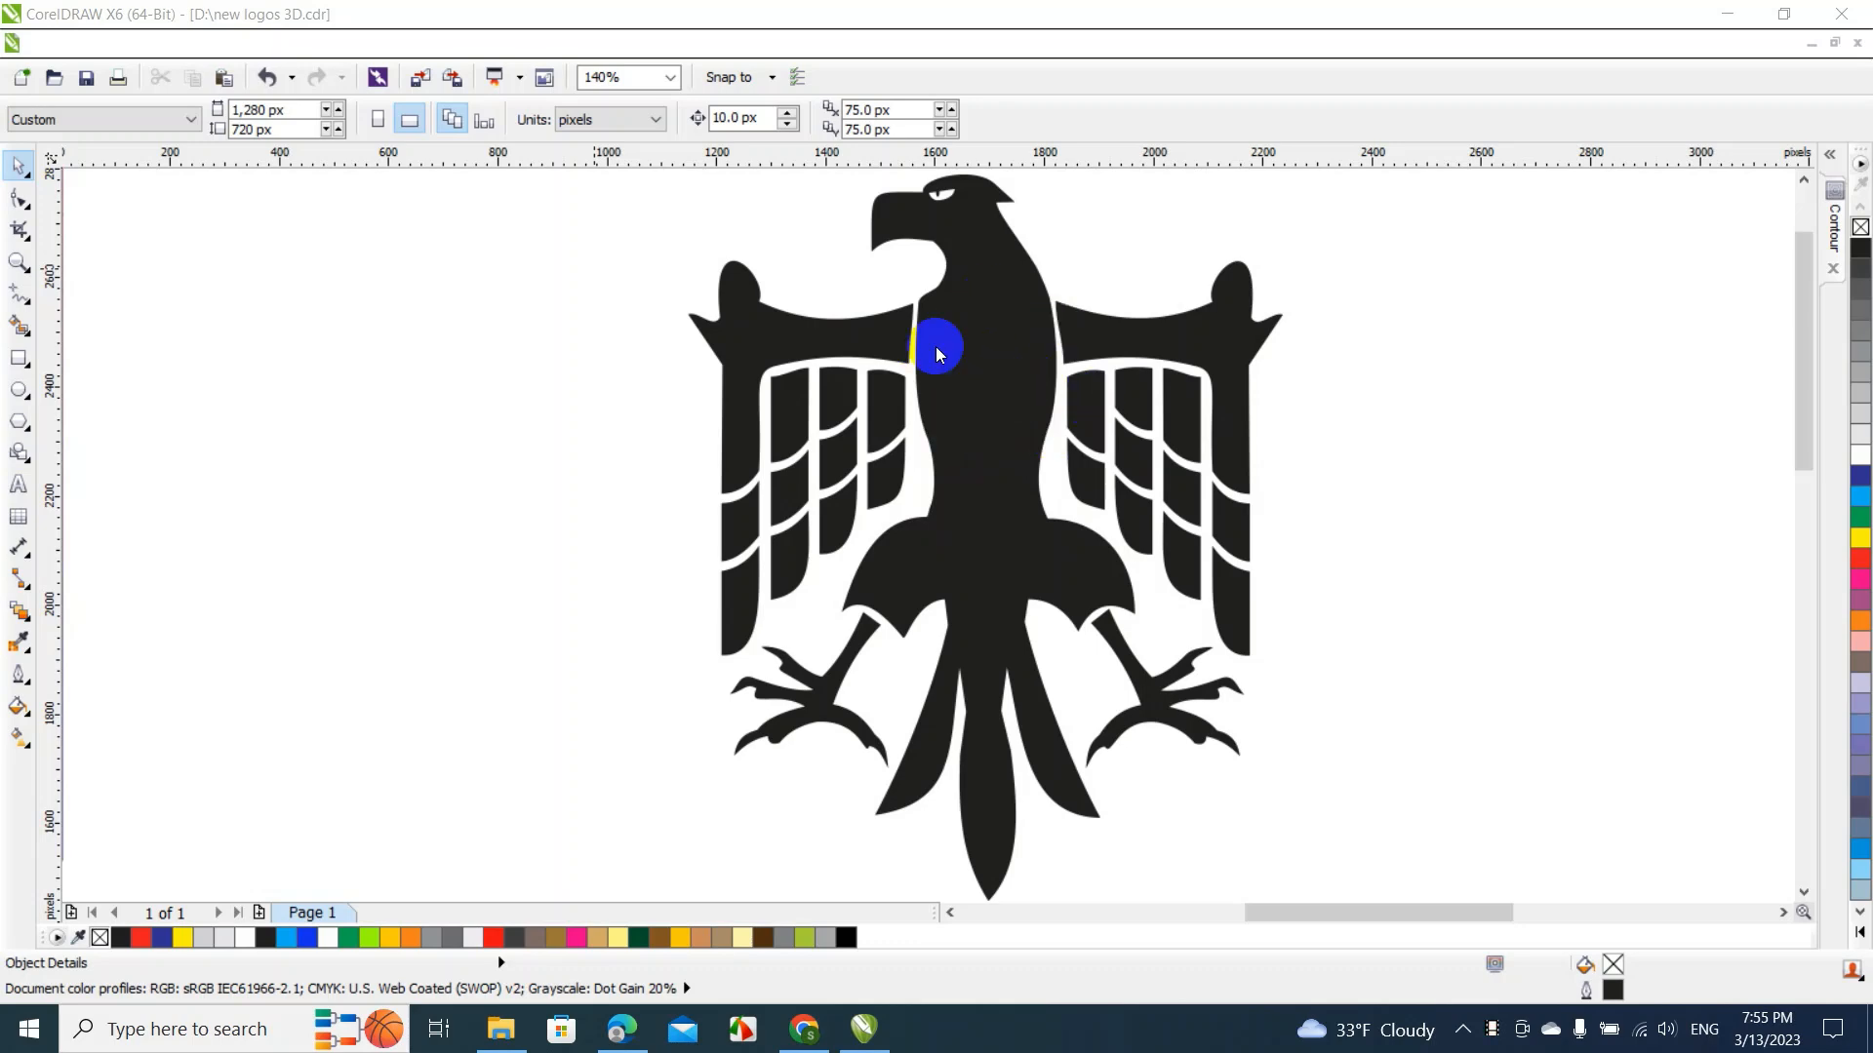
Delete the finished black eagle artwork from the drawing
click(993, 330)
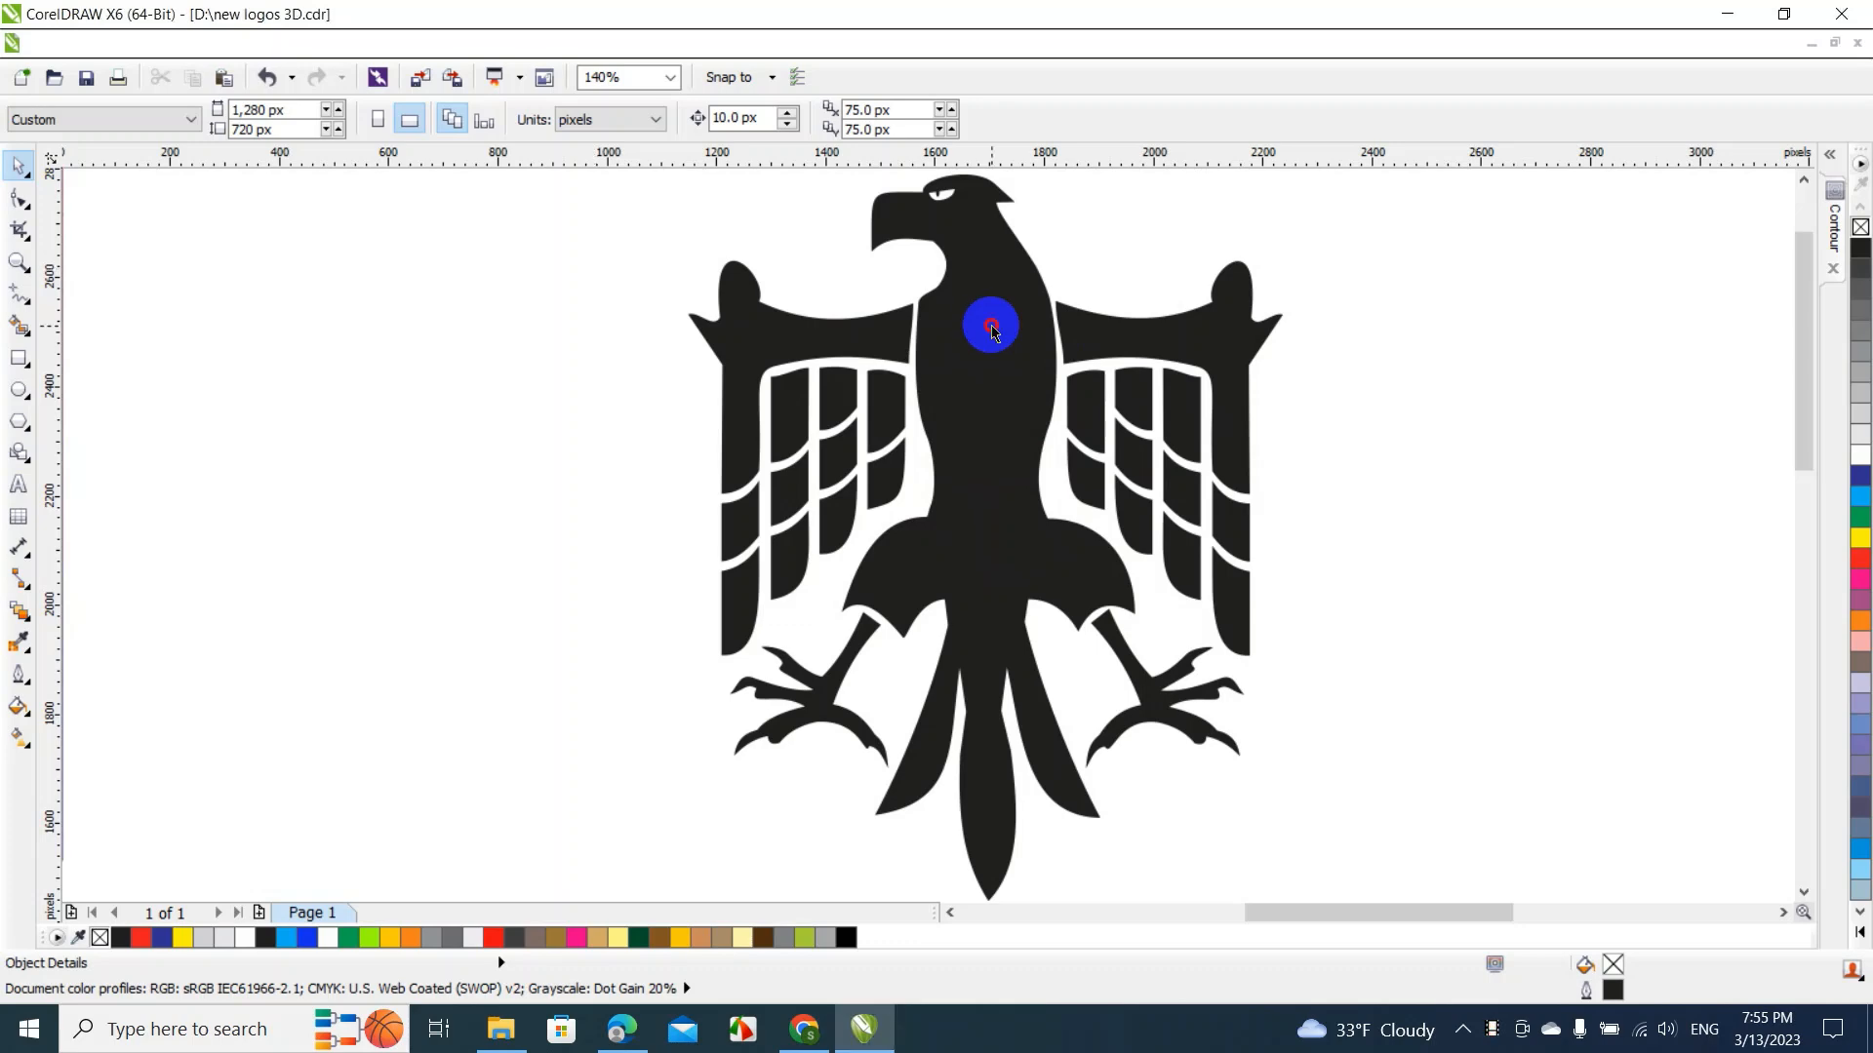
click(993, 331)
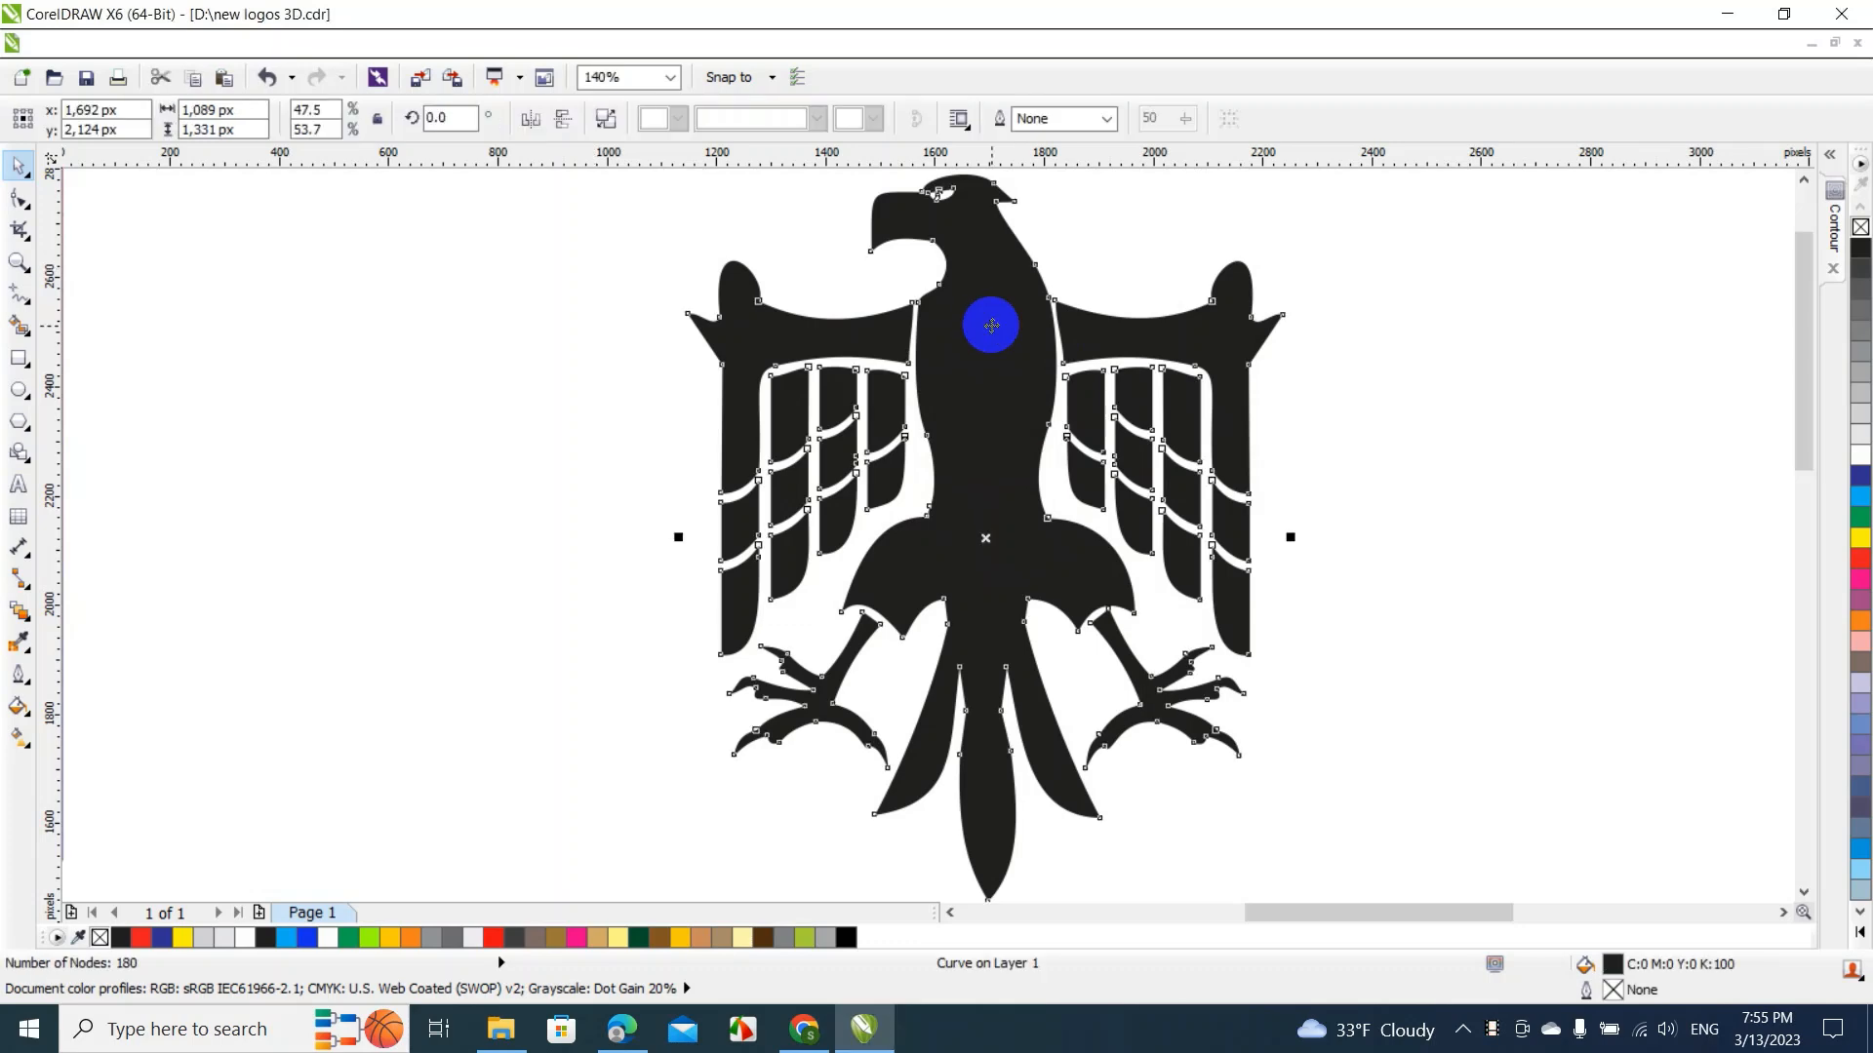
click(833, 266)
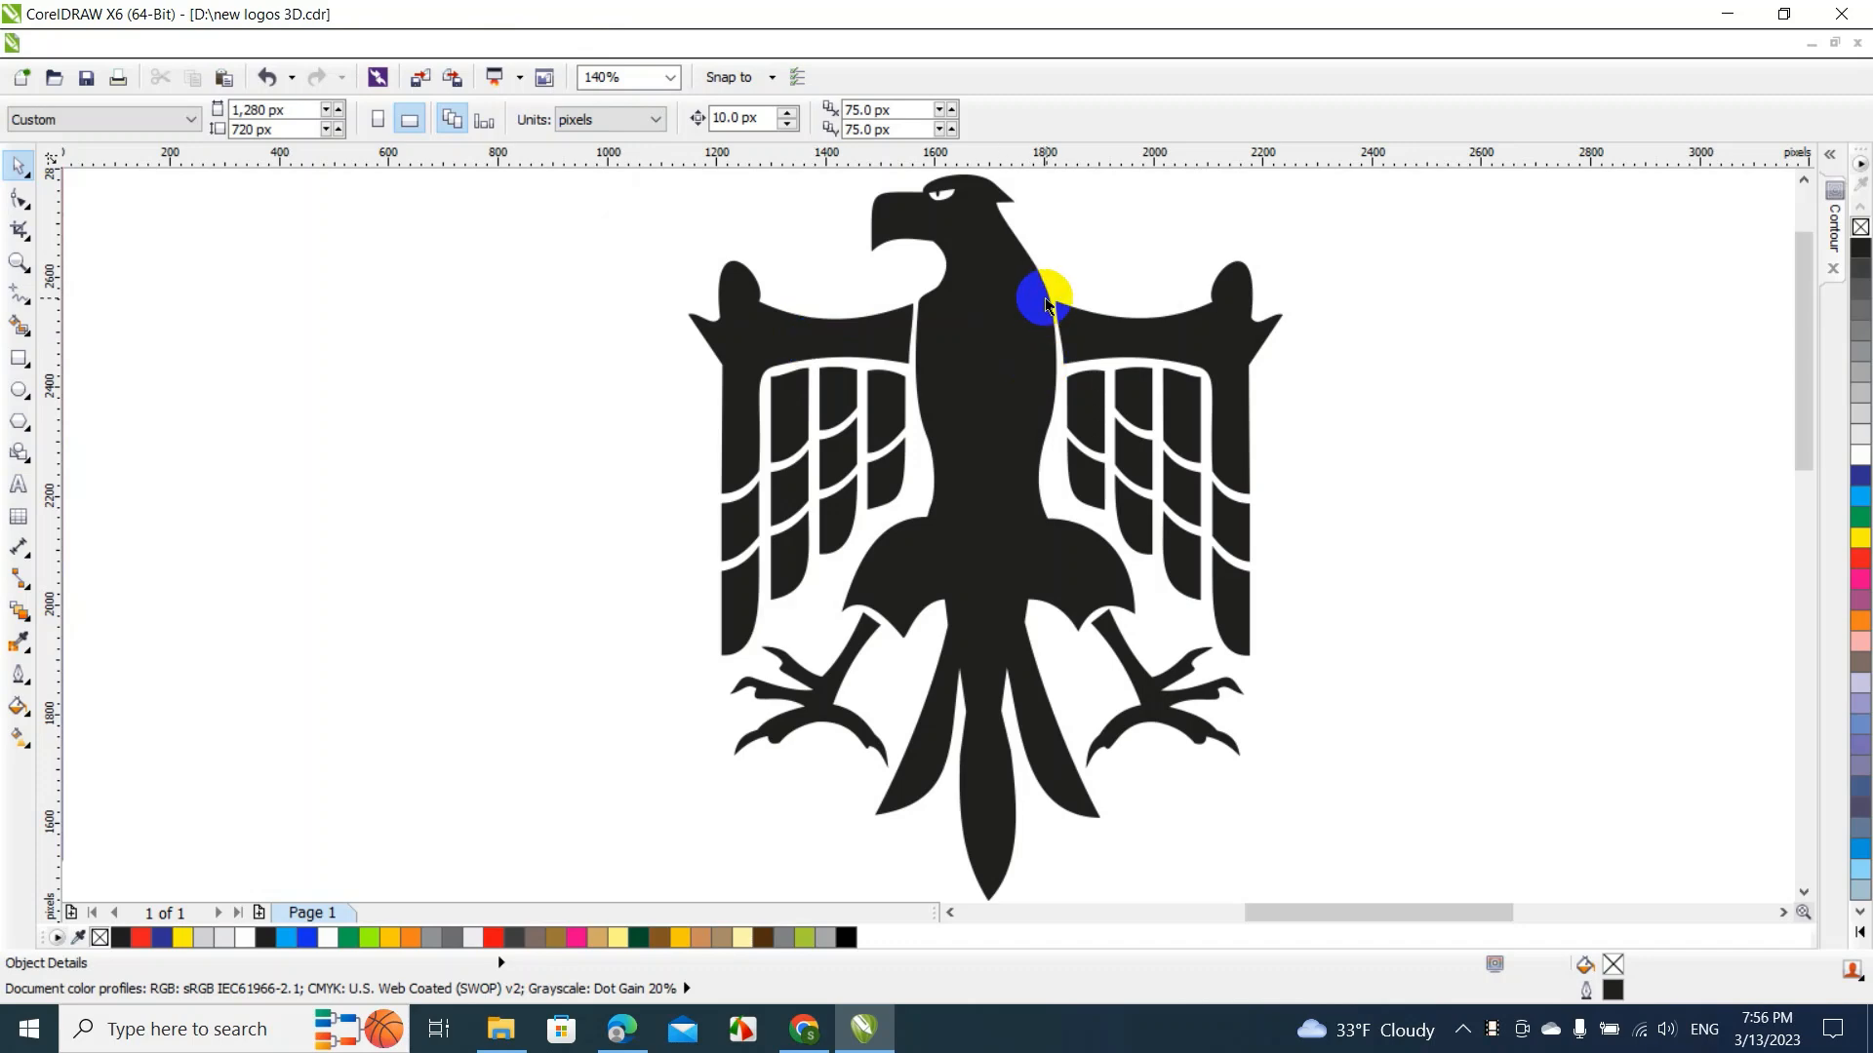
mouse_move(1011, 312)
mouse_down()
mouse_move(1004, 348)
mouse_move(1015, 318)
mouse_up()
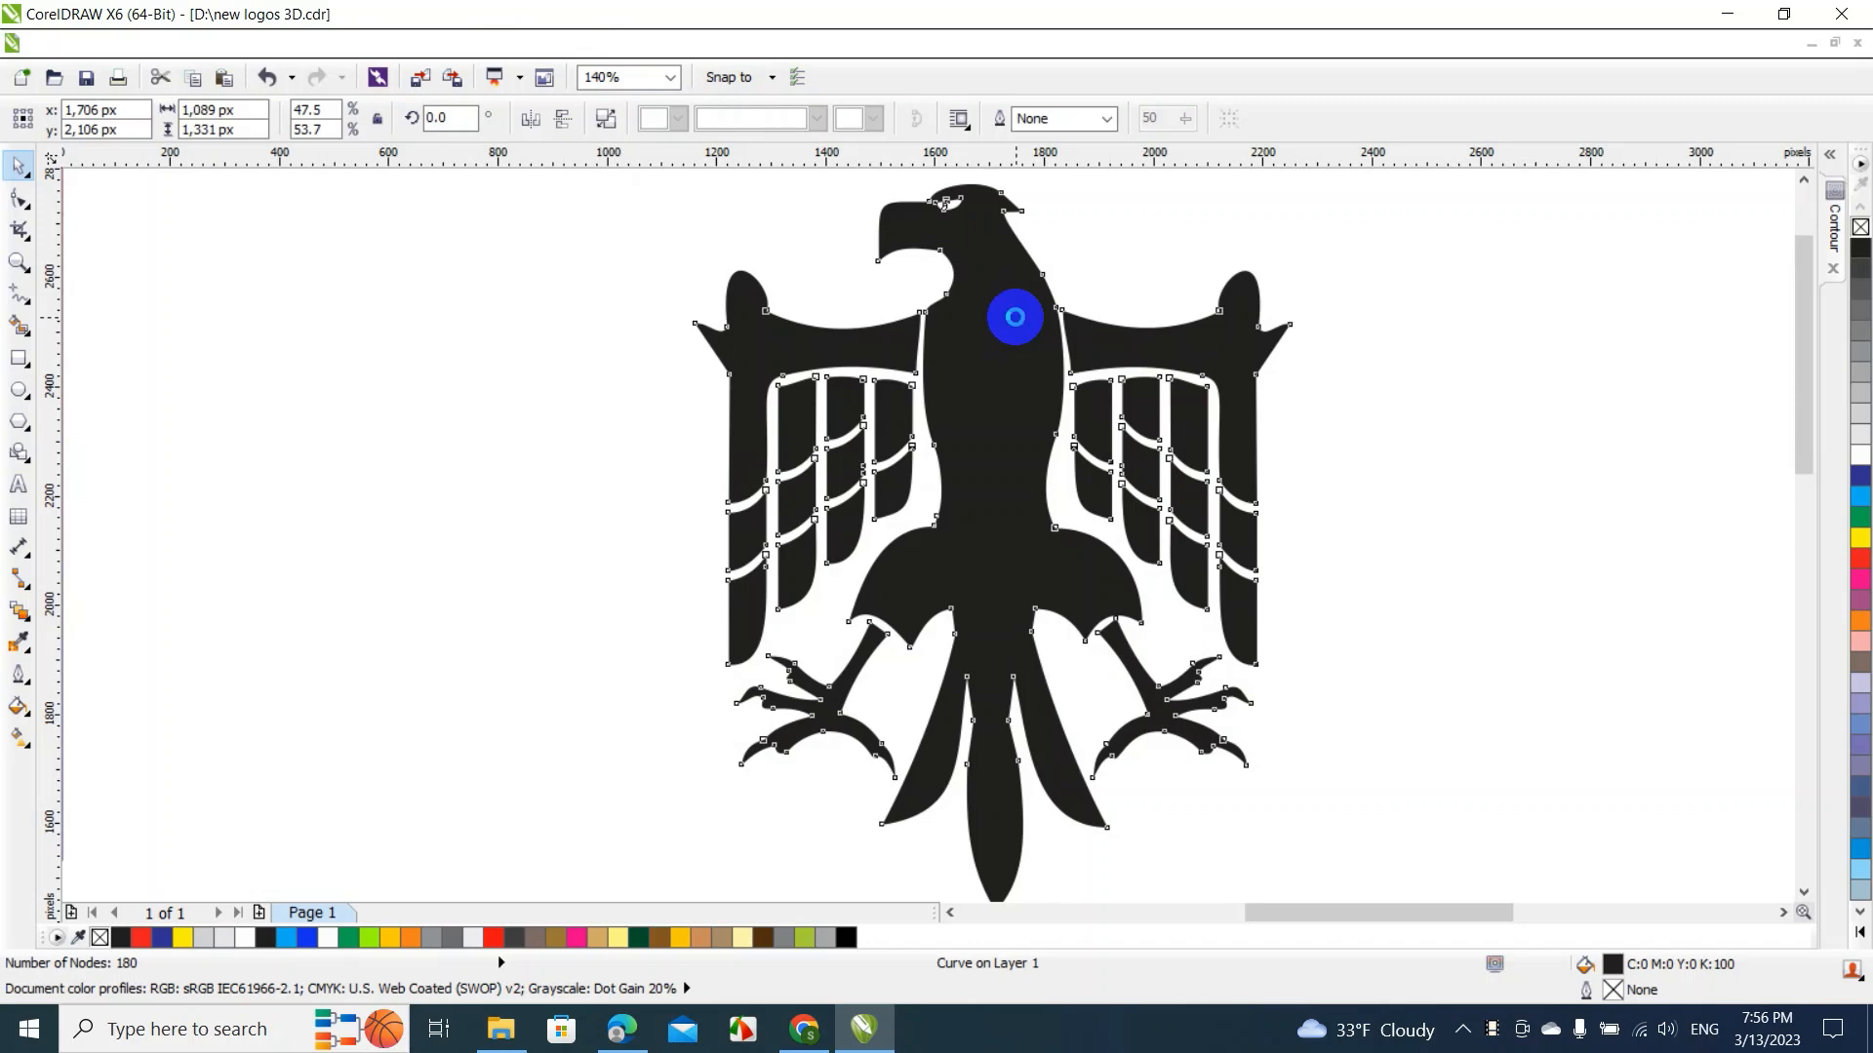
key(Delete)
Draw a tall rectangle about 1,125 px high, crossed near its base by a horizontal rectangle about 1,169 by 188 px
click(670, 78)
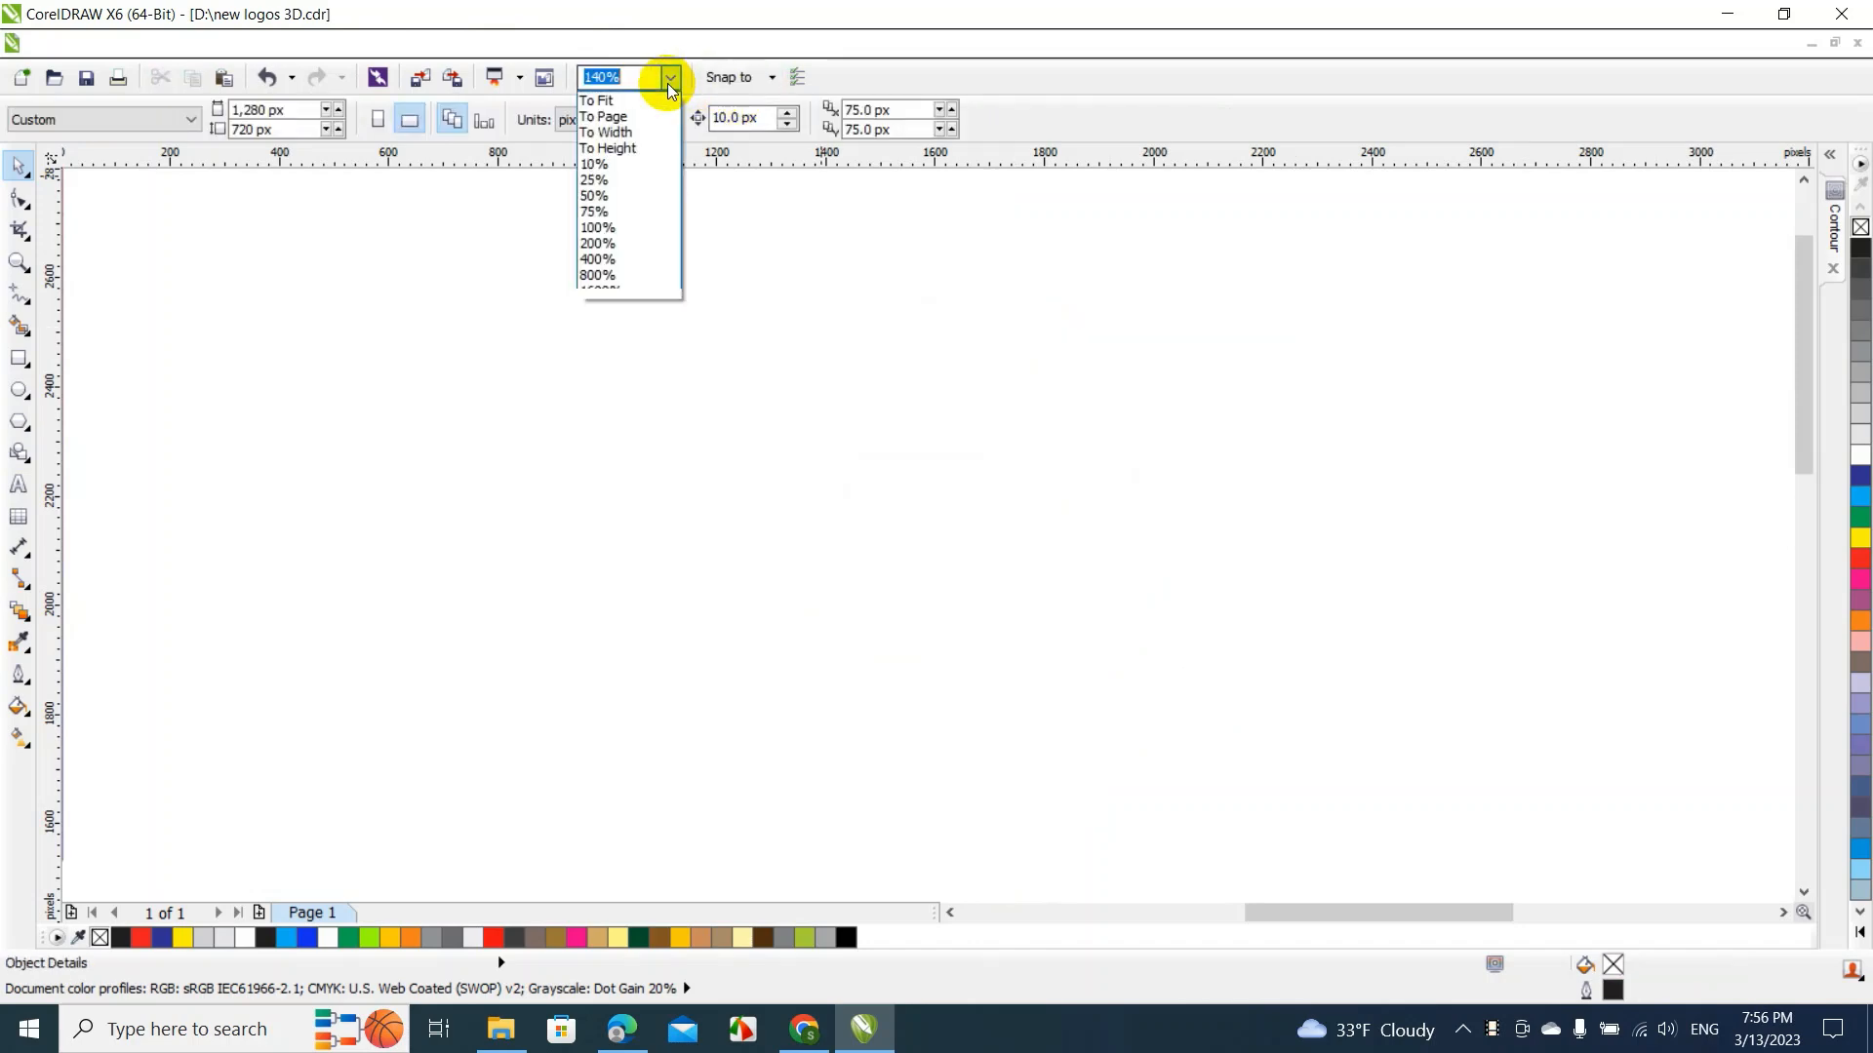
click(605, 102)
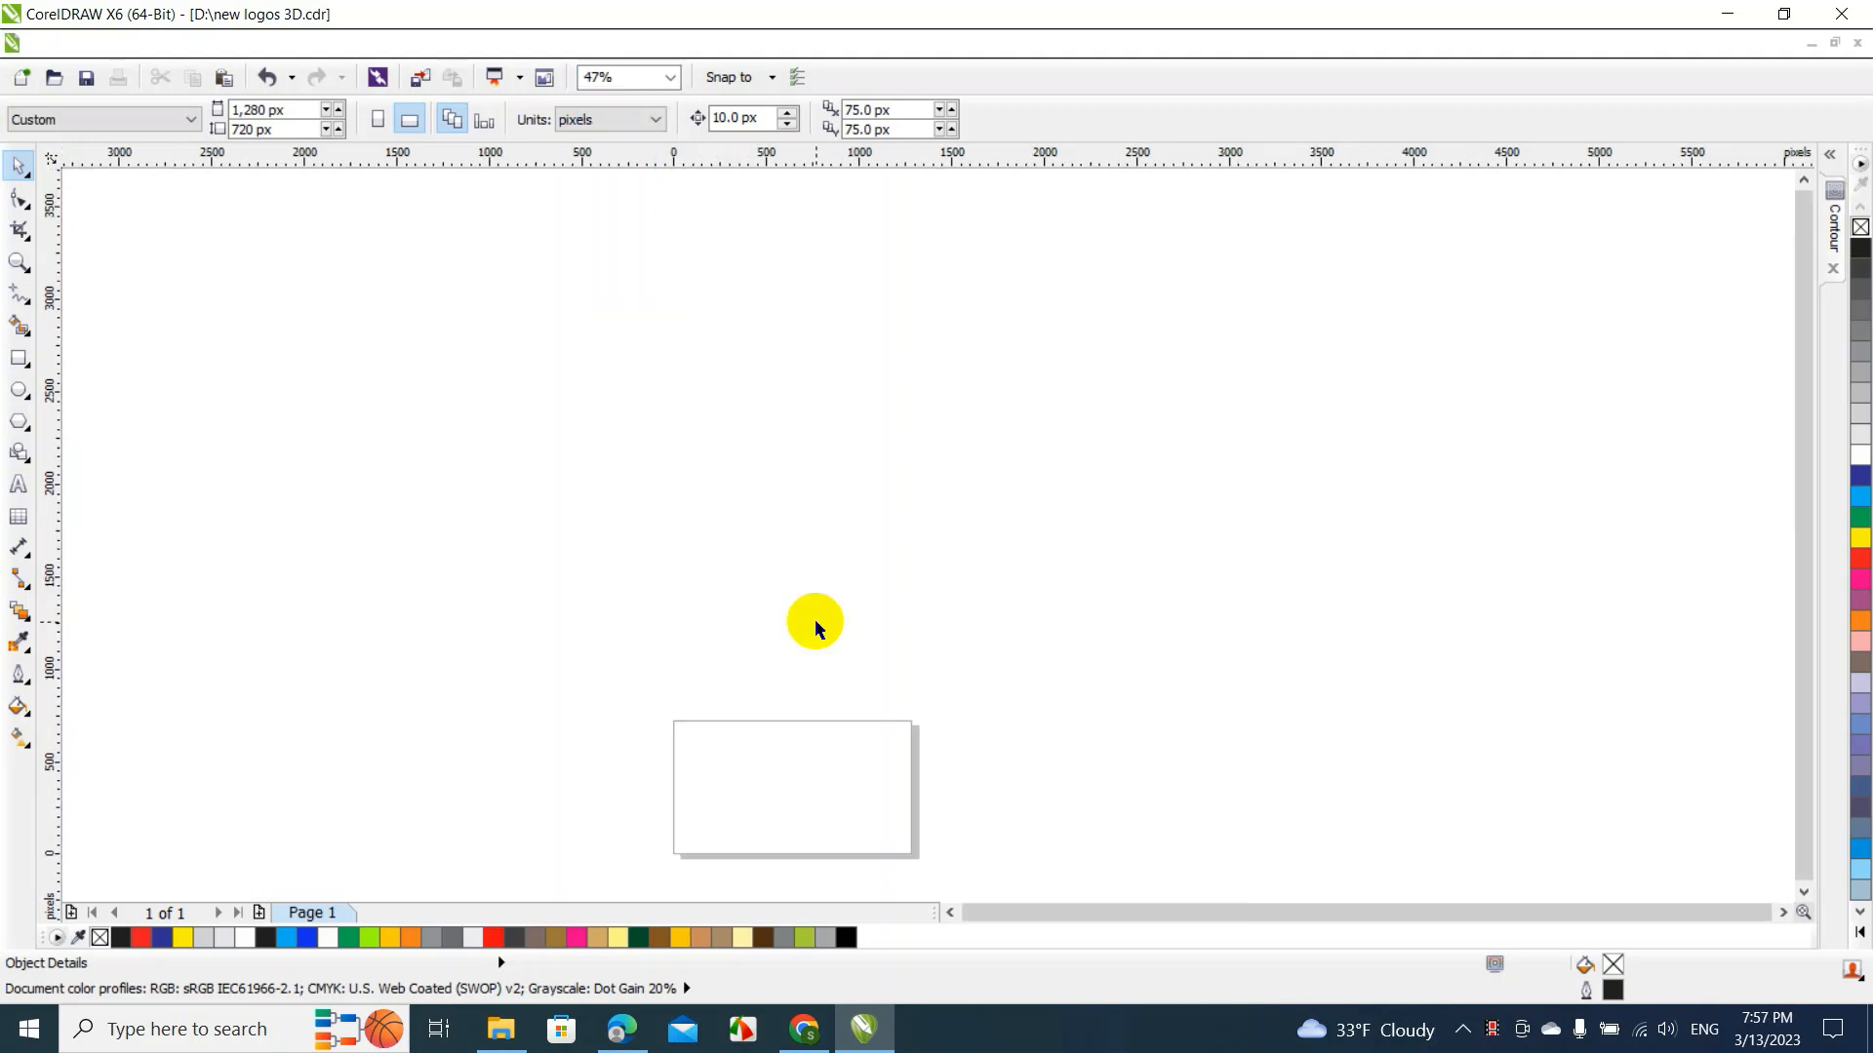
click(669, 80)
click(610, 101)
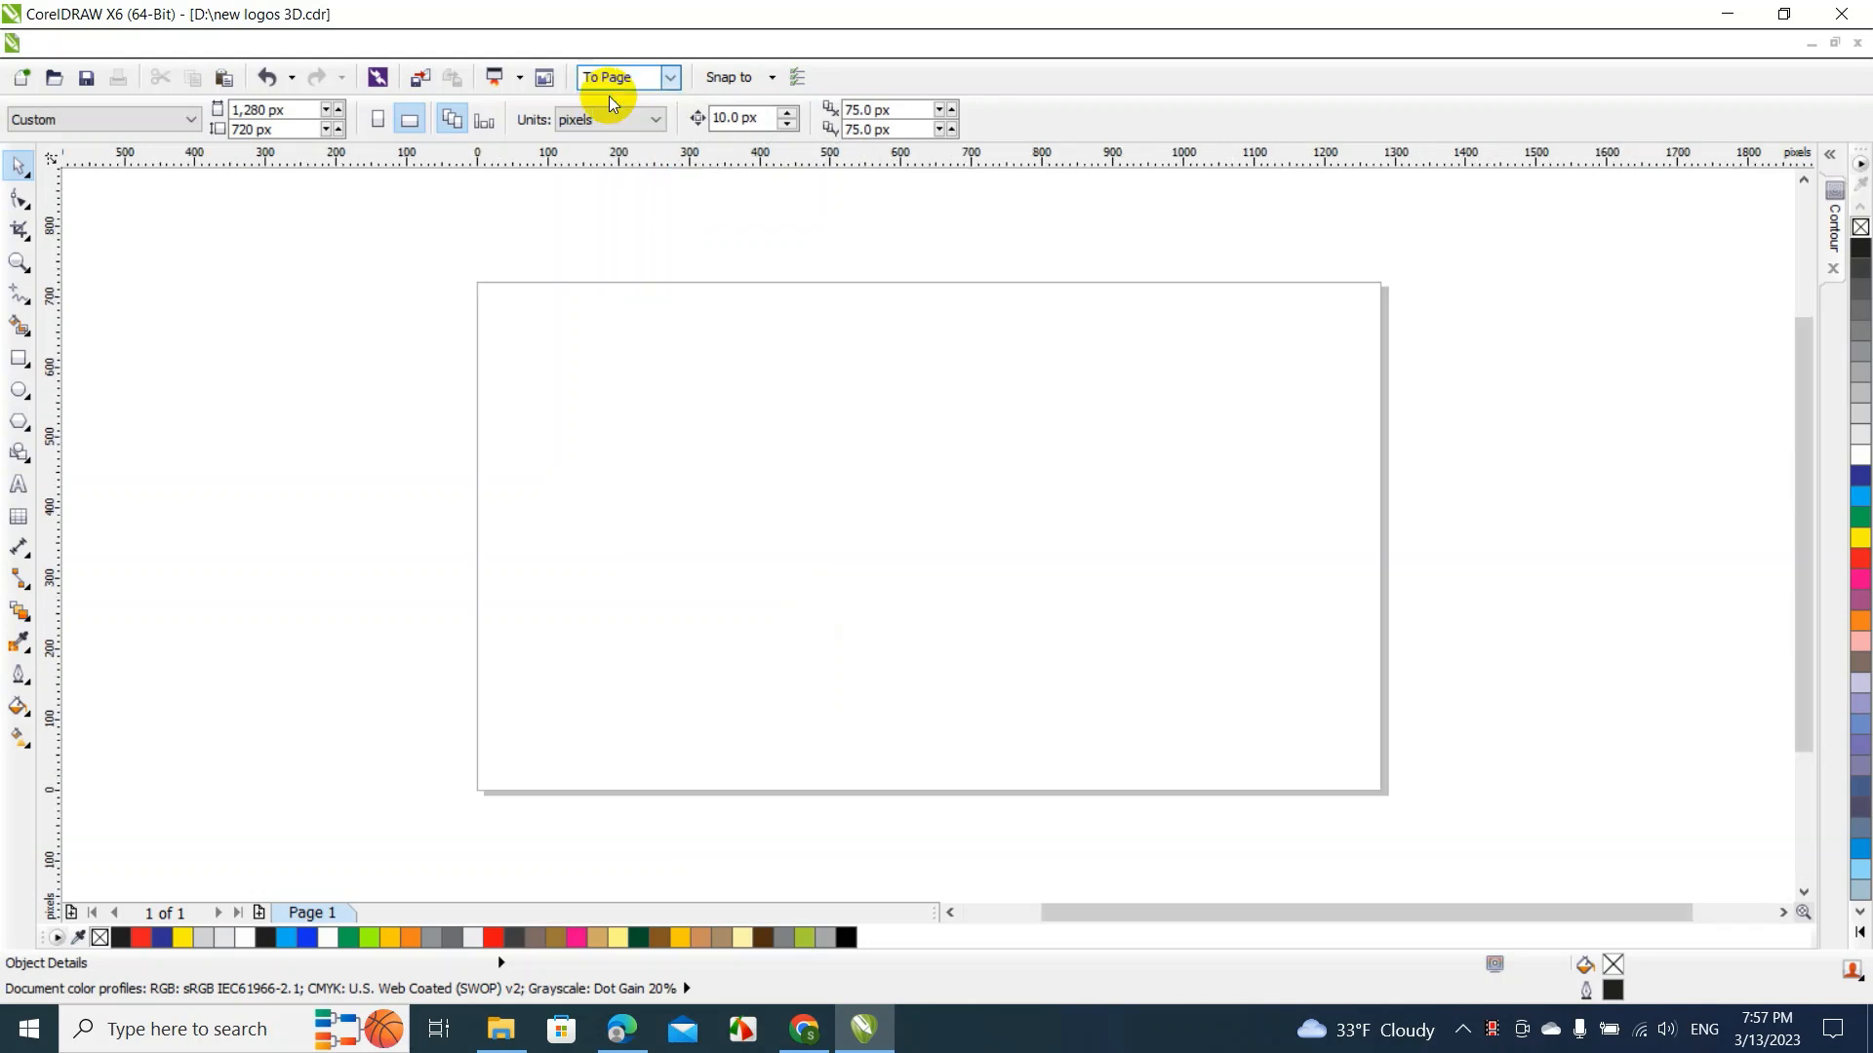
click(671, 78)
click(621, 213)
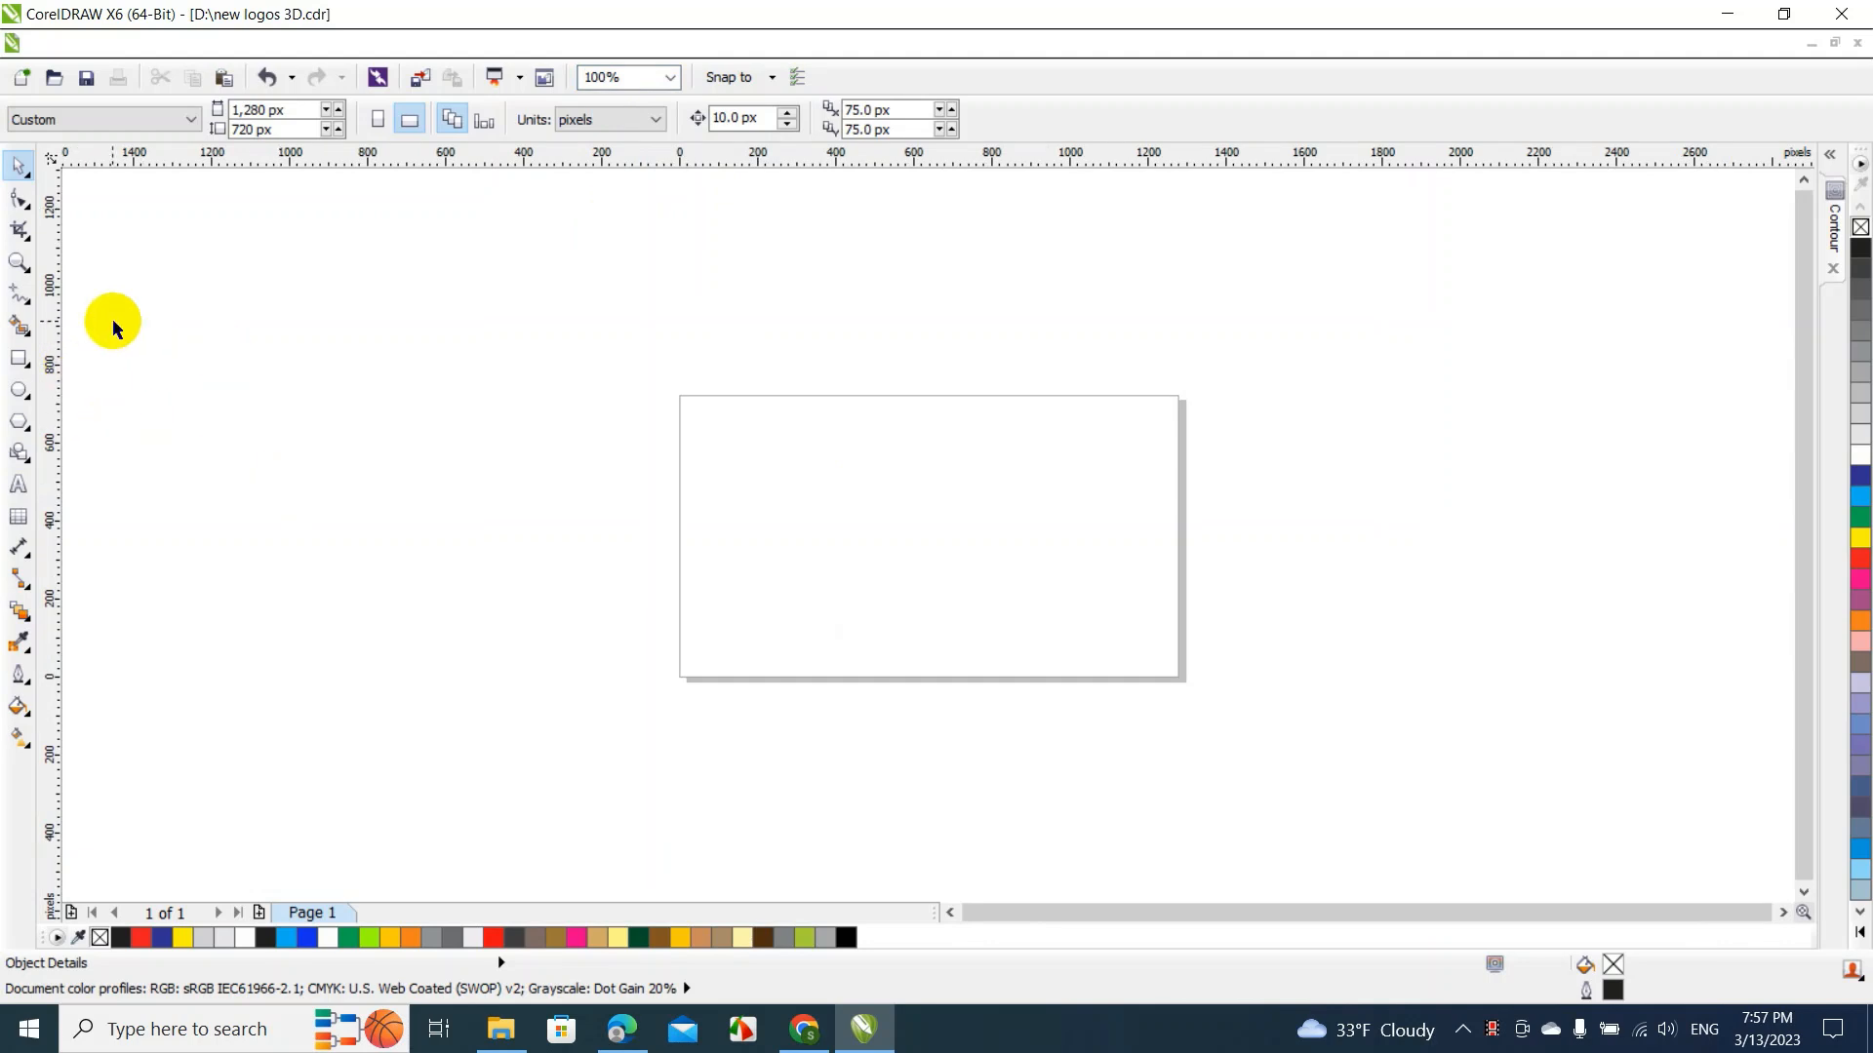
click(19, 357)
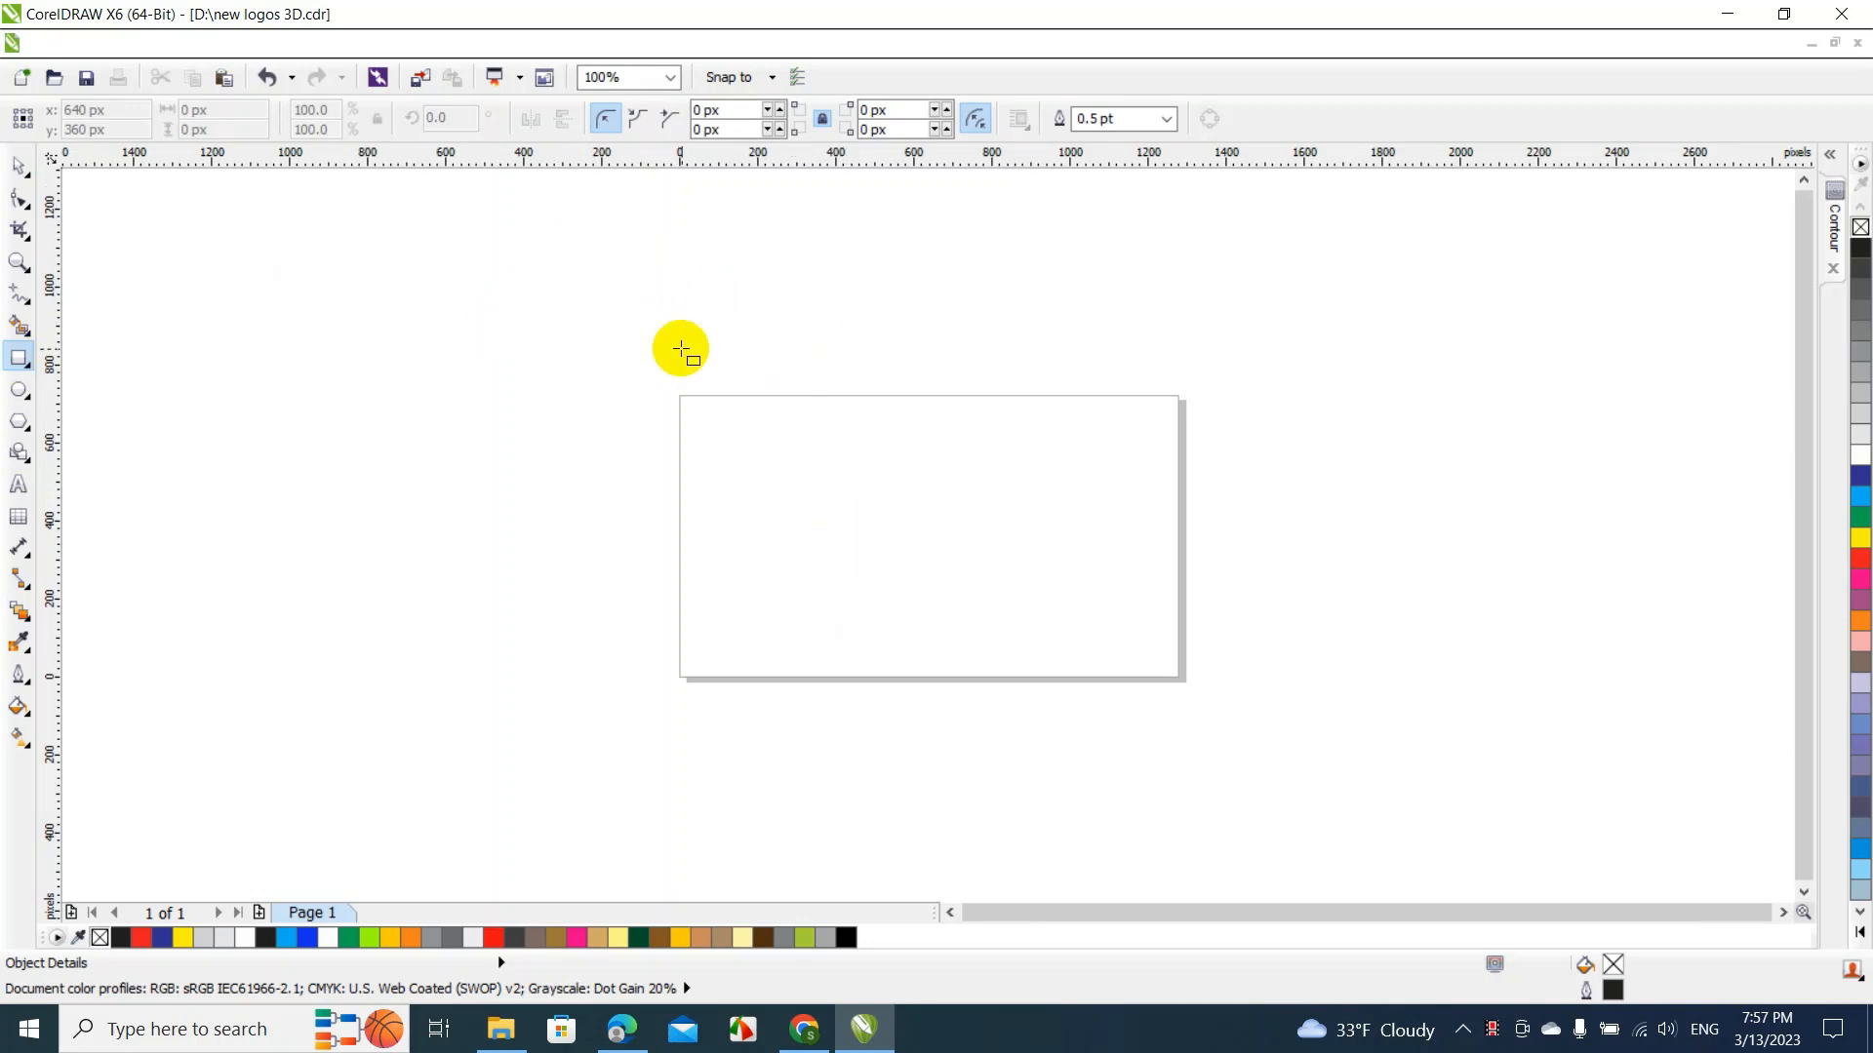
drag(785, 309, 975, 746)
drag(658, 634, 1114, 706)
Move both rectangles together off the page to the empty area on its left side
click(18, 164)
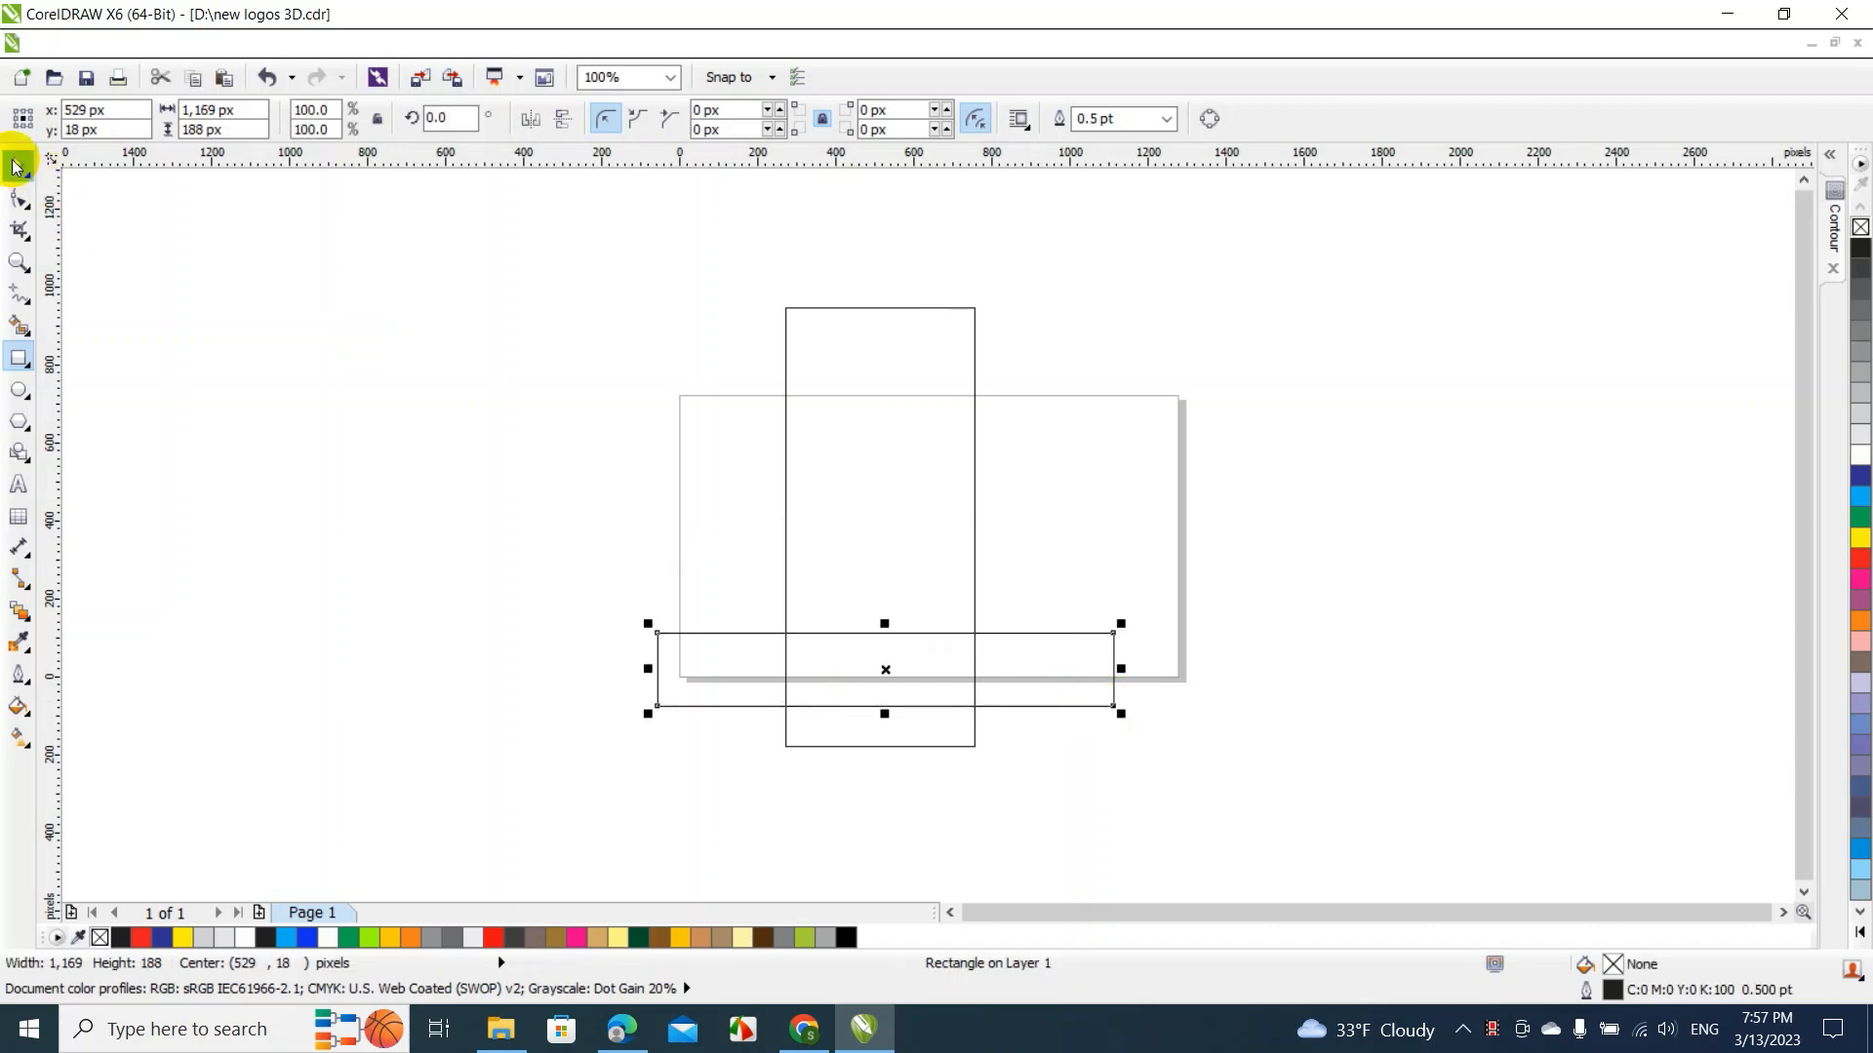
click(510, 230)
drag(510, 231, 1337, 858)
drag(947, 593, 381, 569)
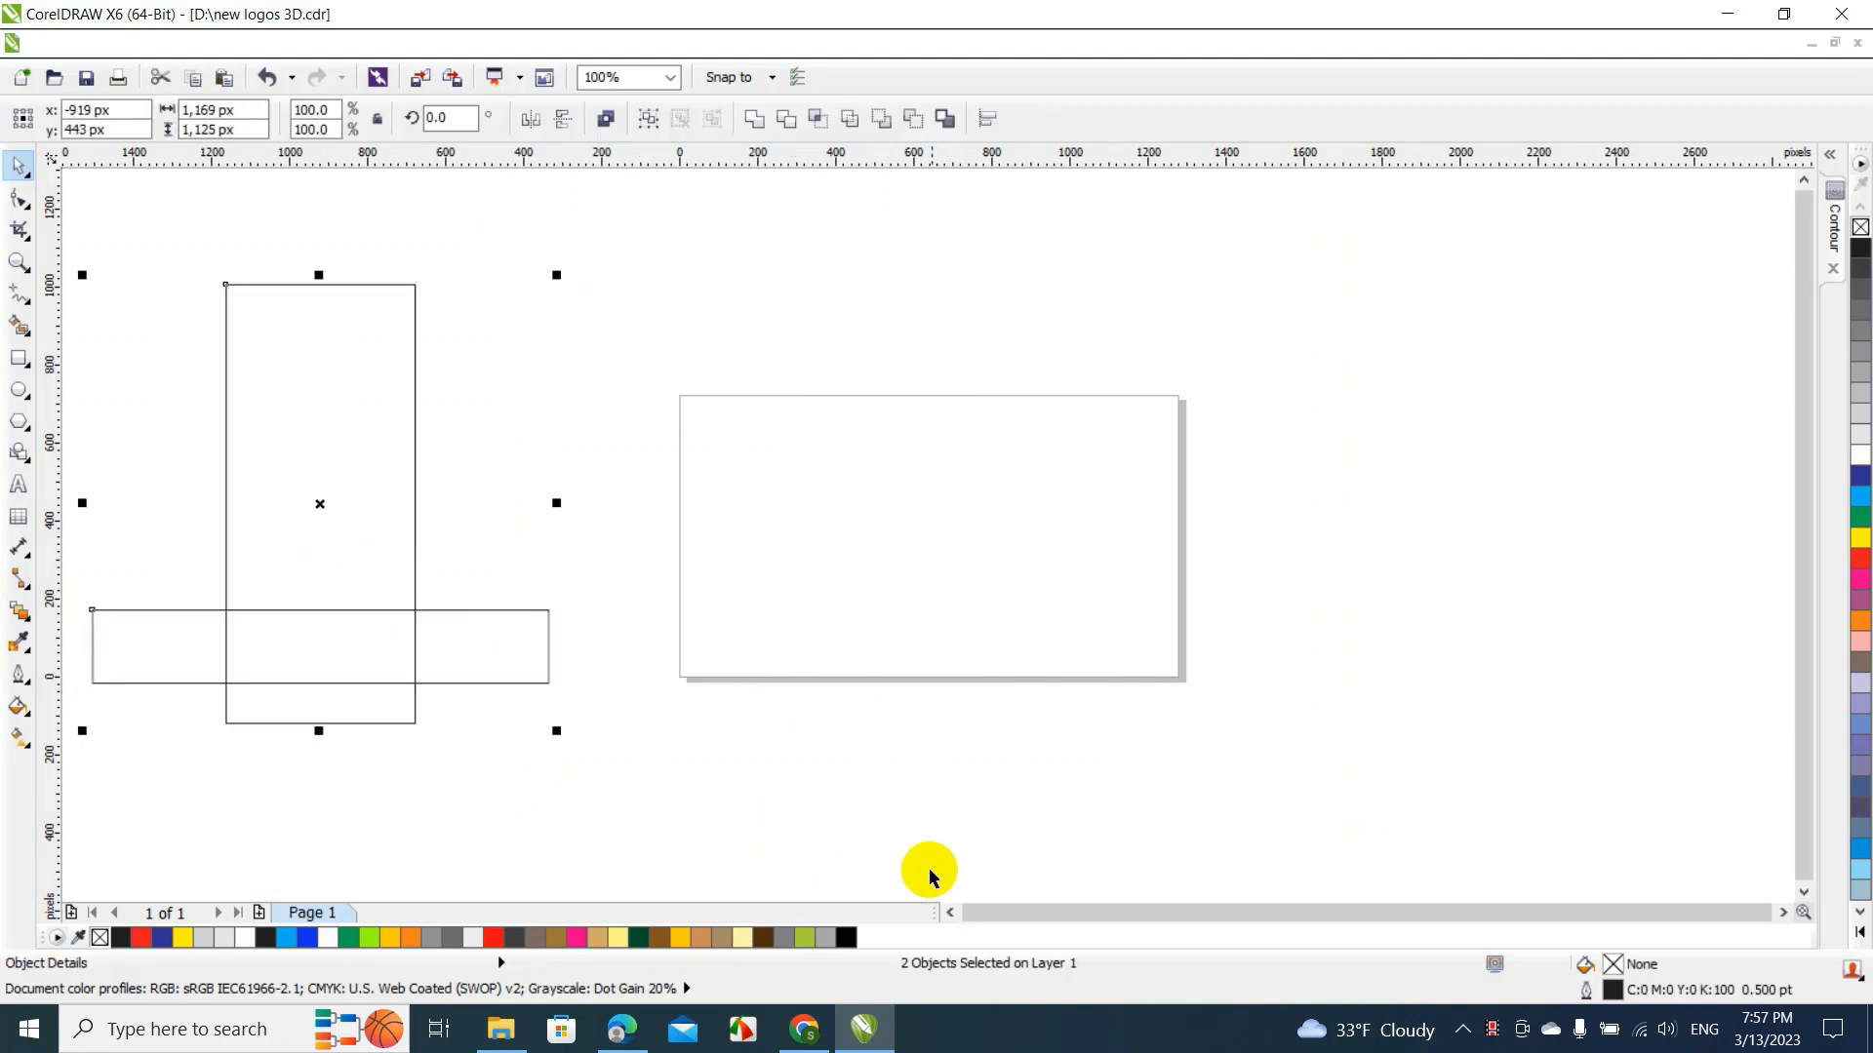
click(950, 913)
click(950, 913)
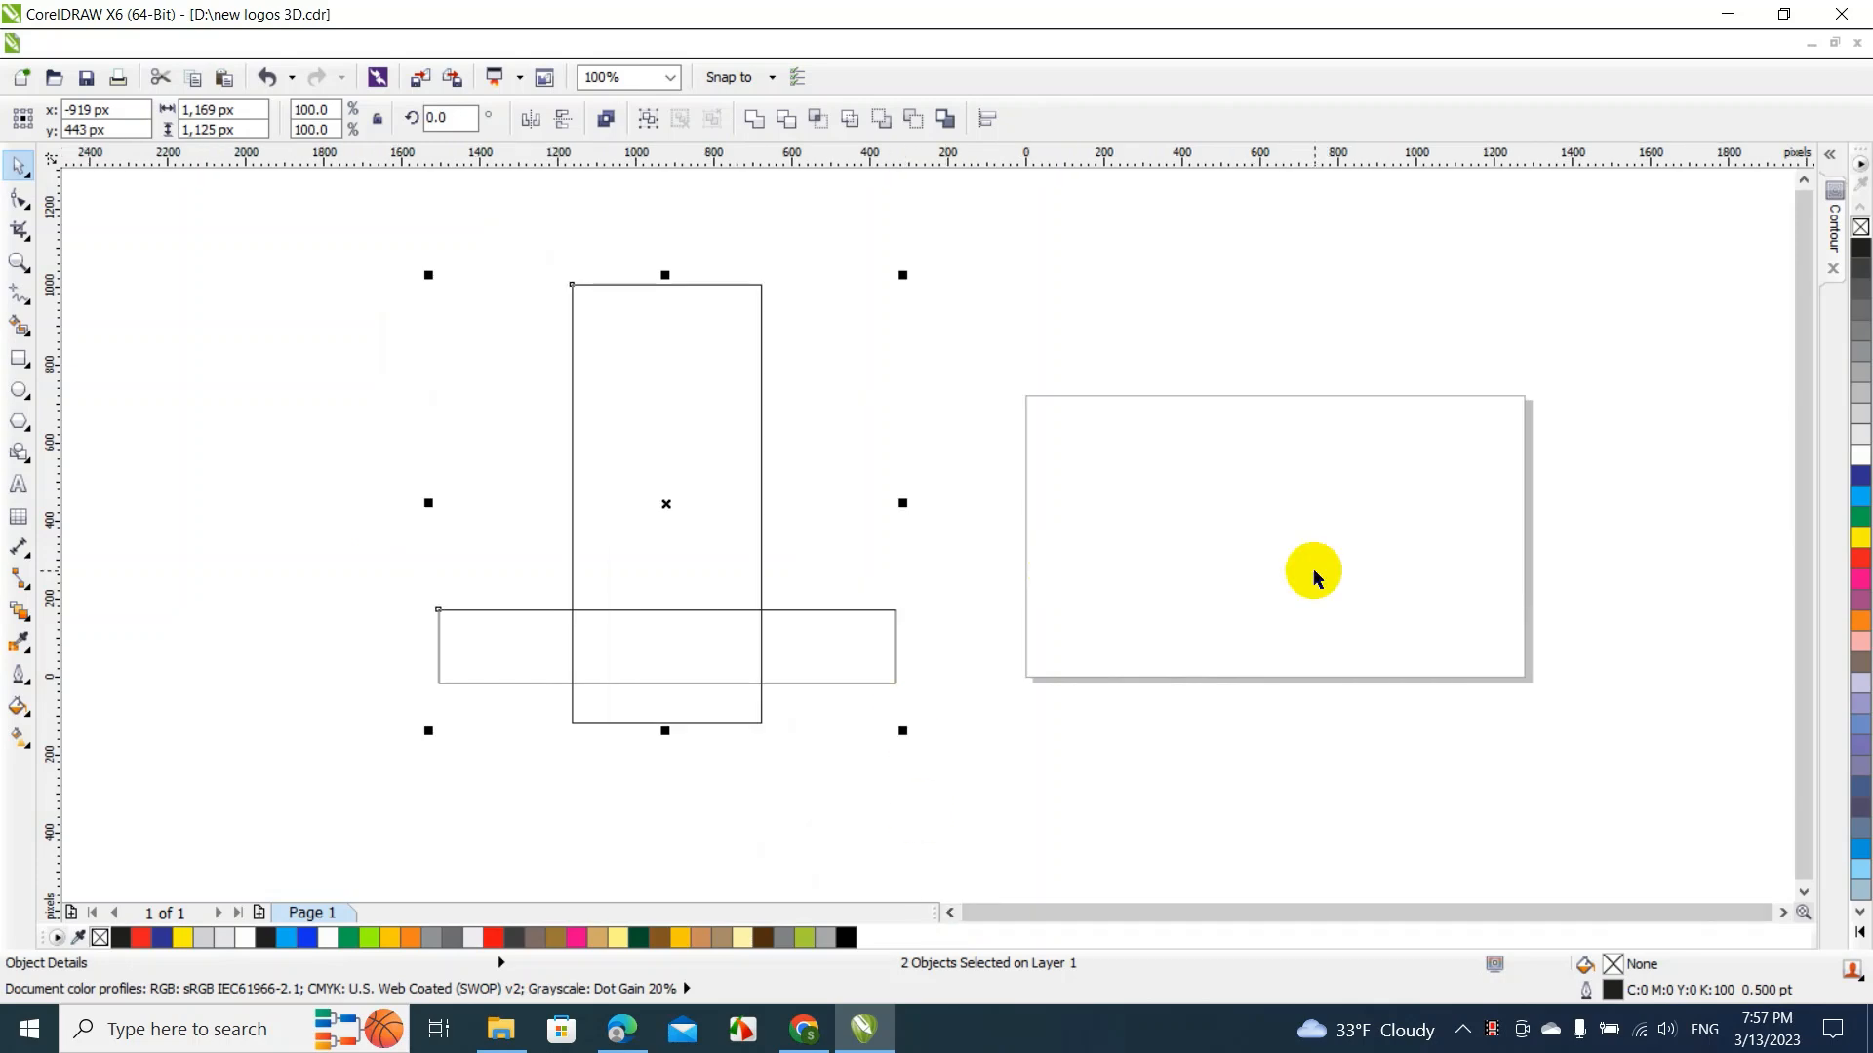
click(1502, 468)
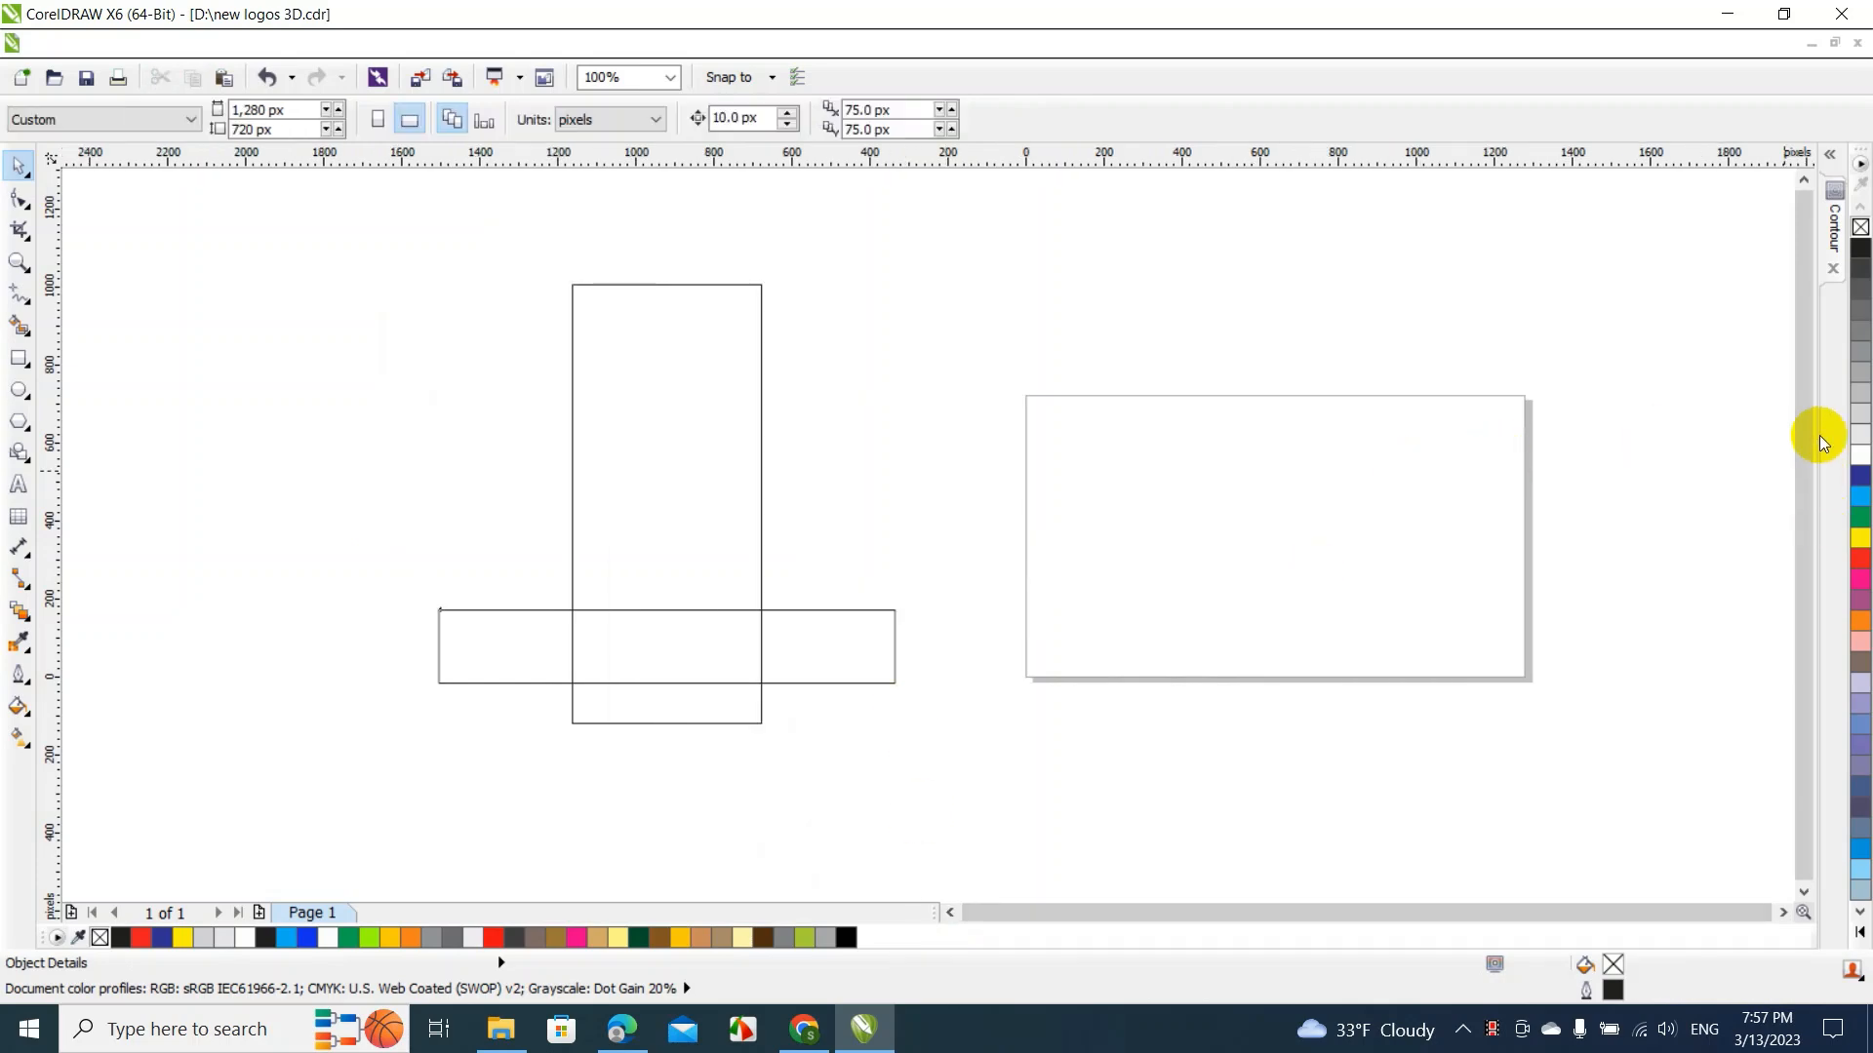
Scale both rectangles down proportionally to about 86.5% and move them lower to leave room above for the head
click(1805, 181)
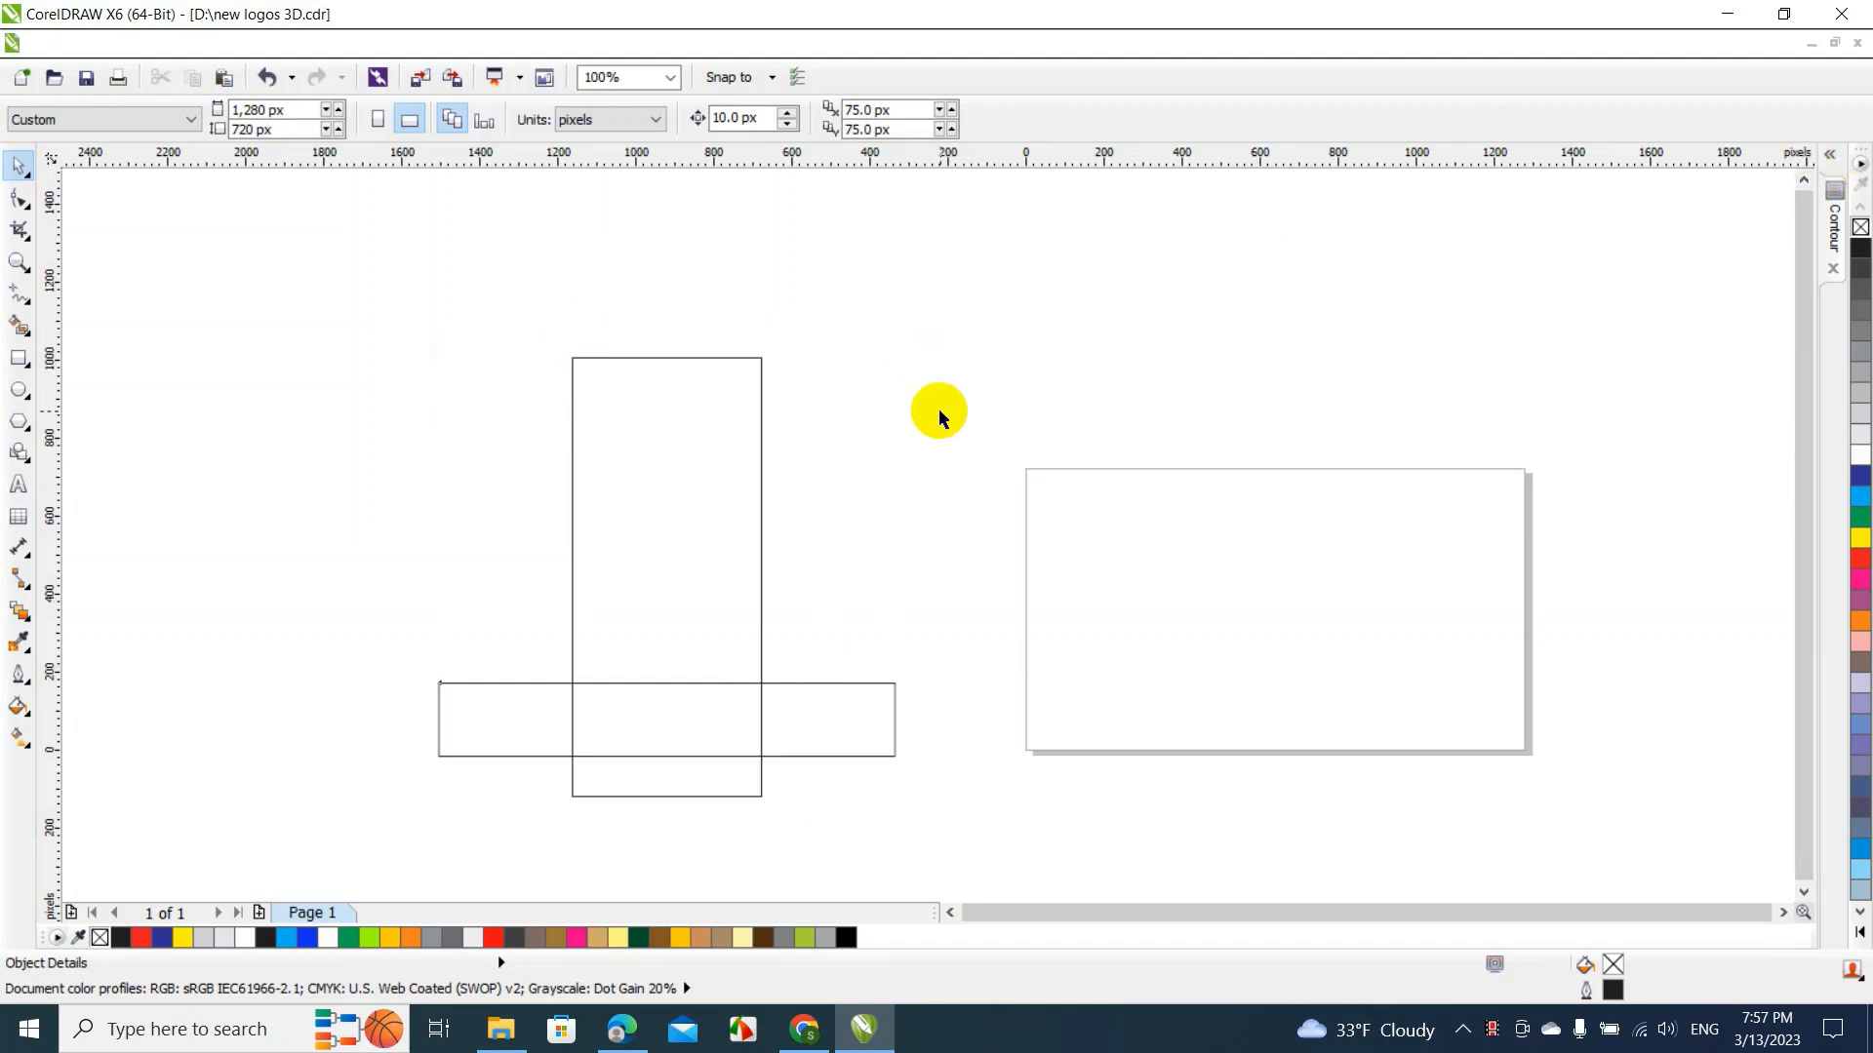
drag(392, 328, 838, 749)
drag(695, 603, 702, 695)
click(382, 402)
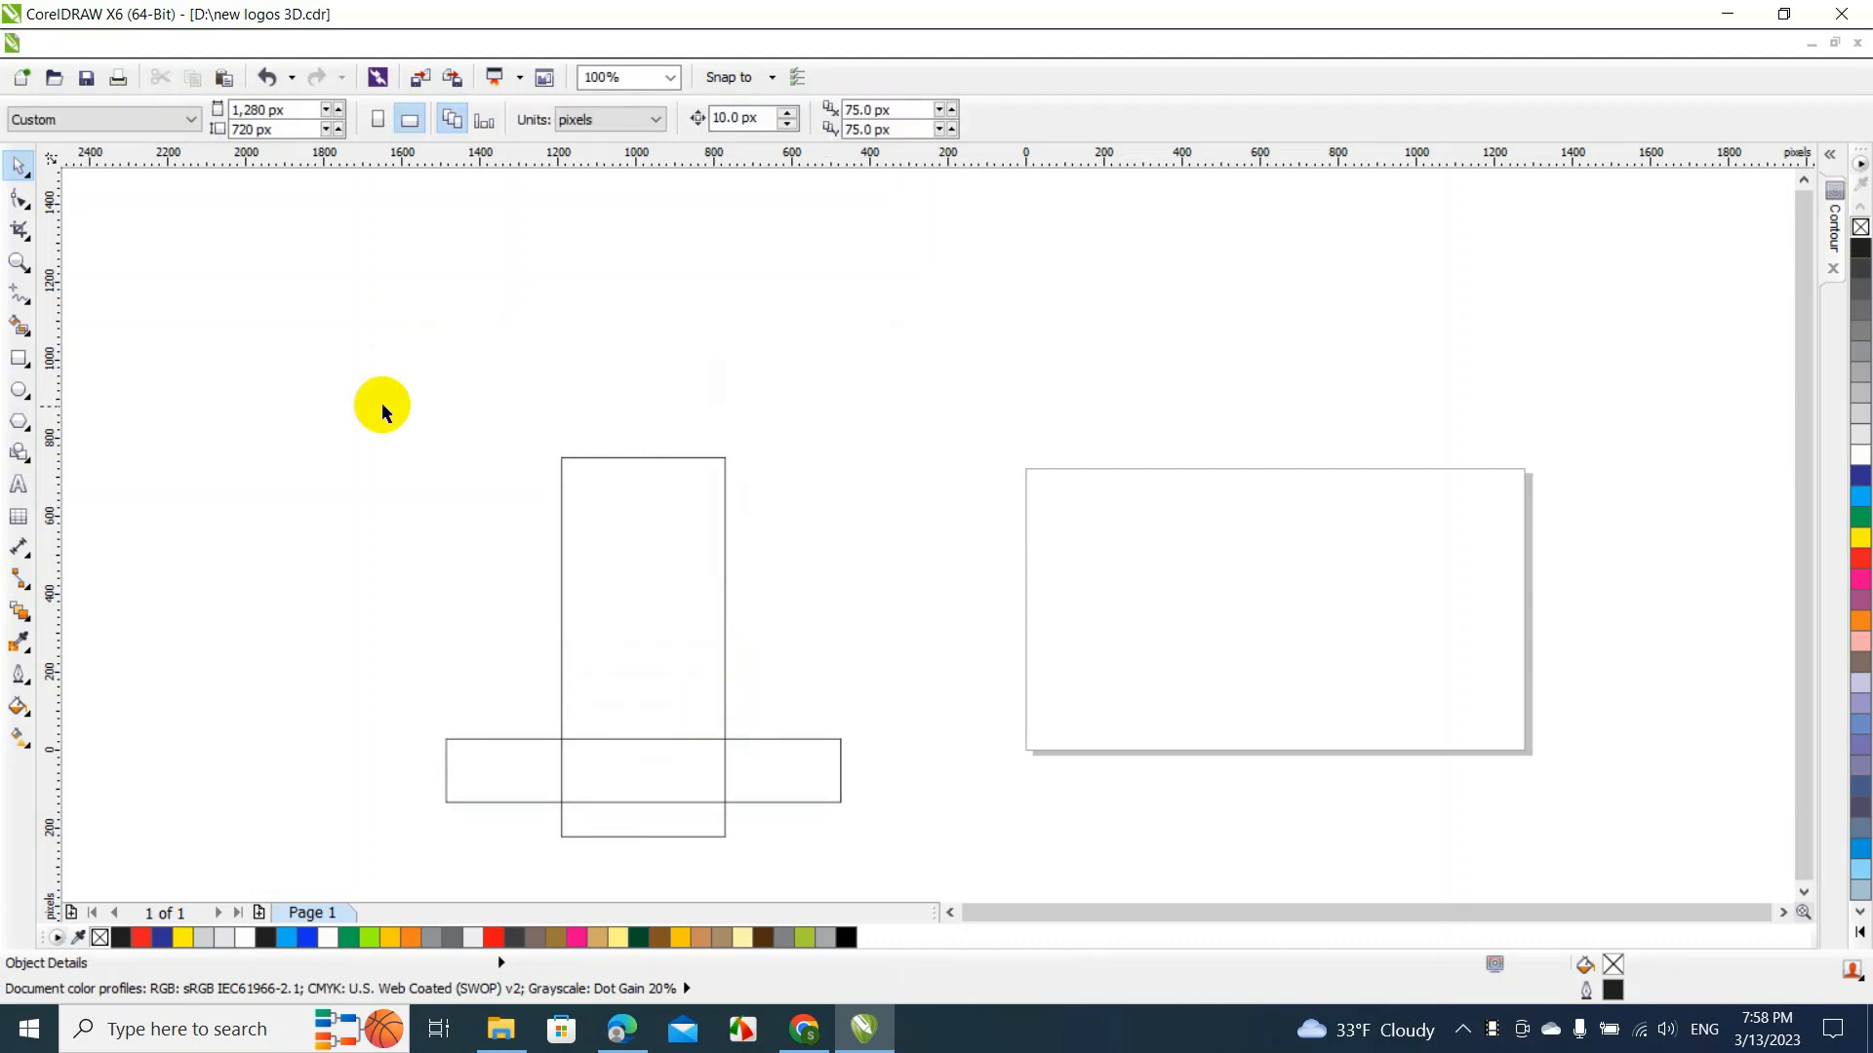
Draw a narrower neck rectangle overlapping the top of the tall body rectangle, flush with its right edge
click(18, 358)
click(79, 357)
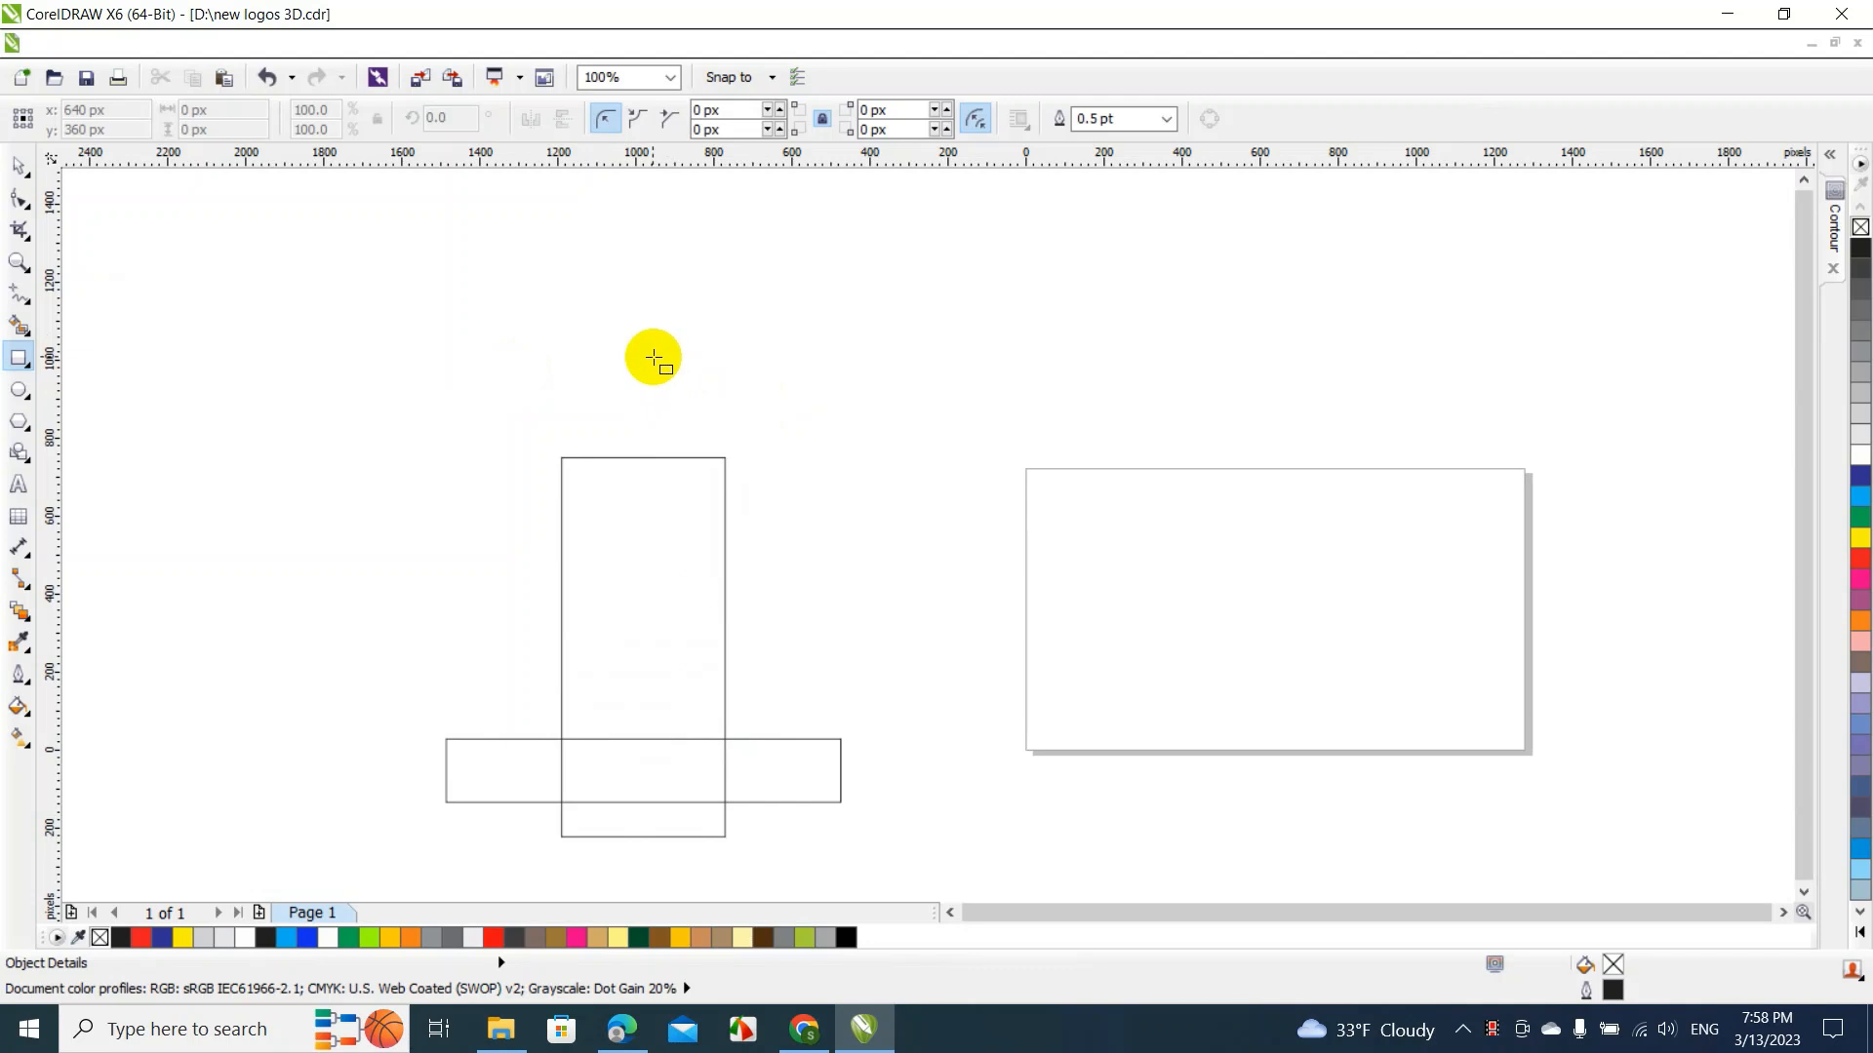
drag(631, 357, 725, 496)
click(798, 453)
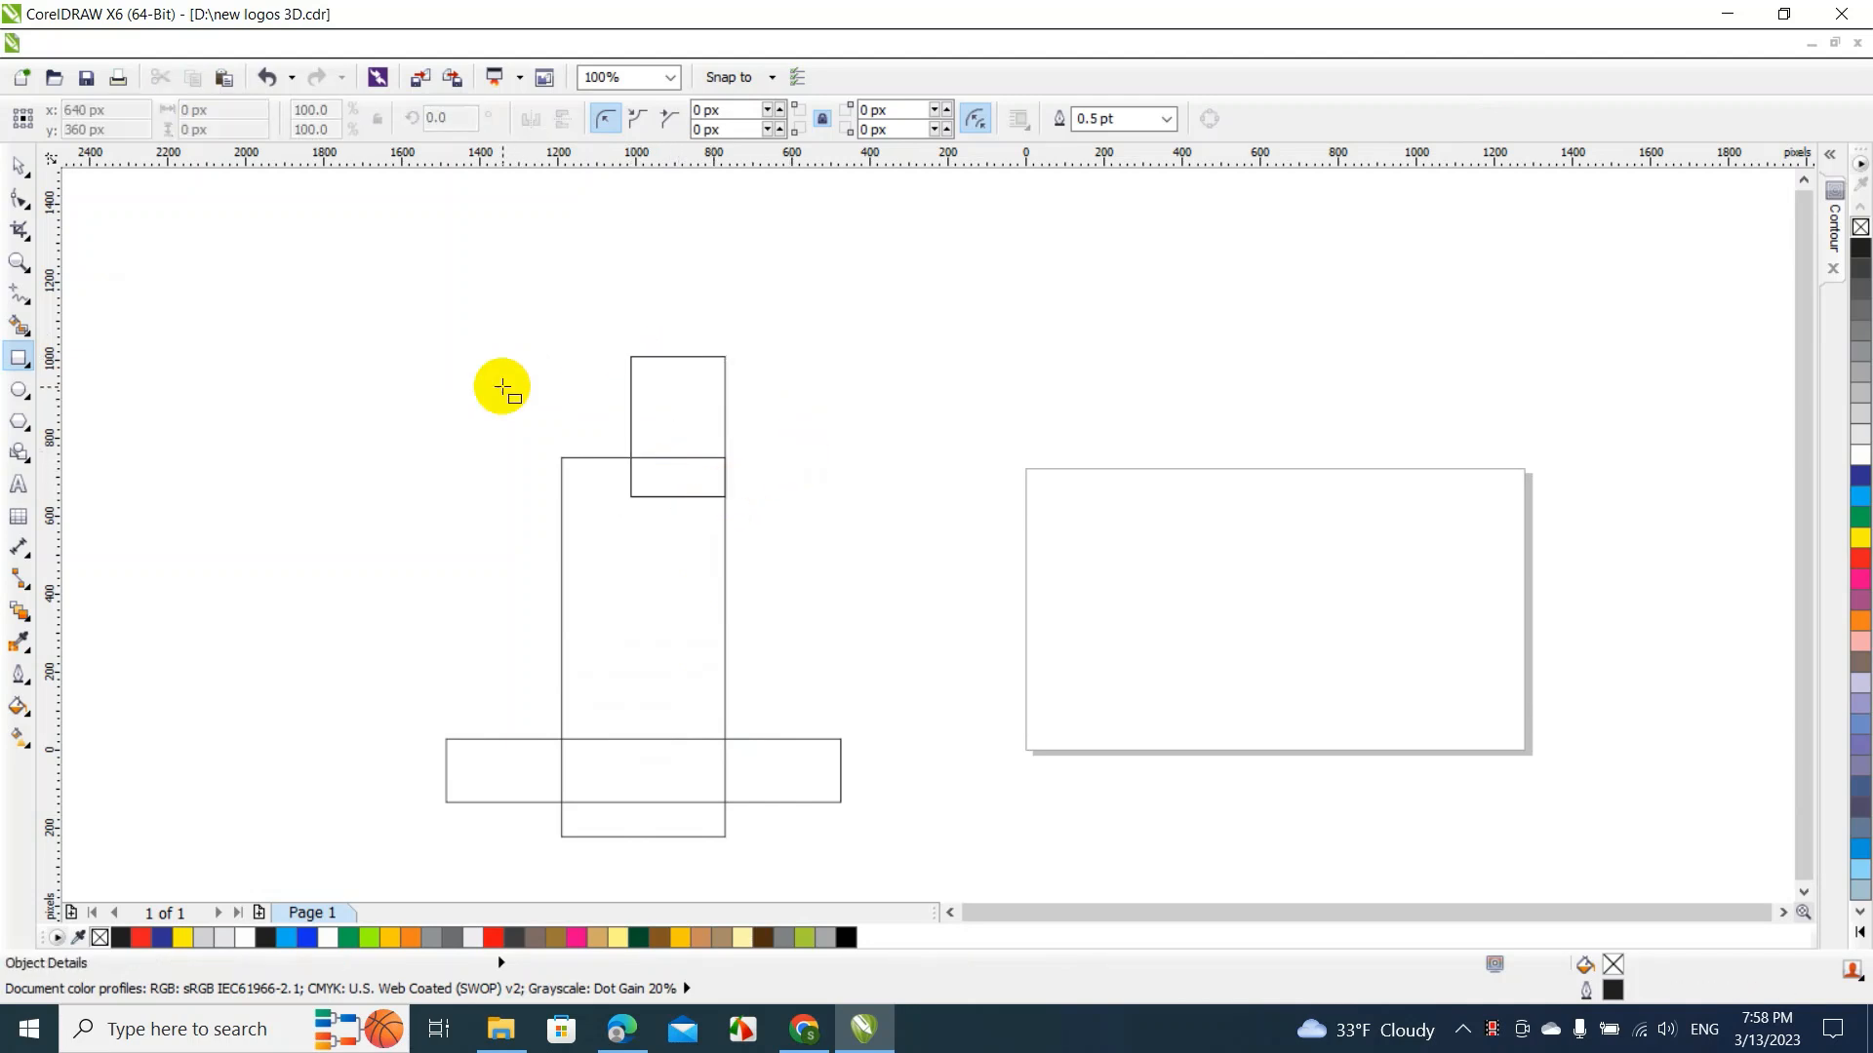
Draw a beak rectangle about 479 by 153 px over the neck and a head rectangle above it, shortened to about 161 px high
drag(537, 341, 724, 400)
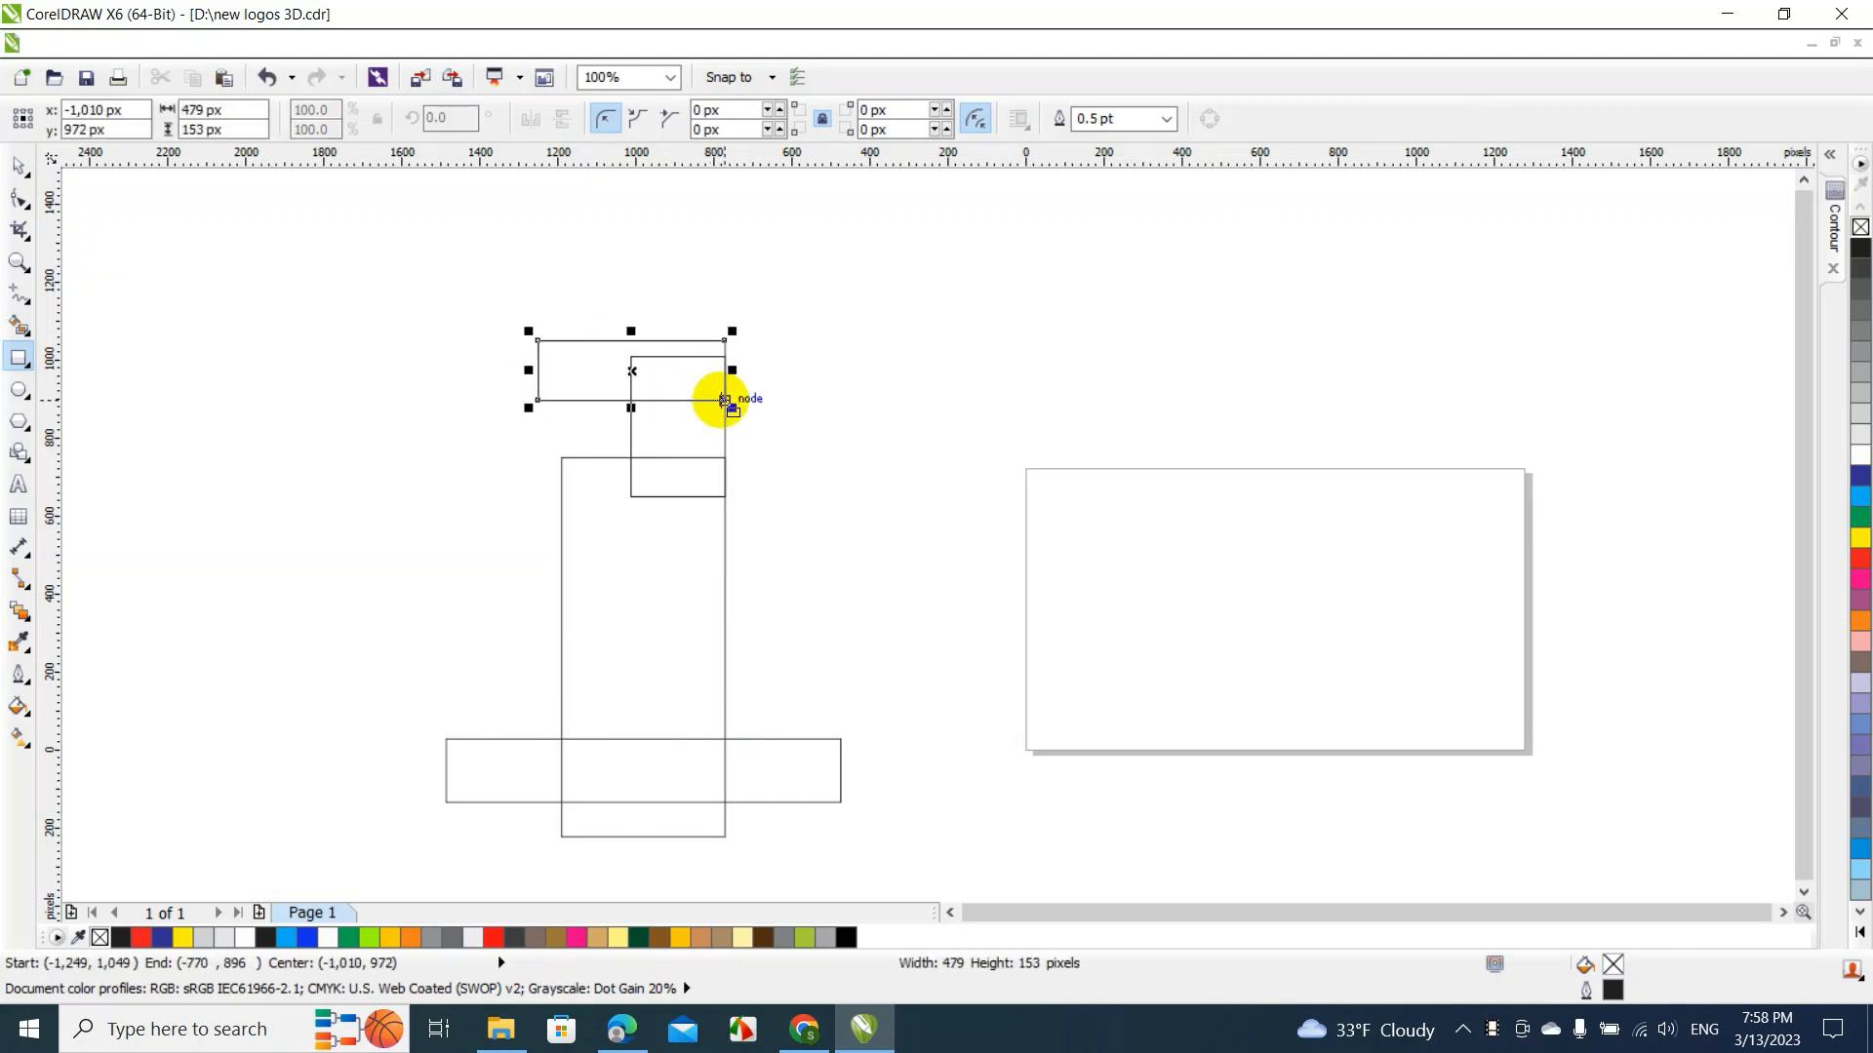
click(577, 295)
drag(579, 292, 722, 374)
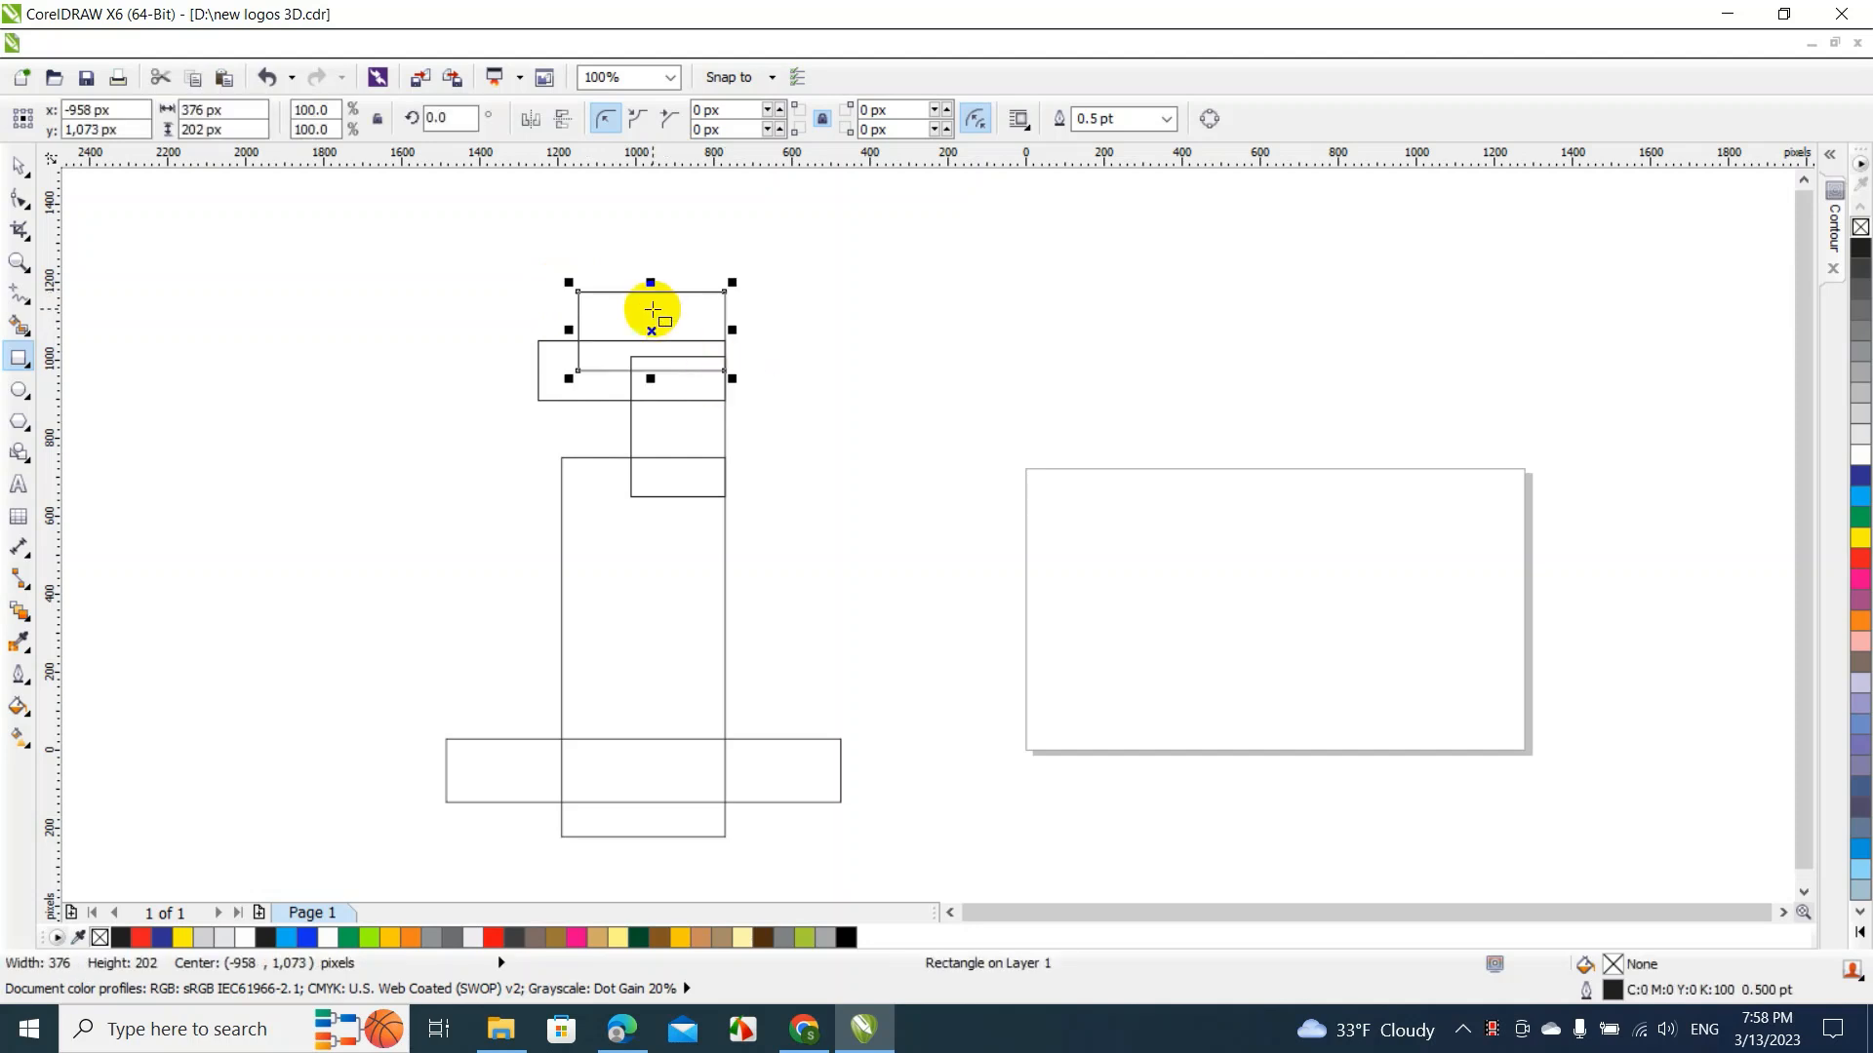
drag(647, 292, 648, 308)
click(17, 163)
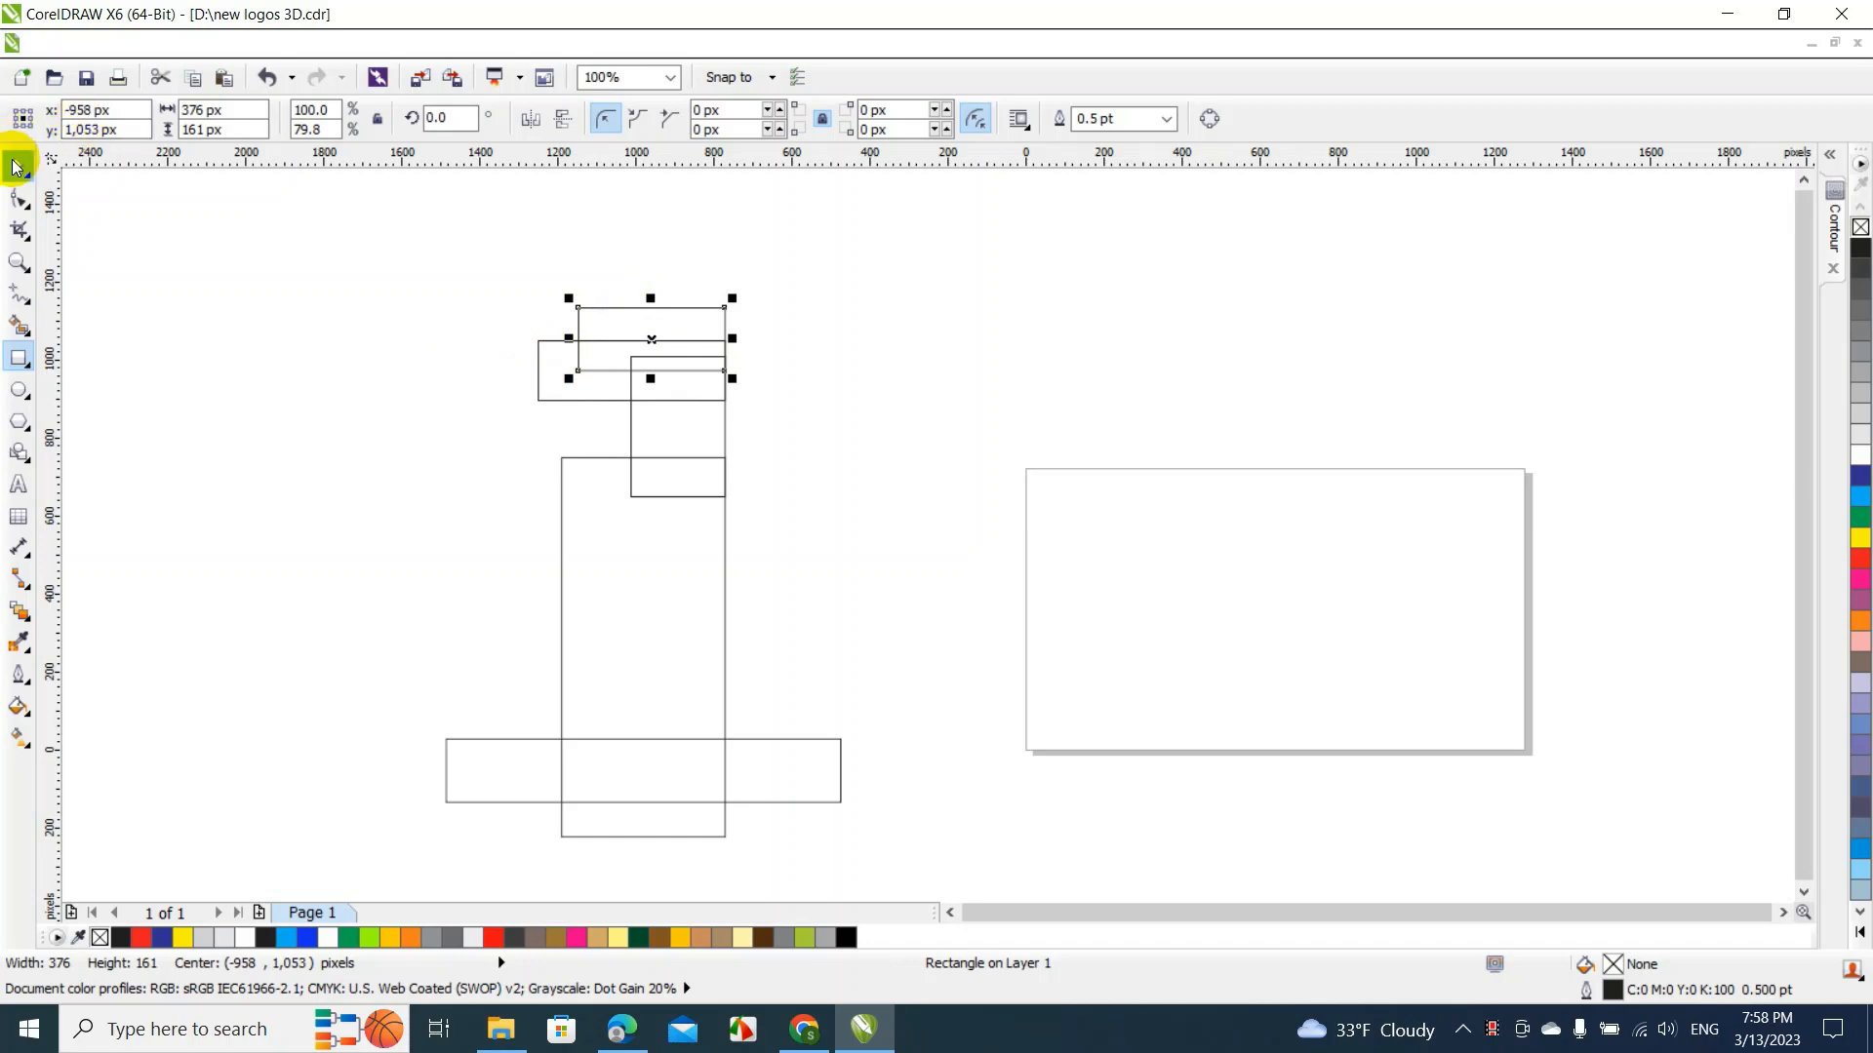
Widen the beak rectangle to the left to about 551 px
click(539, 384)
drag(528, 370, 511, 373)
click(429, 348)
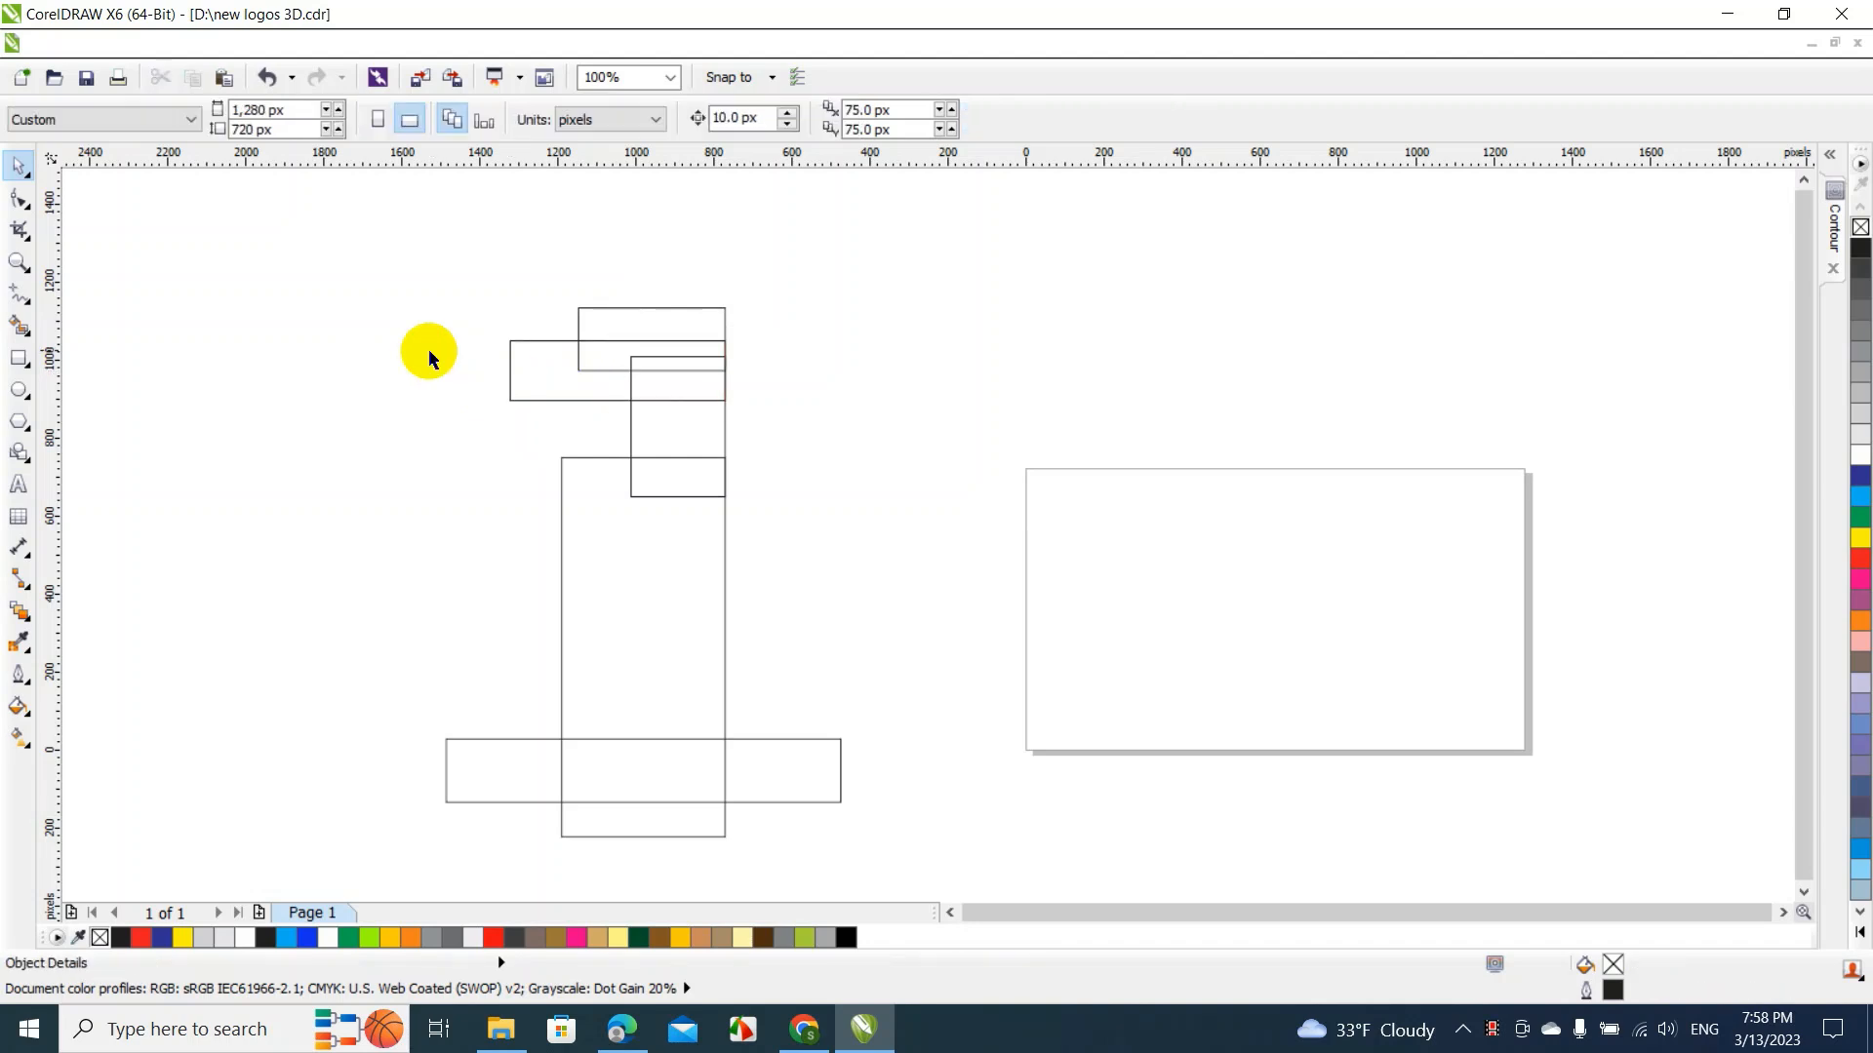
Add a small beak-tip rectangle below the beak's left end and a crest rectangle about 169 by 63 px at the head's upper right
click(20, 359)
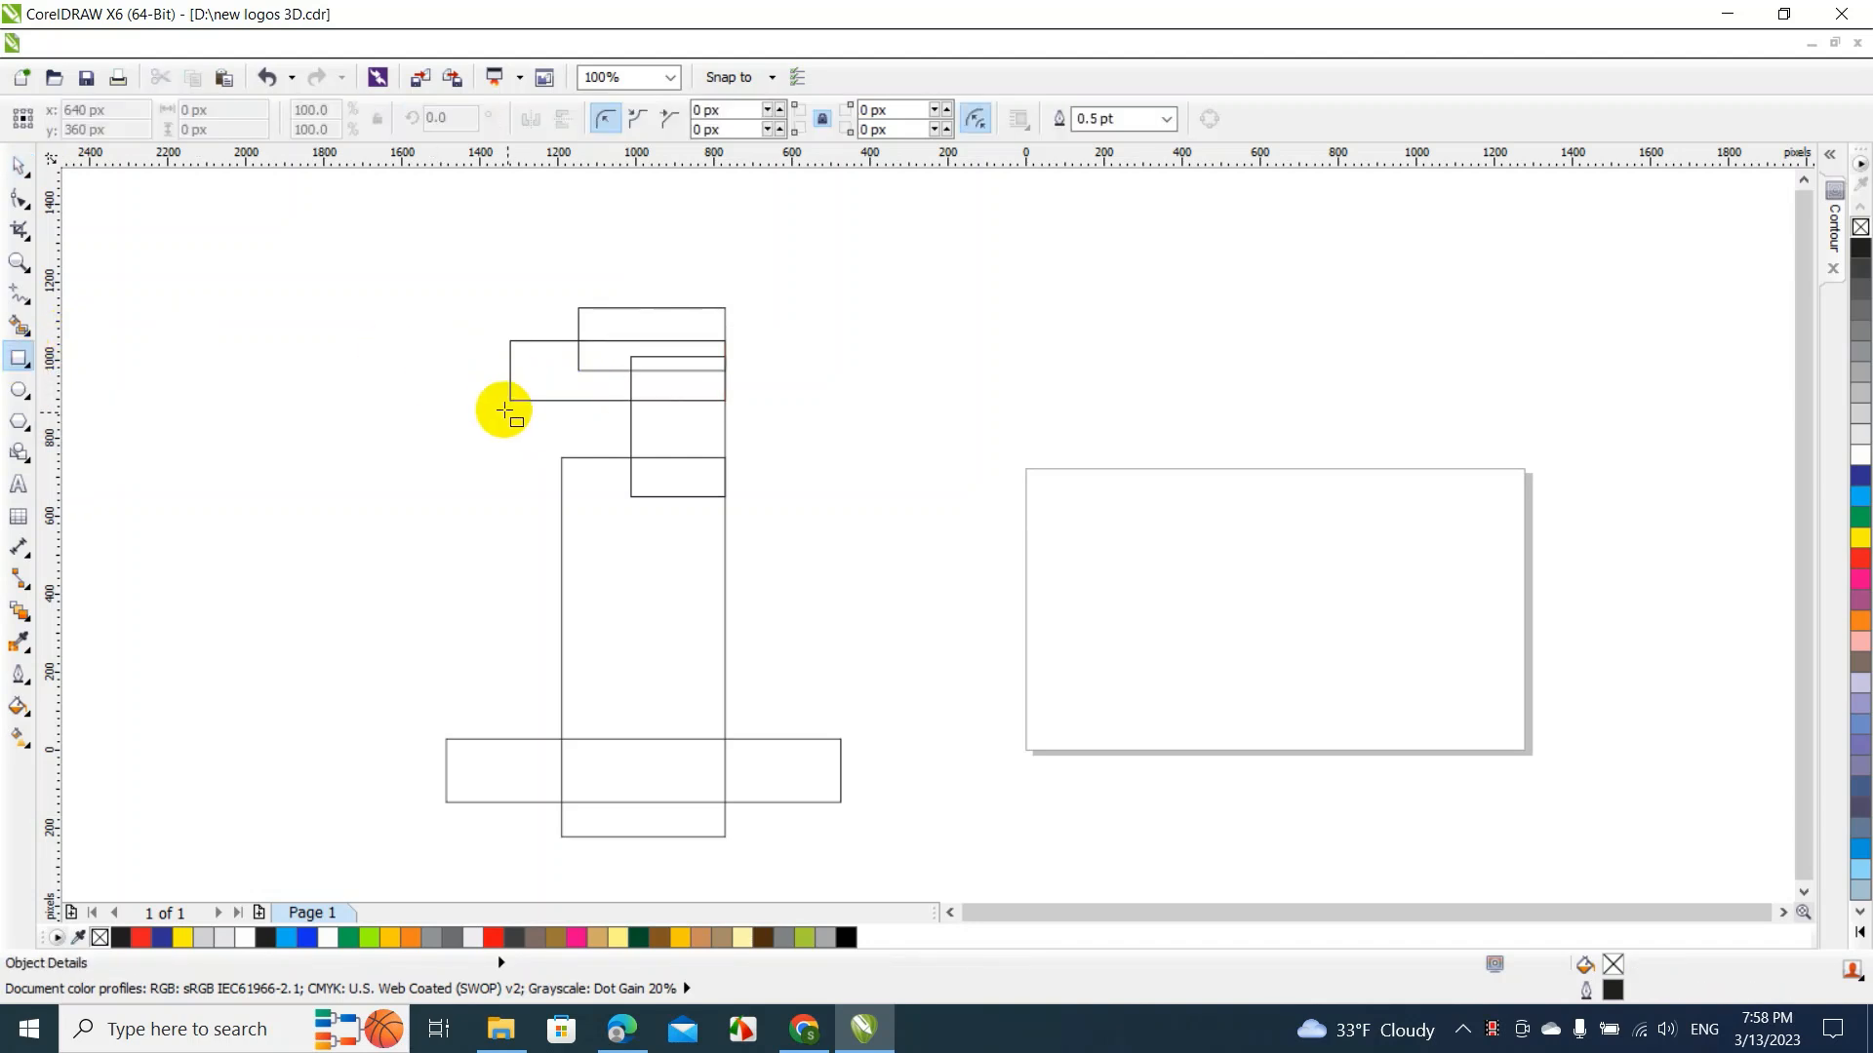
drag(508, 398, 534, 422)
drag(689, 307, 756, 329)
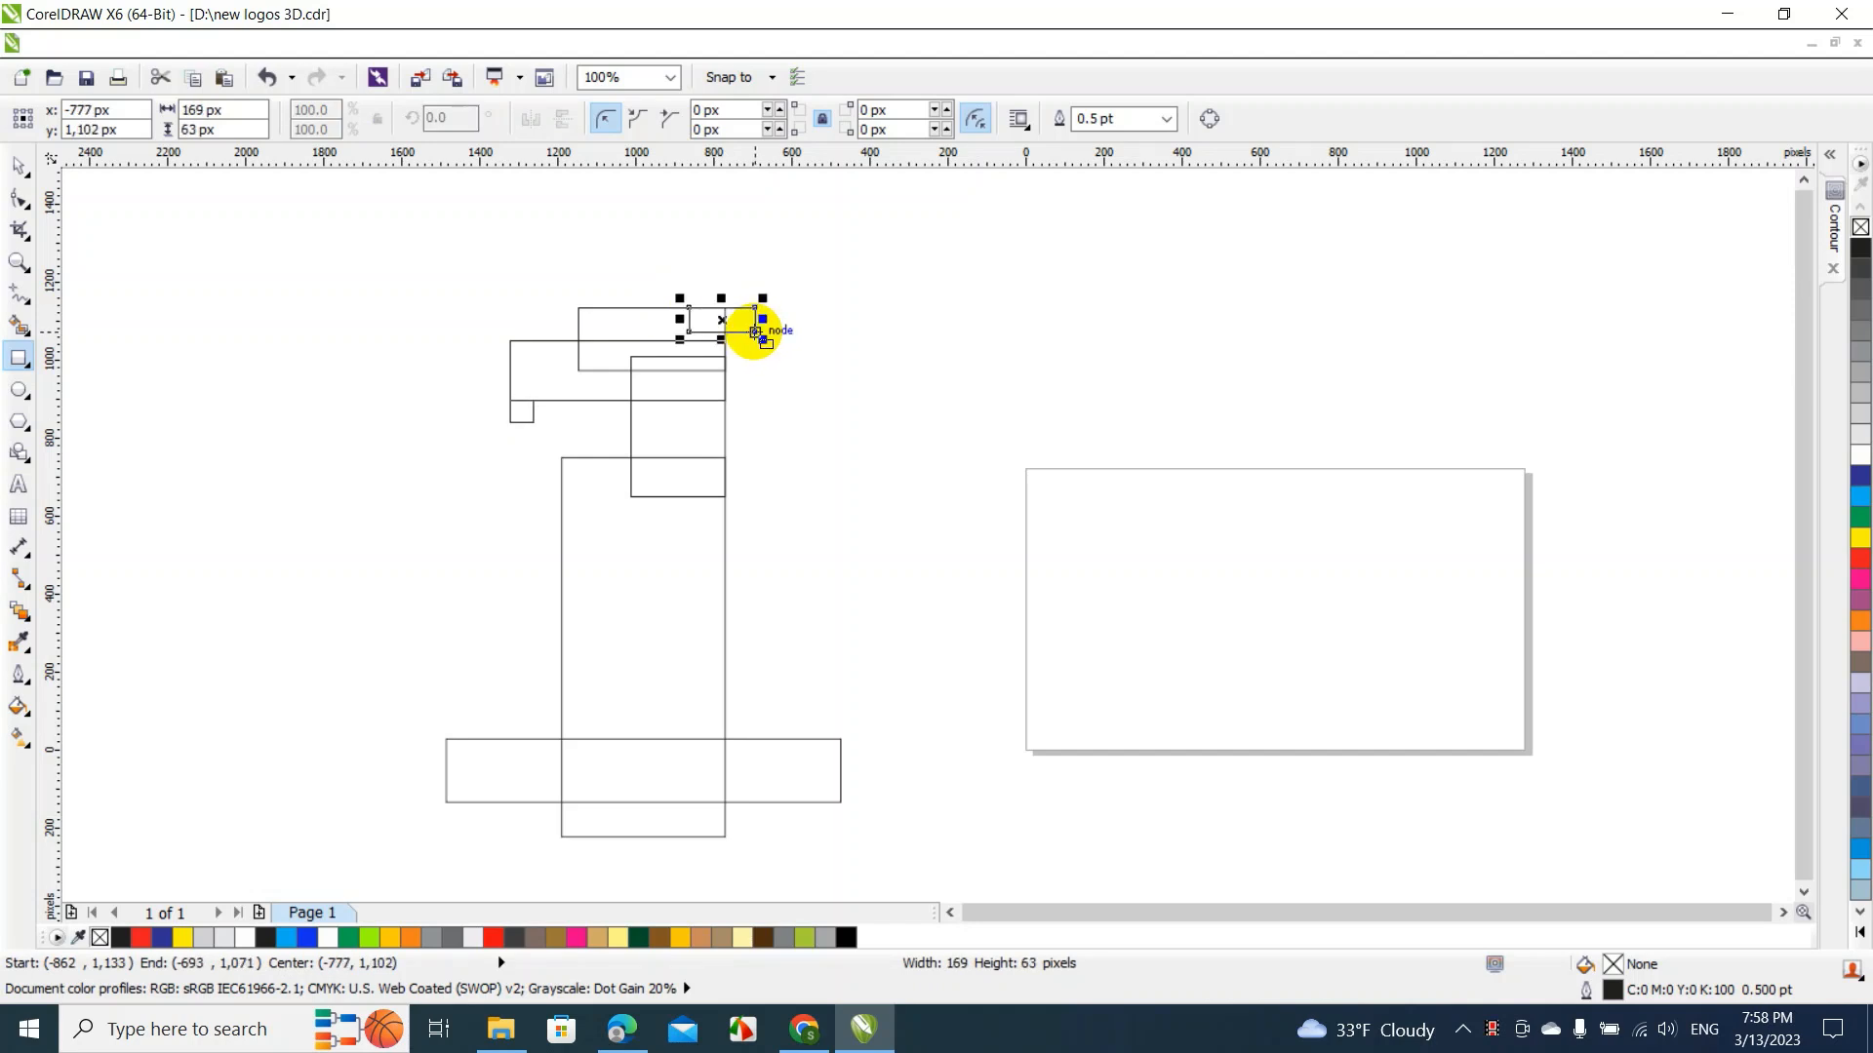
click(15, 169)
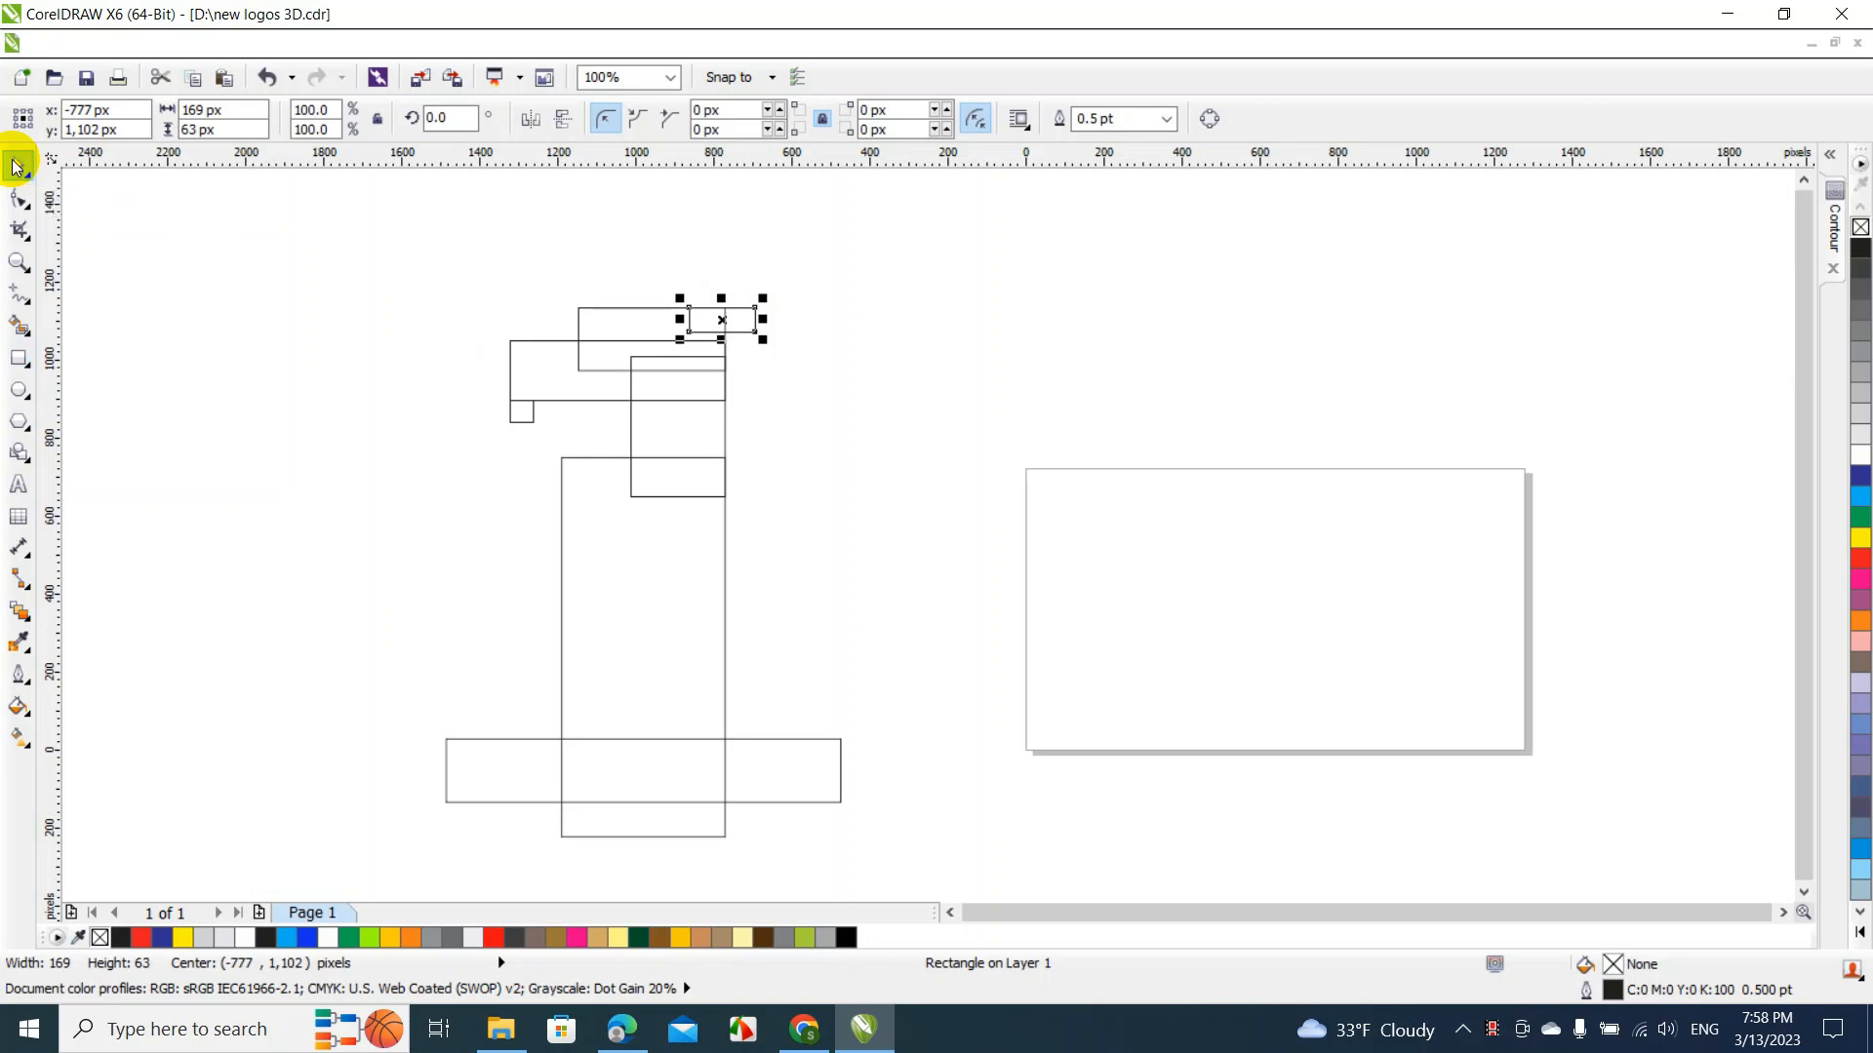
click(535, 522)
click(582, 399)
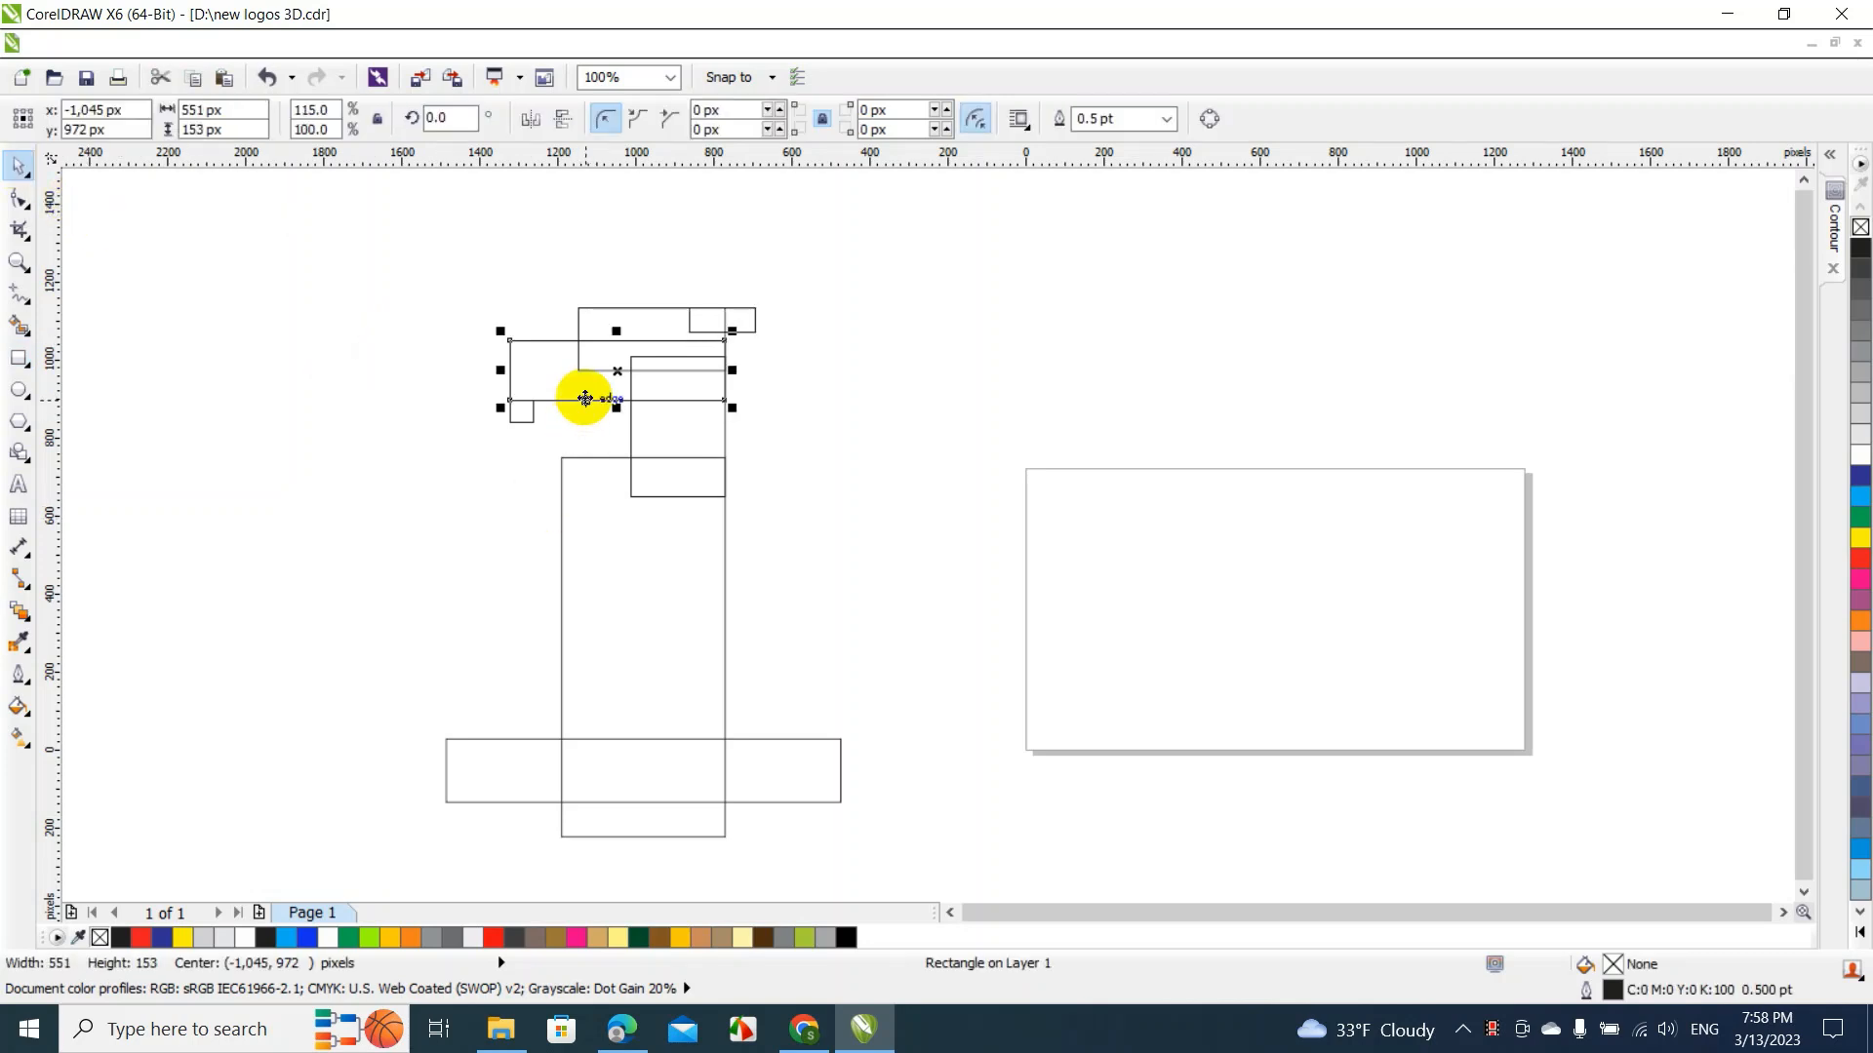
click(505, 326)
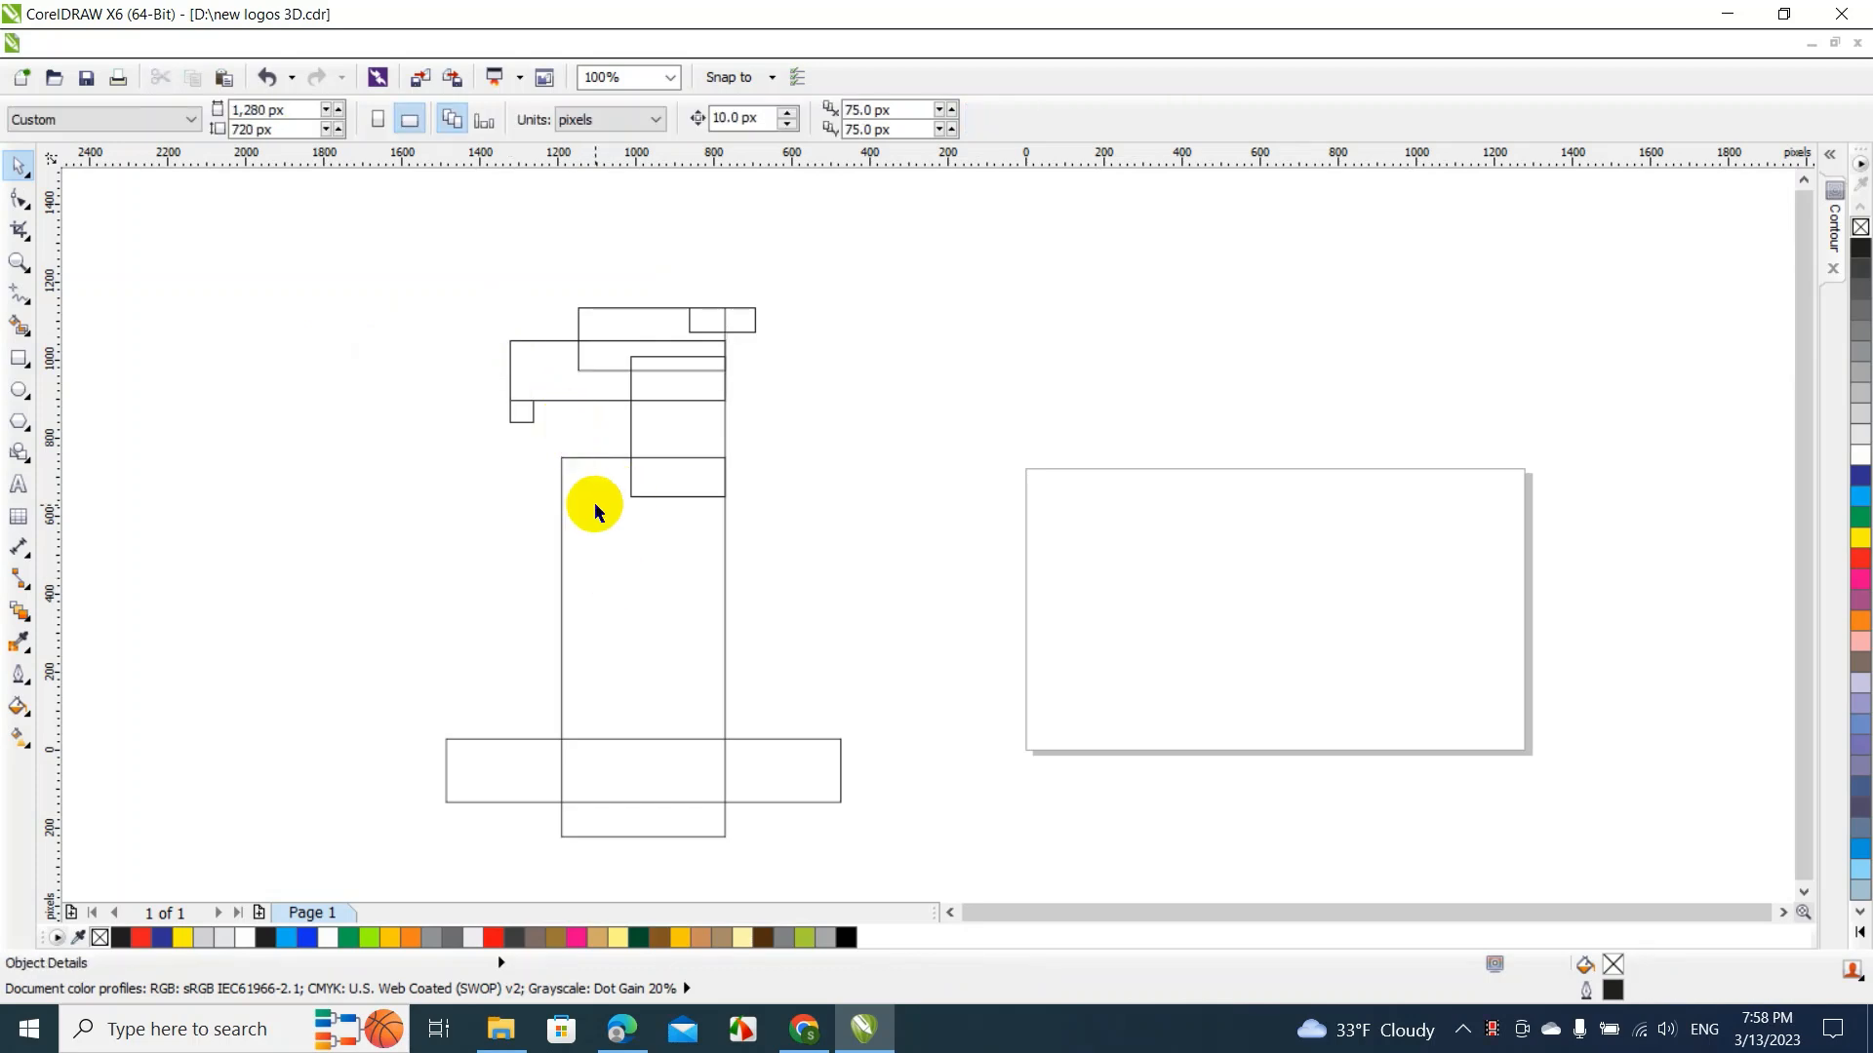
Extend the tall body rectangle downward to about 1,050 px high and move the horizontal crossbar slightly lower
click(627, 664)
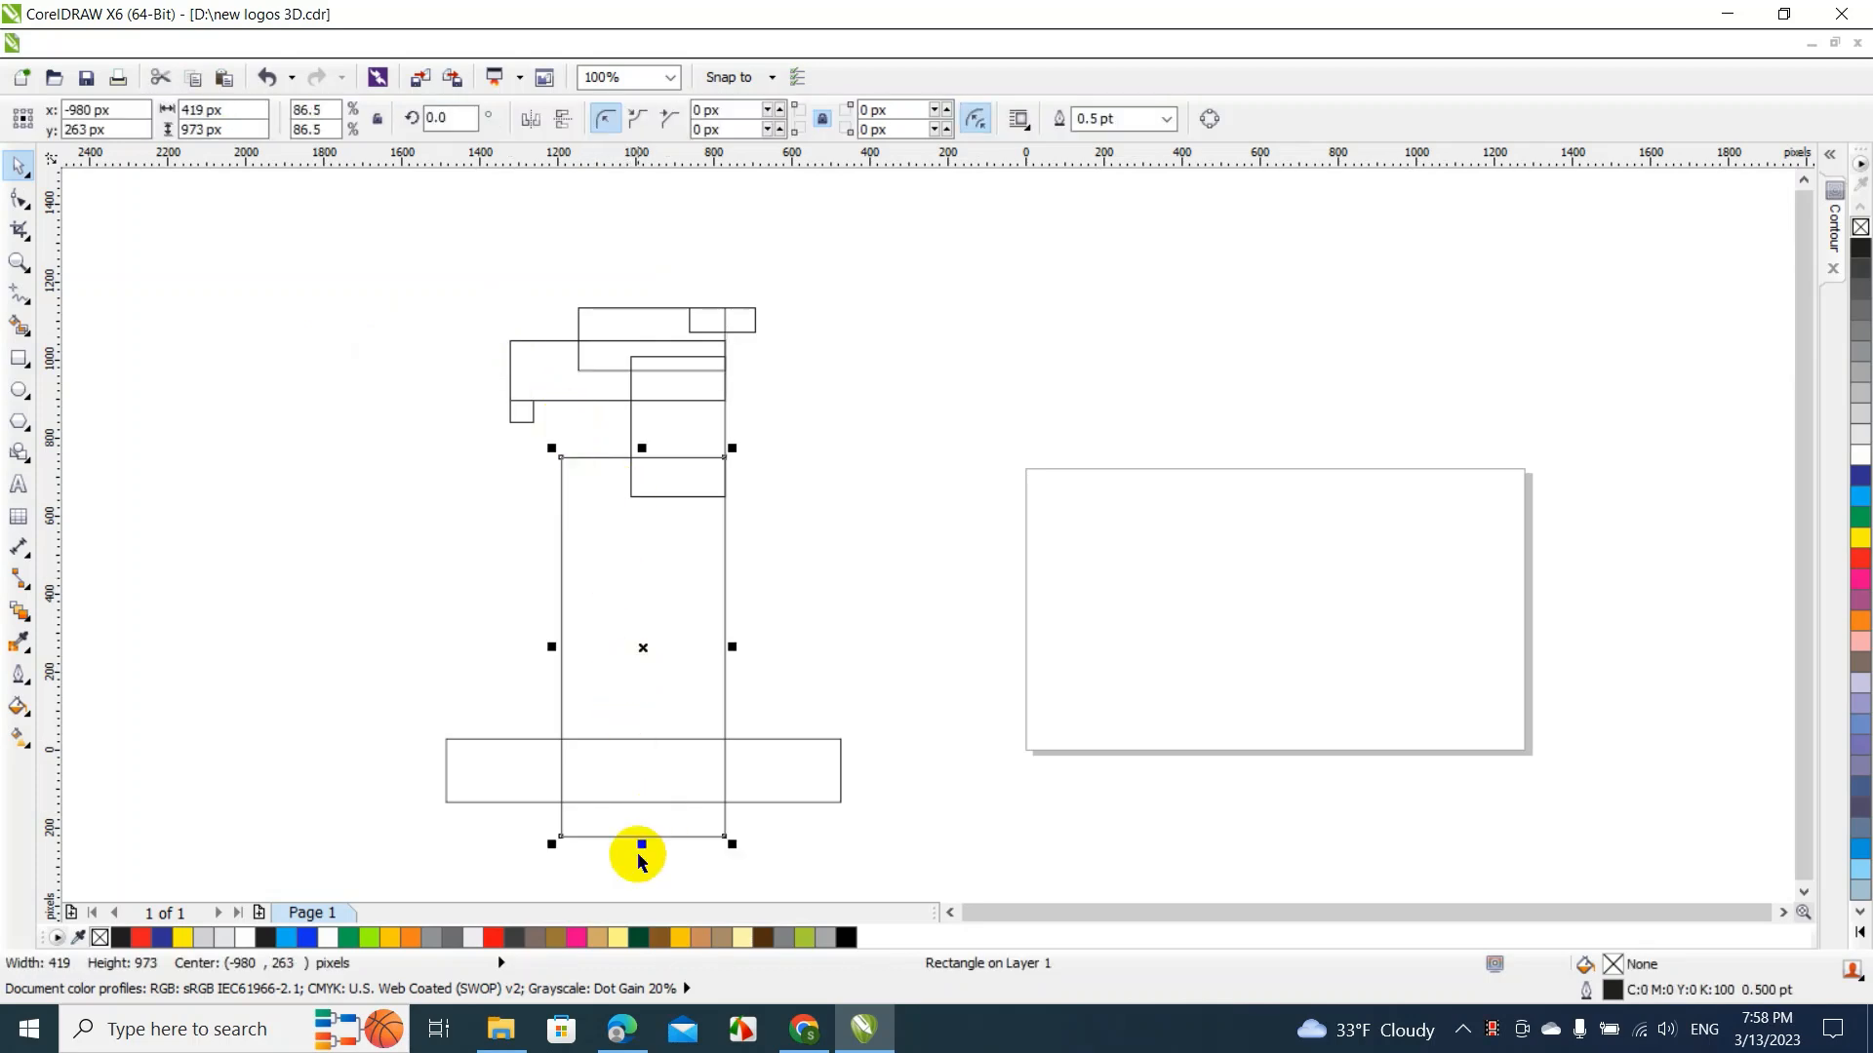
drag(644, 845, 641, 869)
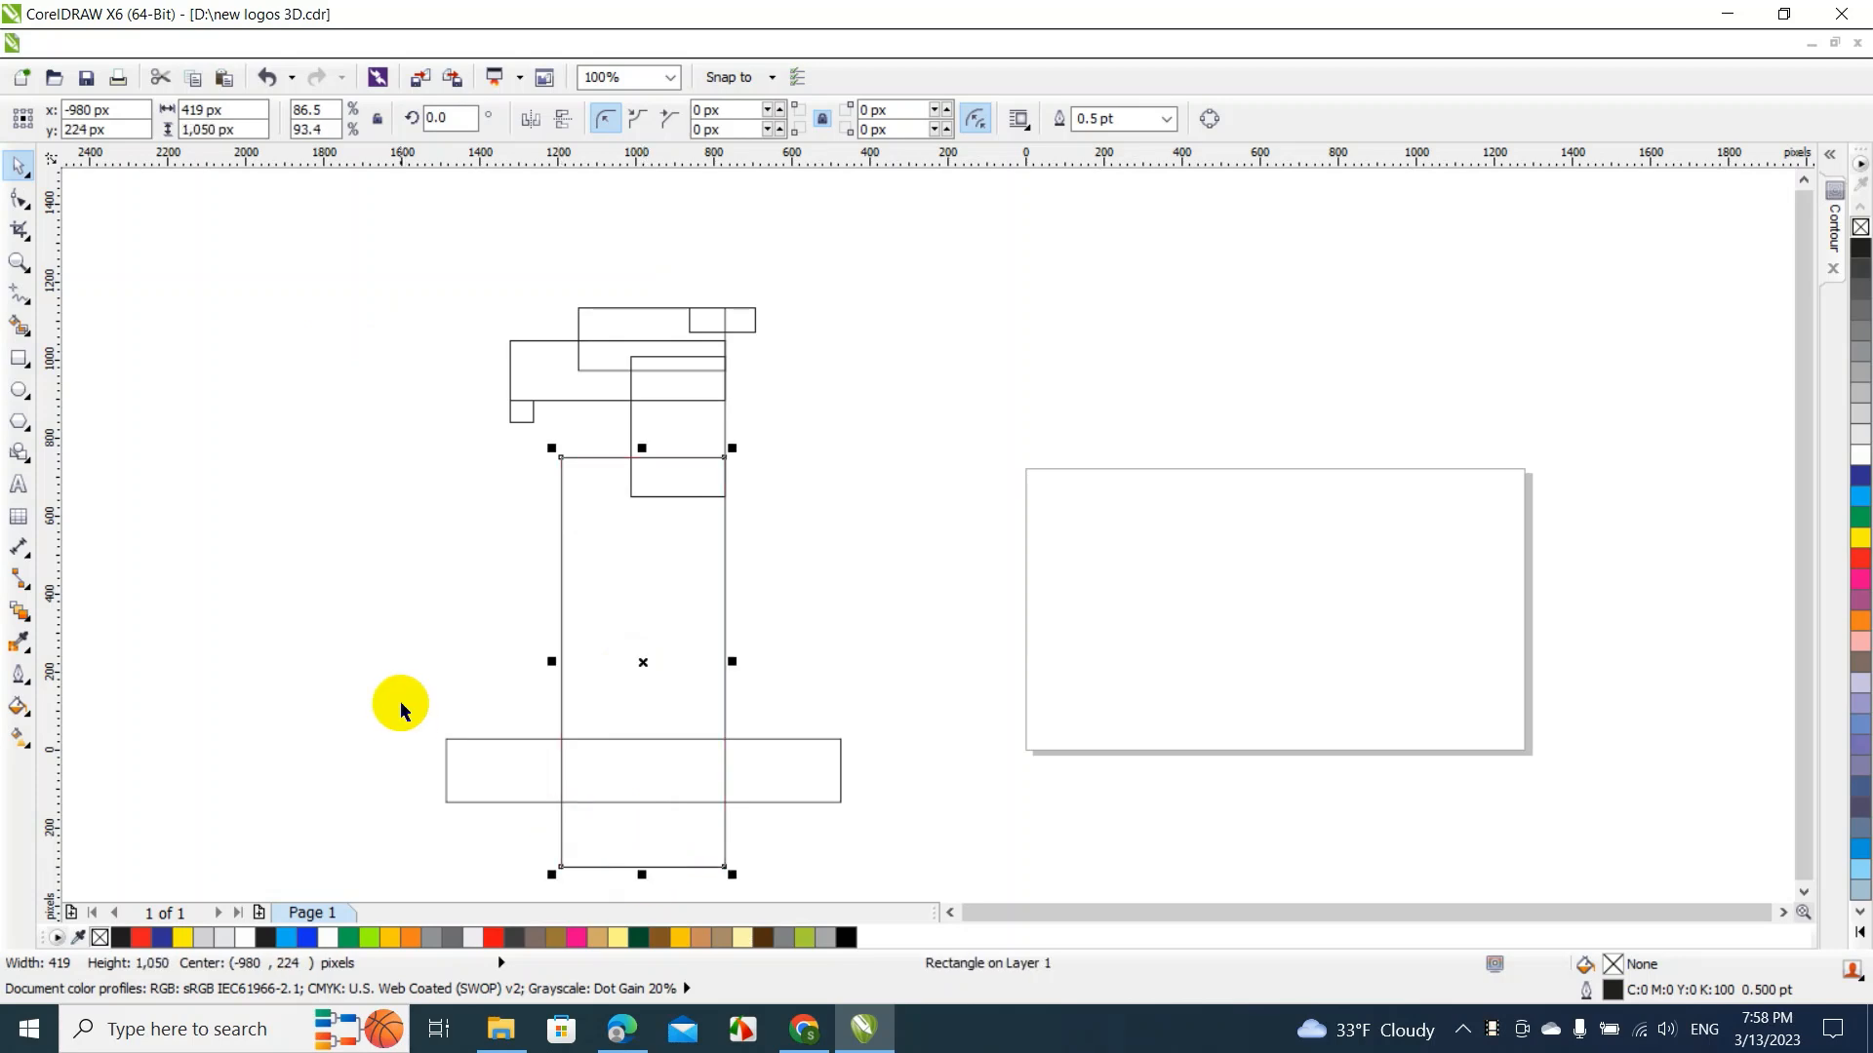
click(462, 764)
drag(462, 757, 460, 784)
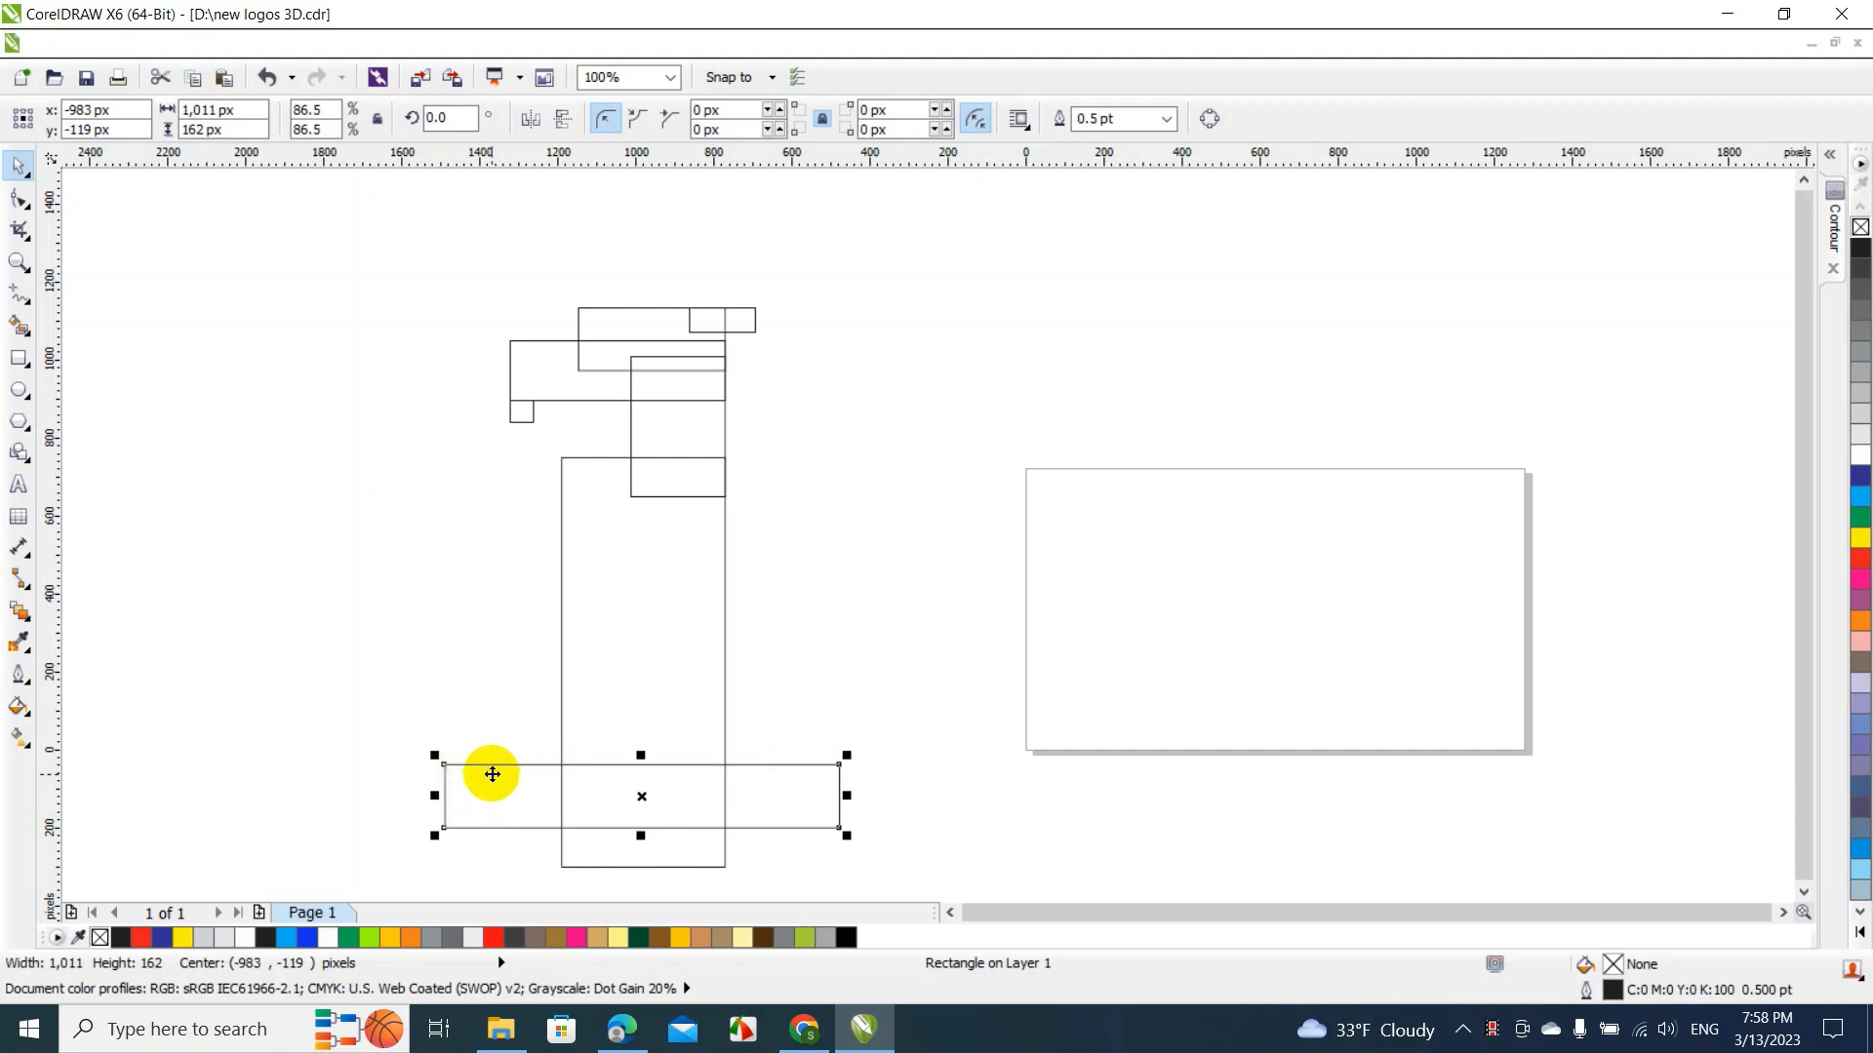
Centre the horizontal crossbar on the tall body rectangle
shift+click(612, 671)
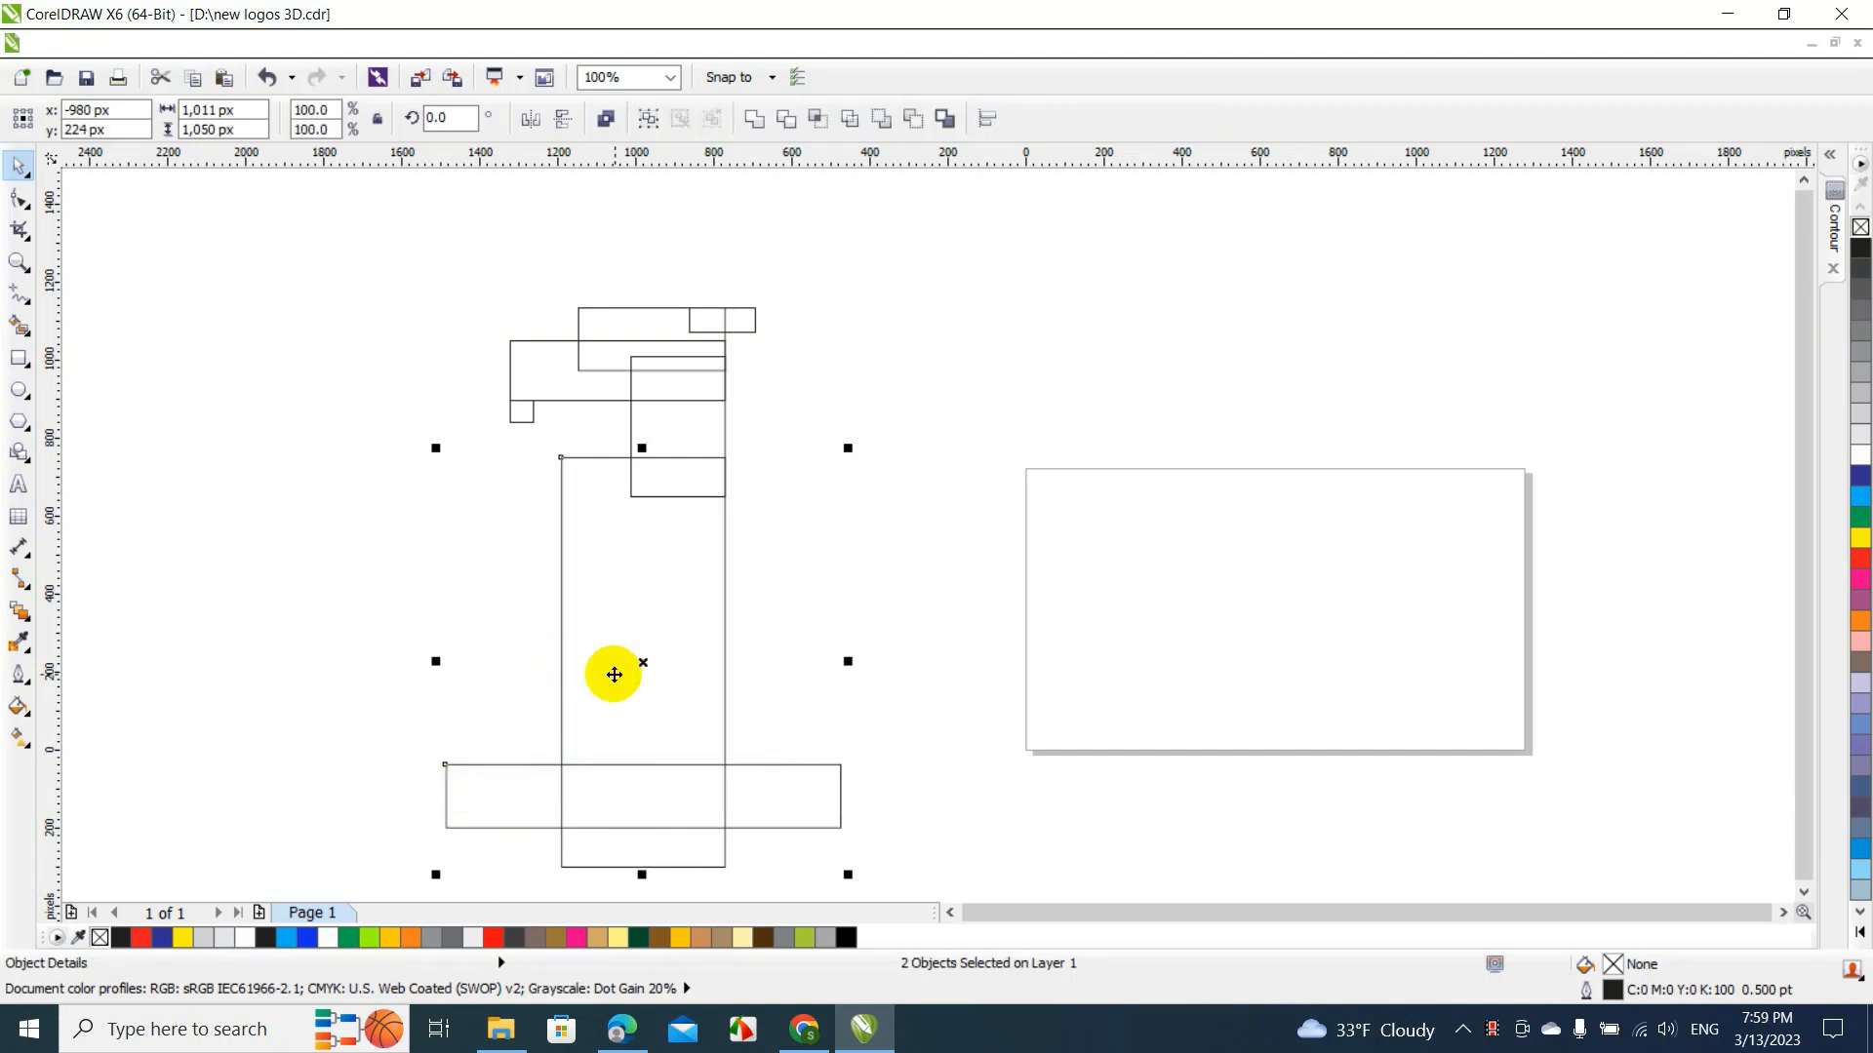
click(999, 677)
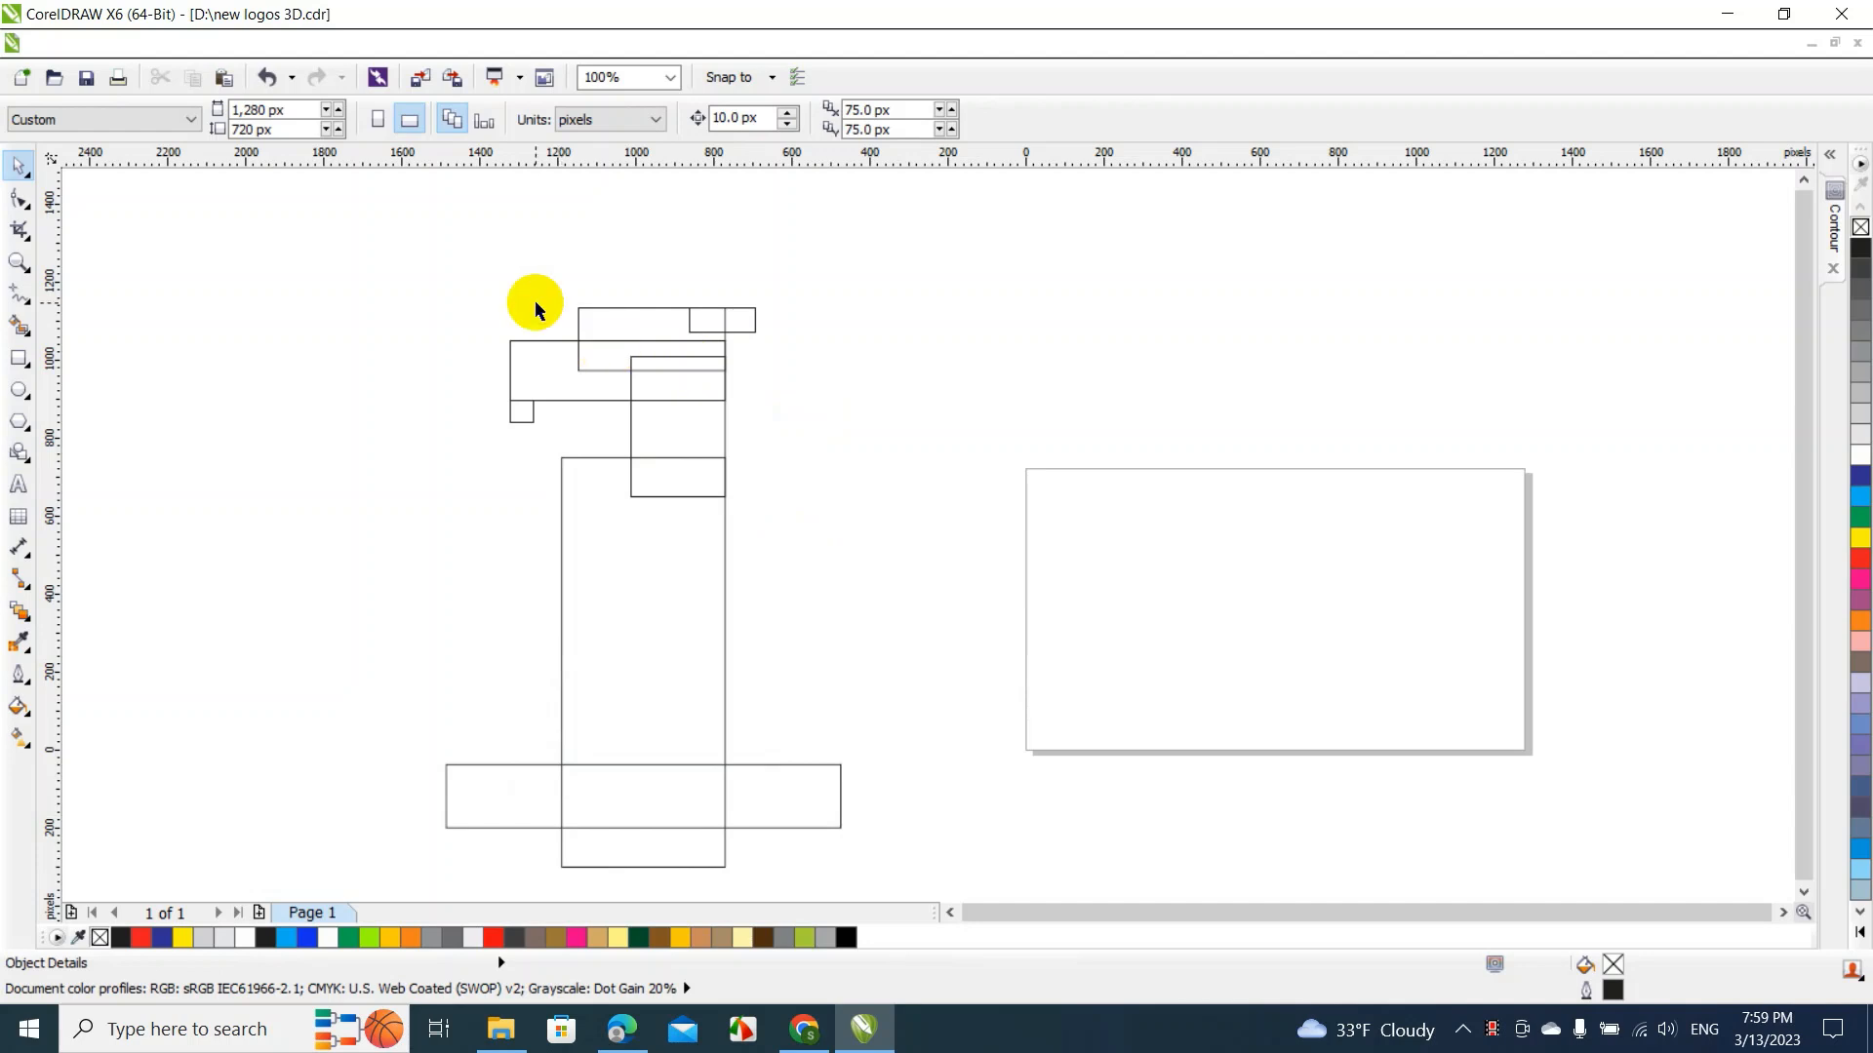
drag(359, 251, 454, 304)
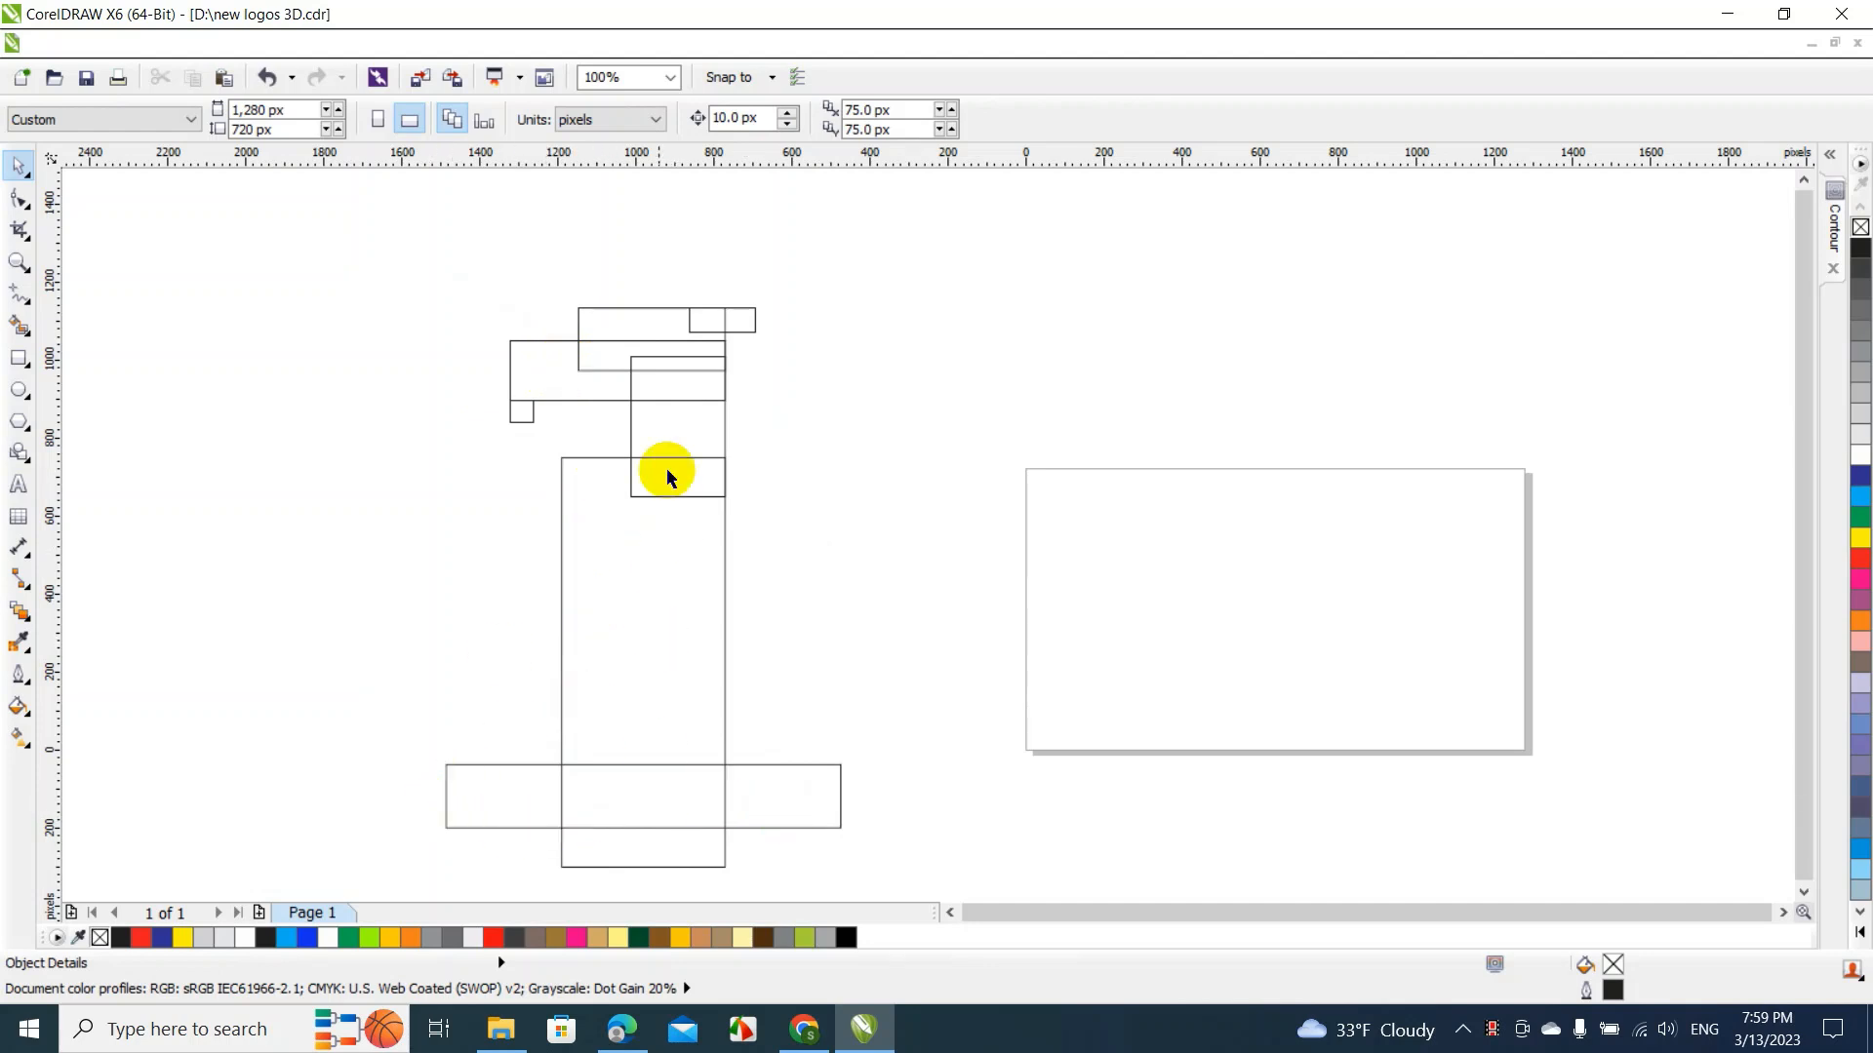
Weld all the rectangles into a single blocky eagle outline
mouse_move(290, 249)
mouse_down()
mouse_move(394, 261)
mouse_move(469, 435)
mouse_move(757, 682)
mouse_move(937, 891)
mouse_move(927, 858)
mouse_up()
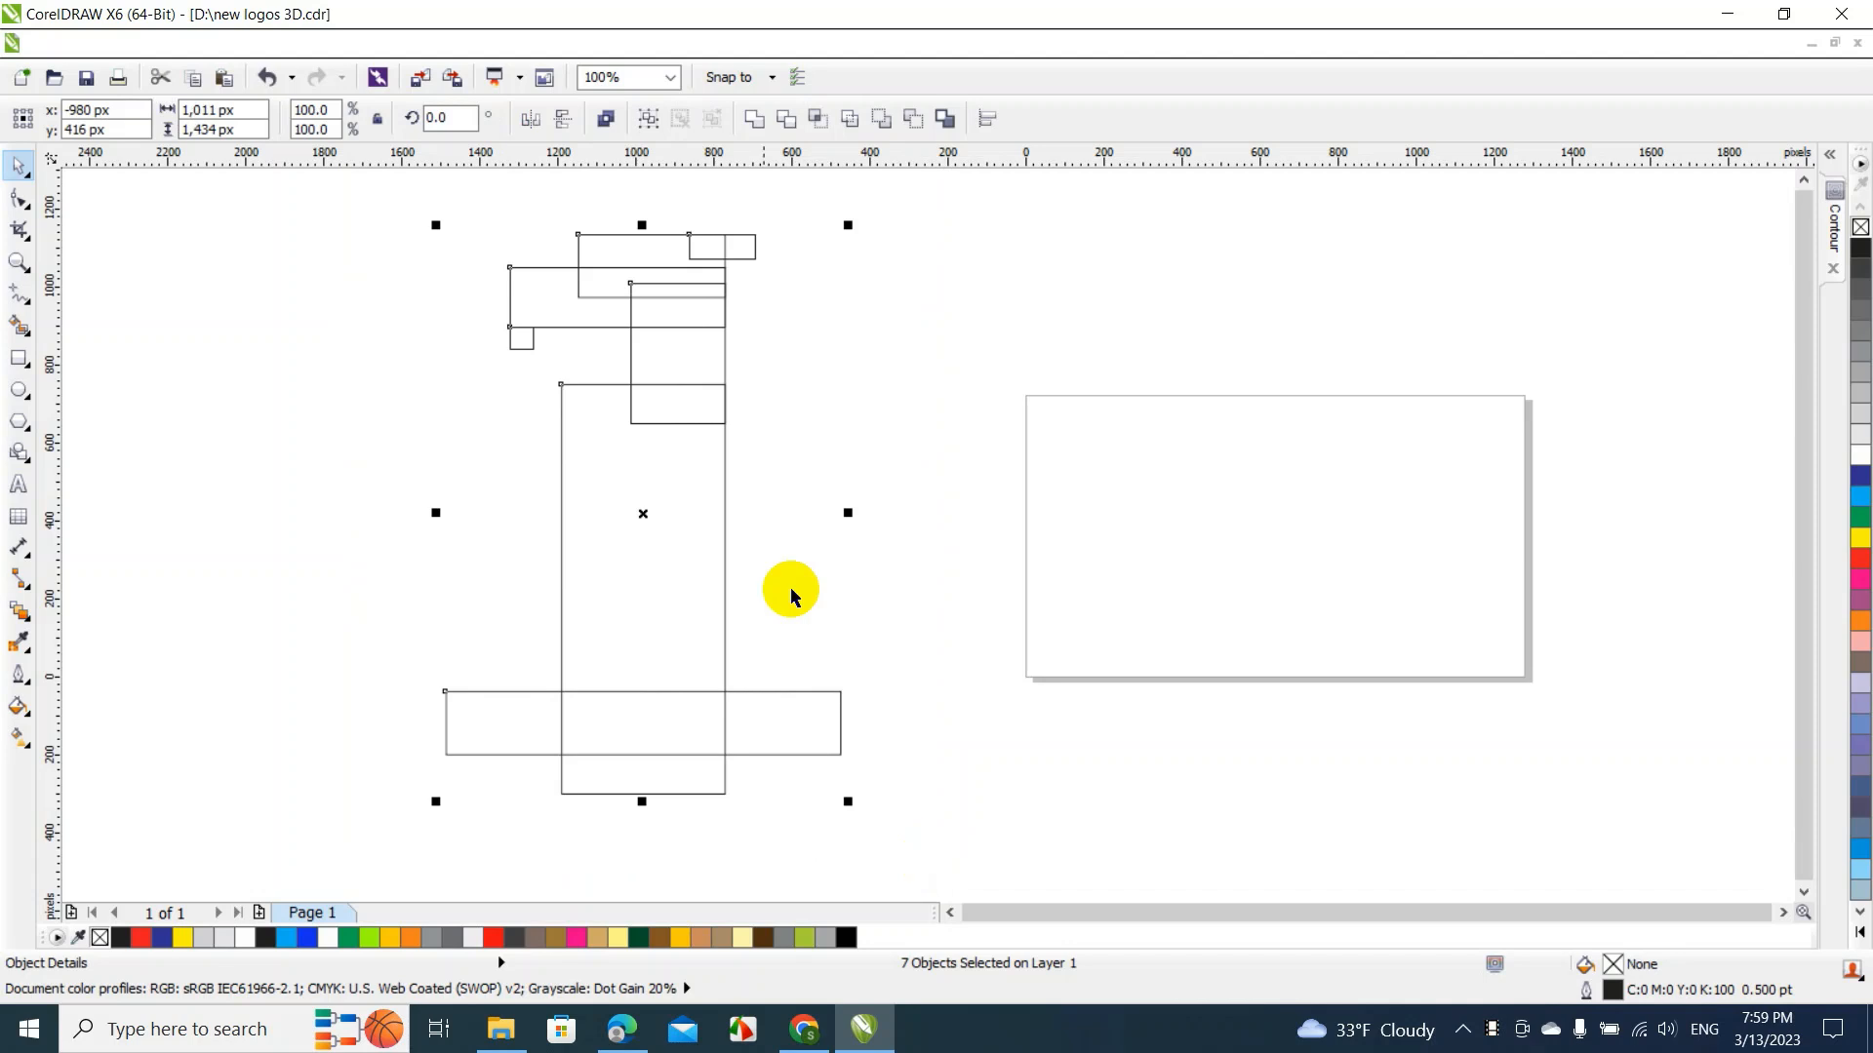
click(756, 119)
click(810, 422)
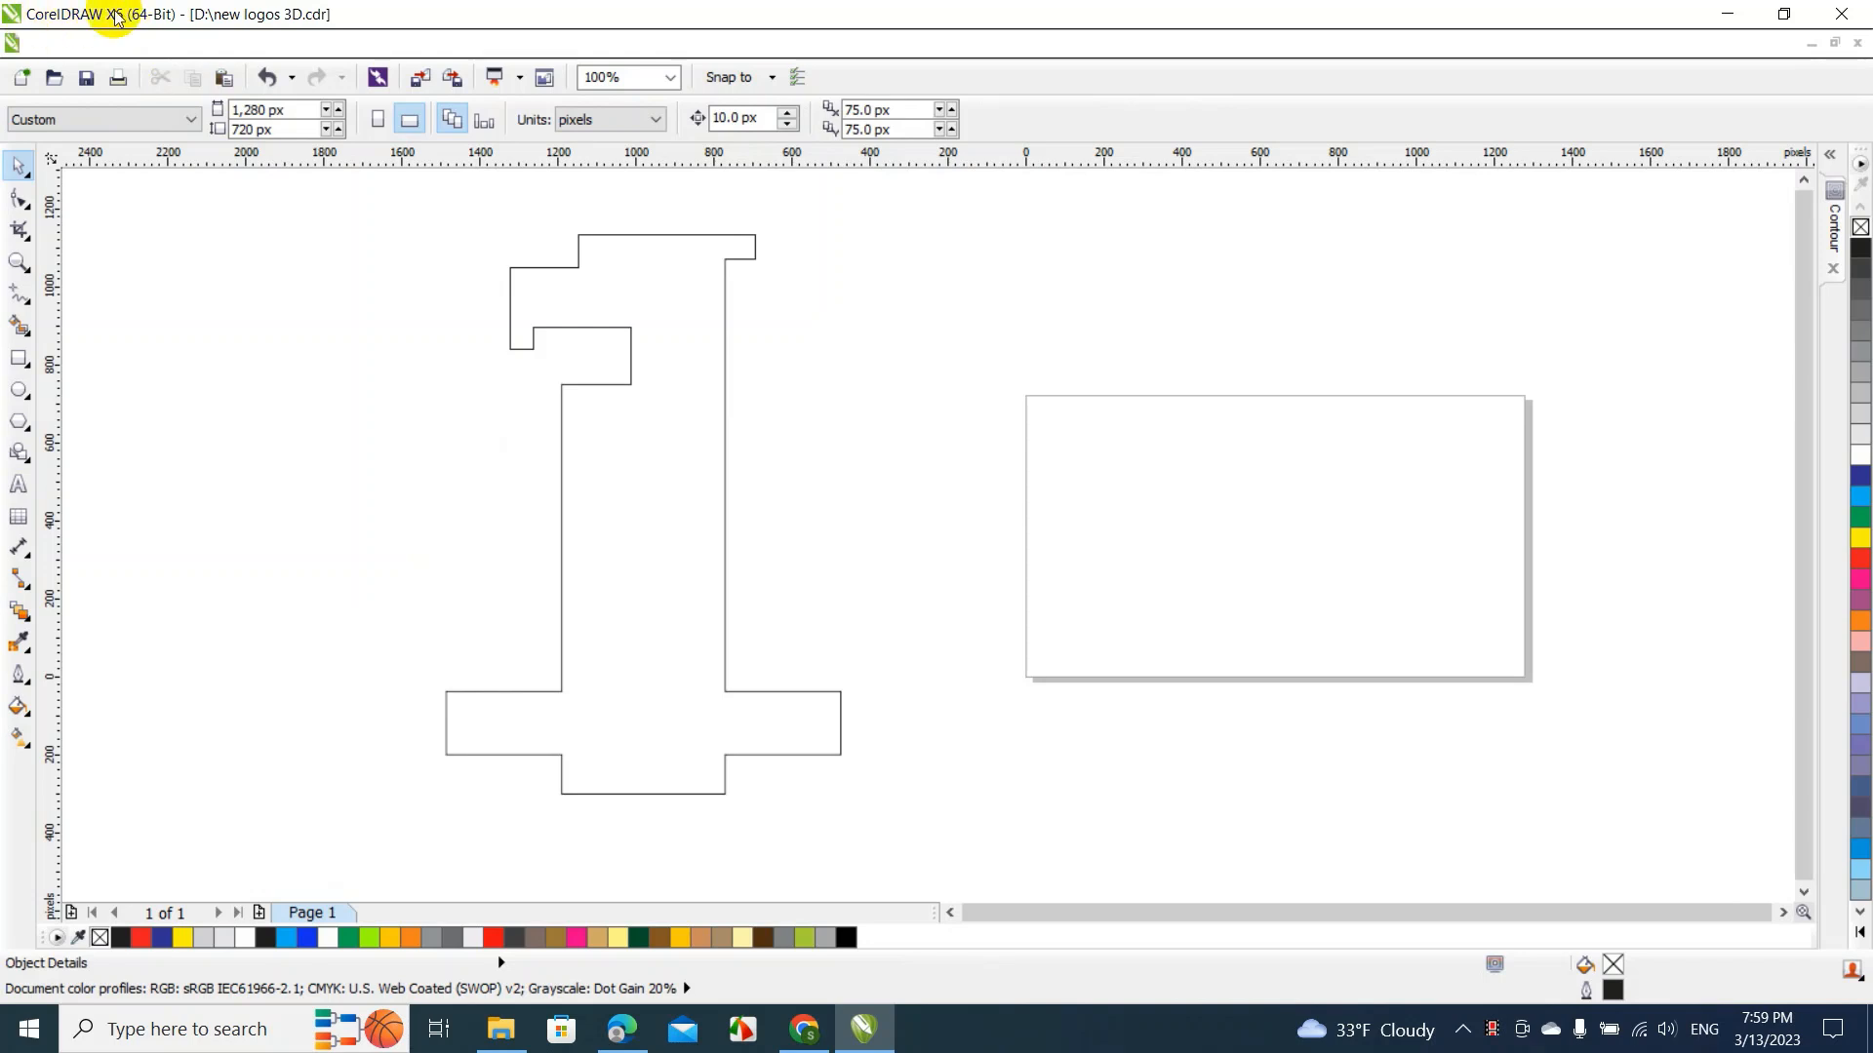
click(595, 525)
click(967, 521)
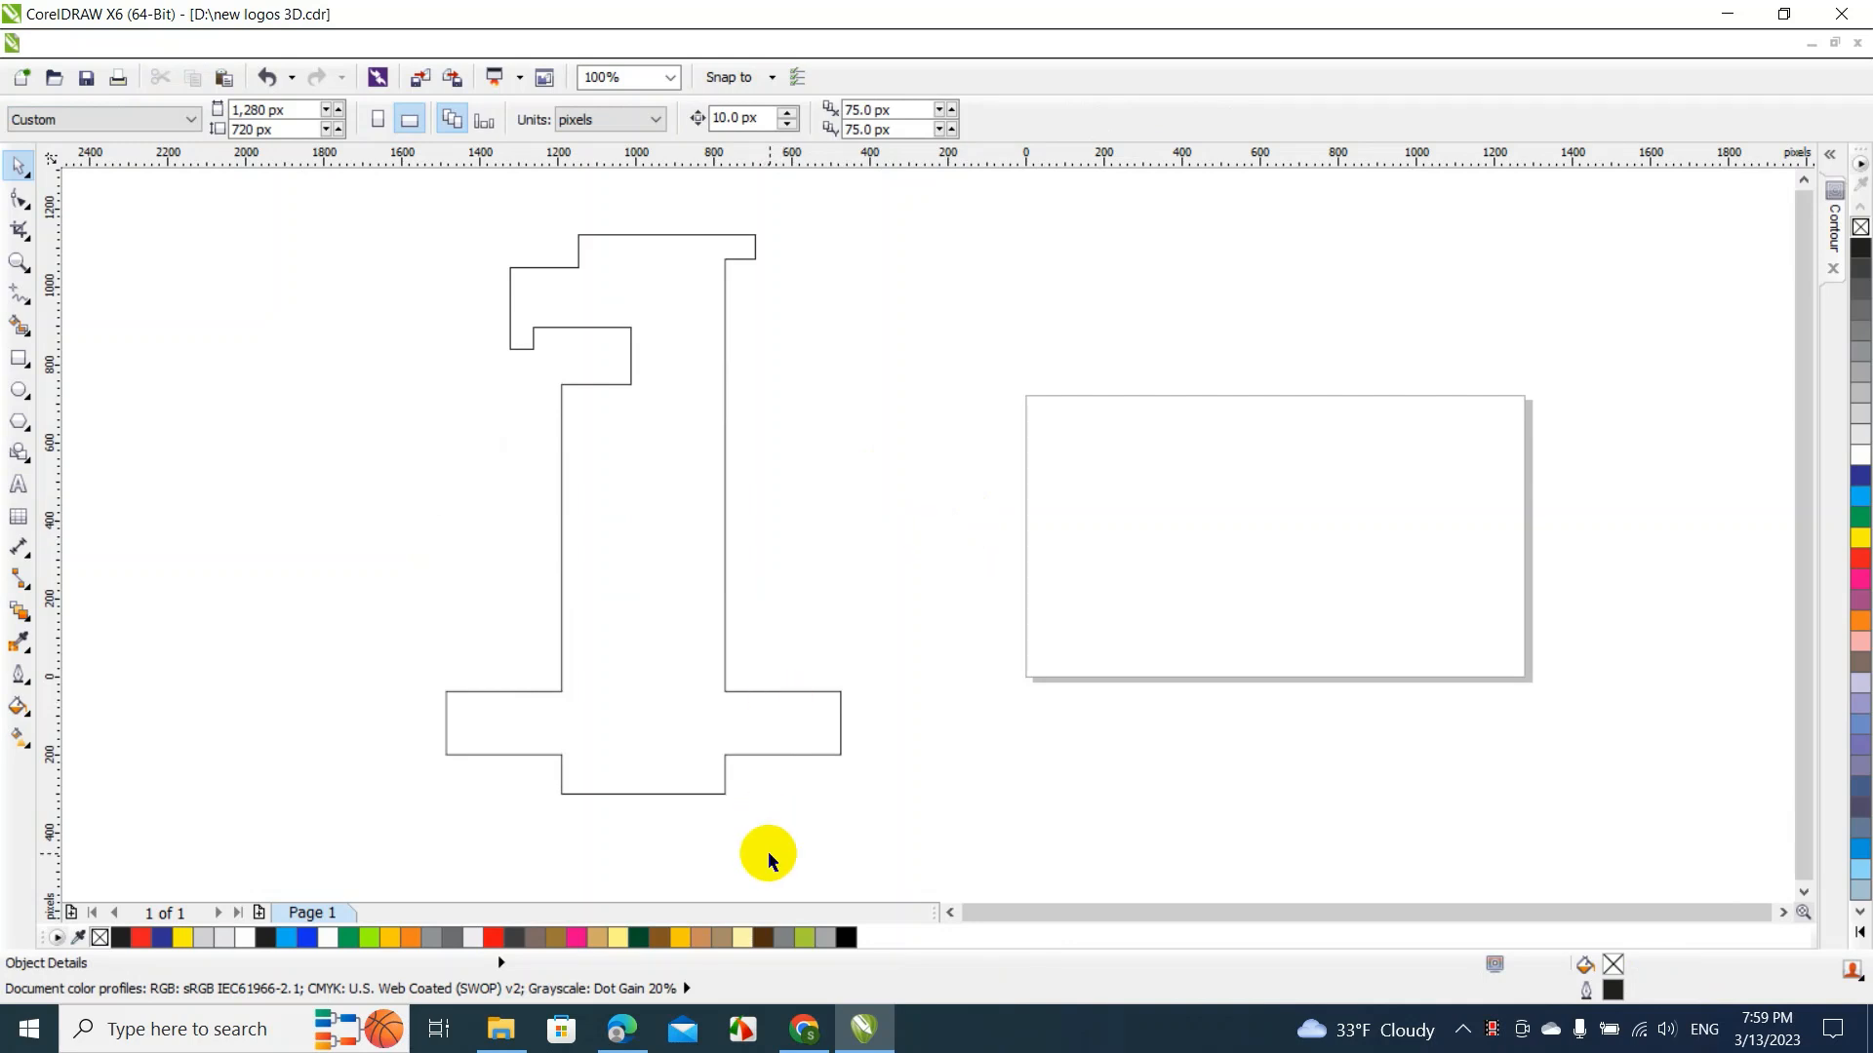
Fill the welded eagle outline with black
click(724, 259)
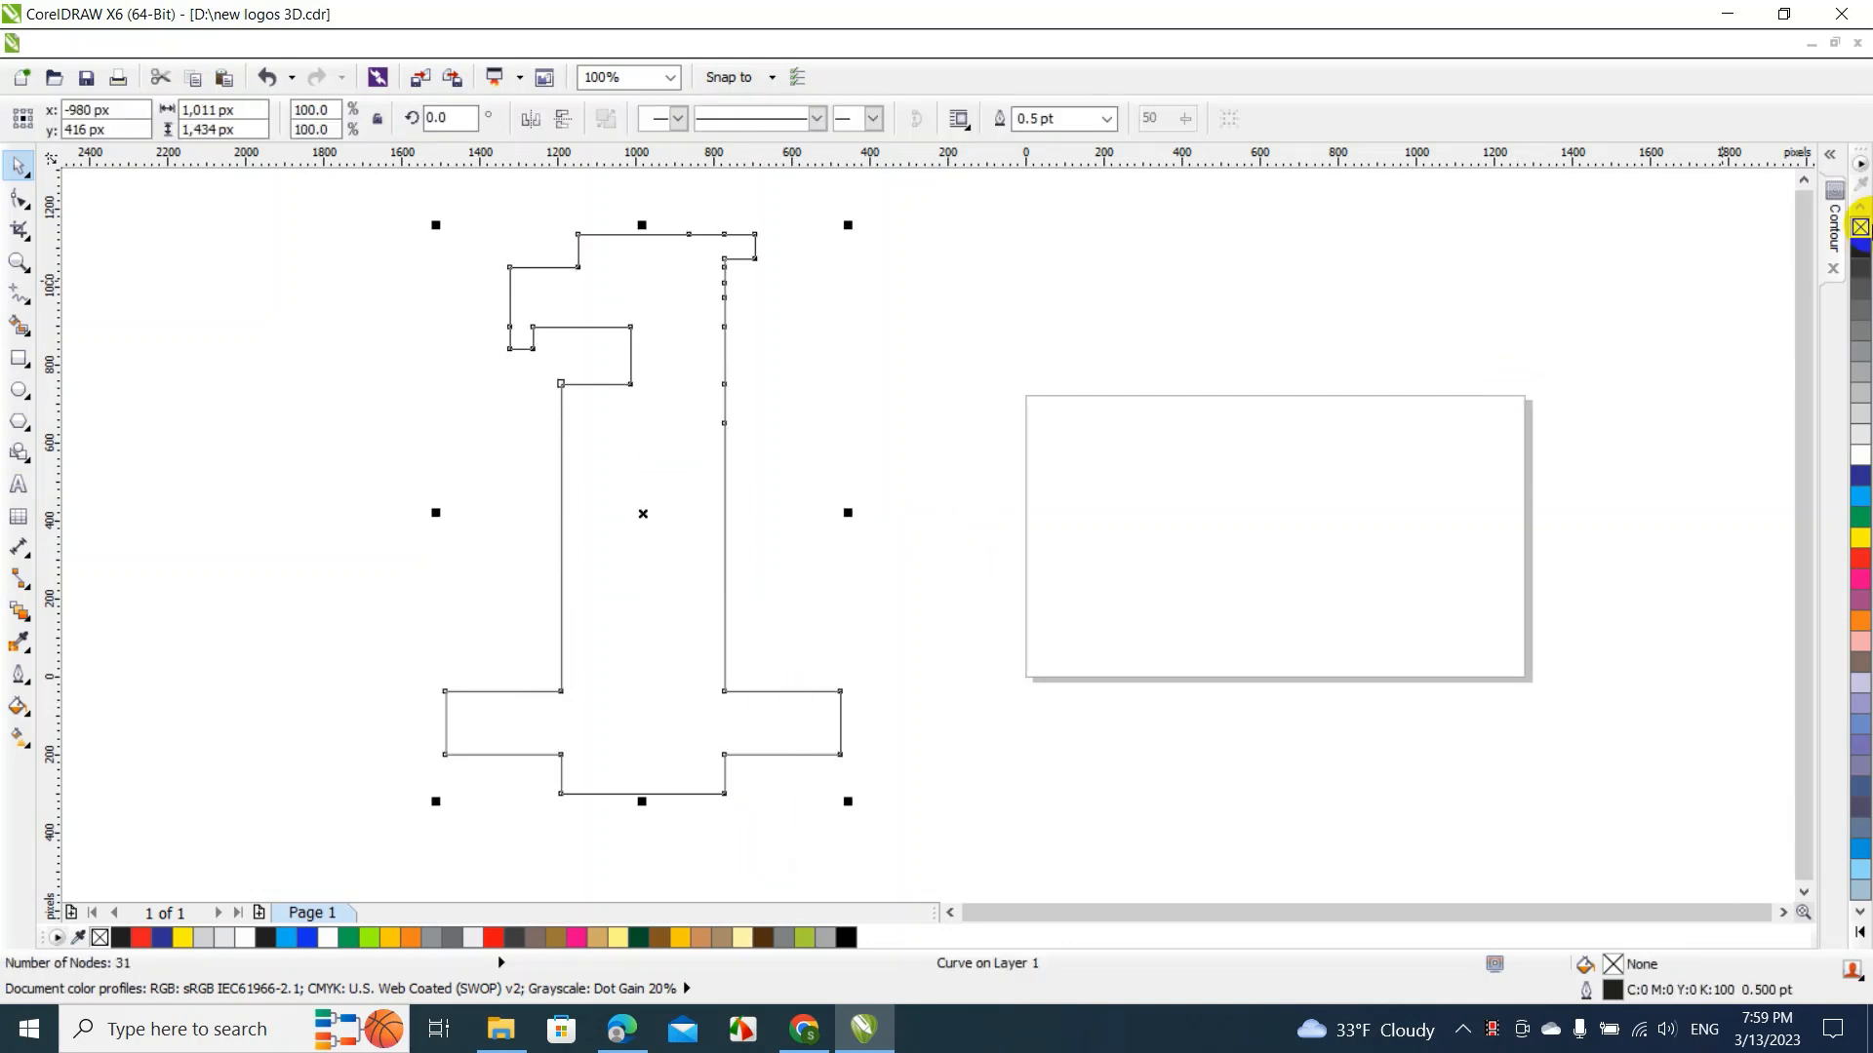
click(1861, 248)
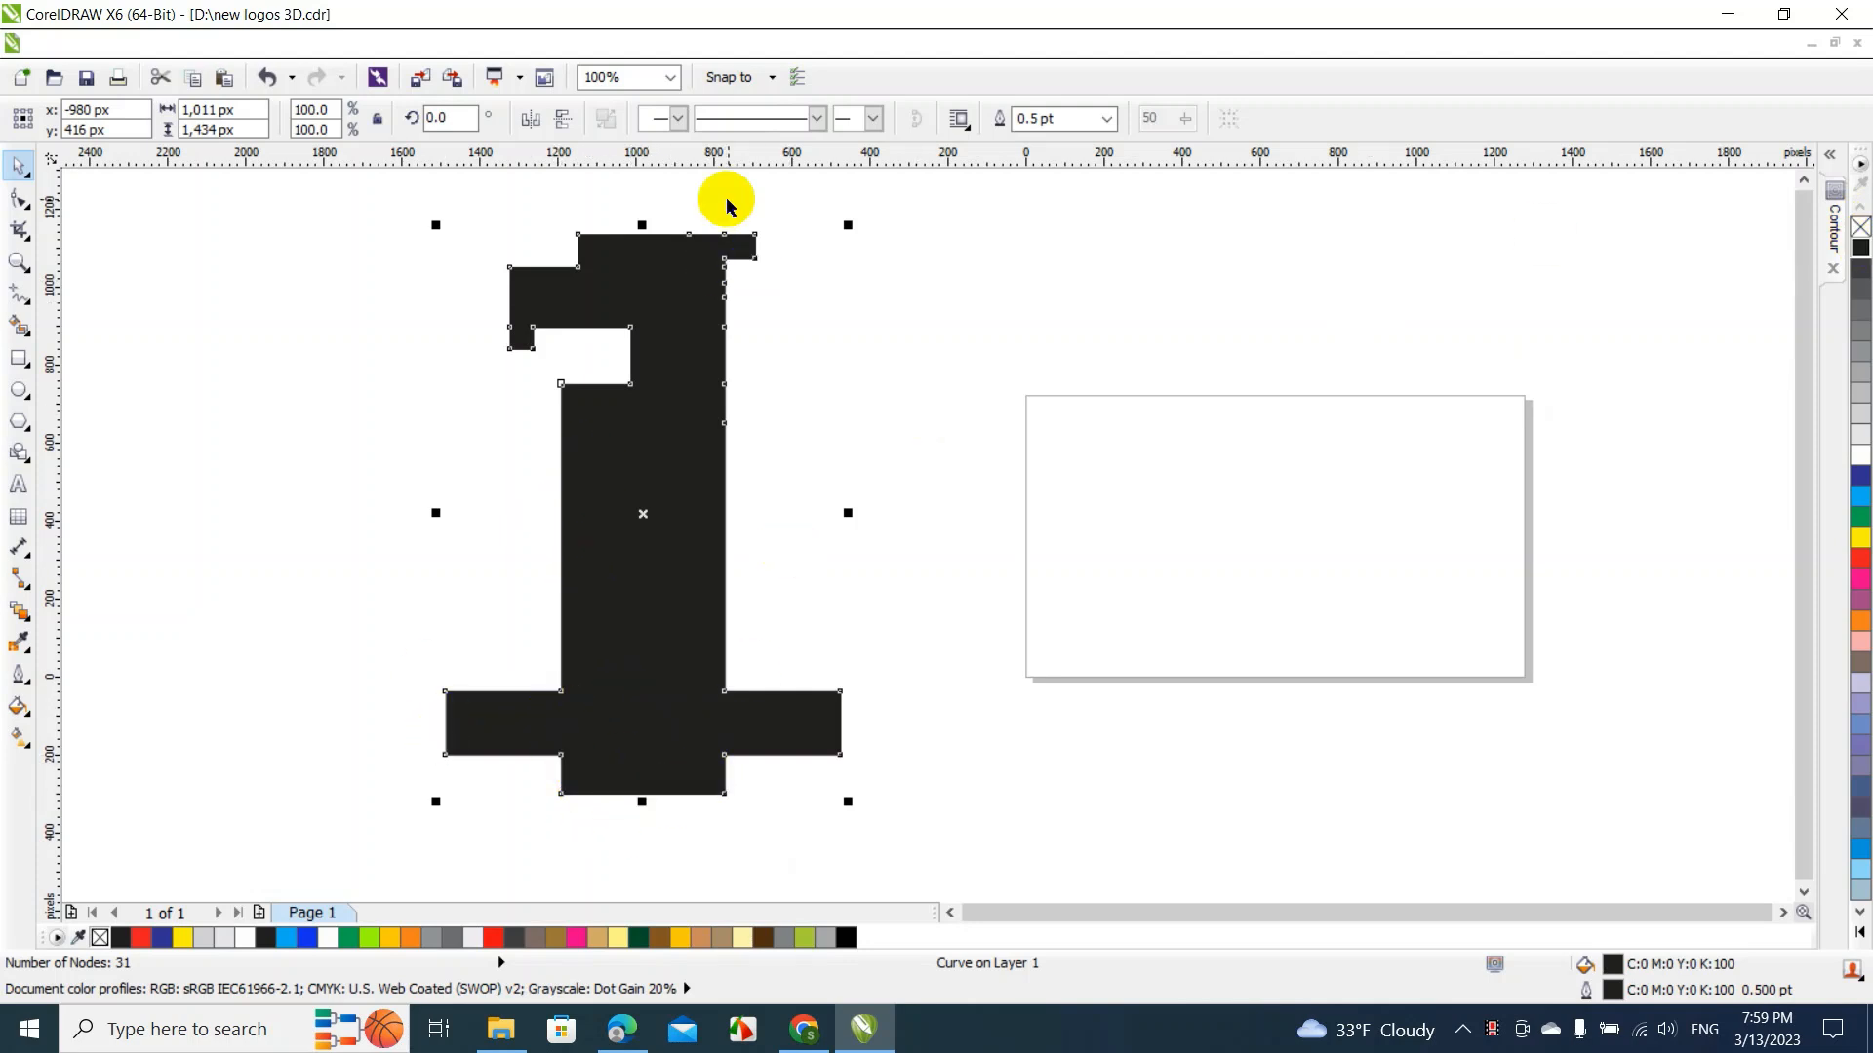
click(518, 79)
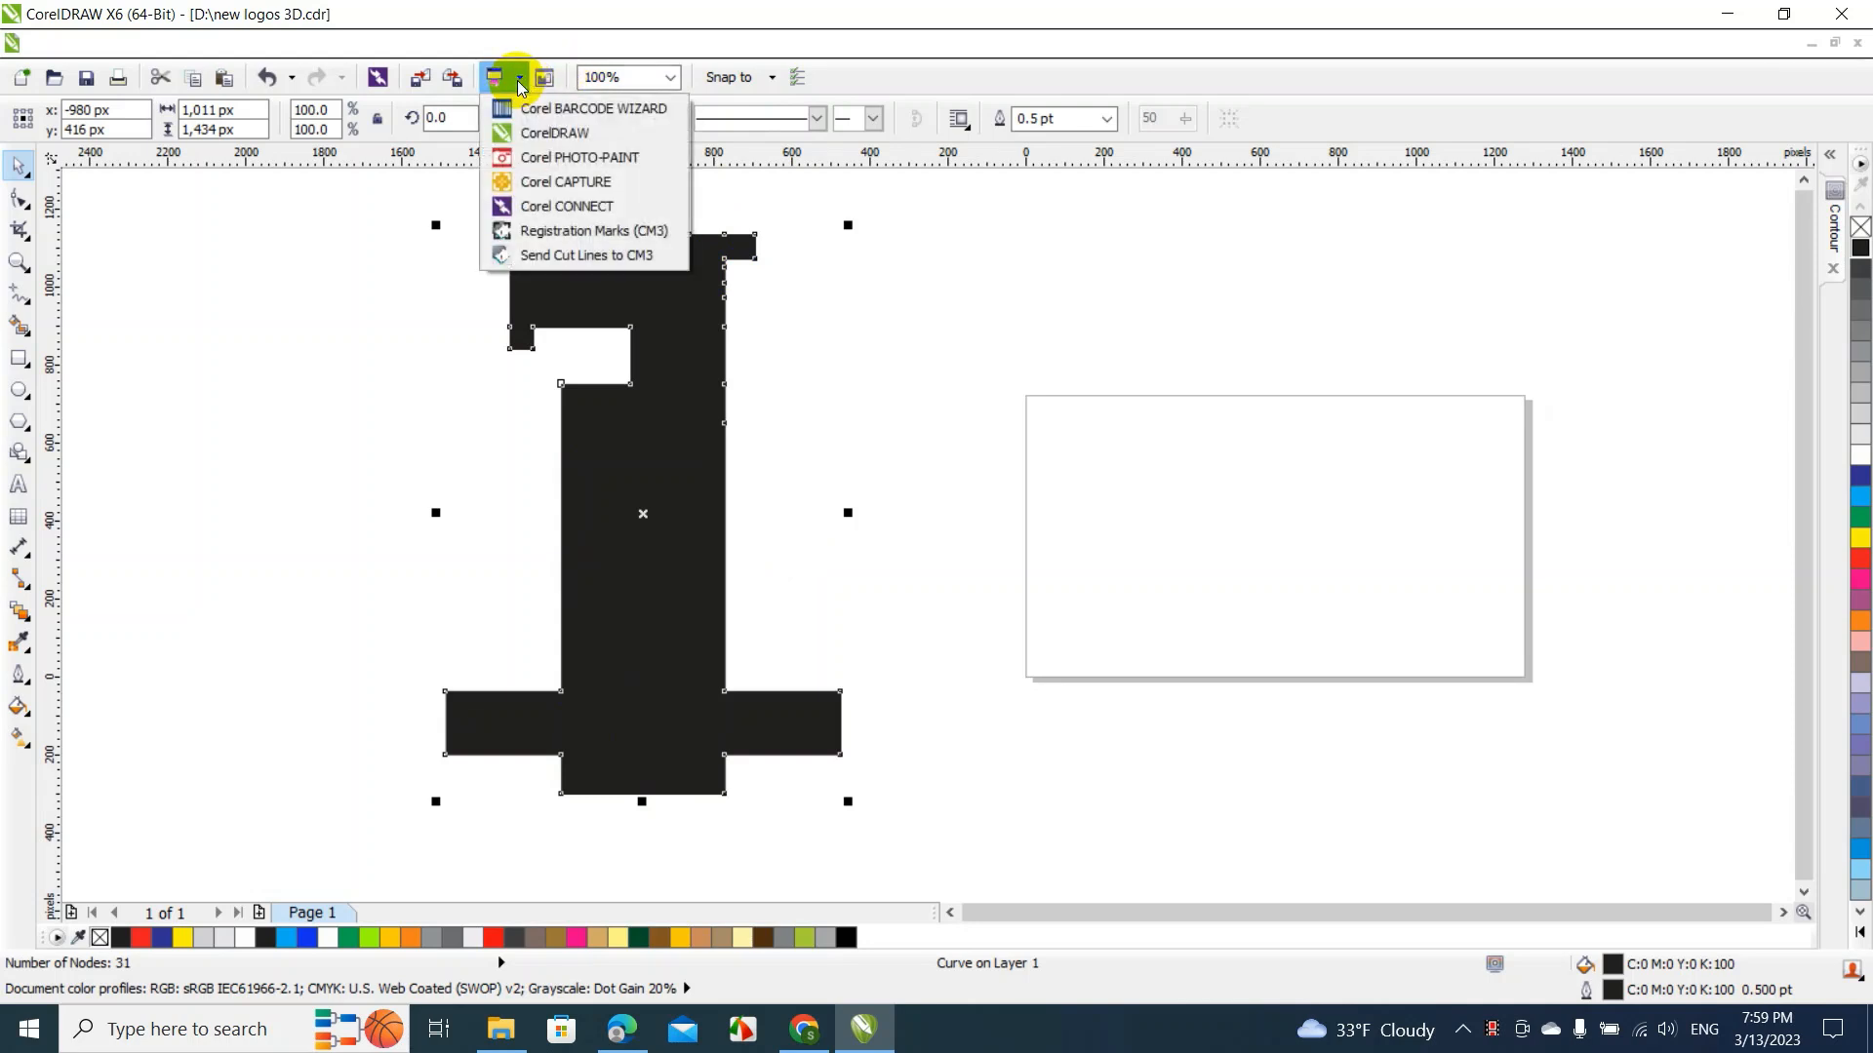
click(380, 246)
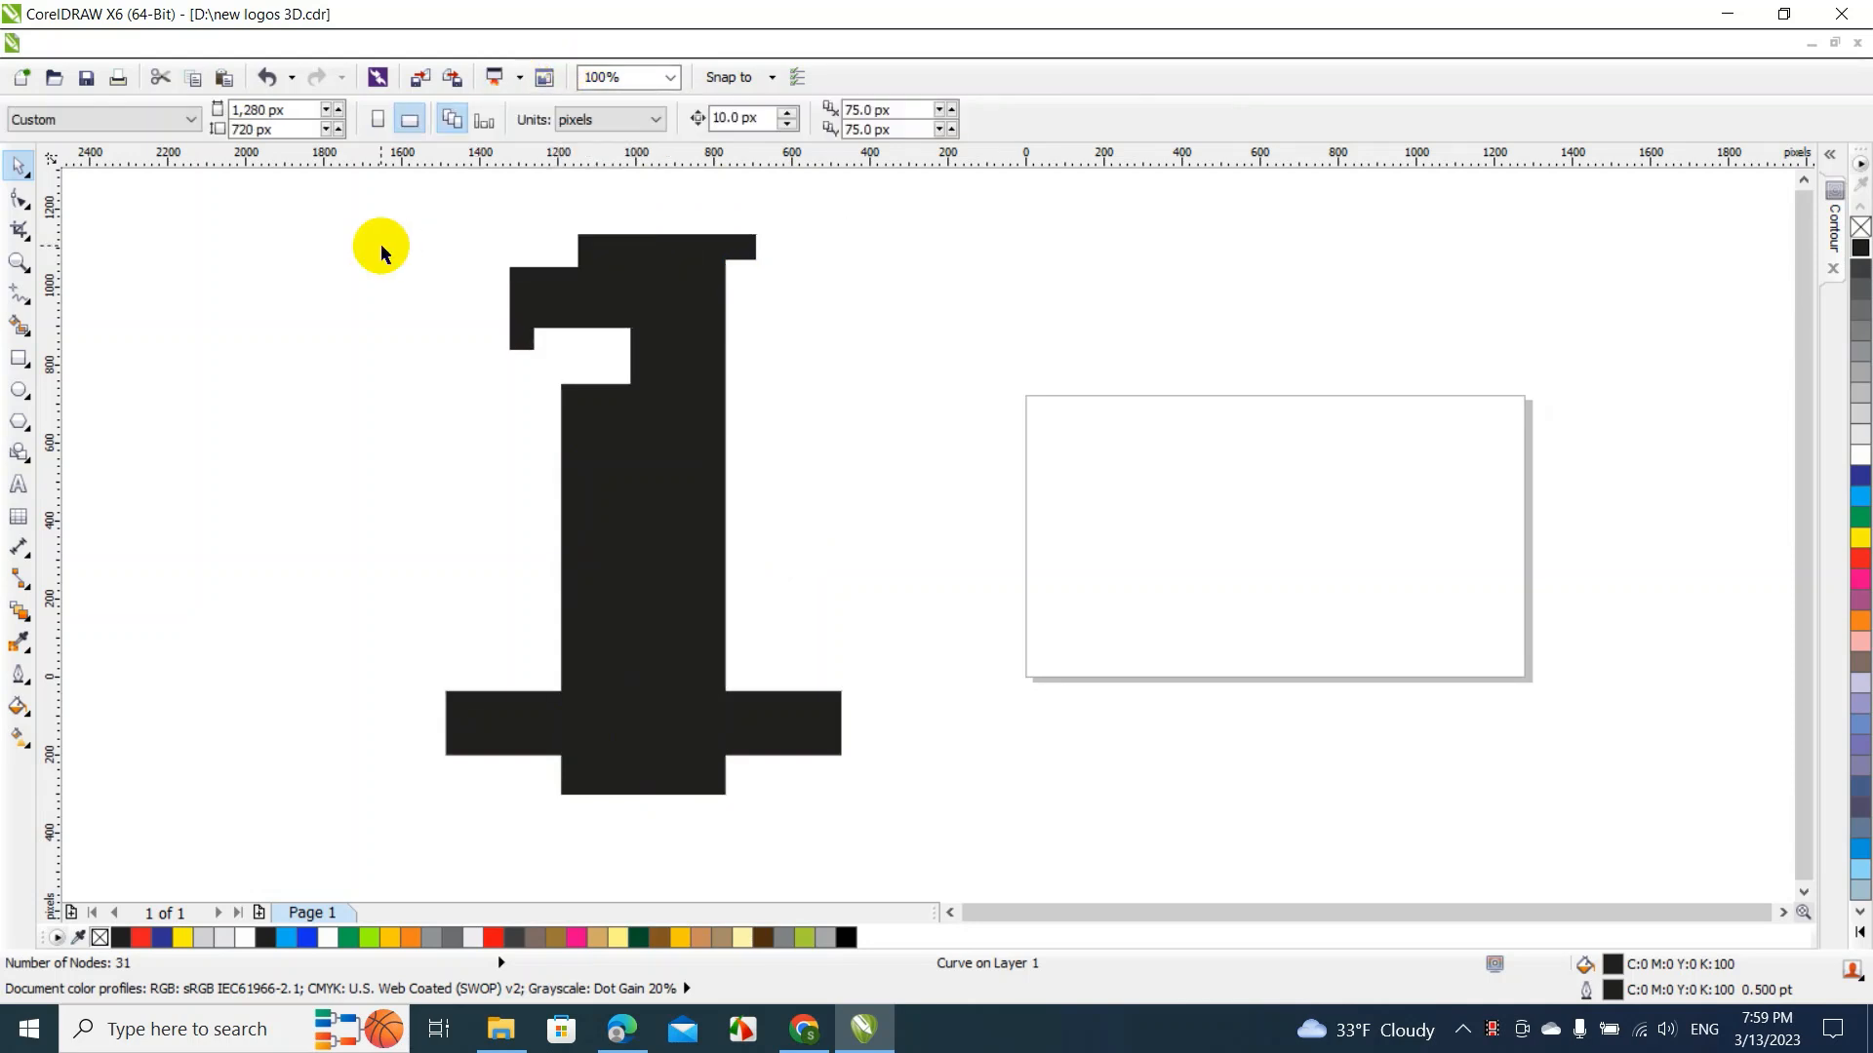
Delete the redundant middle node on the beak's straight left edge with the Shape tool
click(640, 267)
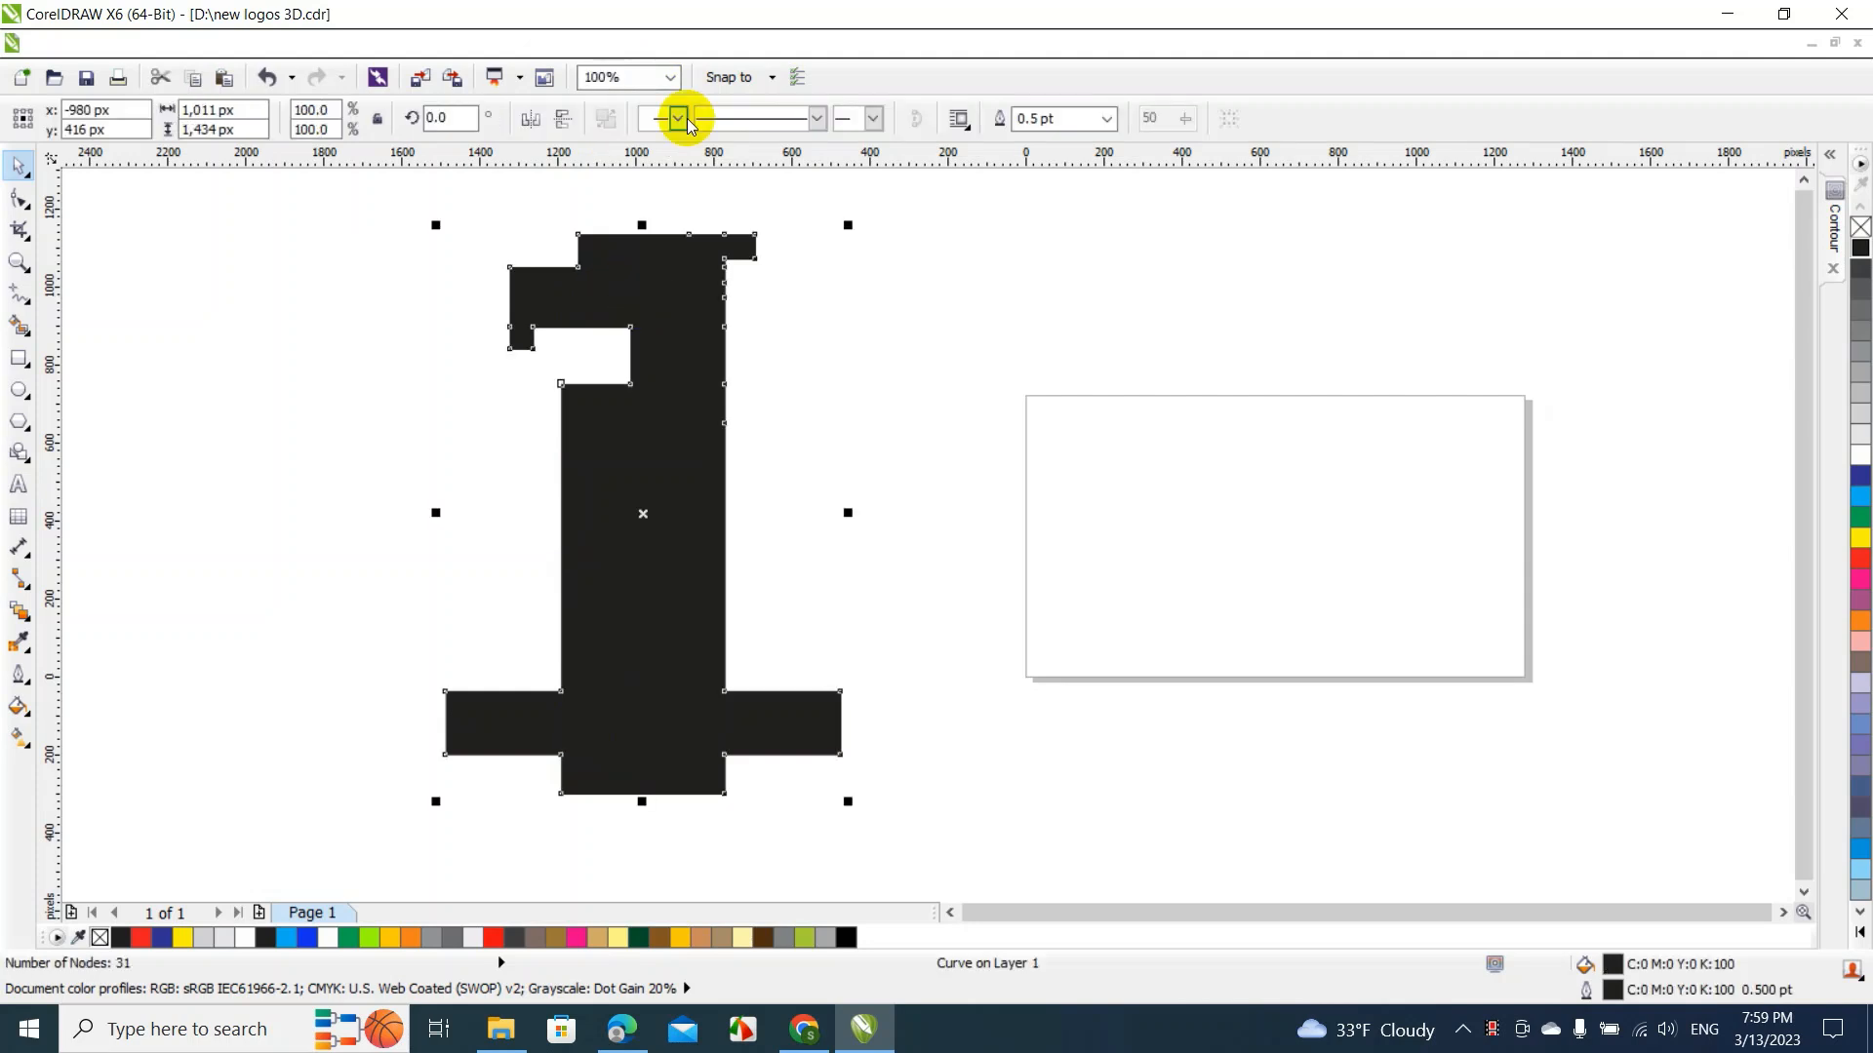
click(669, 81)
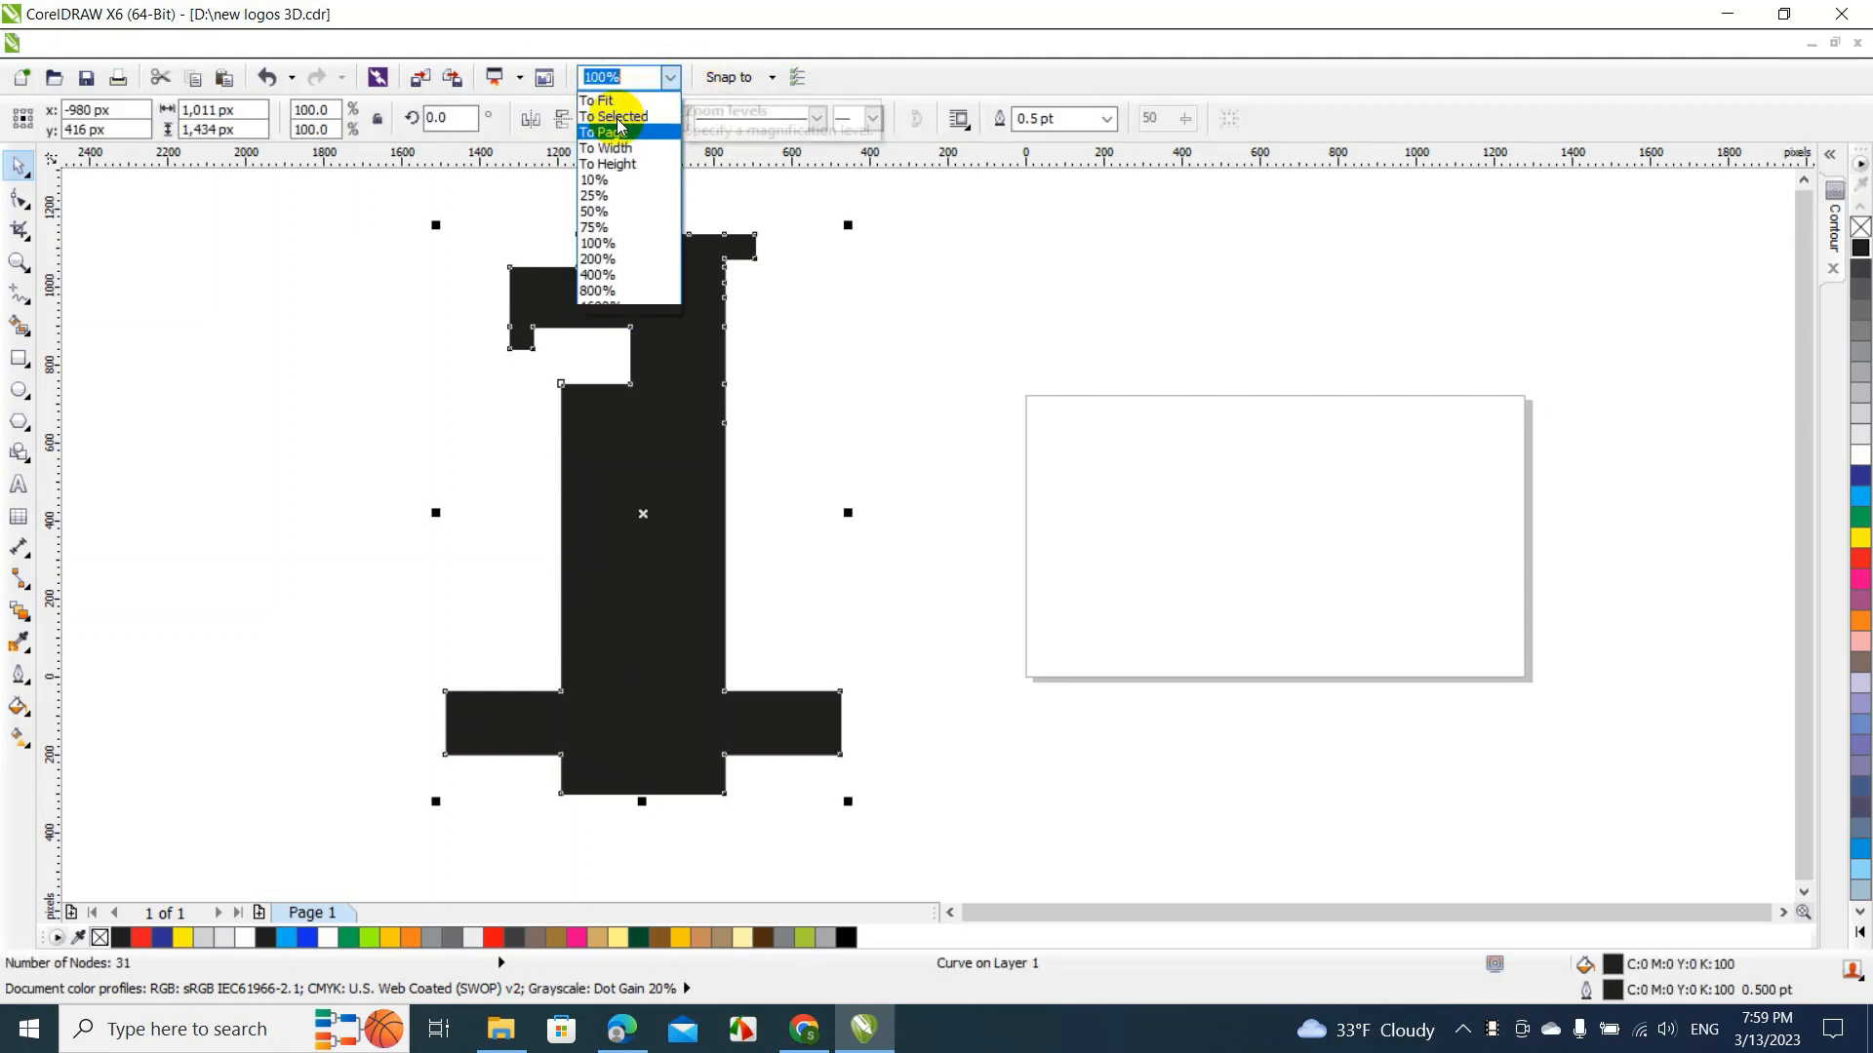
click(599, 255)
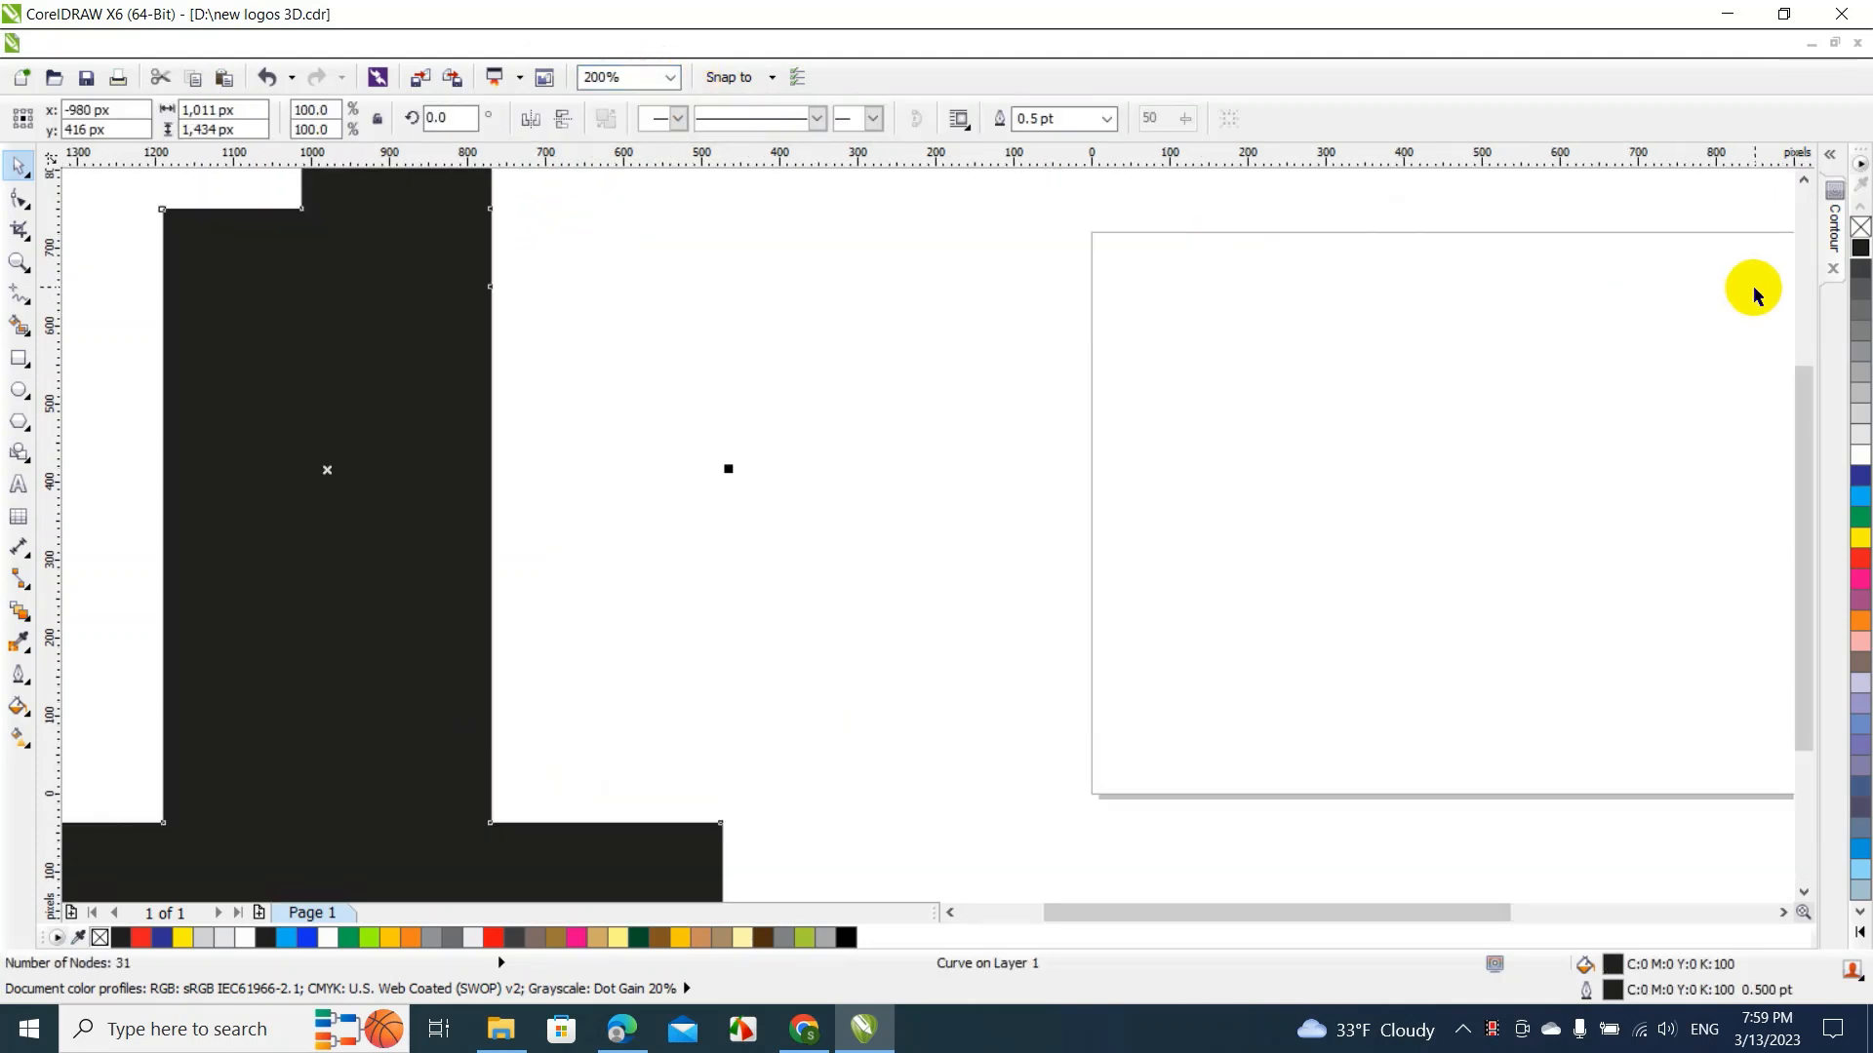
click(1807, 243)
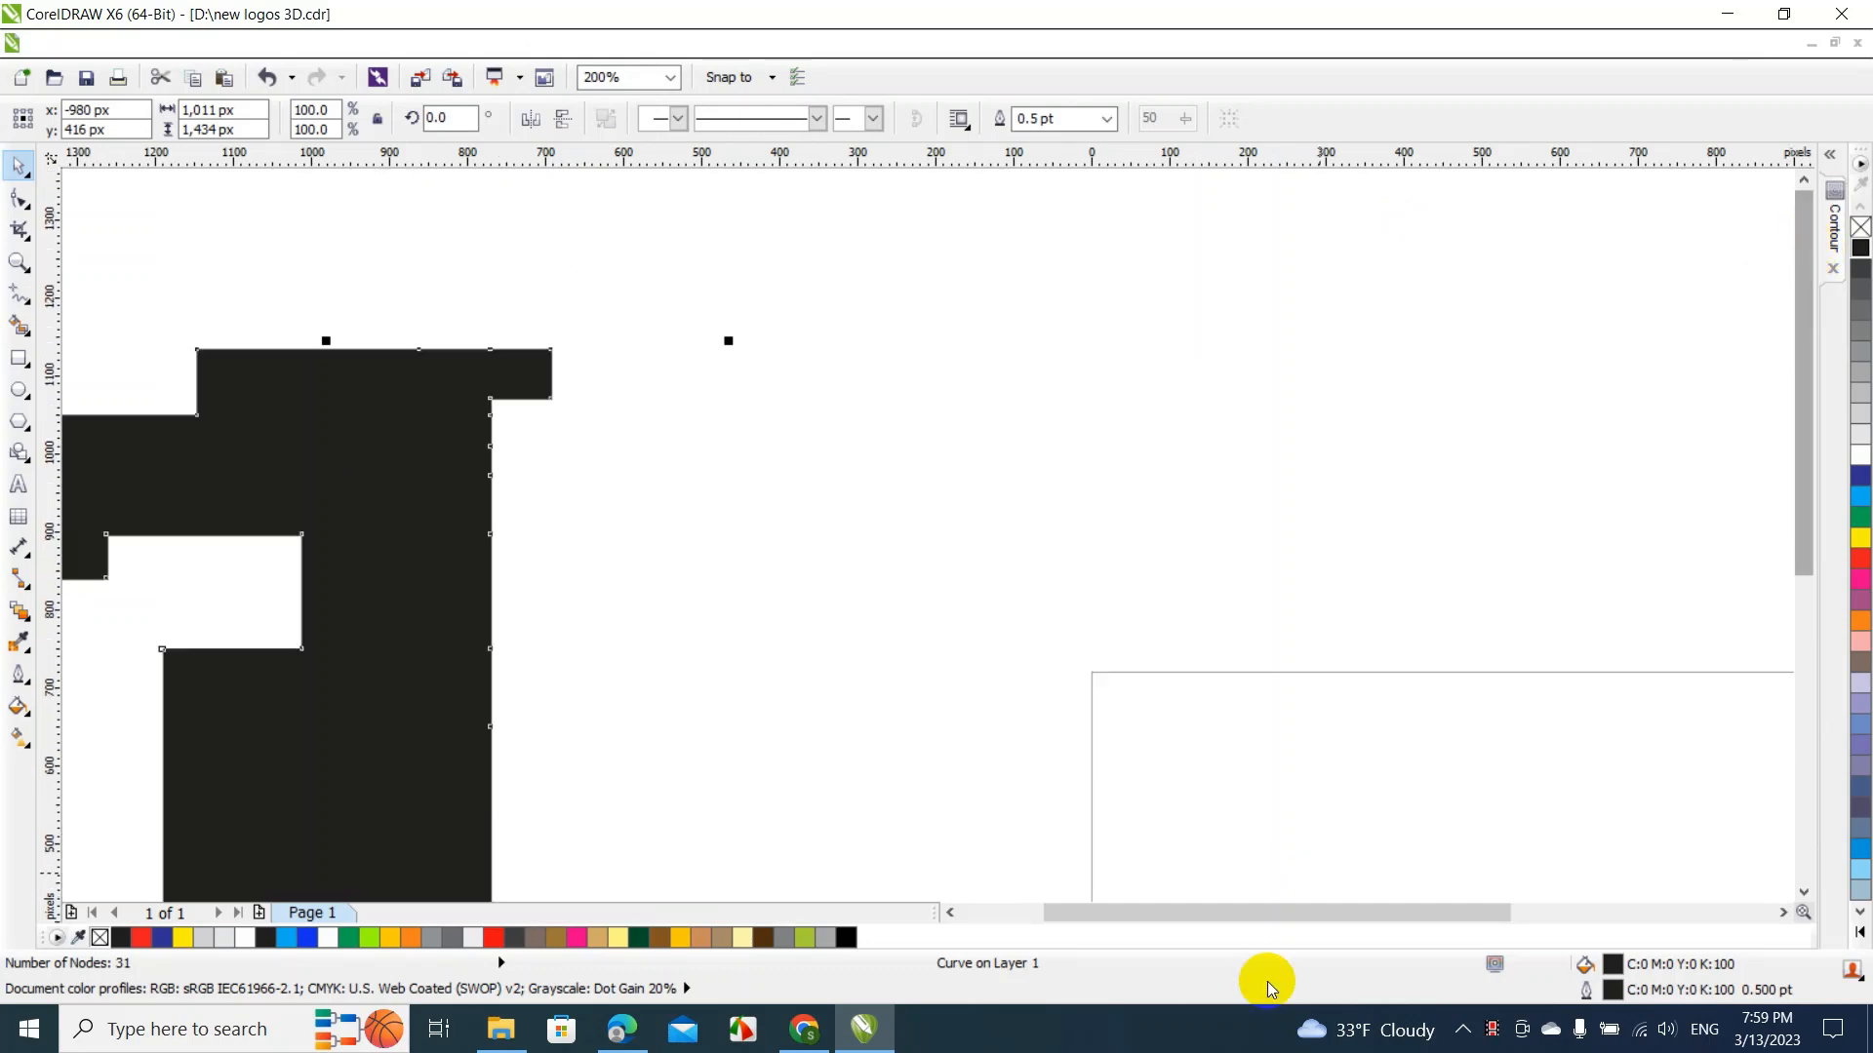
drag(1144, 925, 999, 915)
key(F10)
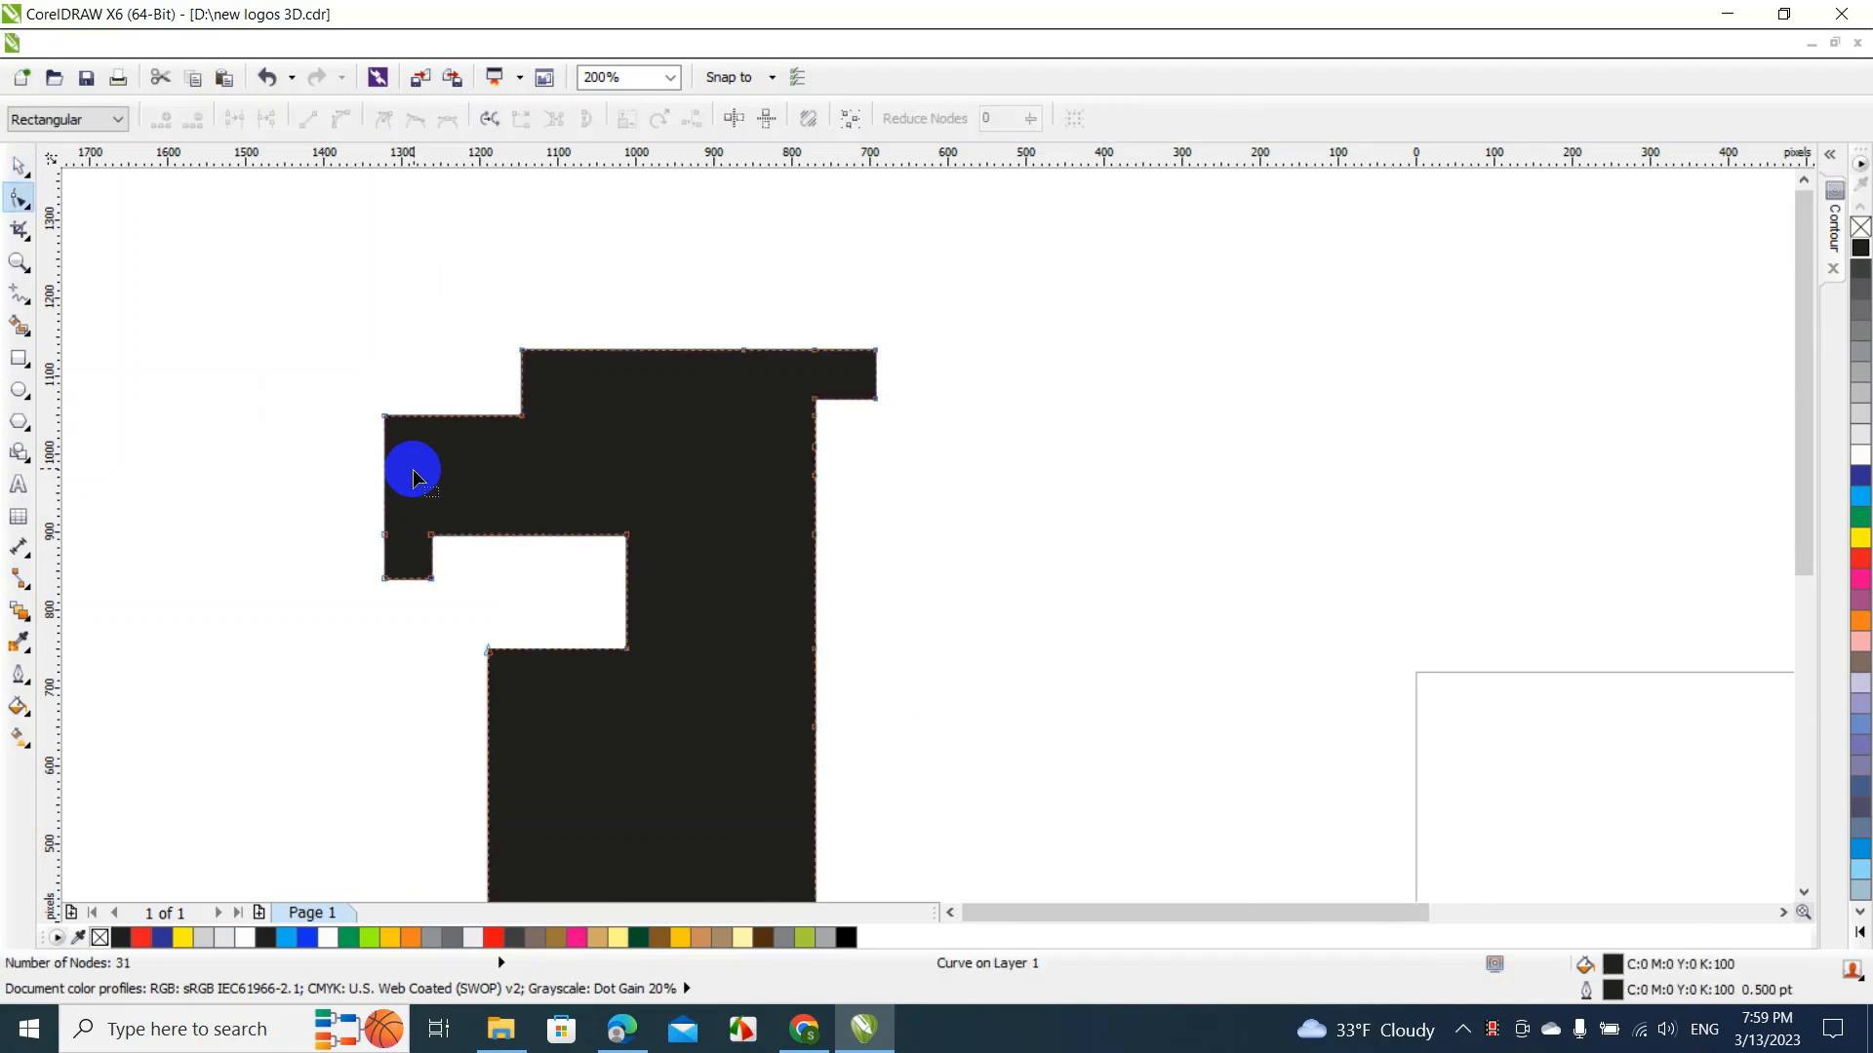
click(386, 535)
key(Delete)
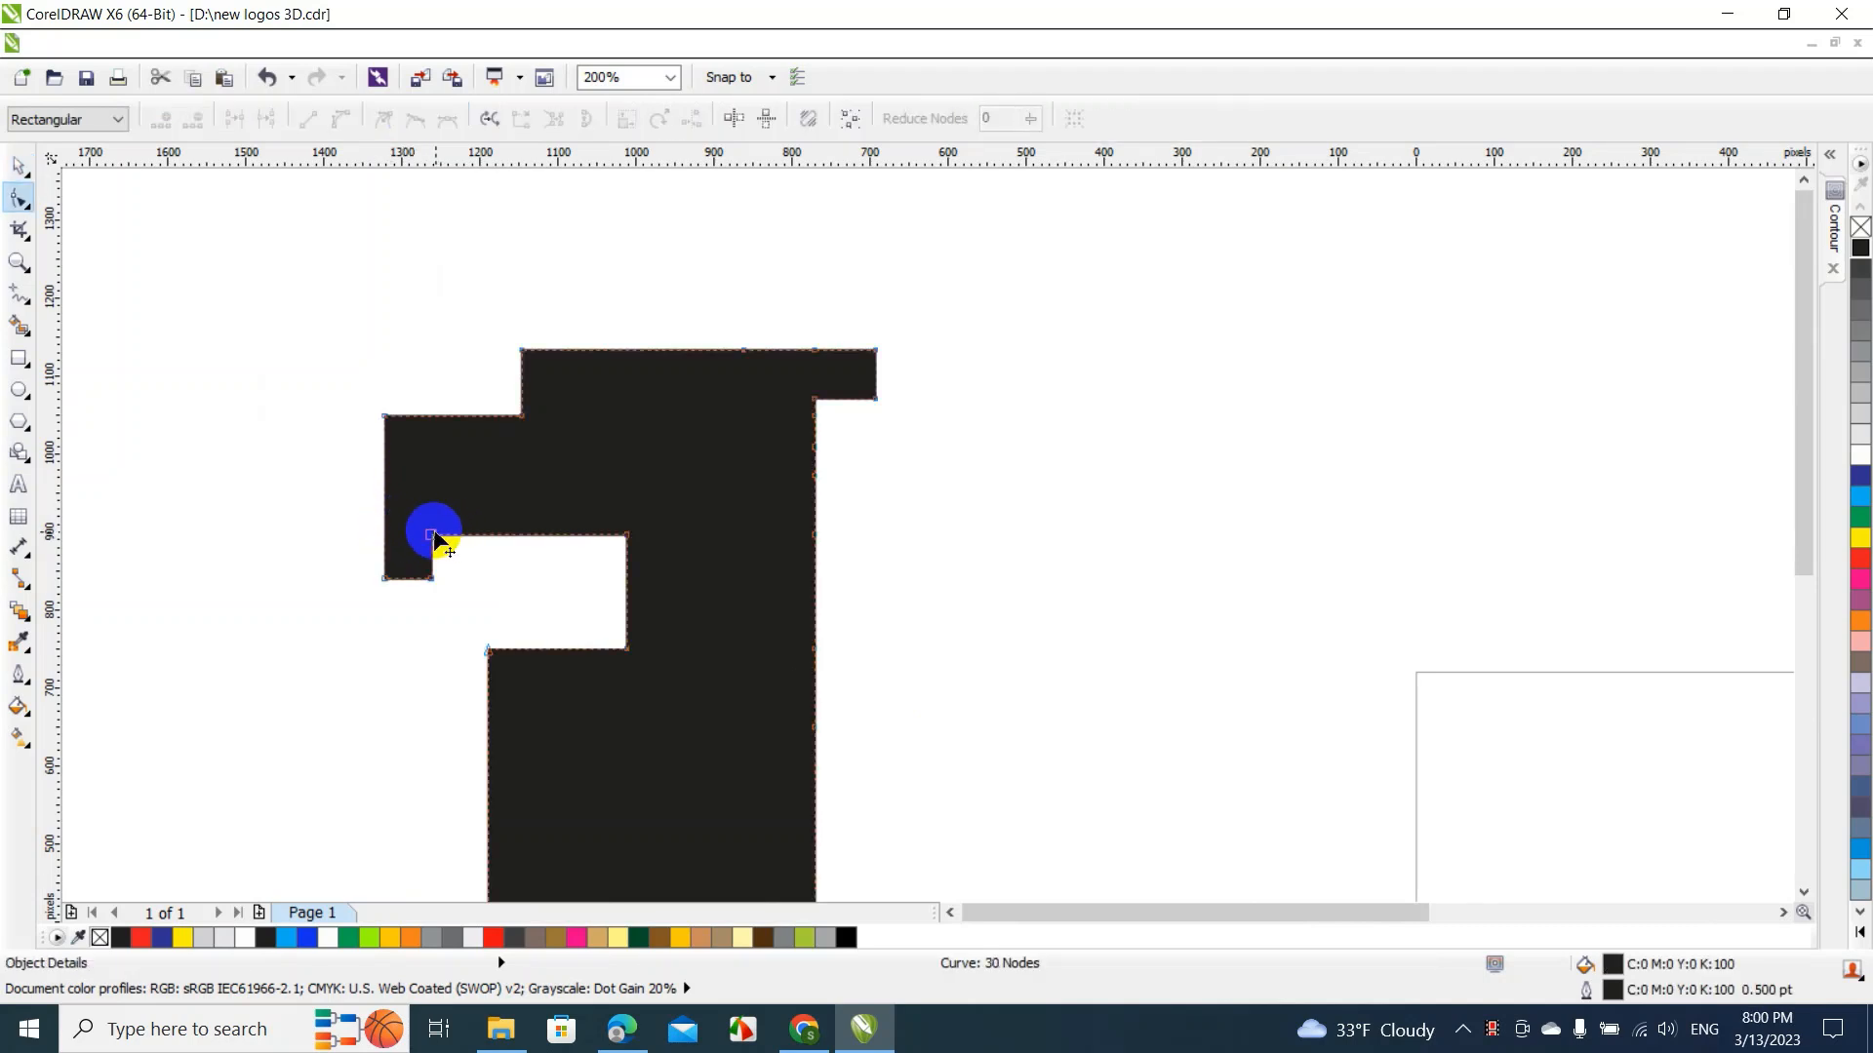
Add a node on each side of the beak's upper-left corner and delete the corner node to bevel it
double_click(418, 417)
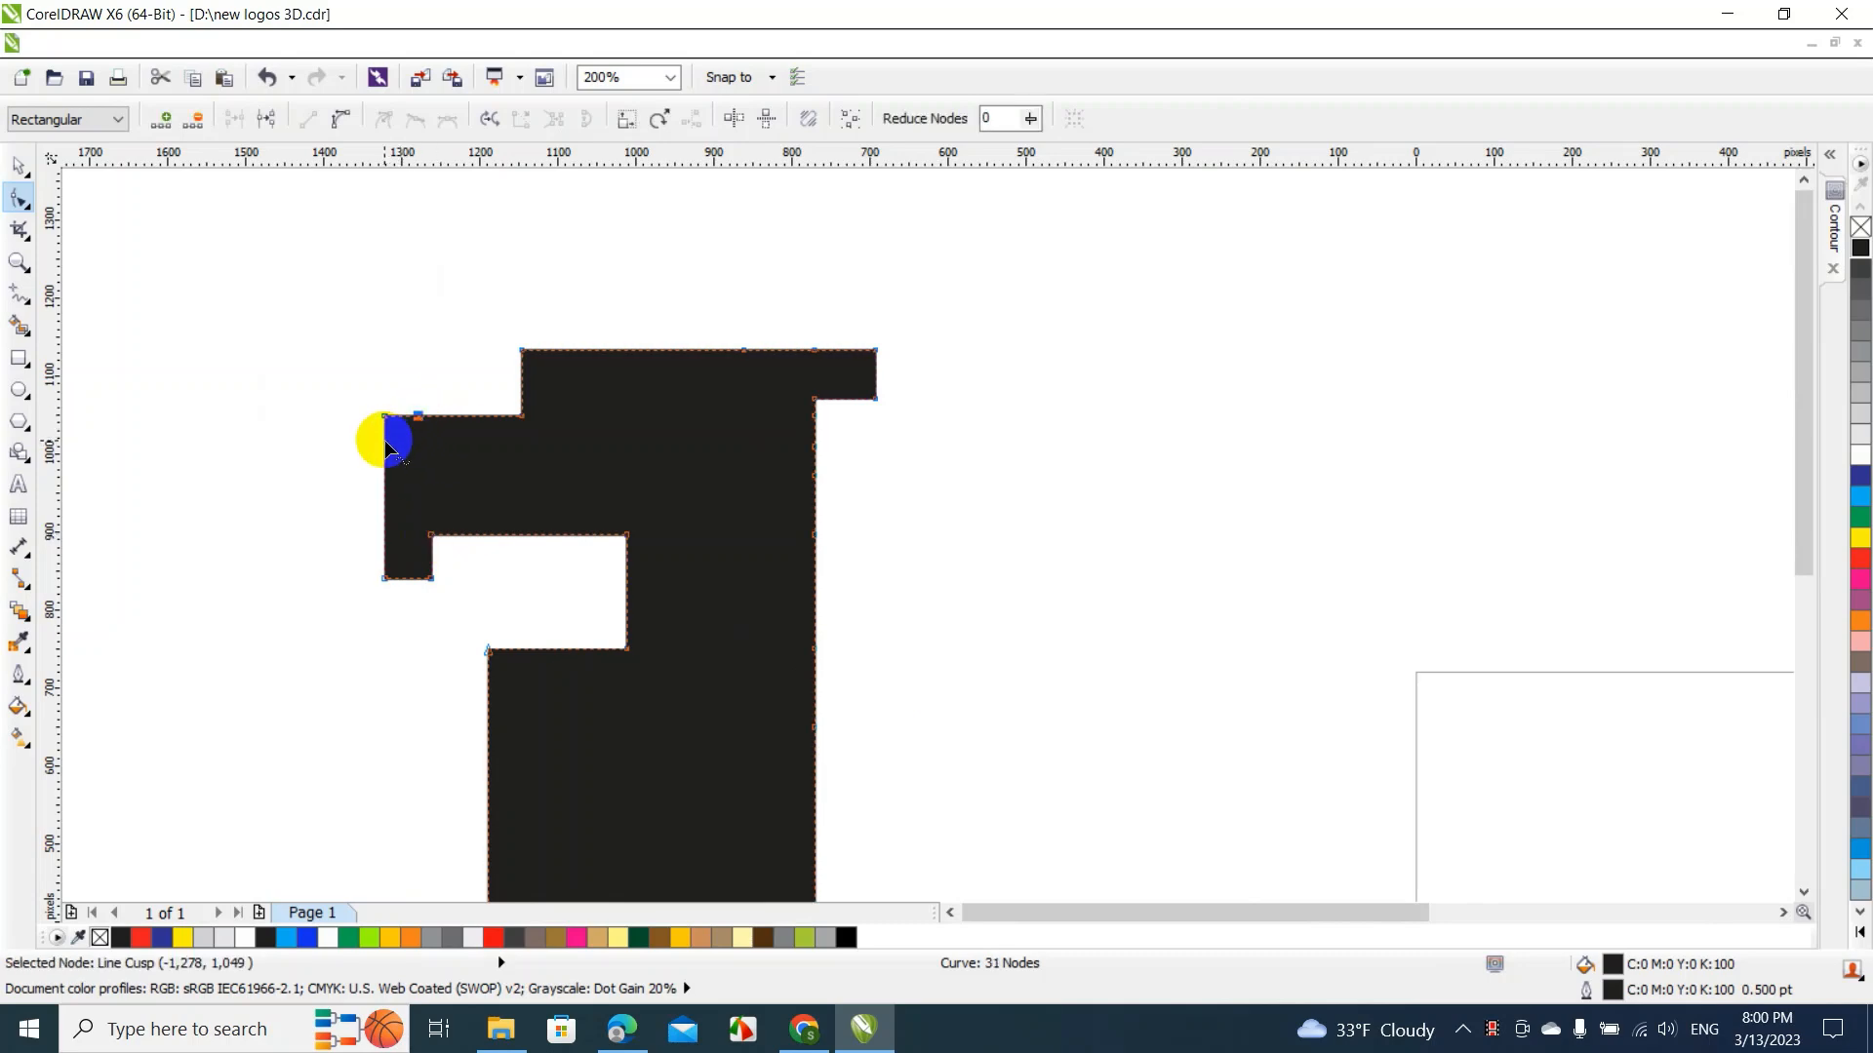
double_click(386, 441)
click(351, 442)
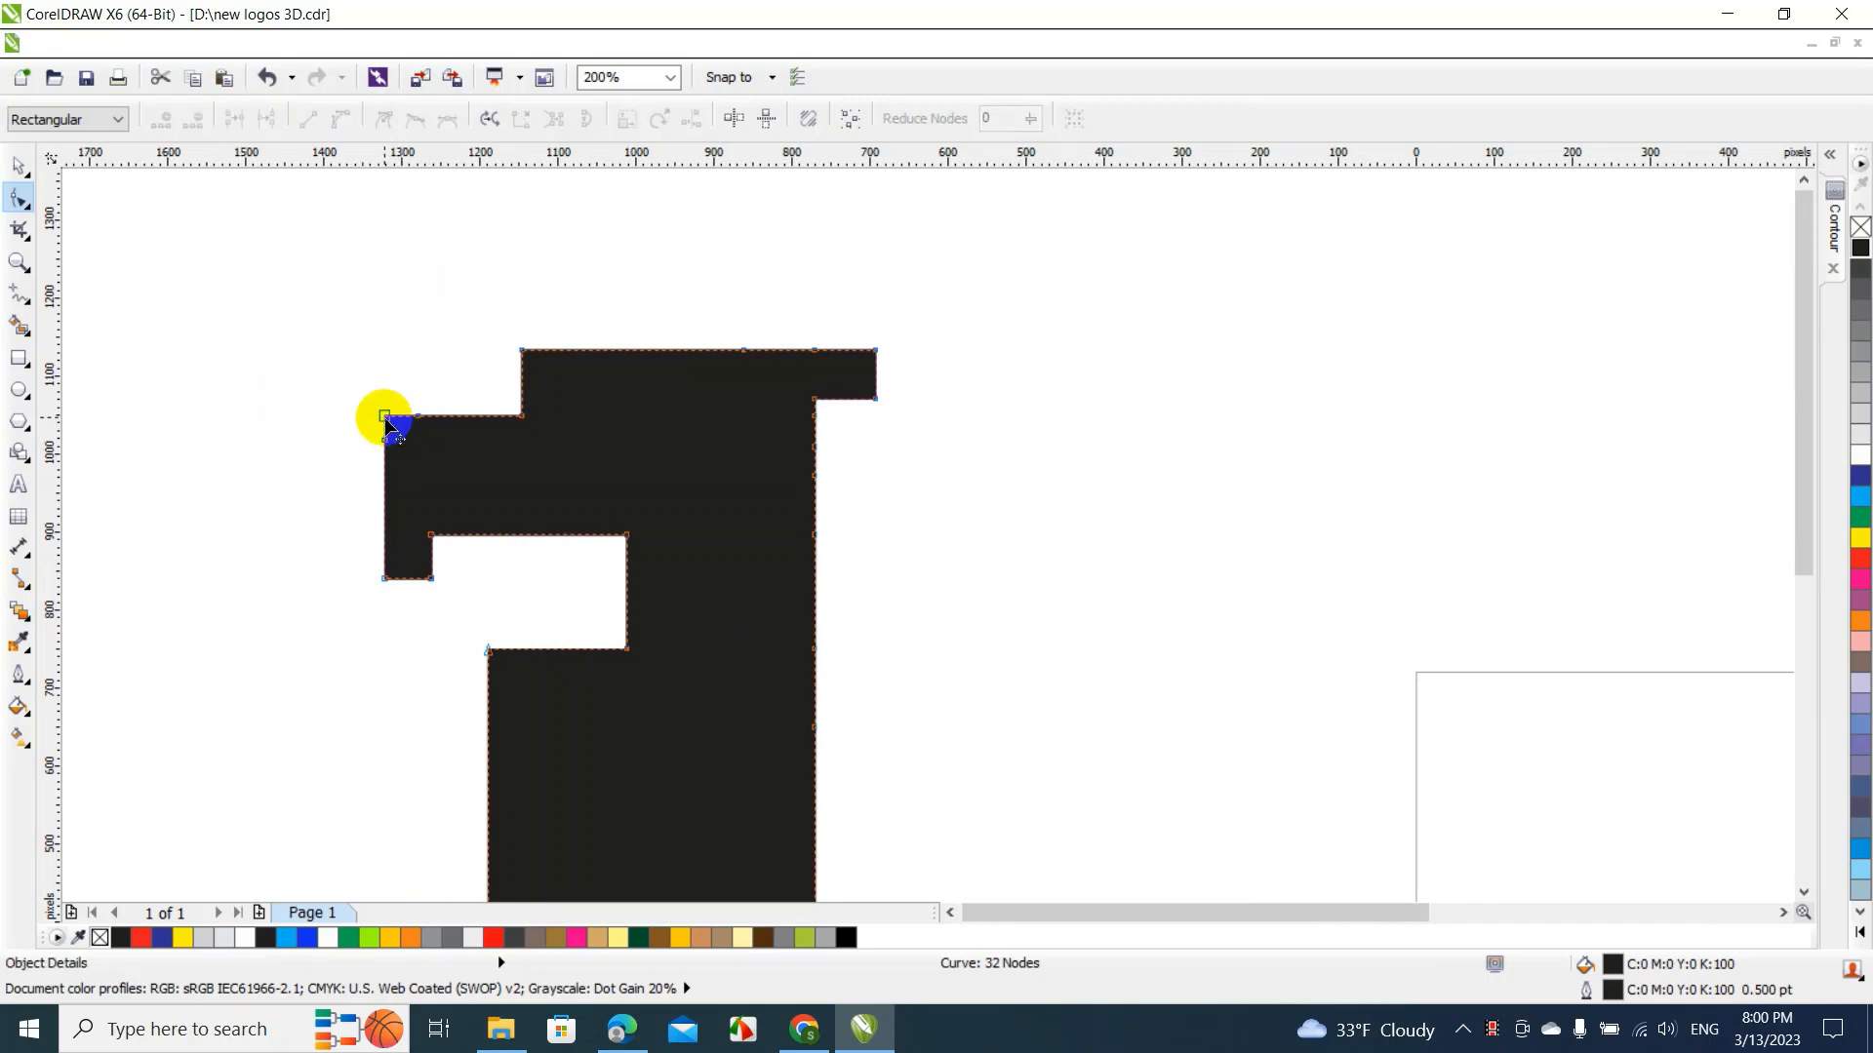
click(385, 418)
key(Delete)
Convert the beak's bevelled segment to a curve and bow it slightly outward
click(399, 433)
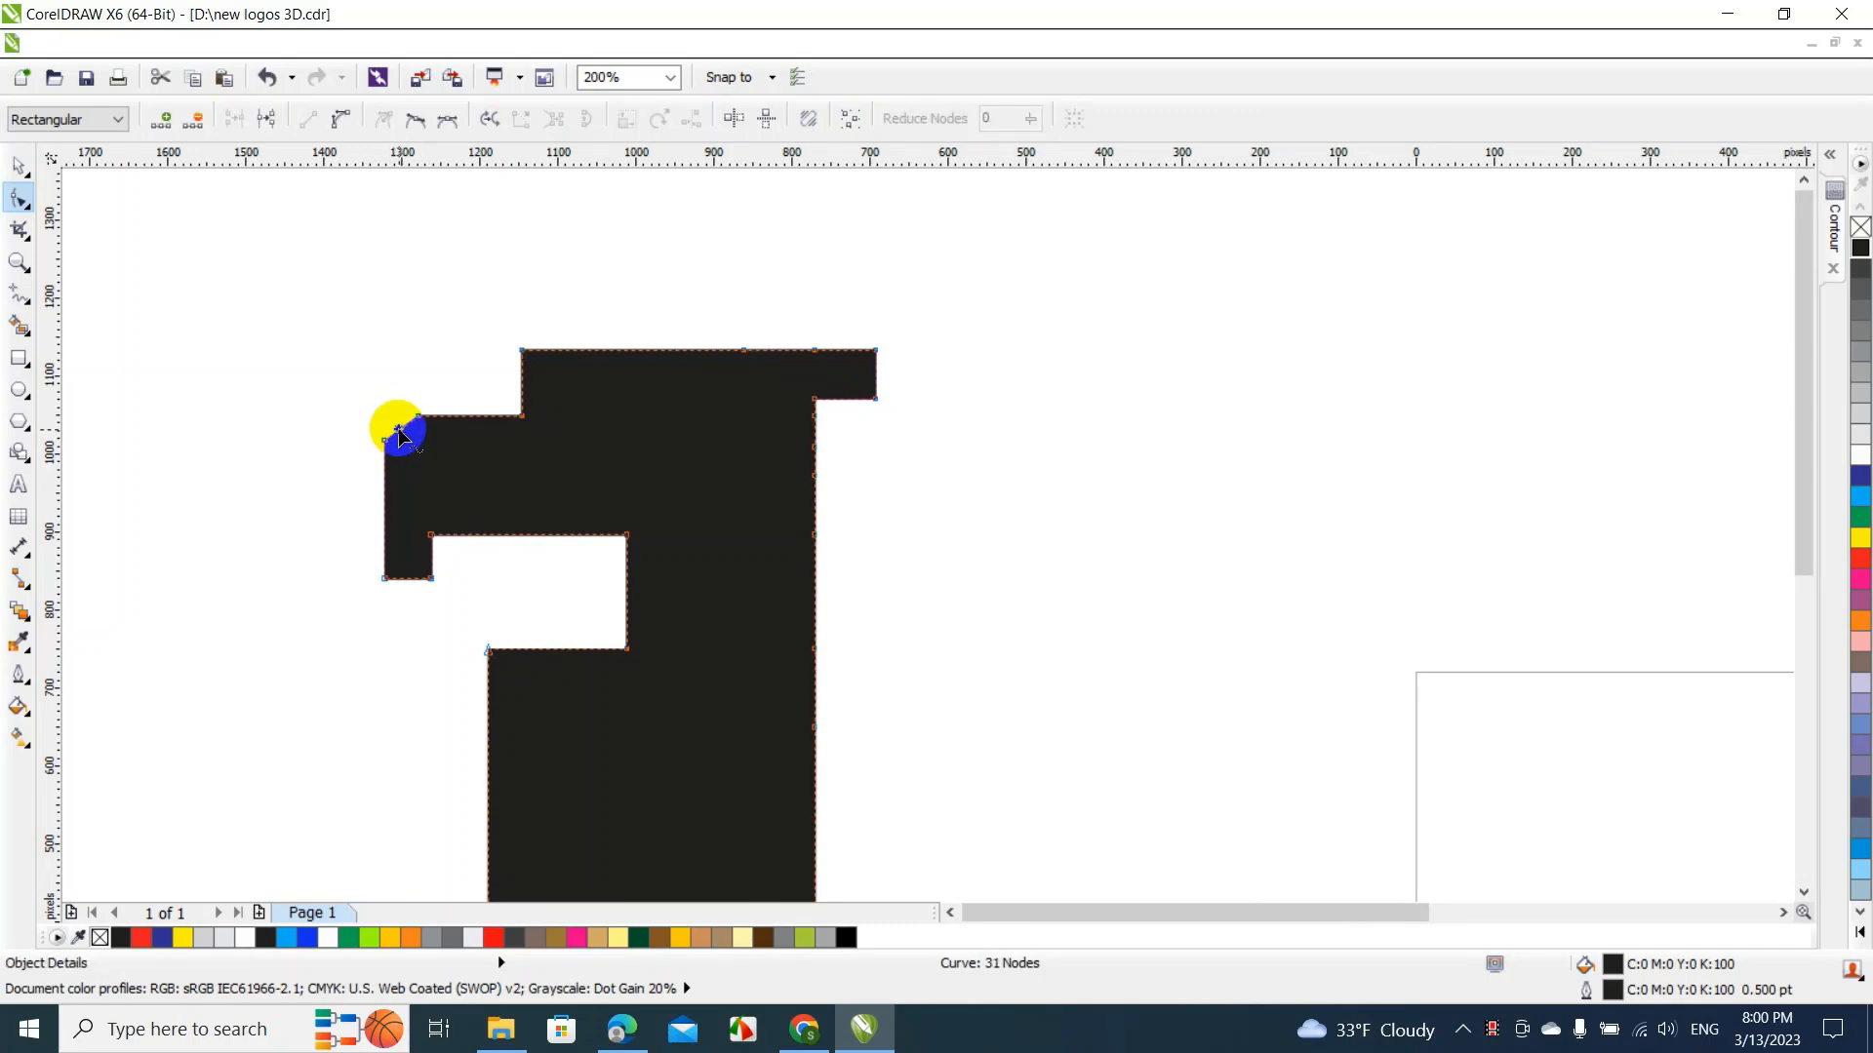
right_click(399, 432)
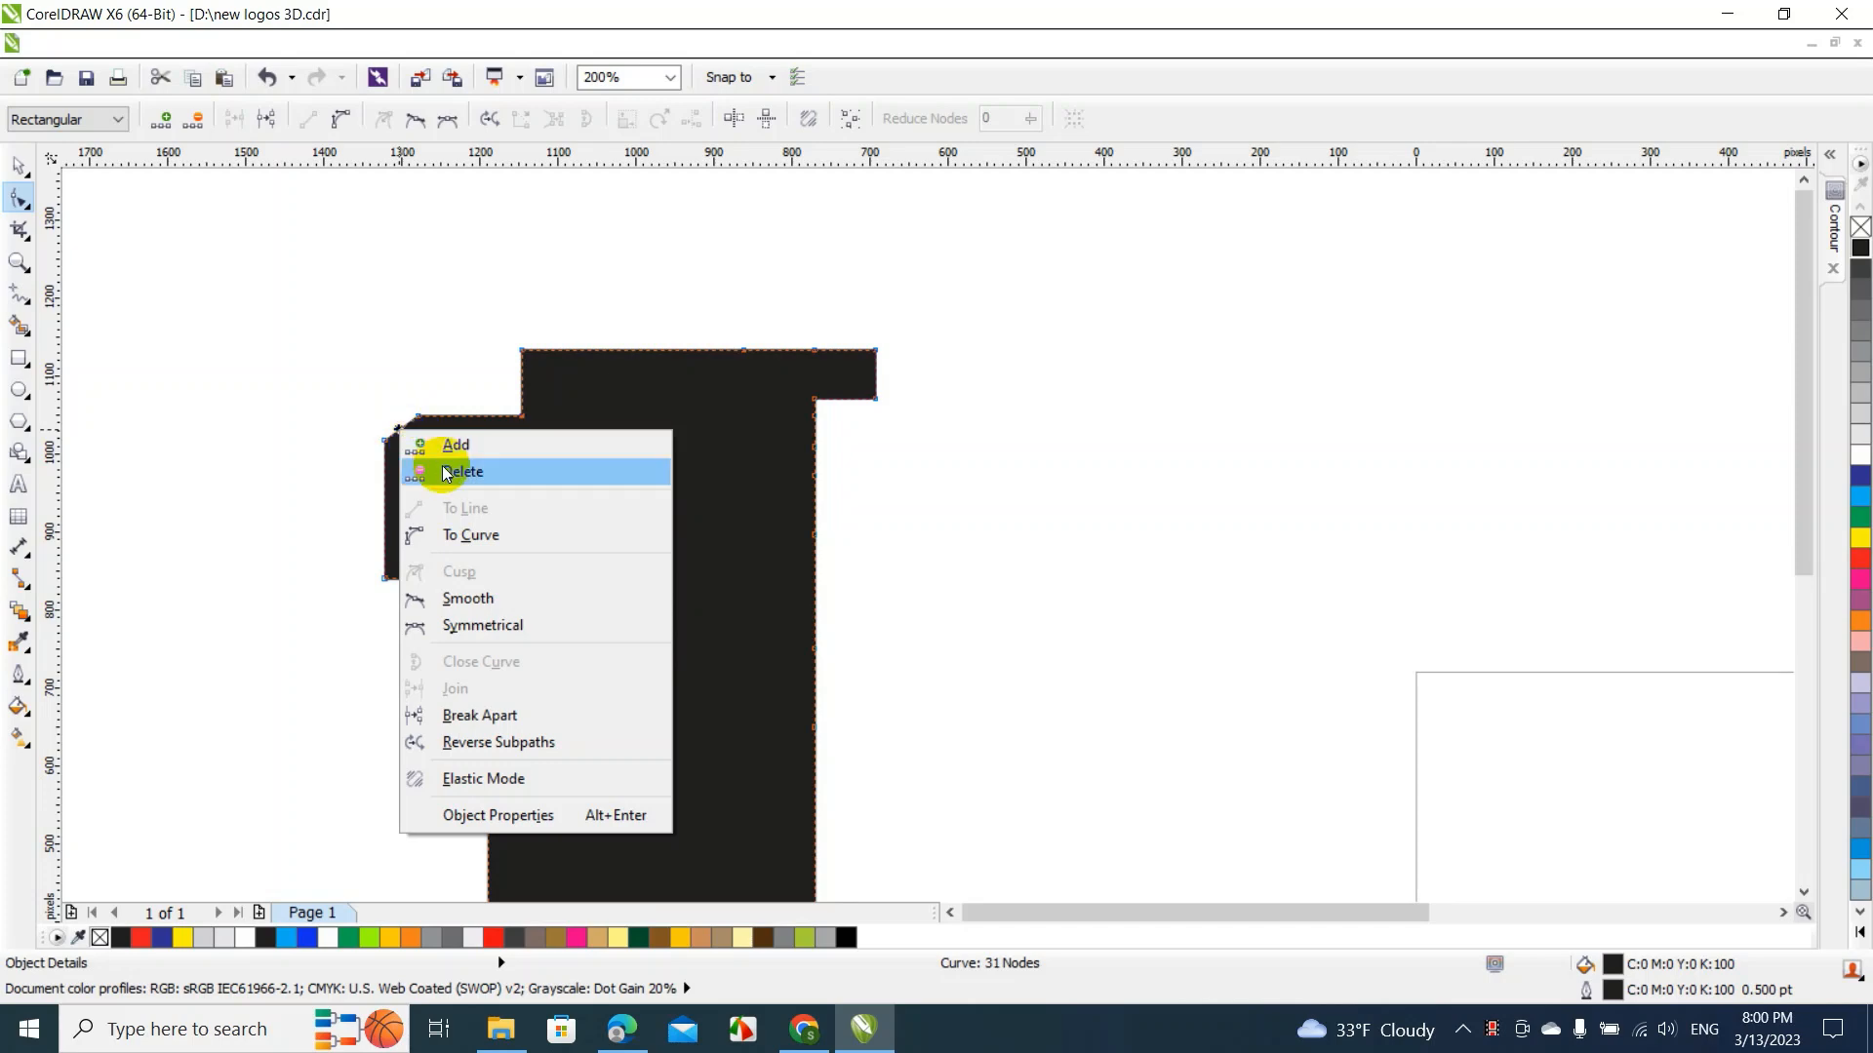
click(496, 536)
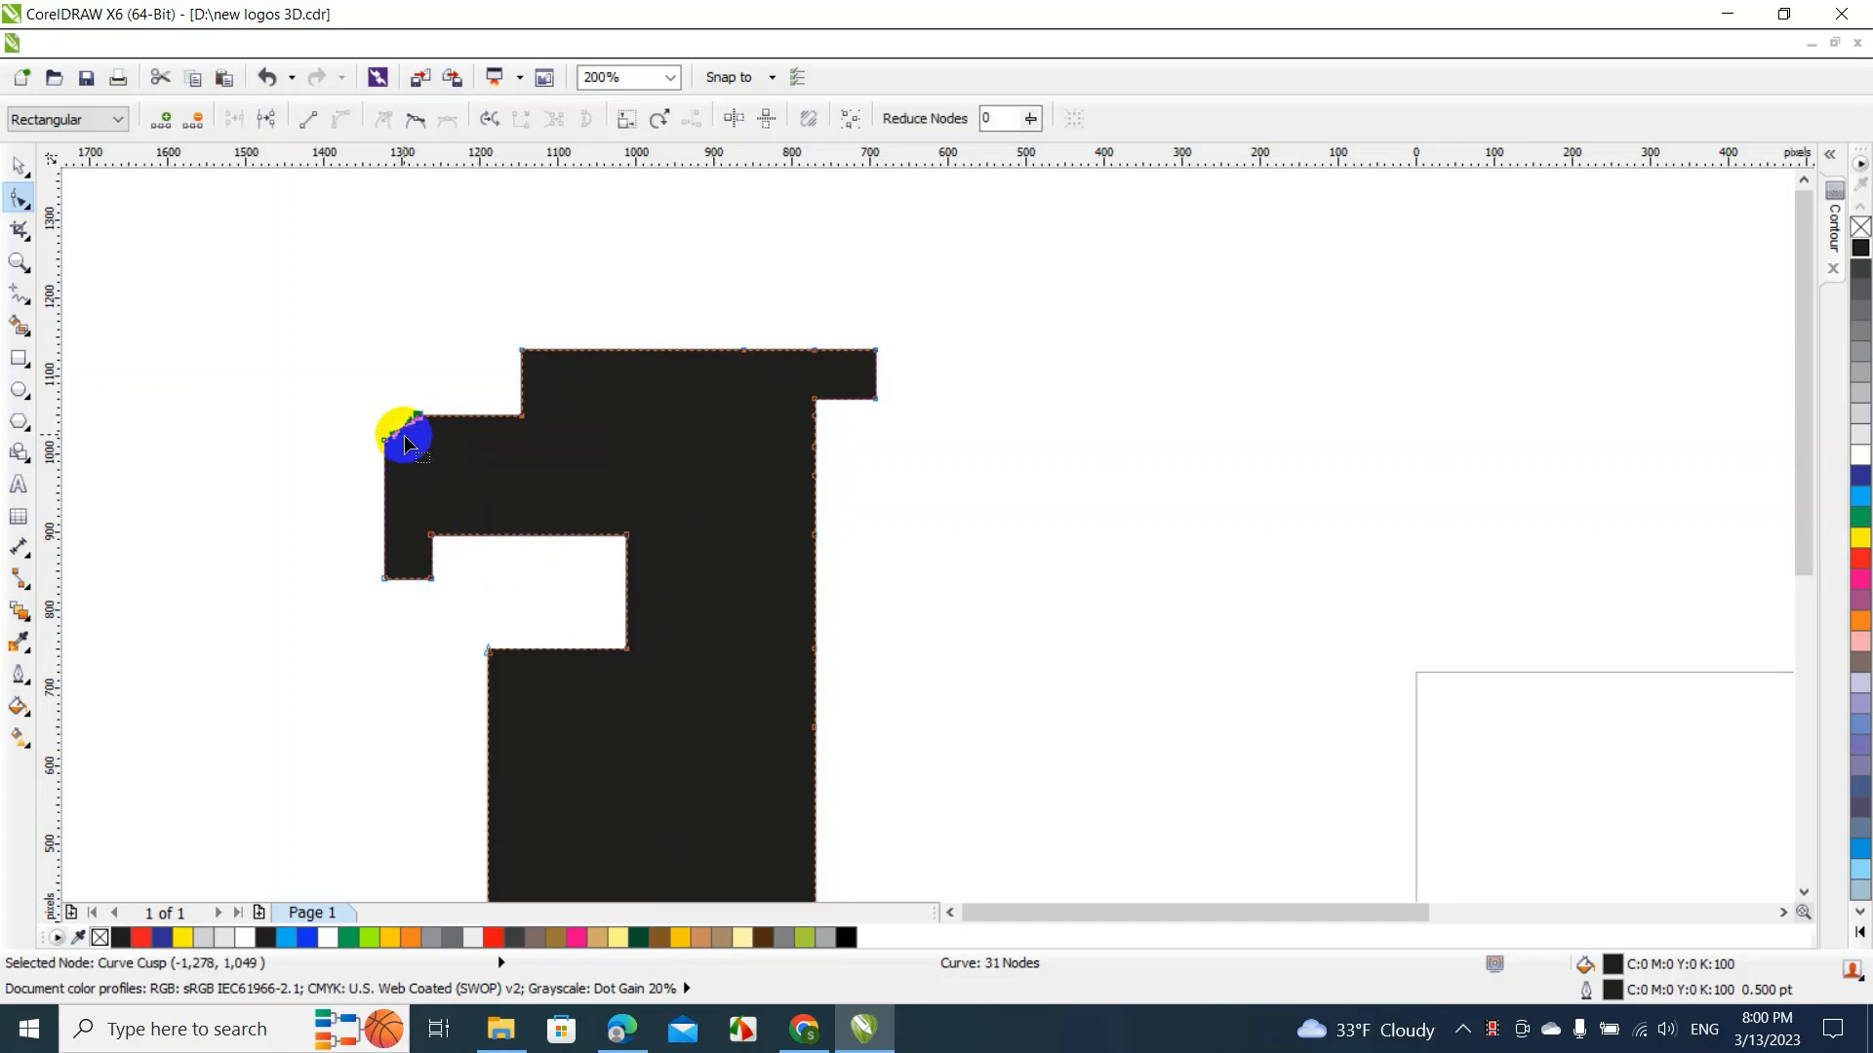
drag(403, 435, 396, 421)
click(346, 398)
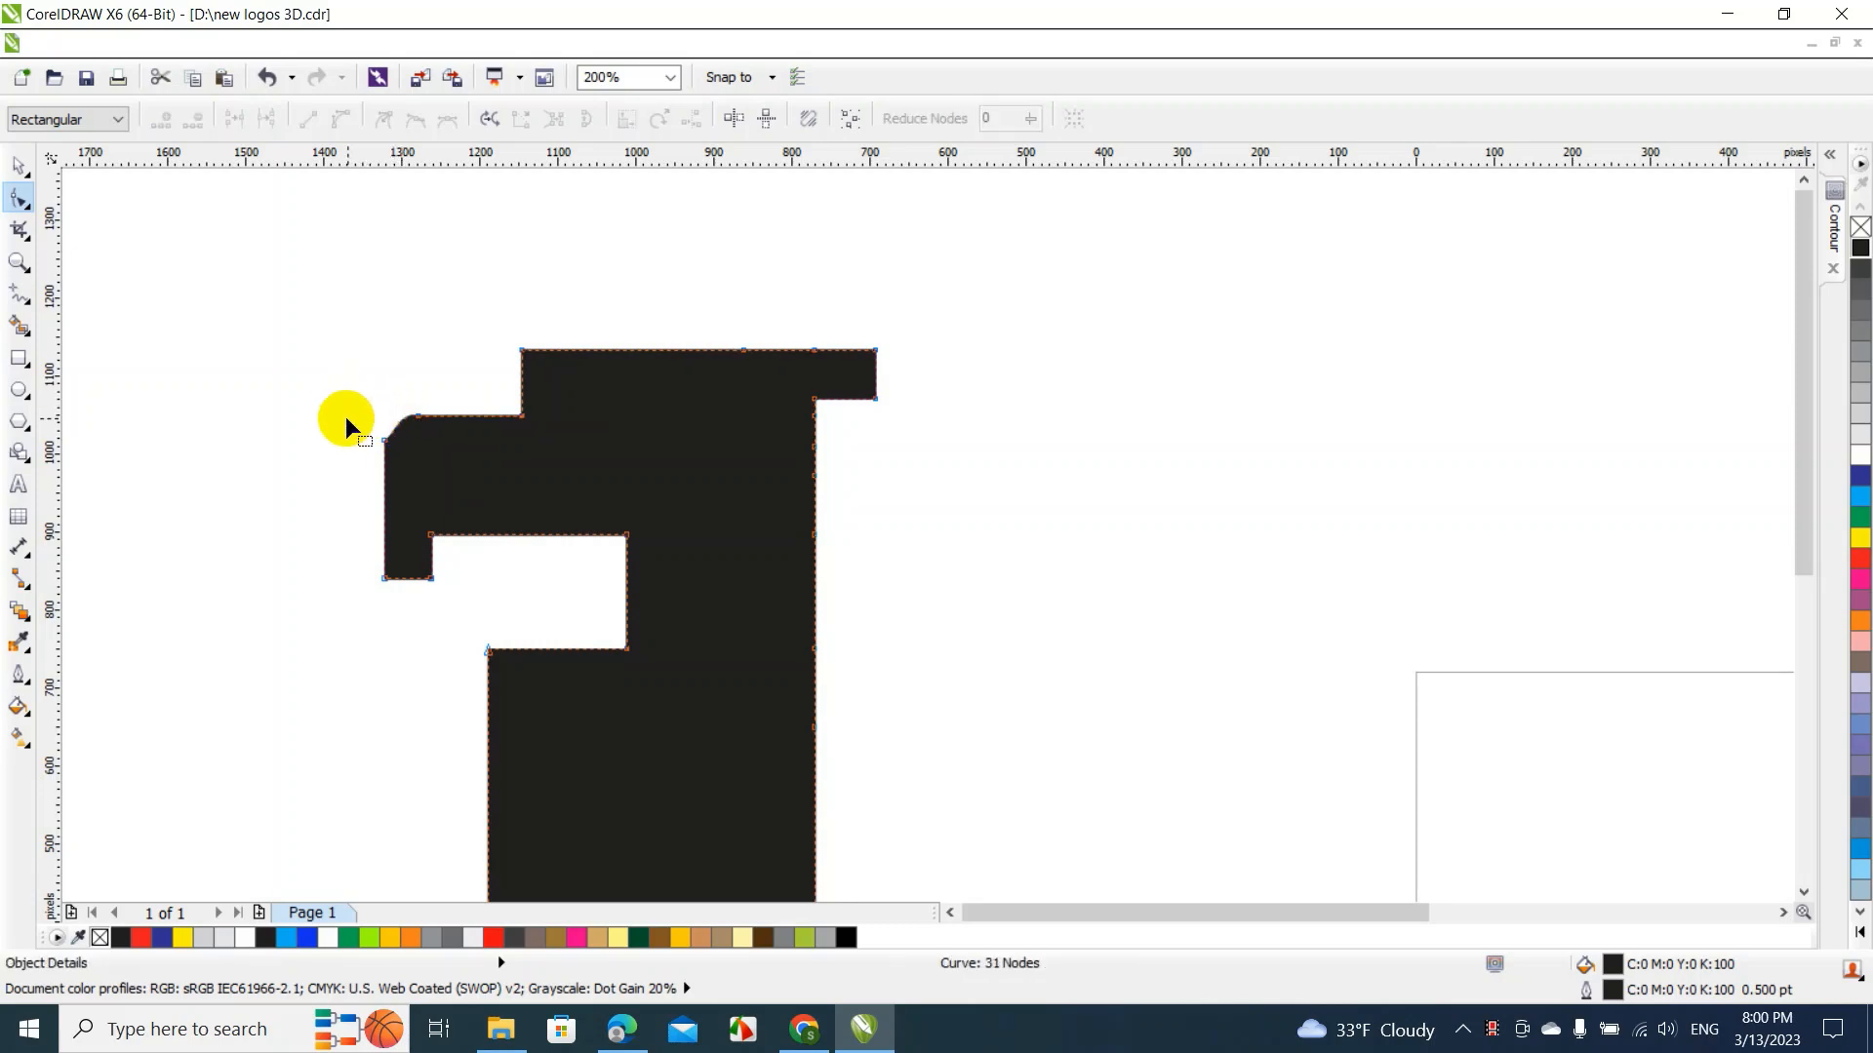
Enlarge the beak's rounding by adding nodes farther down its front edge and along its upper edge, deleting the bevel's two old nodes
click(384, 485)
double_click(384, 478)
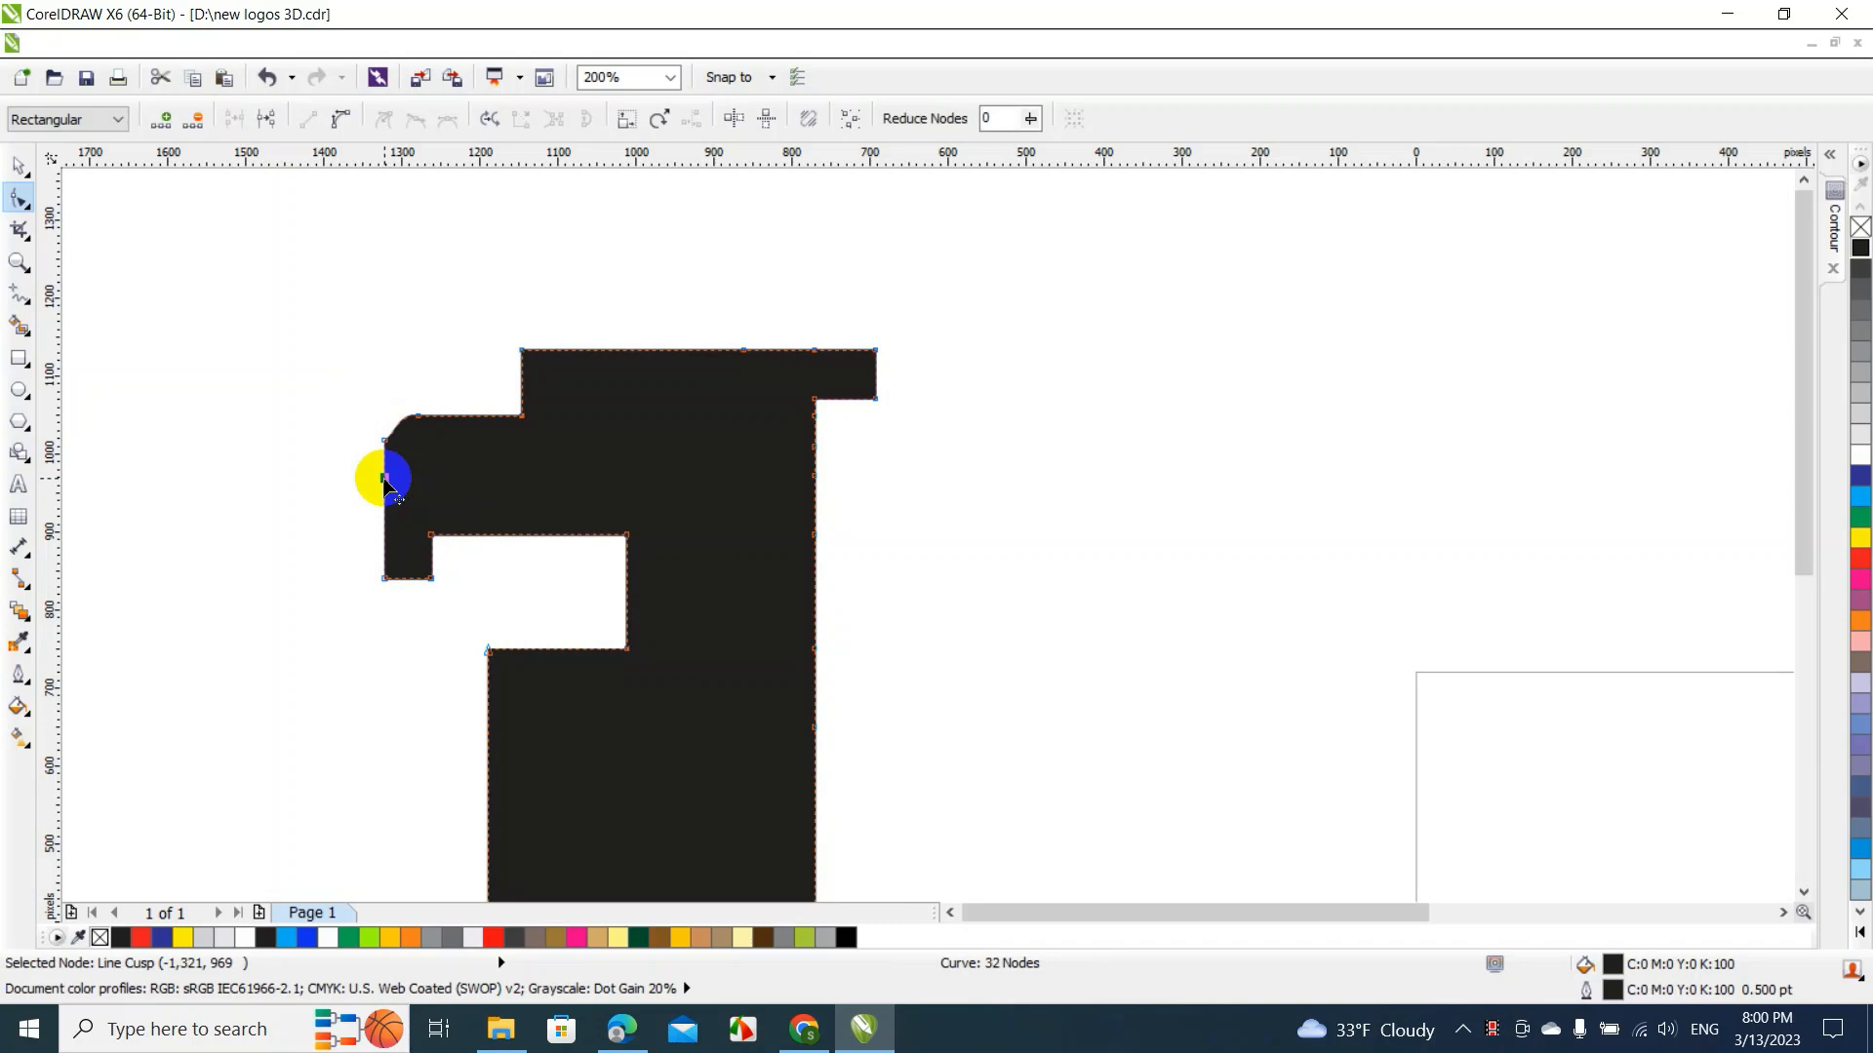
drag(346, 418, 447, 428)
key(Delete)
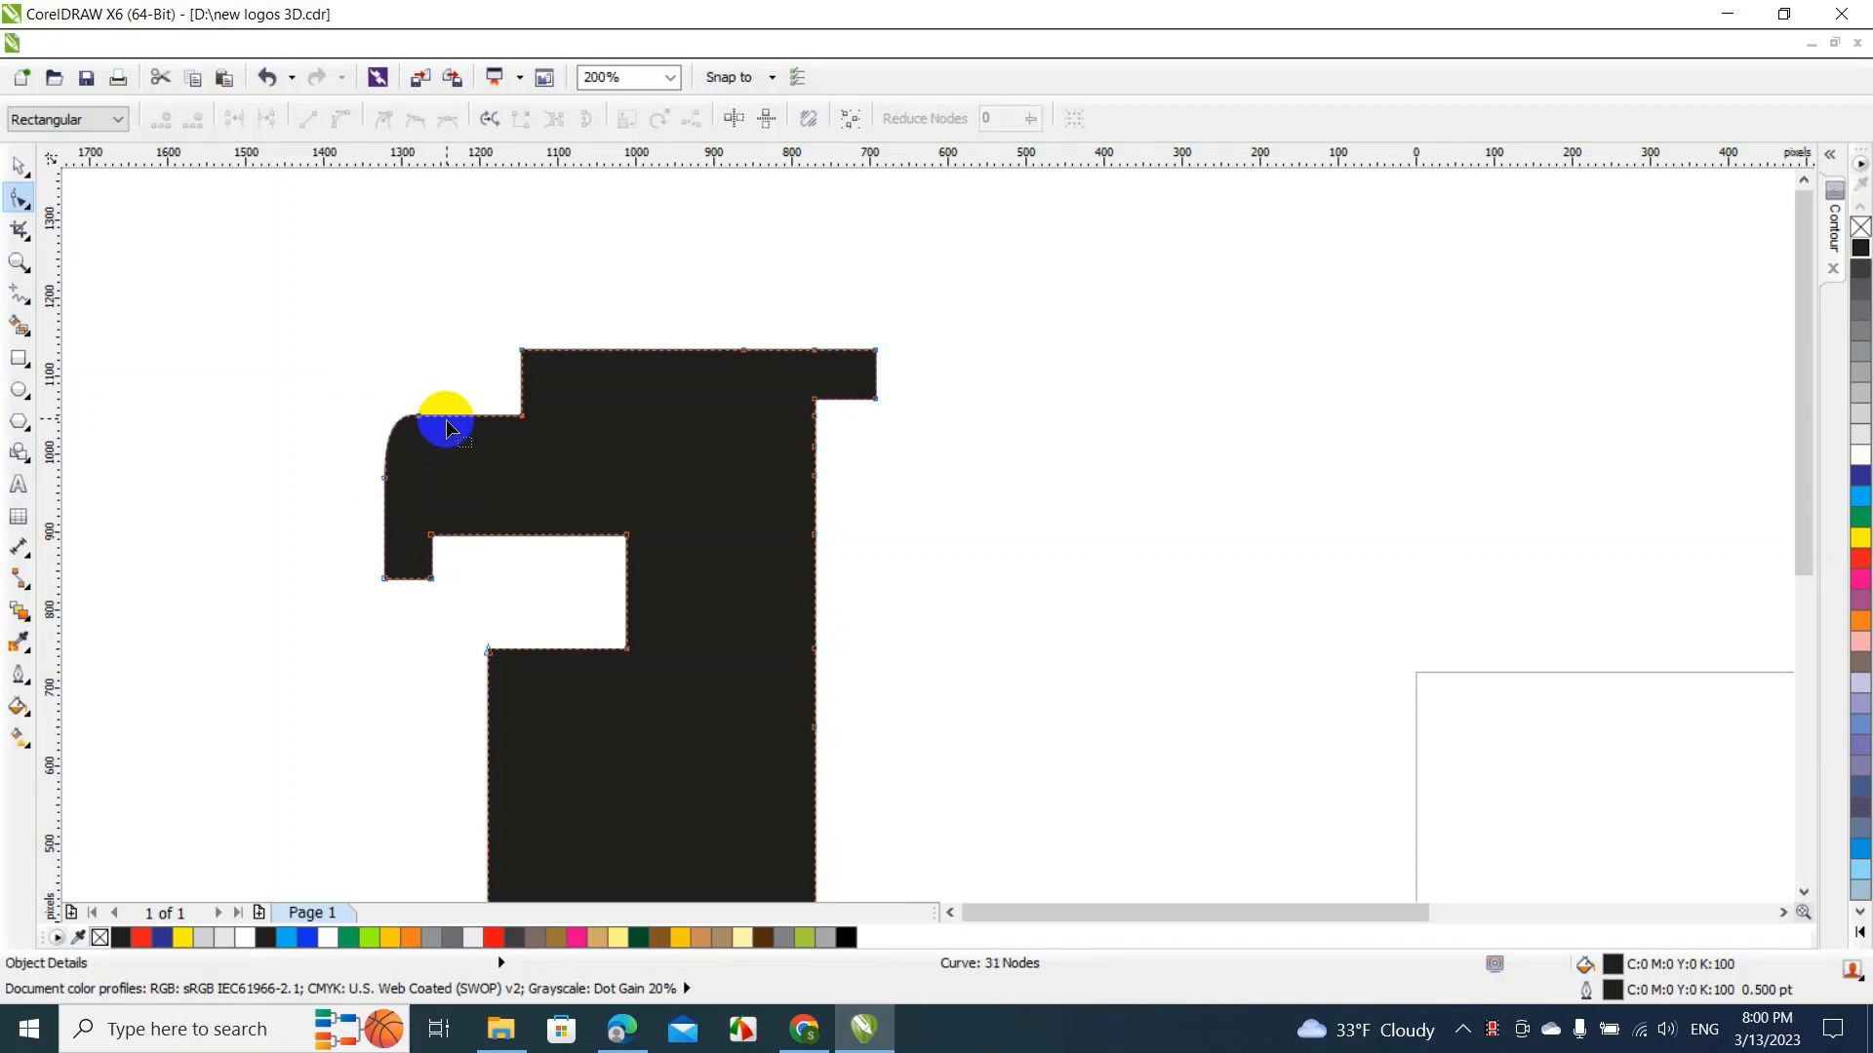
double_click(449, 416)
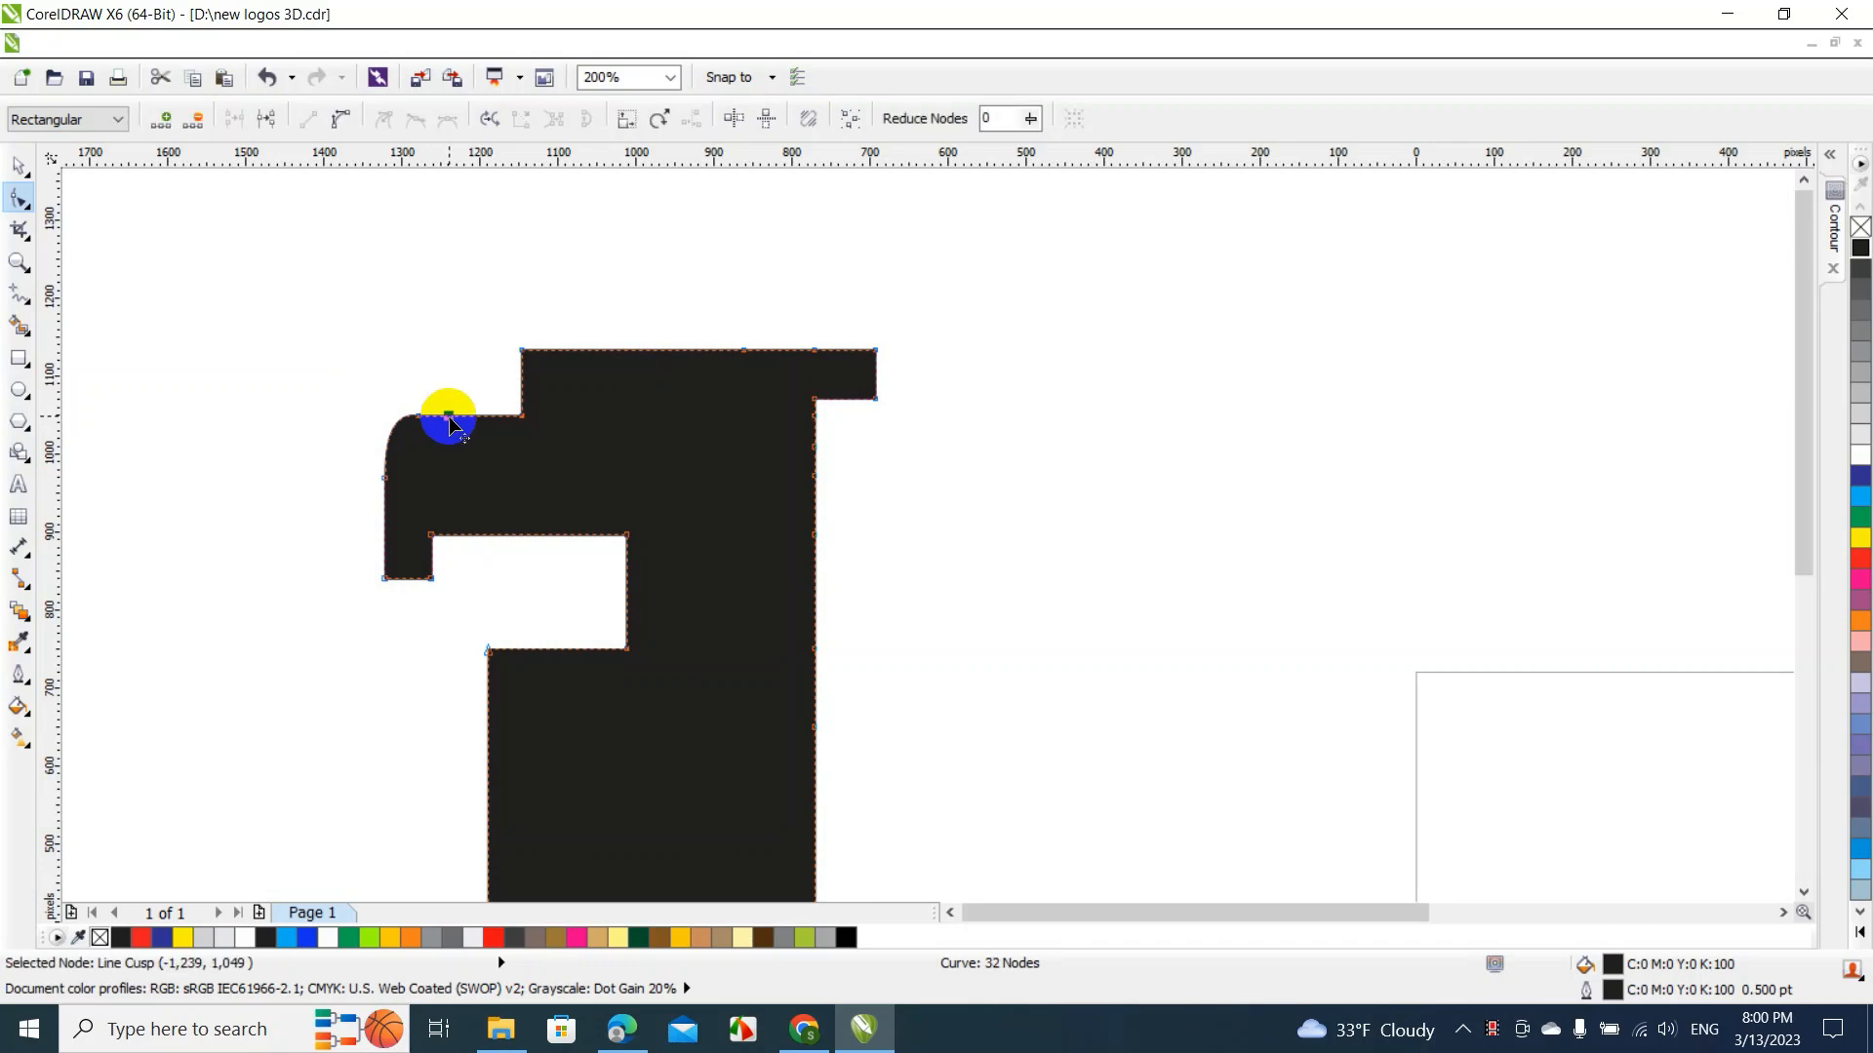
click(419, 419)
key(Delete)
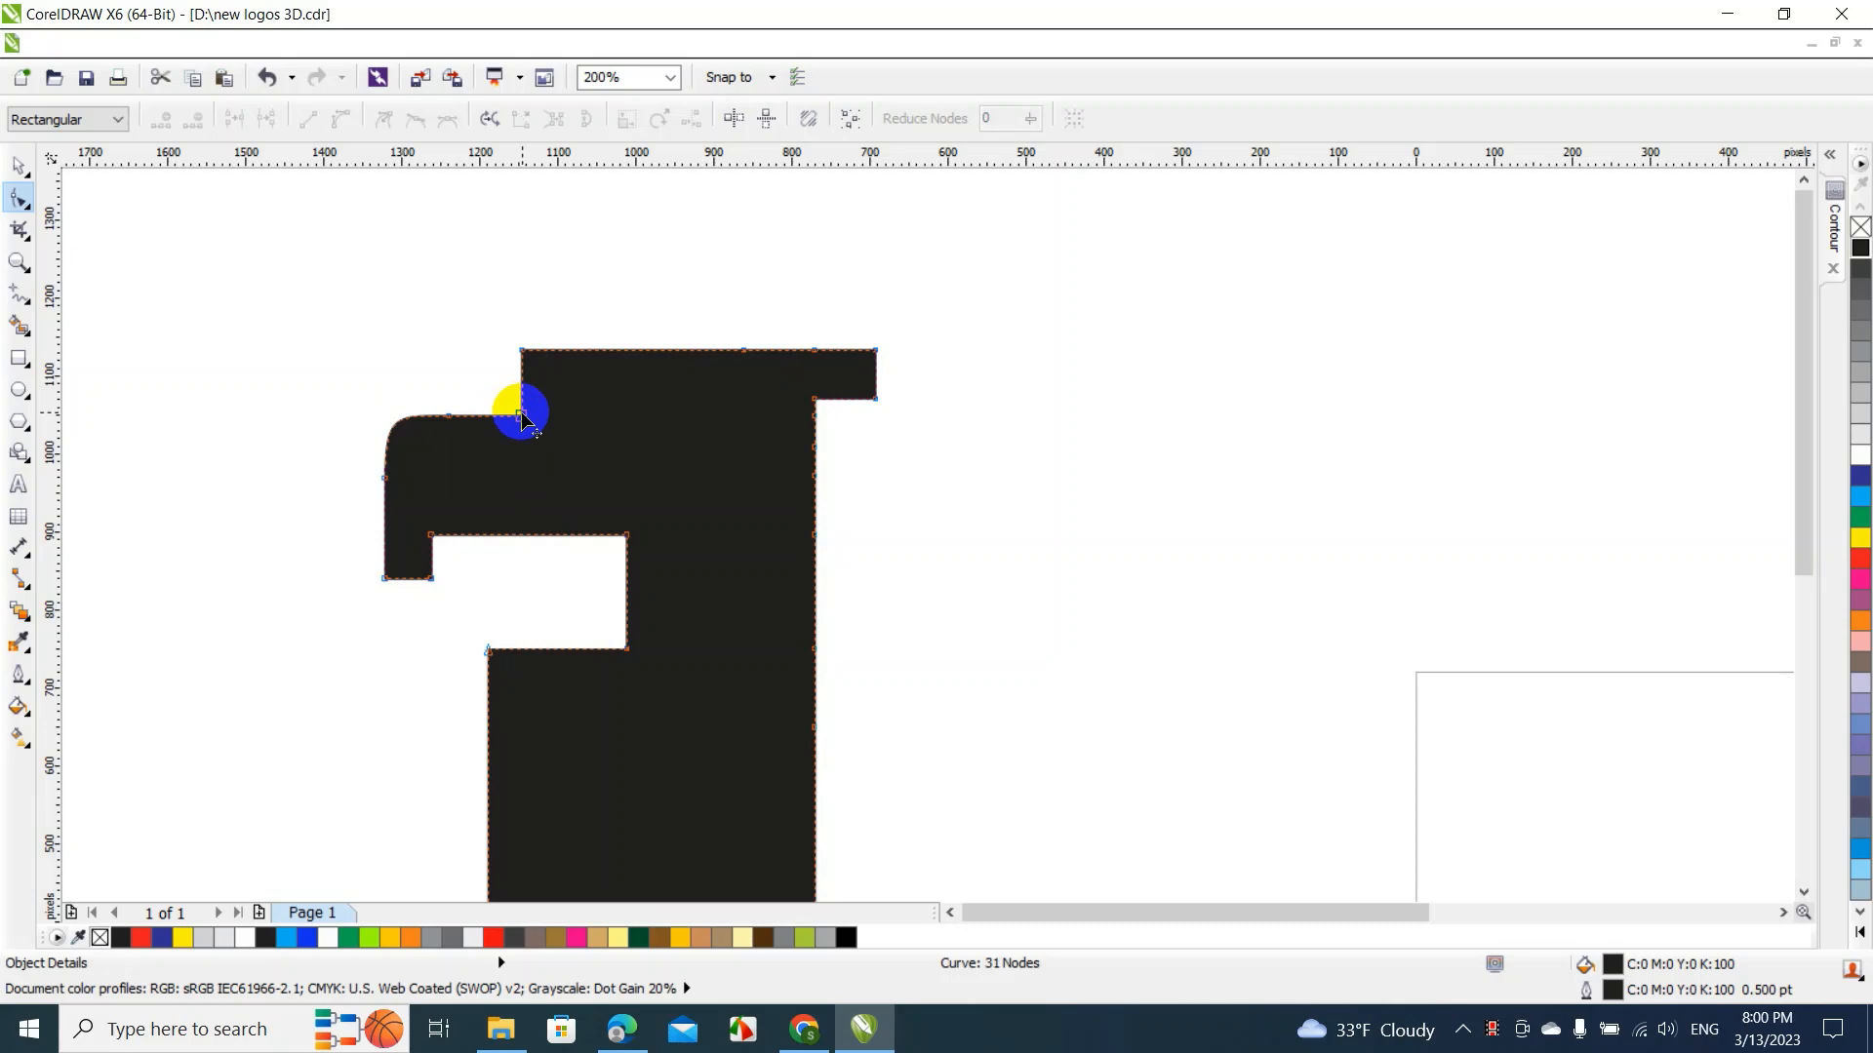
Shift both nodes of the forehead's vertical edge slightly right and delete the beak tip's lower-right node to make the tip pointed
drag(523, 417, 543, 421)
drag(523, 349, 549, 356)
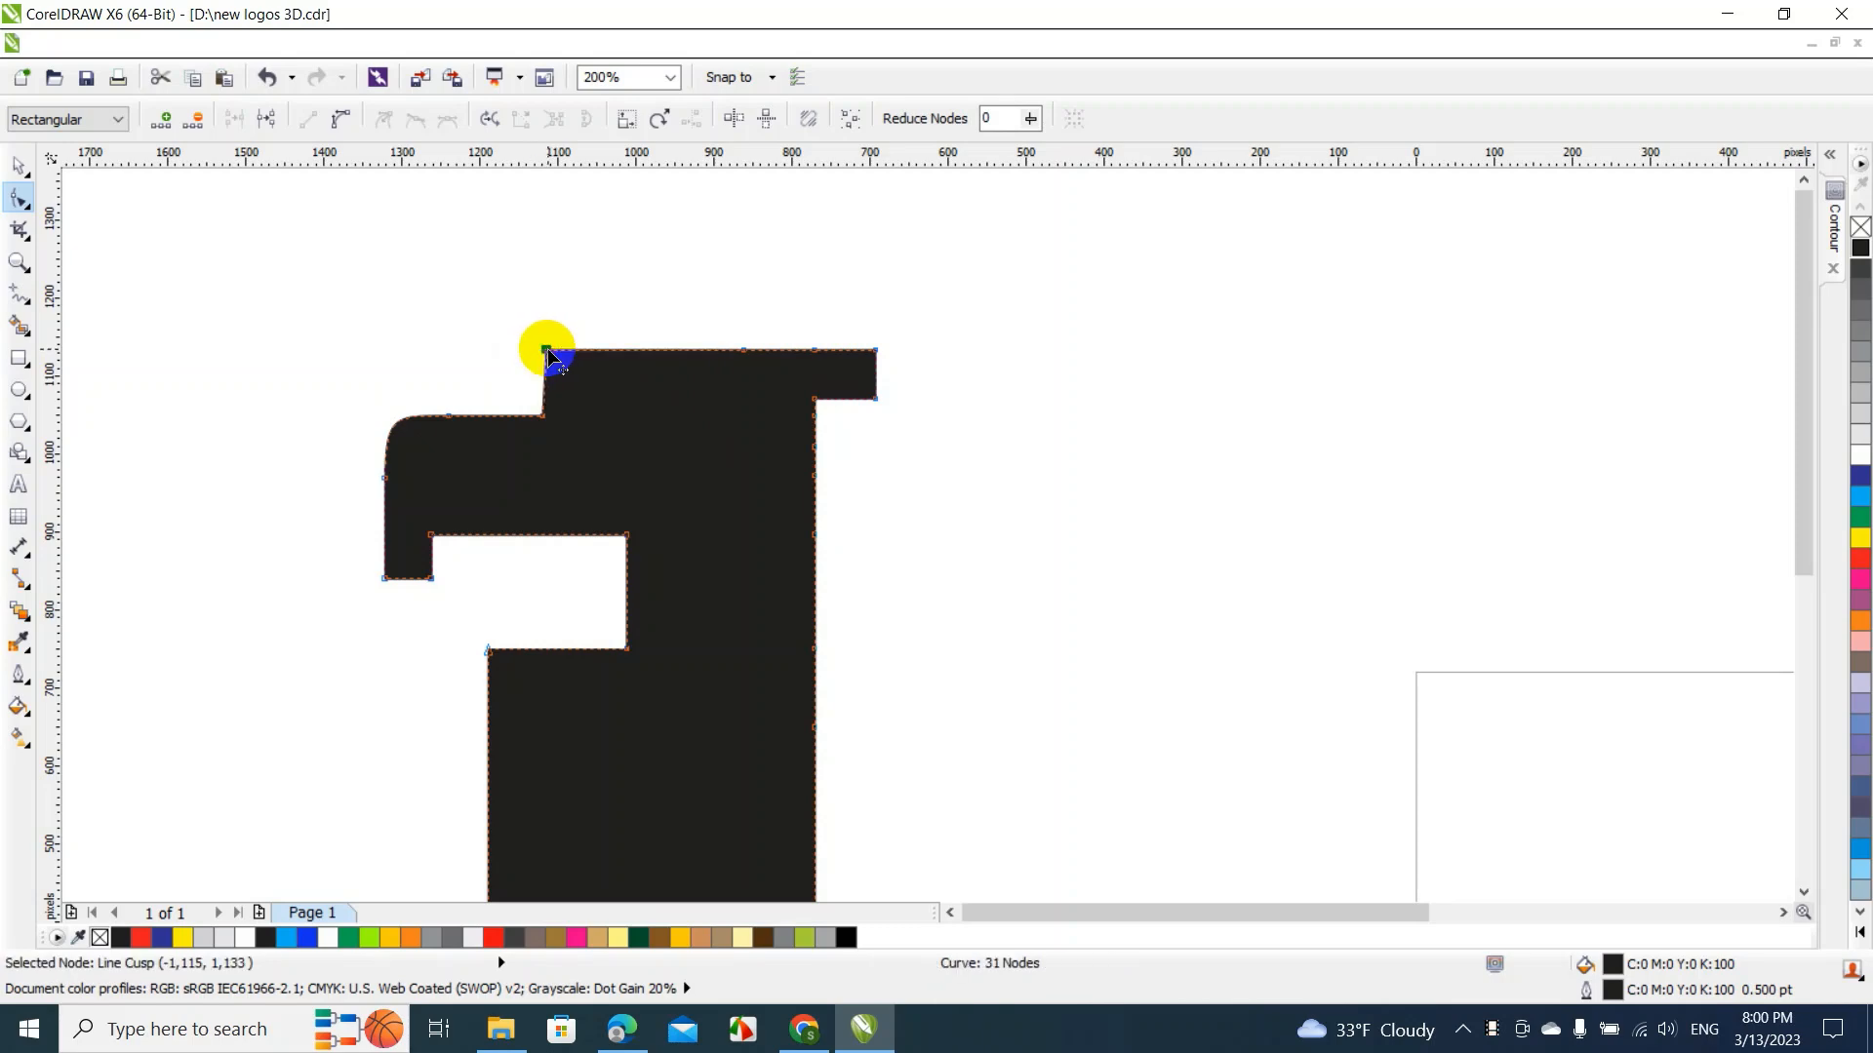
click(460, 355)
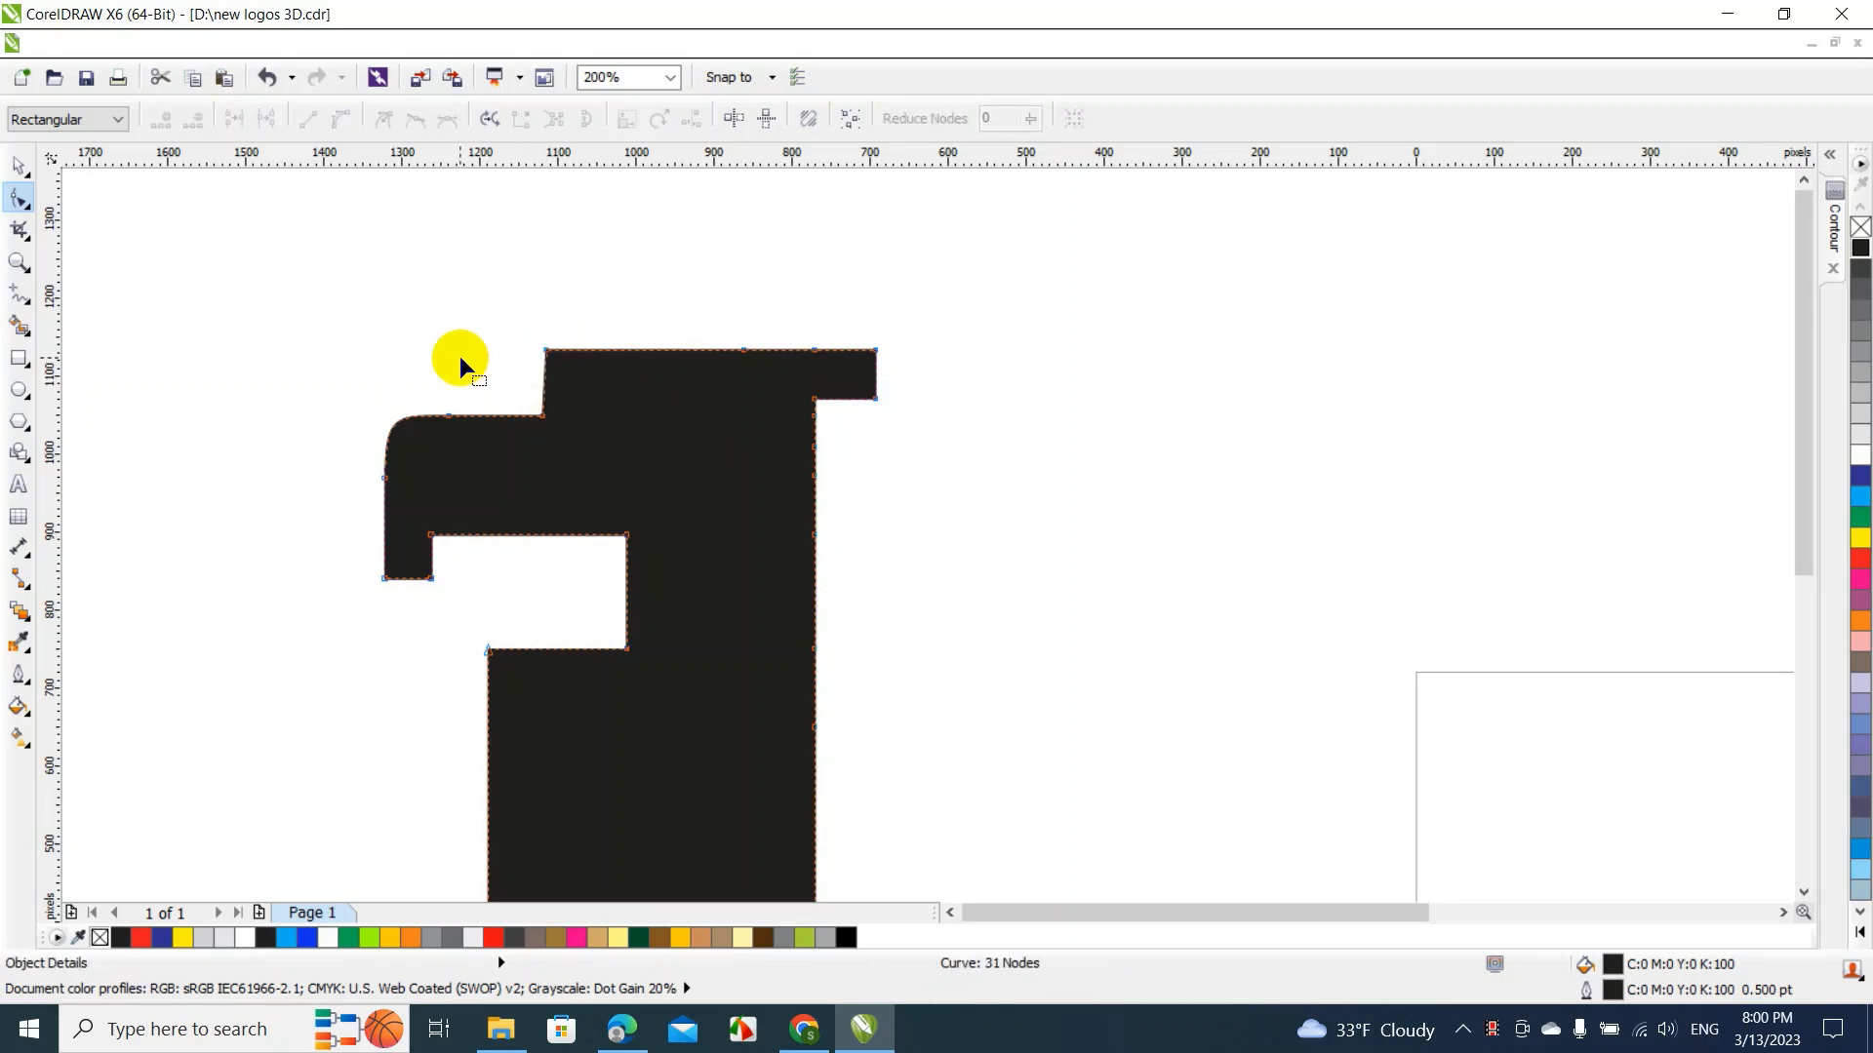
click(426, 579)
key(Delete)
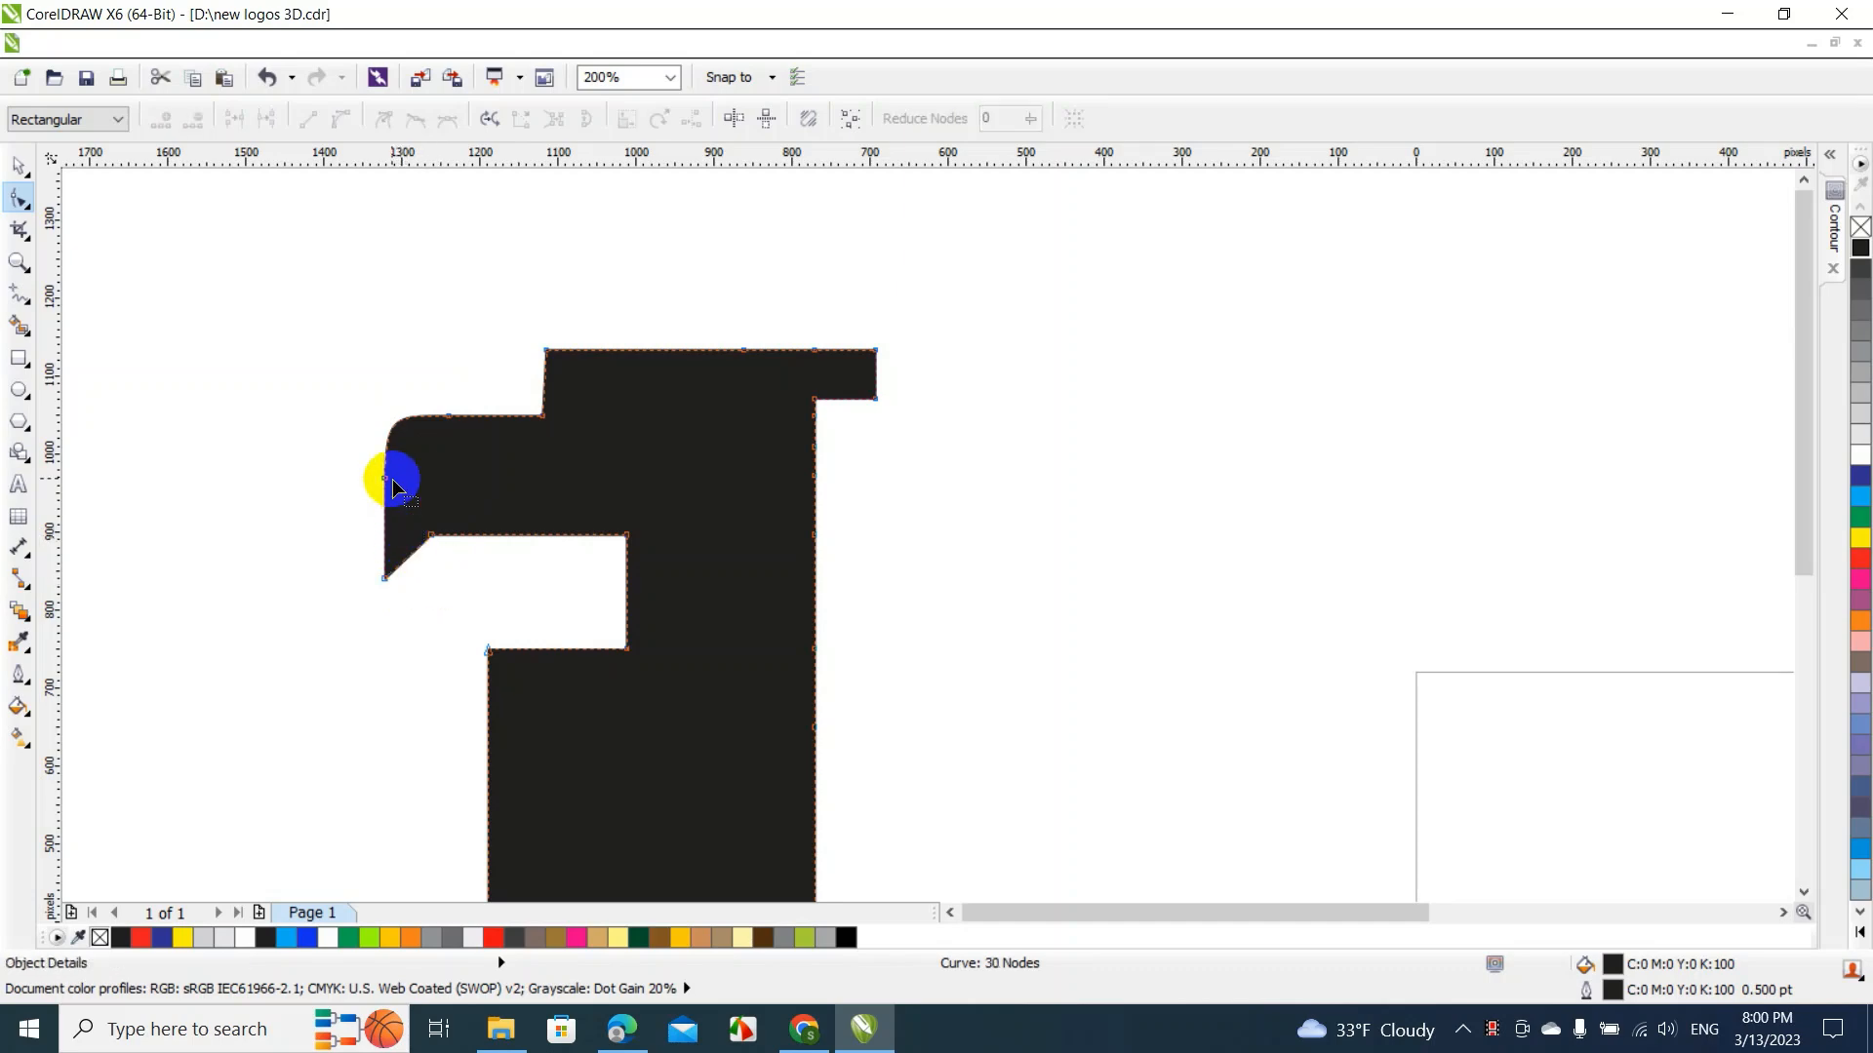
Convert the head's top edge to a curve and delete the two redundant nodes along it
mouse_move(559, 356)
mouse_down()
mouse_move(744, 347)
mouse_move(839, 380)
mouse_up()
right_click(628, 353)
click(686, 456)
click(712, 296)
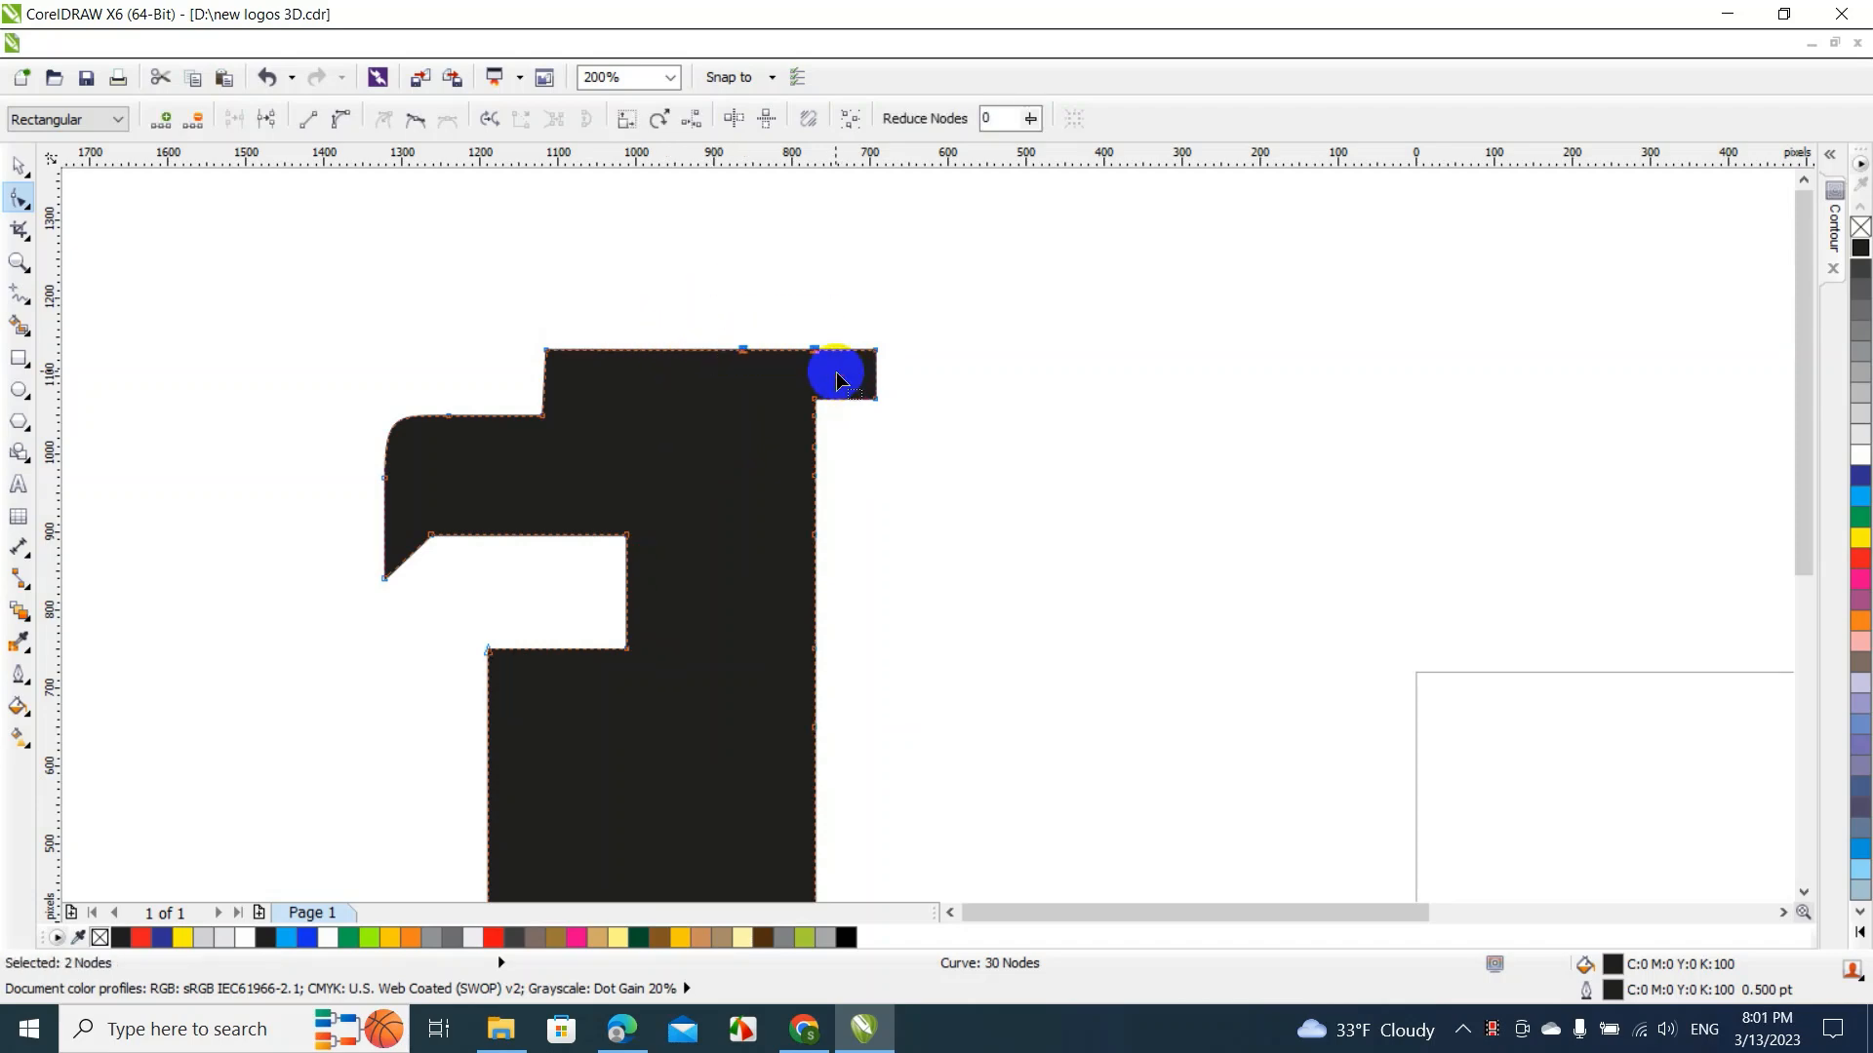
key(Delete)
Try arching the head's top edge upward and deleting the crest's lower-right node, undoing both changes
drag(732, 346, 731, 317)
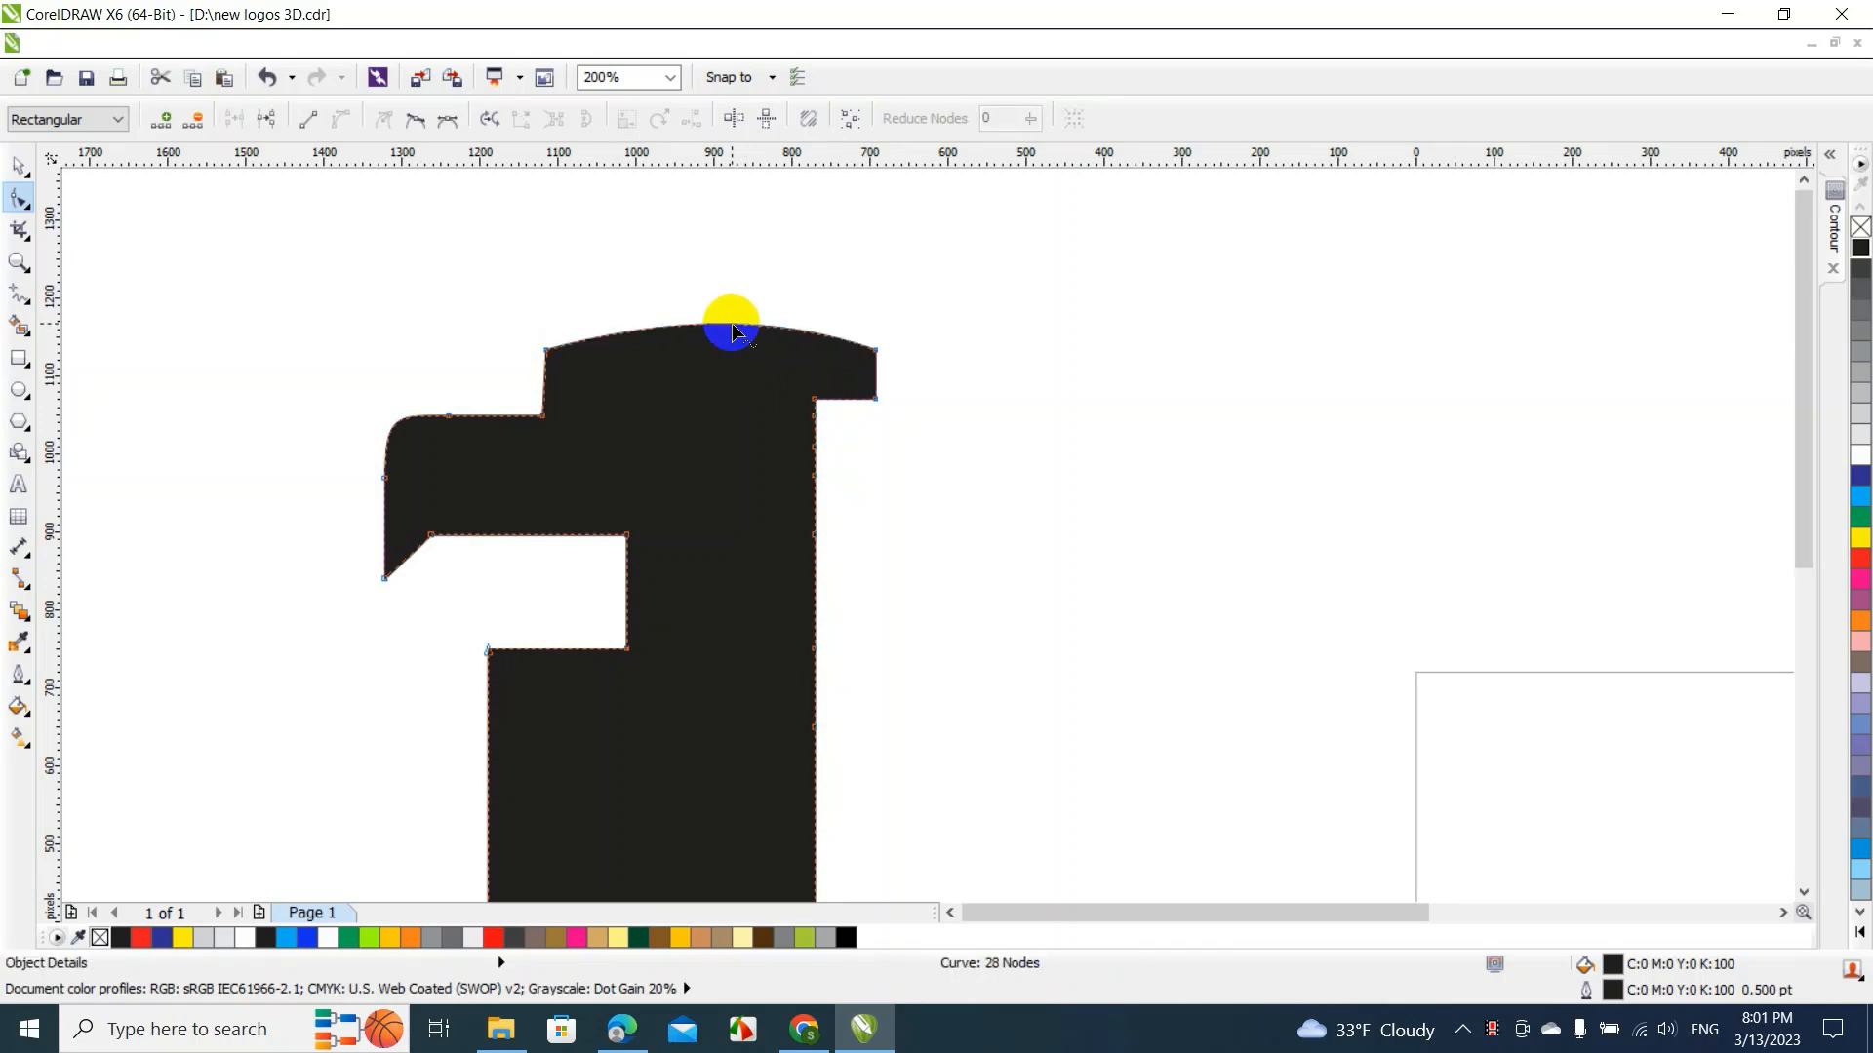
click(875, 399)
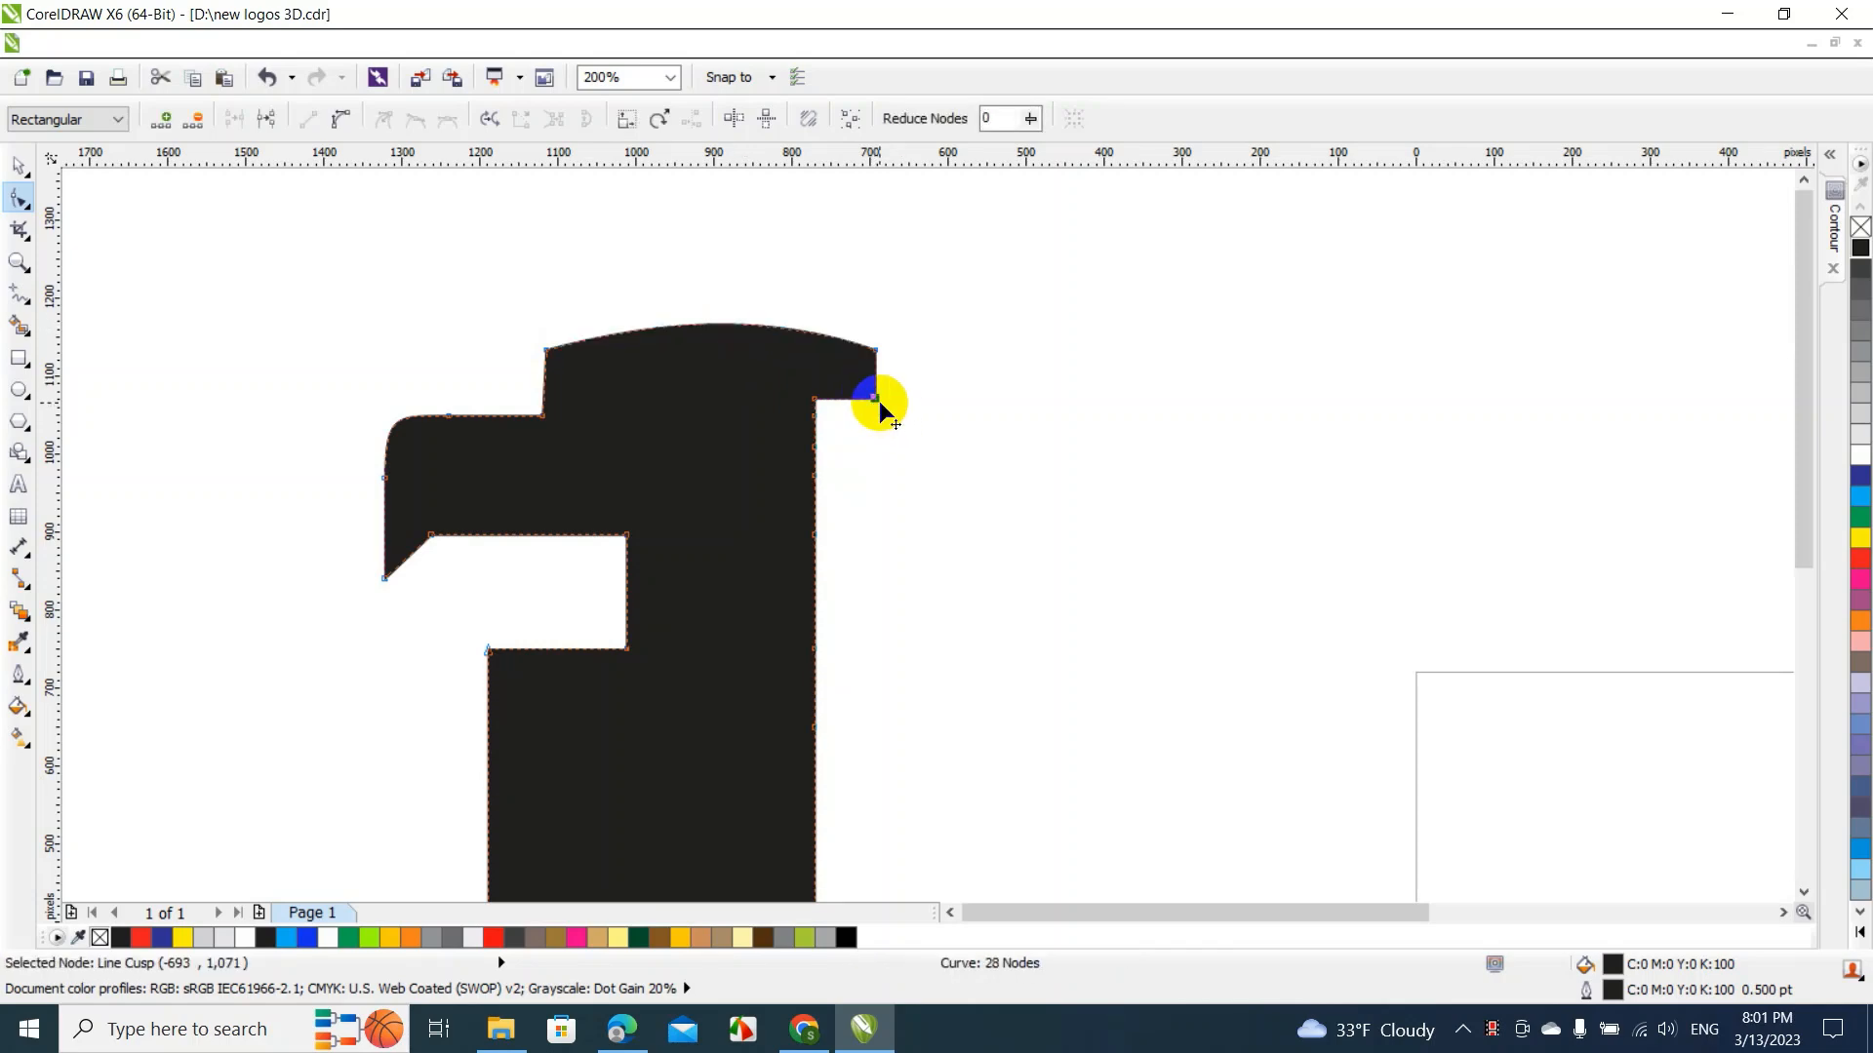
key(Delete)
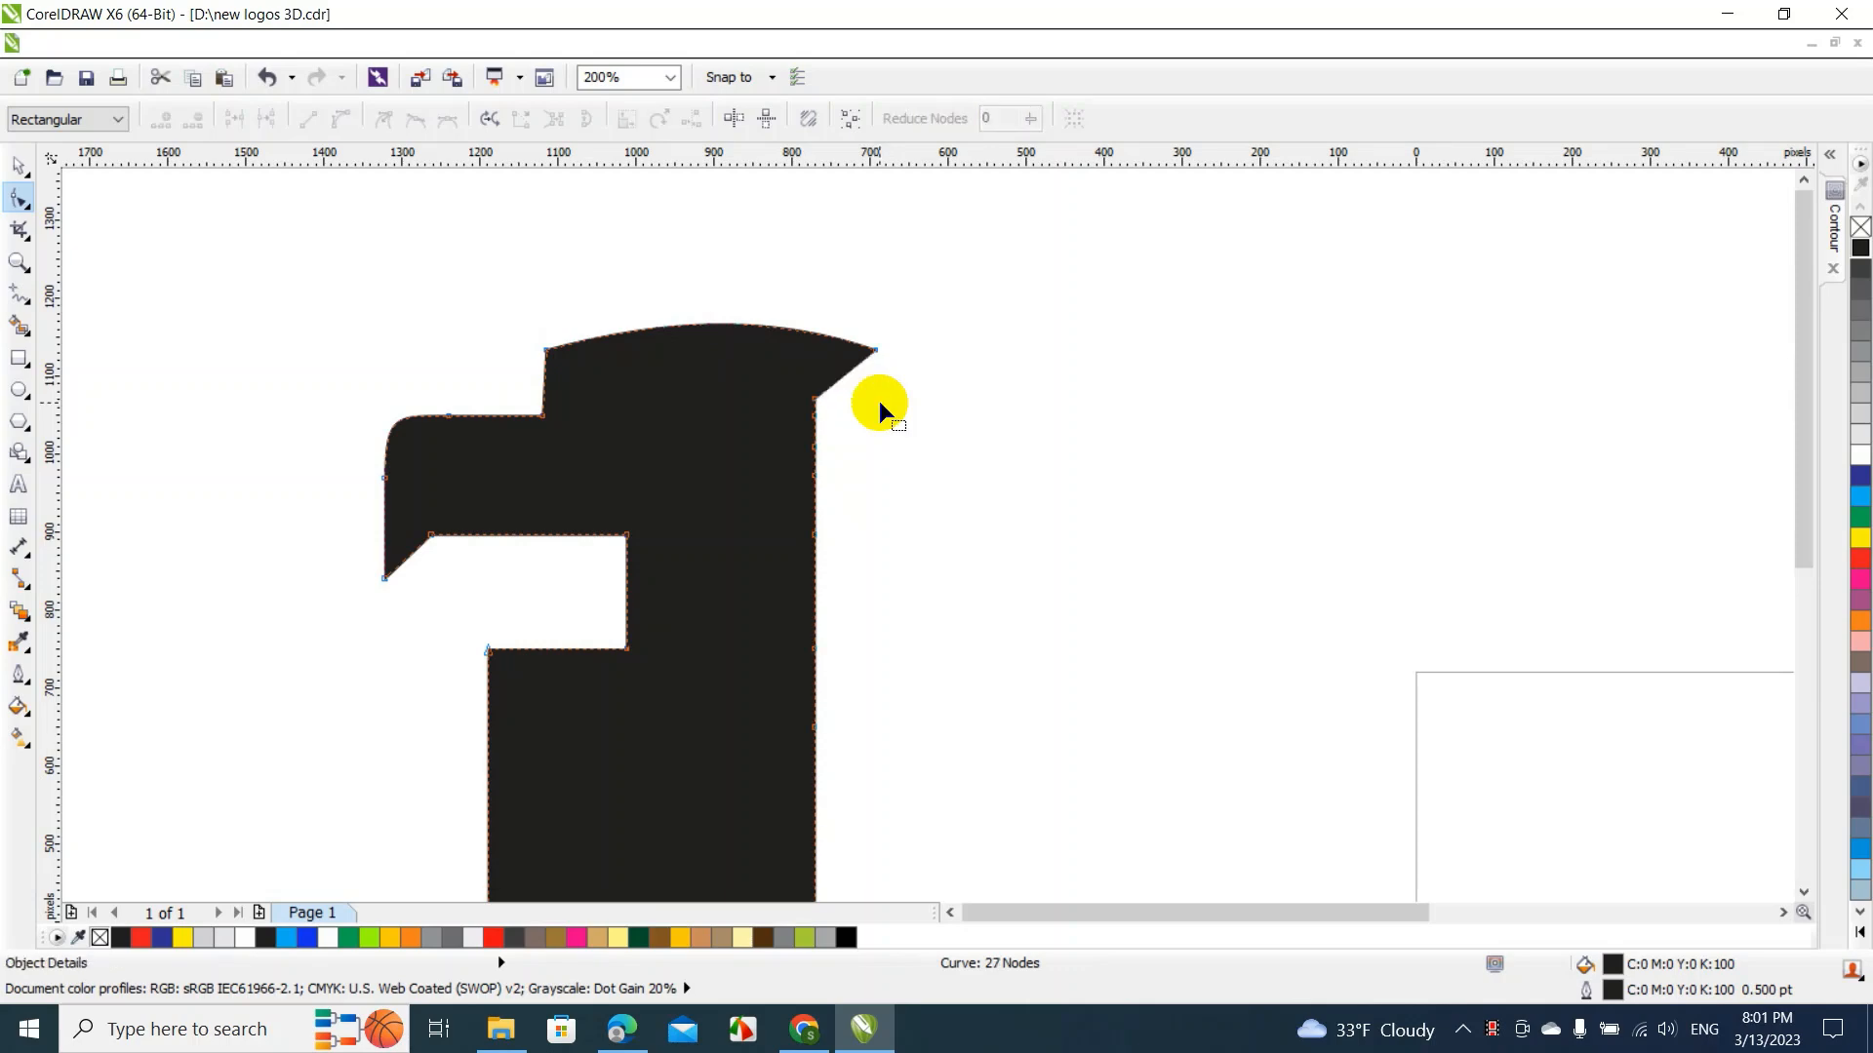
key(ctrl+z)
key(ctrl+z)
Round the back of the crest by deleting its upper-right corner node
click(809, 378)
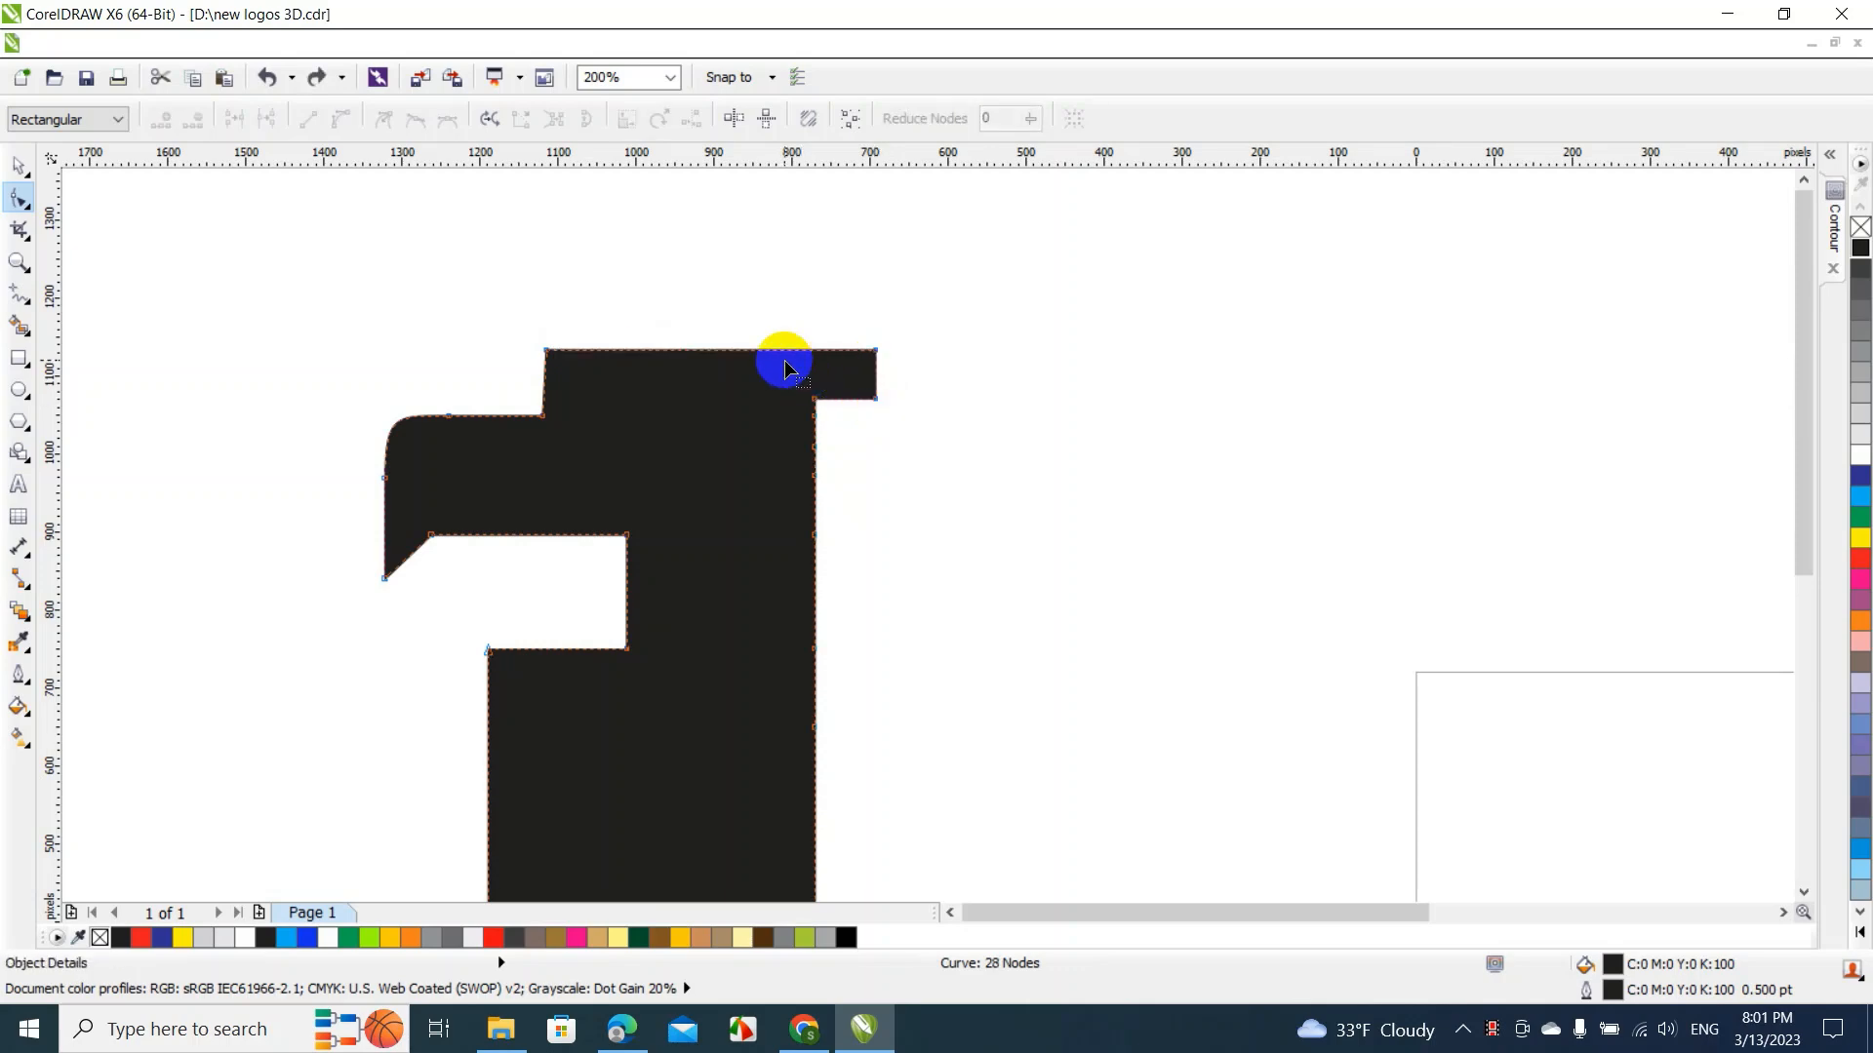
click(873, 357)
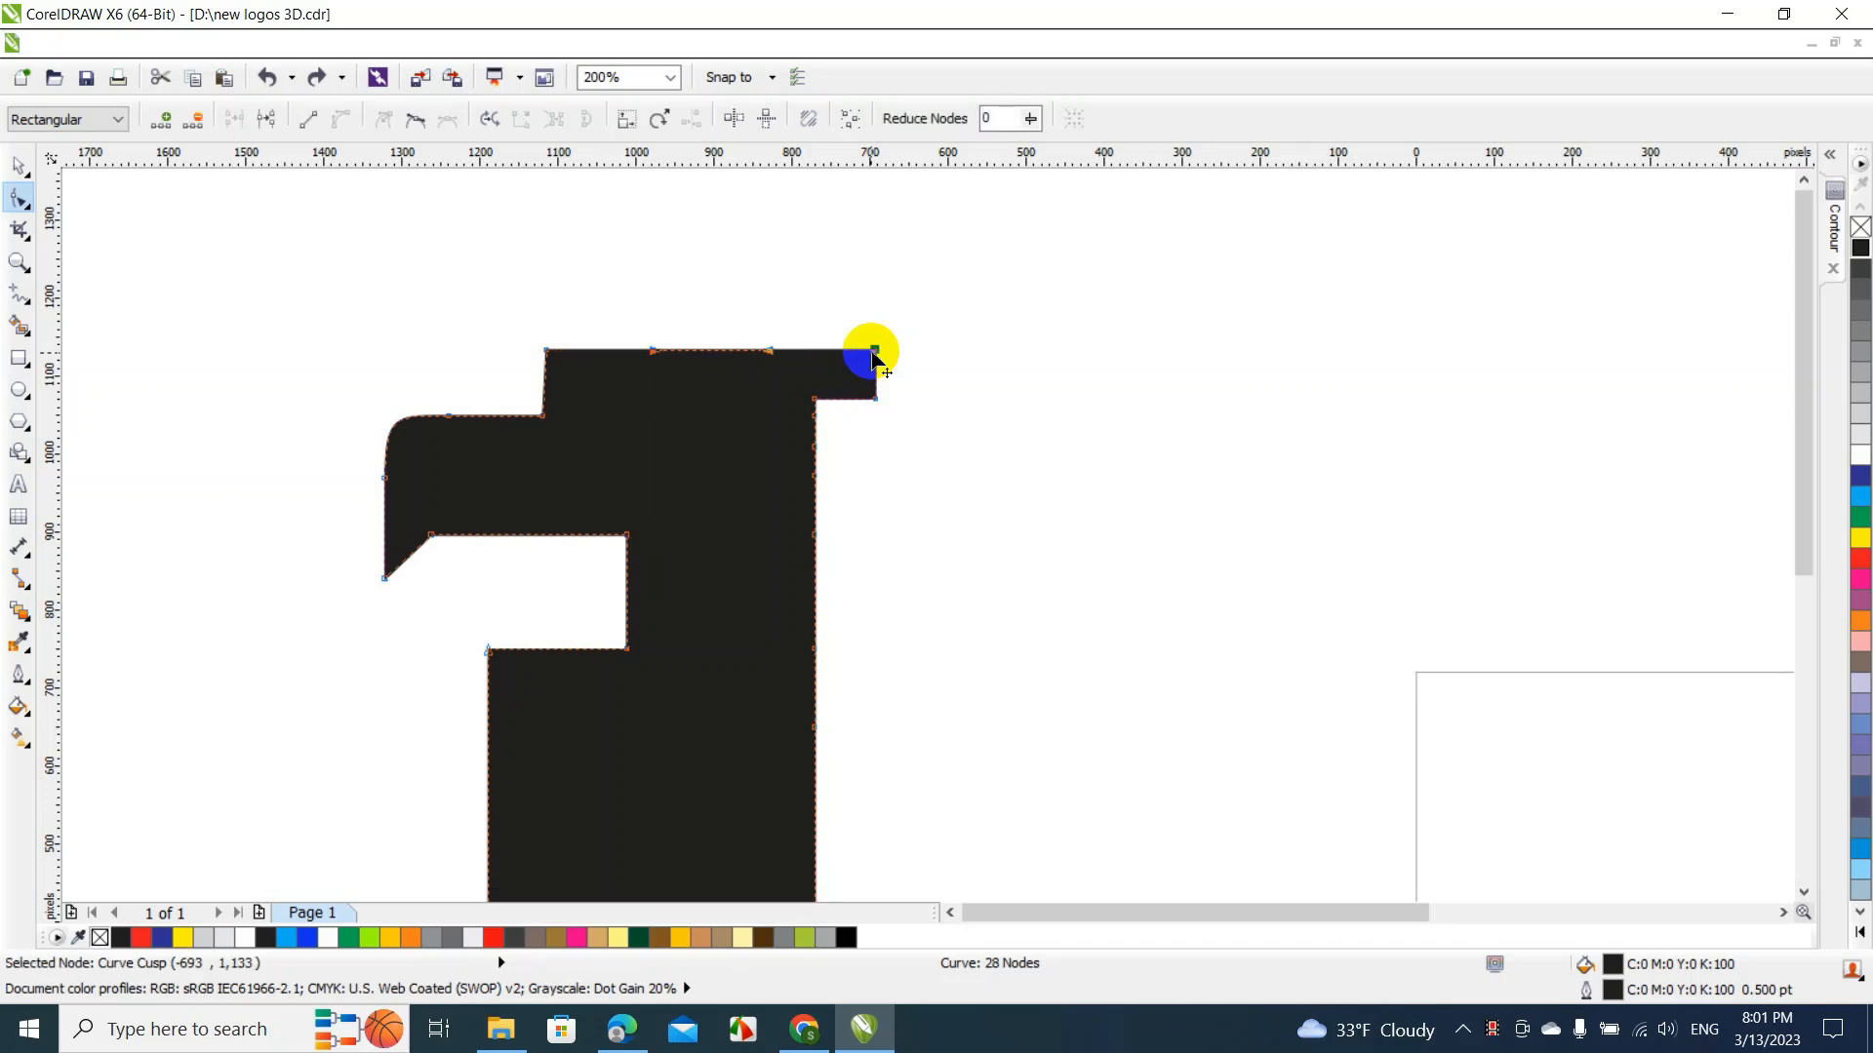
key(Delete)
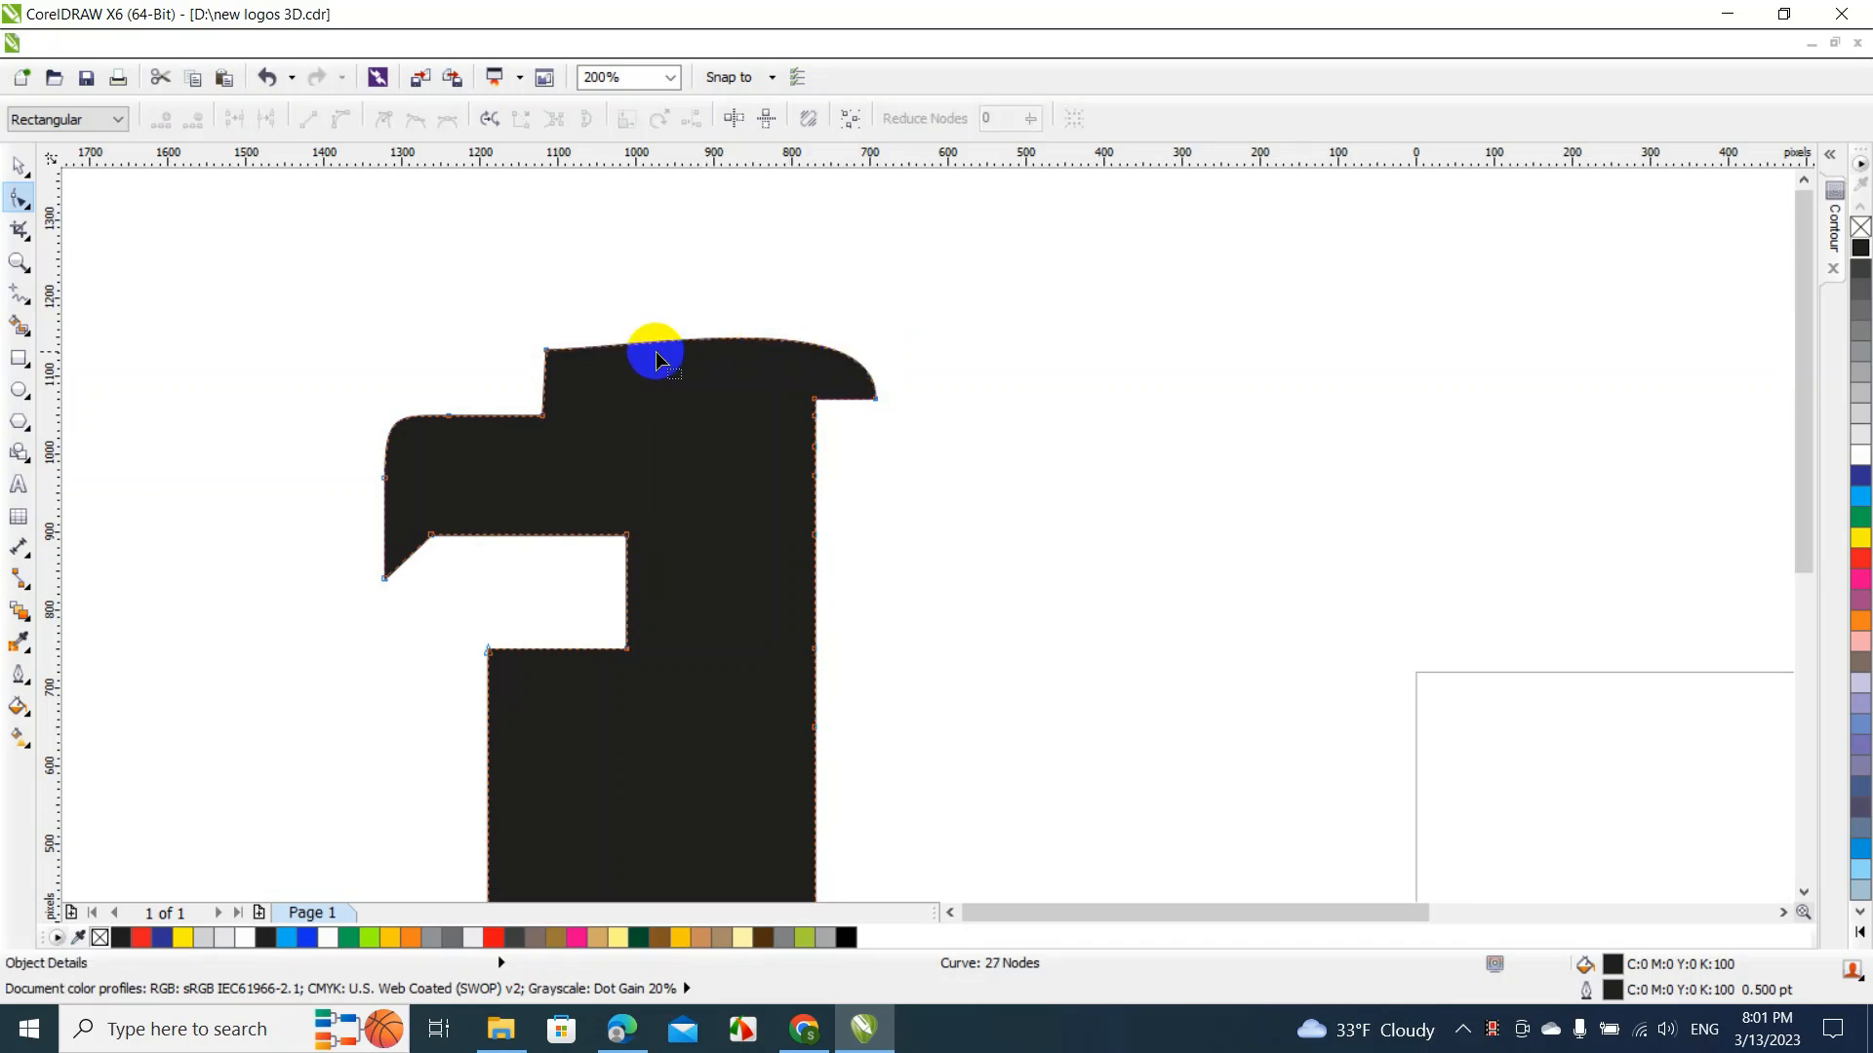
Convert the forehead's short vertical edge to a curve and bow it outward to the left
right_click(546, 390)
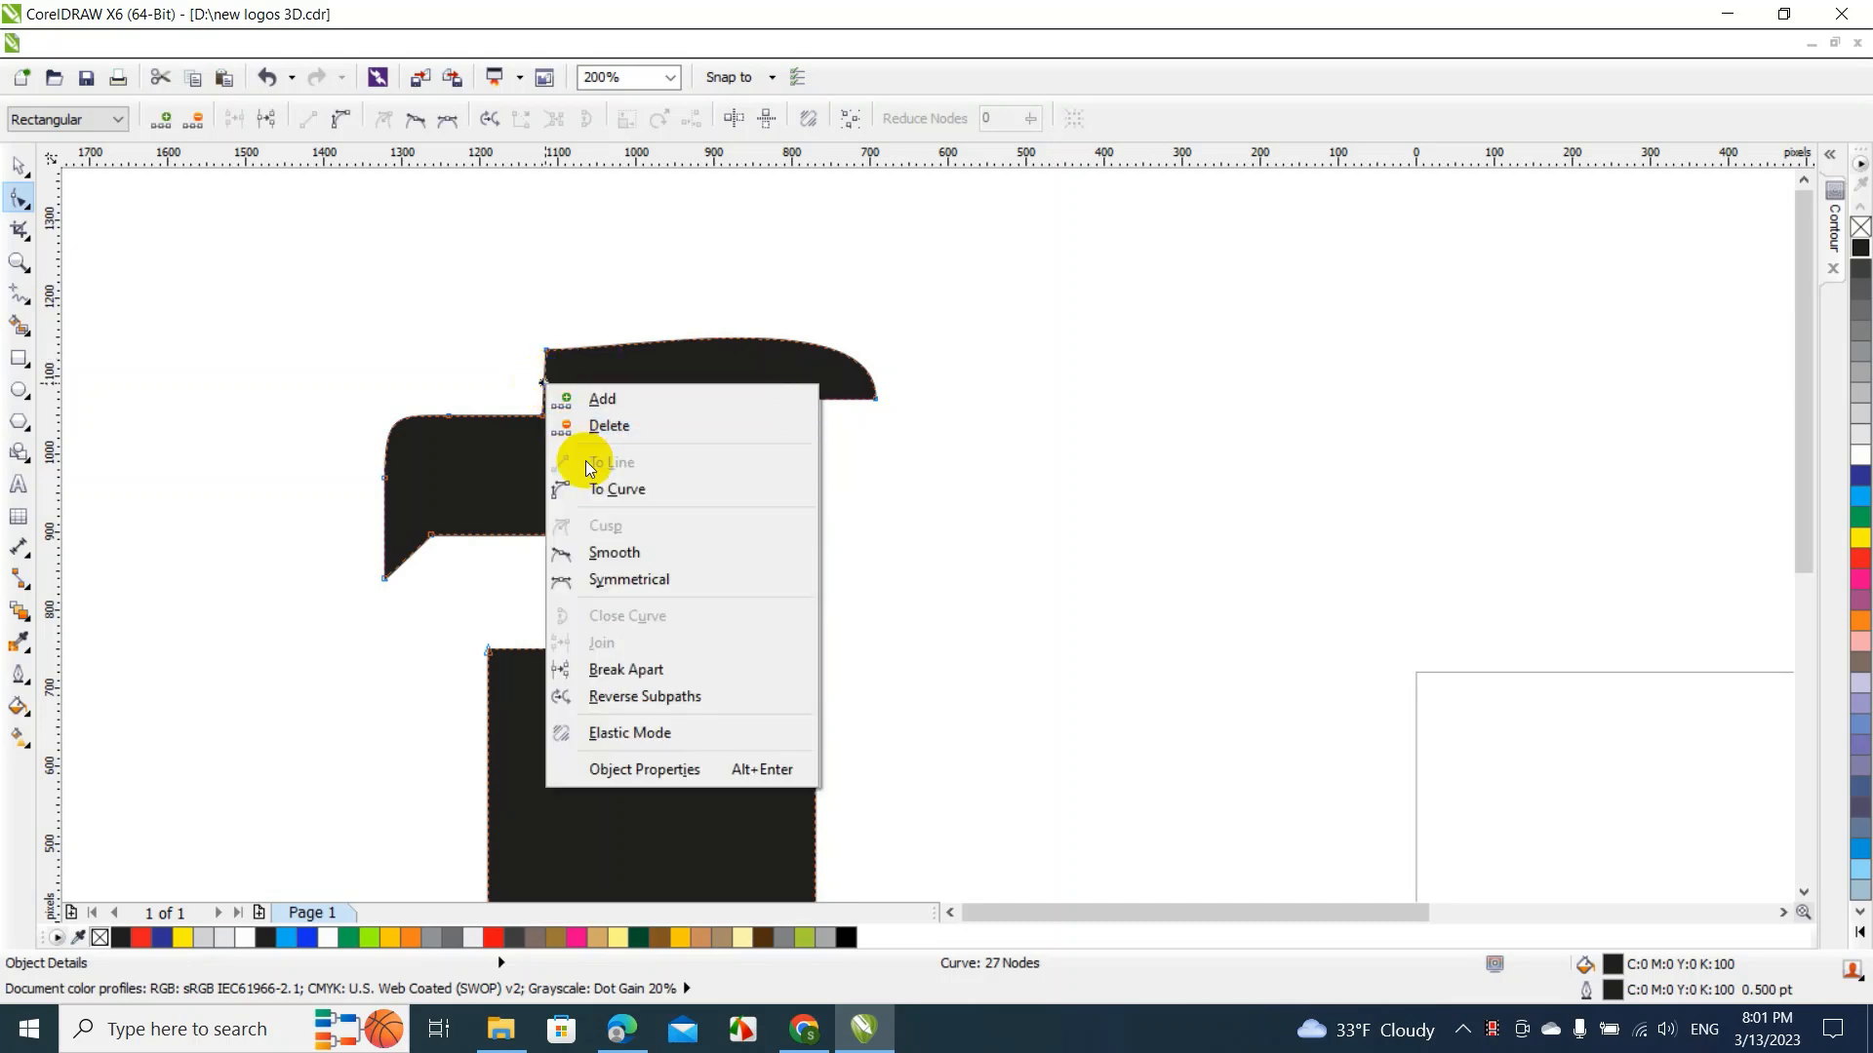
click(599, 496)
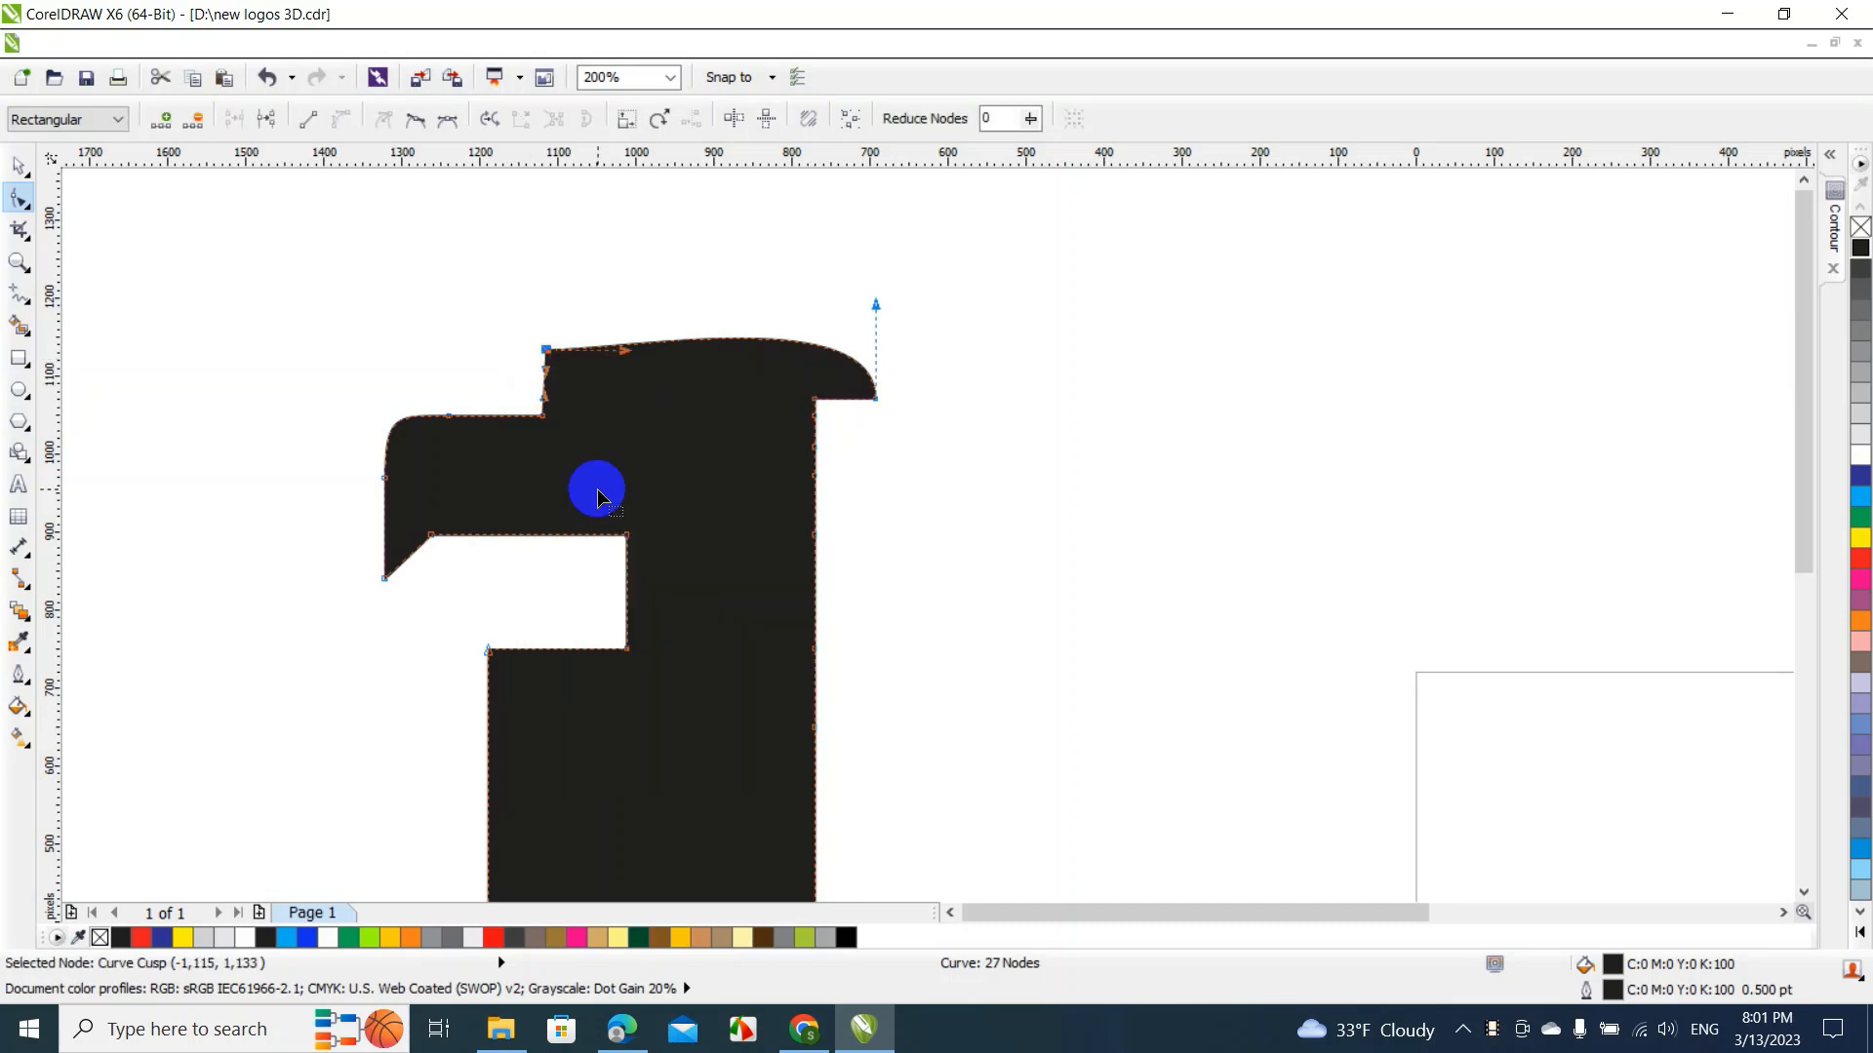
click(533, 390)
drag(531, 383, 545, 354)
Try deleting the forehead's upper corner node and undo the deletion
click(546, 353)
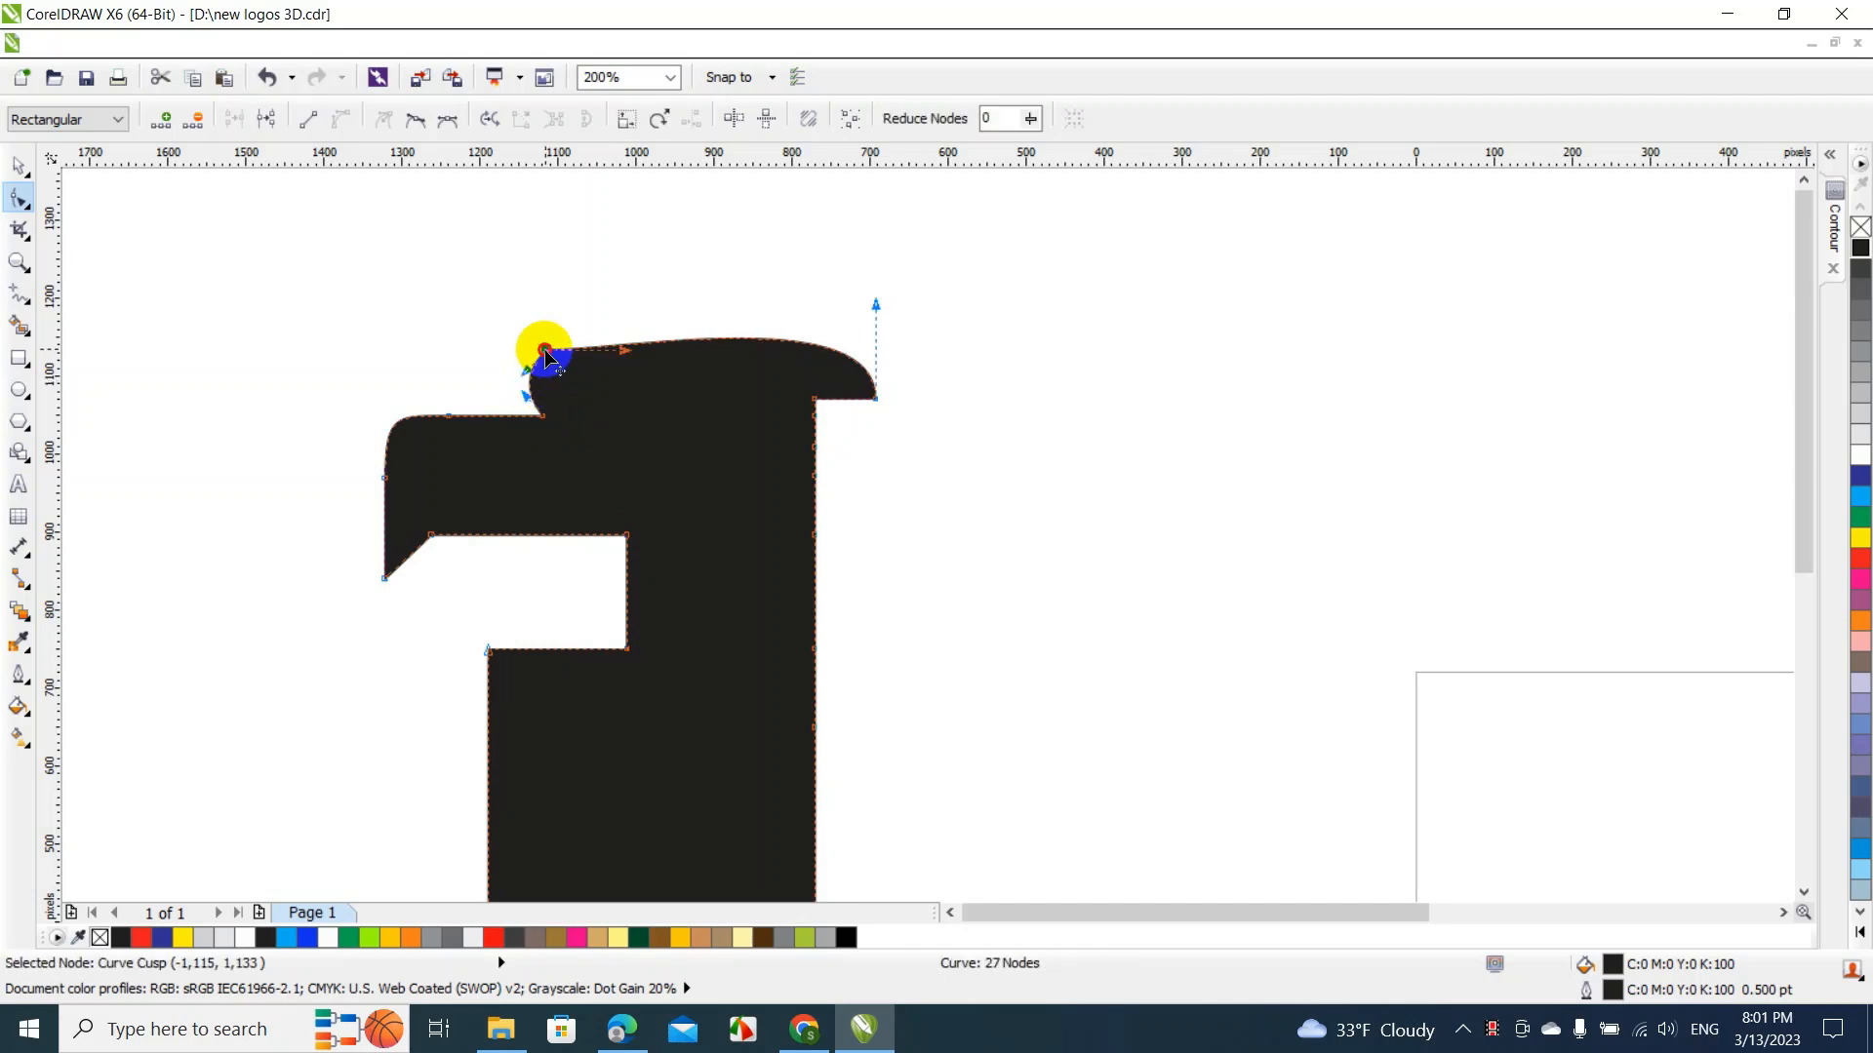
key(Delete)
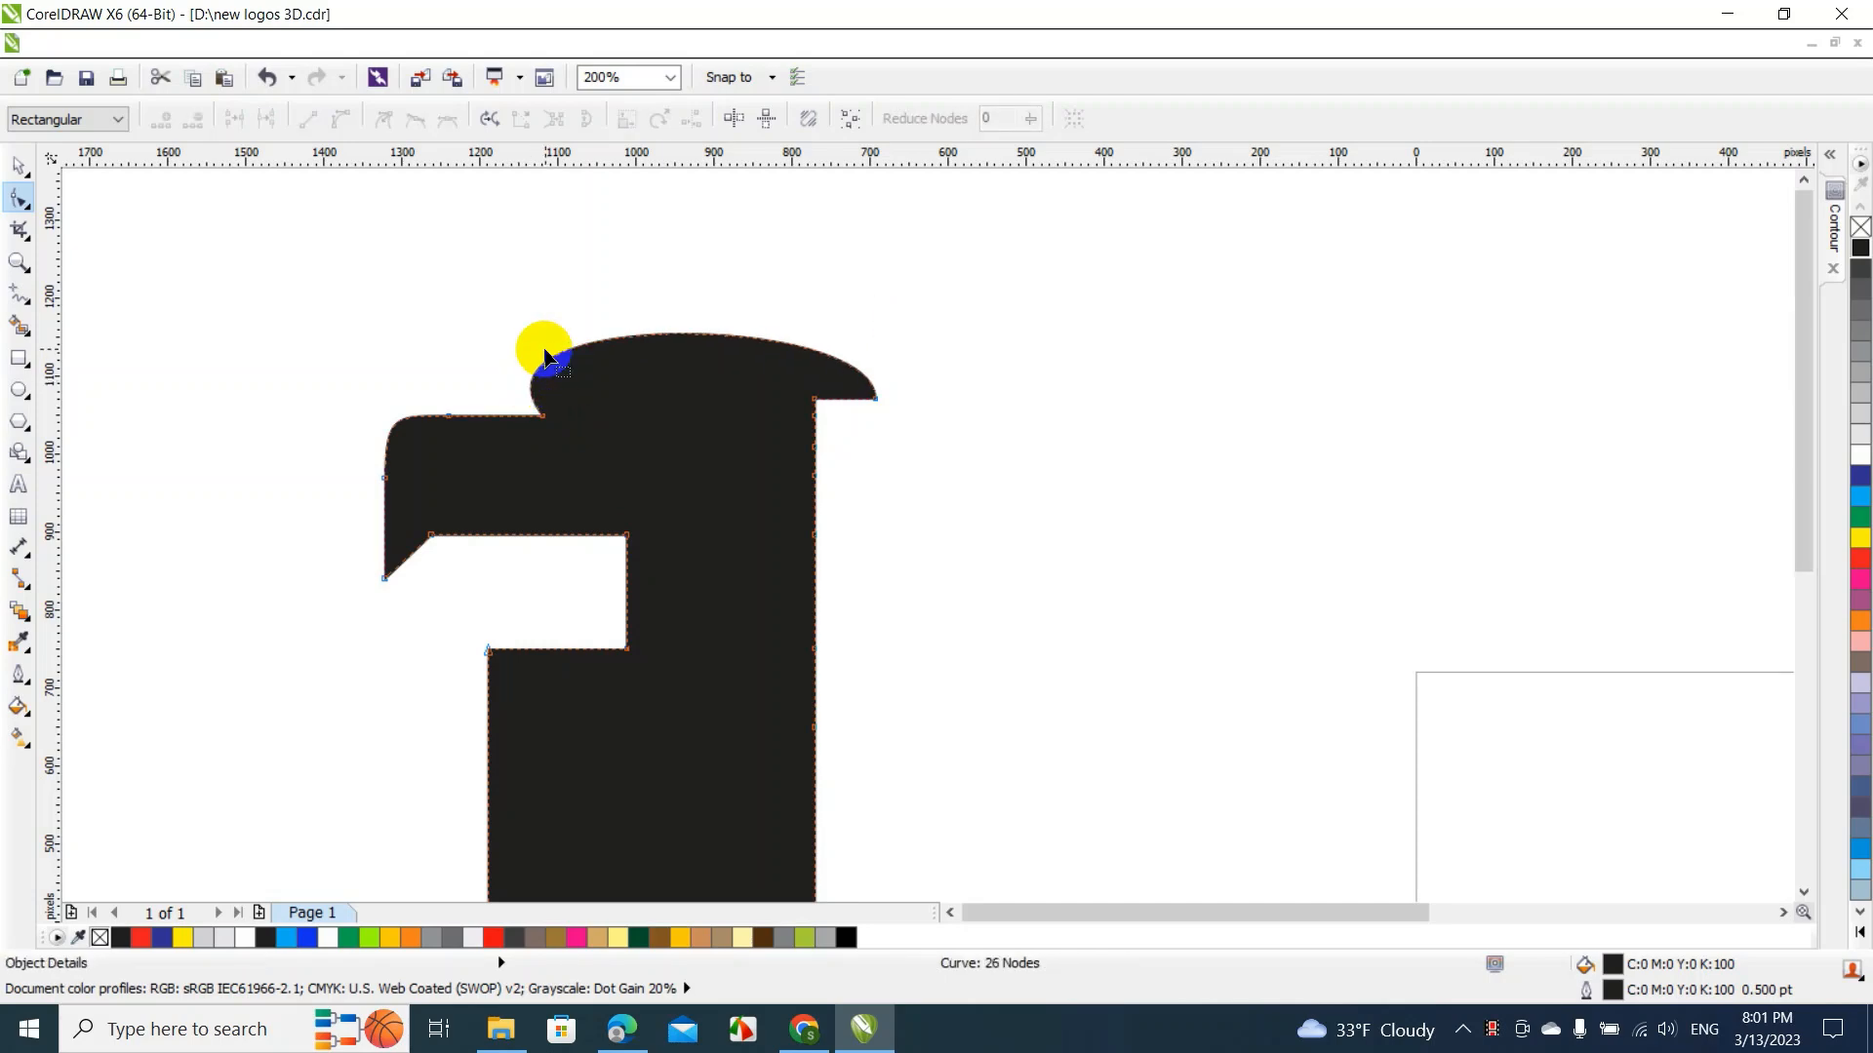
key(ctrl+z)
drag(527, 395, 595, 351)
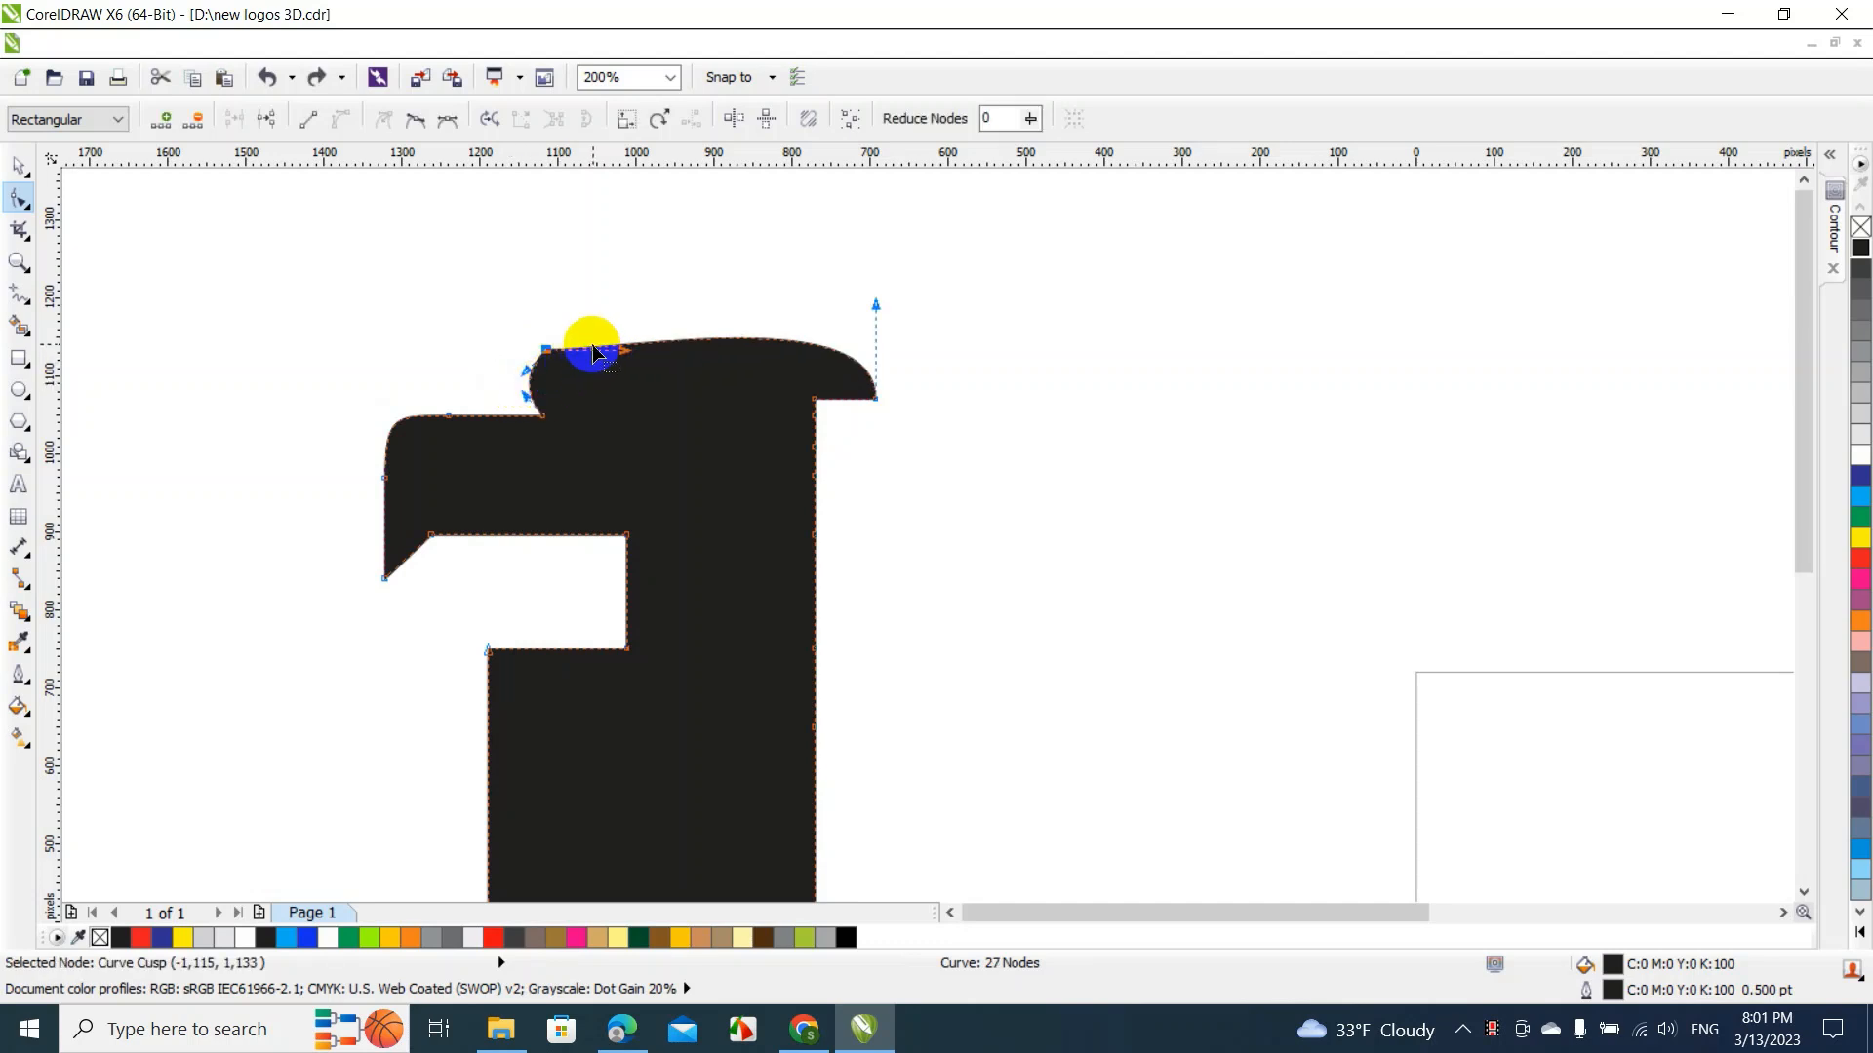
Round the forehead's upper corner by adding a node beside it, deleting the corner node, reshaping the curve and removing the added node
click(592, 345)
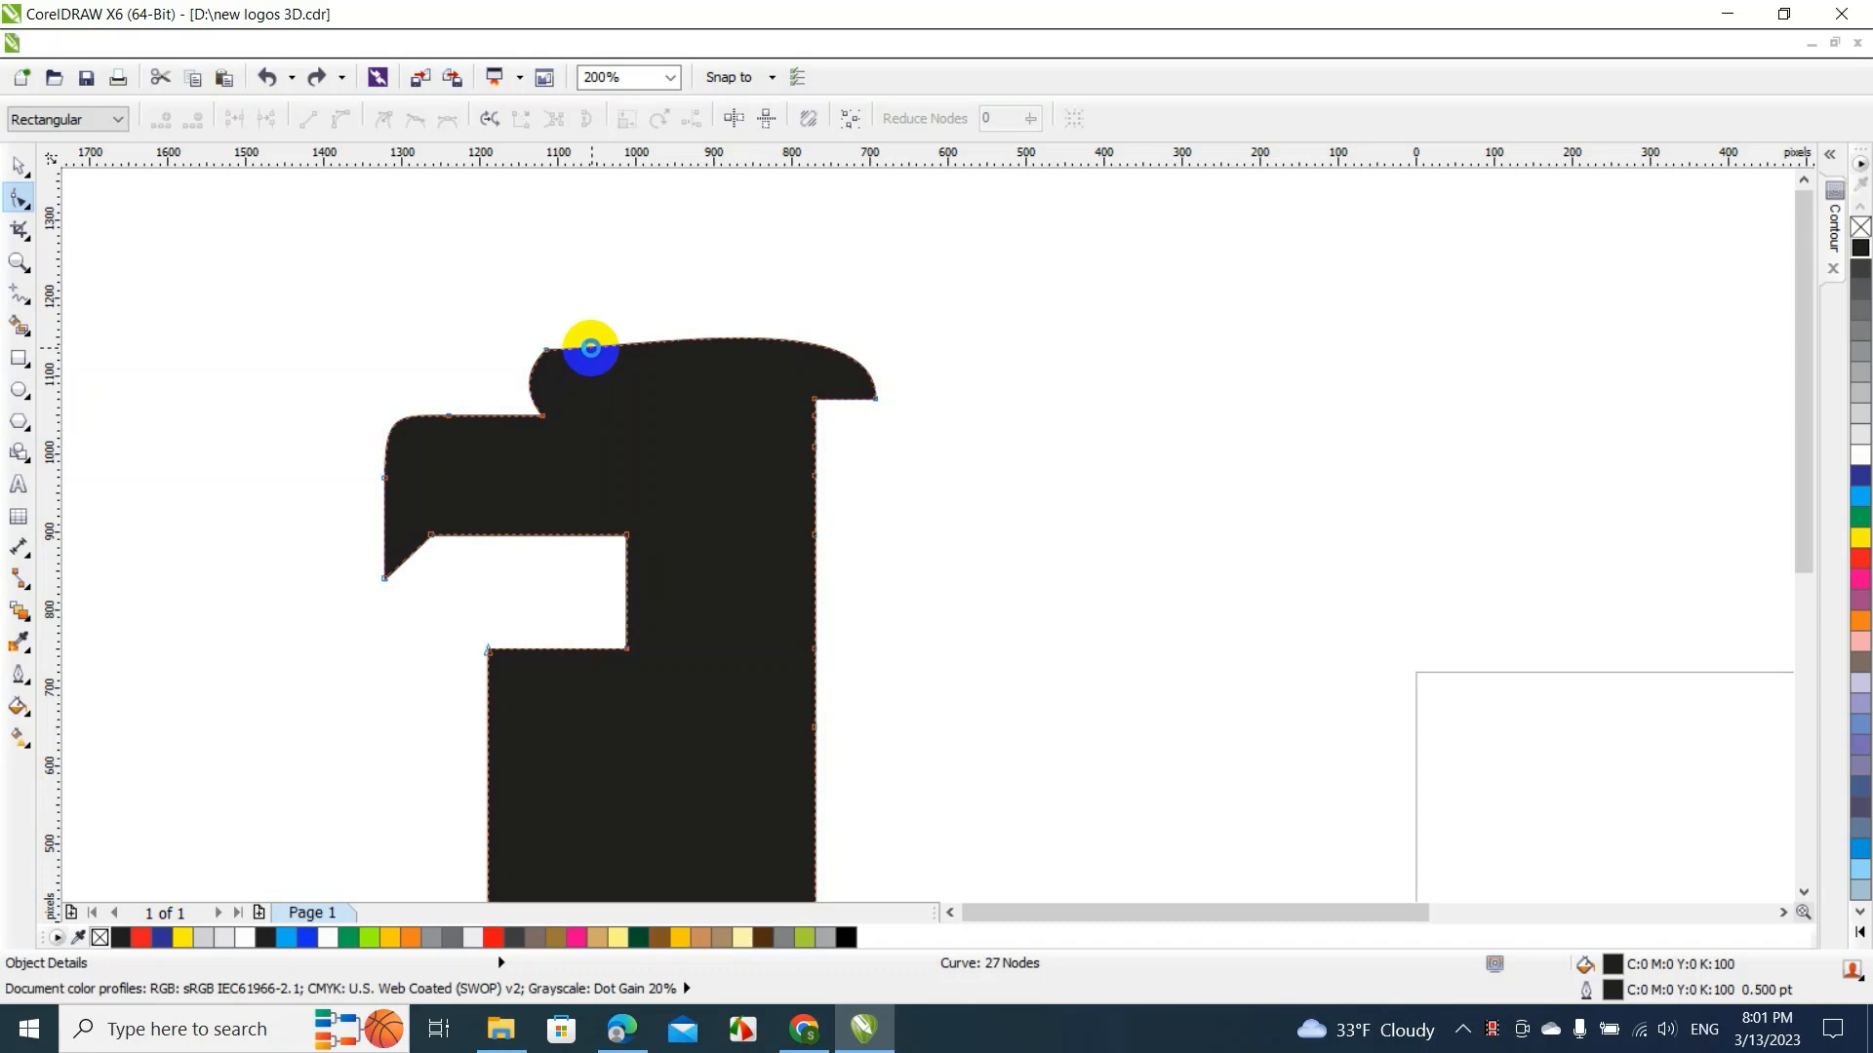
double_click(592, 356)
click(547, 351)
key(Delete)
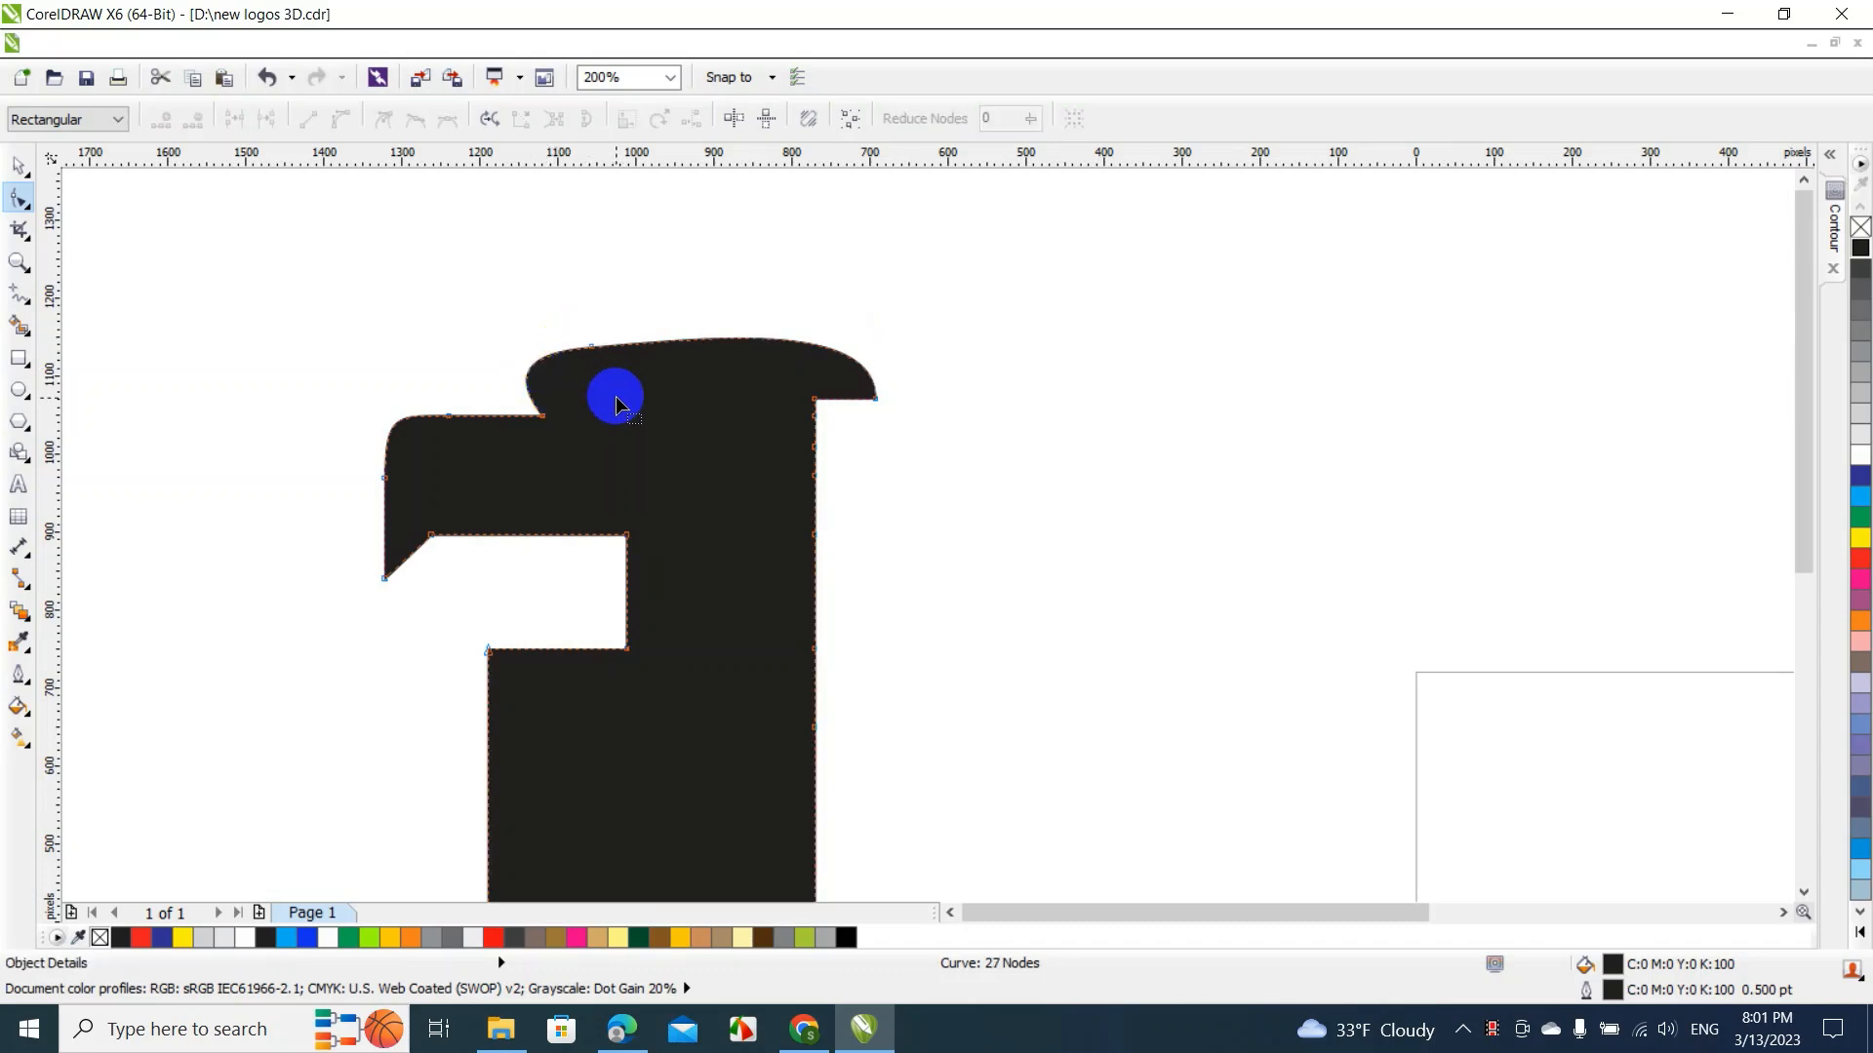
drag(538, 371, 545, 368)
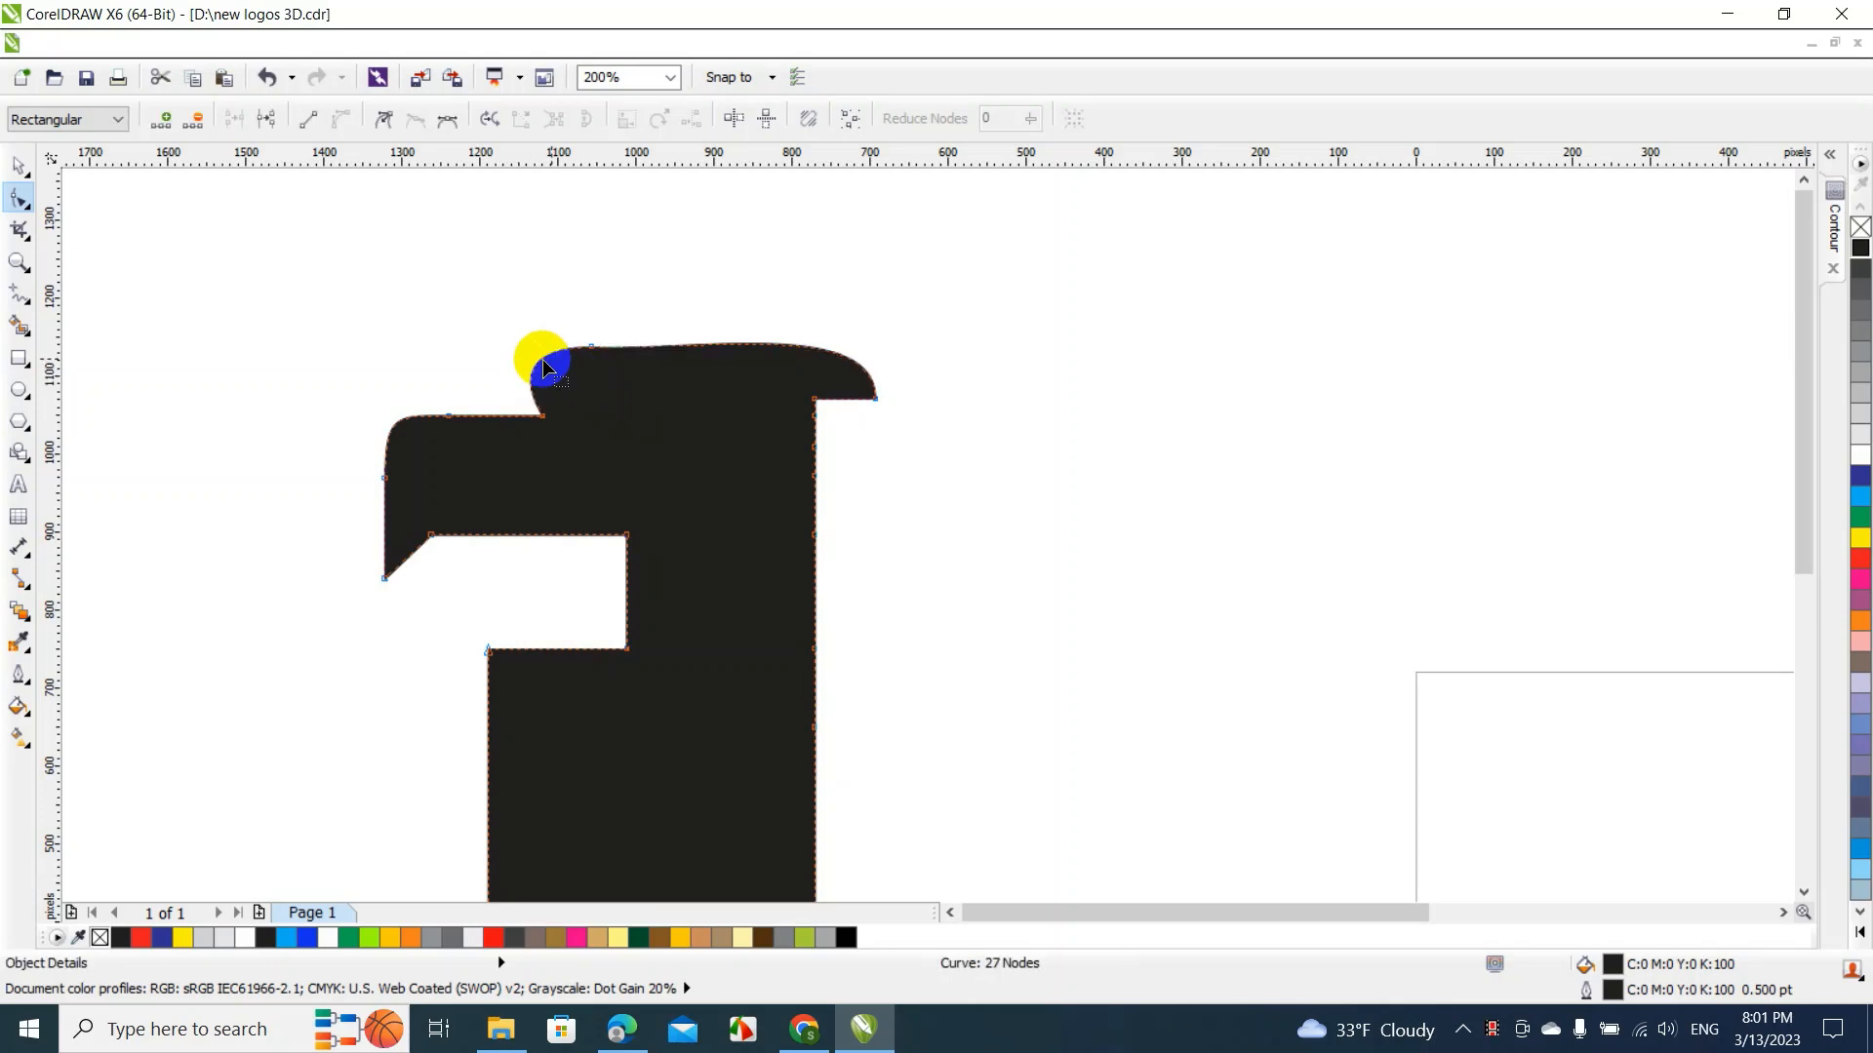
click(592, 348)
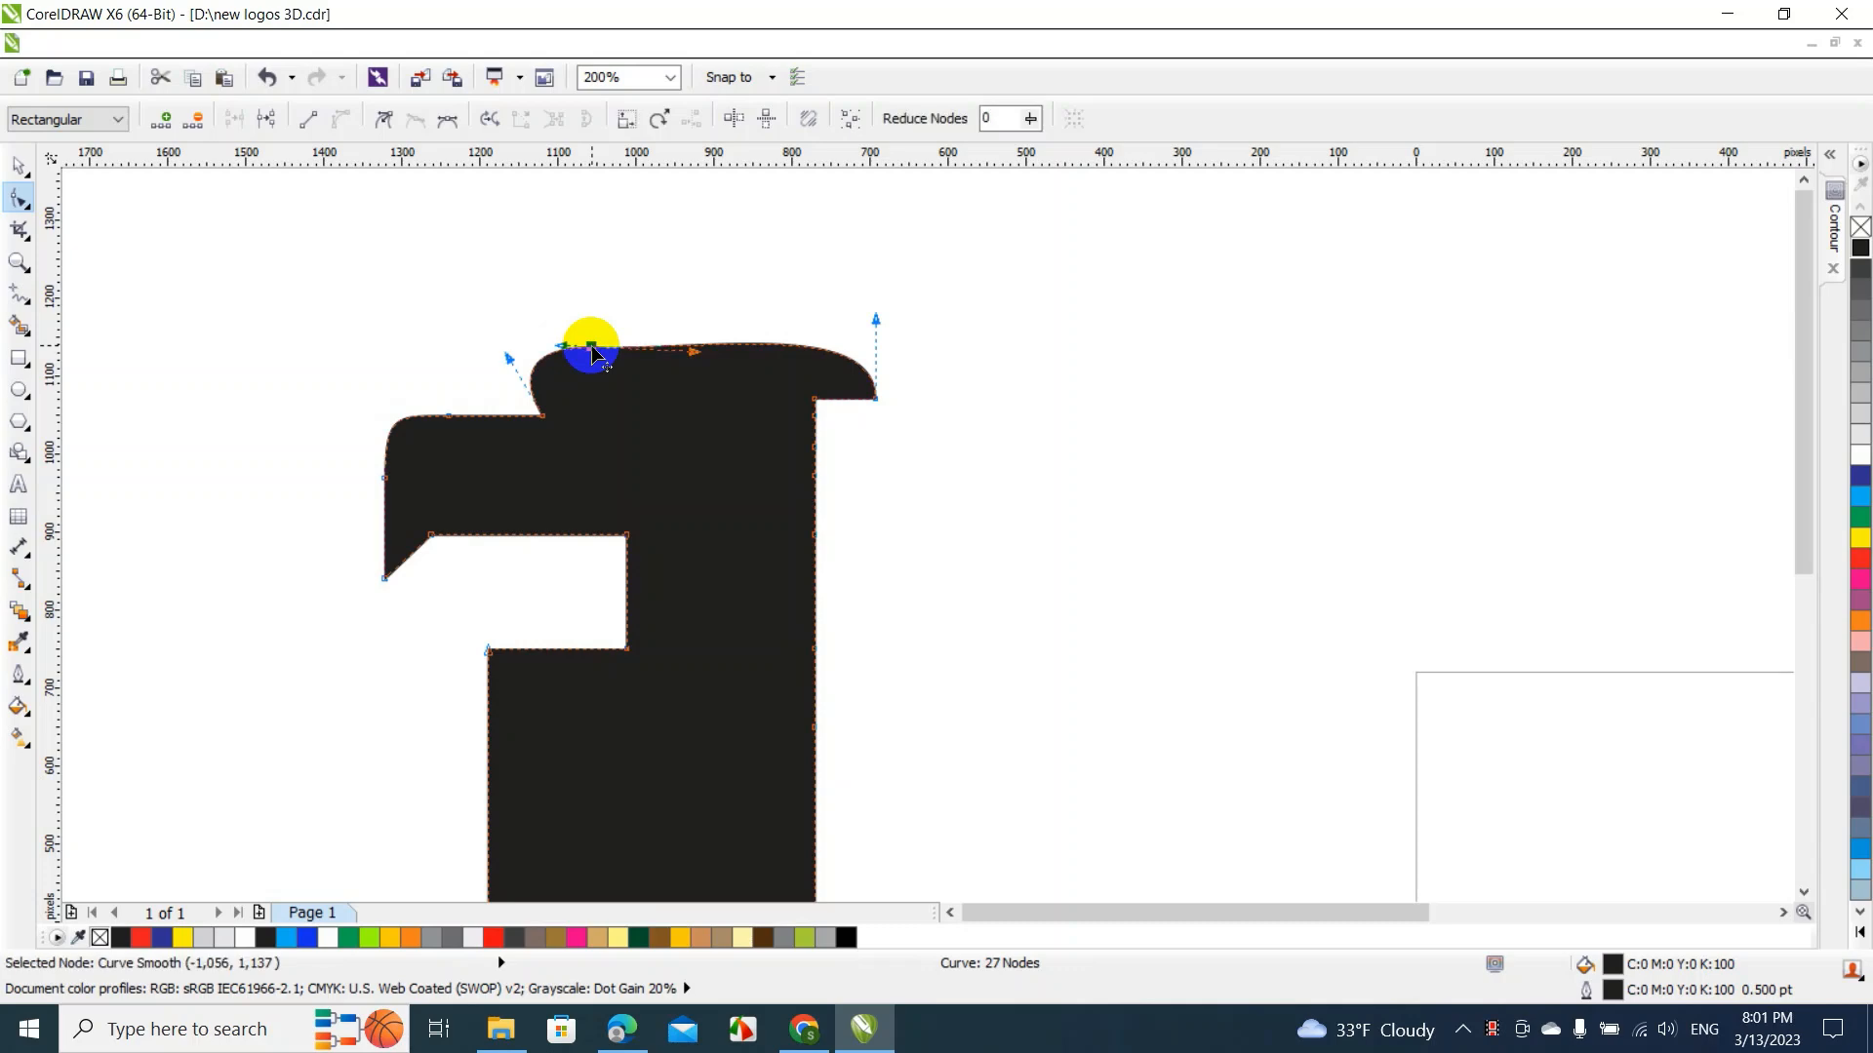
key(Delete)
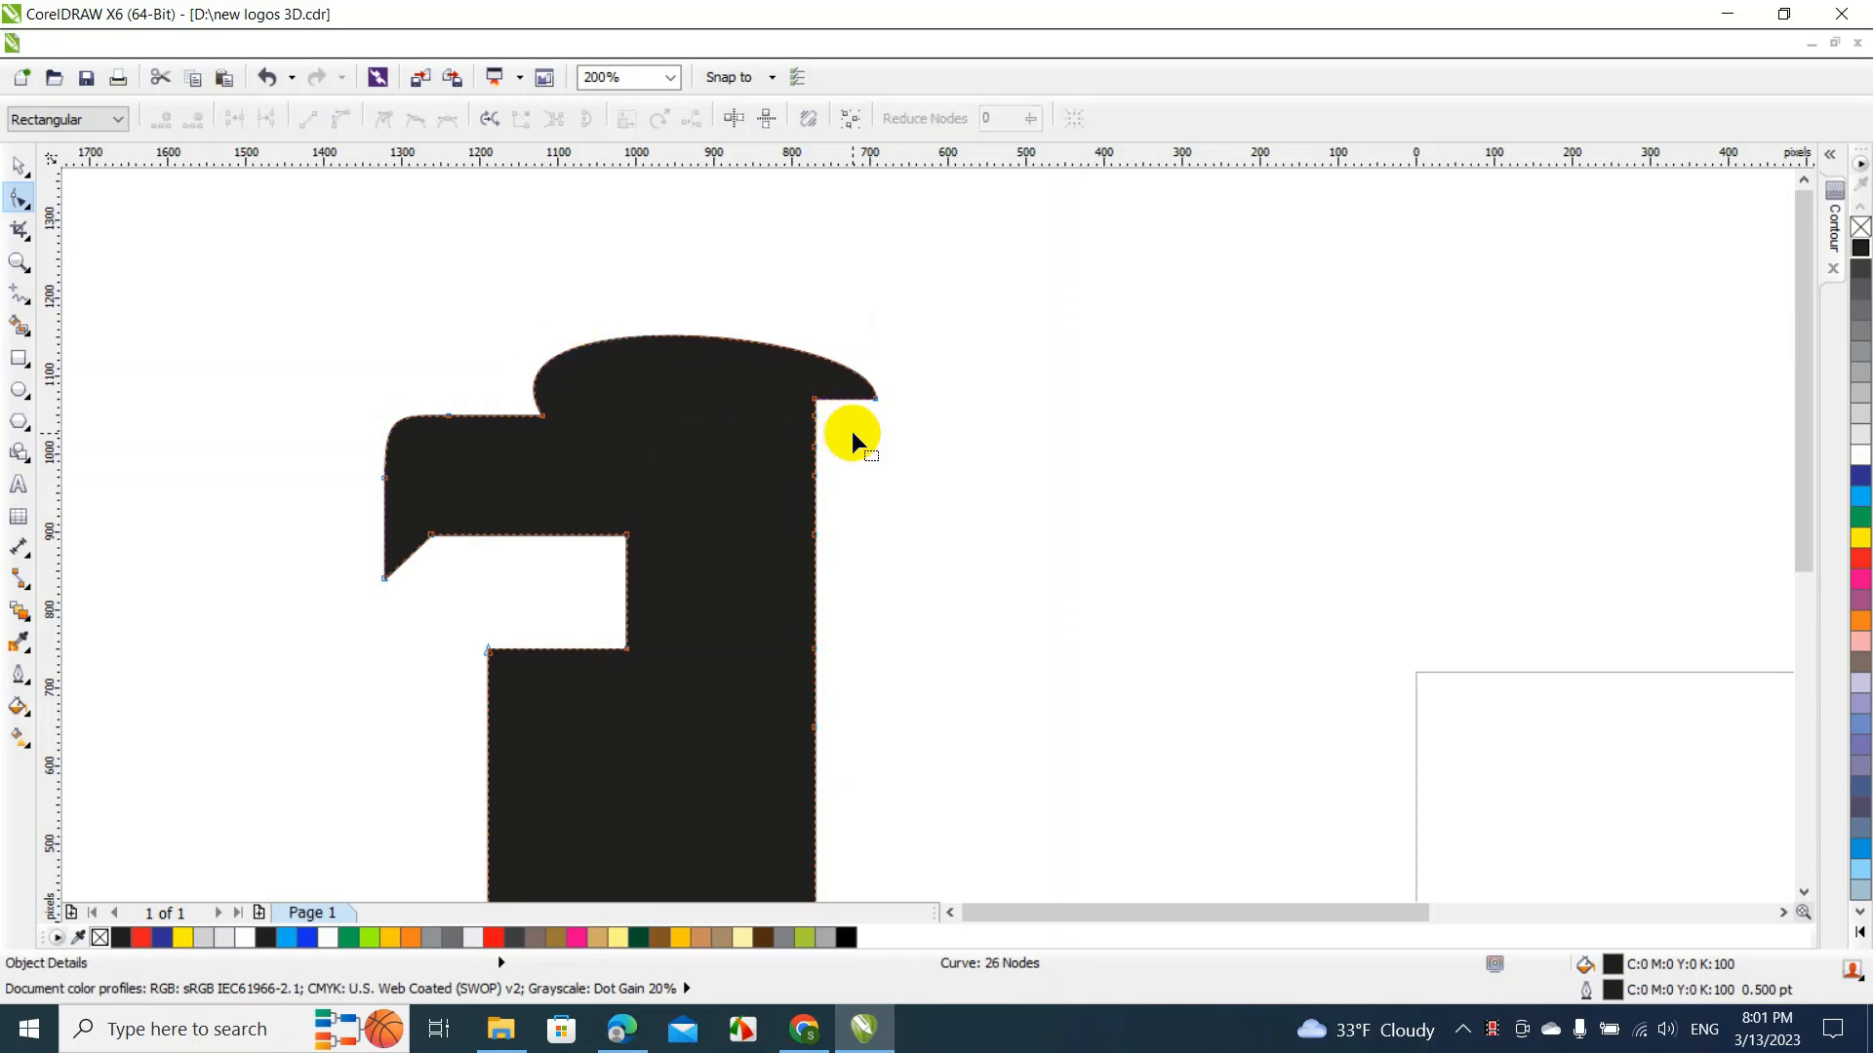
Delete the redundant nodes along the upper part of the neck's back edge, below the crest
drag(837, 410, 781, 564)
key(Delete)
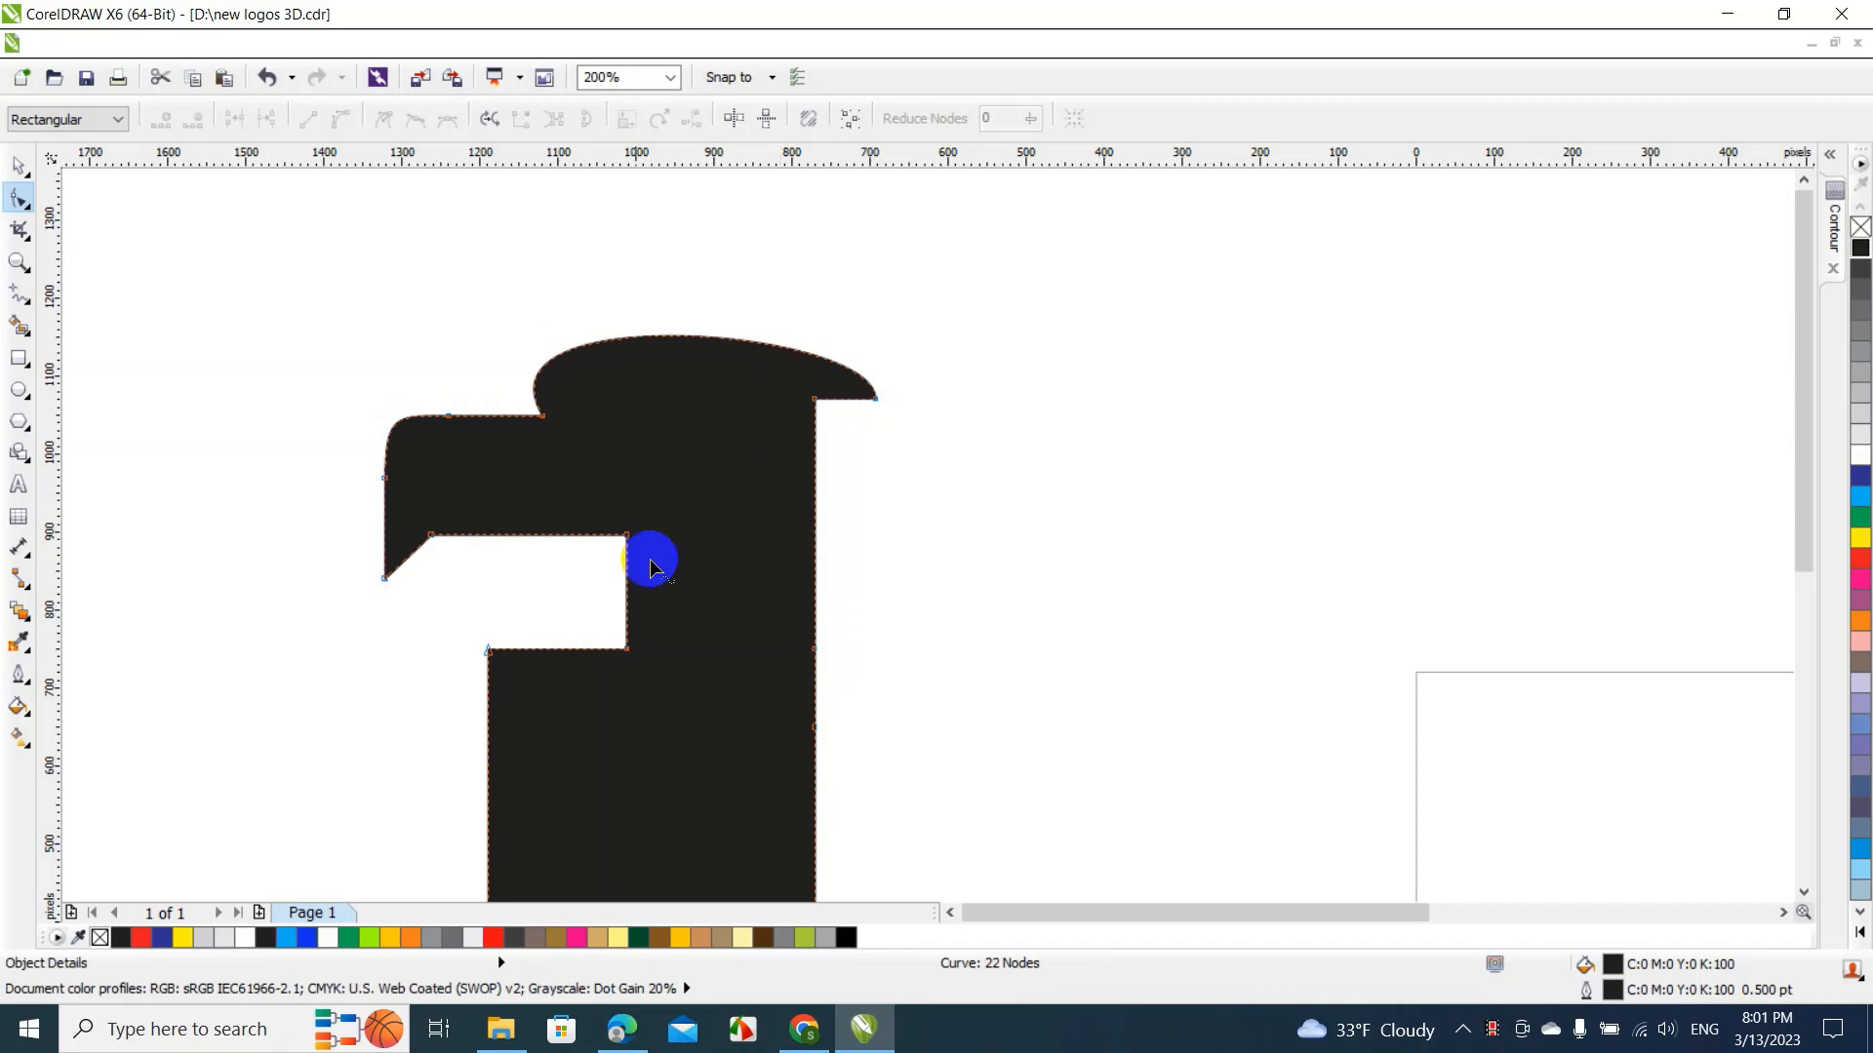
Convert the beak's lower edge to a curve, arch it upward, and delete the corner node near the beak's tip
right_click(538, 535)
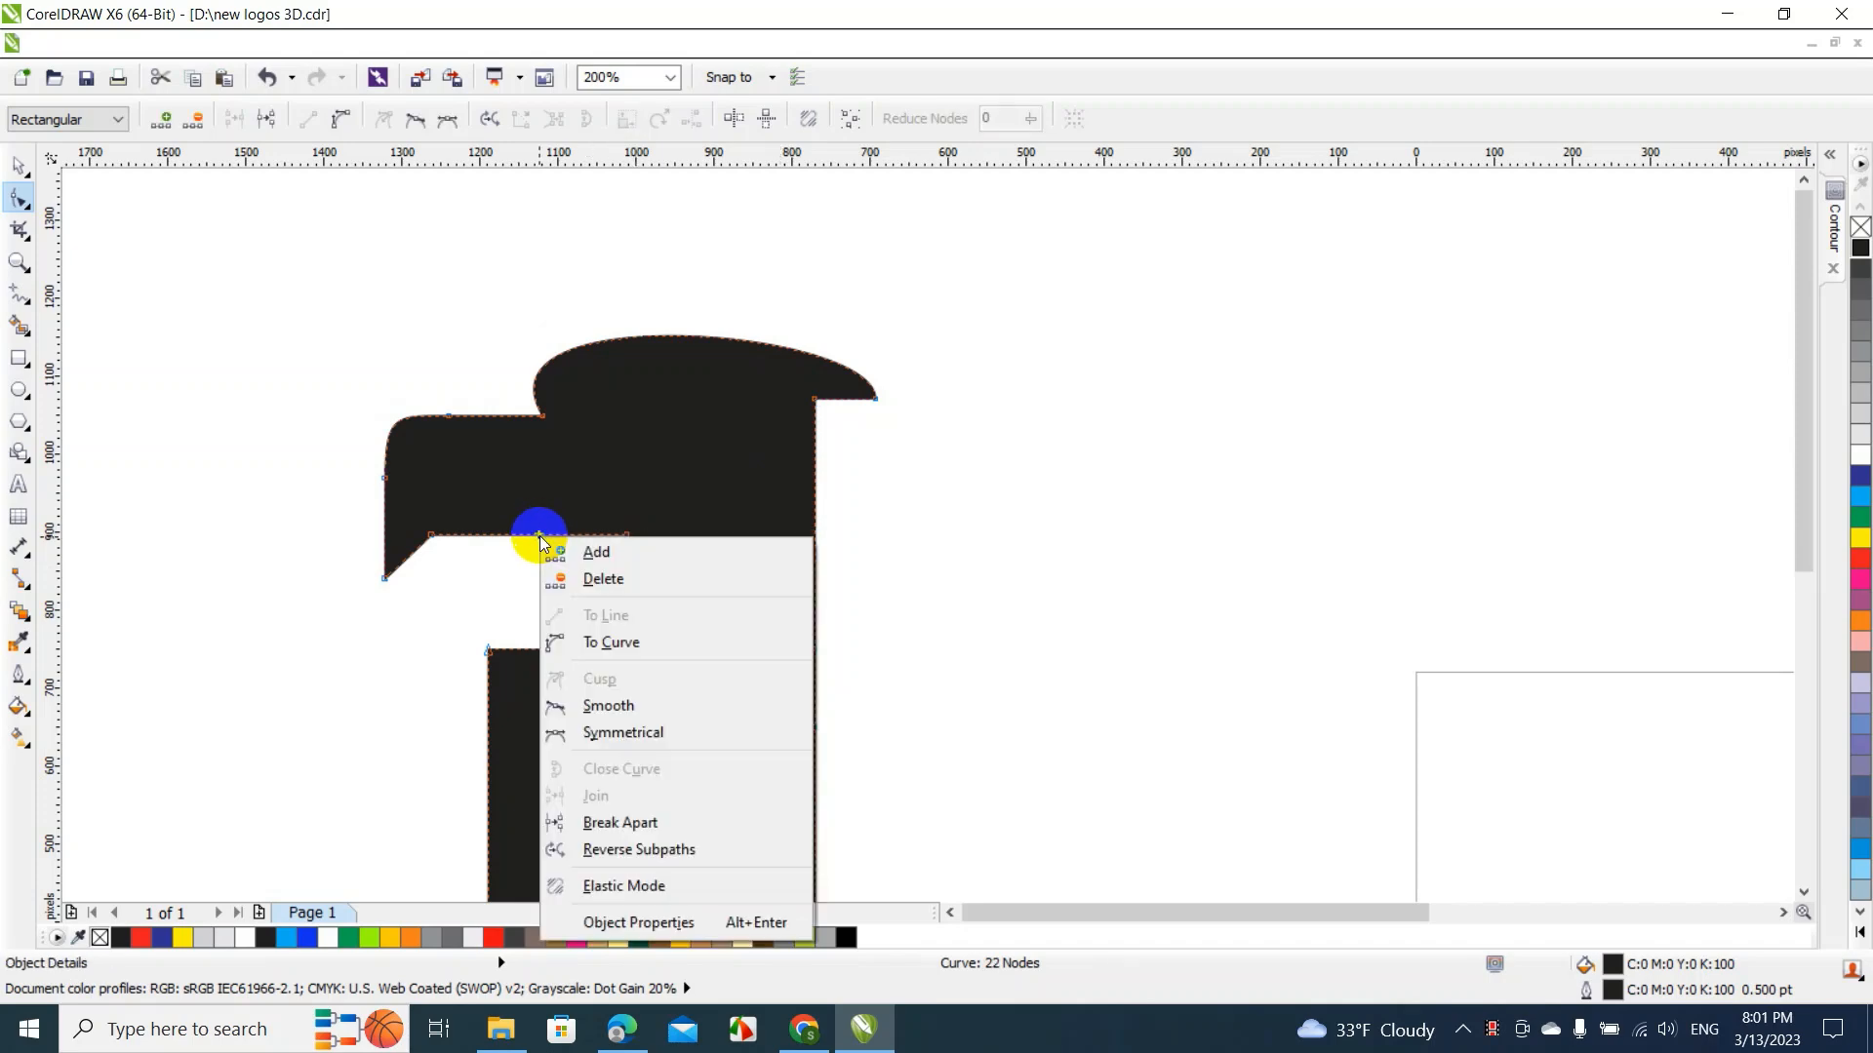
click(586, 643)
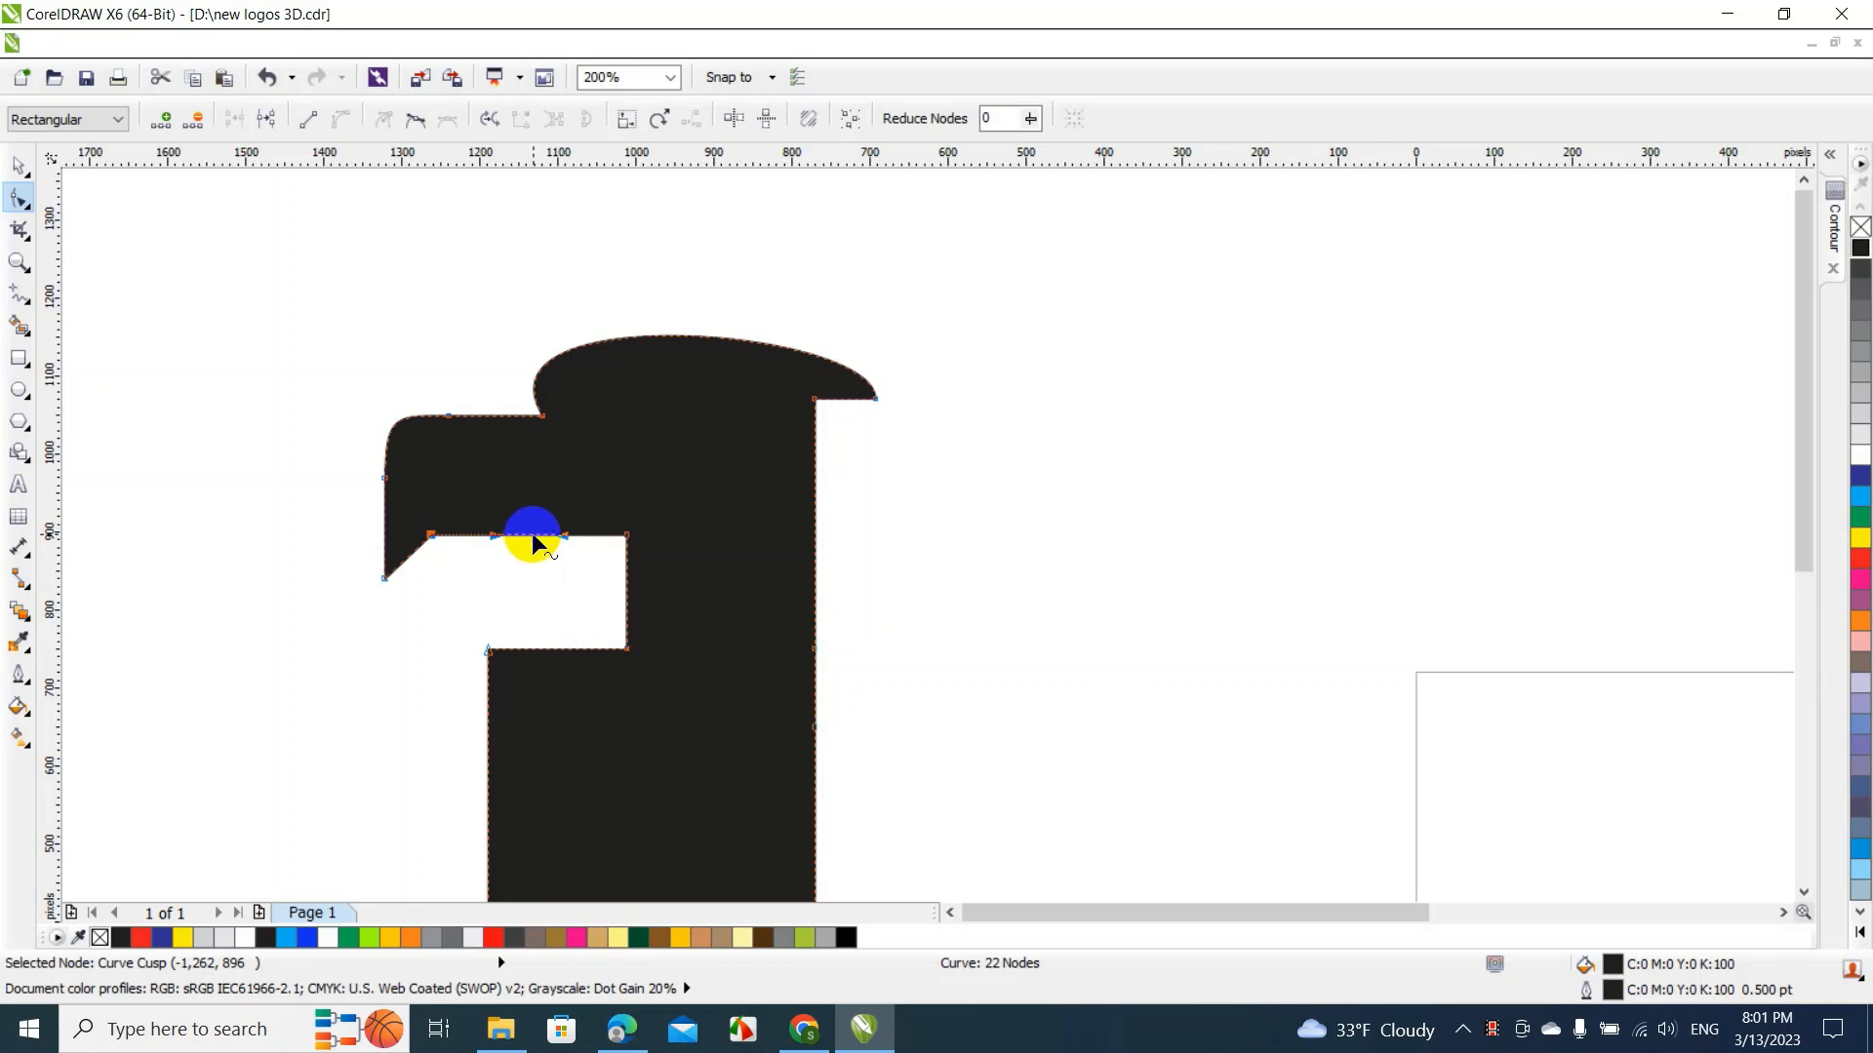
drag(530, 534, 470, 536)
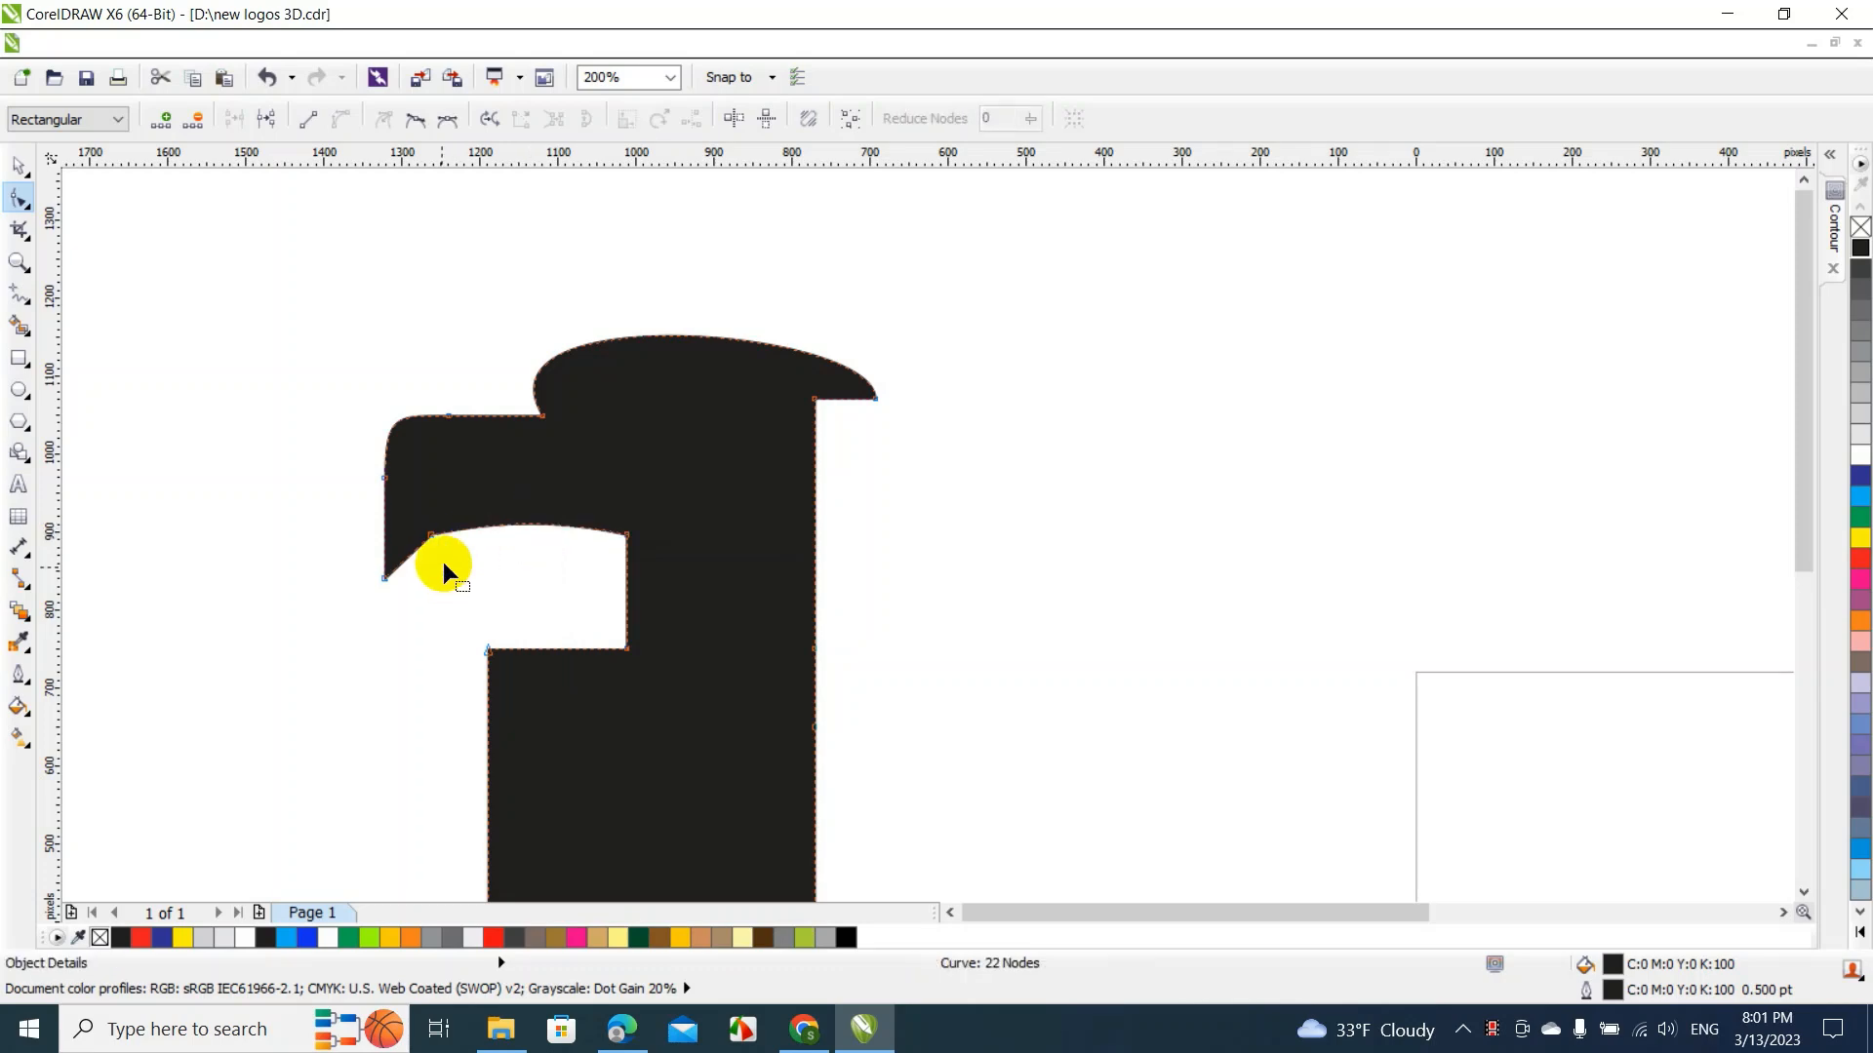
click(431, 534)
key(Delete)
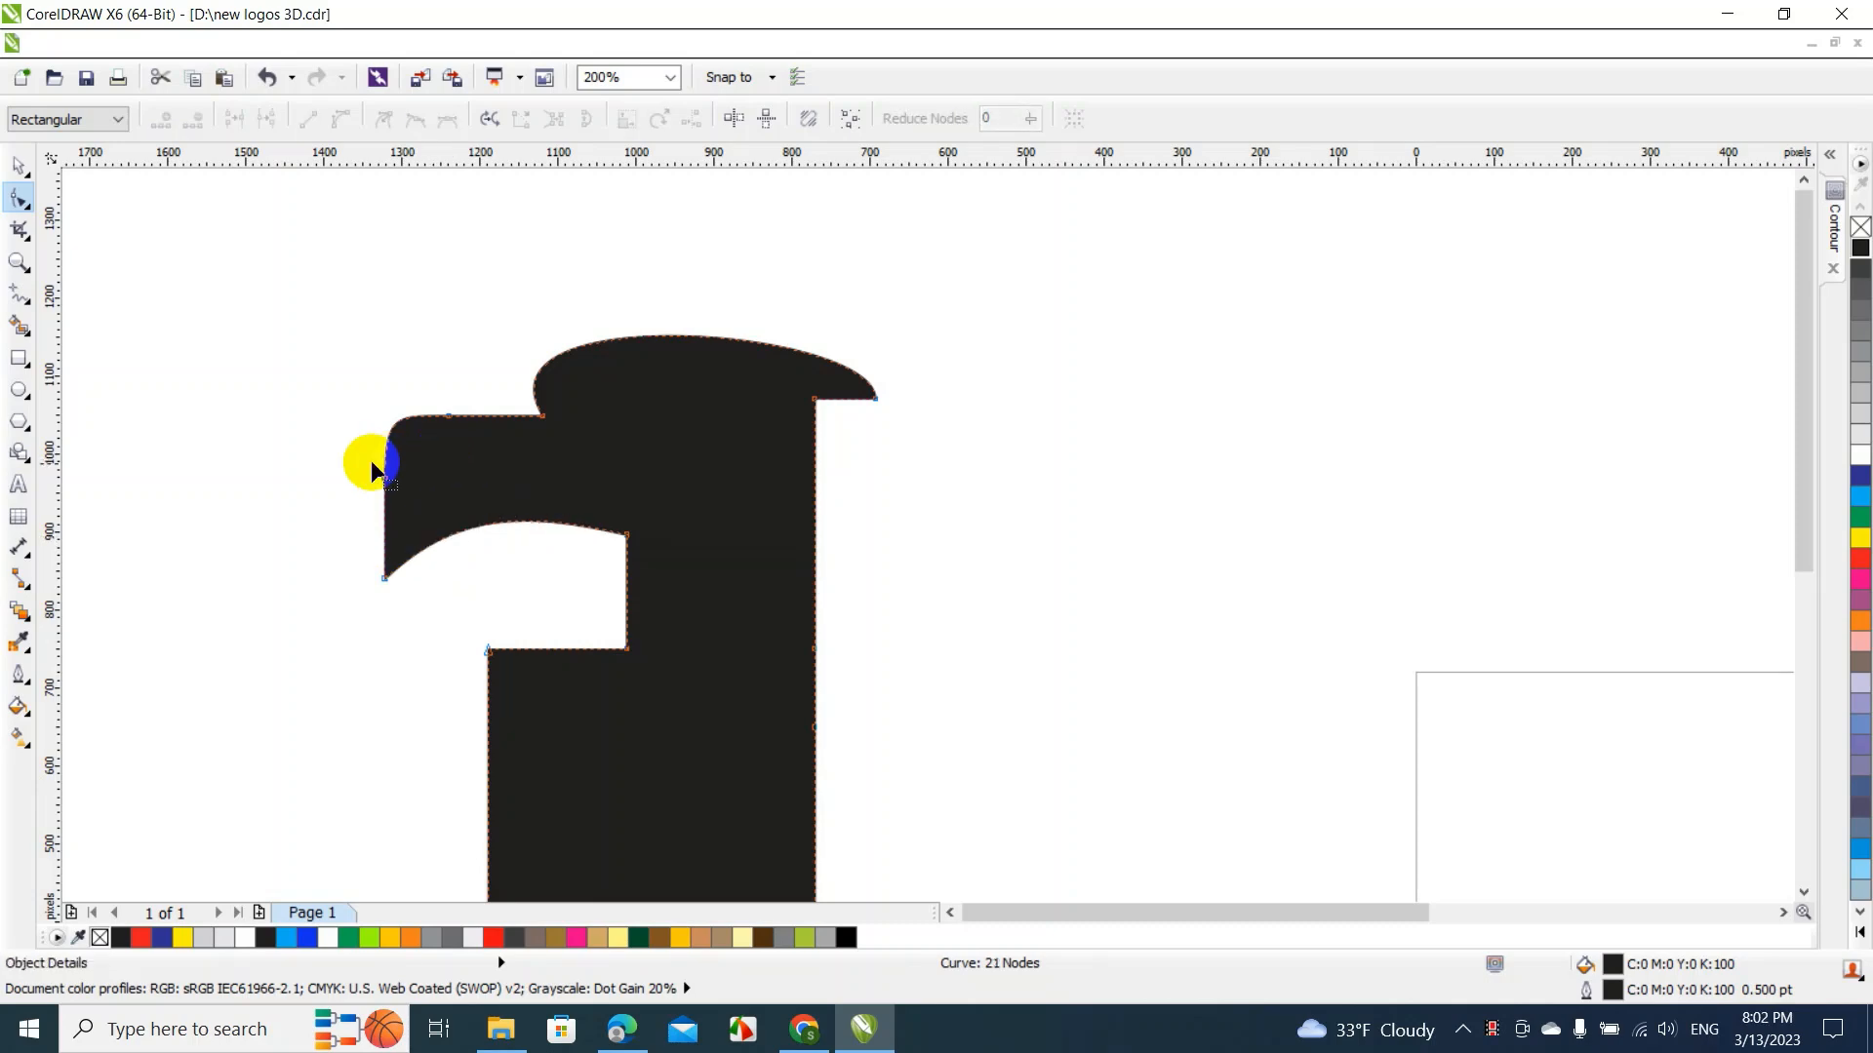
Smooth the beak's front and top by deleting its two intermediate nodes, and pull the forehead curve slightly inward
drag(334, 458, 414, 512)
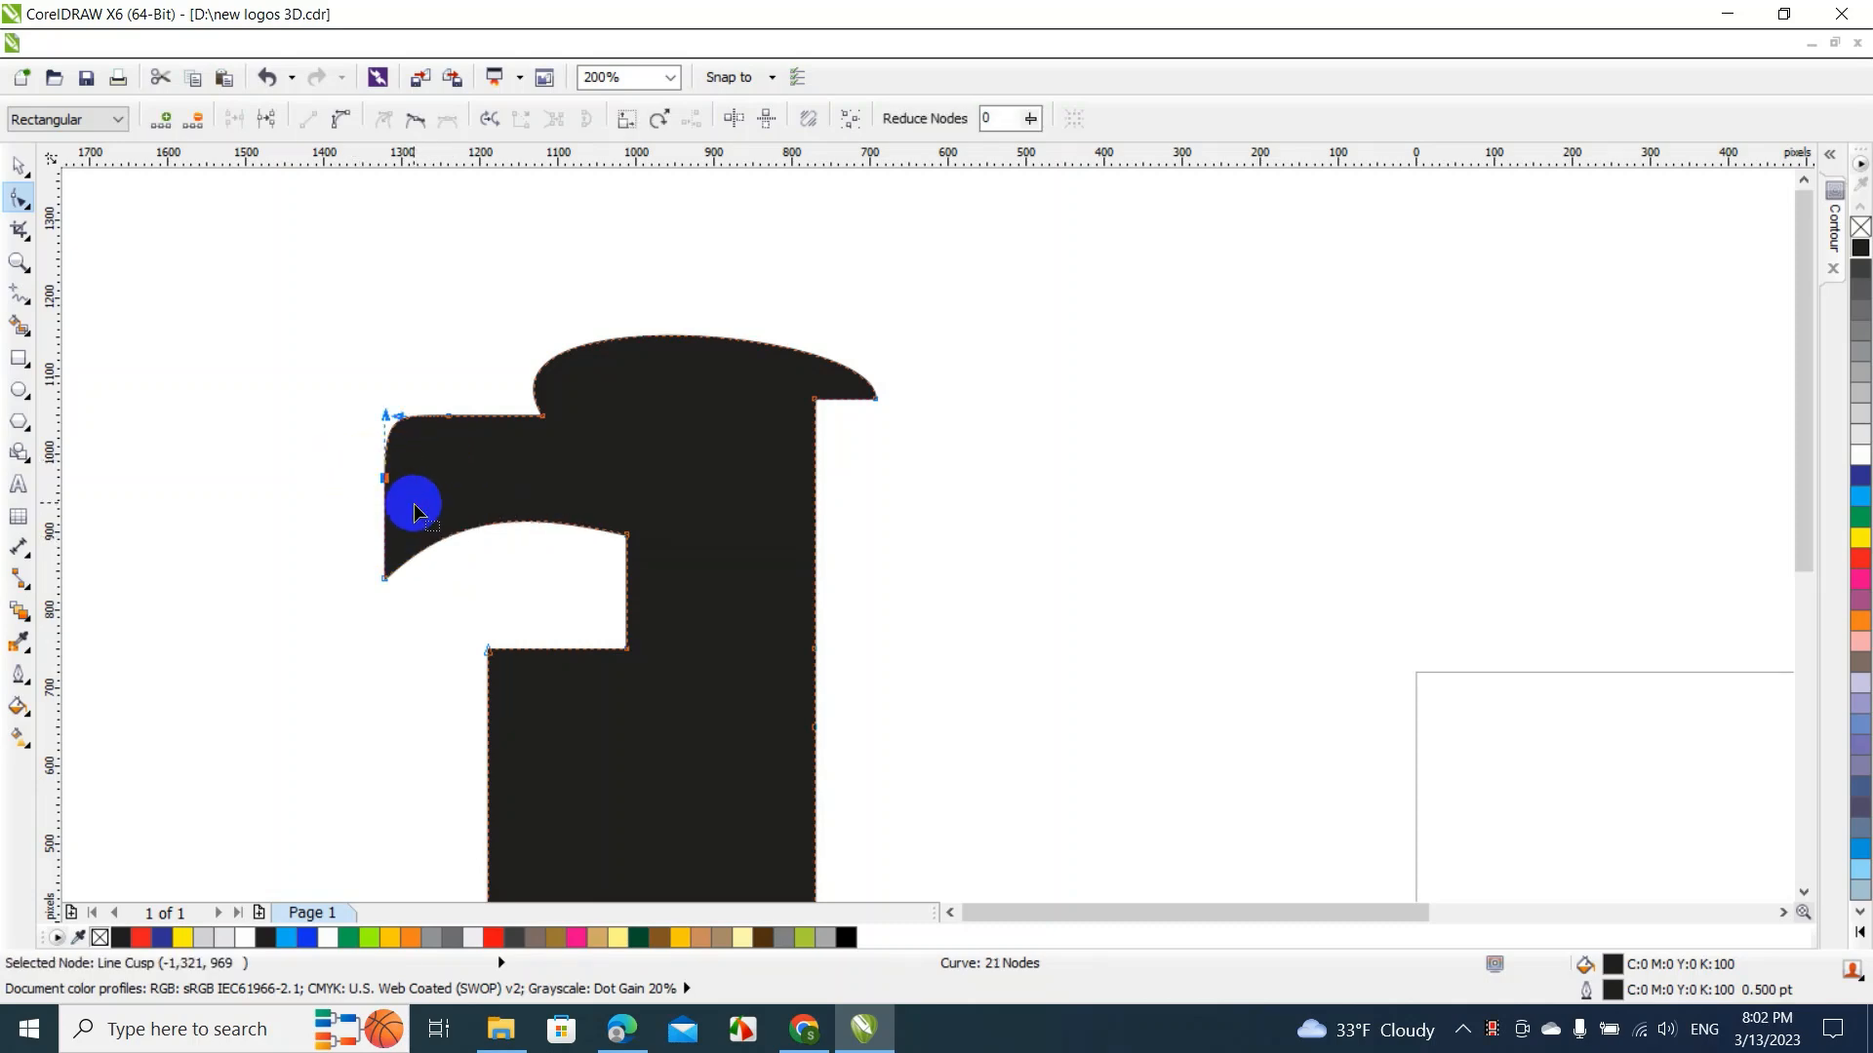
key(Delete)
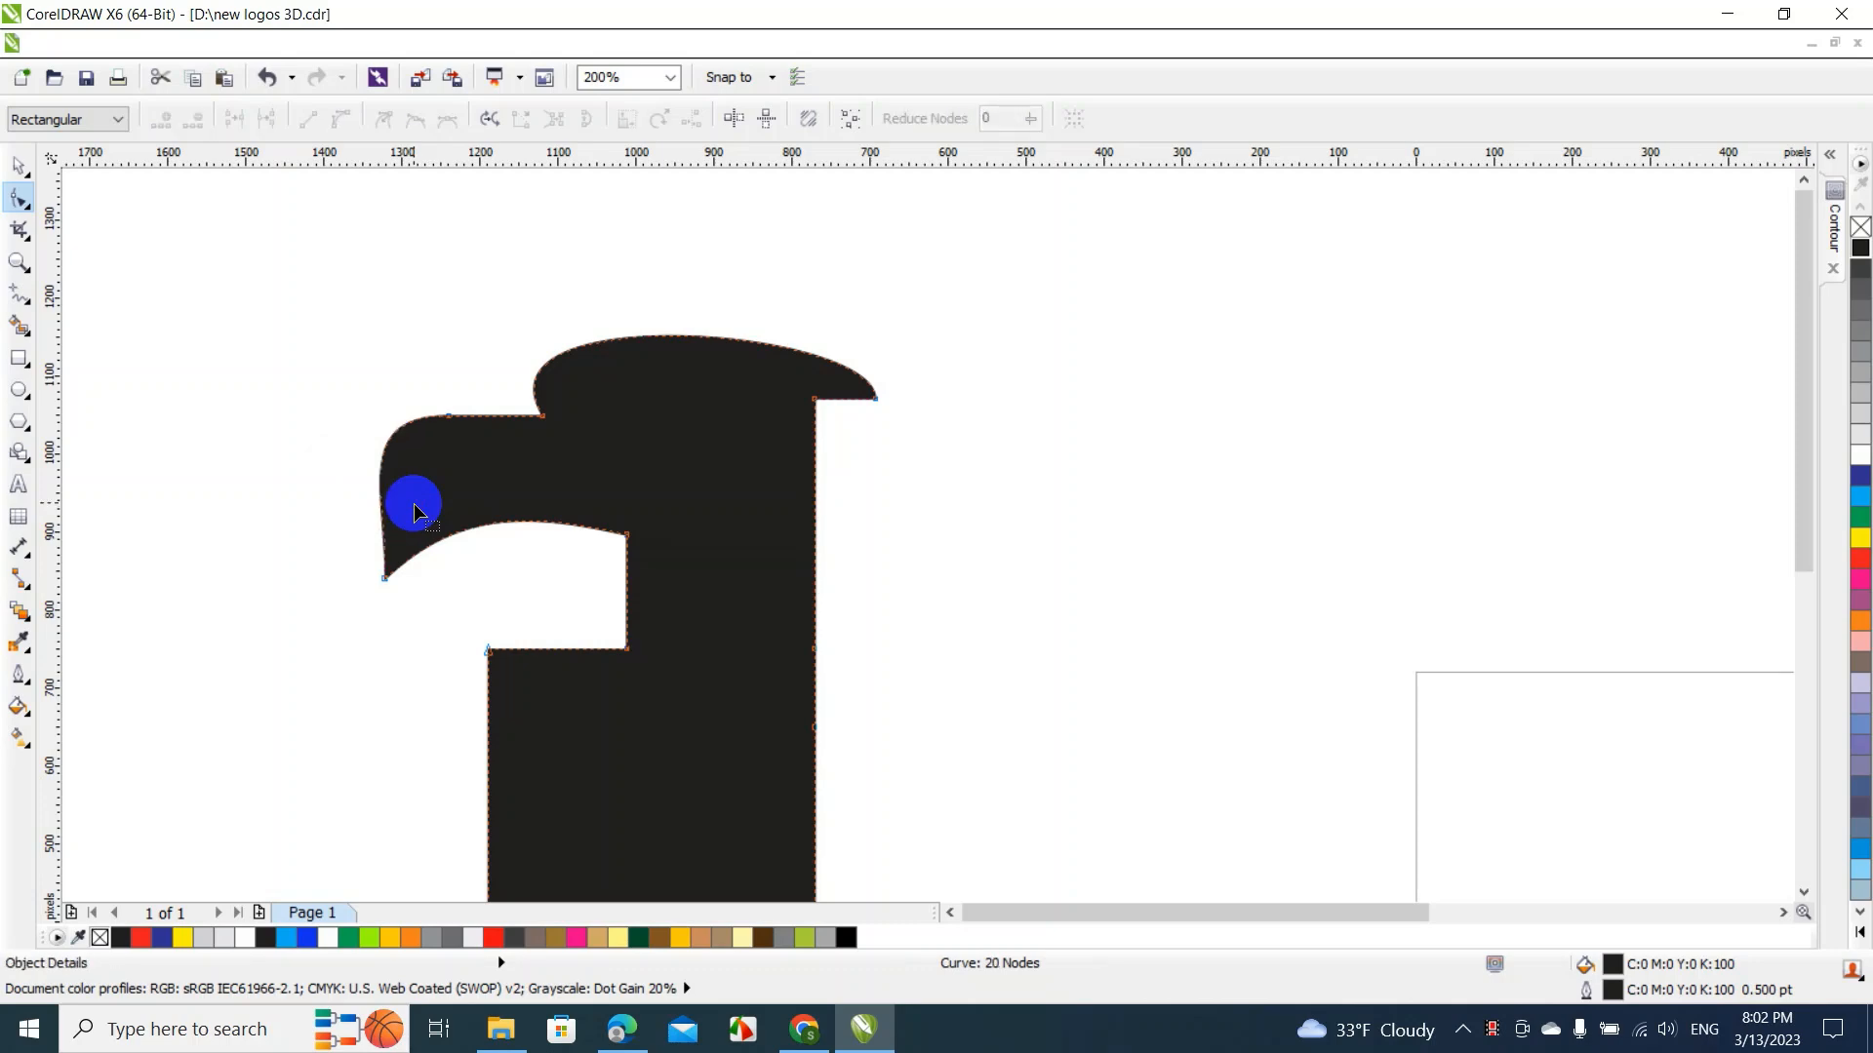
drag(410, 385, 464, 441)
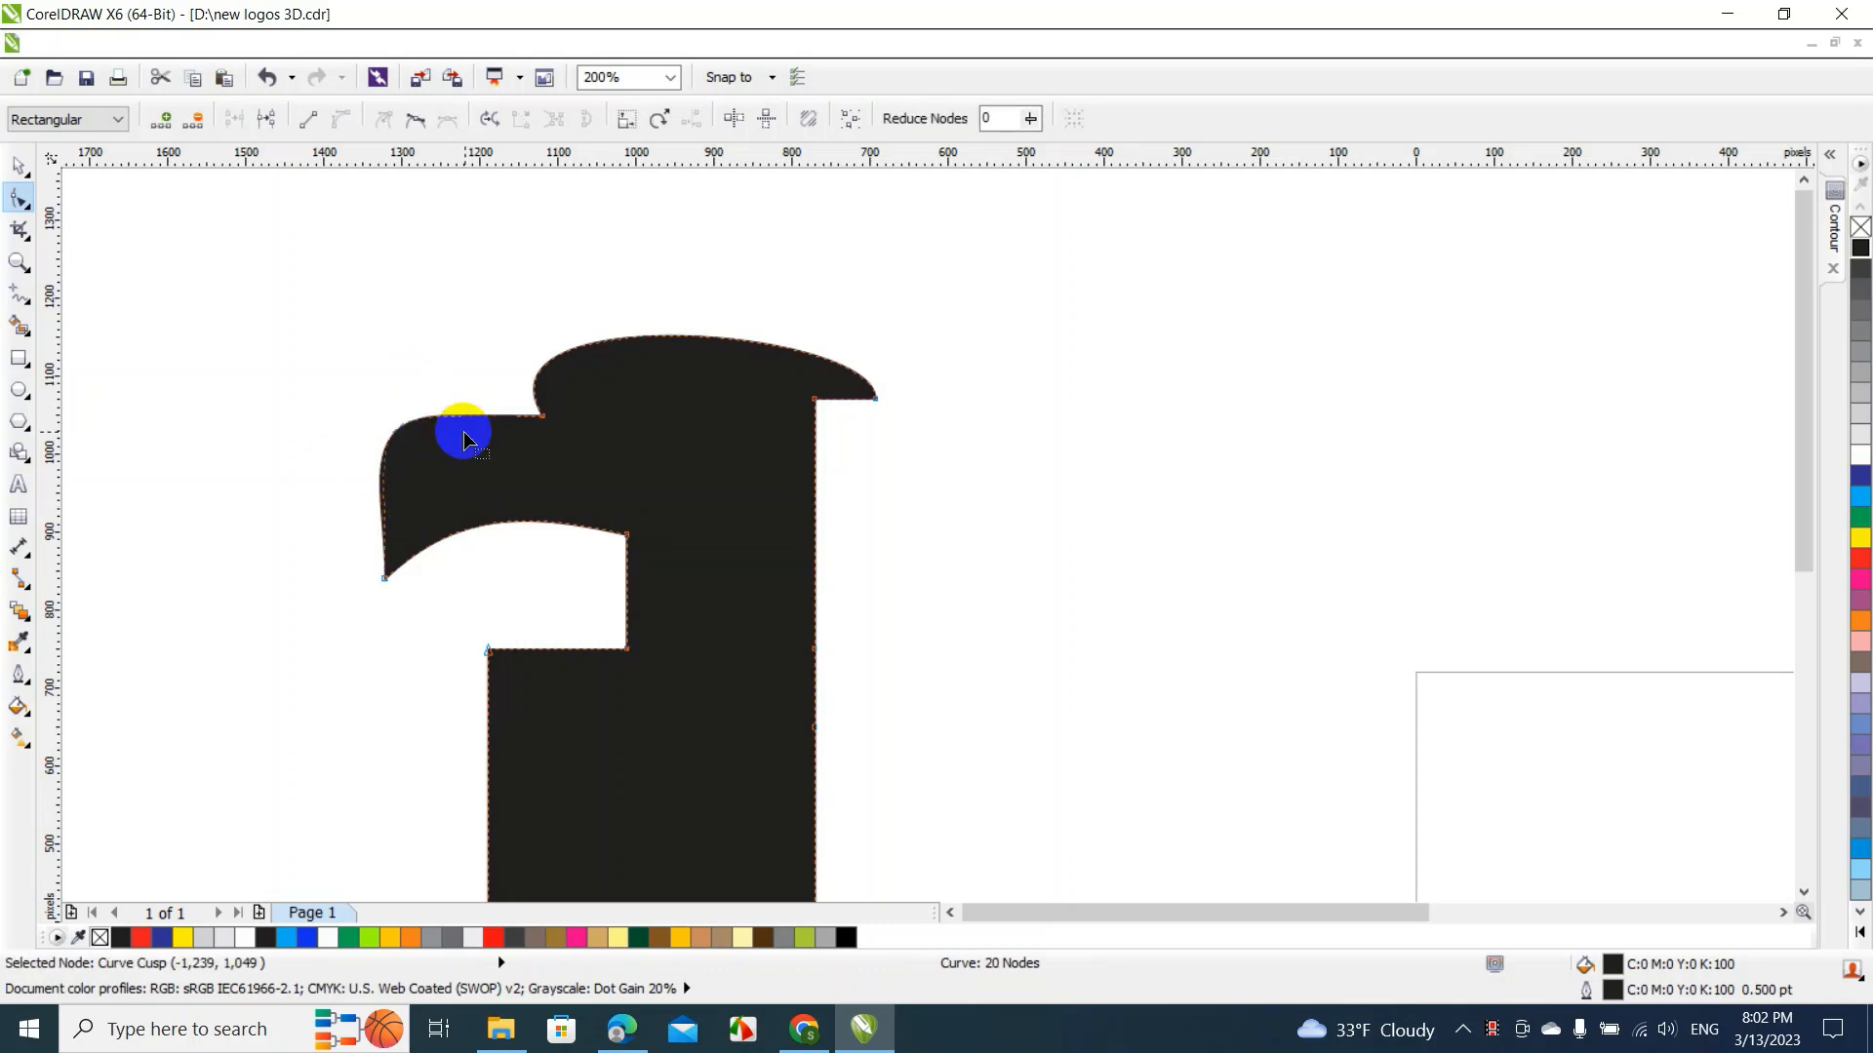
key(Delete)
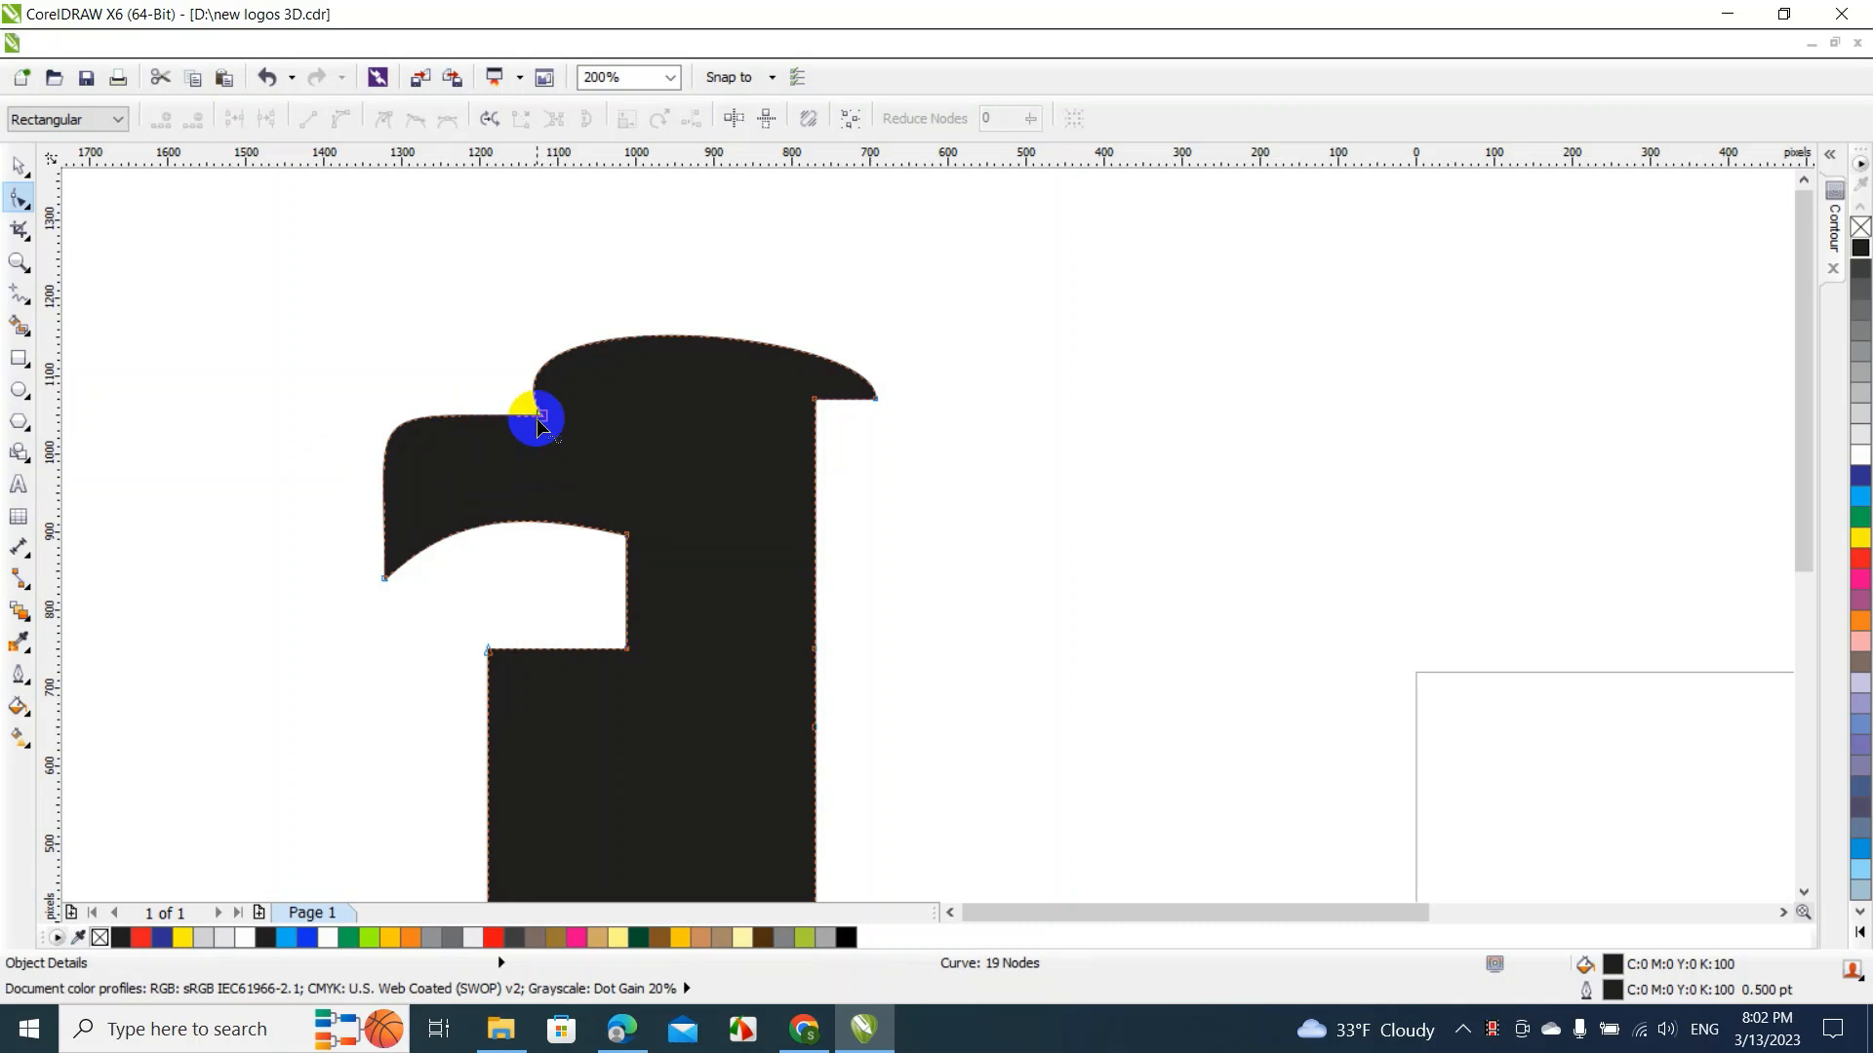
drag(535, 386, 547, 387)
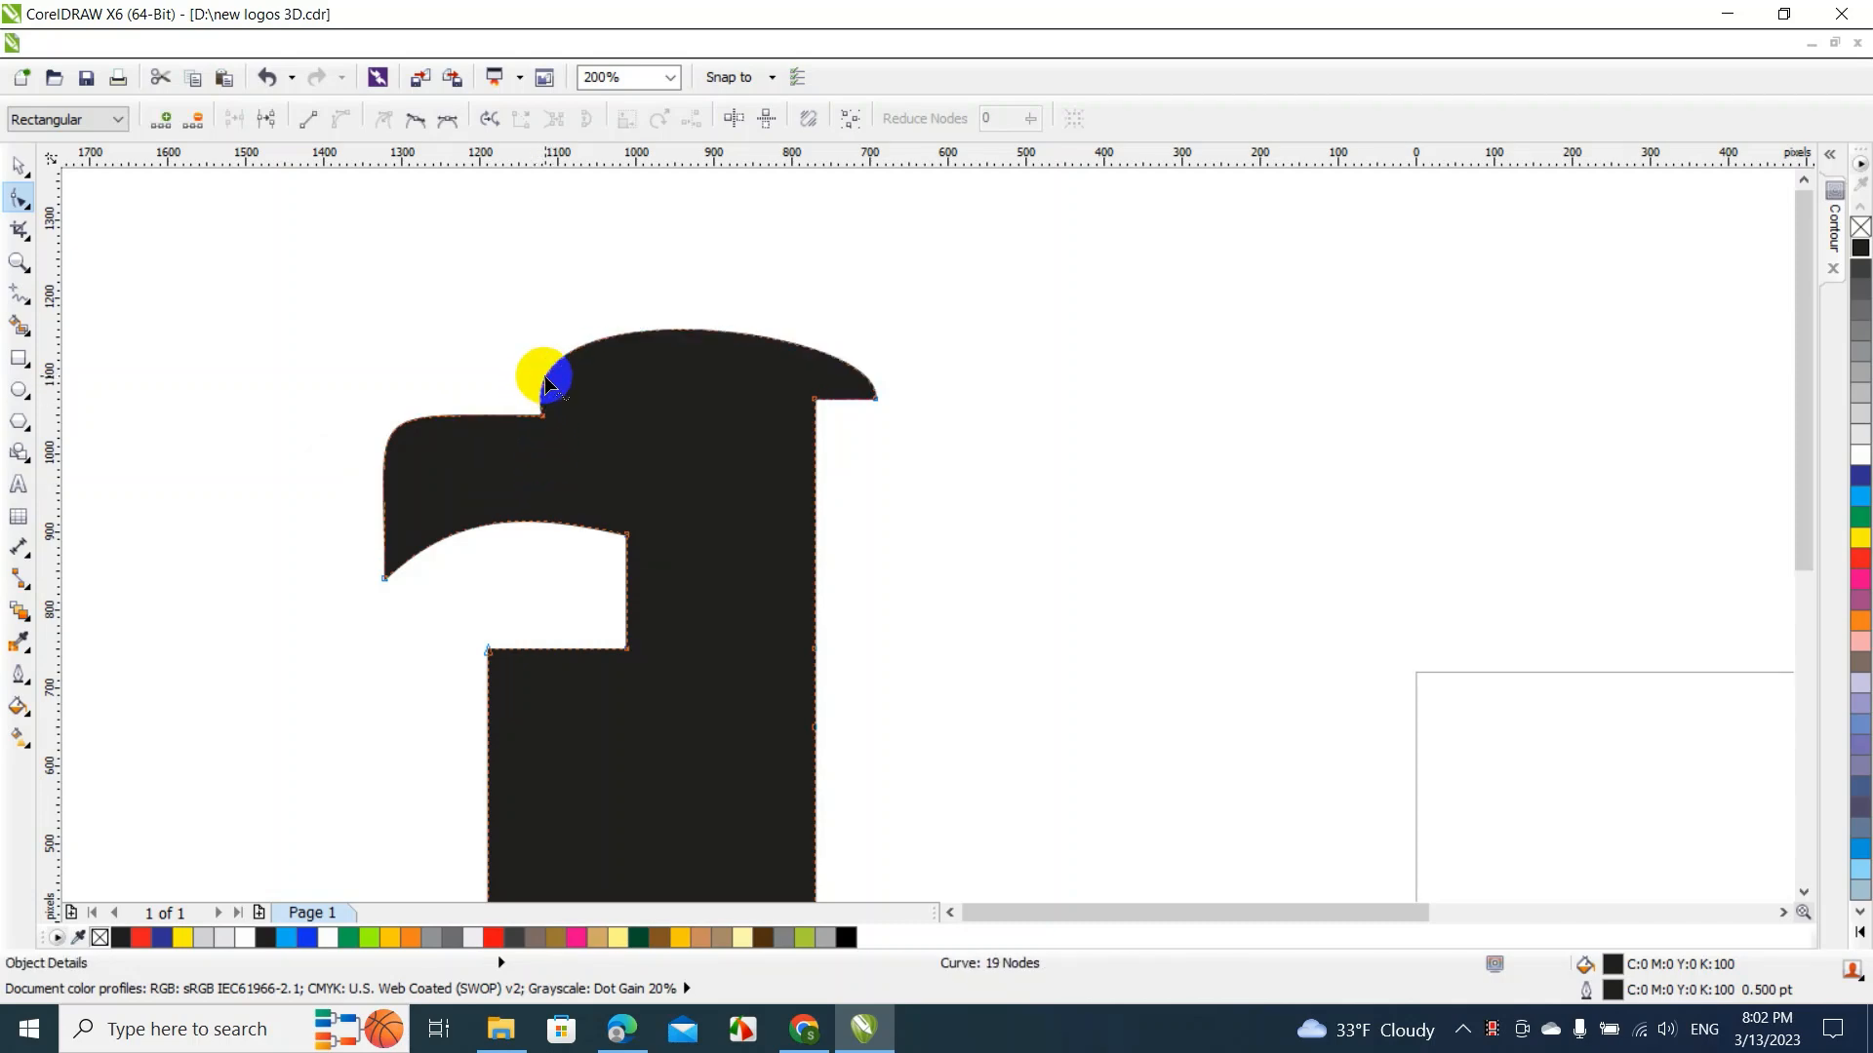
Convert the crest's short underside edge to a curve and bow it slightly upward
right_click(846, 397)
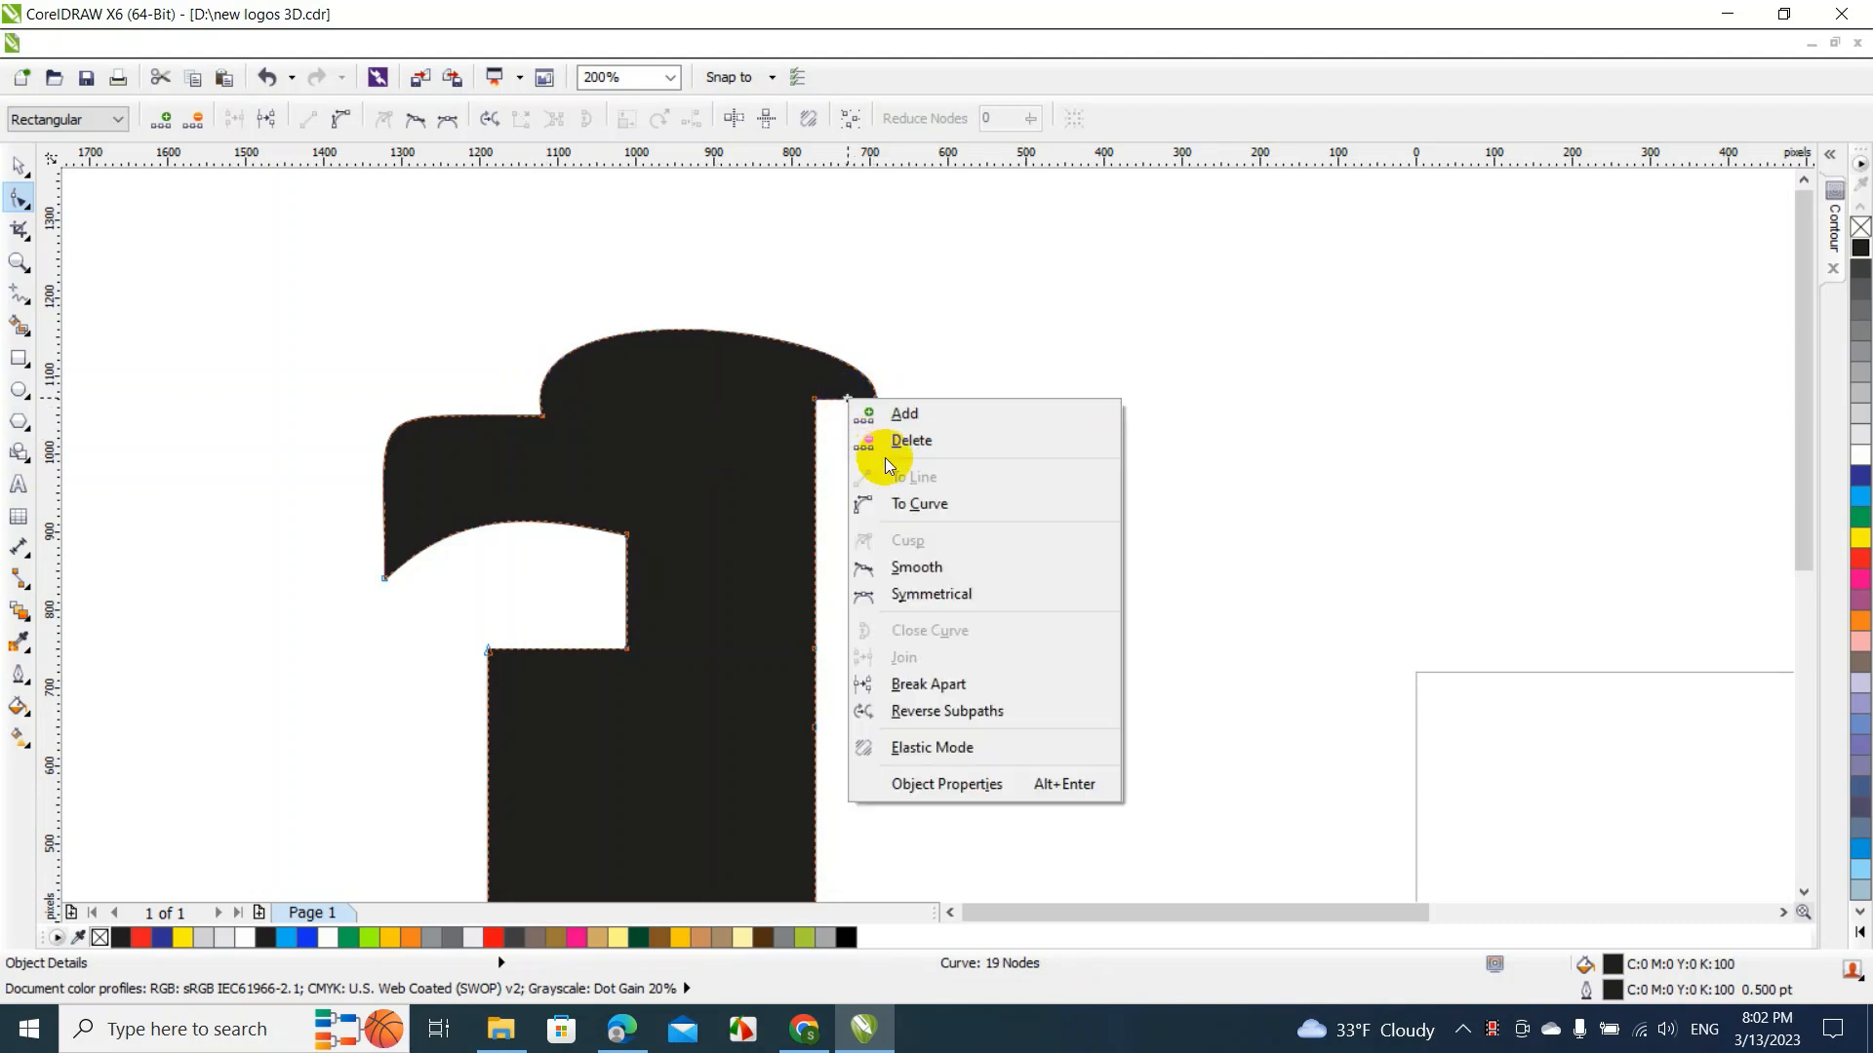
click(907, 503)
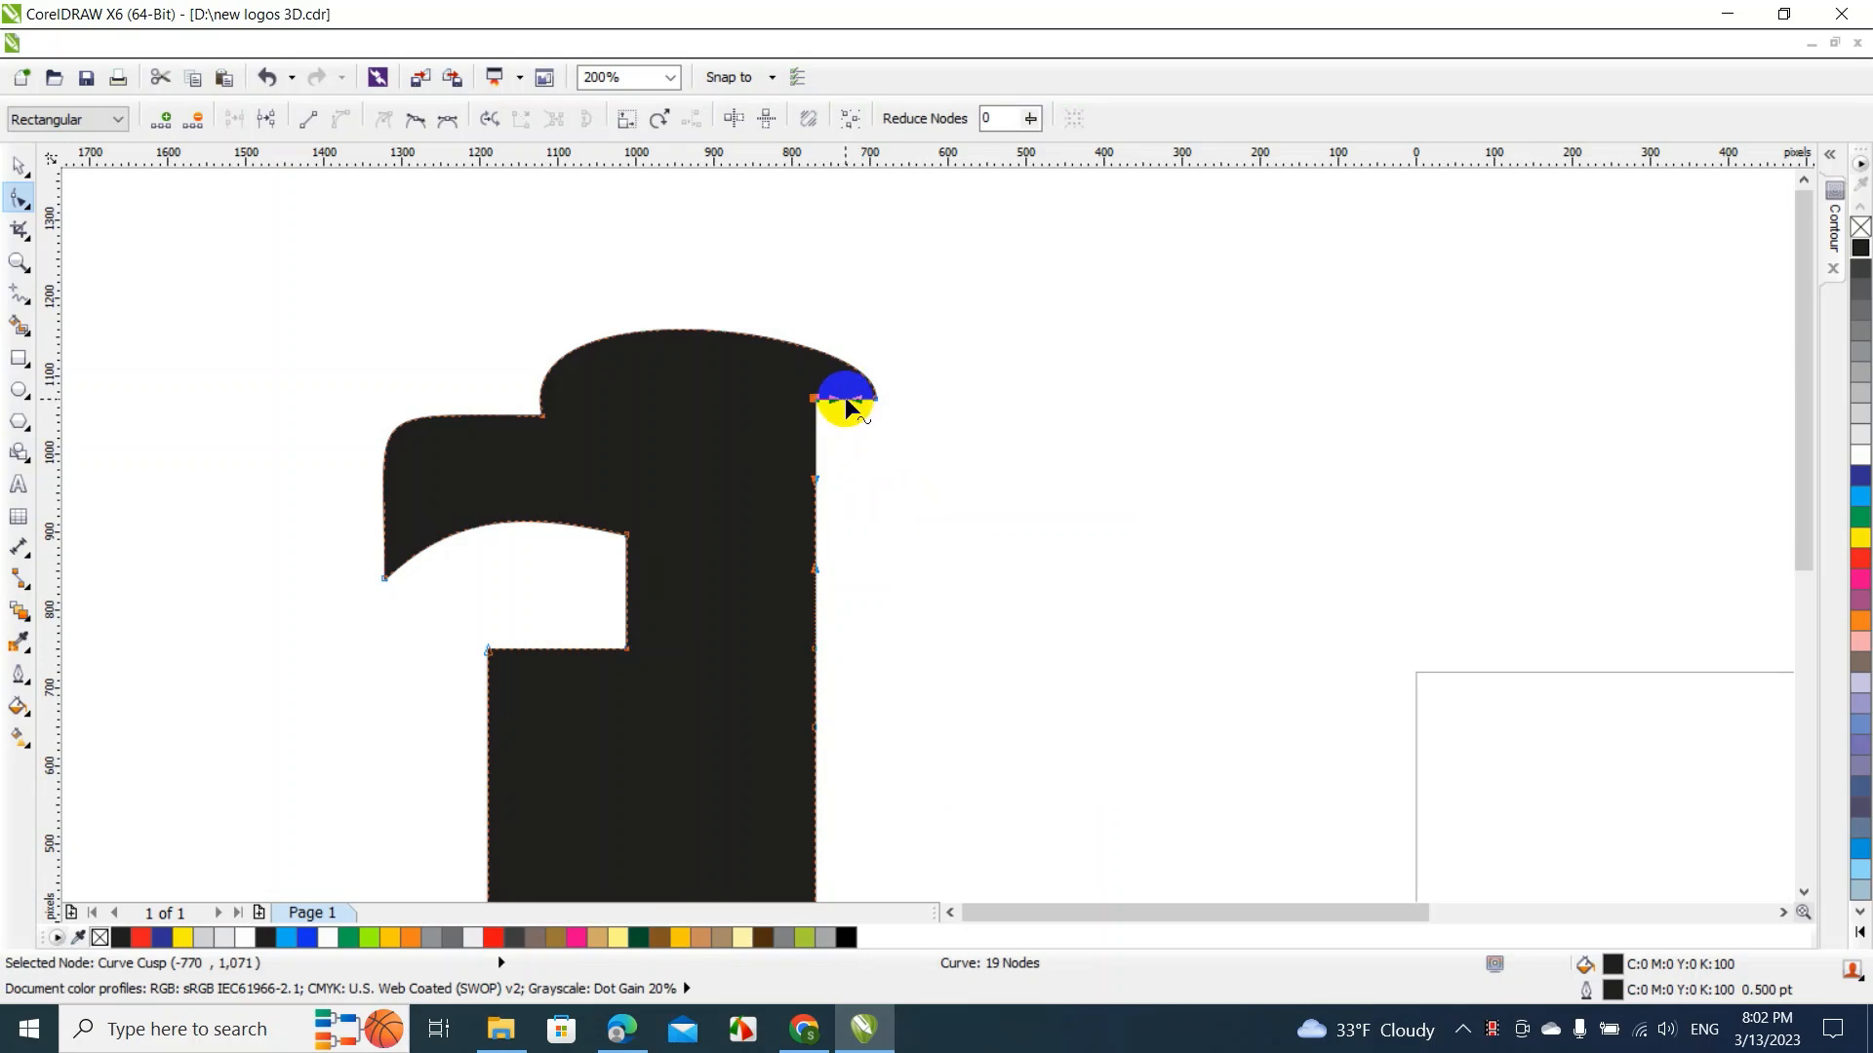
drag(846, 402, 837, 396)
click(835, 444)
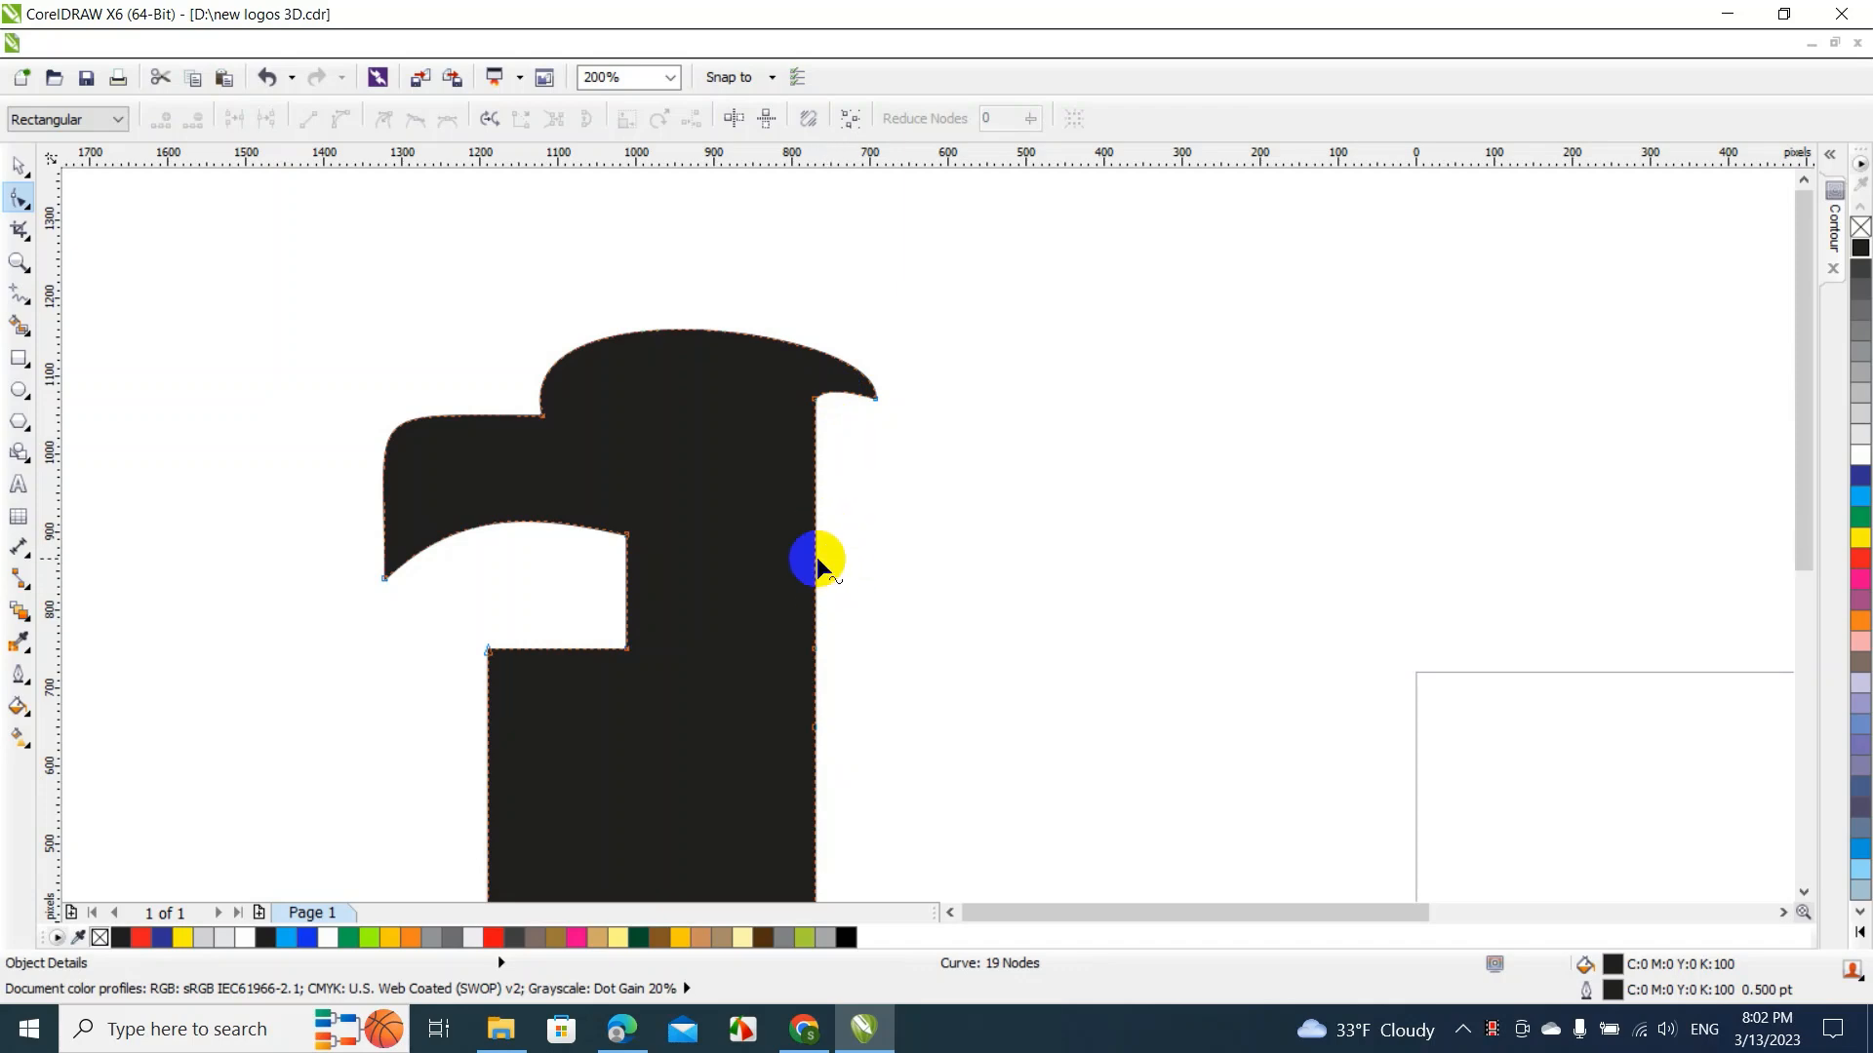
Delete the two remaining extra nodes midway down the neck's back edge
click(816, 651)
key(Delete)
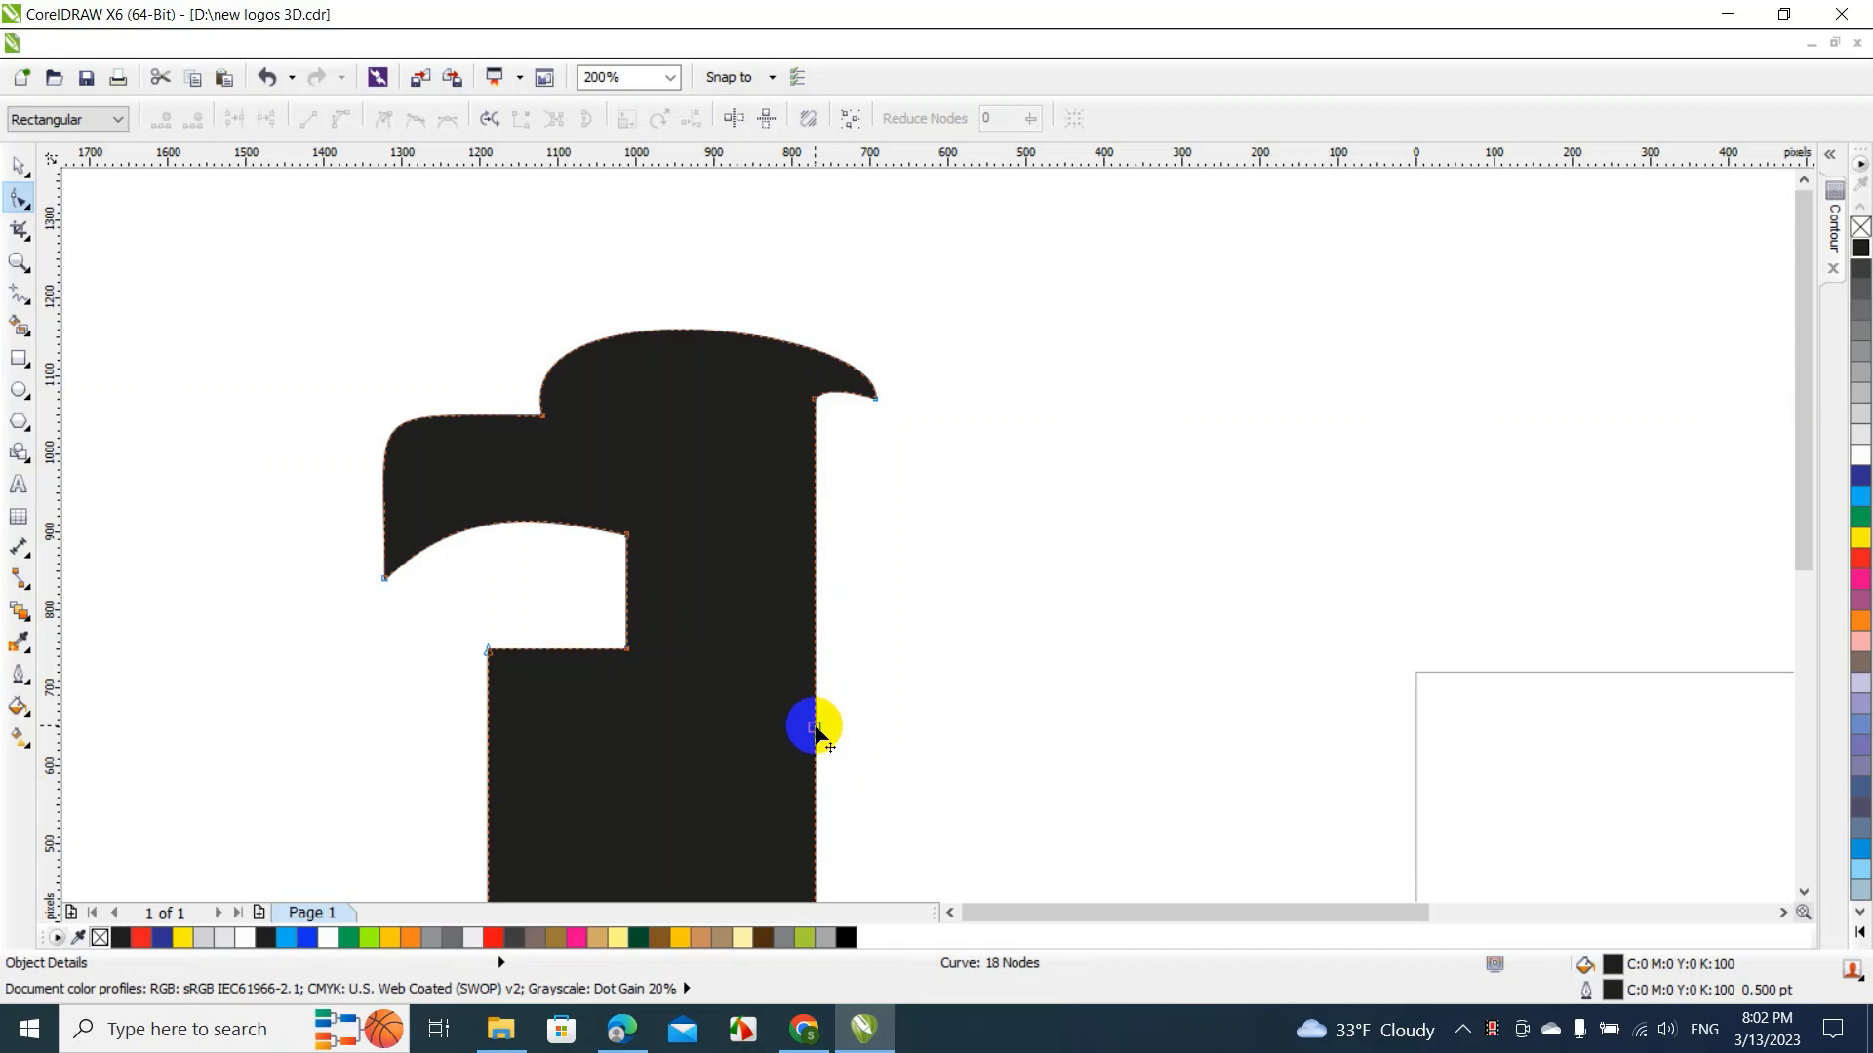
click(815, 726)
key(Delete)
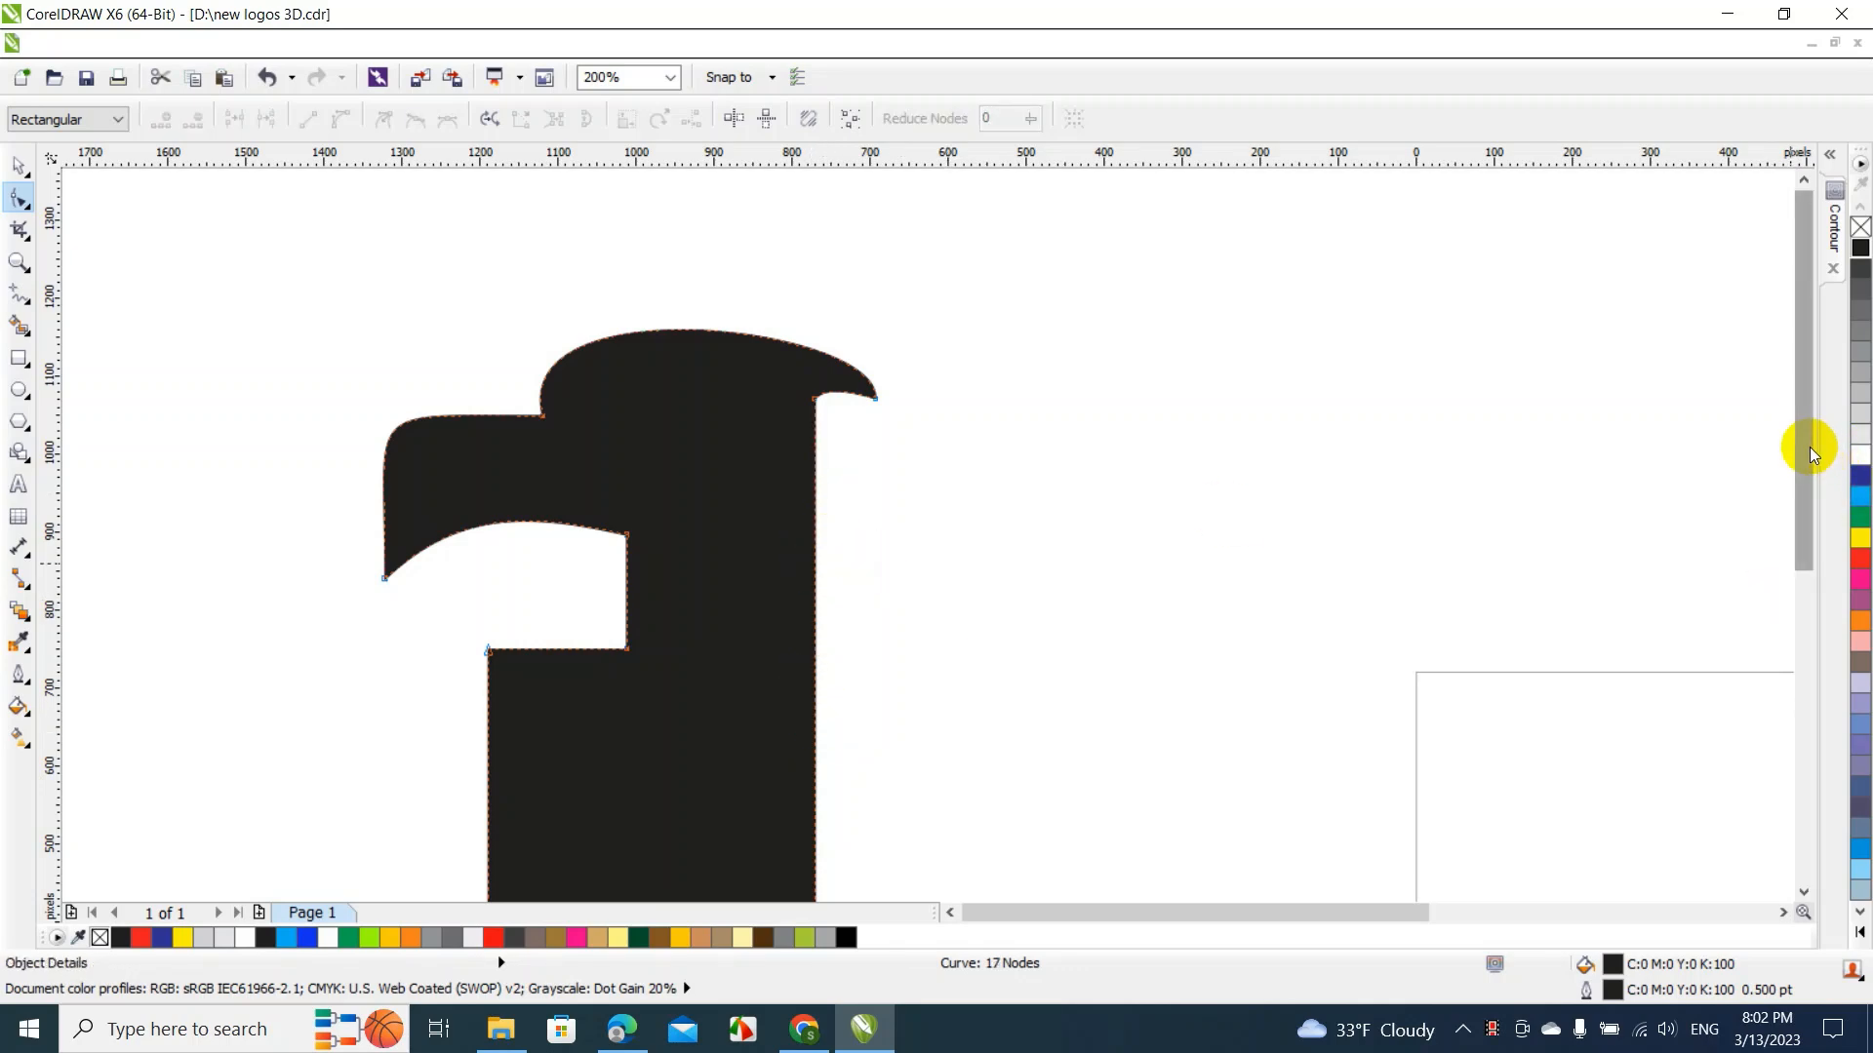
Add a node low on the neck's back edge at about (-770, 272) and bow the section above it outward
drag(1810, 447, 1811, 521)
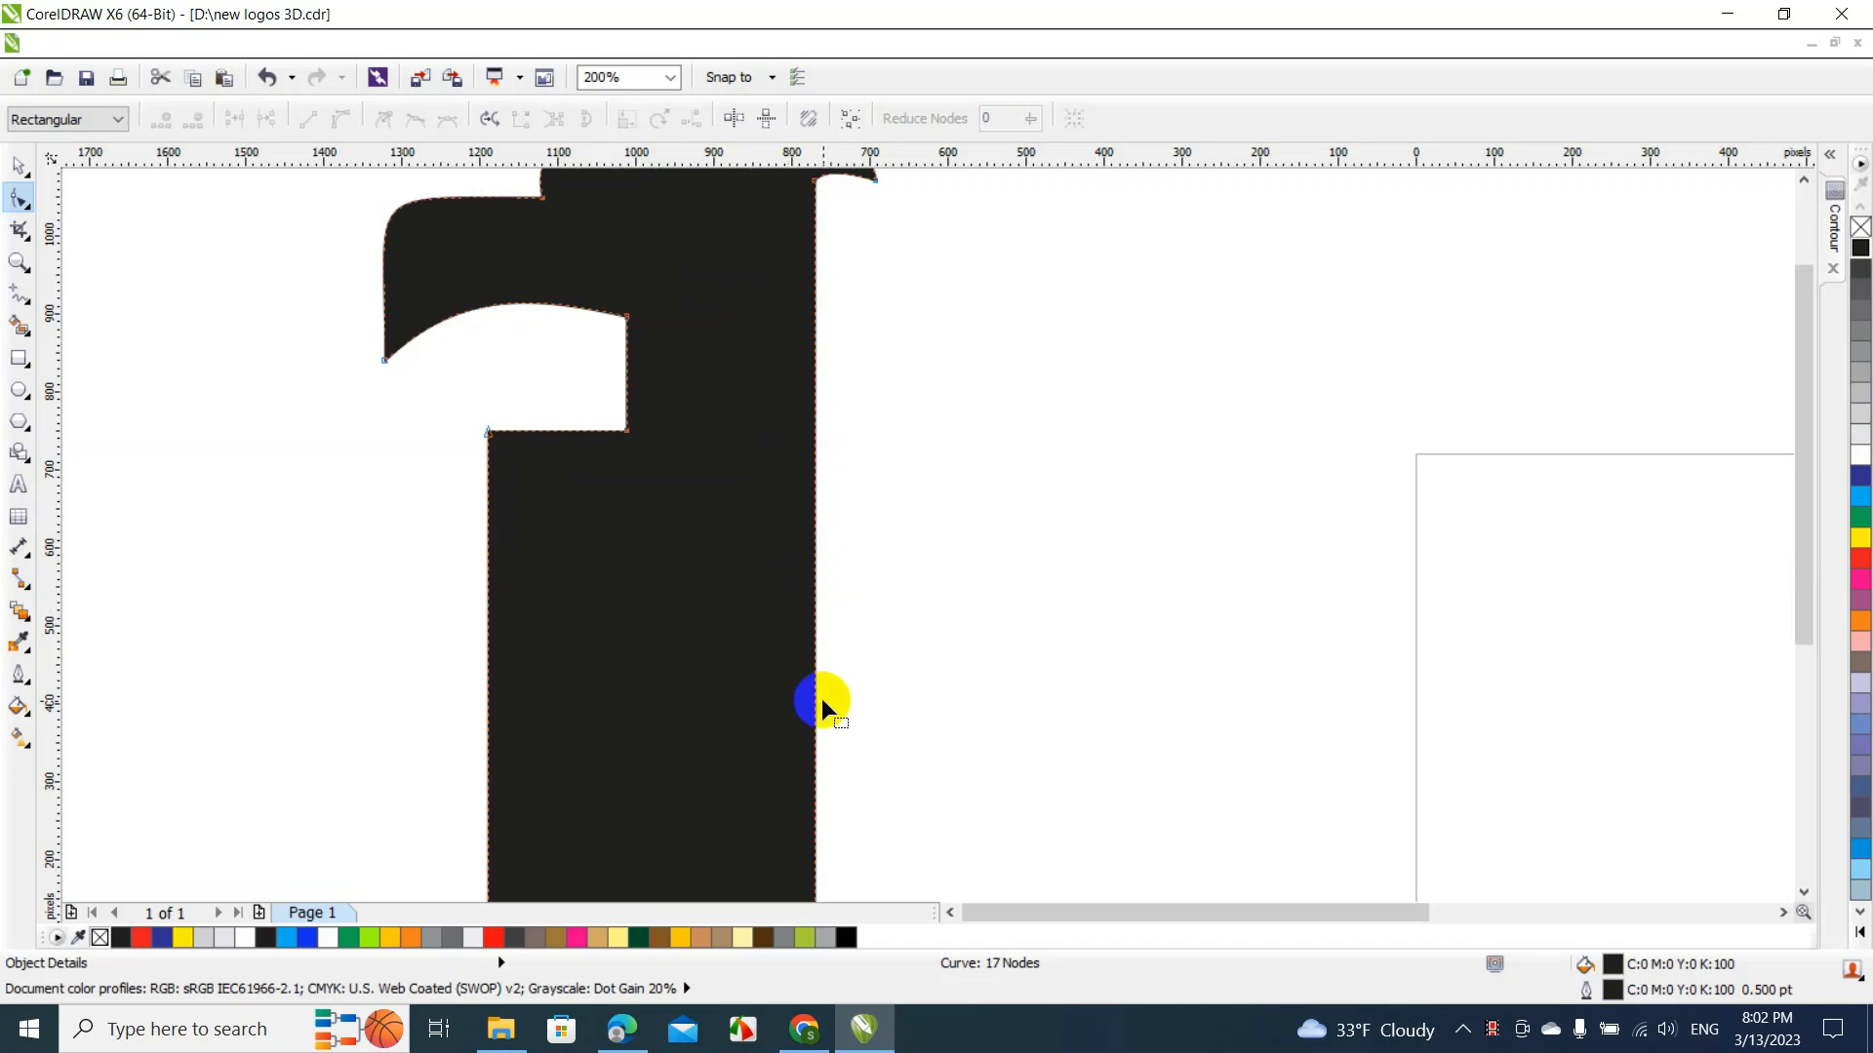
double_click(817, 806)
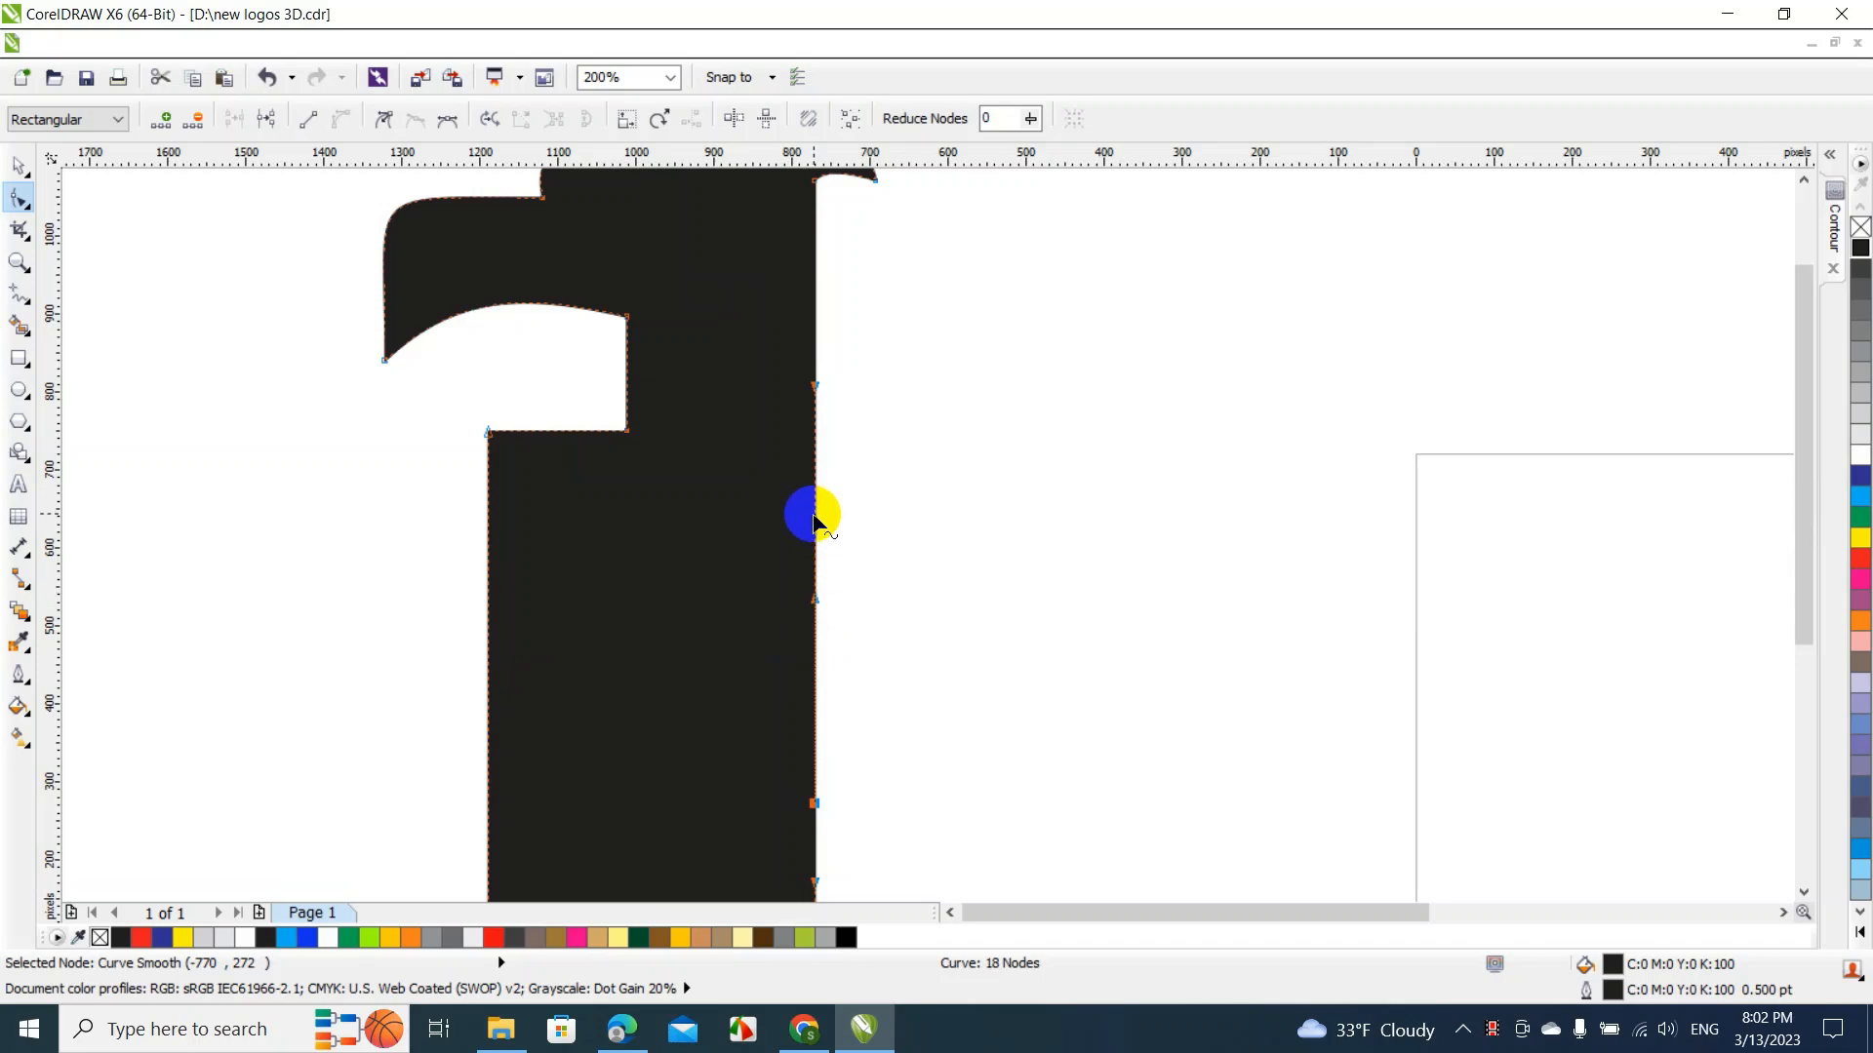
drag(815, 514, 837, 514)
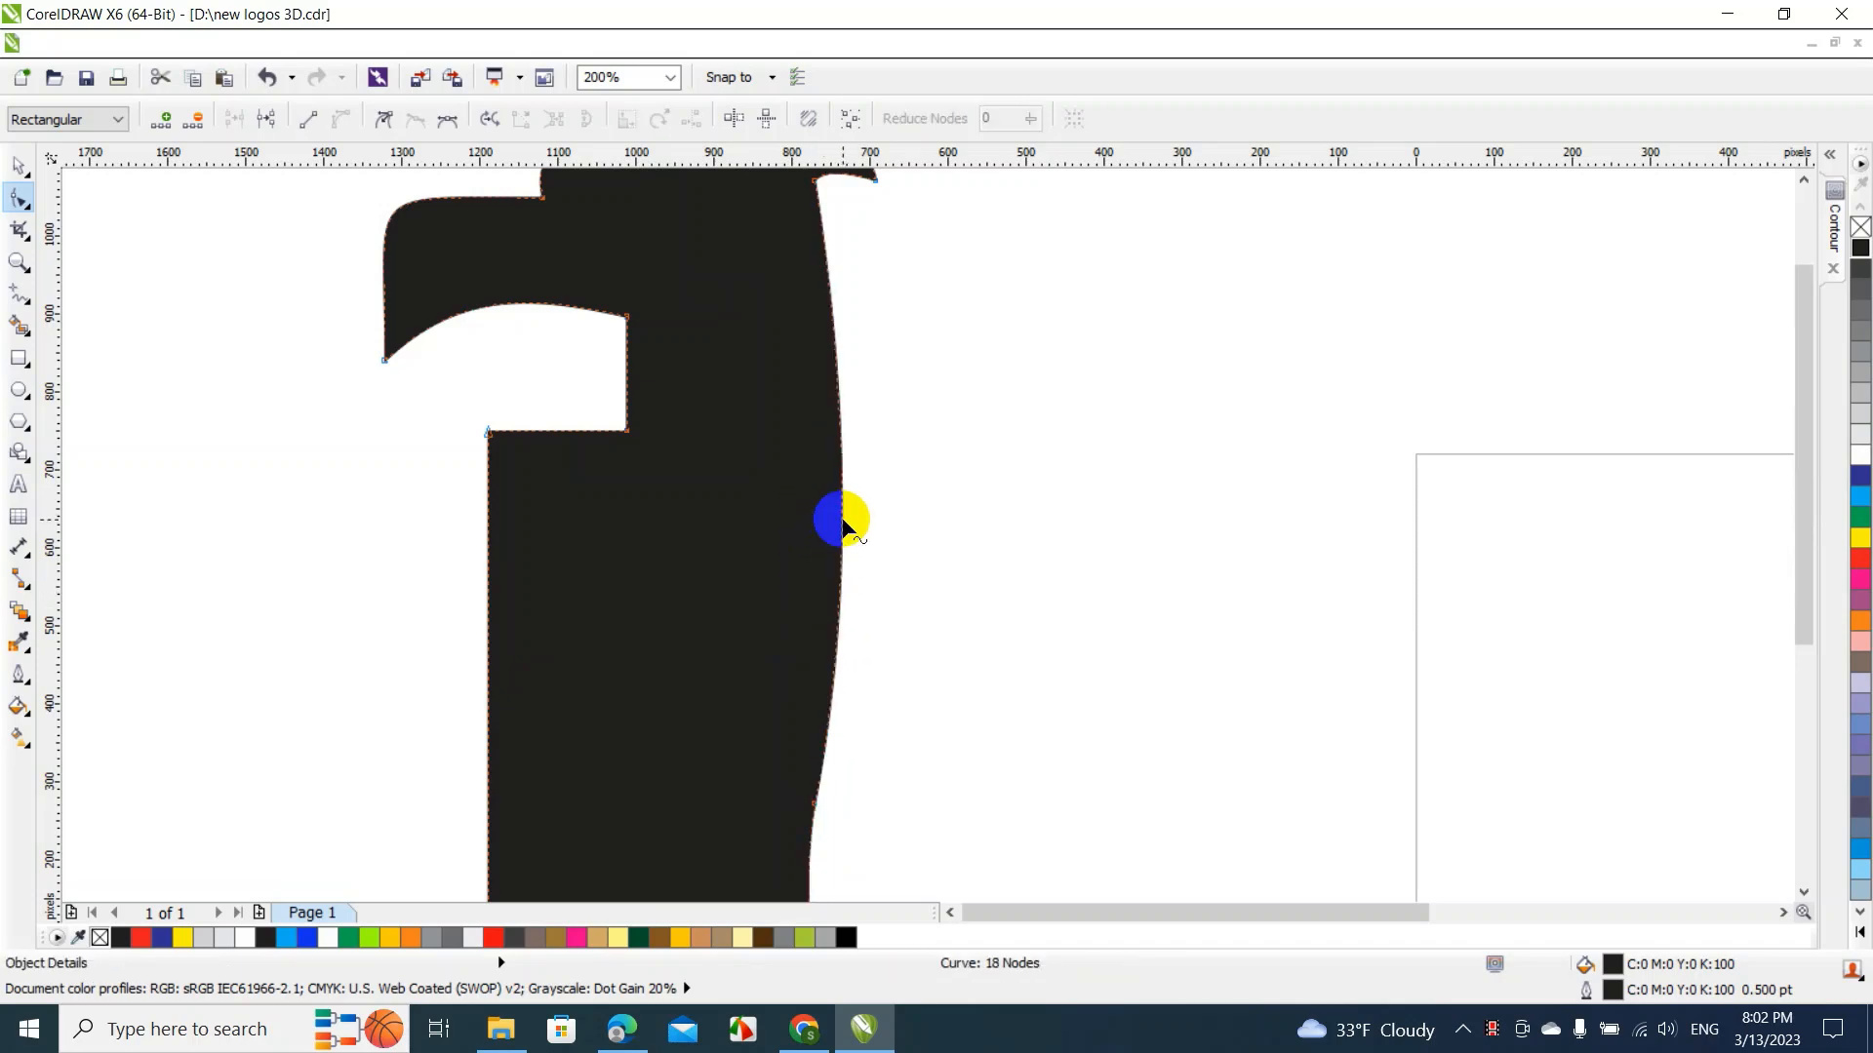
Convert the throat's short vertical edge under the beak to a curve and bow it slightly into the neck
right_click(627, 363)
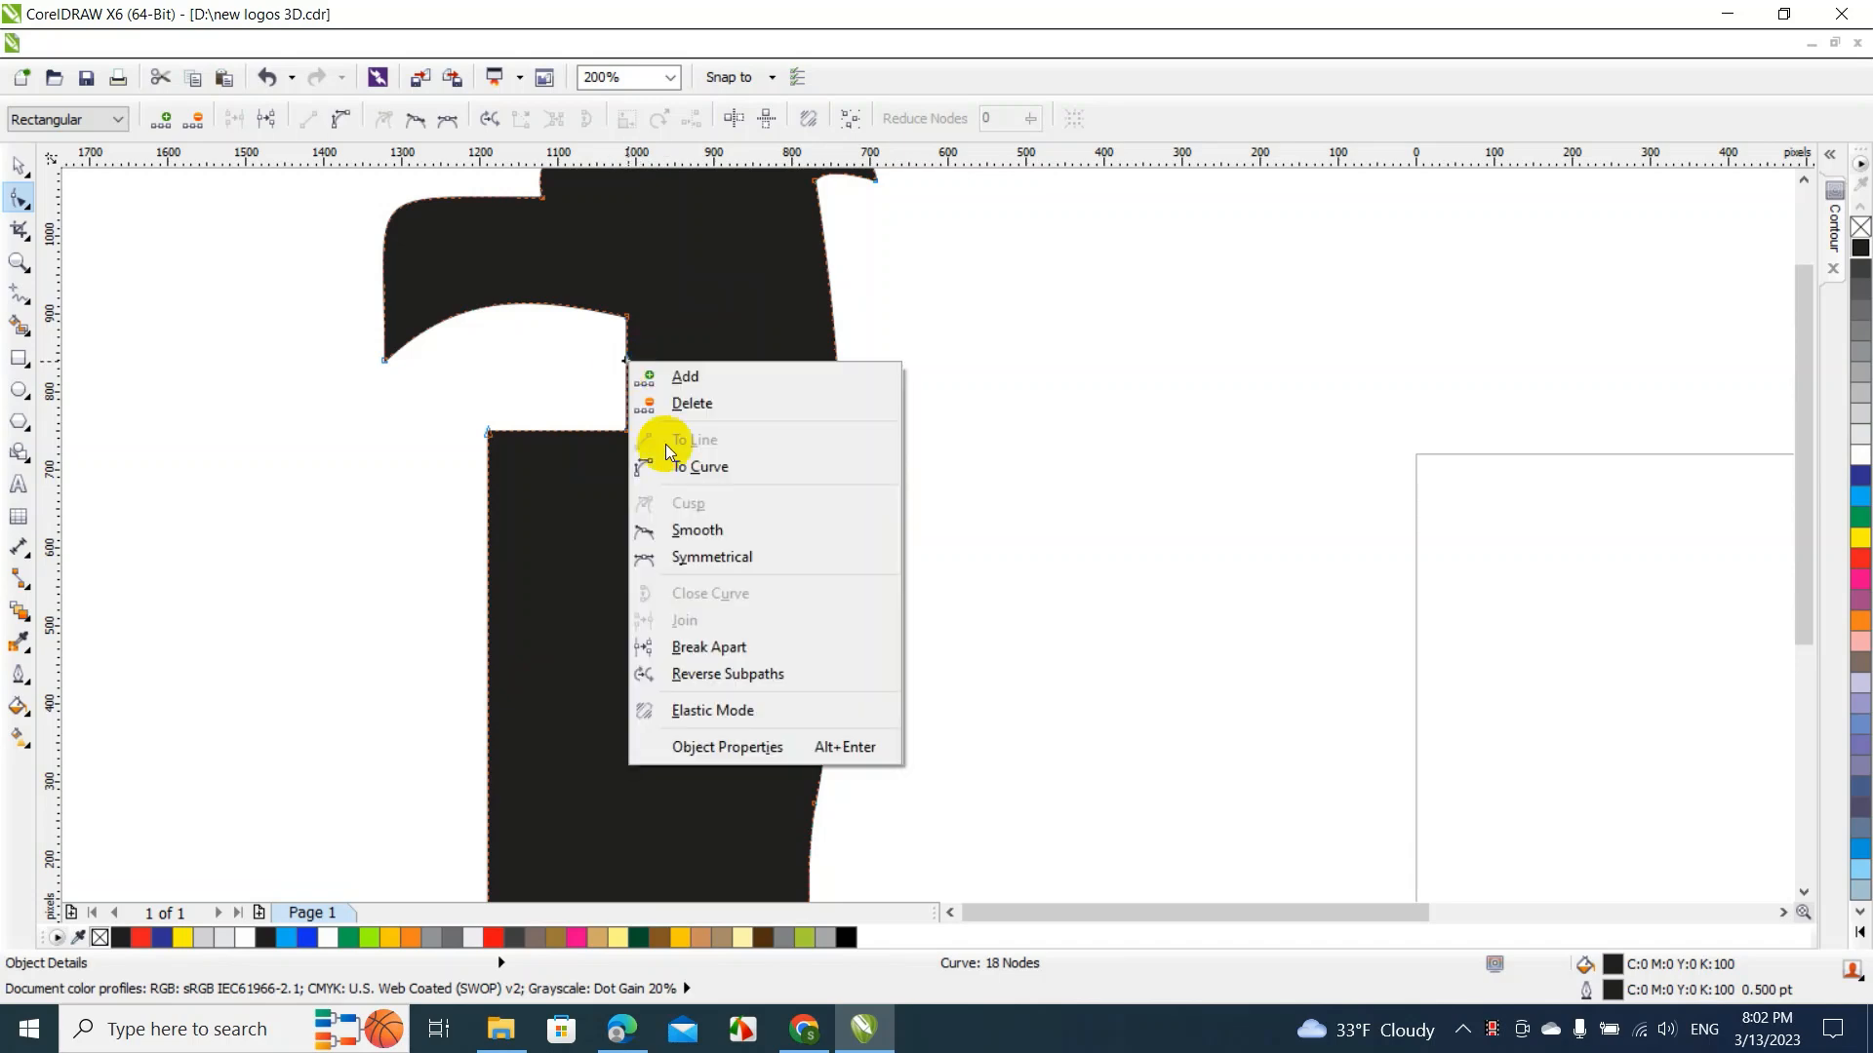
click(683, 466)
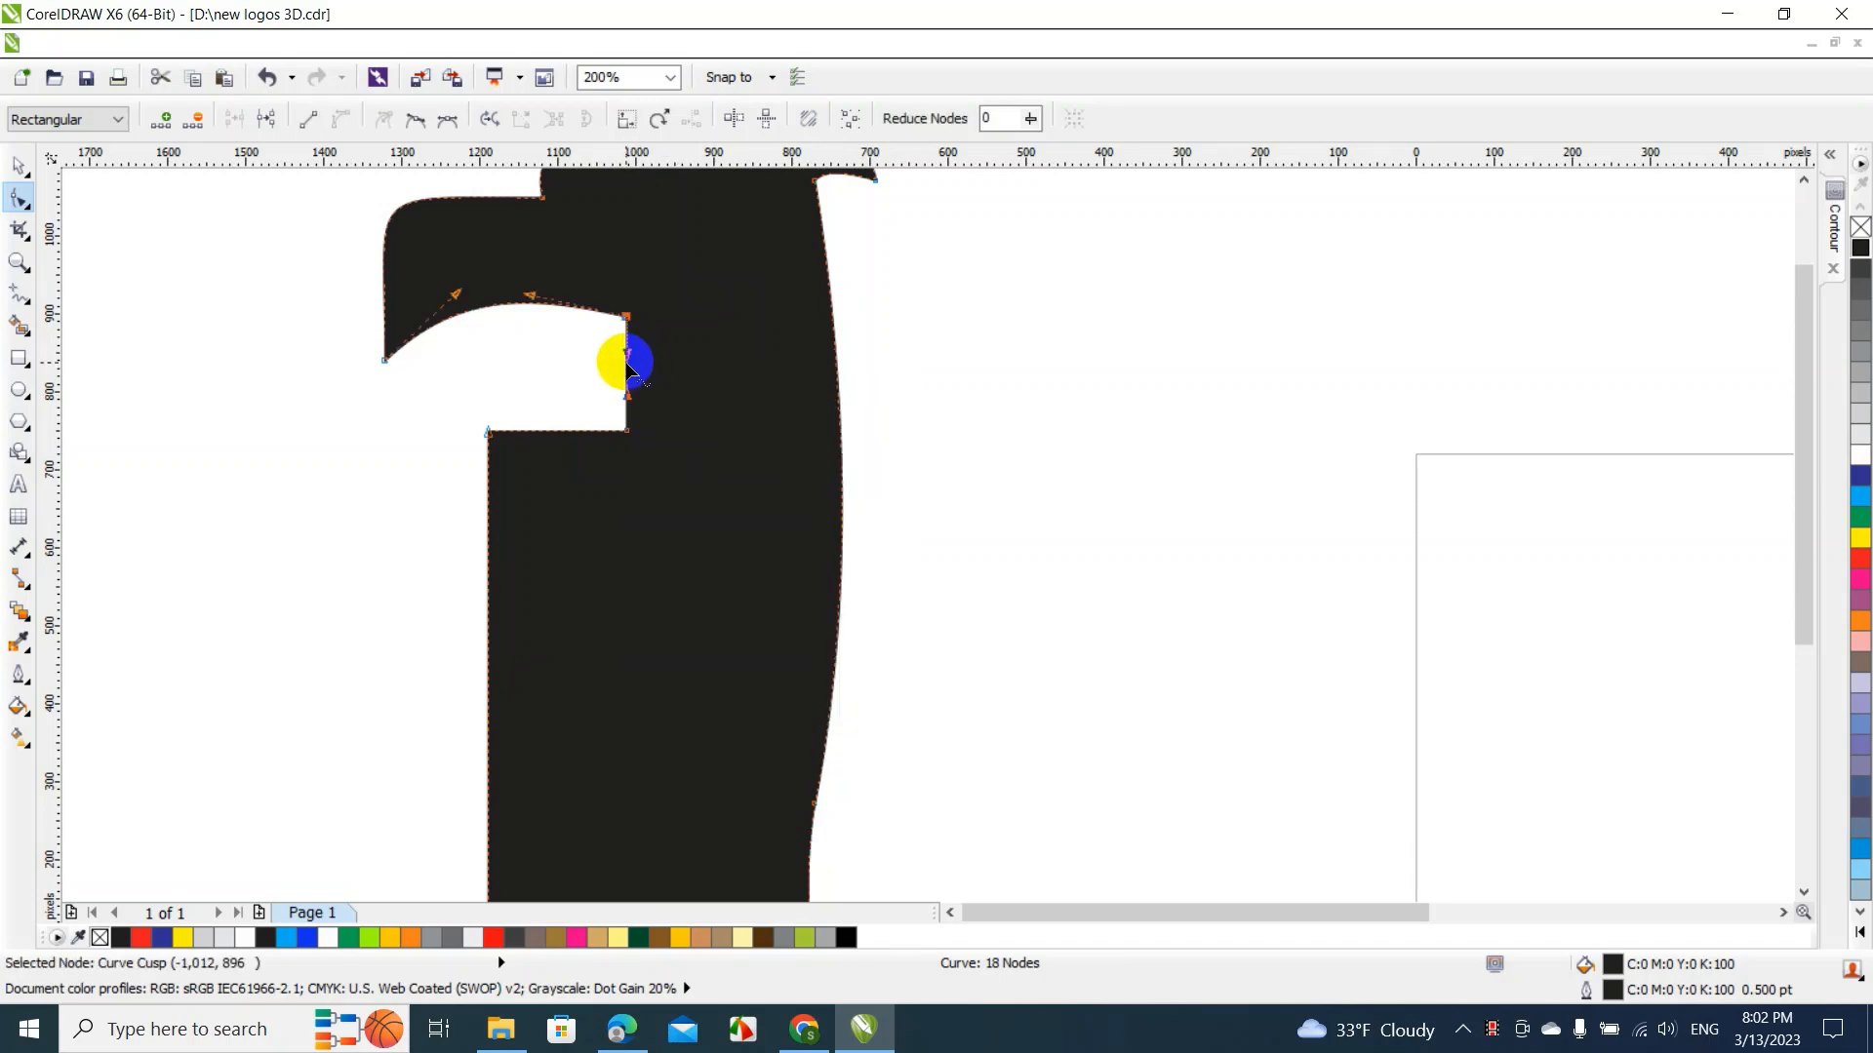
drag(627, 362, 636, 369)
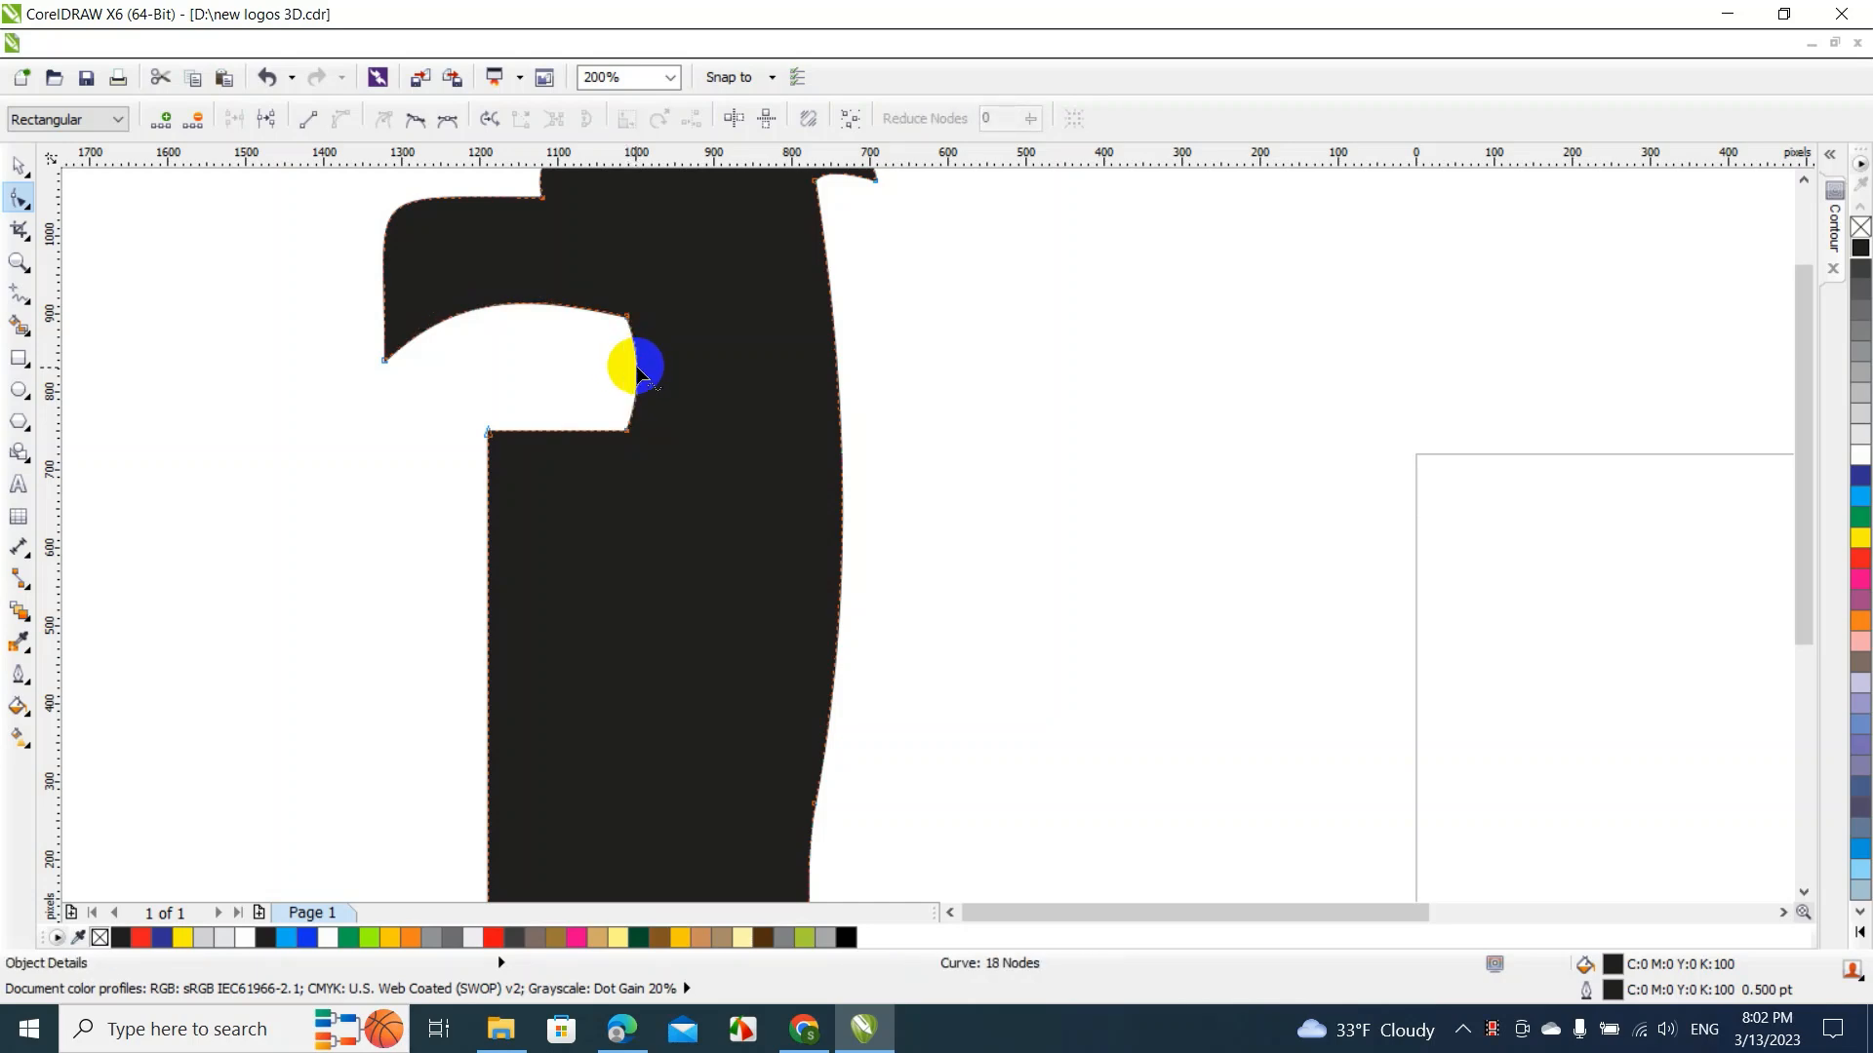
Bevel the chest's upper corner by adding a node below it at about (-1189, 644) and deleting the corner node
click(491, 524)
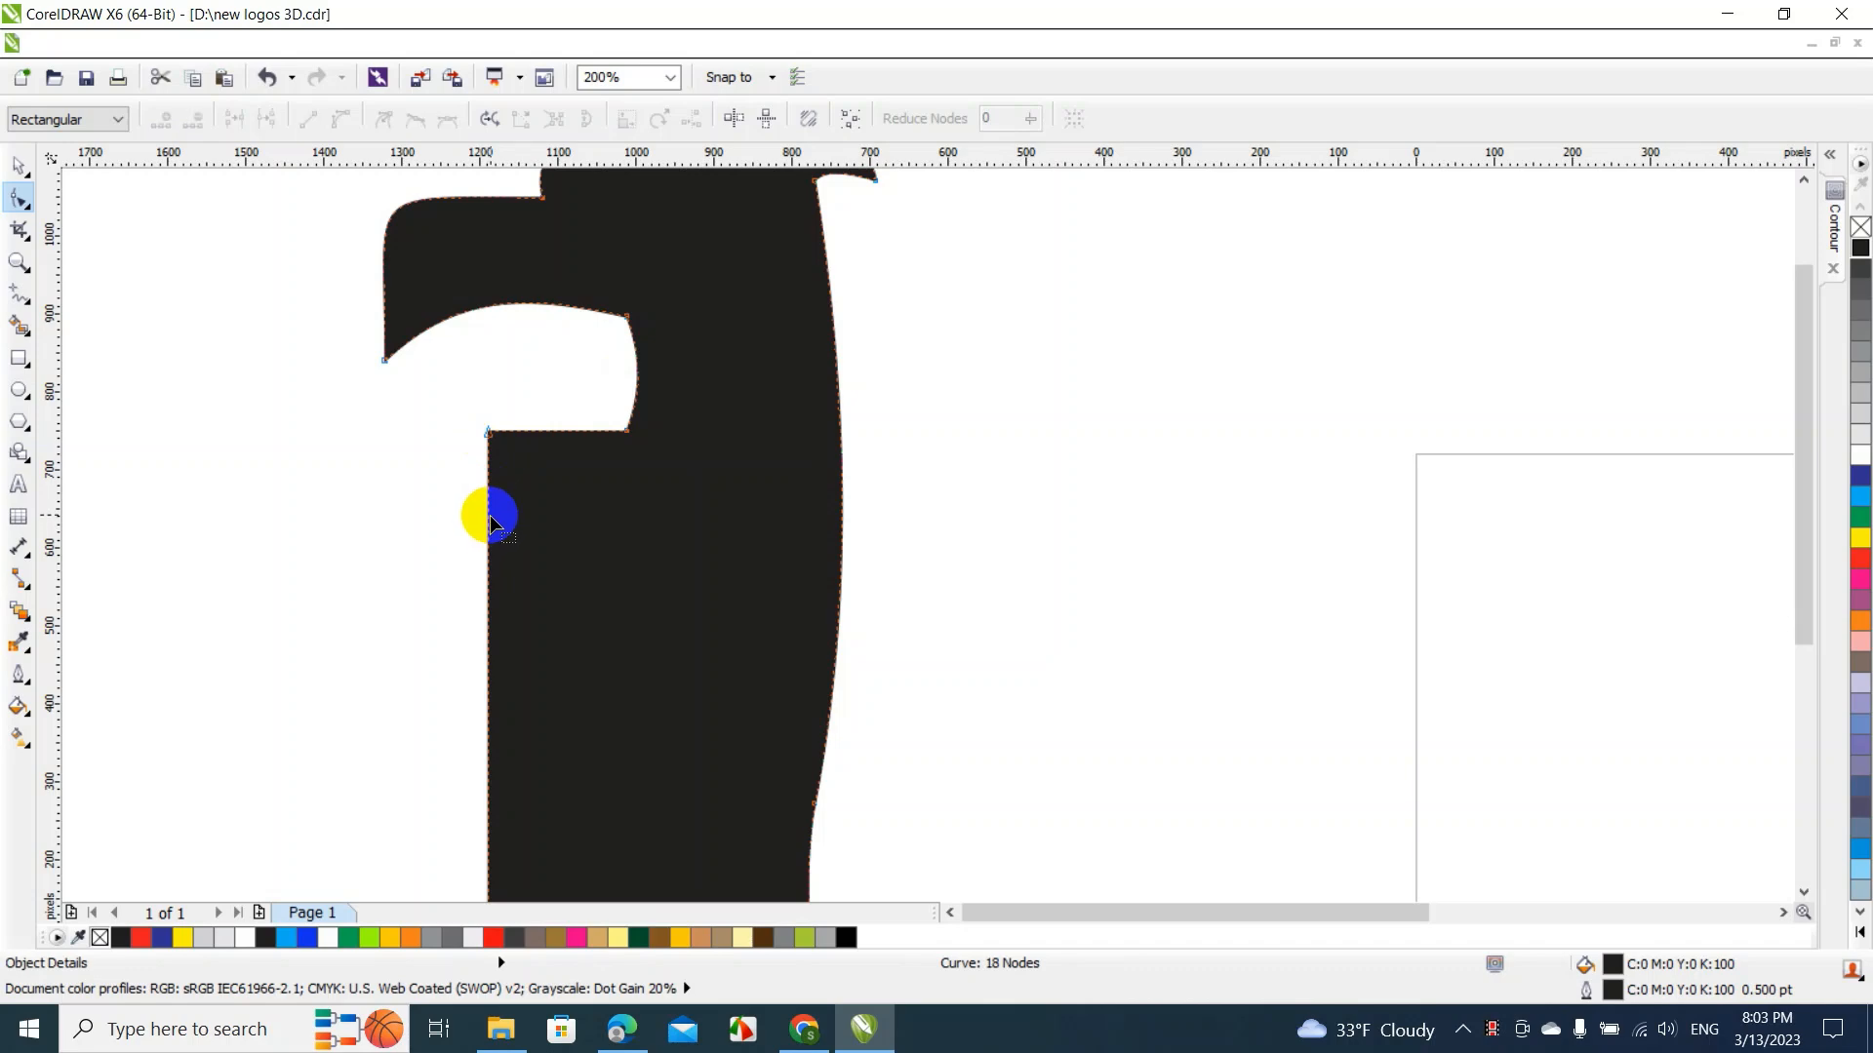
click(488, 515)
double_click(488, 515)
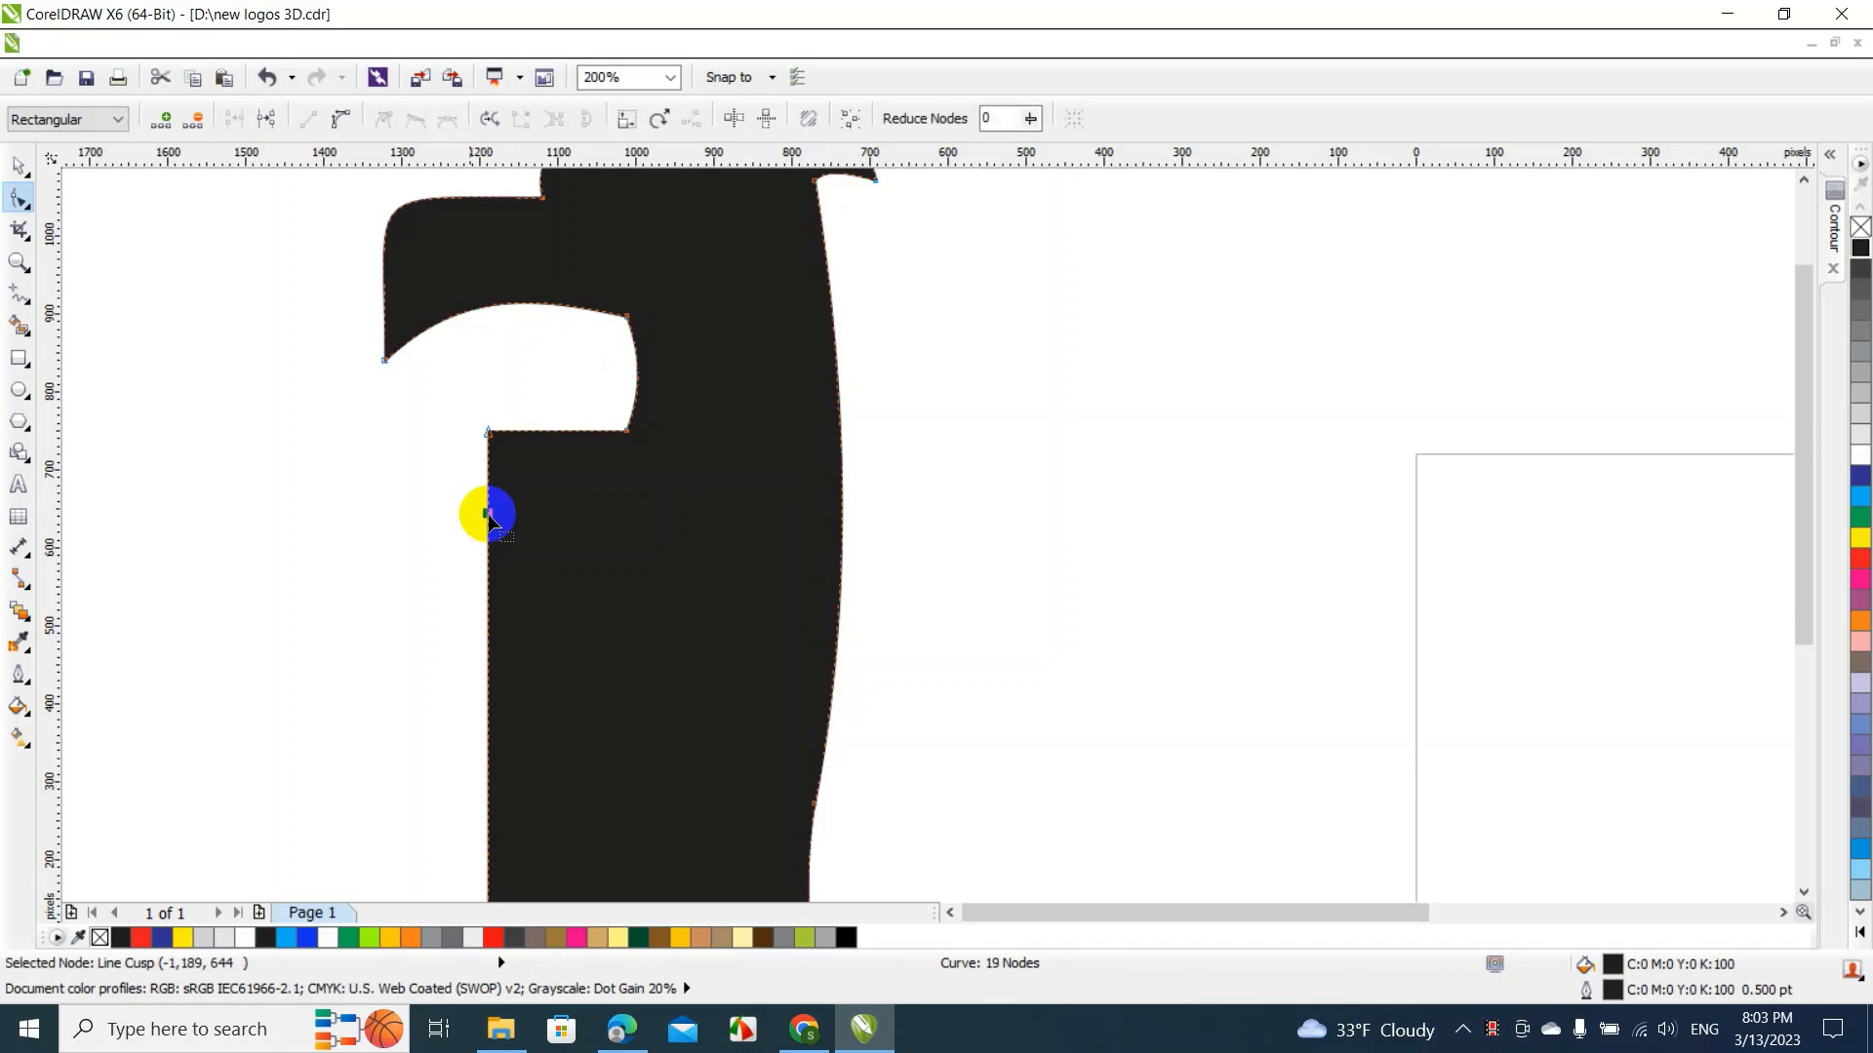
click(490, 435)
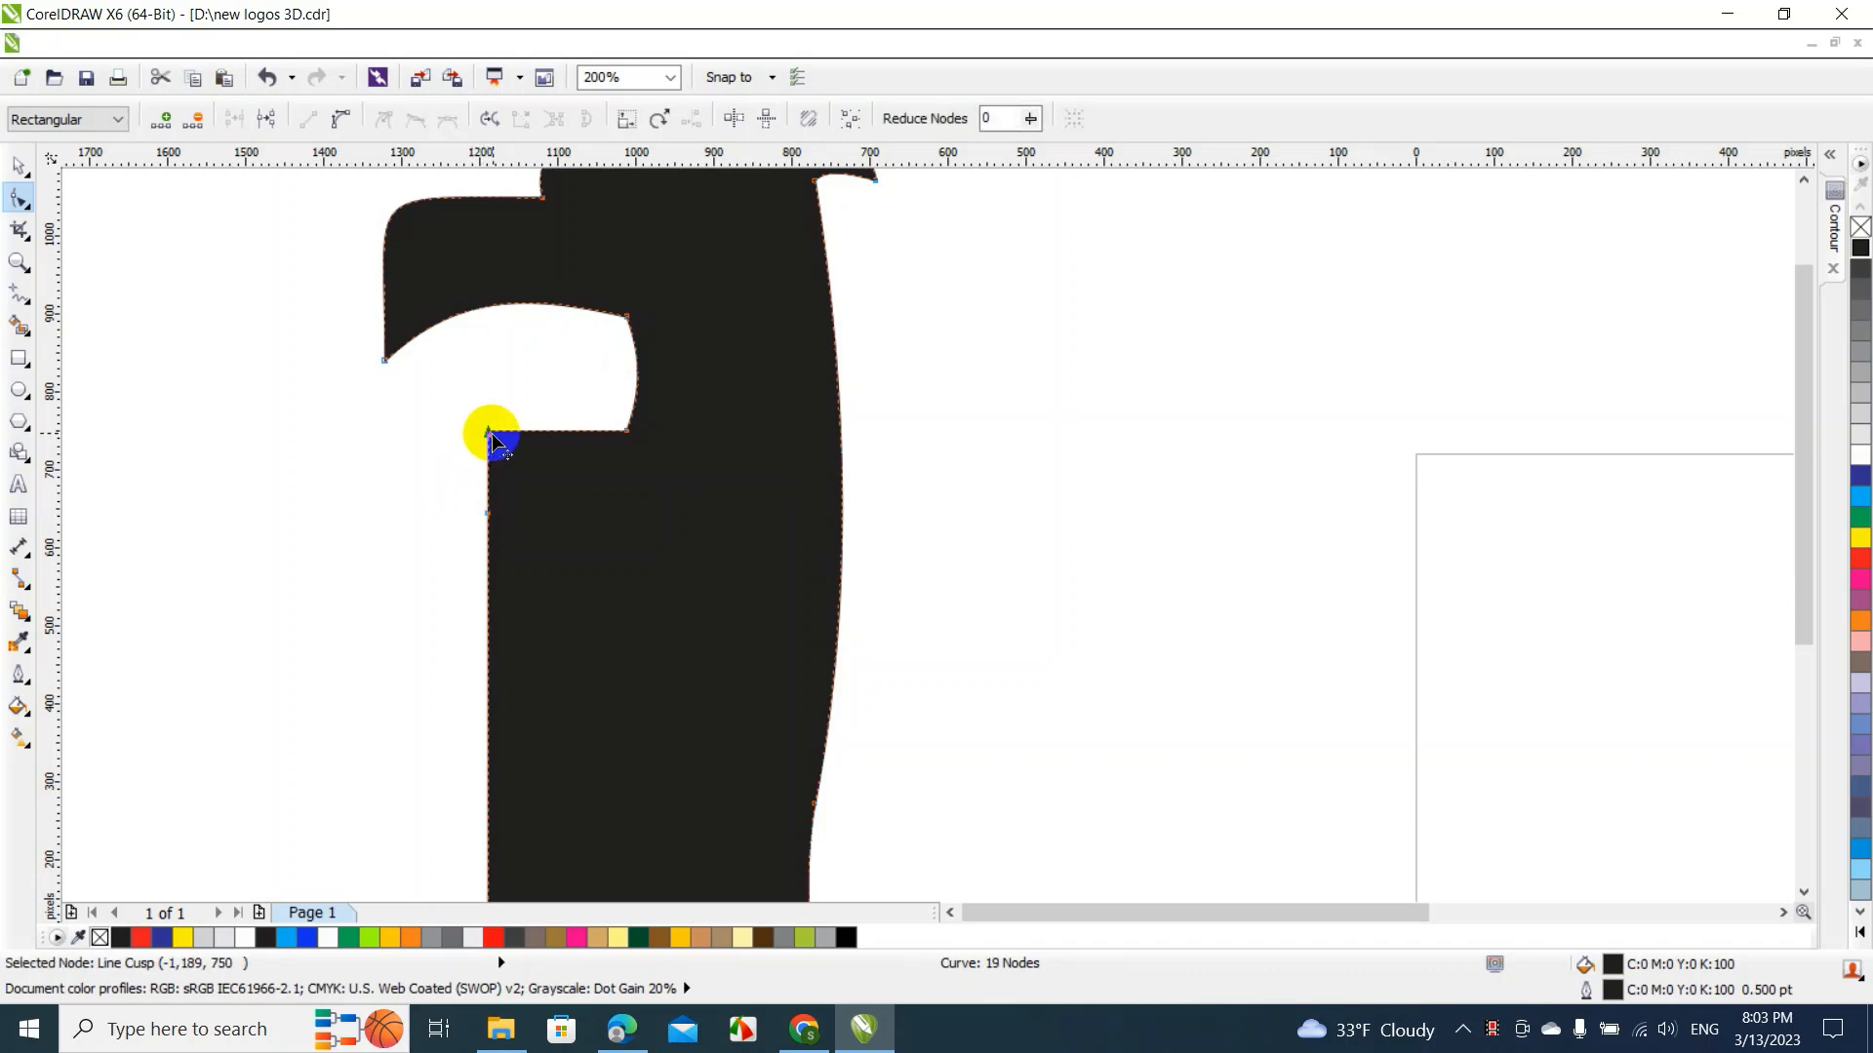
double_click(491, 434)
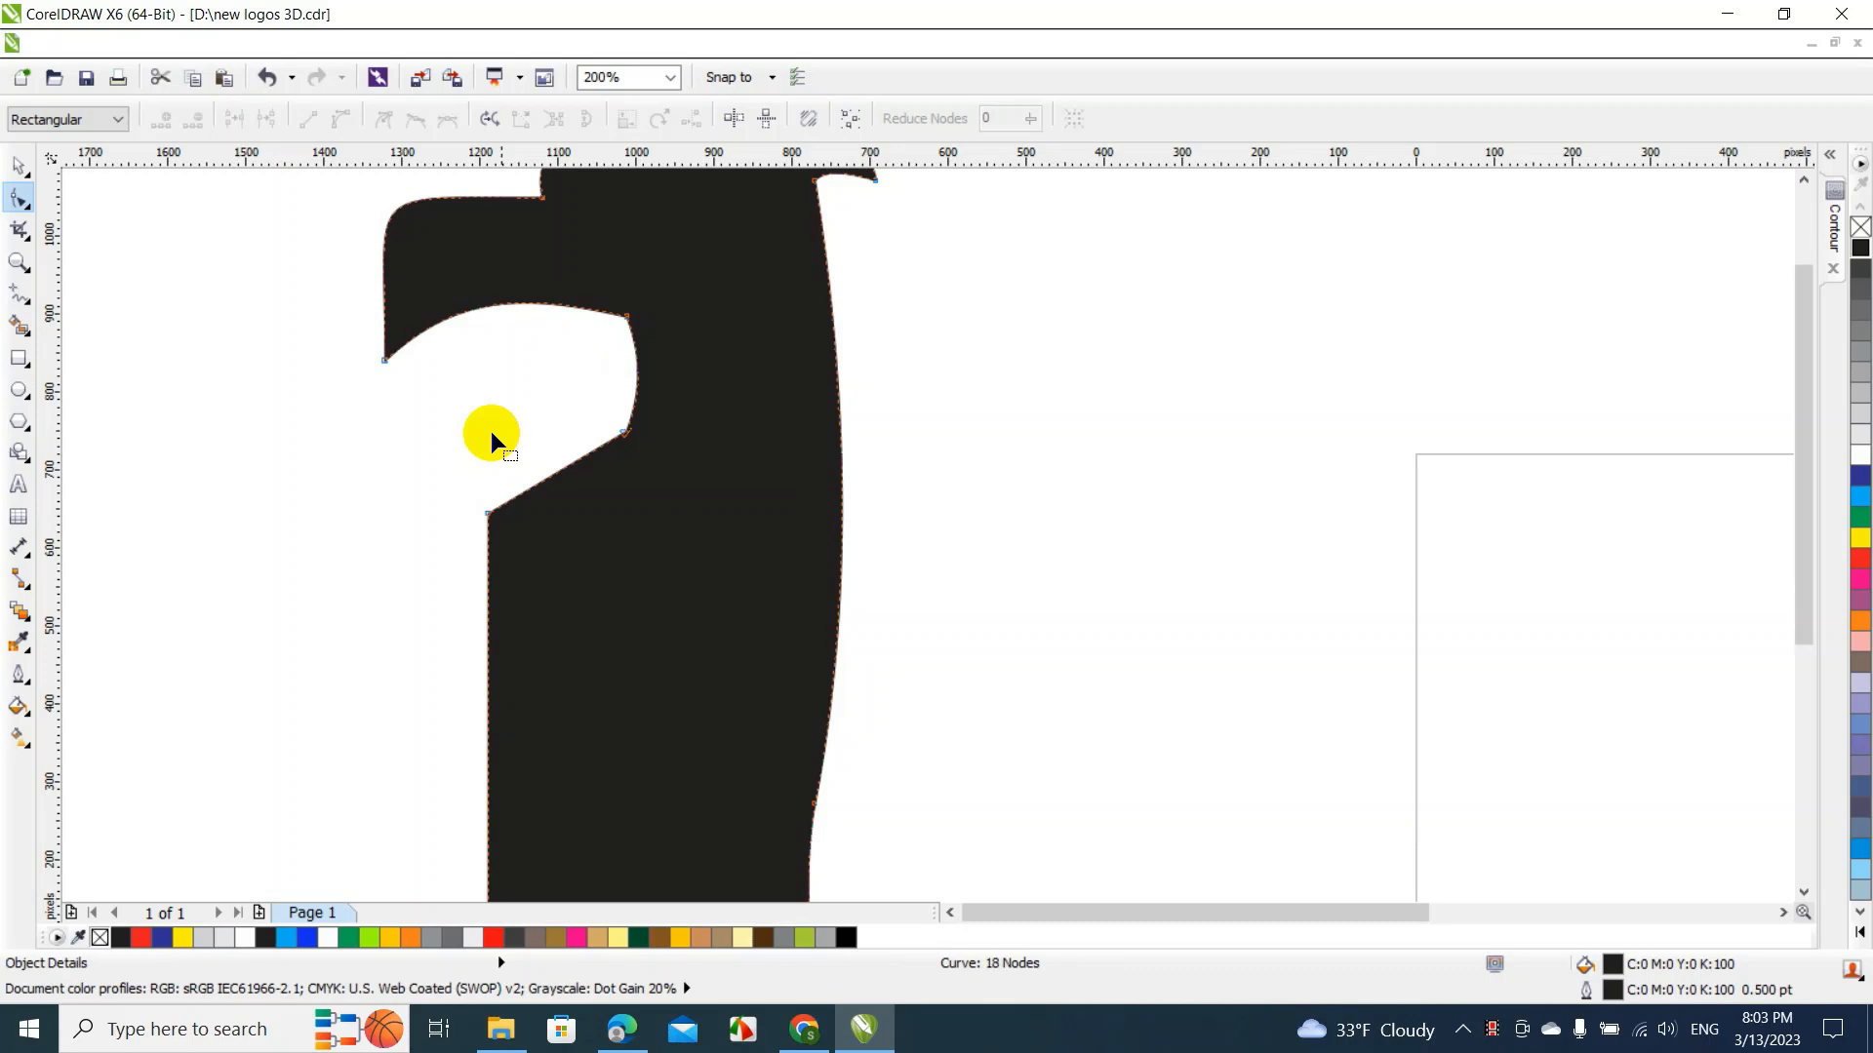
Convert the chest's slanted upper edge to a curve and bow it outward
right_click(566, 472)
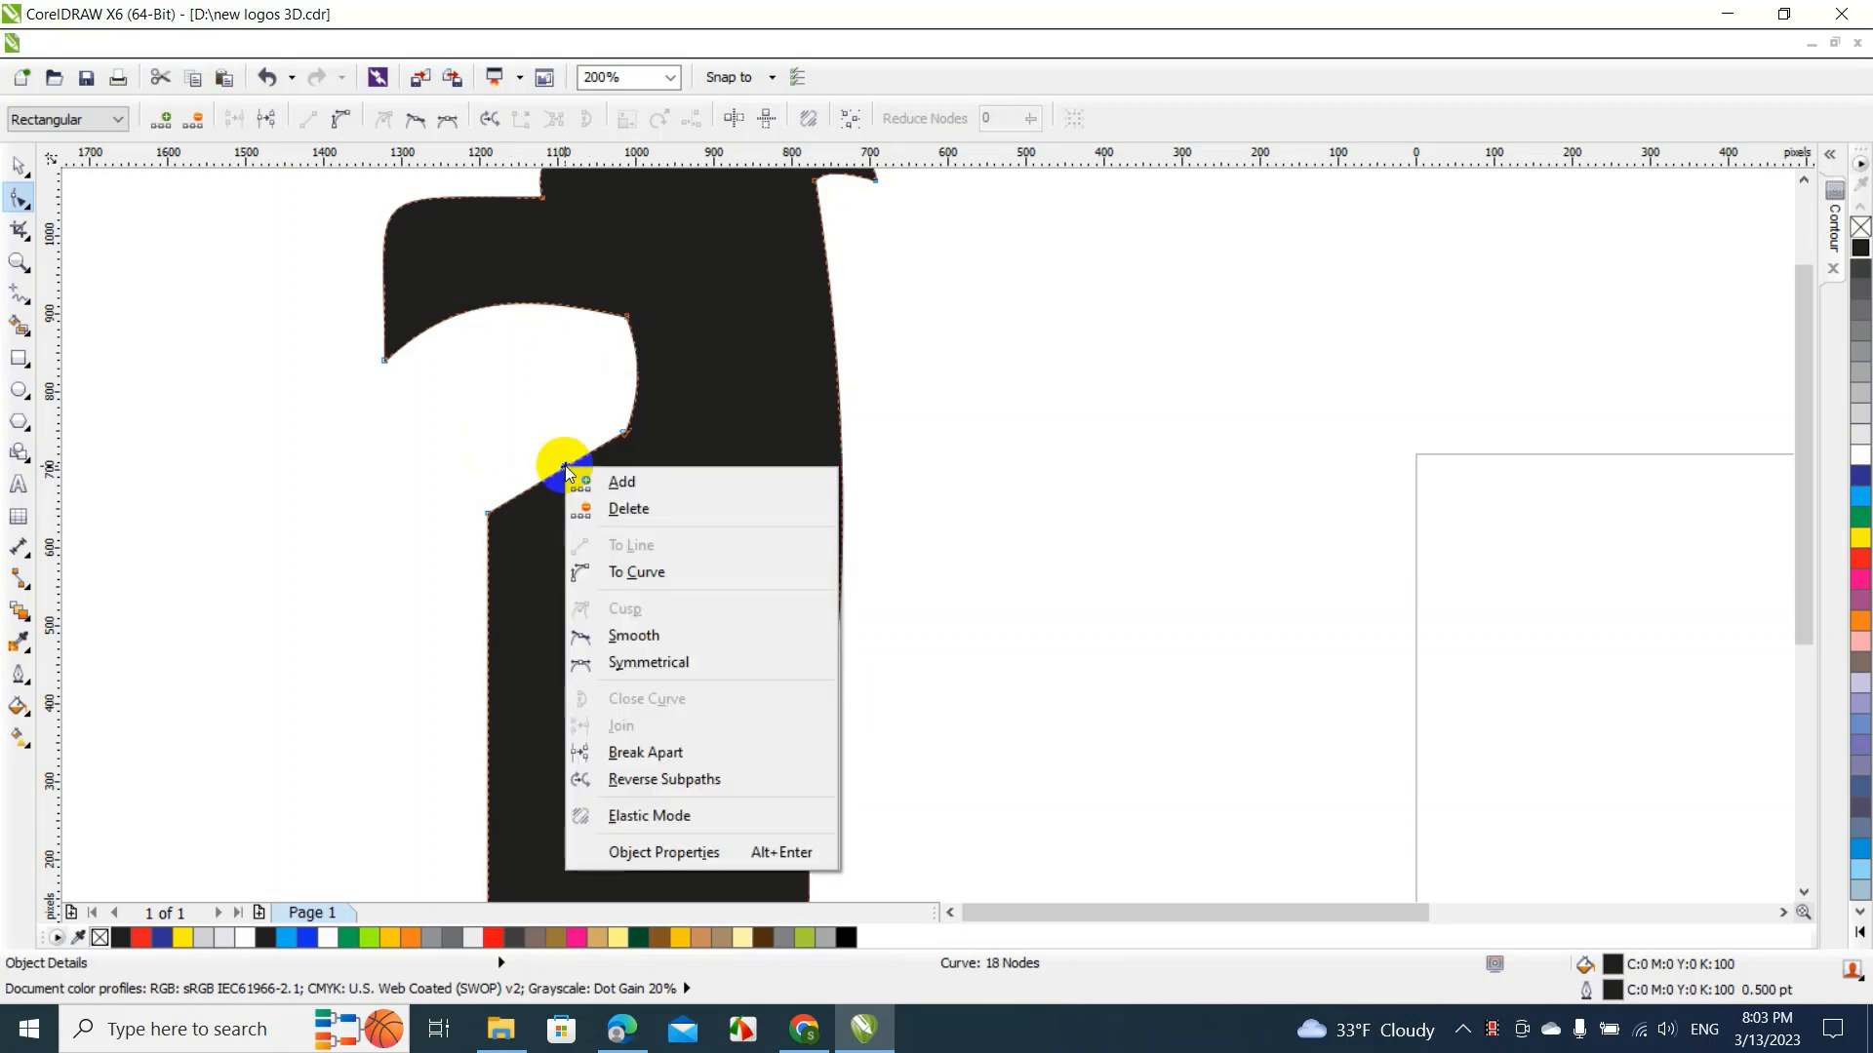
click(610, 568)
drag(569, 473, 550, 462)
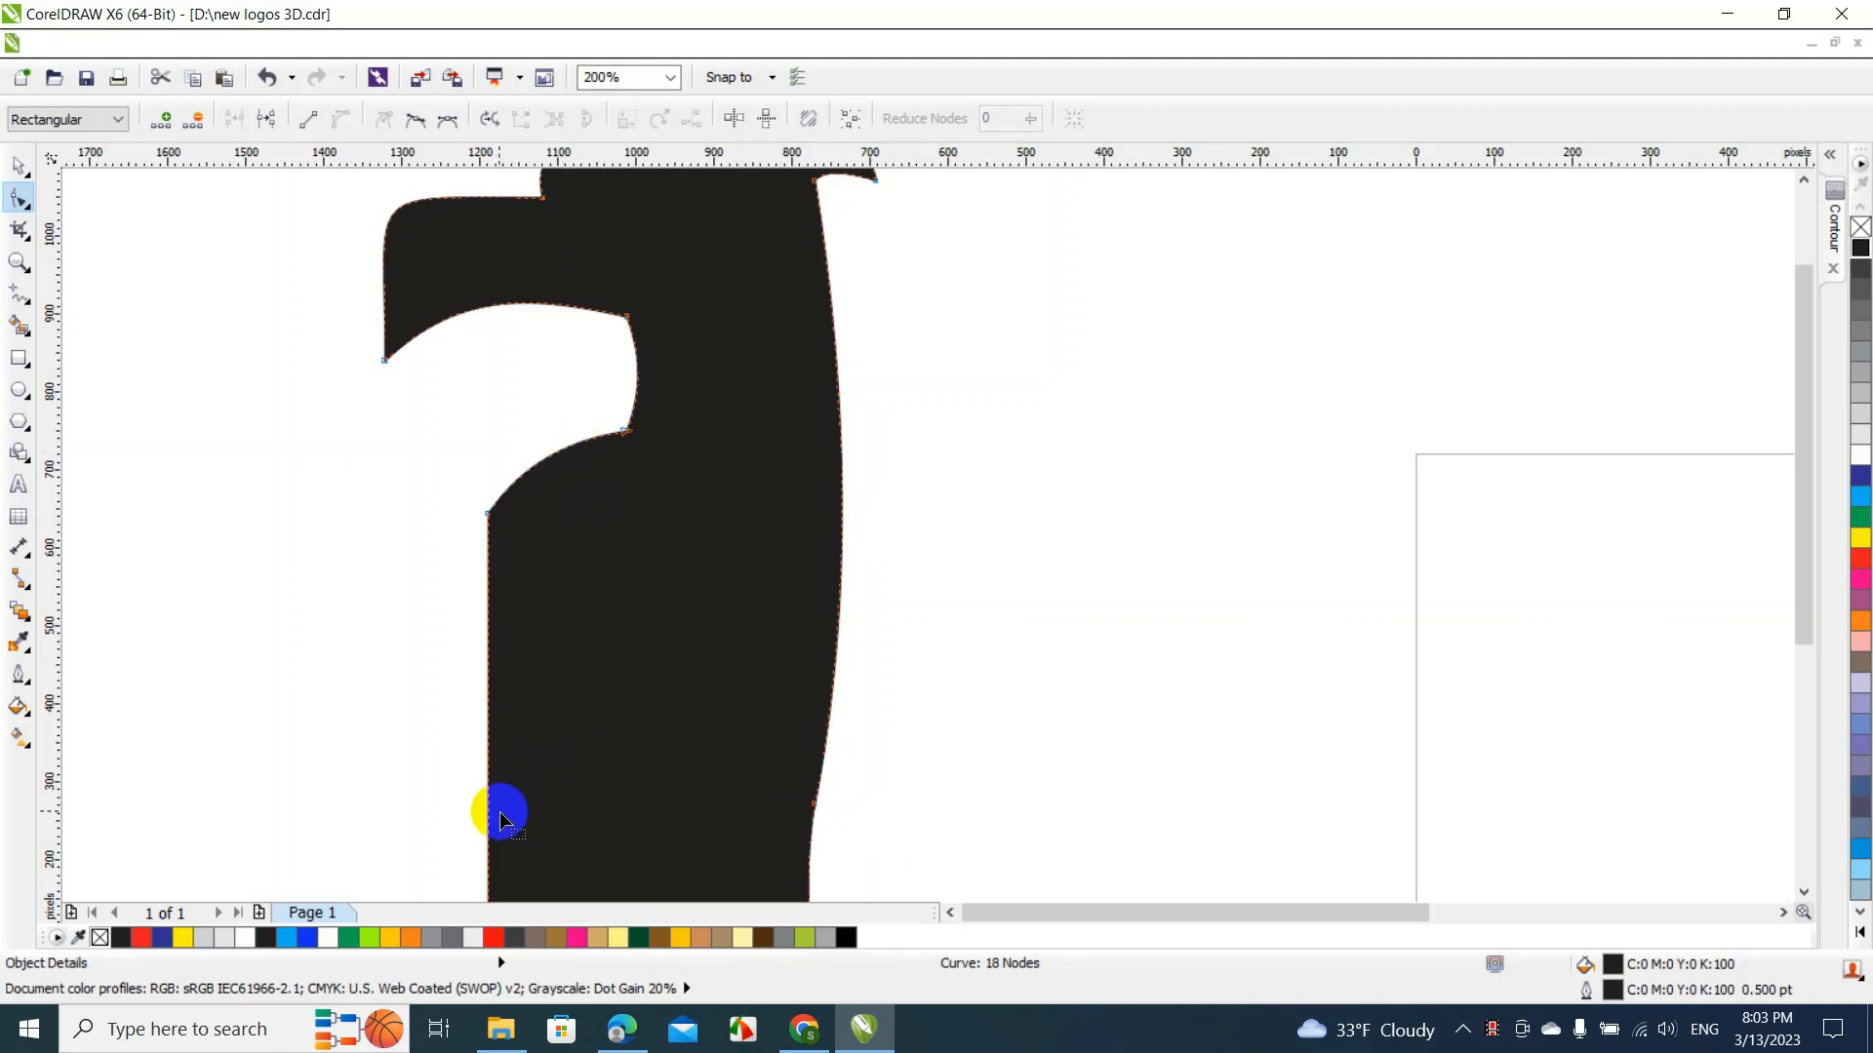
Add a node low on the chest's front edge and move it inward to about (-1128, 280)
click(494, 810)
double_click(487, 795)
drag(491, 798, 535, 799)
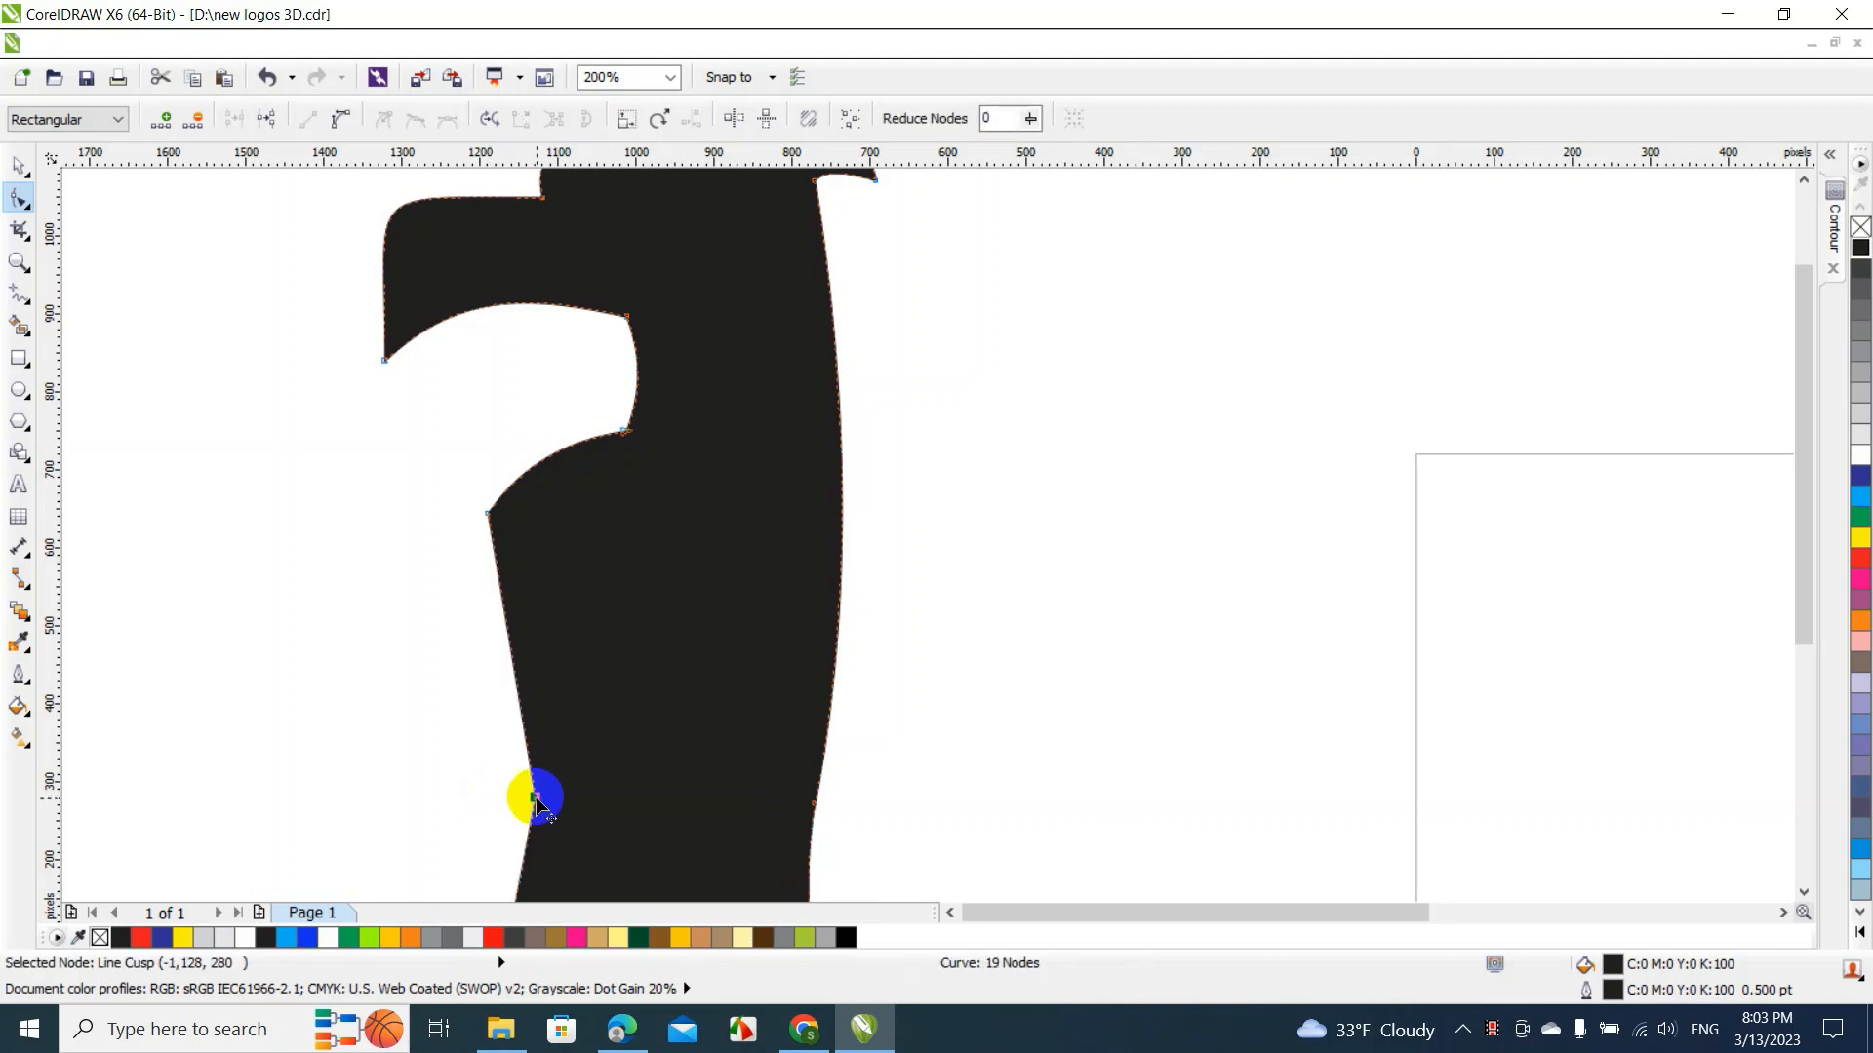
Convert the chest's long straight front edge to a curve and bow it outward
right_click(507, 624)
click(607, 324)
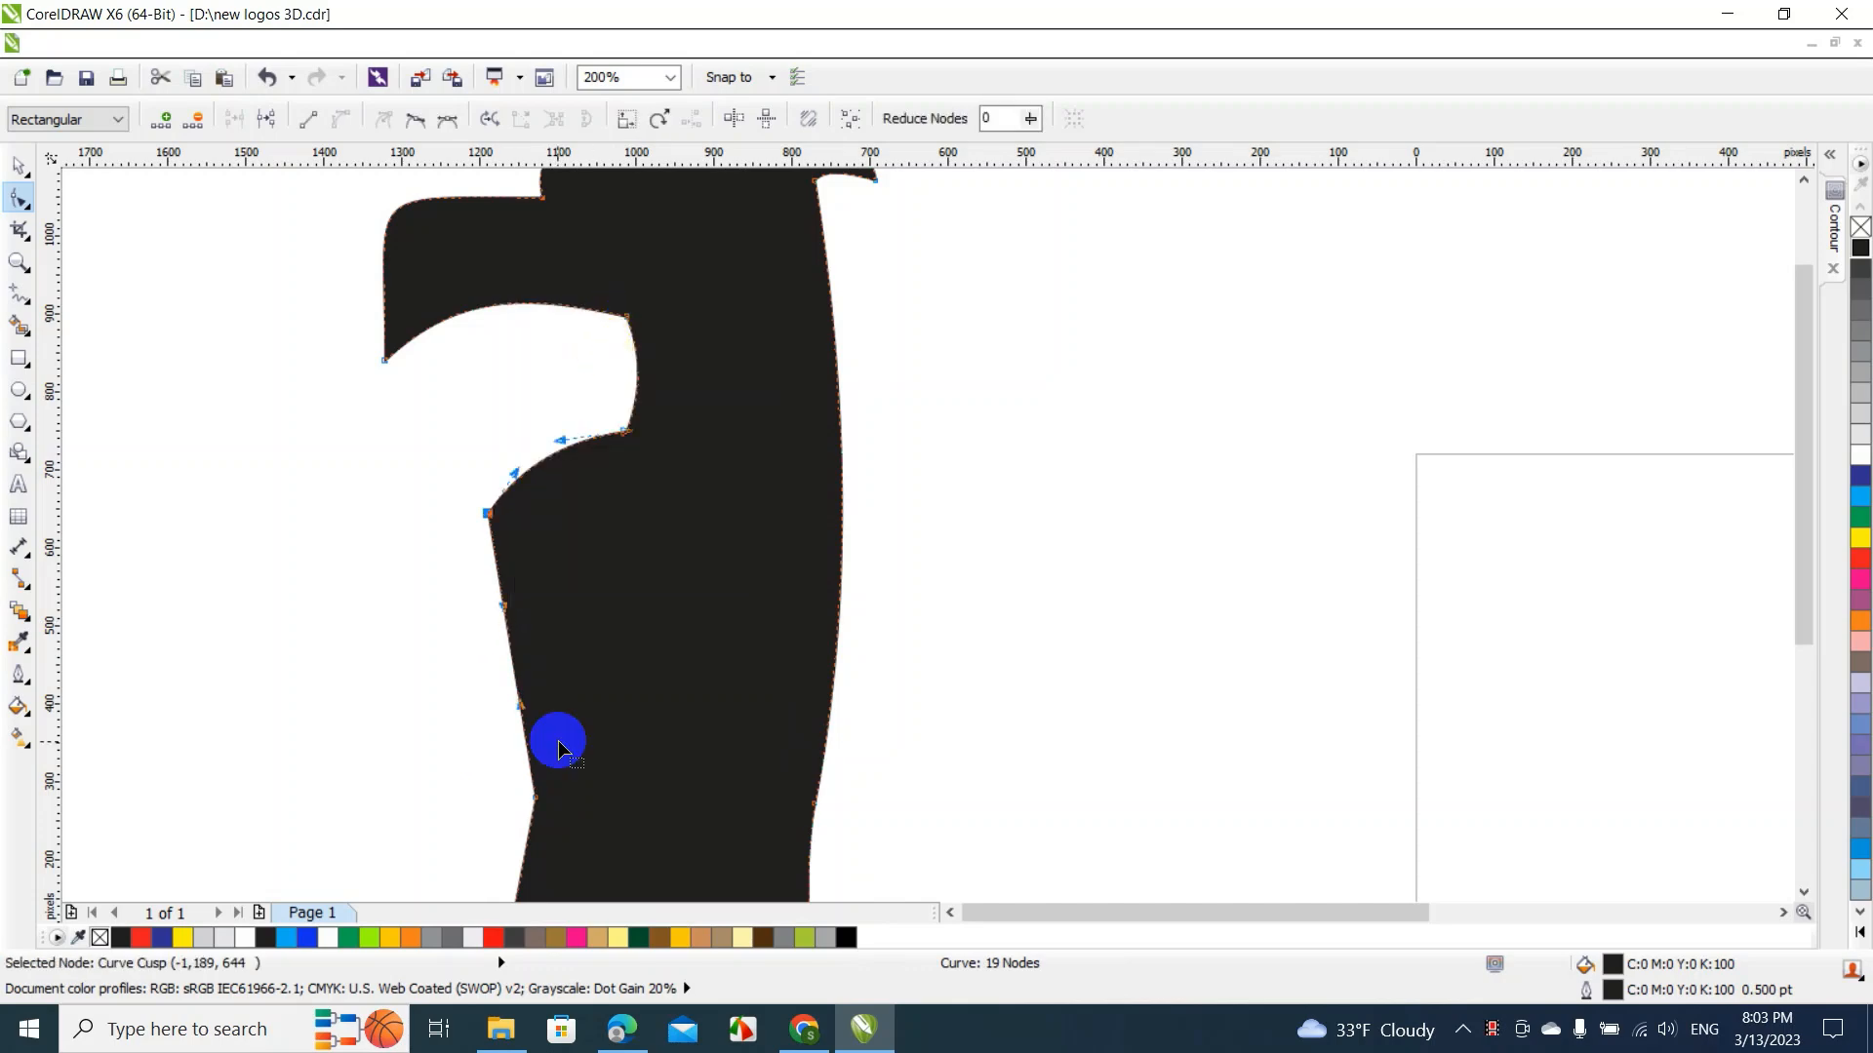
mouse_move(514, 671)
mouse_down()
mouse_move(498, 677)
mouse_move(484, 634)
mouse_move(492, 585)
mouse_up()
Round the chest's upper corner by adding nodes at about (-1187, 558) and (-1127, 707) and deleting the corner node between them
double_click(492, 585)
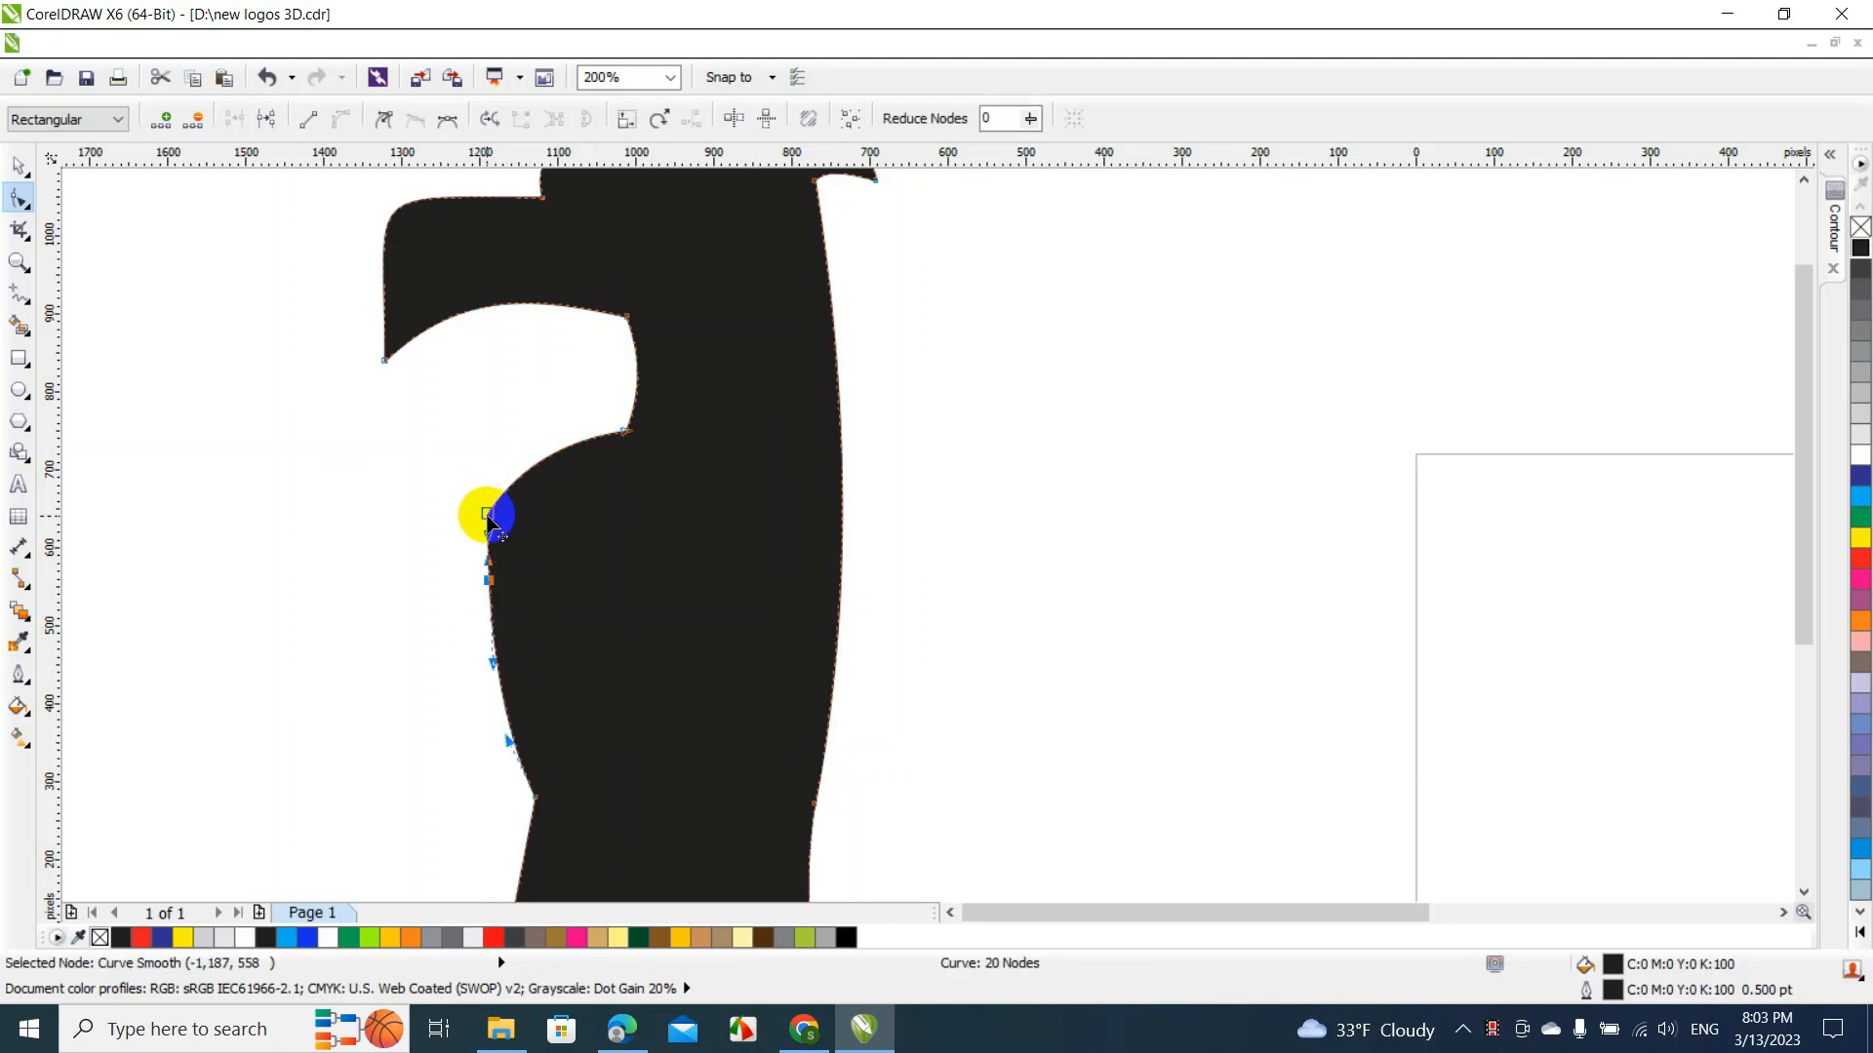
double_click(536, 467)
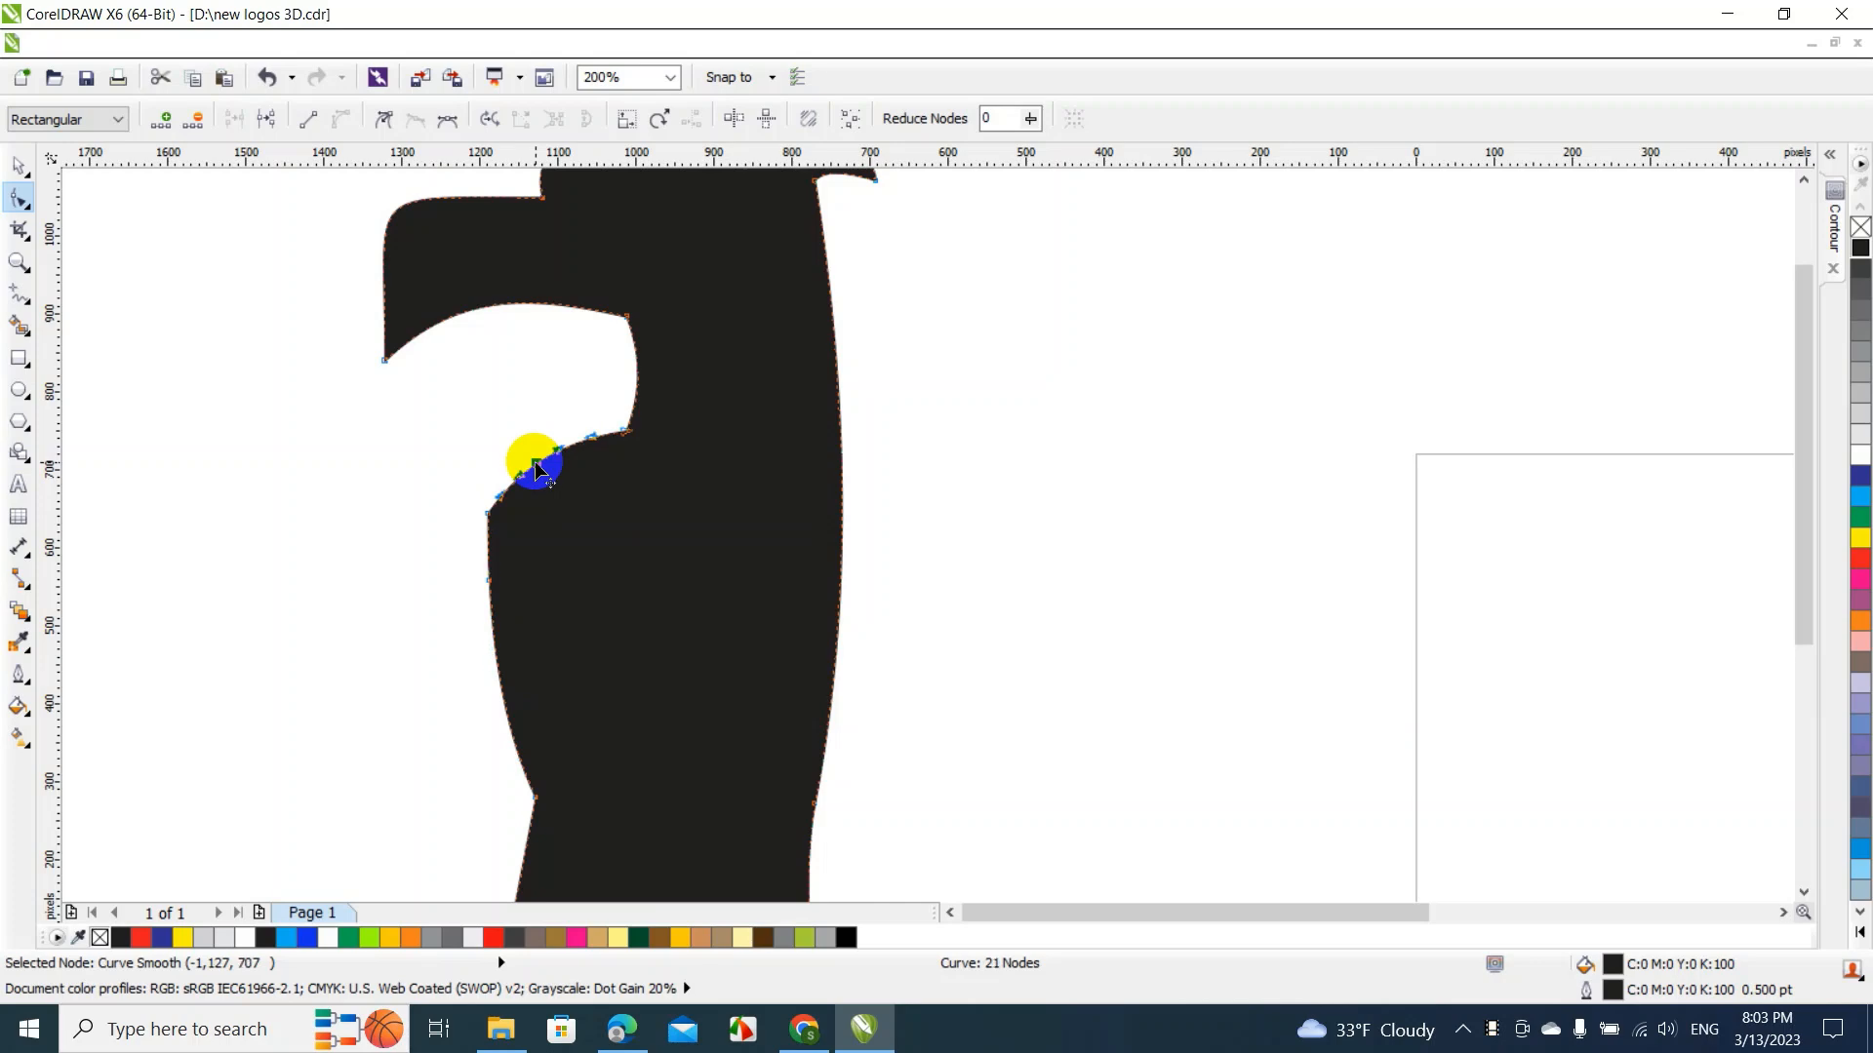
double_click(487, 514)
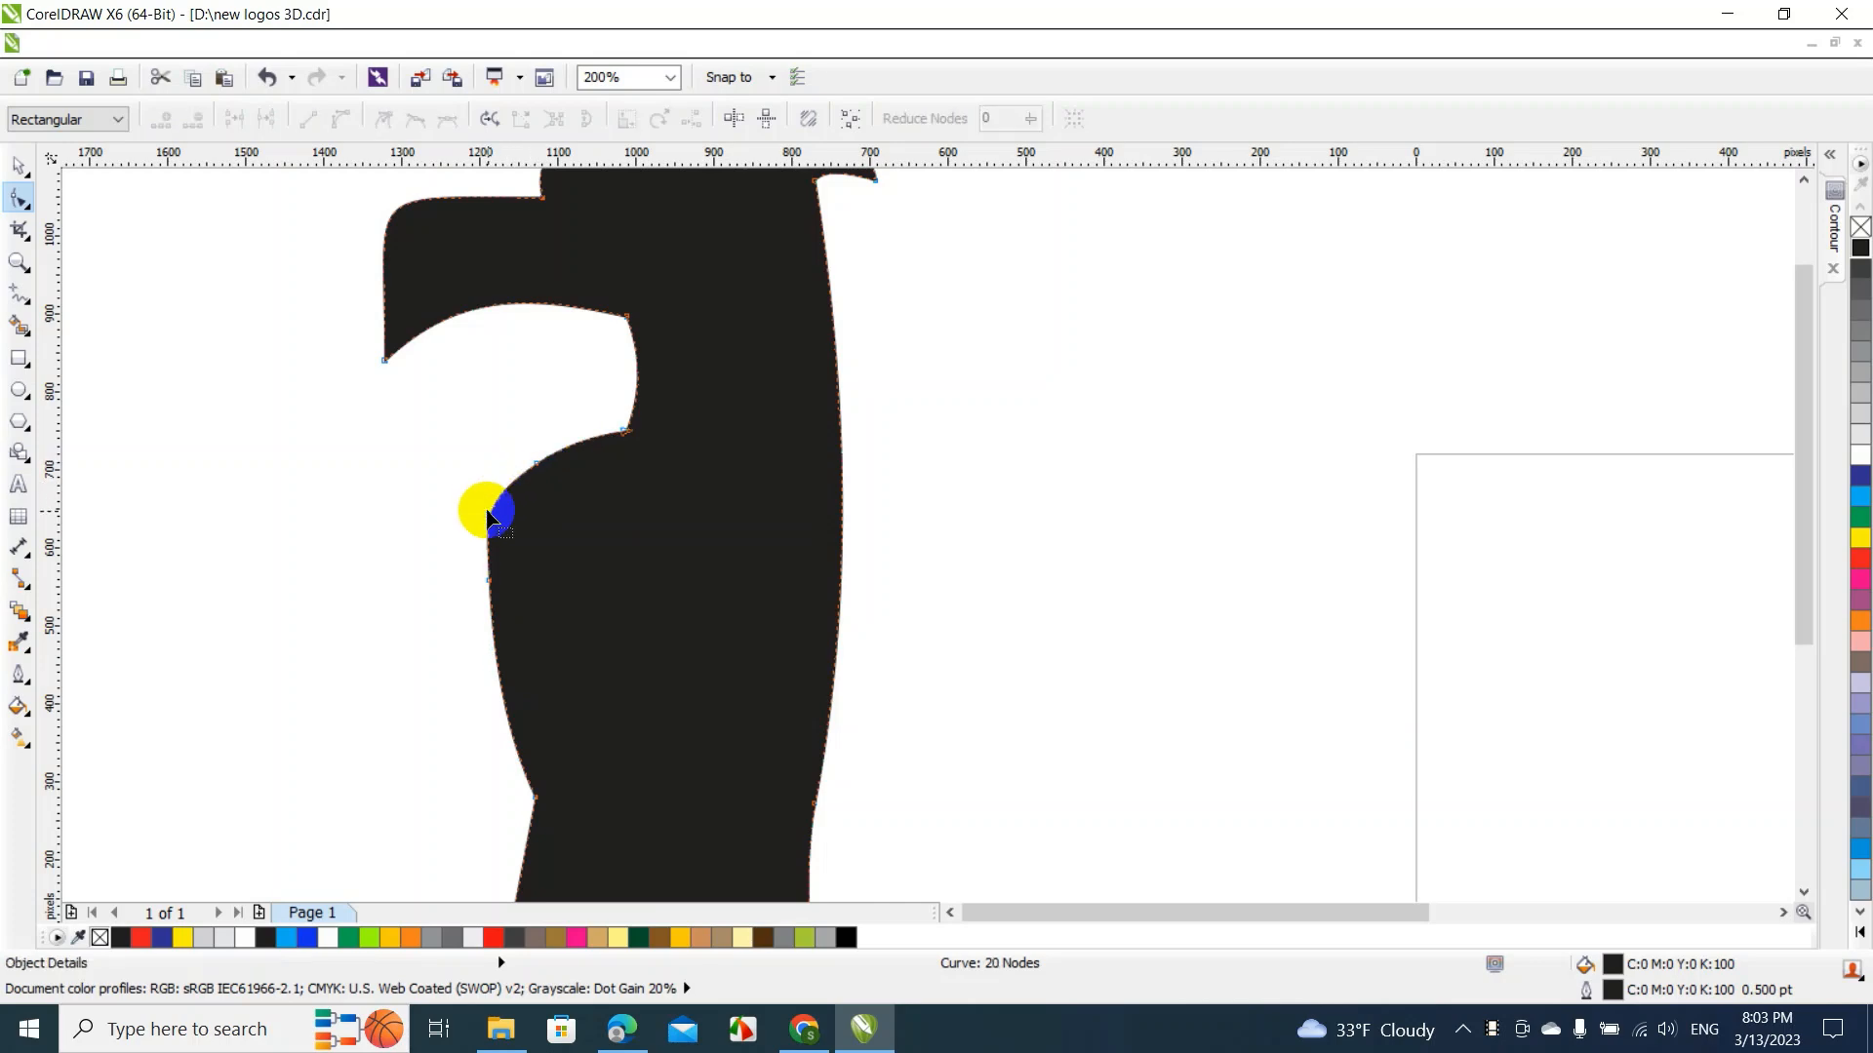
click(490, 515)
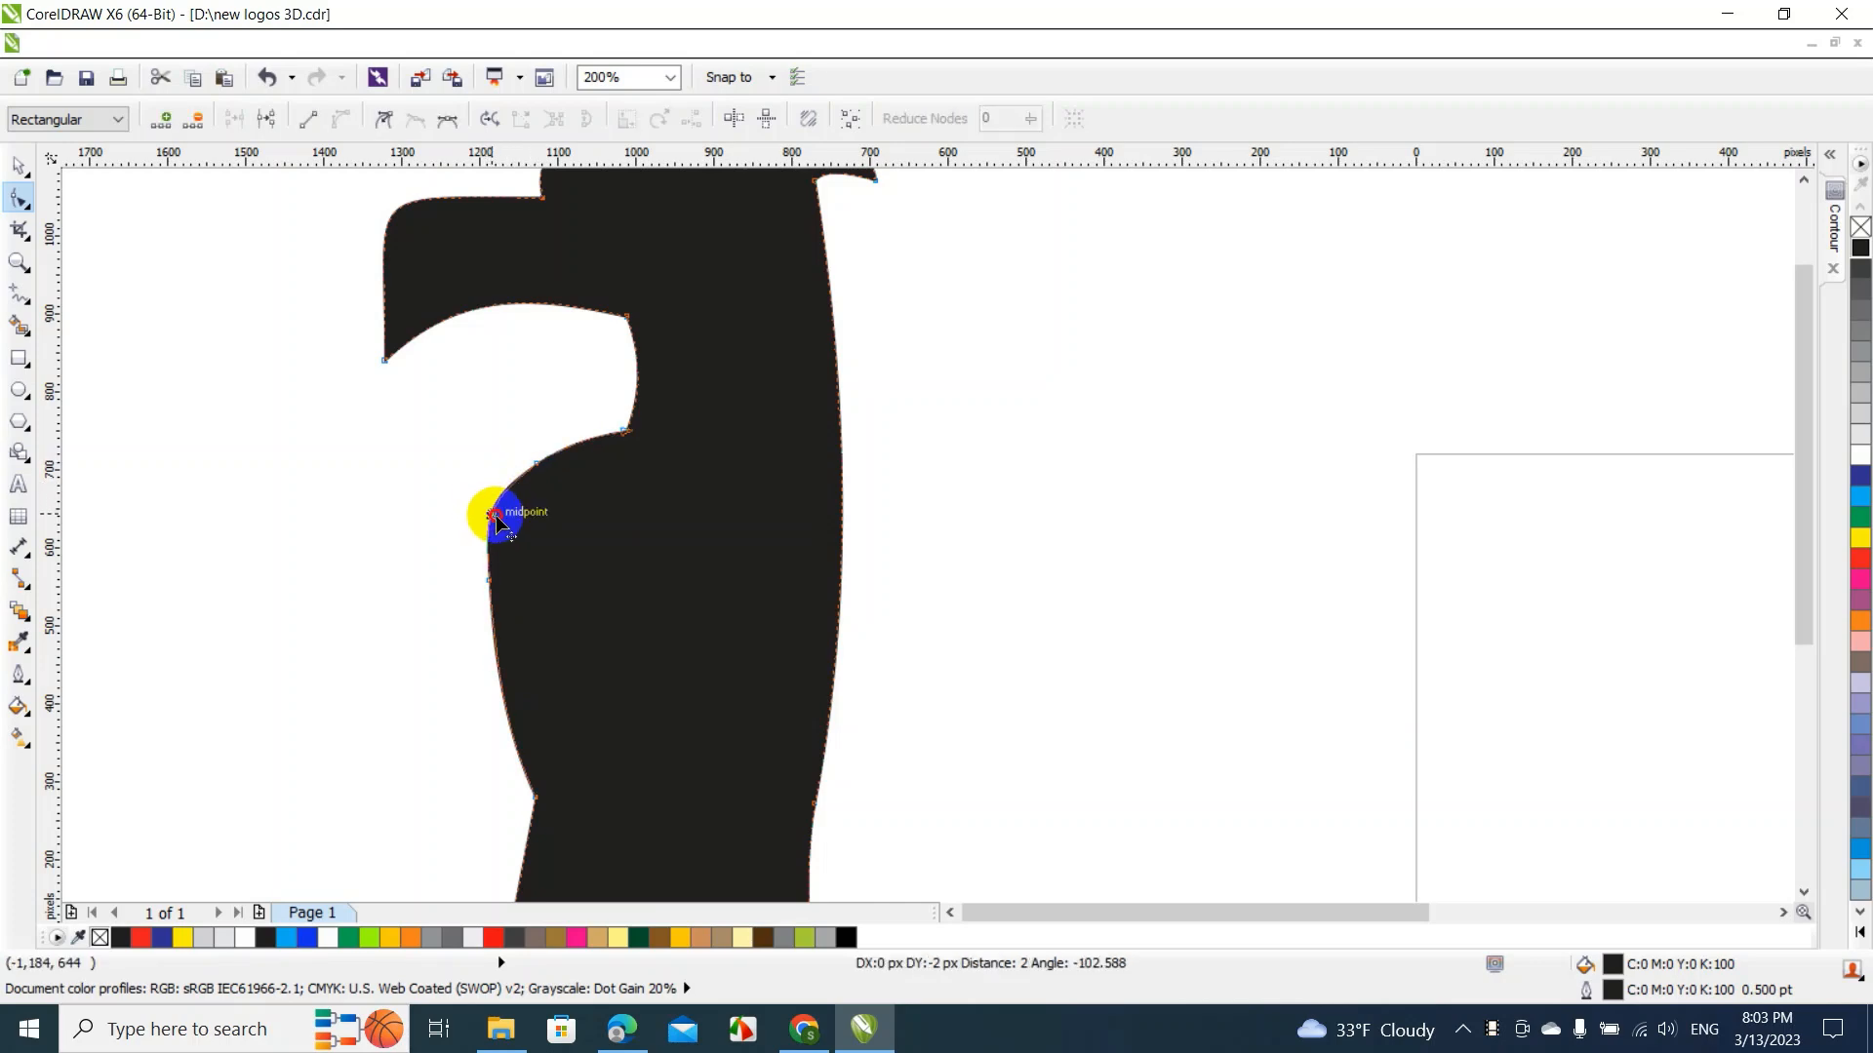
Lower the front waist node to about (-1137, 232) and the rear one to about (-774, 249), and bow the back further outward
click(667, 77)
click(622, 101)
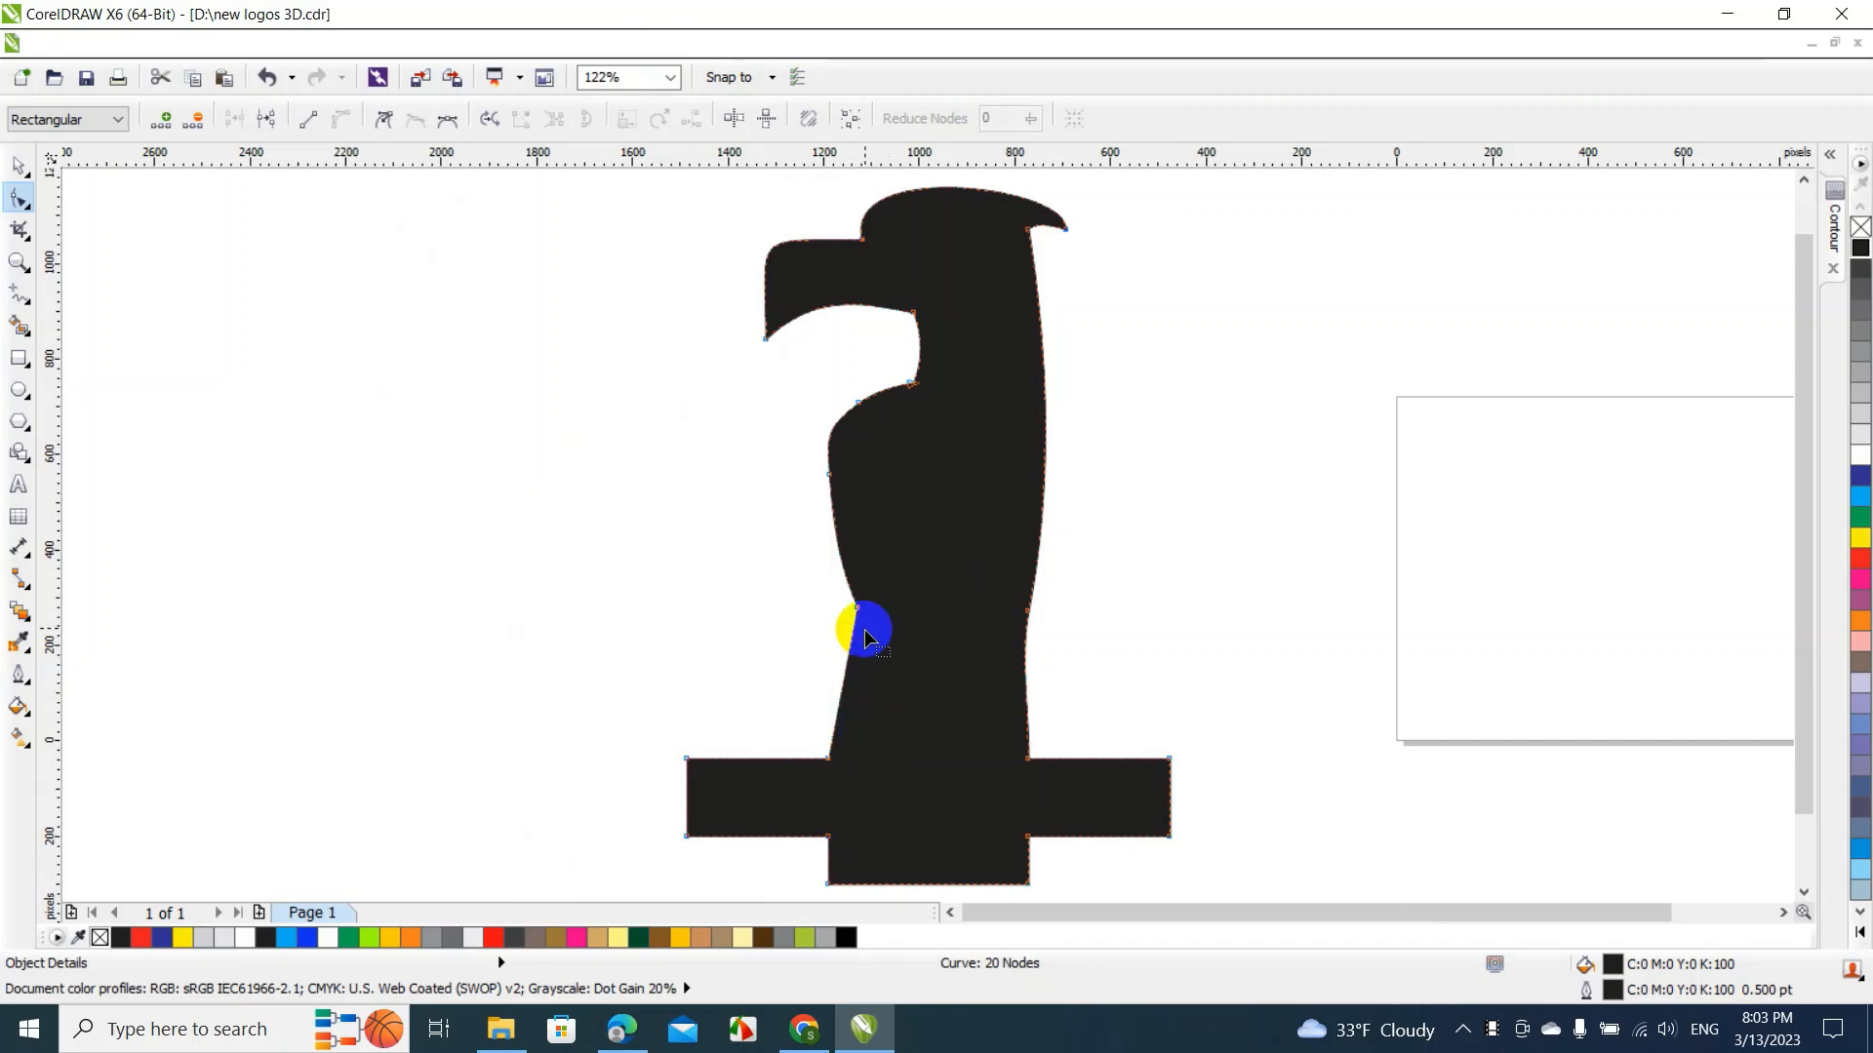
drag(855, 609, 855, 636)
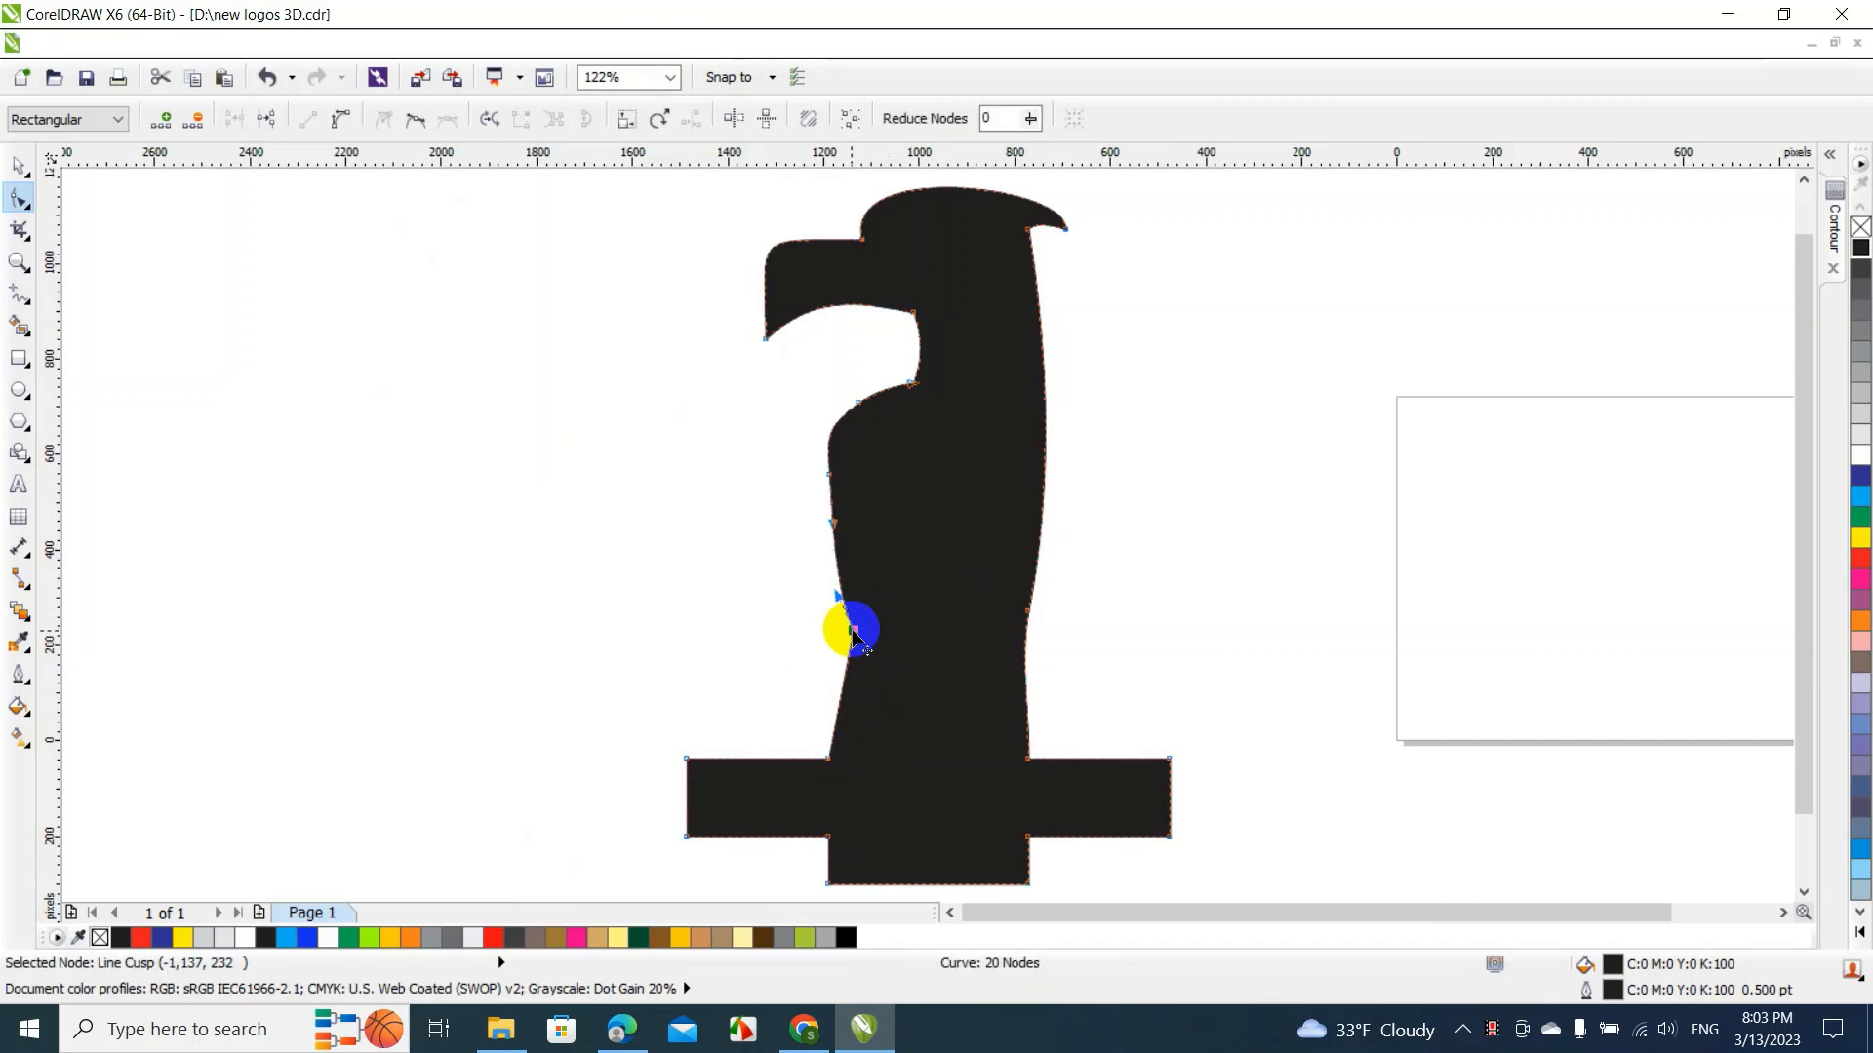
click(1028, 625)
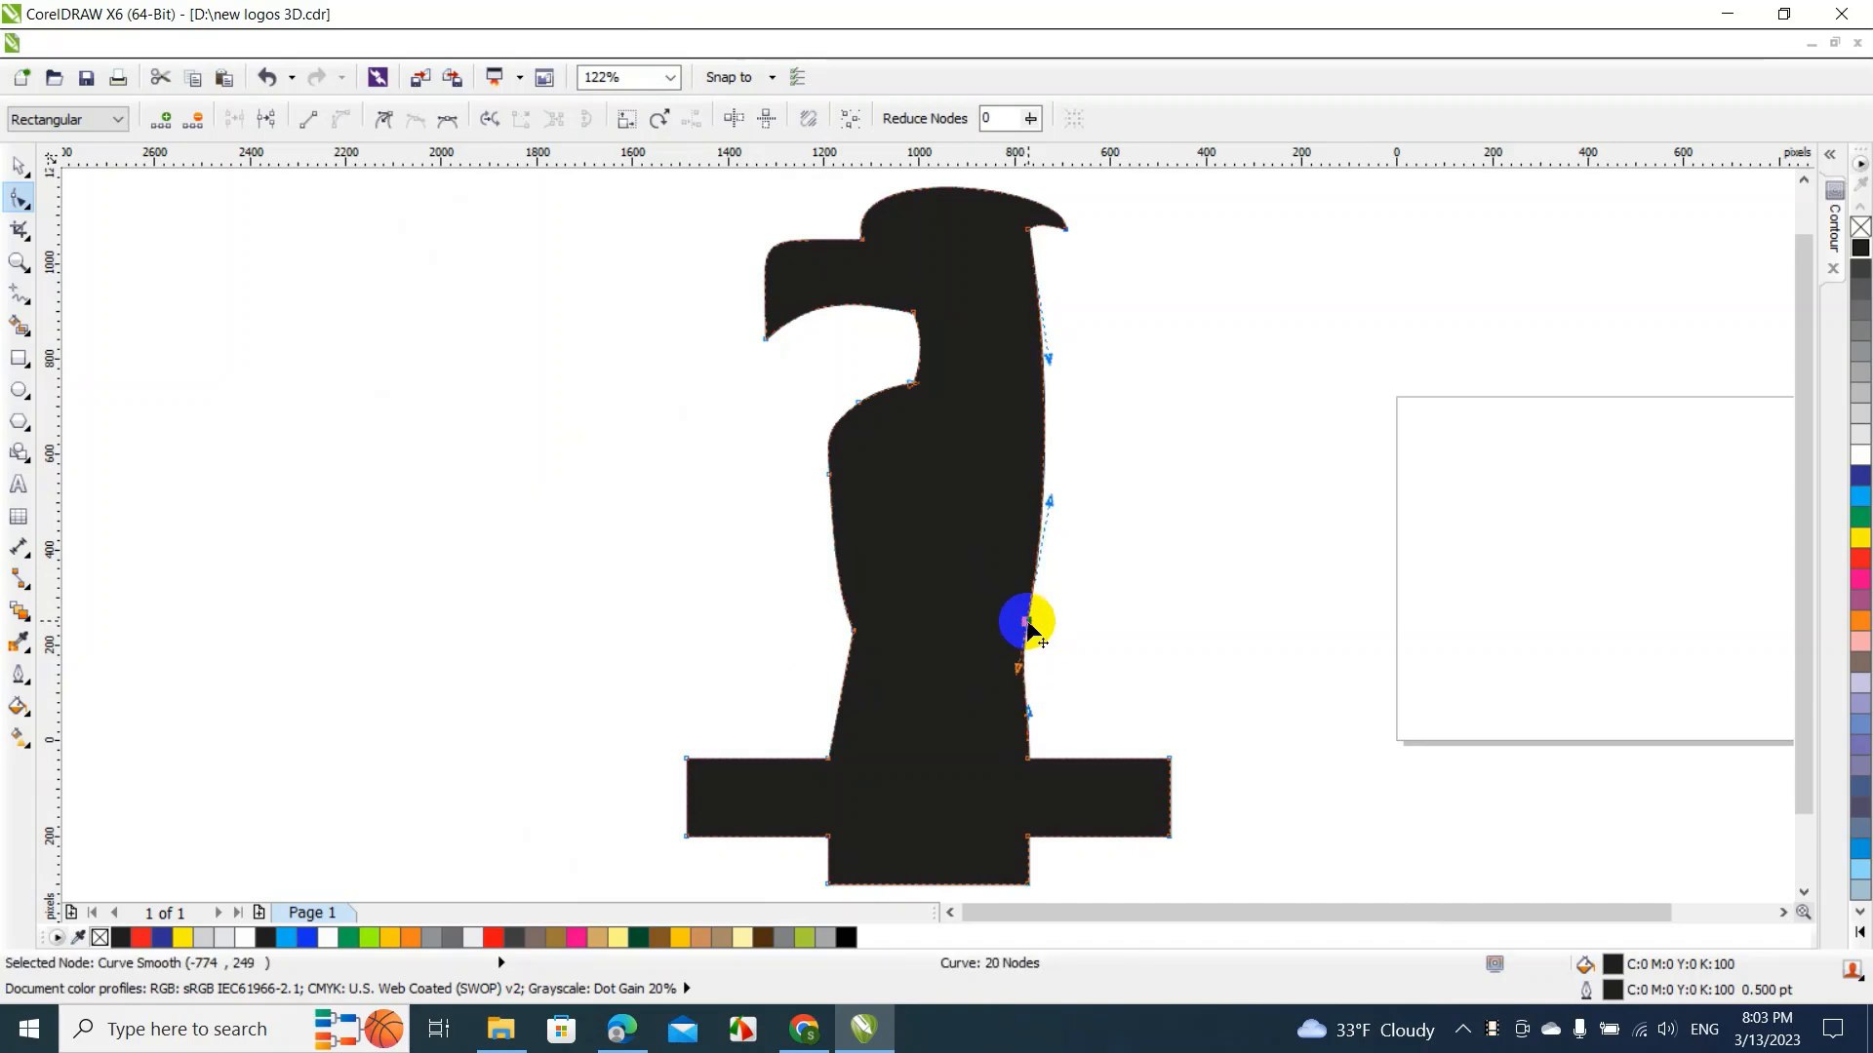
drag(1042, 512, 1054, 527)
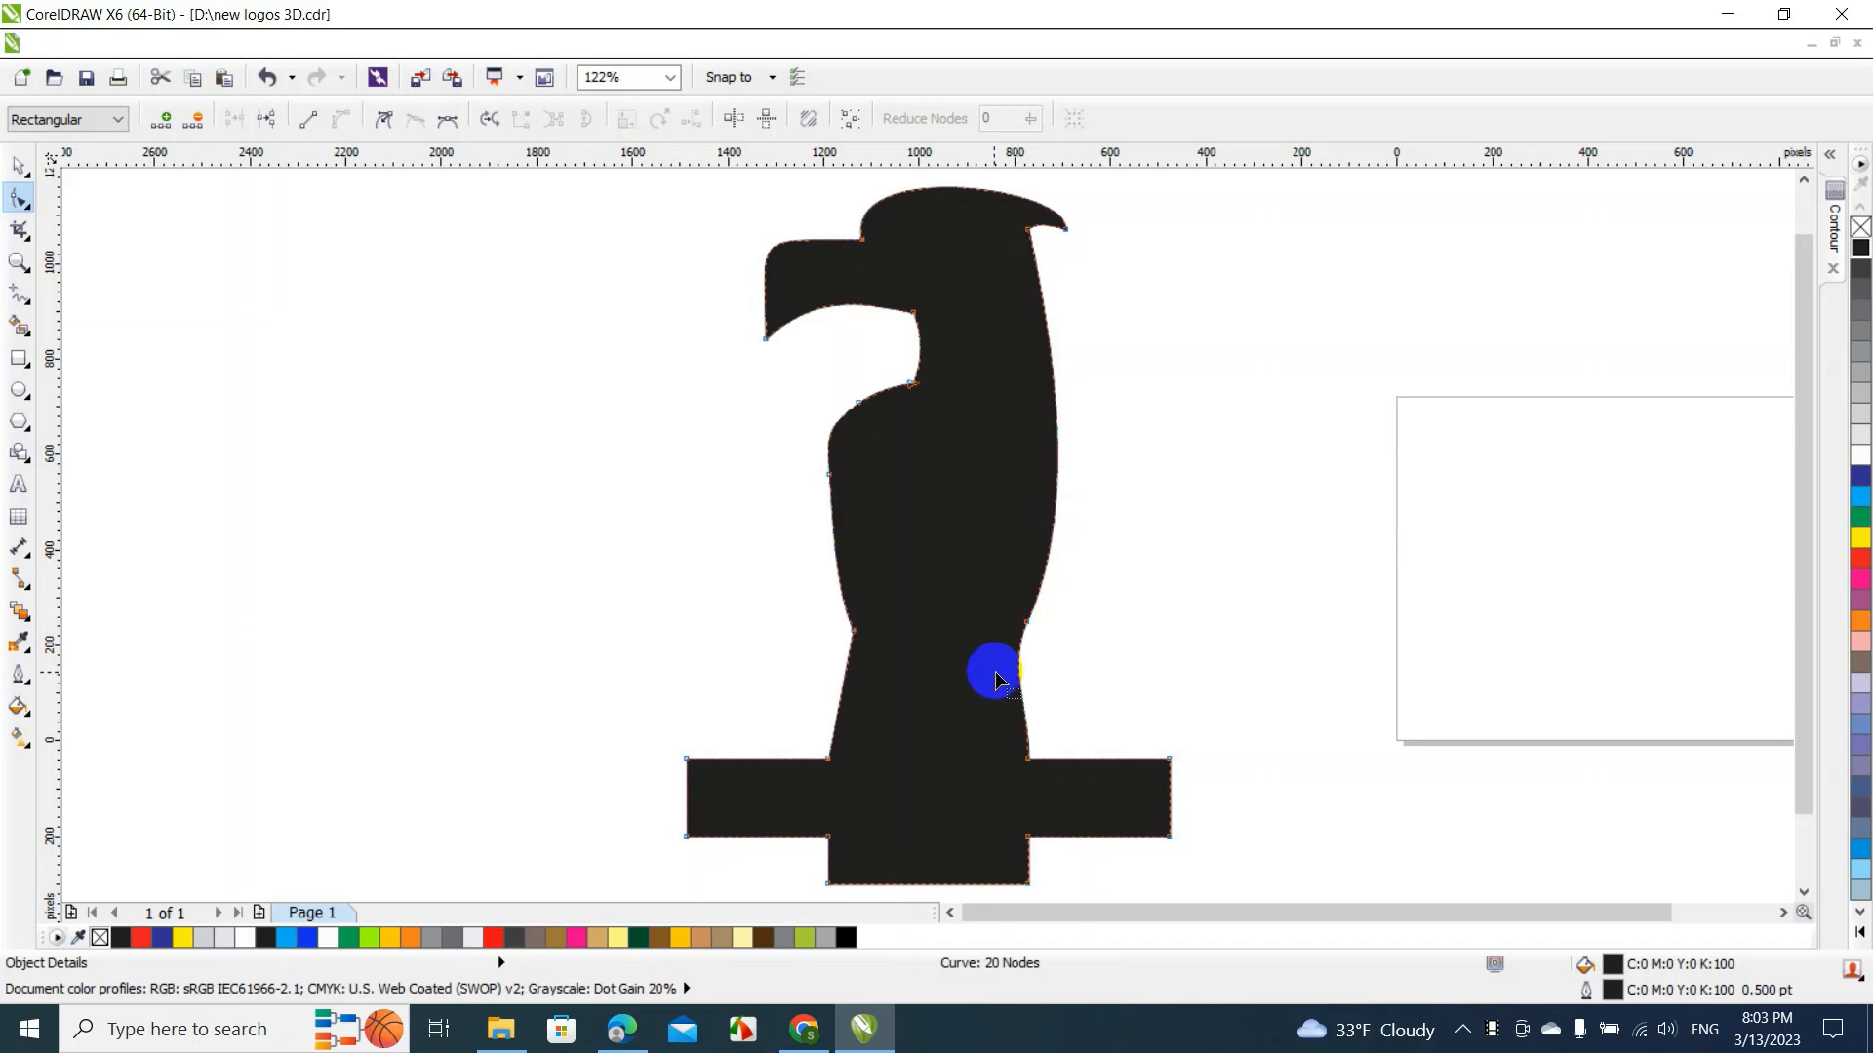
Try moving the node where the front edge meets the base inward to about (-1123, -35), and undo the move
drag(828, 759, 861, 760)
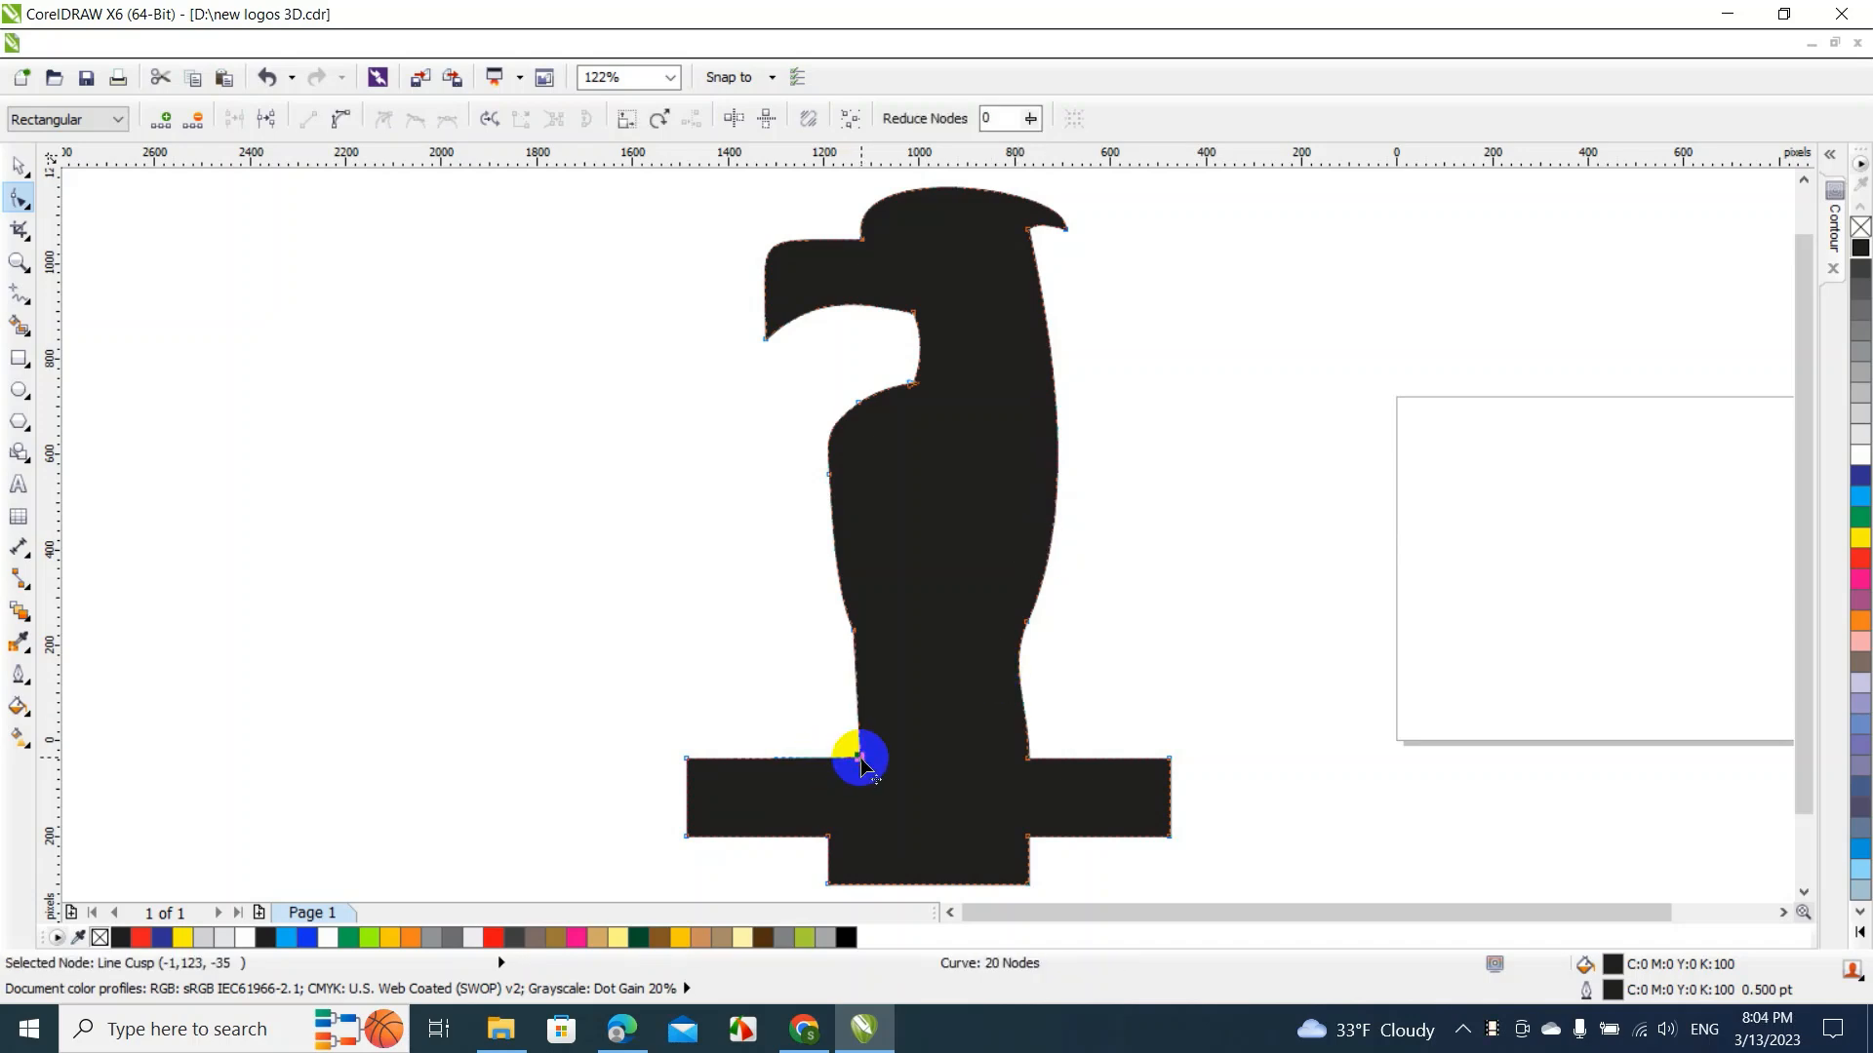
key(ctrl+z)
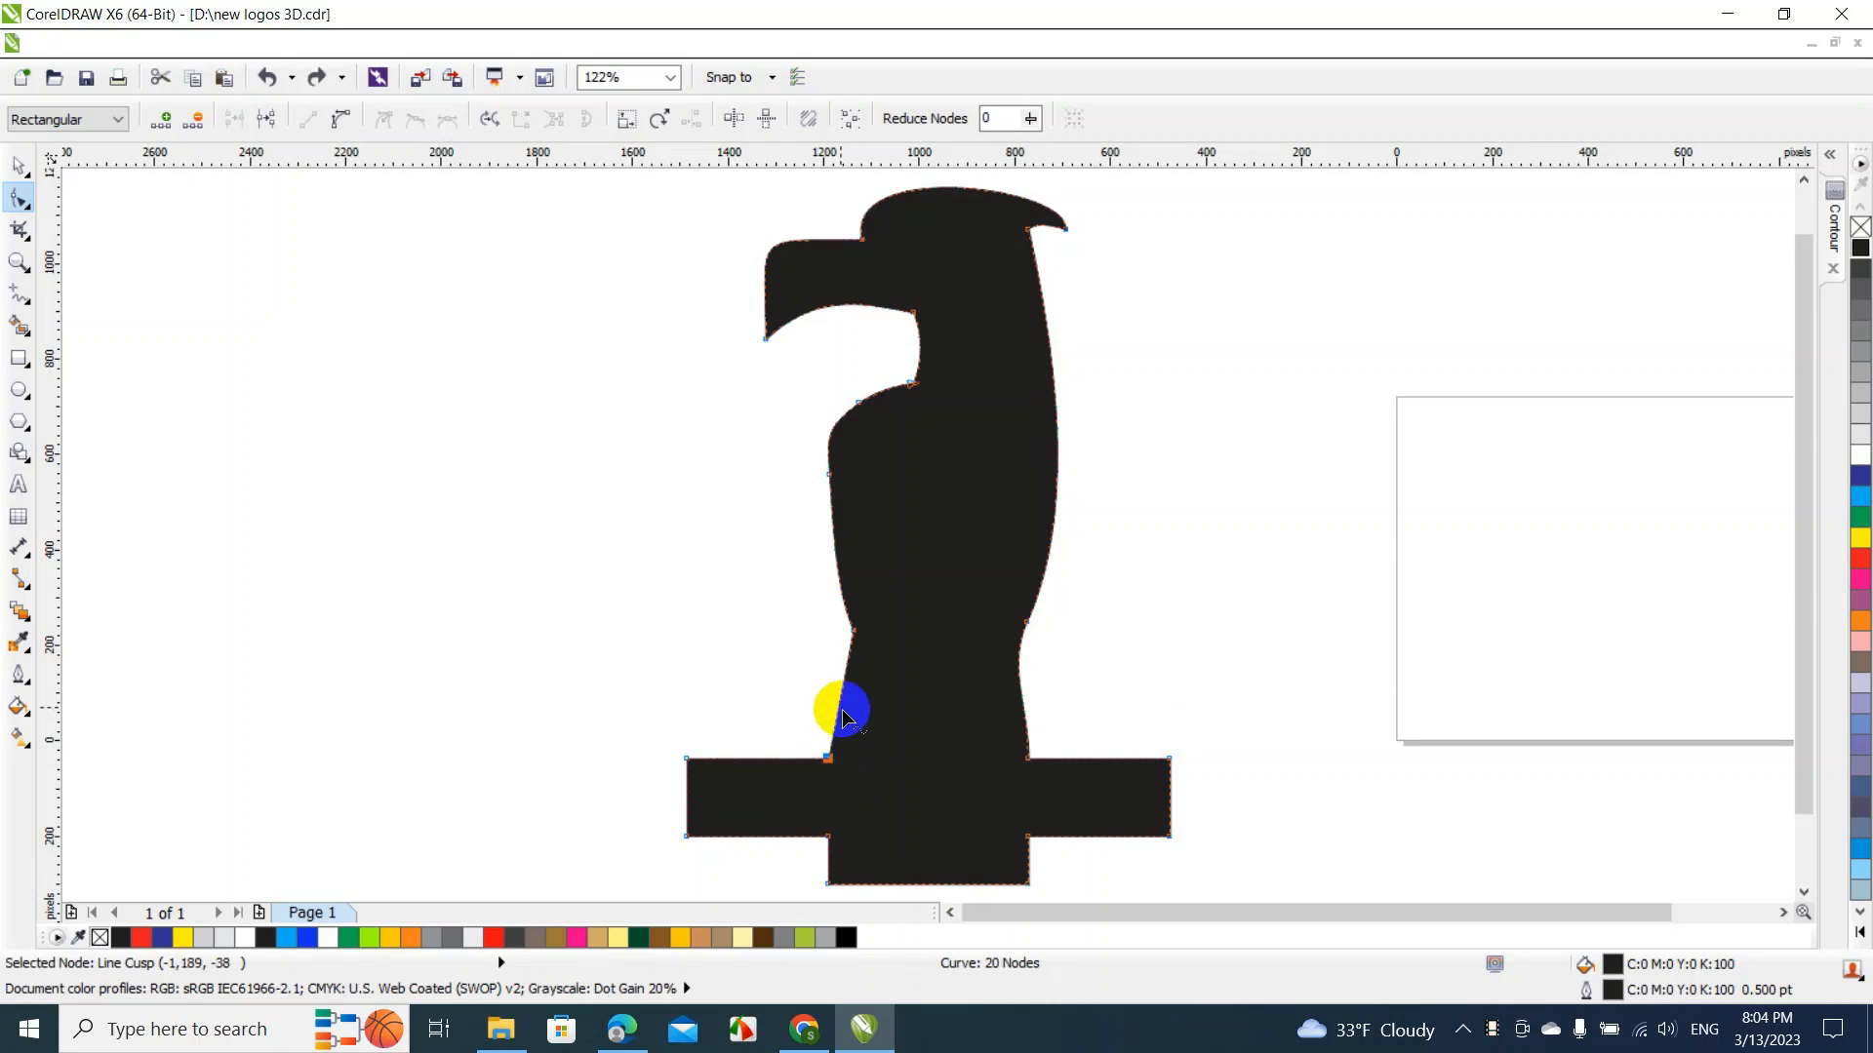
Move the rear waist node to about (-781, 230), convert the segment below it to a line and bow the back outward
drag(1026, 626, 1021, 634)
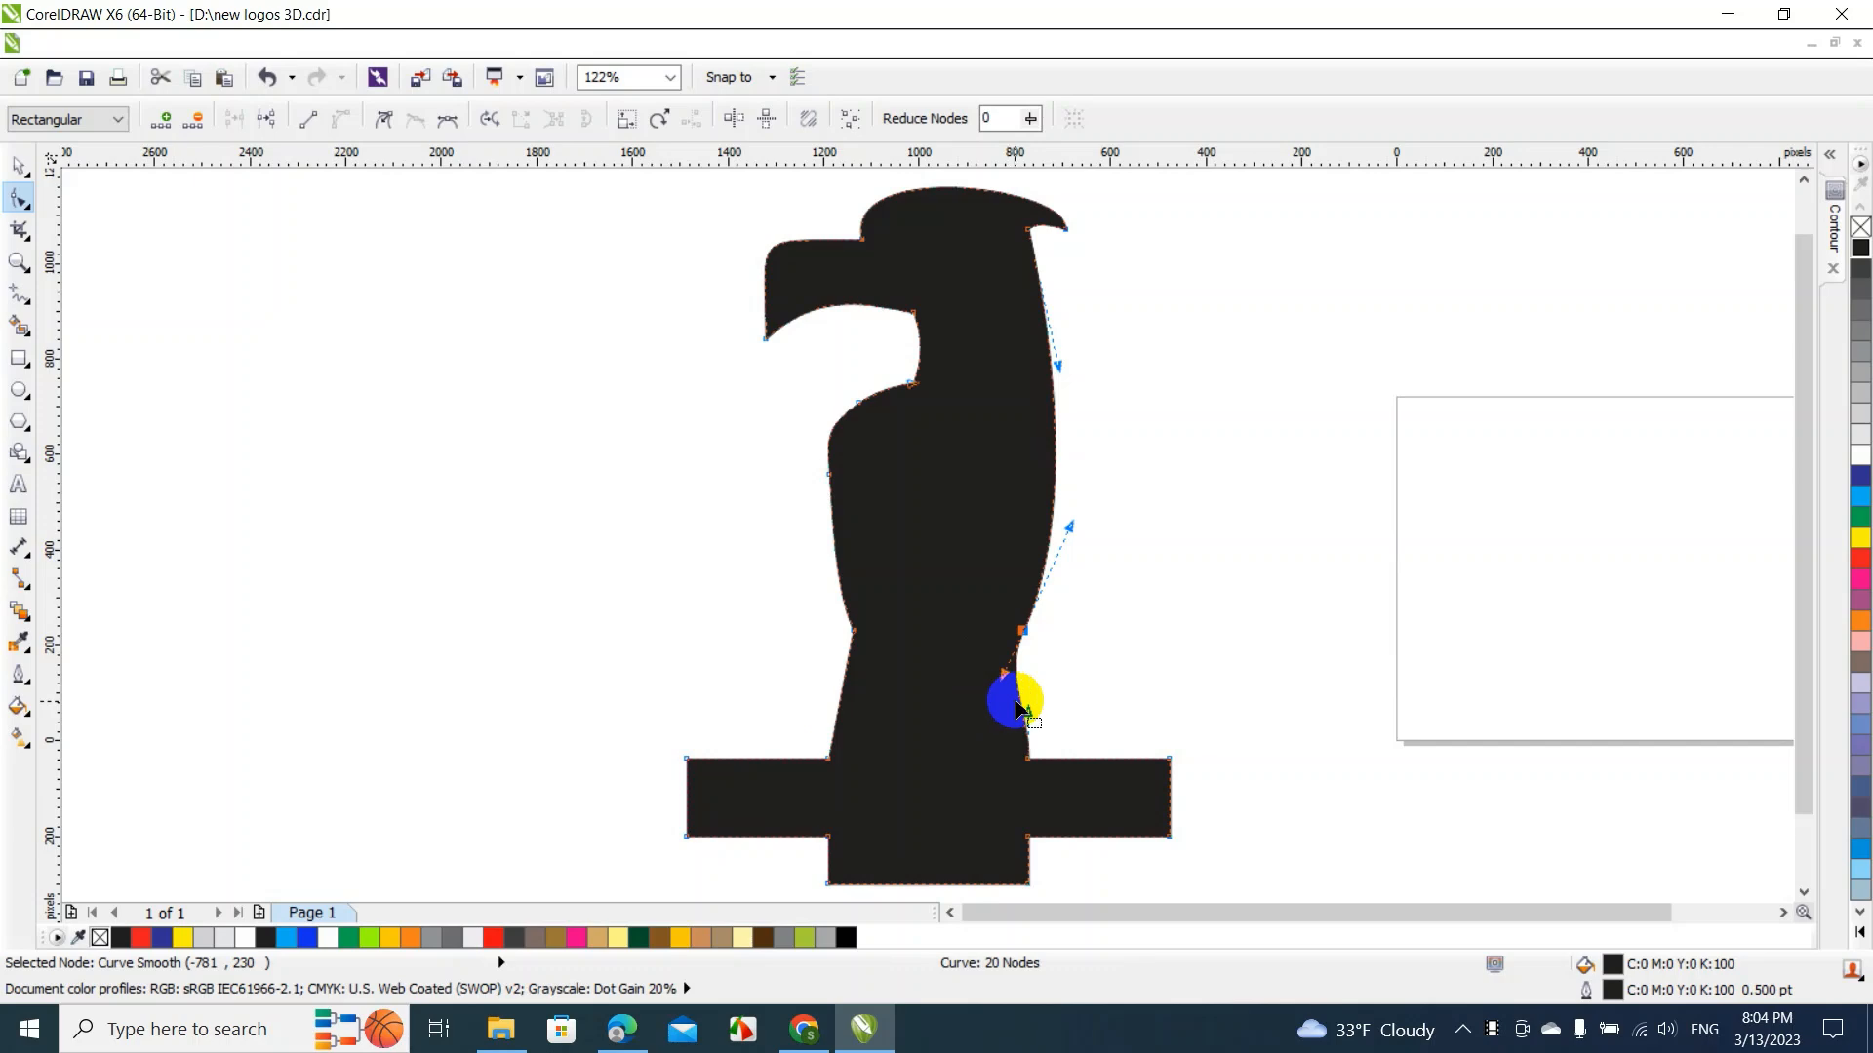
right_click(1022, 702)
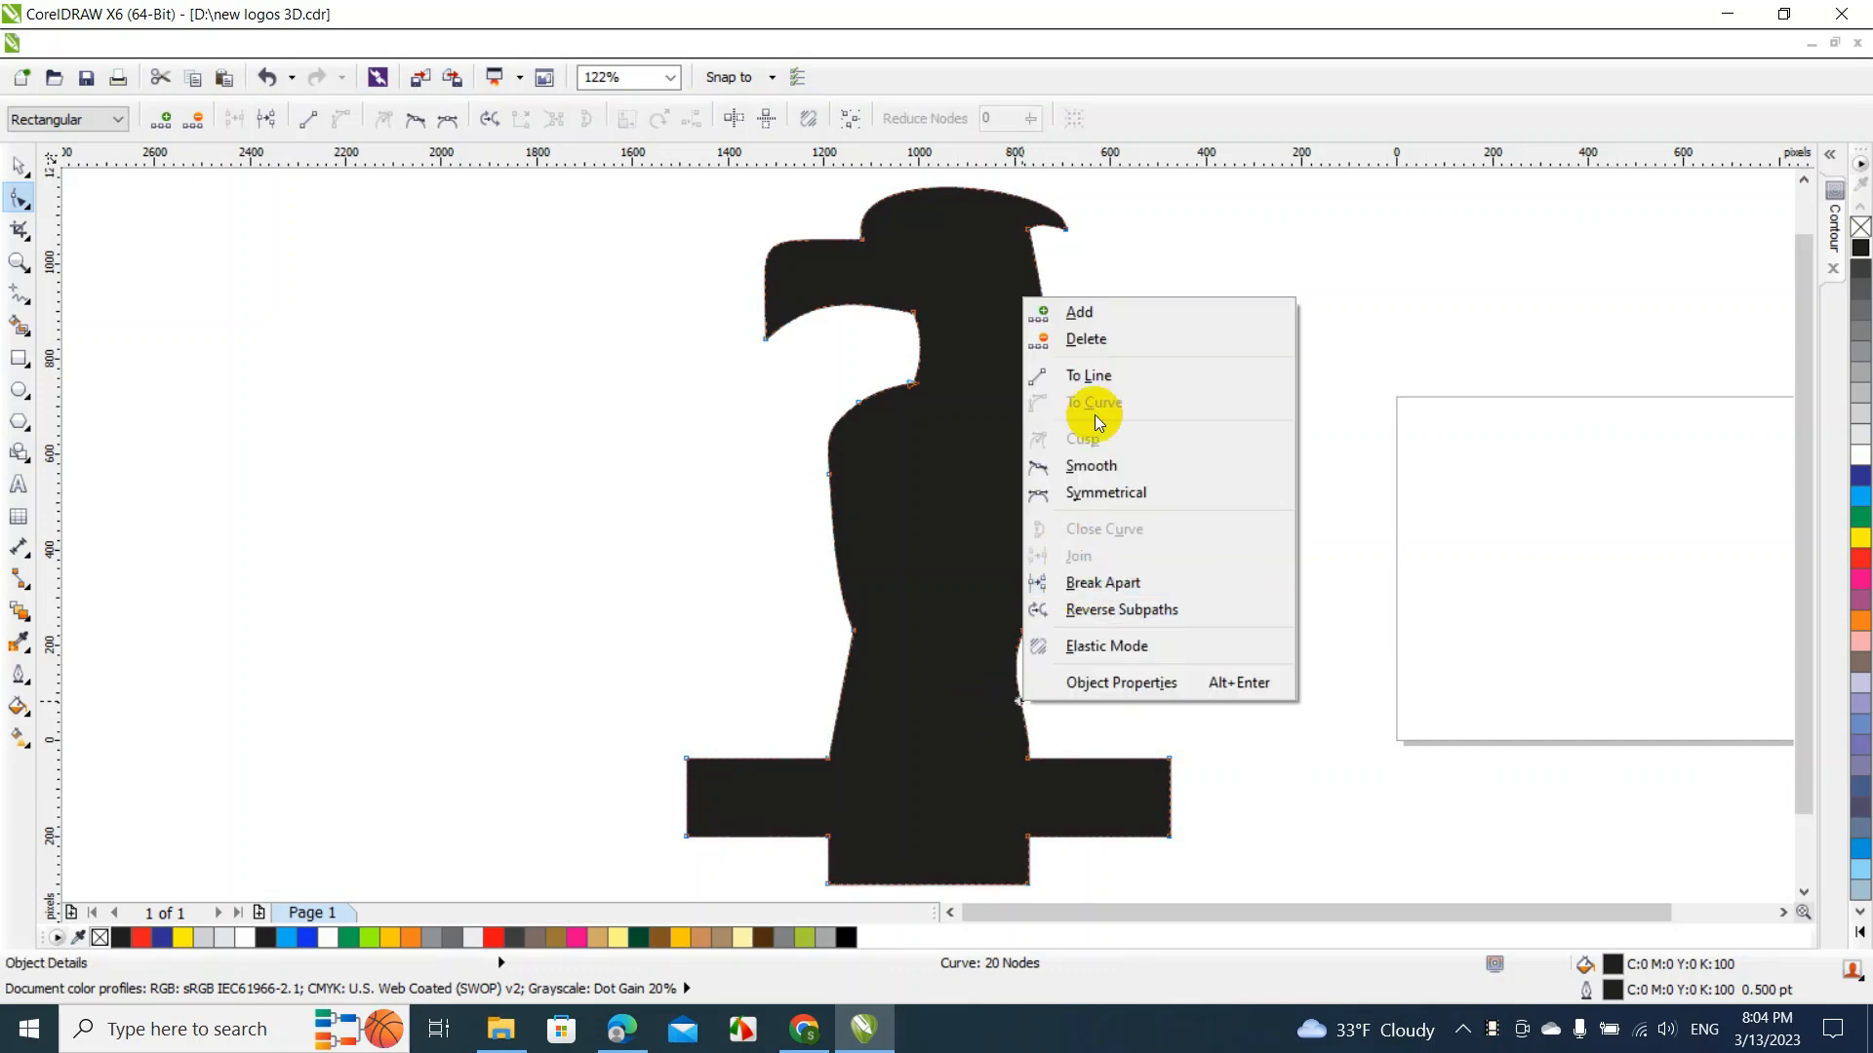
click(1091, 376)
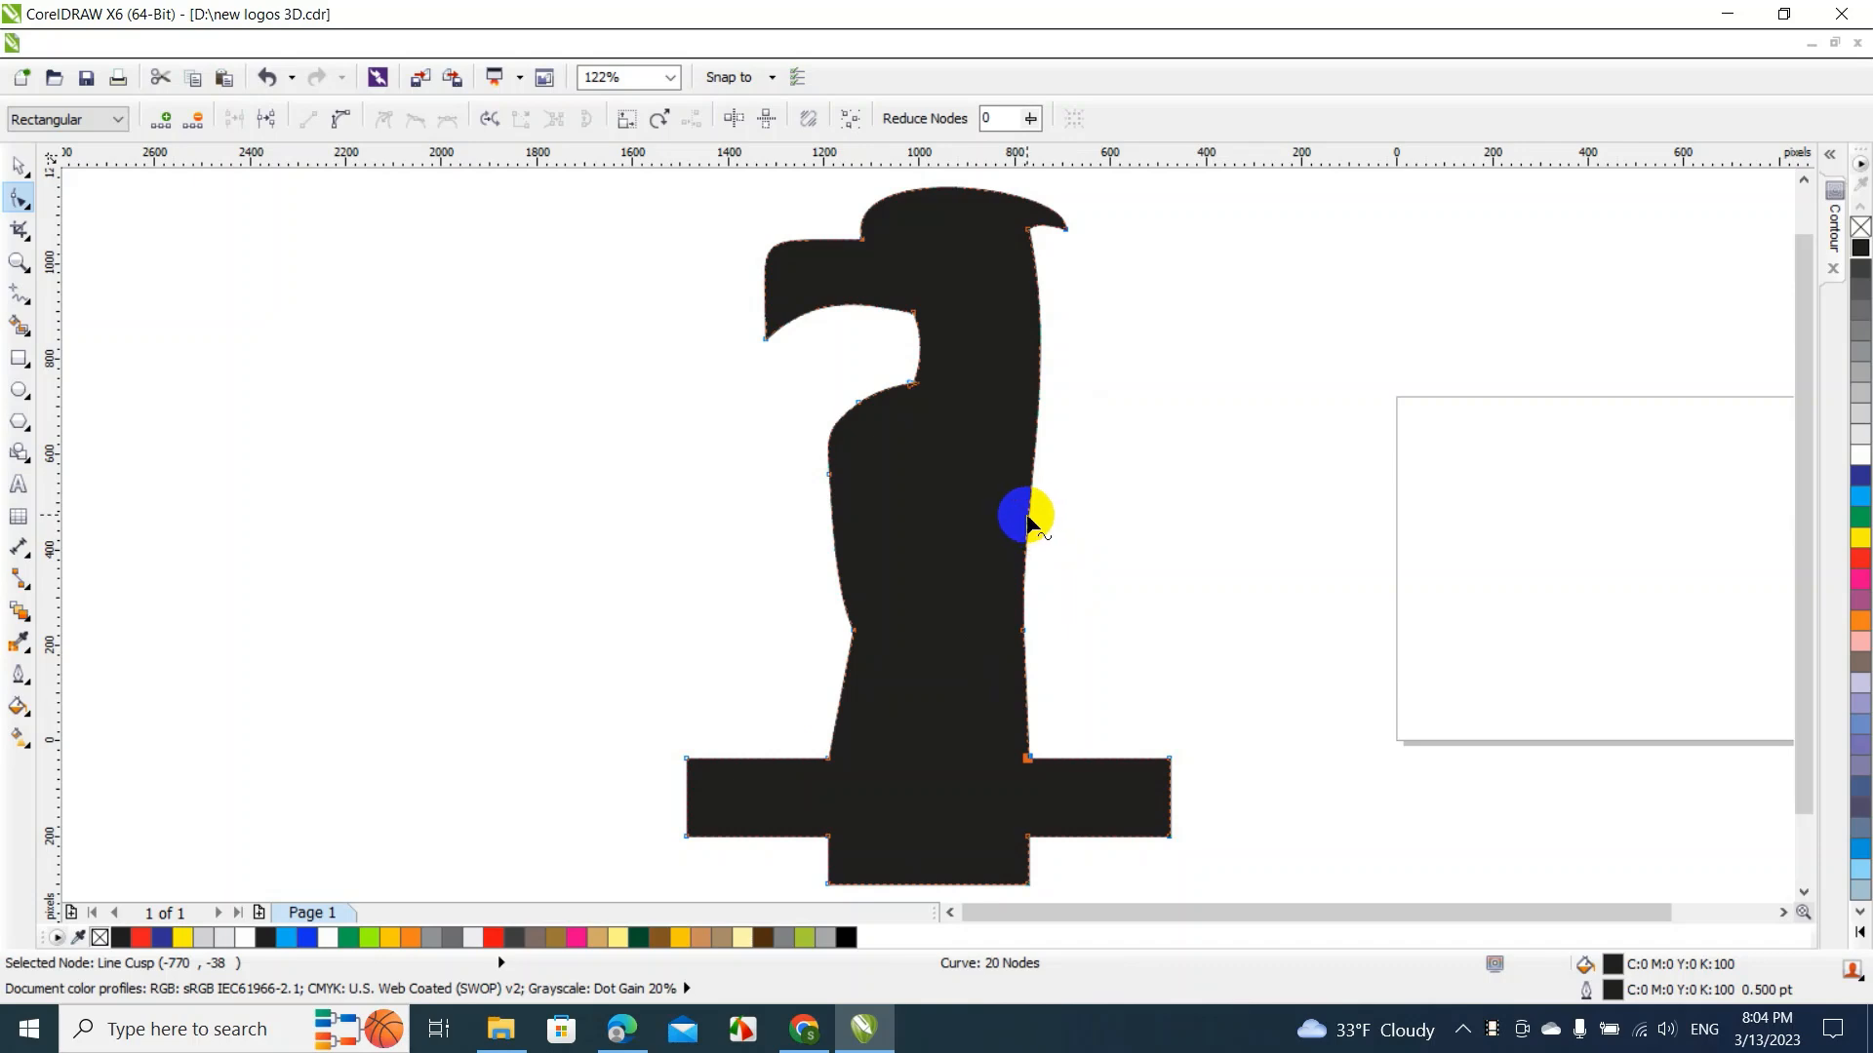
drag(1028, 518, 1044, 578)
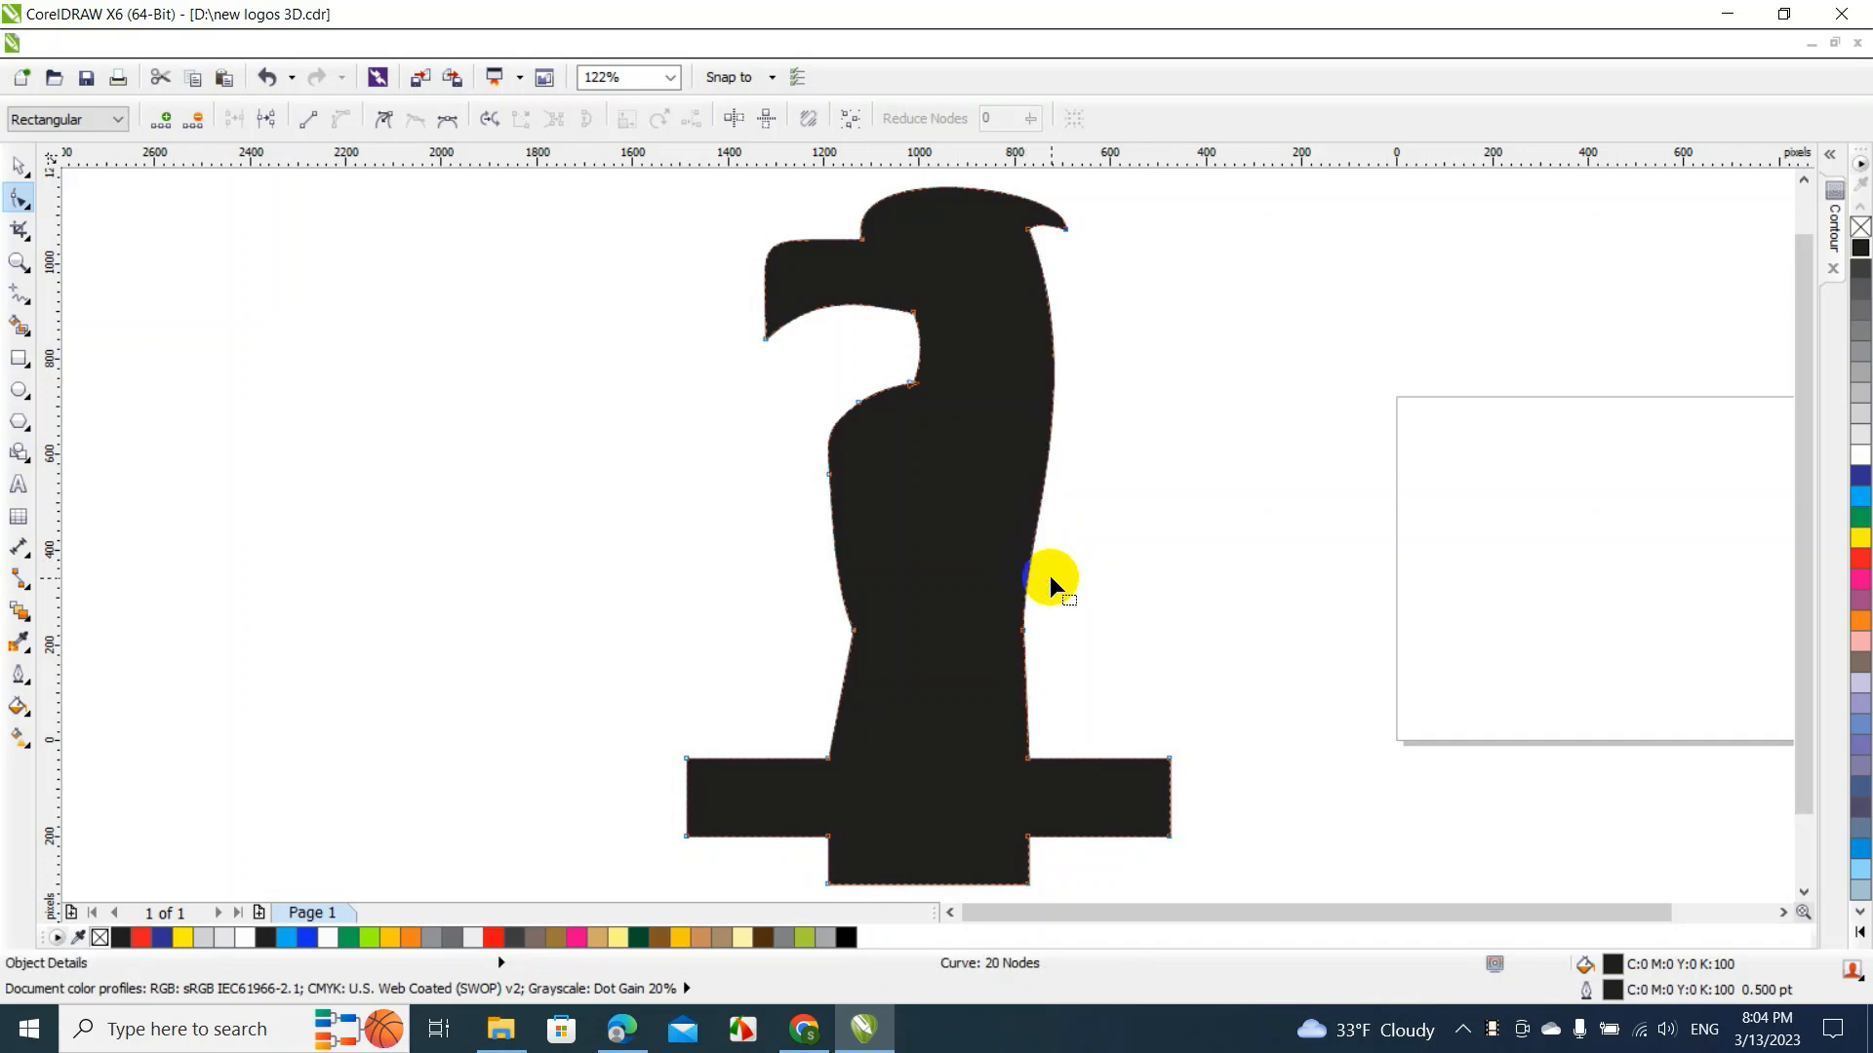
Convert the straight rear edge between the waist and the base to a curve and bow it inward
right_click(1027, 688)
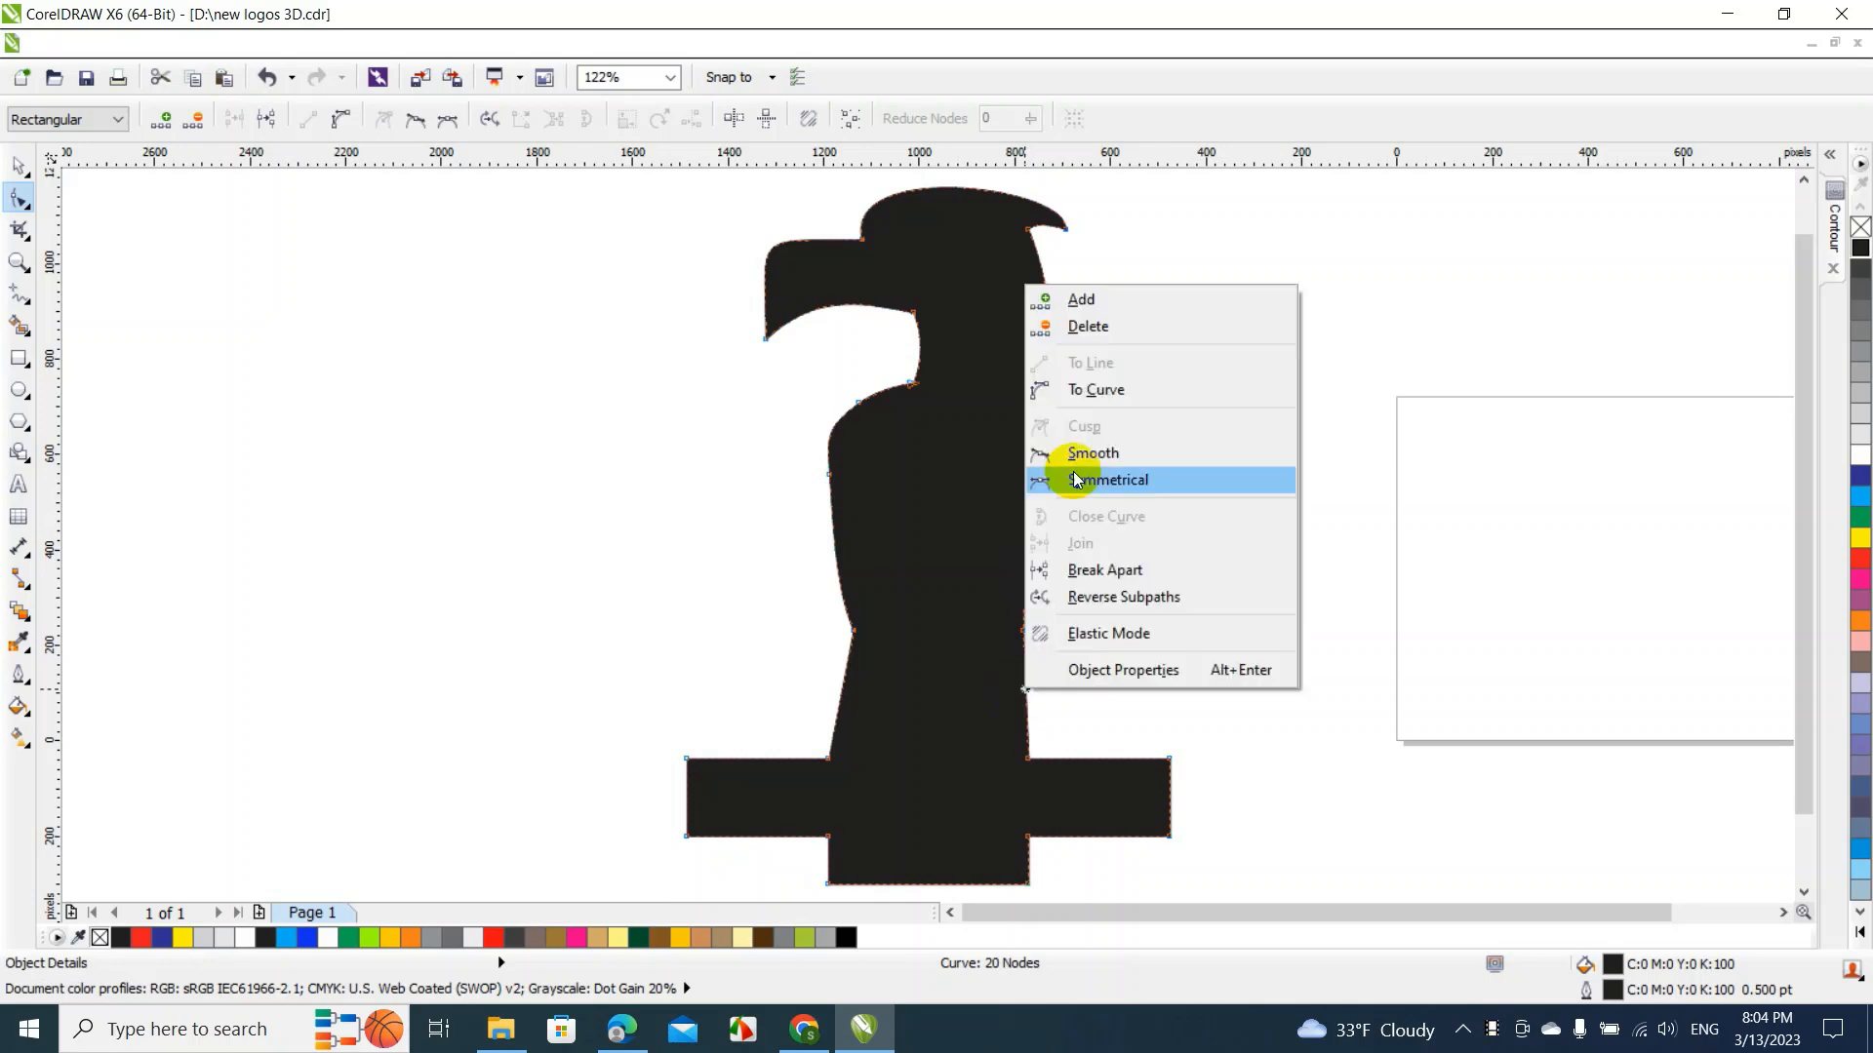
click(1098, 391)
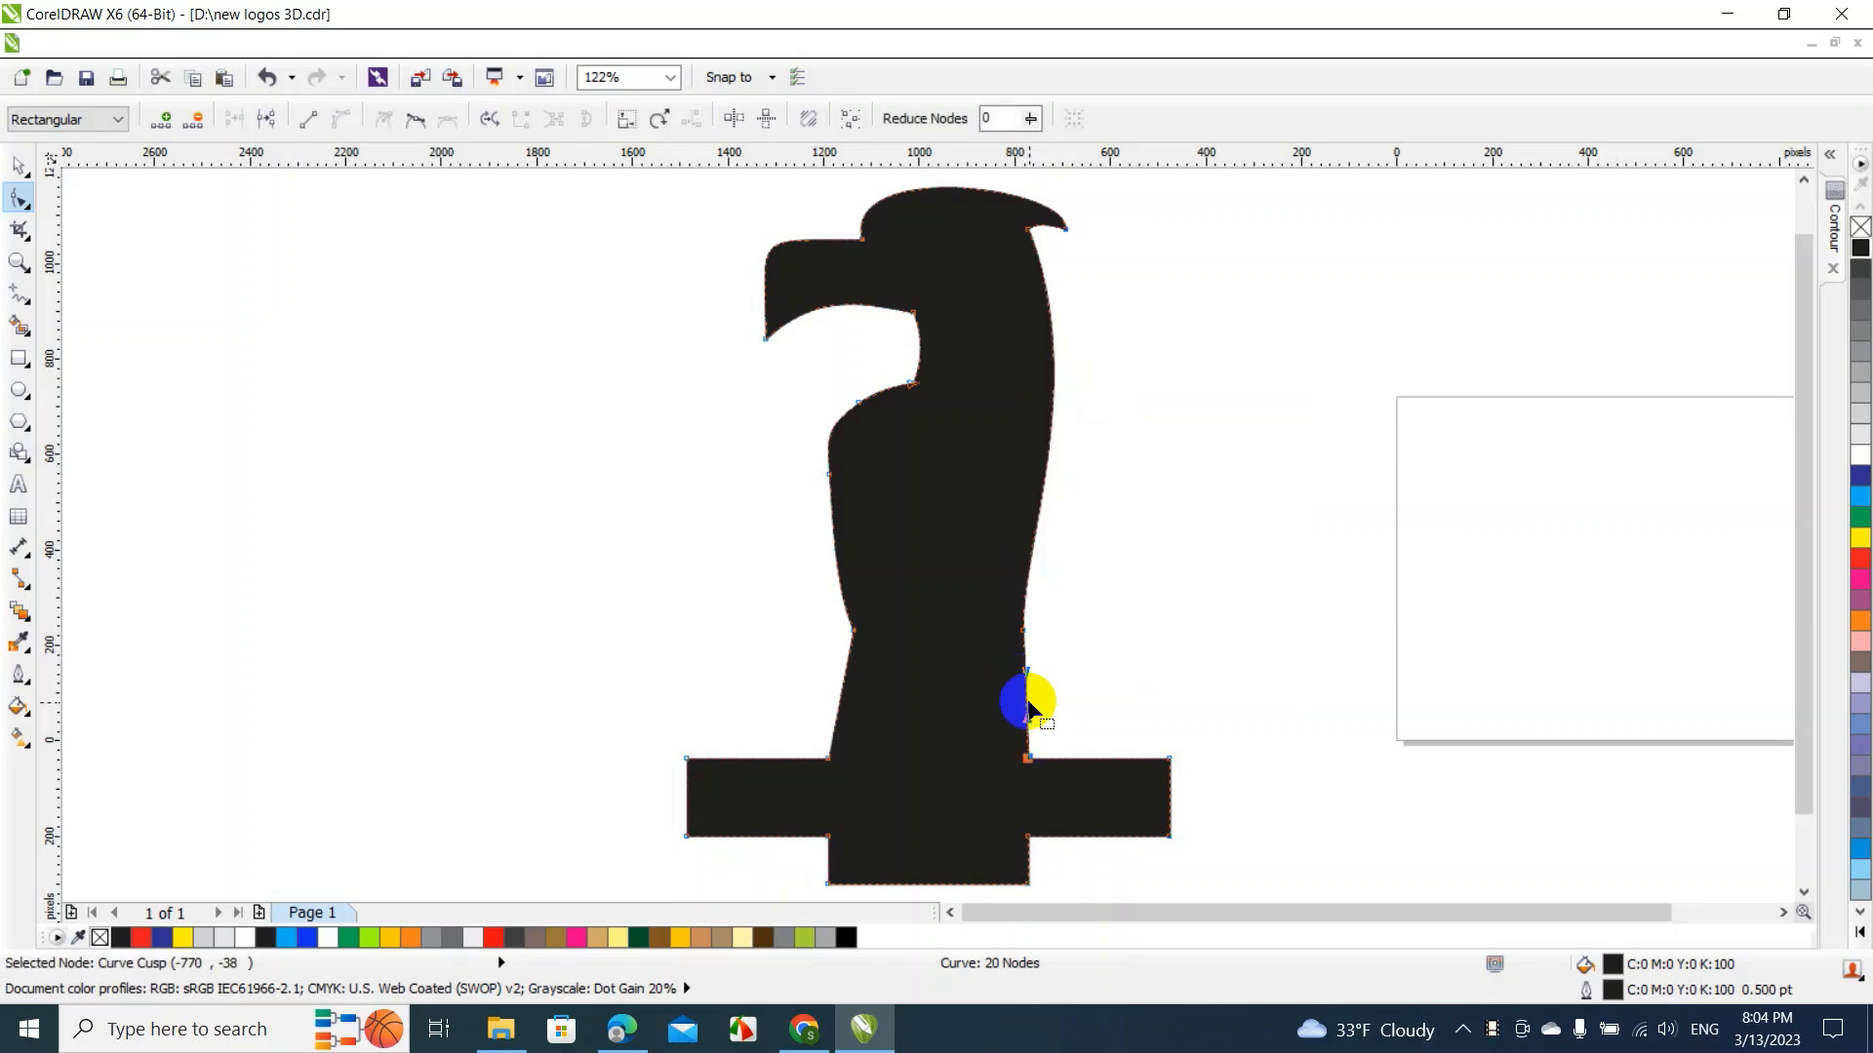
drag(1027, 698, 1007, 702)
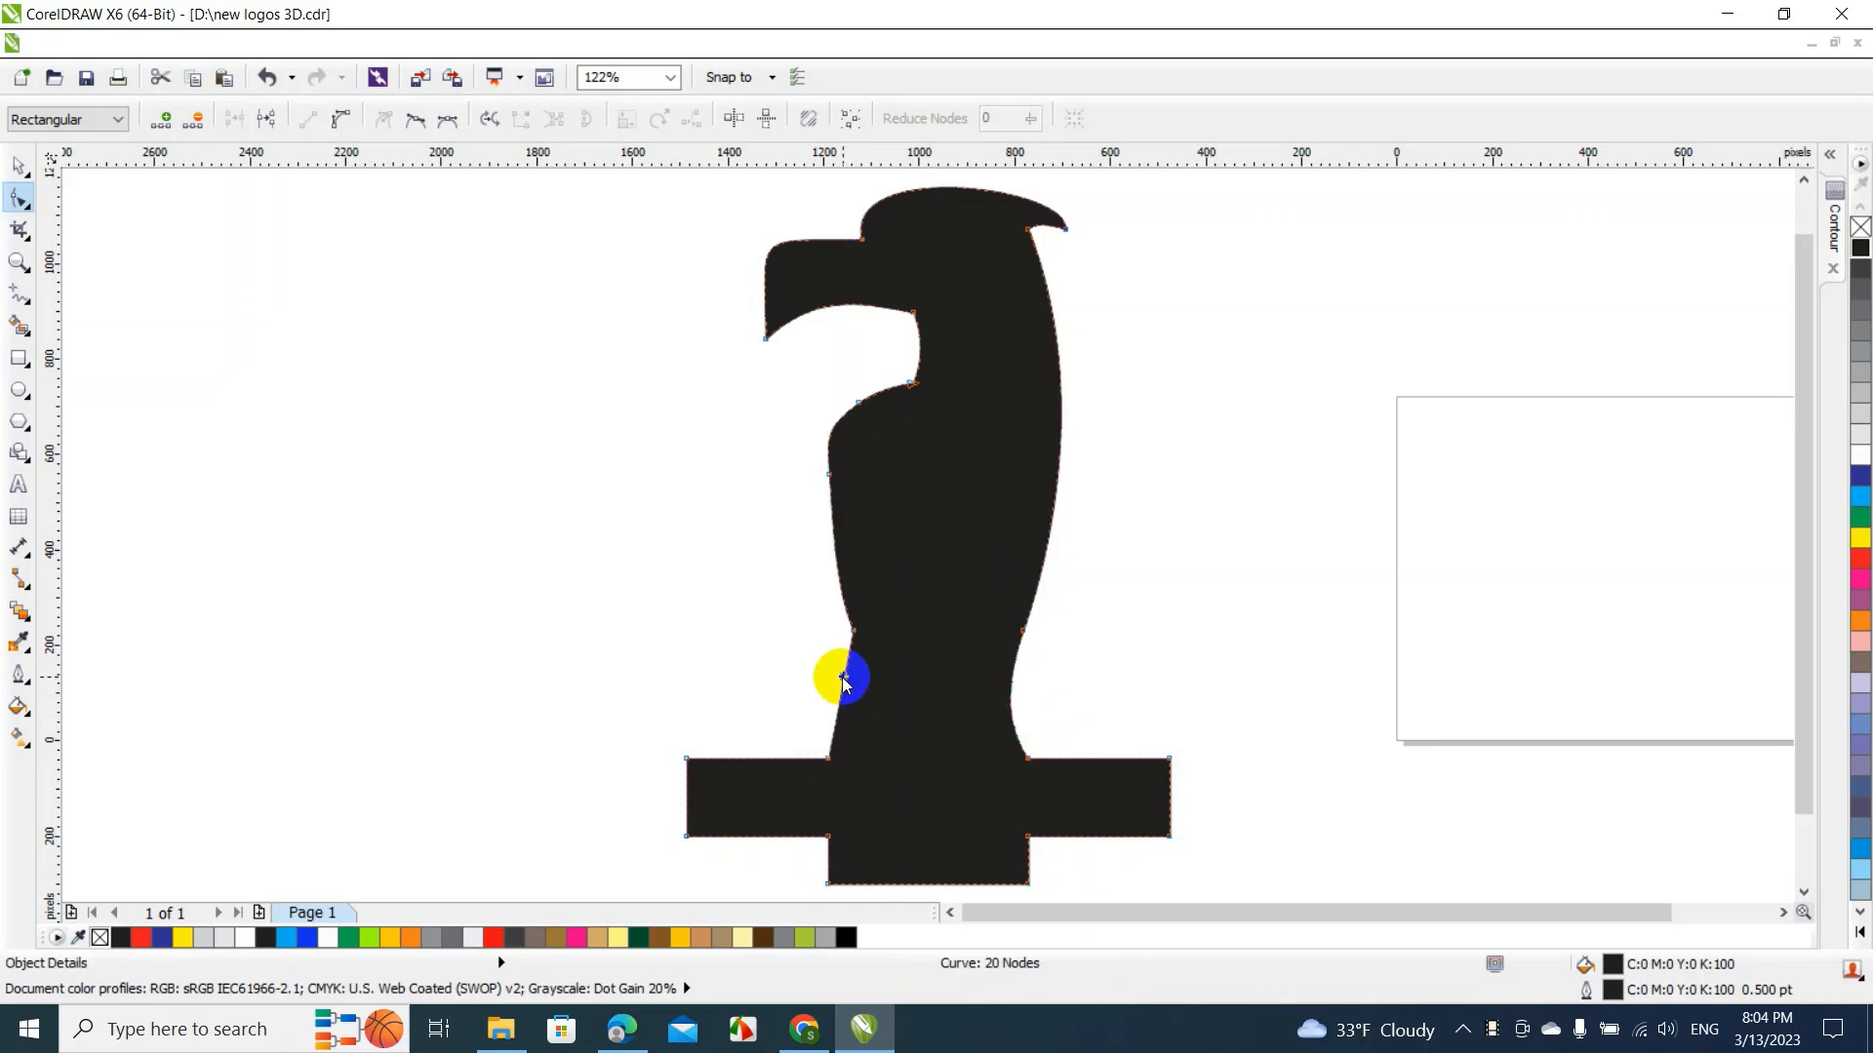
Convert the straight front edge between the waist and the base to a curve and bow it inward
right_click(843, 680)
click(909, 378)
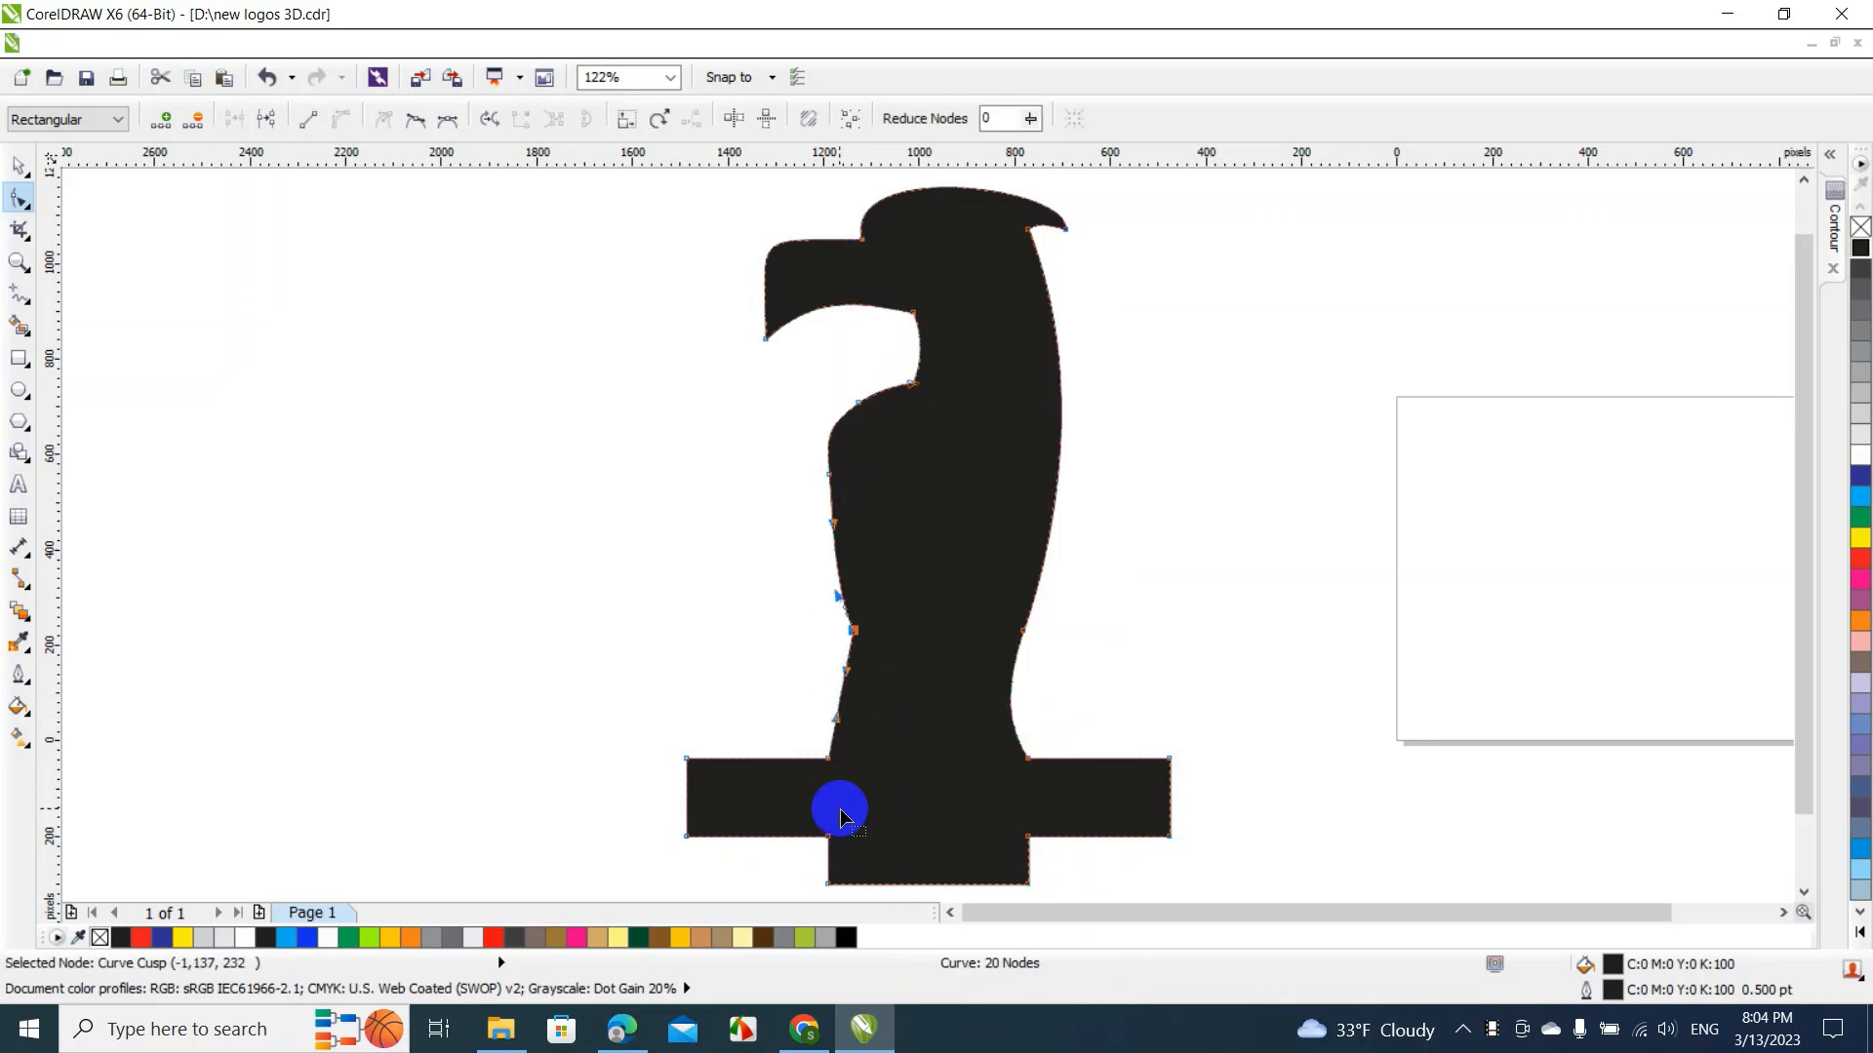
drag(843, 700, 862, 704)
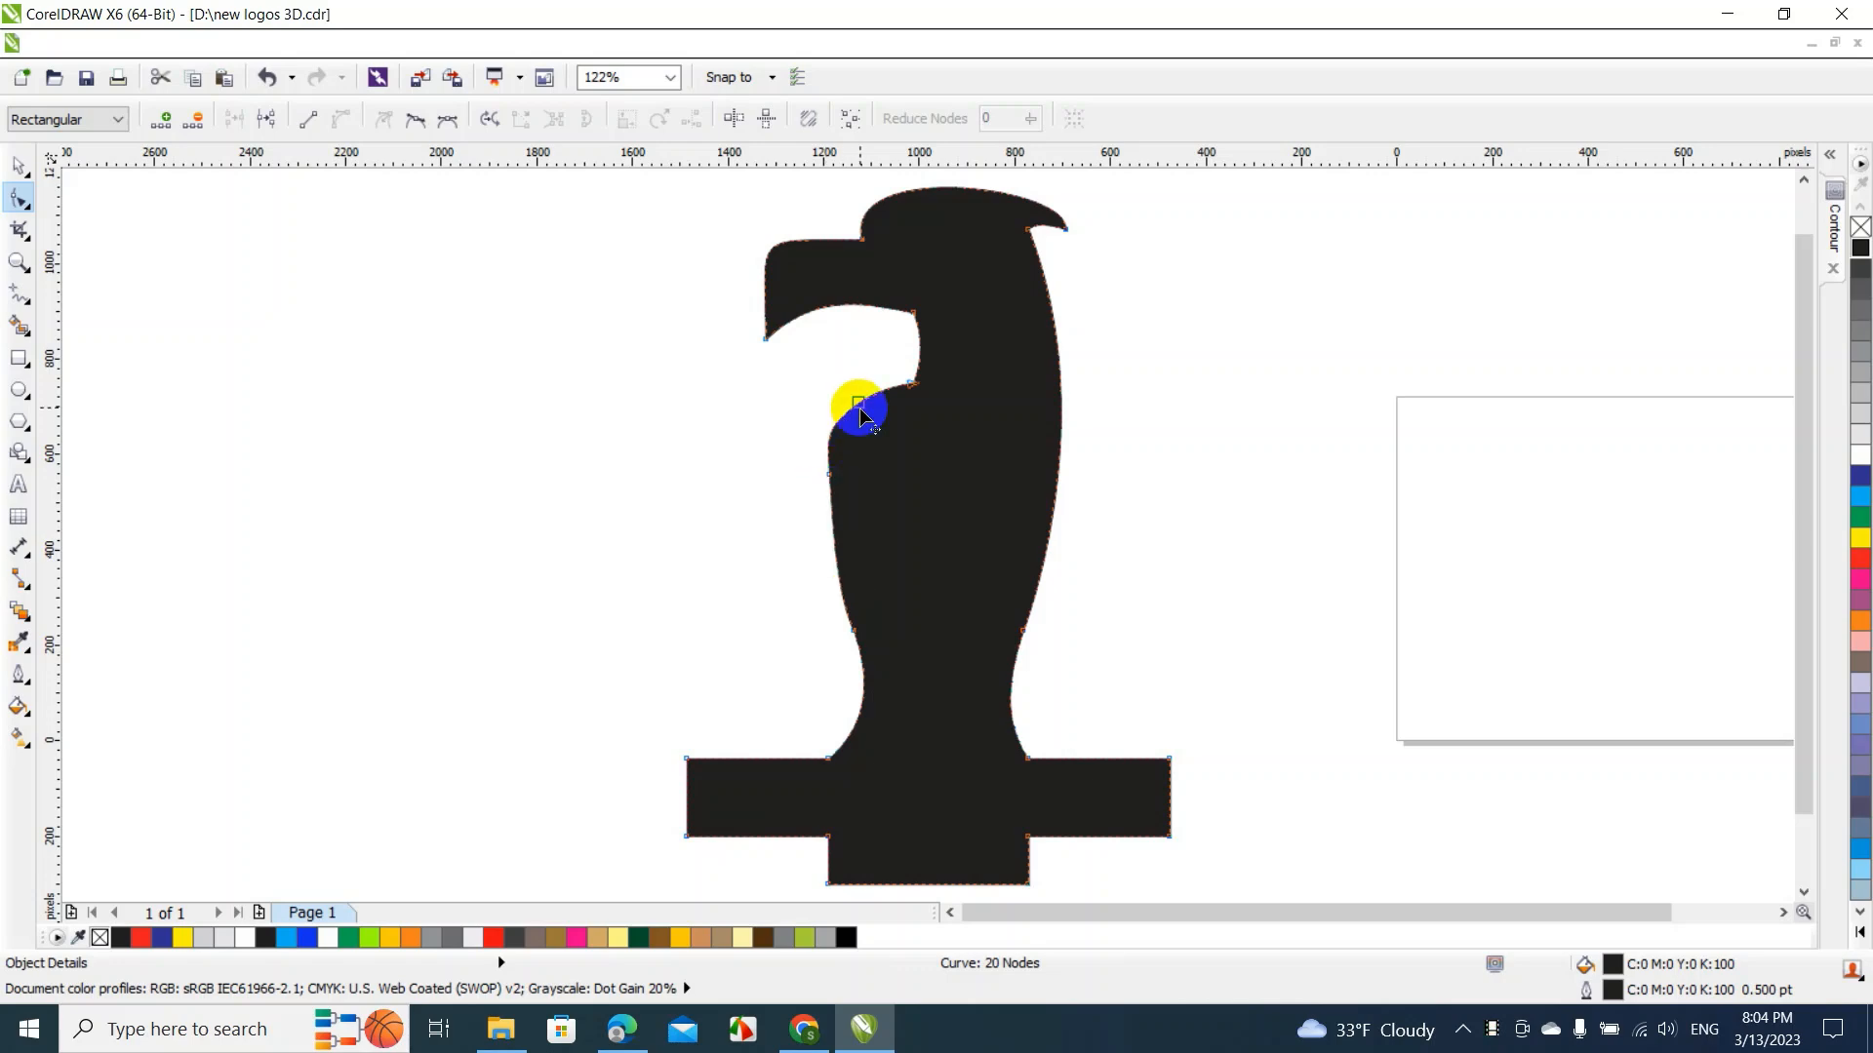
Select the whole silhouette and move it so its centre lies at about x -1296 px, y 684 px
click(17, 166)
click(903, 411)
drag(953, 413, 807, 290)
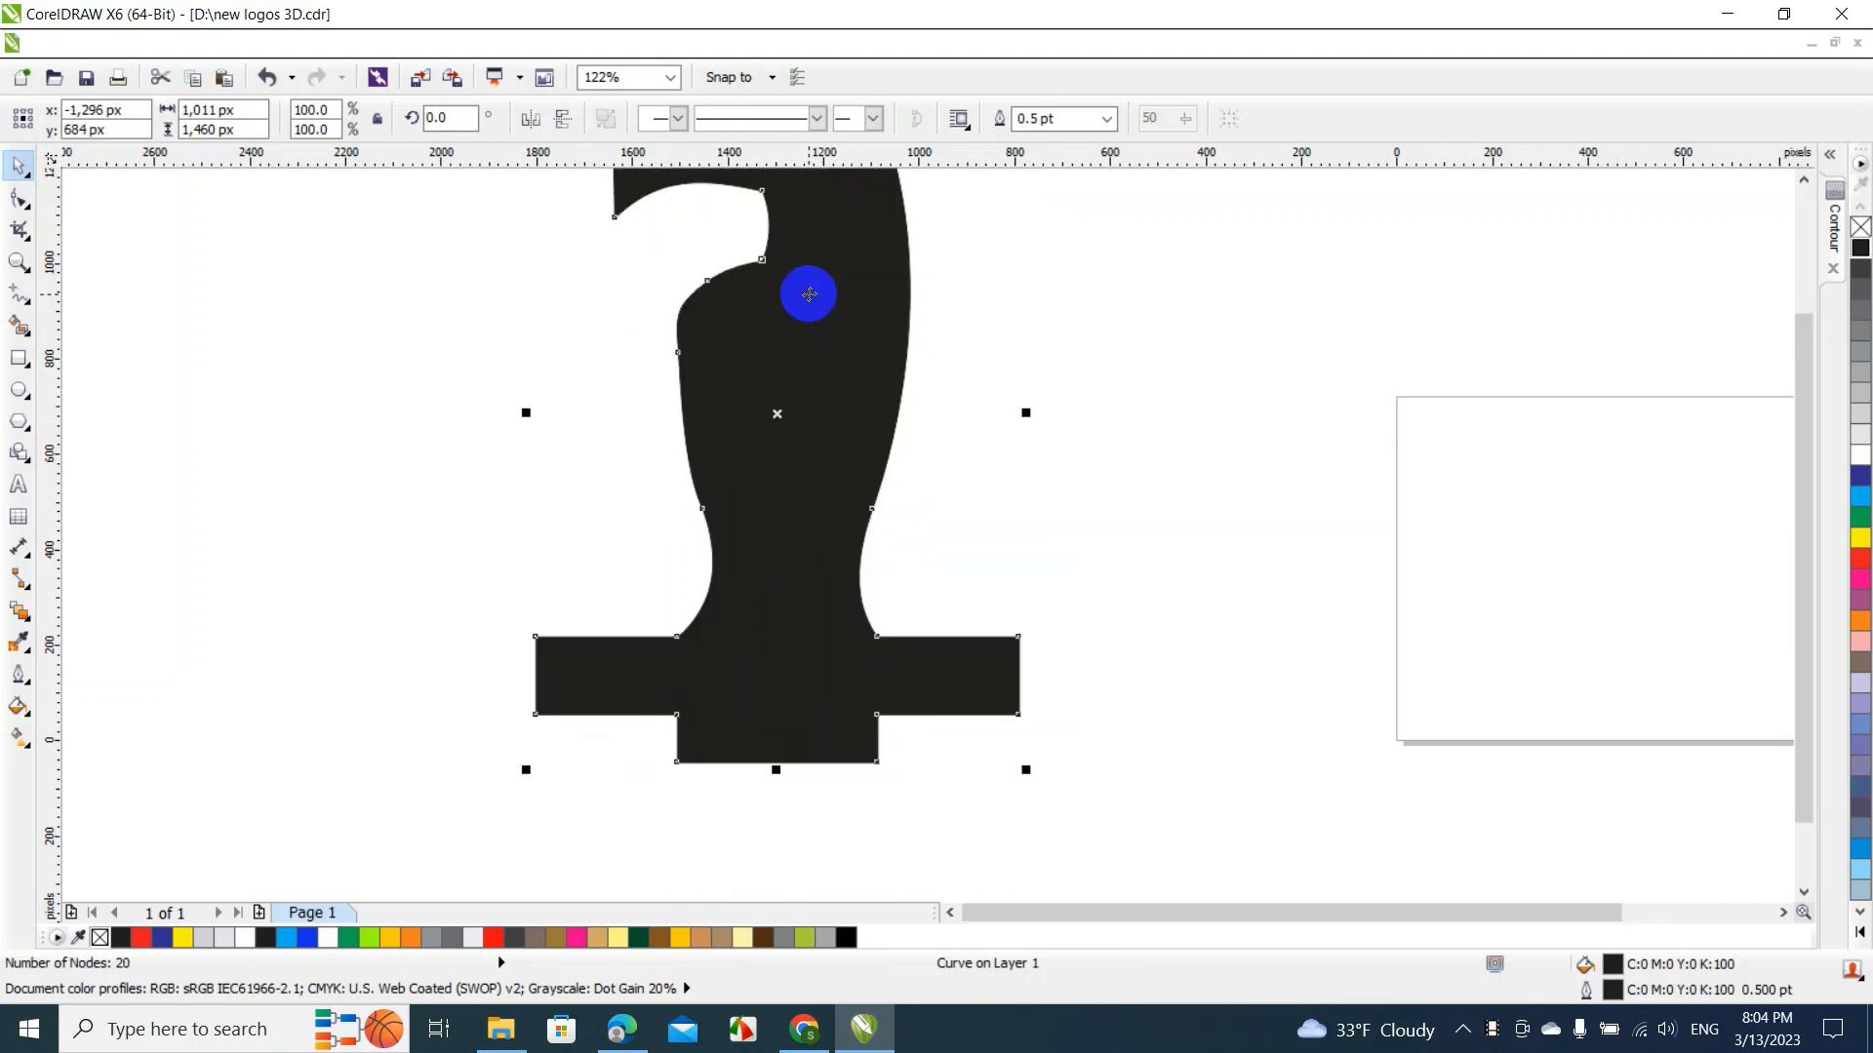
click(634, 572)
click(675, 689)
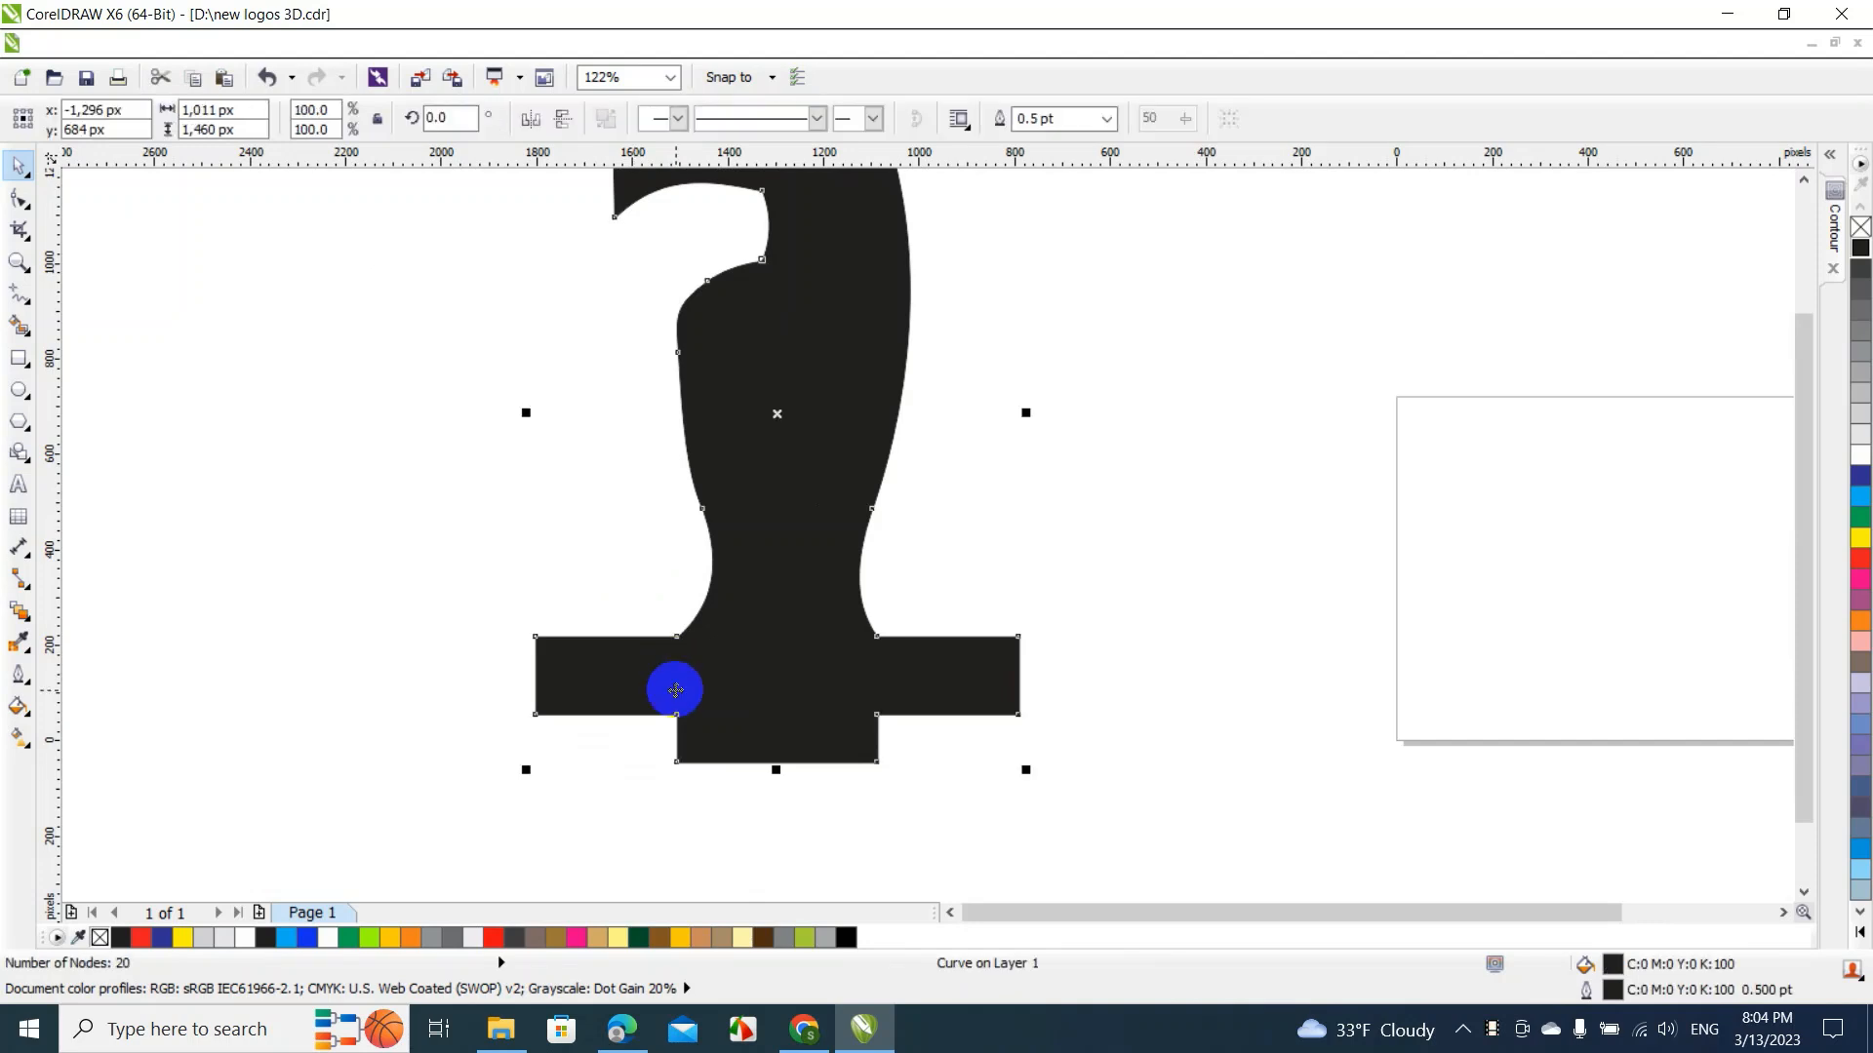
Slant the base's front arm downward by moving its outer corners to about (-1730, -34) and (-1787, 166)
double_click(629, 669)
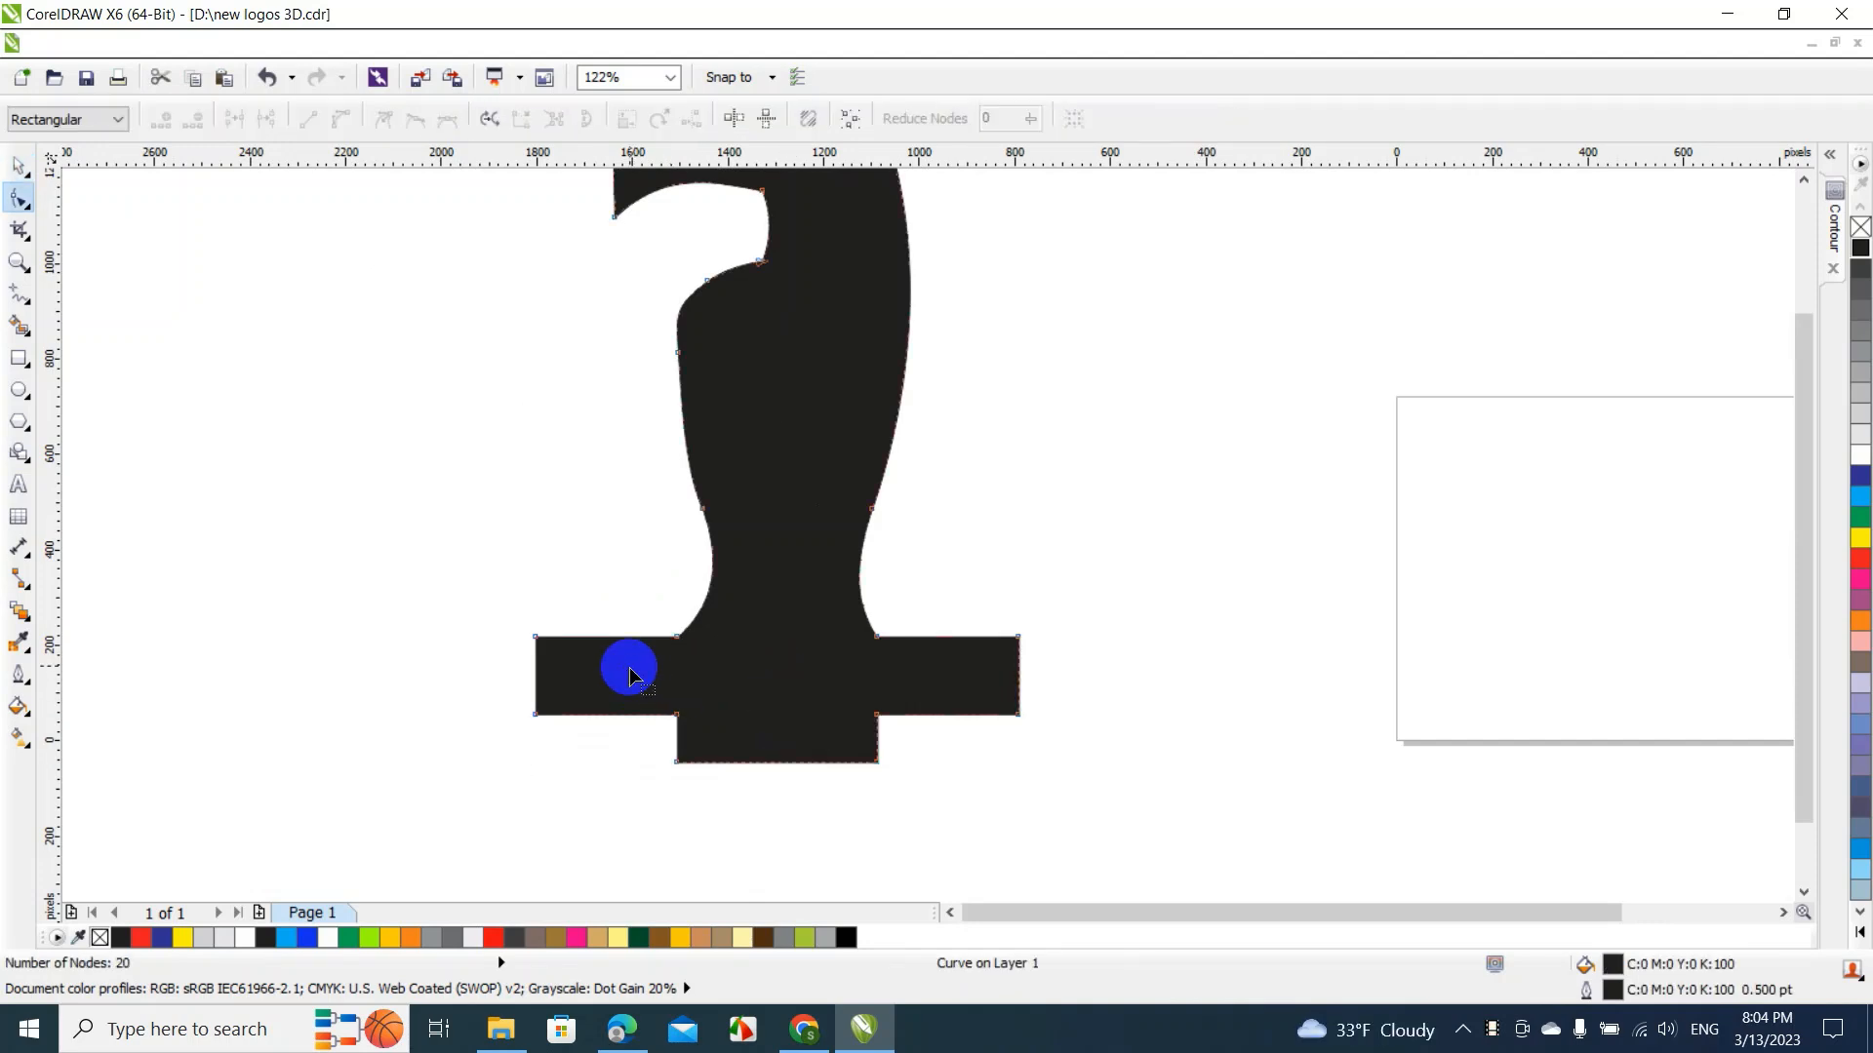
drag(536, 716, 569, 757)
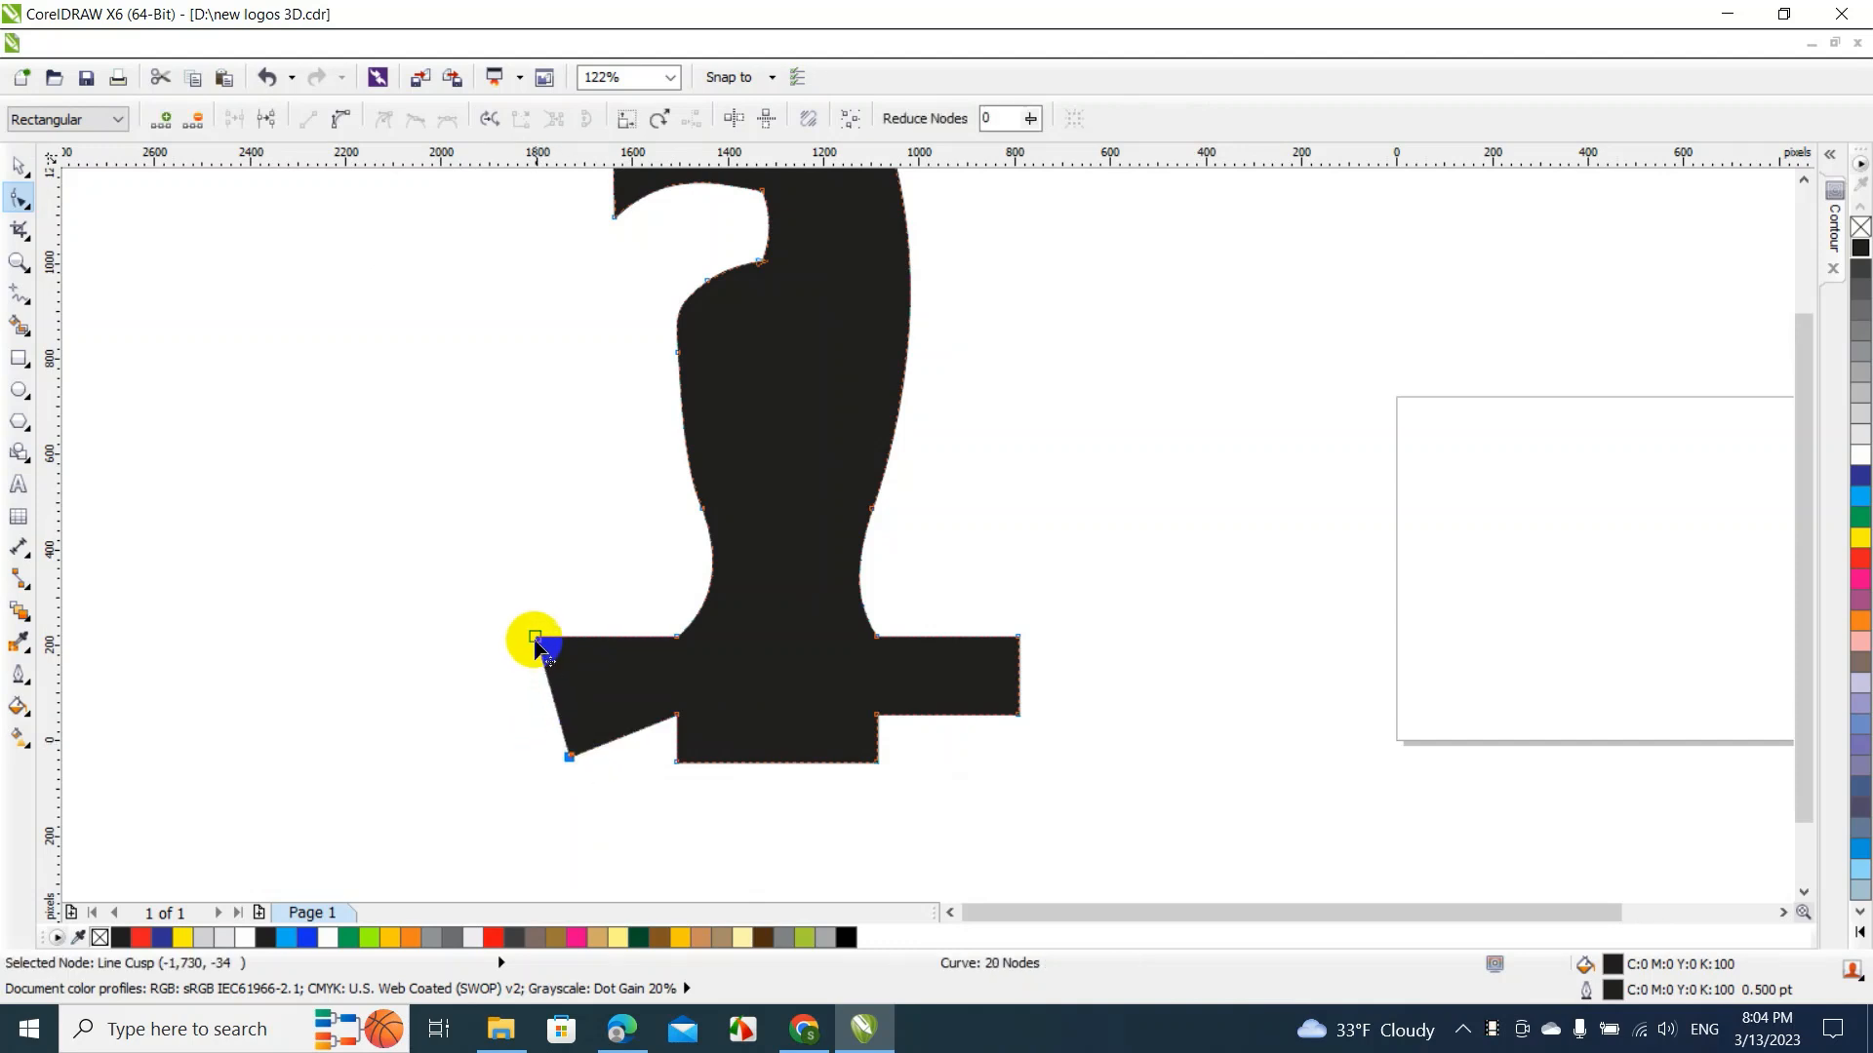
drag(535, 642, 546, 663)
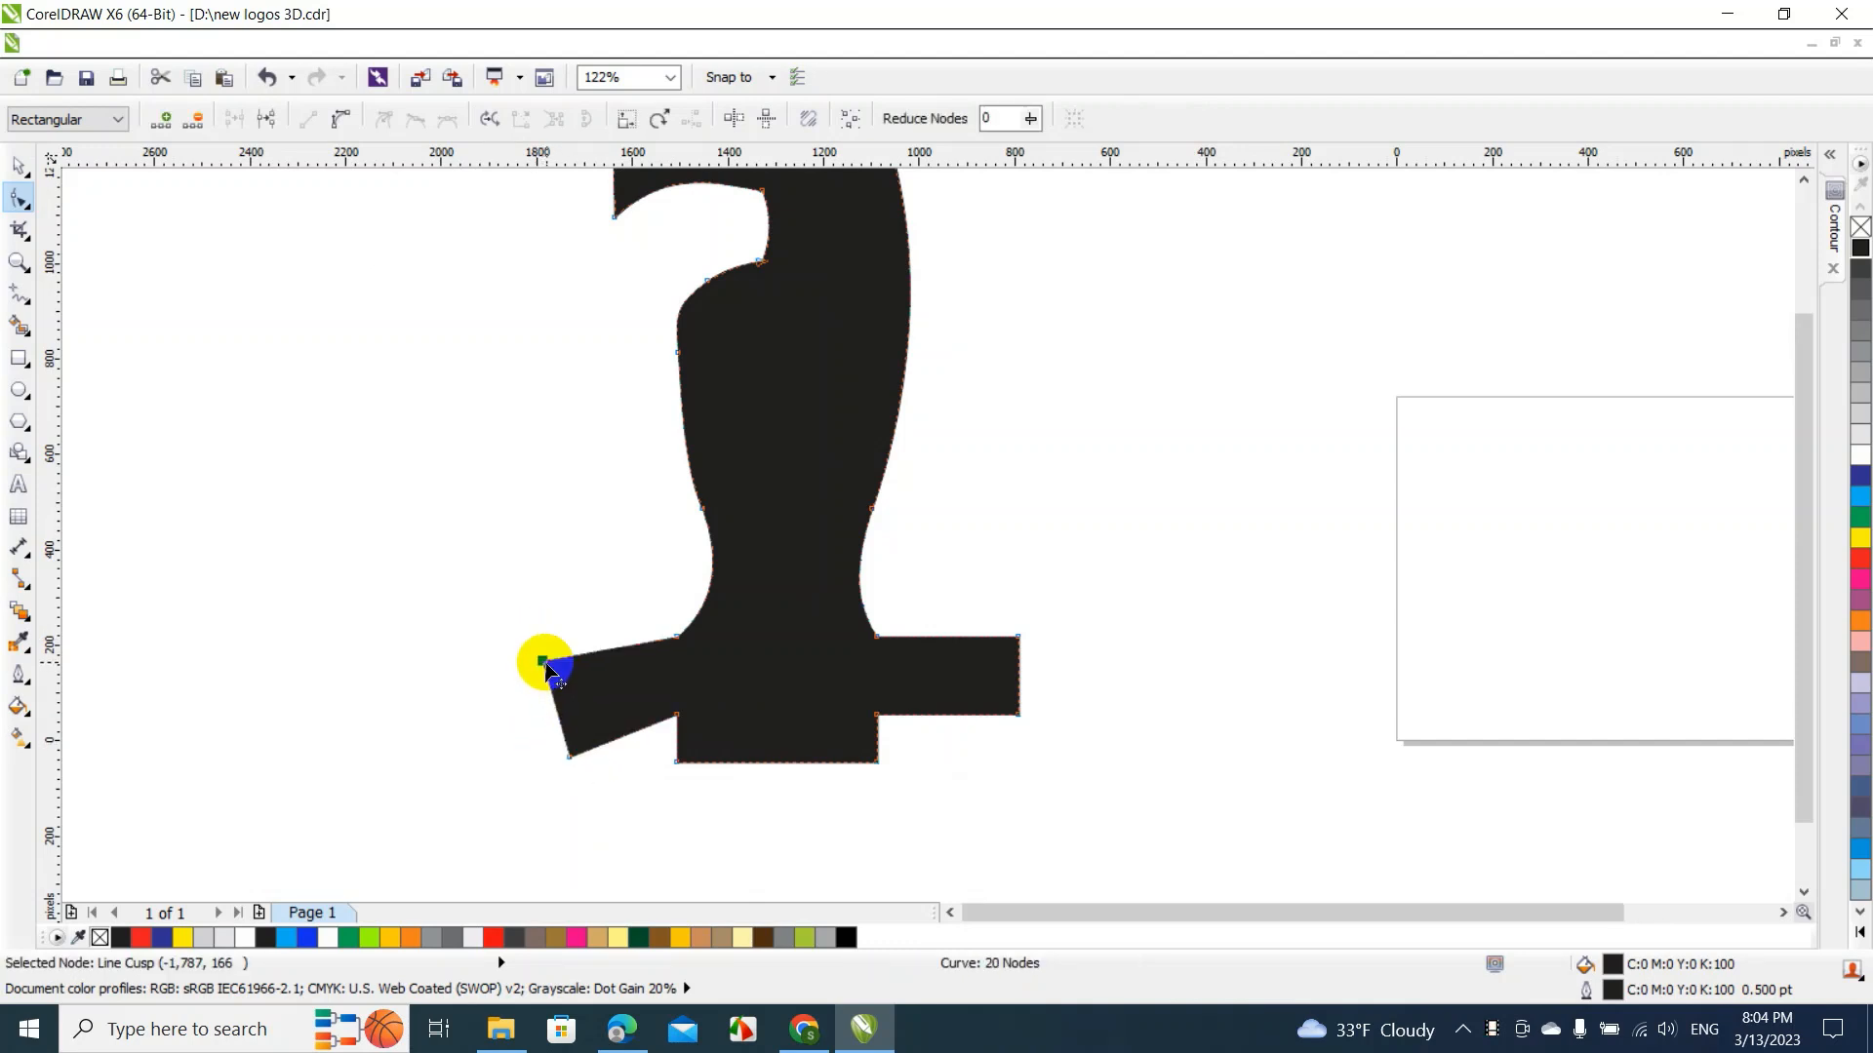
Slant the base's rear arm downward, its upper outer corner at about (-799, 144), and lower the front arm's upper corner to about (-1779, 138)
drag(1017, 719, 1005, 747)
drag(1018, 639, 1015, 672)
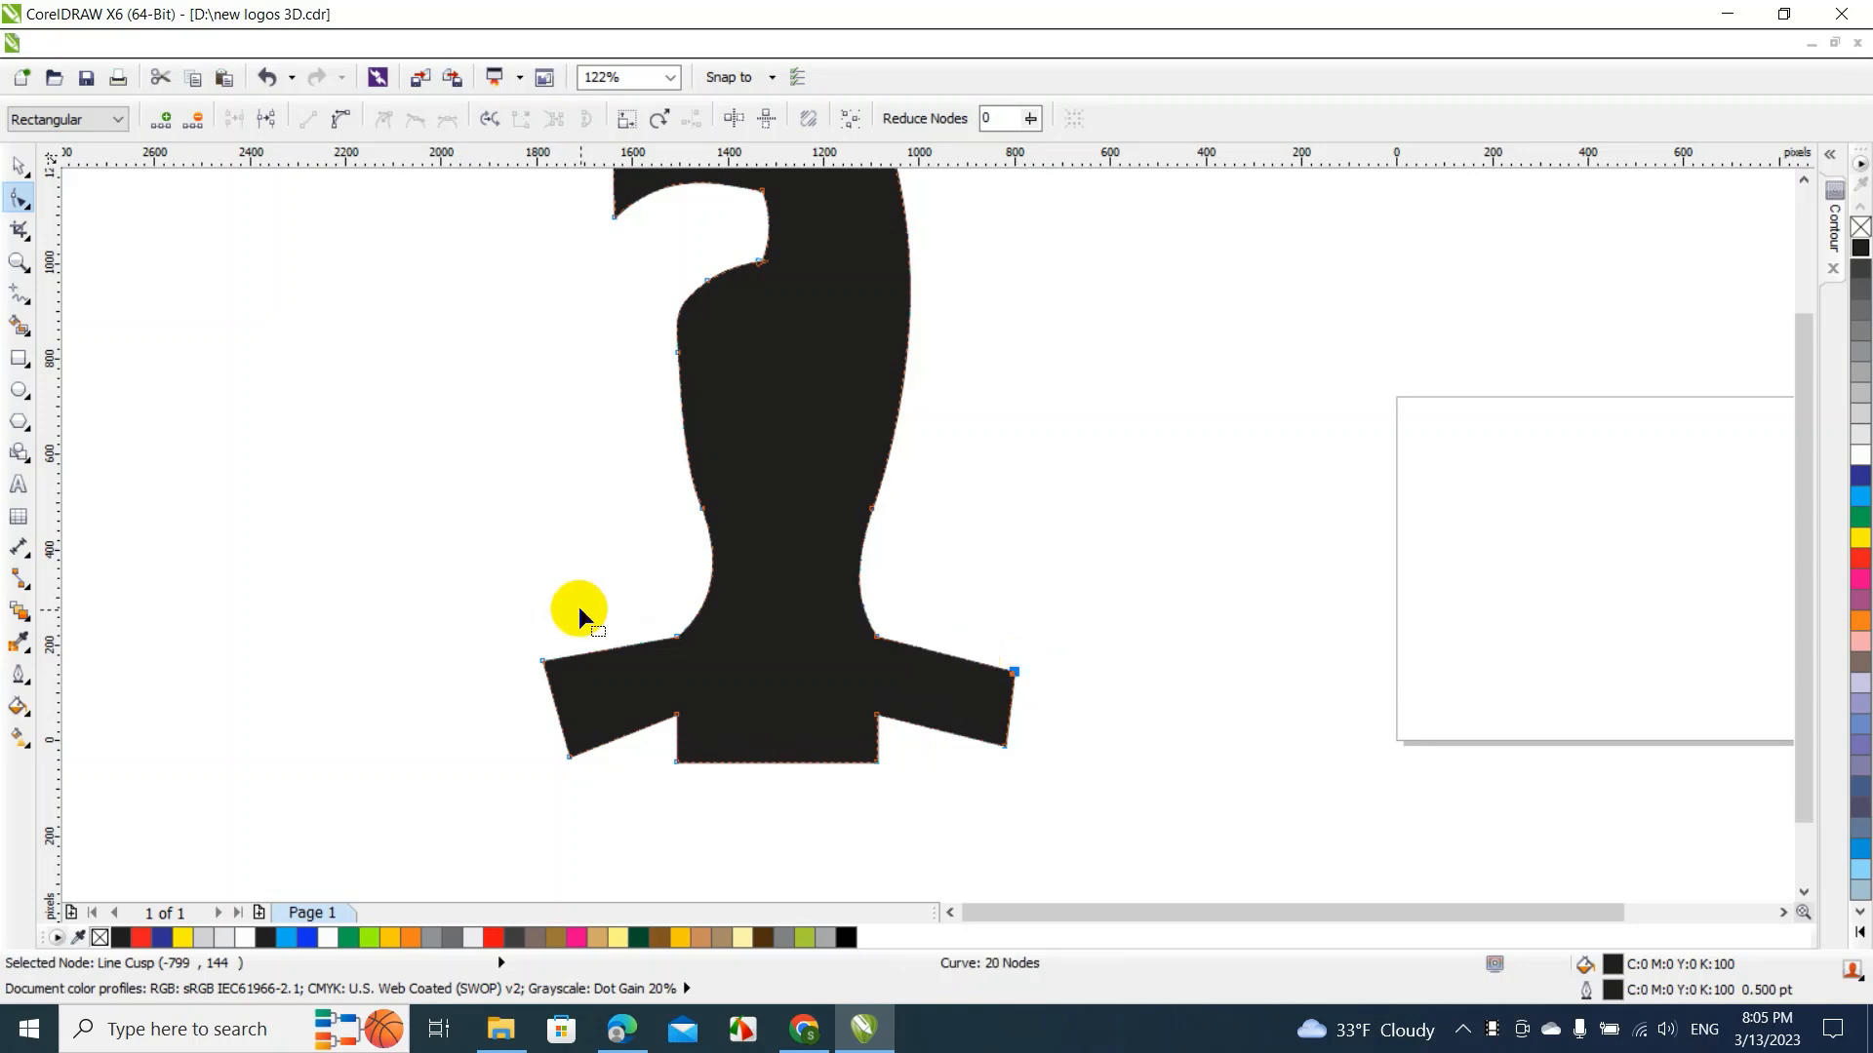
drag(543, 664, 546, 674)
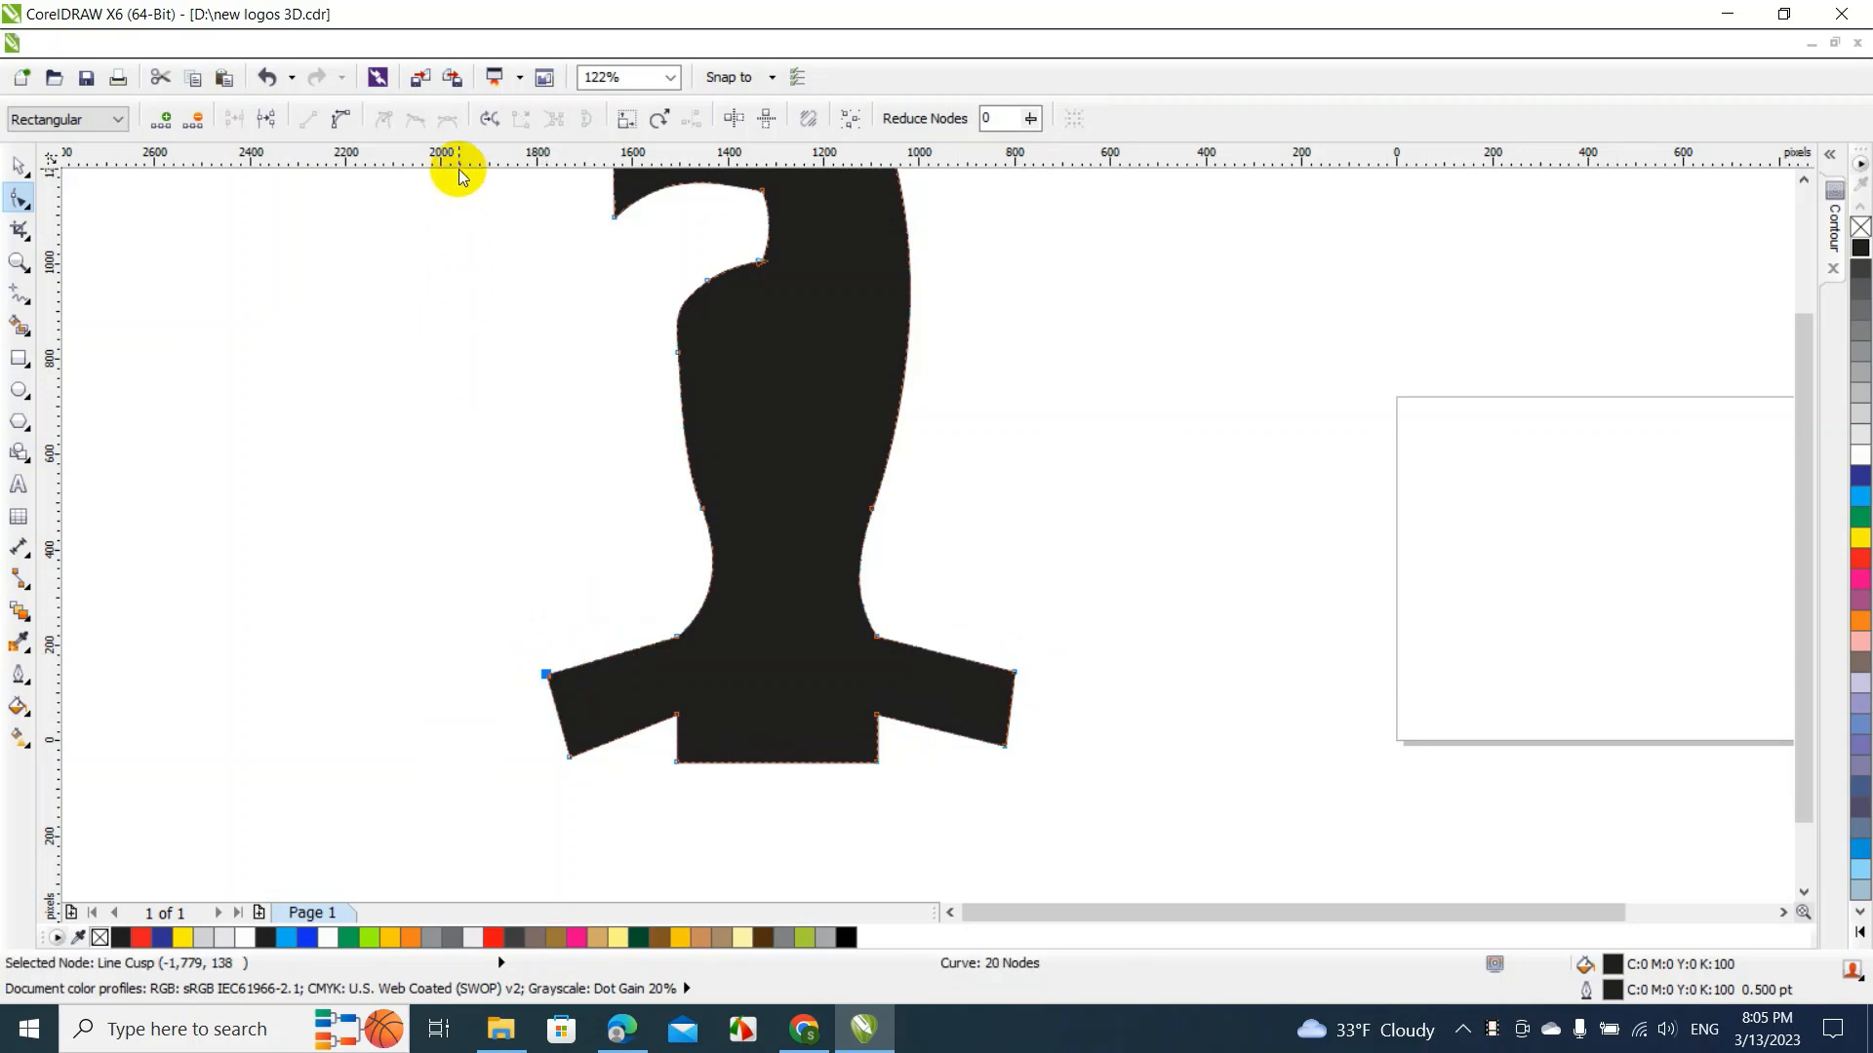
Place a horizontal guideline at about y 142 px through the upper outer corners of the two base arms
drag(460, 160, 517, 680)
click(20, 165)
drag(290, 663, 293, 674)
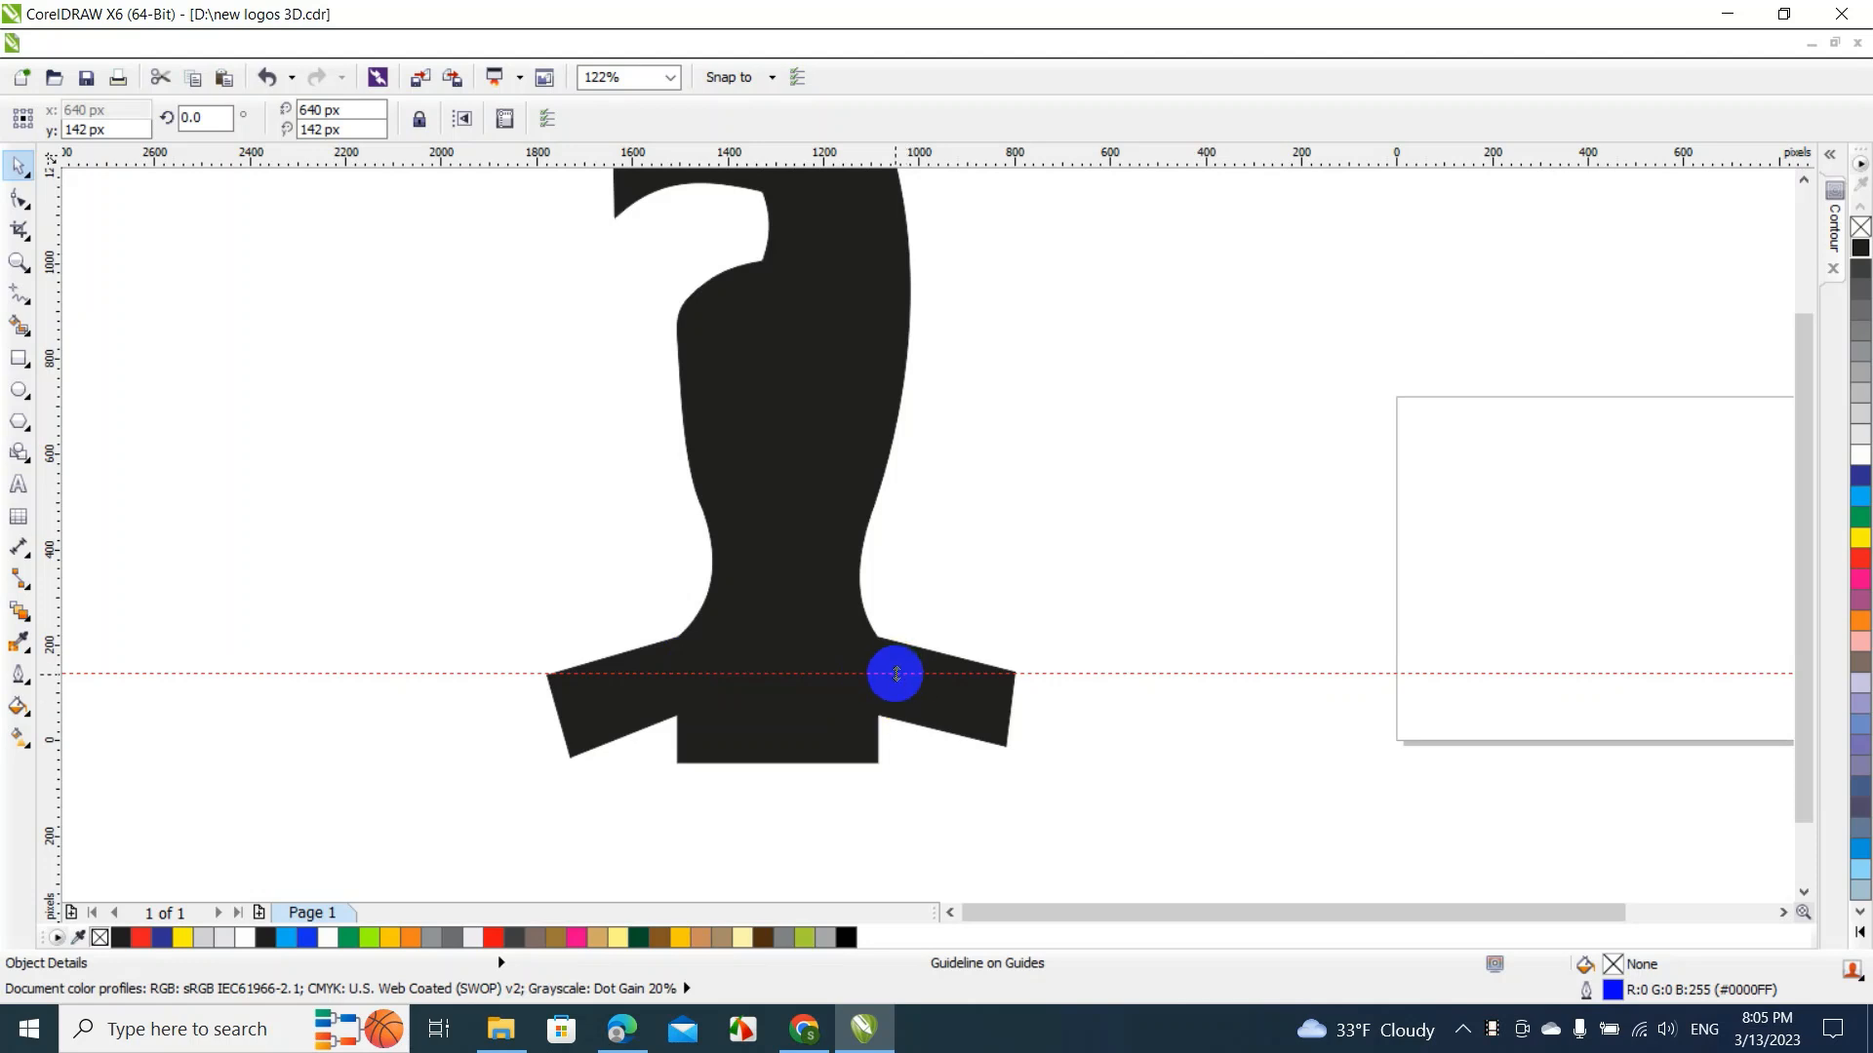
Lower the guideline to about y -35 px and move the rear arm's lower outer corner down to it at about (-819, -39)
drag(895, 674, 911, 758)
double_click(1003, 731)
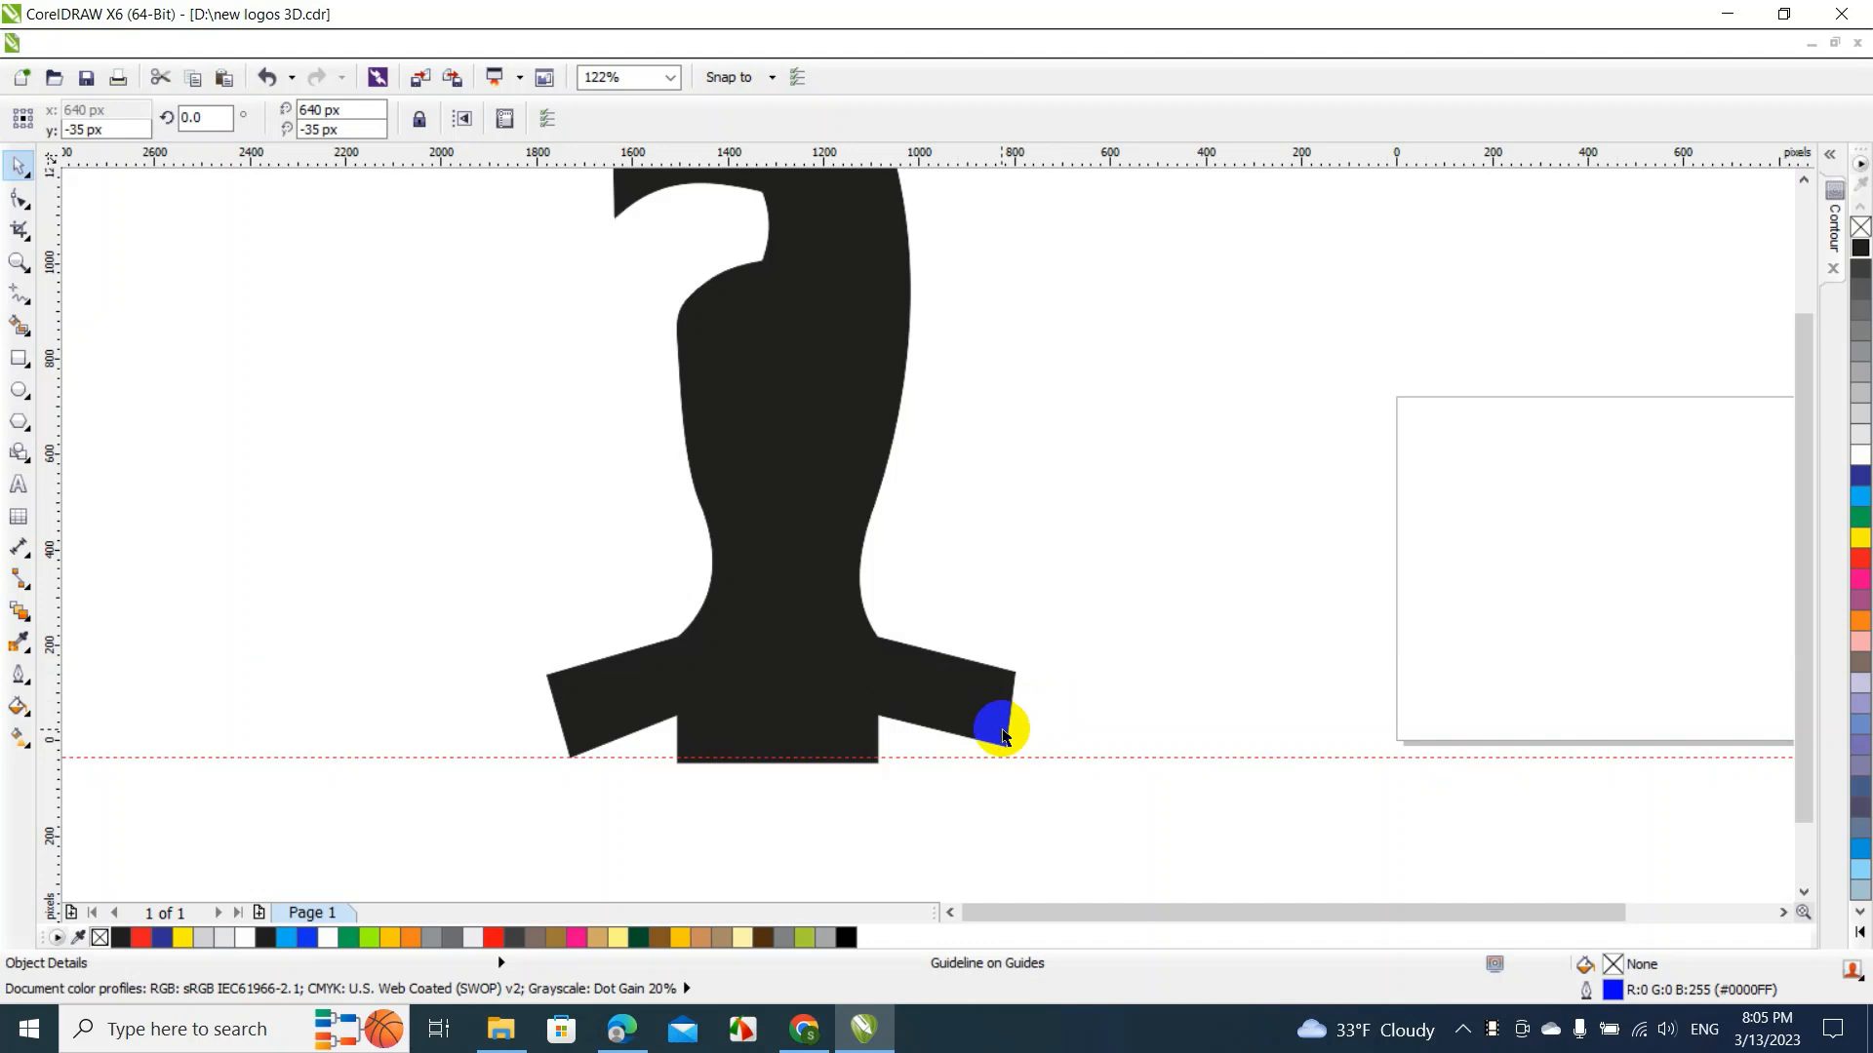
drag(1005, 747, 1004, 758)
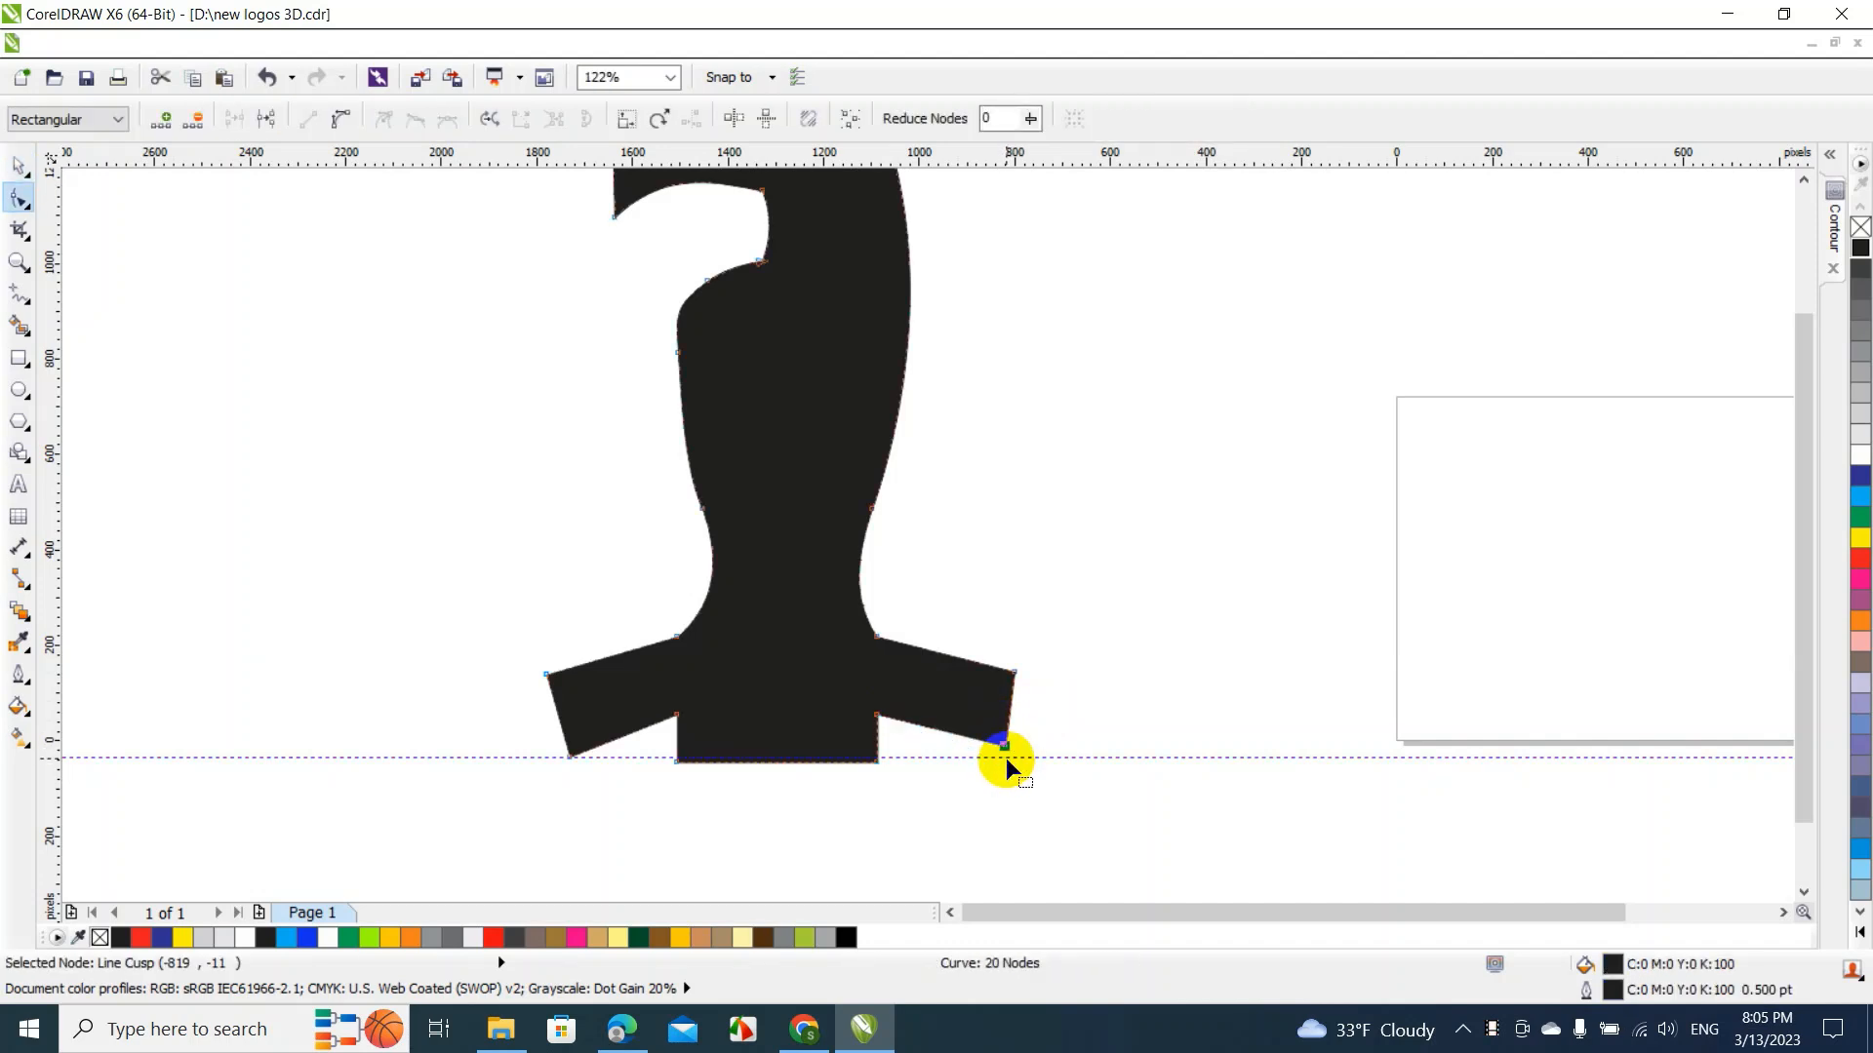
drag(1007, 756, 1005, 759)
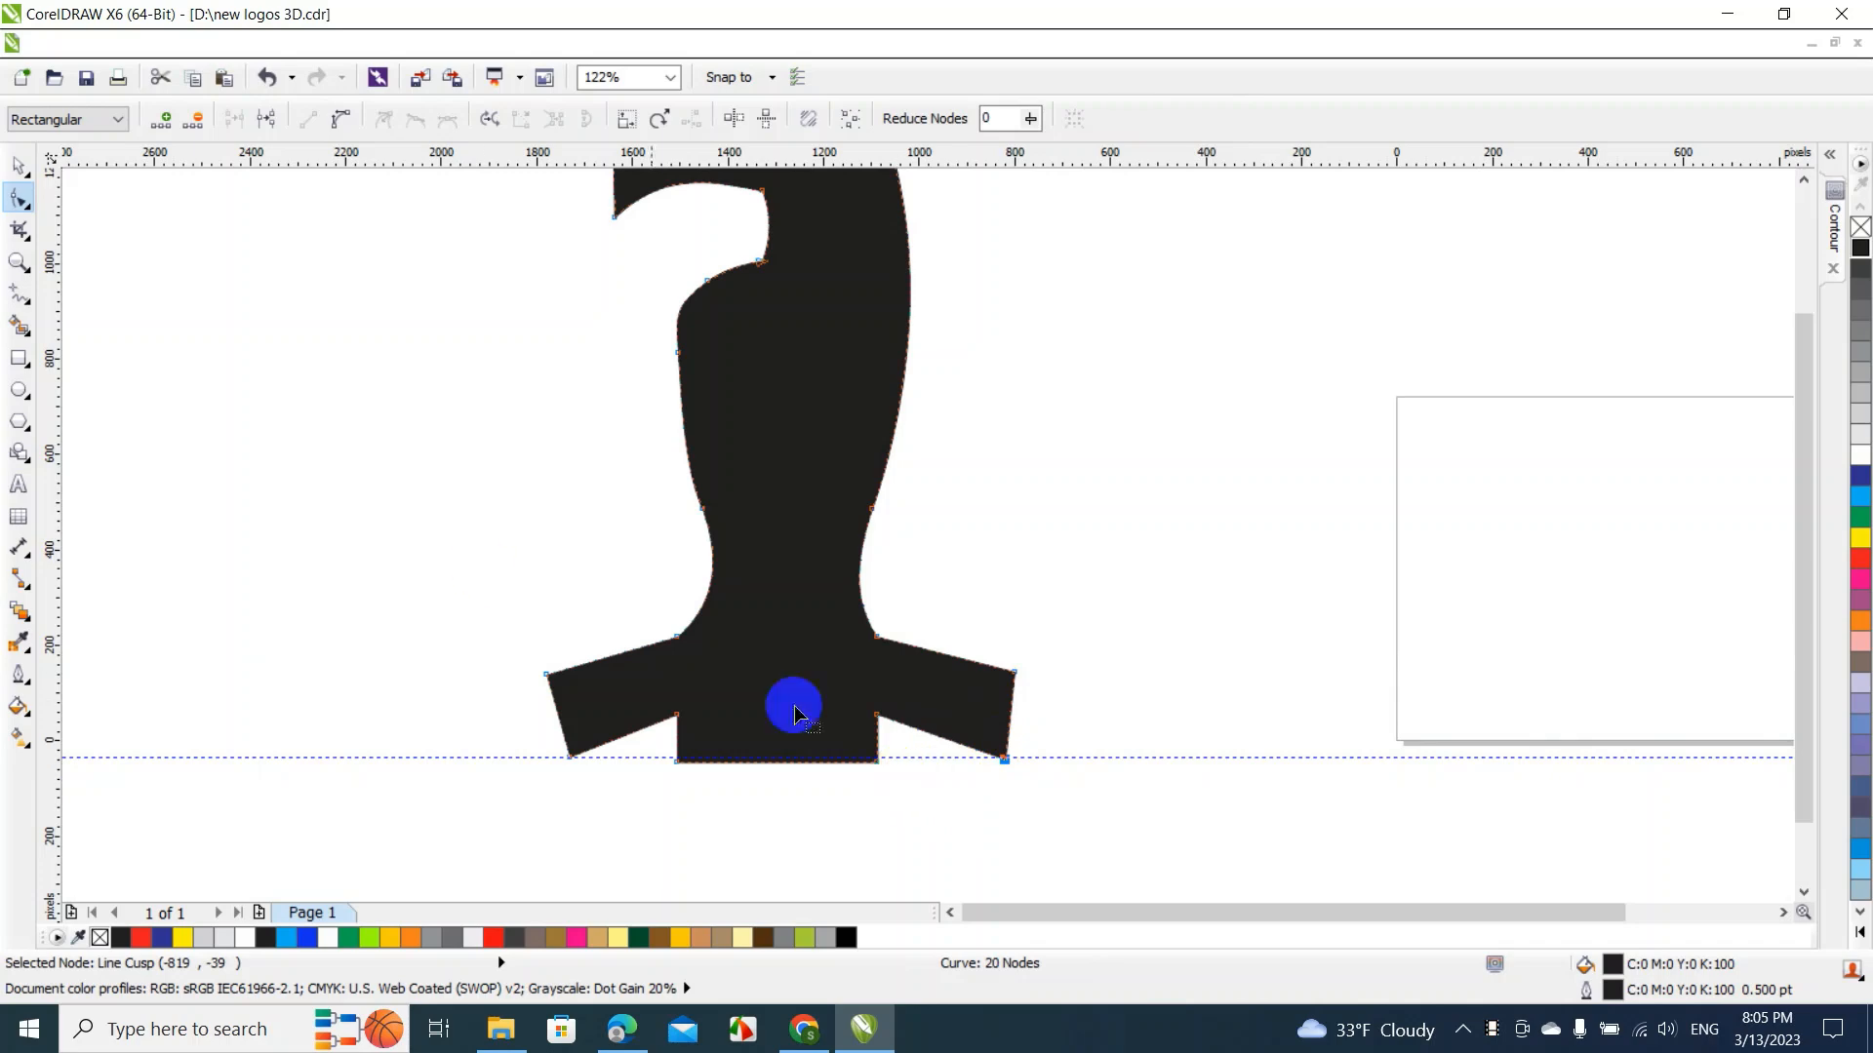
Move the horizontal guideline down clear of the silhouette's base and deselect it
click(20, 162)
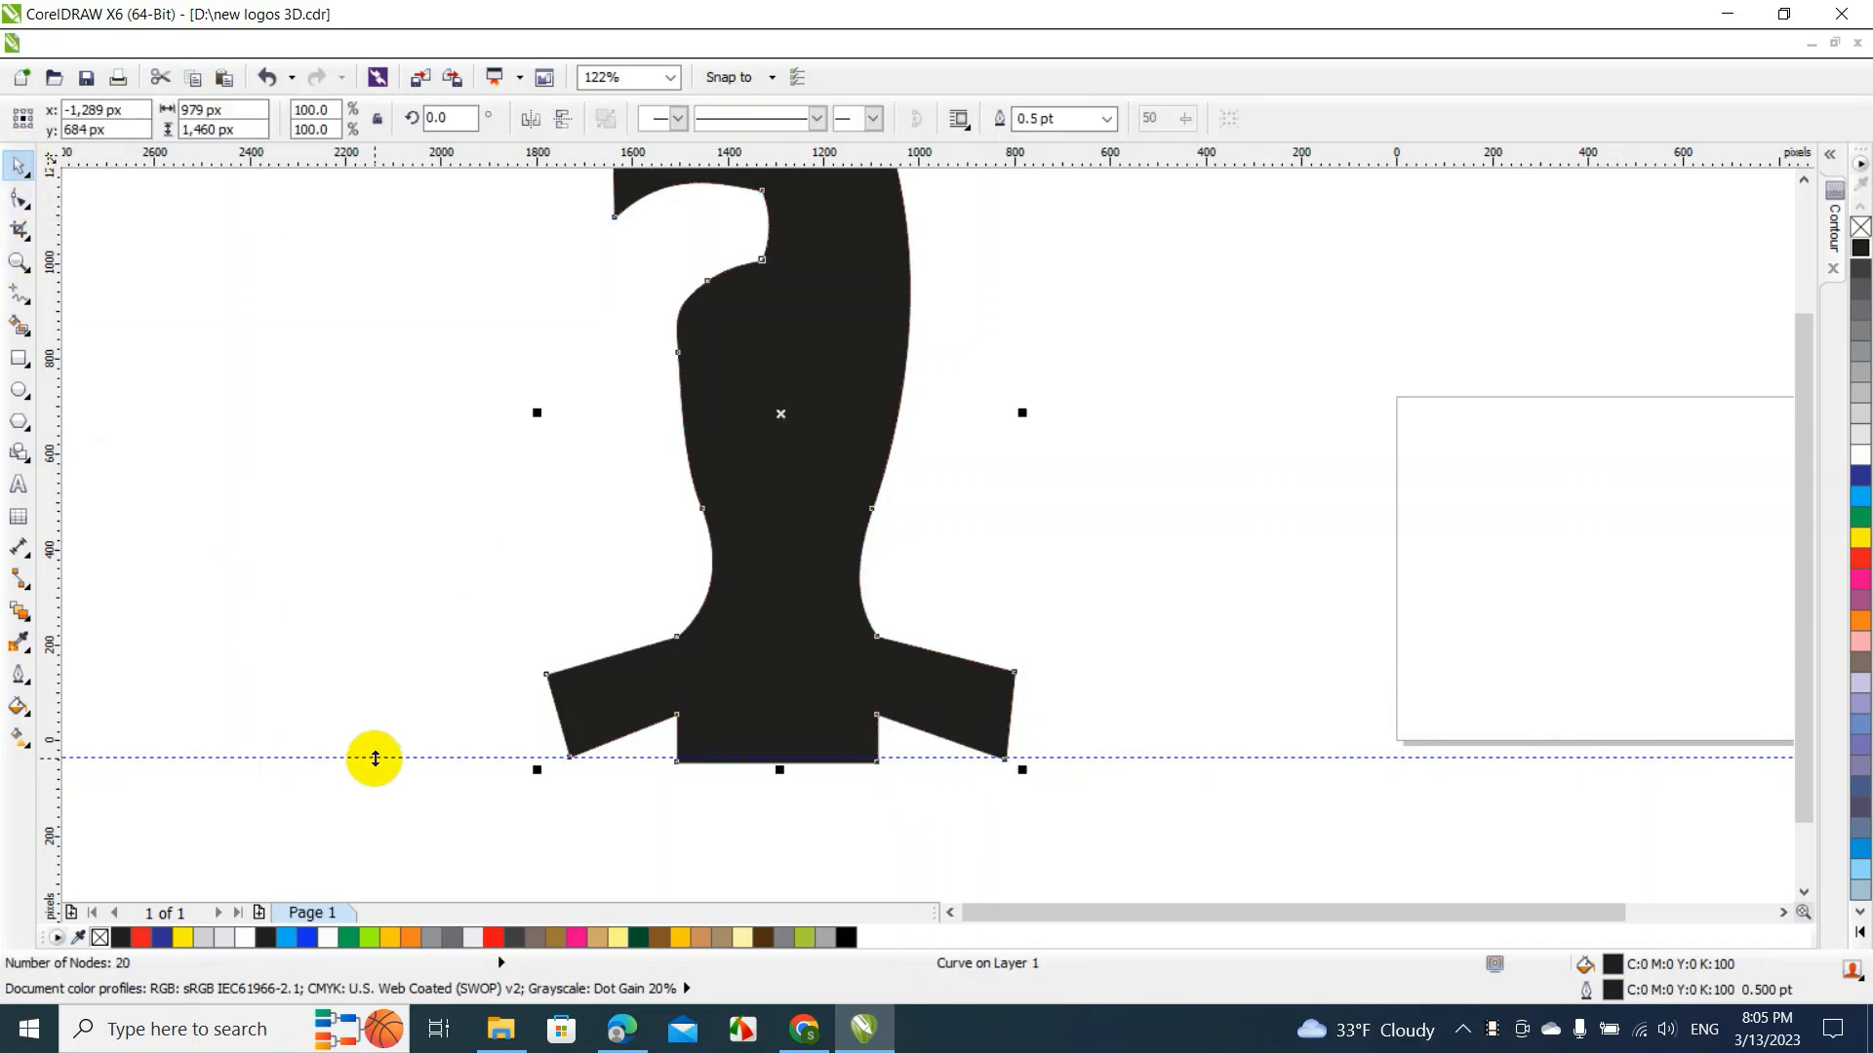
drag(374, 758, 388, 844)
click(408, 645)
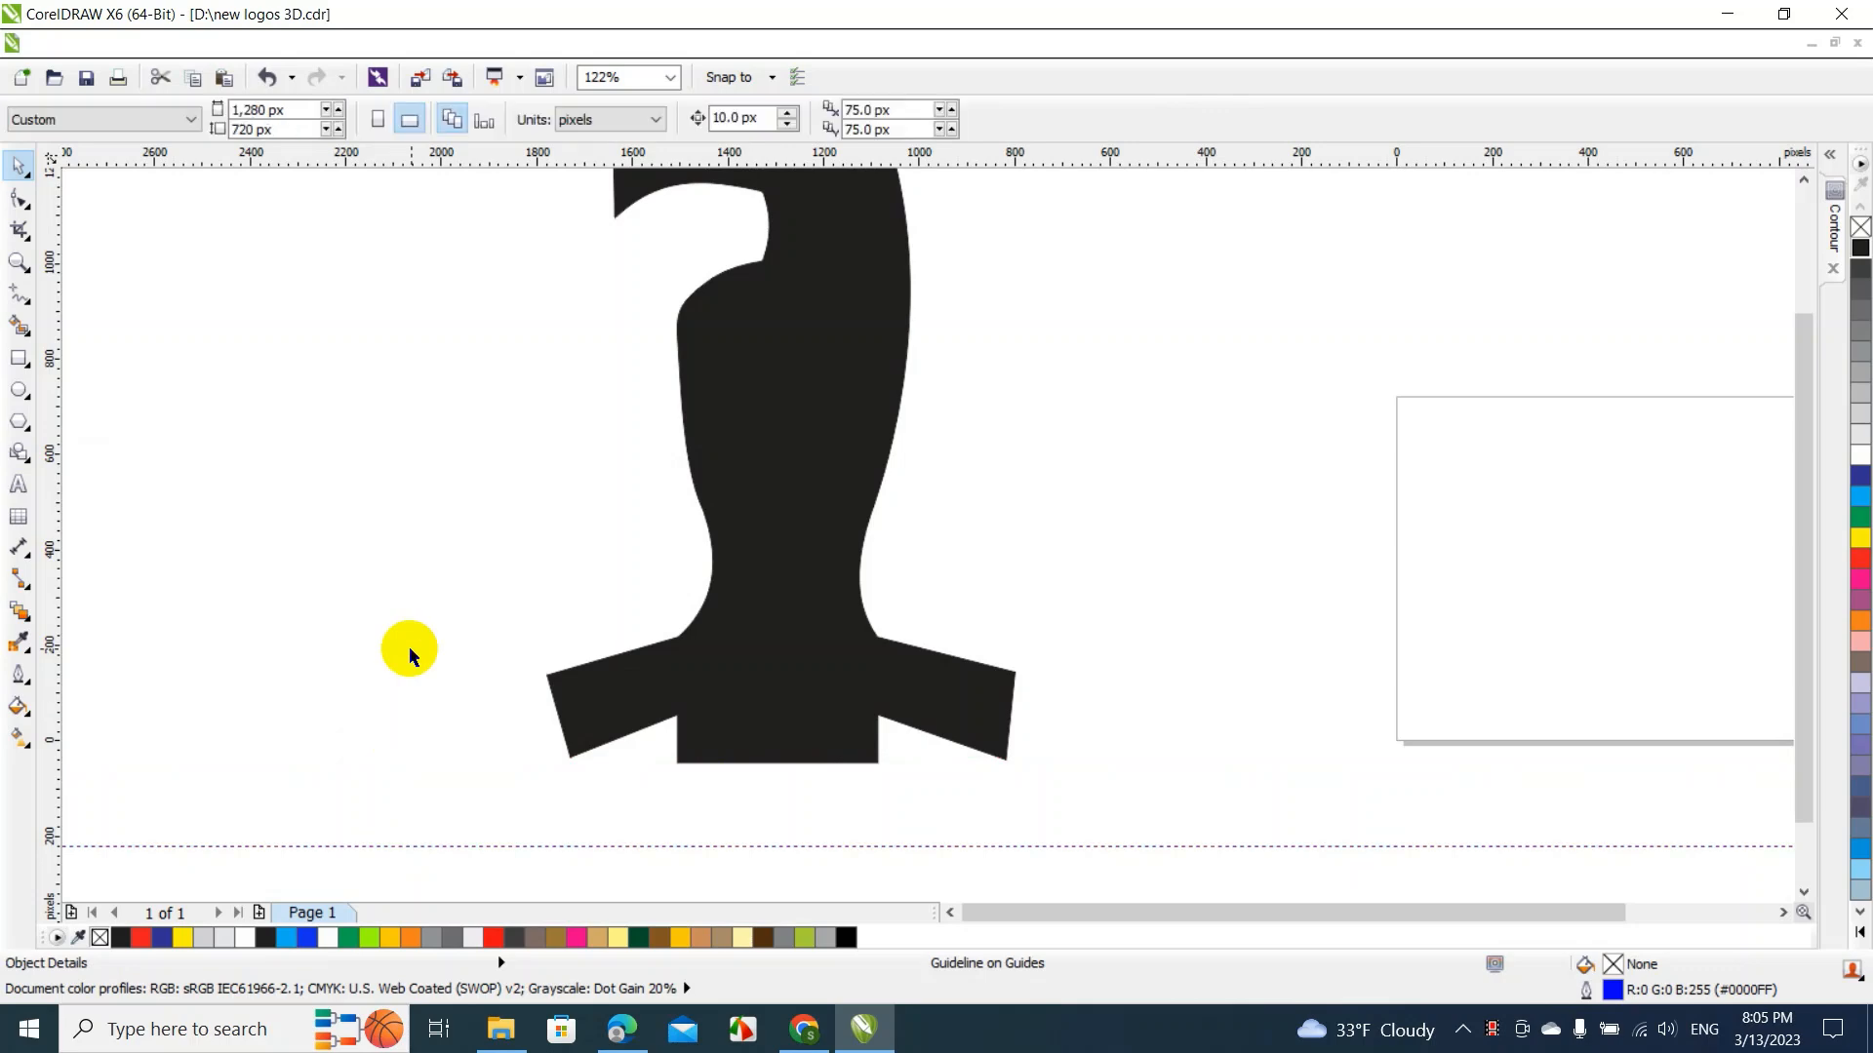
Convert the upper edge of the base's front arm to a curve and bow it upward
right_click(628, 648)
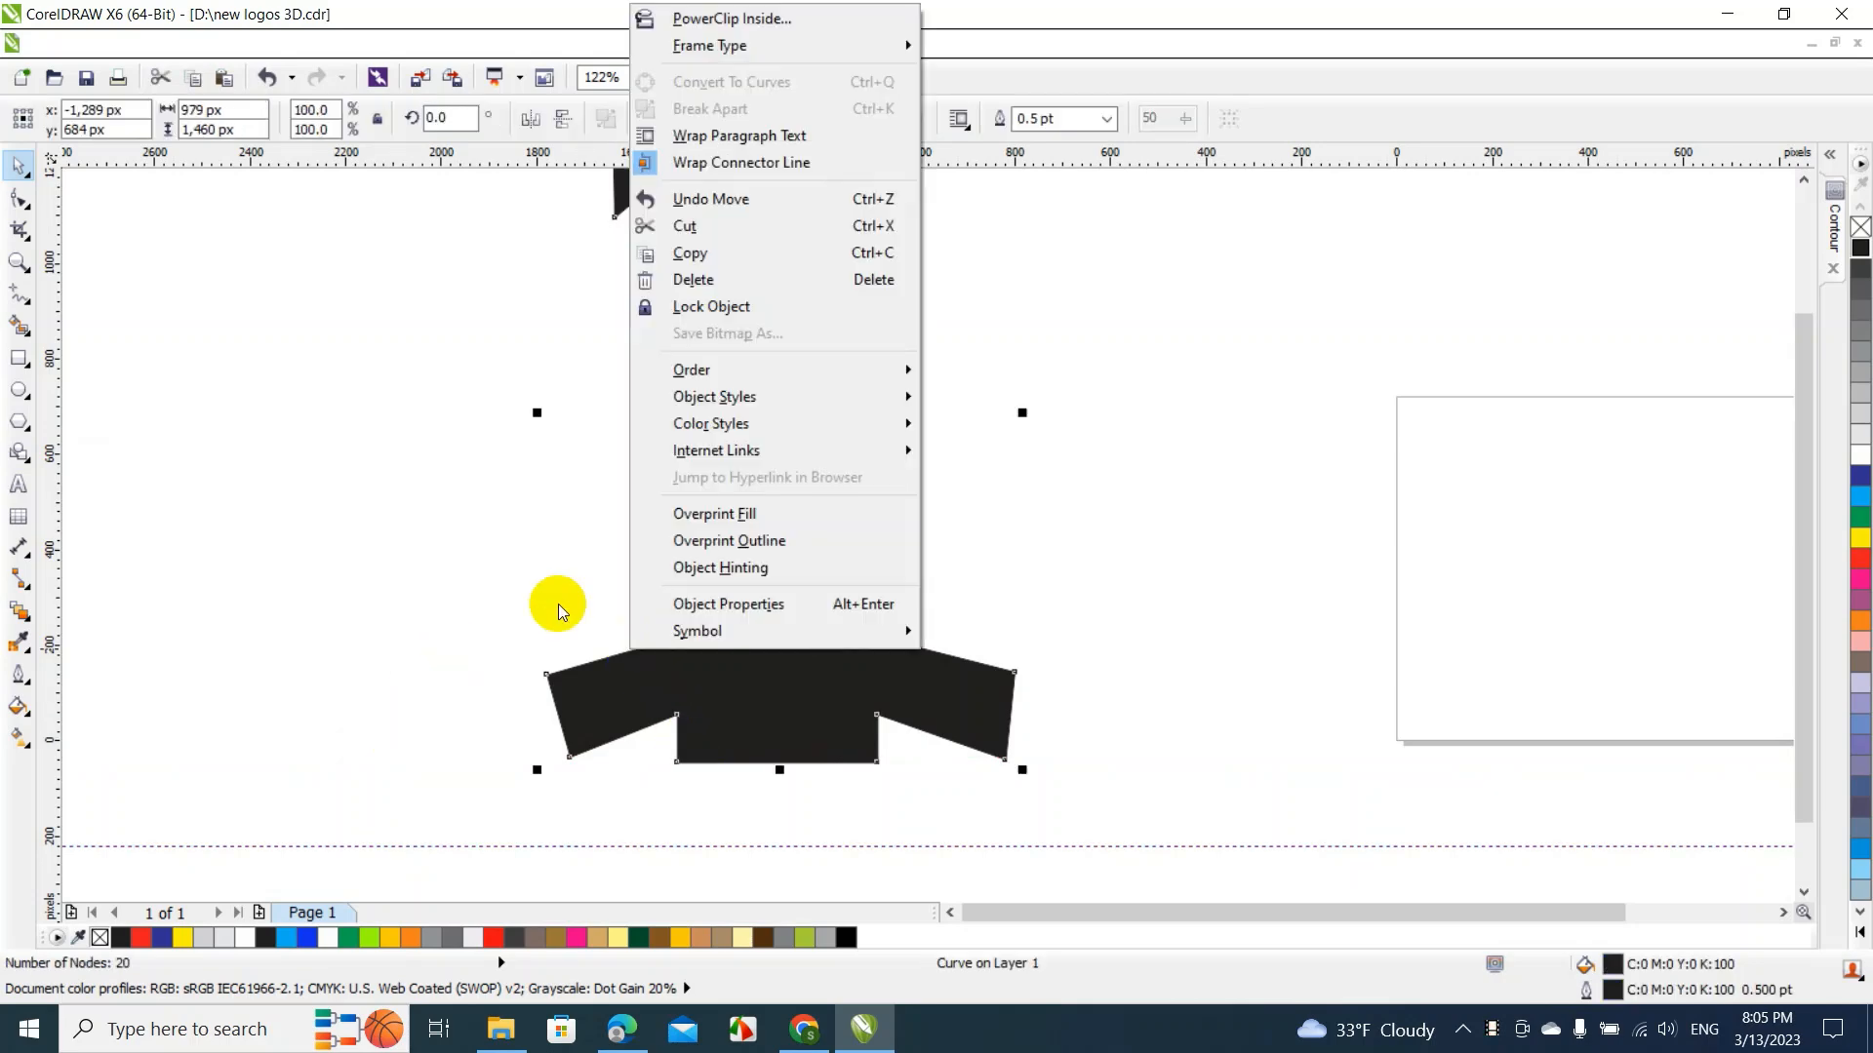
click(551, 608)
double_click(607, 659)
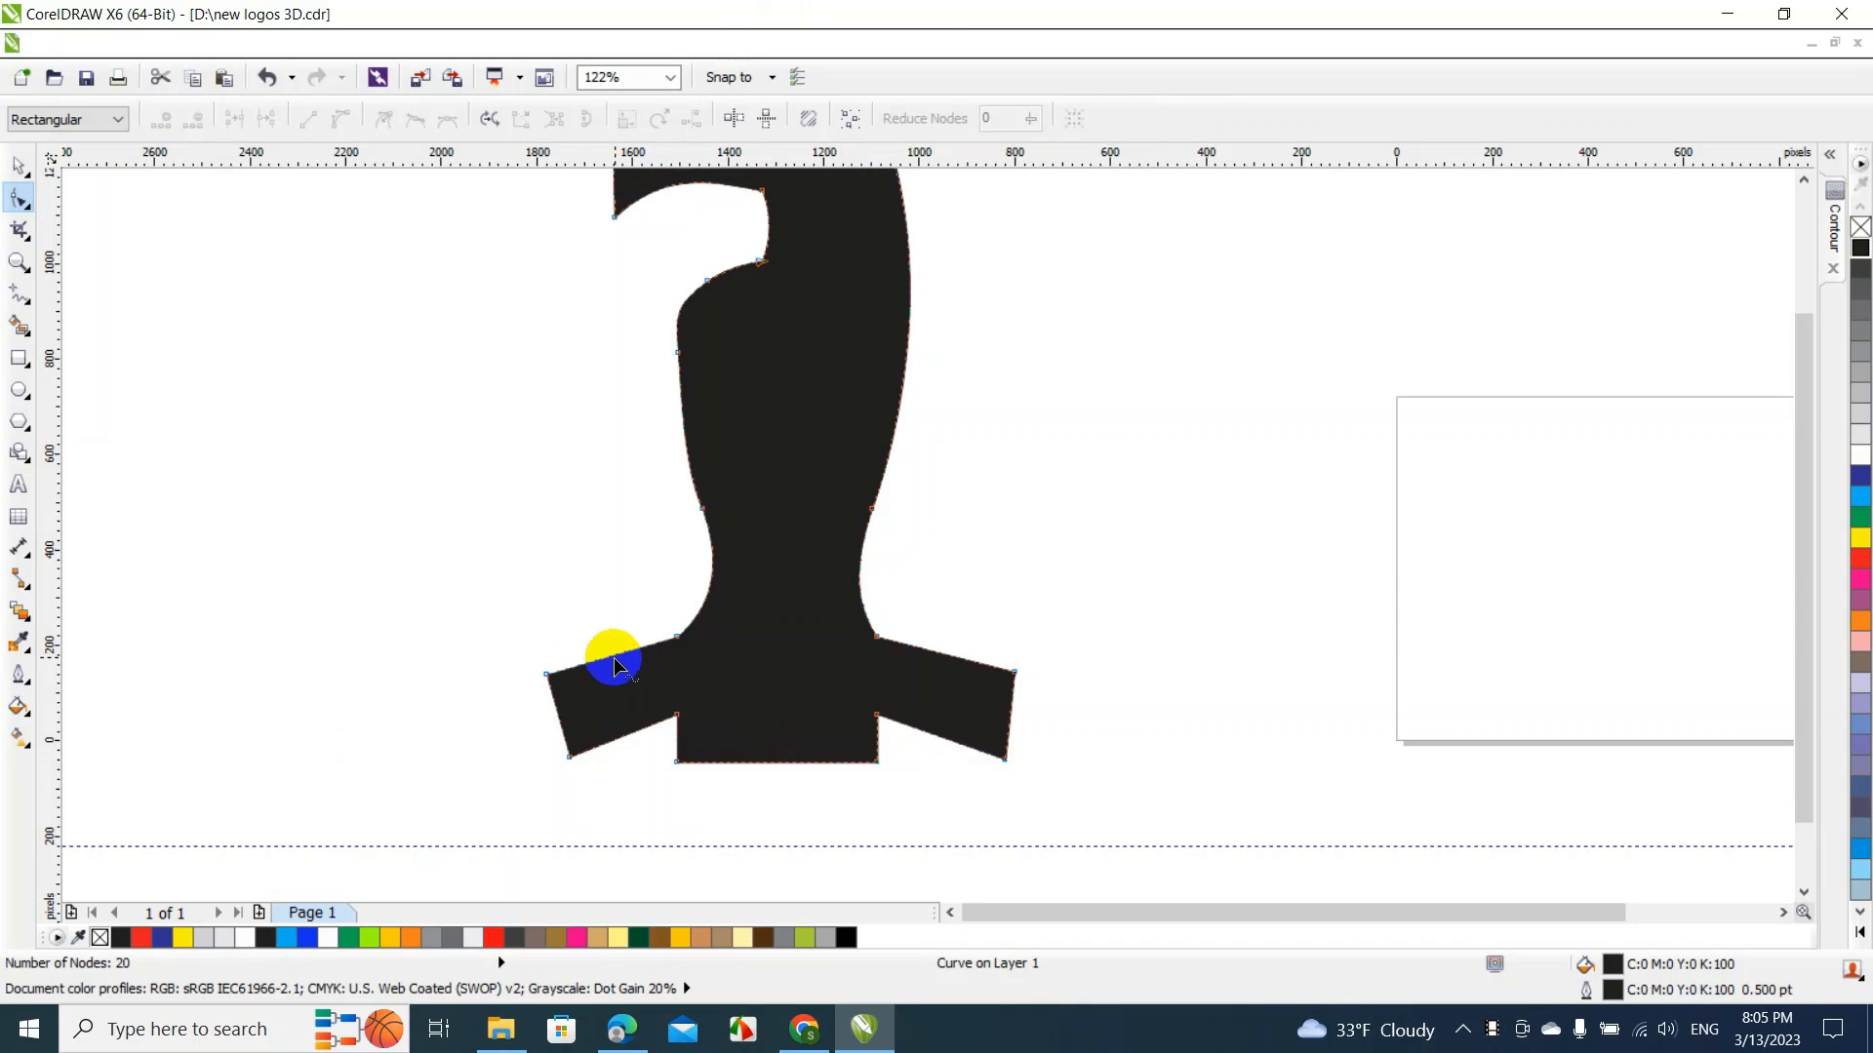
right_click(613, 658)
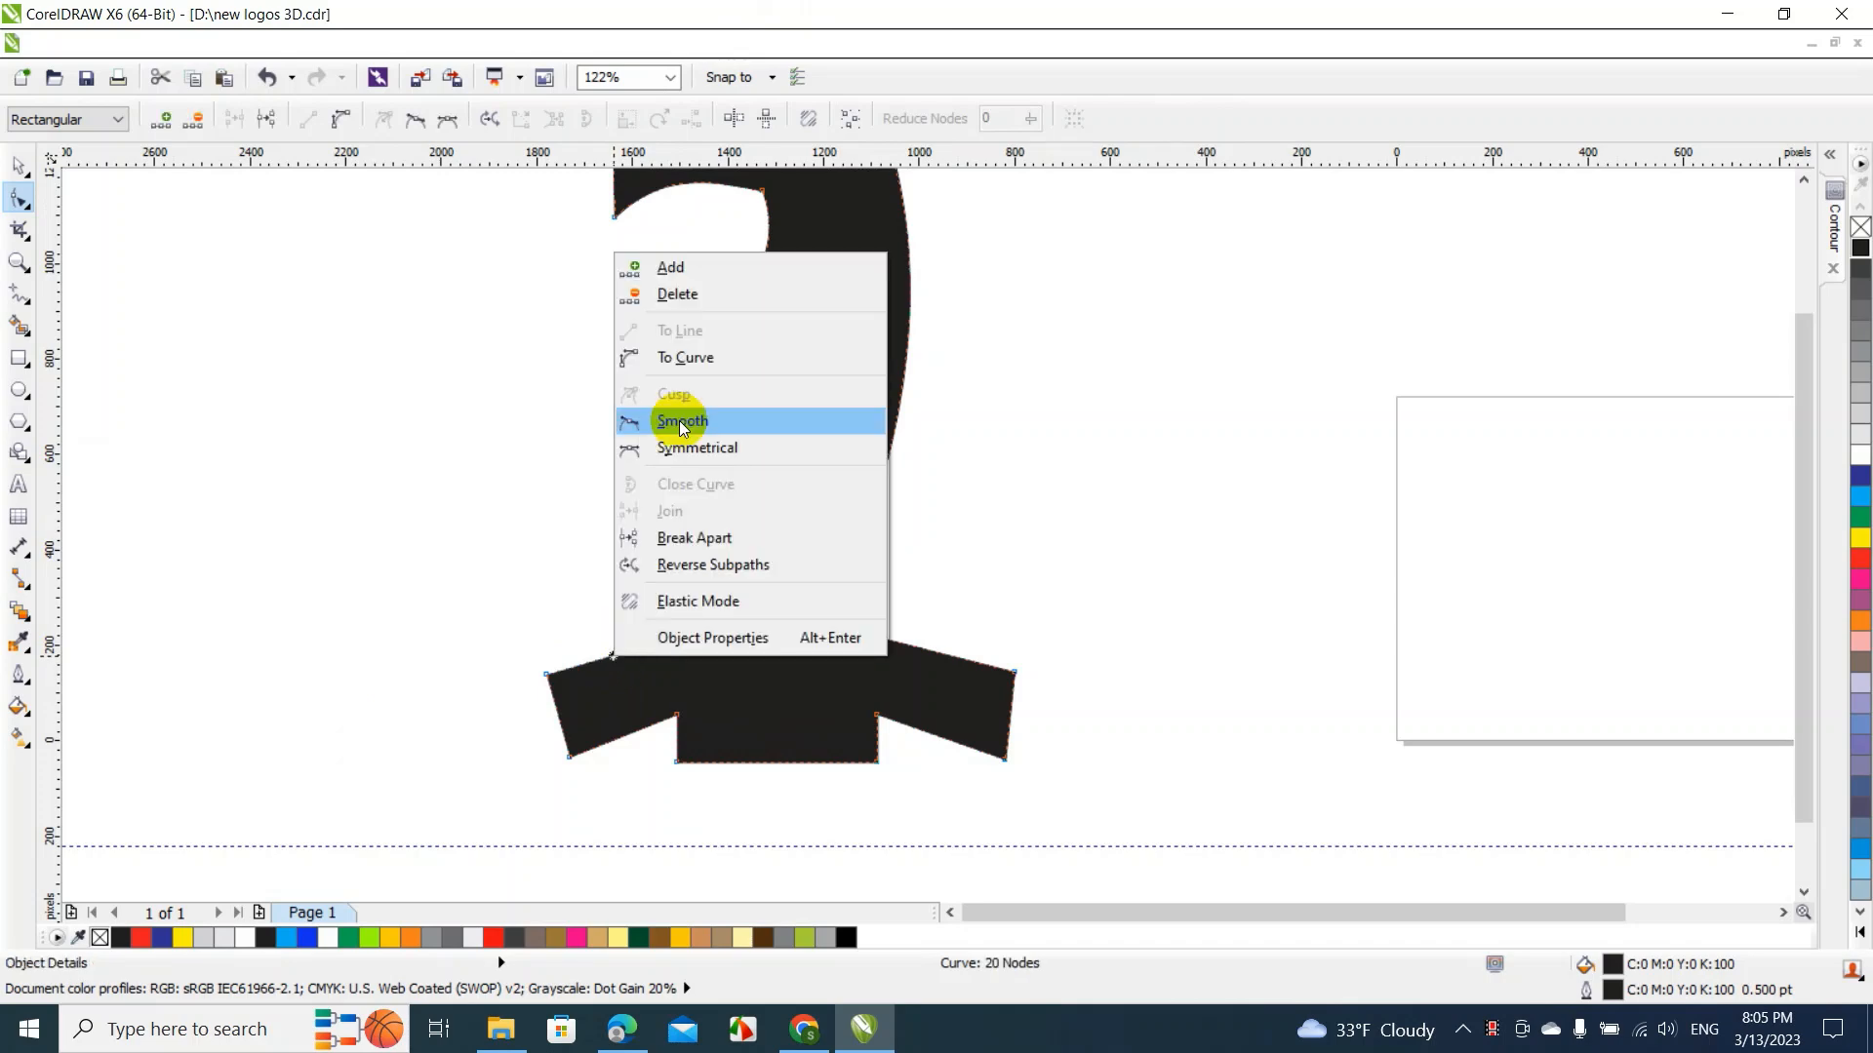
click(686, 358)
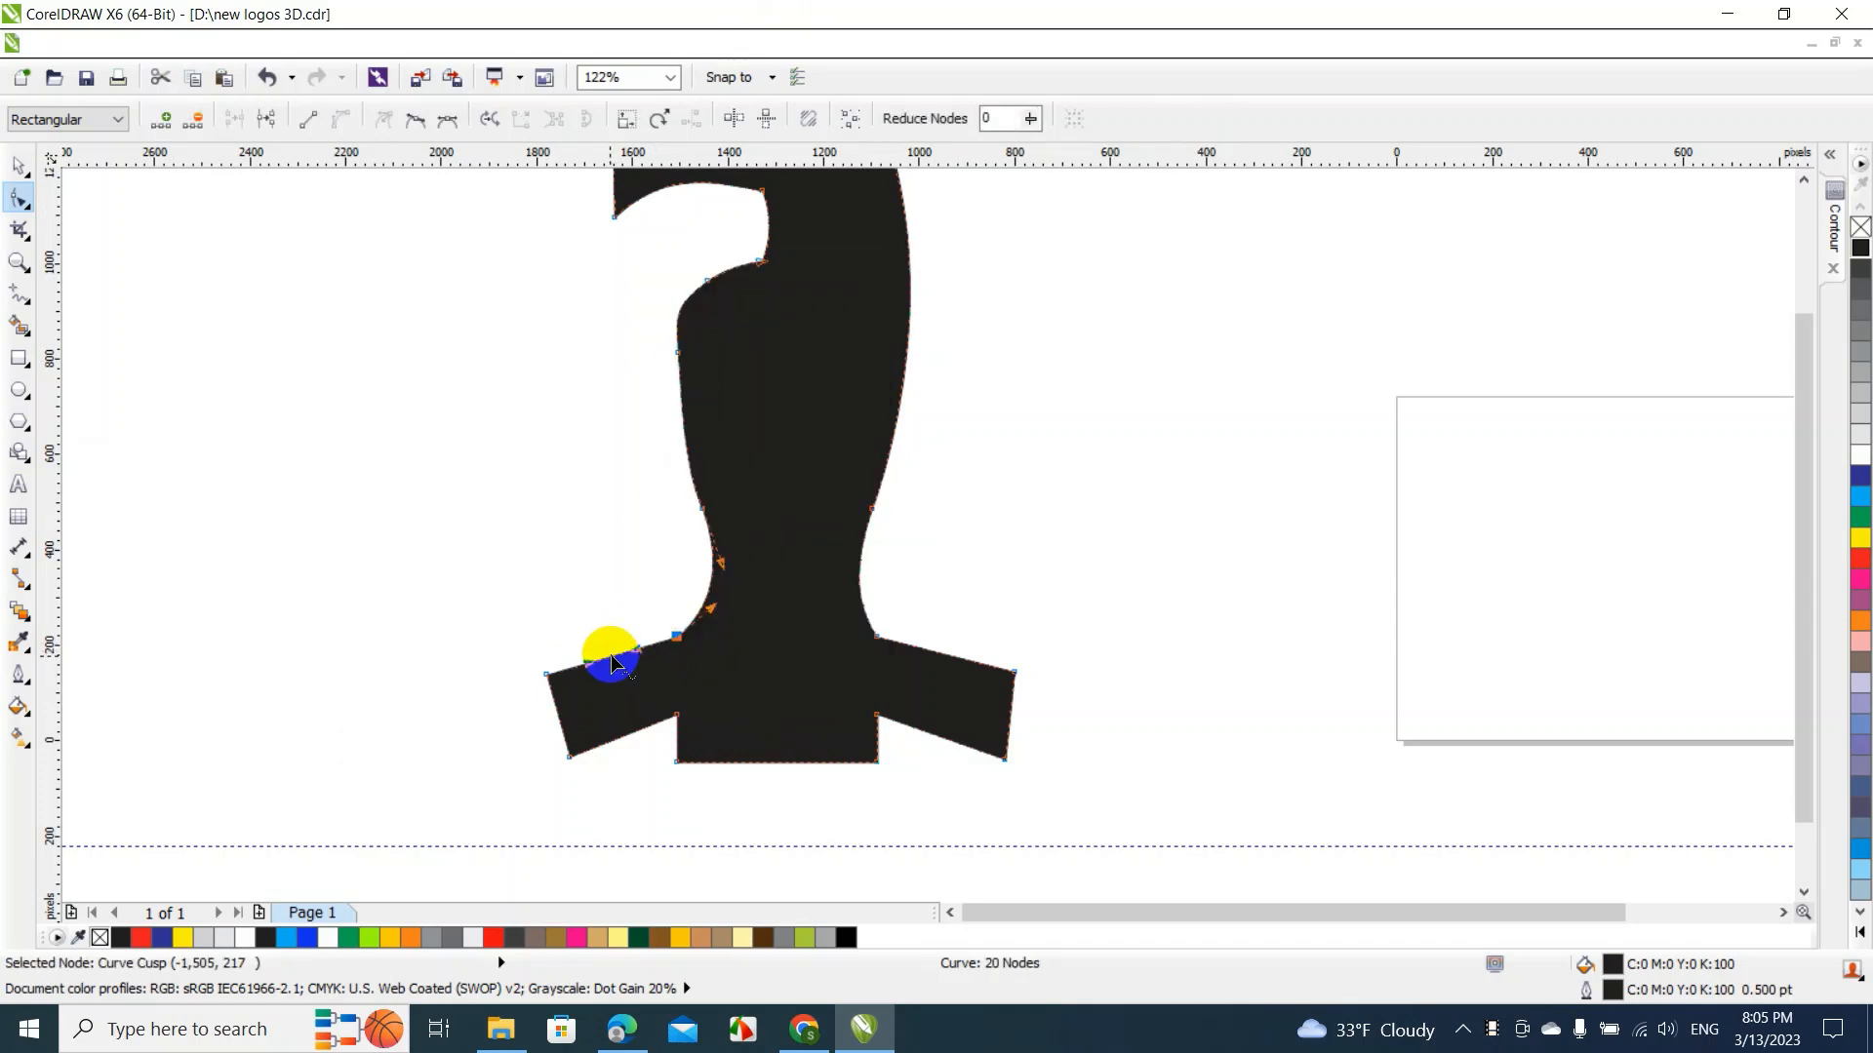
drag(612, 666, 606, 646)
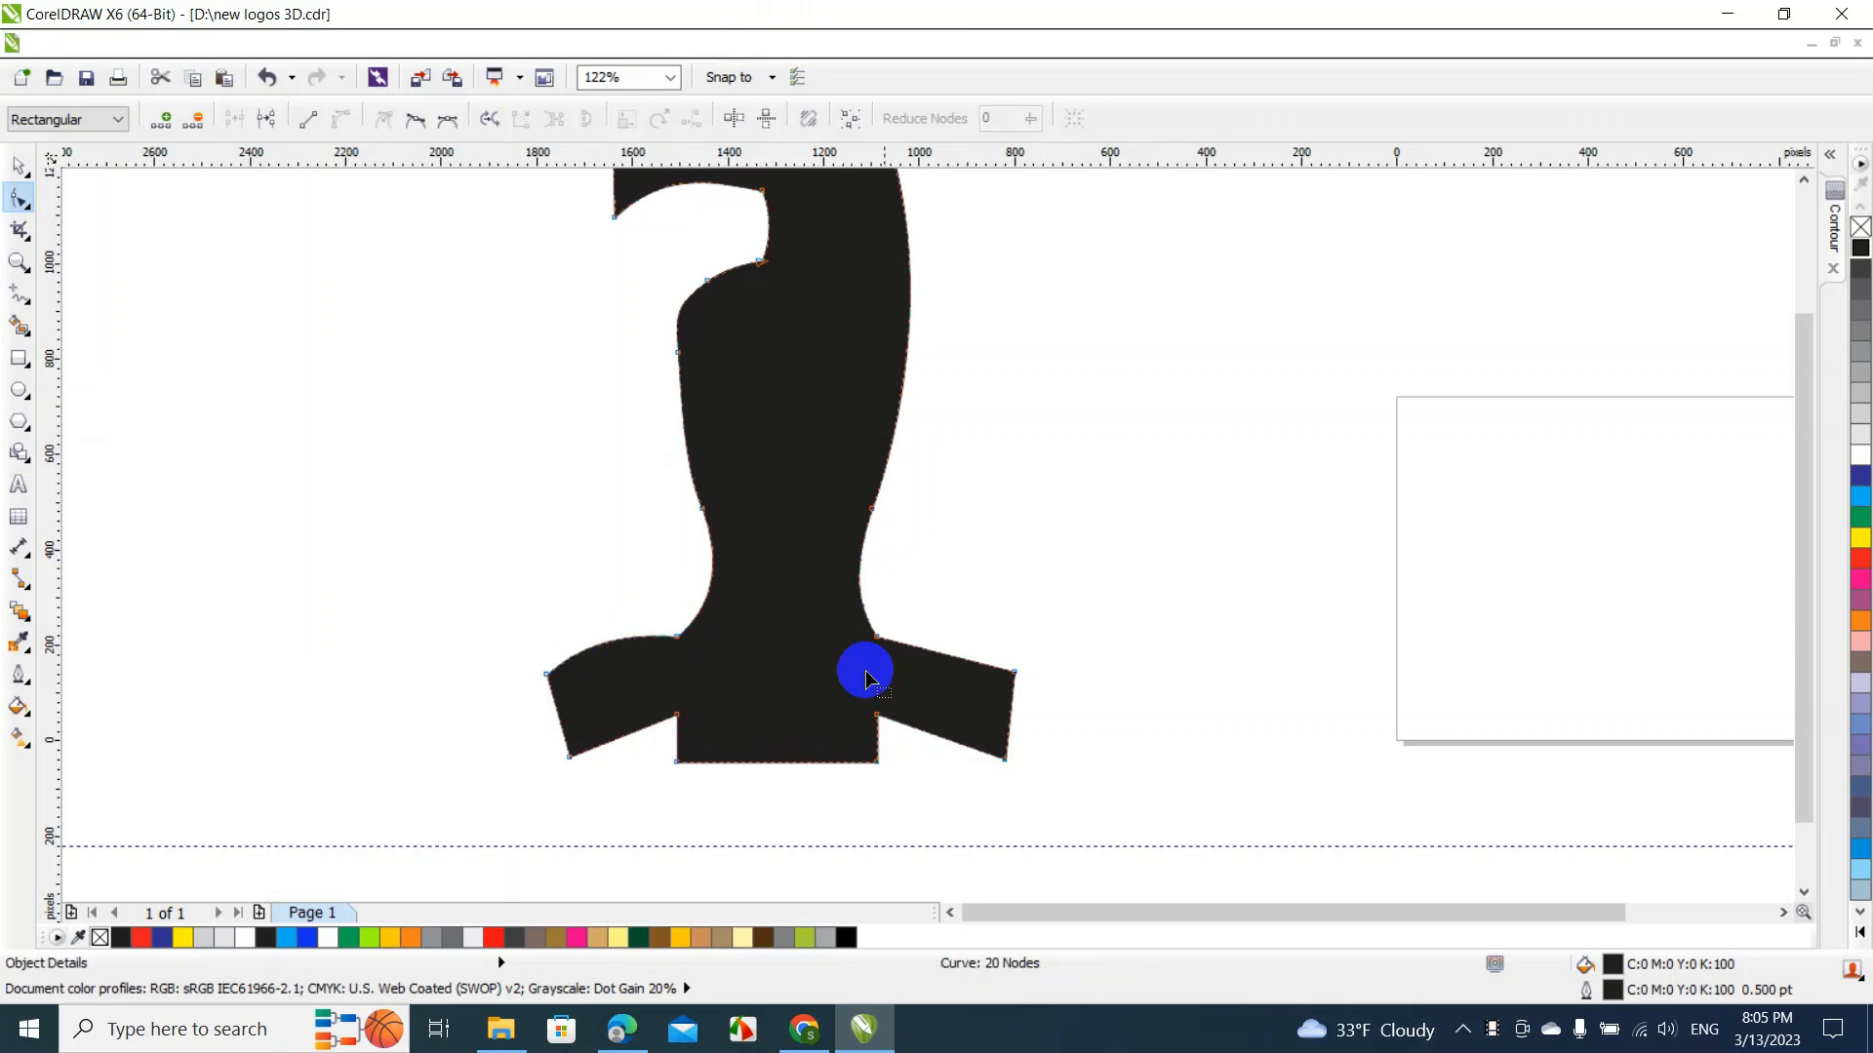
Convert the upper edge of the base's rear arm to a curve and bow it upward to match the front arm
right_click(933, 653)
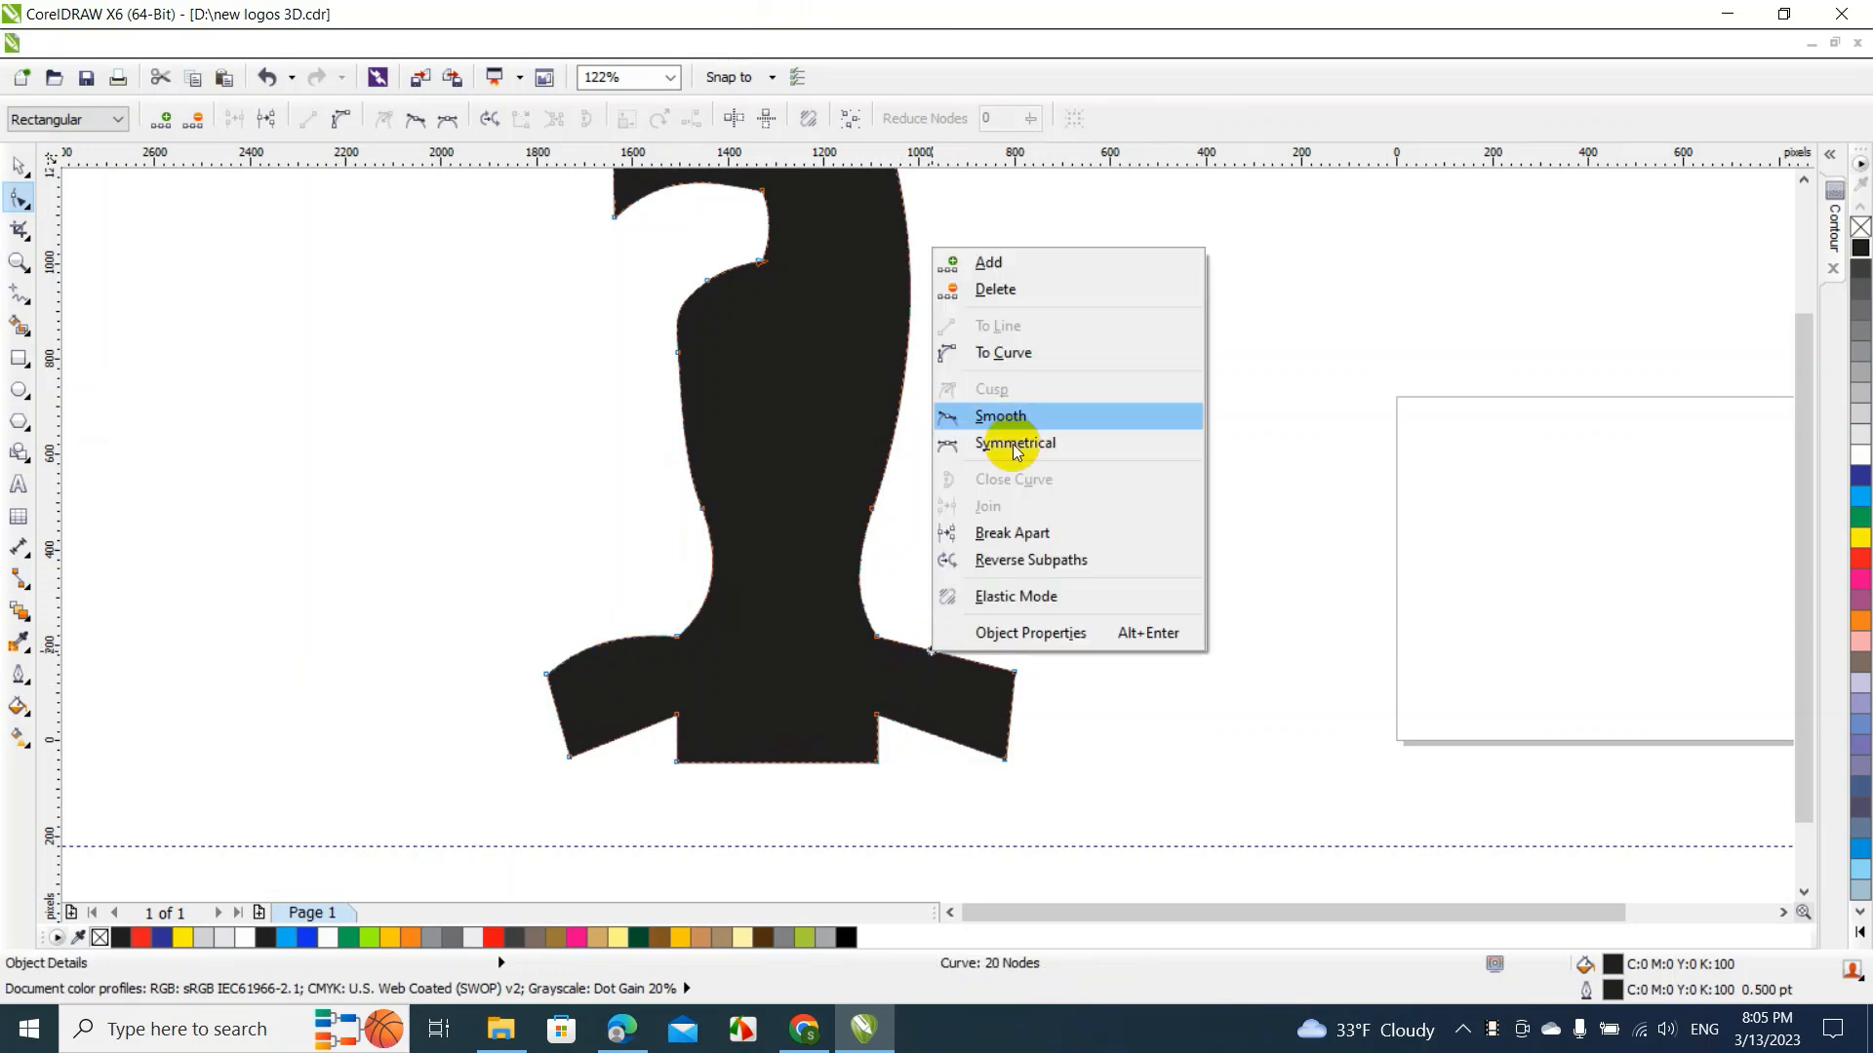
click(1036, 360)
click(944, 666)
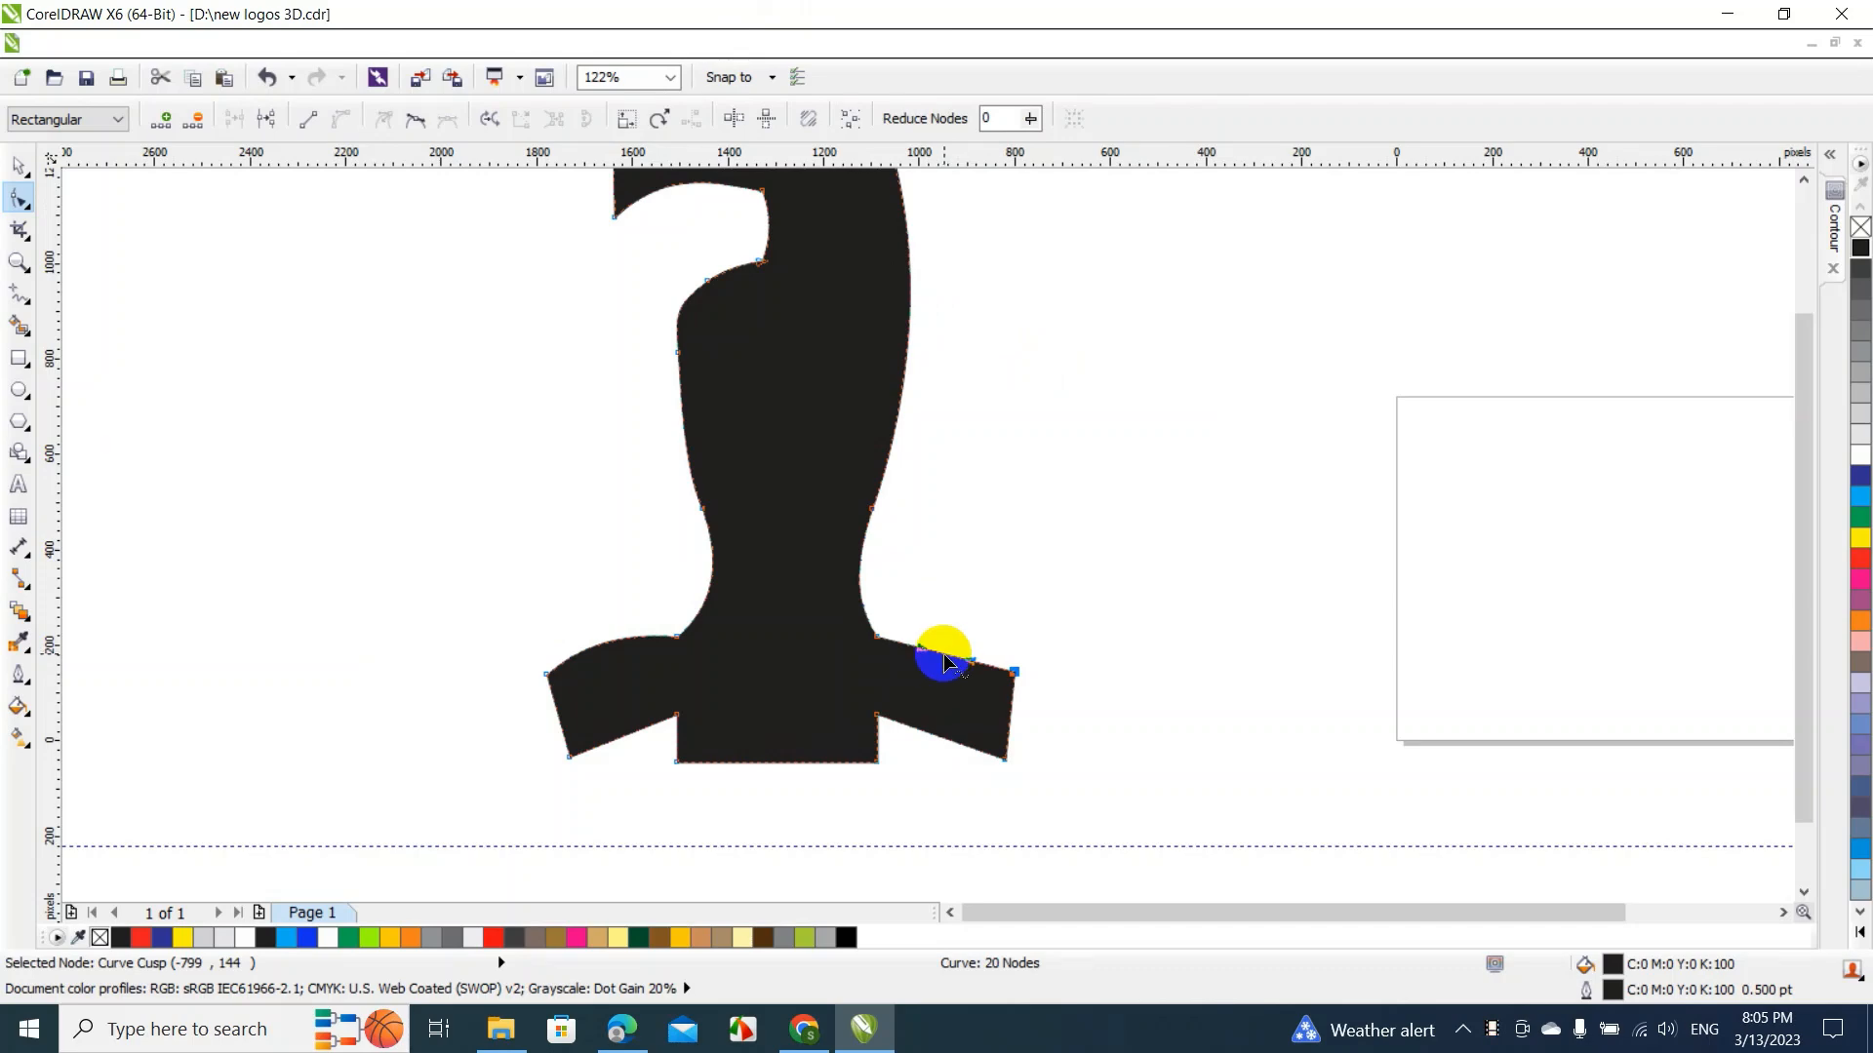
mouse_move(944, 656)
mouse_down()
mouse_move(929, 642)
mouse_move(947, 645)
mouse_up()
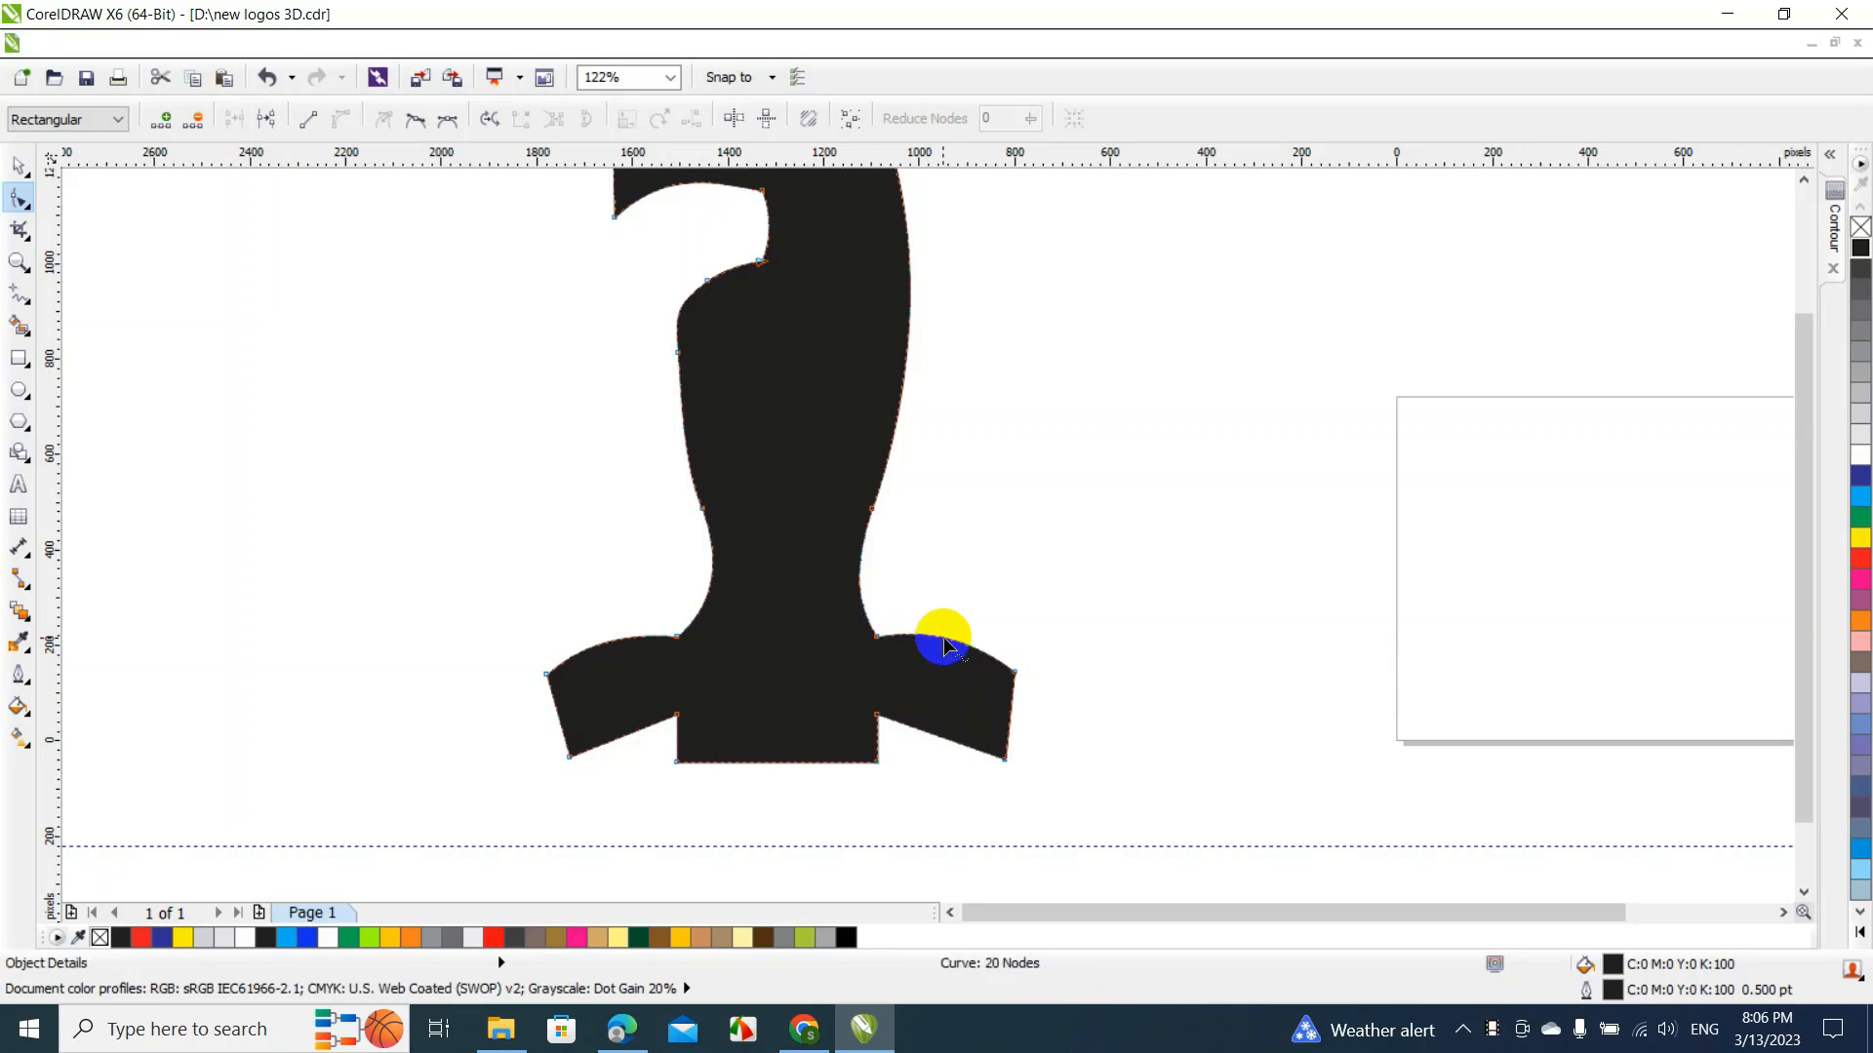
Convert the lower edge of the base's front arm to a curve and bow it slightly downward
right_click(630, 734)
click(728, 435)
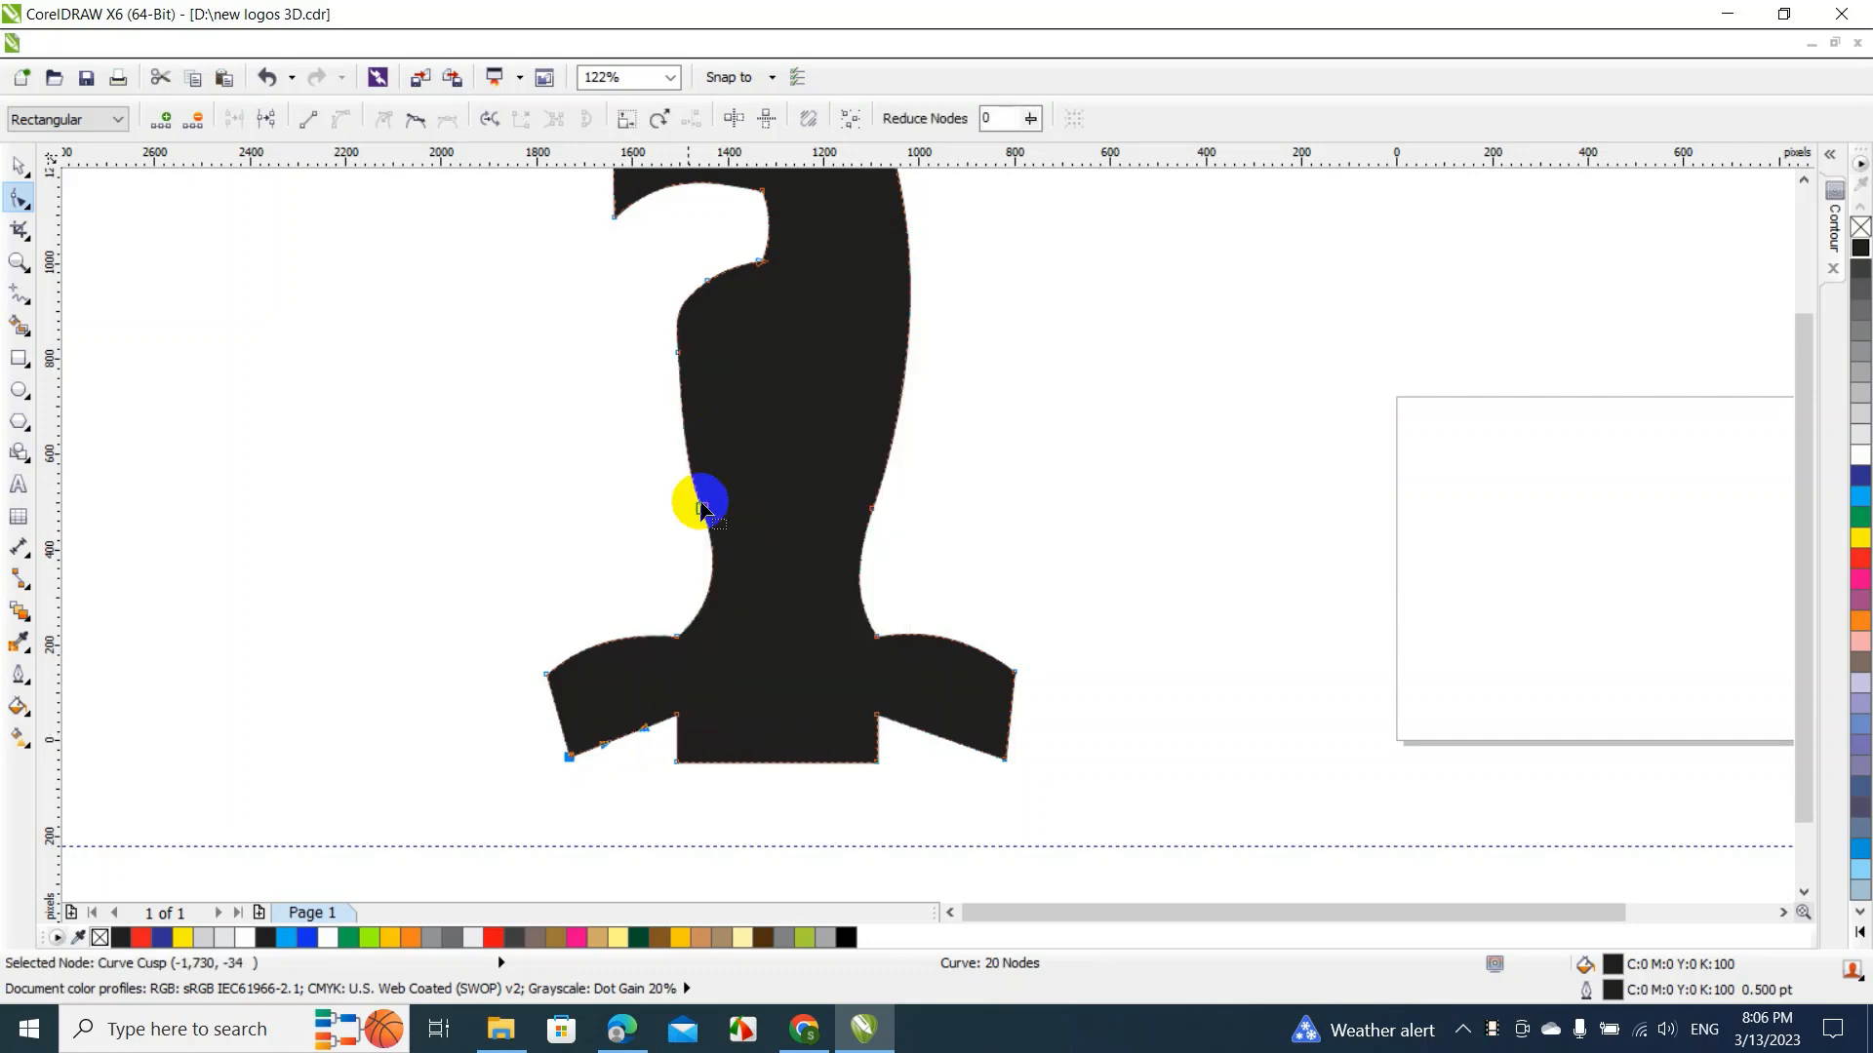
click(625, 738)
drag(623, 733, 627, 740)
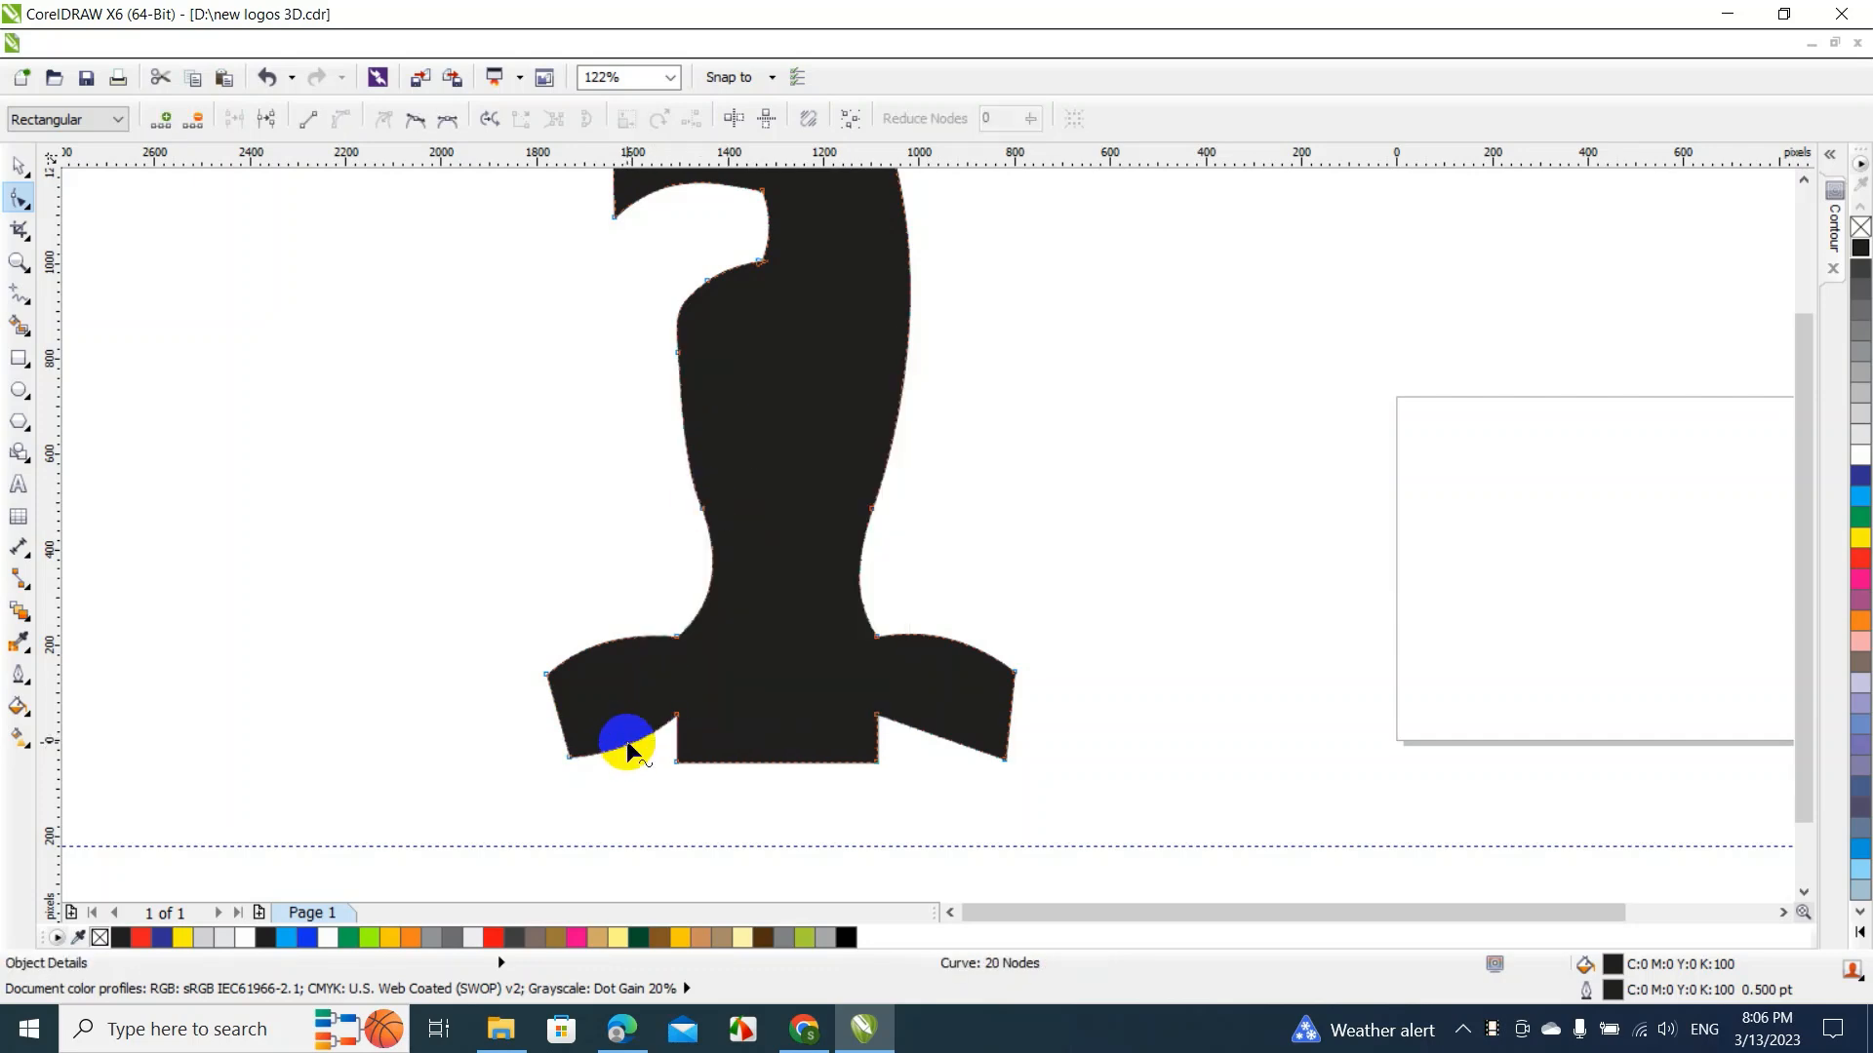
Convert the lower edge of the base's rear arm to a curve and bow it slightly downward
right_click(929, 732)
click(1026, 441)
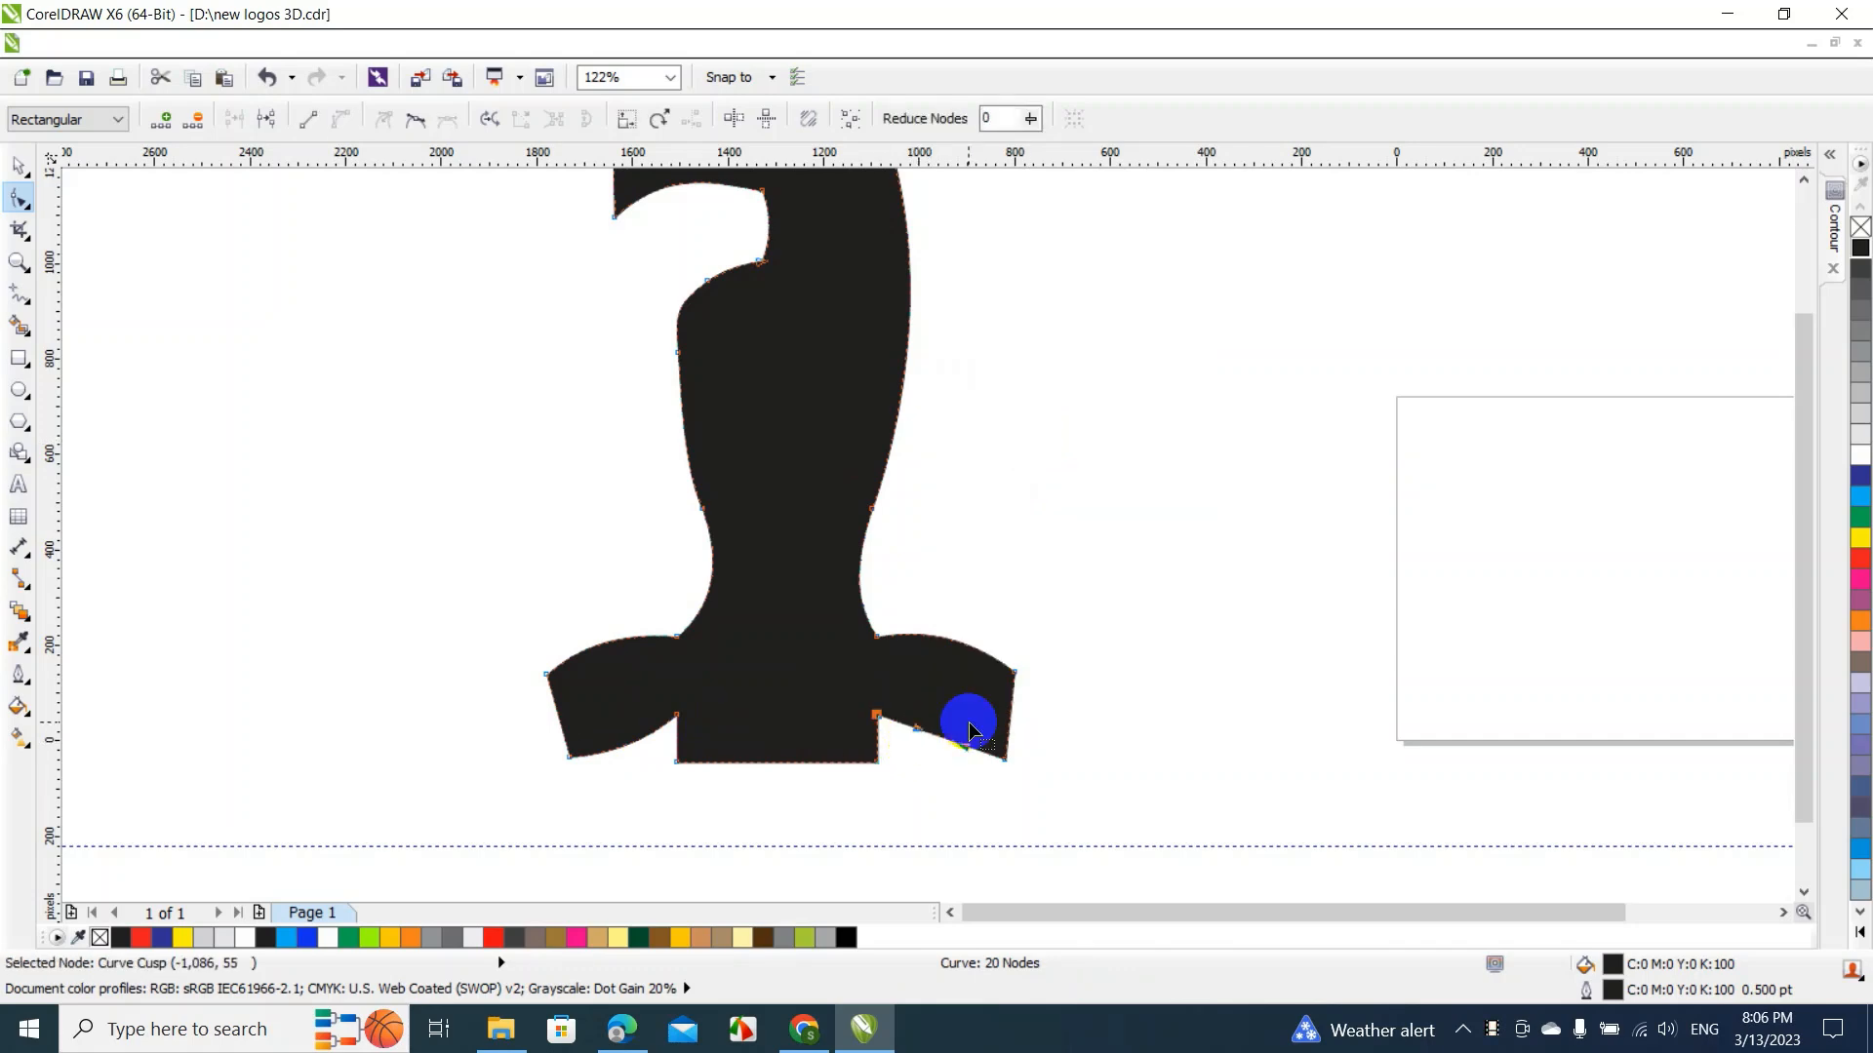
click(939, 739)
drag(938, 738, 934, 751)
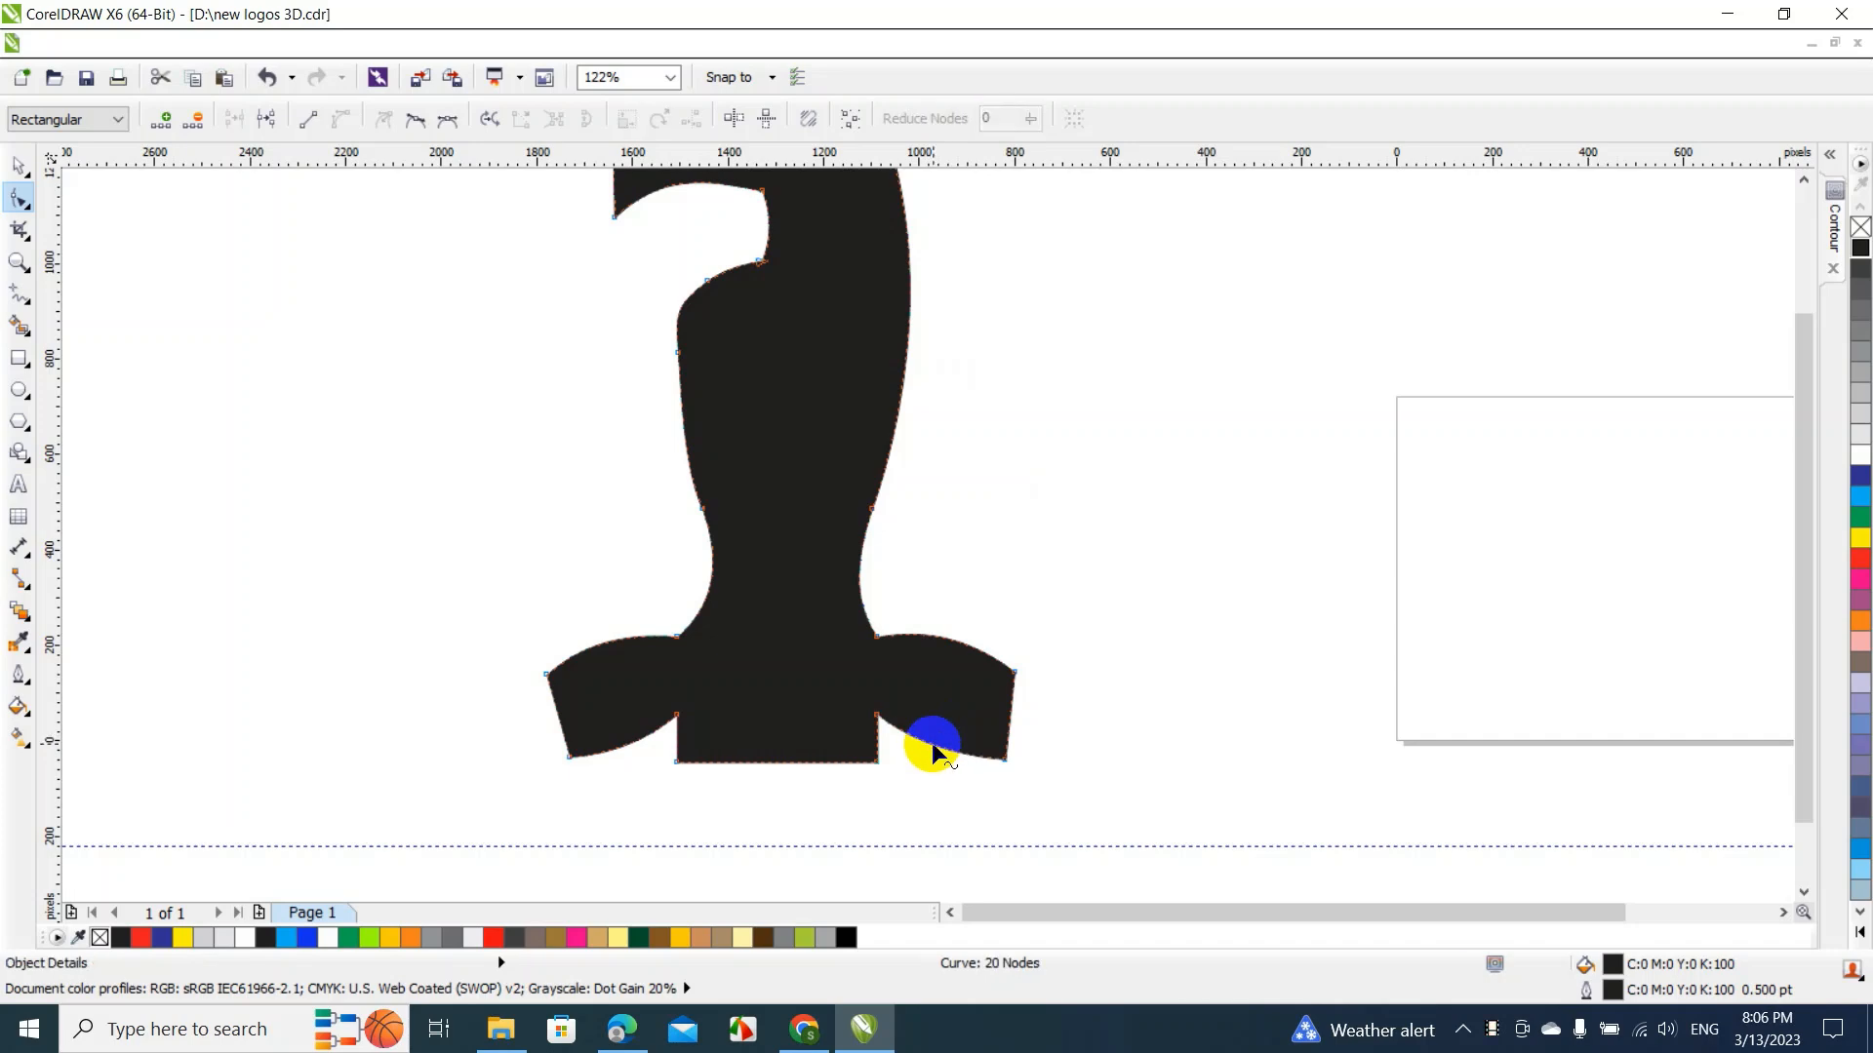
drag(932, 745, 934, 742)
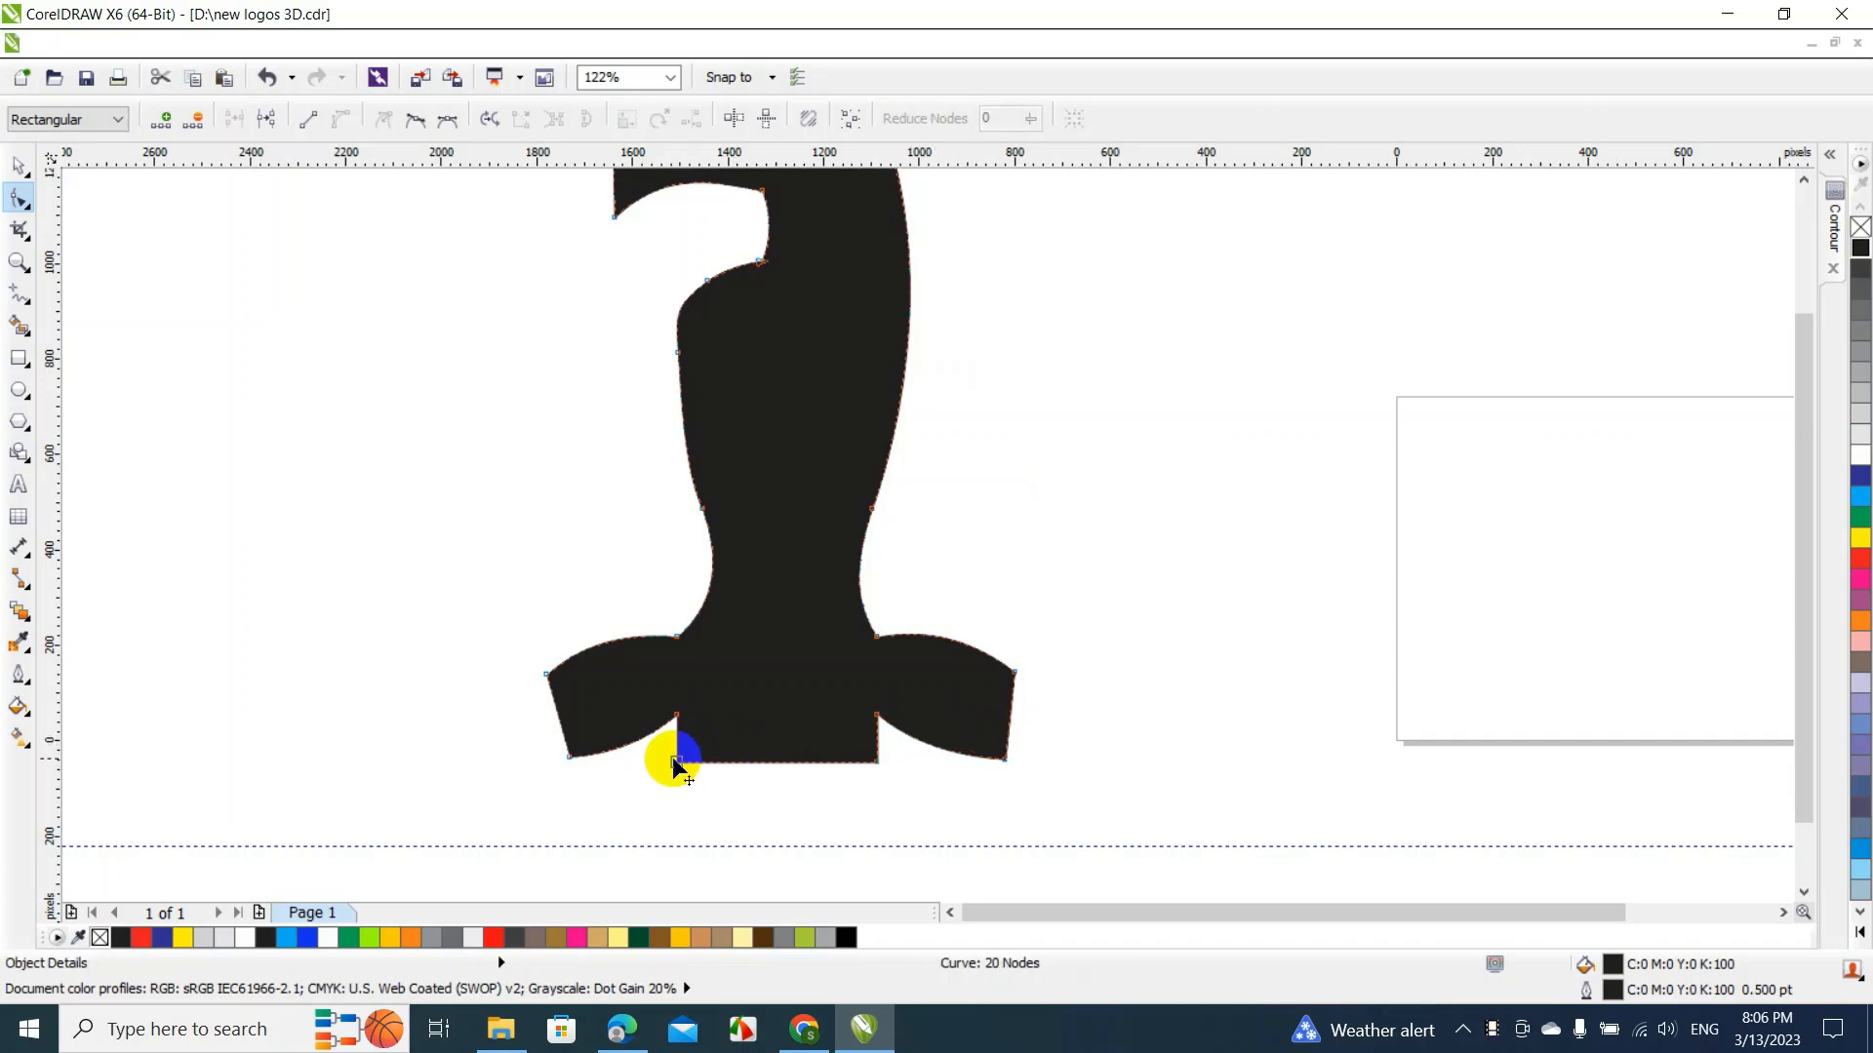
Taper the base's centre block by moving both bottom corners inward, the rear one to about (-1143, -46)
drag(674, 760, 710, 761)
drag(878, 763, 850, 763)
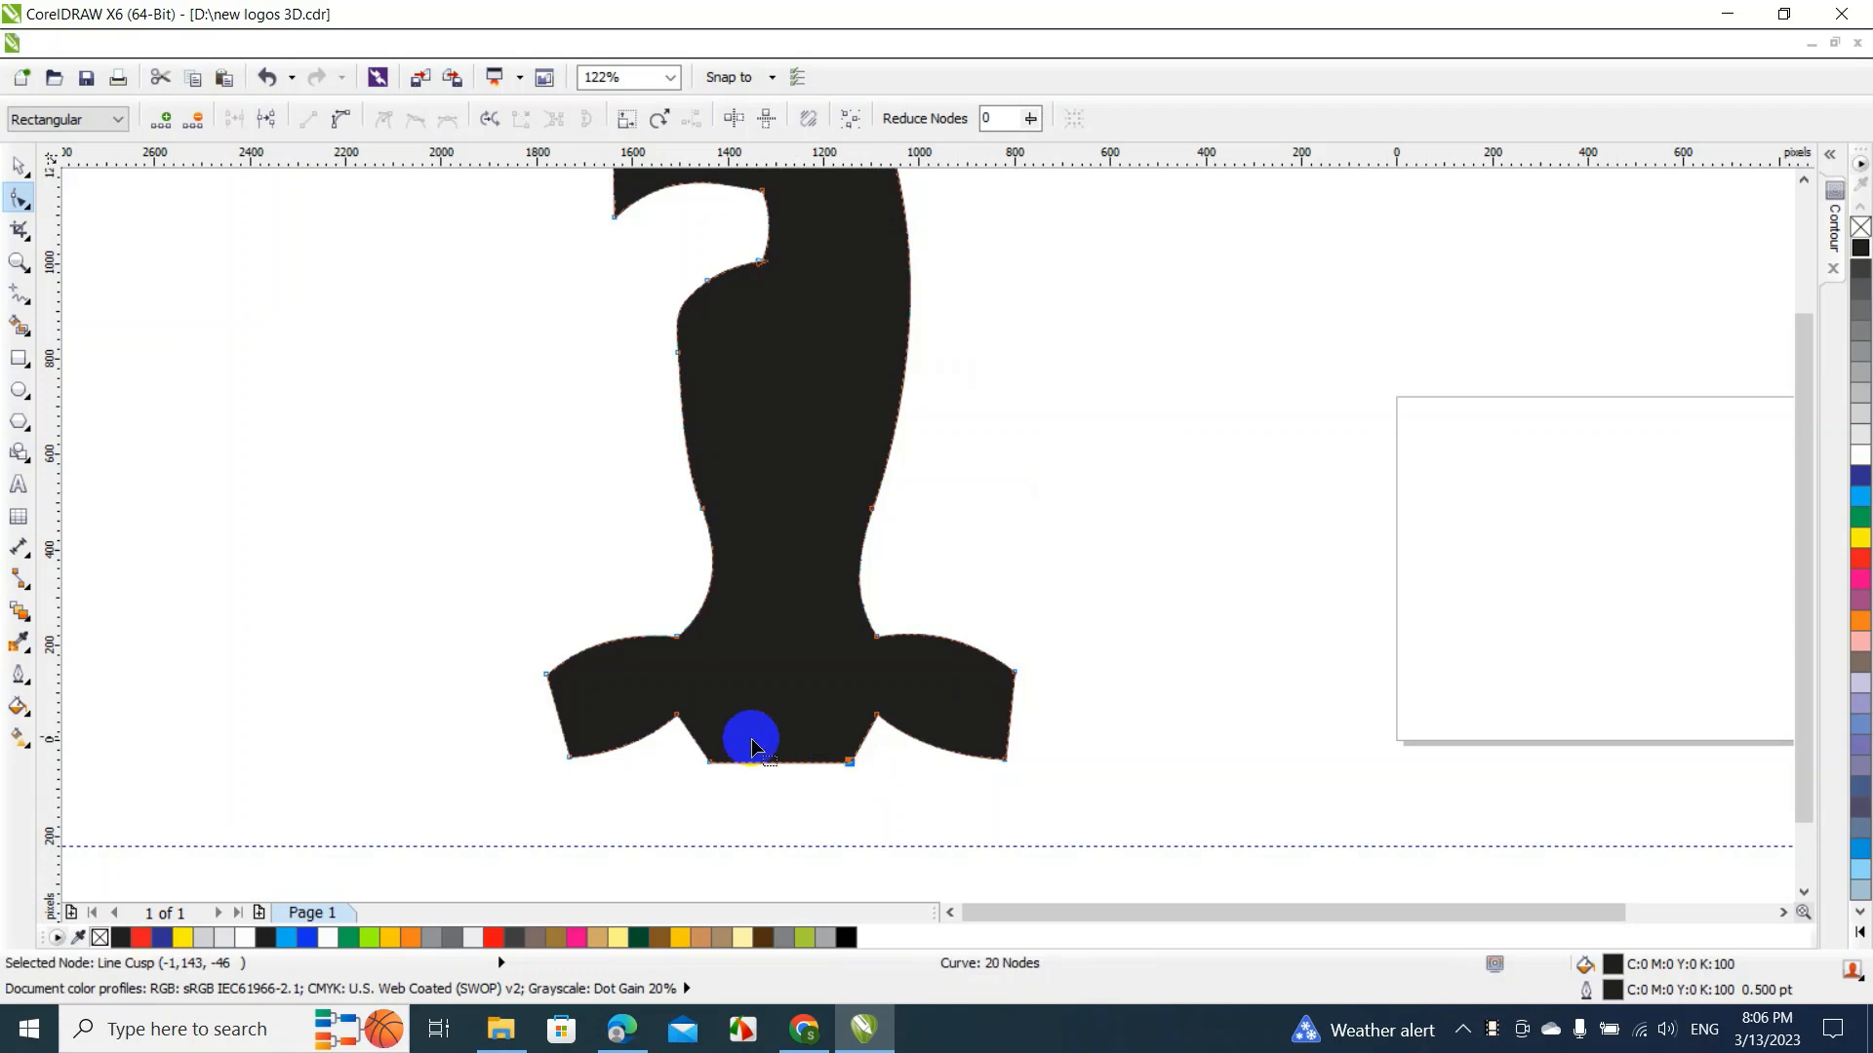
Convert the outer end of the base's front arm to a curve and bend it inward
double_click(558, 721)
double_click(559, 722)
right_click(559, 722)
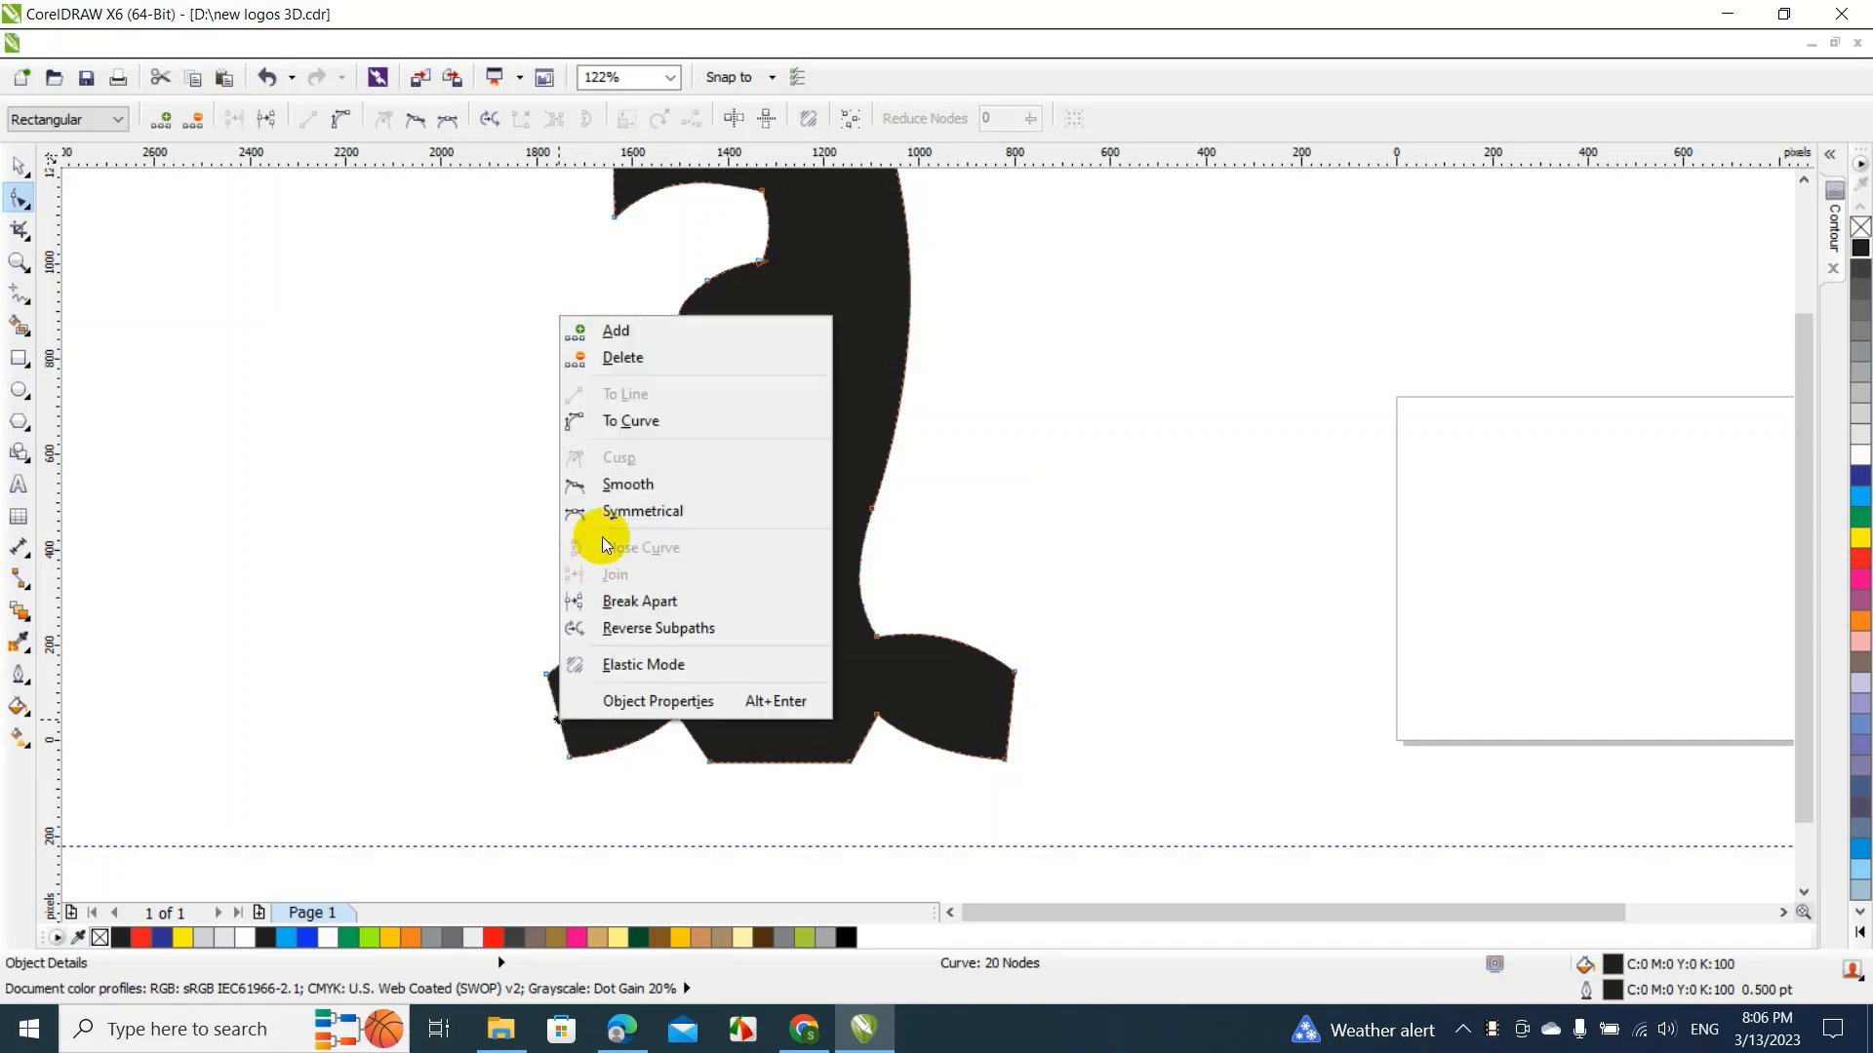
click(630, 420)
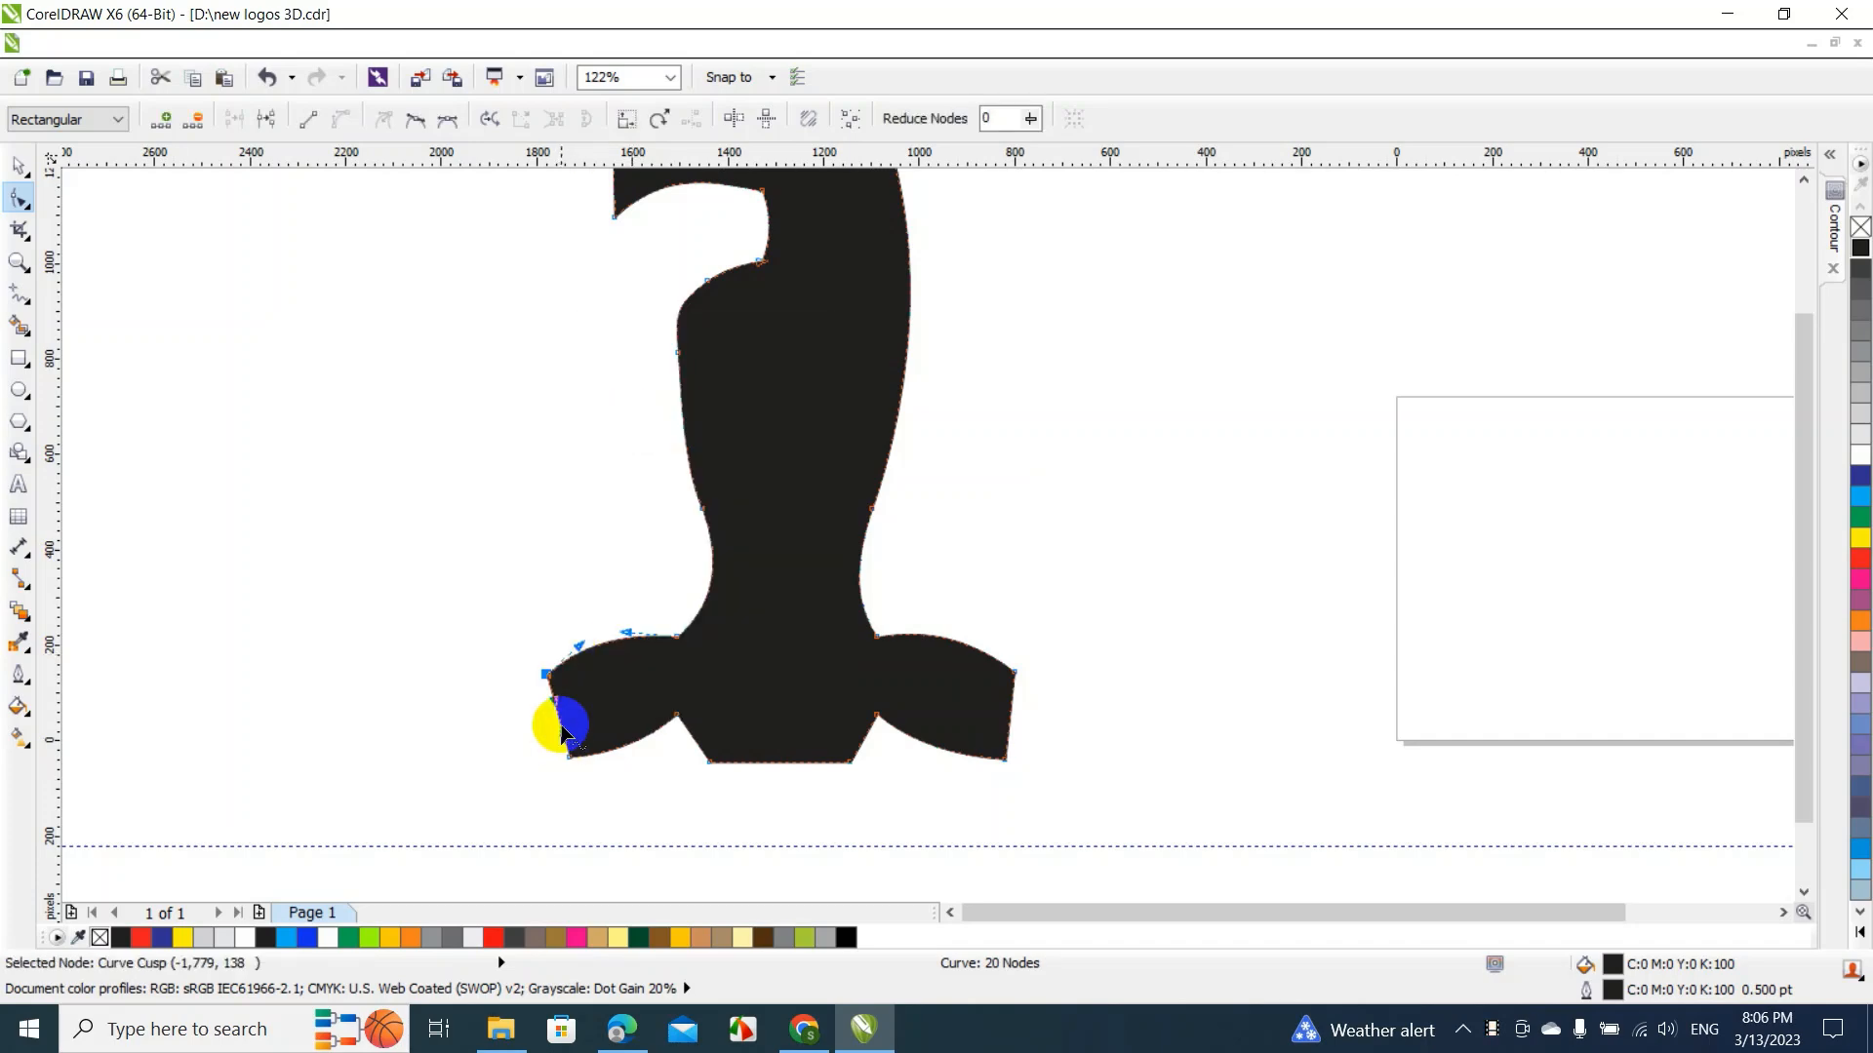
click(561, 723)
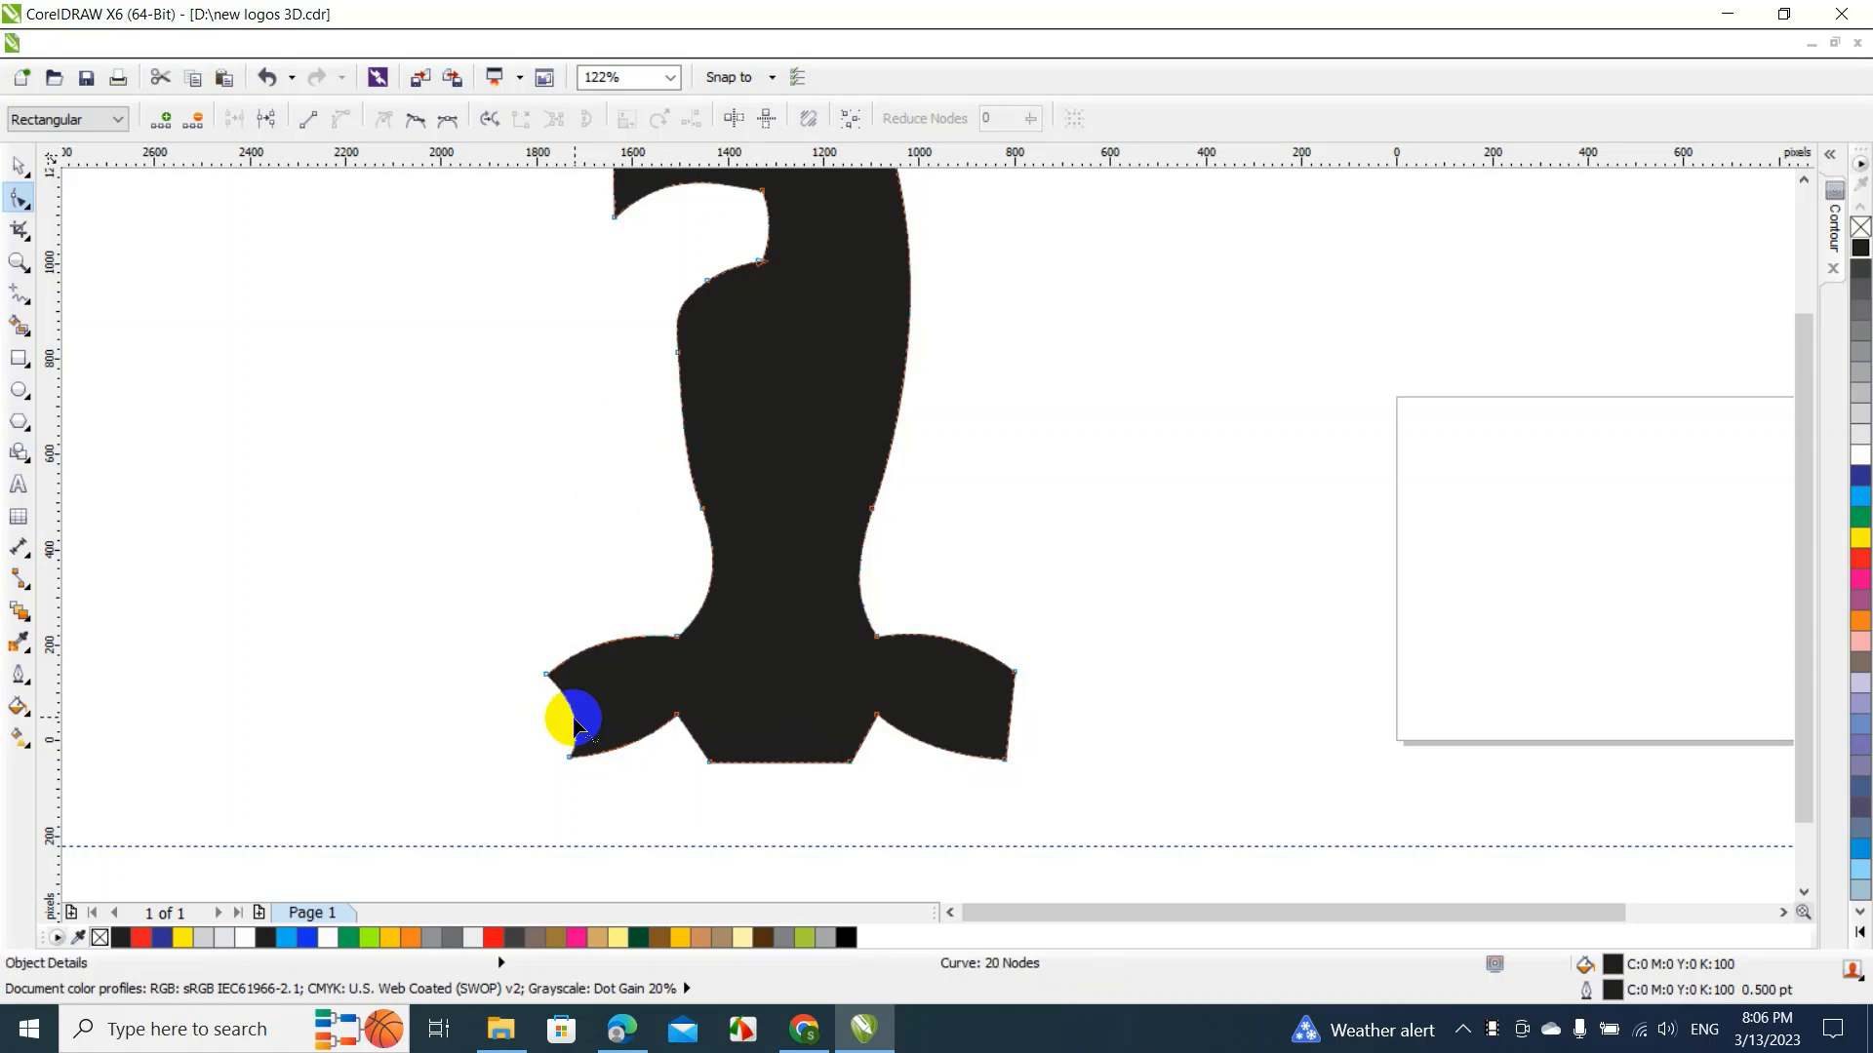
Convert the outer end of the base's rear arm to a curve and bend it inward to match the front arm
right_click(1010, 717)
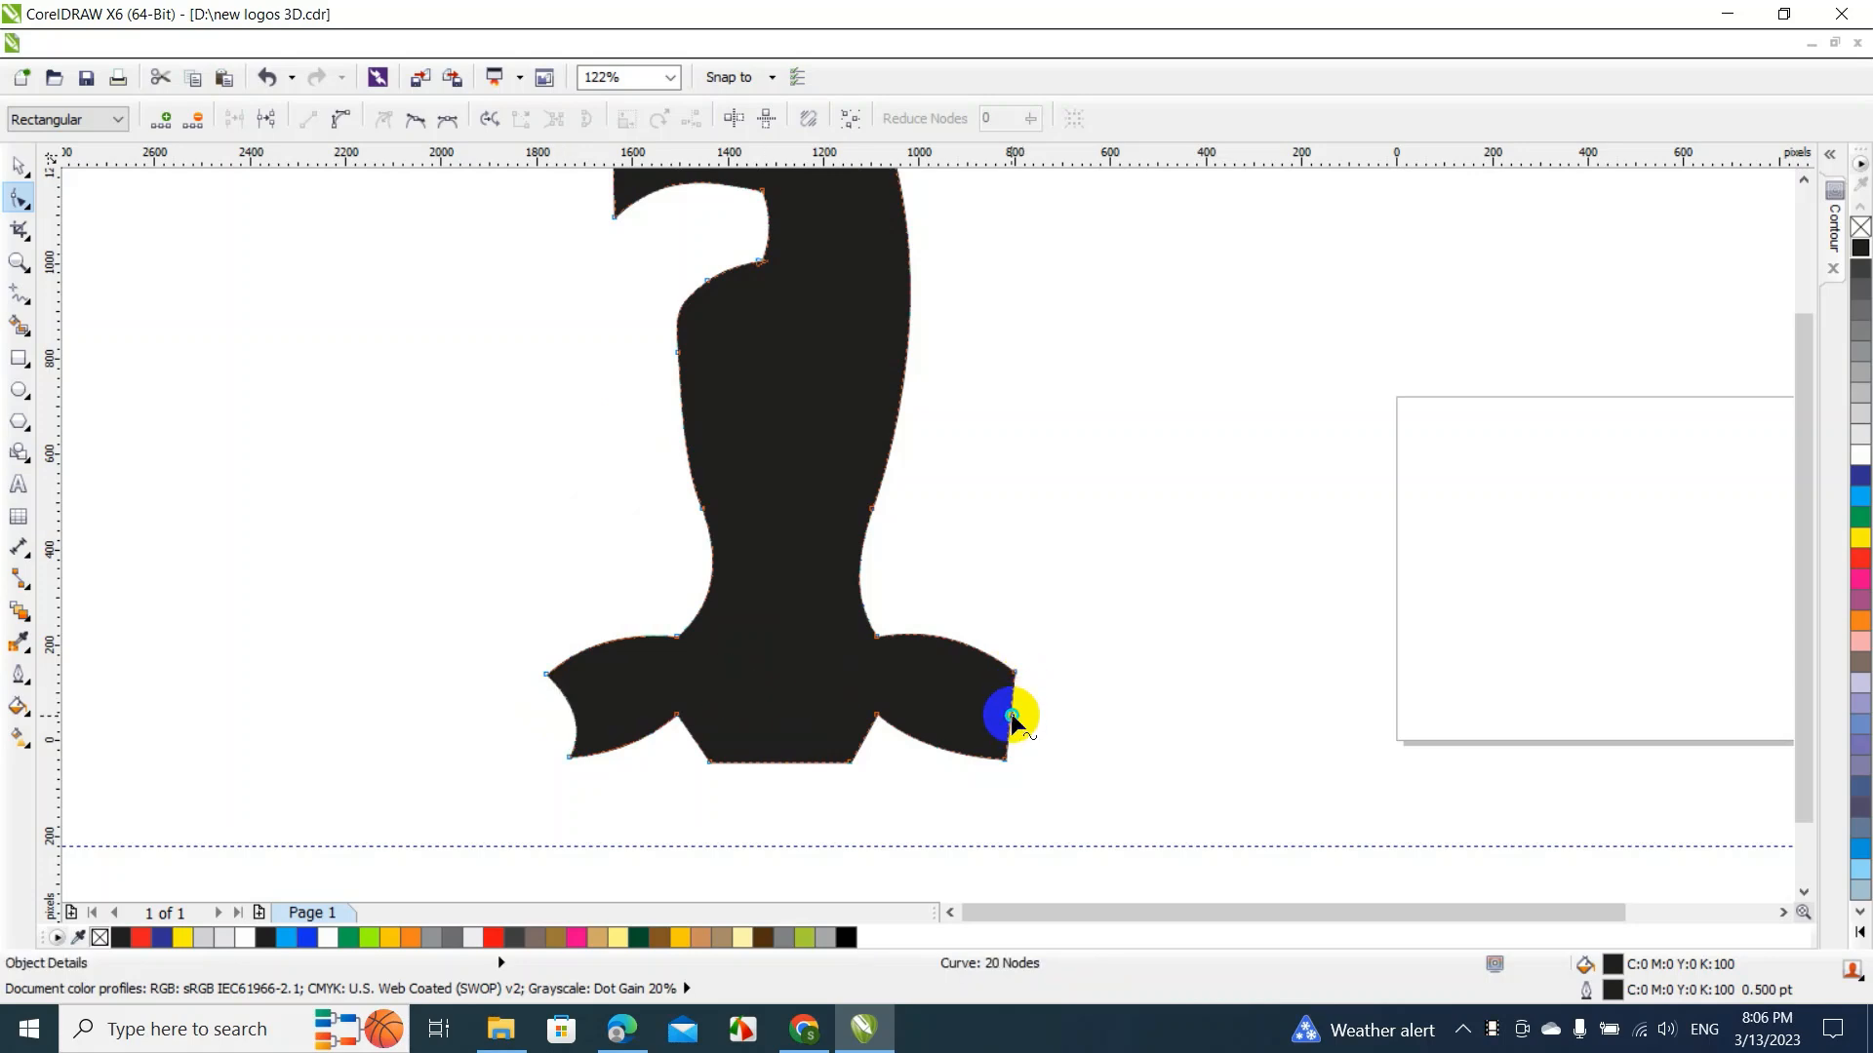
click(1065, 418)
click(1011, 717)
drag(1011, 716, 997, 711)
Leave node editing, deselect the silhouette and delete the horizontal guideline below its base
click(670, 77)
click(636, 100)
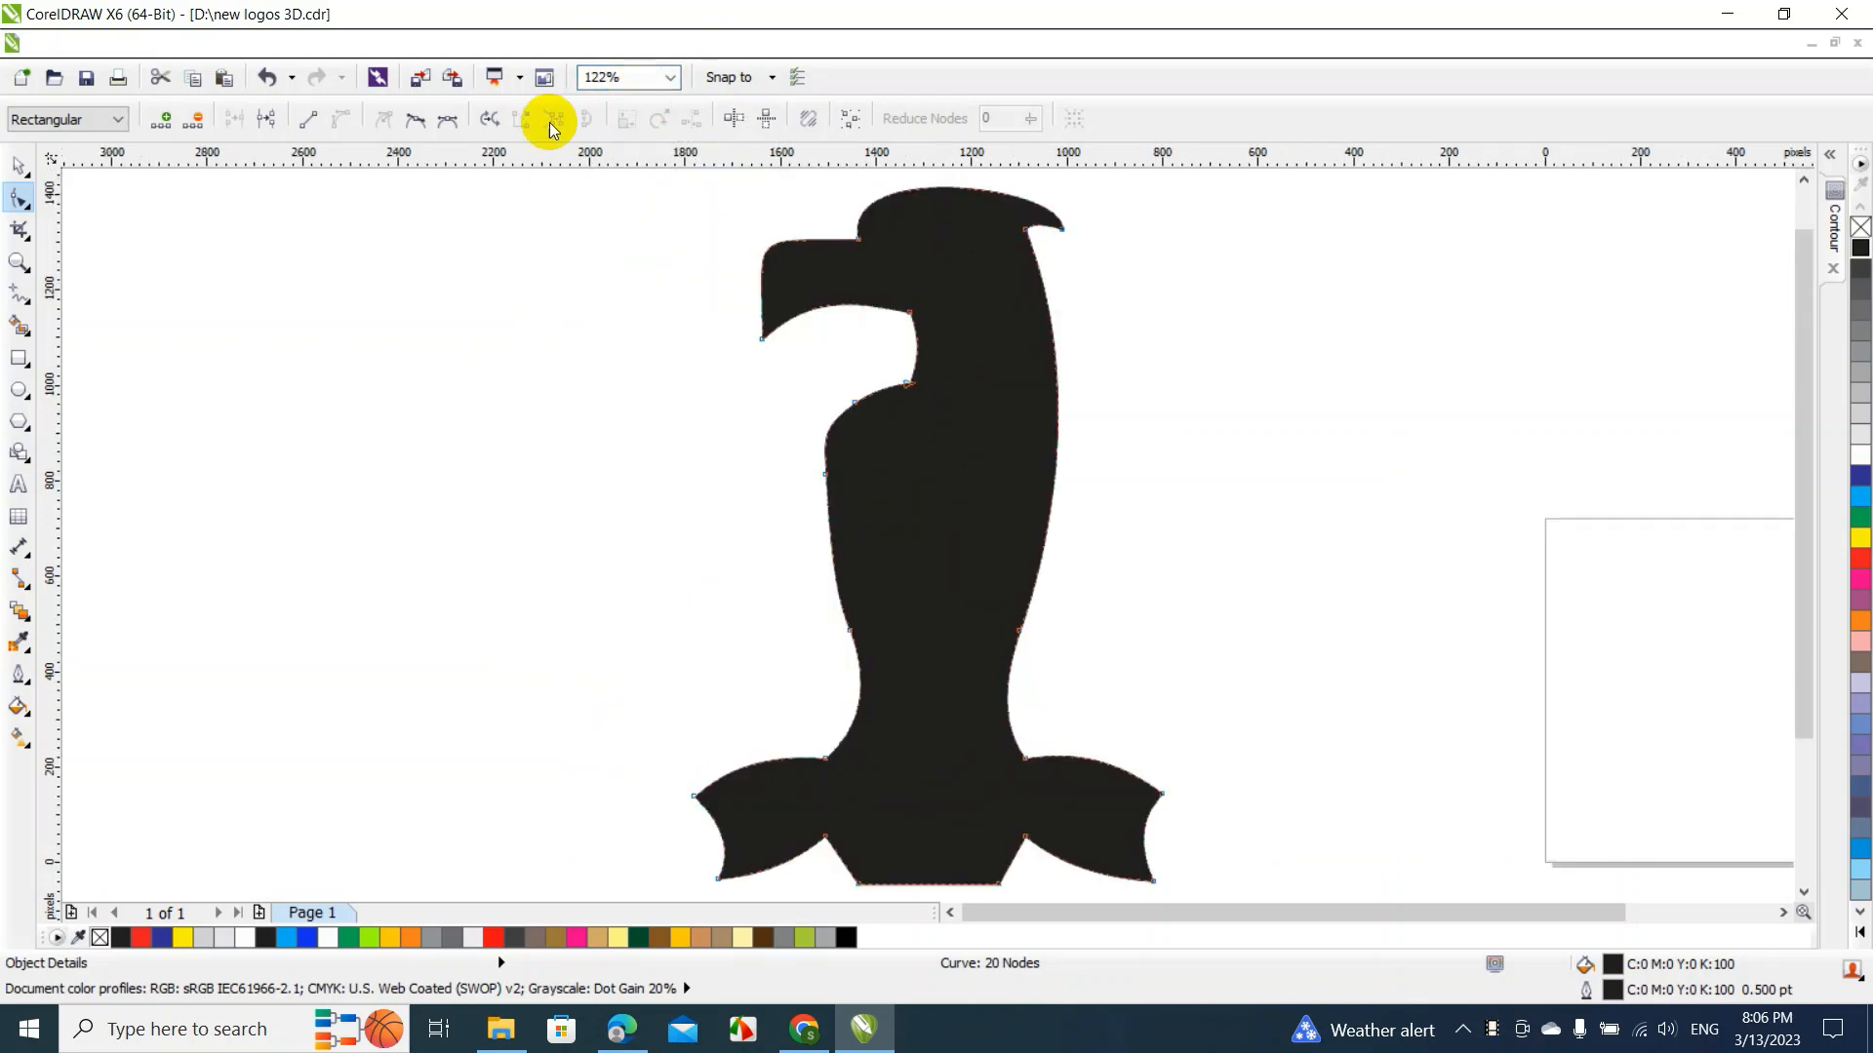
click(268, 395)
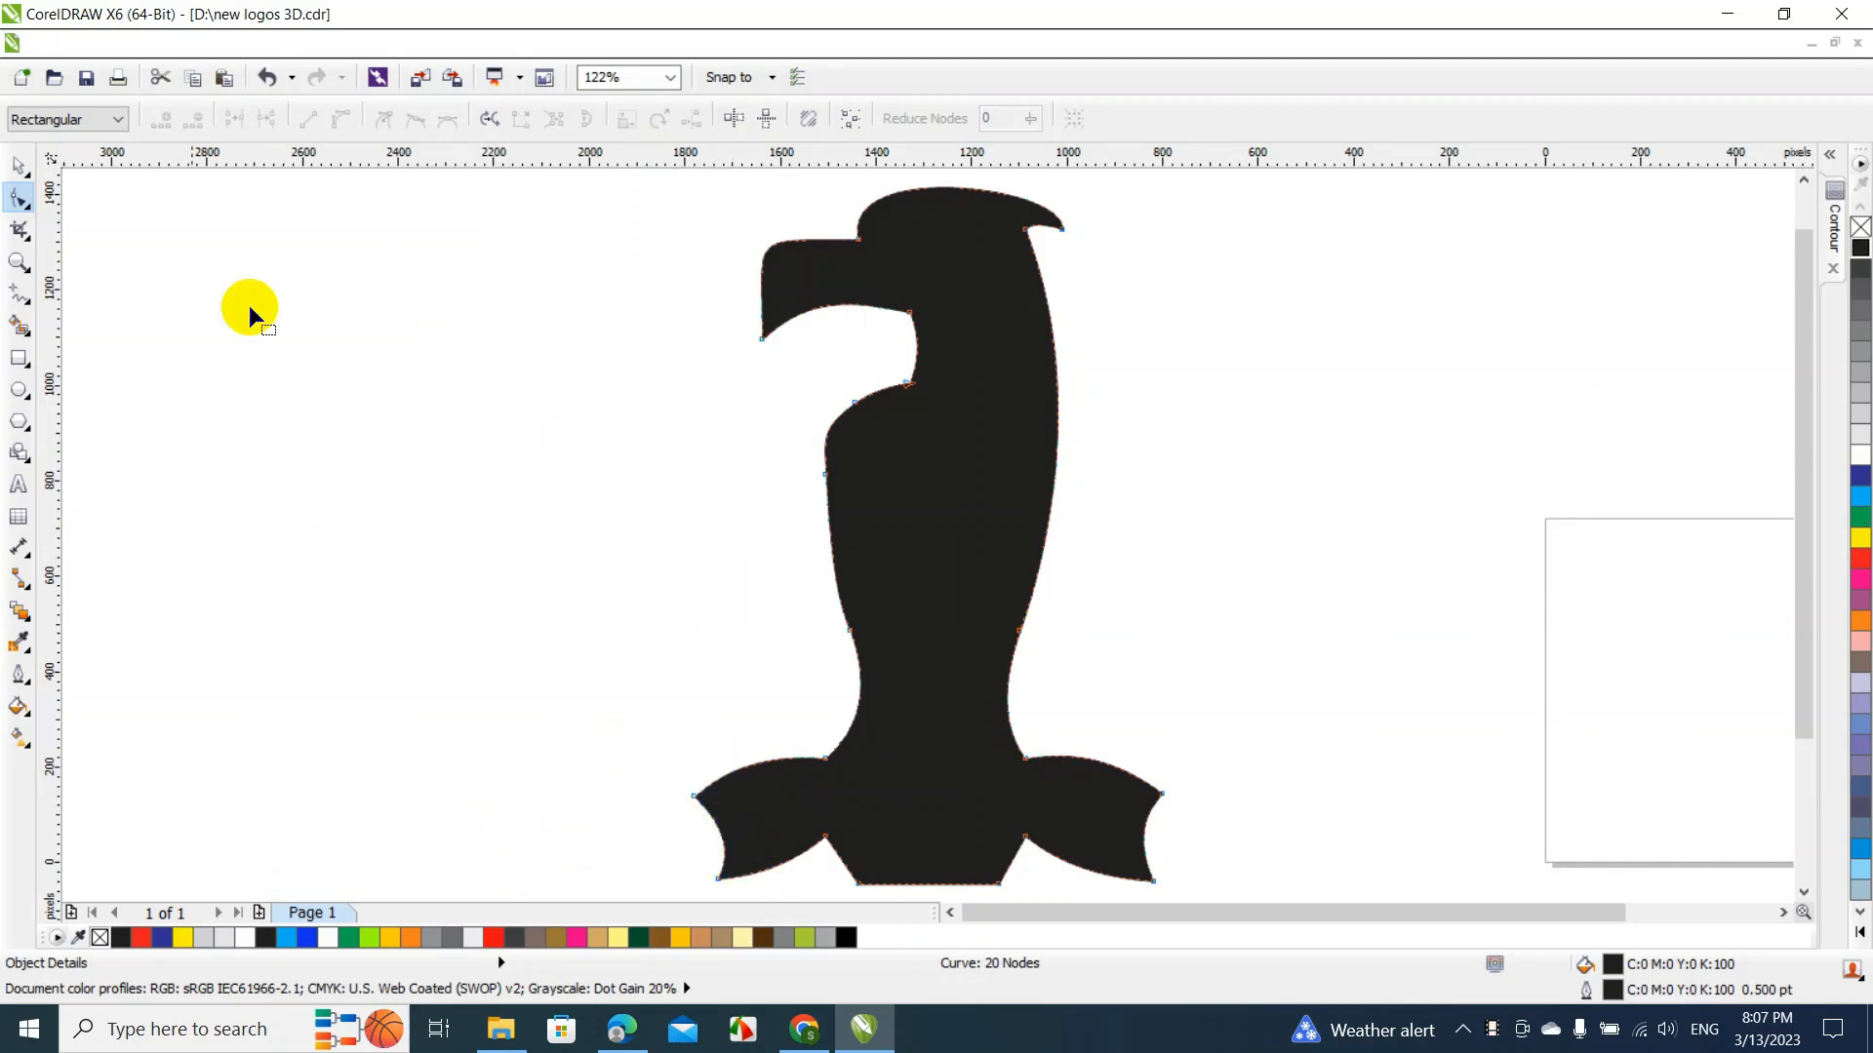
click(12, 167)
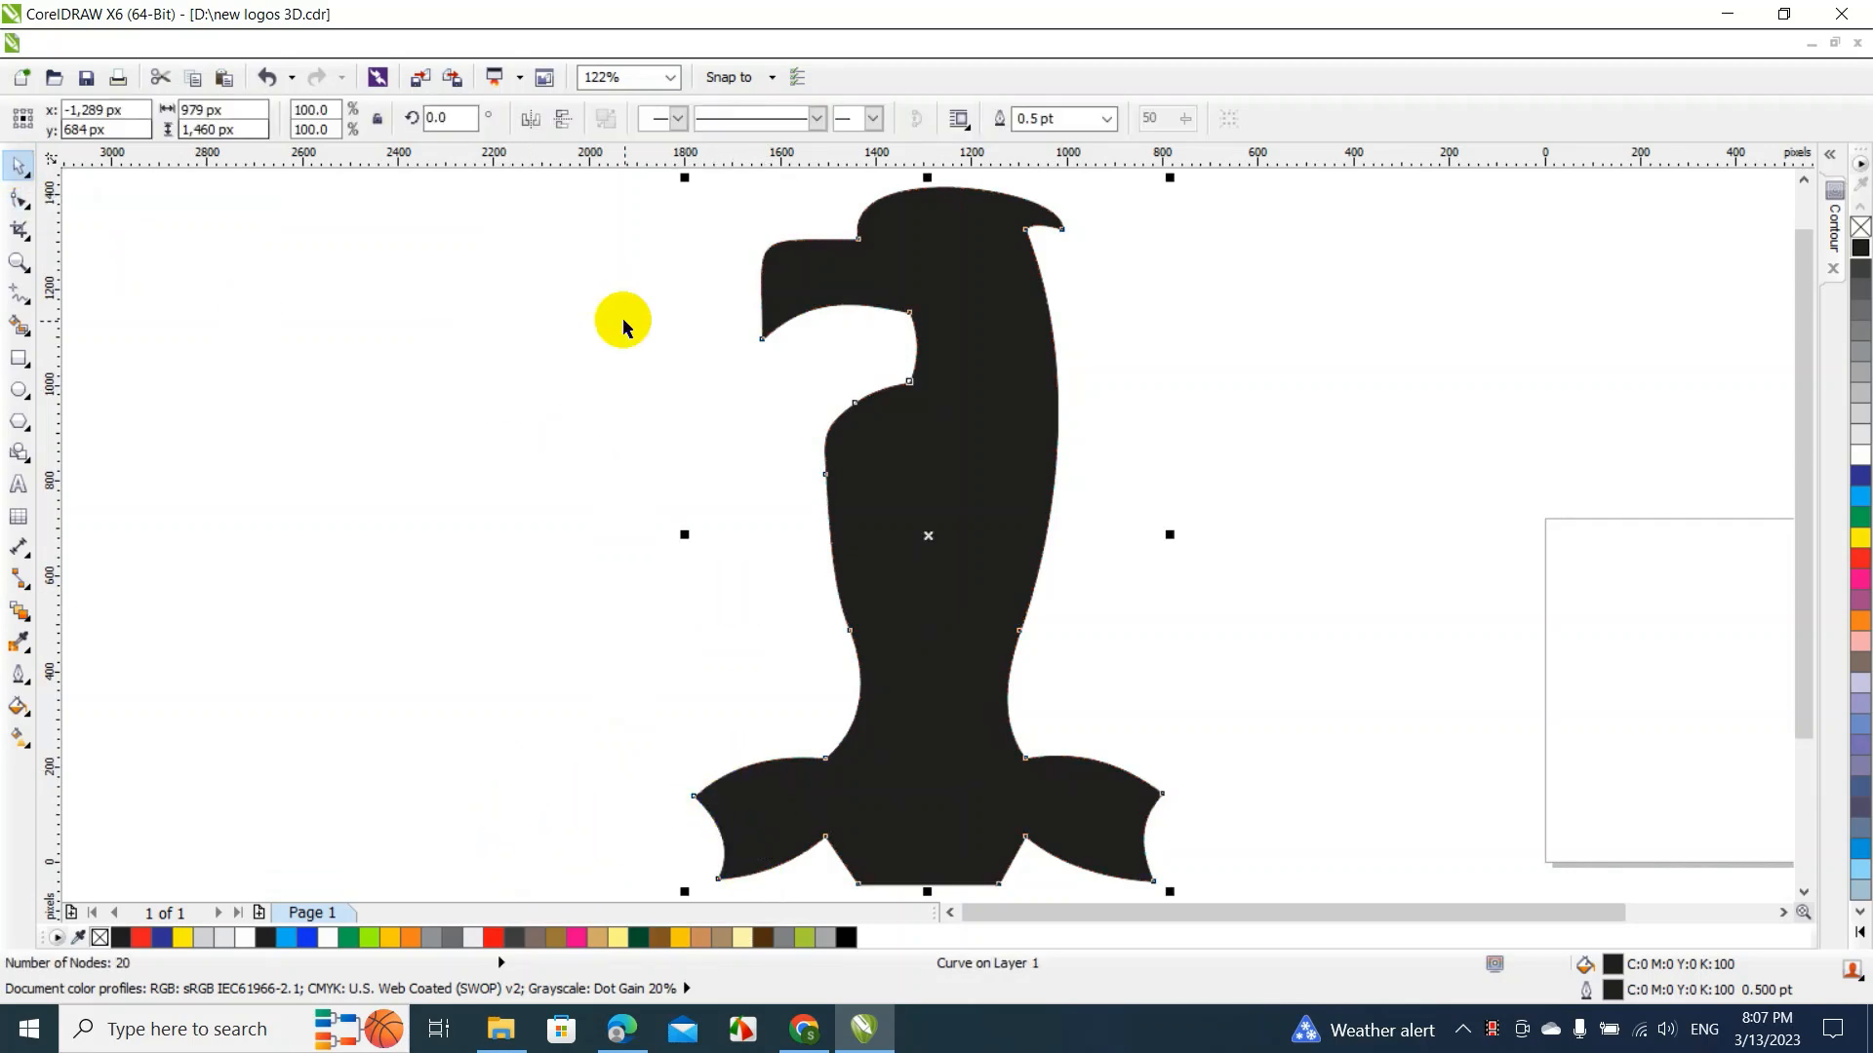
click(1156, 439)
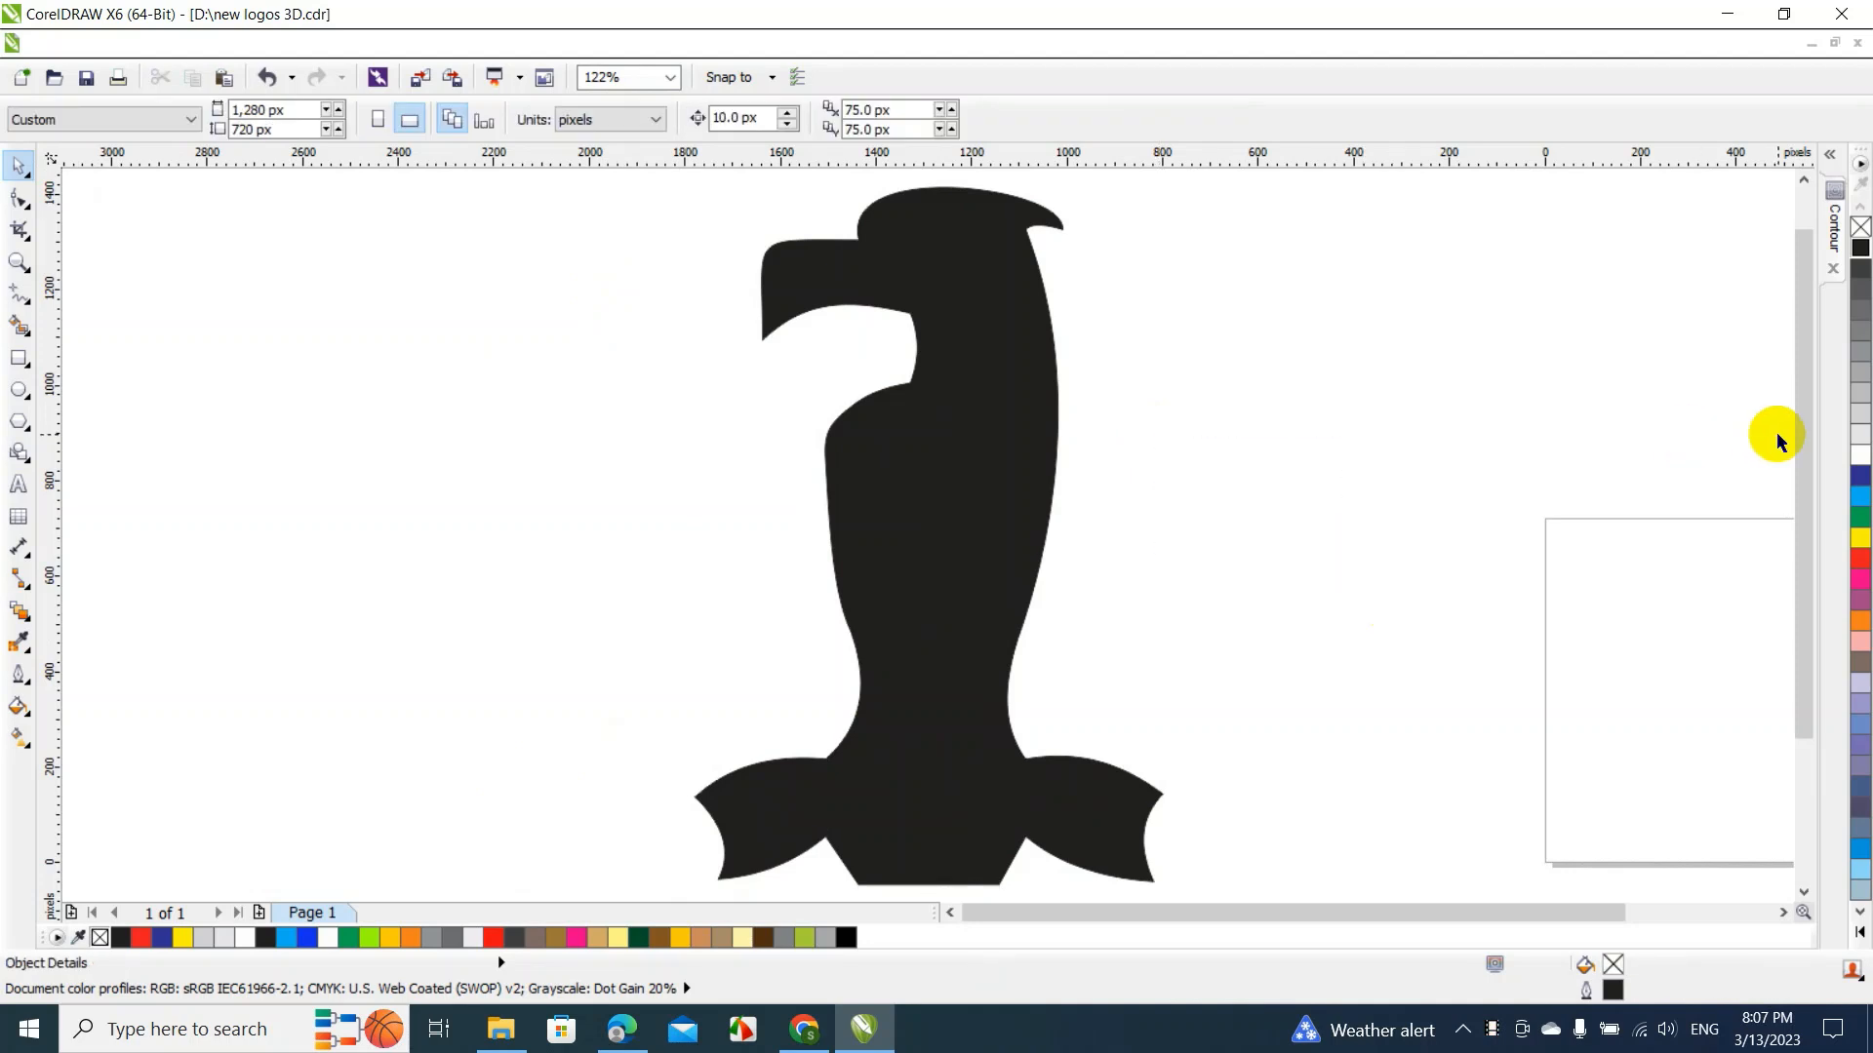
scroll(1811, 451, up, 1)
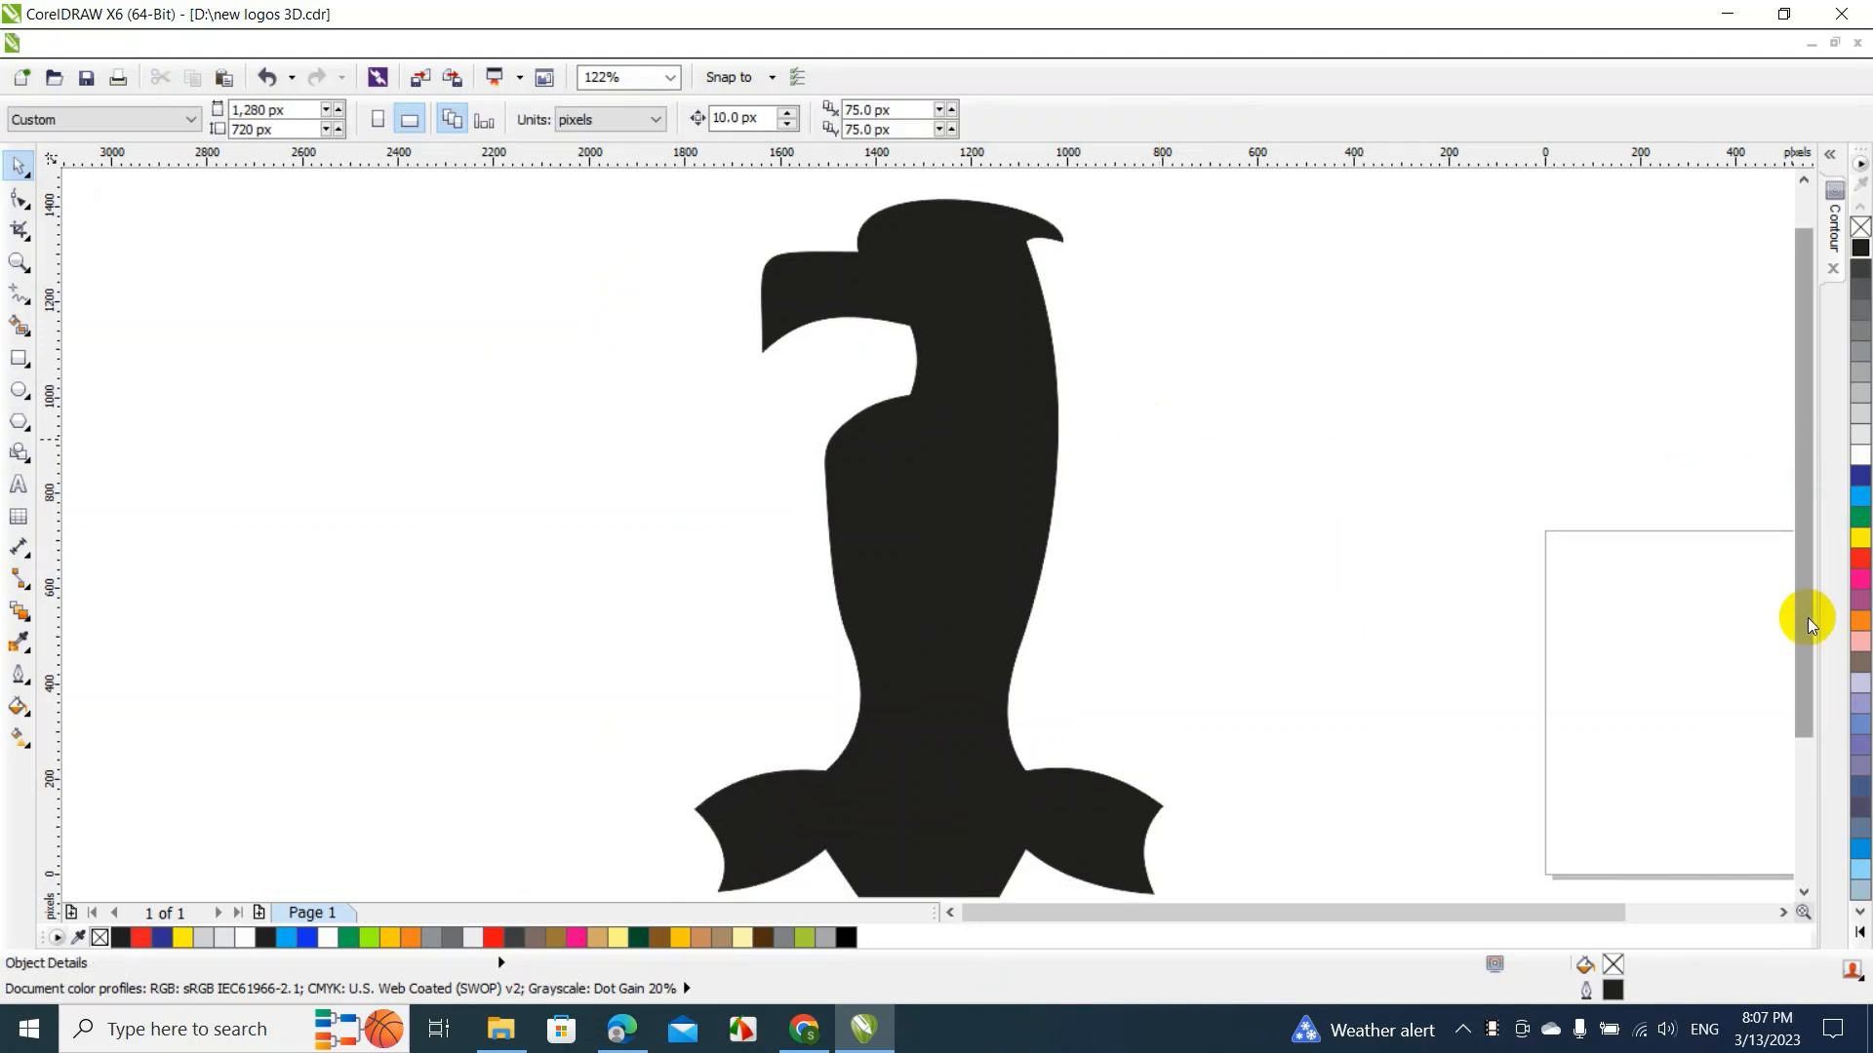
click(1803, 789)
click(1803, 788)
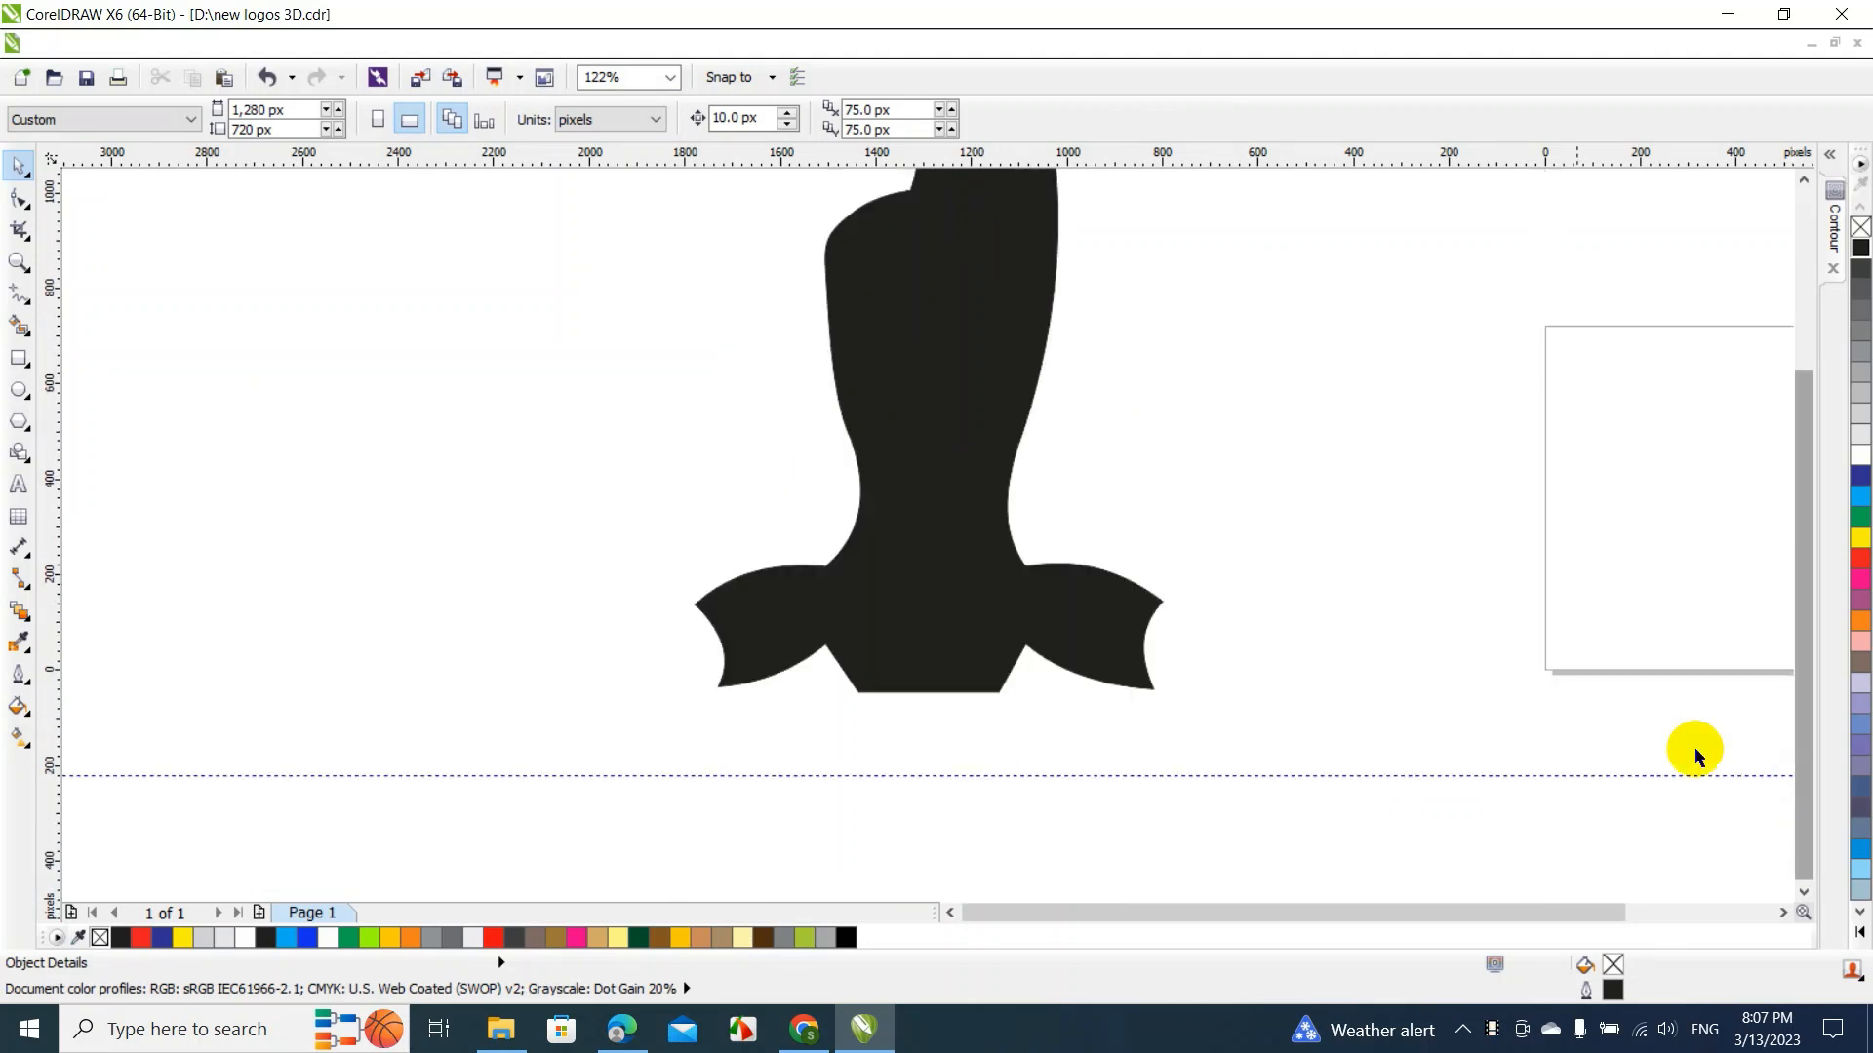
click(1305, 775)
key(Delete)
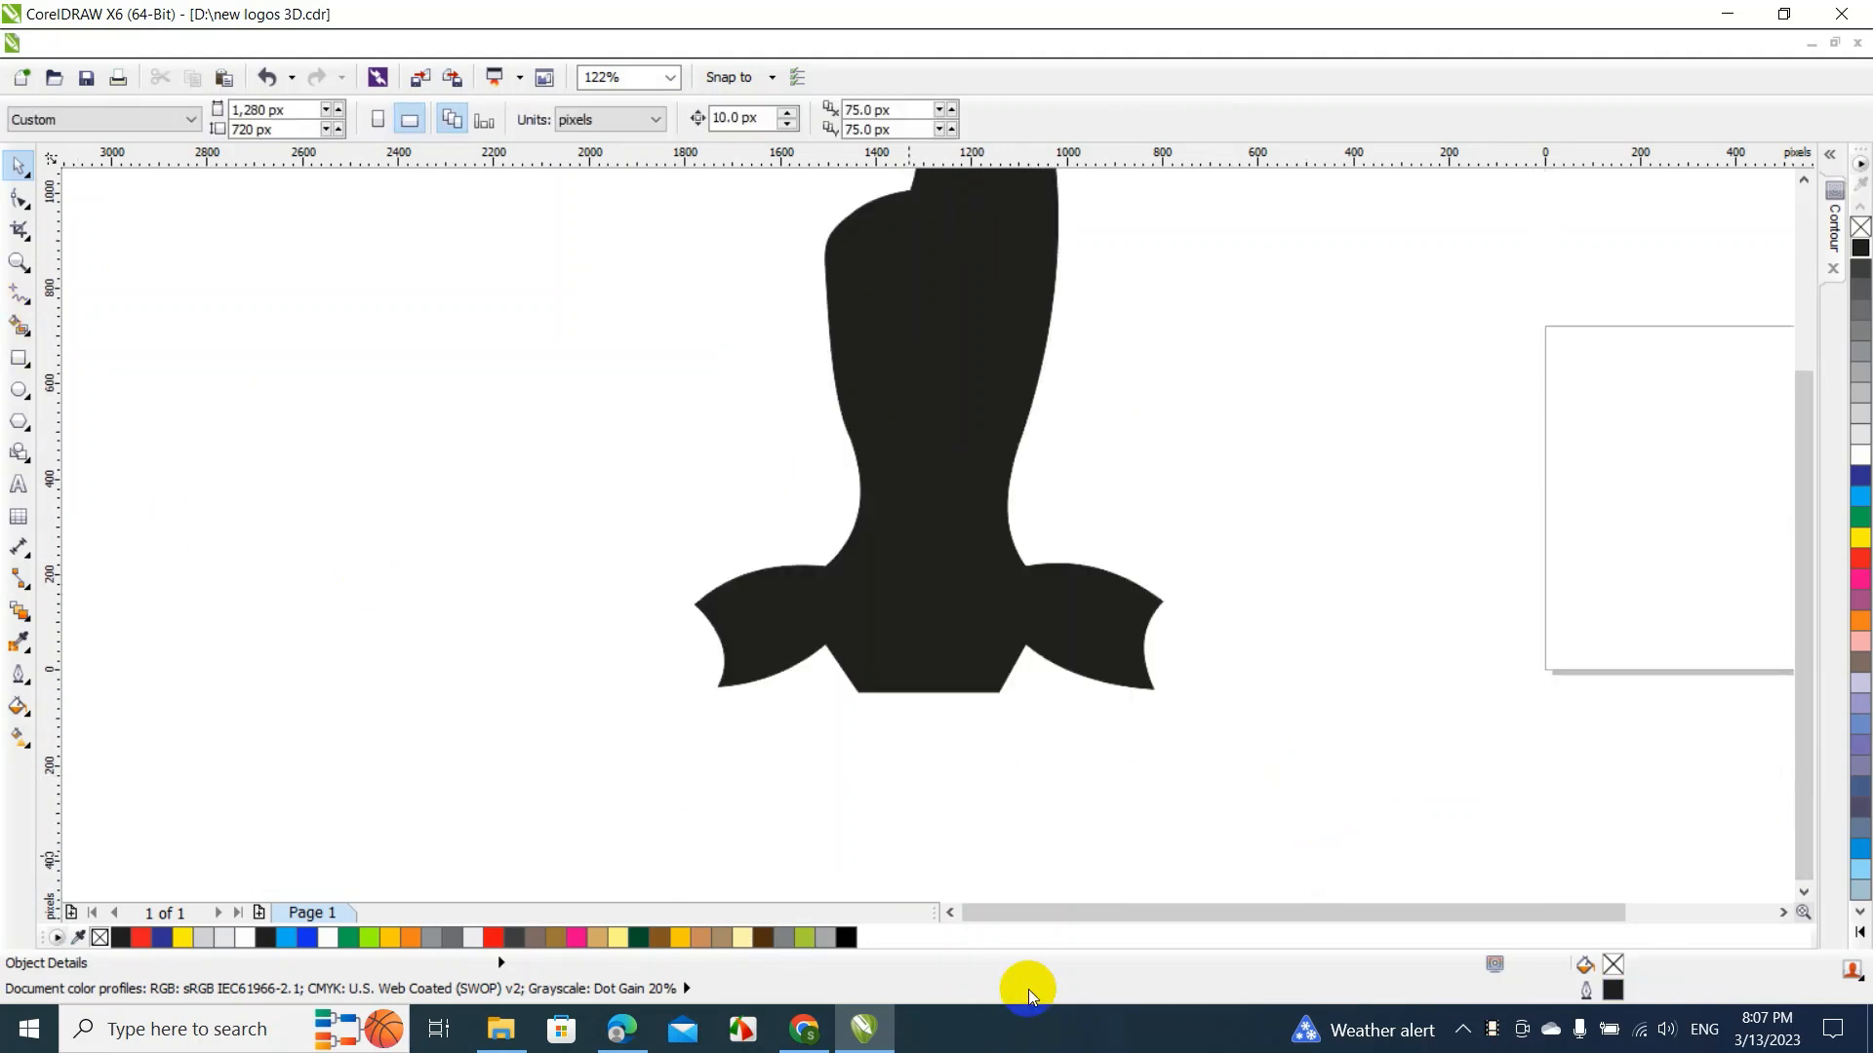
Start a Bézier outline of the eagle's foot beside the silhouette: one leg edge, a short notched rear toe and the next toe's lower edge
click(954, 915)
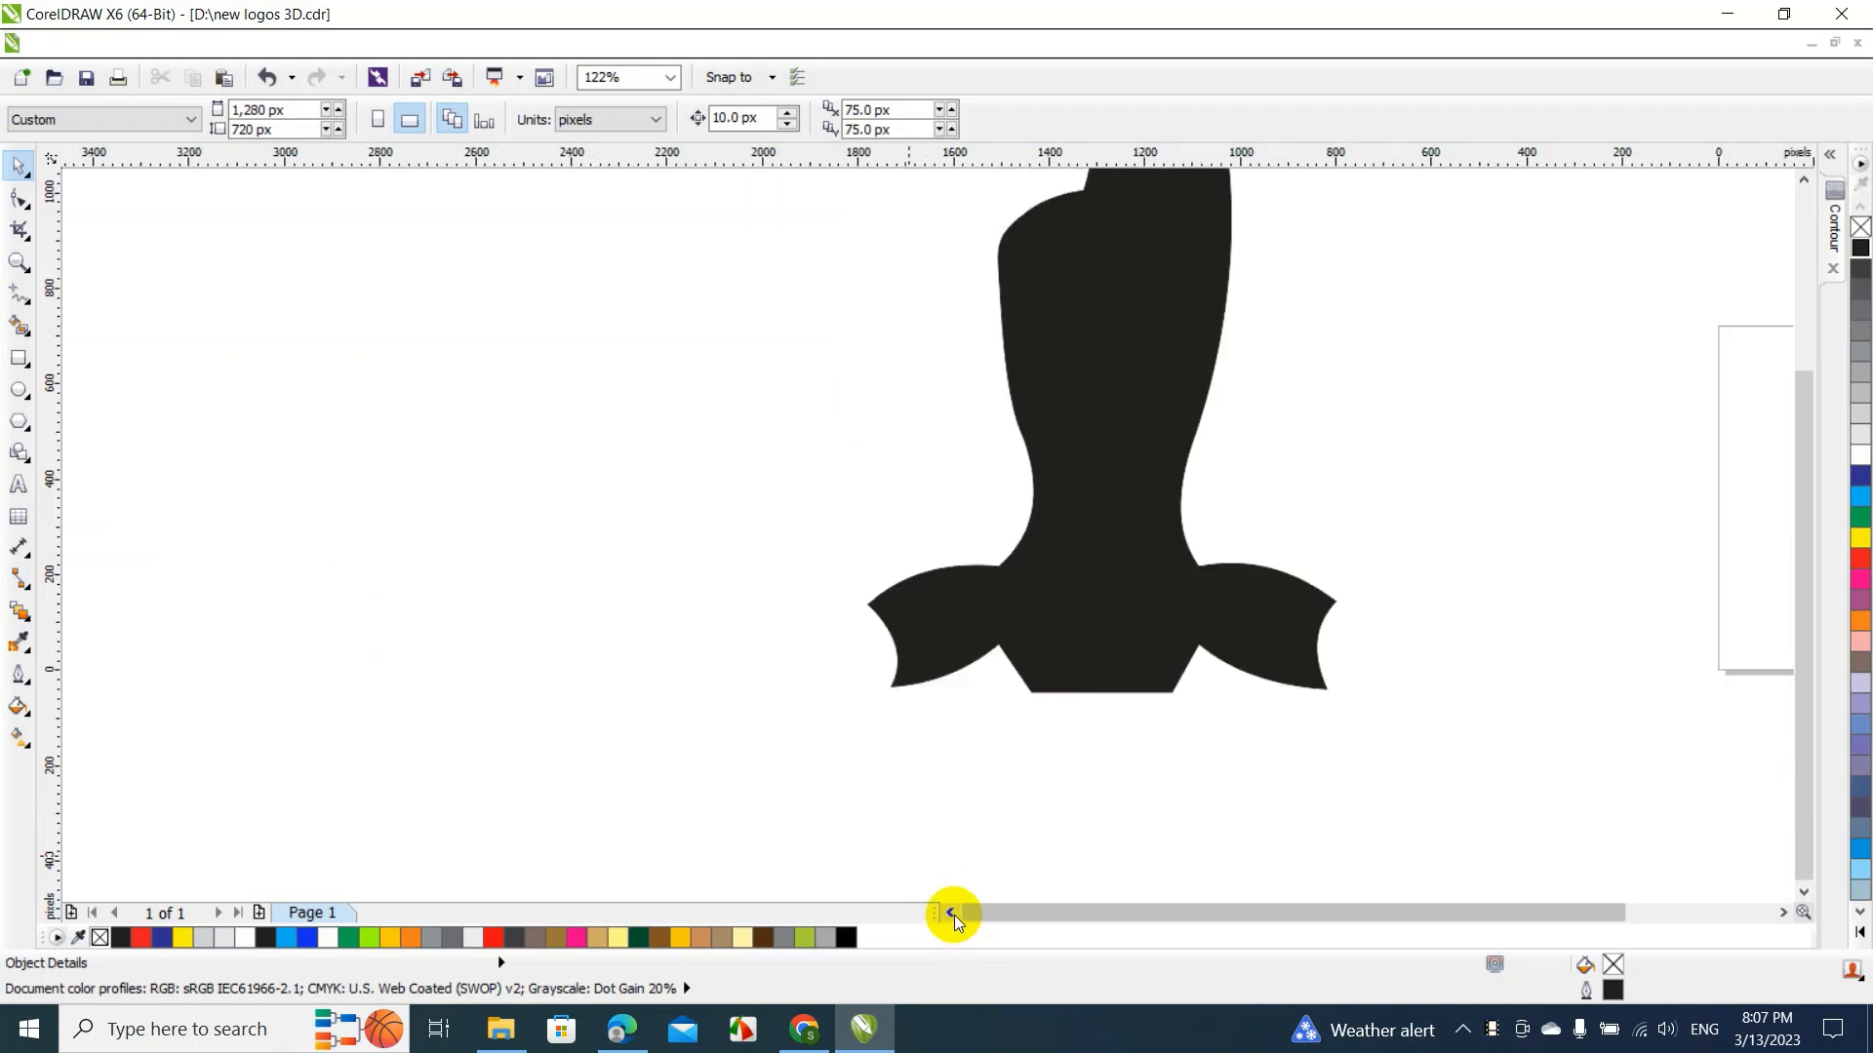
click(954, 915)
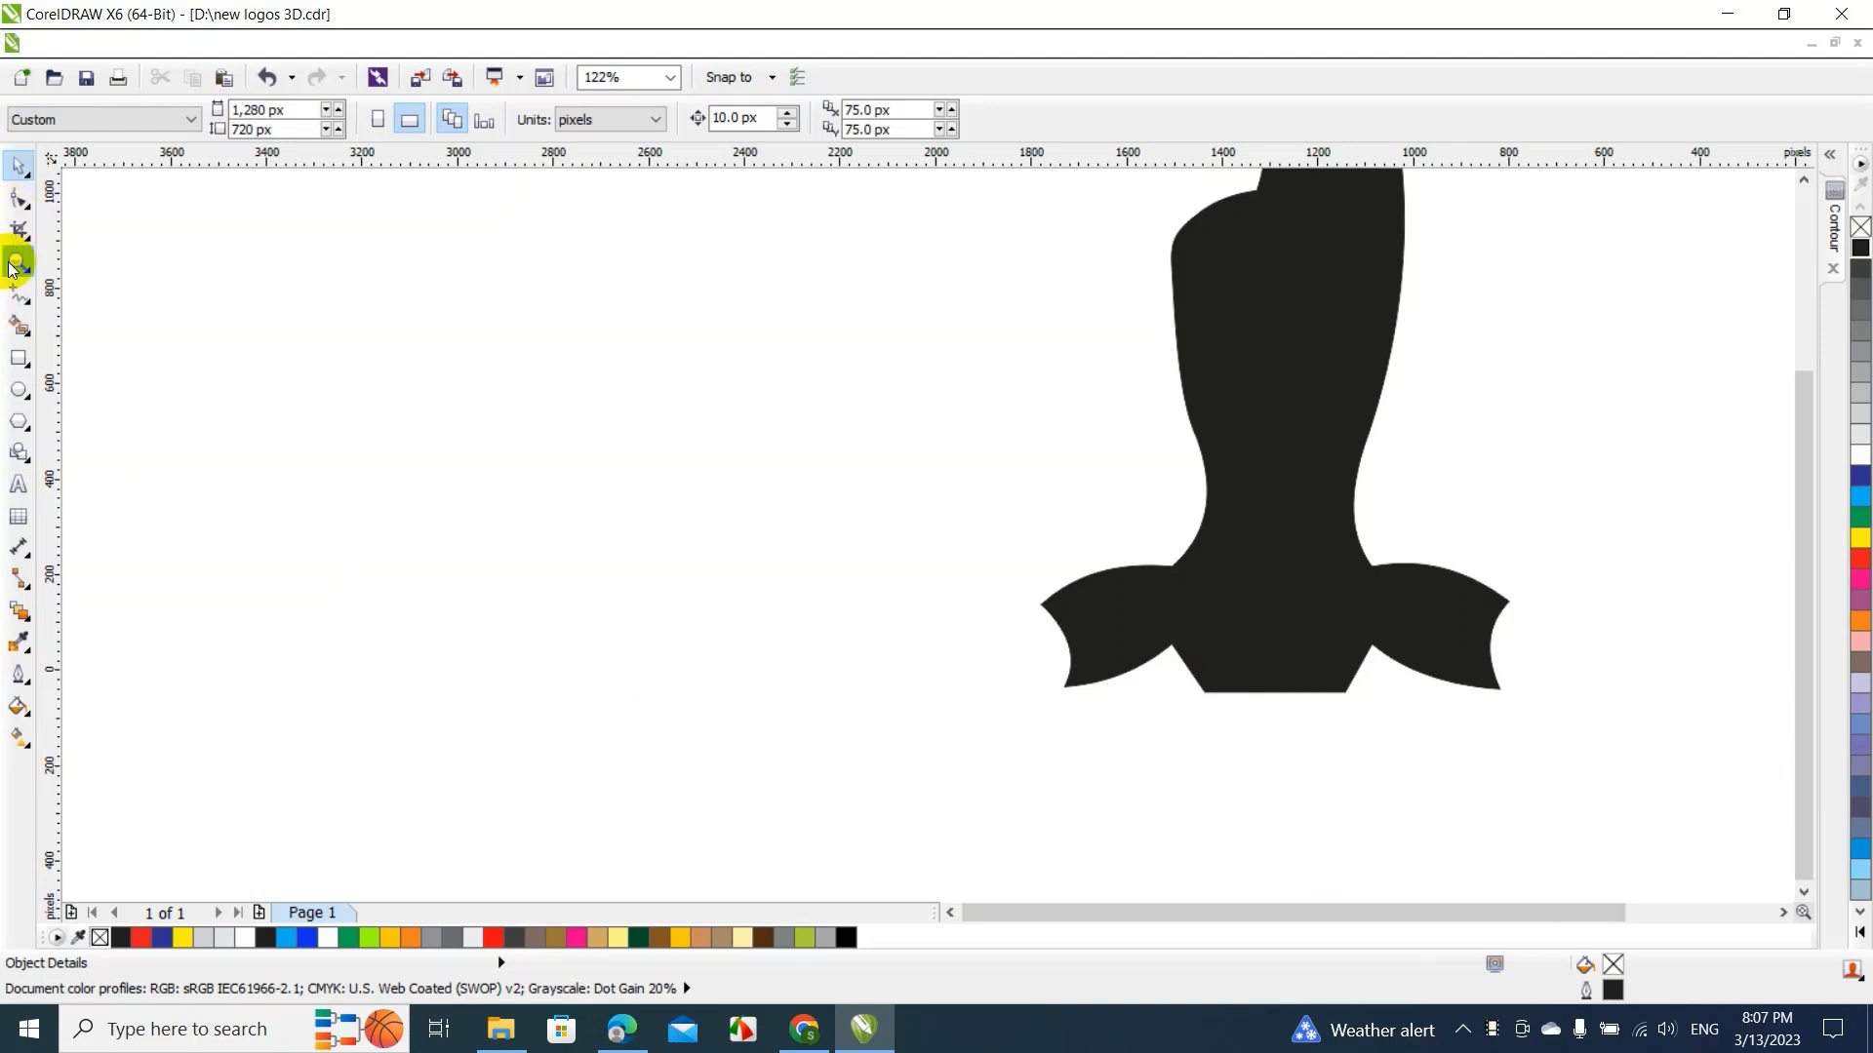
click(28, 311)
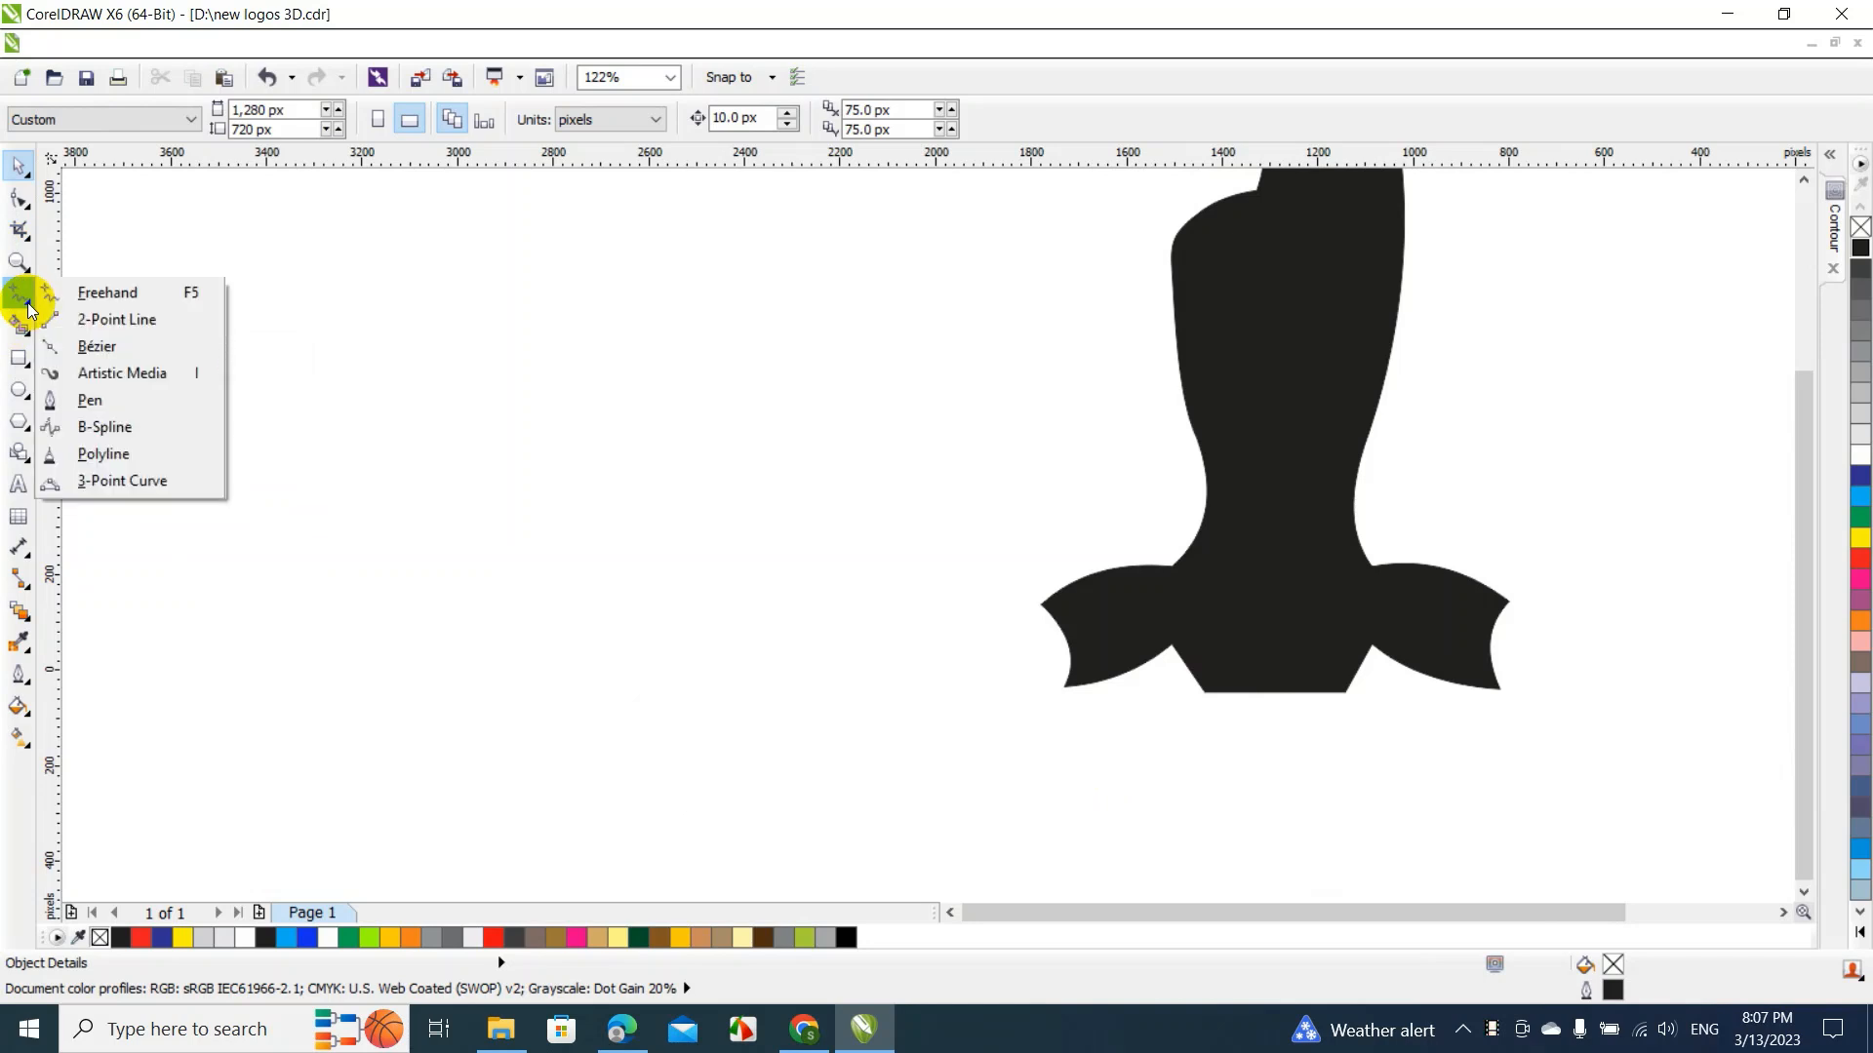
click(115, 348)
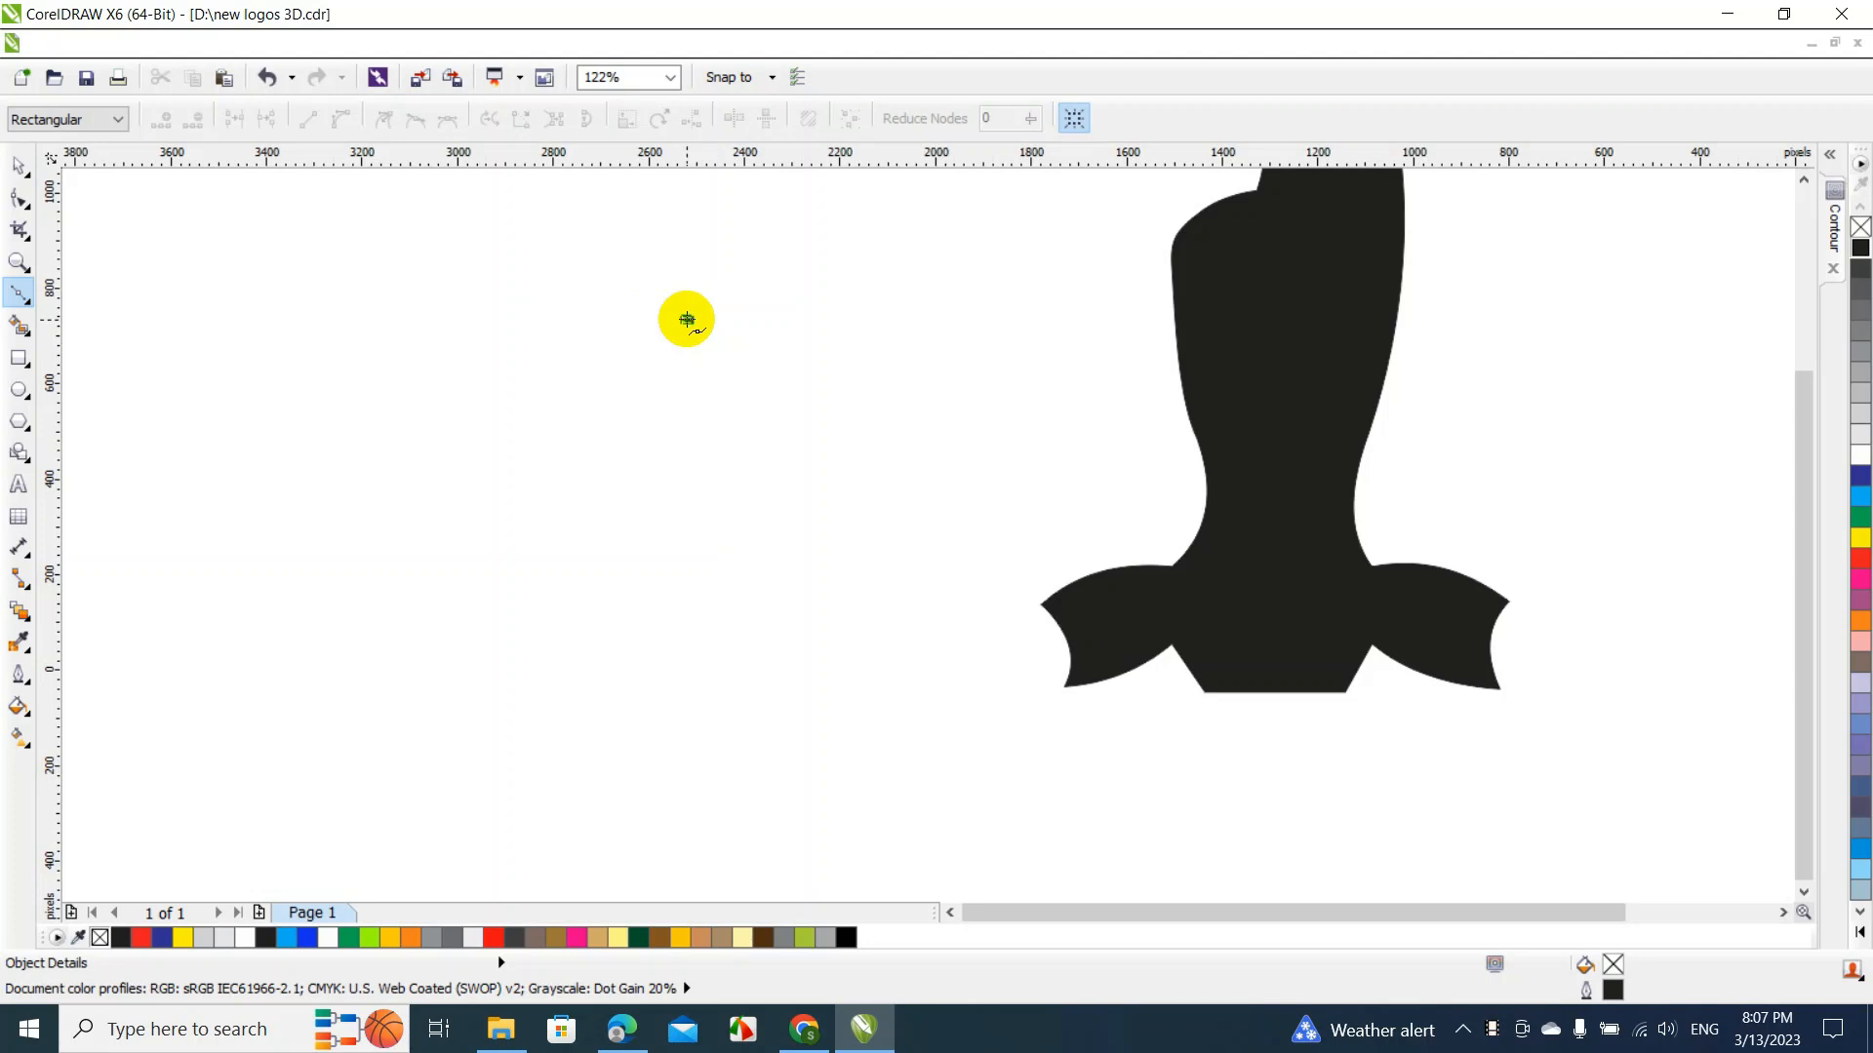
click(687, 319)
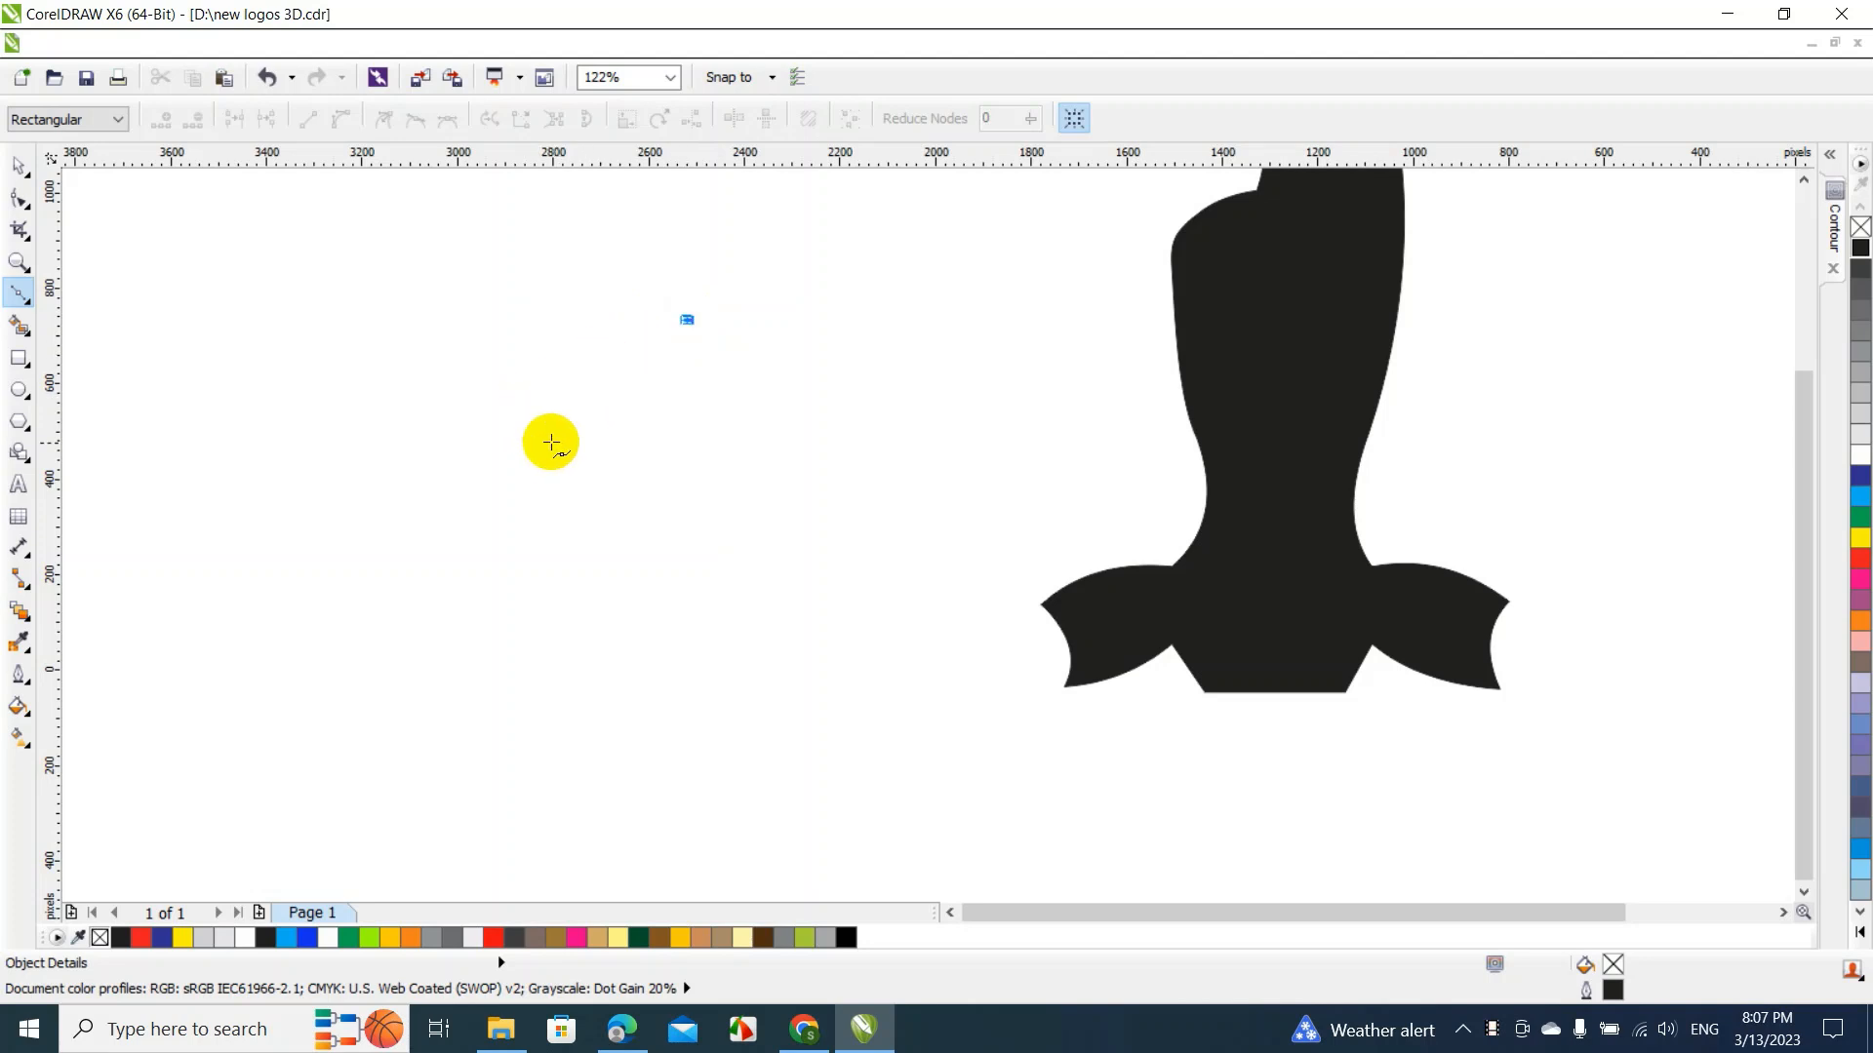
click(522, 469)
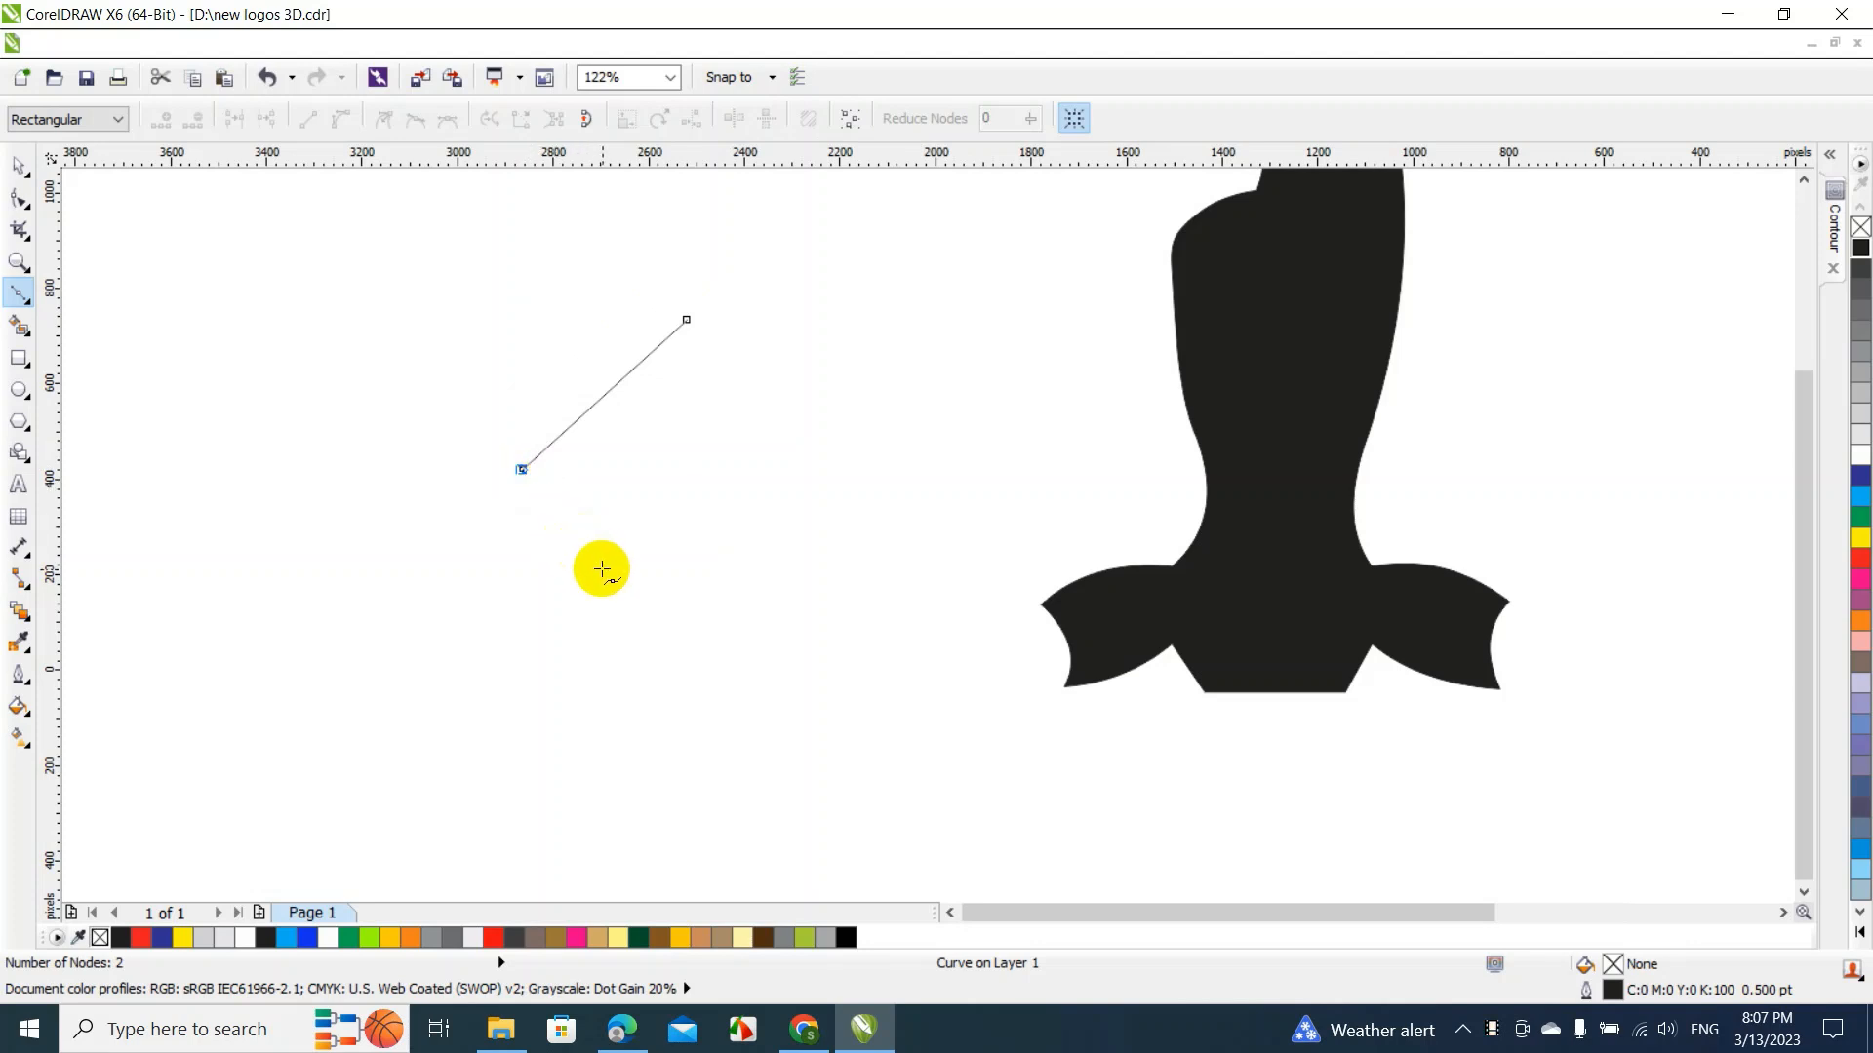
click(602, 570)
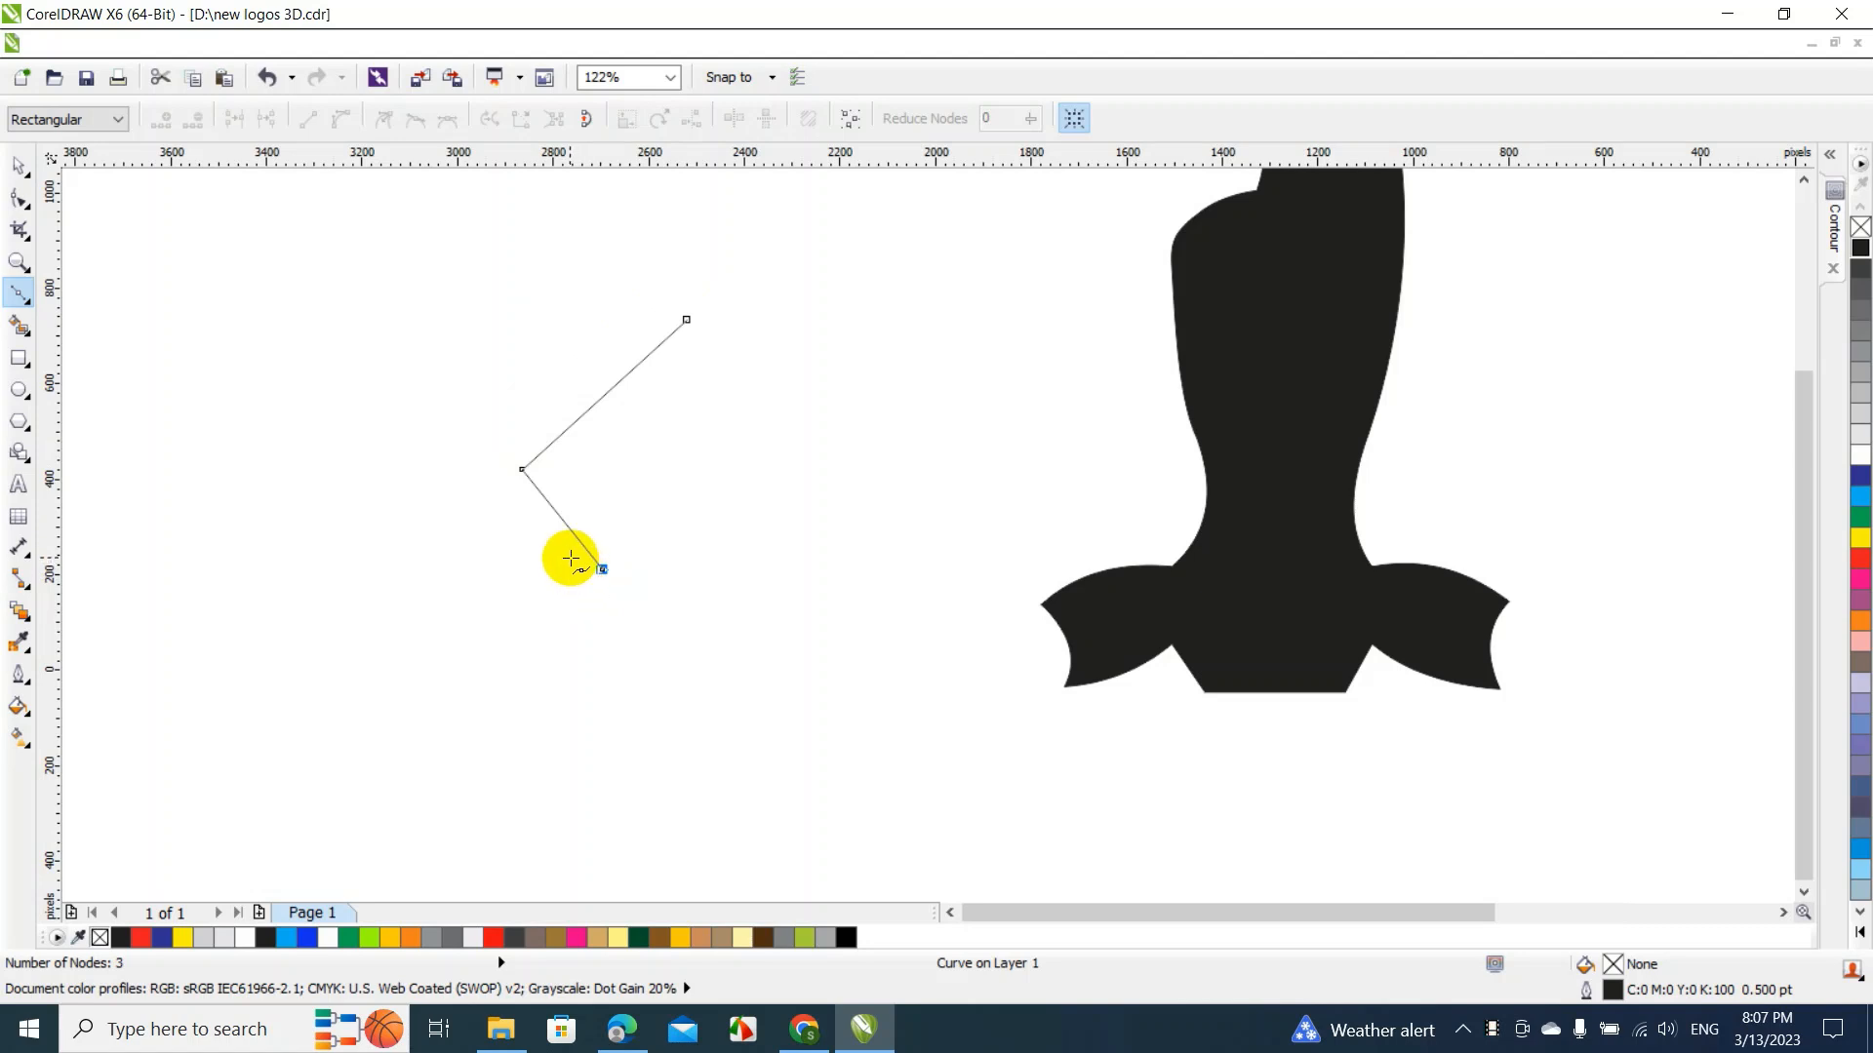
click(569, 557)
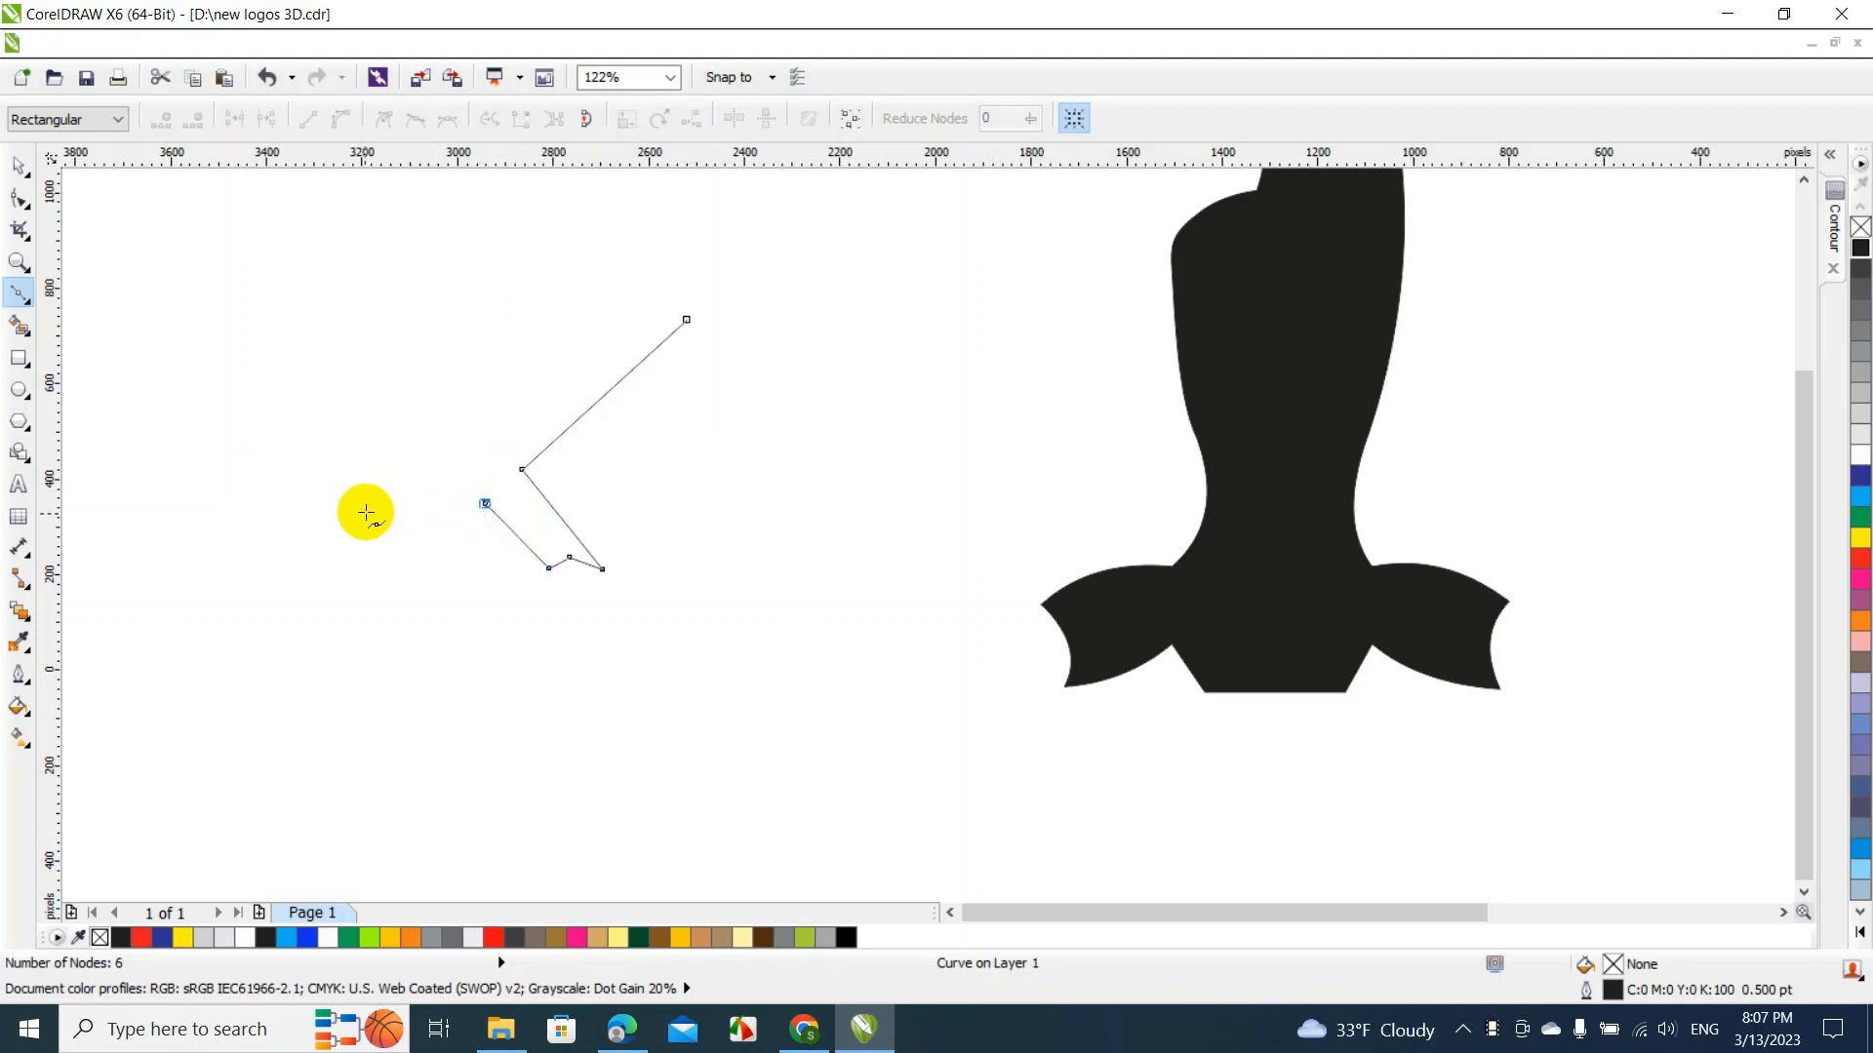
click(343, 512)
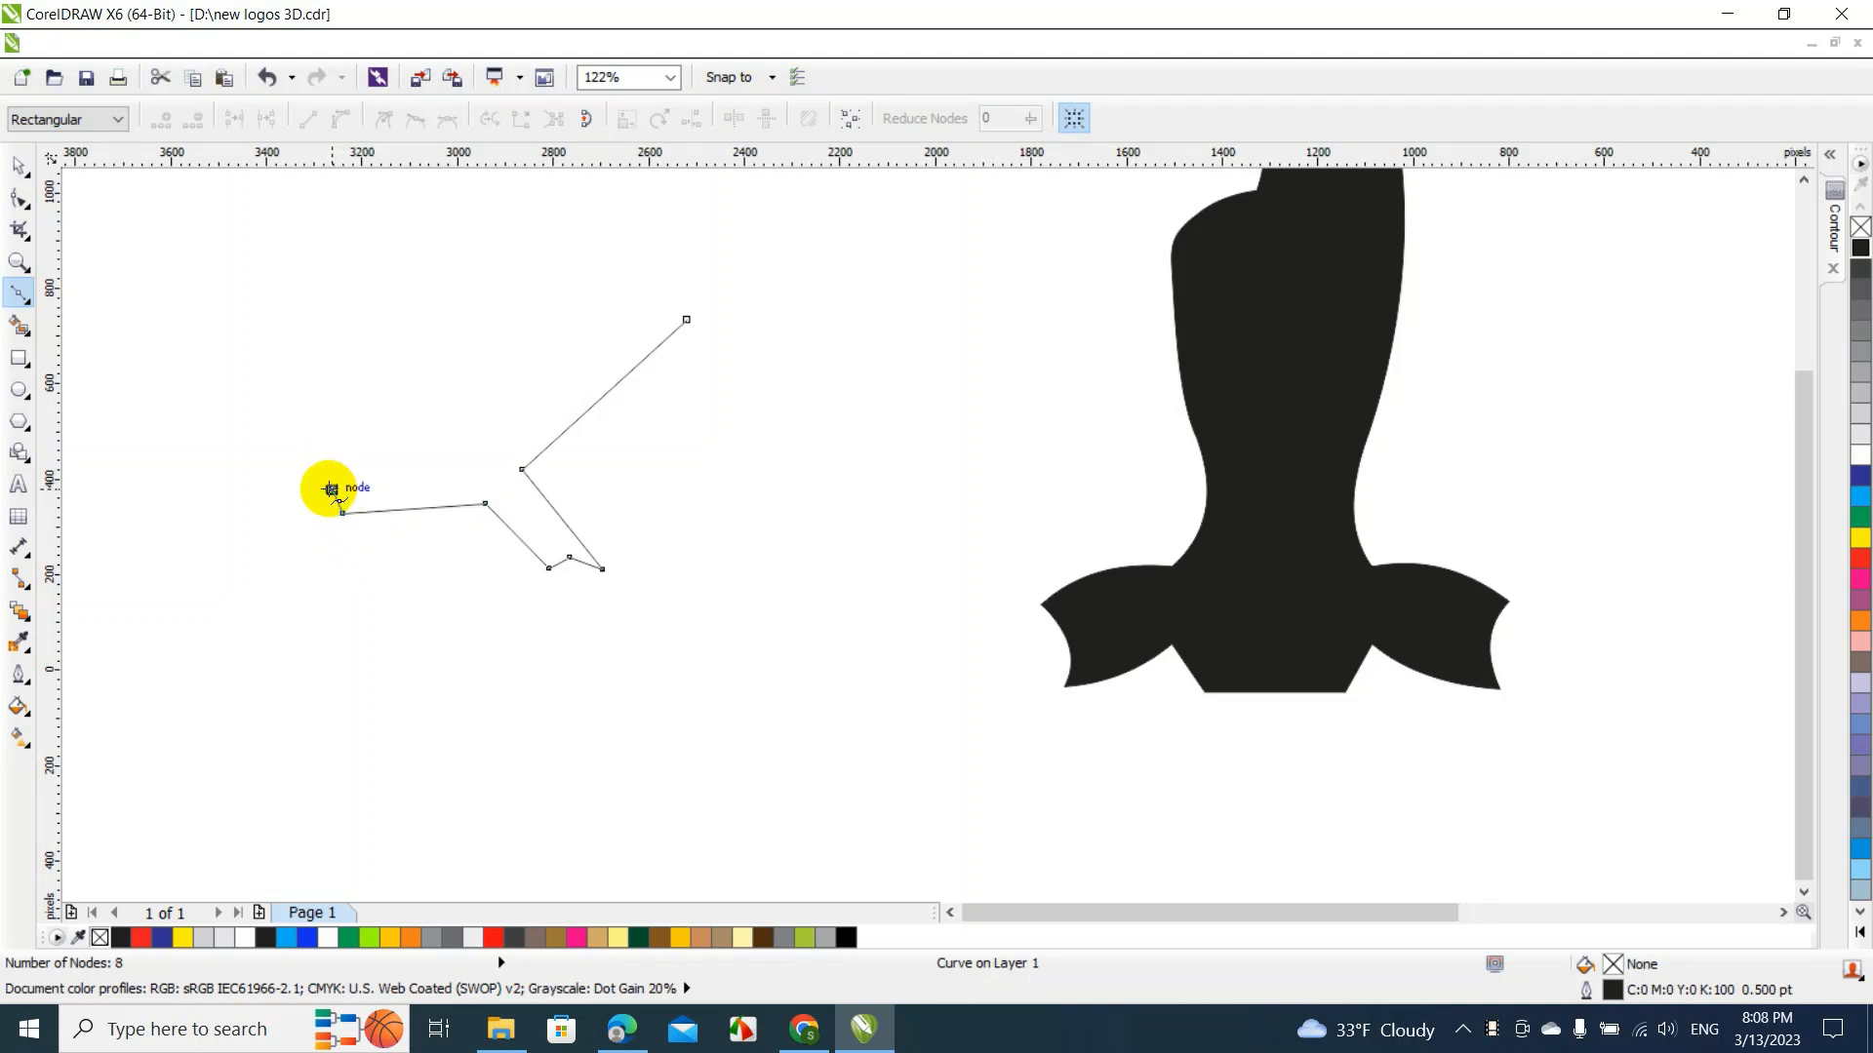
click(283, 492)
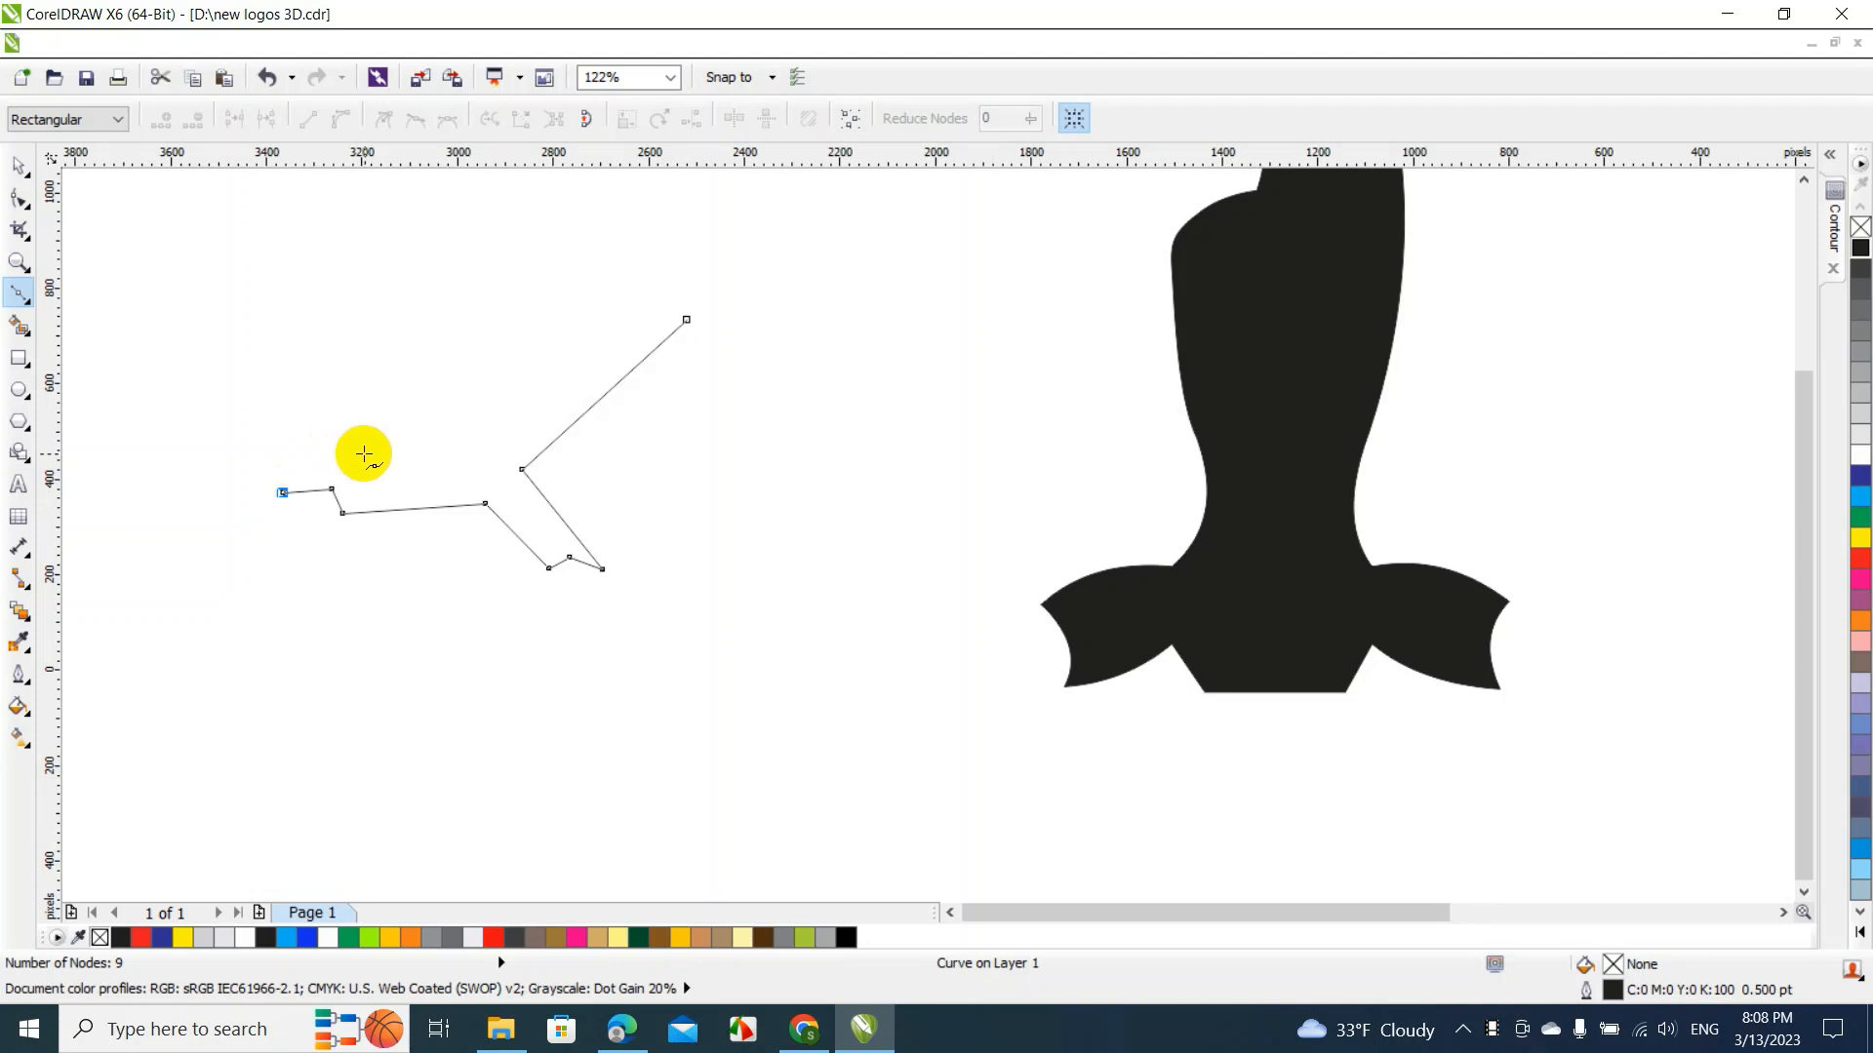
click(435, 448)
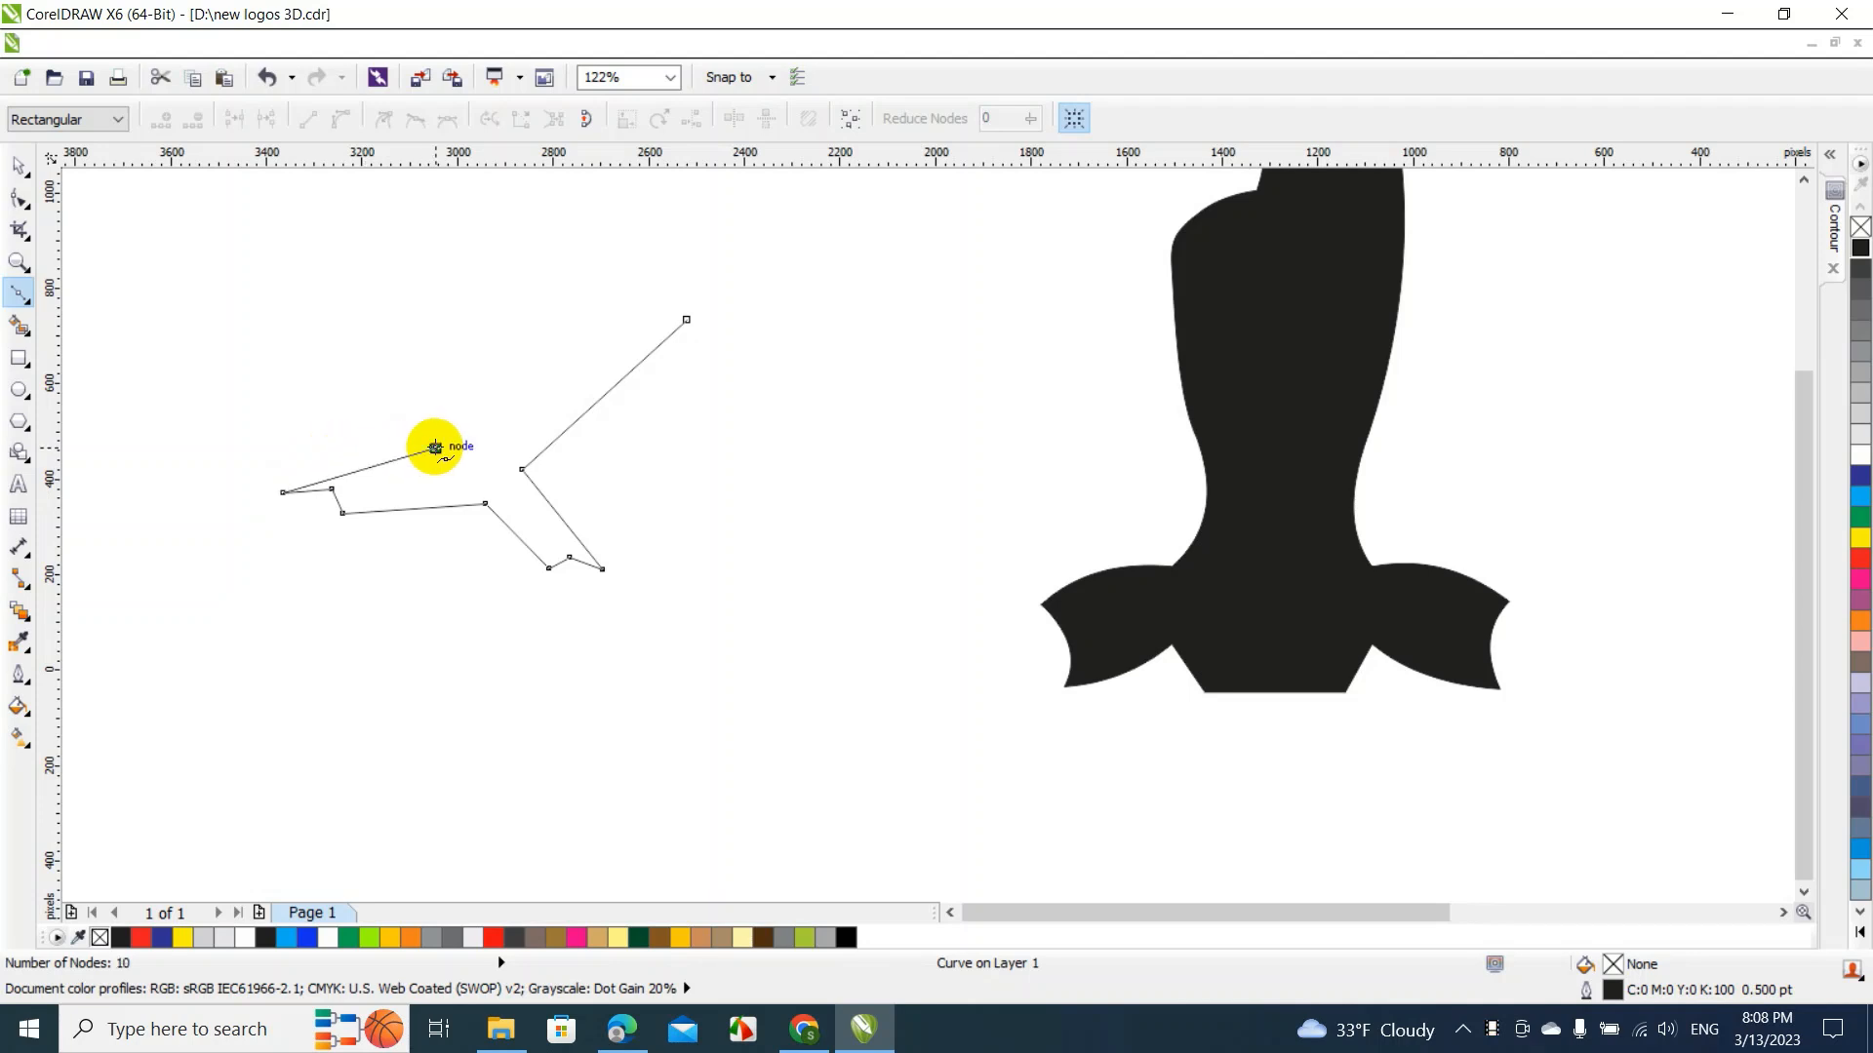
key(ctrl+z)
key(ctrl+z)
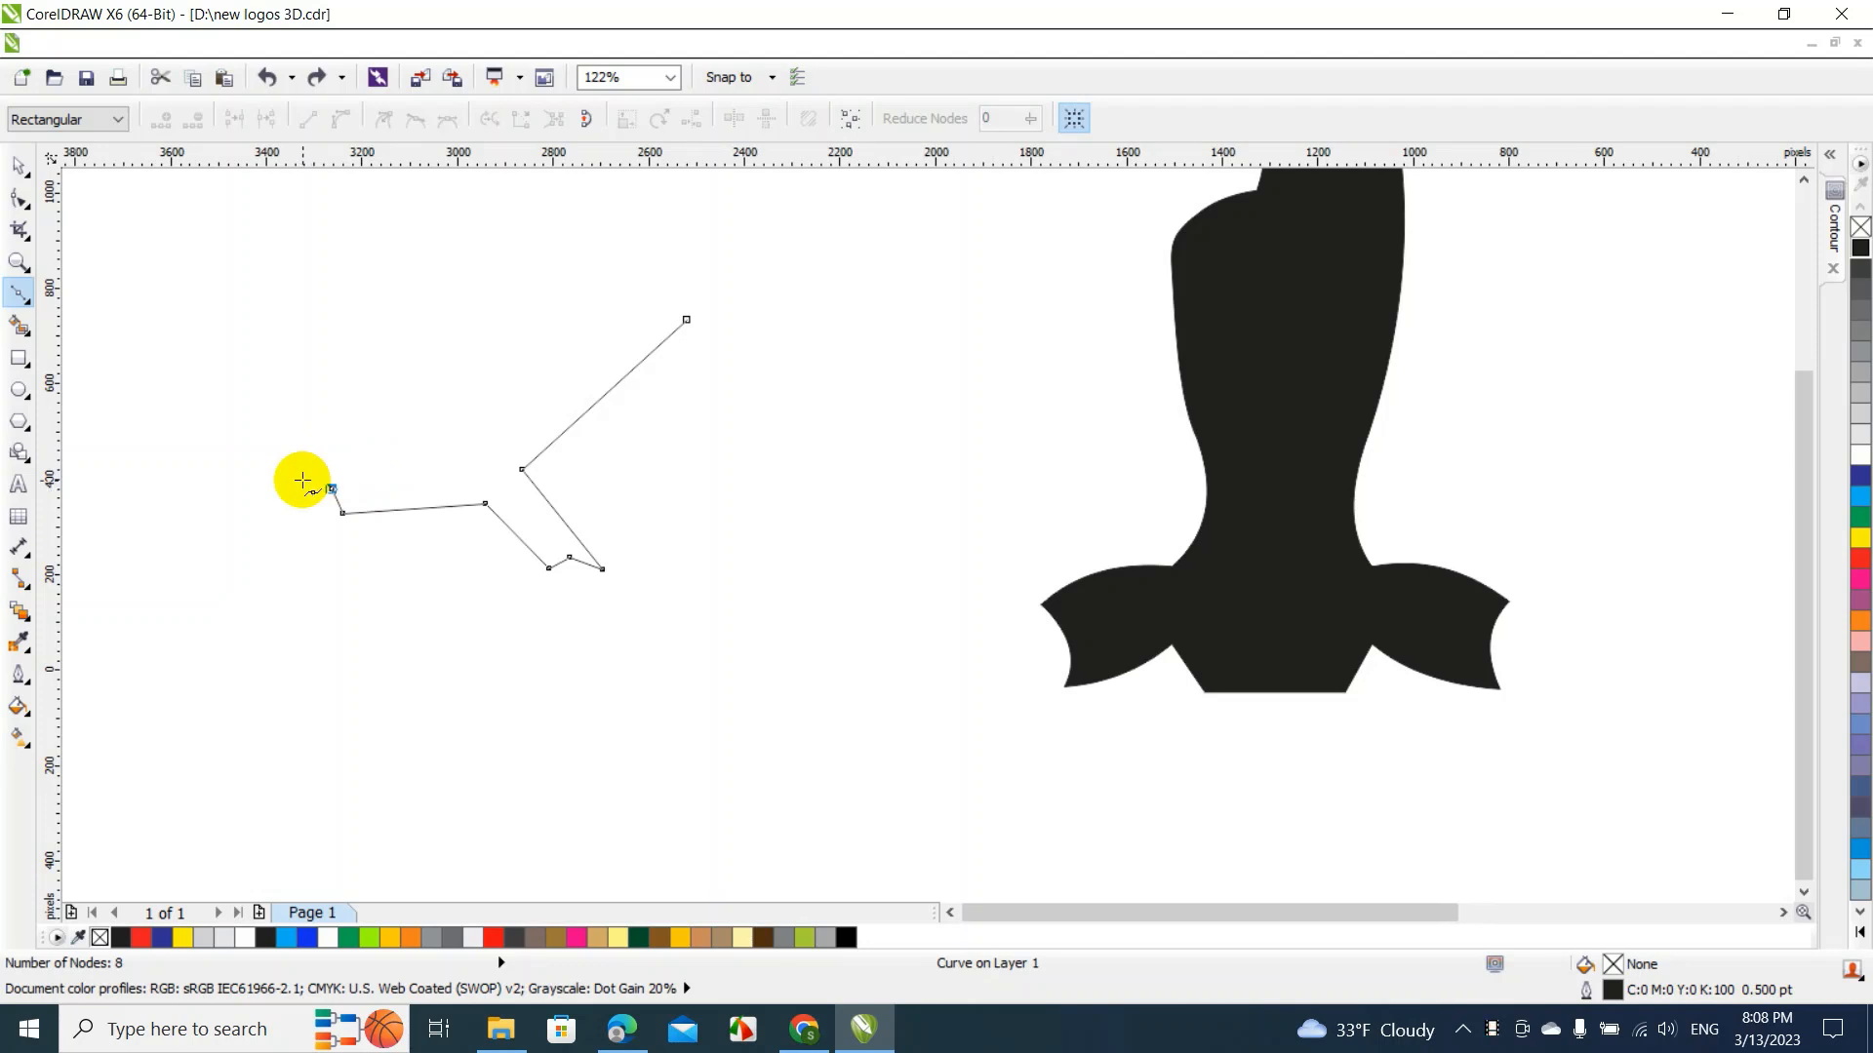
Continue the outline with the pointed tip and upper edge of the horizontal toe, and add a diagonal toe with a notched claw above it
click(268, 477)
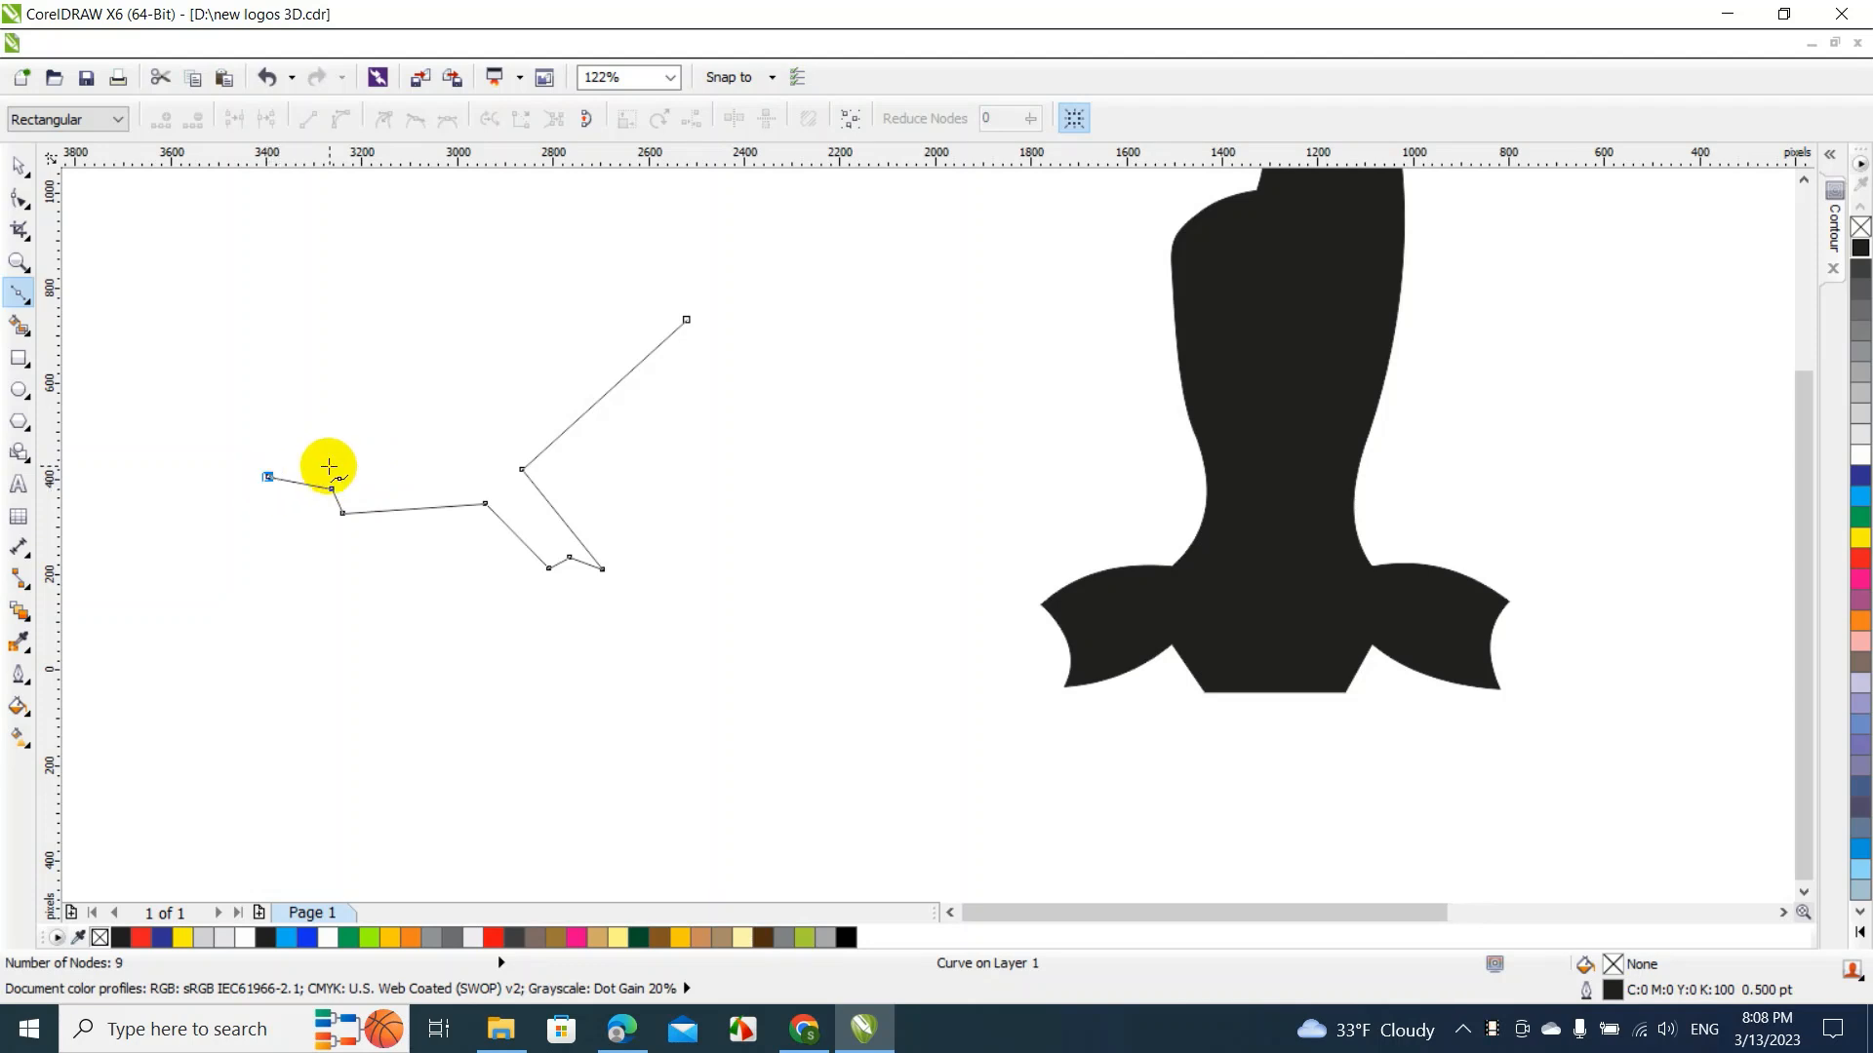
click(452, 460)
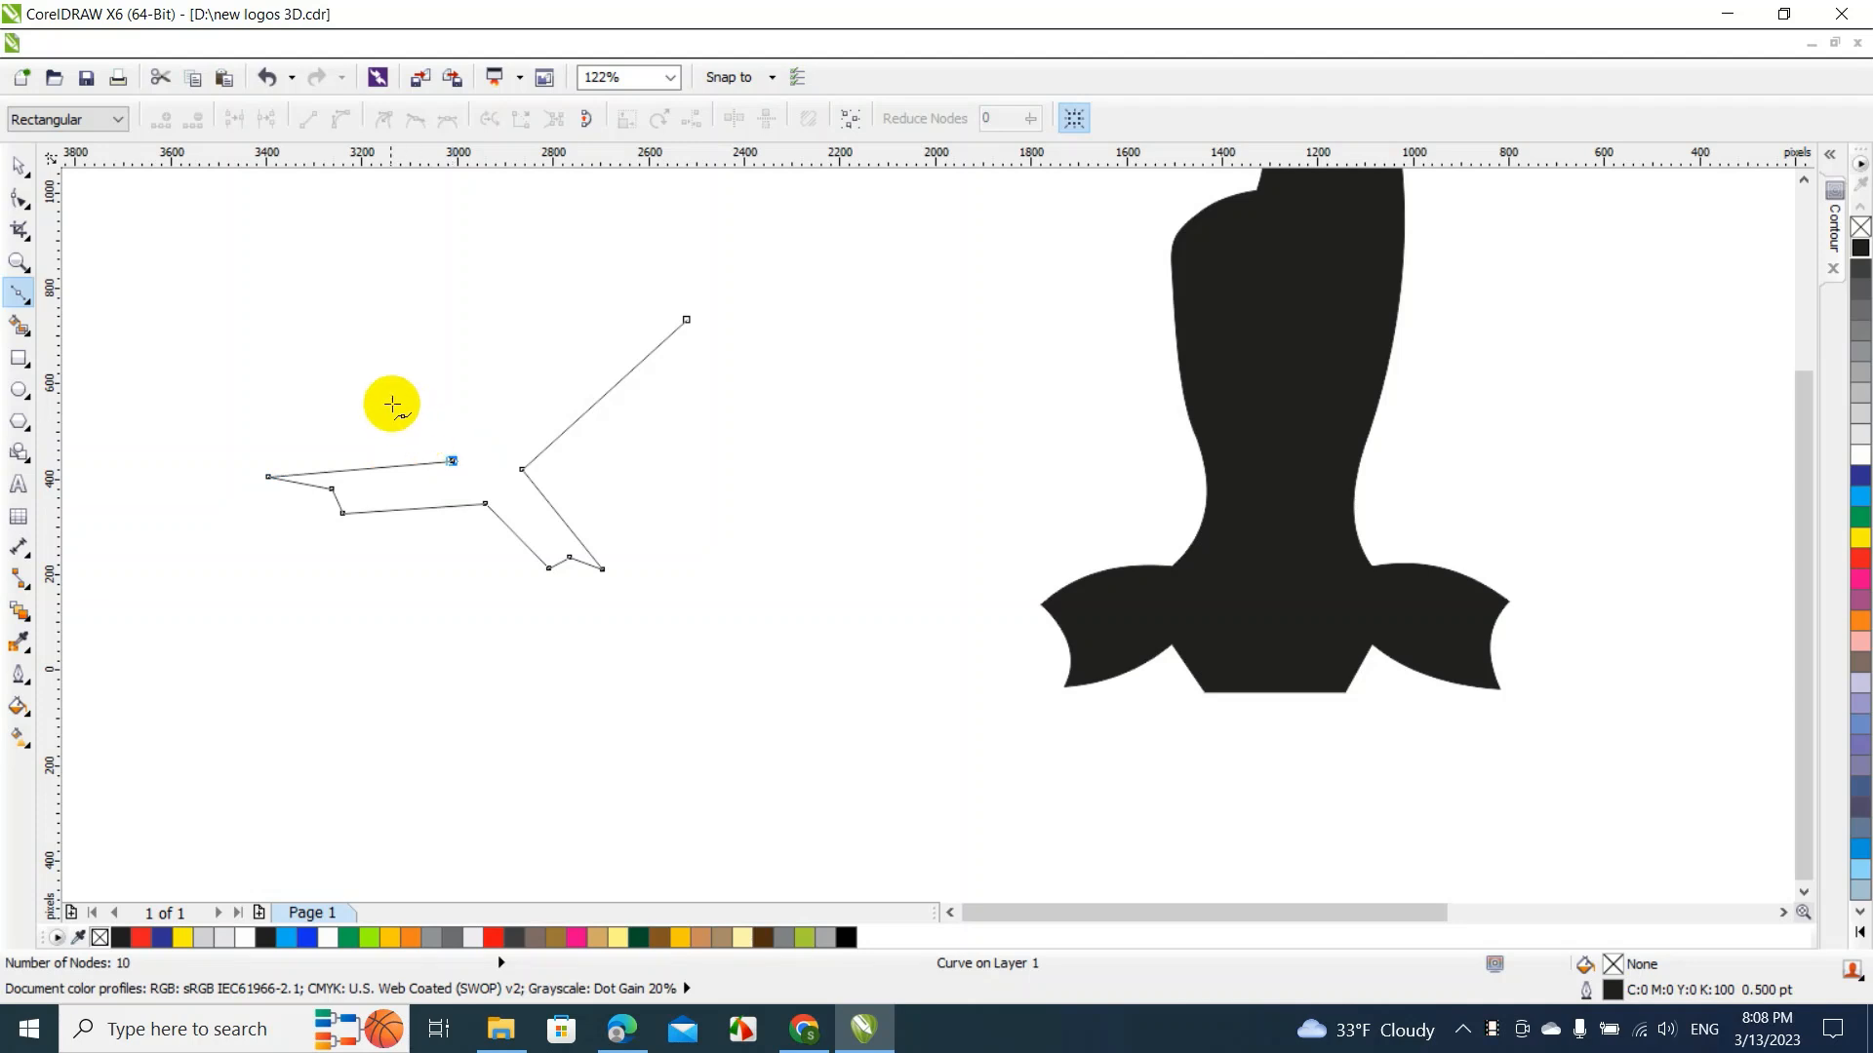
click(357, 364)
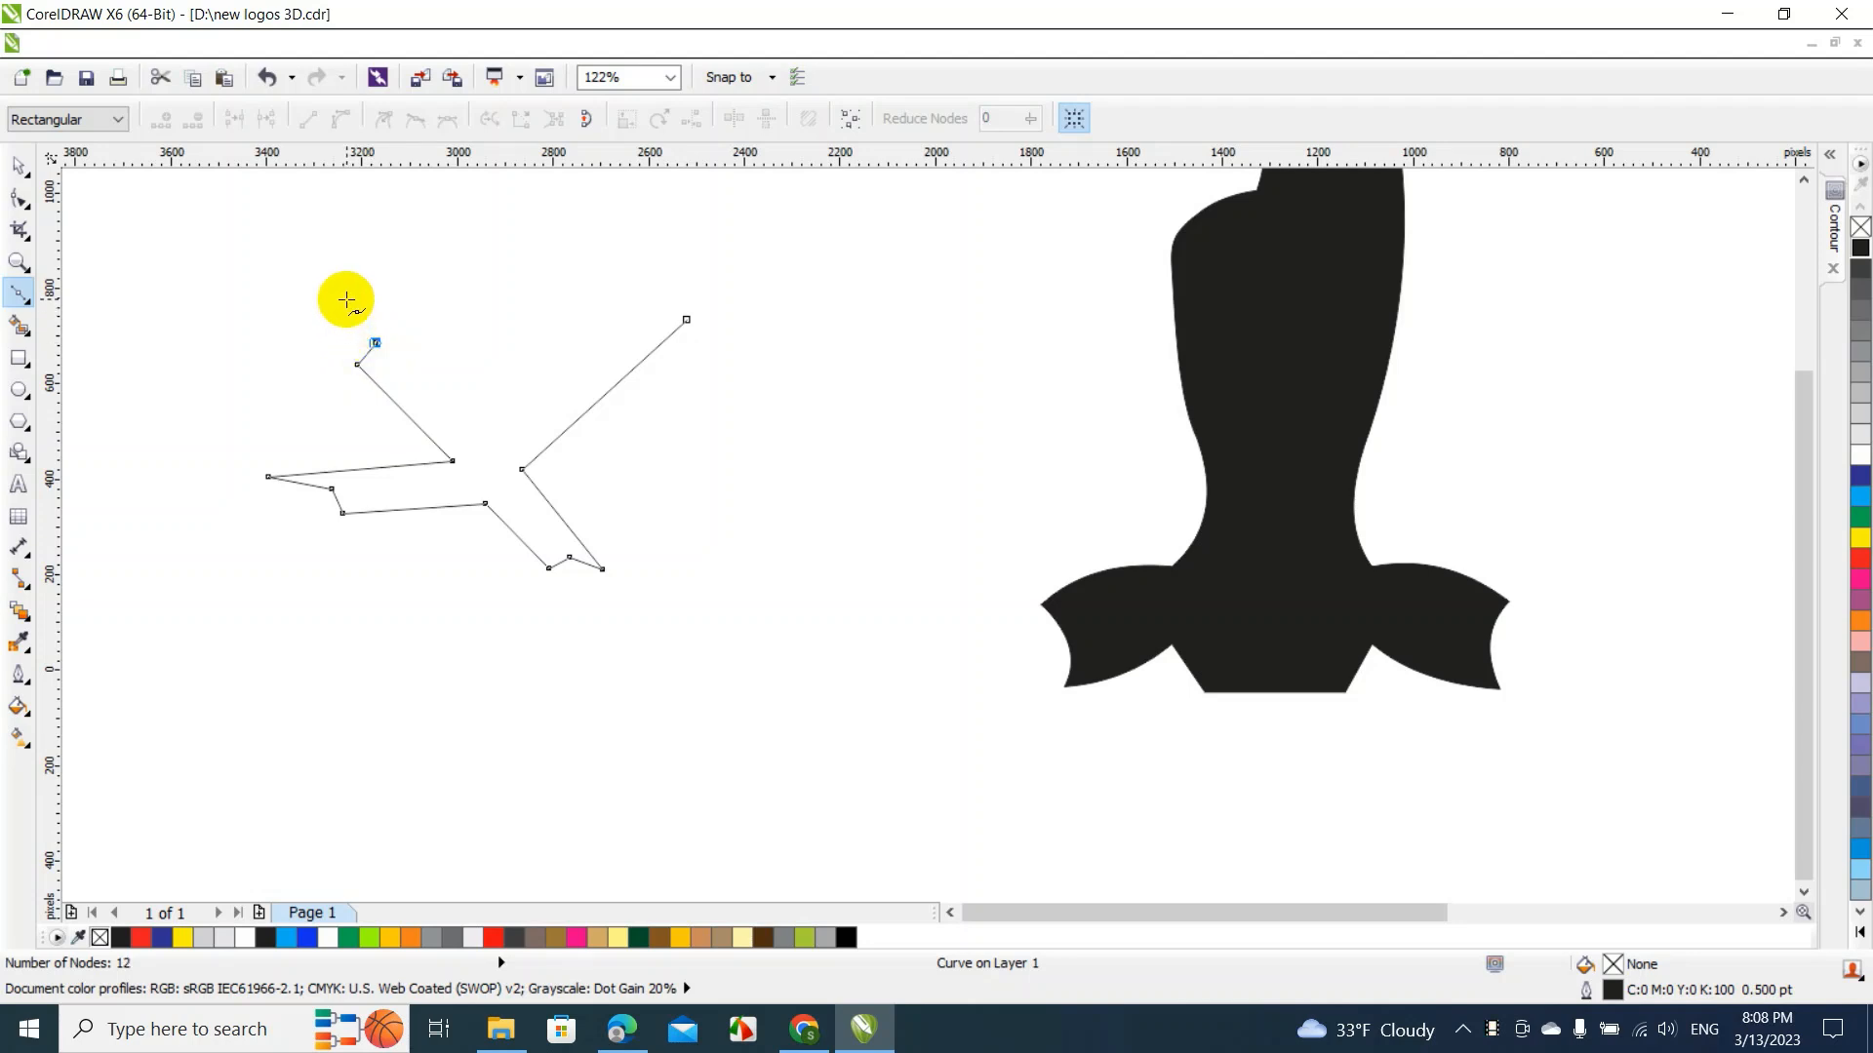
click(350, 291)
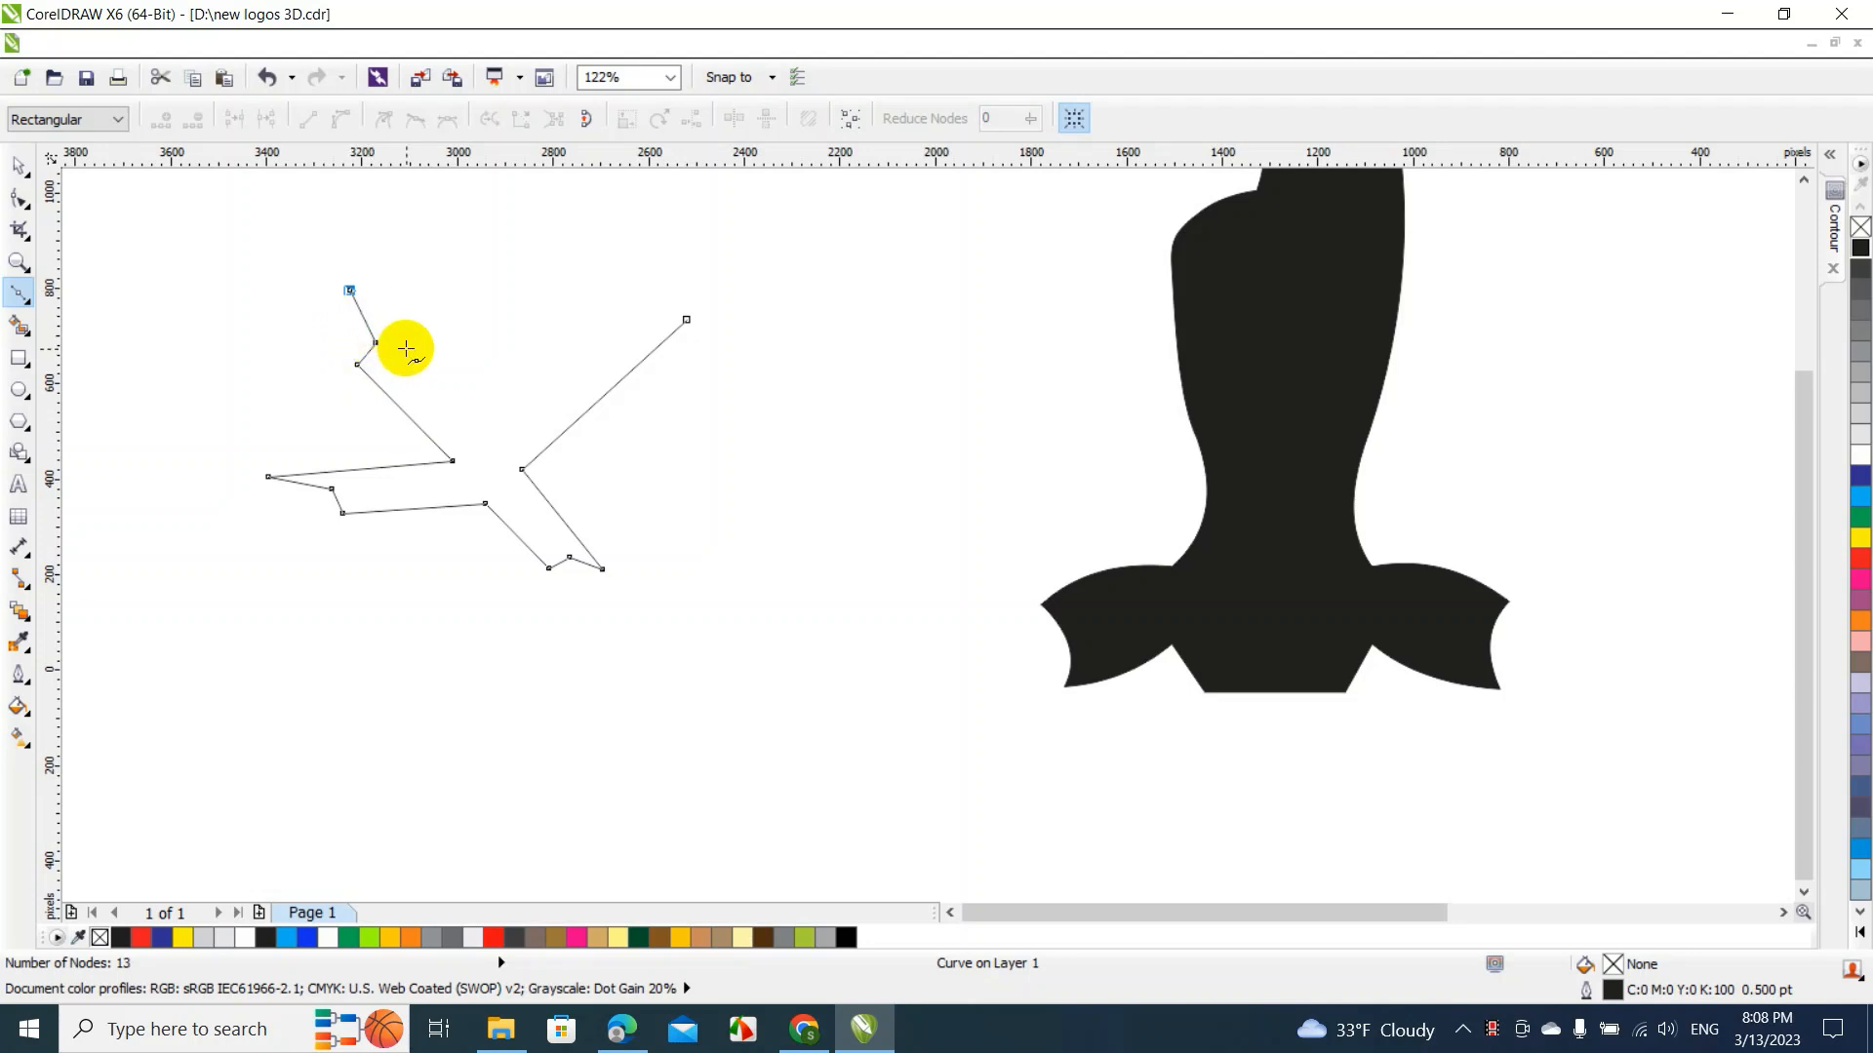
click(478, 430)
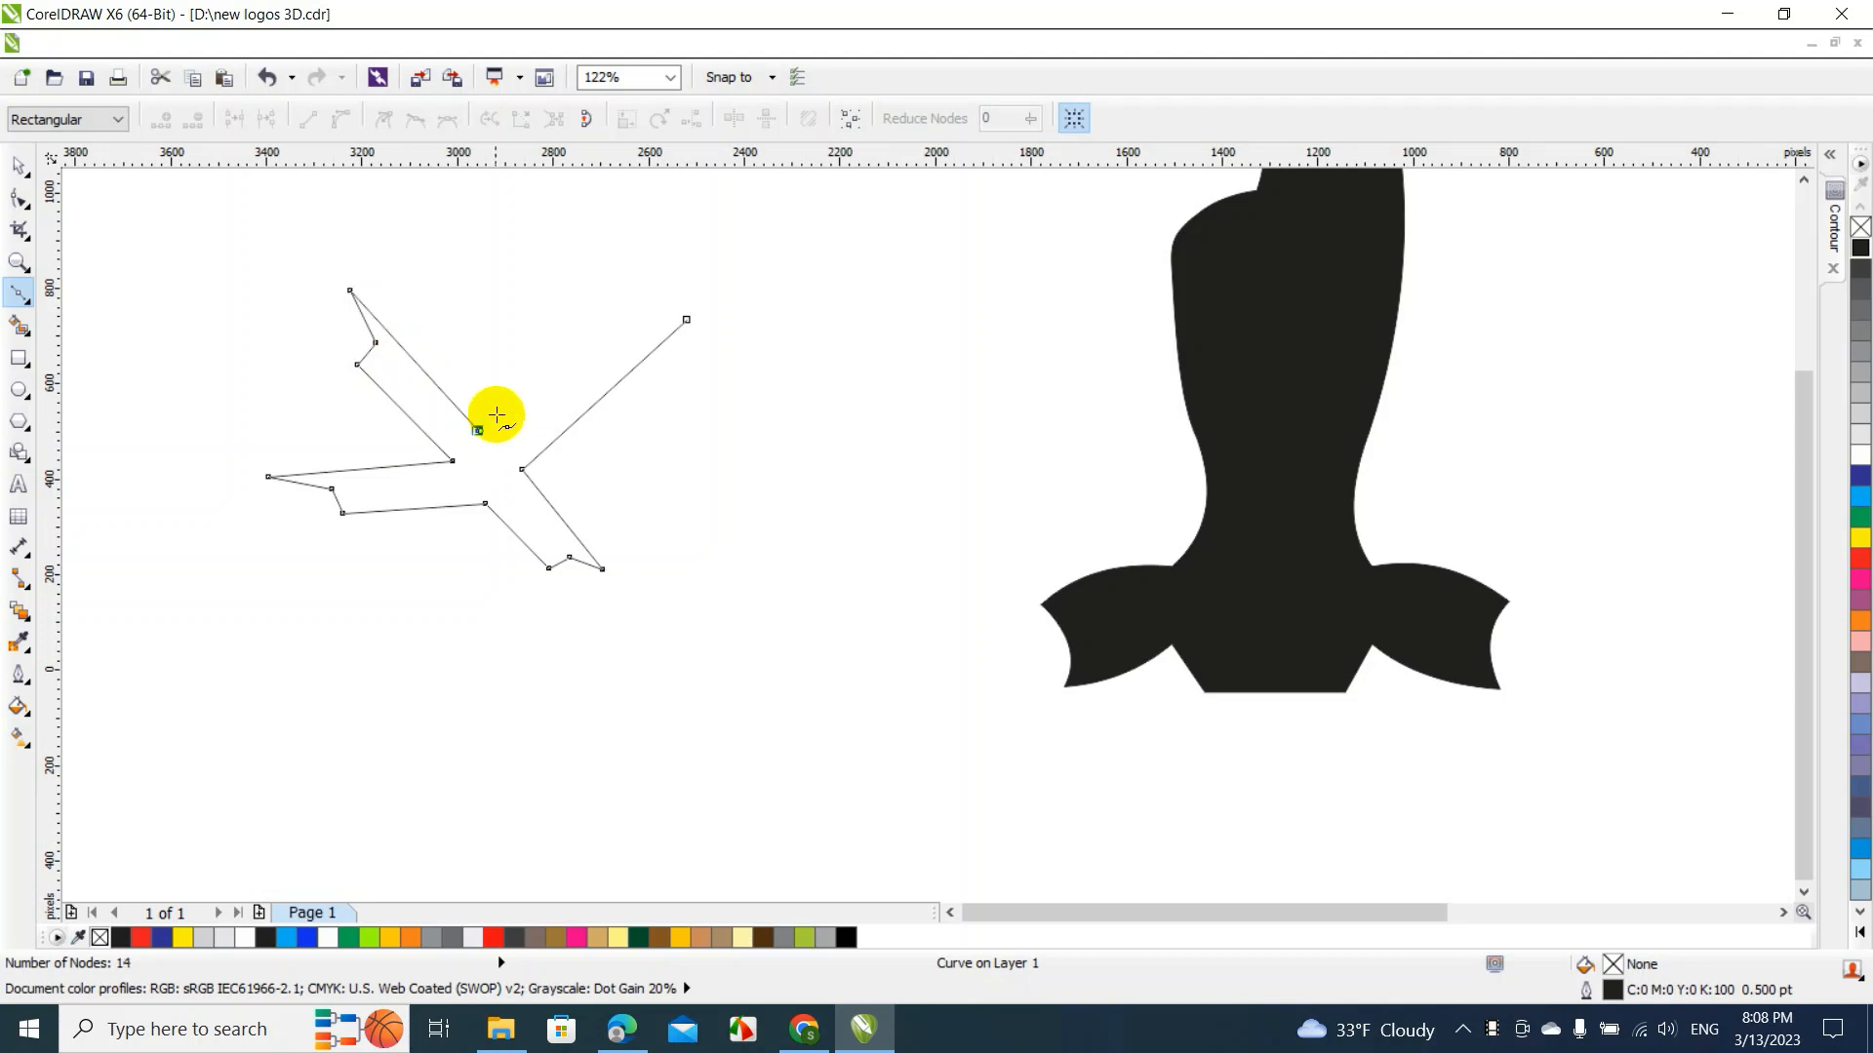
Add the short, nearly upright toe with a notched claw and close the outline along the leg's other edge at its starting point
click(447, 333)
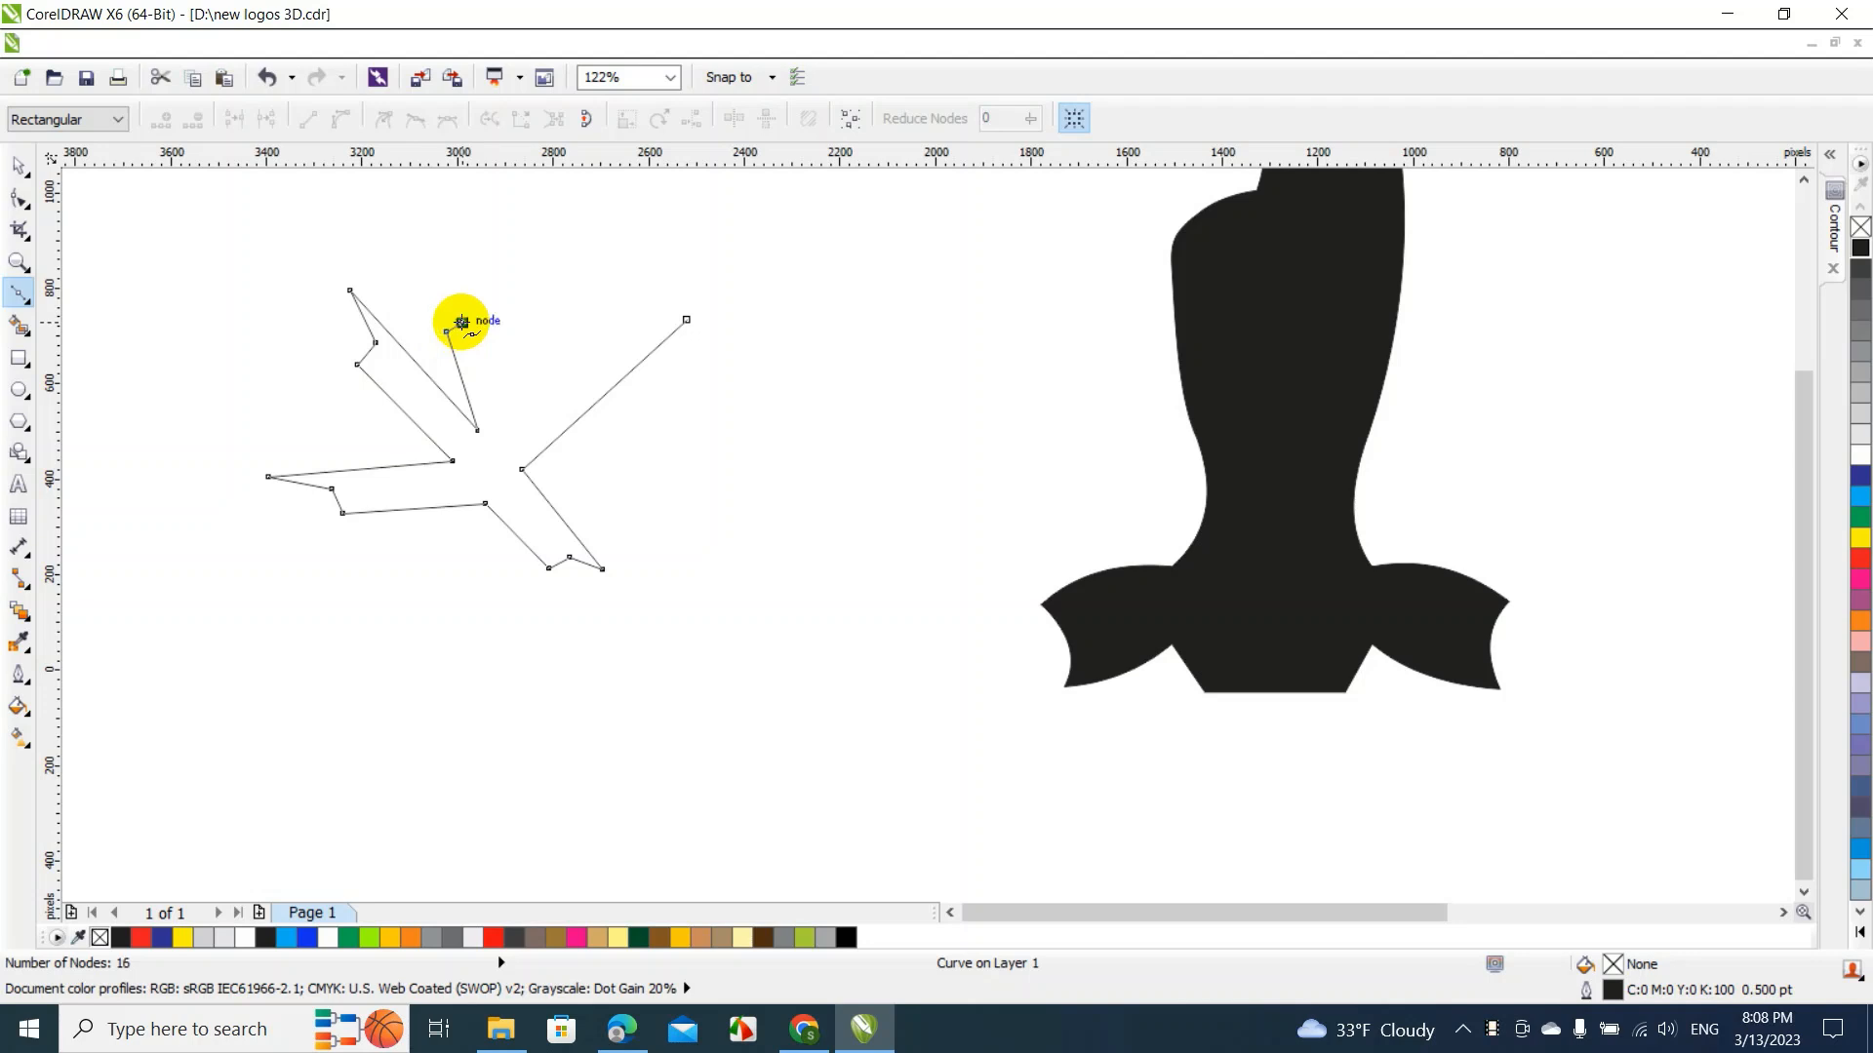
click(461, 322)
click(462, 272)
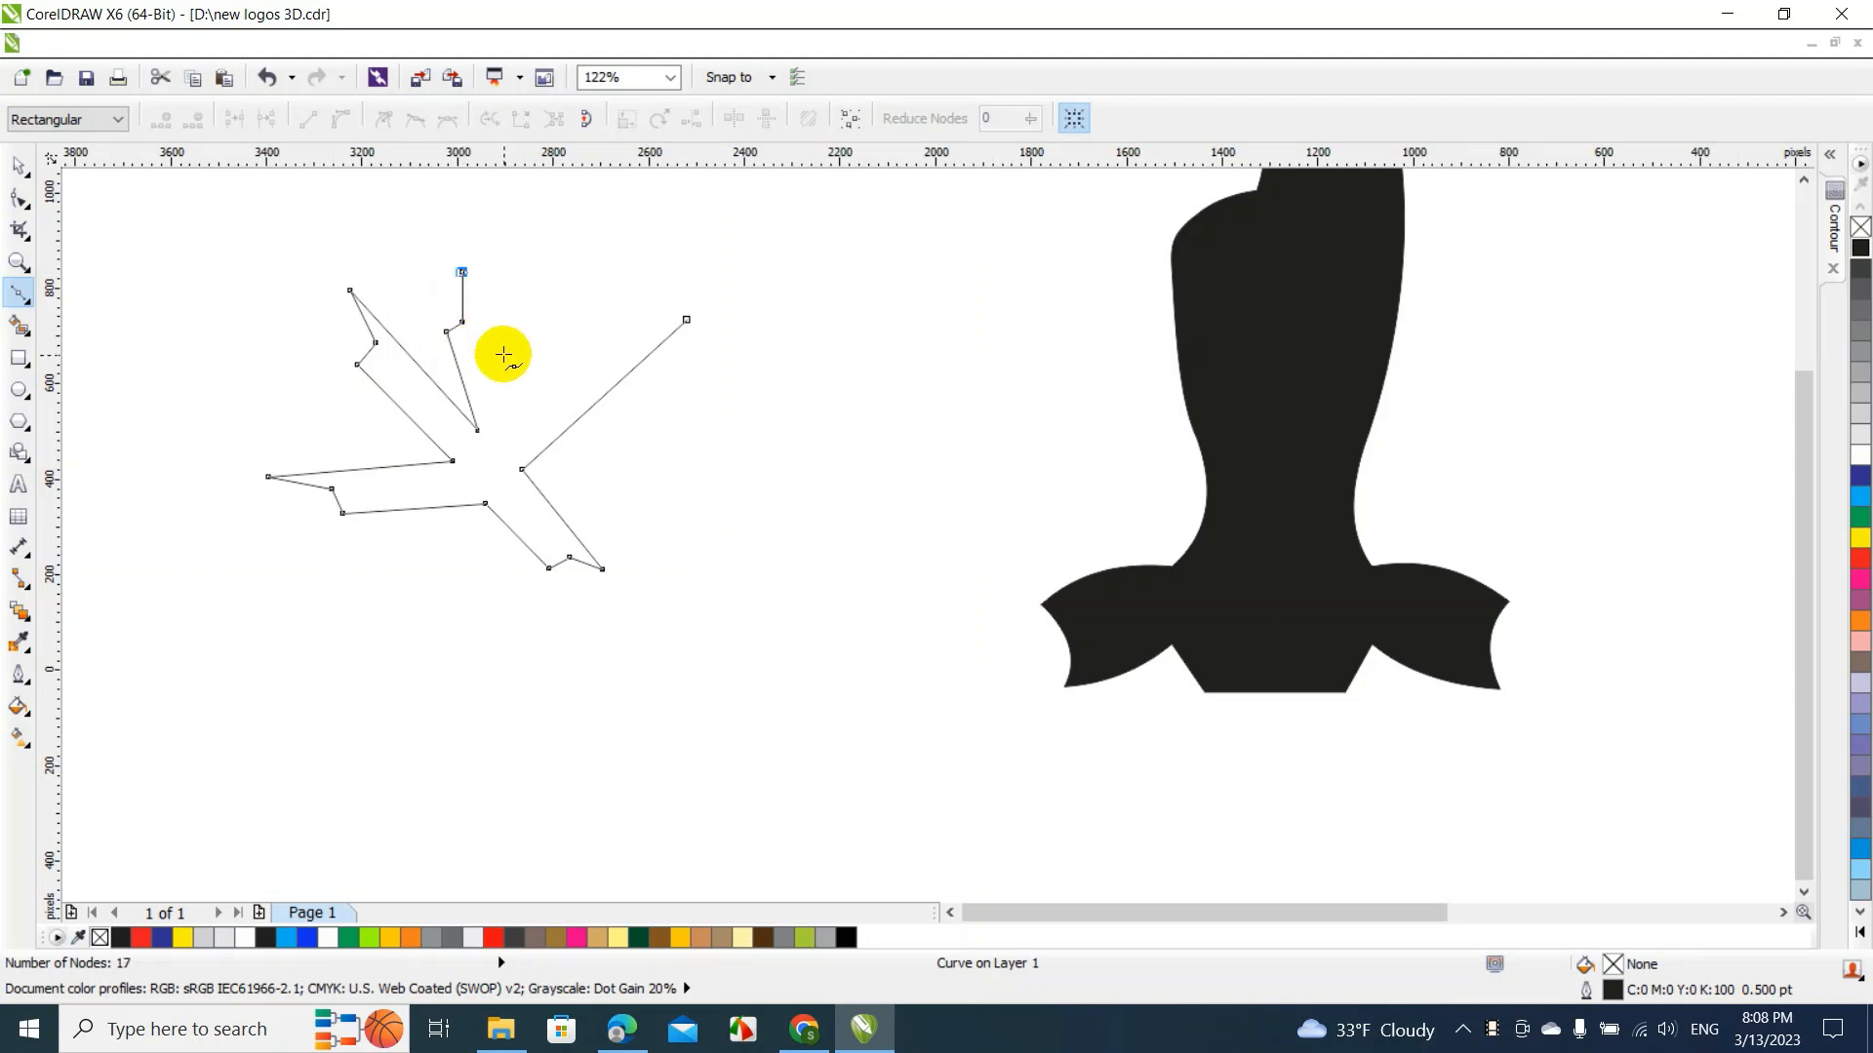
click(513, 406)
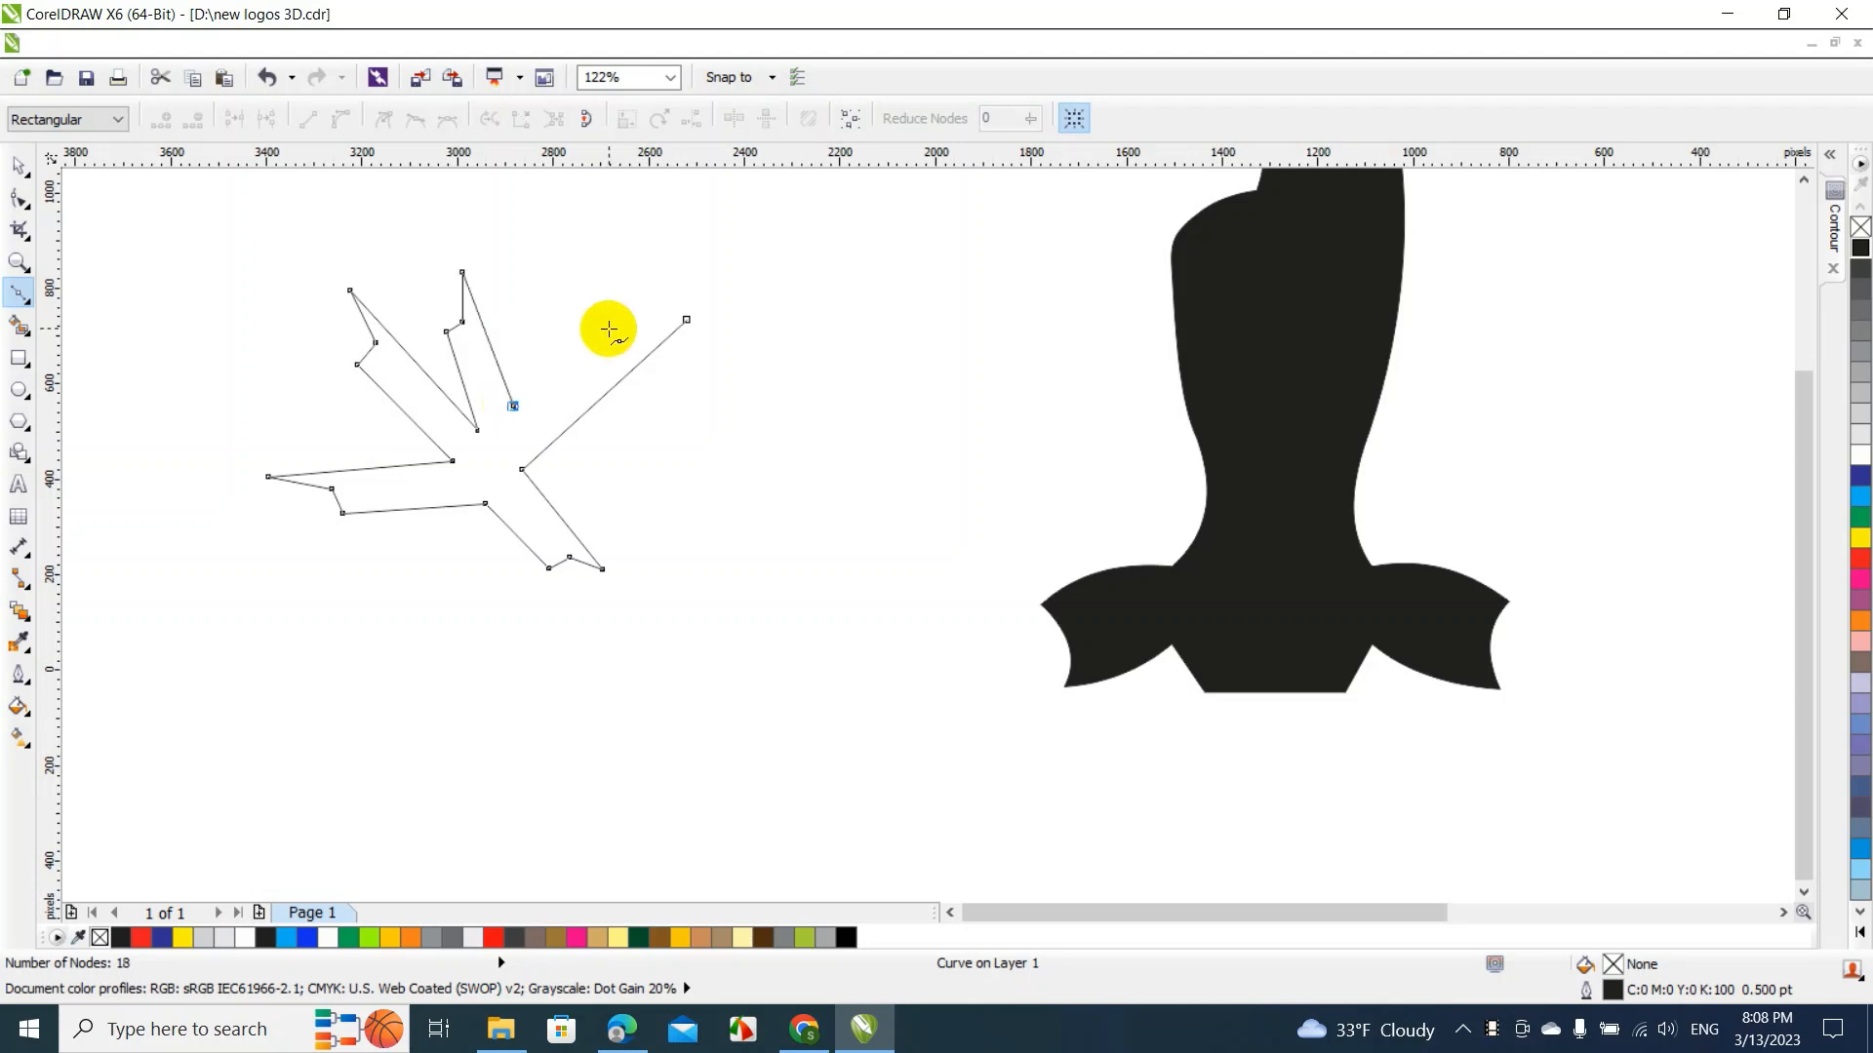
click(694, 212)
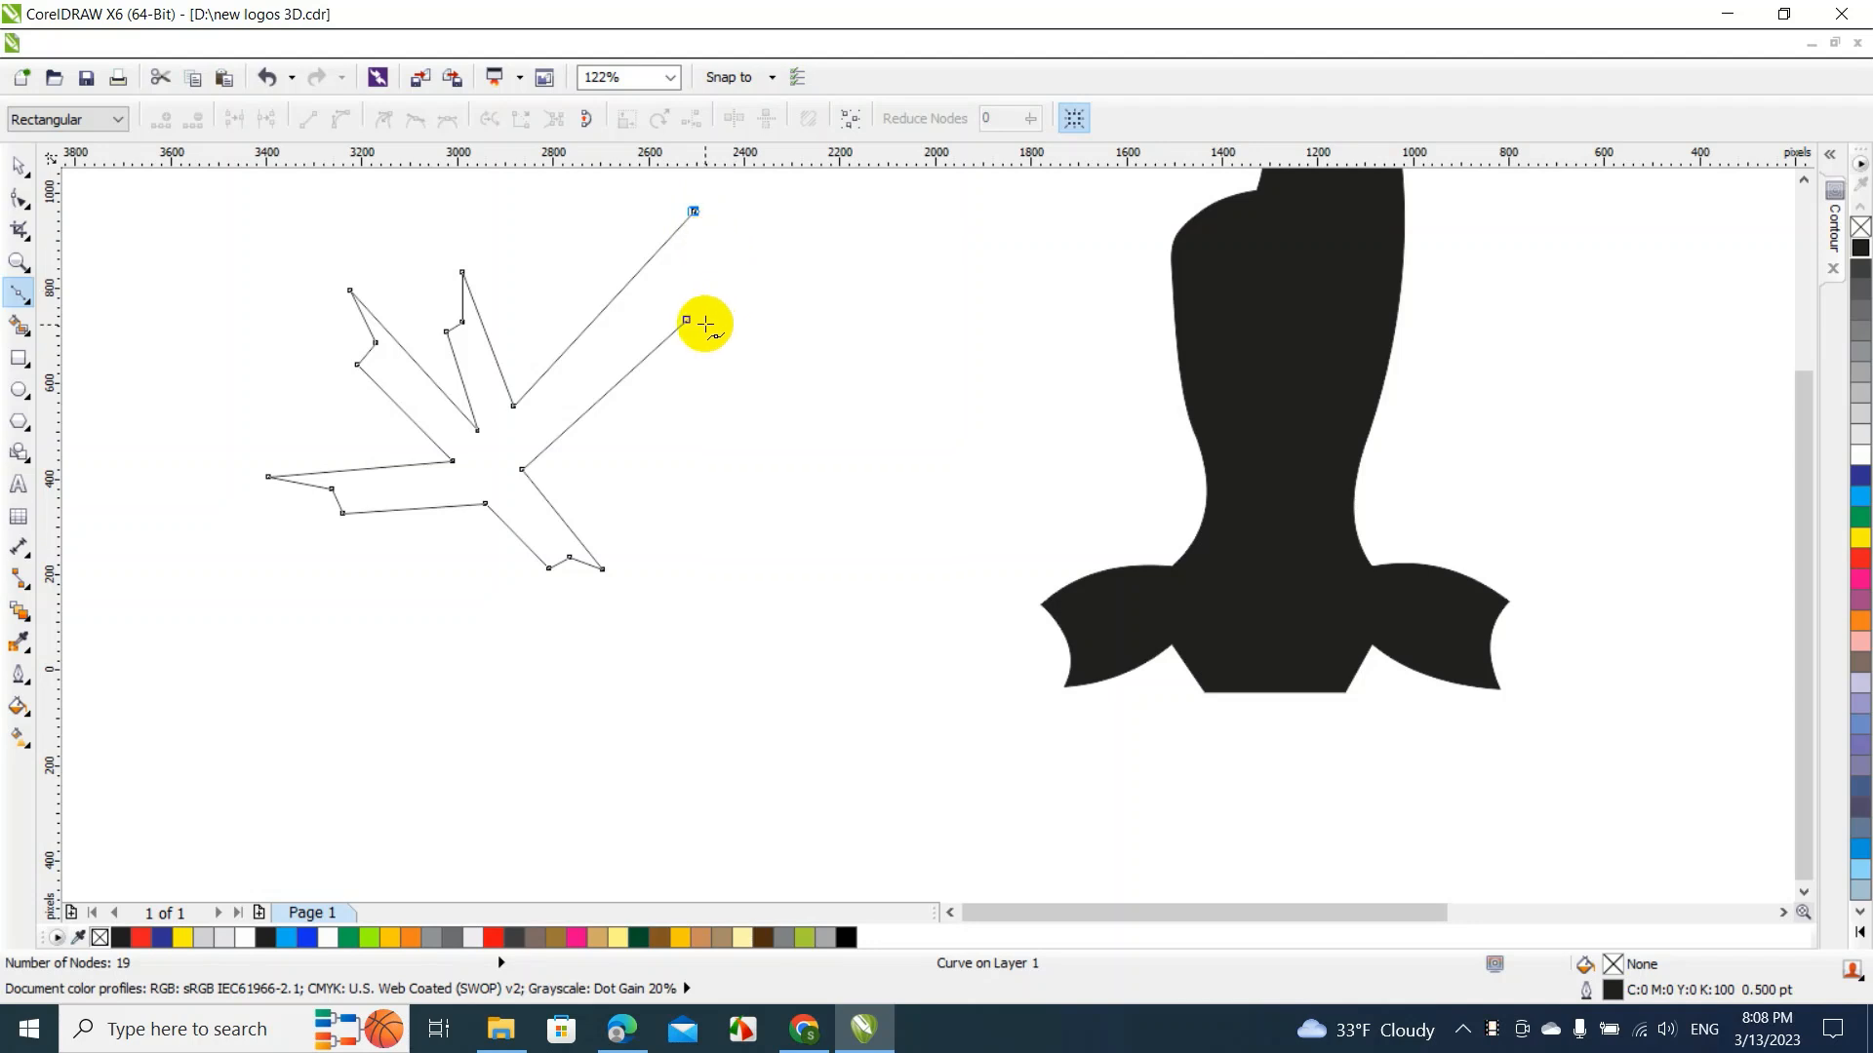
click(687, 320)
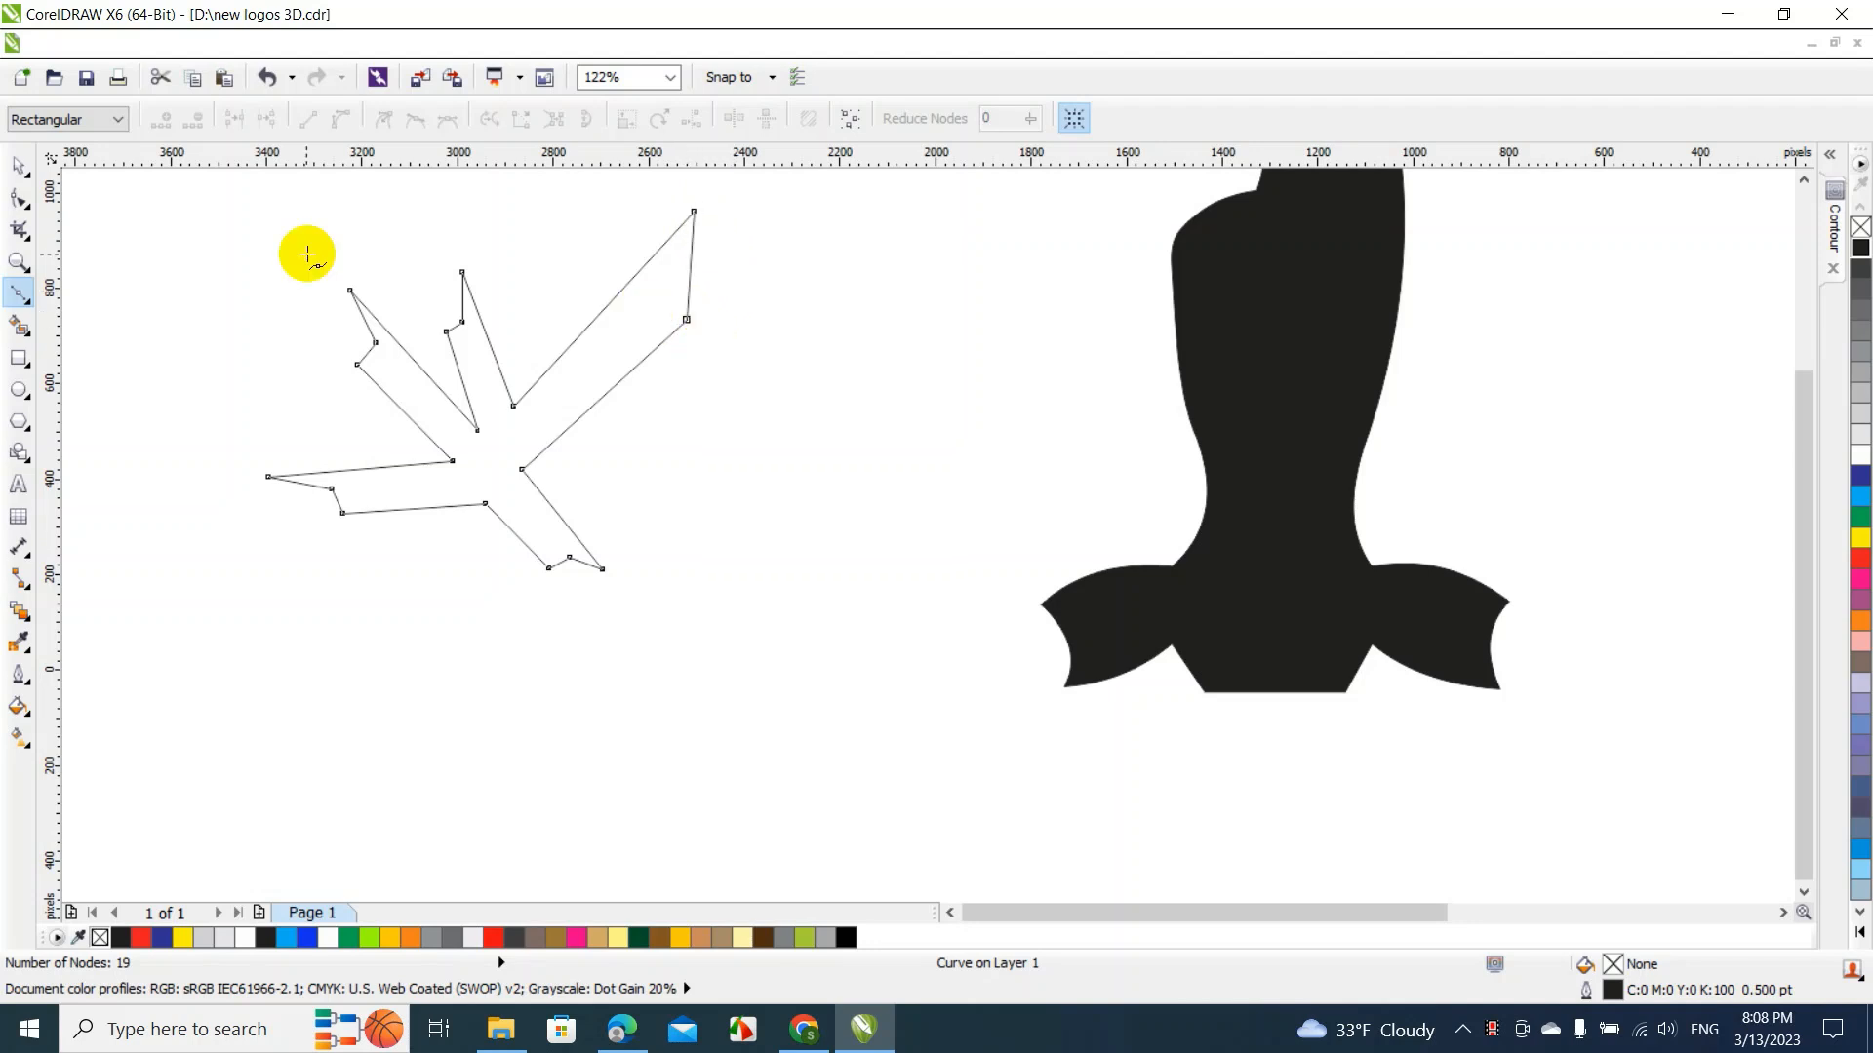
Move the foot outline down toward the silhouette and pull the leg end's lower corner outward to about (-2308, 685)
click(21, 168)
drag(598, 335, 787, 342)
key(F10)
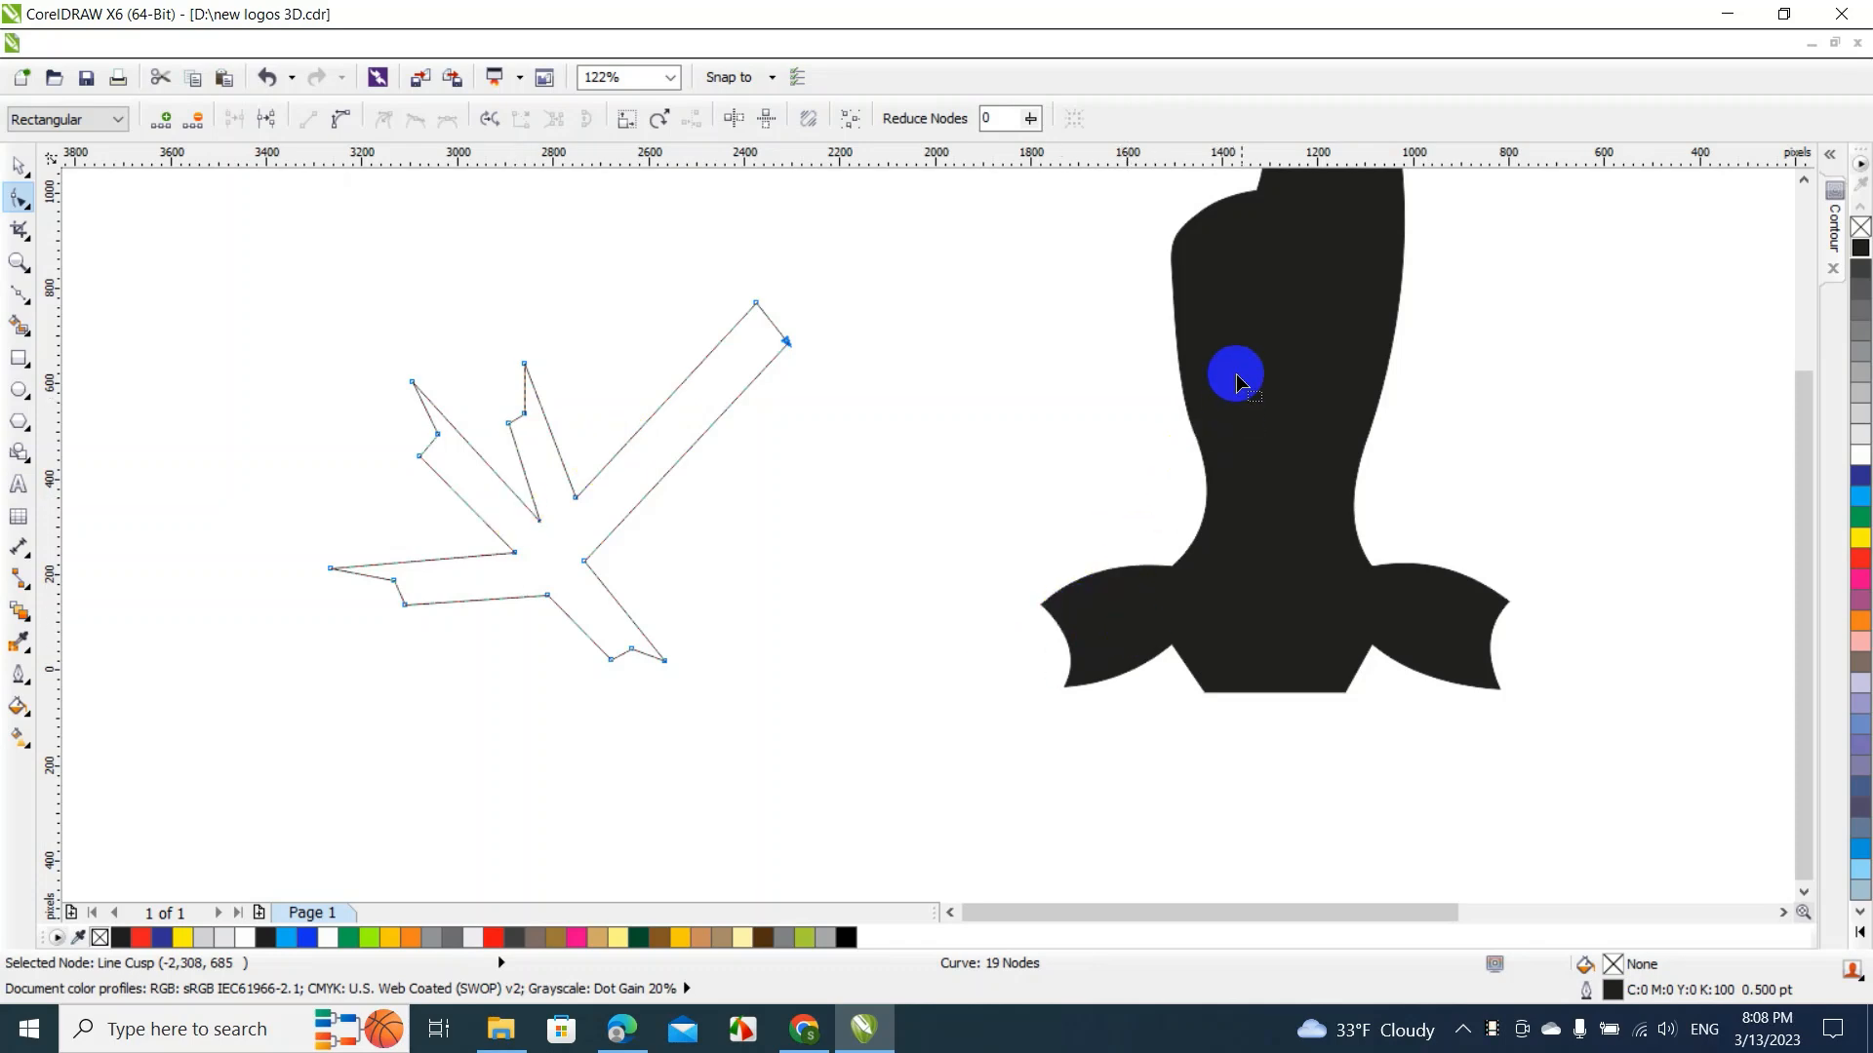
drag(1805, 385, 1799, 458)
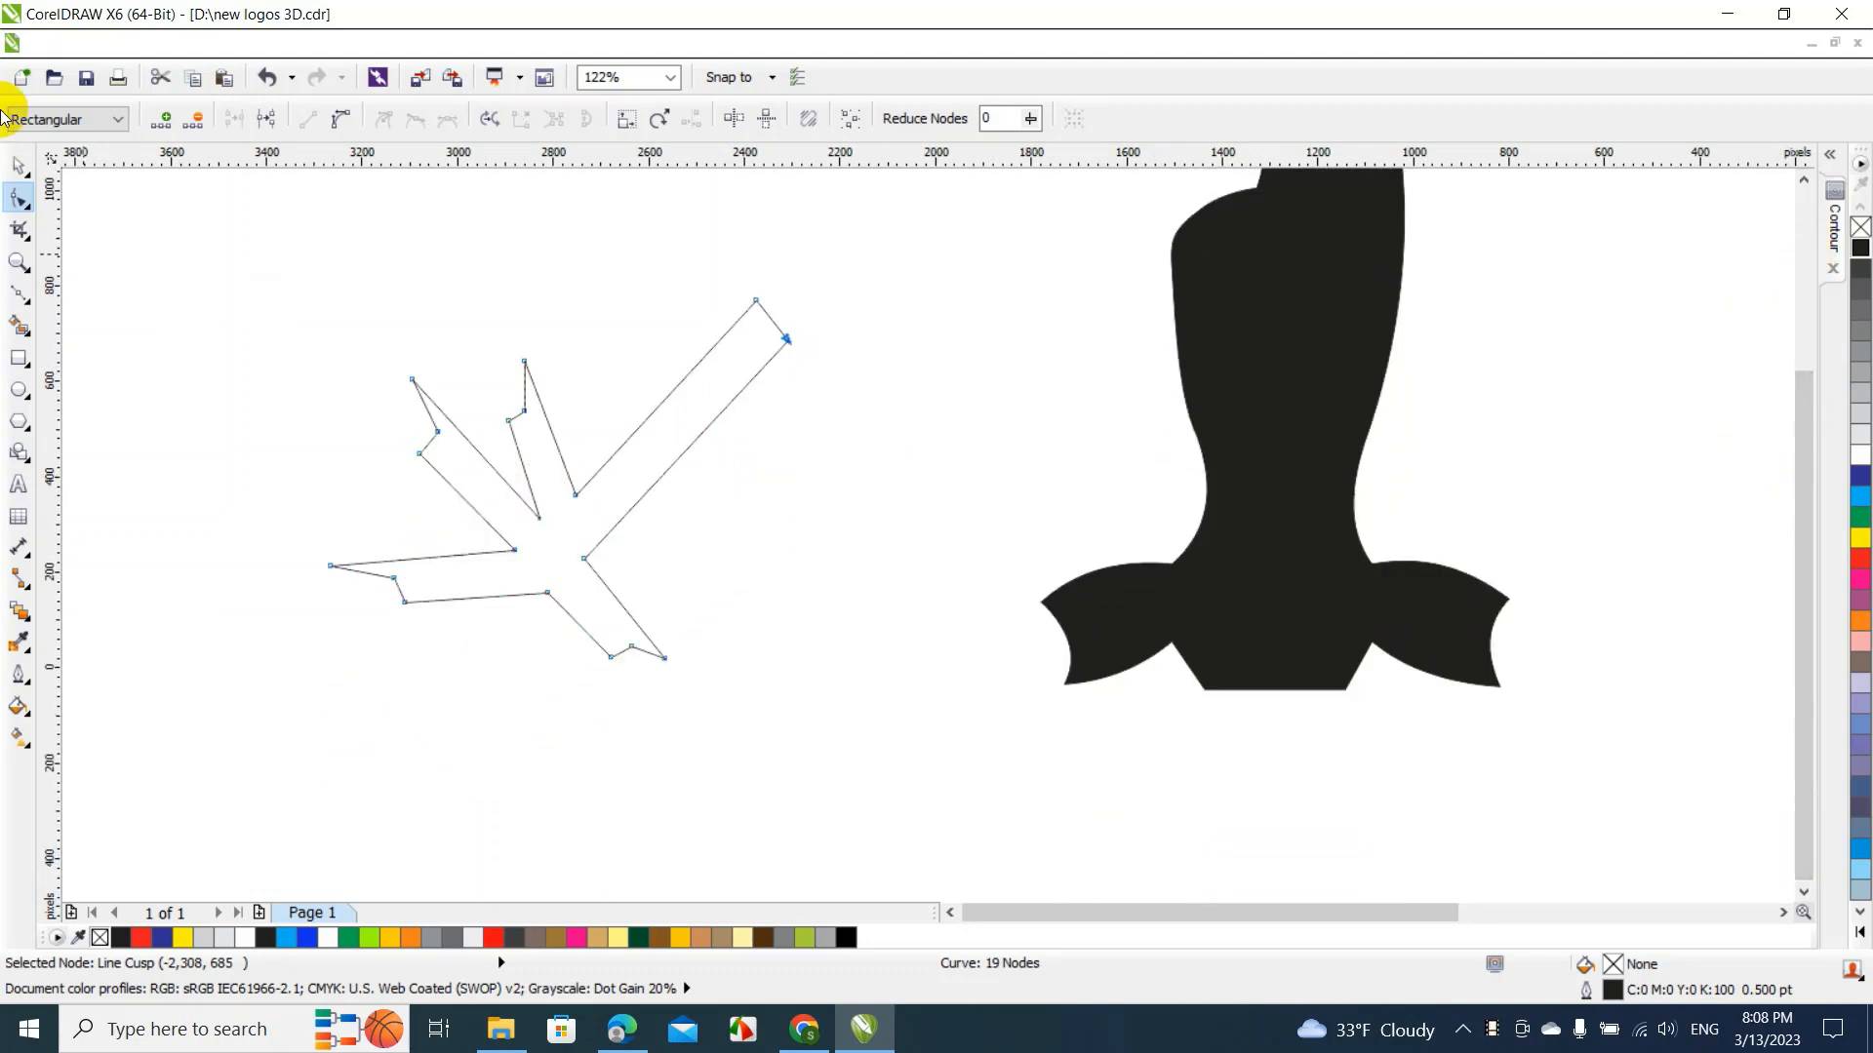
Move the inner node between the leg and the upright toe to about (-2762, 335) and fill the foot with black
click(20, 168)
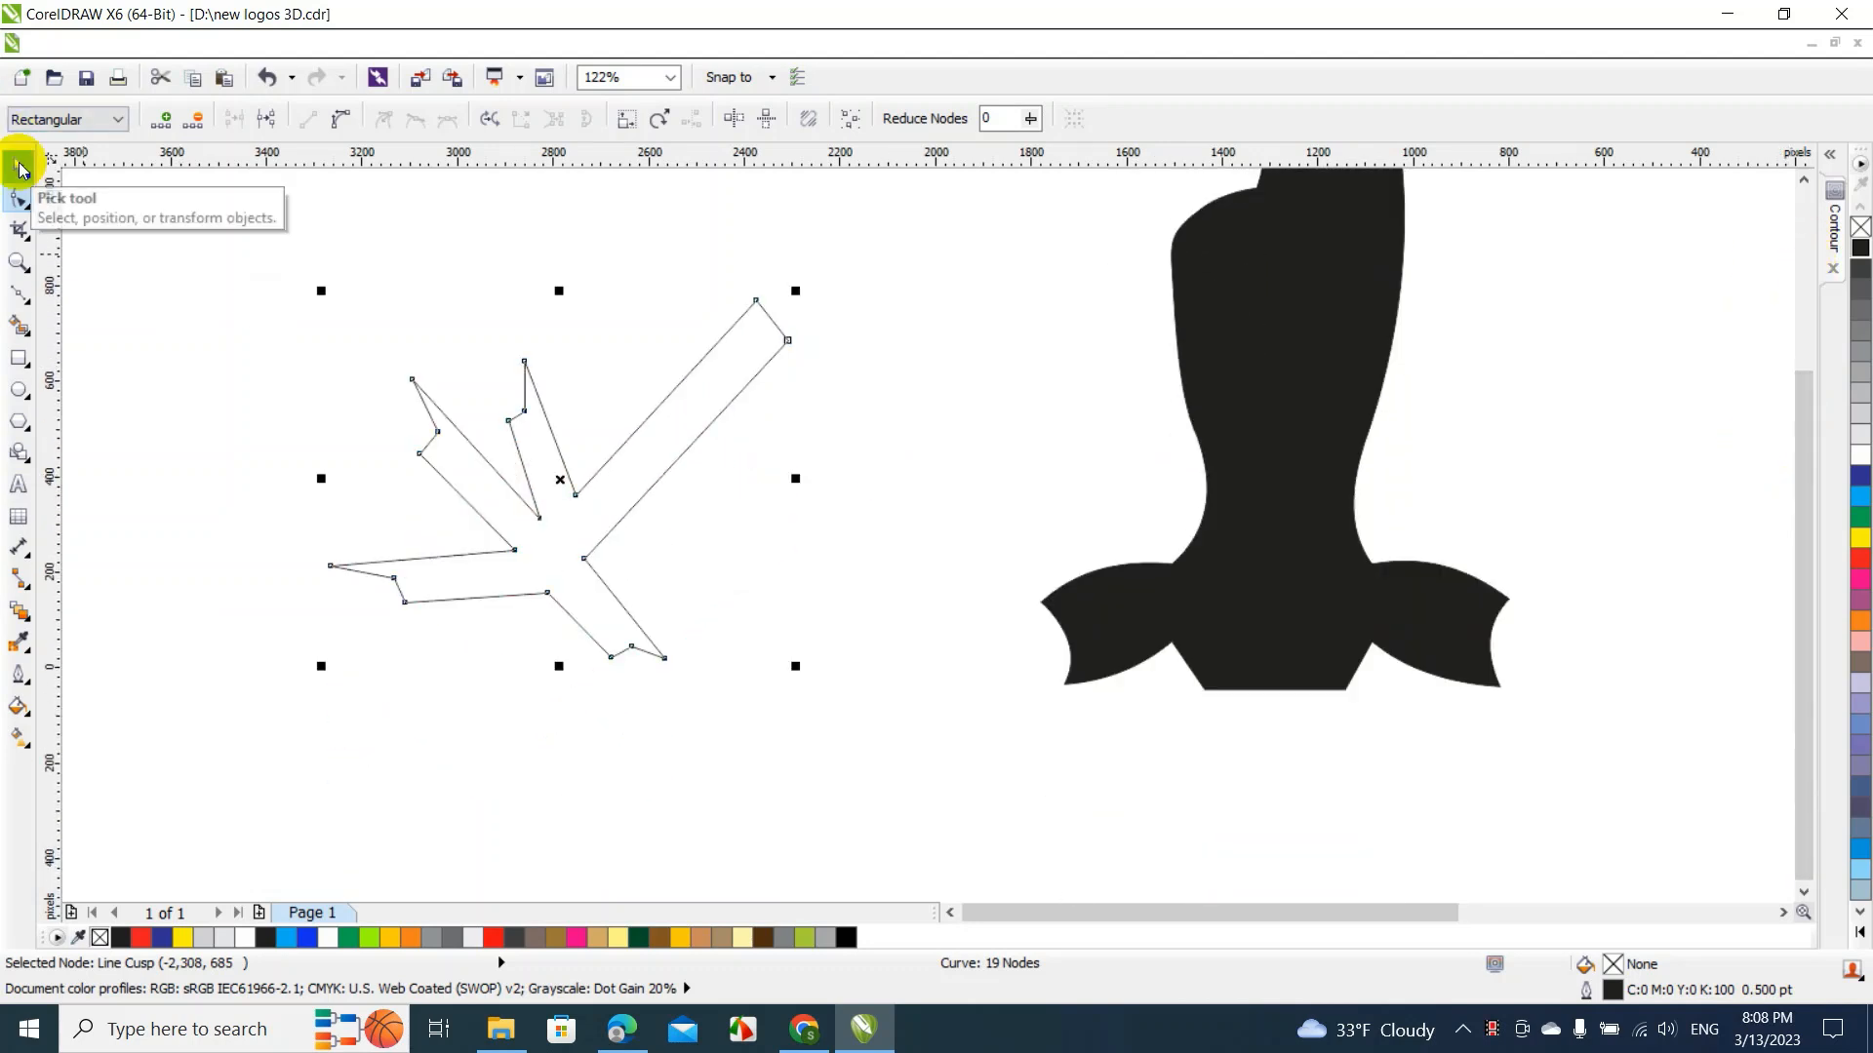
click(562, 425)
key(F10)
click(574, 495)
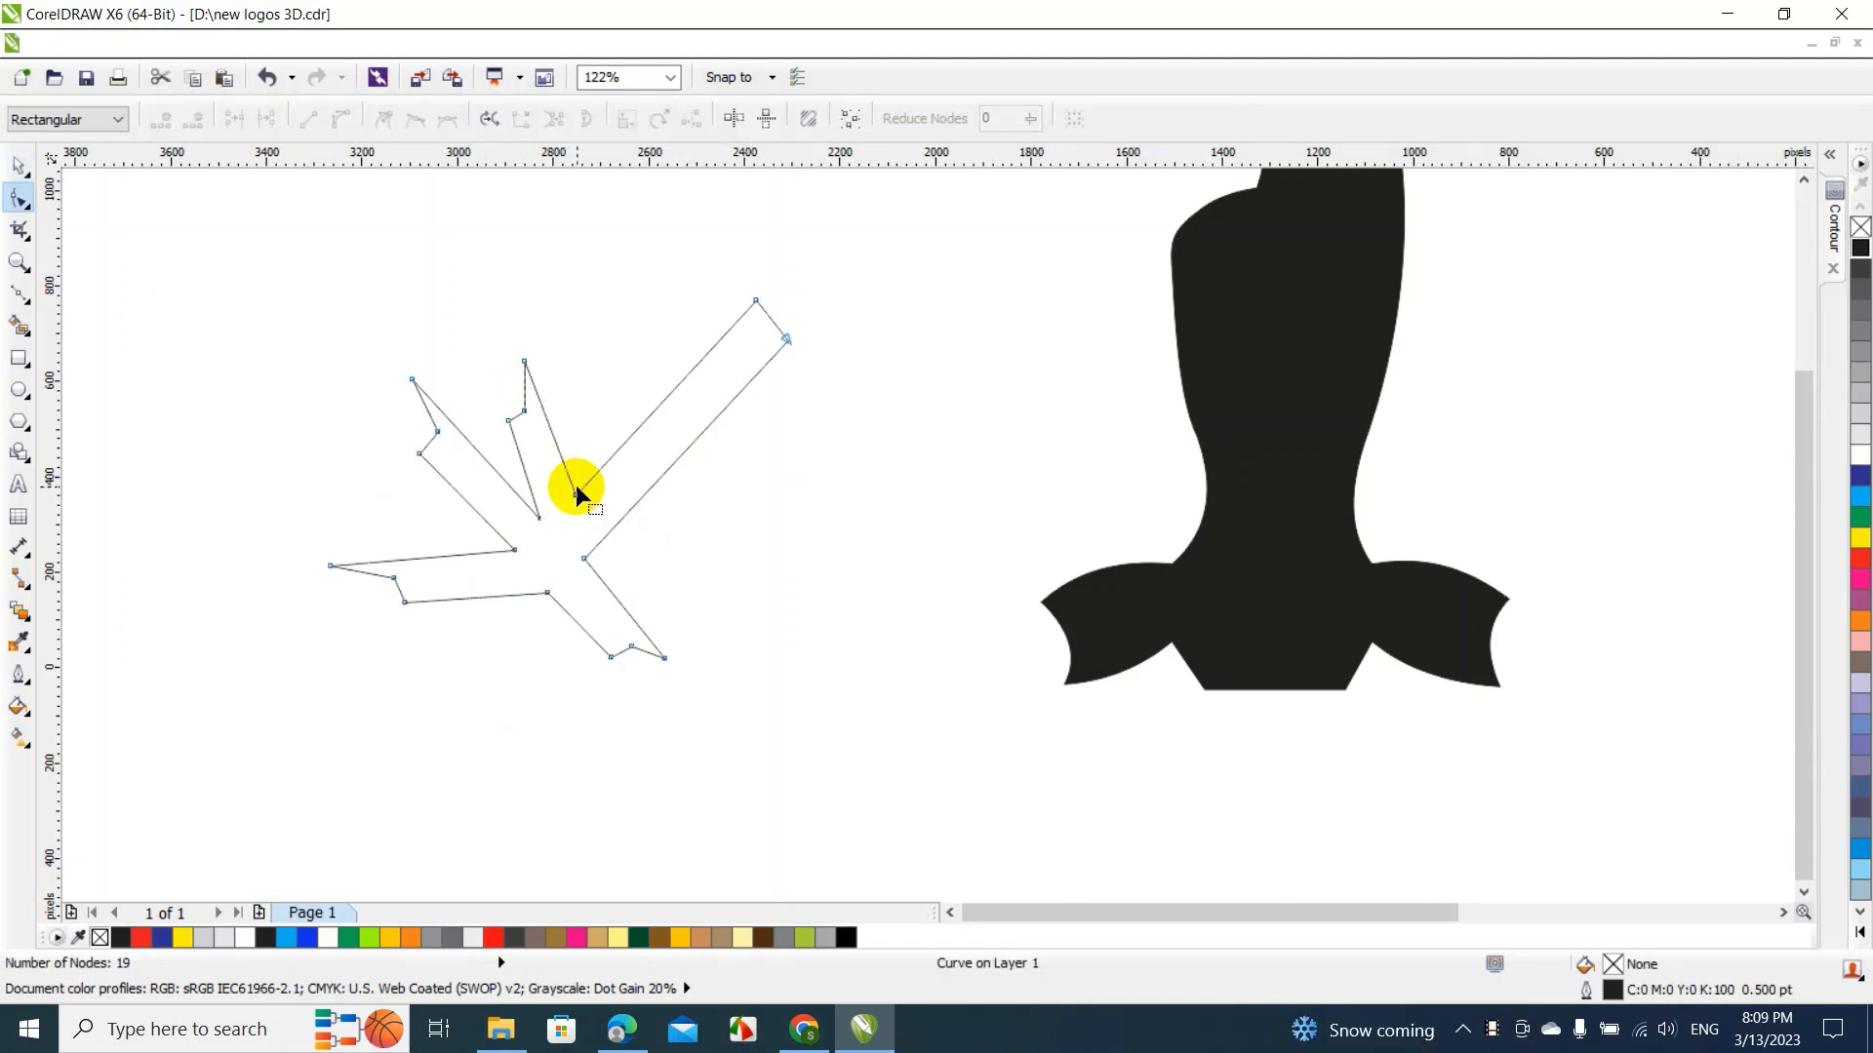
drag(575, 494, 571, 507)
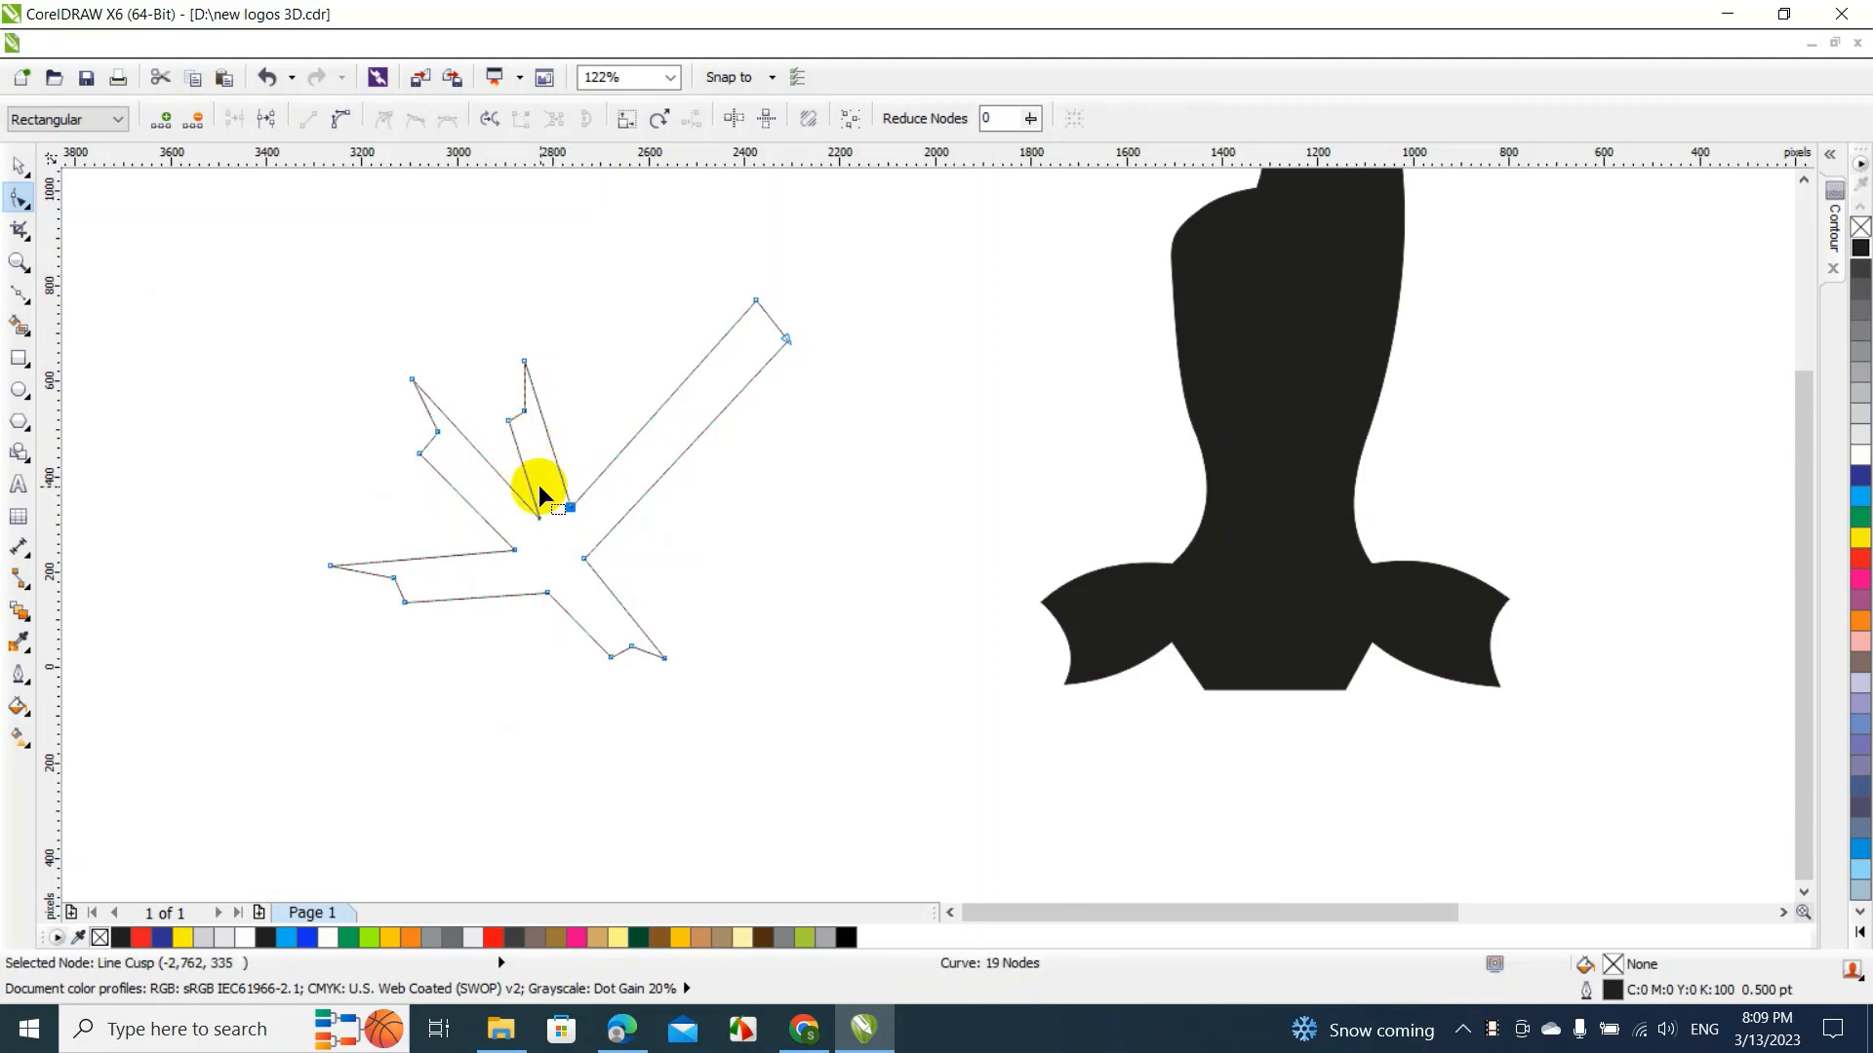
click(18, 165)
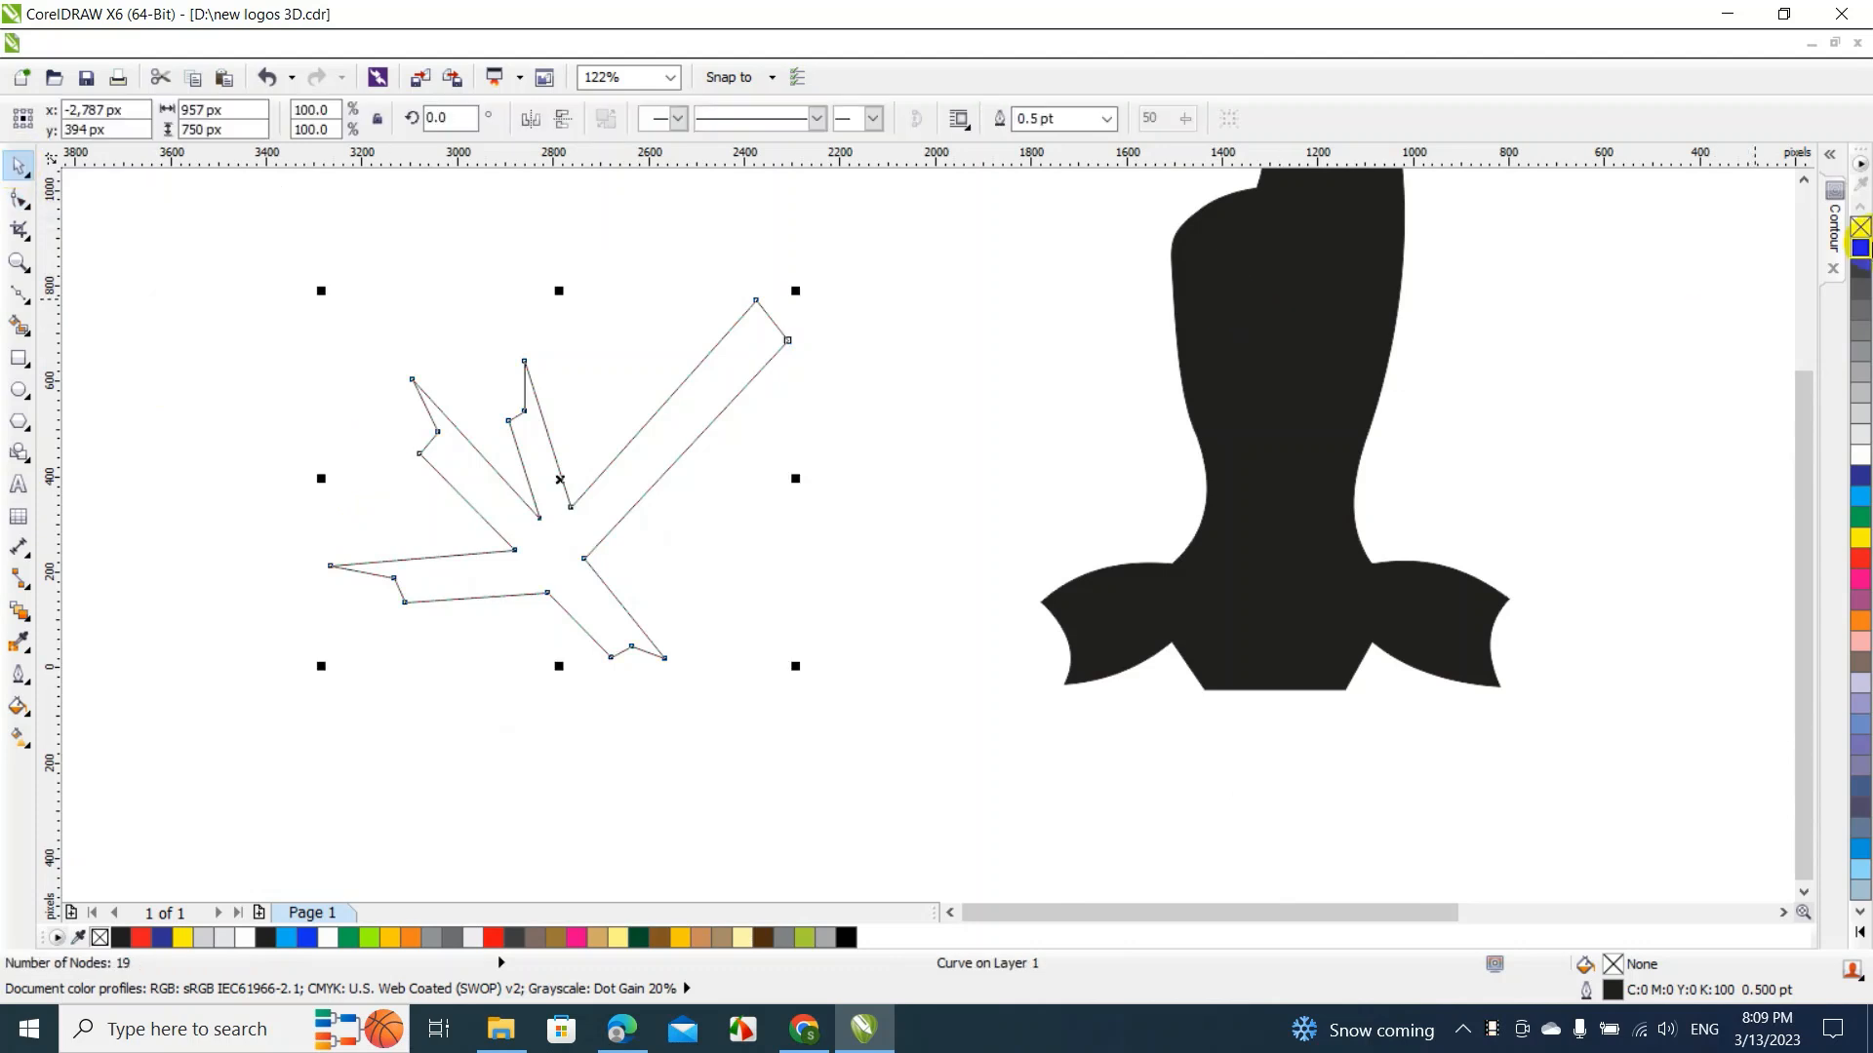
click(1860, 248)
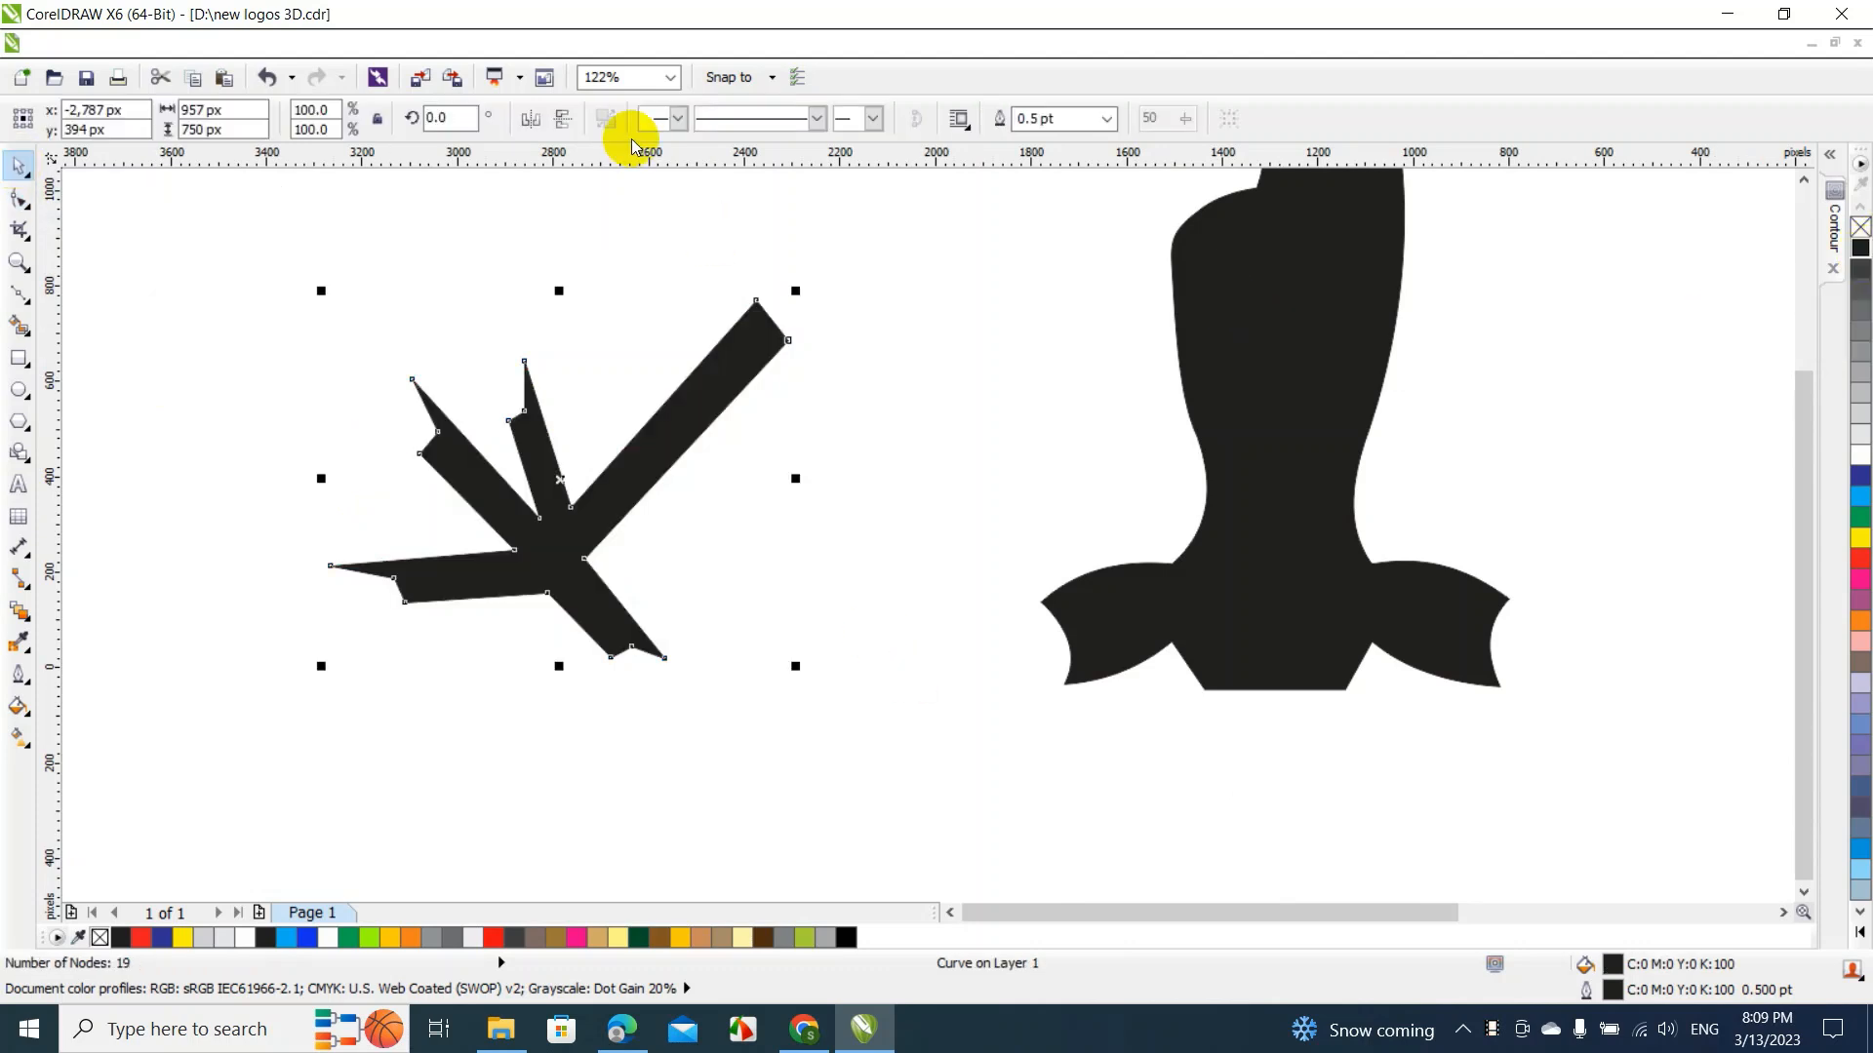
Convert the upper edge of the foot's horizontal toe to a curve and bow it slightly upward
click(663, 79)
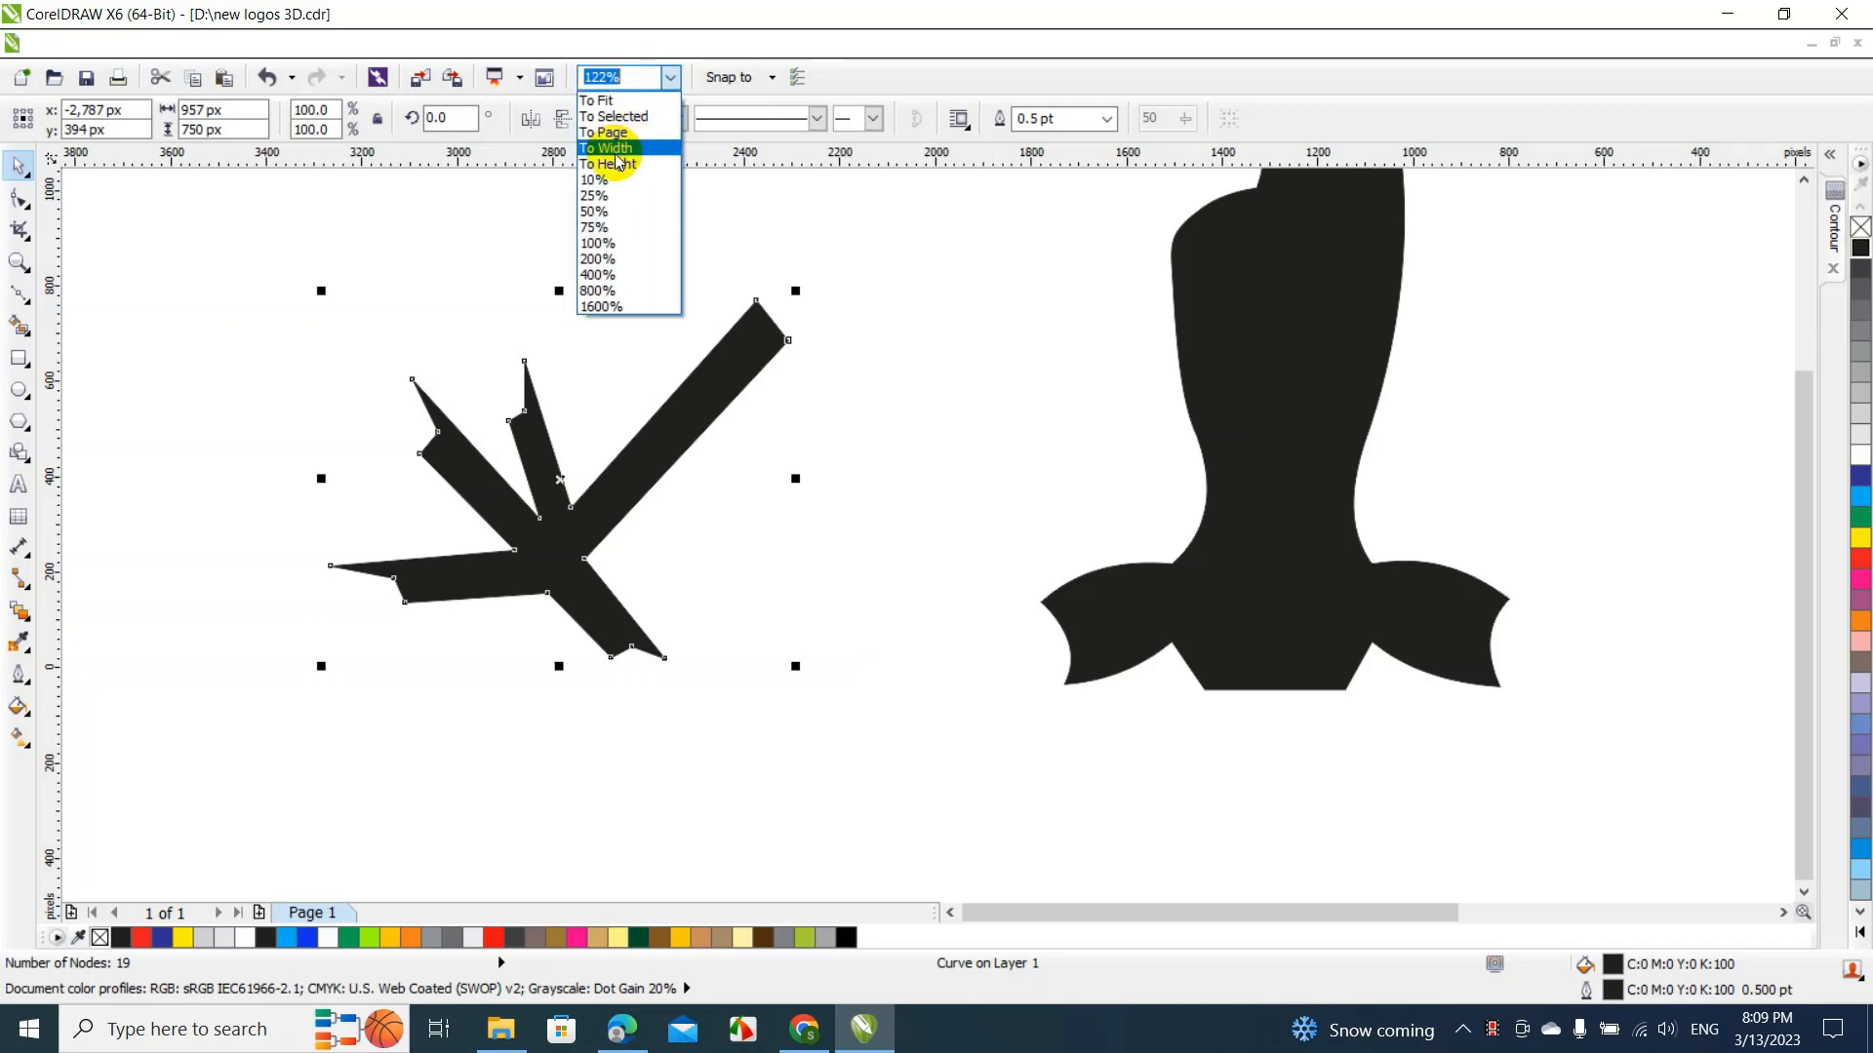
click(595, 258)
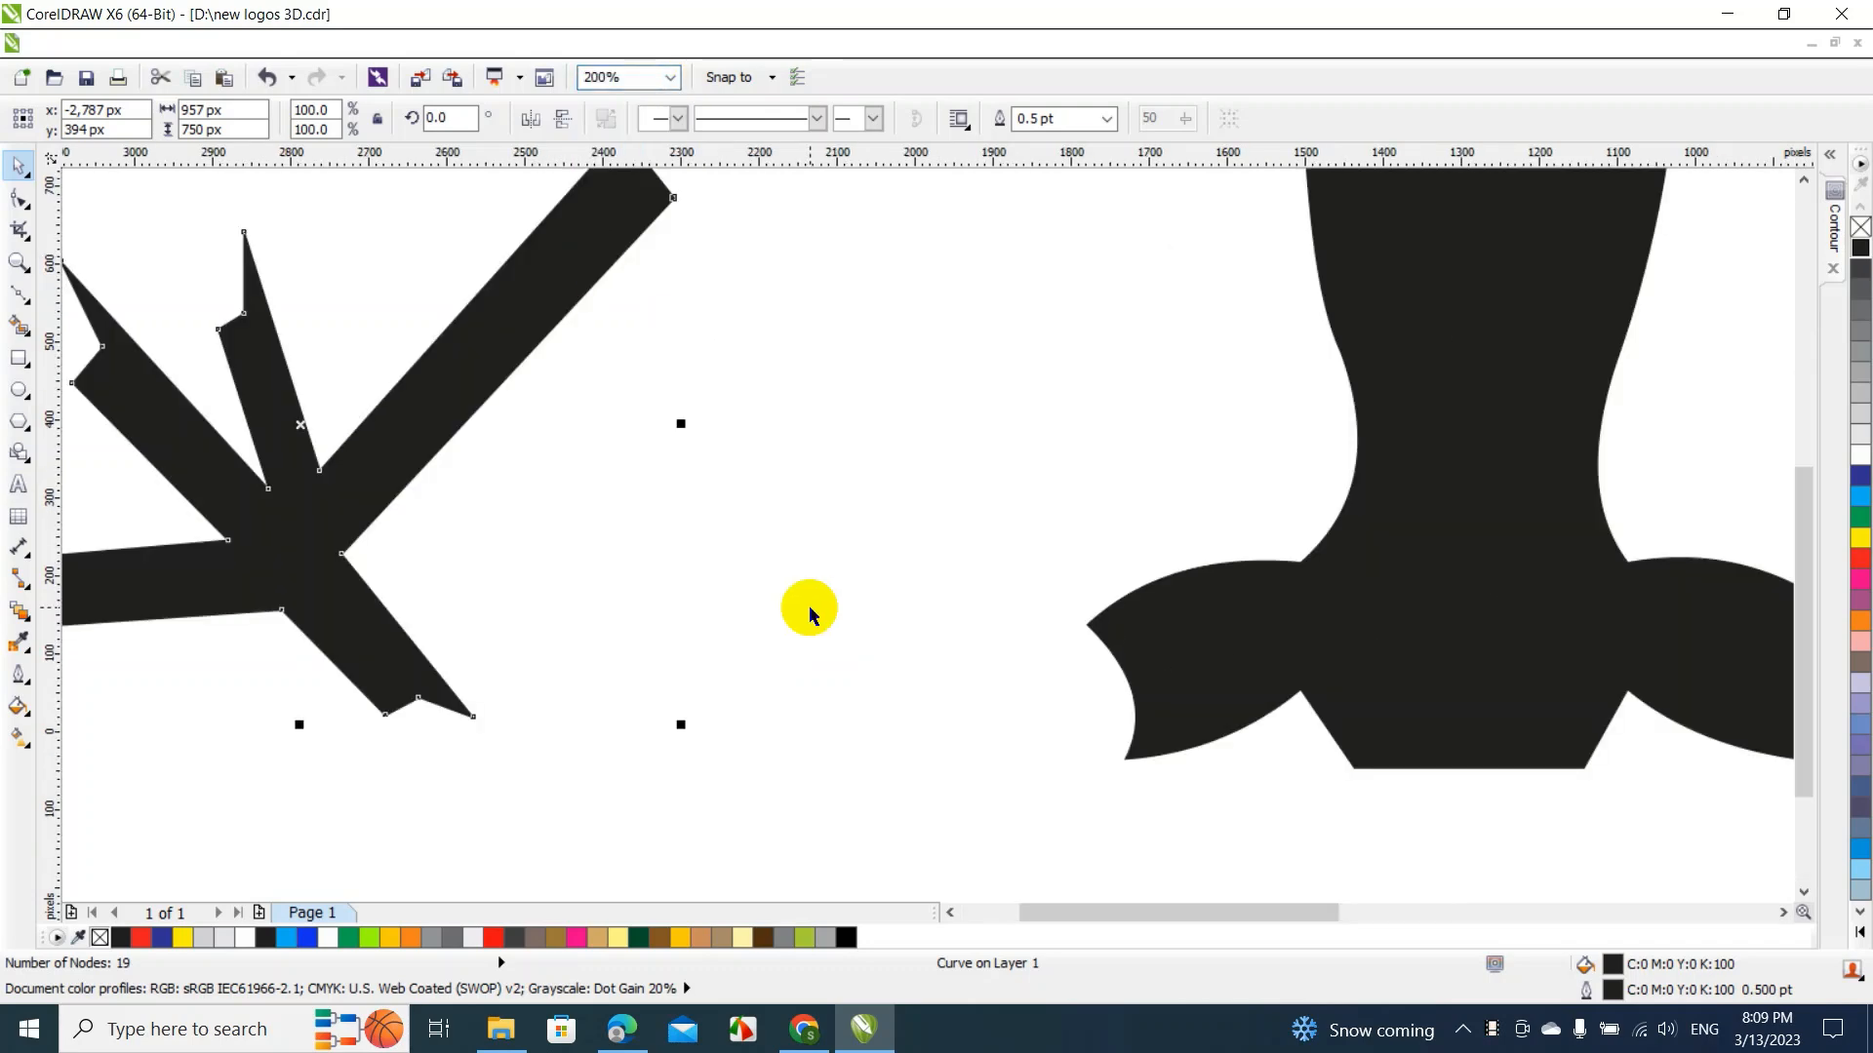
drag(1091, 911, 1034, 911)
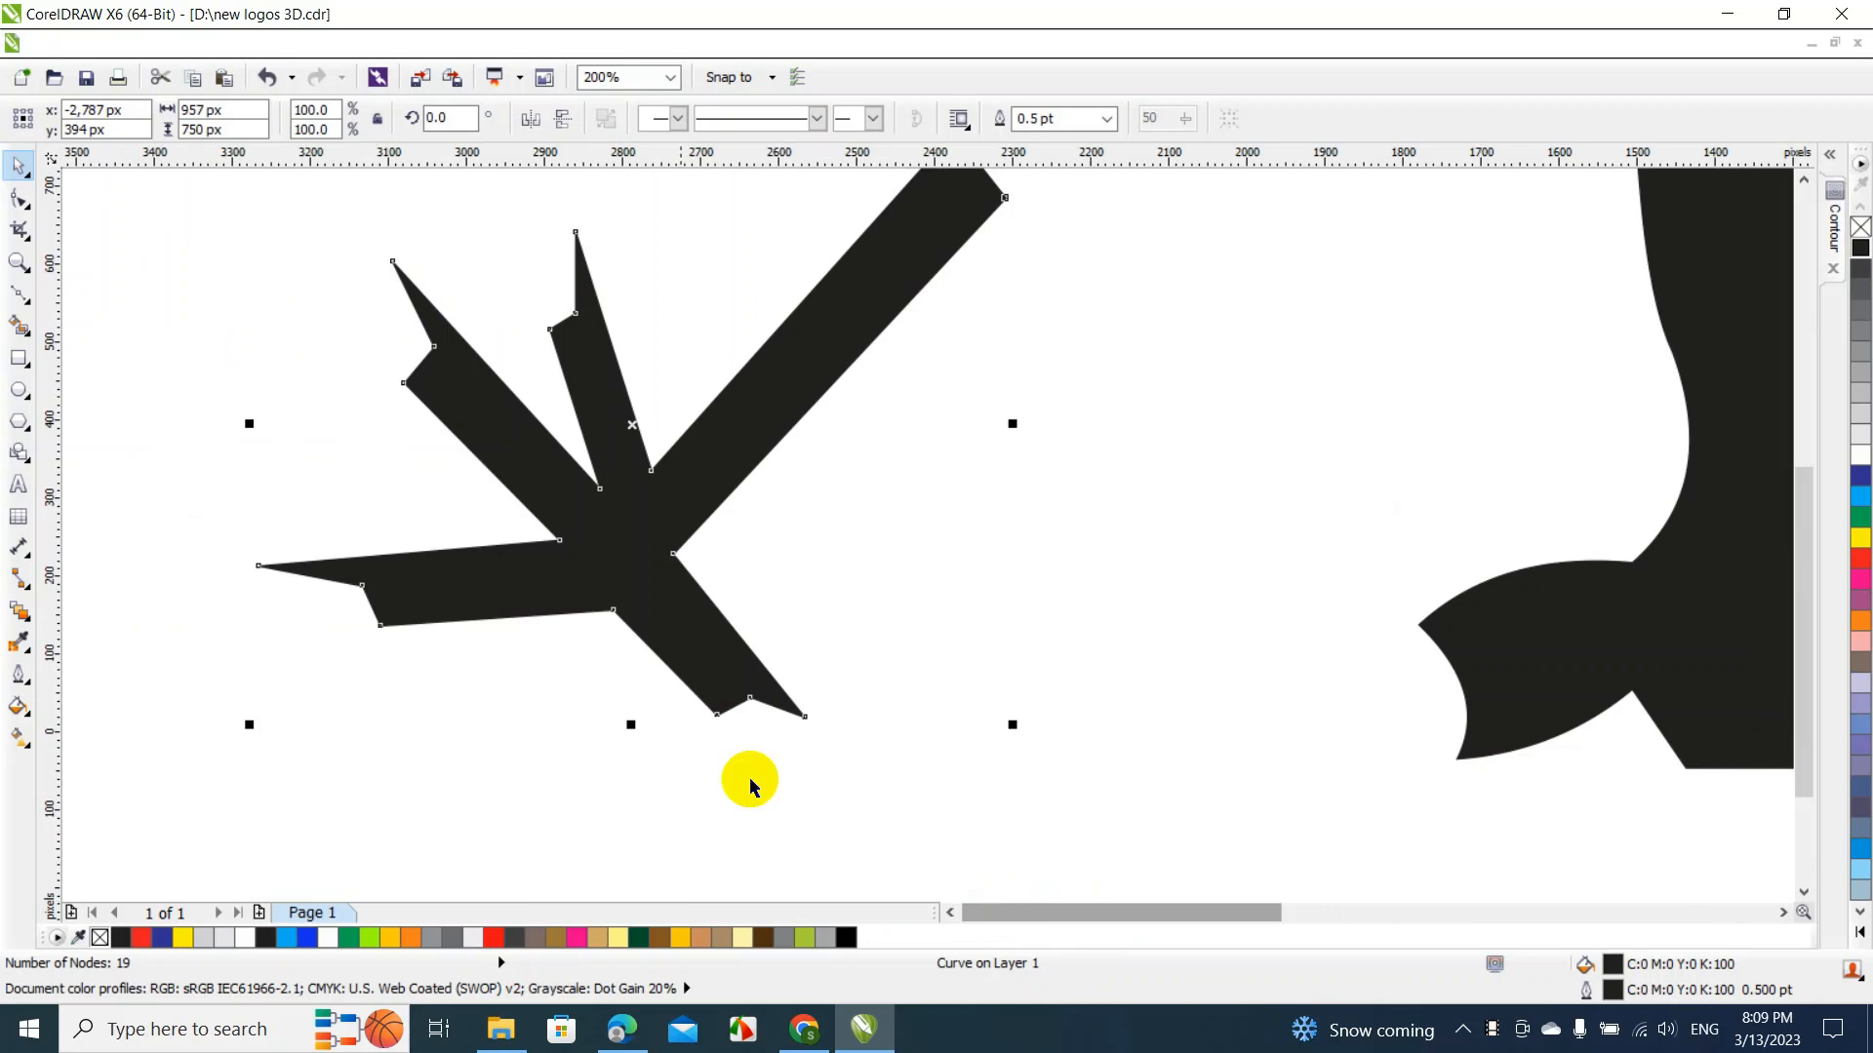
click(481, 723)
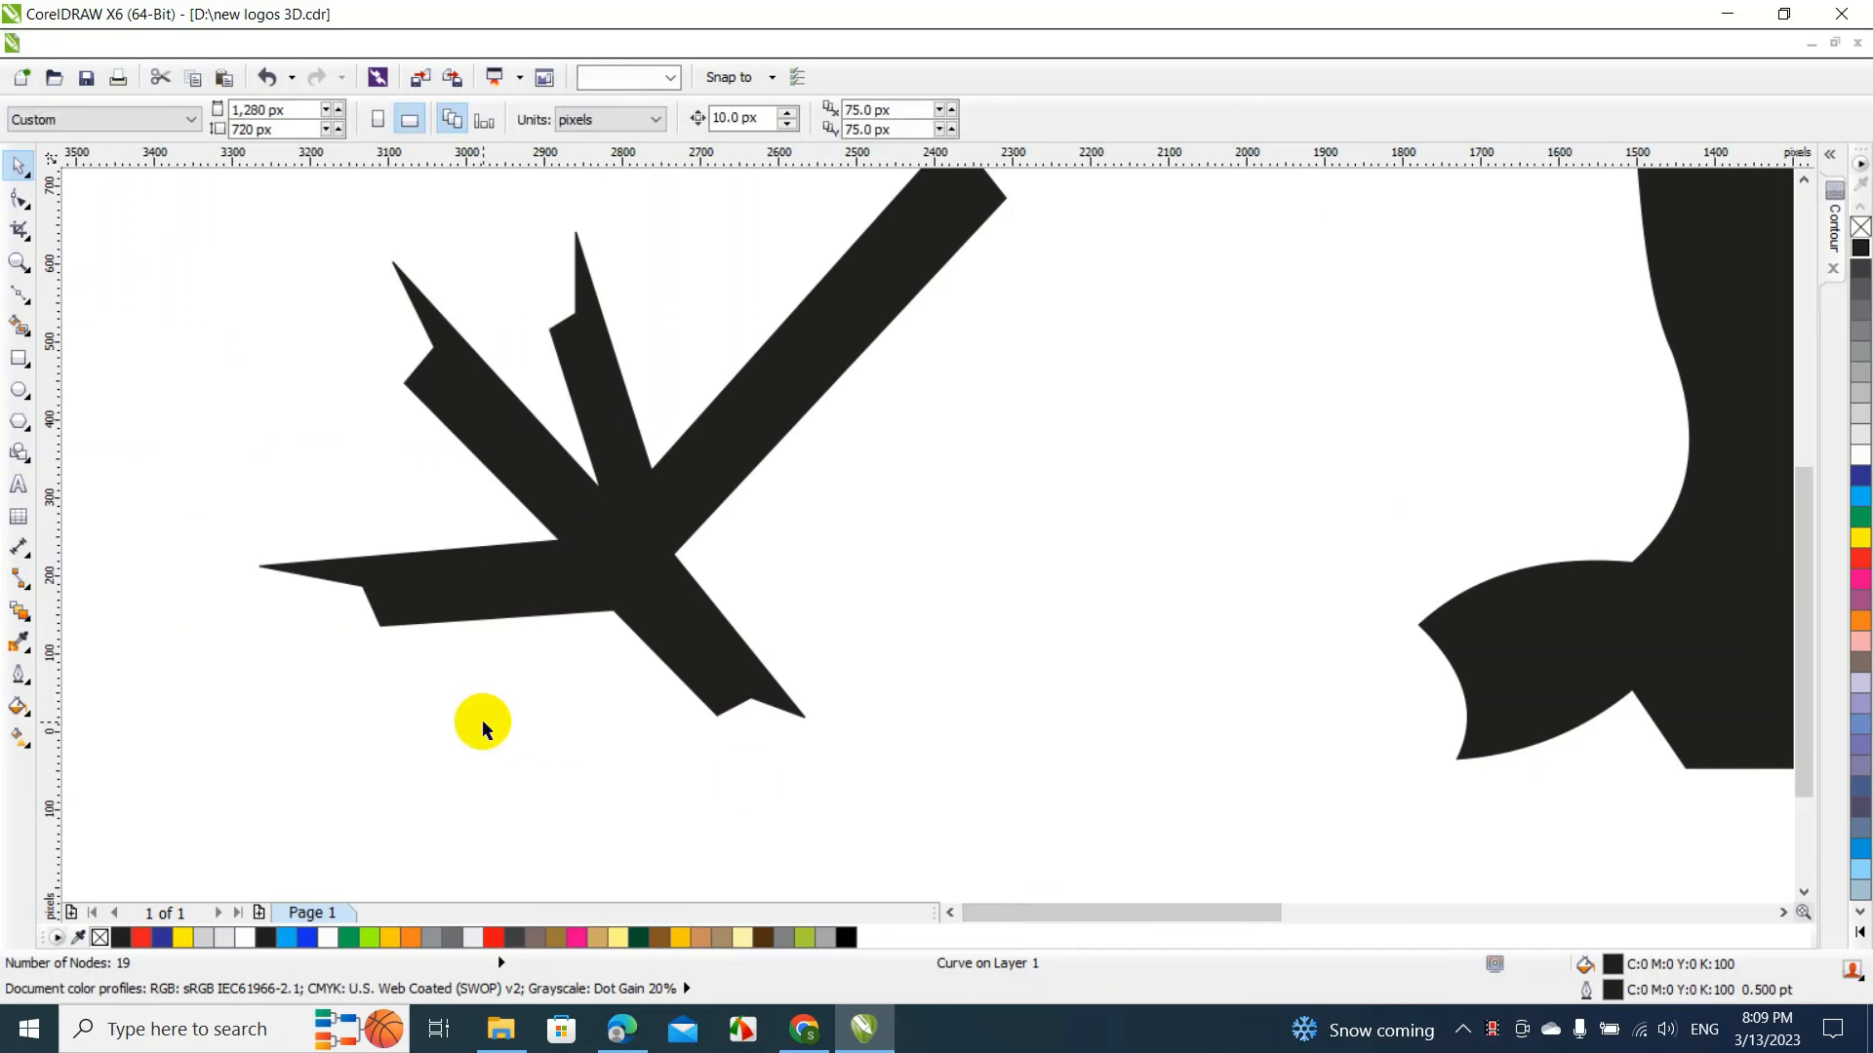
click(424, 556)
right_click(425, 553)
click(318, 506)
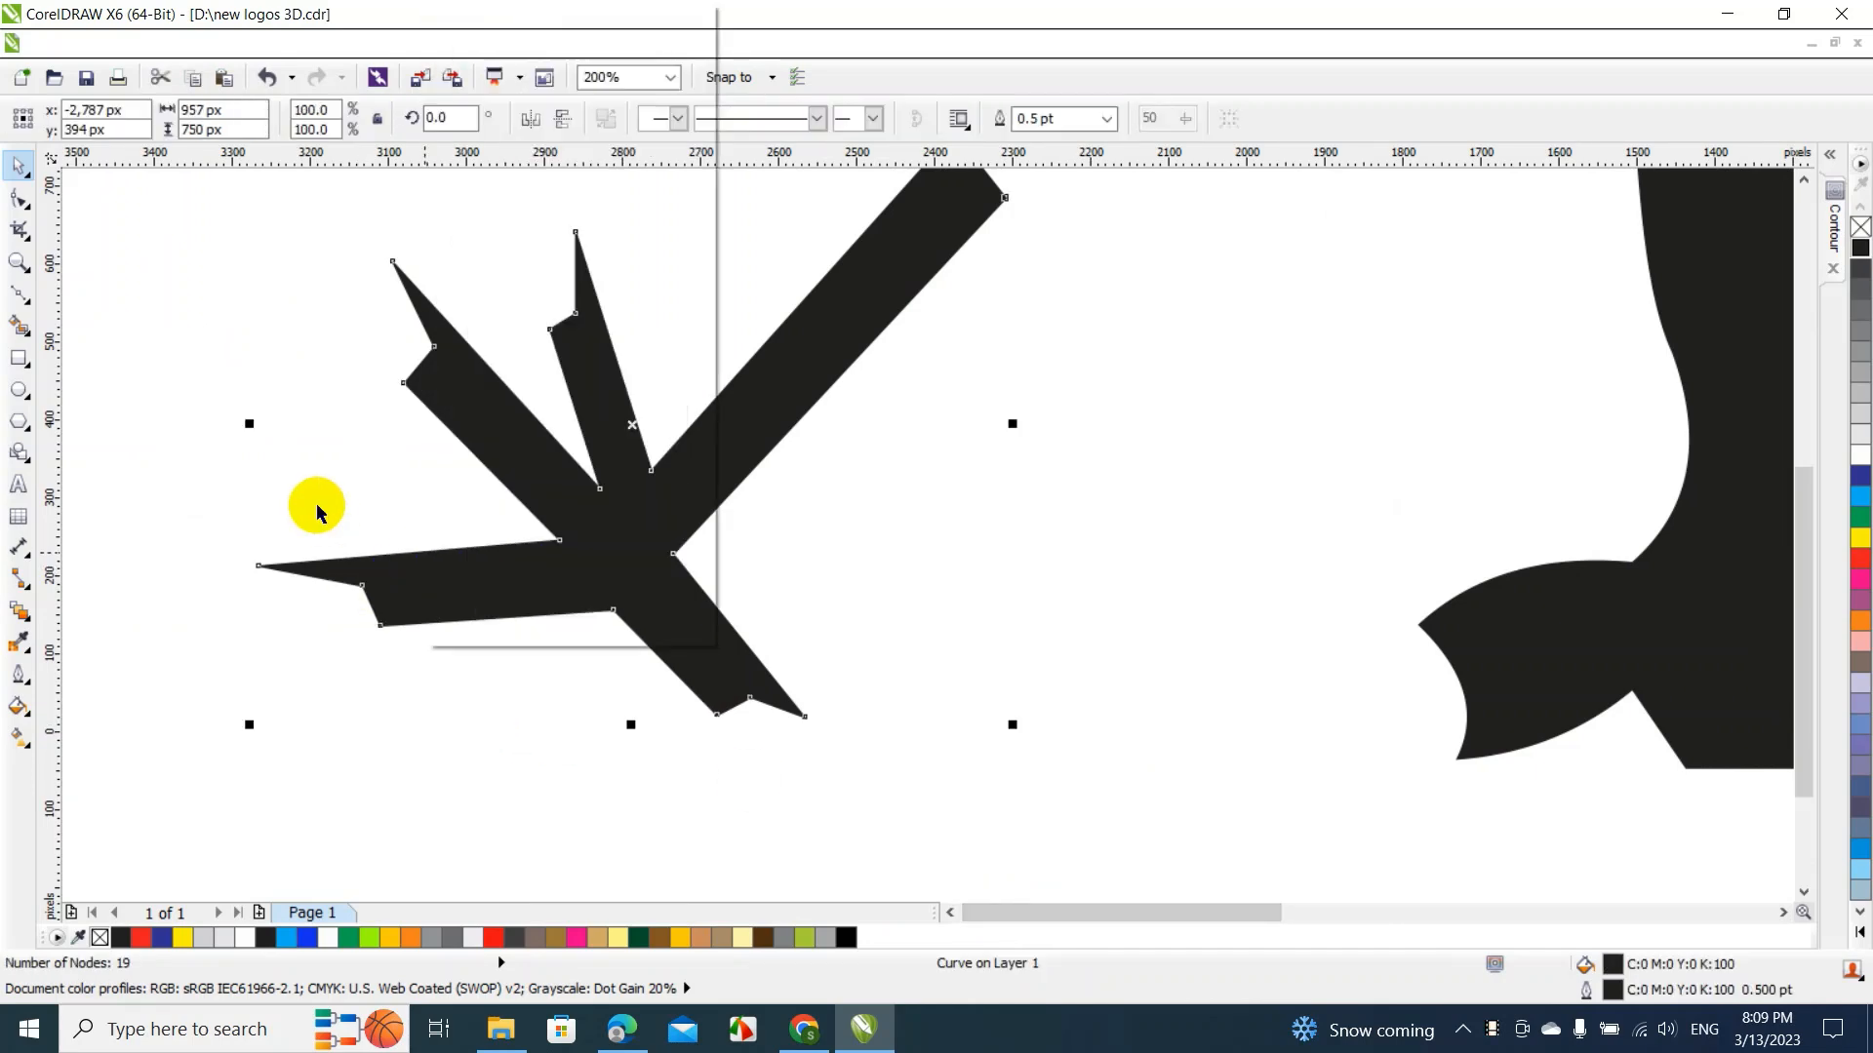
double_click(411, 563)
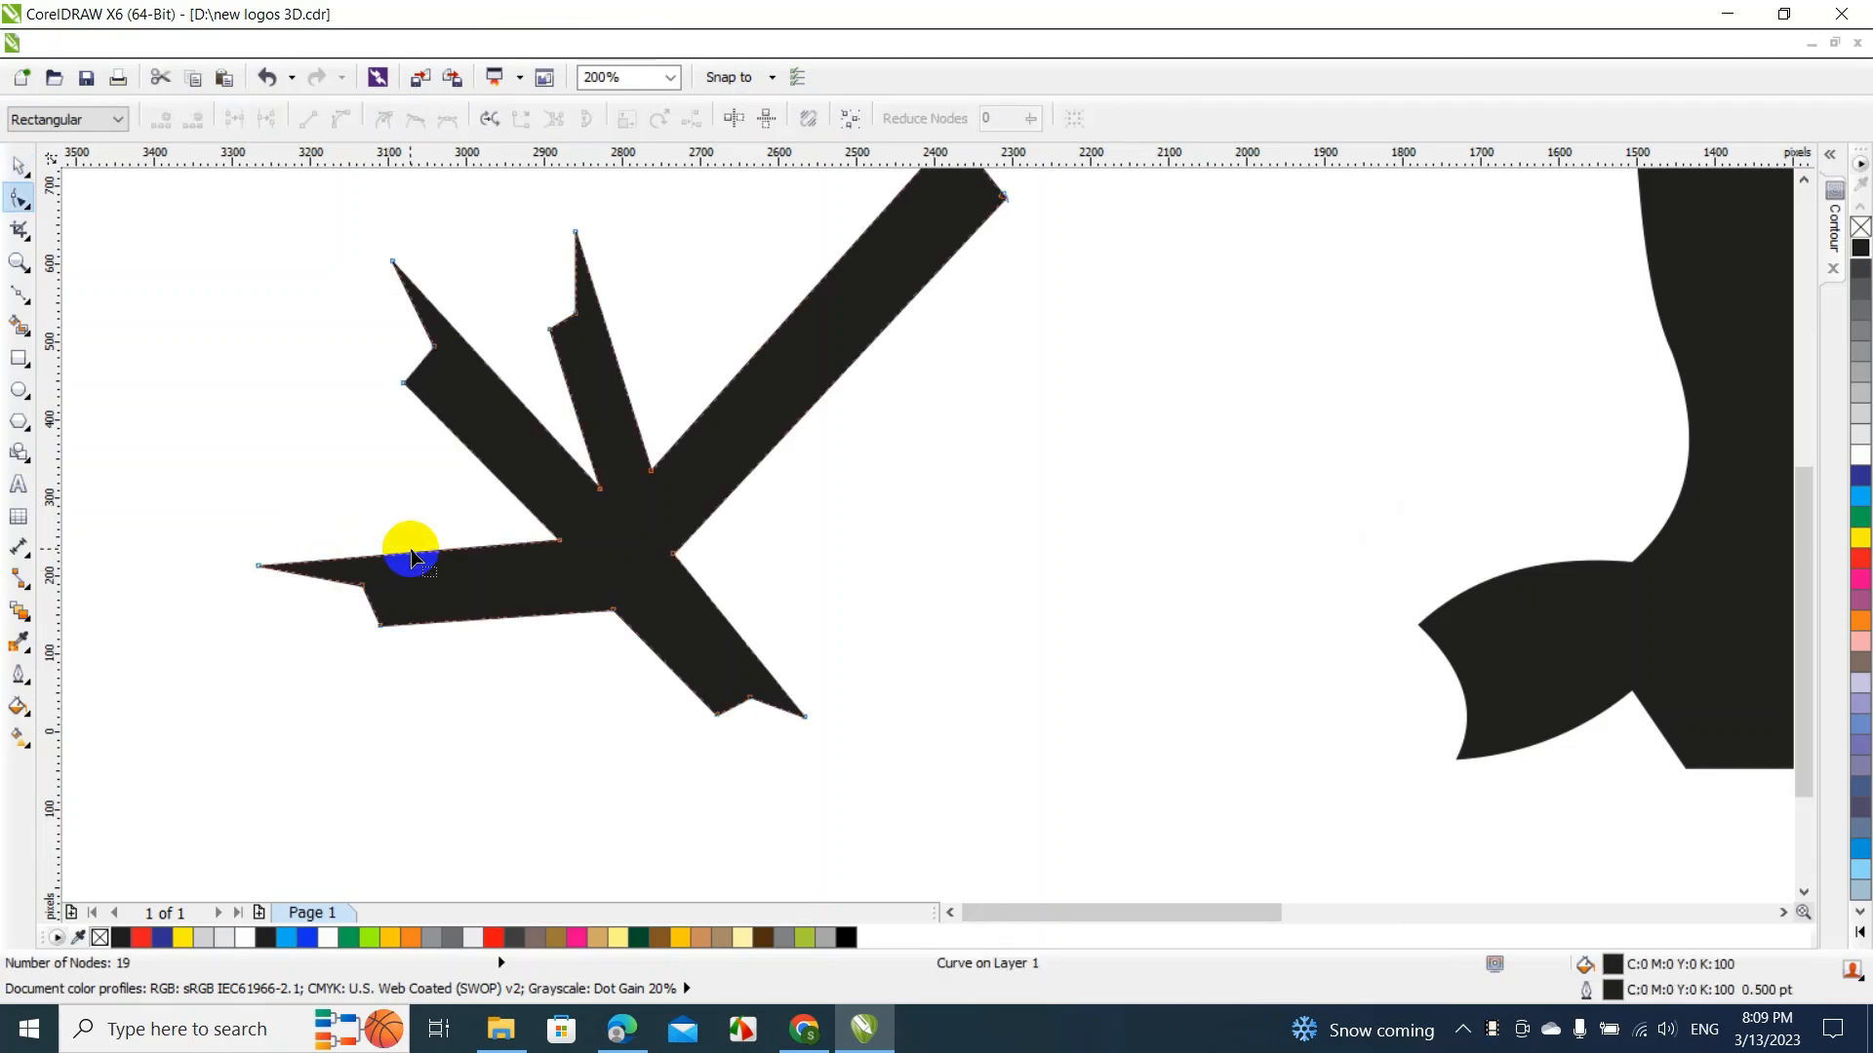
right_click(406, 547)
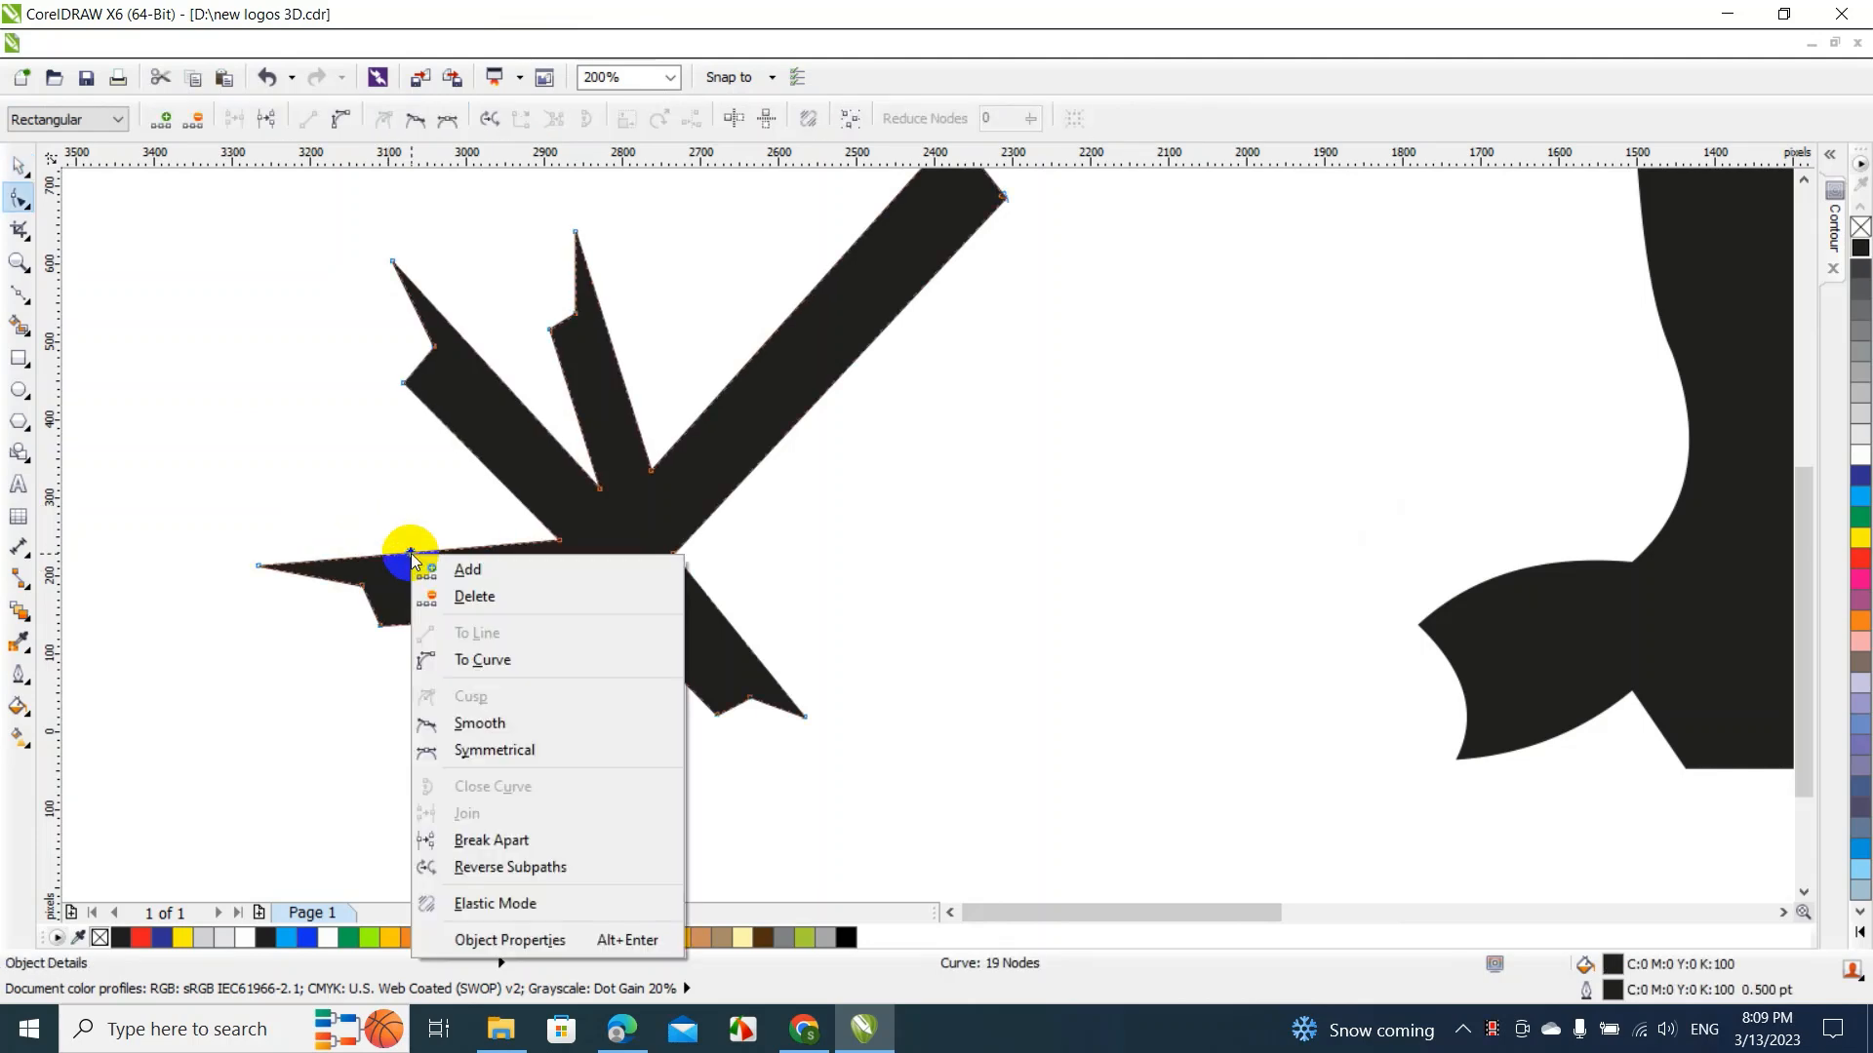
click(491, 661)
drag(430, 563, 418, 547)
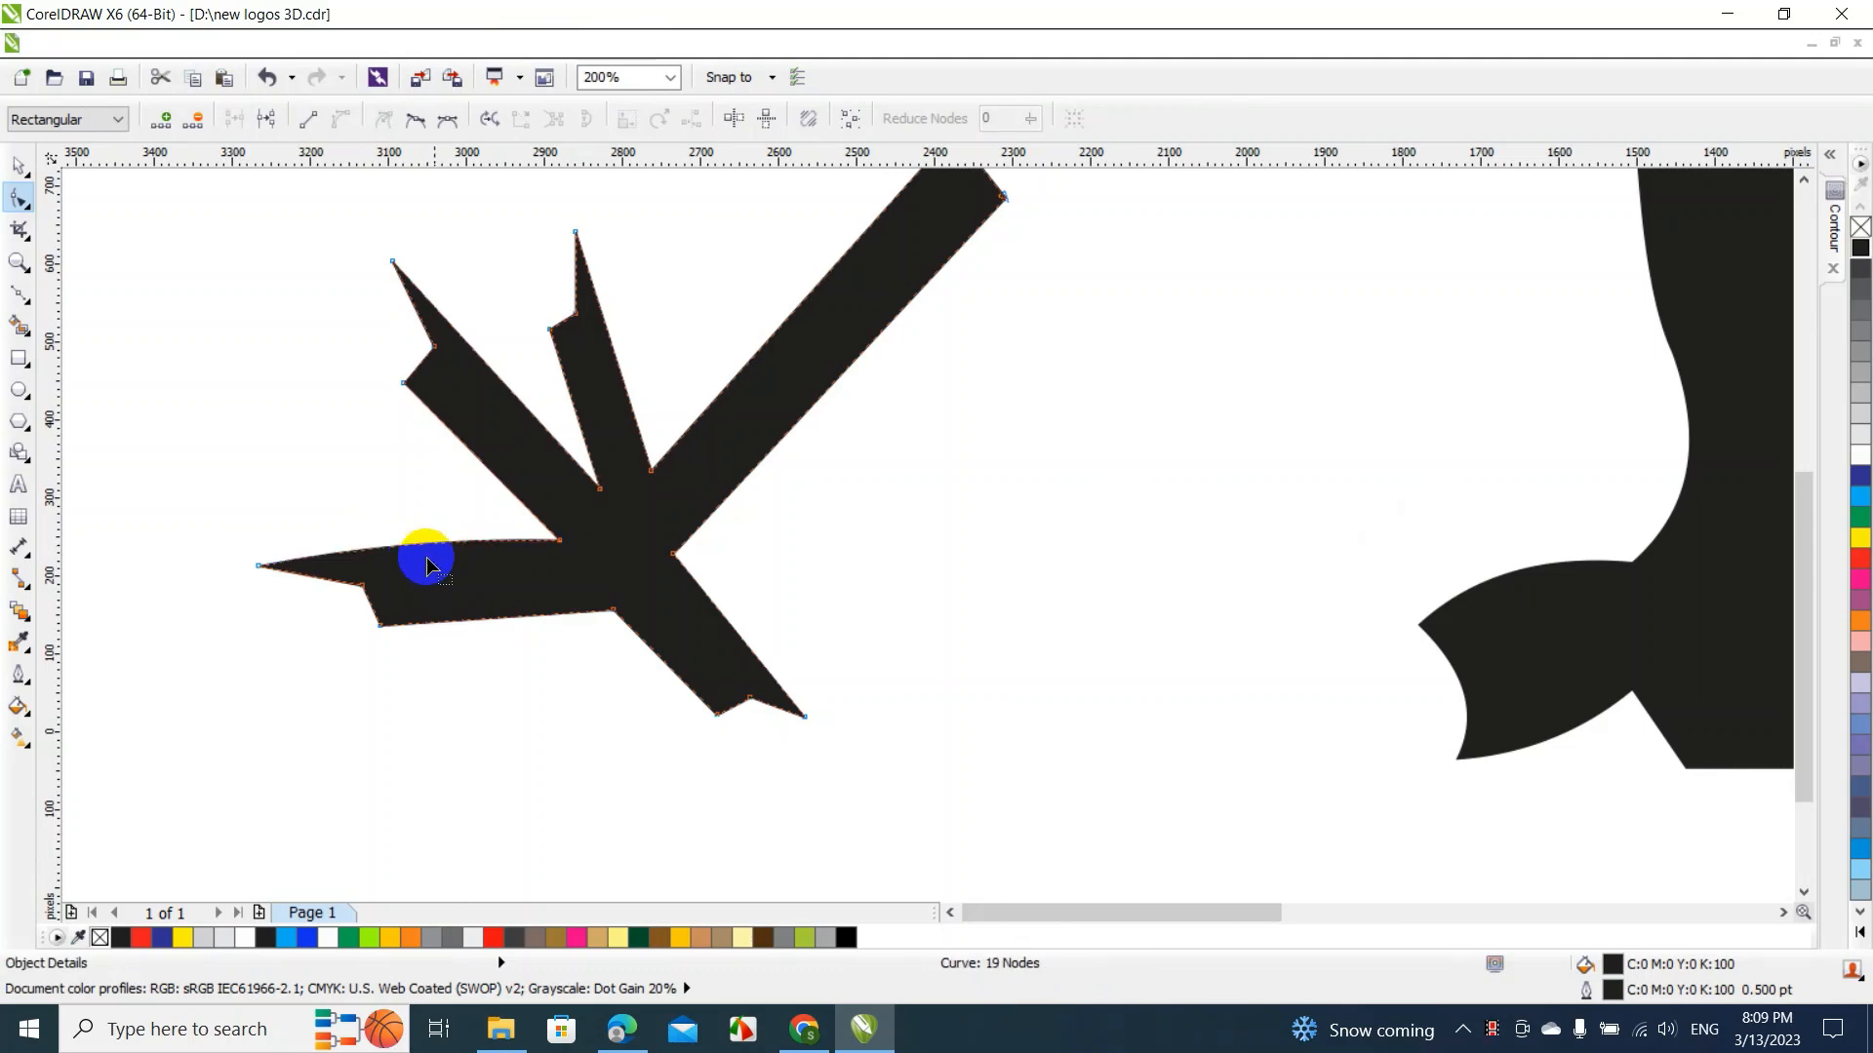
Add a node on the horizontal toe's lower edge at about (-3001, 168) and round the blunt corner beside its claw into a curved pad
double_click(450, 619)
drag(451, 622, 464, 603)
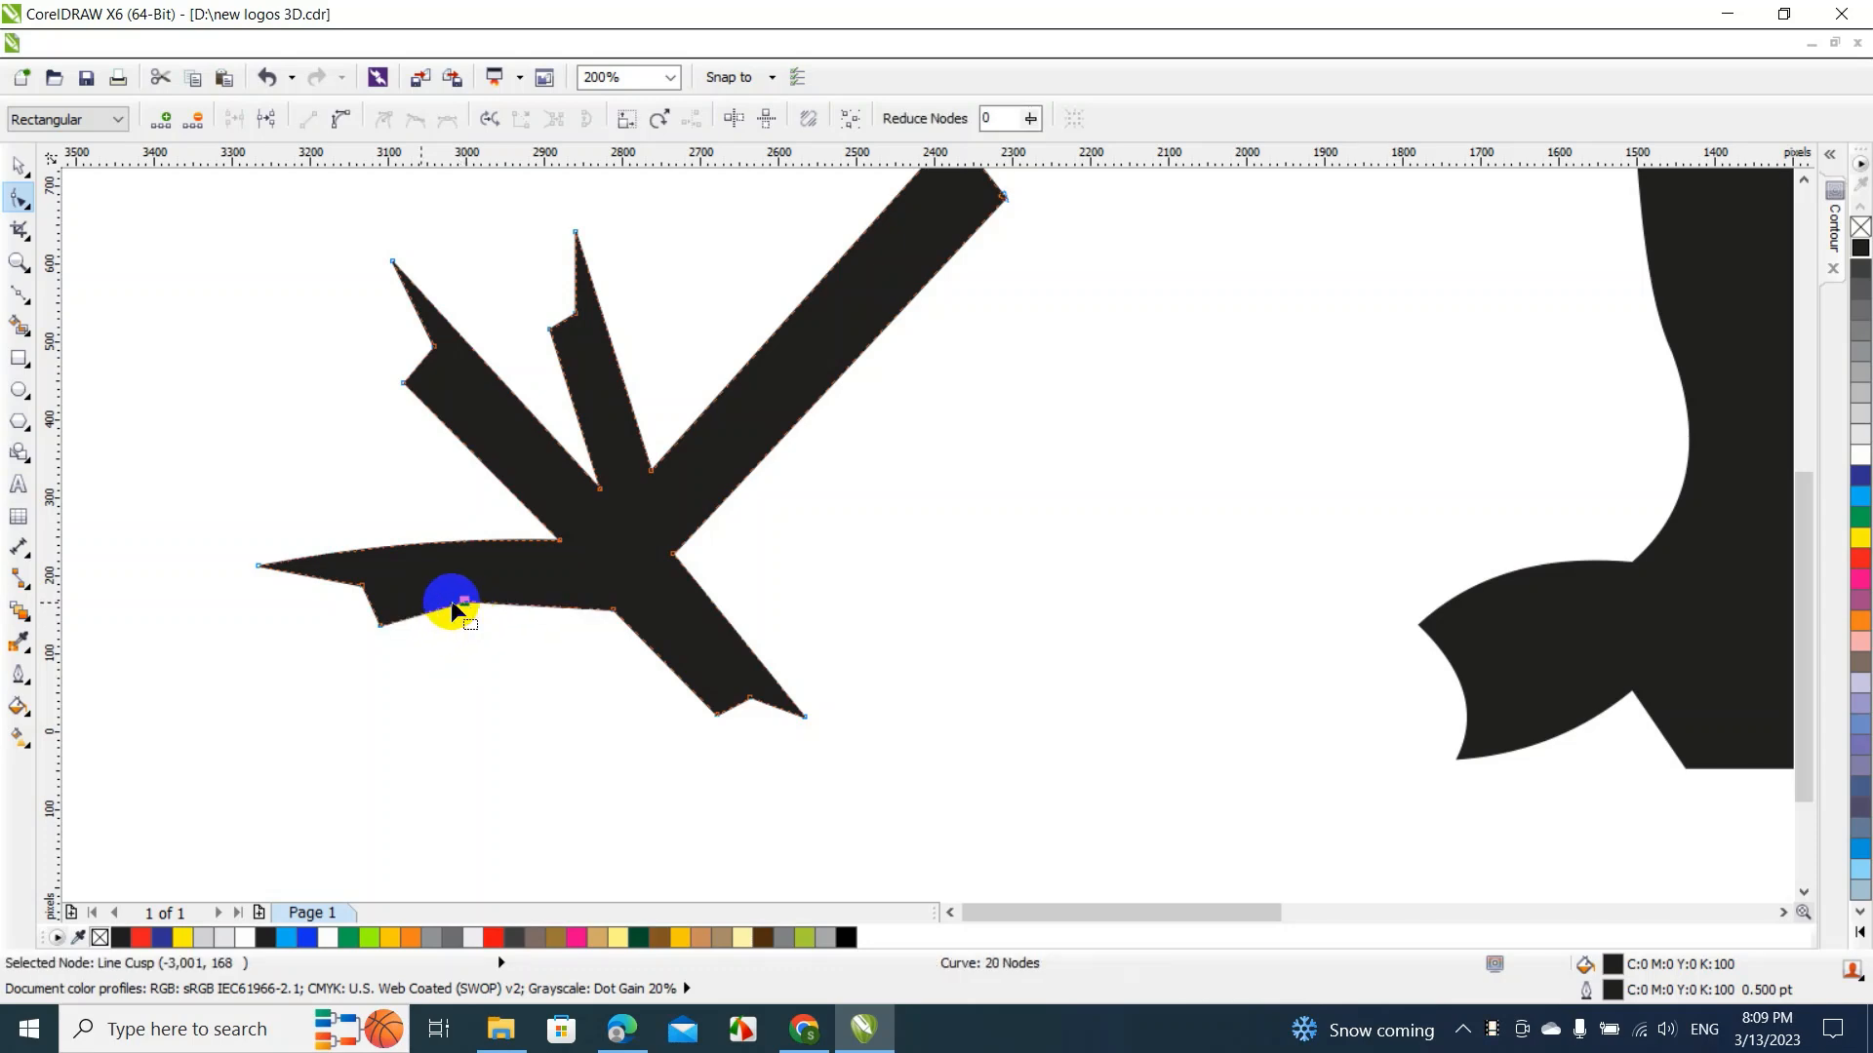
right_click(372, 607)
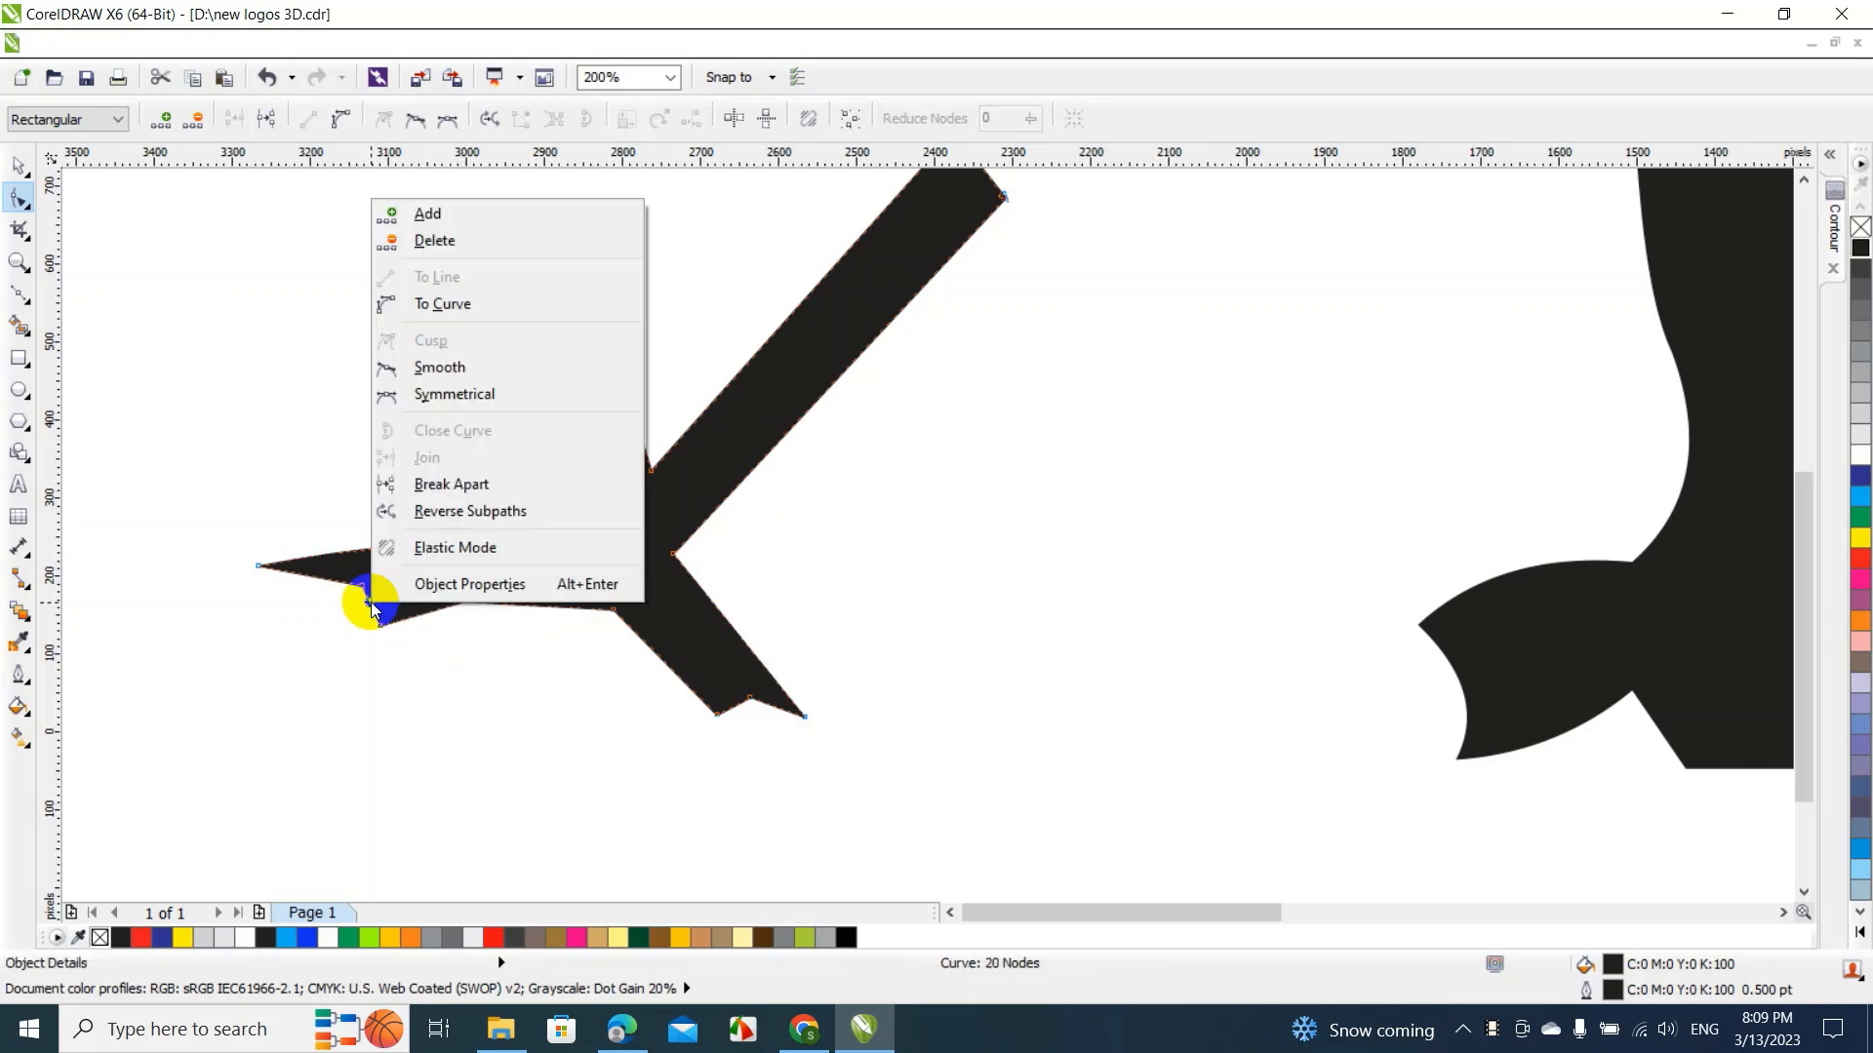
click(464, 304)
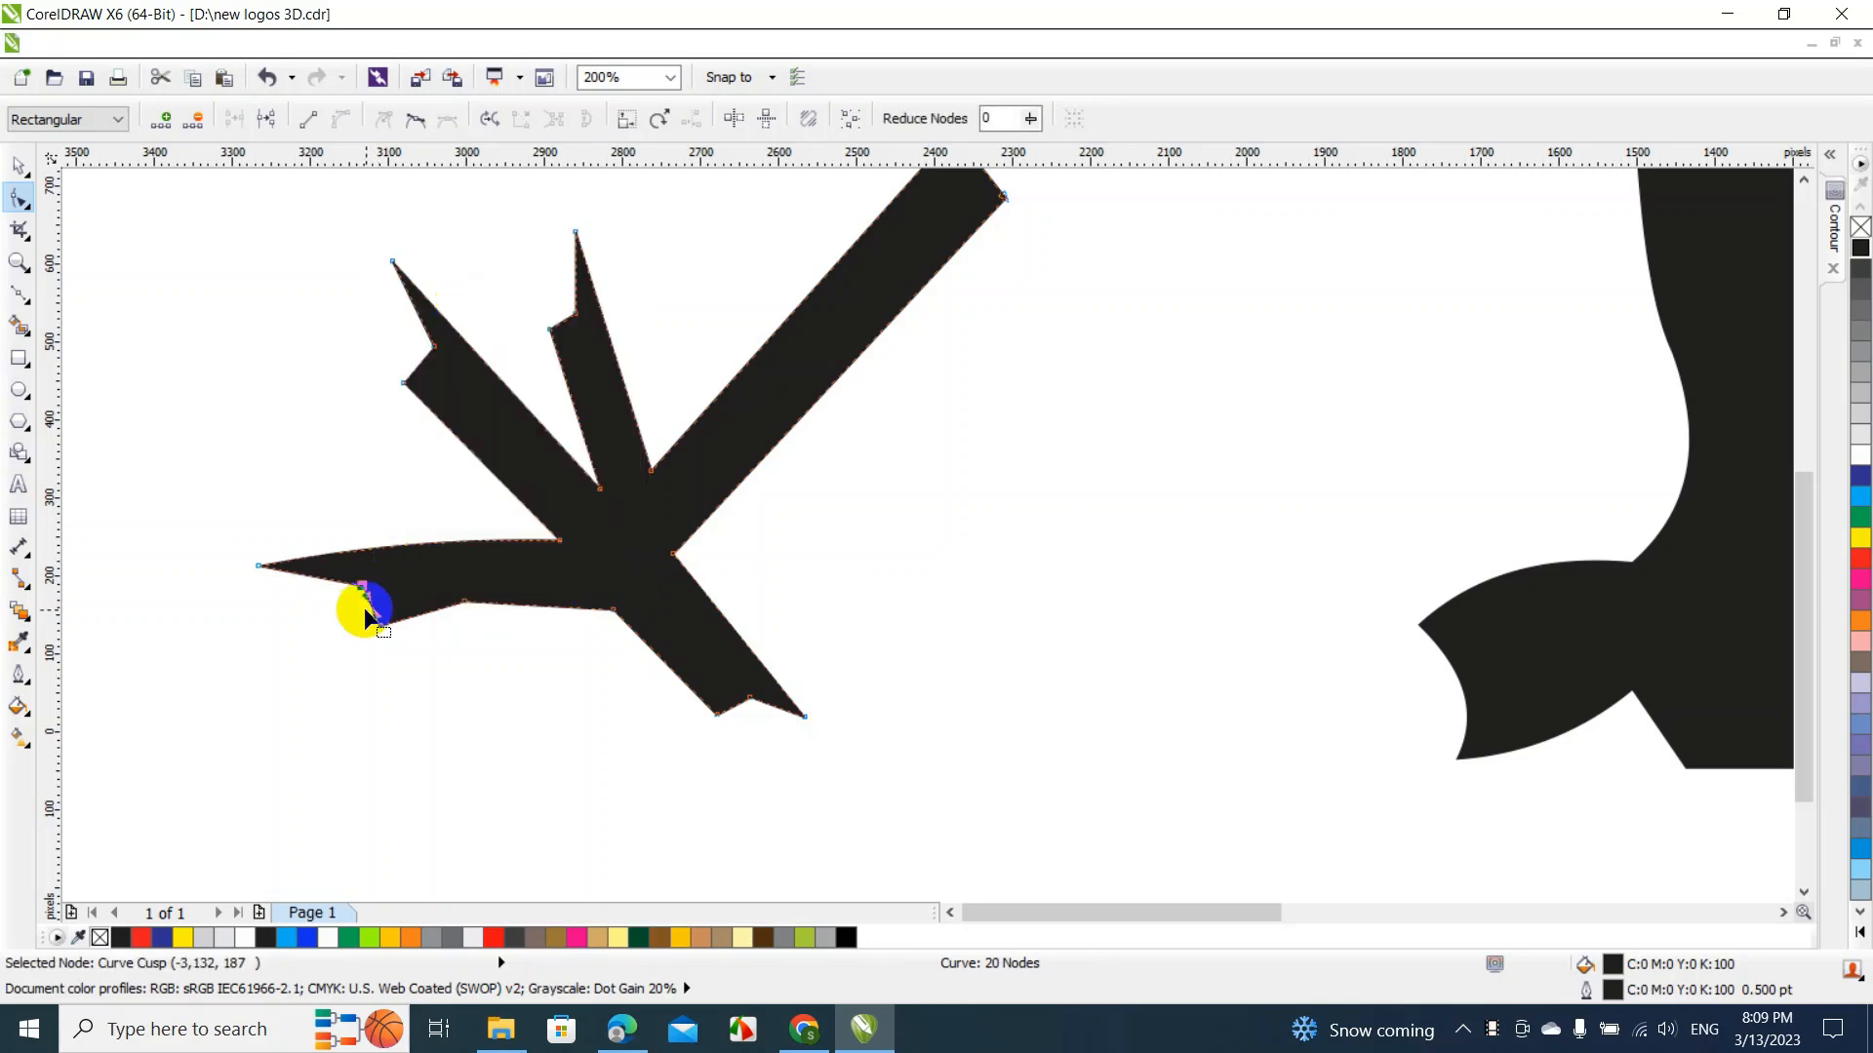
drag(372, 607, 355, 610)
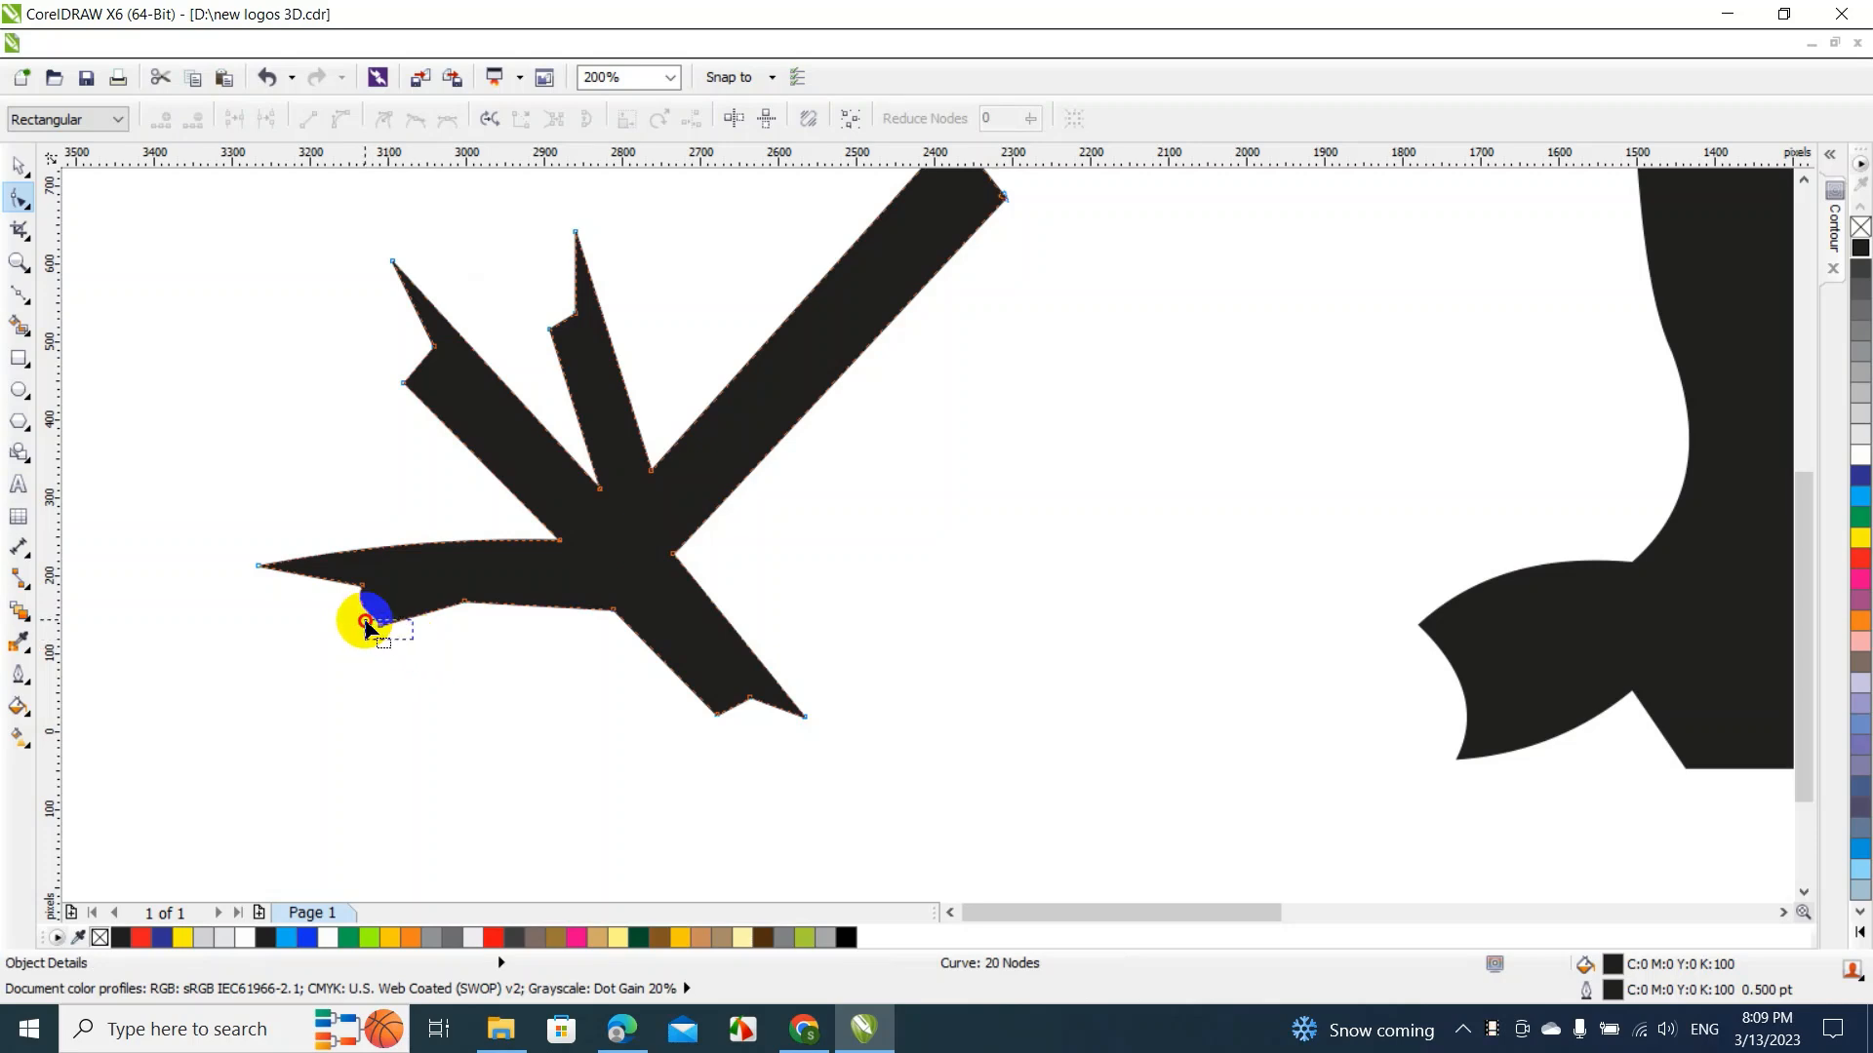
click(365, 618)
key(Delete)
Add a node at about (-2728, 106) on the downward toe's inner edge and round the blunt corner beside its claw into a curved pad
double_click(671, 671)
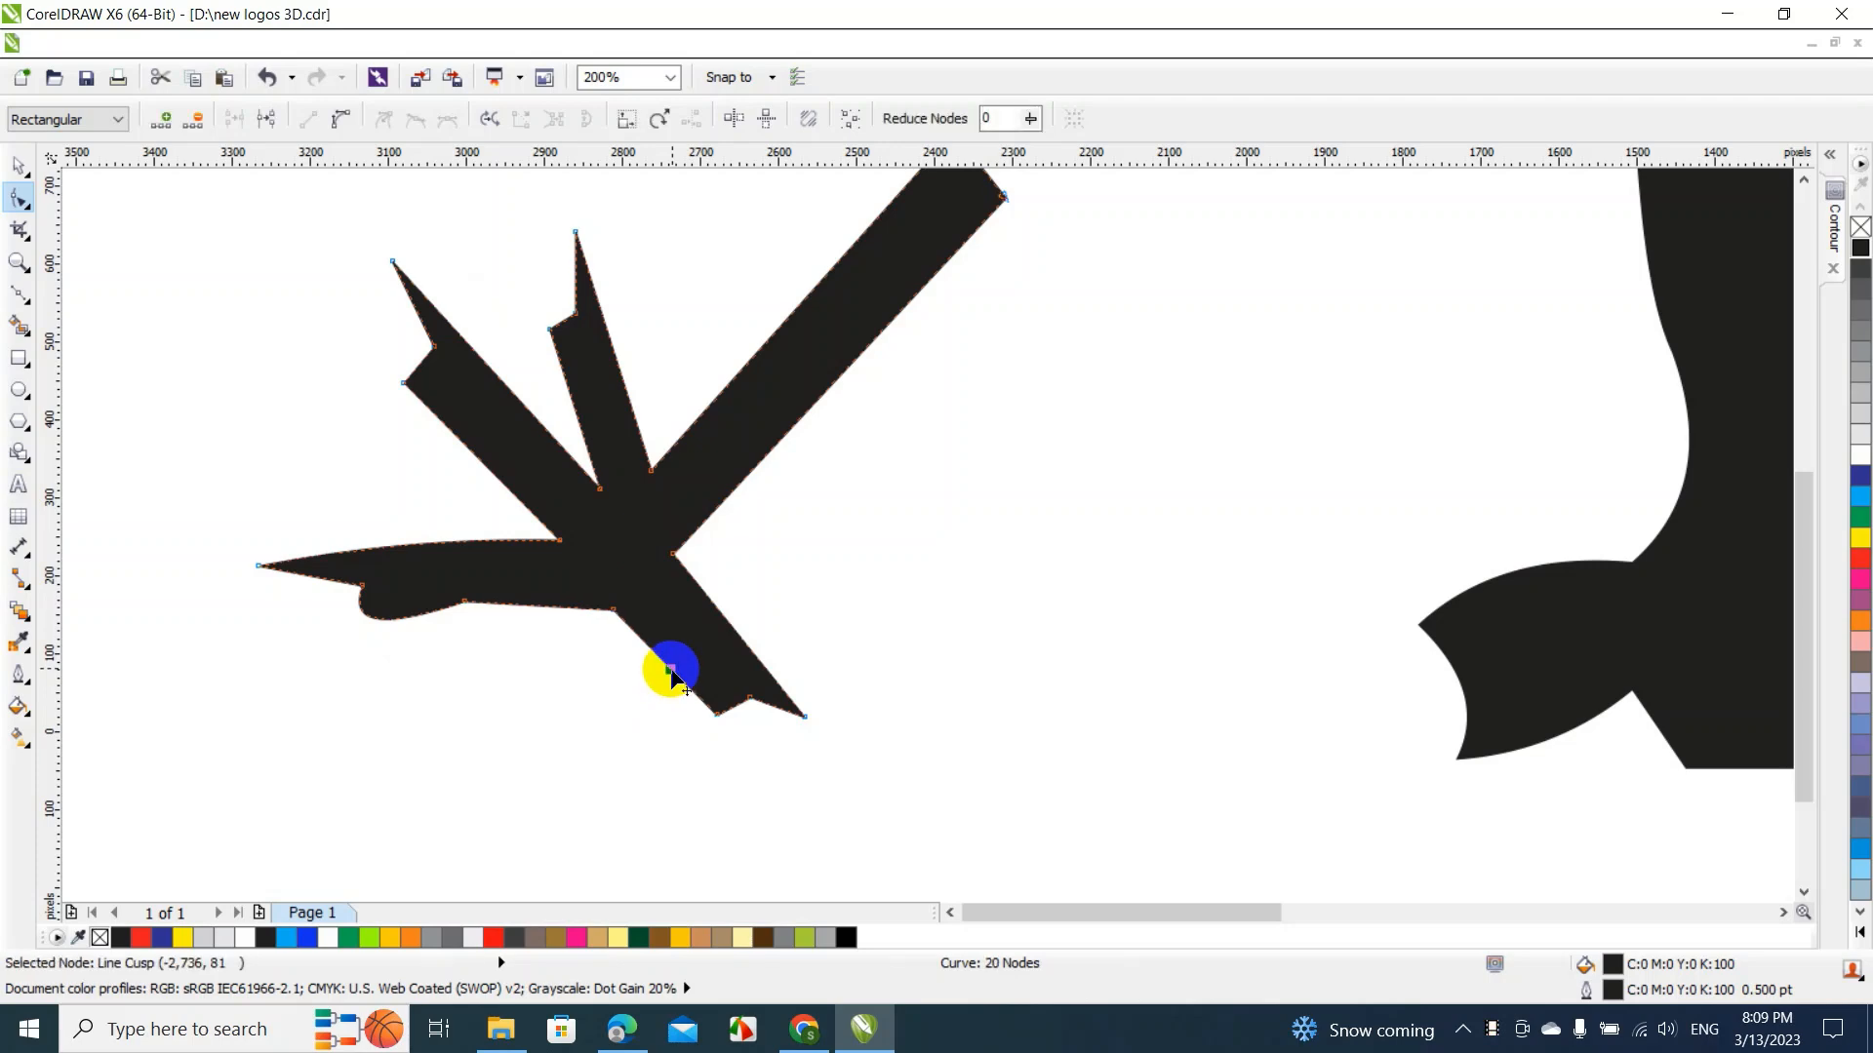
drag(672, 672, 678, 650)
right_click(701, 692)
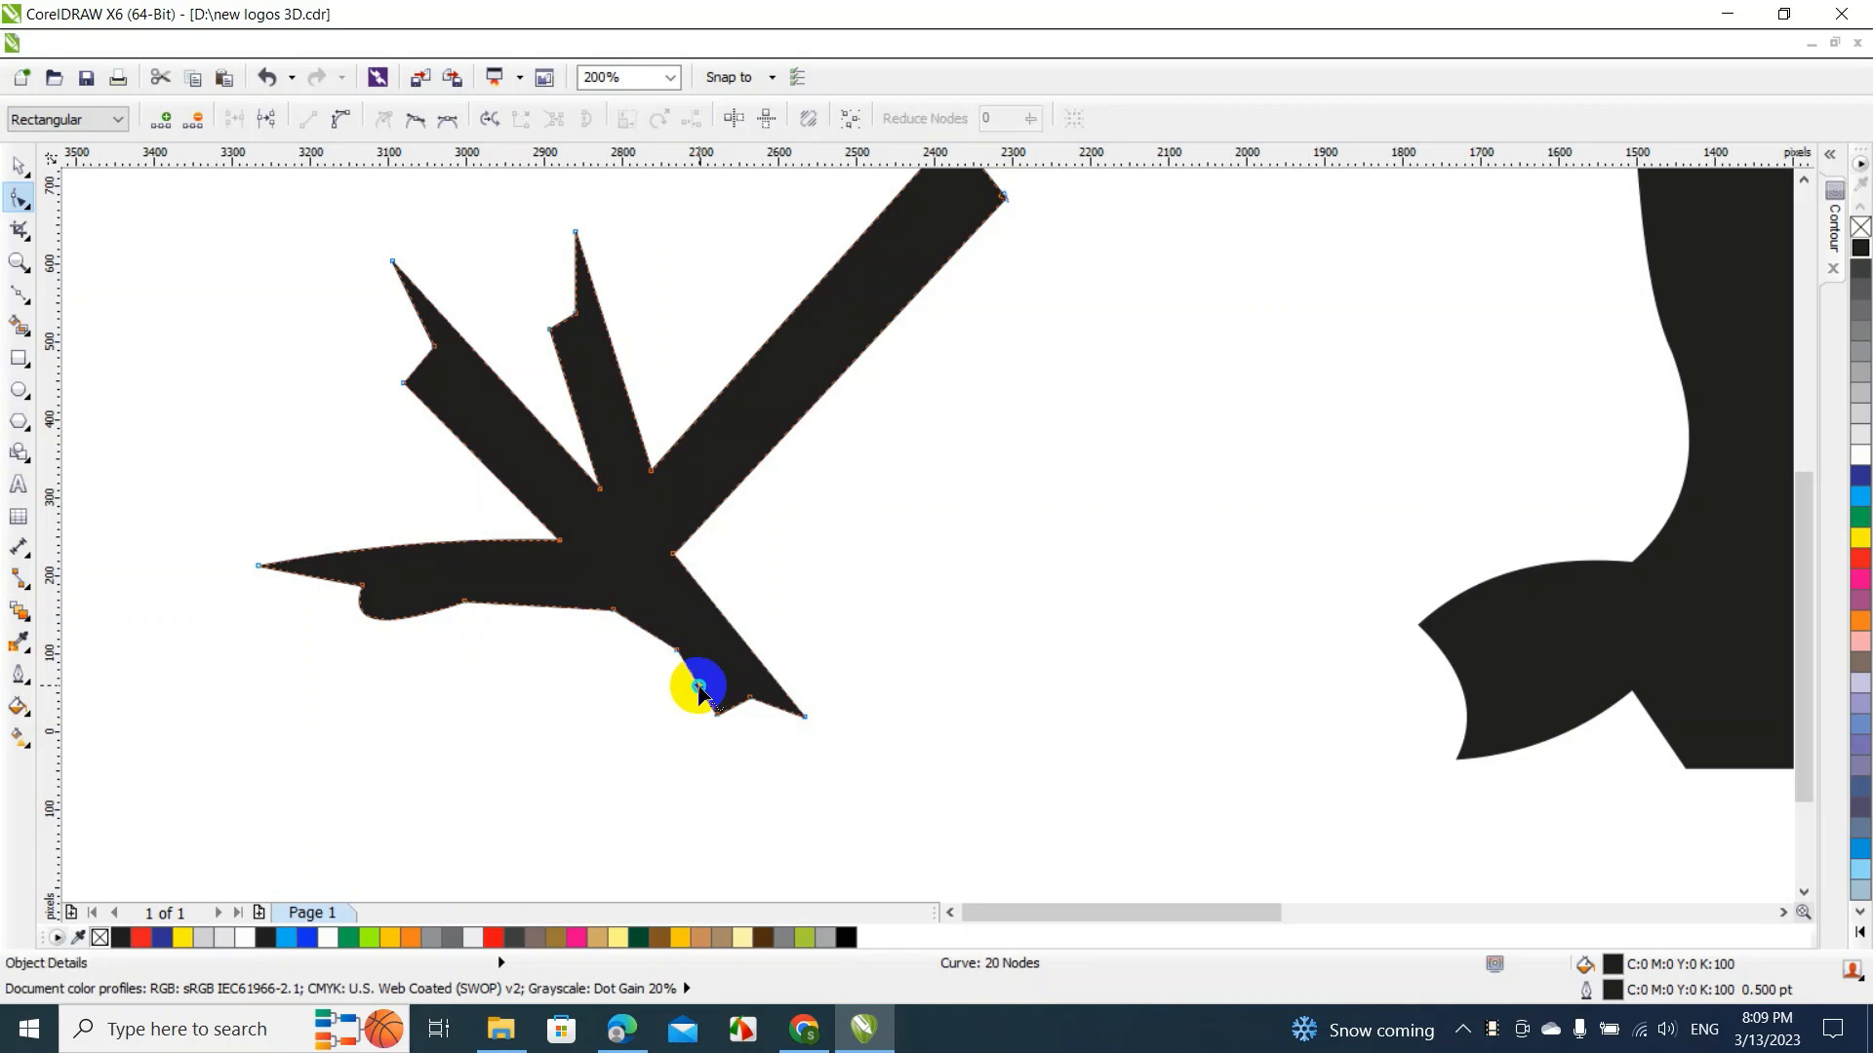
click(786, 394)
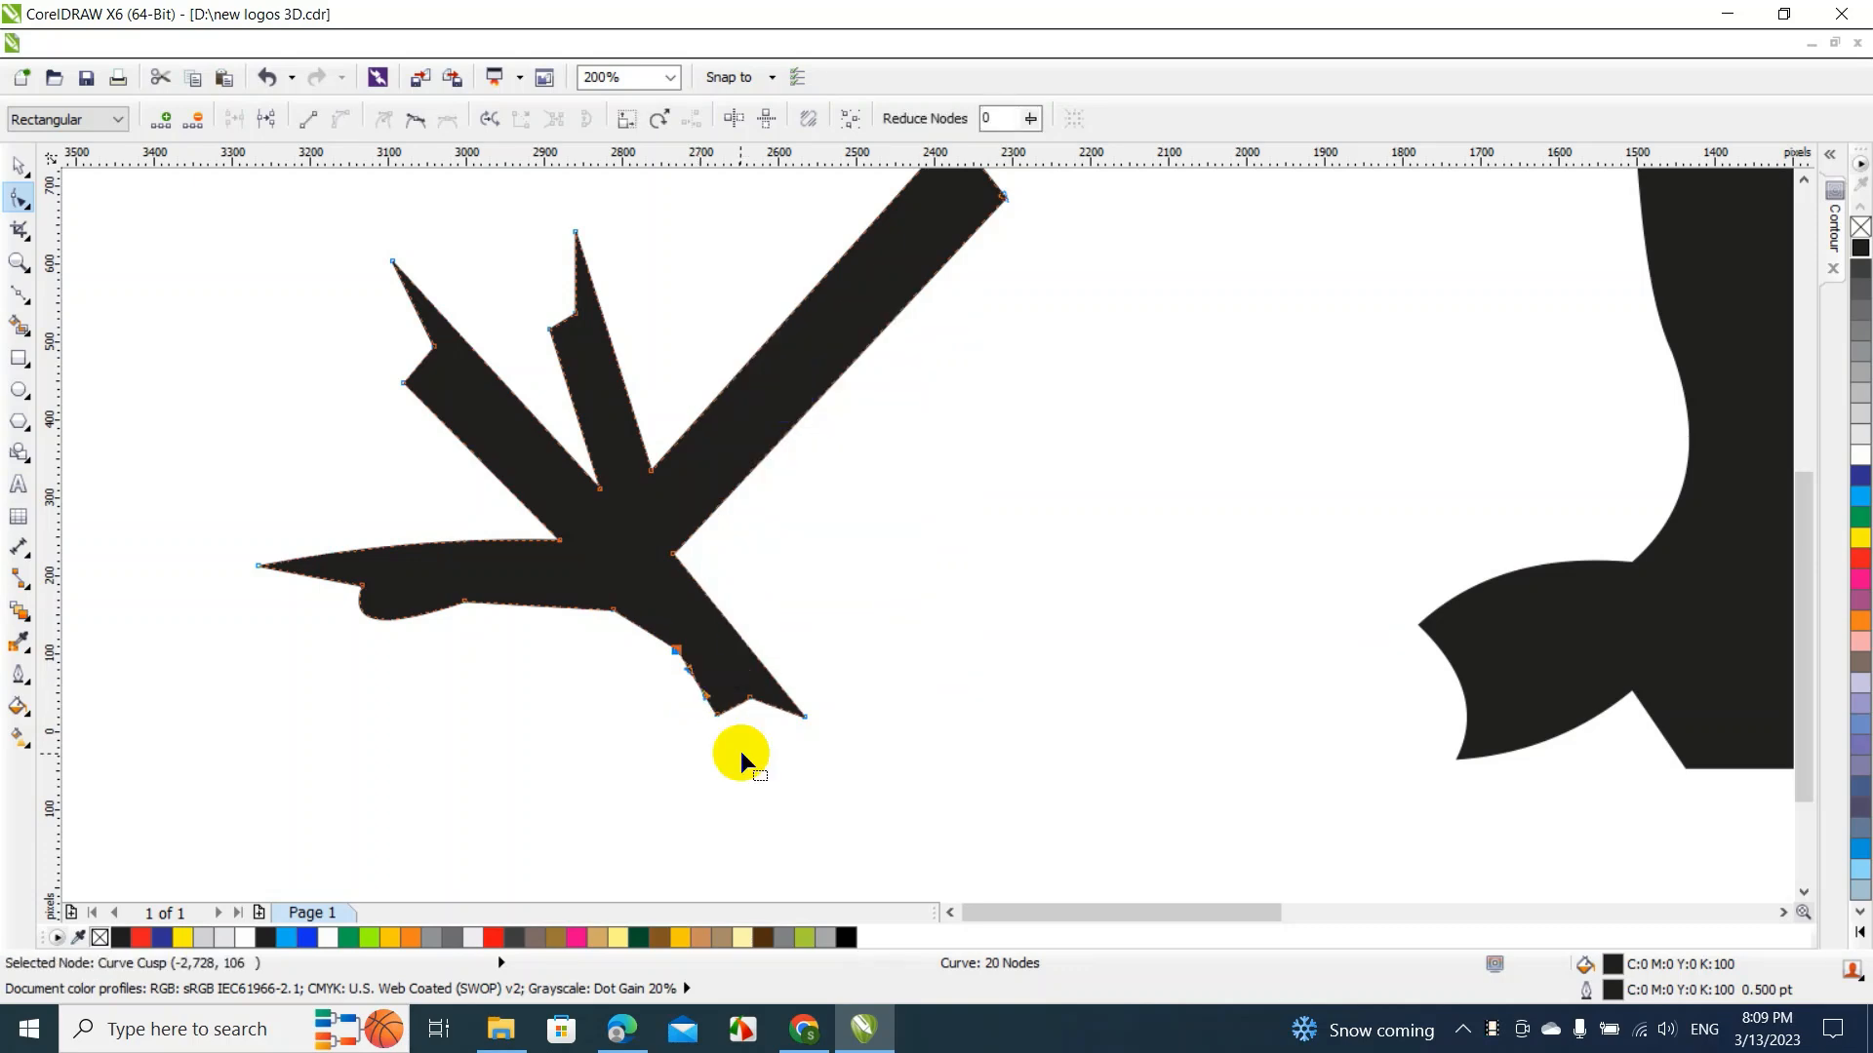
drag(696, 685, 684, 693)
double_click(714, 715)
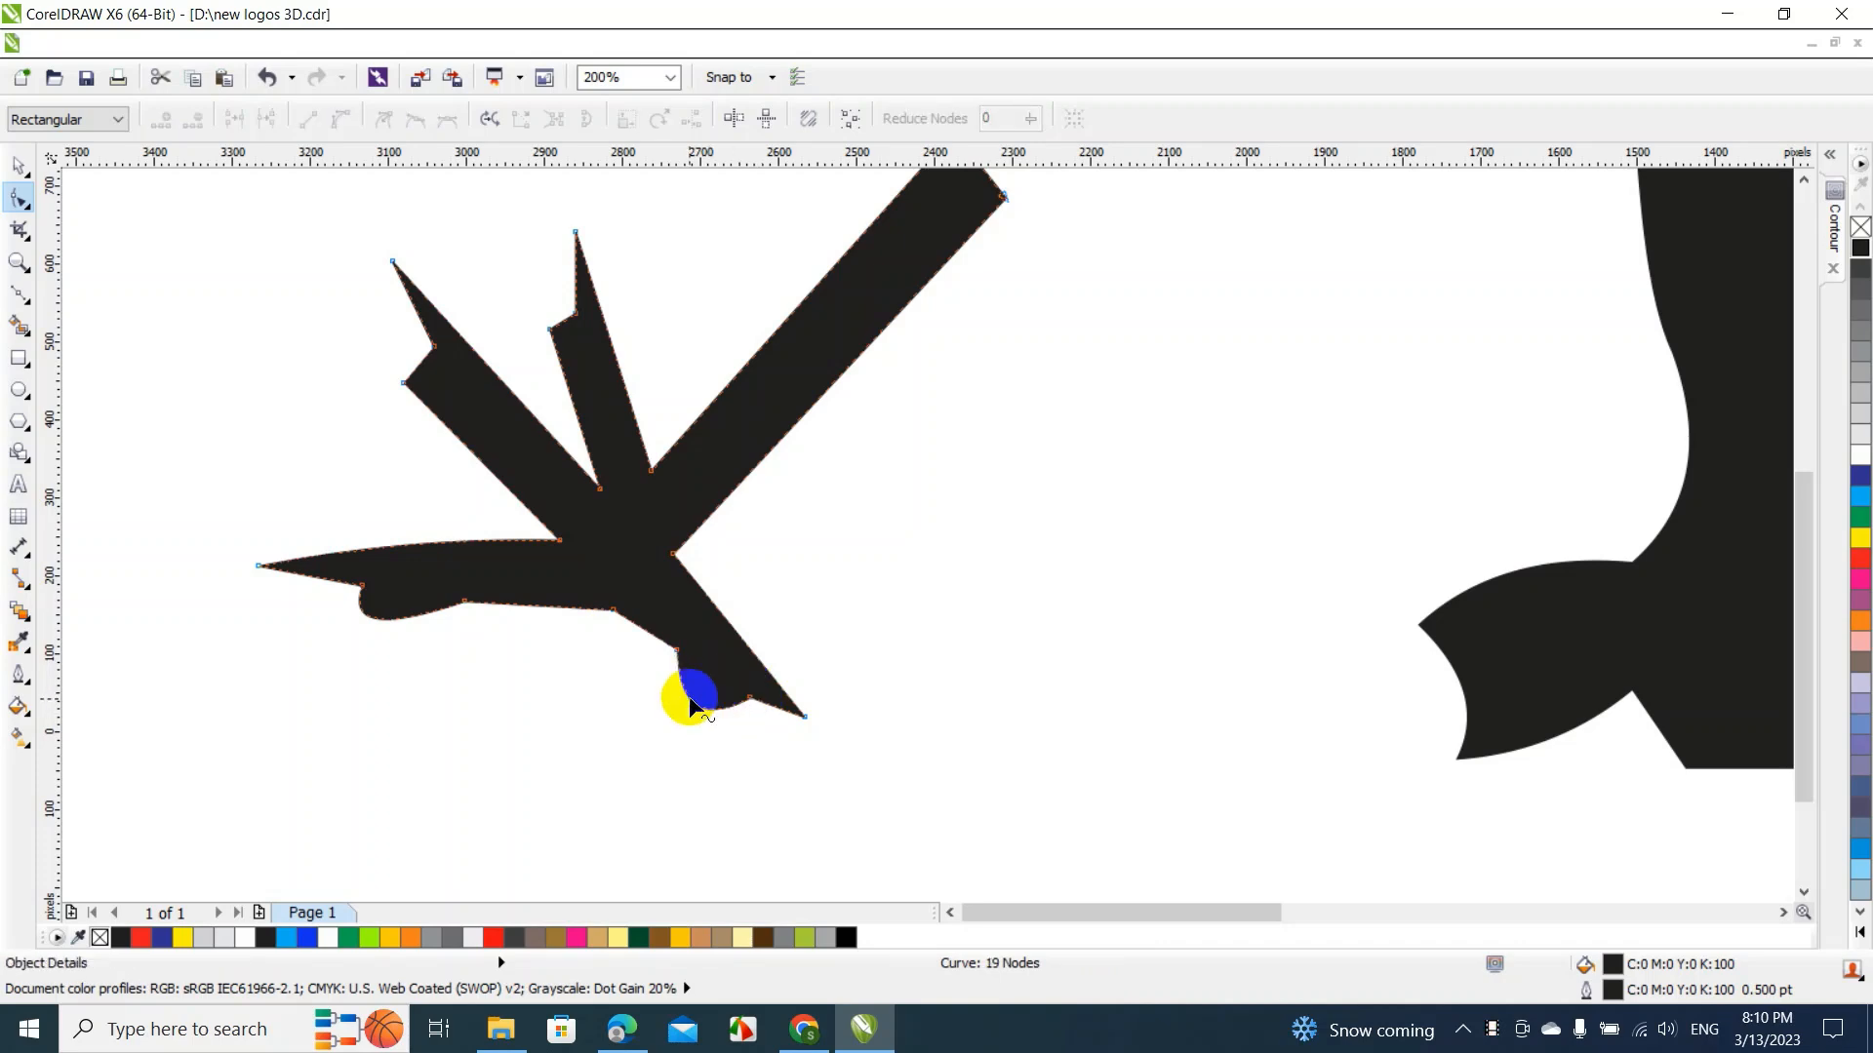
drag(690, 697, 692, 700)
Move the node between the horizontal and downward toes to about (-2795, 188) and curve both straight edges of the downward toe
drag(614, 610, 626, 574)
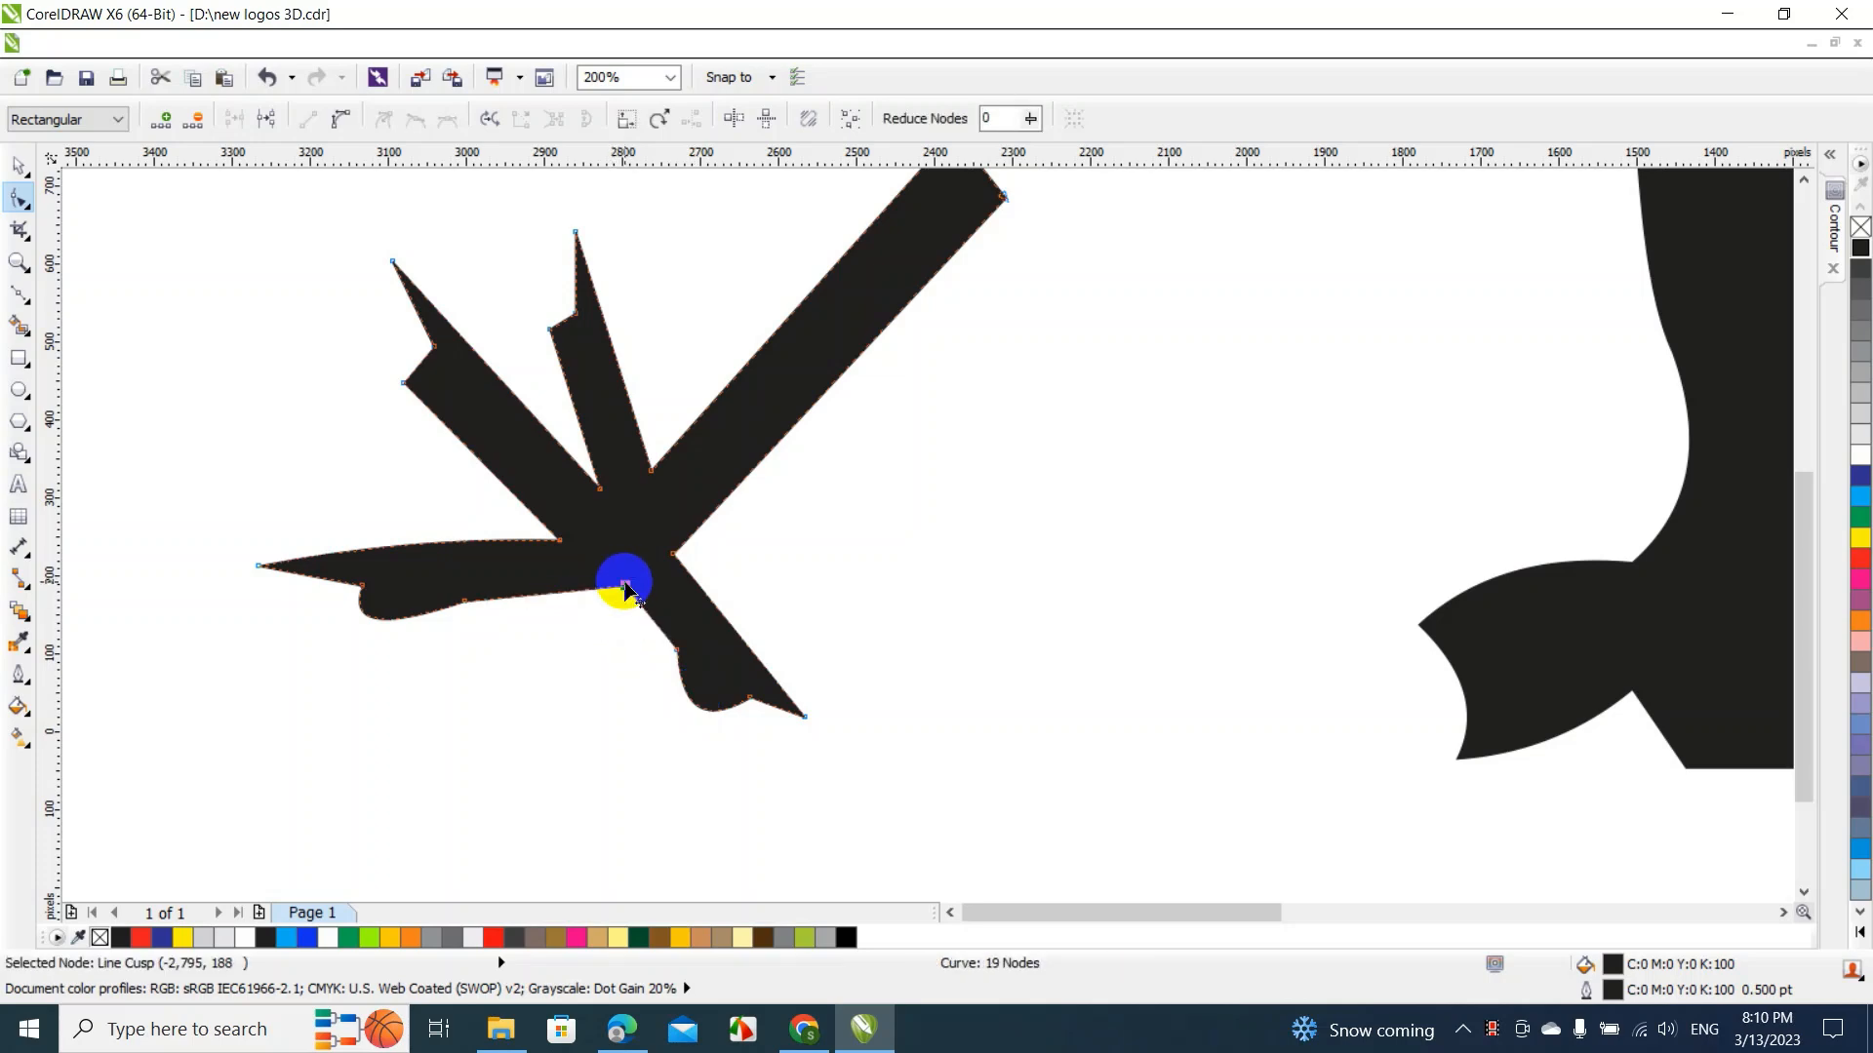
right_click(722, 620)
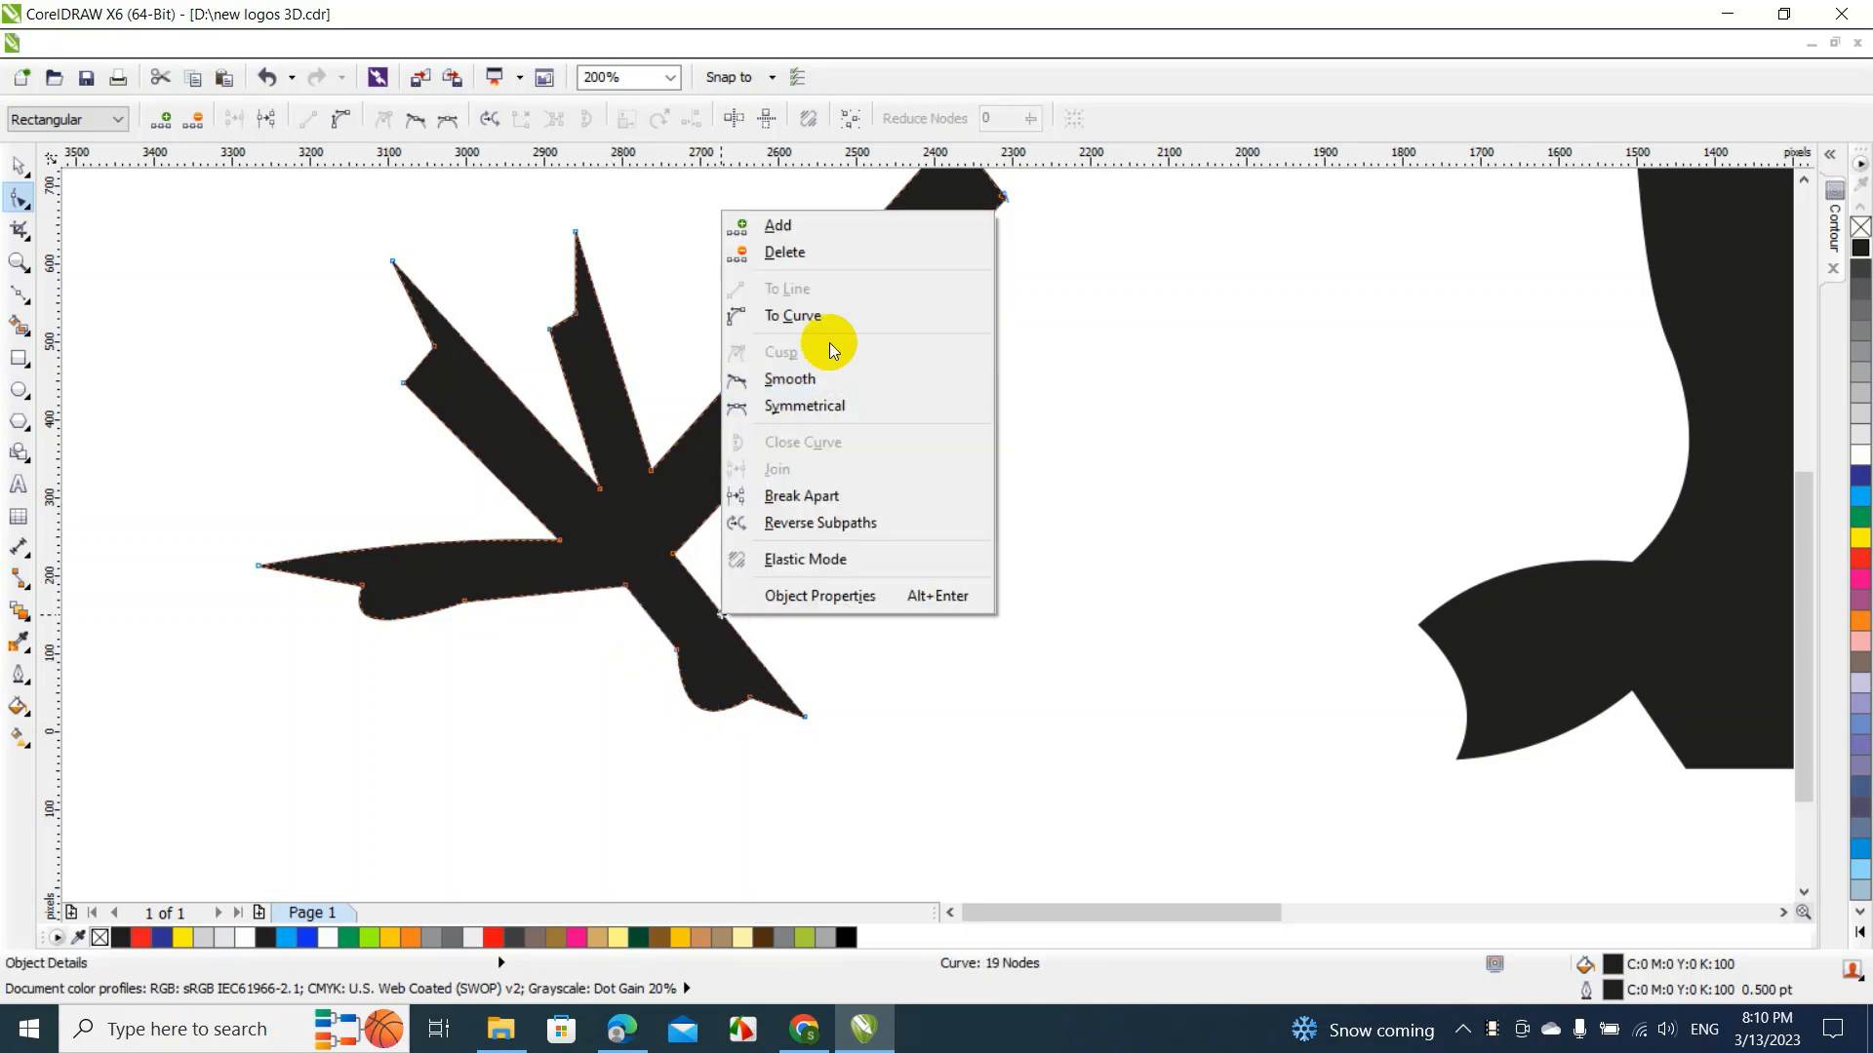
click(829, 317)
drag(737, 634, 749, 627)
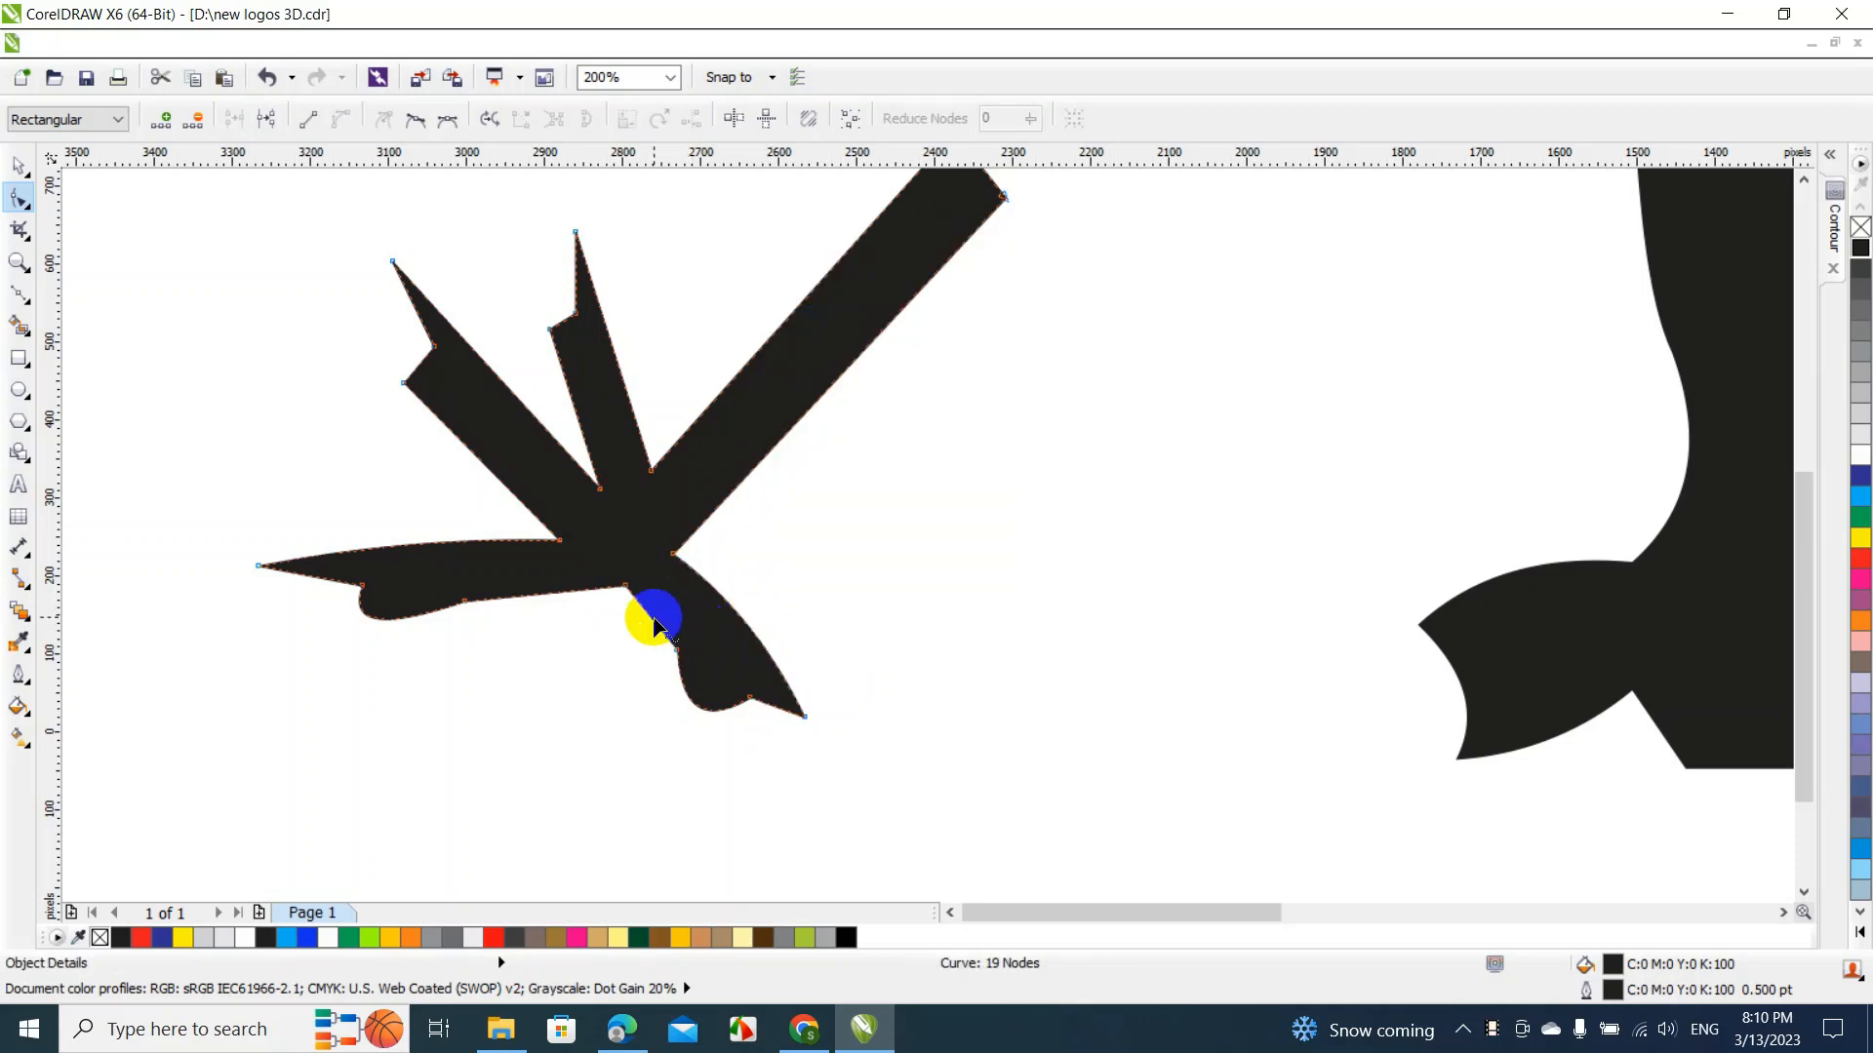
right_click(651, 621)
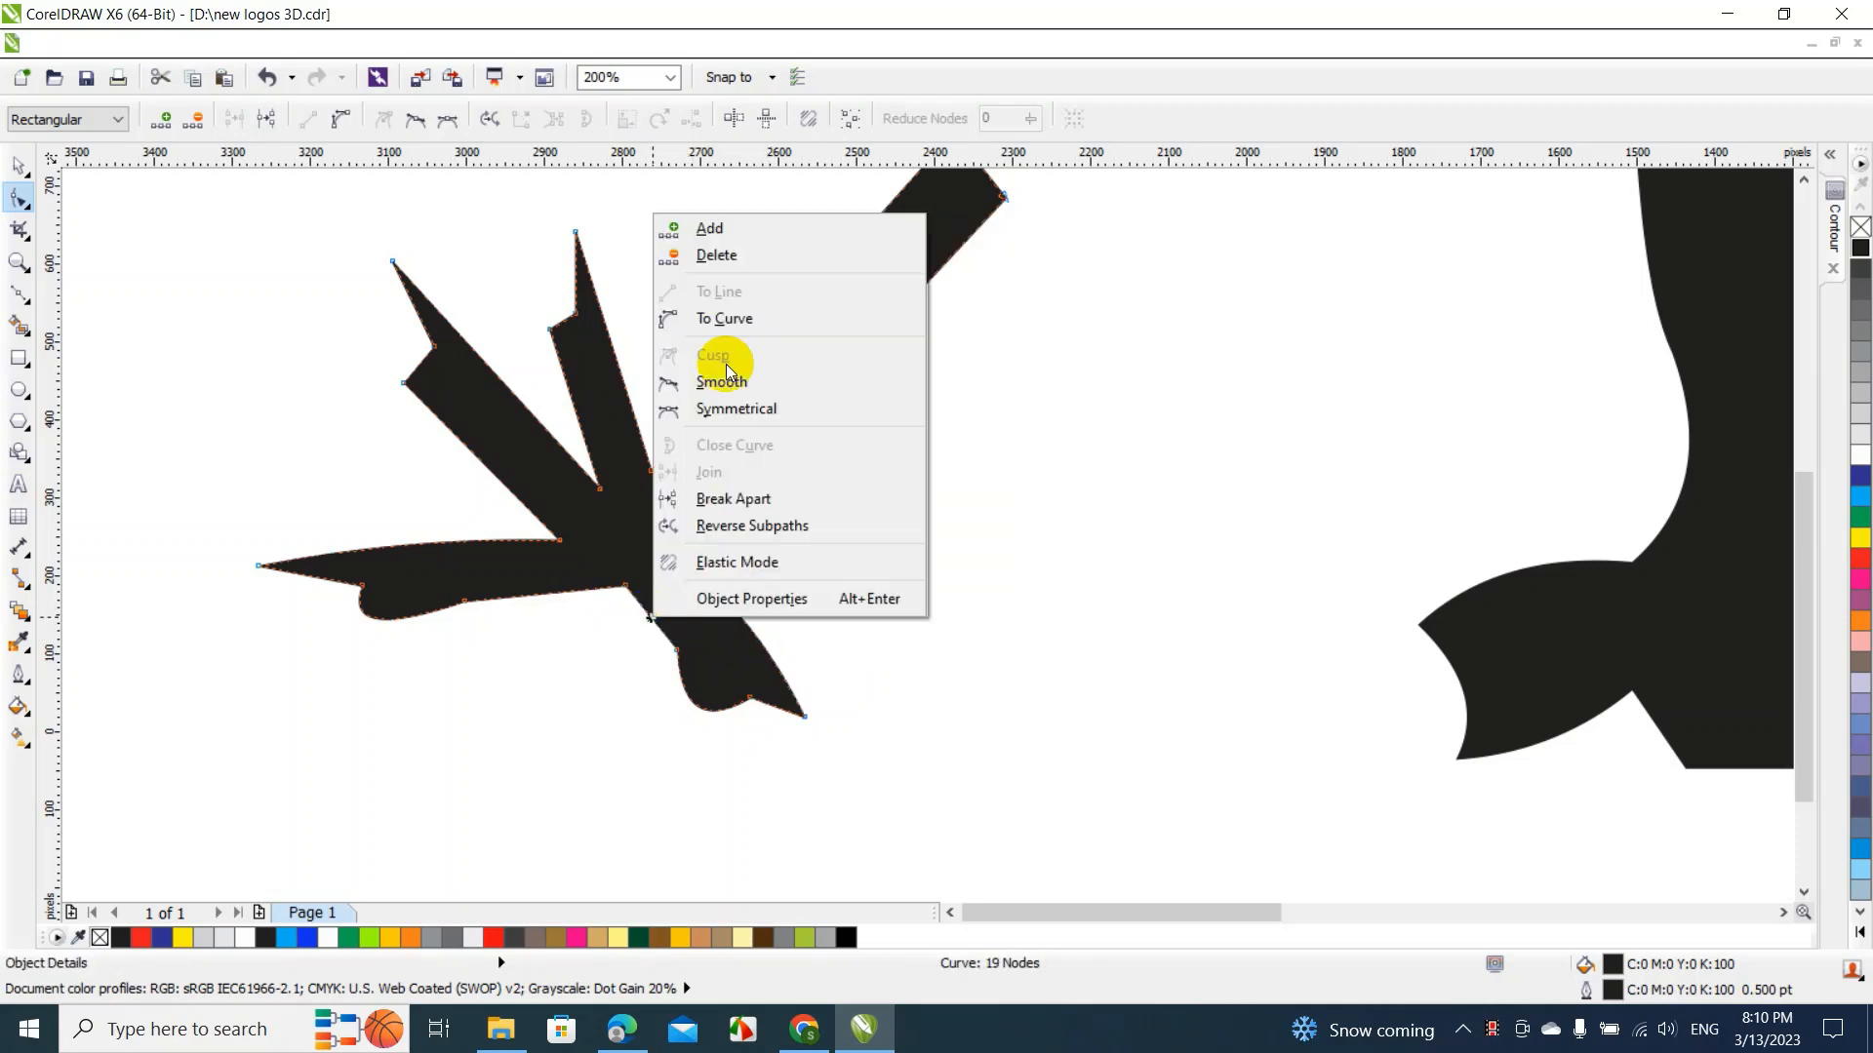
click(757, 312)
drag(651, 617, 665, 616)
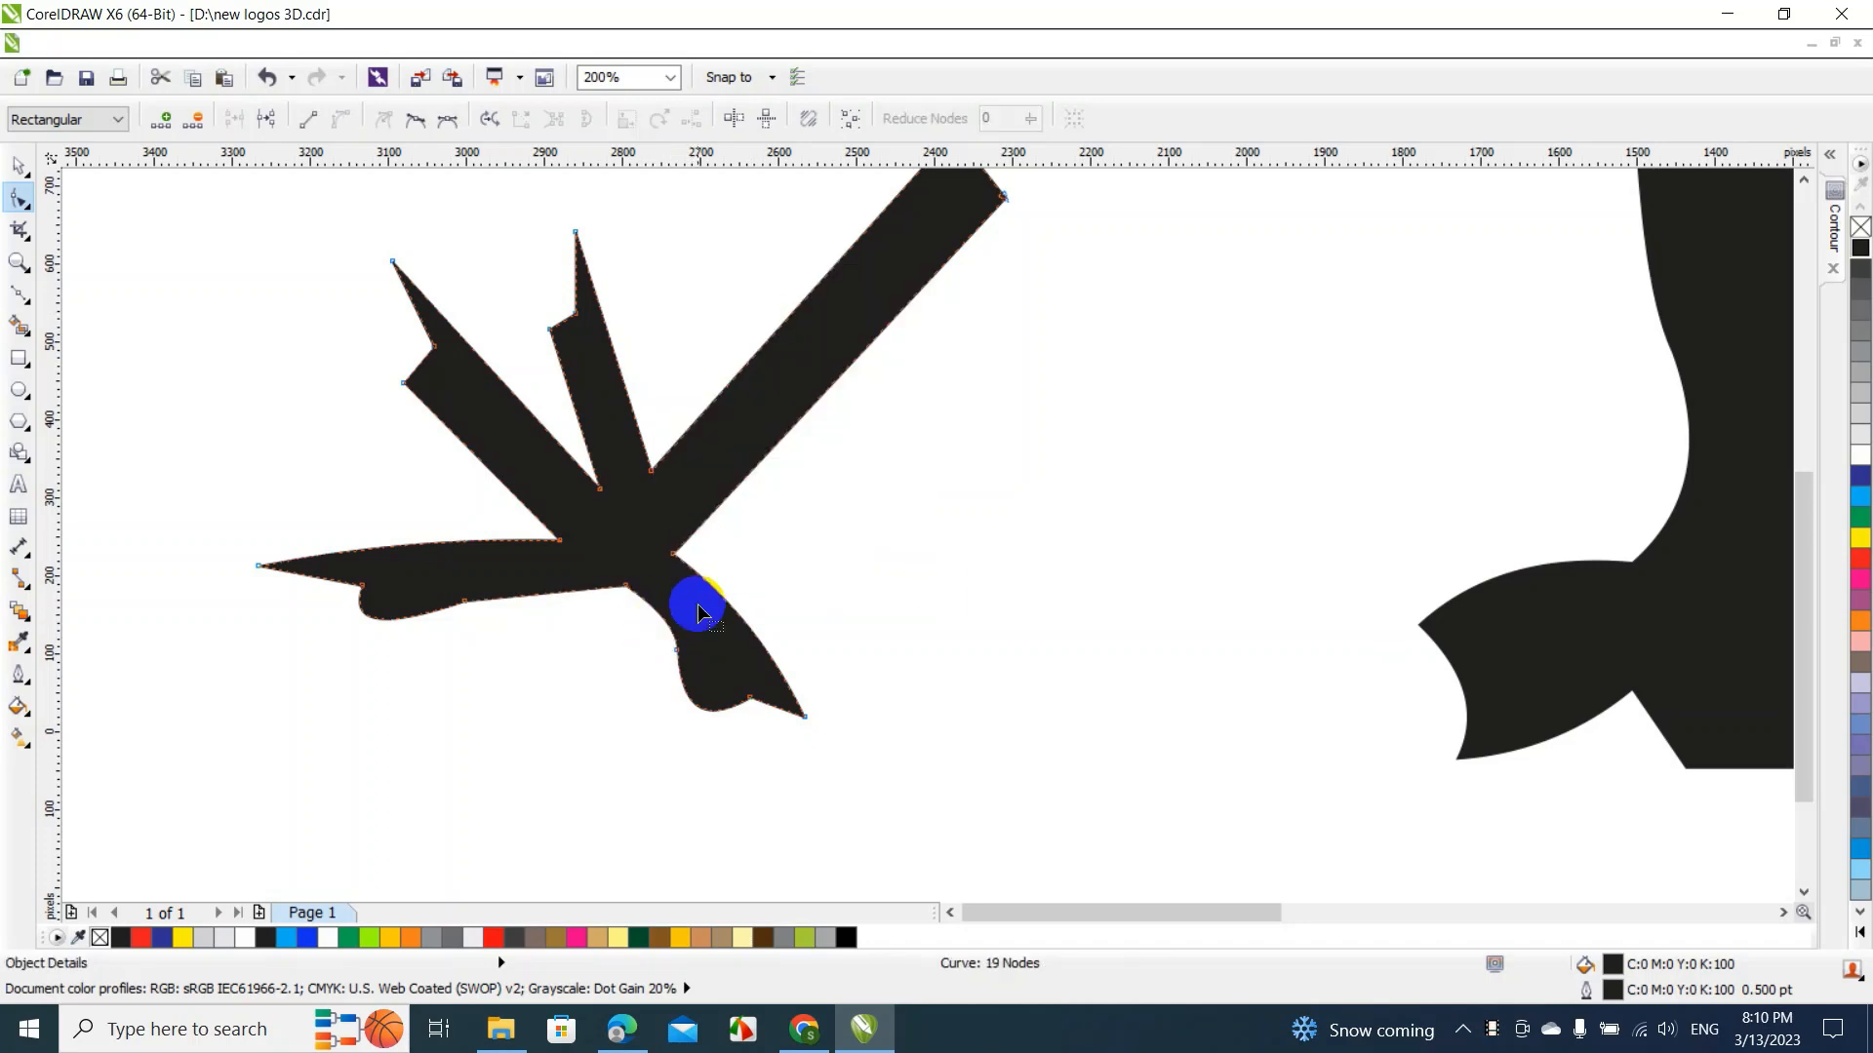
click(22, 166)
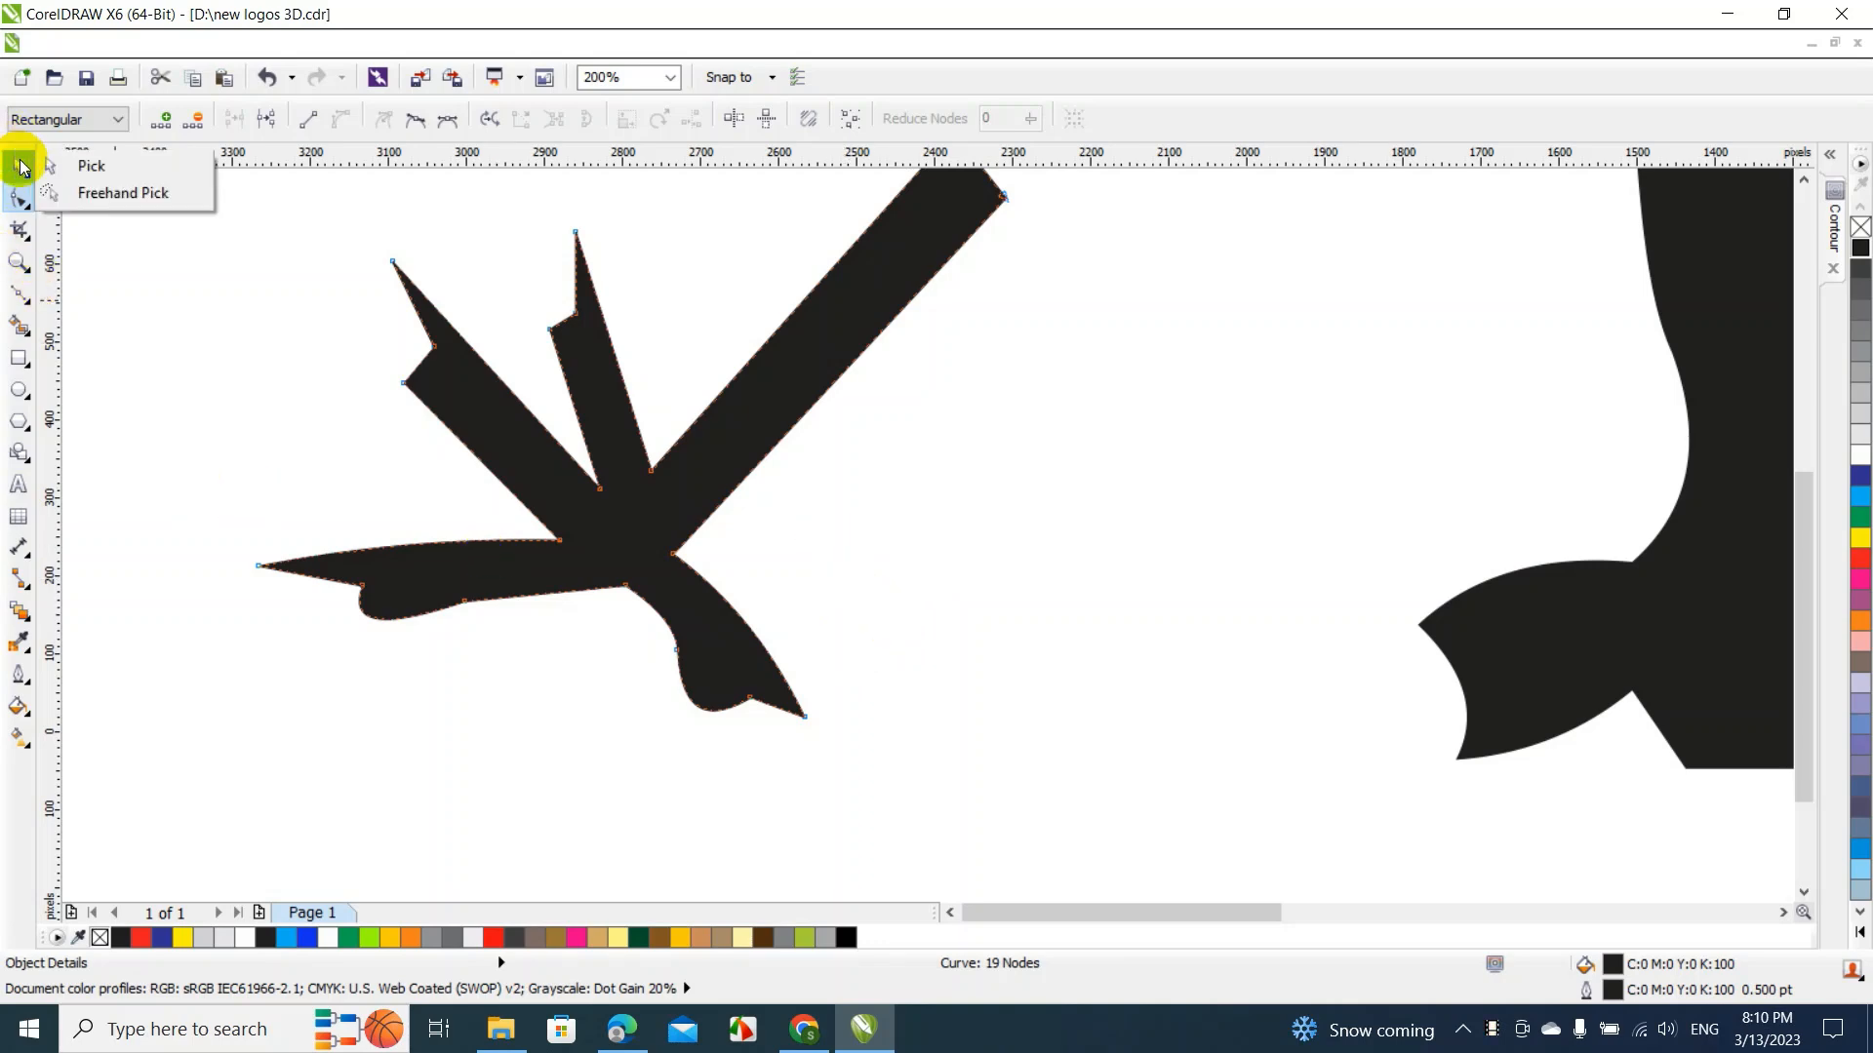
click(91, 166)
click(635, 535)
drag(903, 585, 615, 773)
double_click(720, 636)
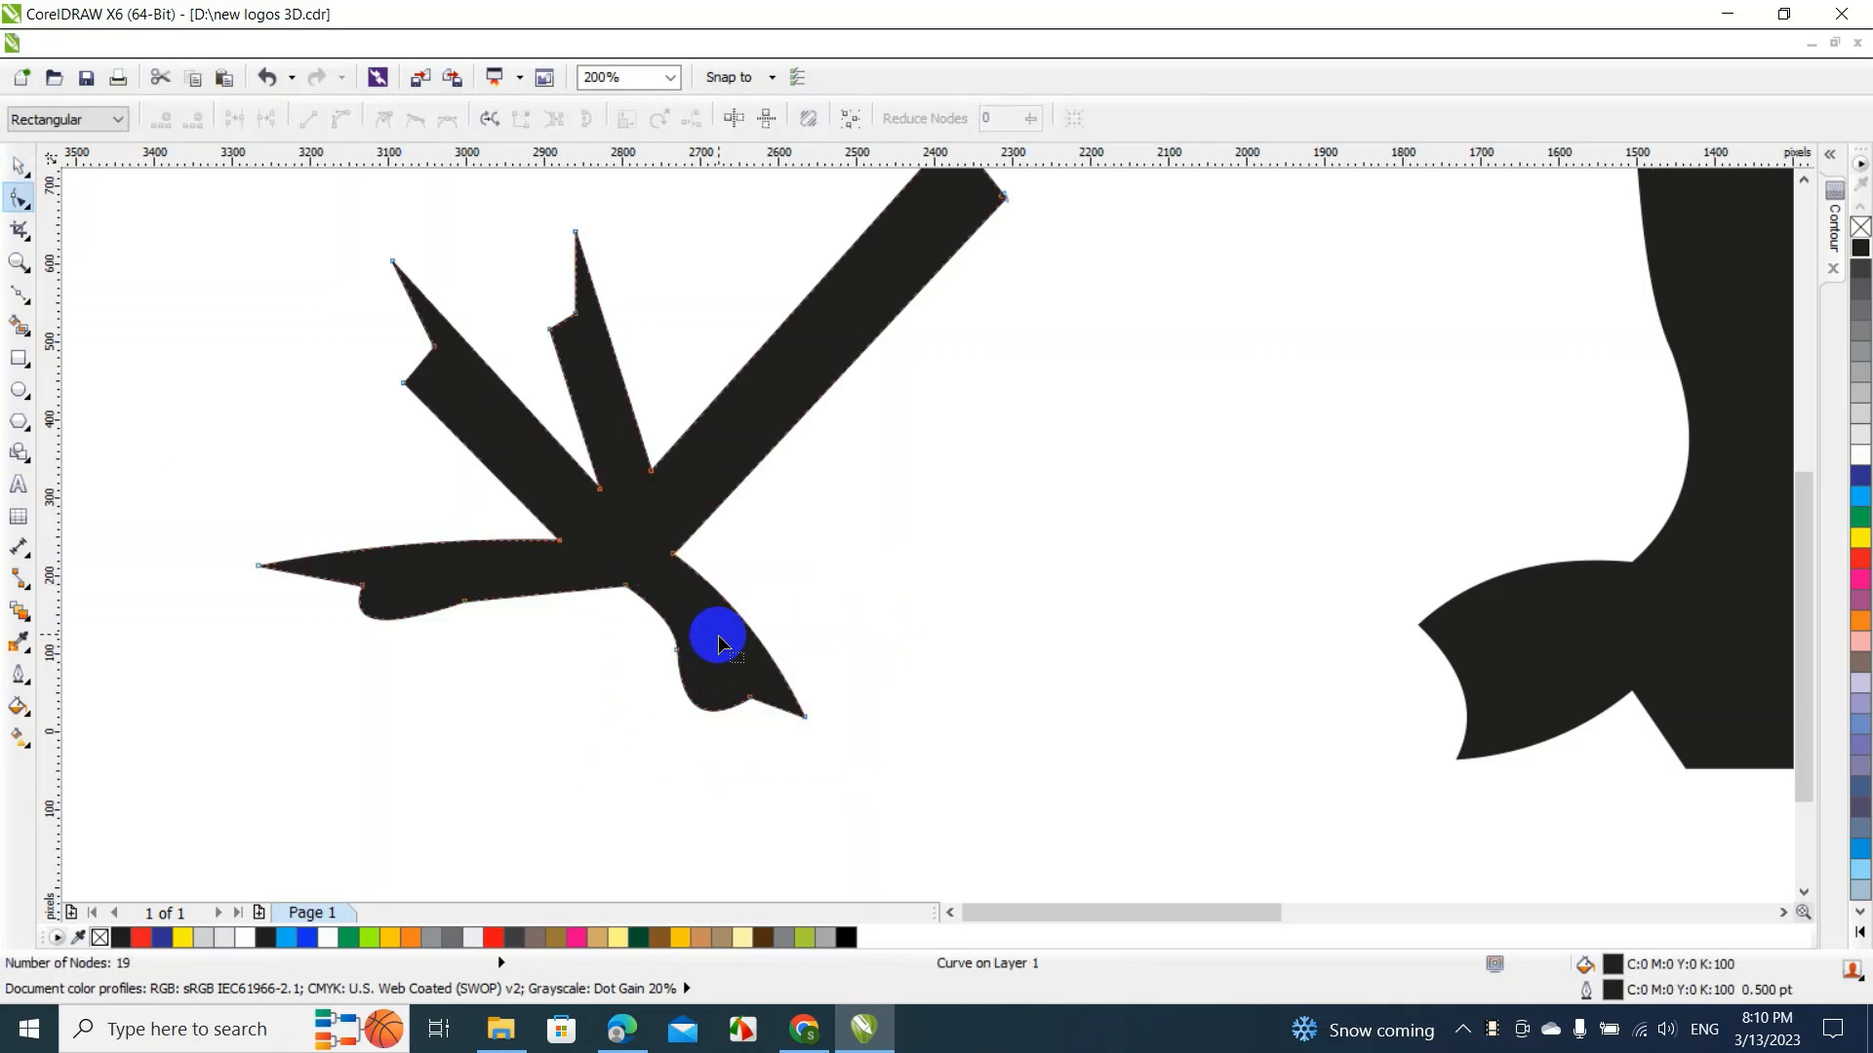
drag(933, 565, 671, 757)
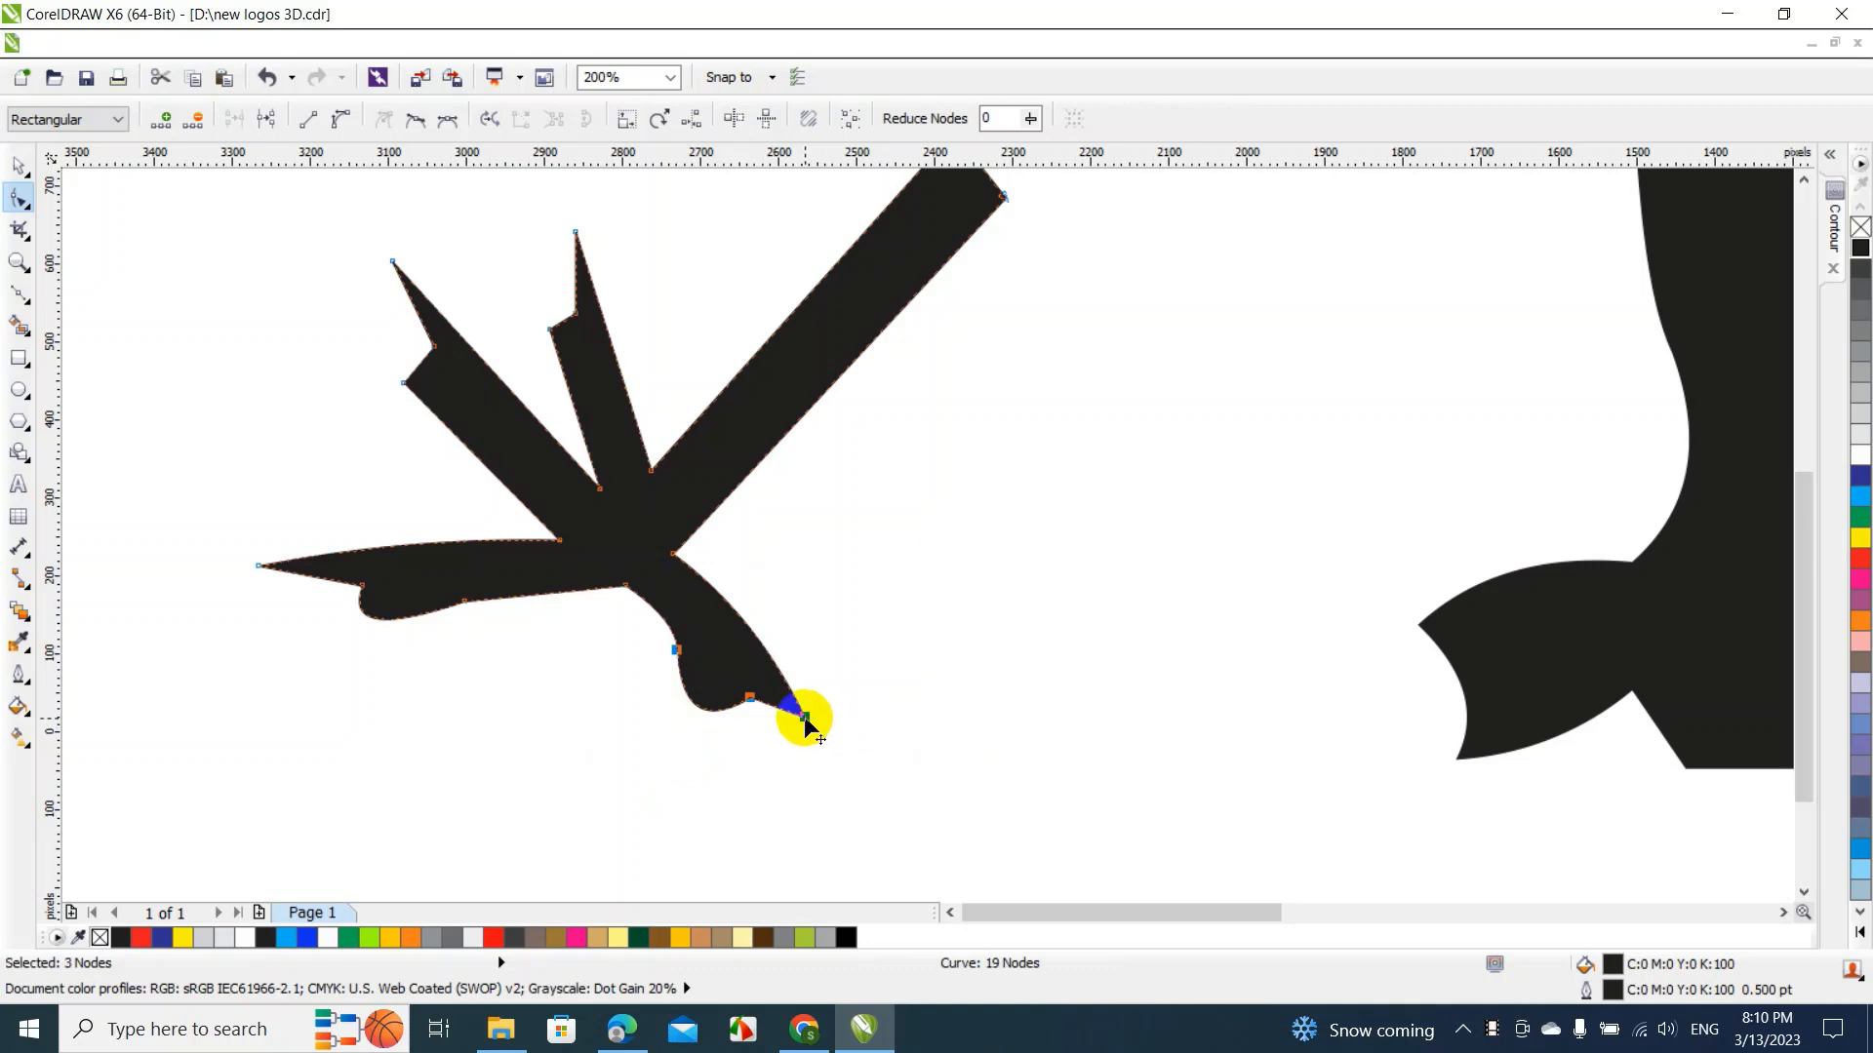
drag(805, 720, 842, 768)
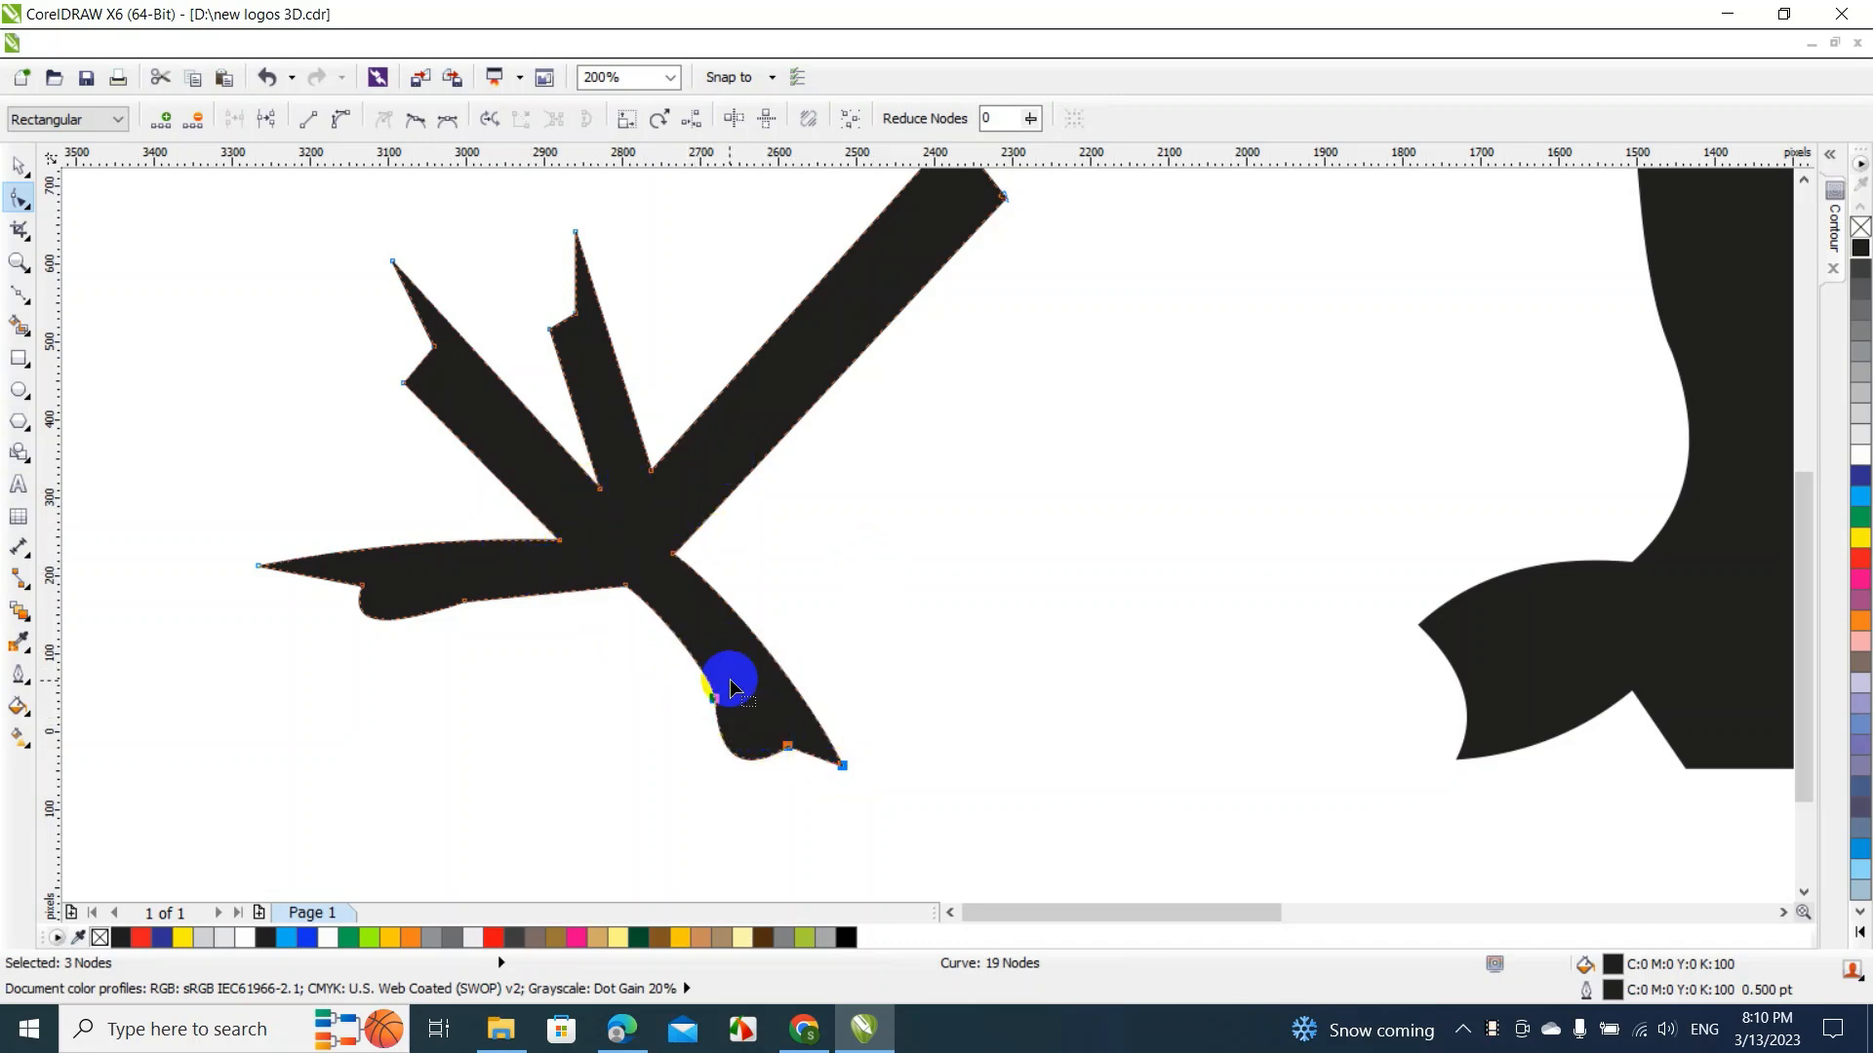
key(ctrl+z)
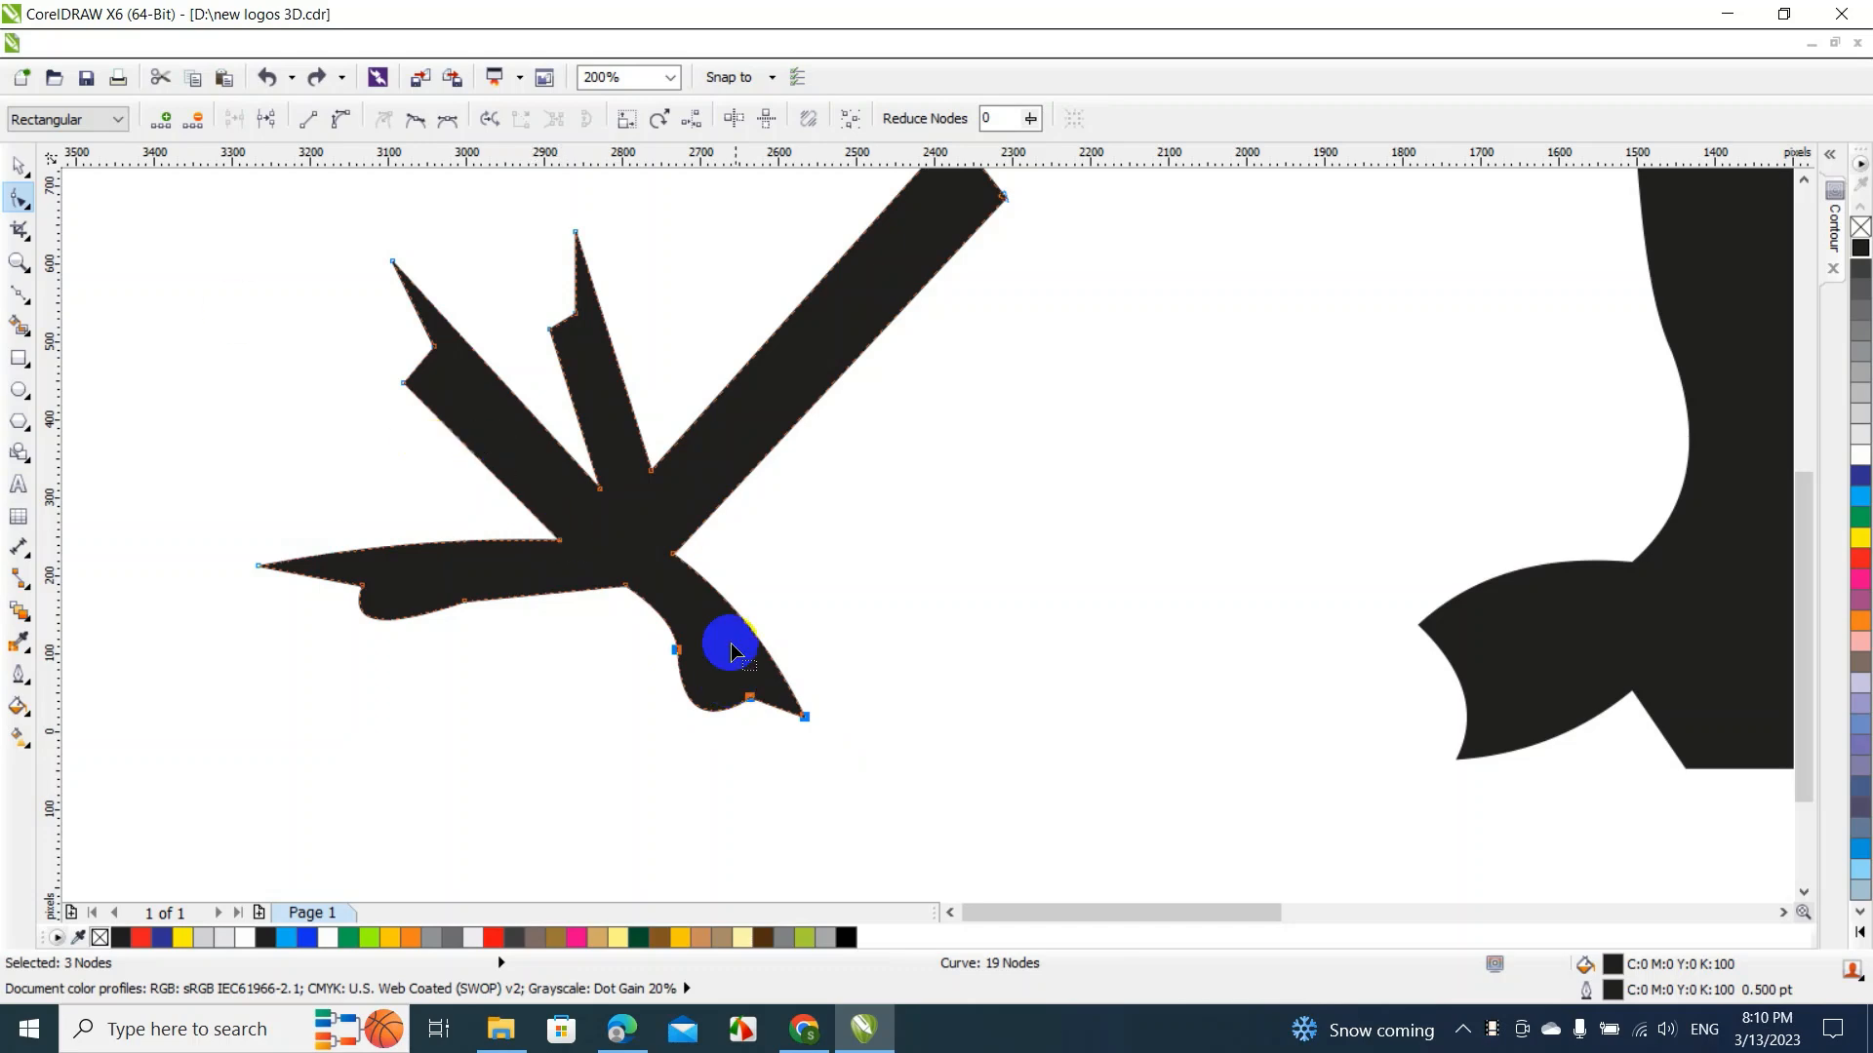
click(18, 166)
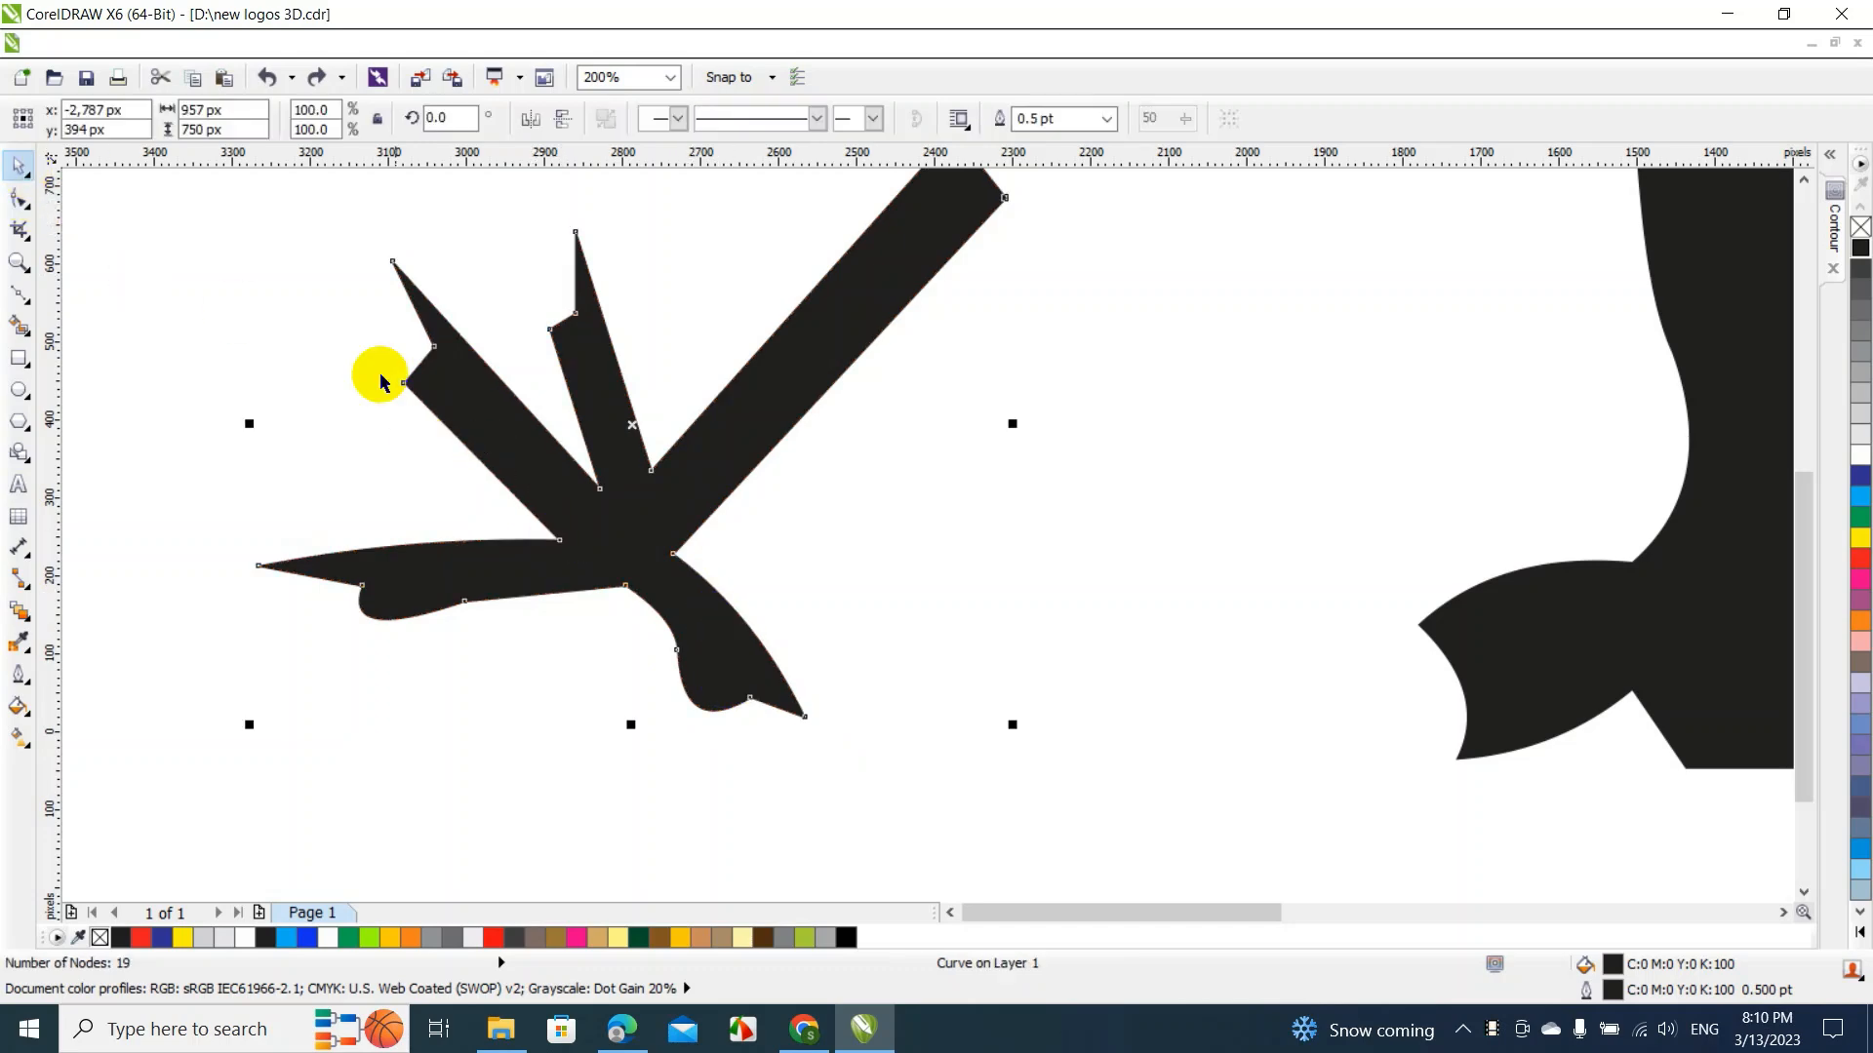
click(770, 525)
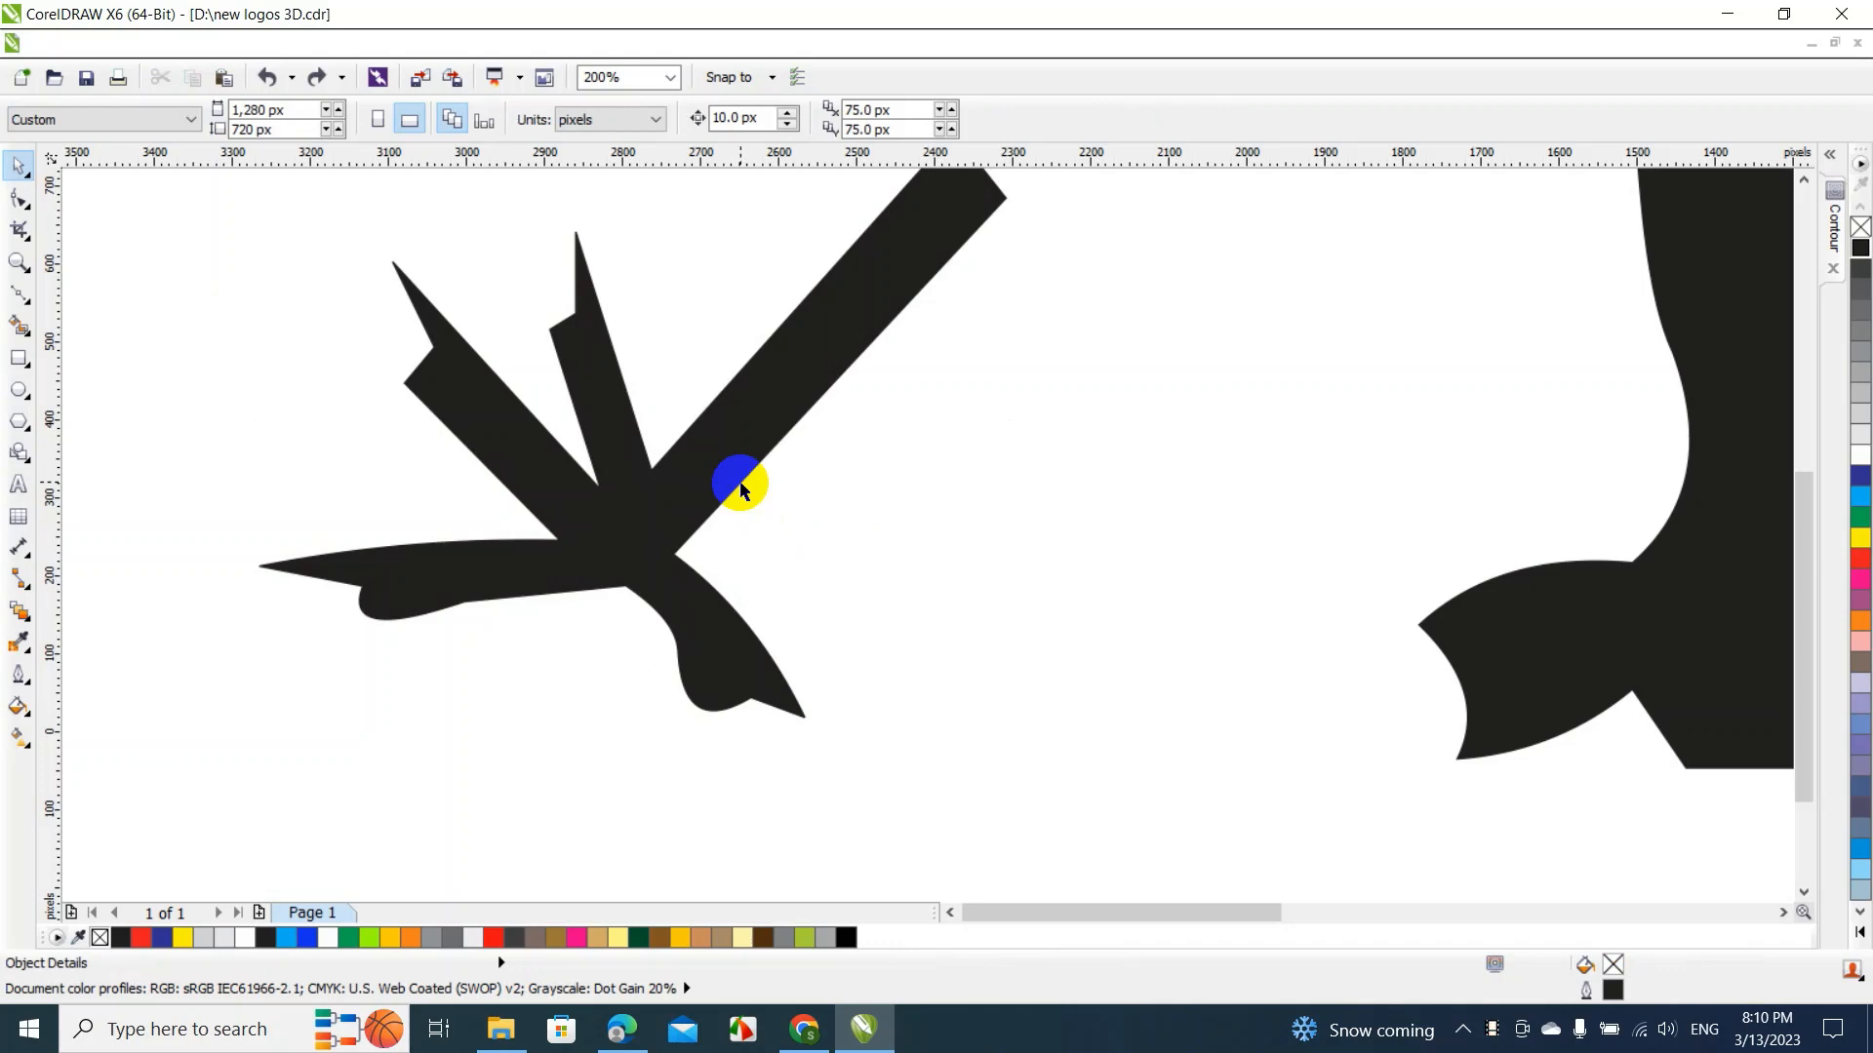
Lengthen the downward toe by moving its three claw-end nodes together about 35 px down and slightly outward
double_click(739, 482)
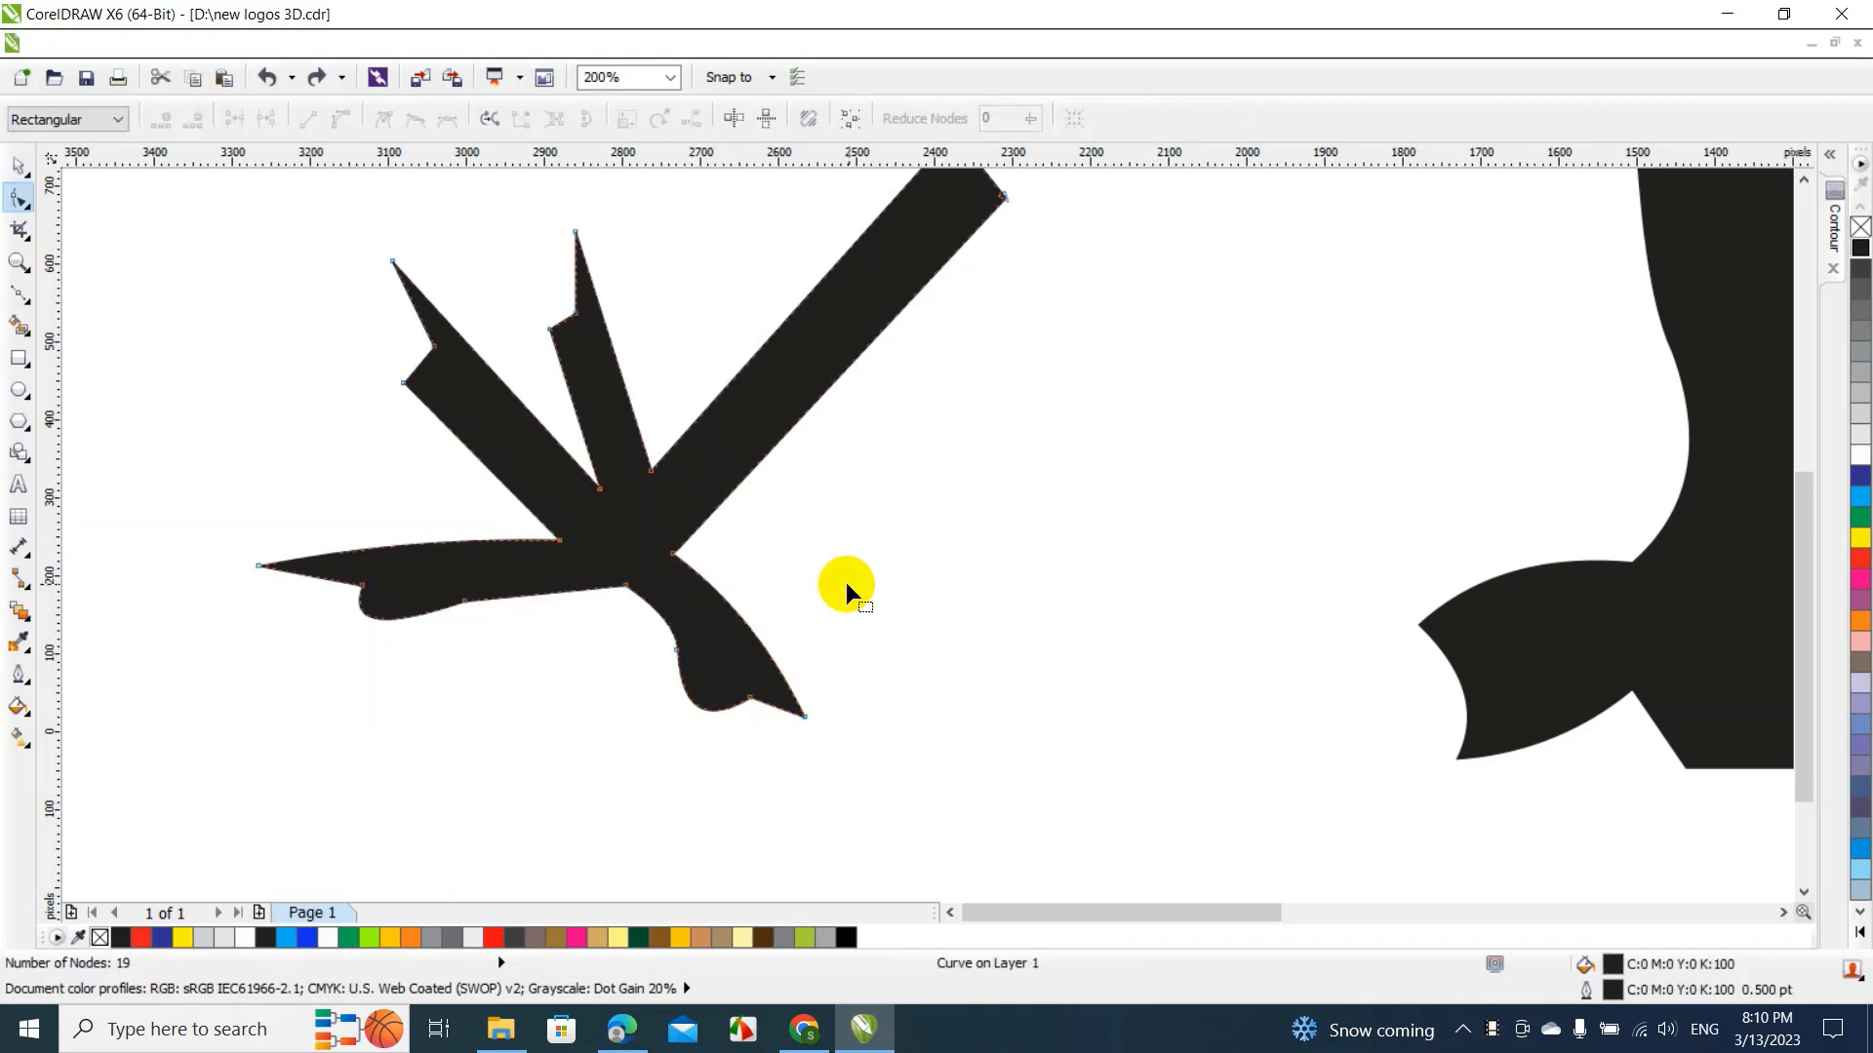
drag(864, 583, 649, 764)
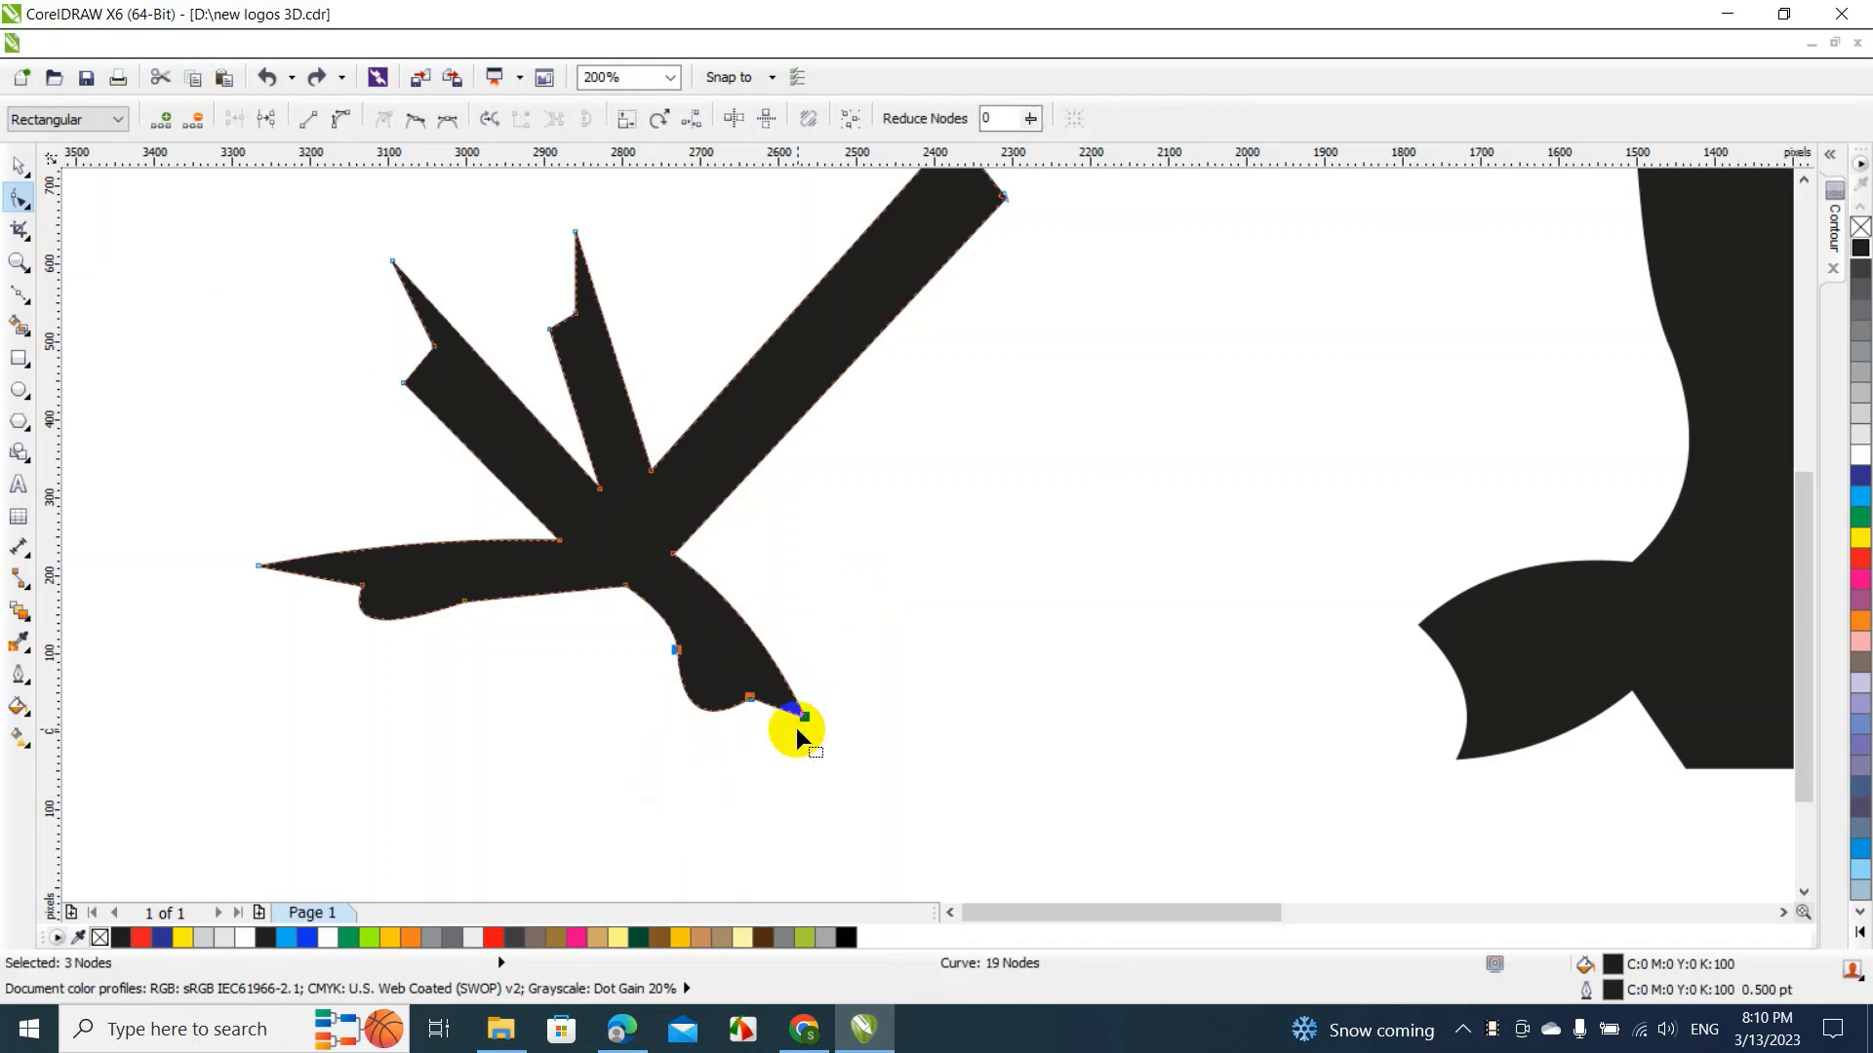
drag(806, 725, 826, 746)
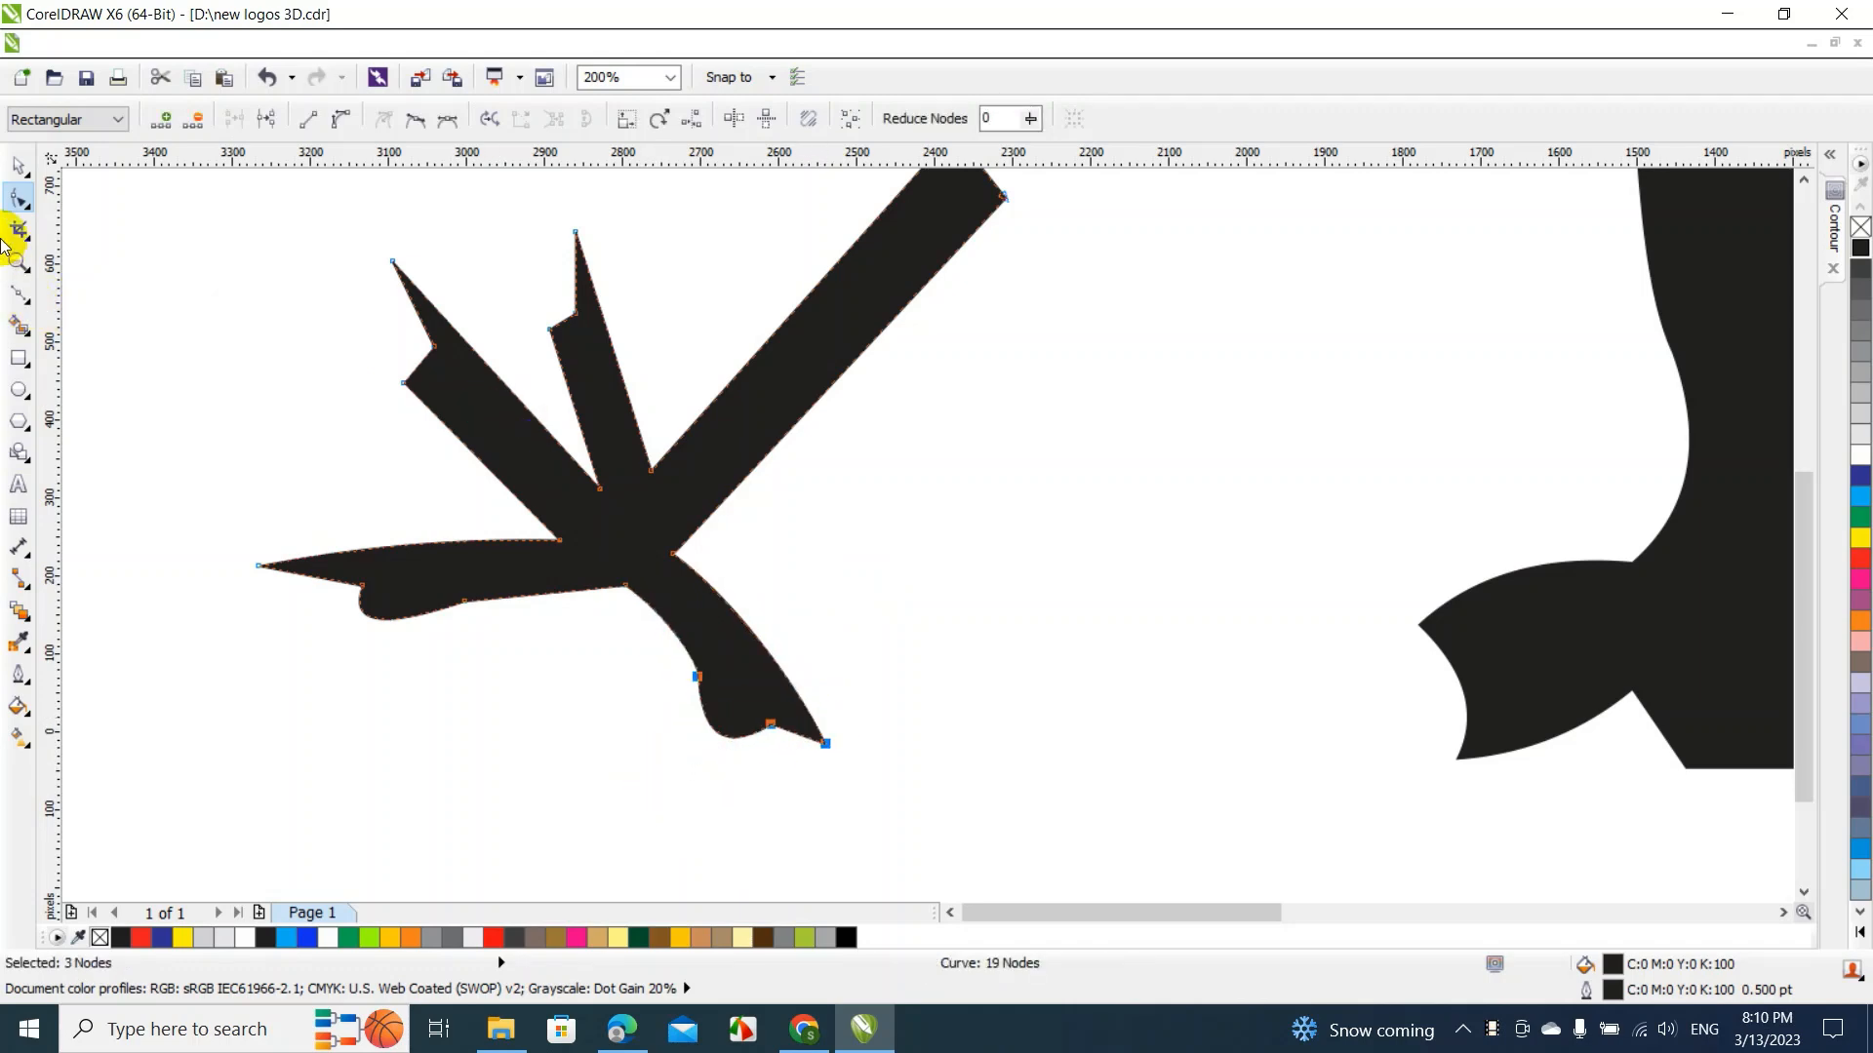
click(15, 165)
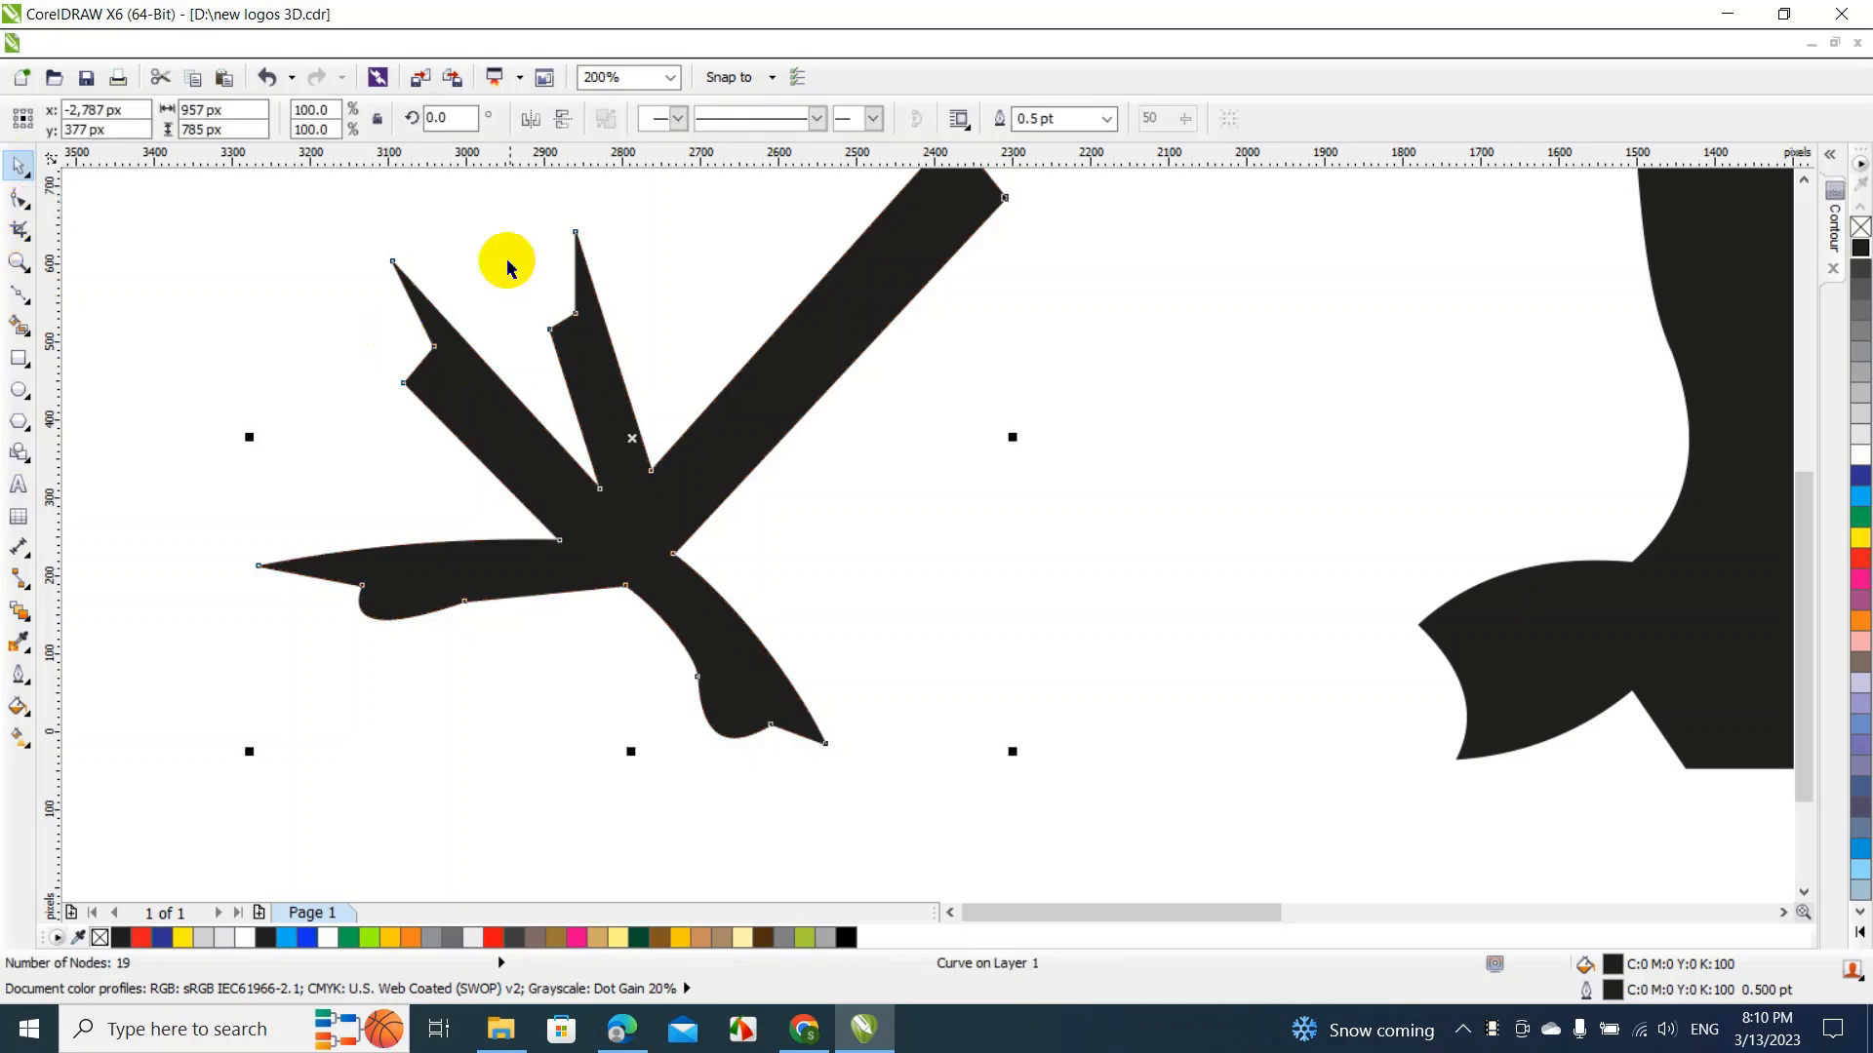
Add a node on the upper-left toe's outer edge at about (-2997, 400) and round the blunt corner beside its claw into a curved pad
key(F10)
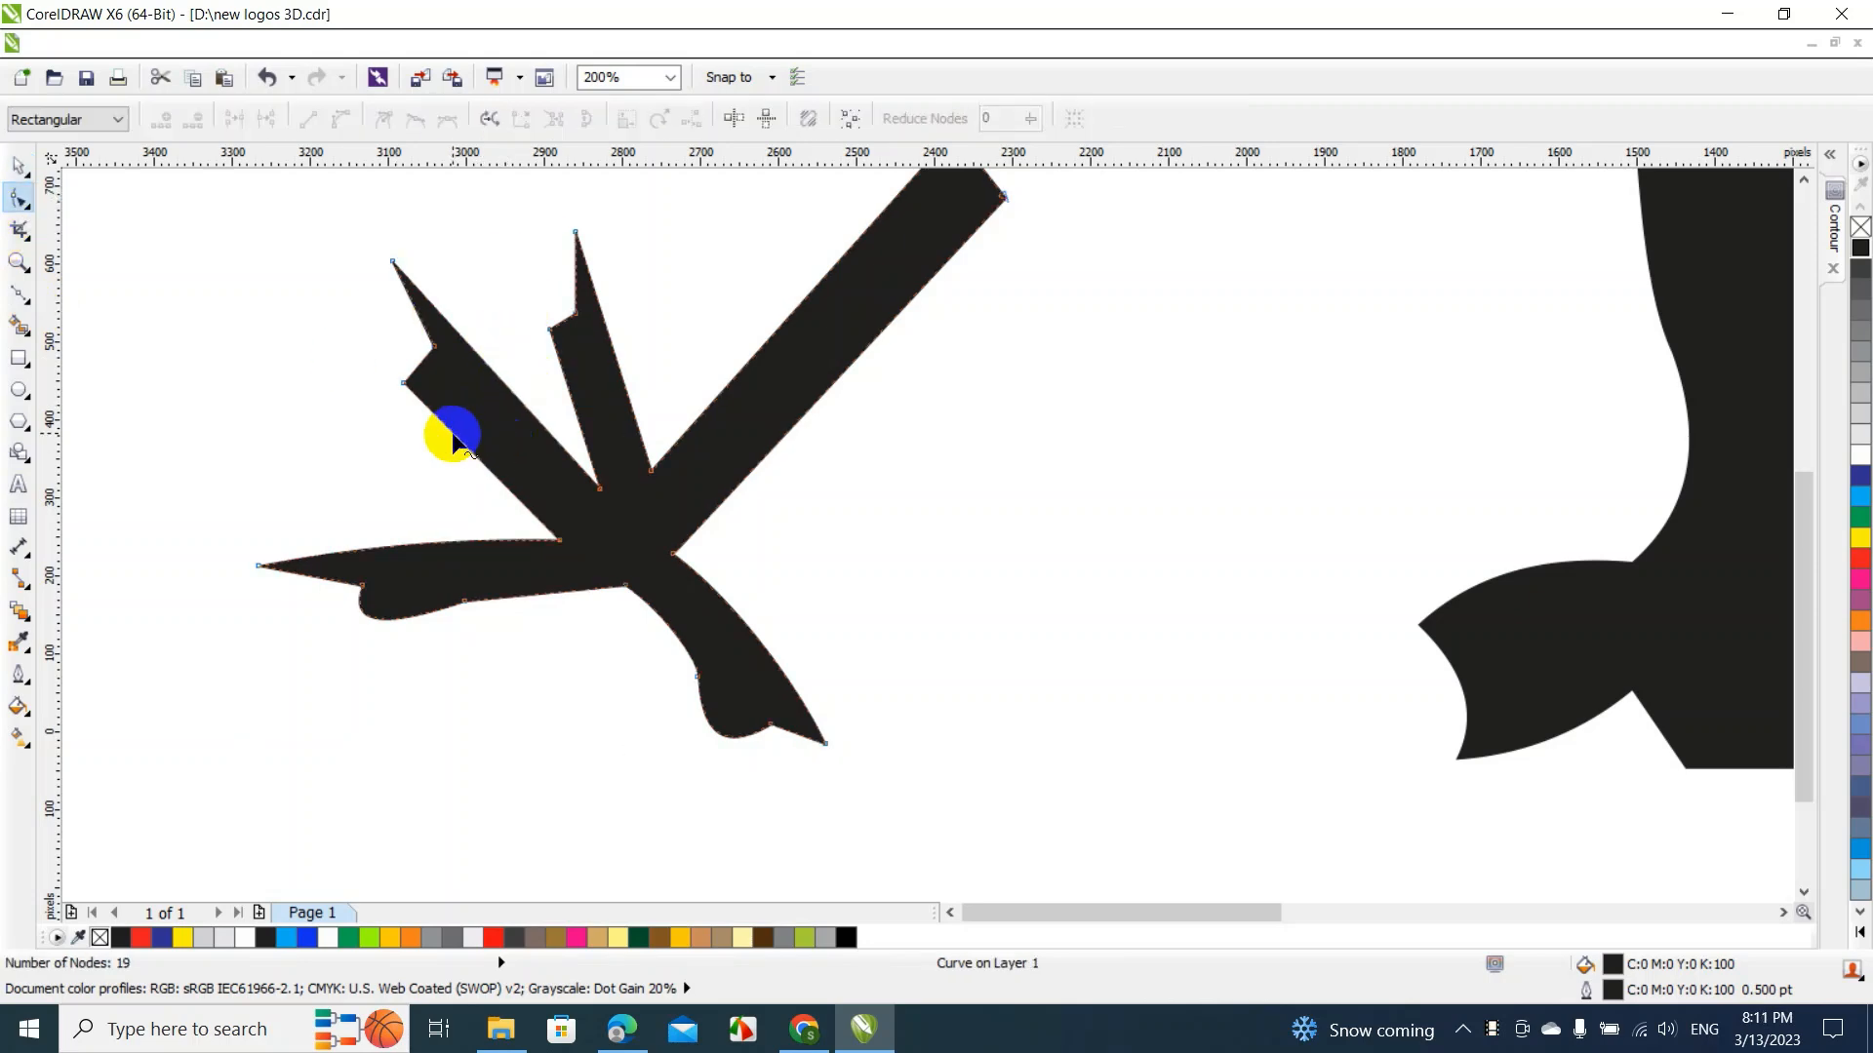
click(448, 429)
double_click(448, 430)
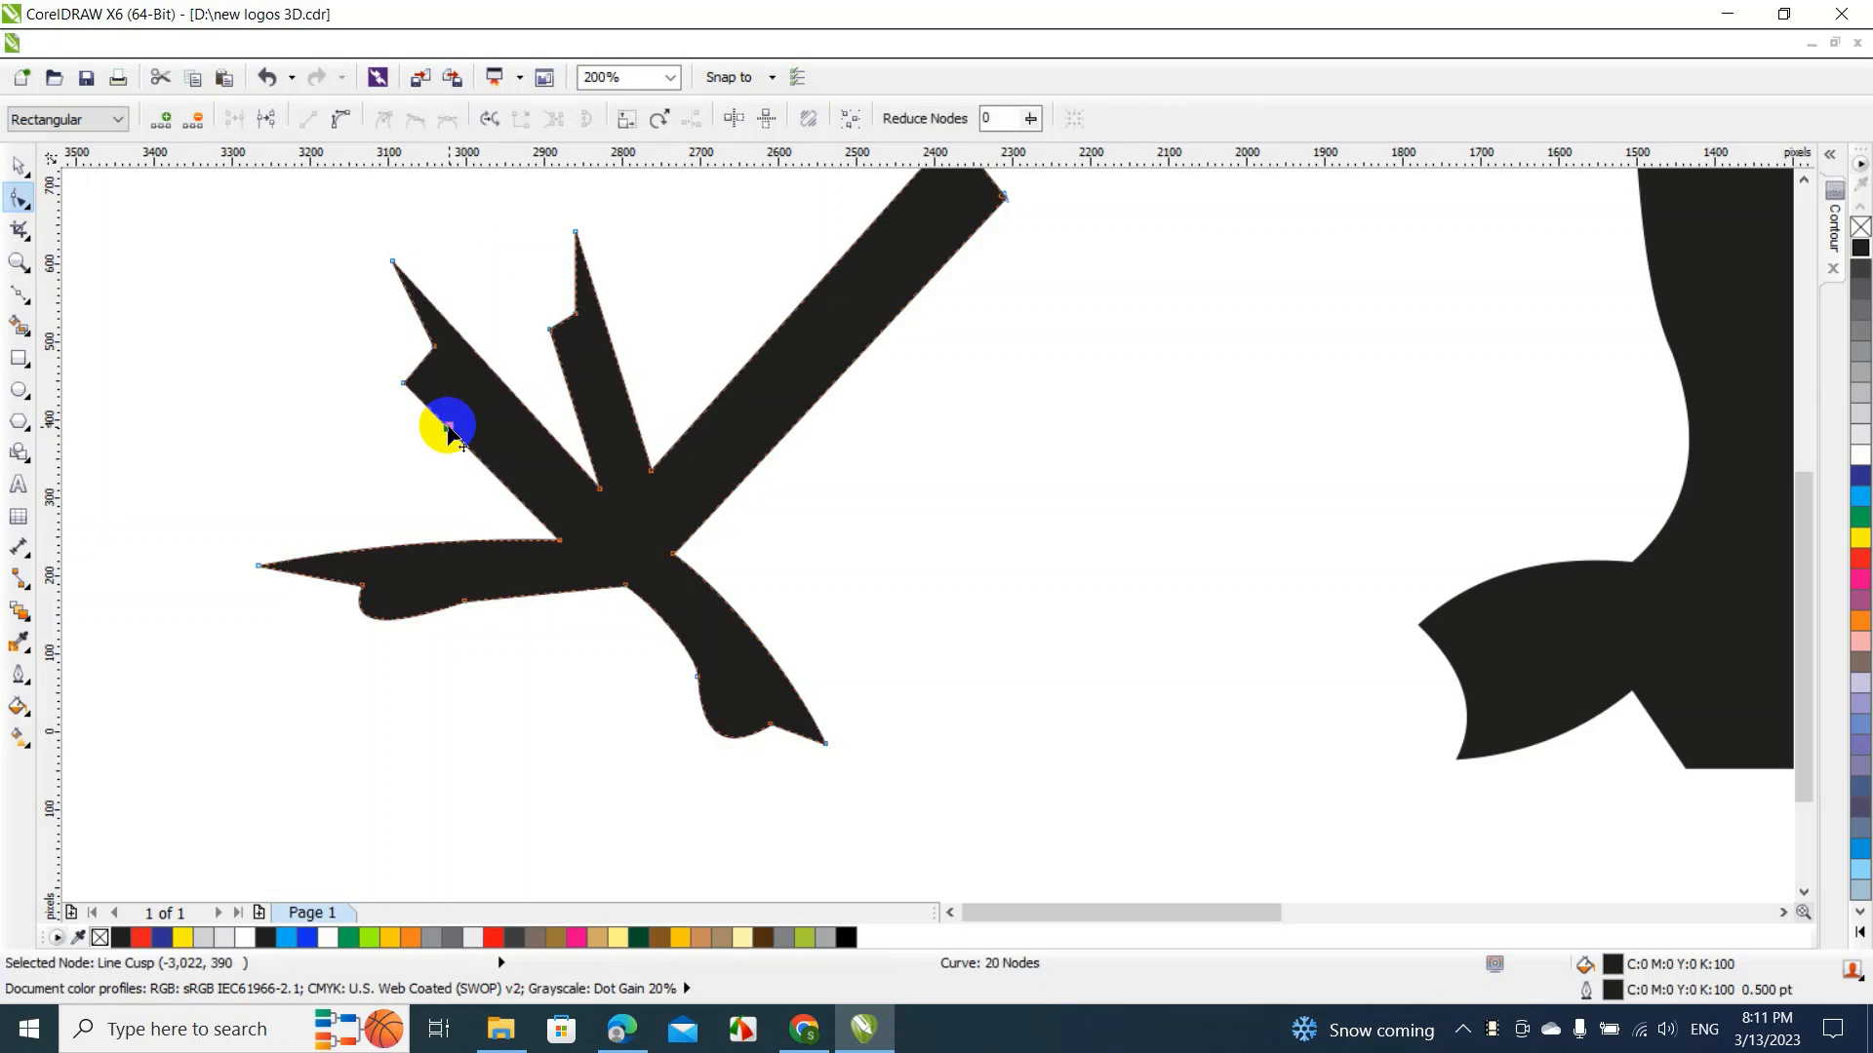
drag(448, 429, 469, 421)
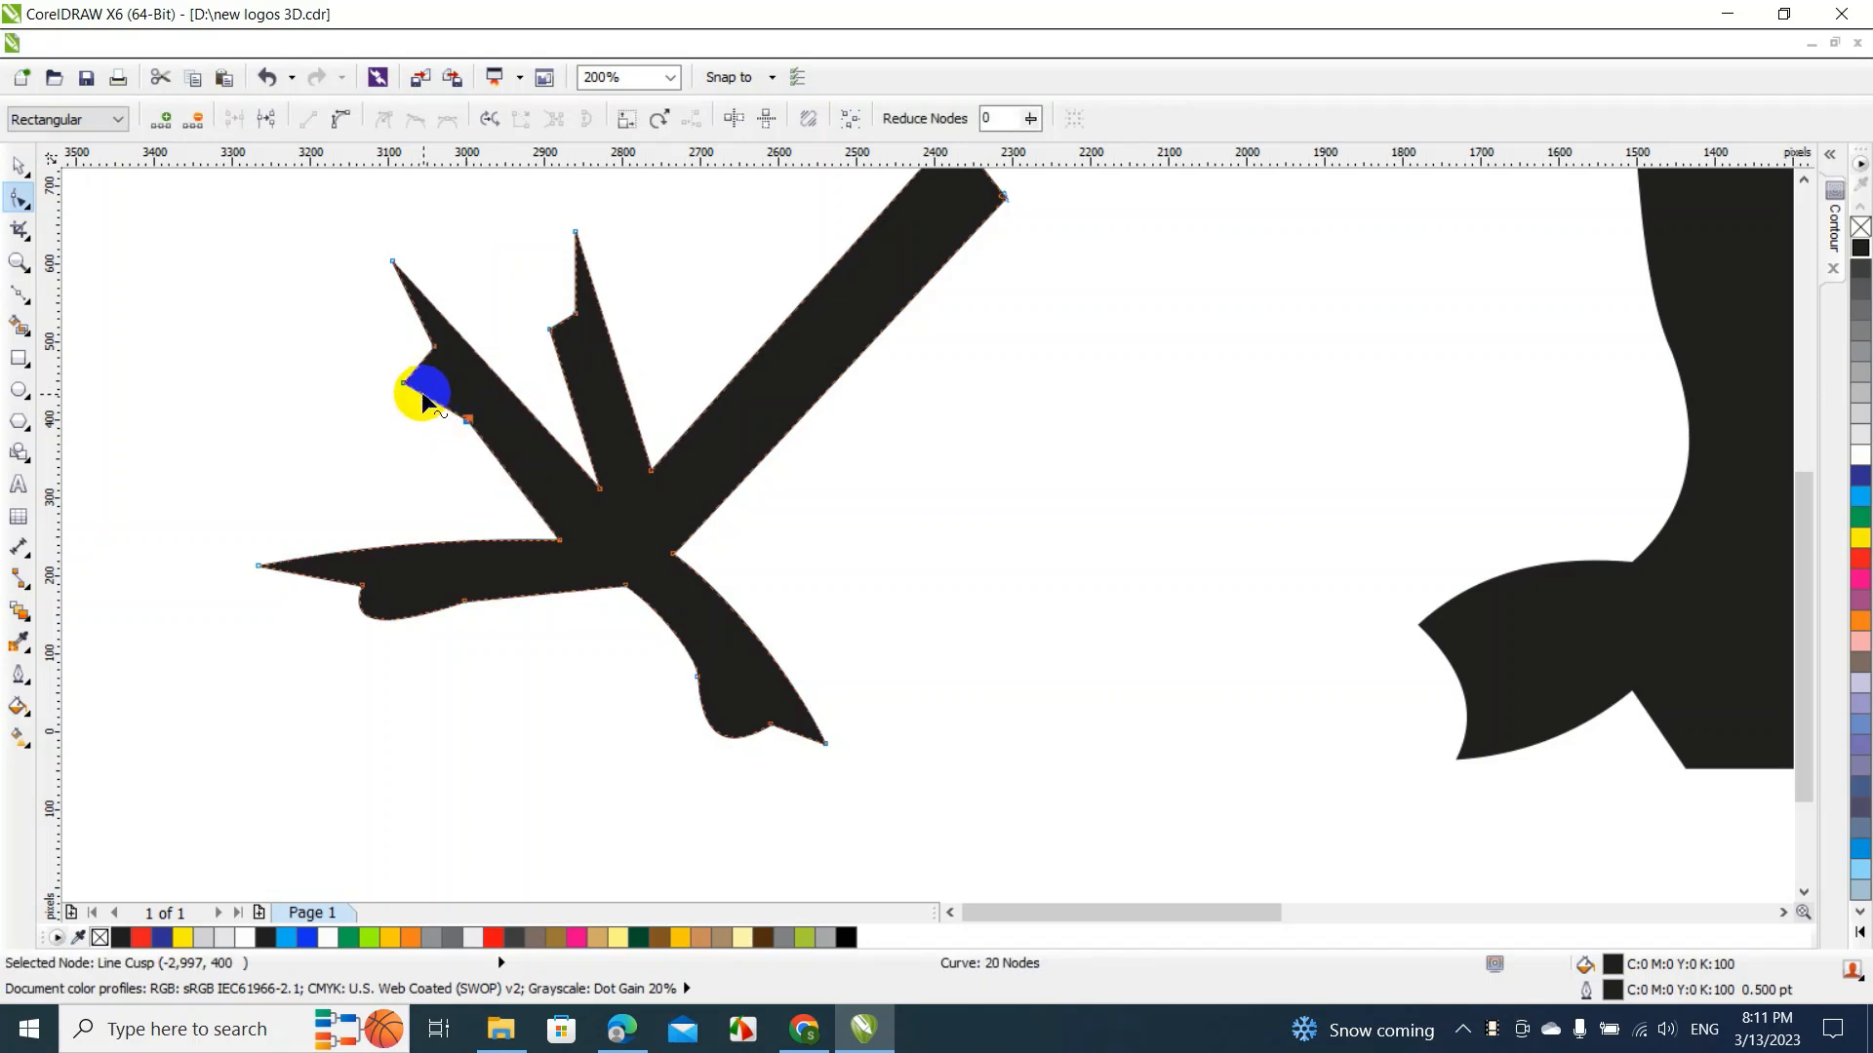
right_click(428, 400)
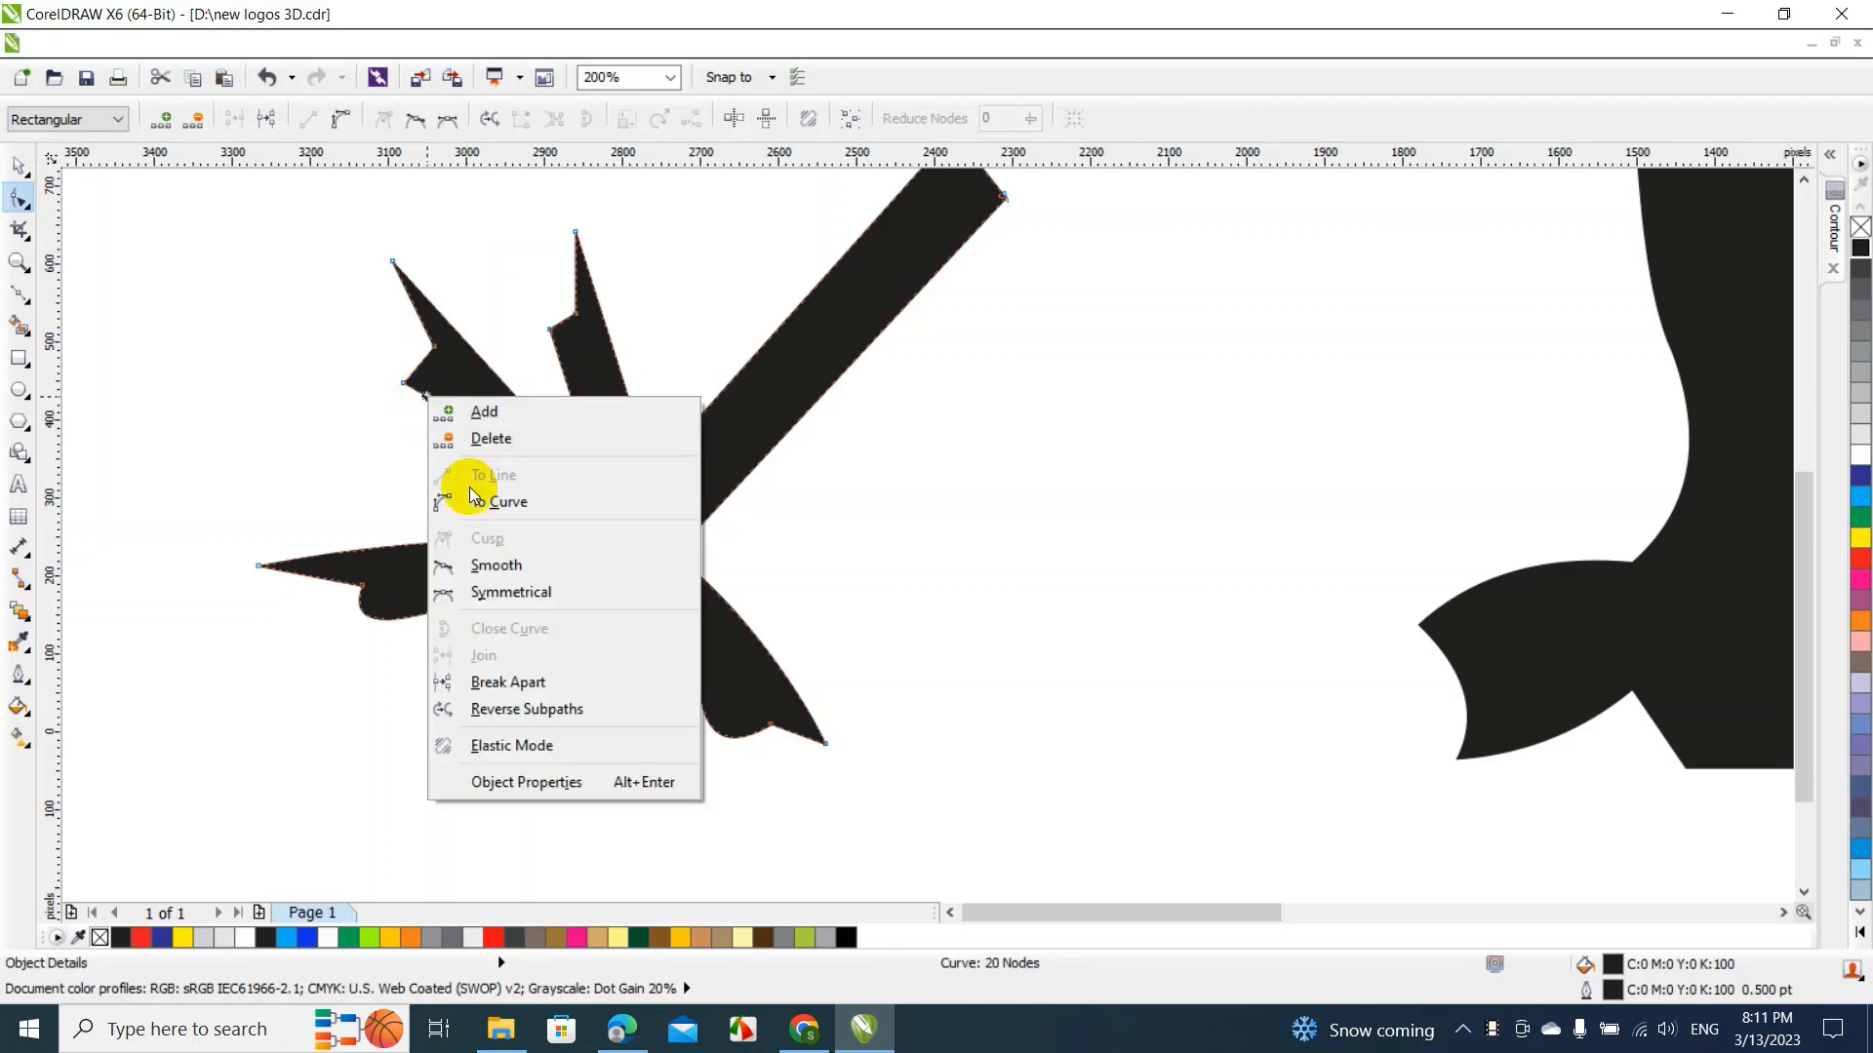
click(470, 492)
click(438, 402)
mouse_move(438, 402)
mouse_down()
mouse_move(422, 413)
mouse_move(410, 392)
mouse_up()
click(407, 384)
key(Delete)
drag(416, 410, 420, 388)
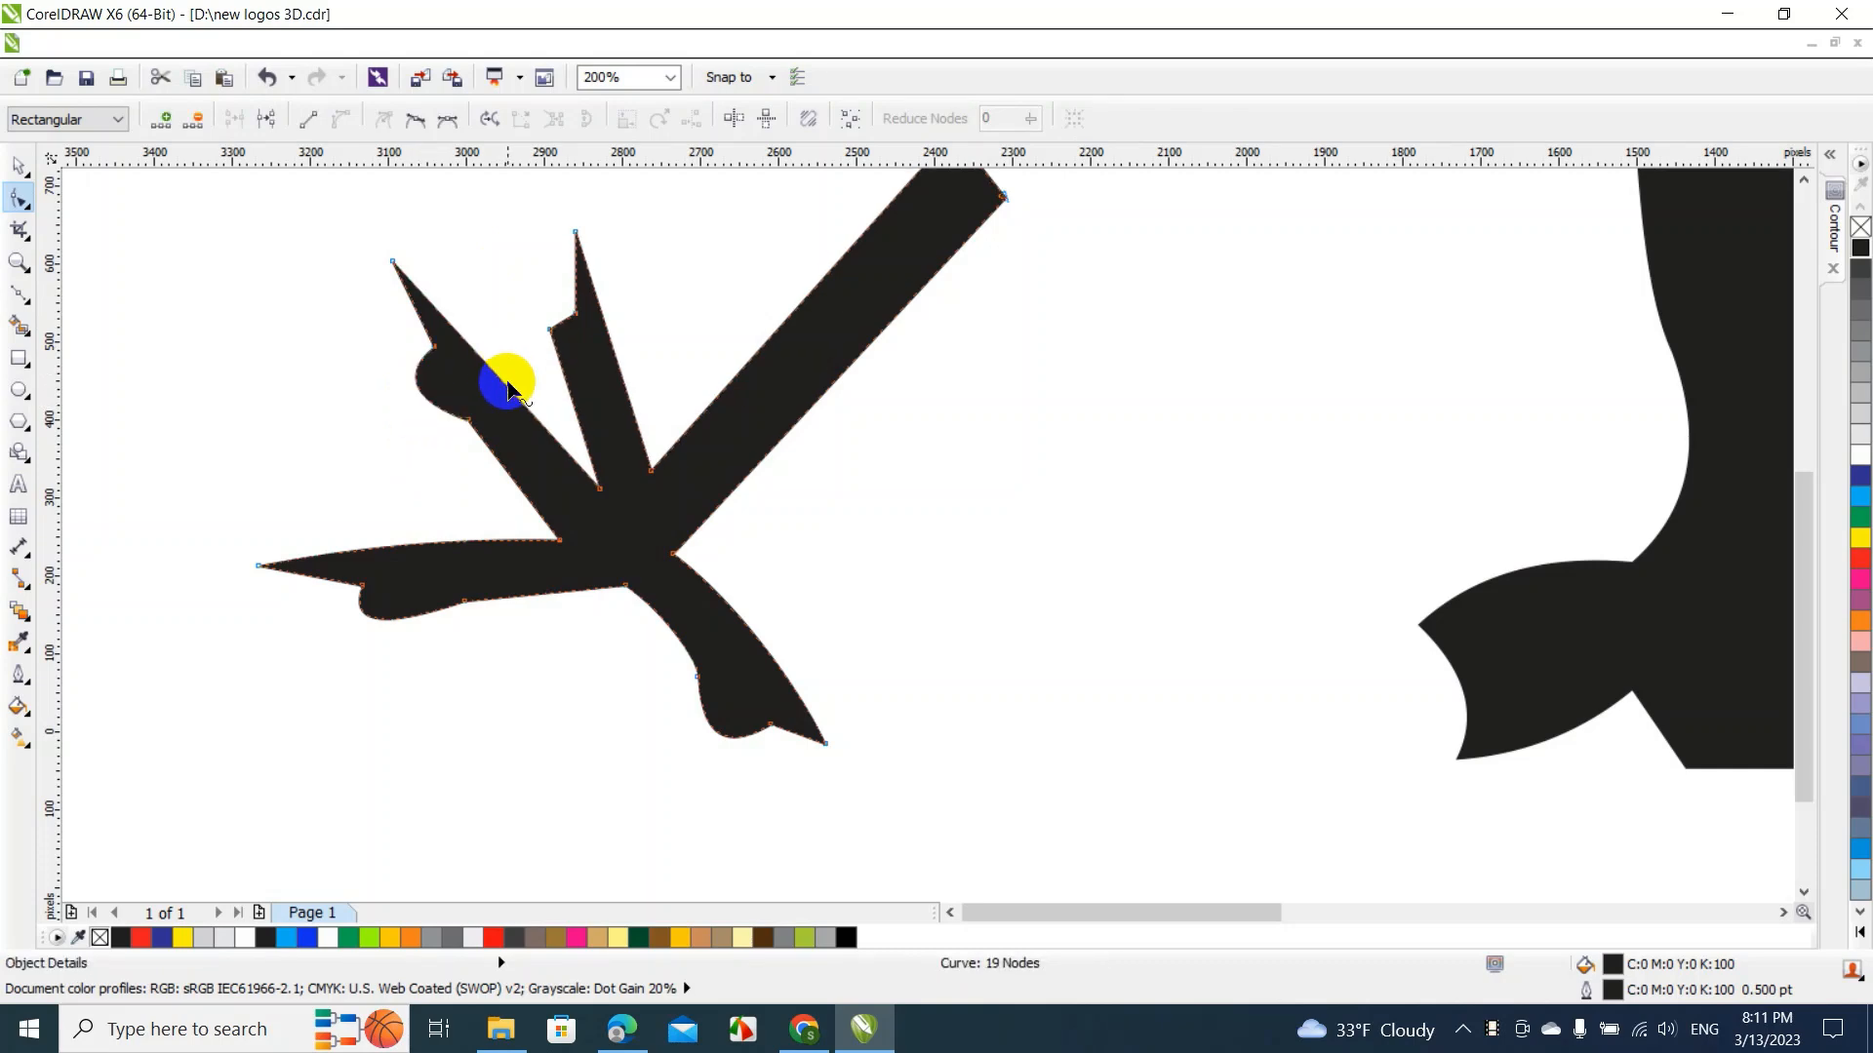
Convert both straight edges of the upper-left toe to curves and bow them outward and inward so the toe arches
right_click(505, 386)
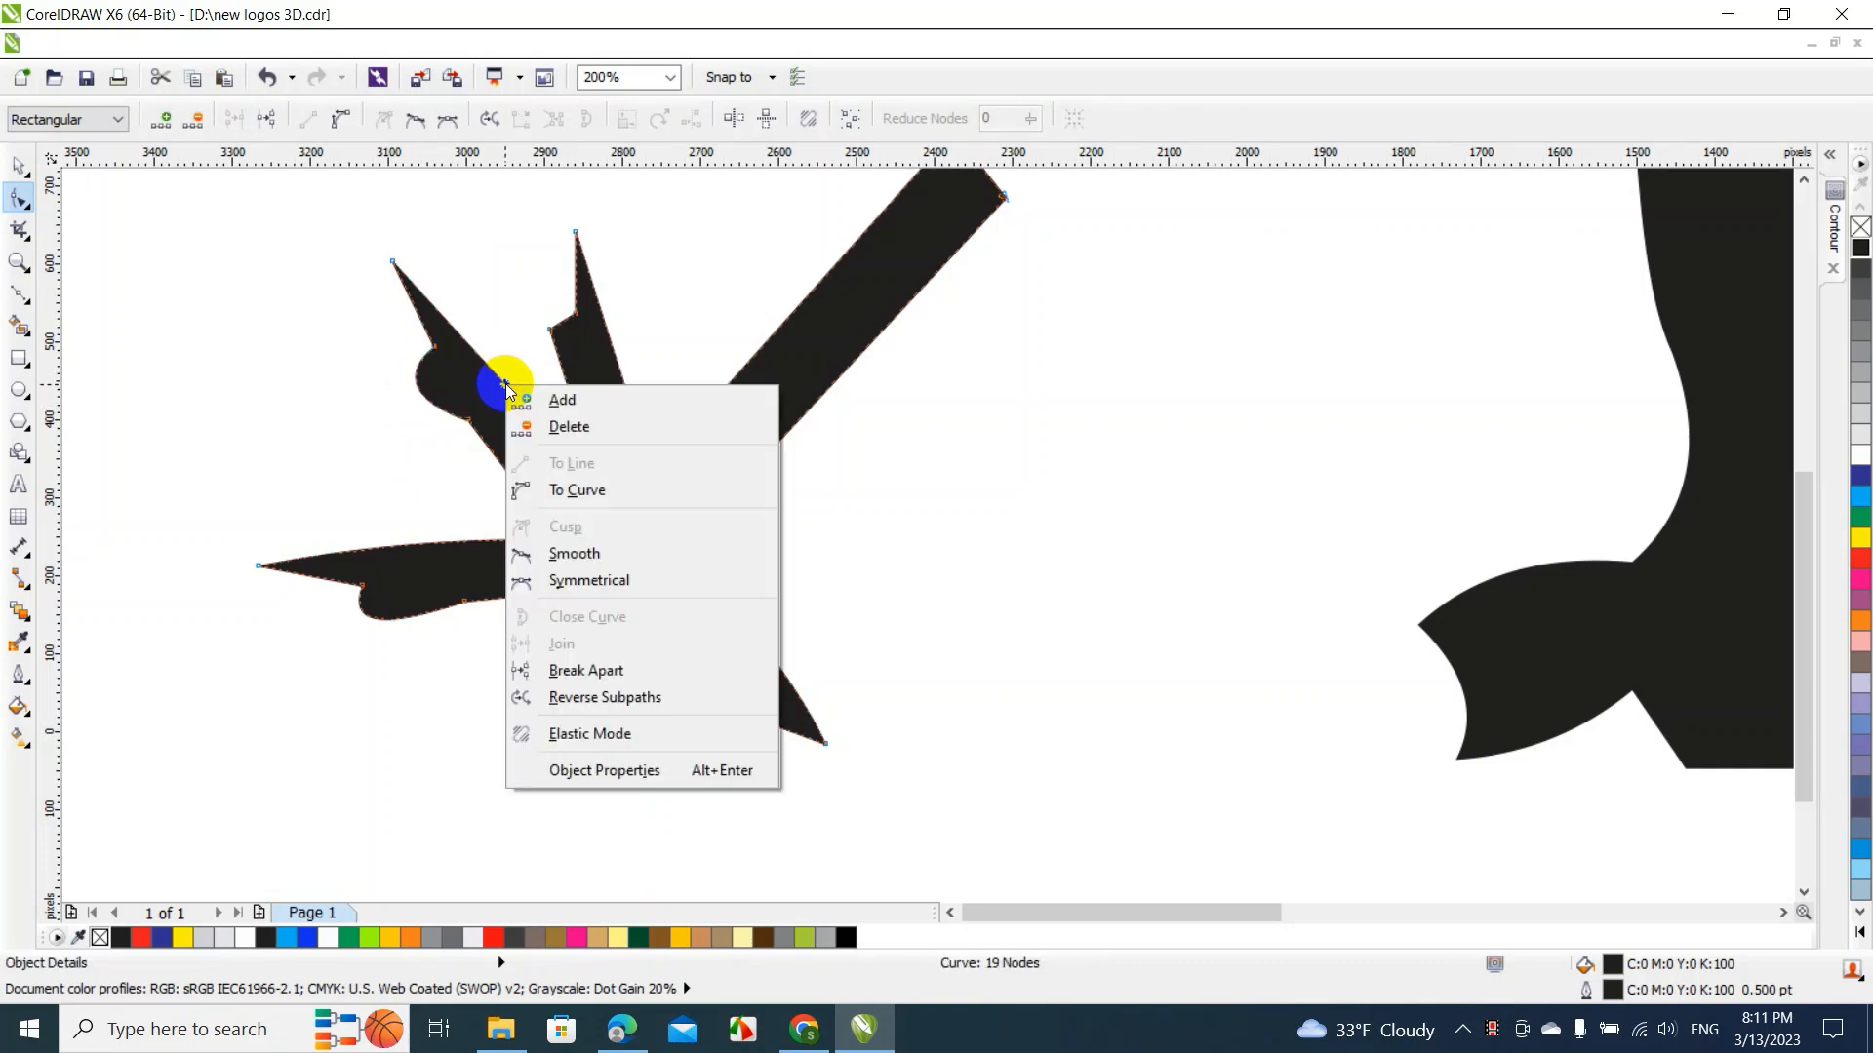
click(535, 489)
drag(523, 415, 510, 393)
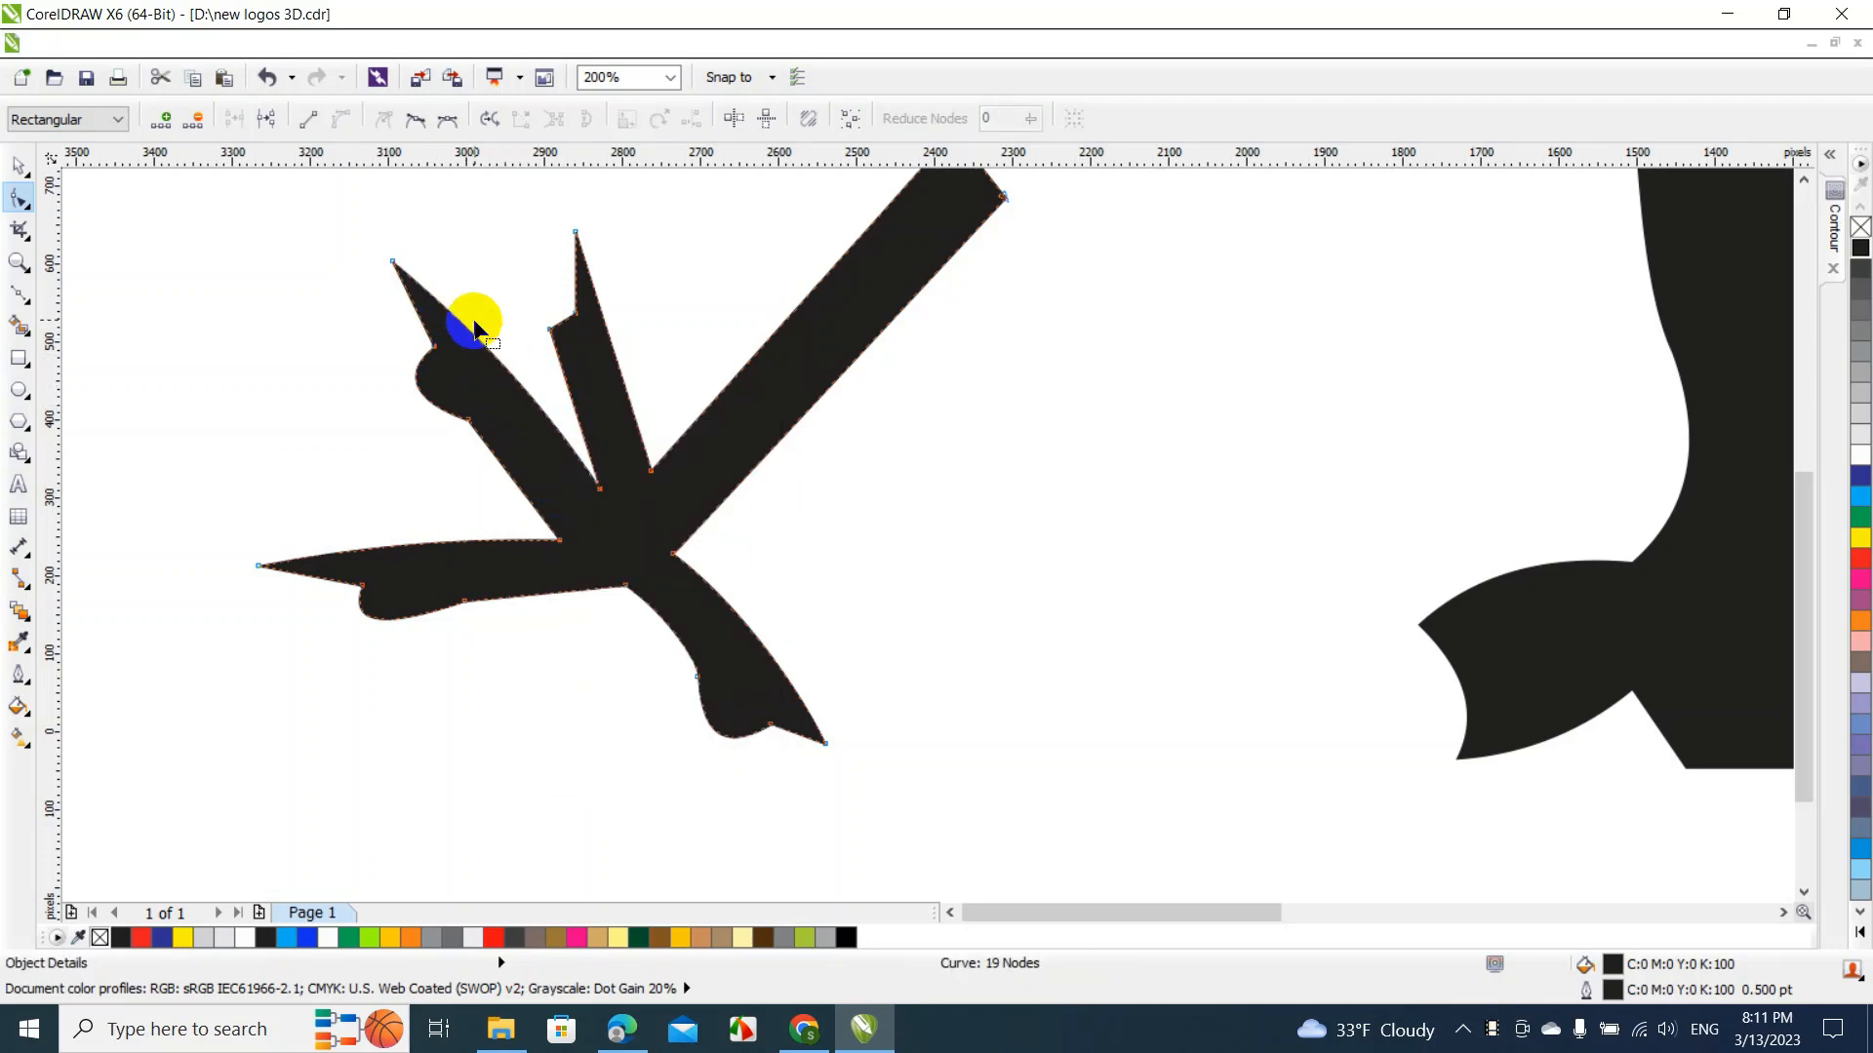
right_click(510, 477)
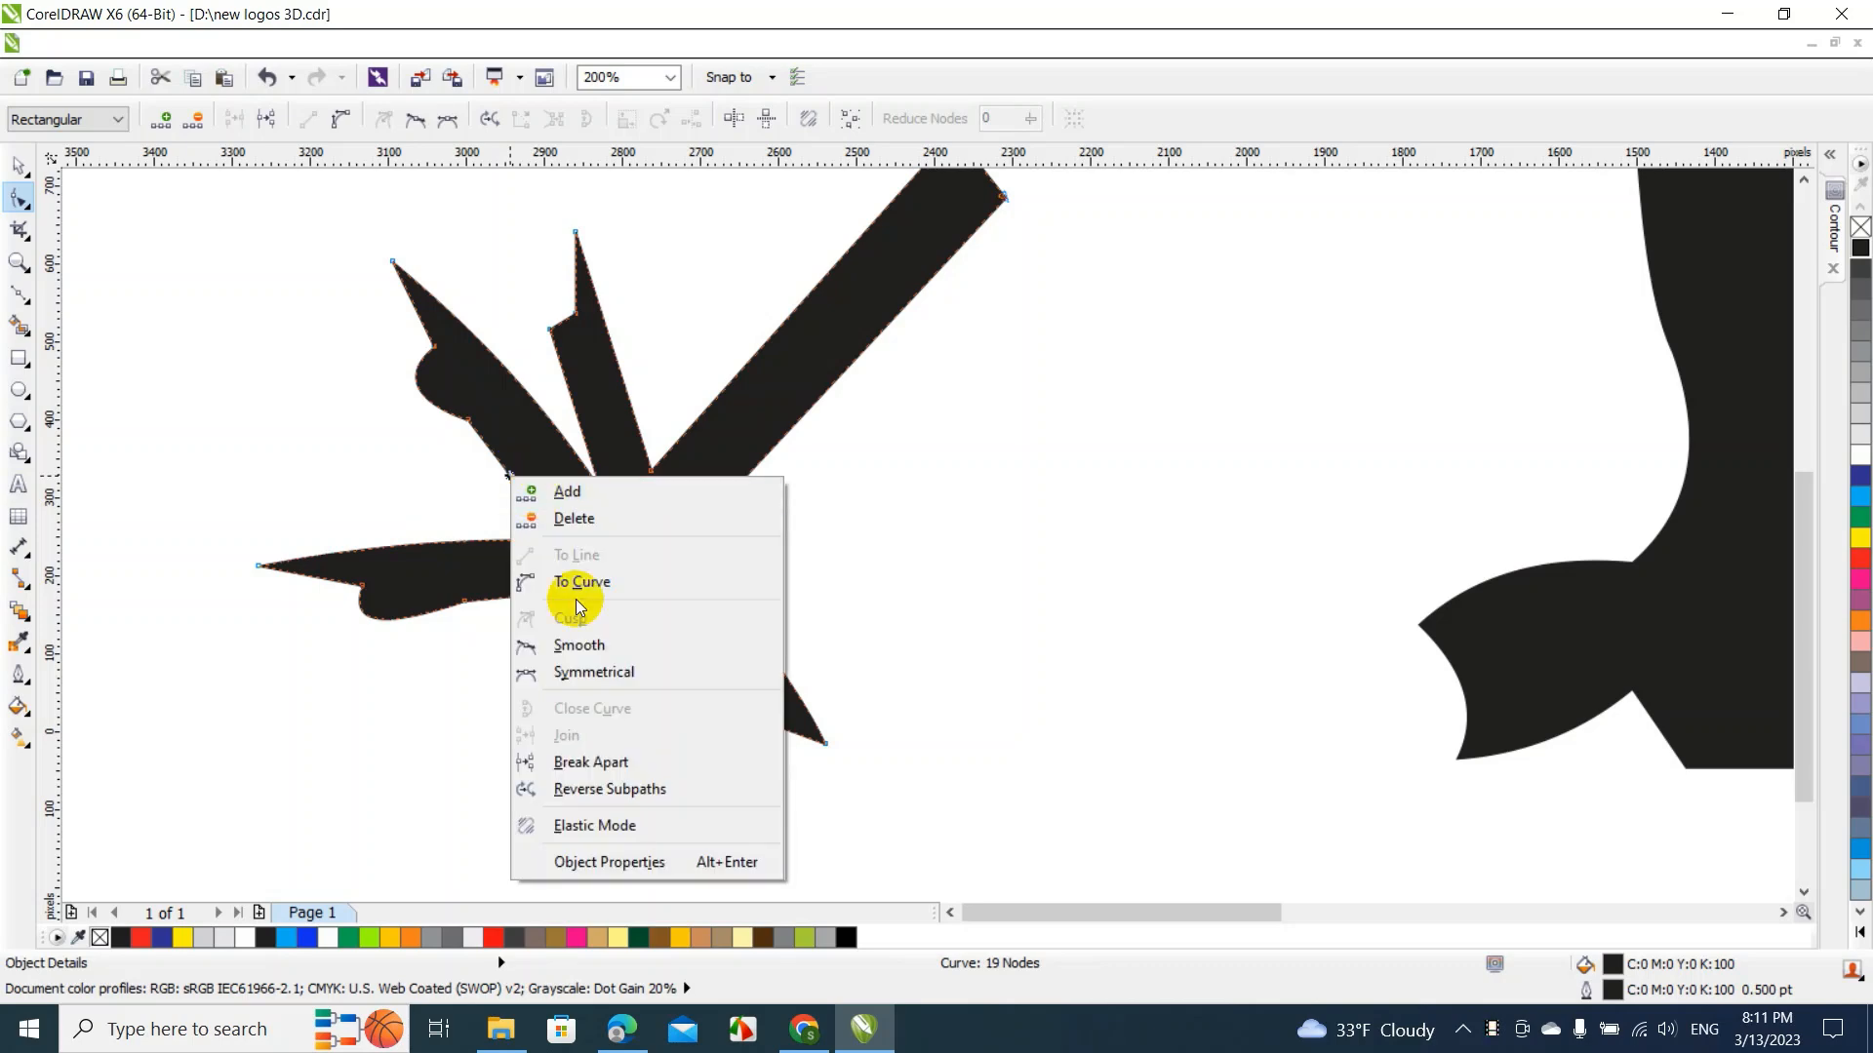
click(576, 583)
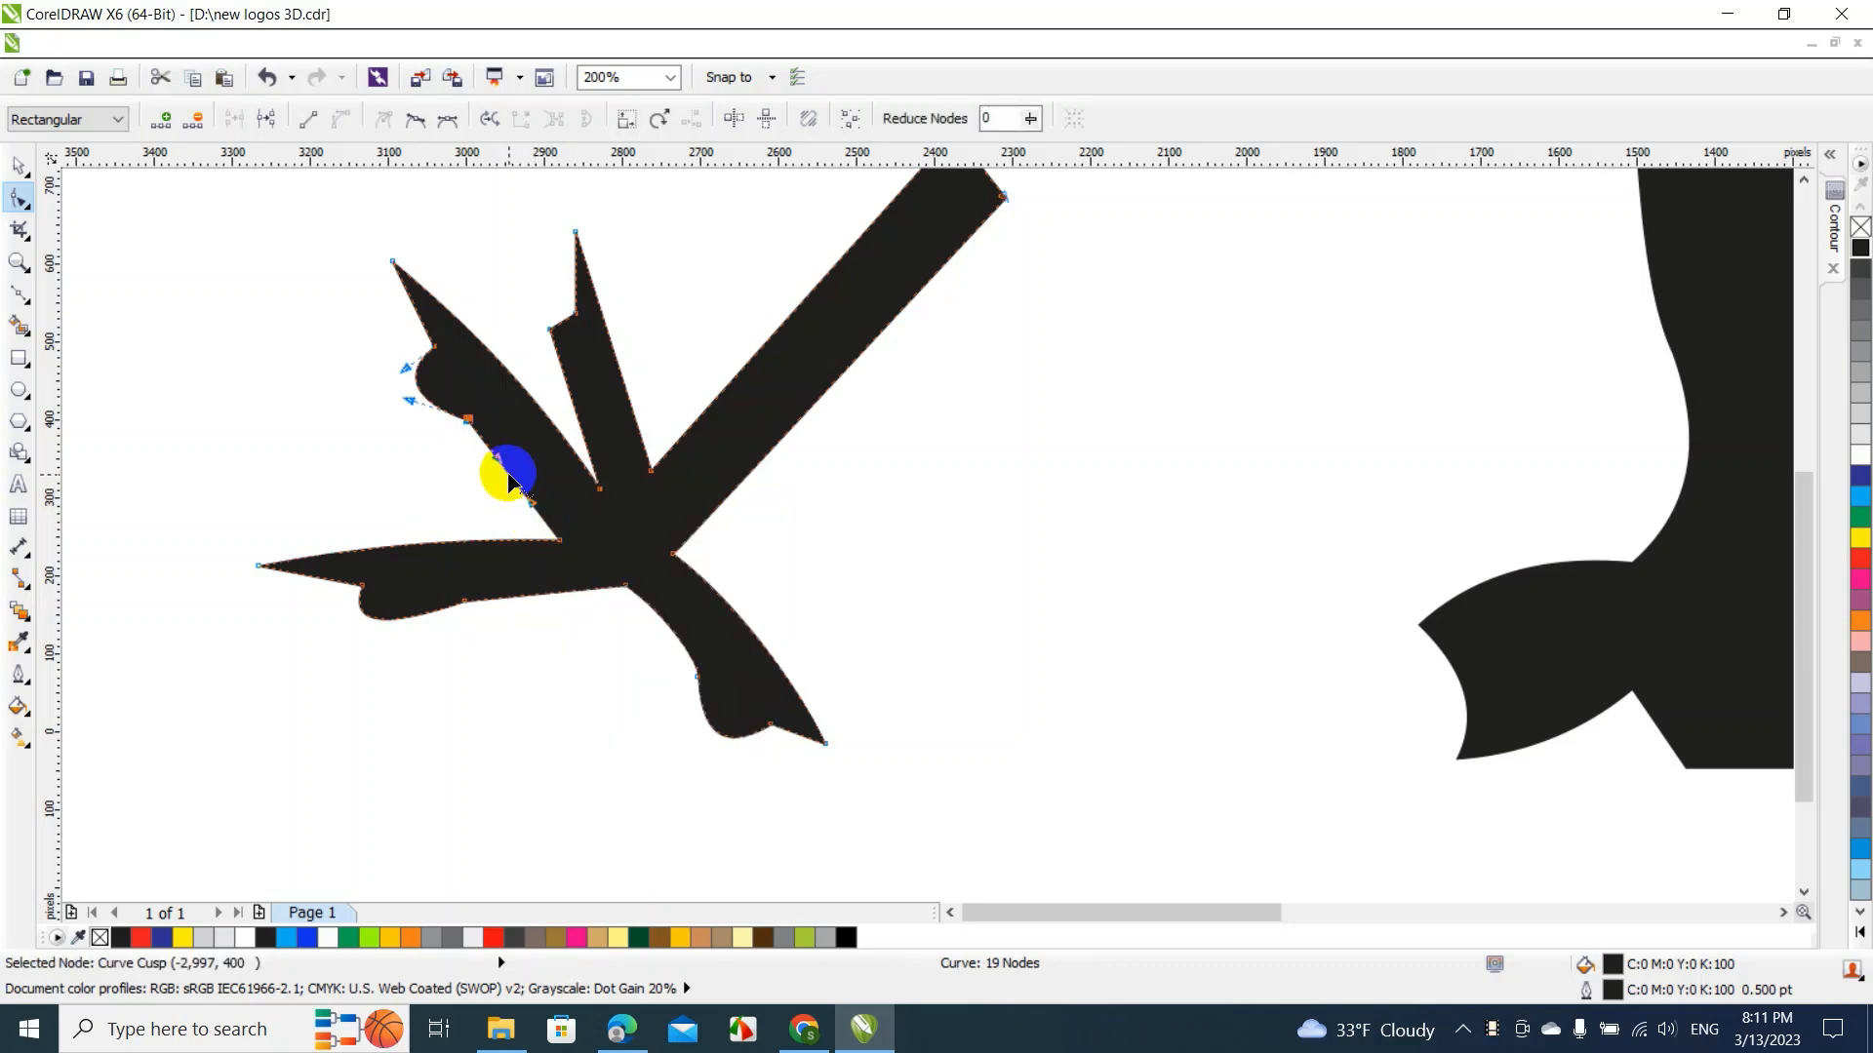
drag(501, 472, 517, 461)
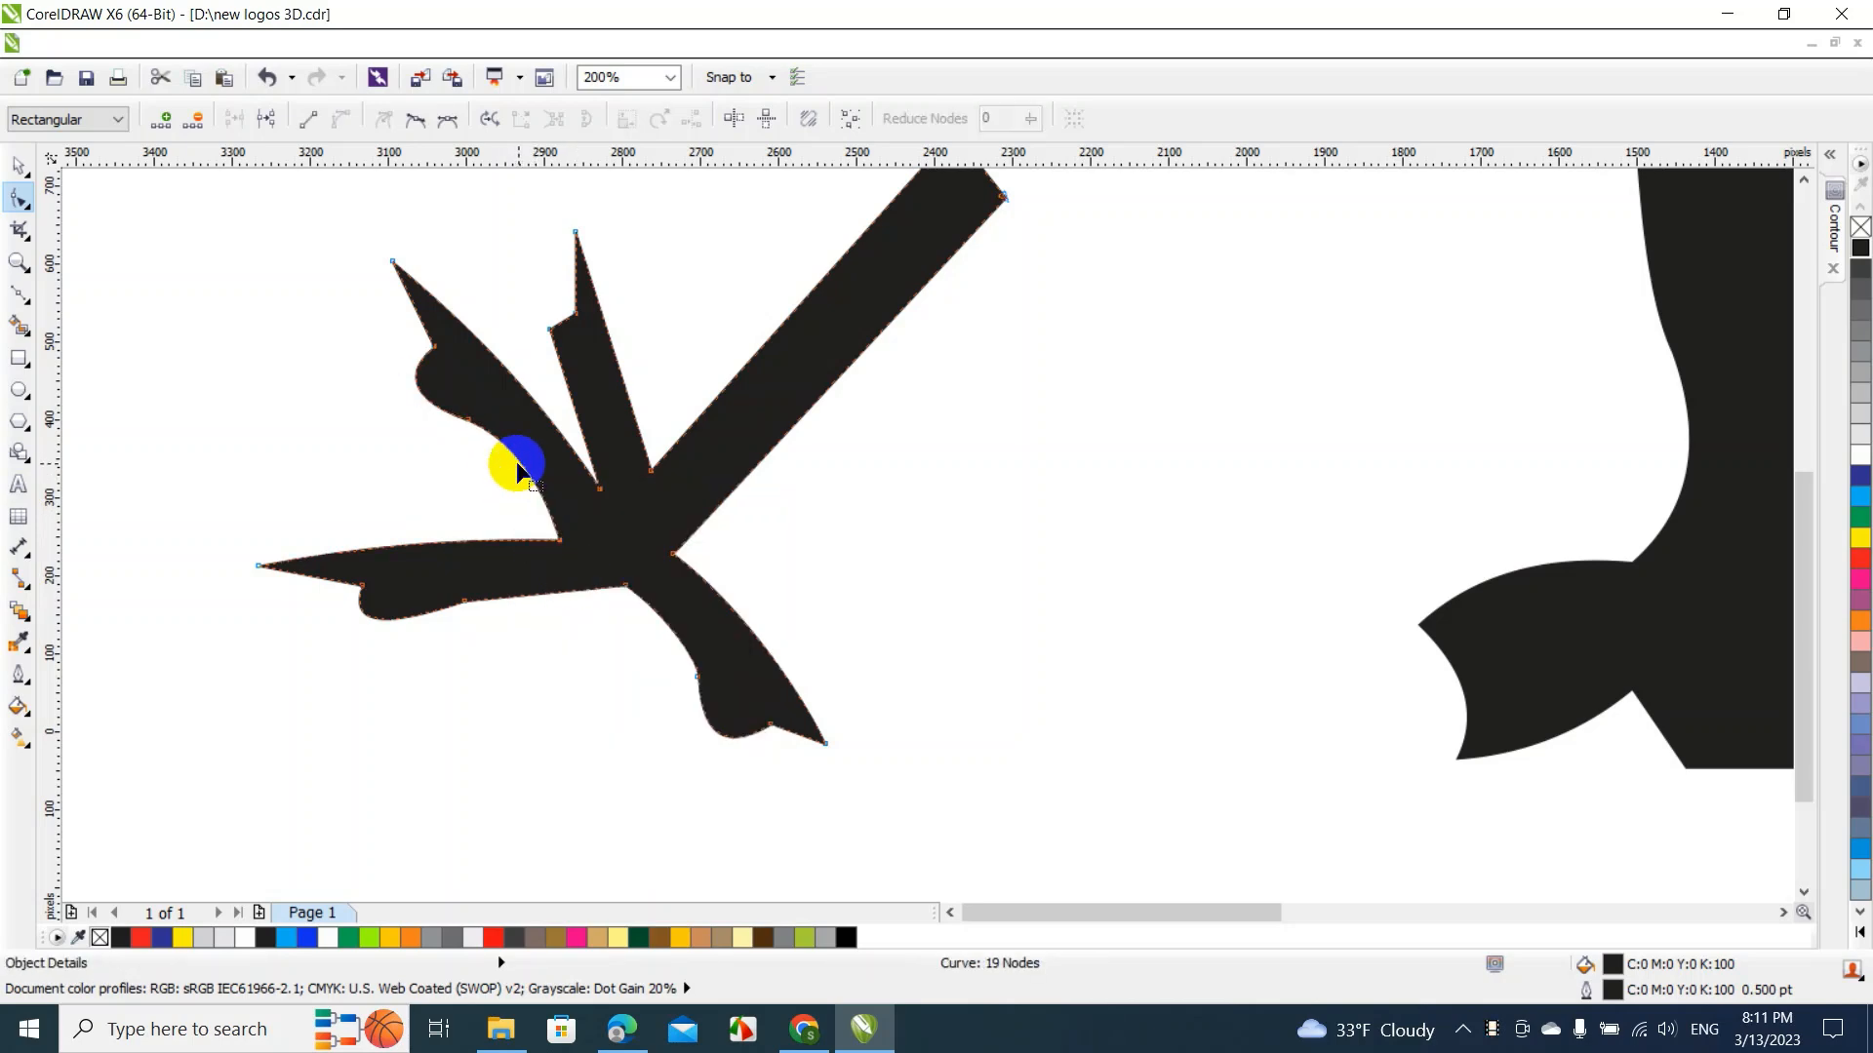
Add a node on the upright toe's outer edge at about (-2852, 448) and round the blunt corner beside its claw into a small pad
double_click(567, 385)
drag(568, 387, 570, 385)
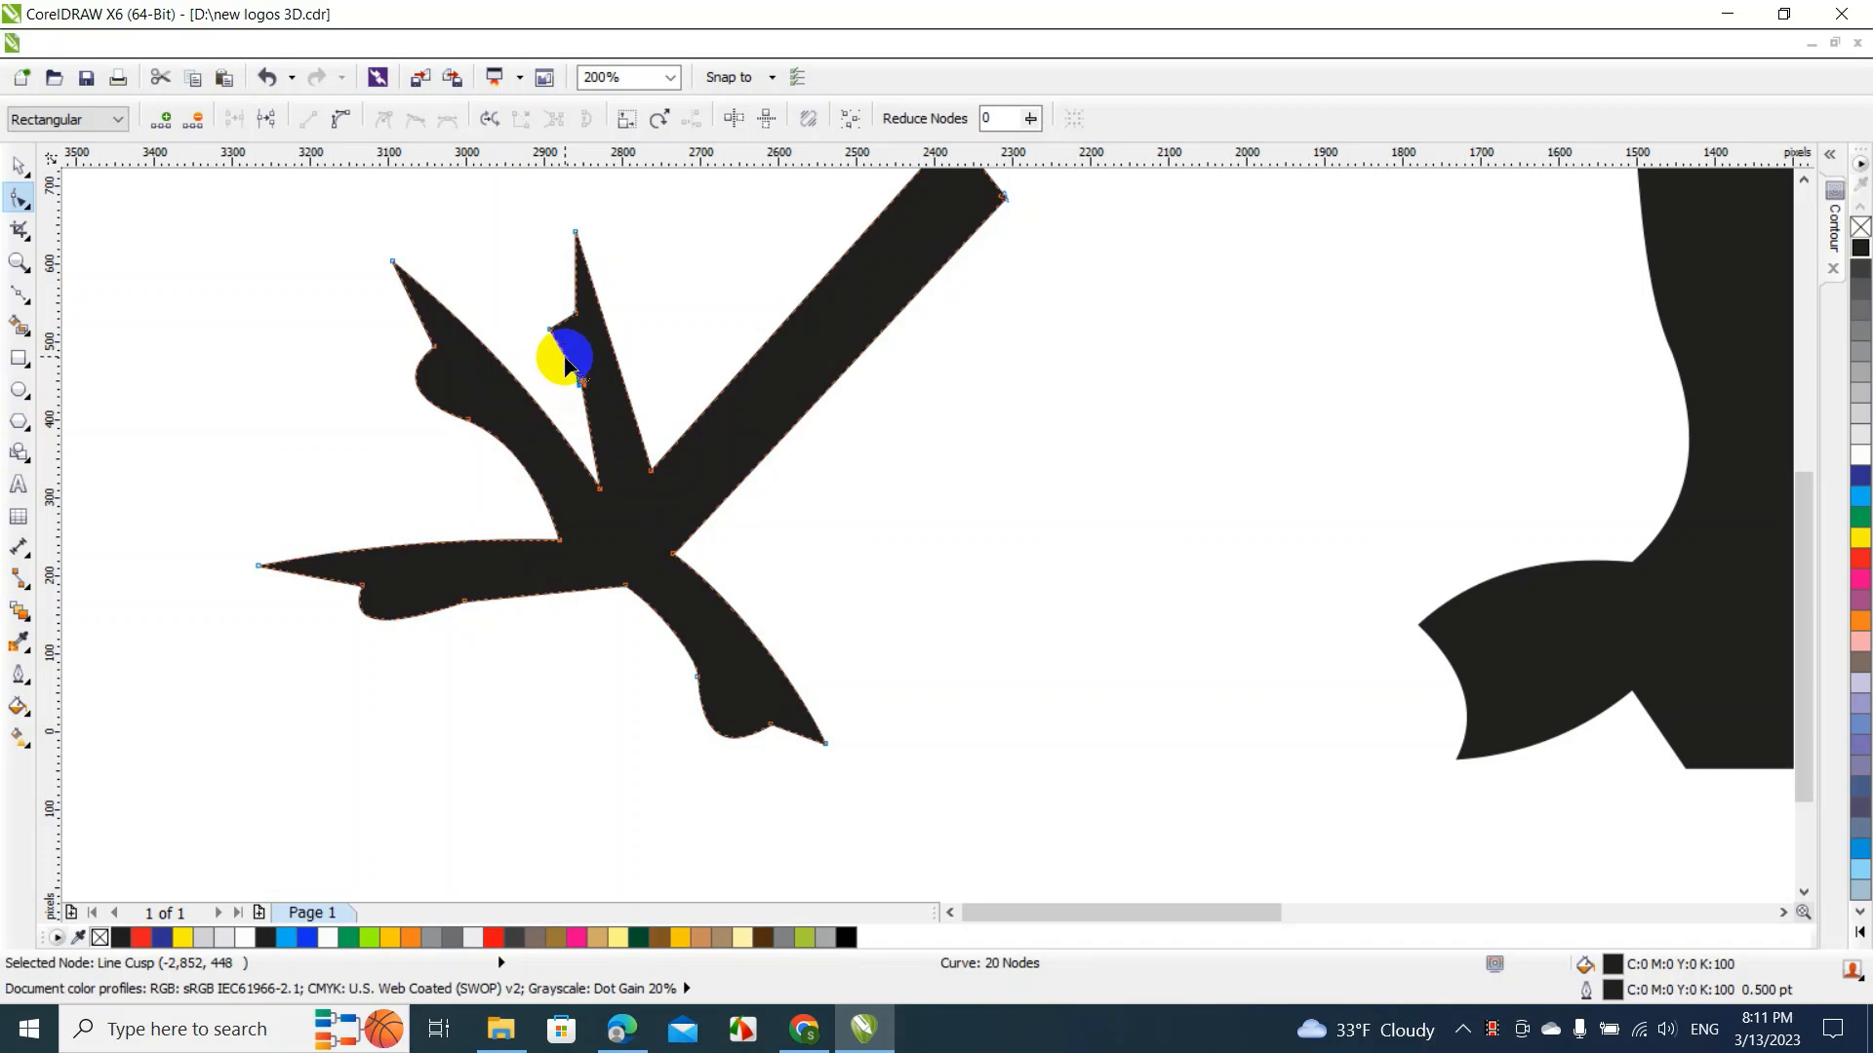
right_click(566, 360)
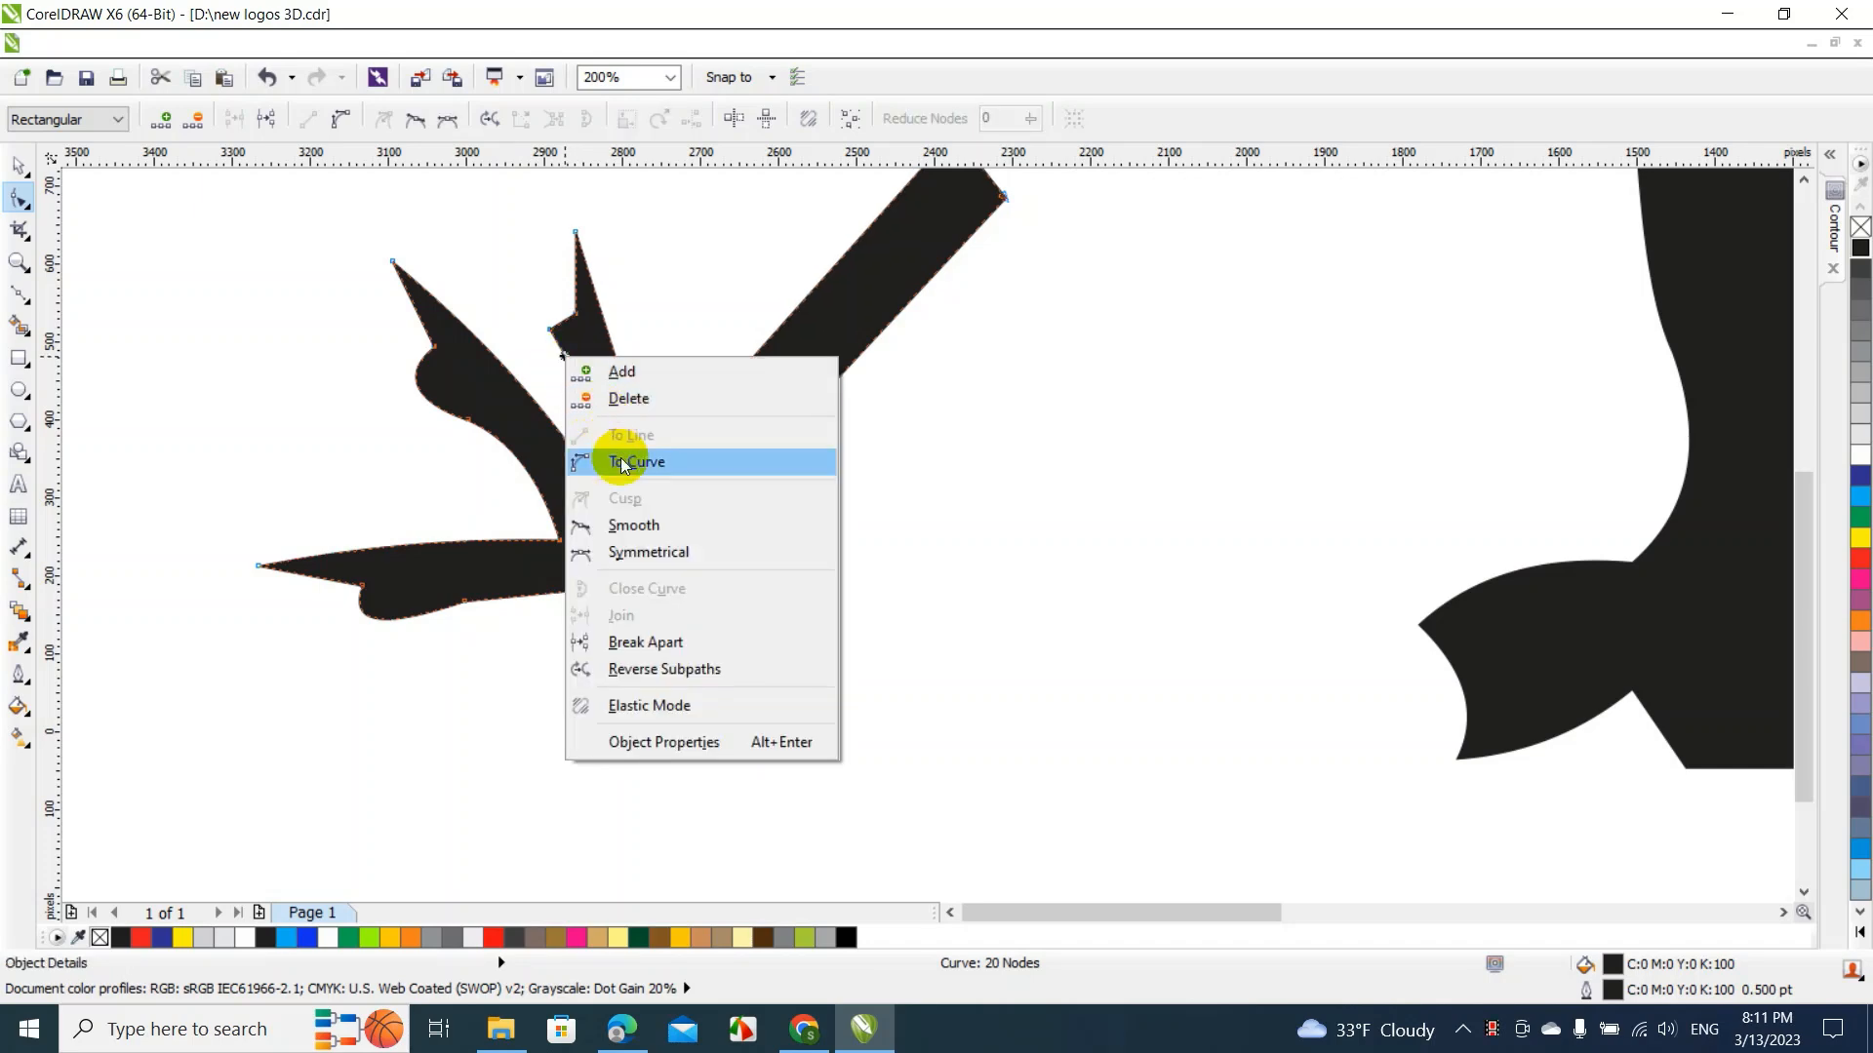
click(624, 460)
drag(563, 355, 549, 353)
click(548, 329)
key(Delete)
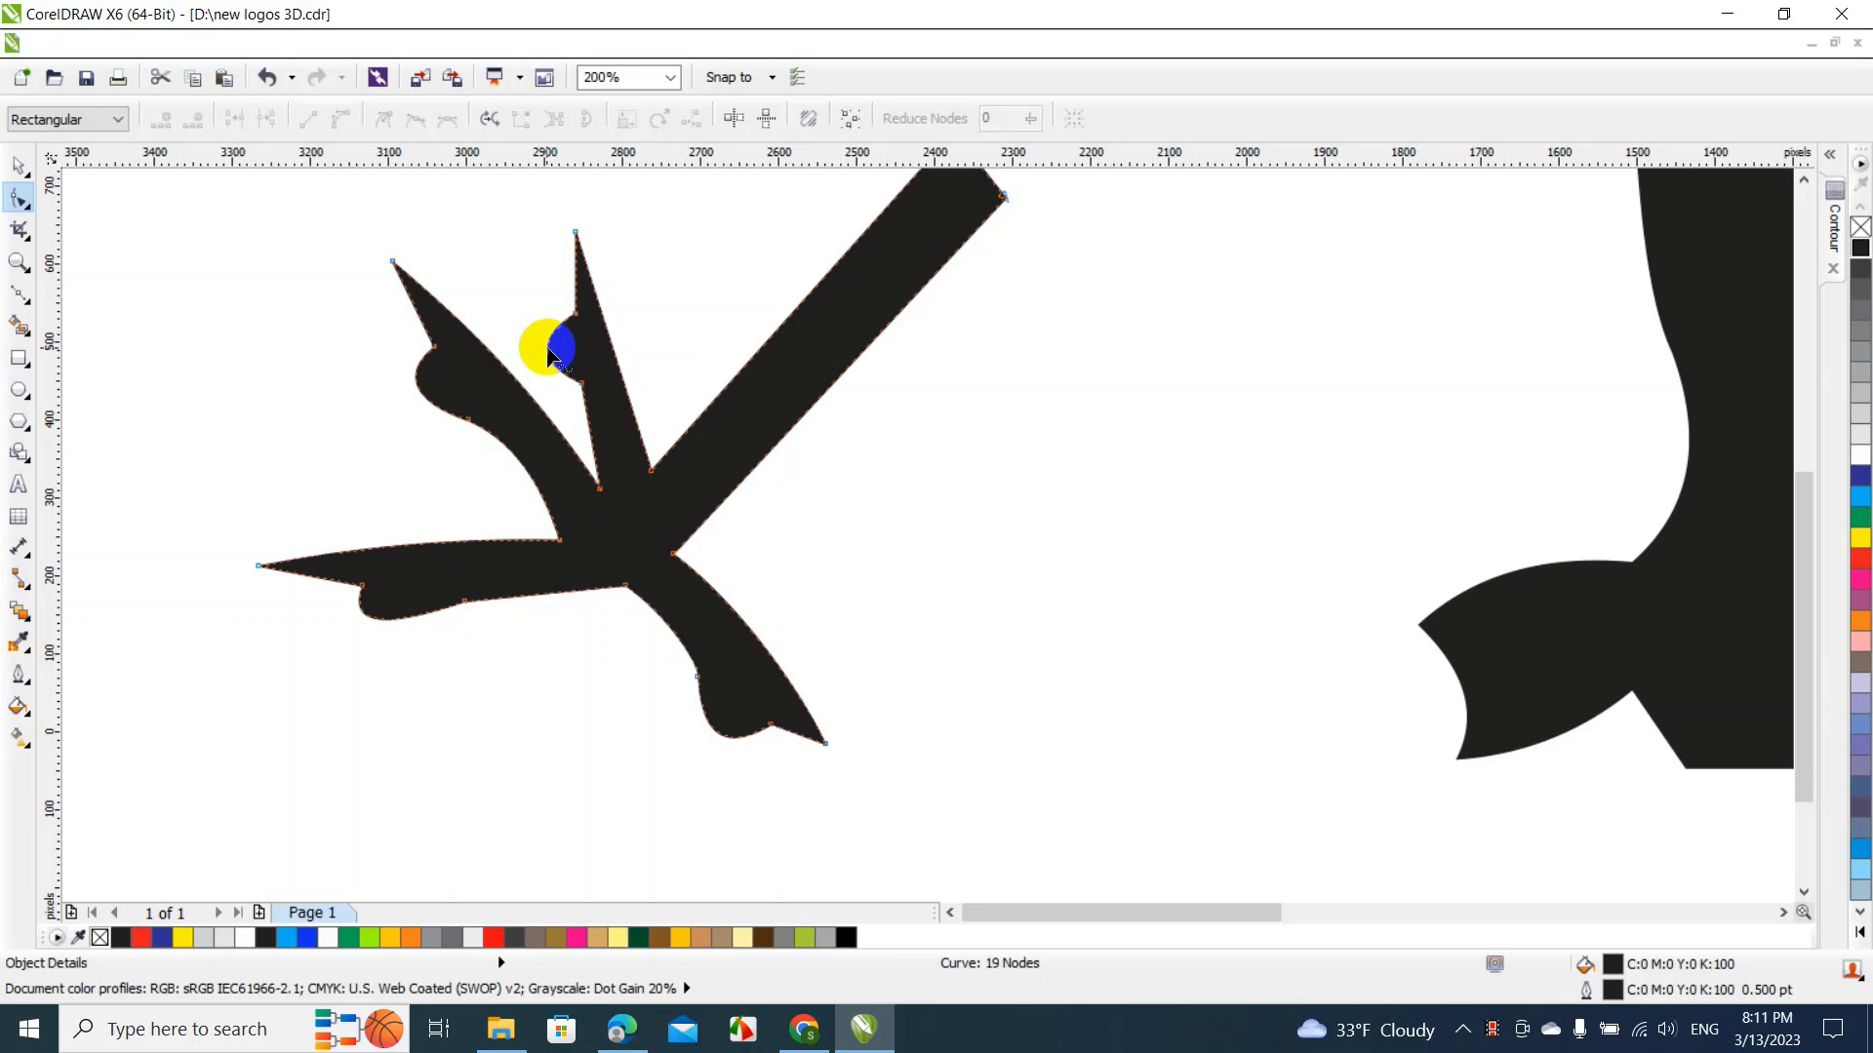
drag(547, 348, 556, 348)
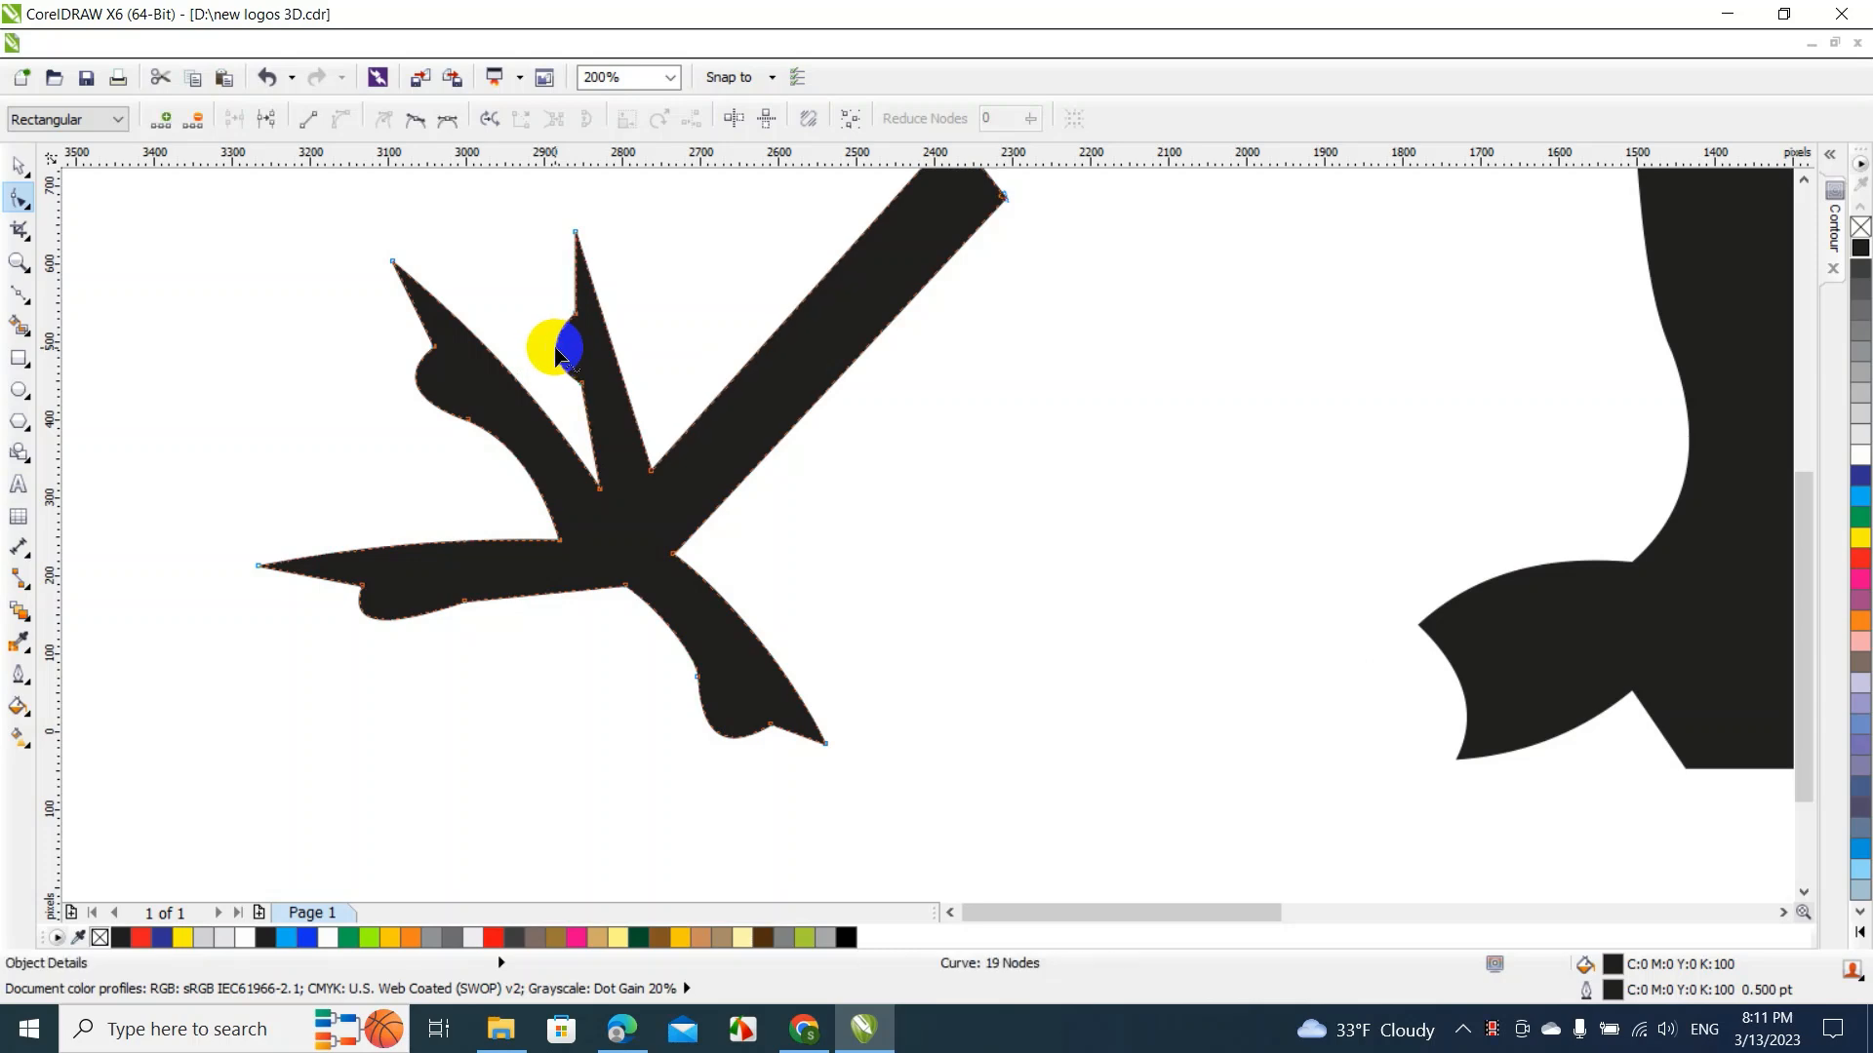
Convert both straight edges of the upright toe to curves and bend them slightly toward the leg
right_click(590, 441)
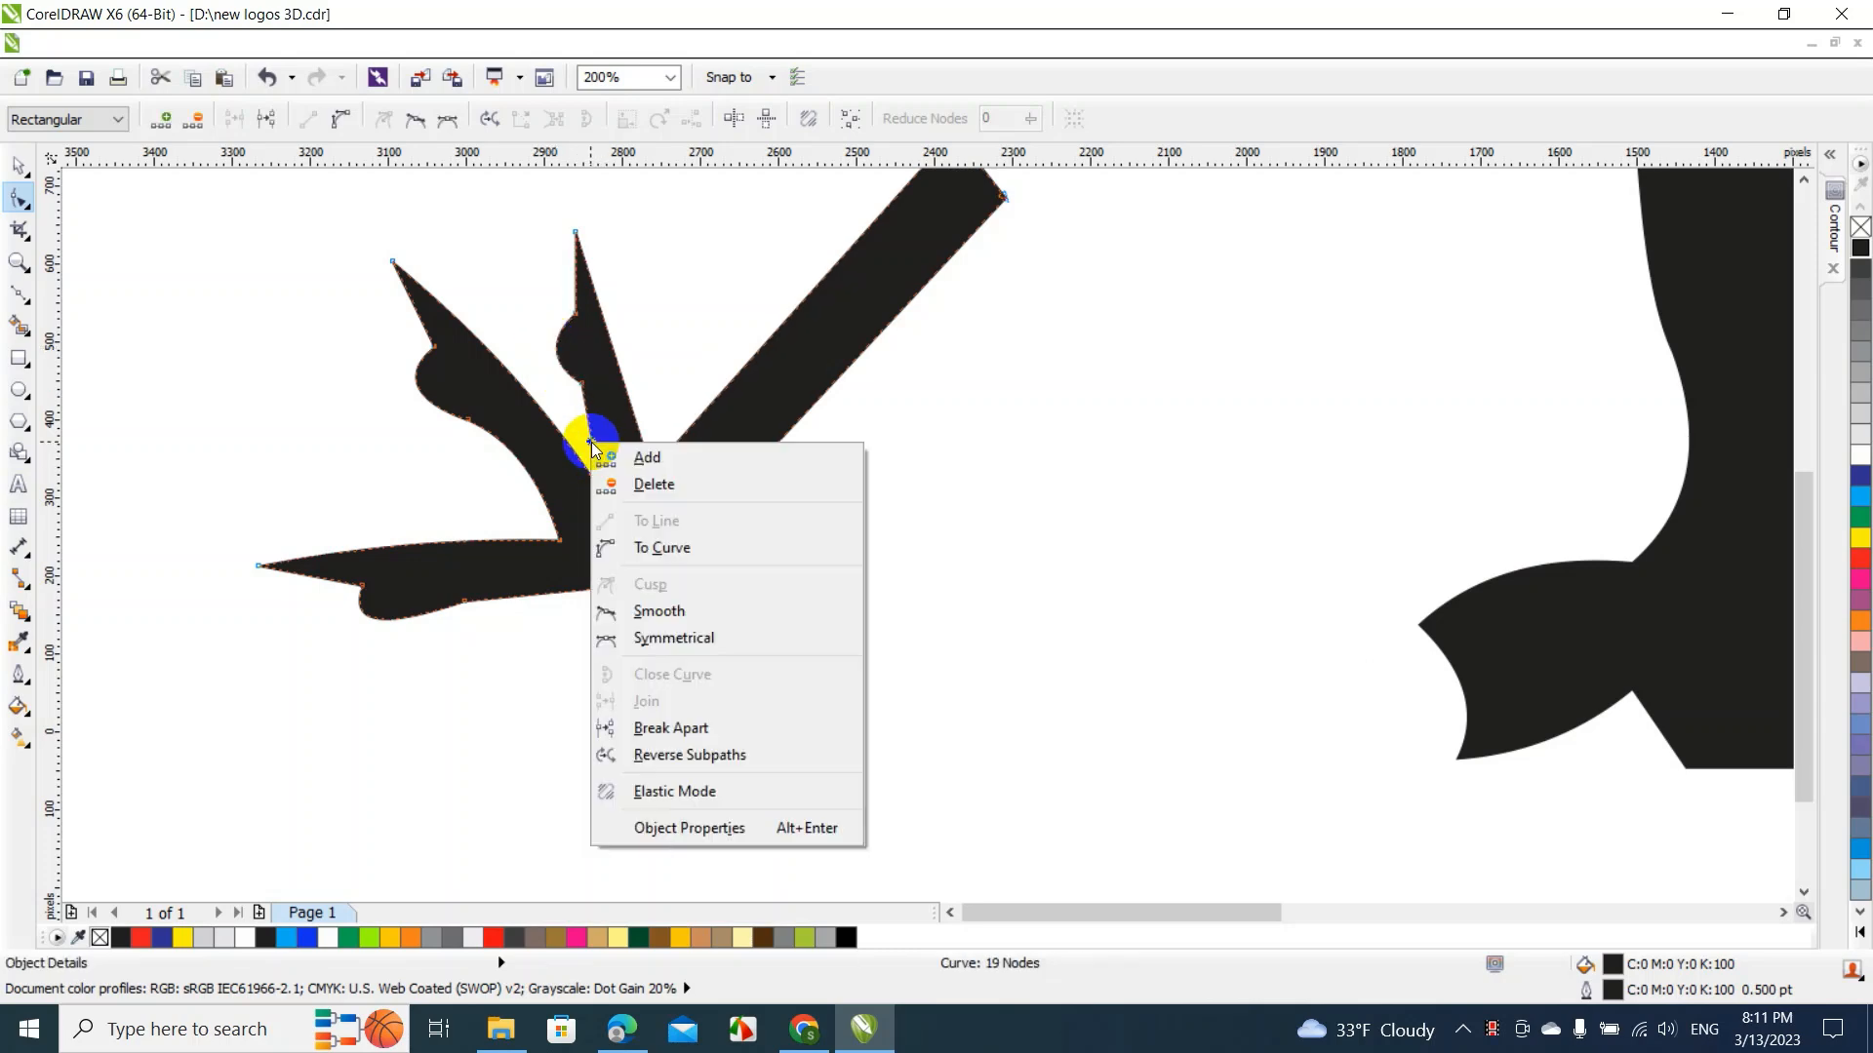
click(646, 547)
drag(588, 429, 604, 445)
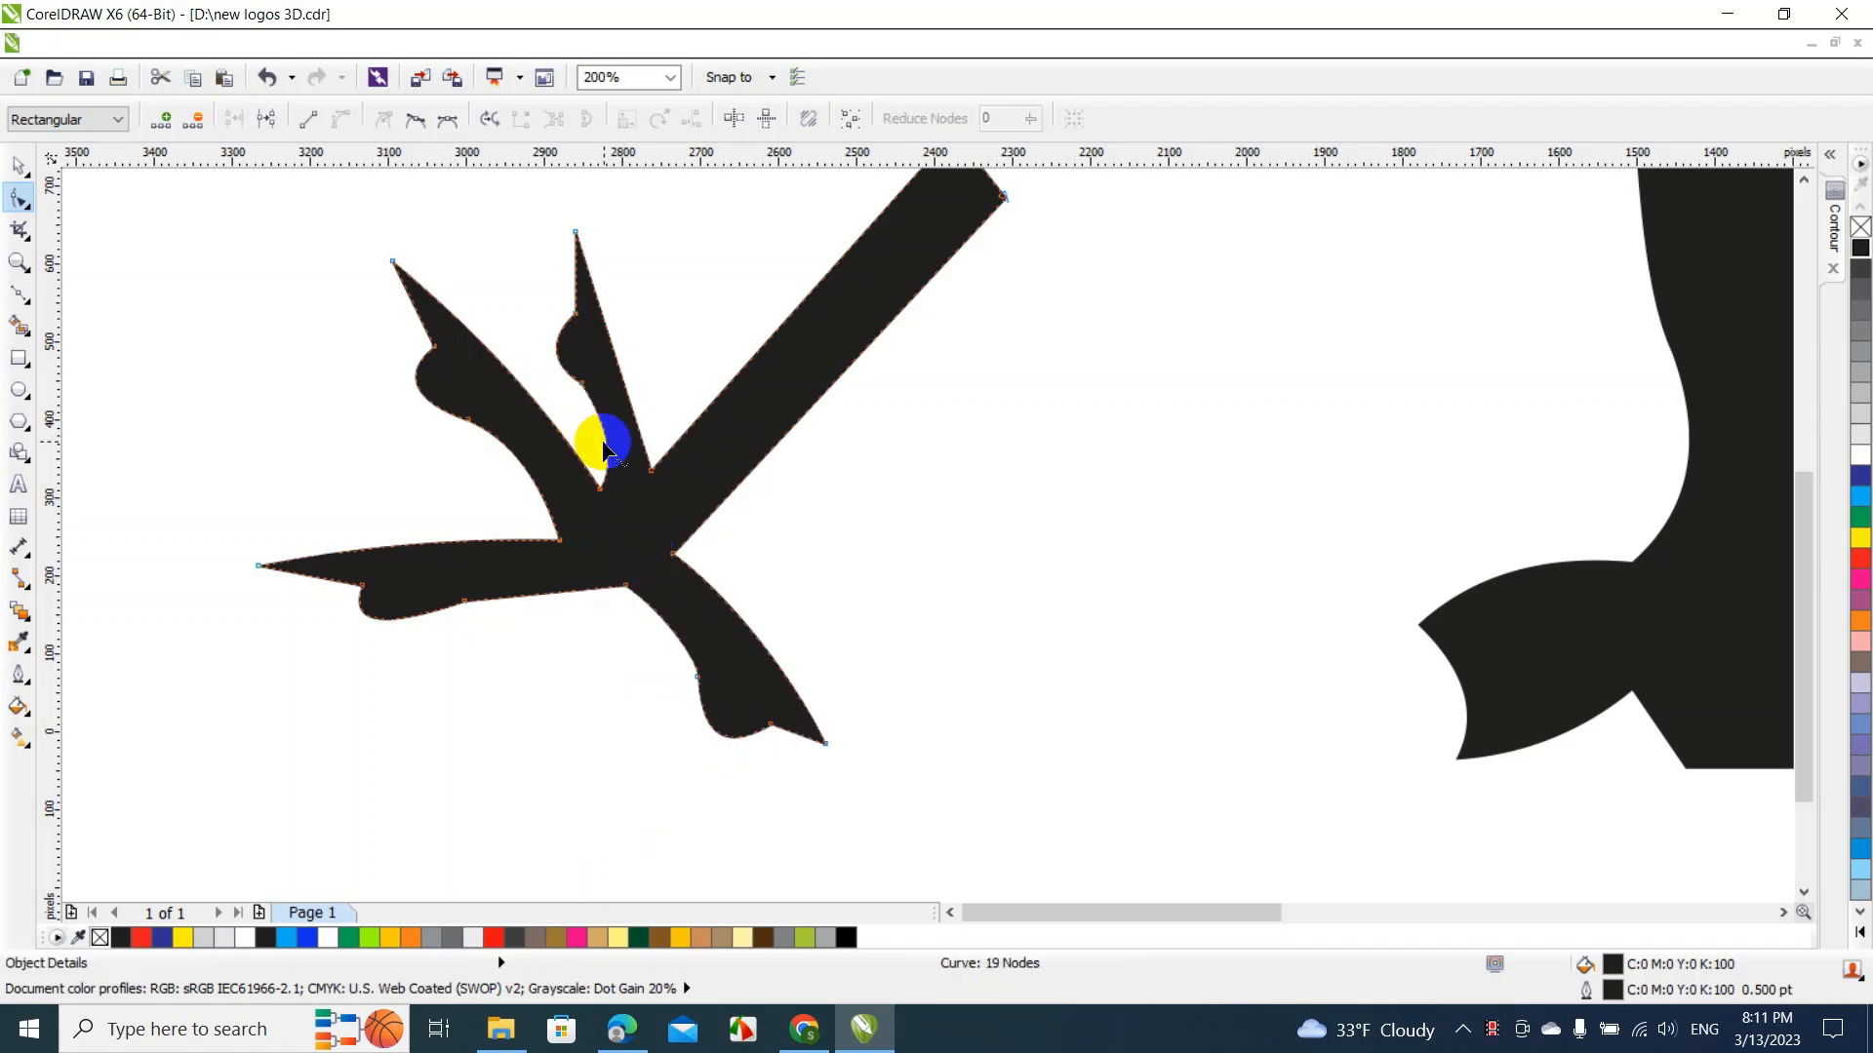
right_click(631, 405)
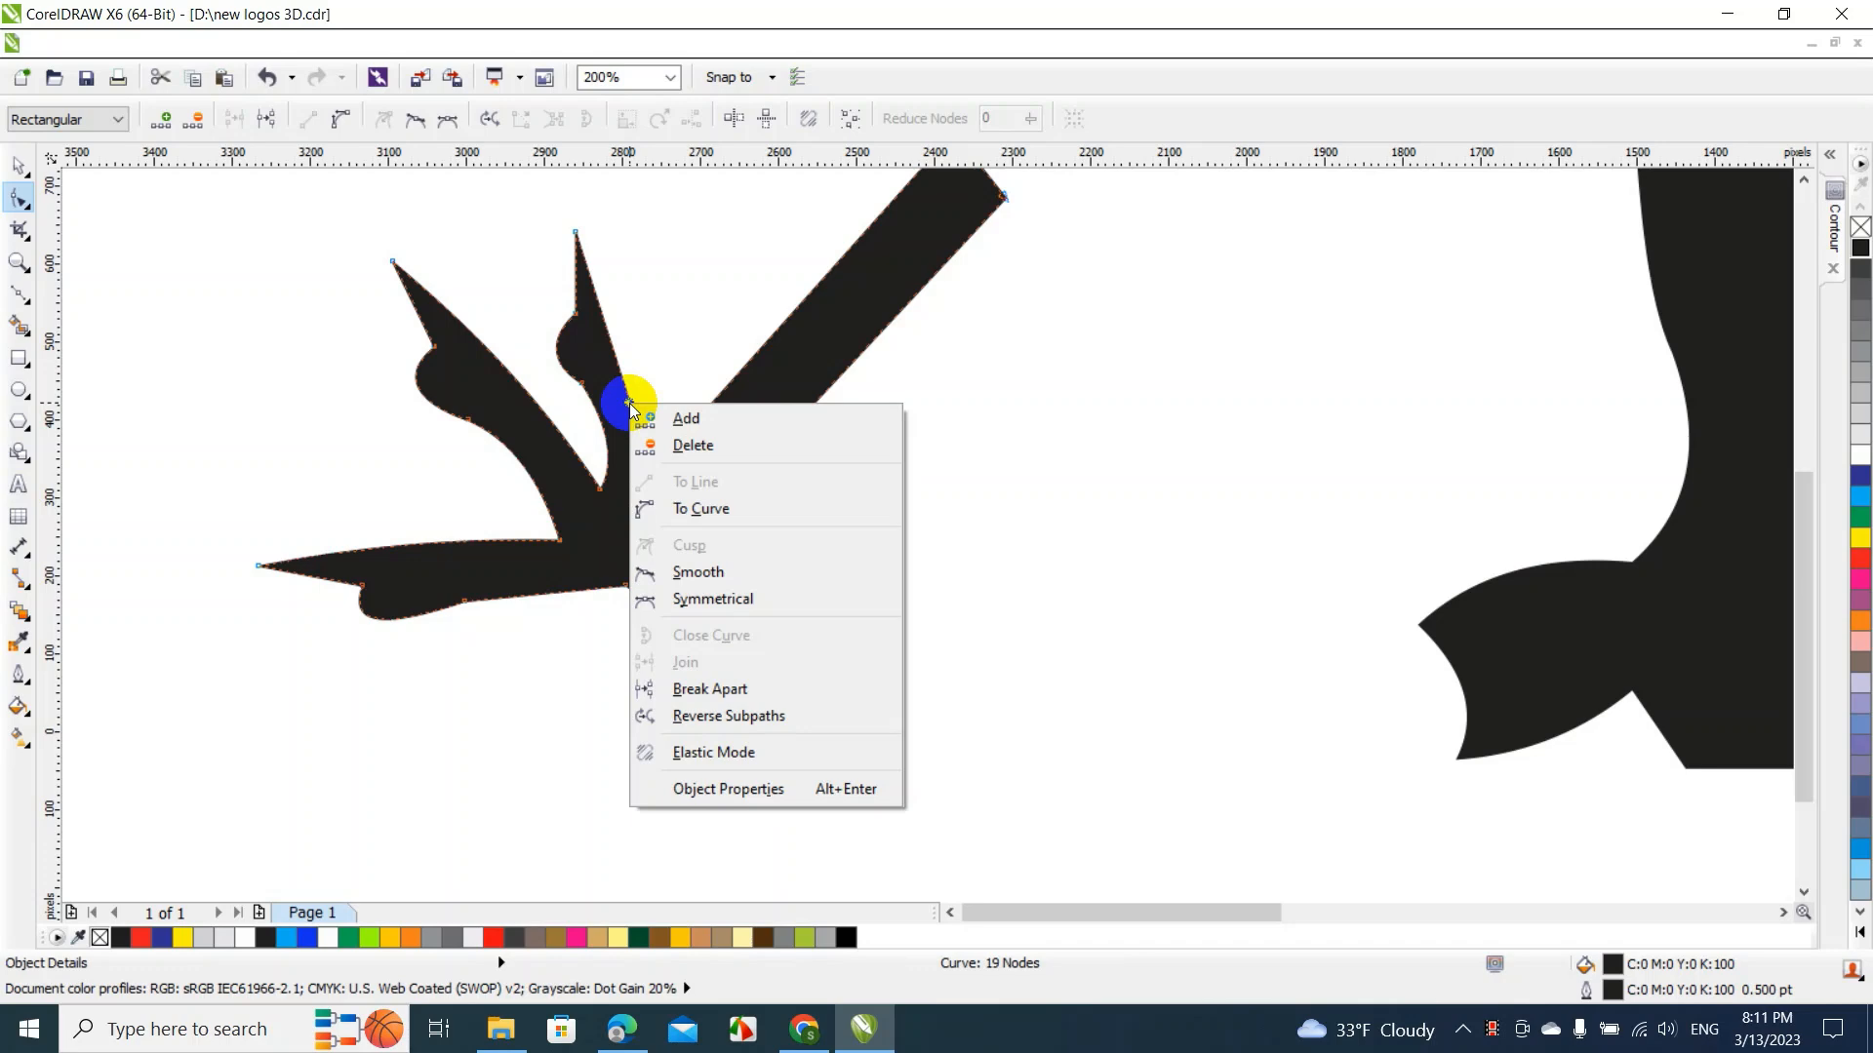
click(671, 444)
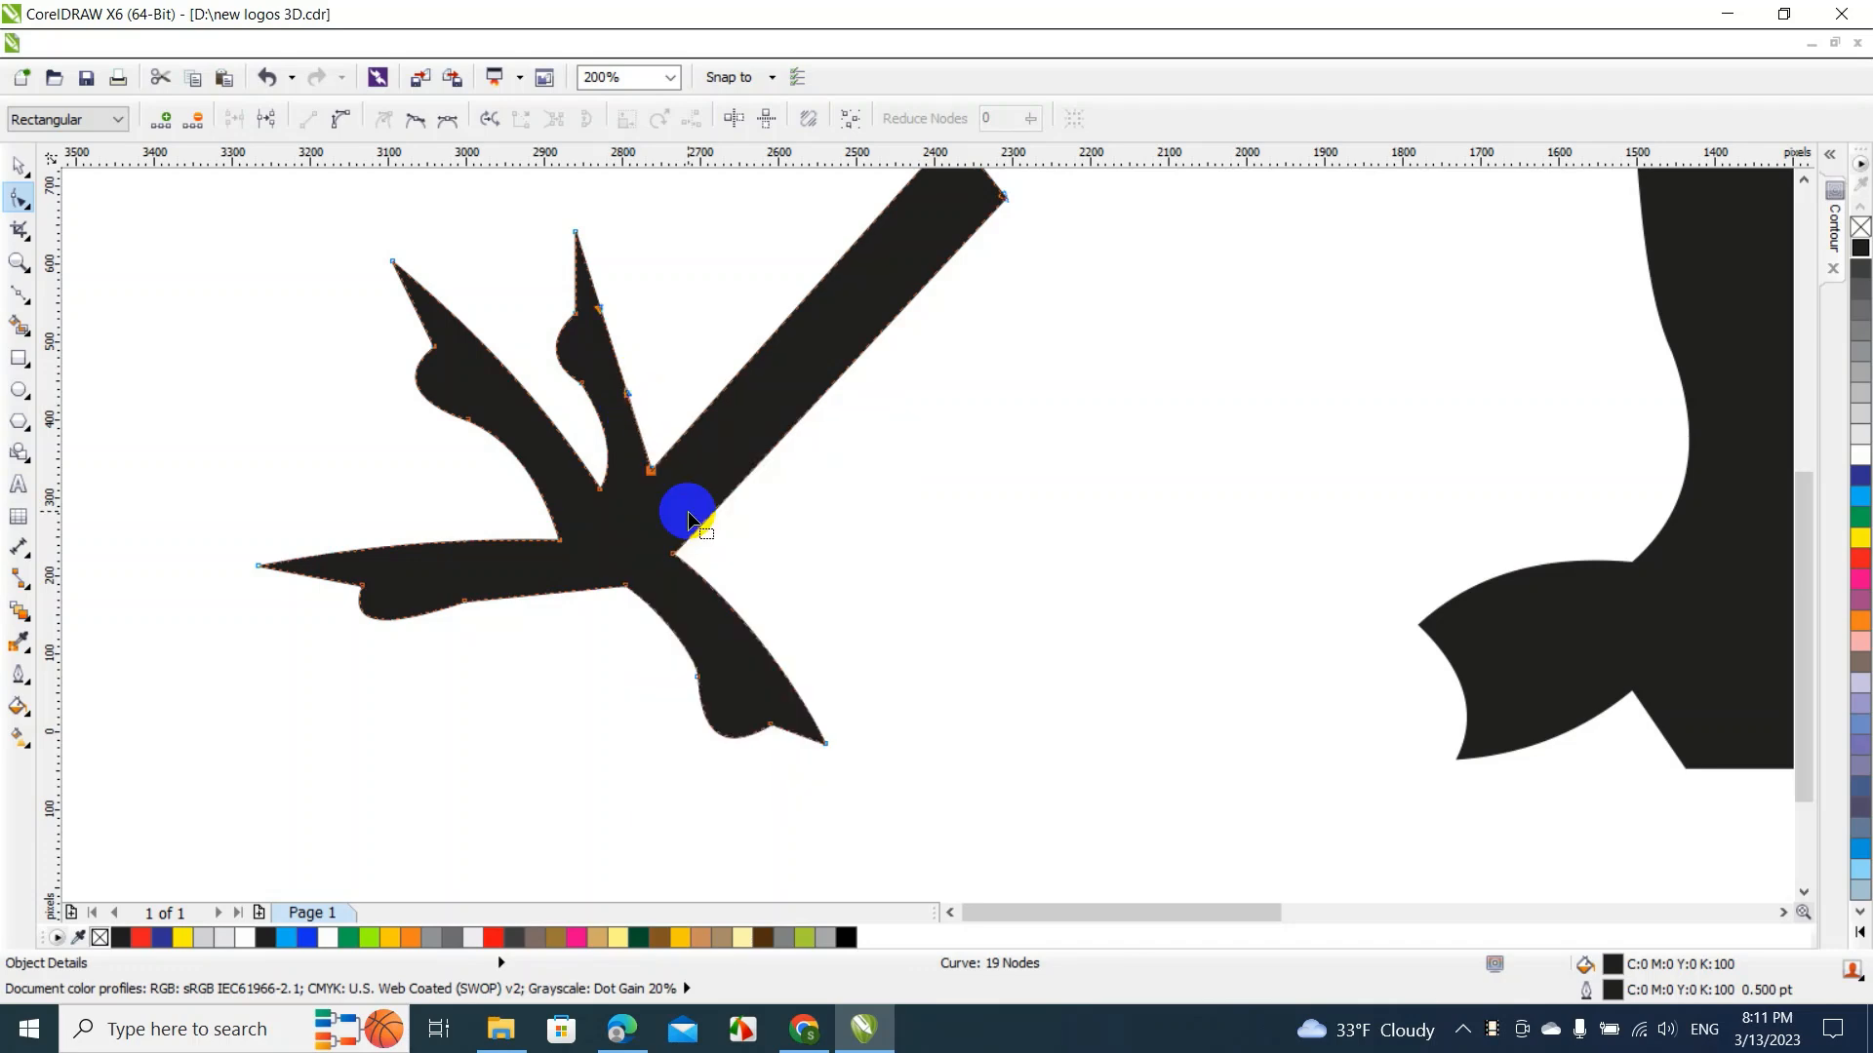
click(625, 395)
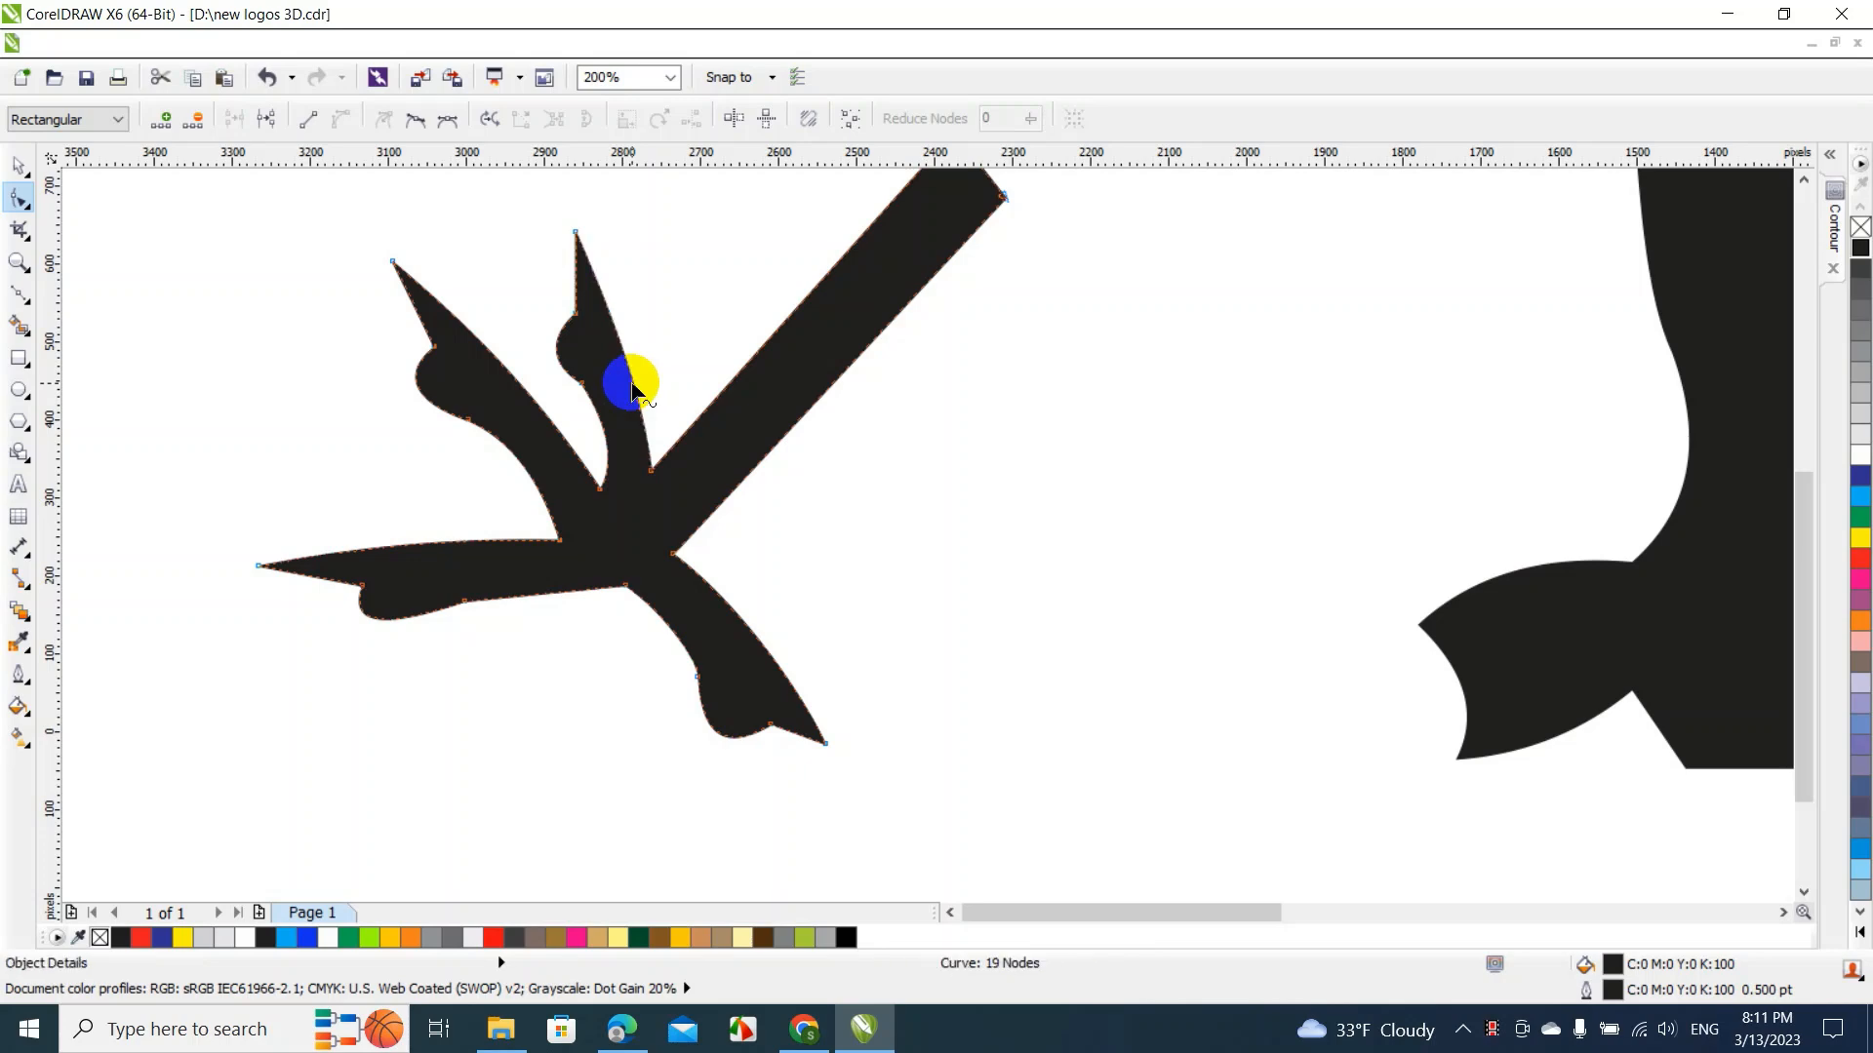
Convert both long edges of the leg to curves and bend them slightly inward so the shank narrows in the middle
right_click(698, 419)
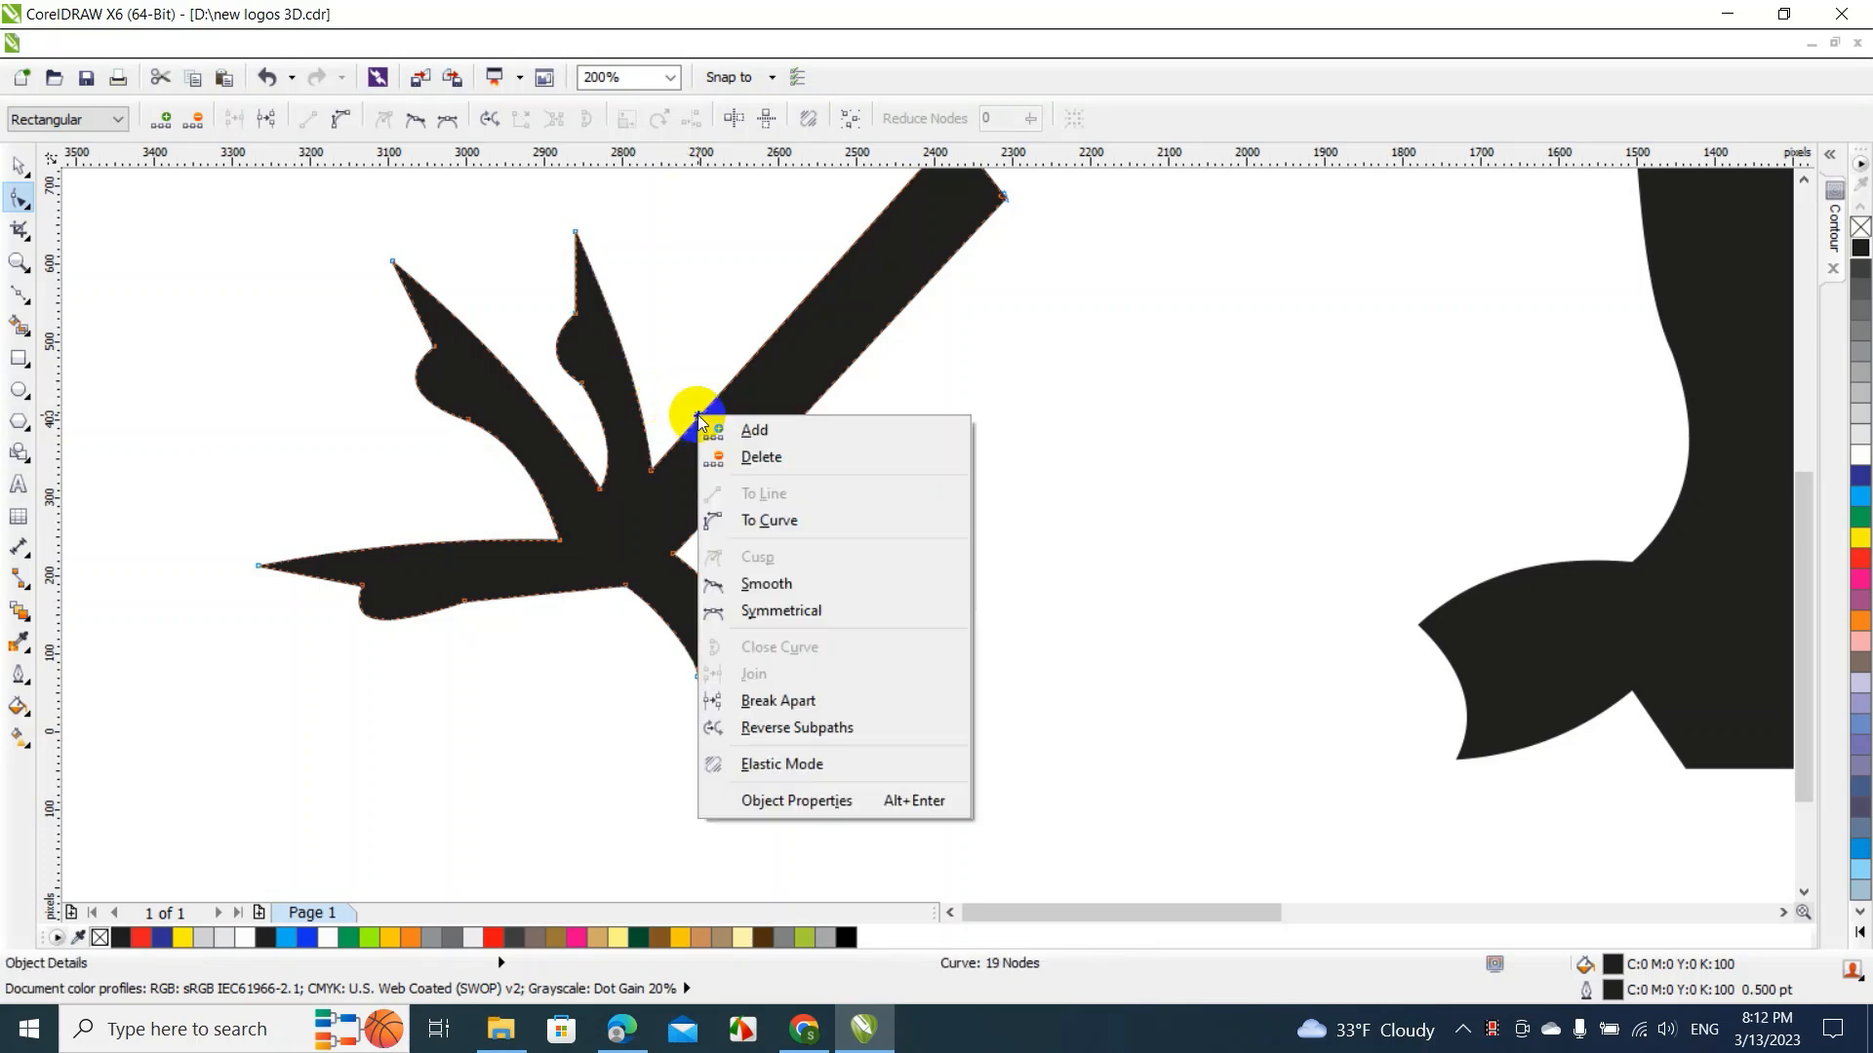
click(756, 520)
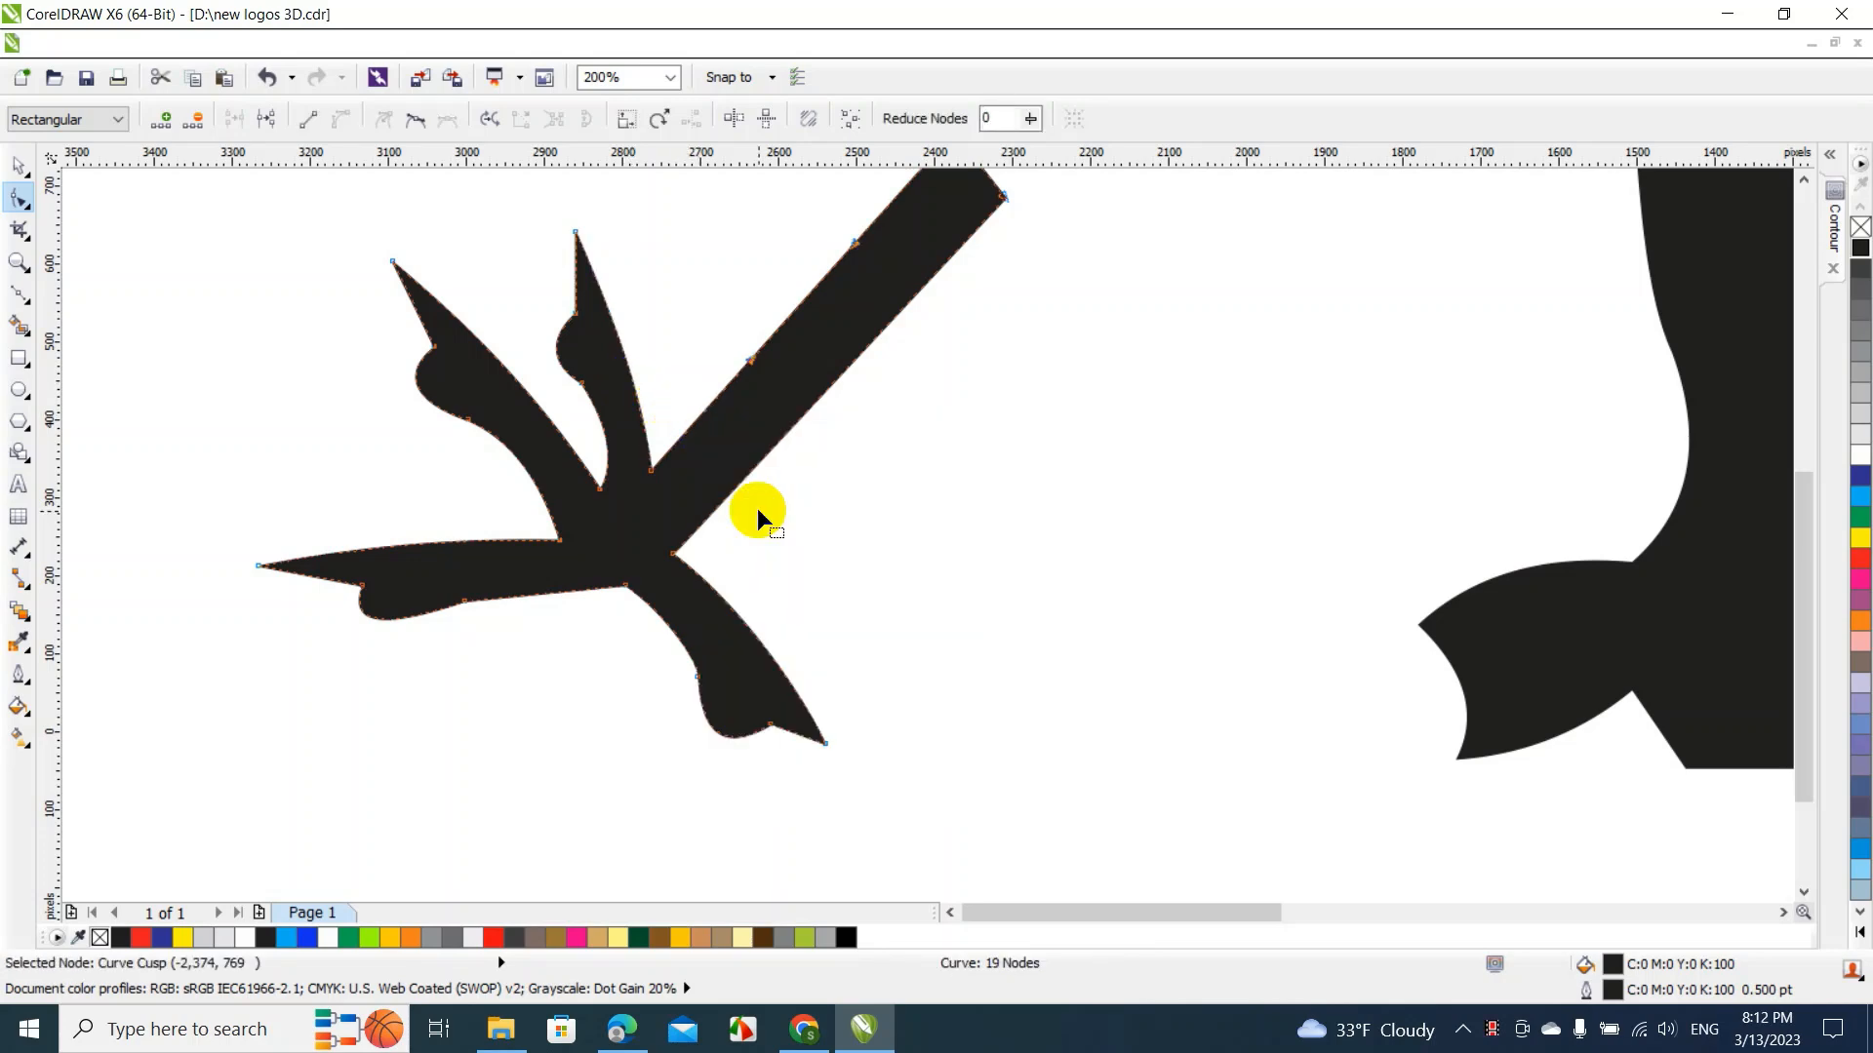
click(772, 345)
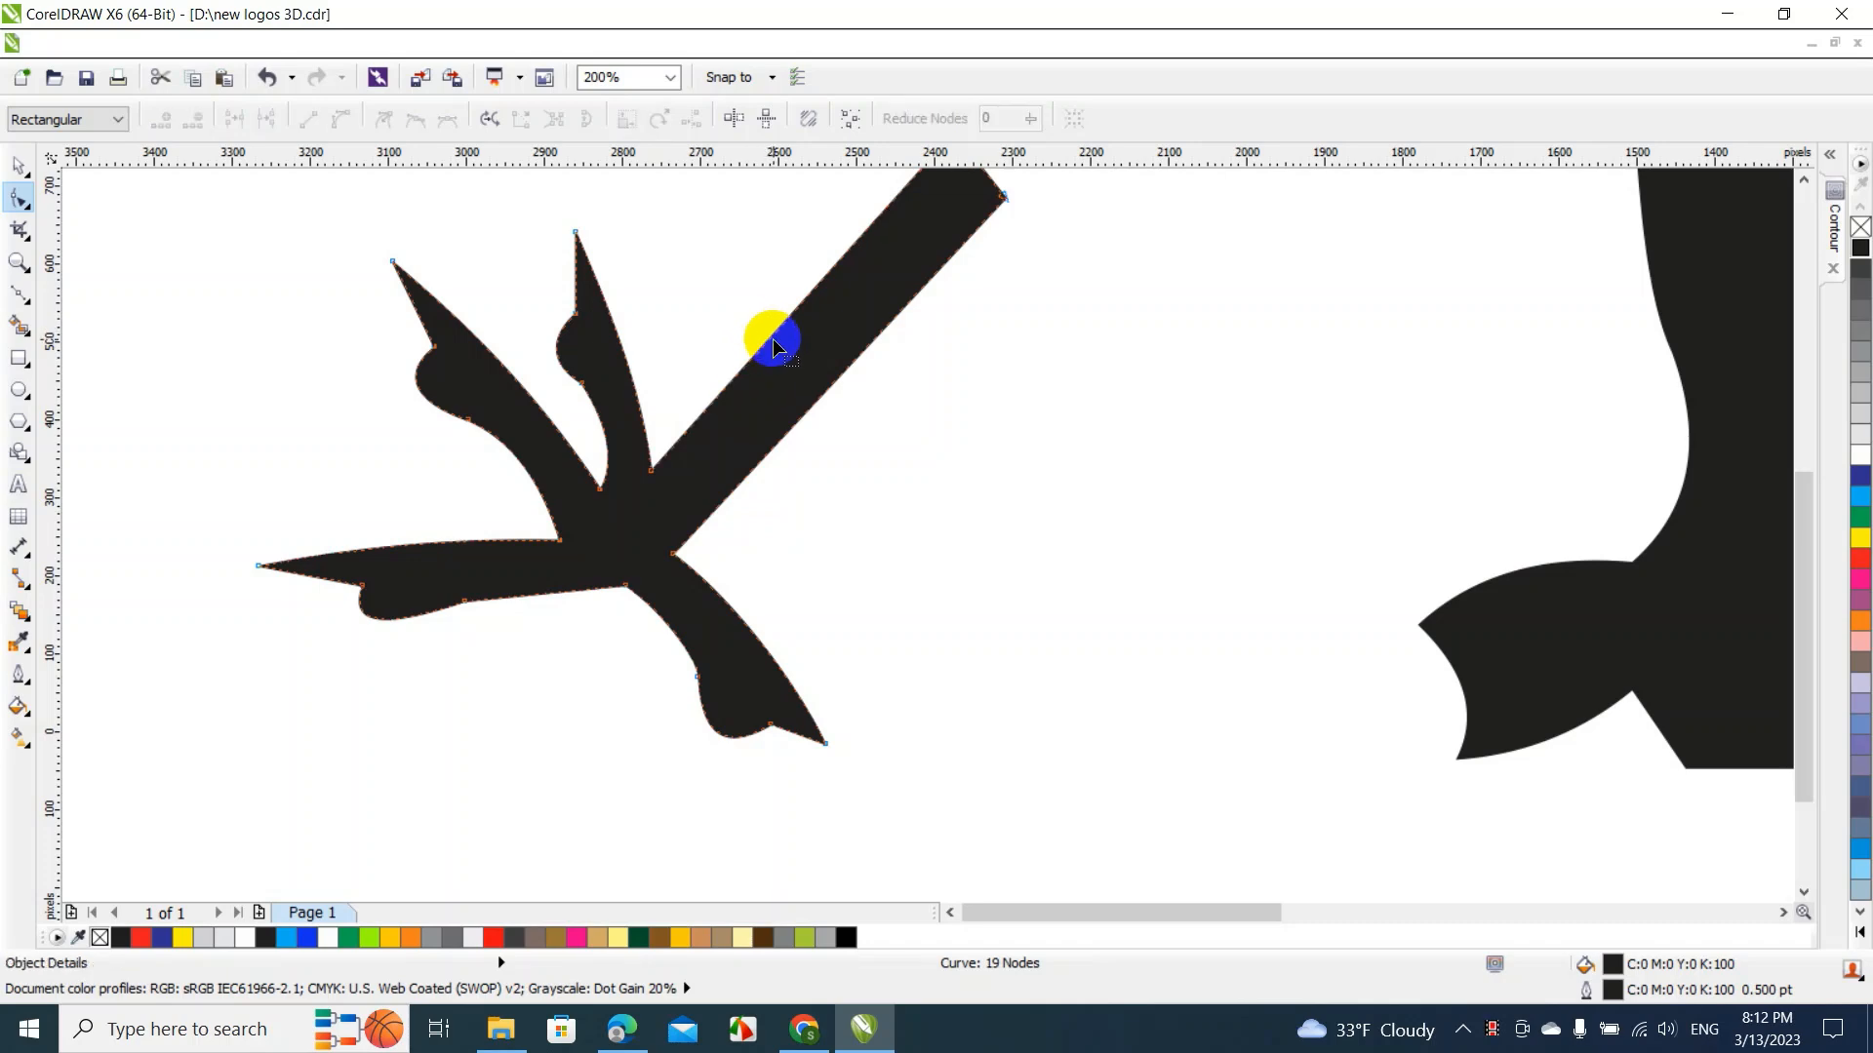
drag(773, 345, 782, 353)
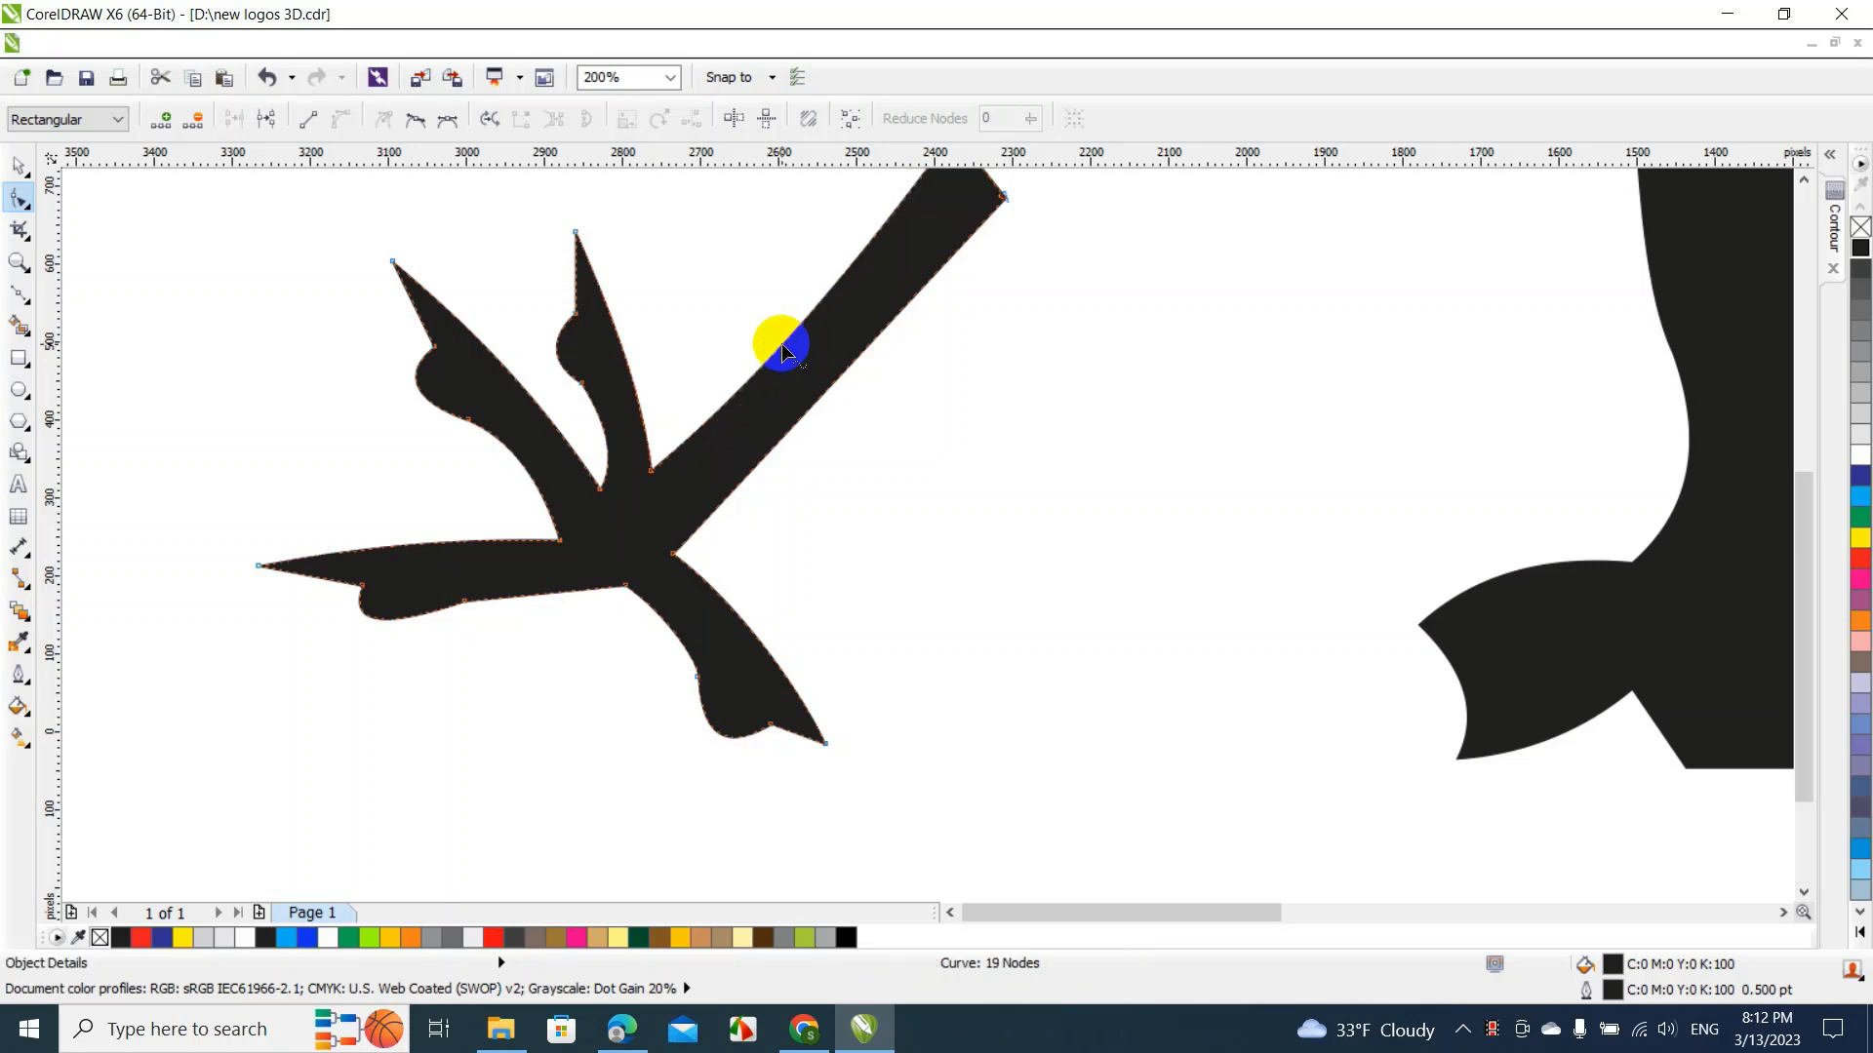
right_click(827, 384)
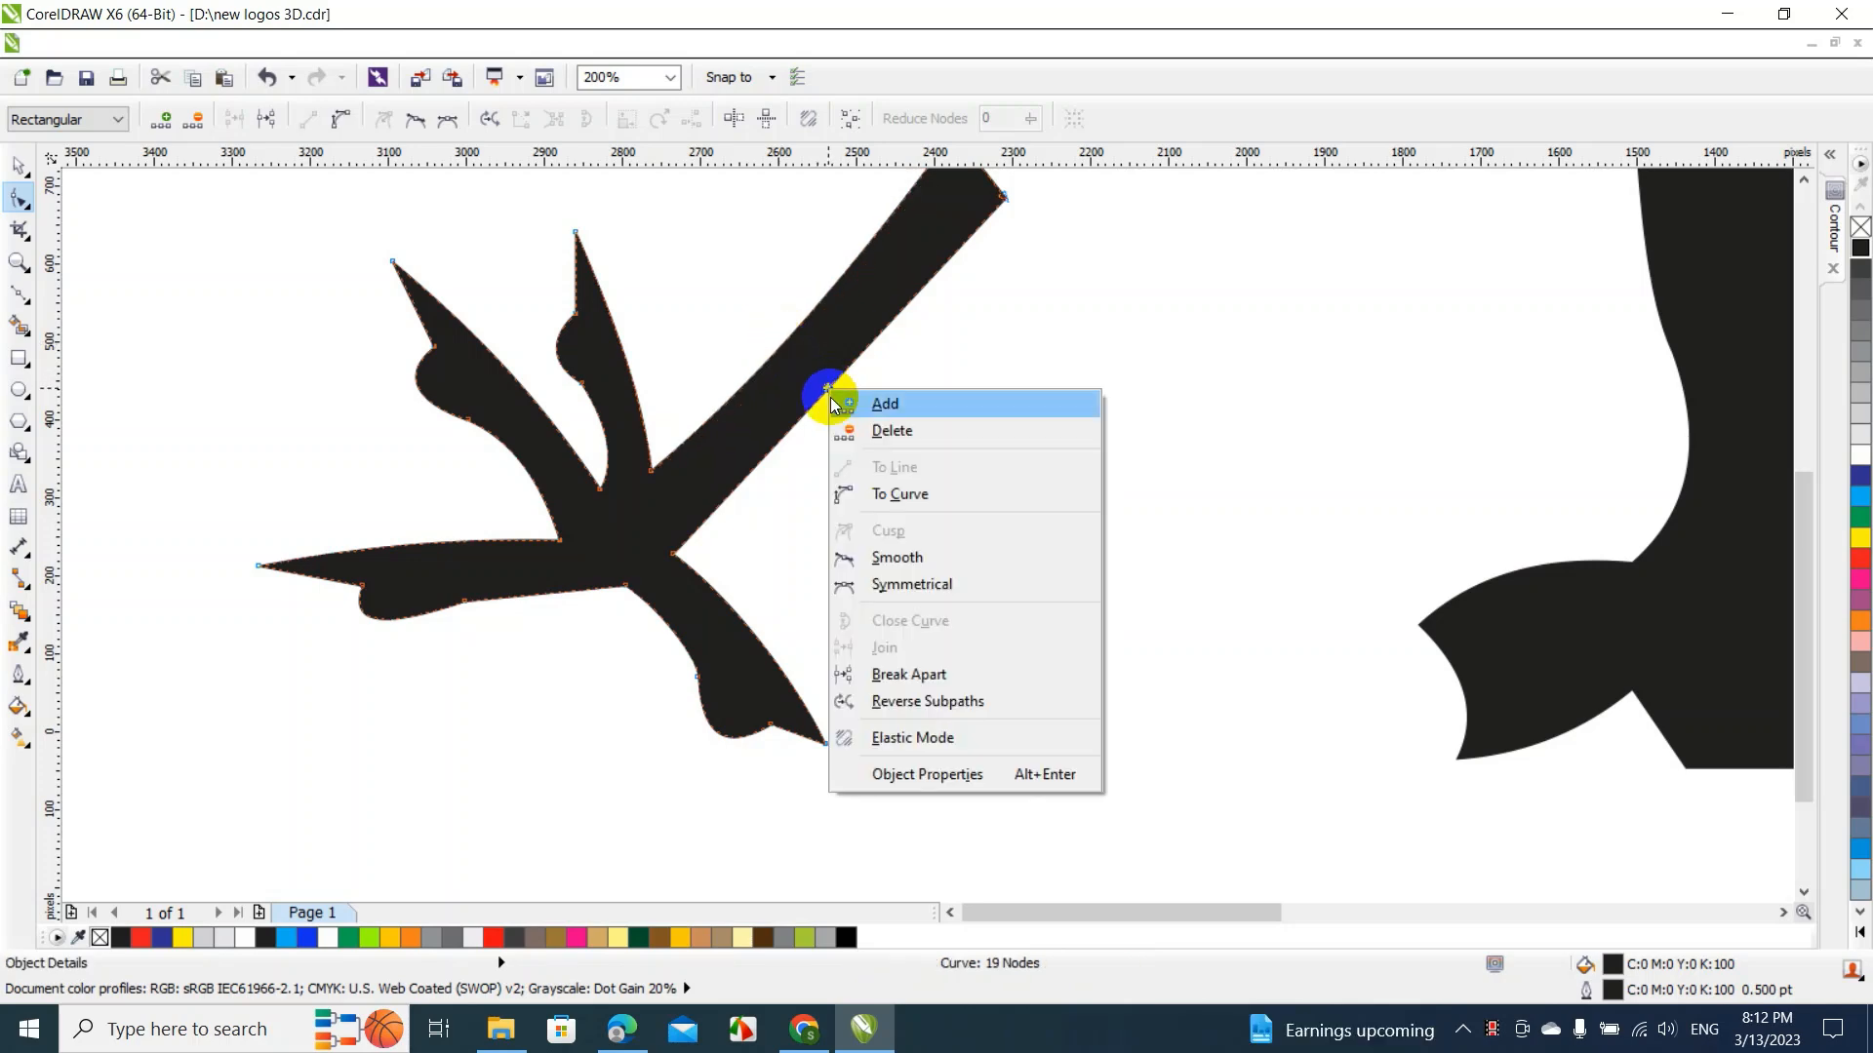
click(864, 494)
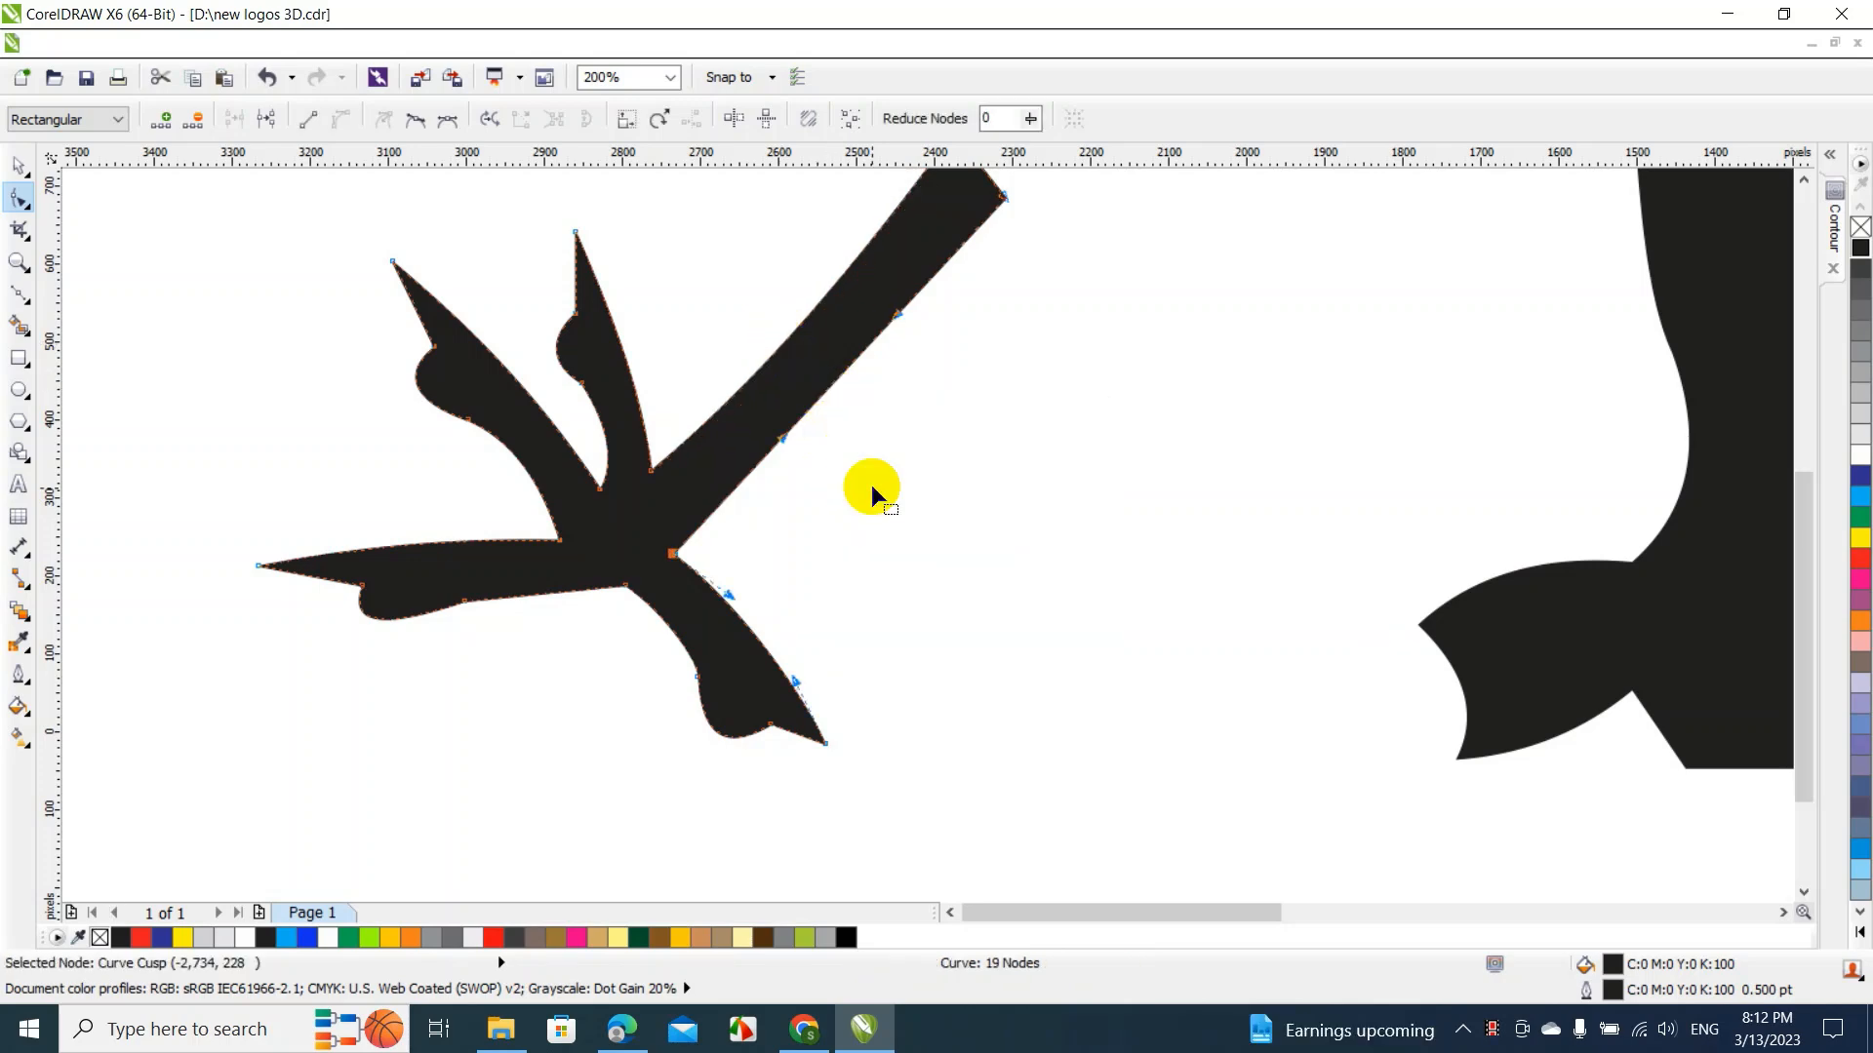
click(831, 386)
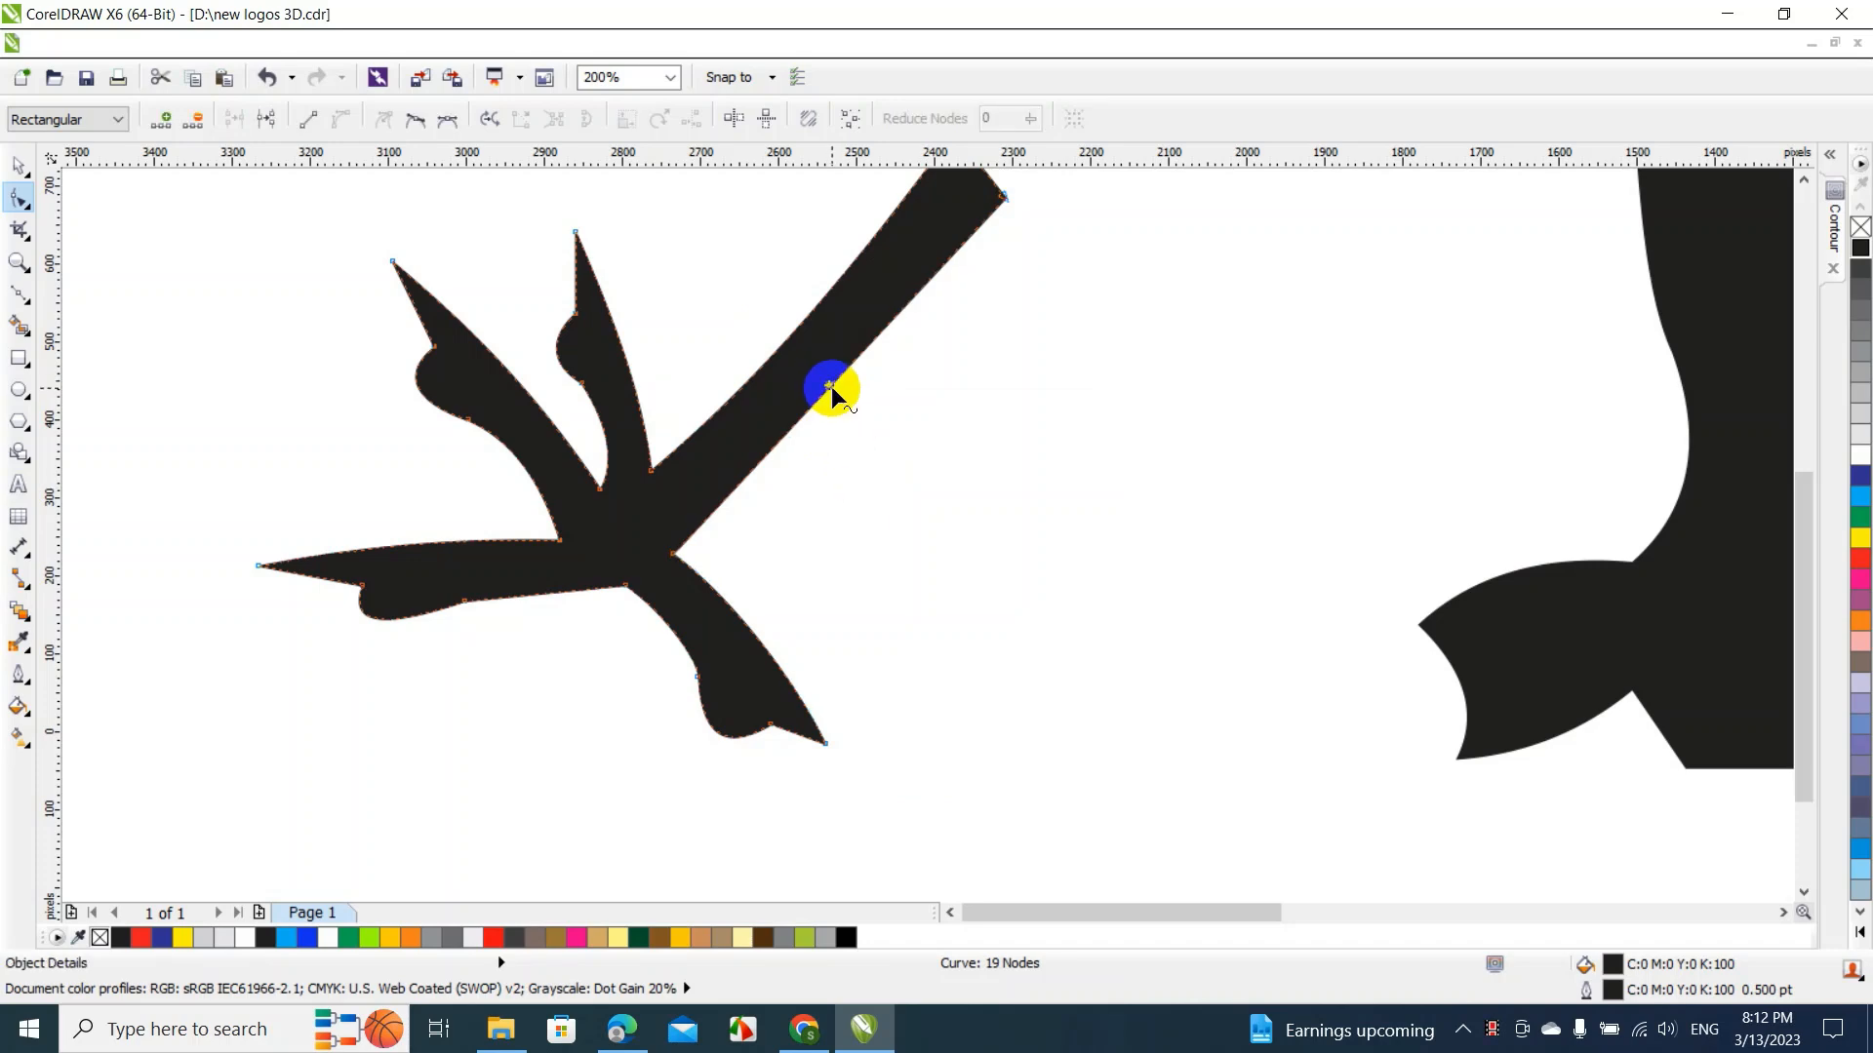
drag(831, 387, 821, 377)
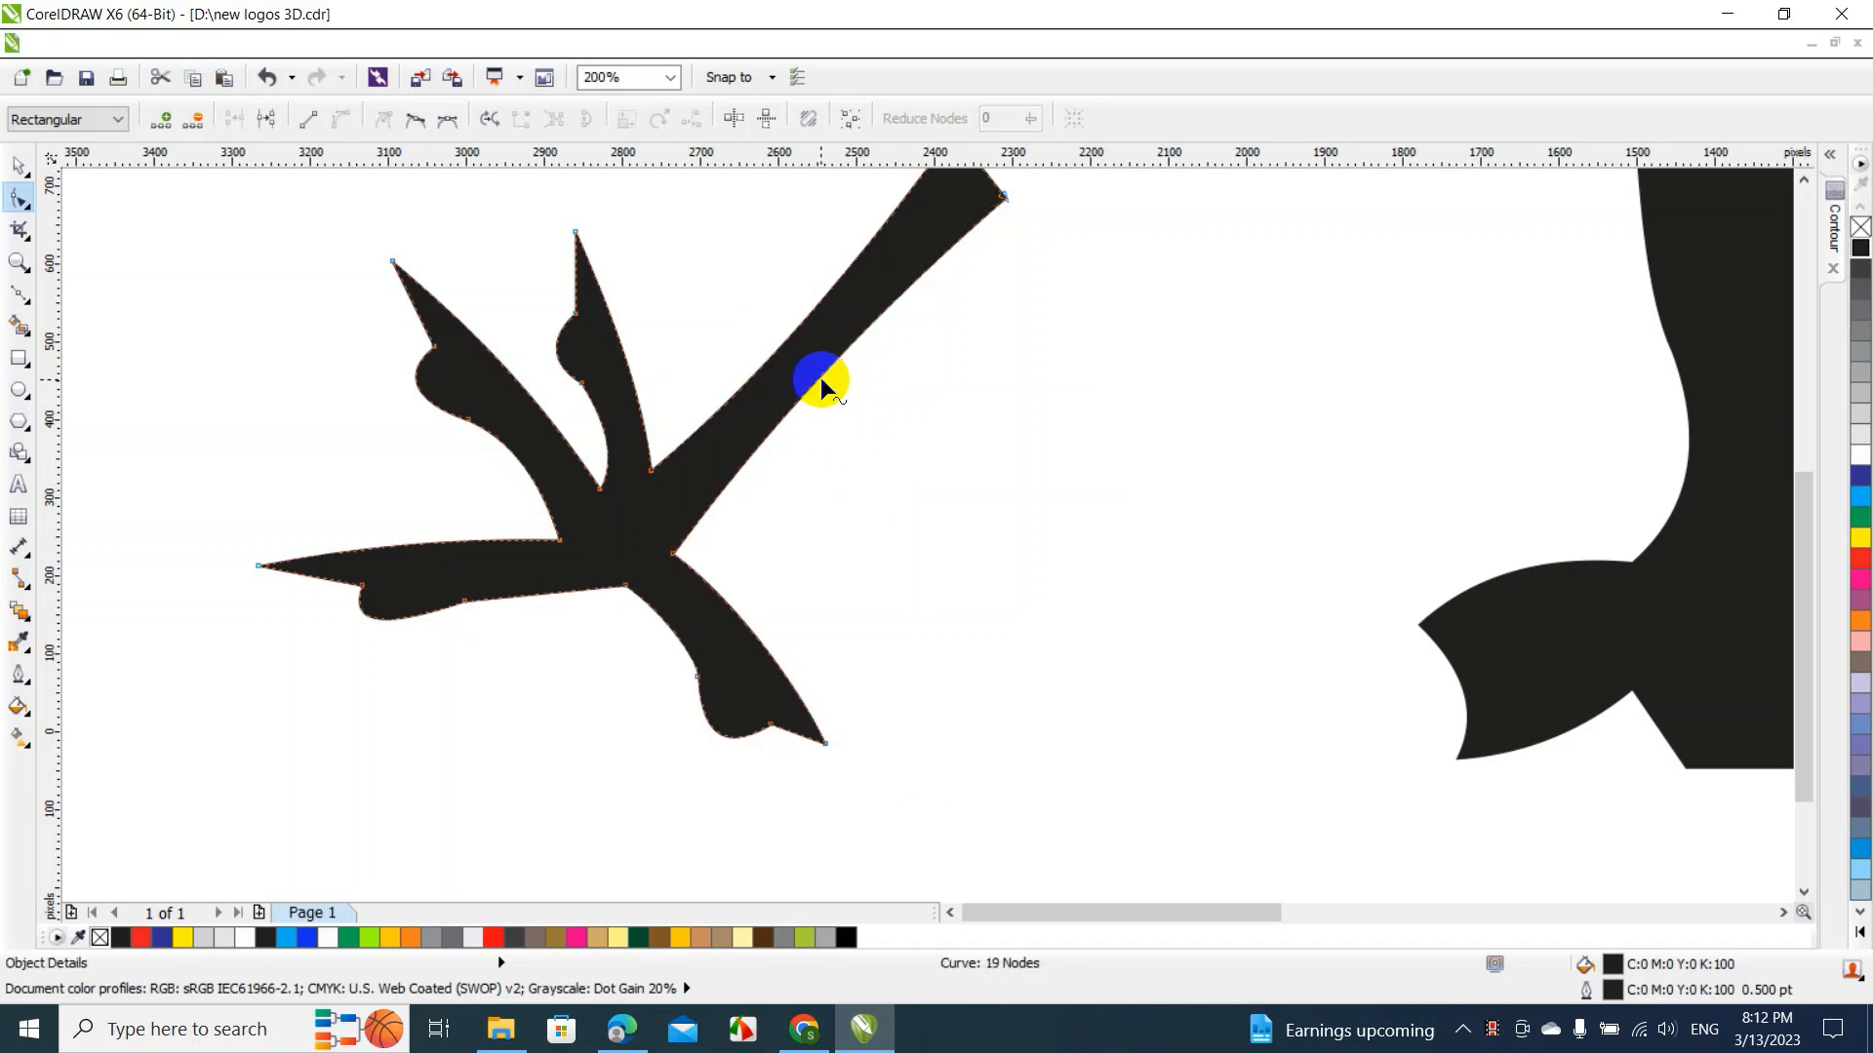
Move the node where the leg meets the downward toe slightly up to about (-2736, 244)
click(673, 556)
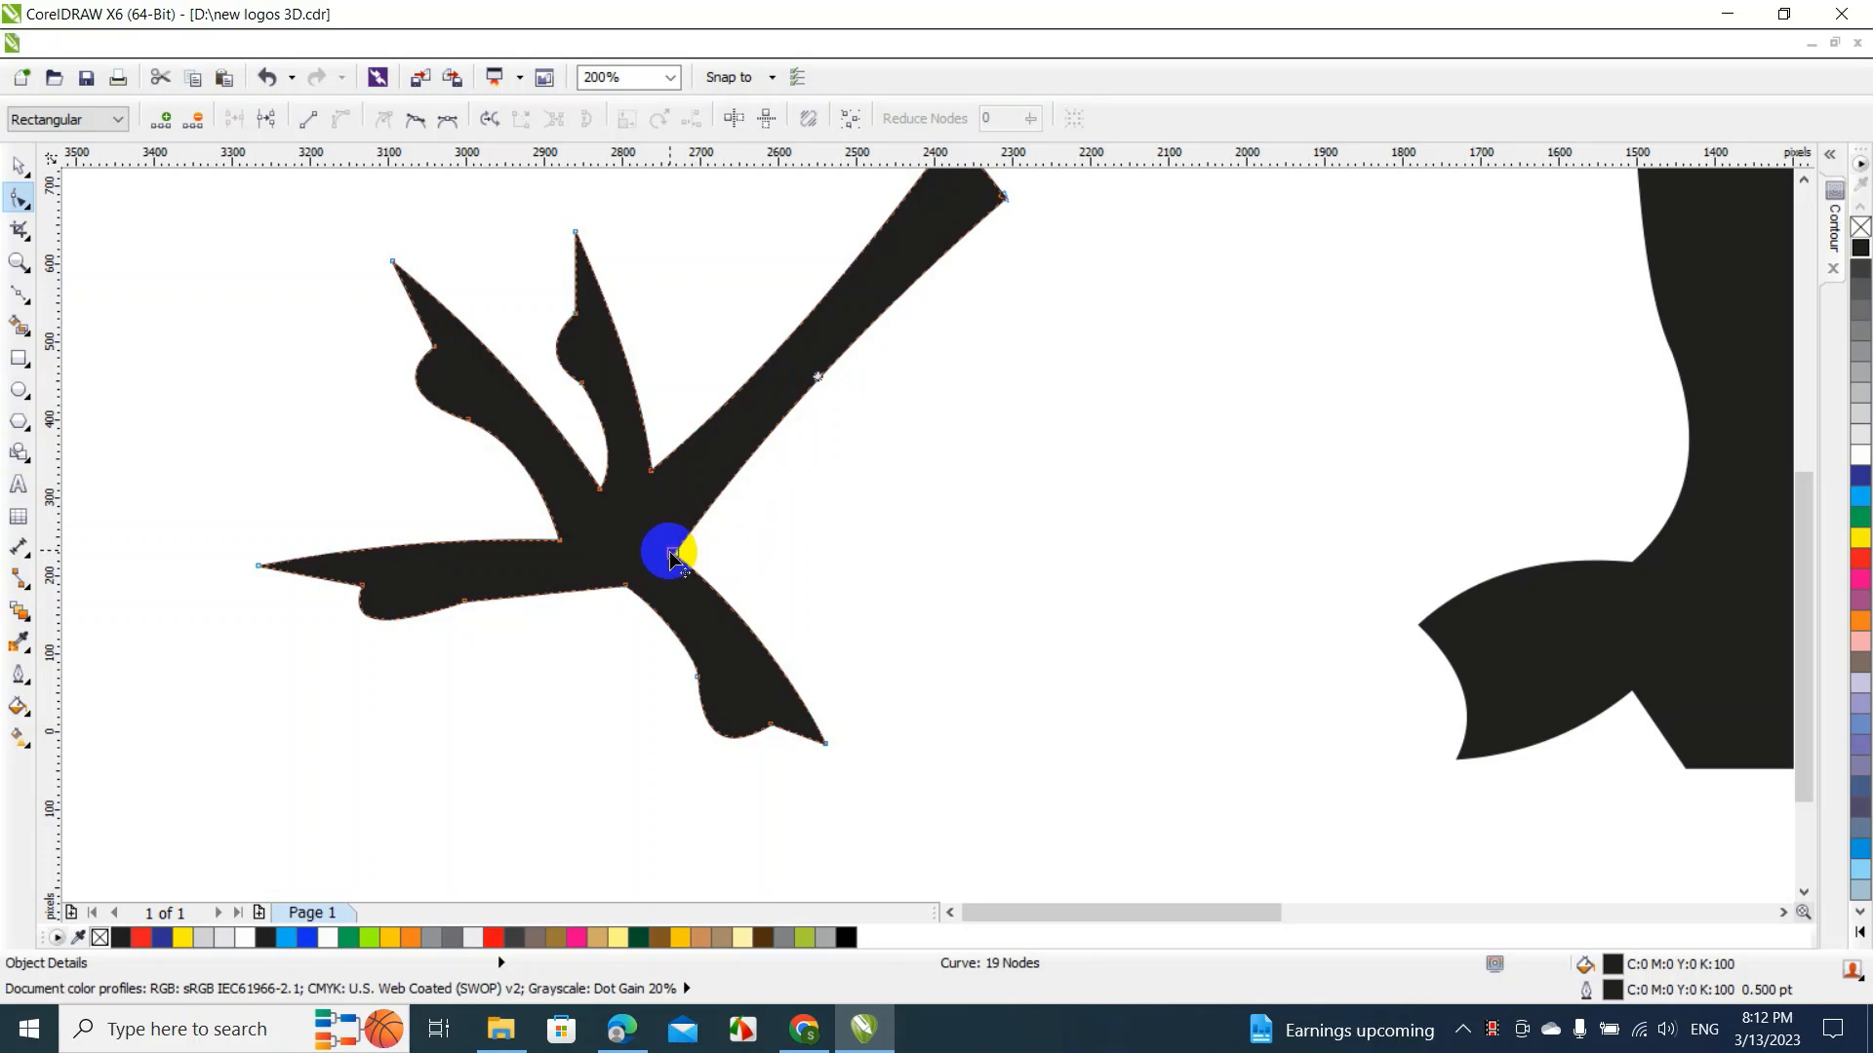
drag(671, 553, 670, 541)
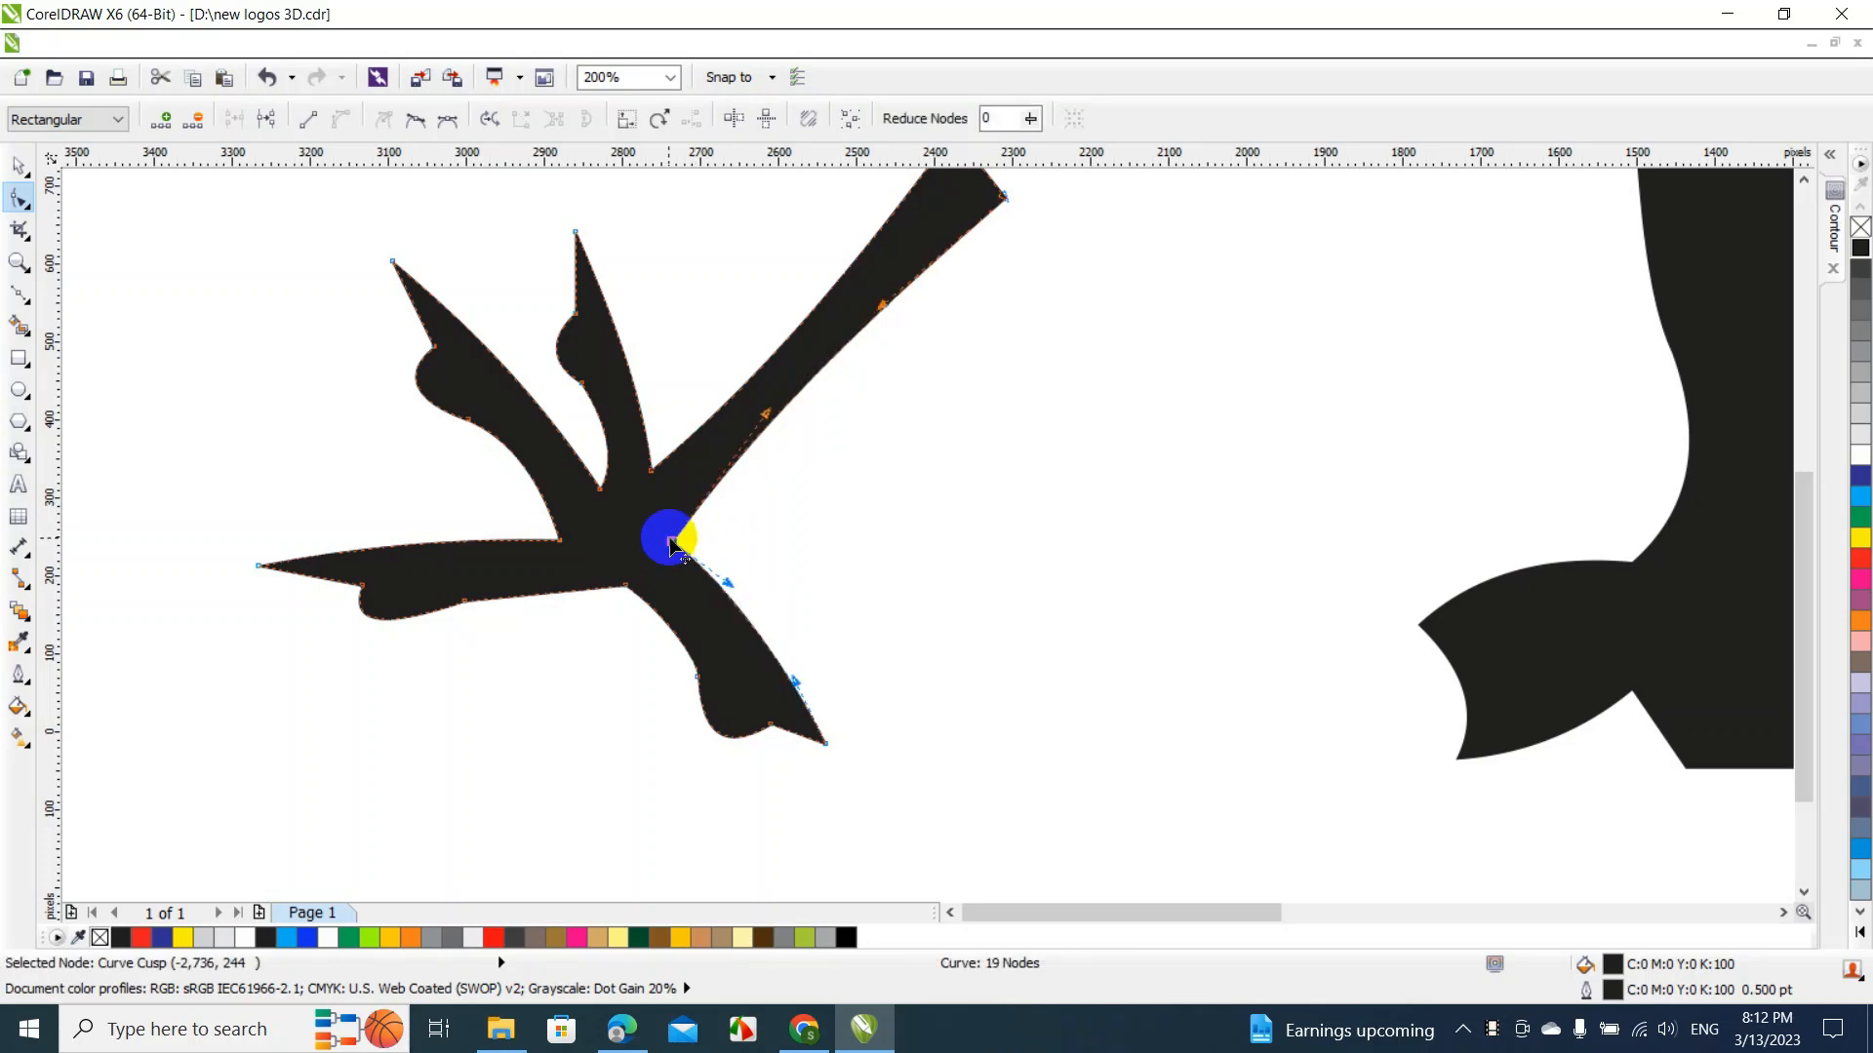
click(19, 166)
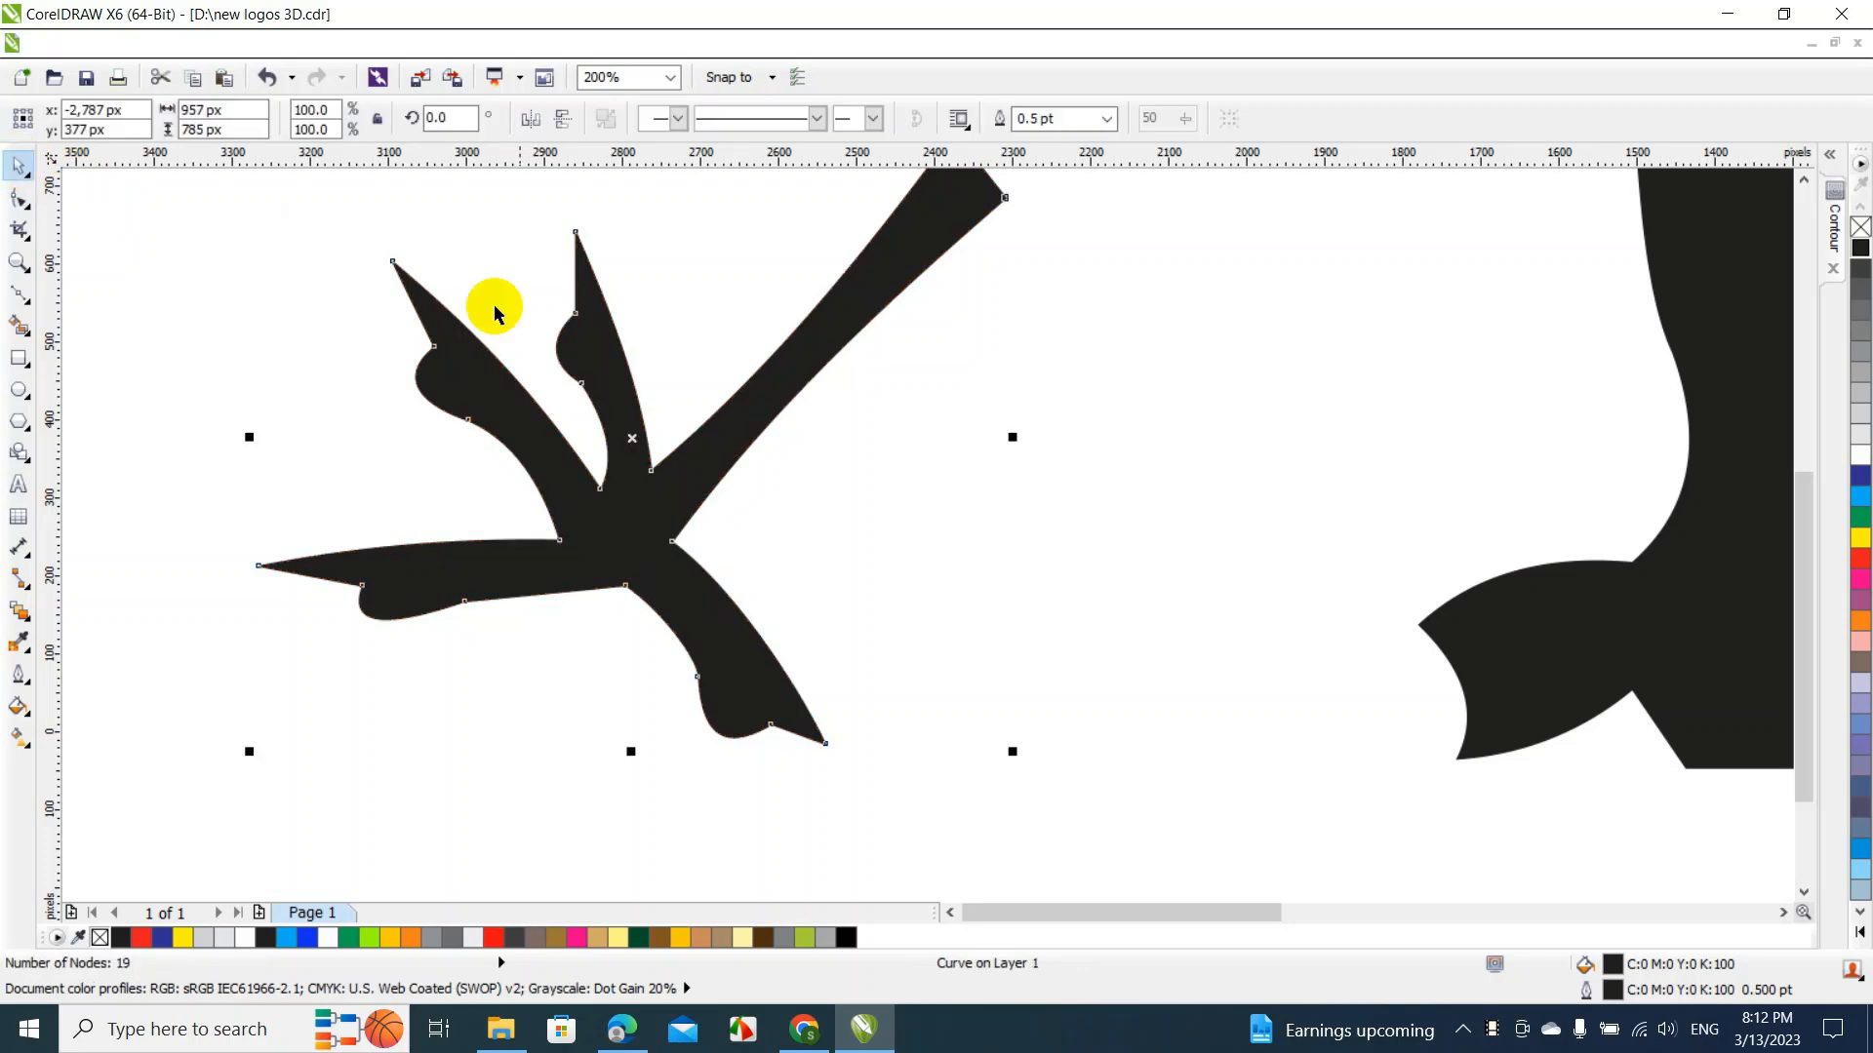
Move the foot beside the eagle's left-hand thigh and scale it proportionally to about 65.3%
click(669, 78)
click(623, 102)
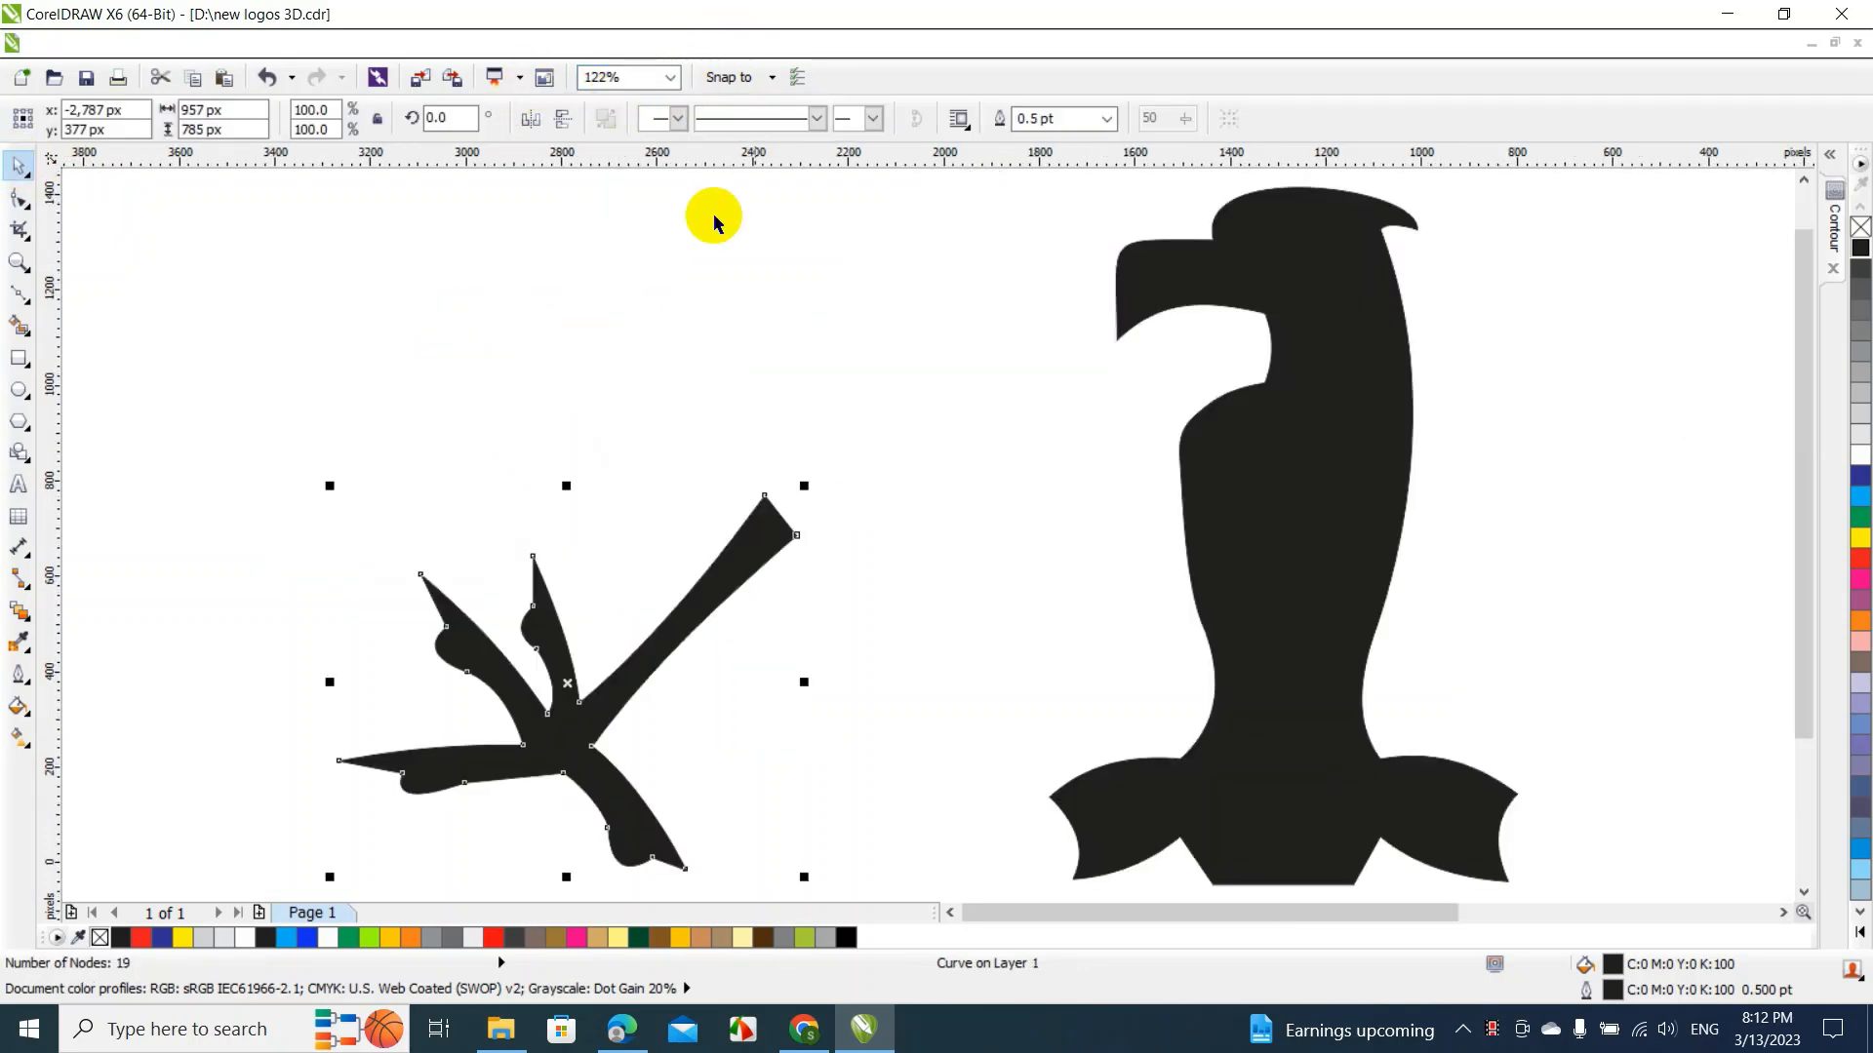
click(853, 512)
drag(767, 549, 926, 673)
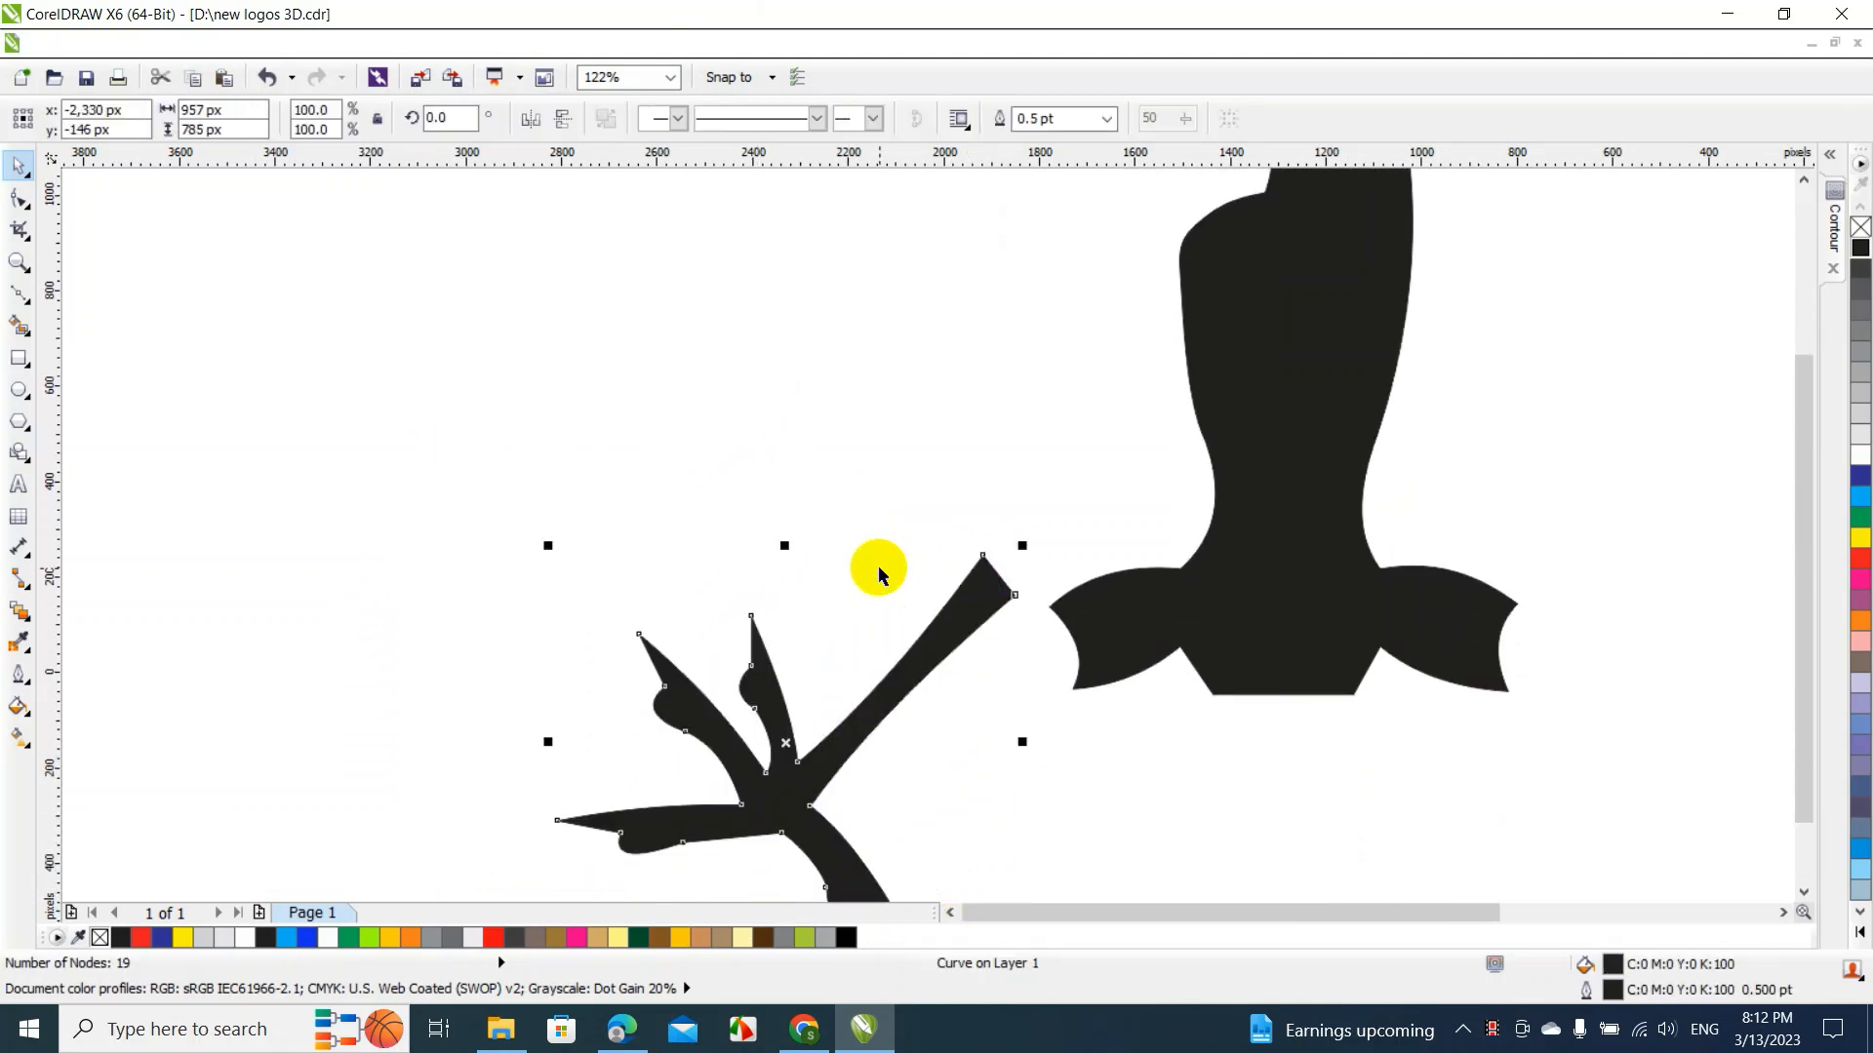
drag(549, 543, 706, 675)
drag(887, 801, 925, 766)
Rotate the foot to about 349.3° and place its leg end just off the left-hand thigh, centred at about (-2064, -144) px
click(931, 773)
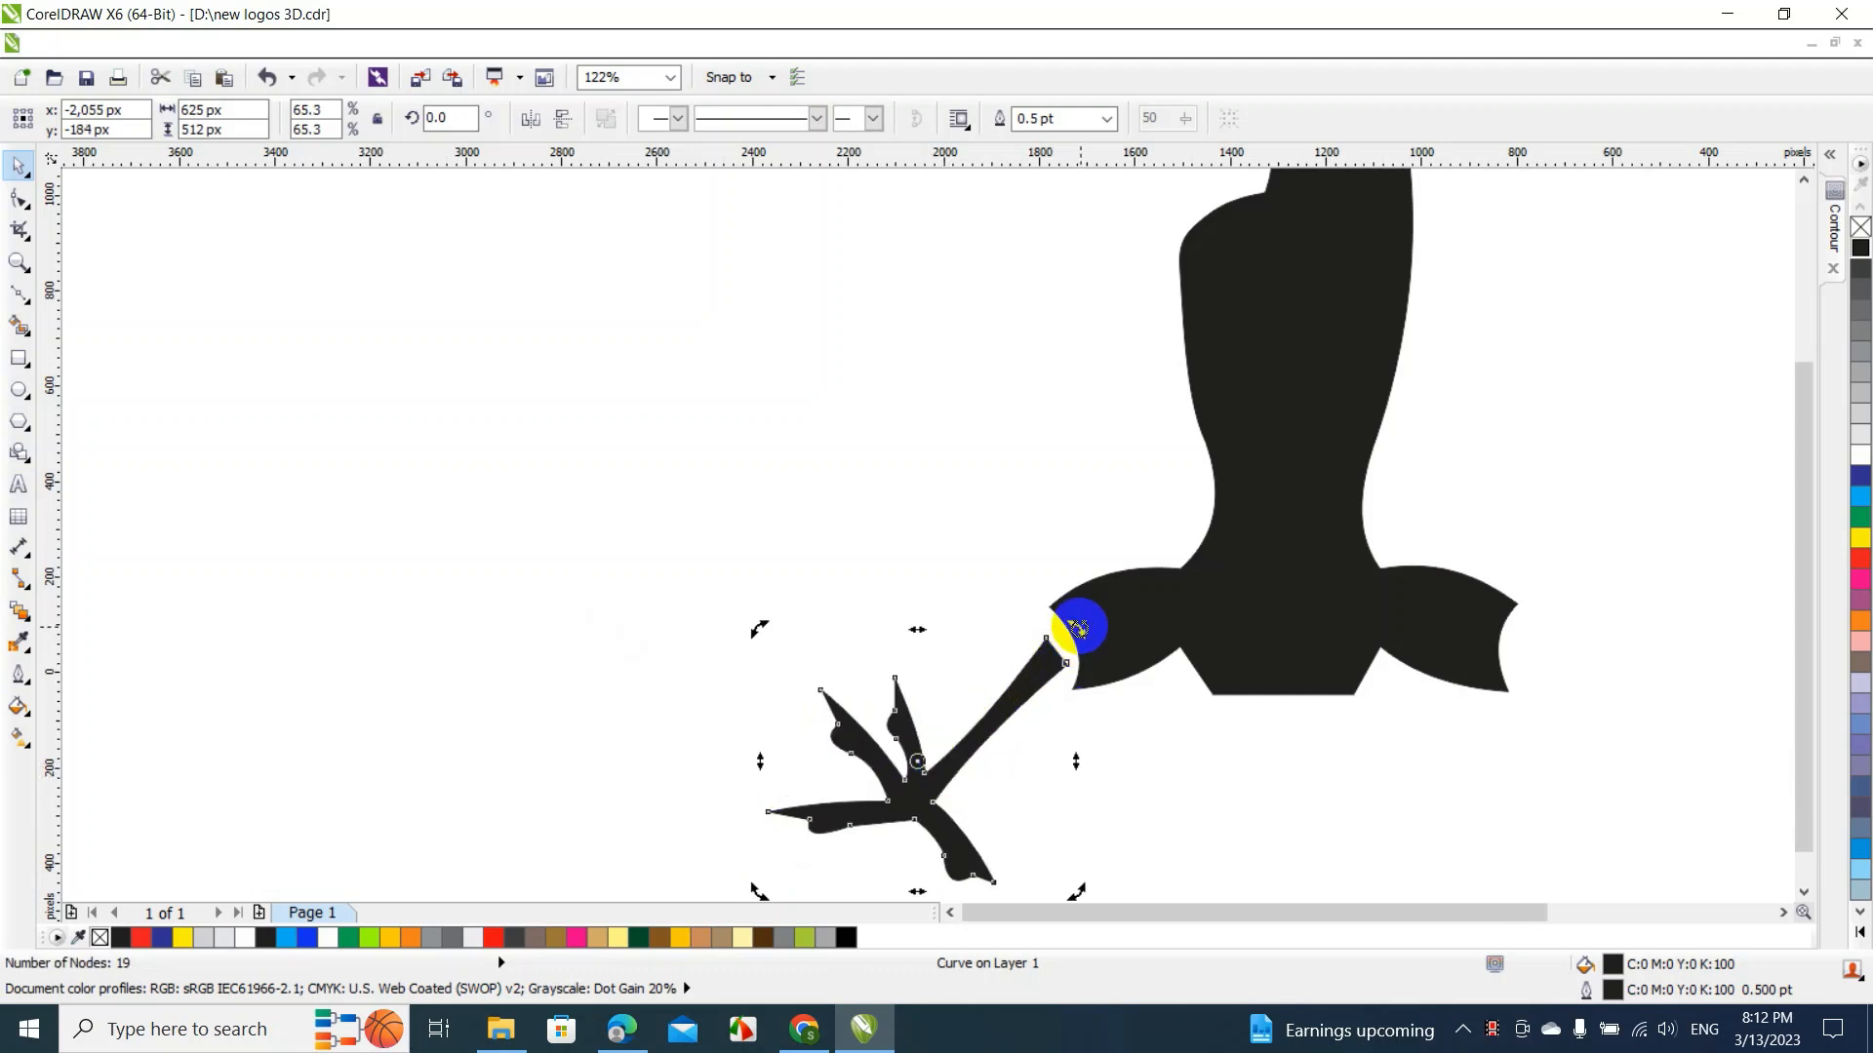
drag(1078, 627, 1095, 652)
click(1054, 727)
click(1054, 719)
drag(1053, 719, 1036, 677)
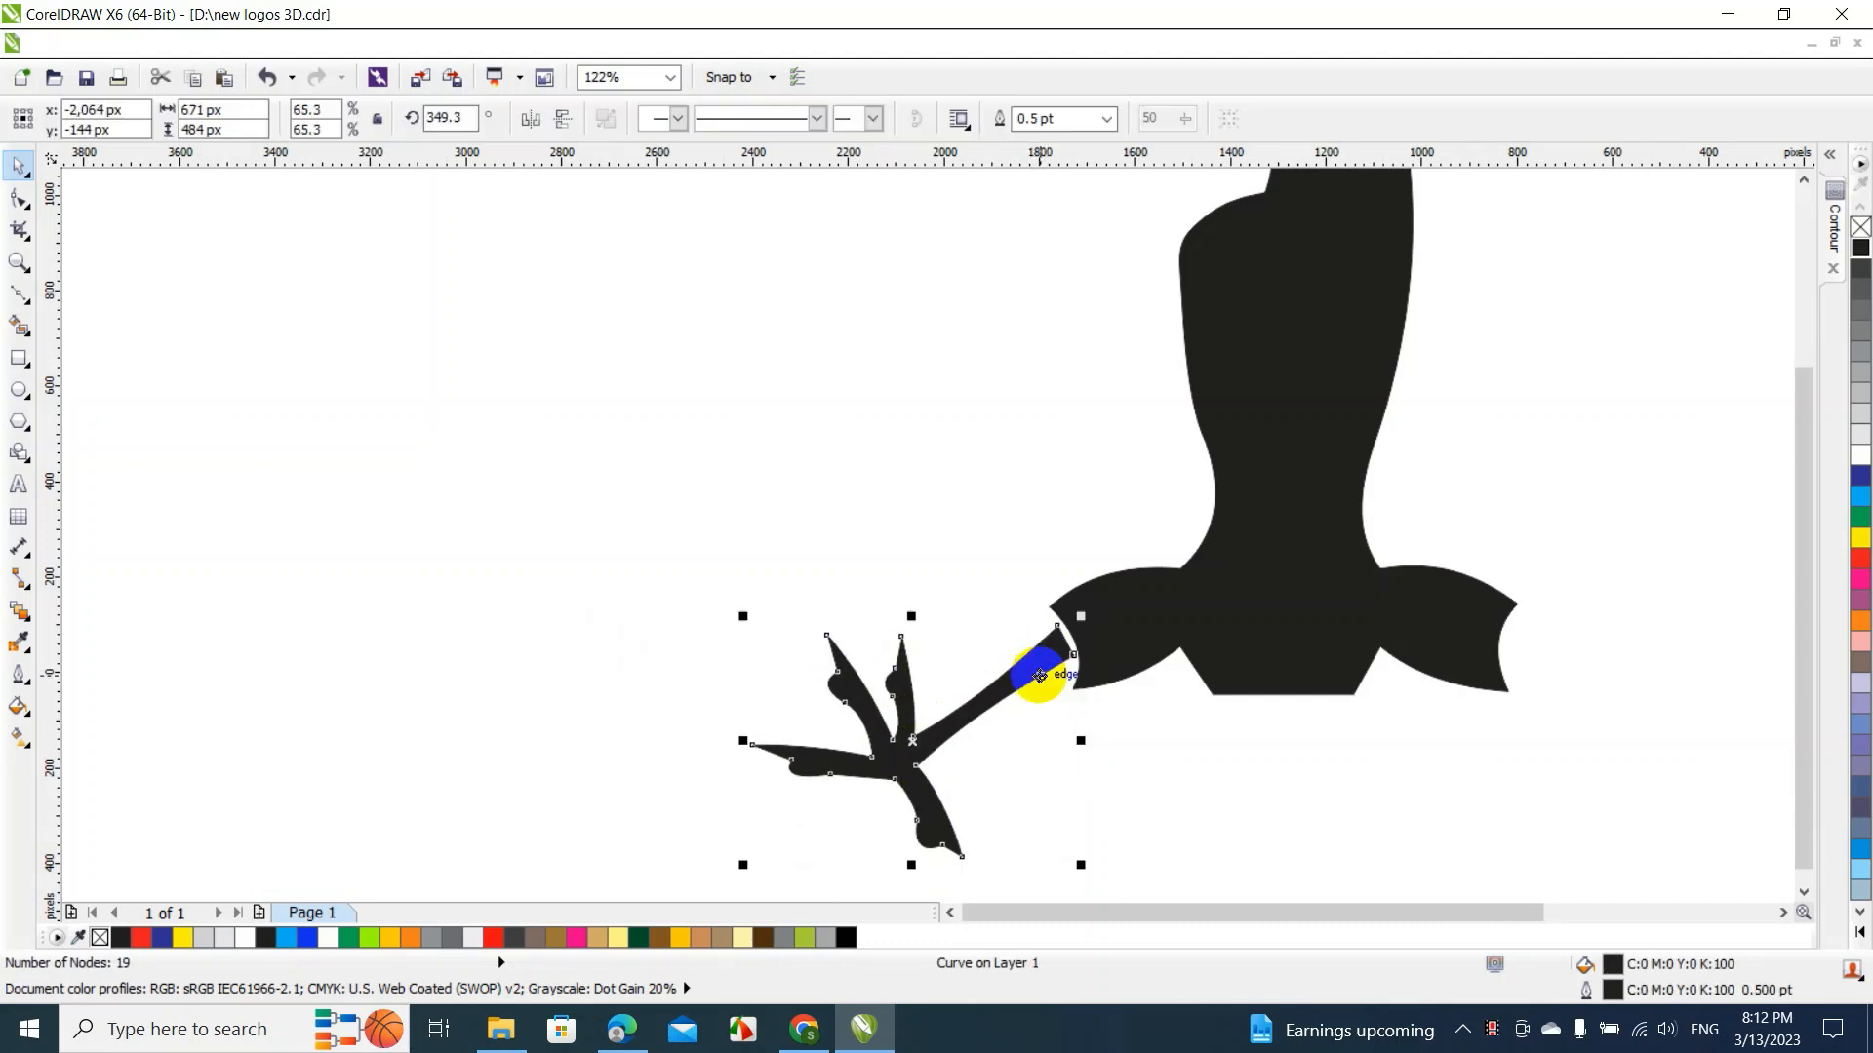
click(1079, 780)
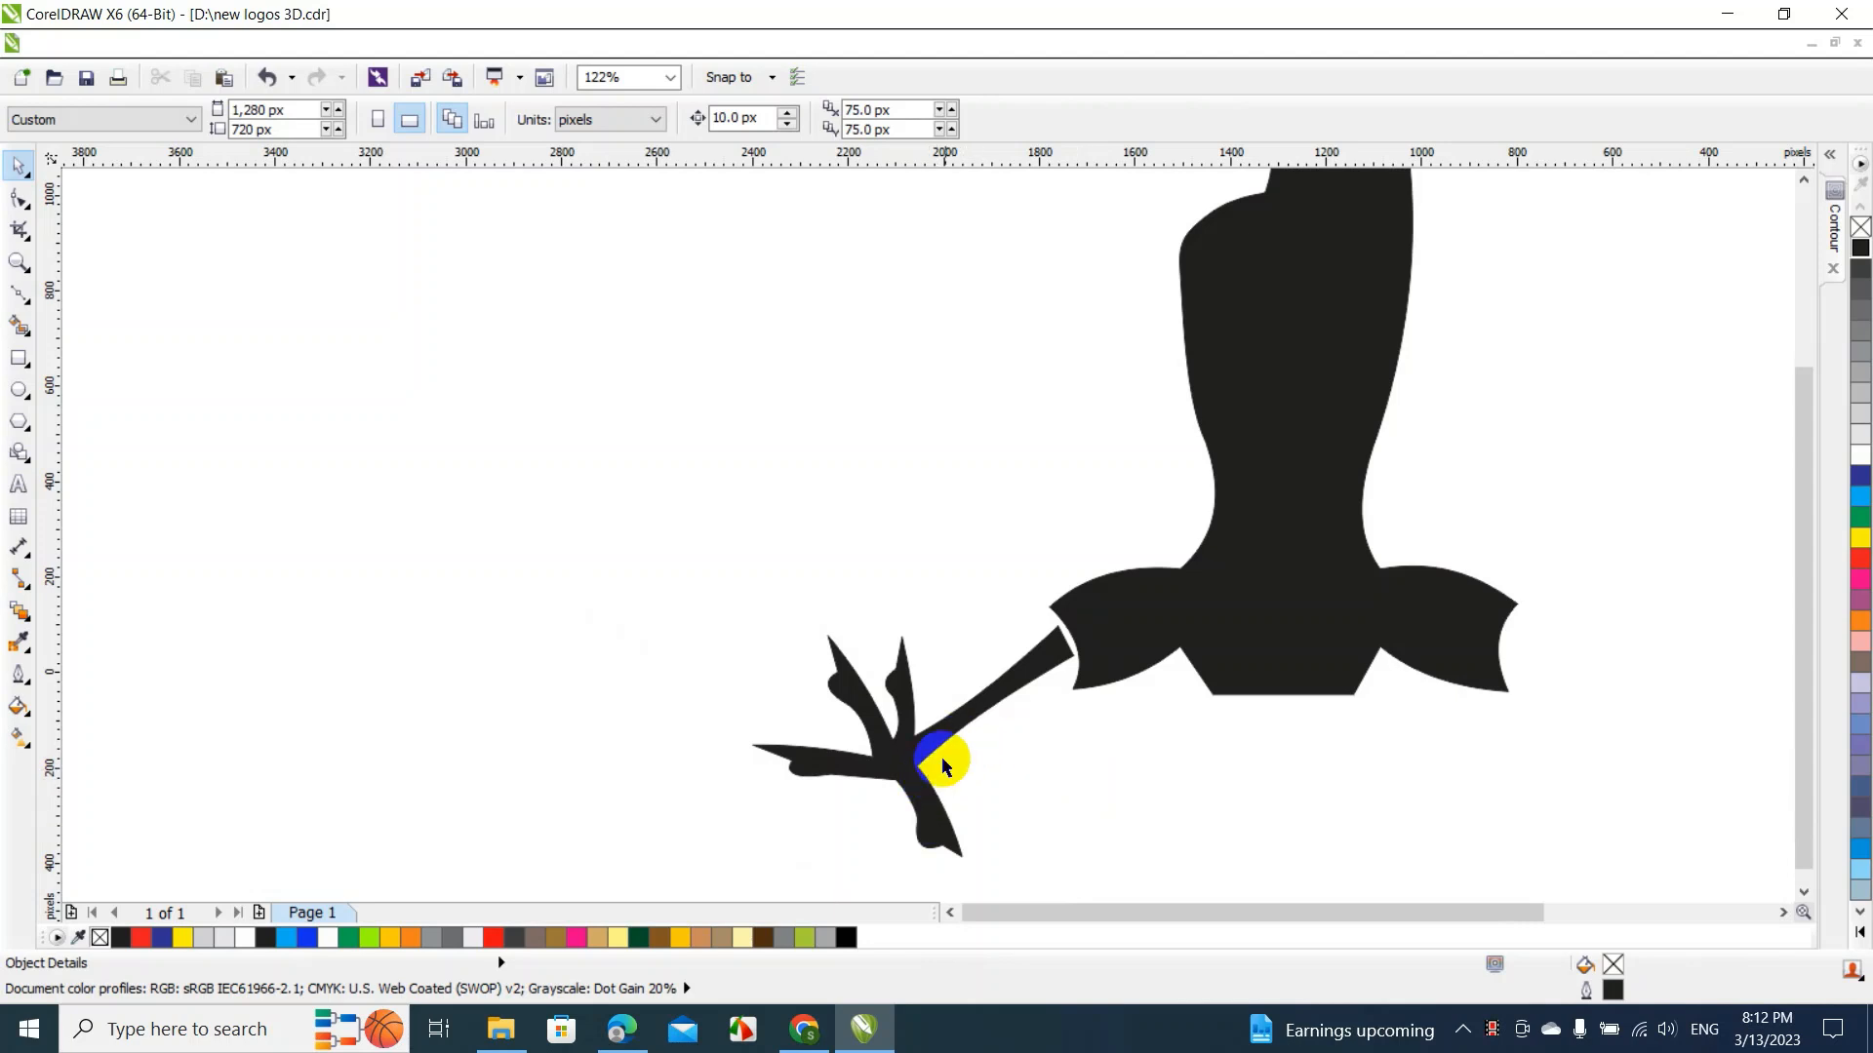
Duplicate the foot, mirror the copy horizontally and place it against the right-hand thigh, centred at about (-482, -146) px
click(965, 708)
drag(966, 708, 1605, 752)
click(1625, 793)
click(530, 118)
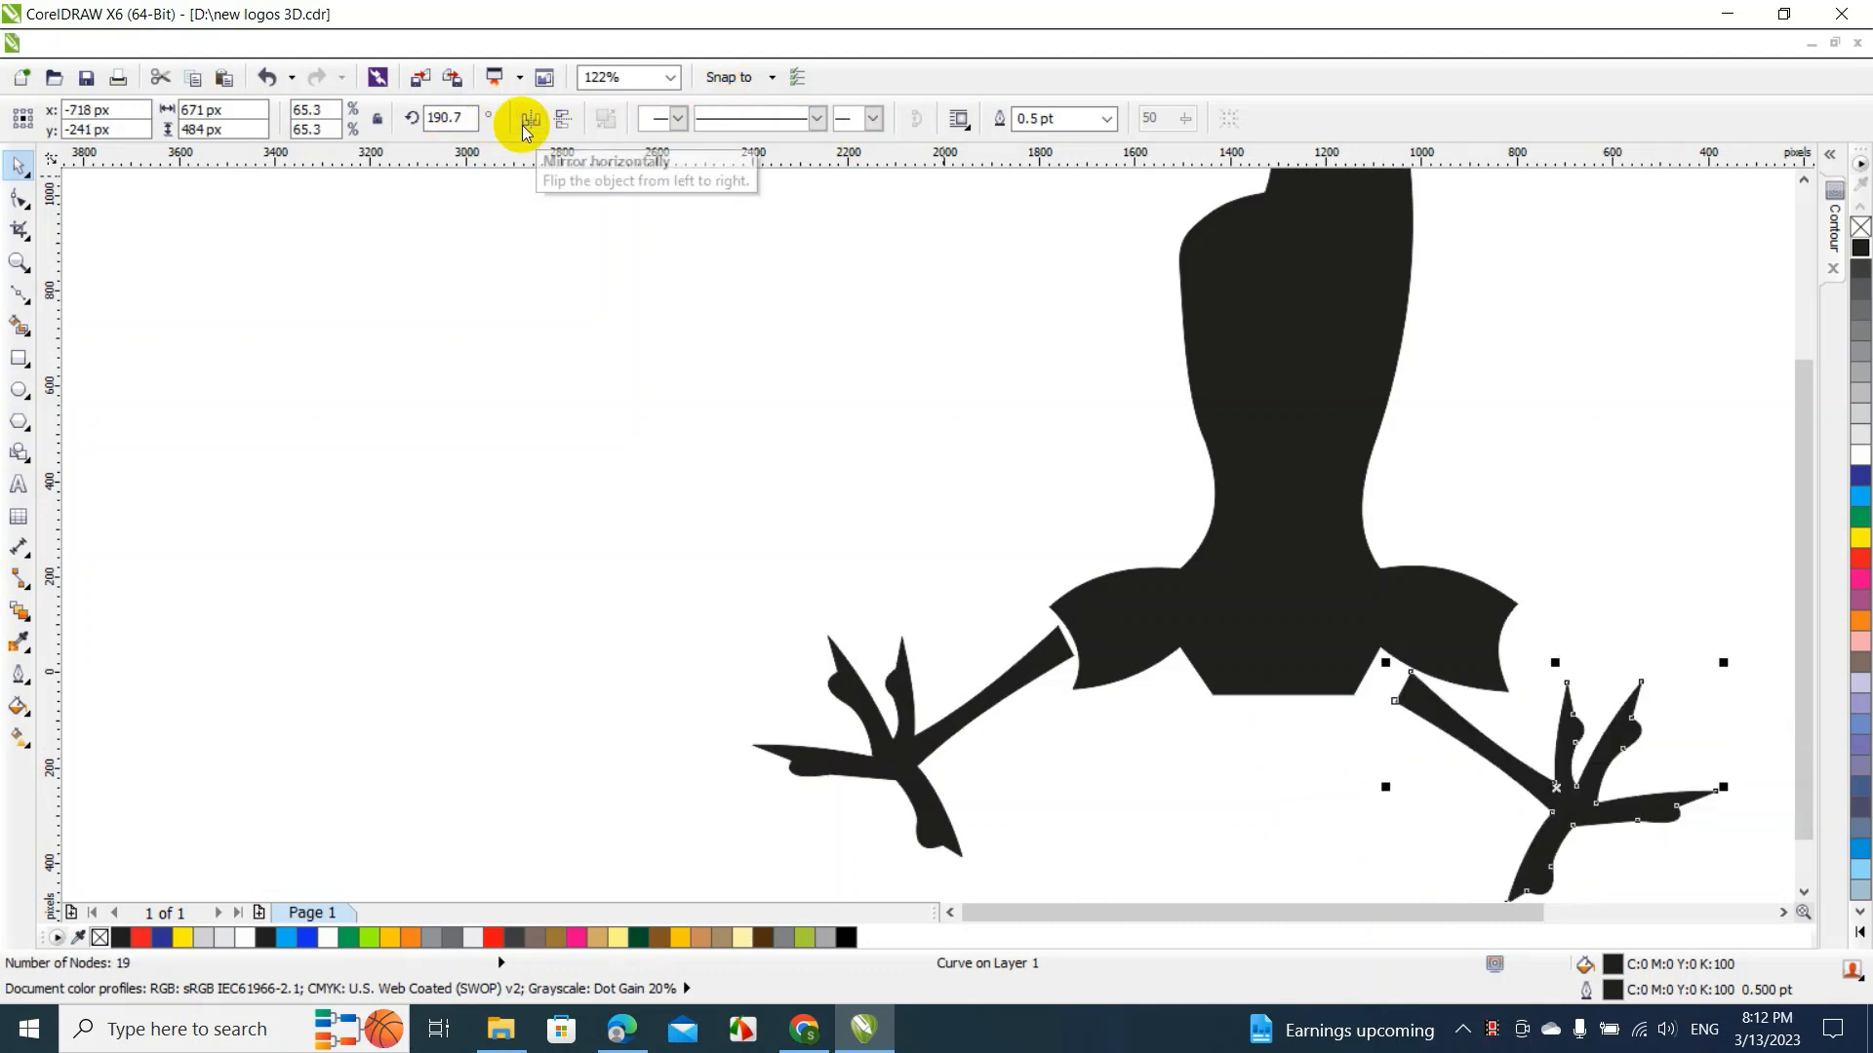
drag(1469, 723, 1580, 680)
drag(1574, 680, 1578, 675)
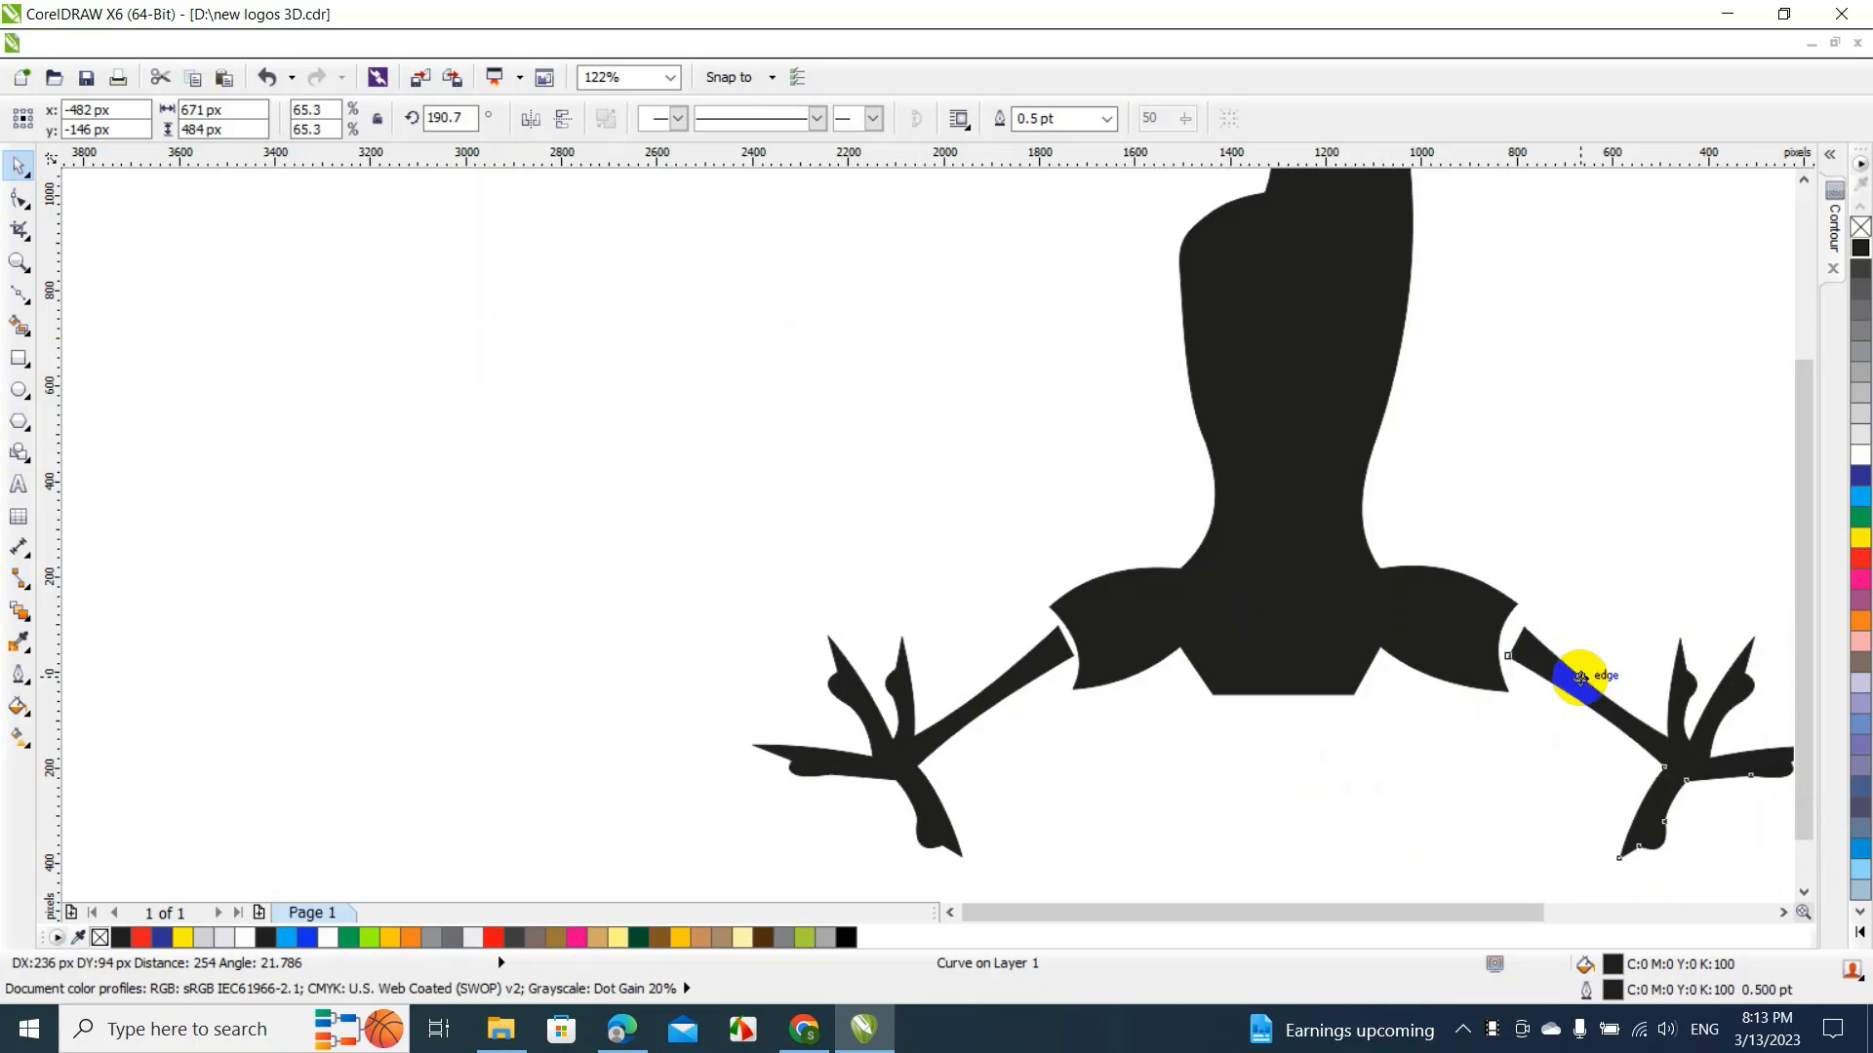
click(1537, 558)
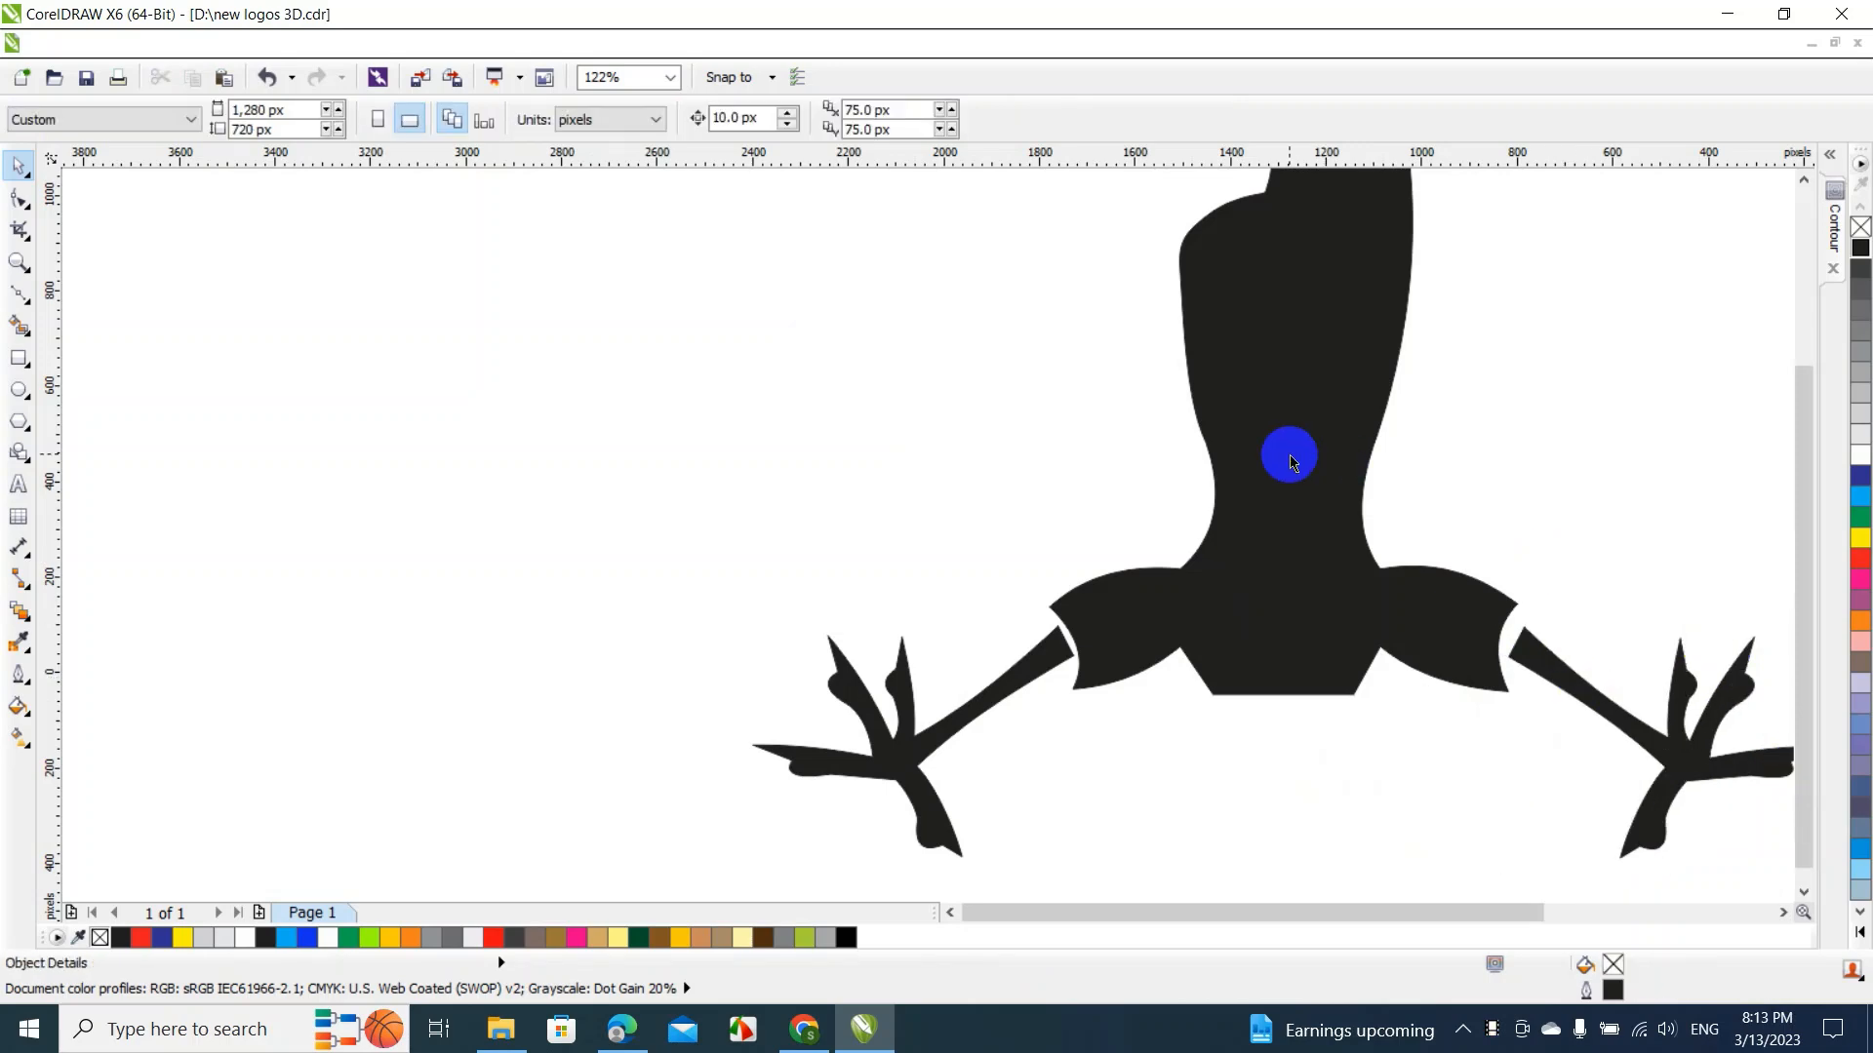
Place a horizontal guideline at about y -387 px, level with the lowest claw tips of both feet
click(1573, 689)
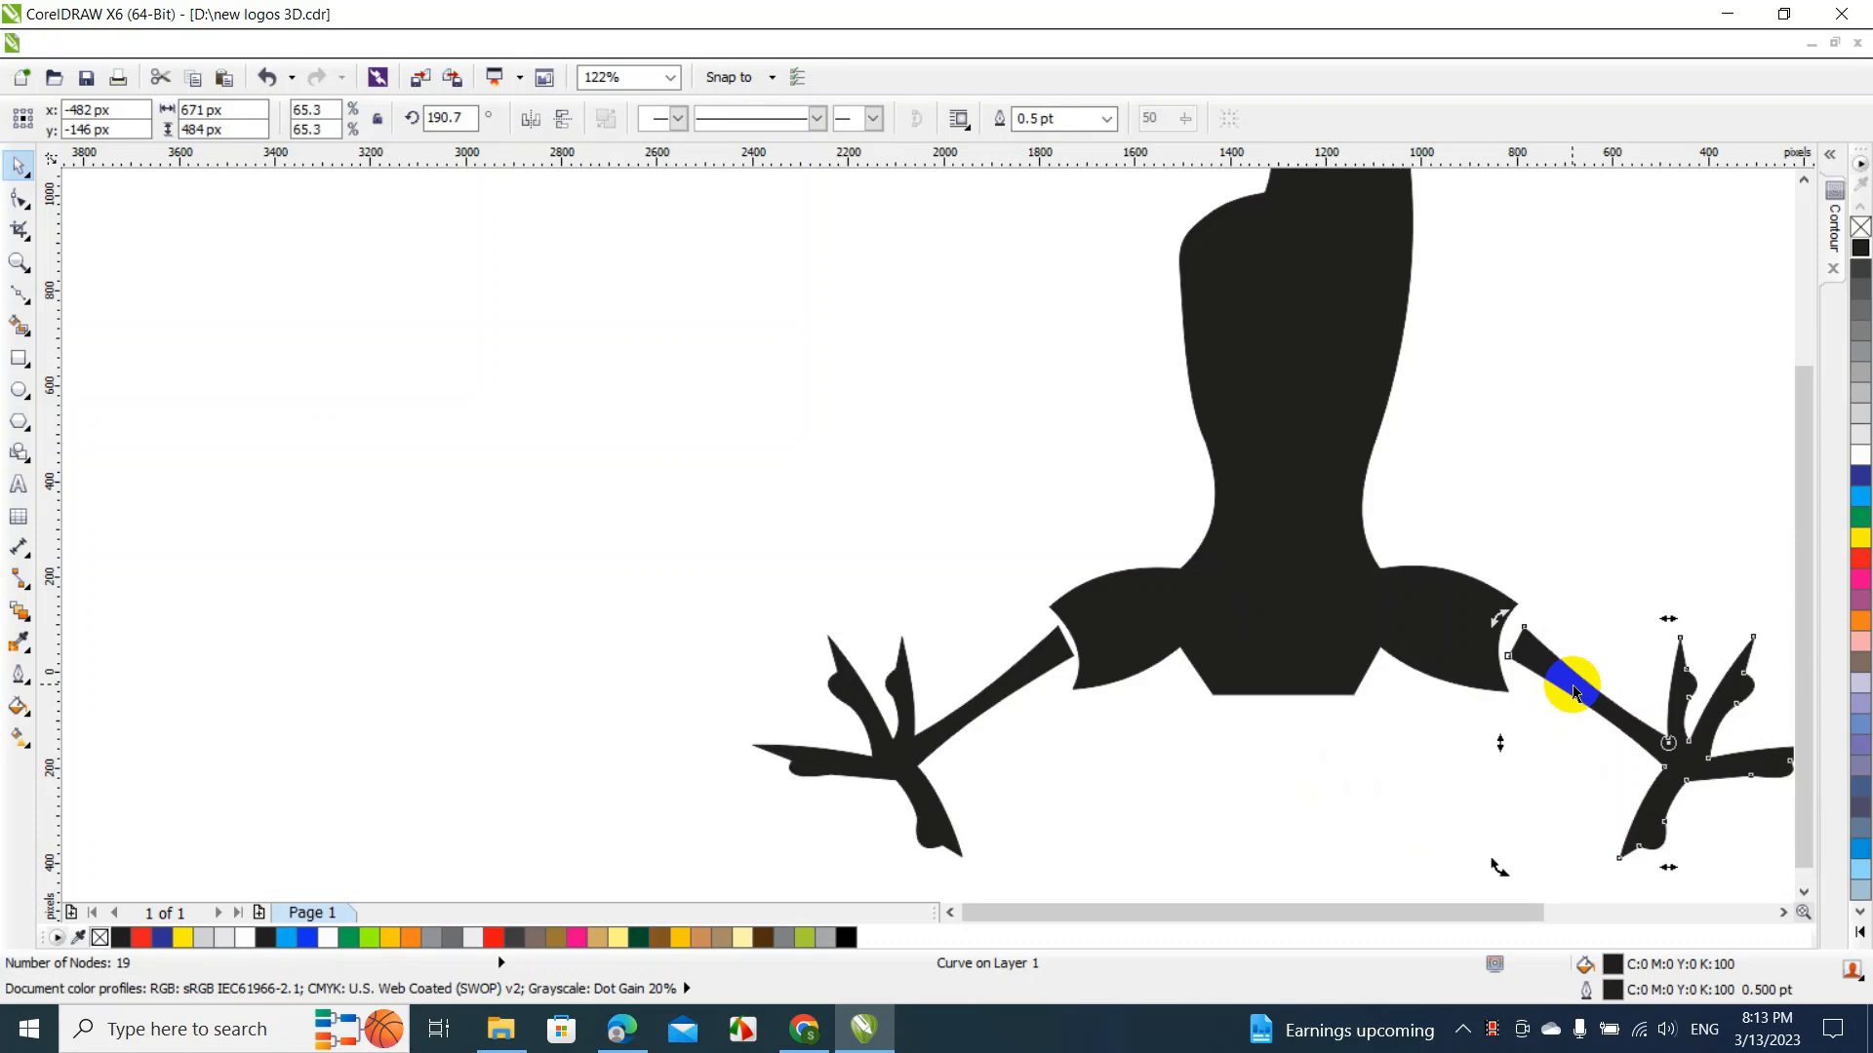
click(1570, 534)
drag(1461, 156, 1599, 857)
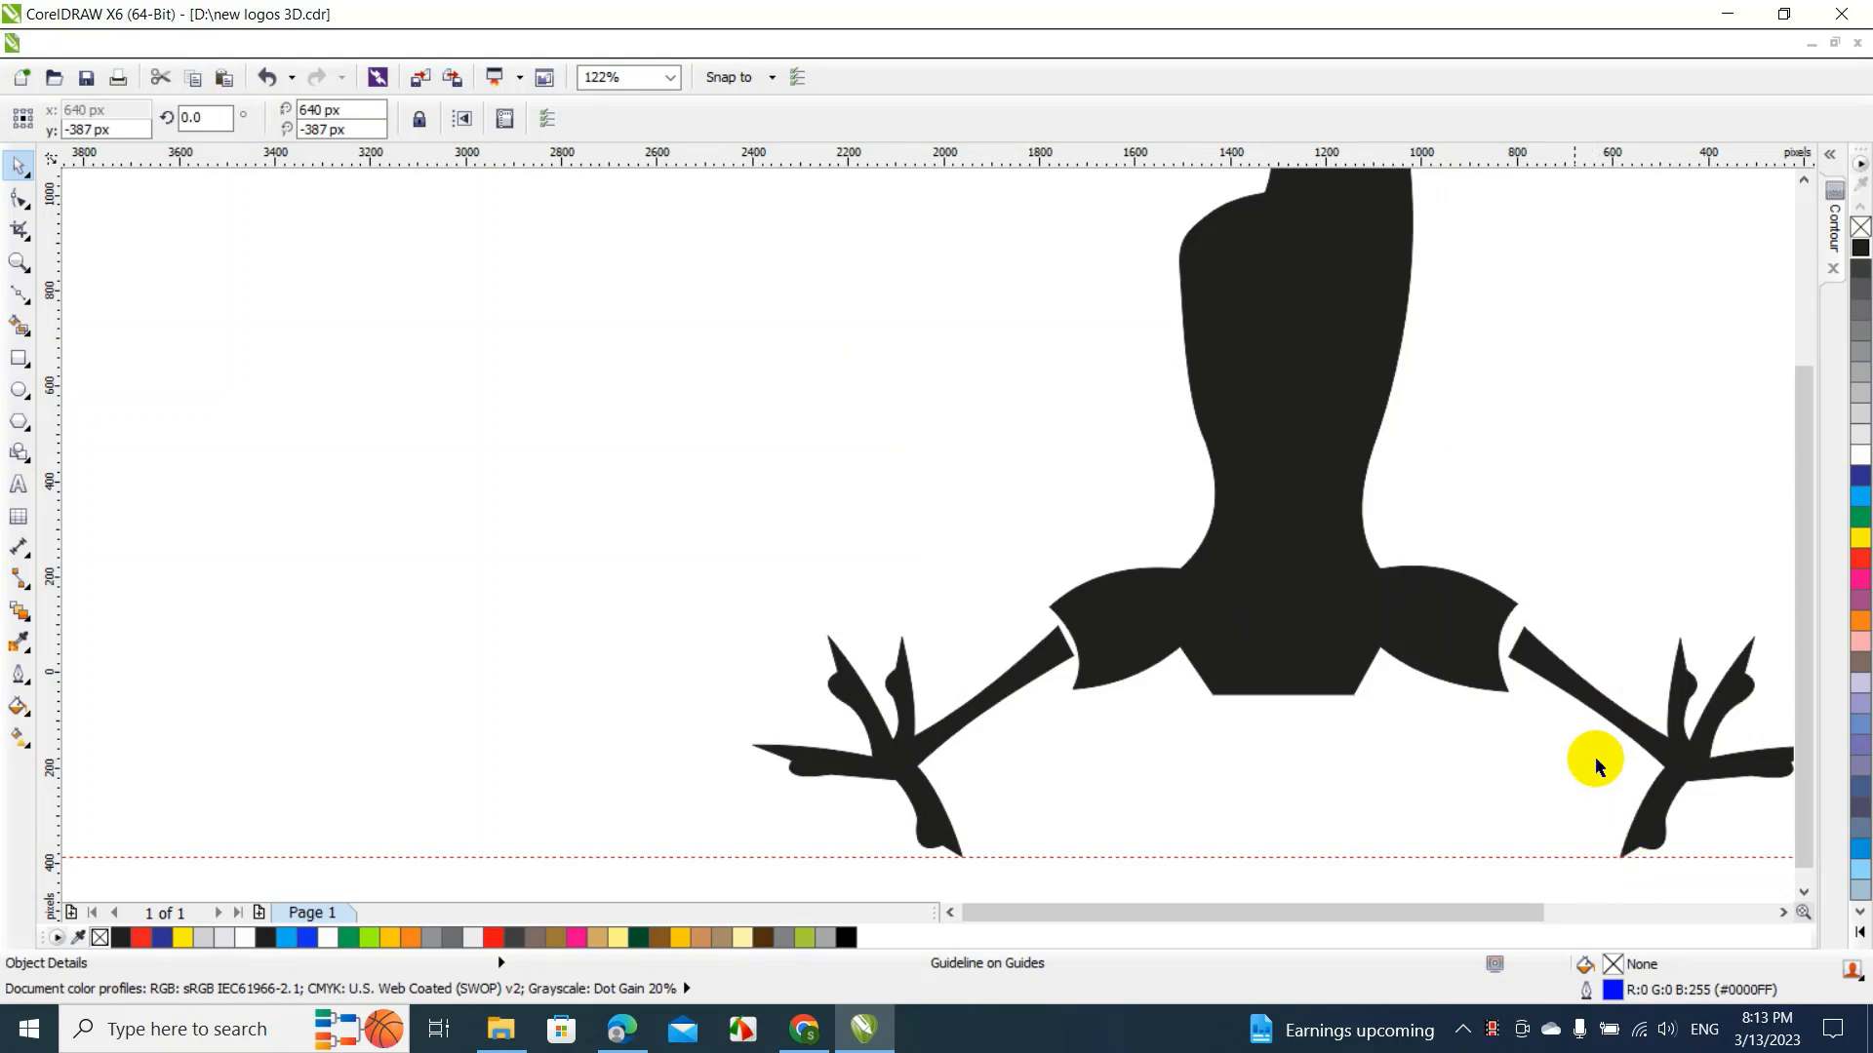
Move the right thigh's upper outer corner node slightly outward, to about (-771, 142) px
click(1493, 612)
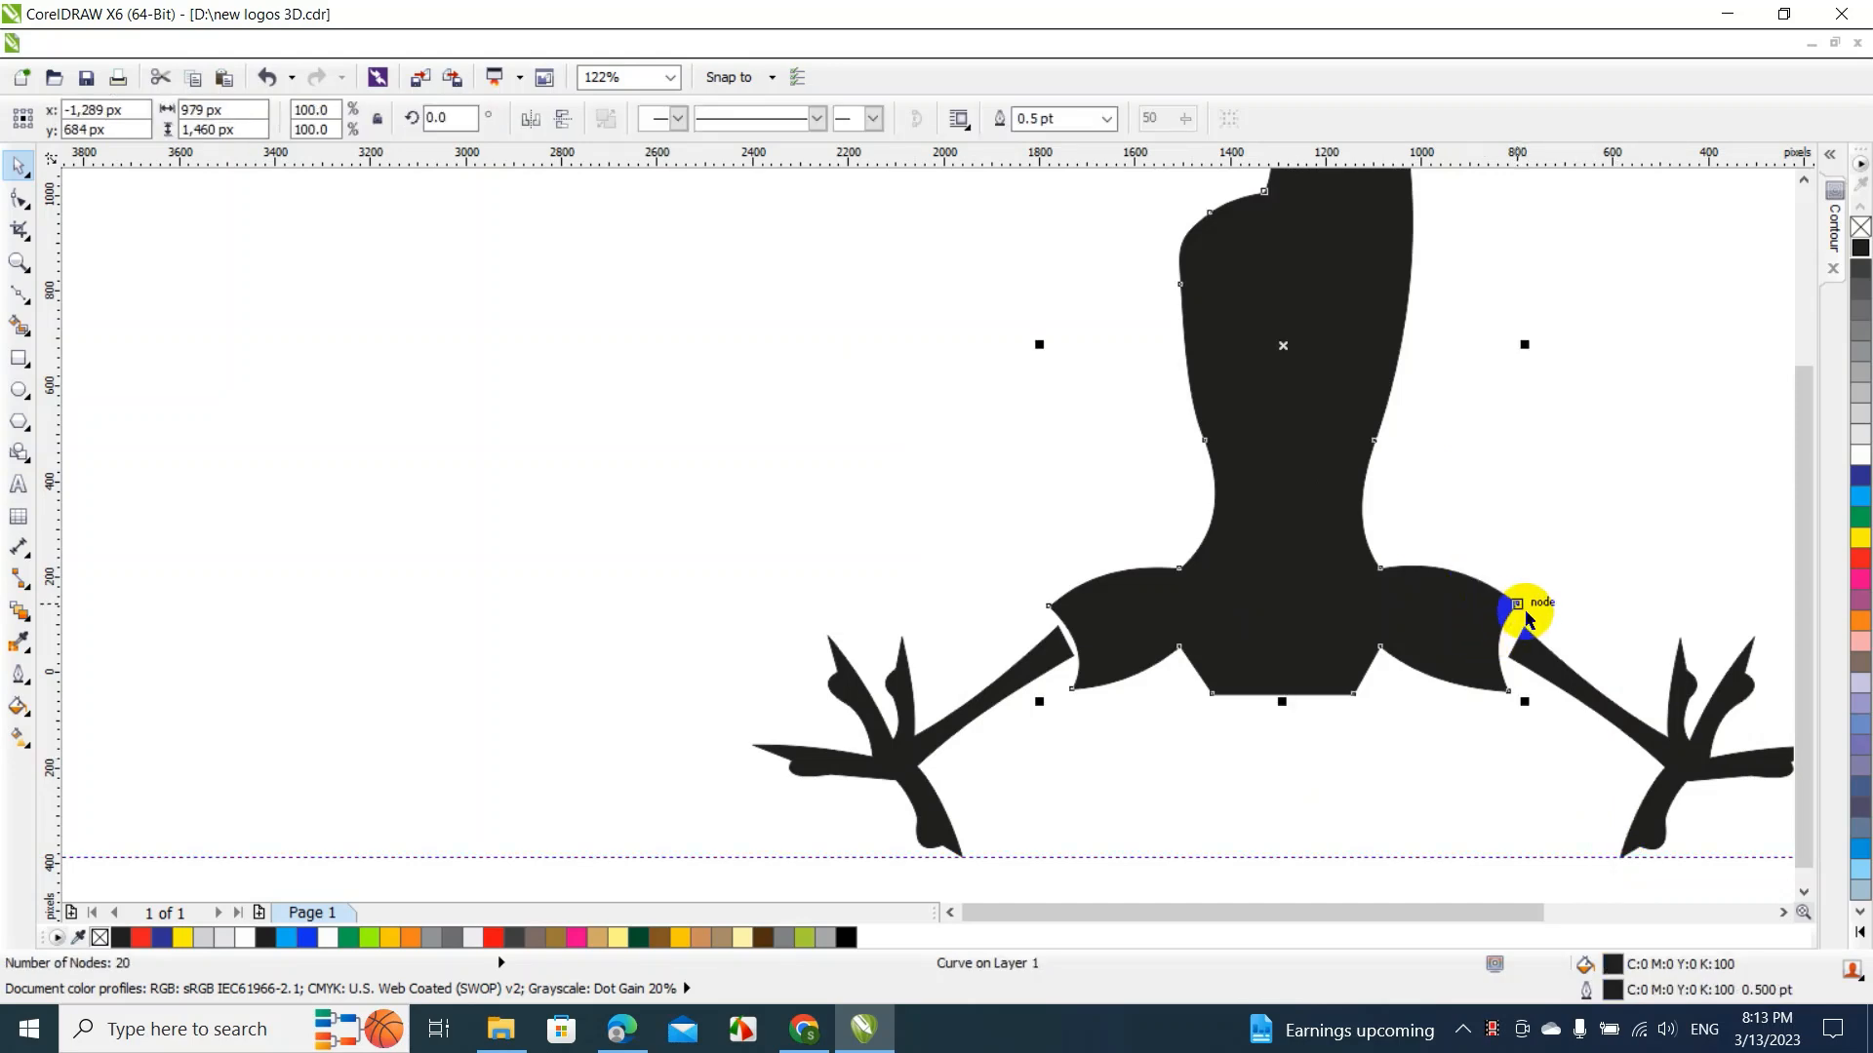
drag(1522, 608, 1531, 606)
key(ctrl+z)
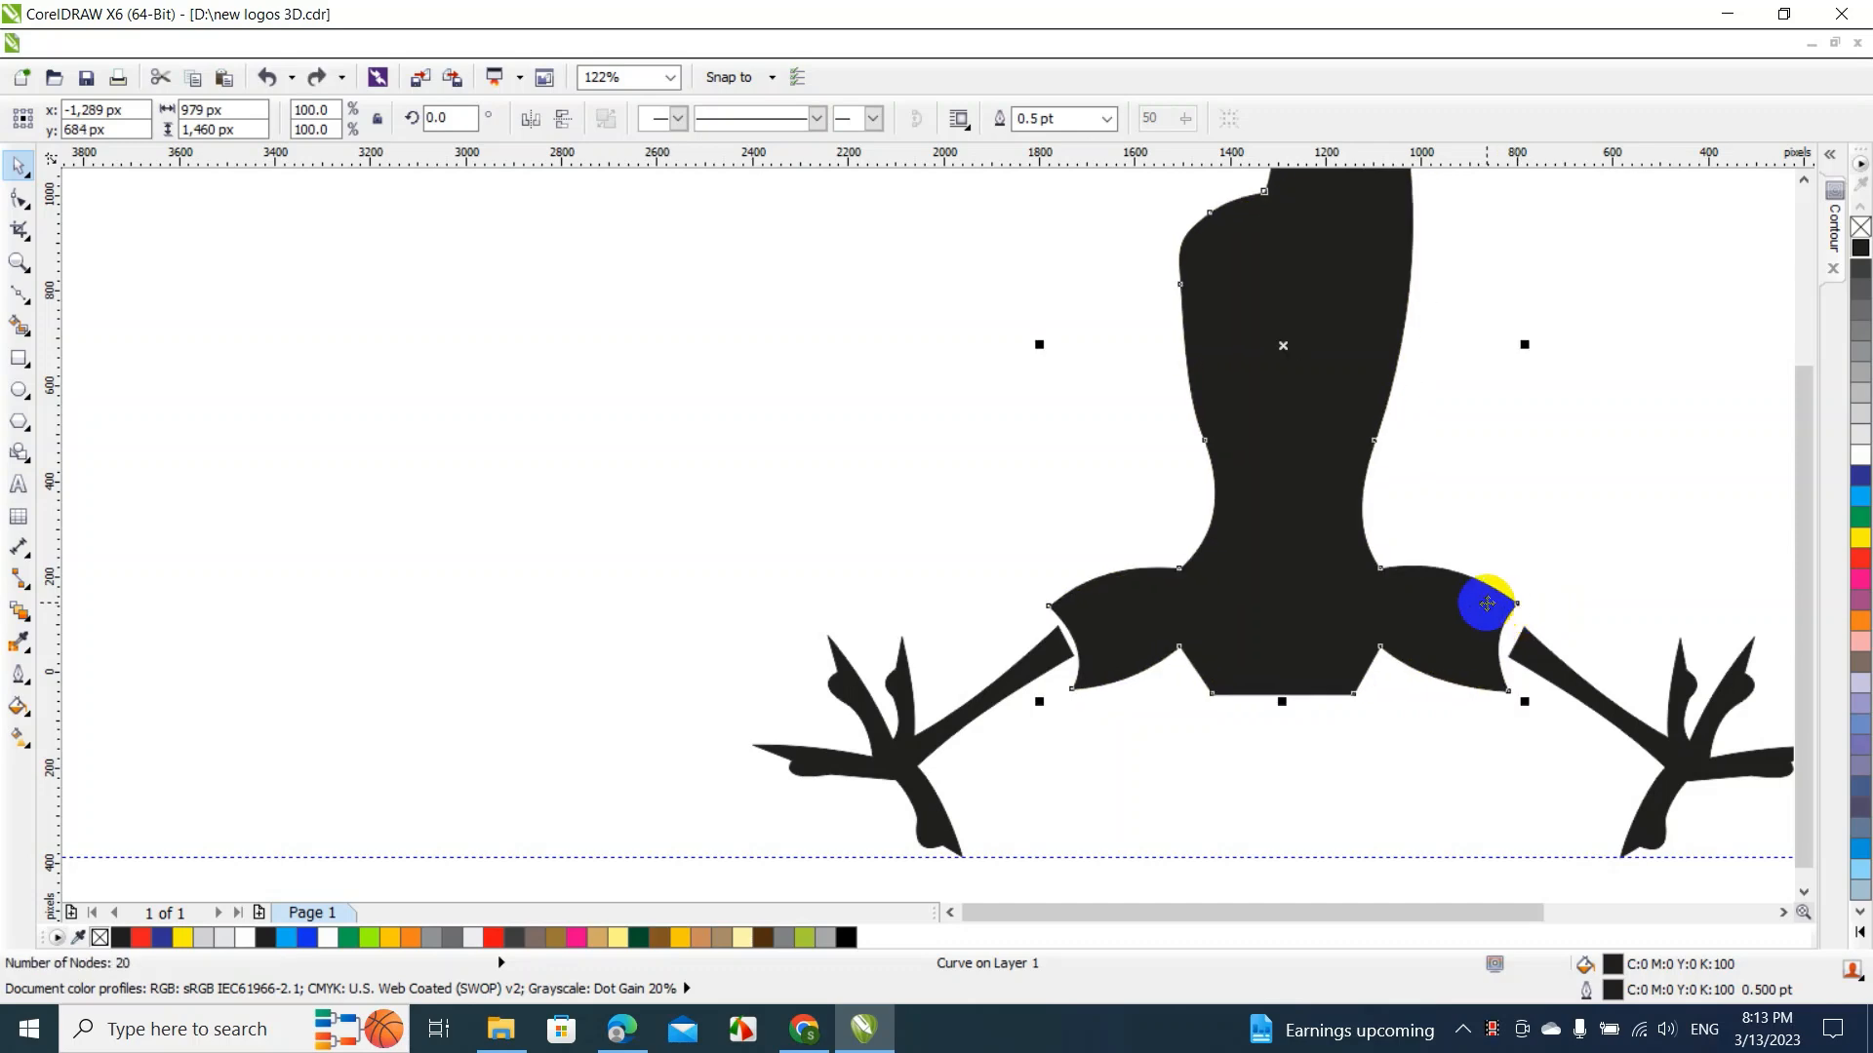
key(F10)
drag(1520, 602, 1531, 603)
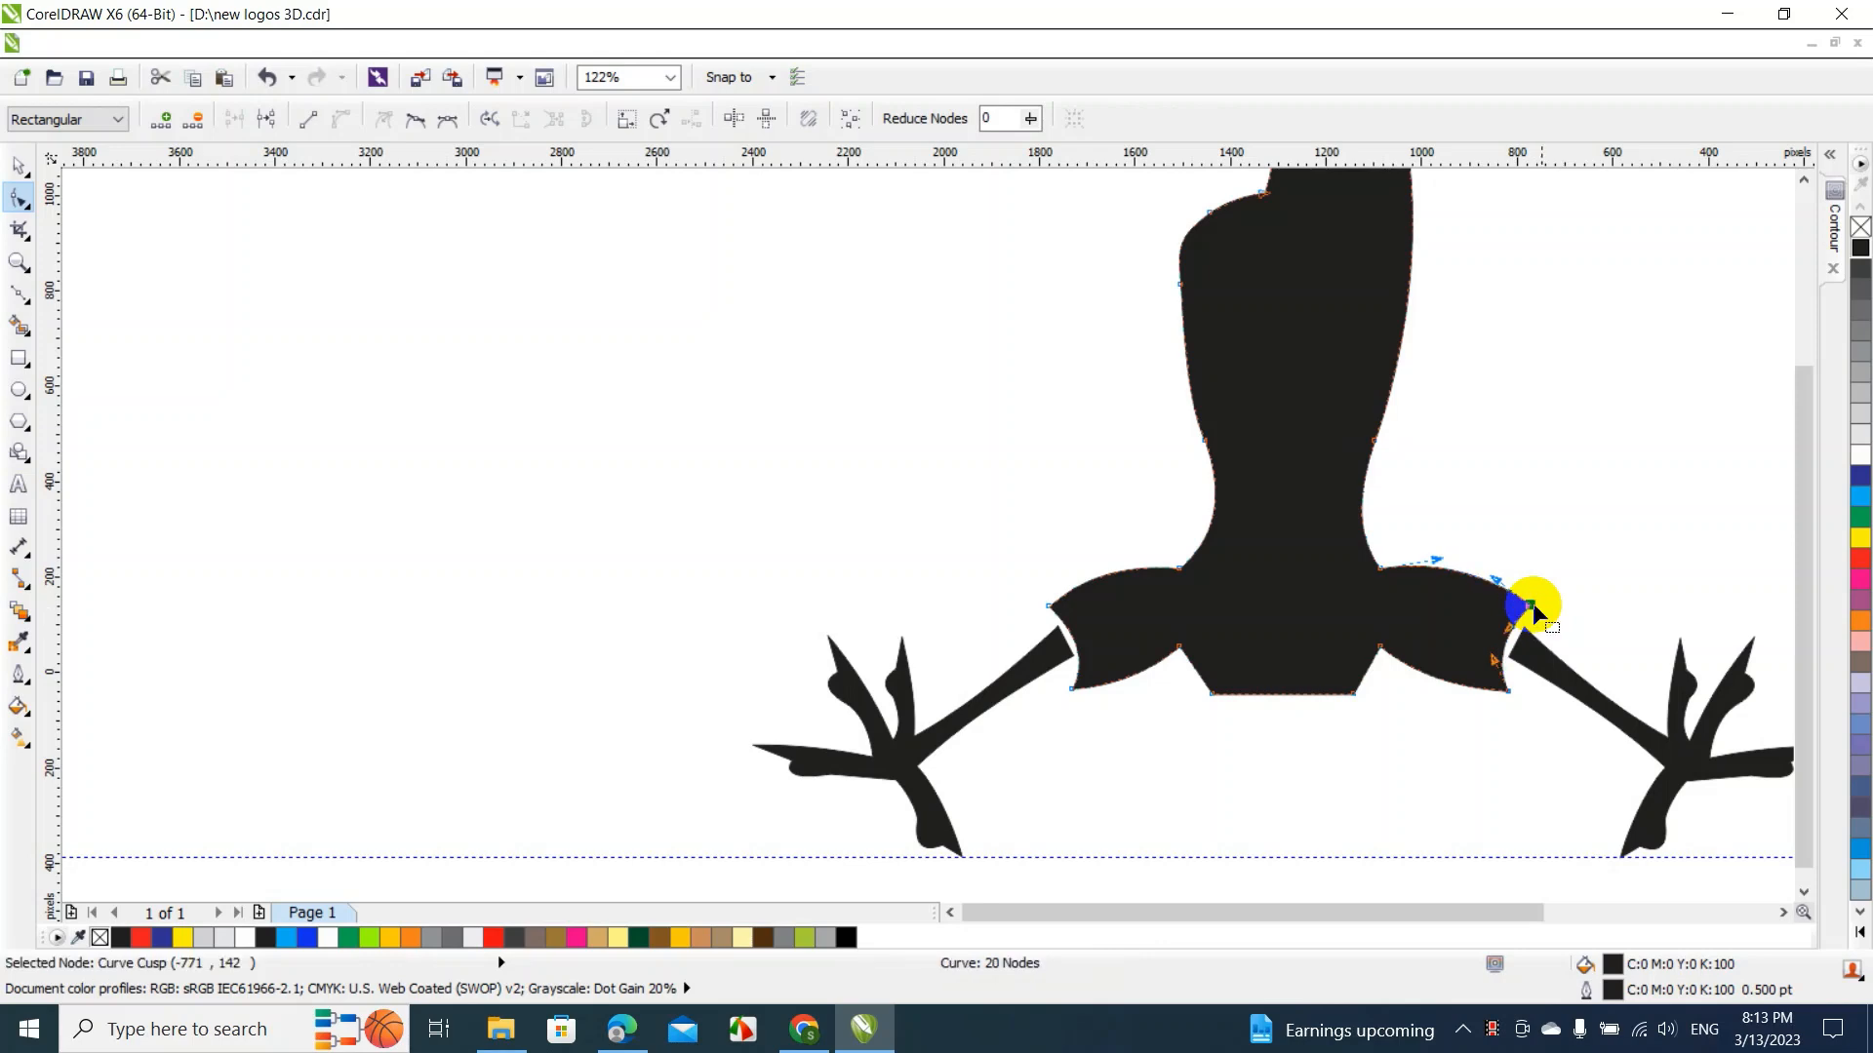
click(20, 166)
click(290, 427)
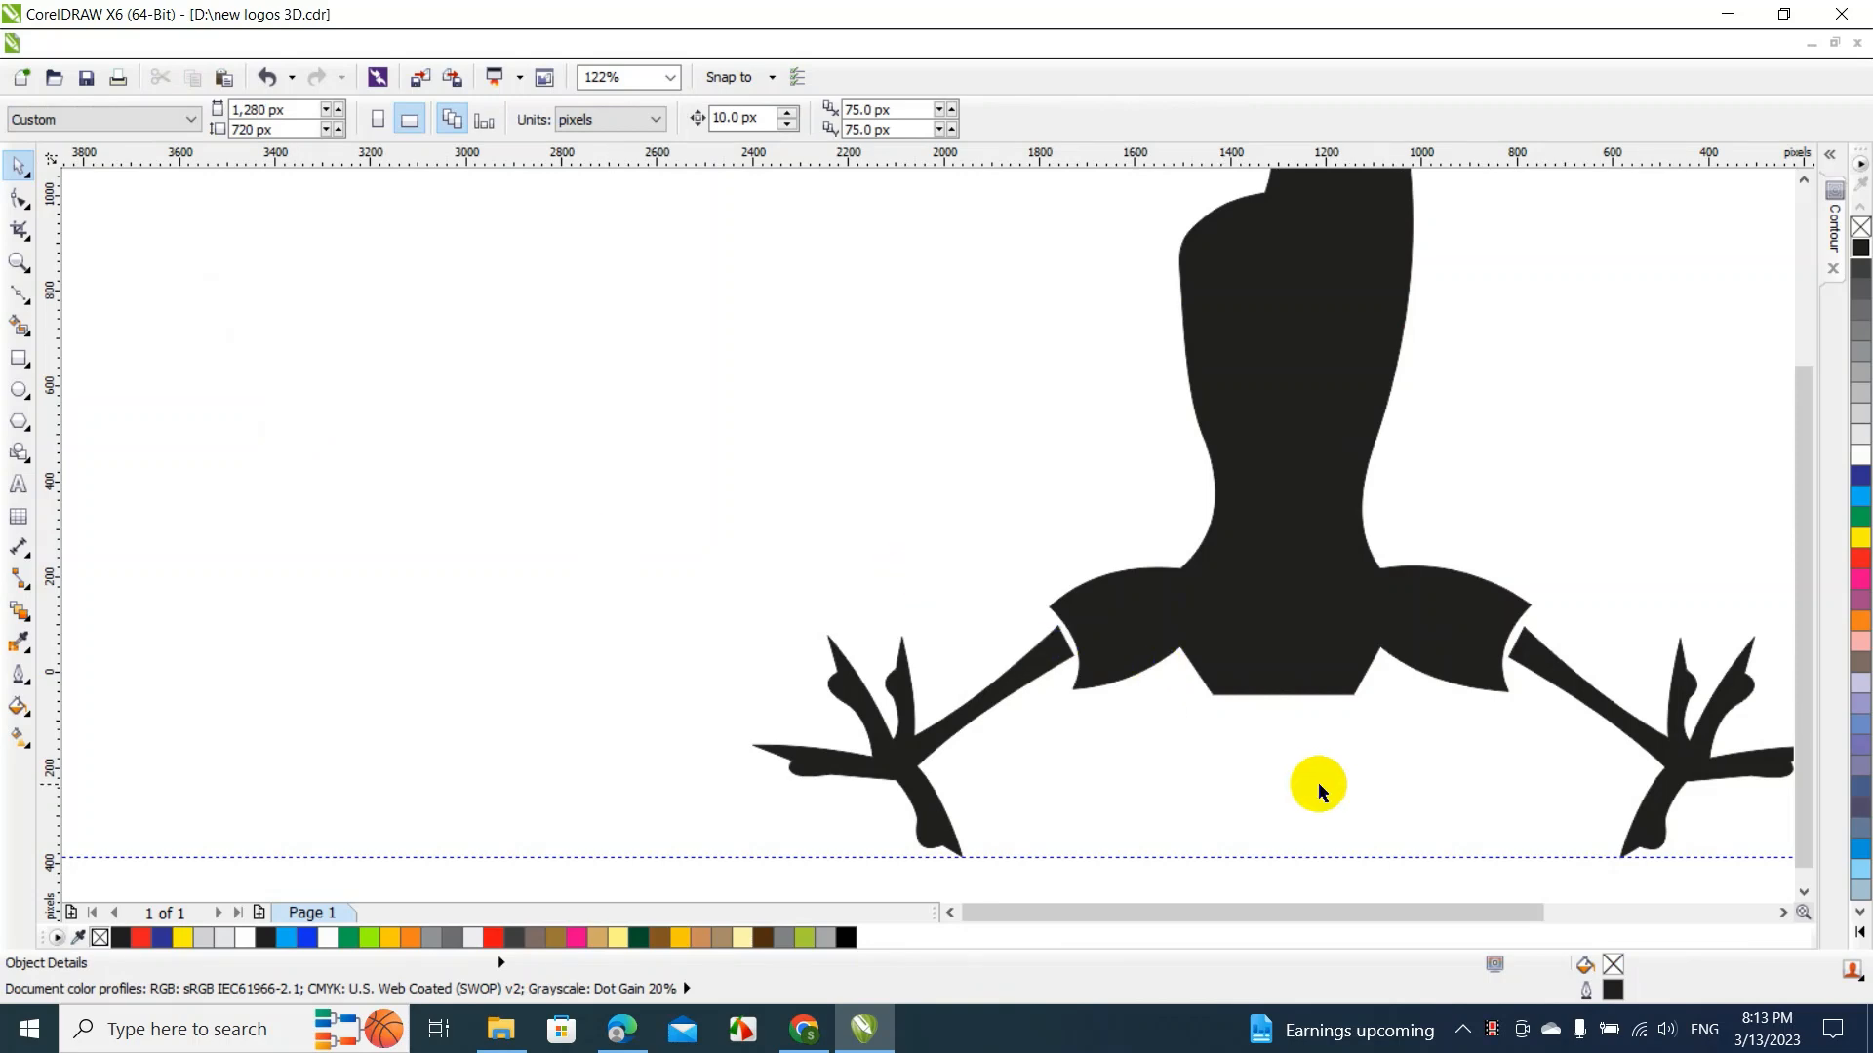
Scale both lower legs with their feet down together to about 2,109 × 455 px overall
click(670, 78)
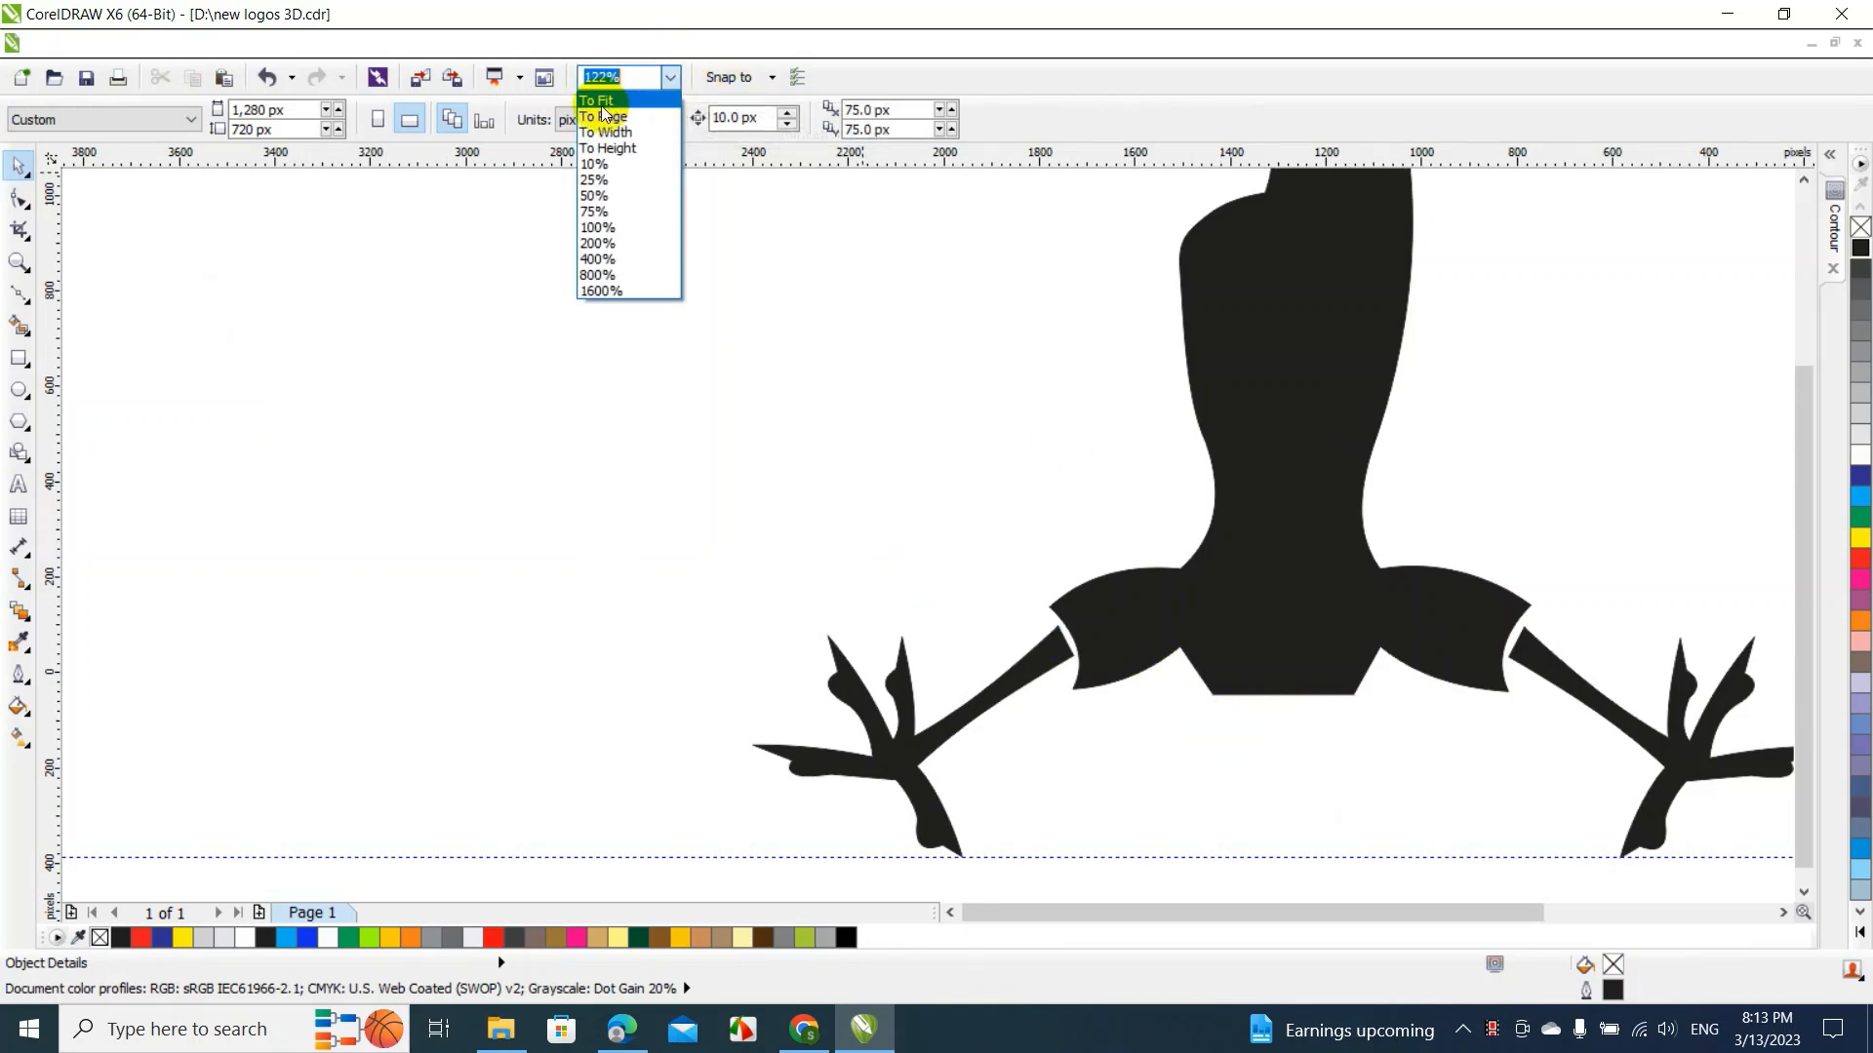
click(601, 115)
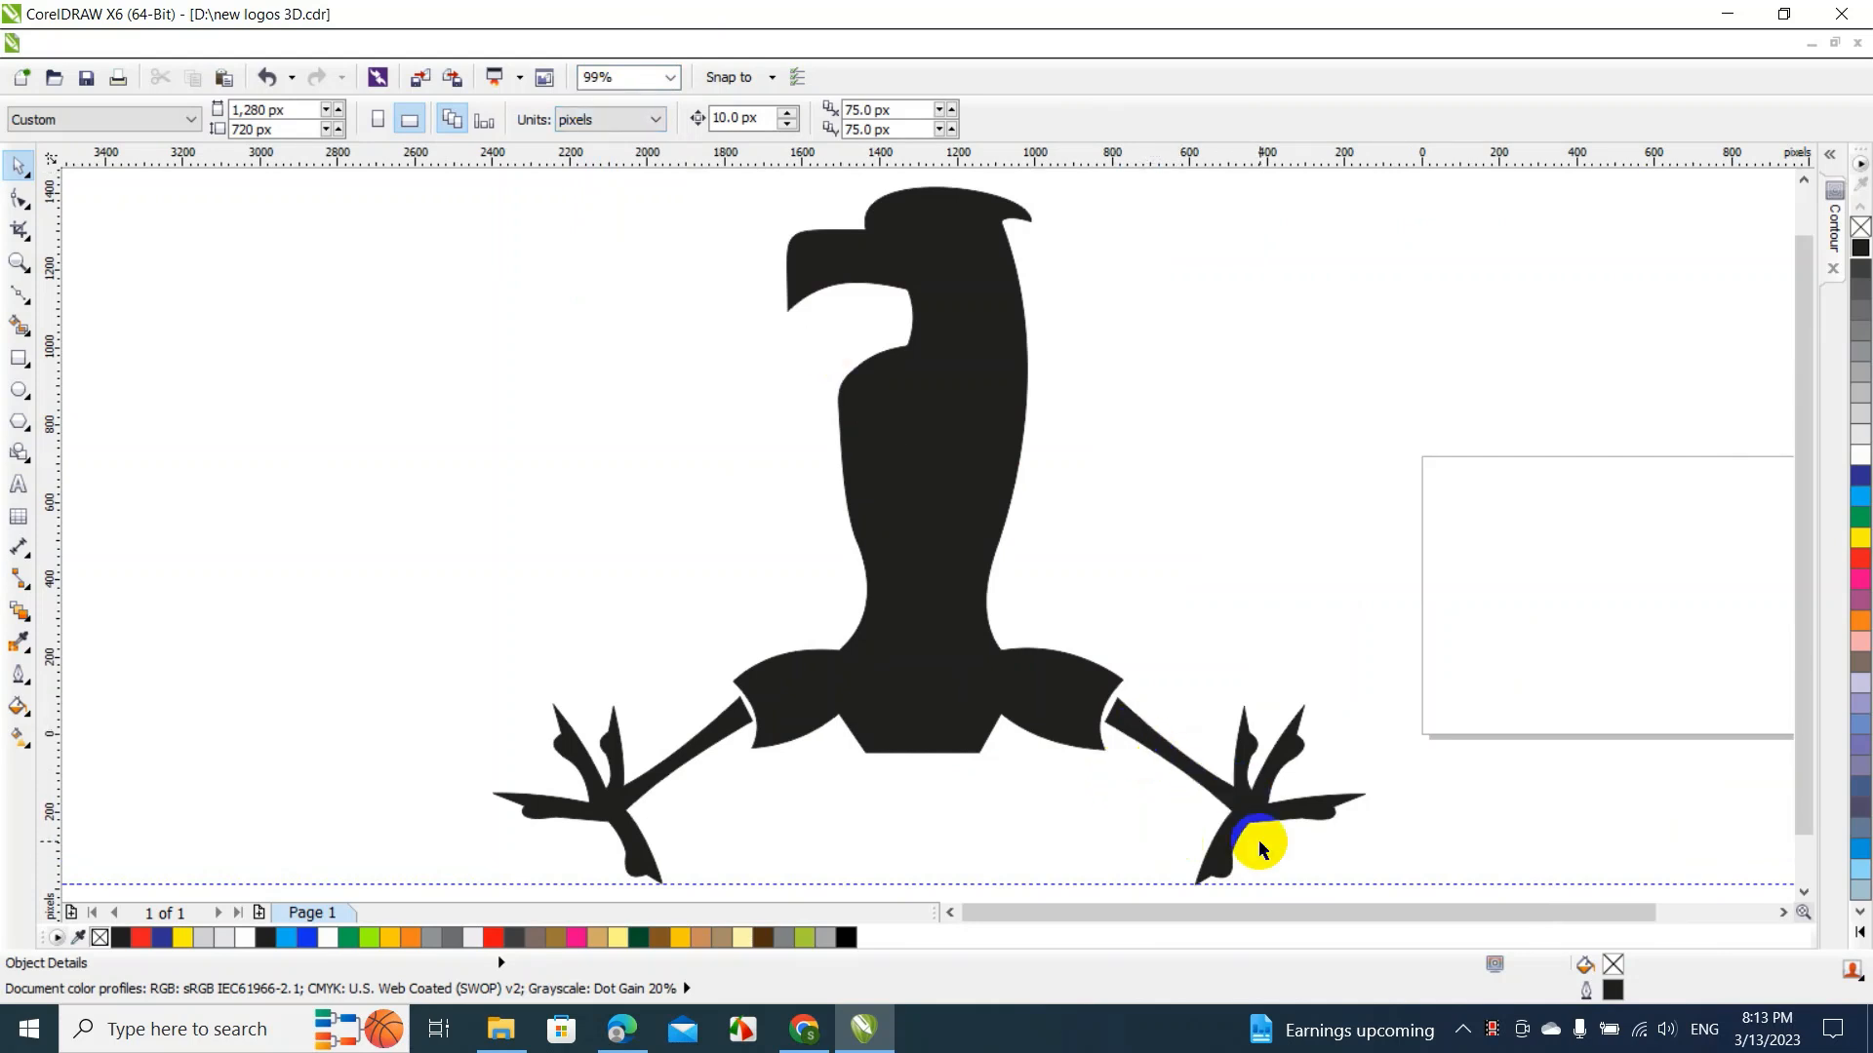
click(1237, 808)
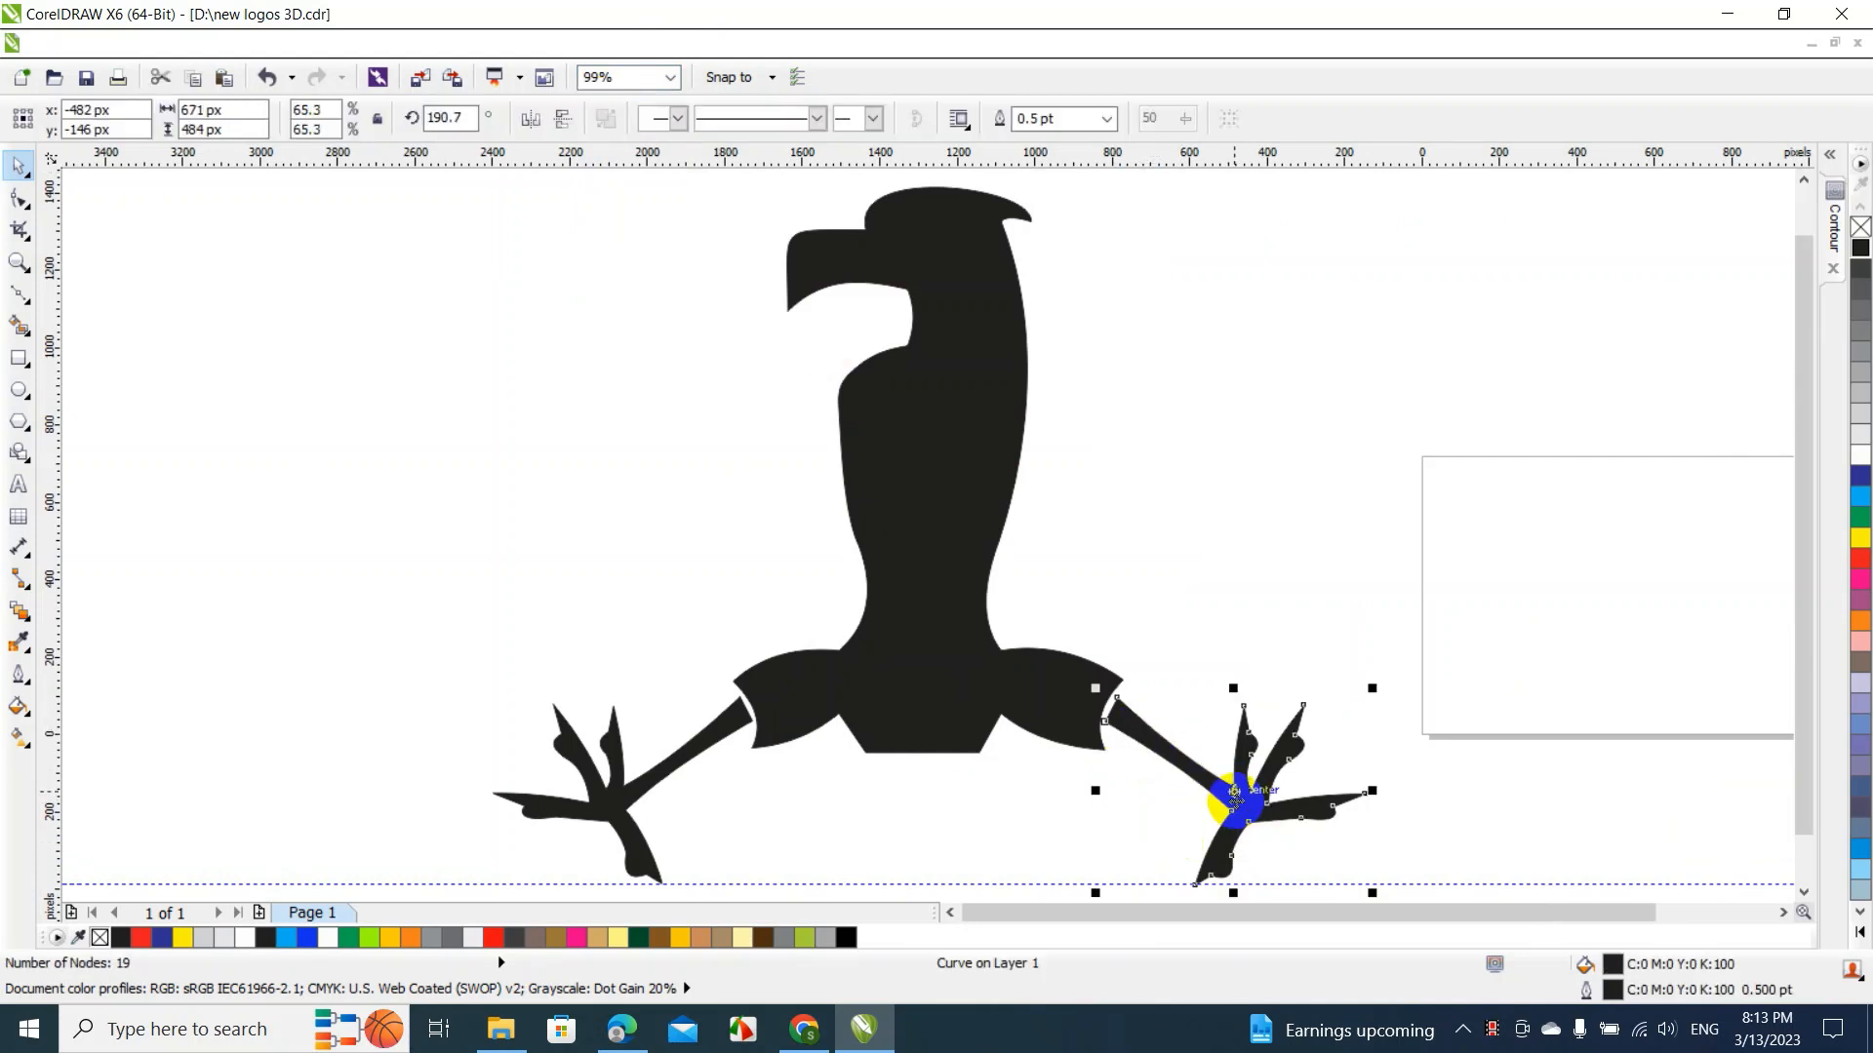
shift+click(681, 751)
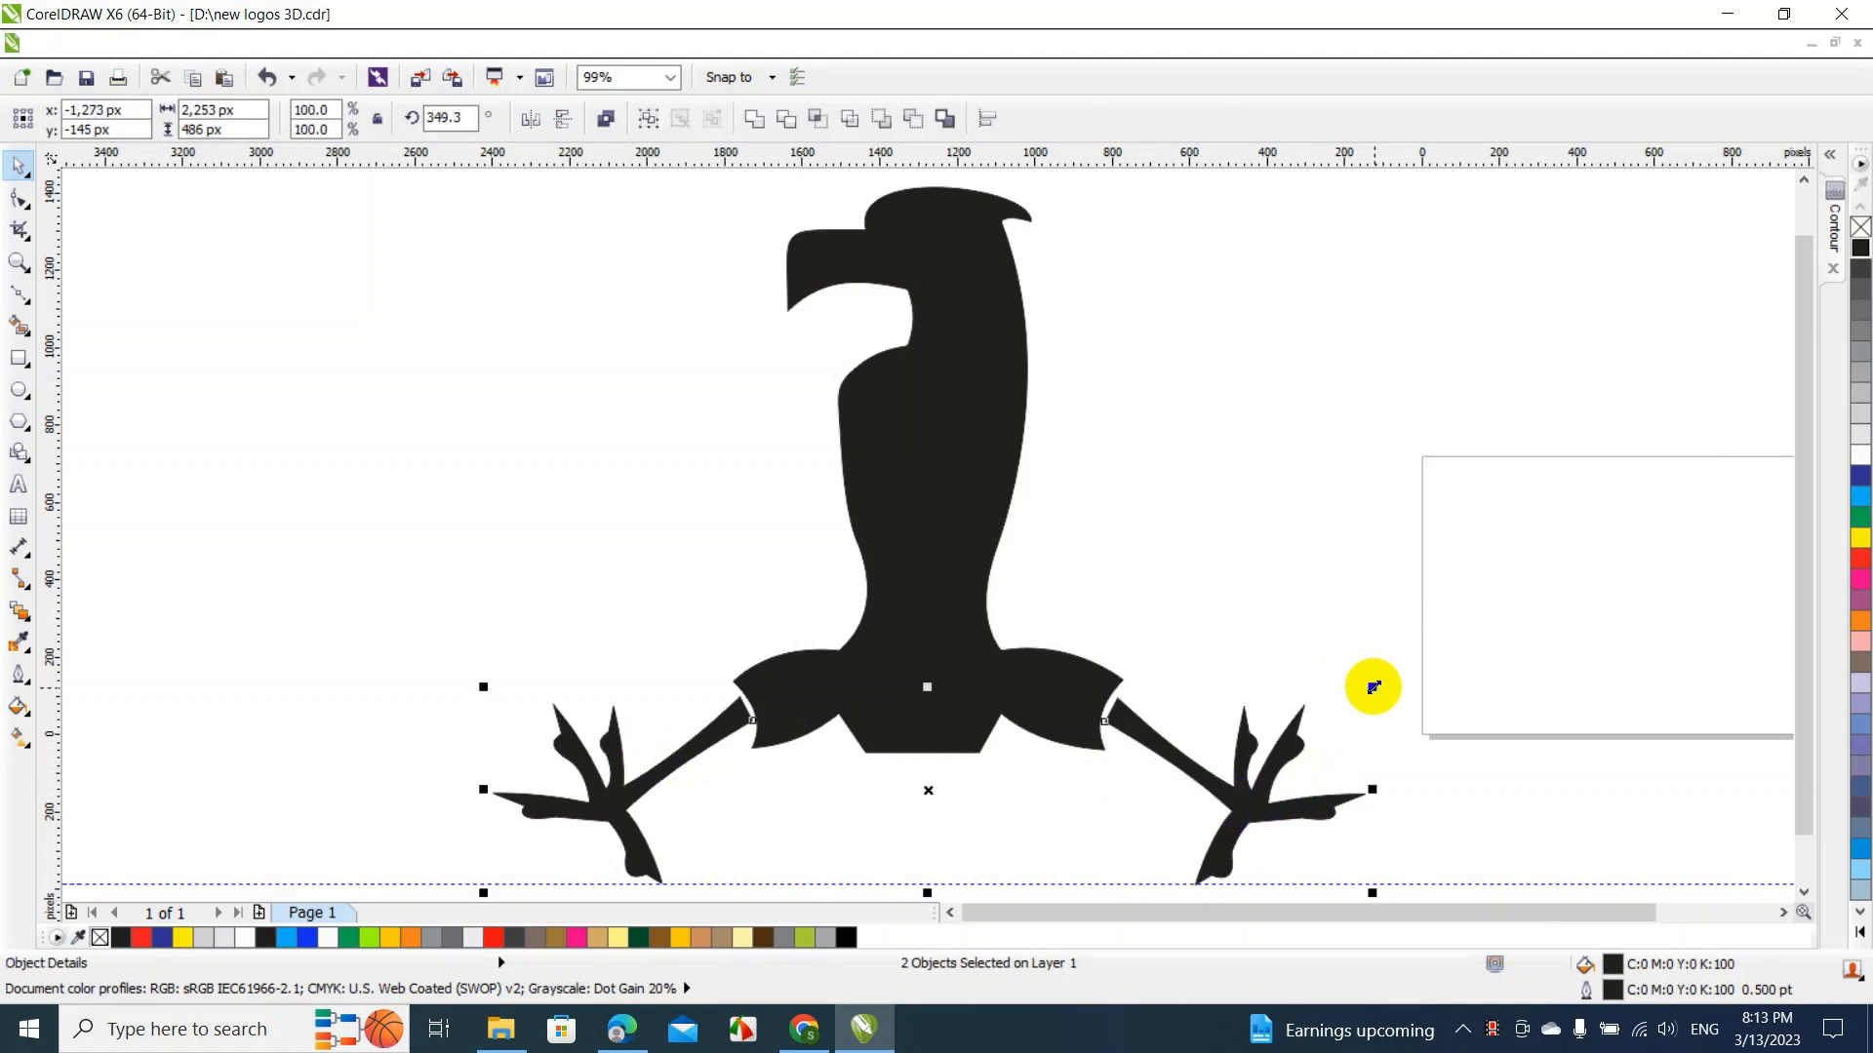
drag(1373, 686, 1362, 699)
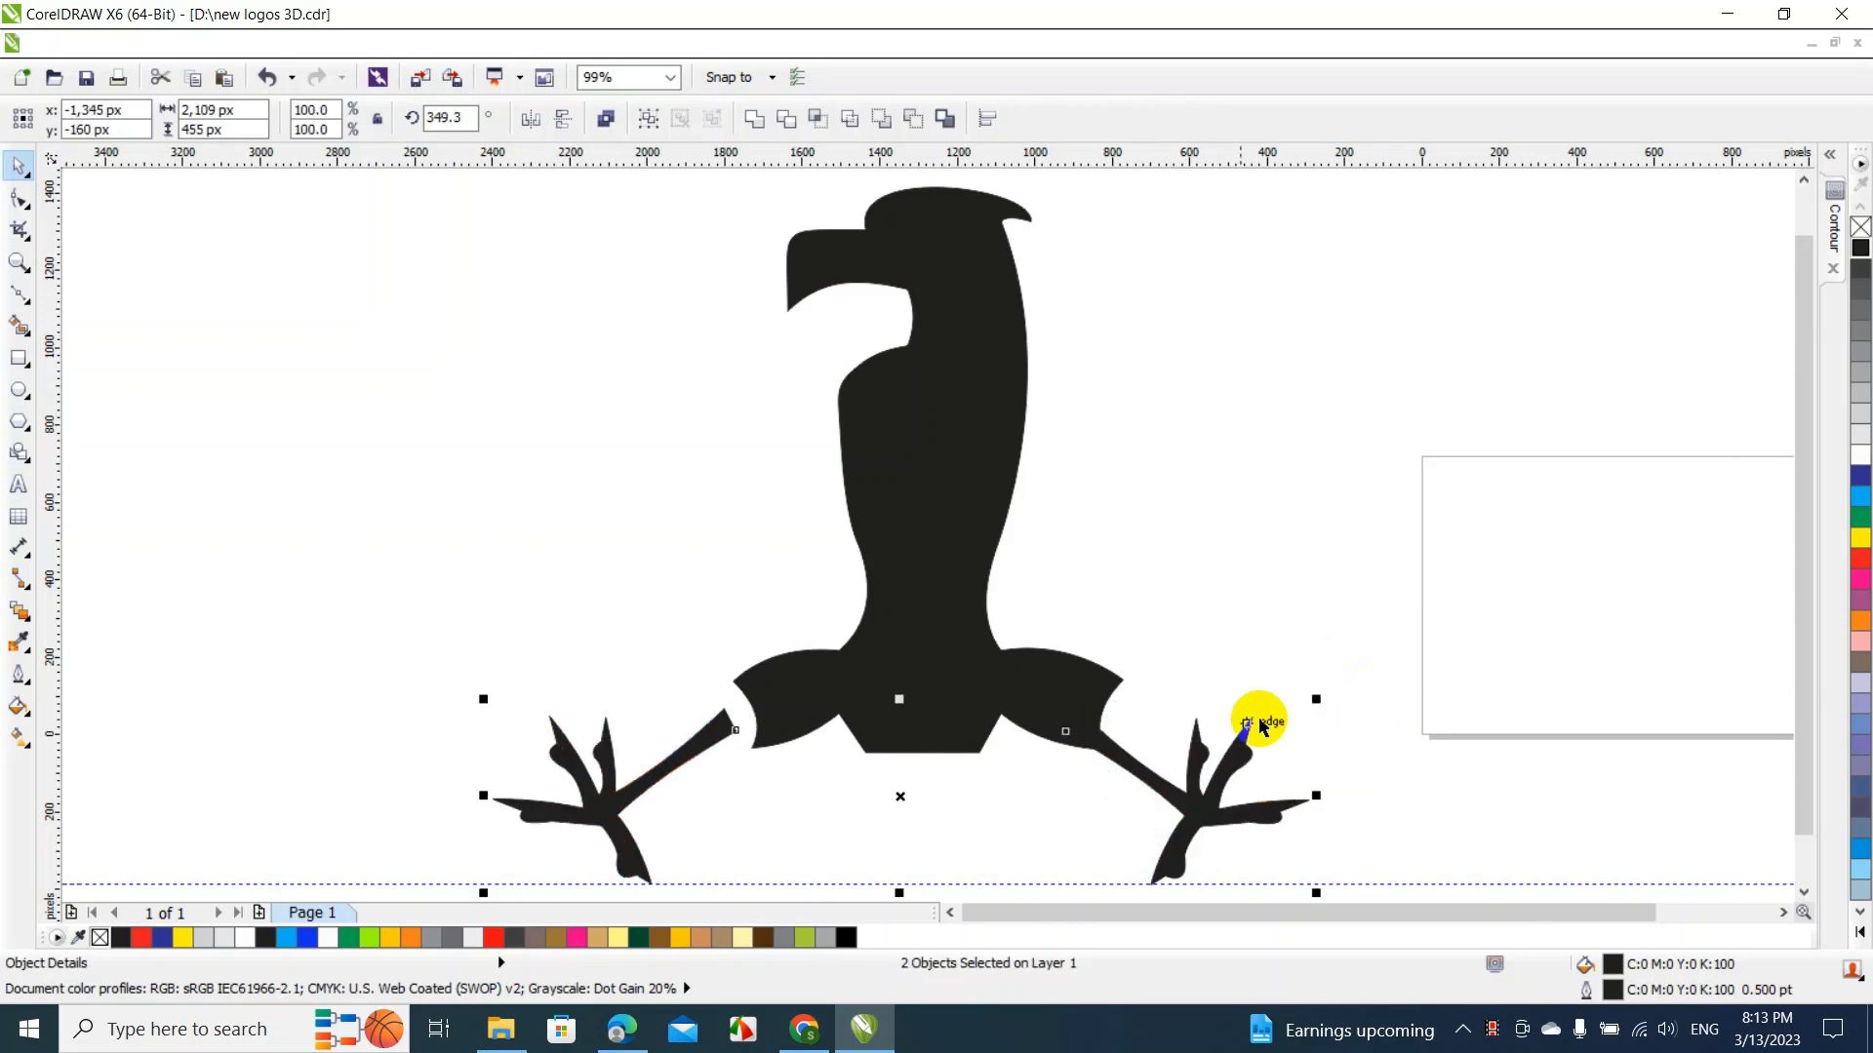
click(1223, 664)
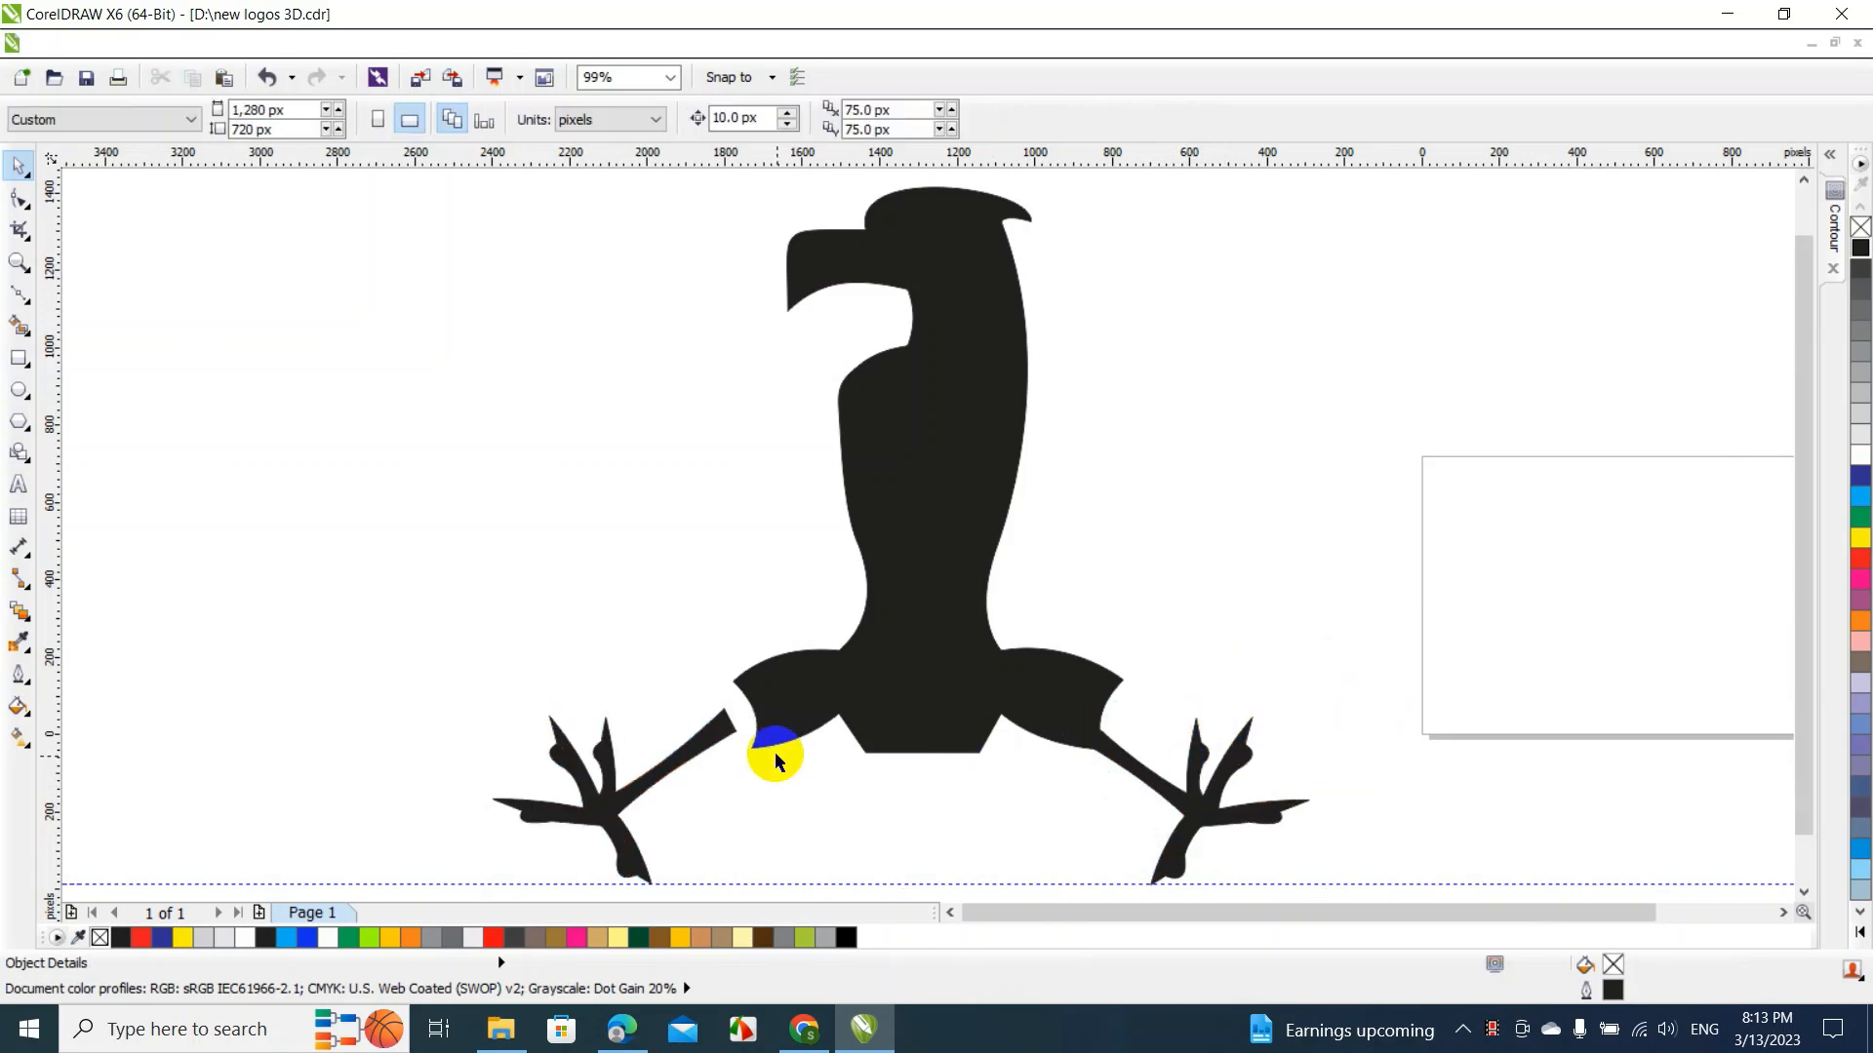
Move the left lower leg up against its thigh and raise the guideline to its lowest claw tip
drag(707, 747, 719, 731)
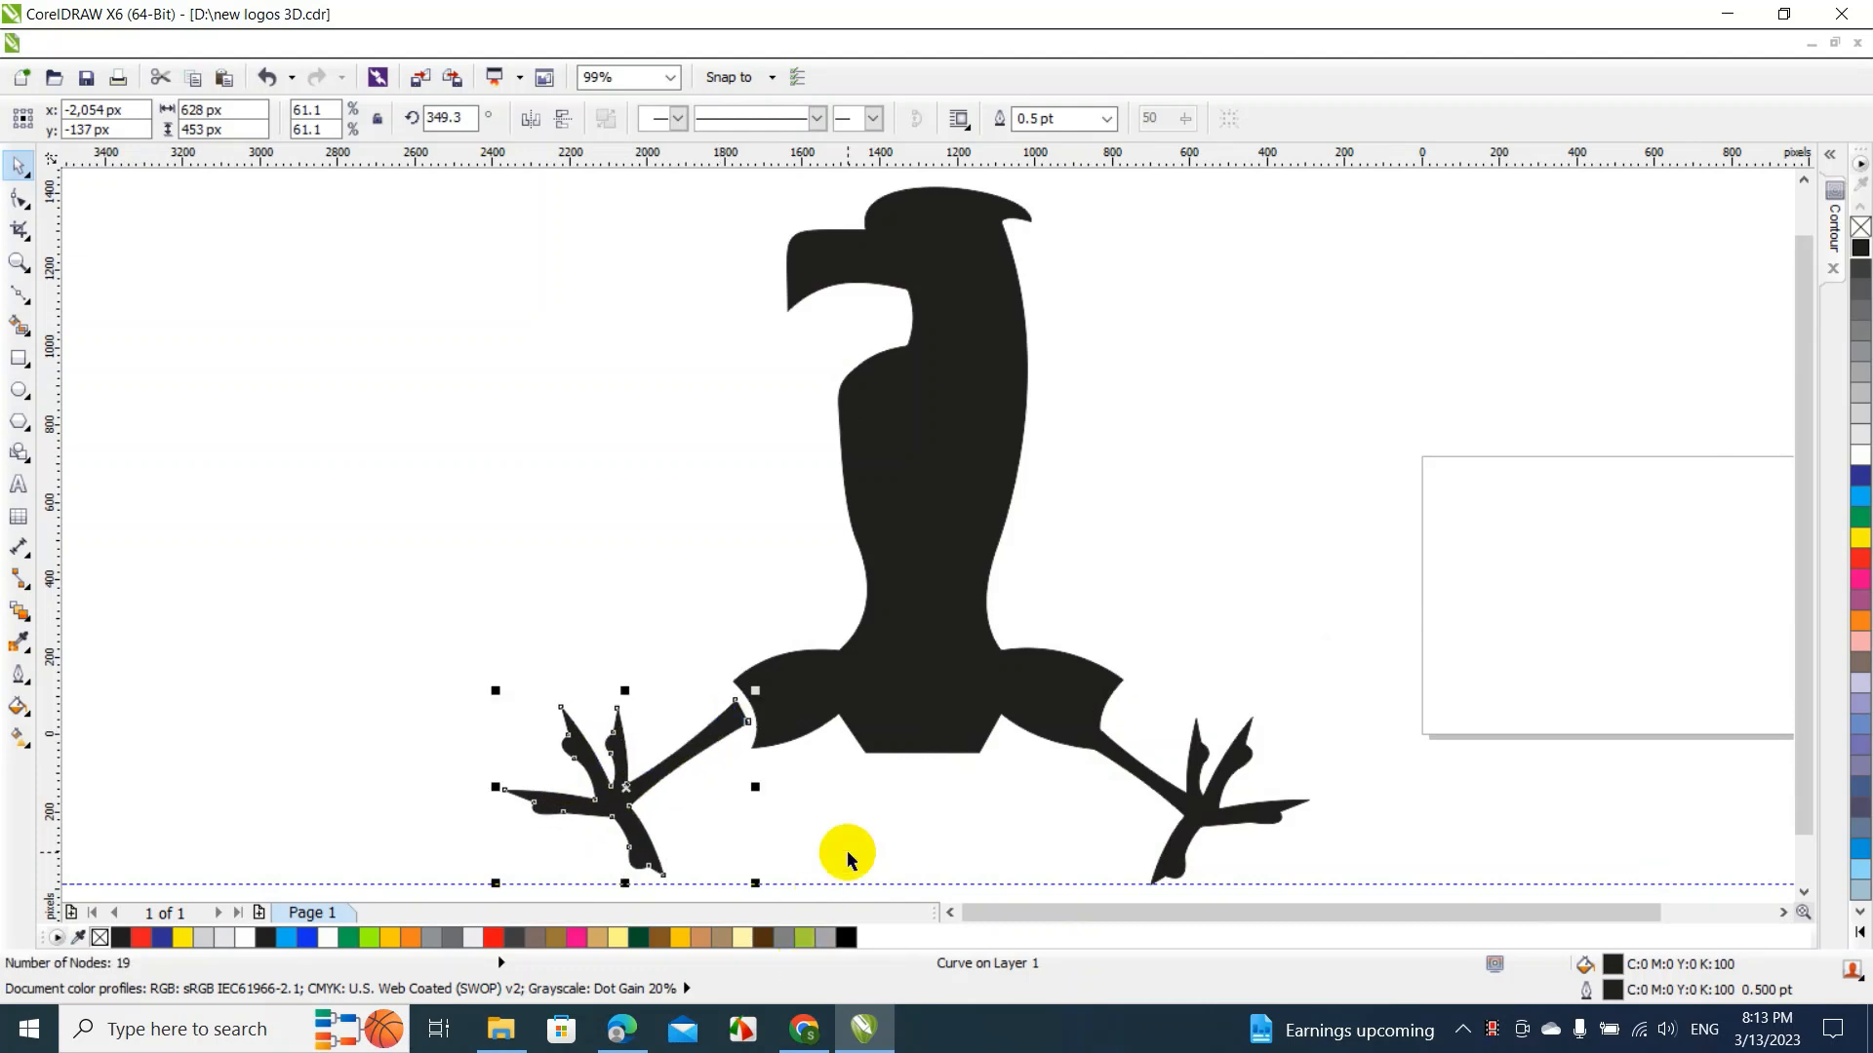
click(867, 893)
drag(866, 883, 867, 878)
Reposition the right lower leg beside its thigh at about (-493, -137) px, level with the guideline, and delete the guideline
click(1196, 820)
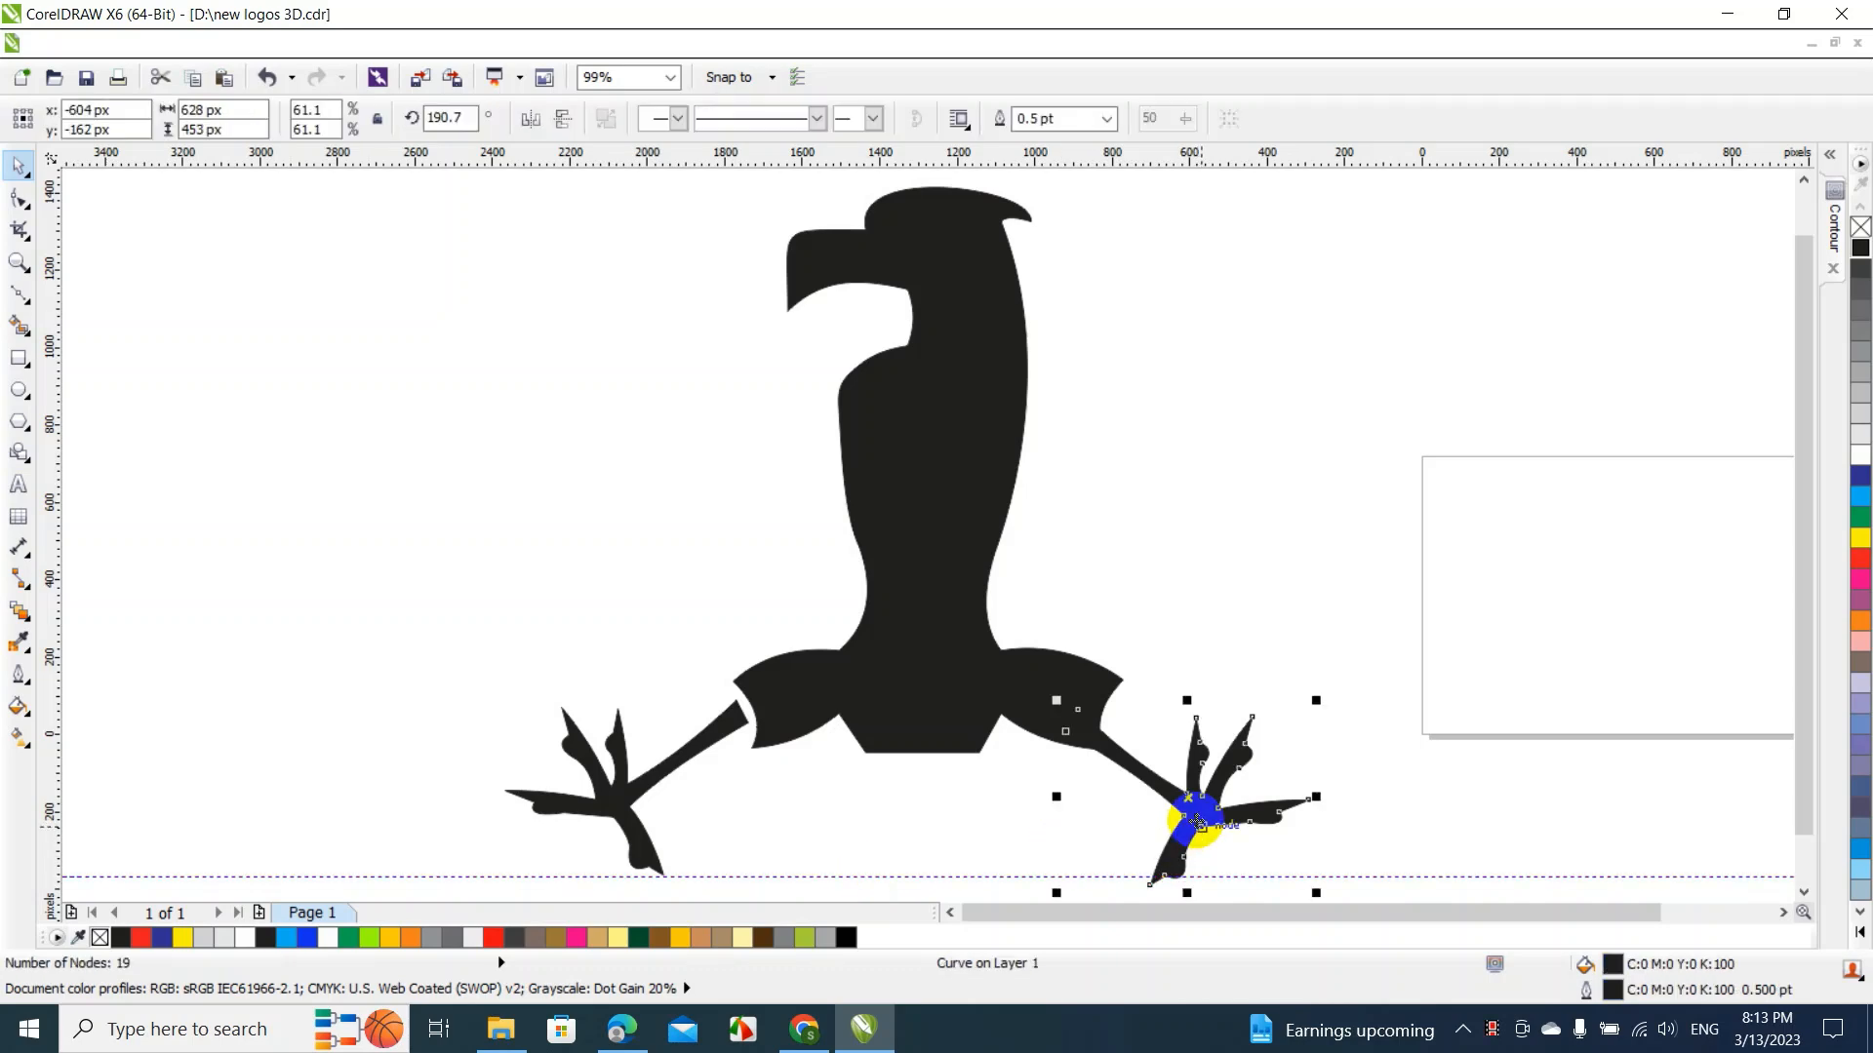
drag(1195, 820, 1235, 814)
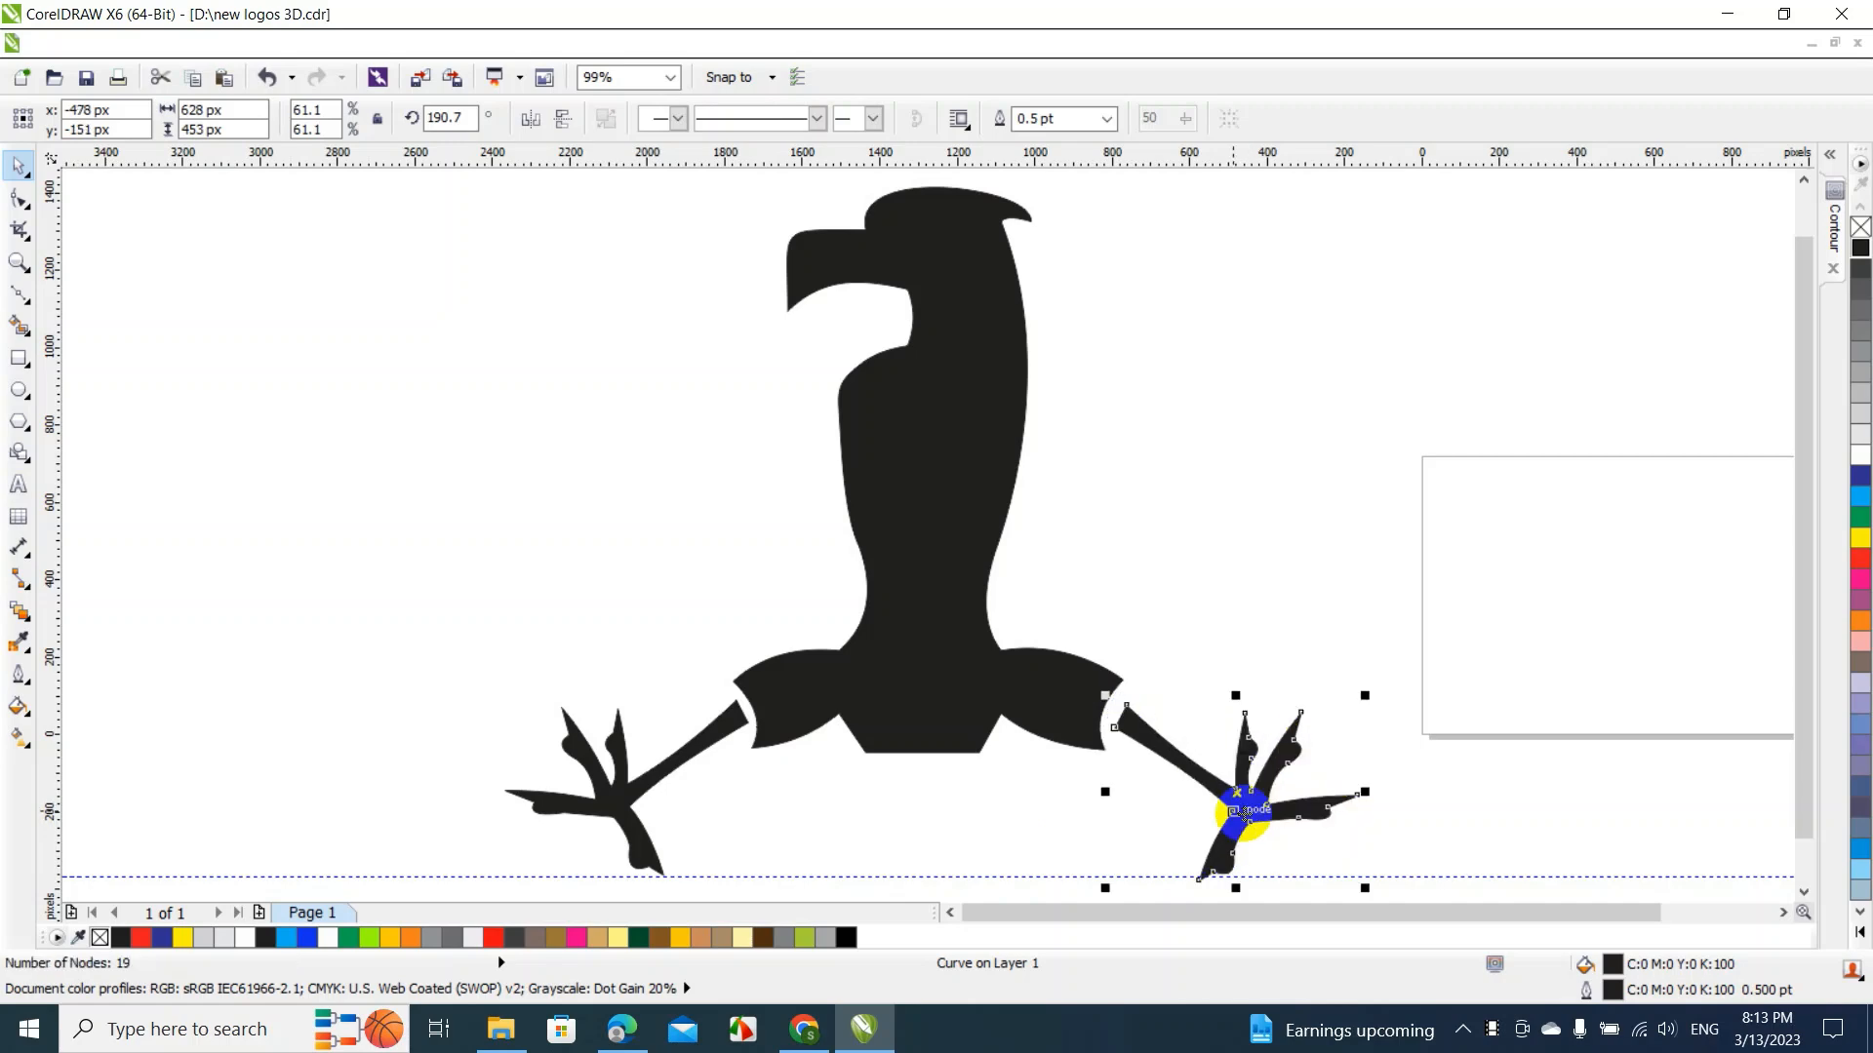
click(1248, 682)
click(1238, 808)
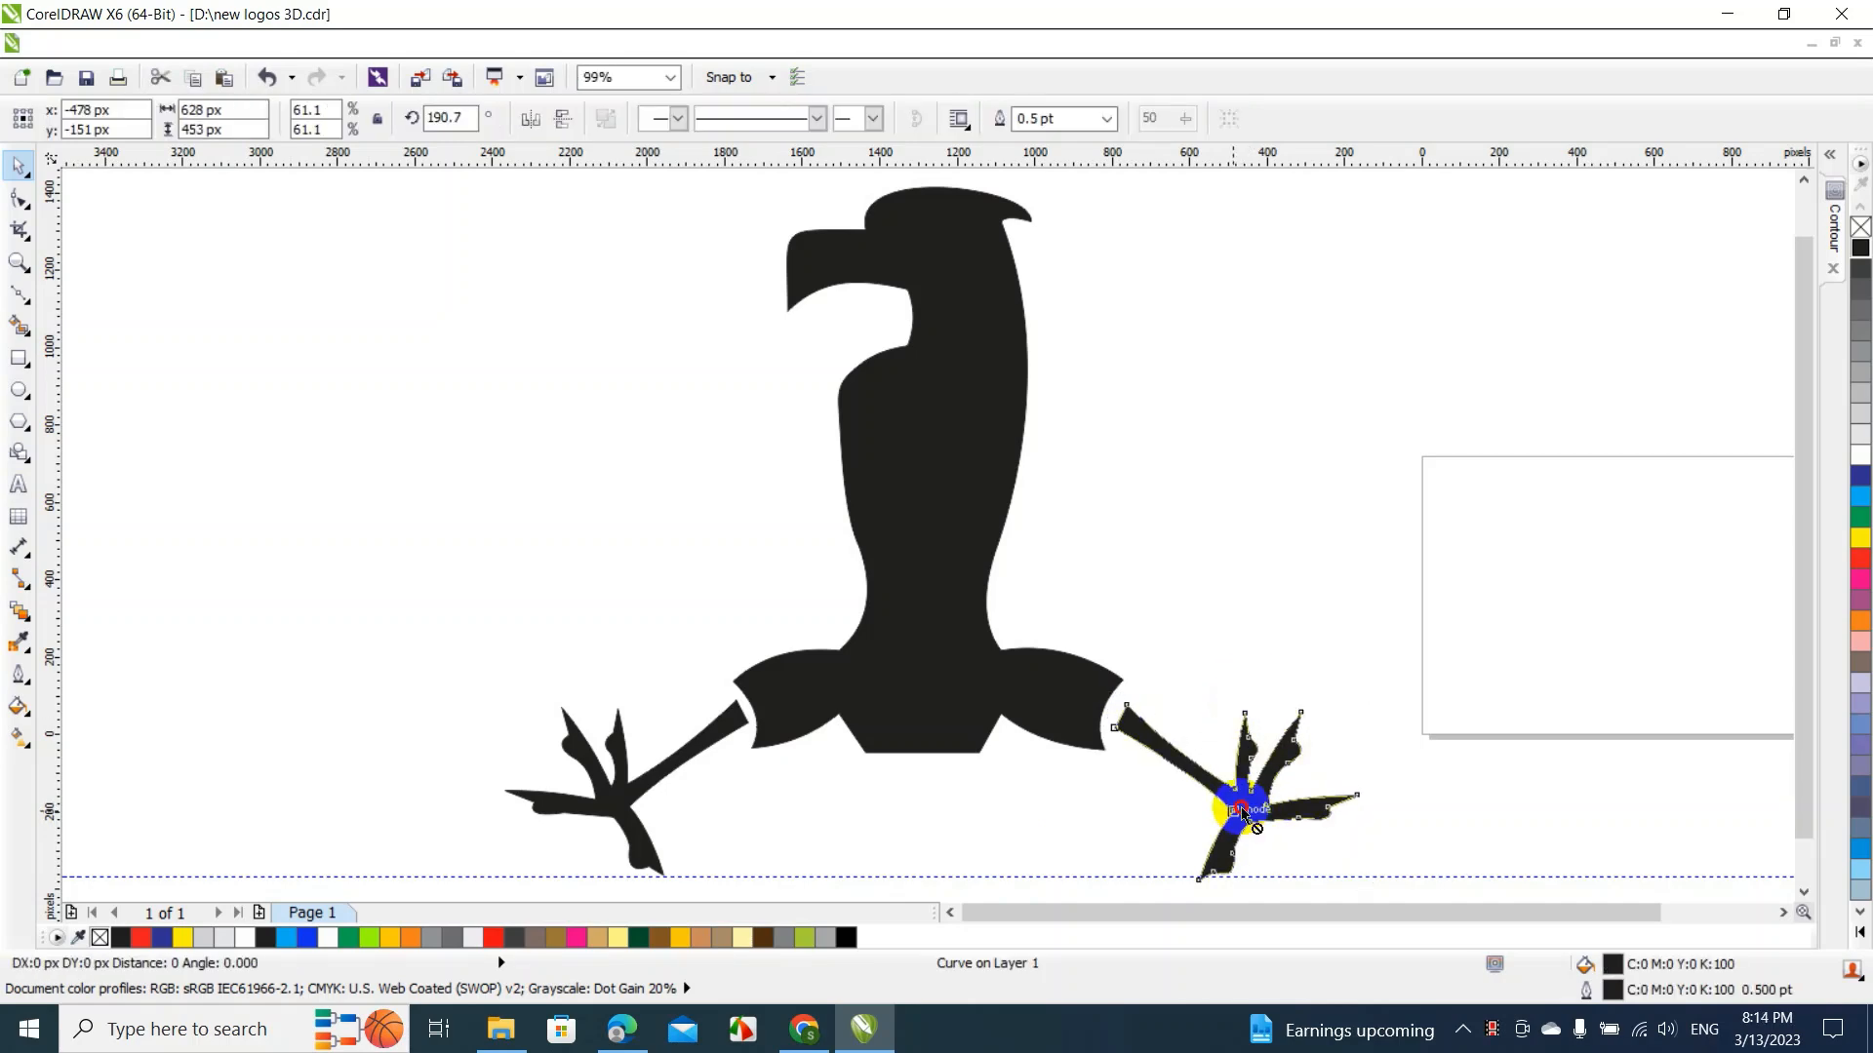
drag(1239, 810, 1231, 805)
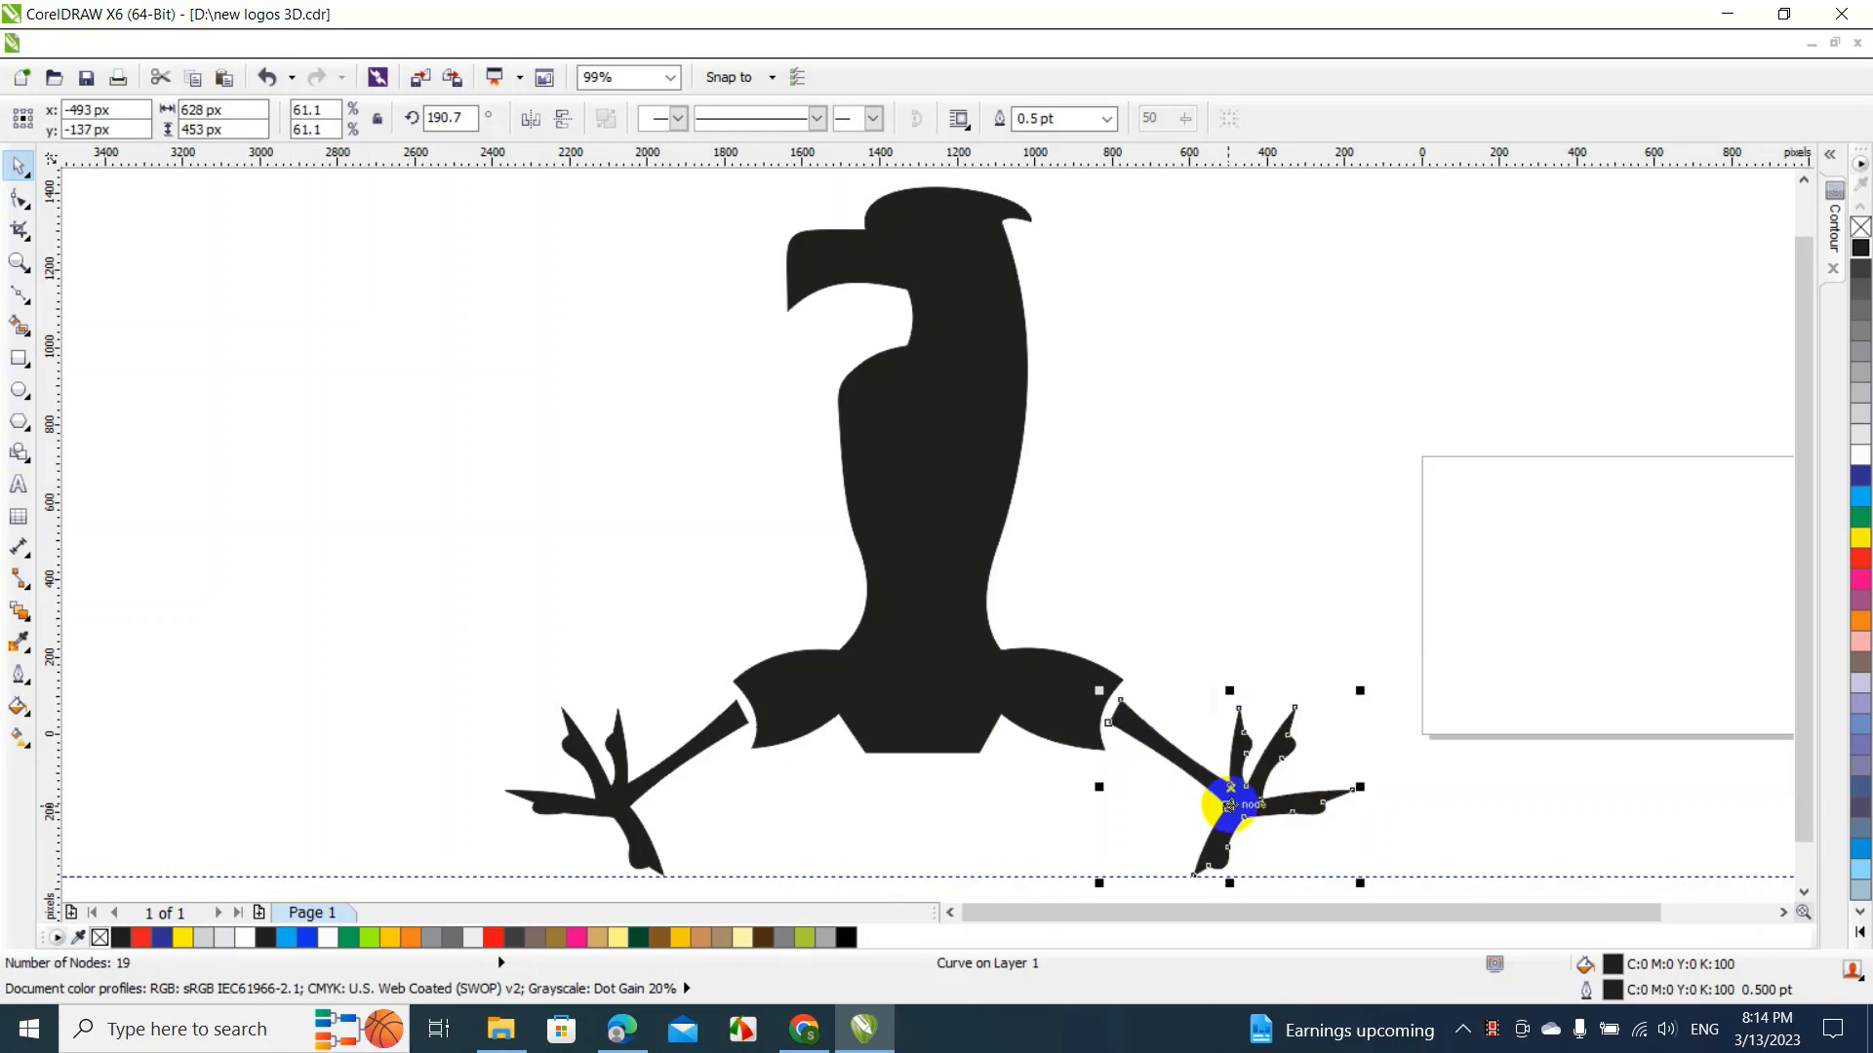
click(1154, 648)
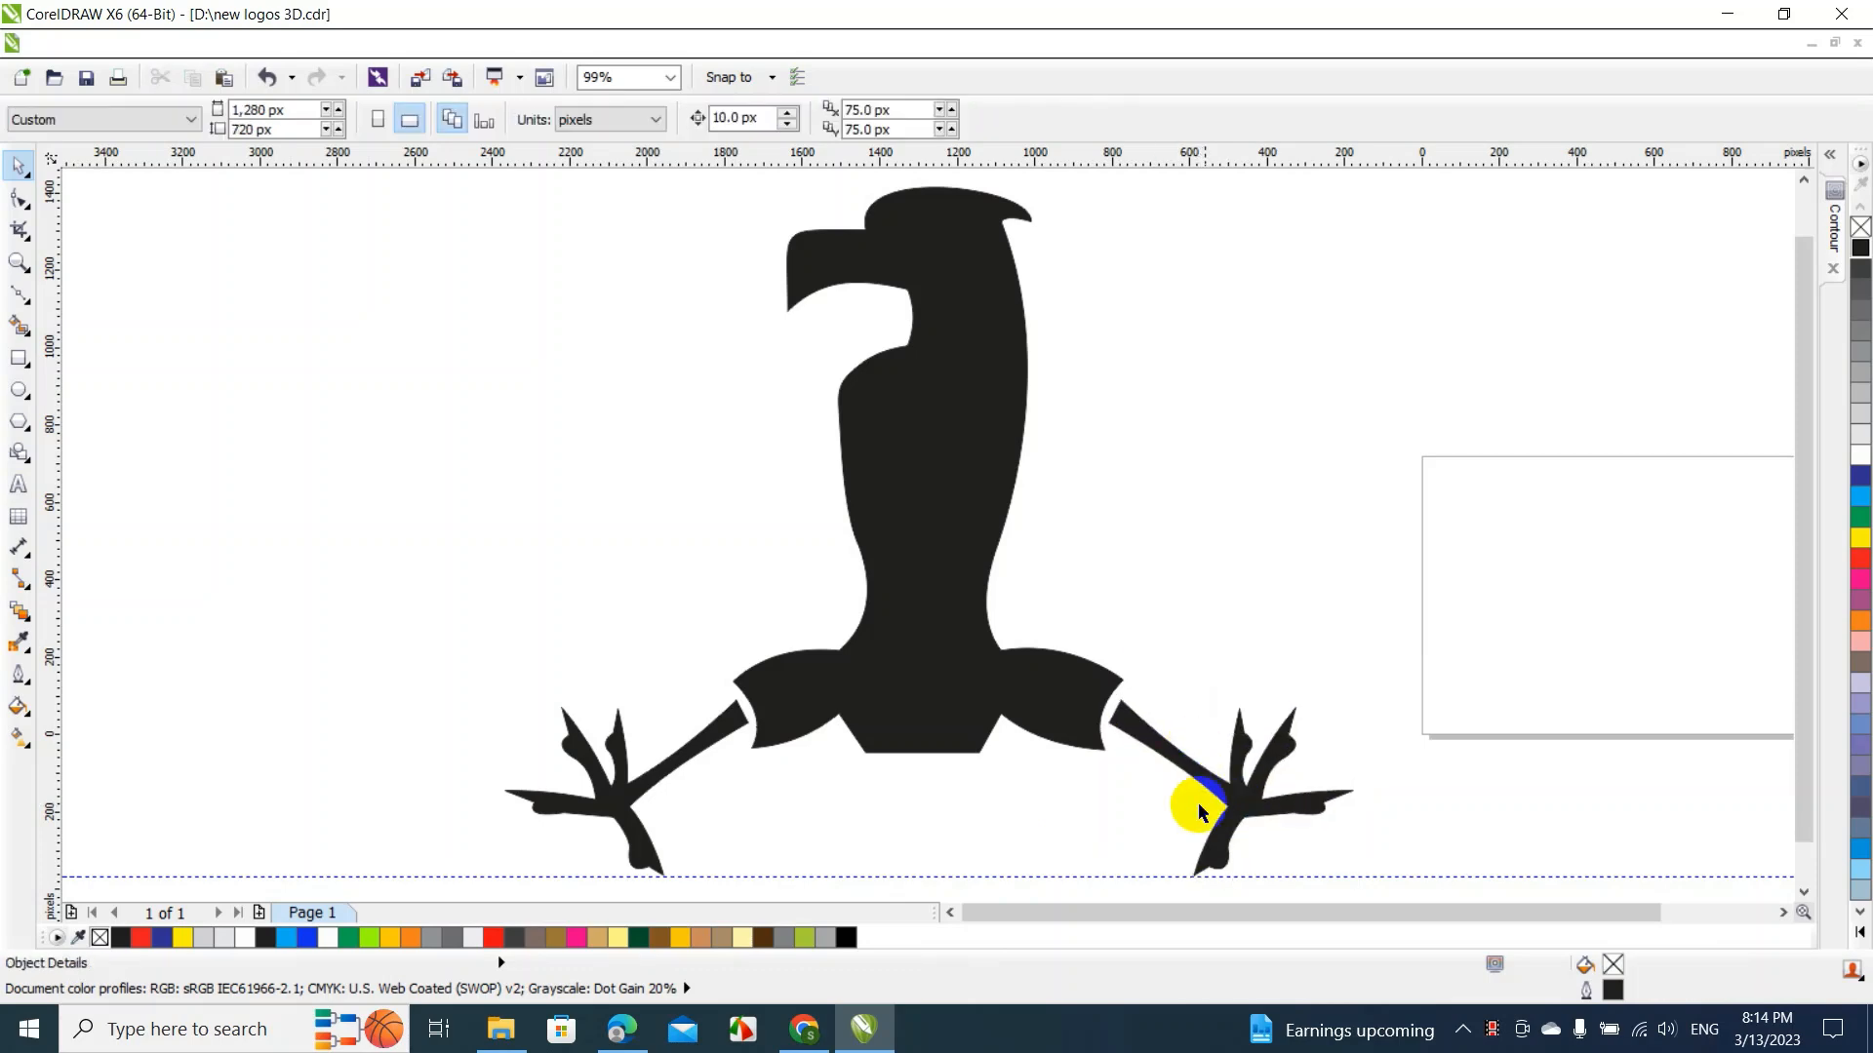
click(1293, 875)
key(Delete)
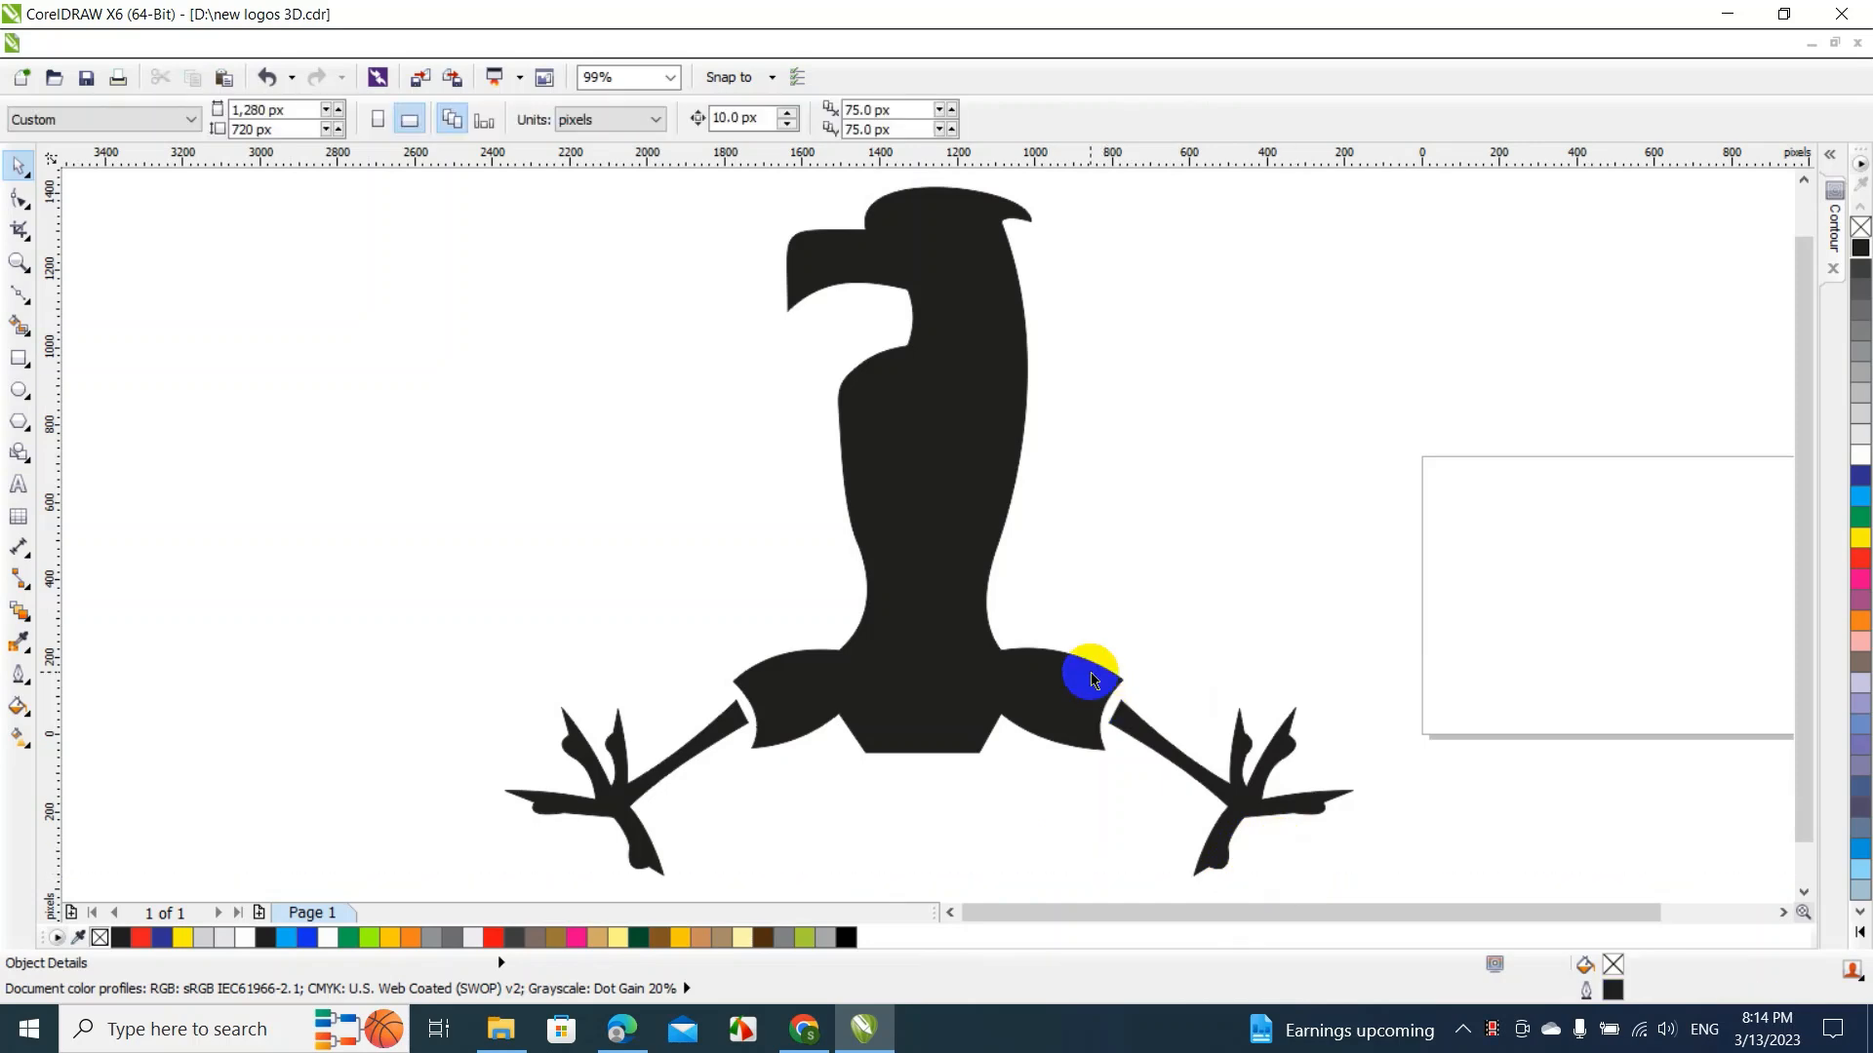
Add two nodes to the body's bottom edge and pull them to about (-1542, -354) and (-1033, -355) px to form a flared tail
click(667, 77)
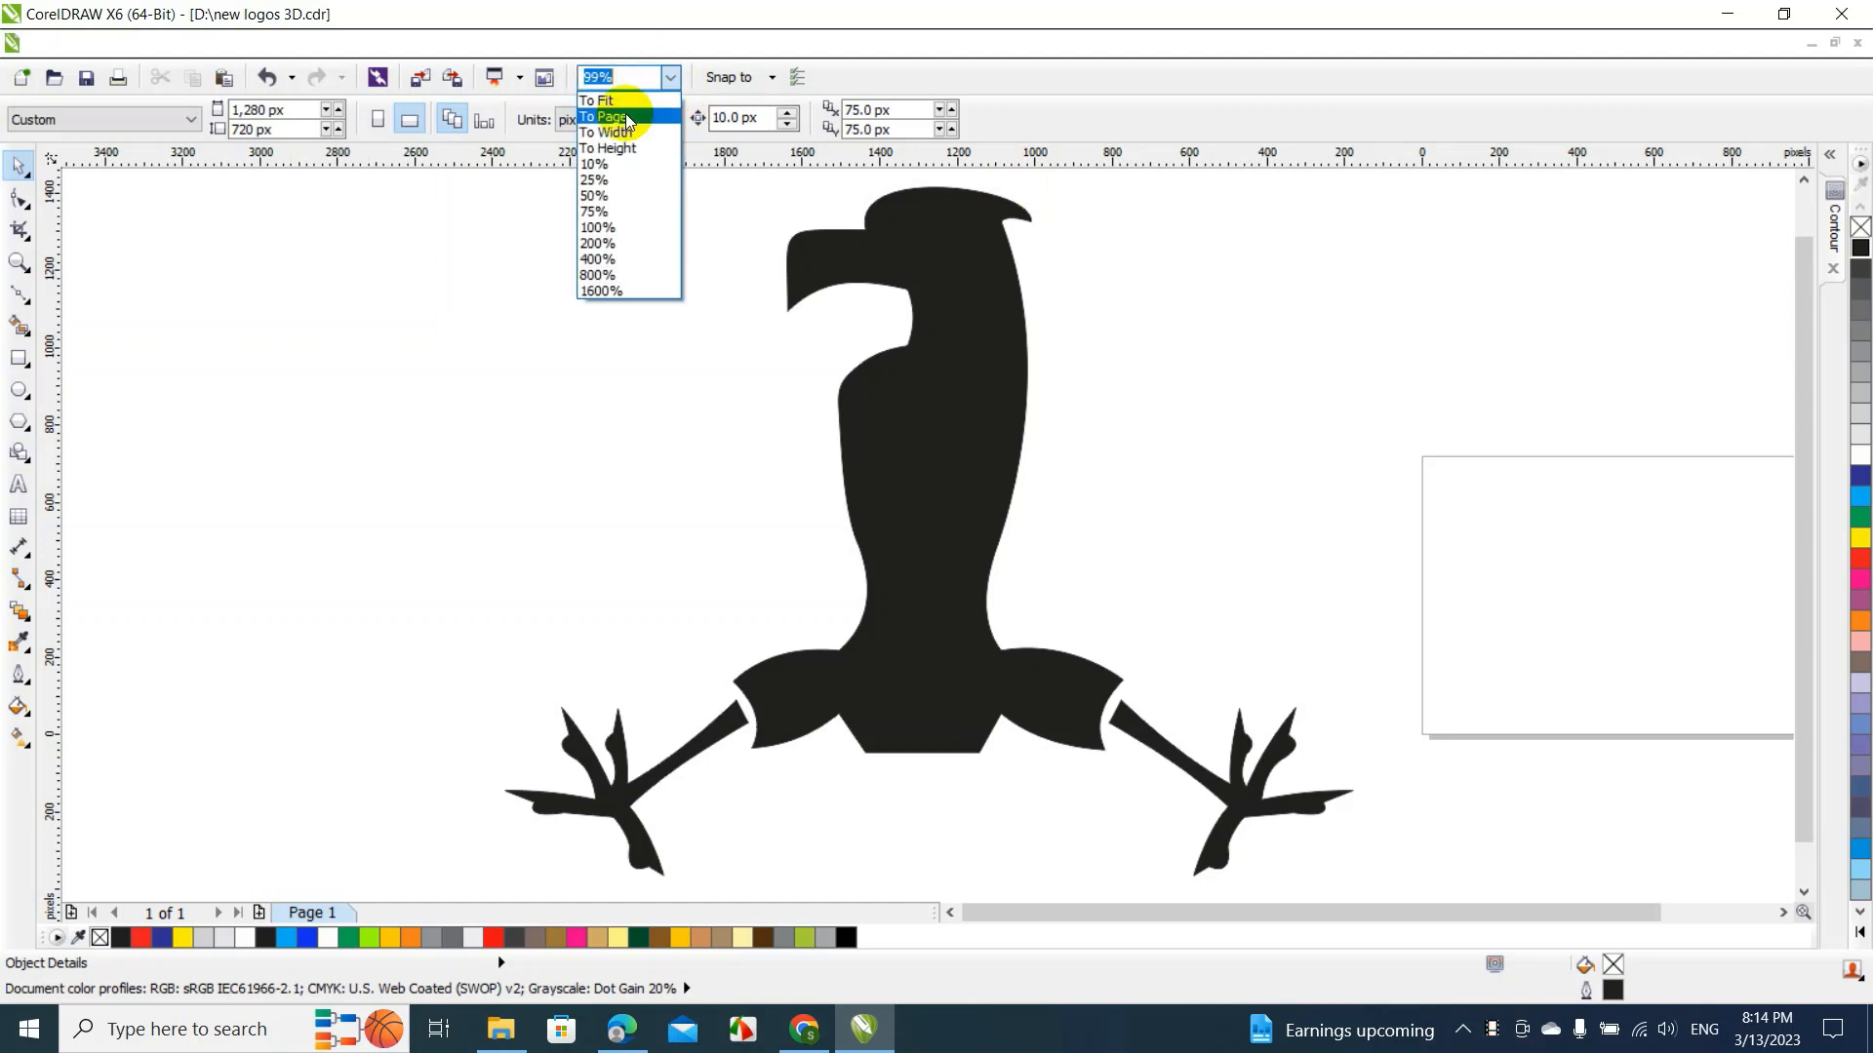
click(629, 244)
drag(1808, 507, 1807, 682)
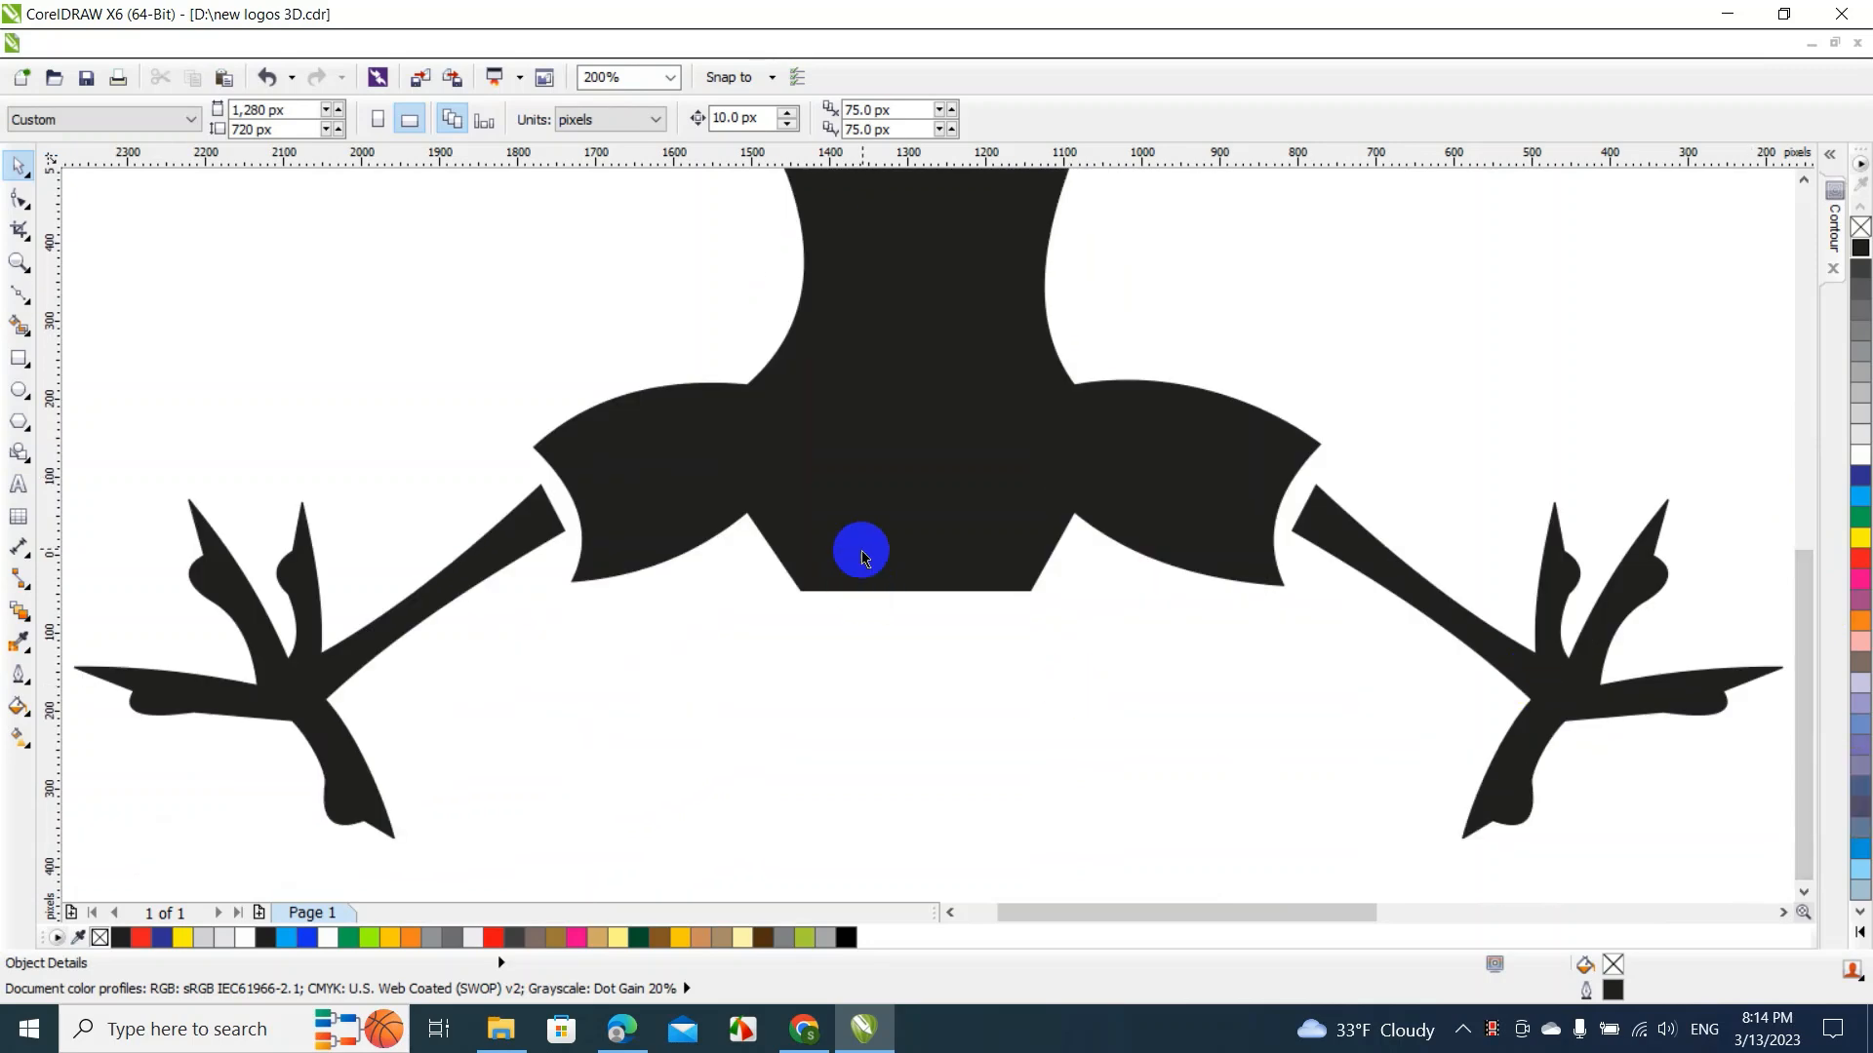
double_click(802, 595)
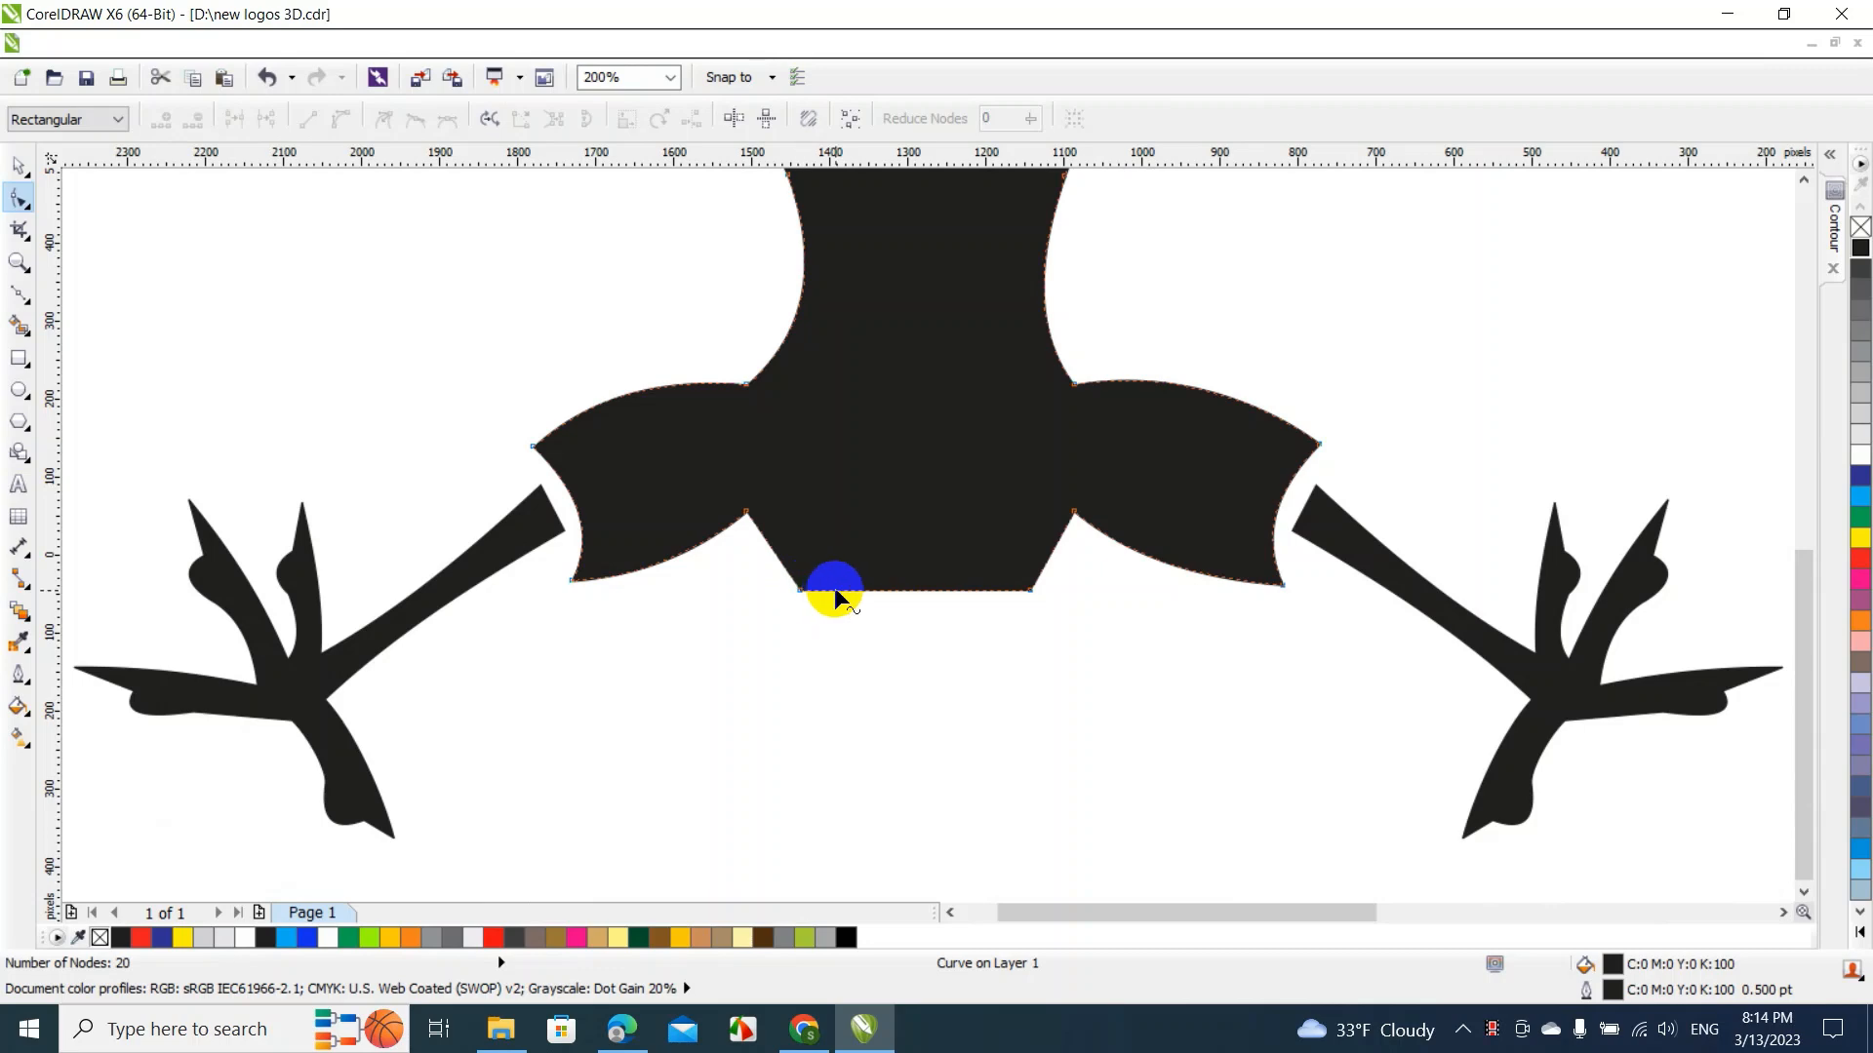
double_click(834, 590)
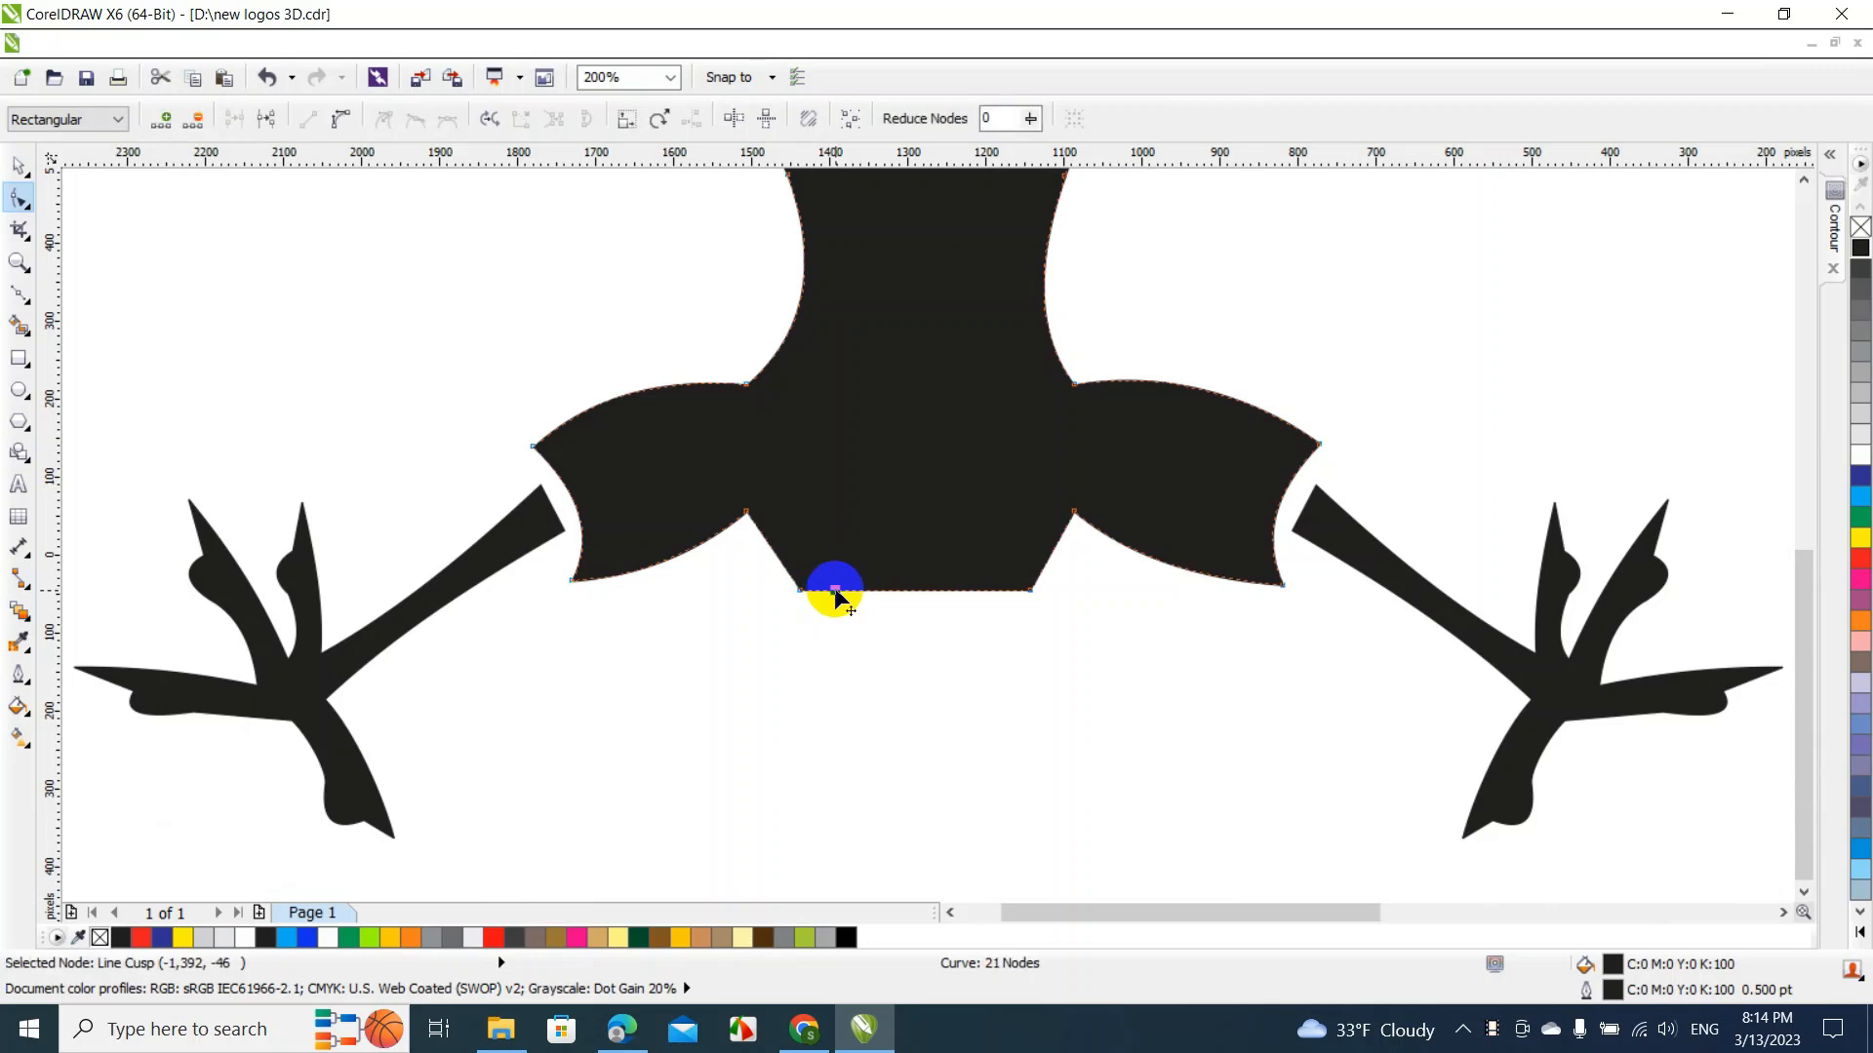
double_click(991, 590)
drag(835, 590, 717, 830)
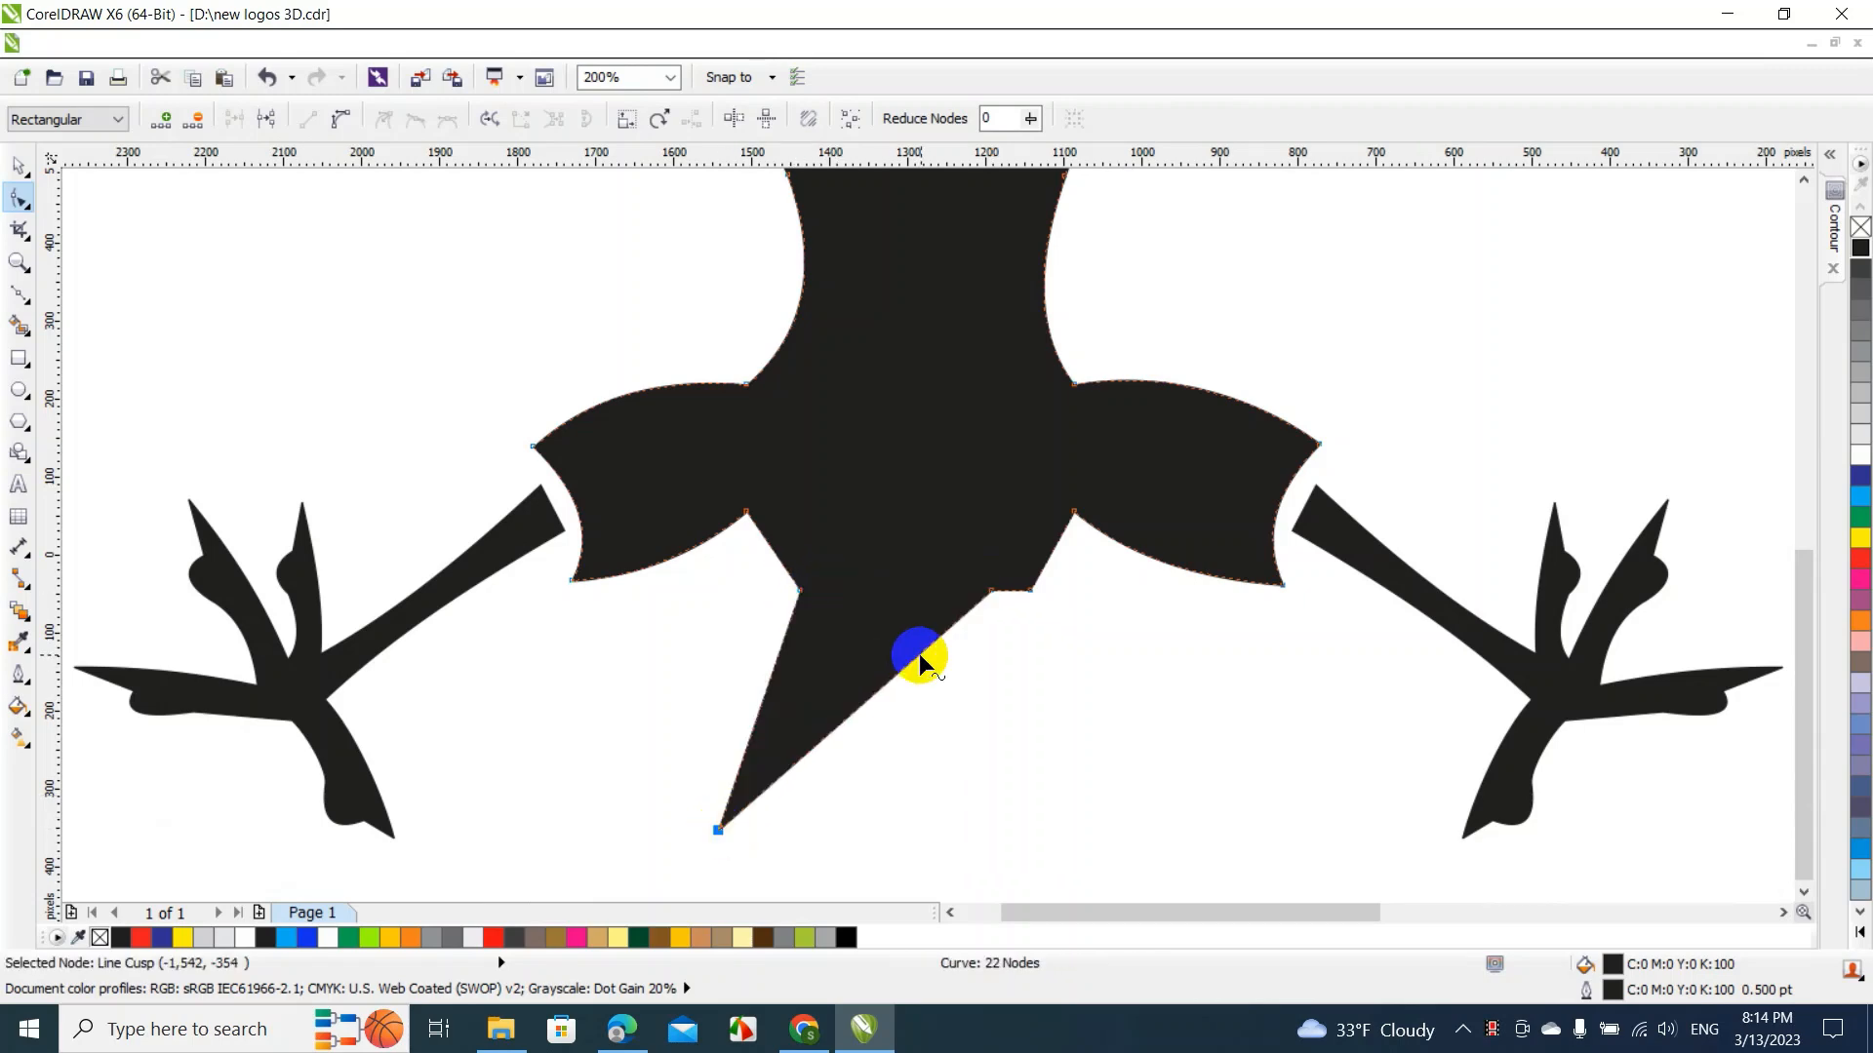
drag(993, 592, 1108, 819)
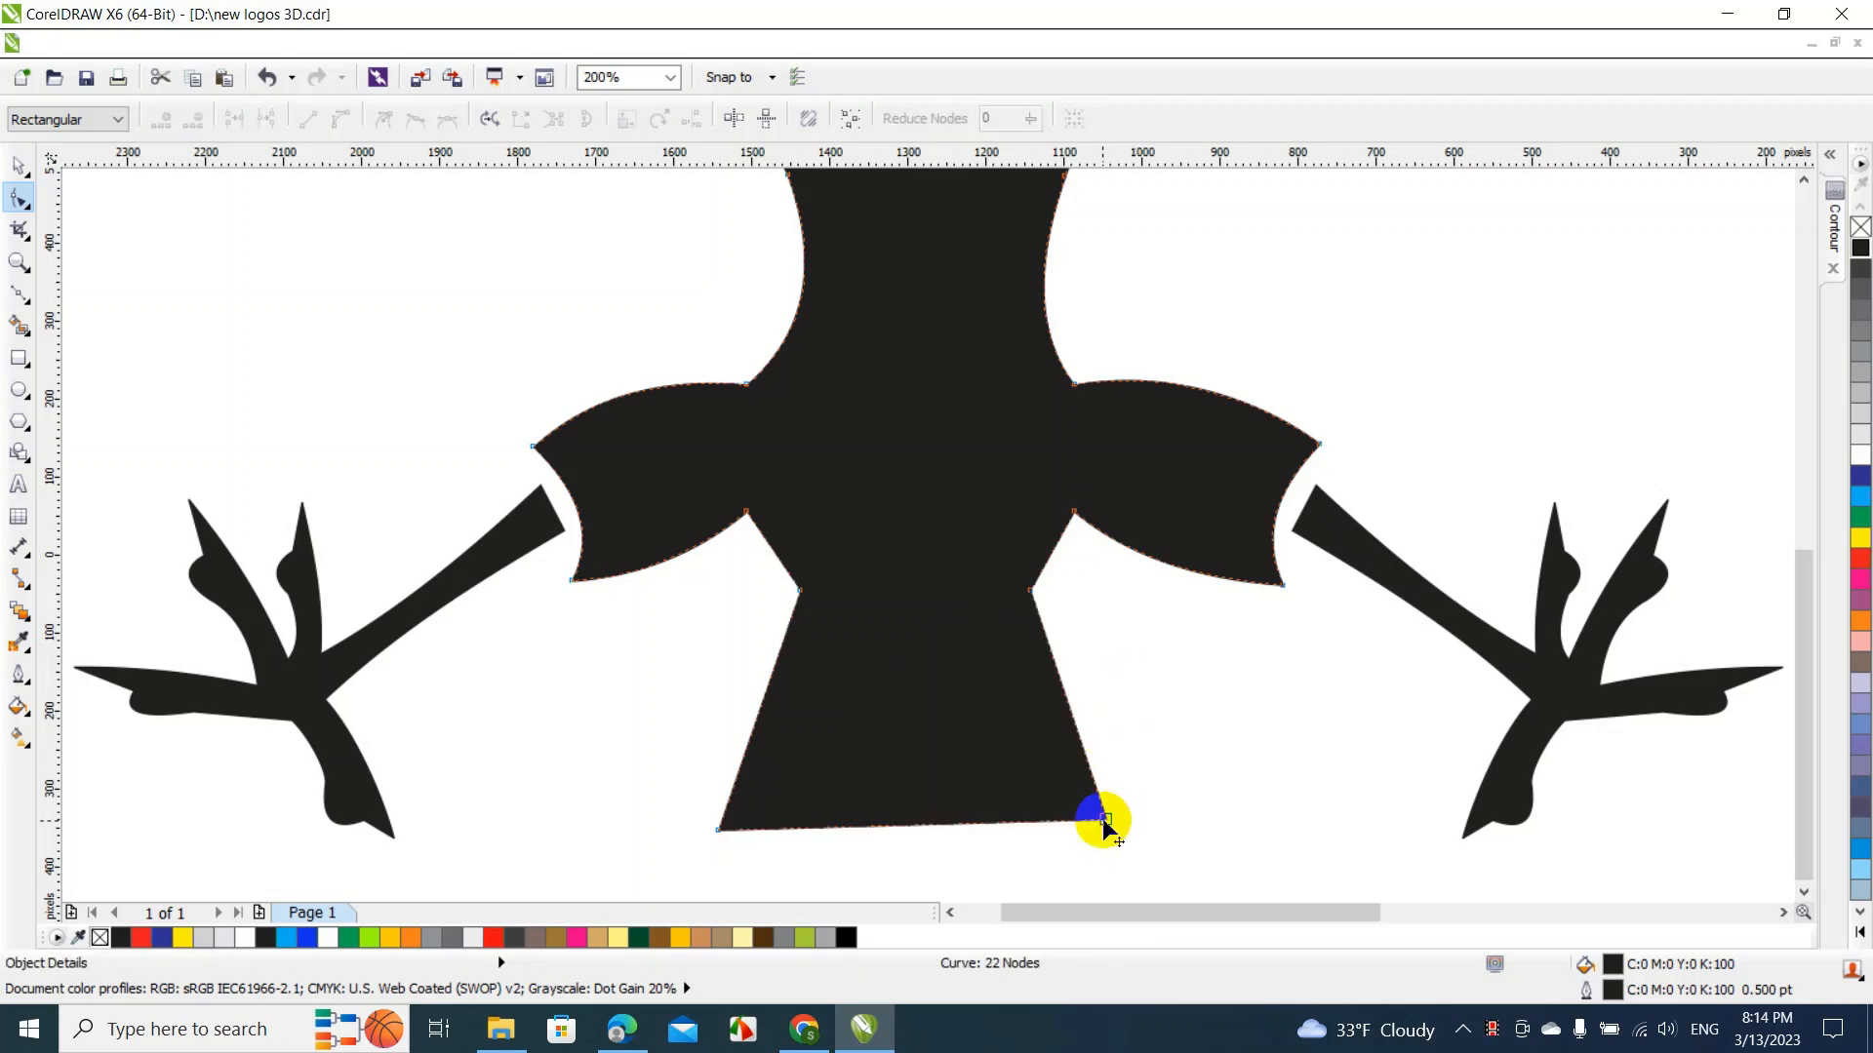
drag(1105, 821, 1113, 834)
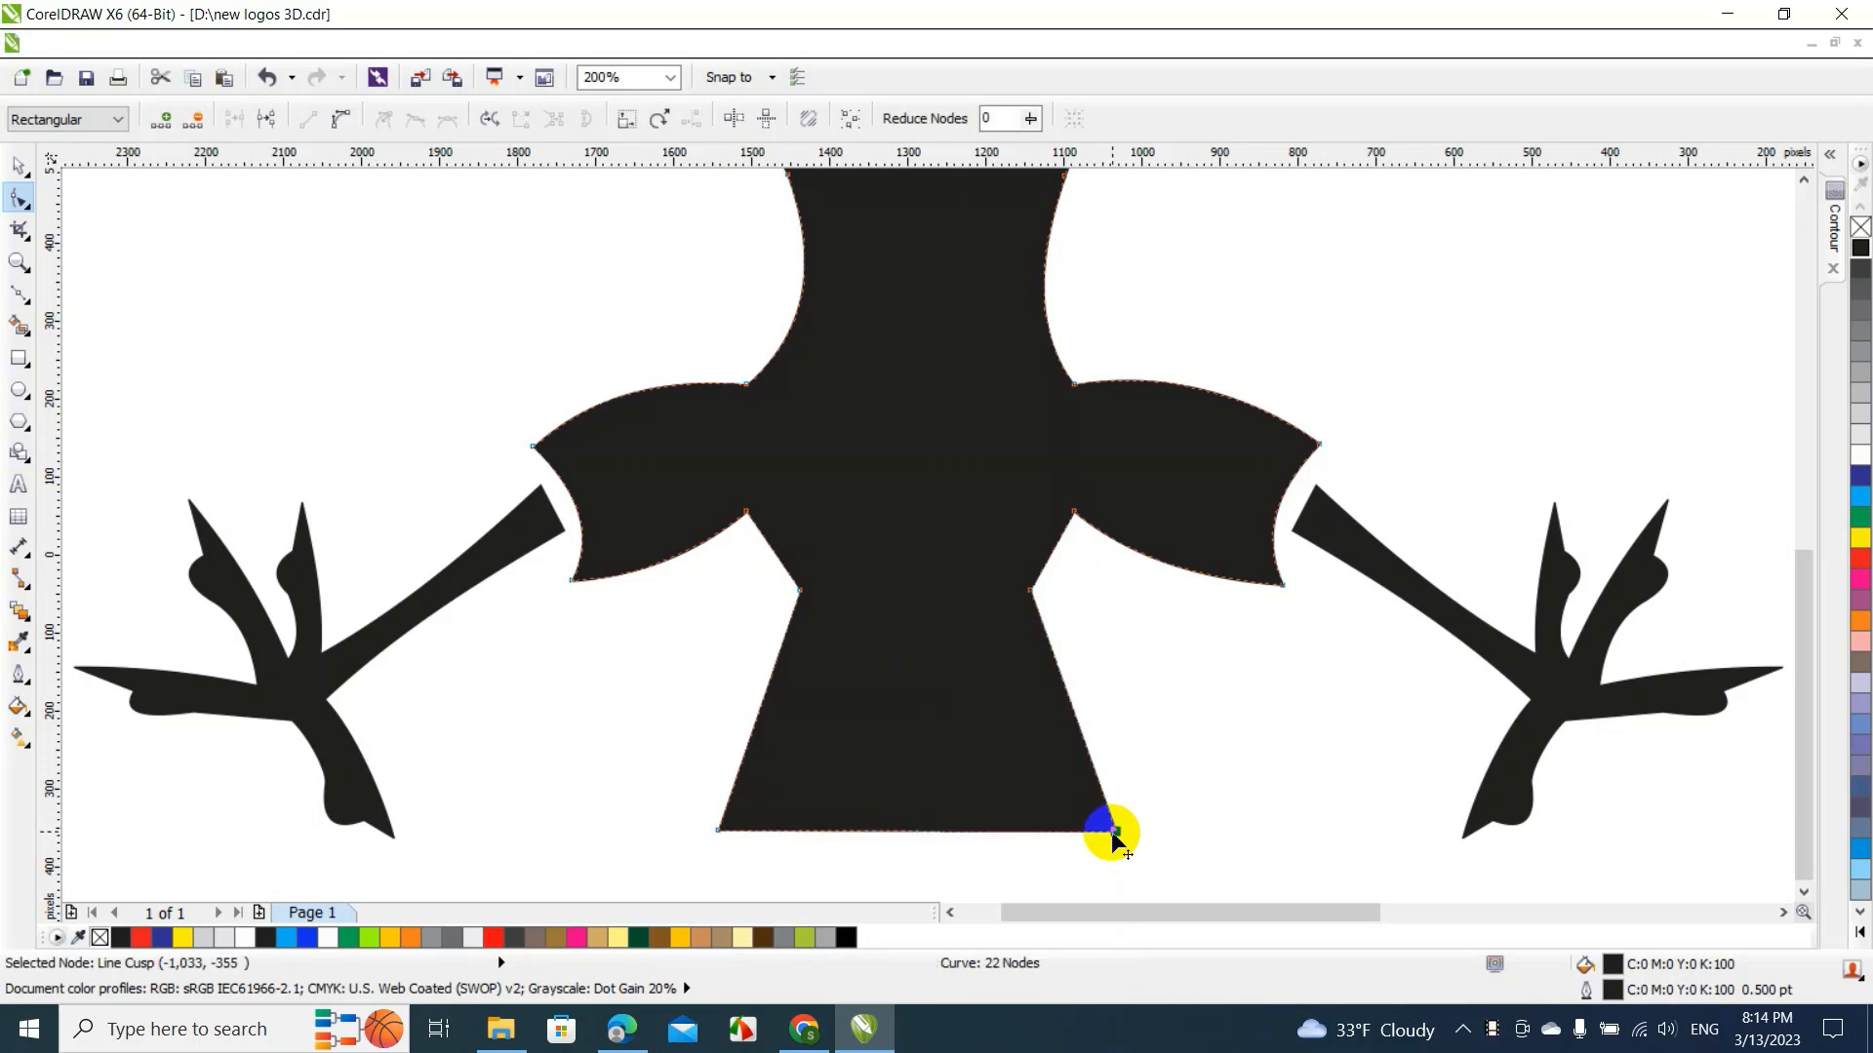
Cut a notch into the tail's left part by adding three bottom-edge nodes and raising the middle one to about (-1392, -185) px
click(1807, 892)
click(1806, 892)
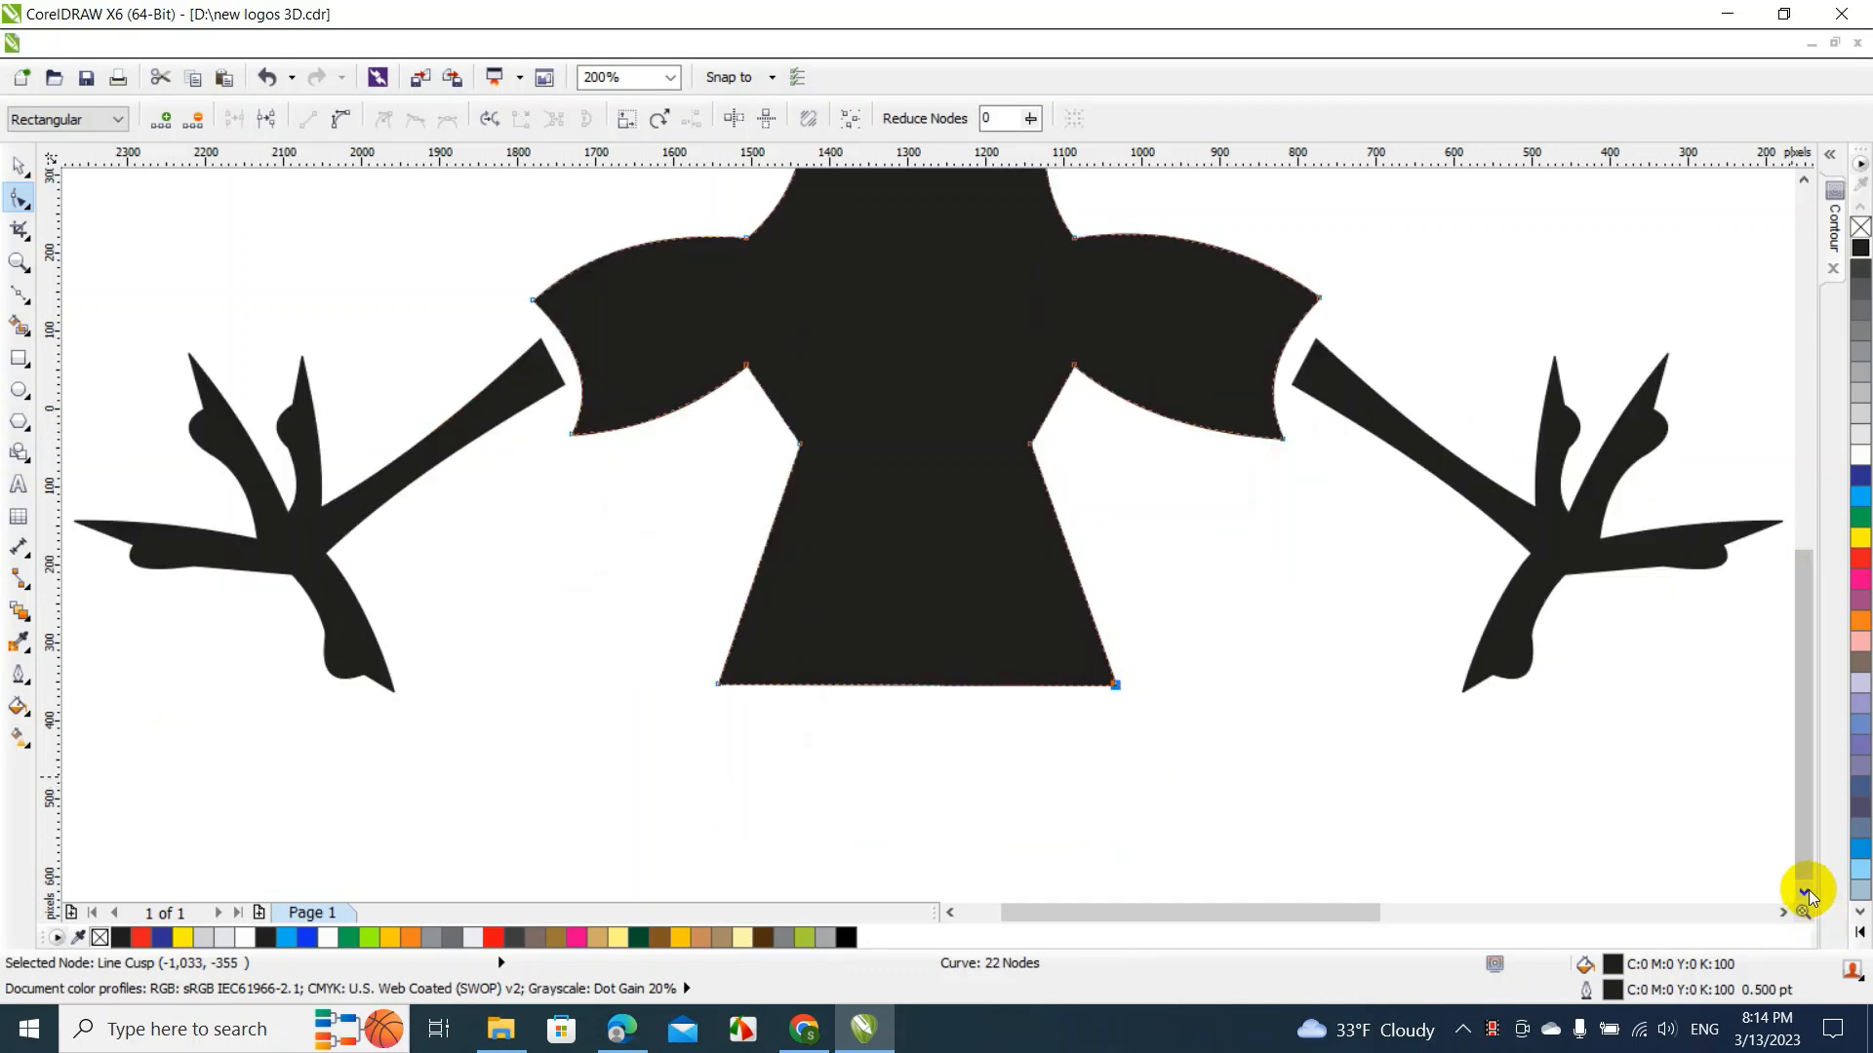
click(1806, 893)
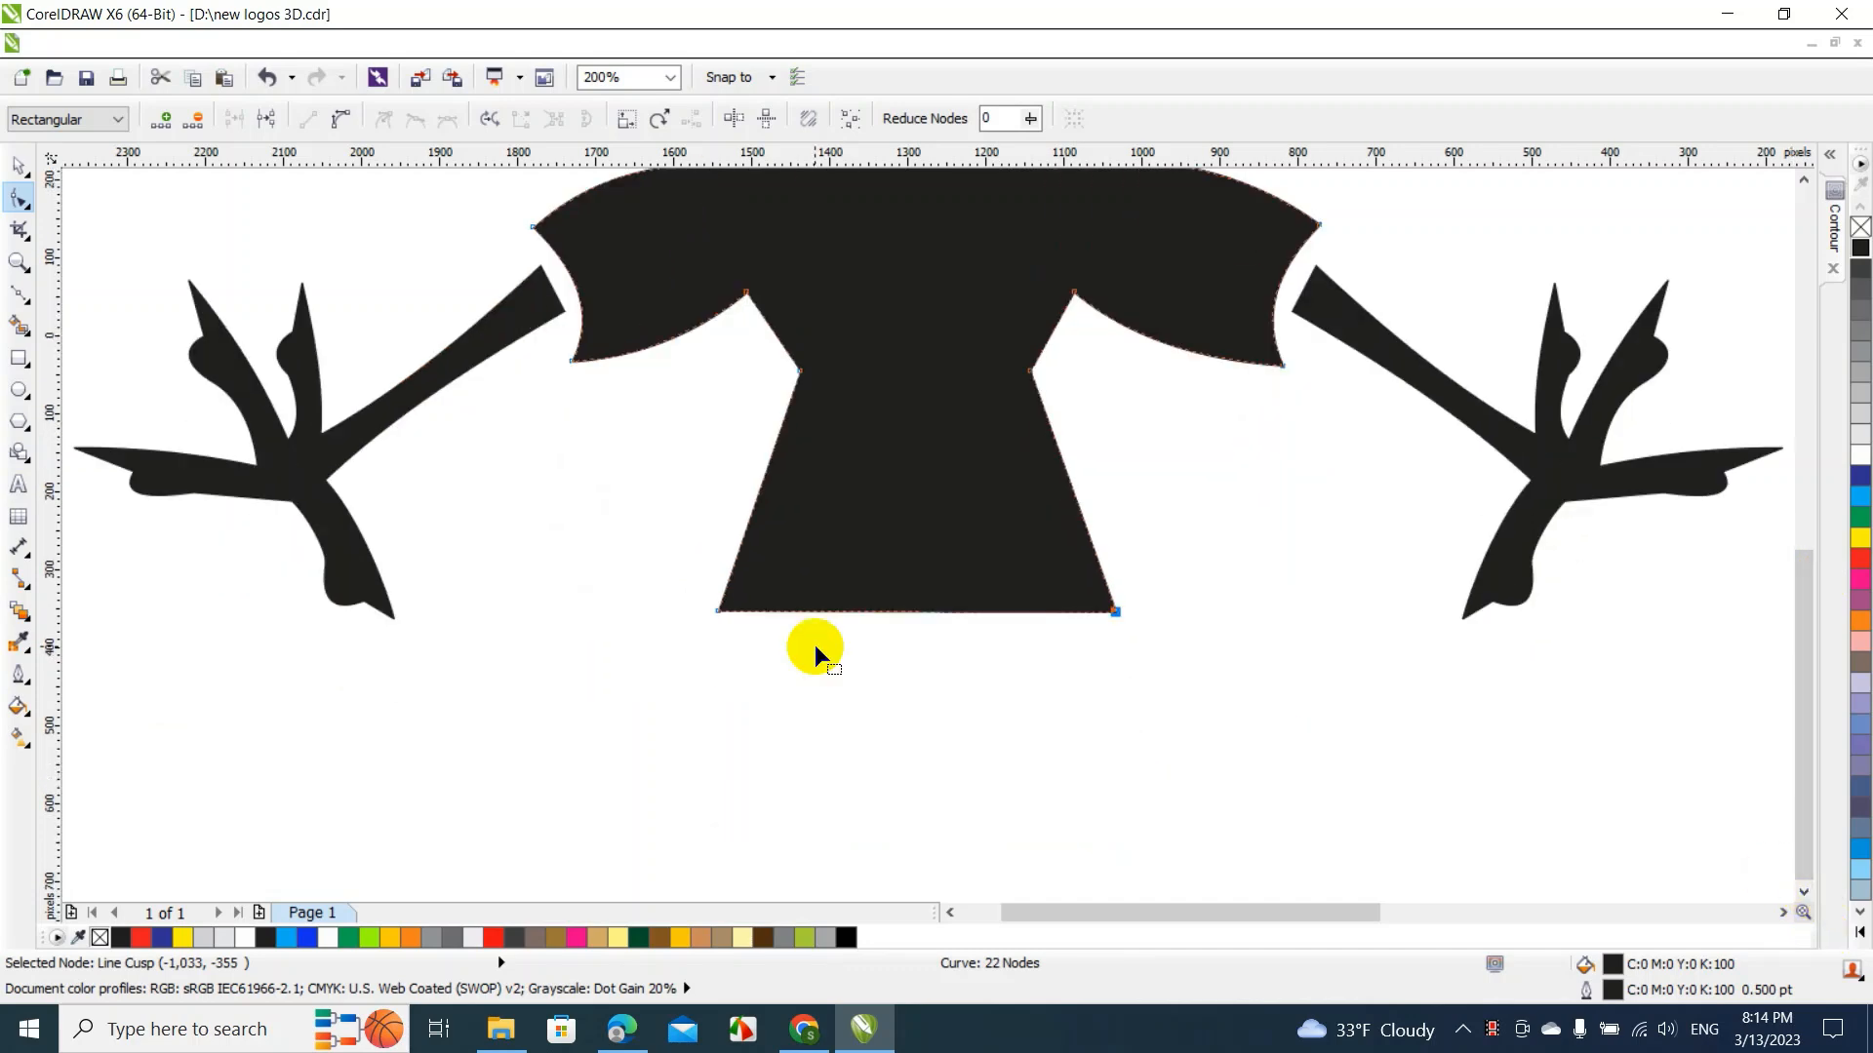
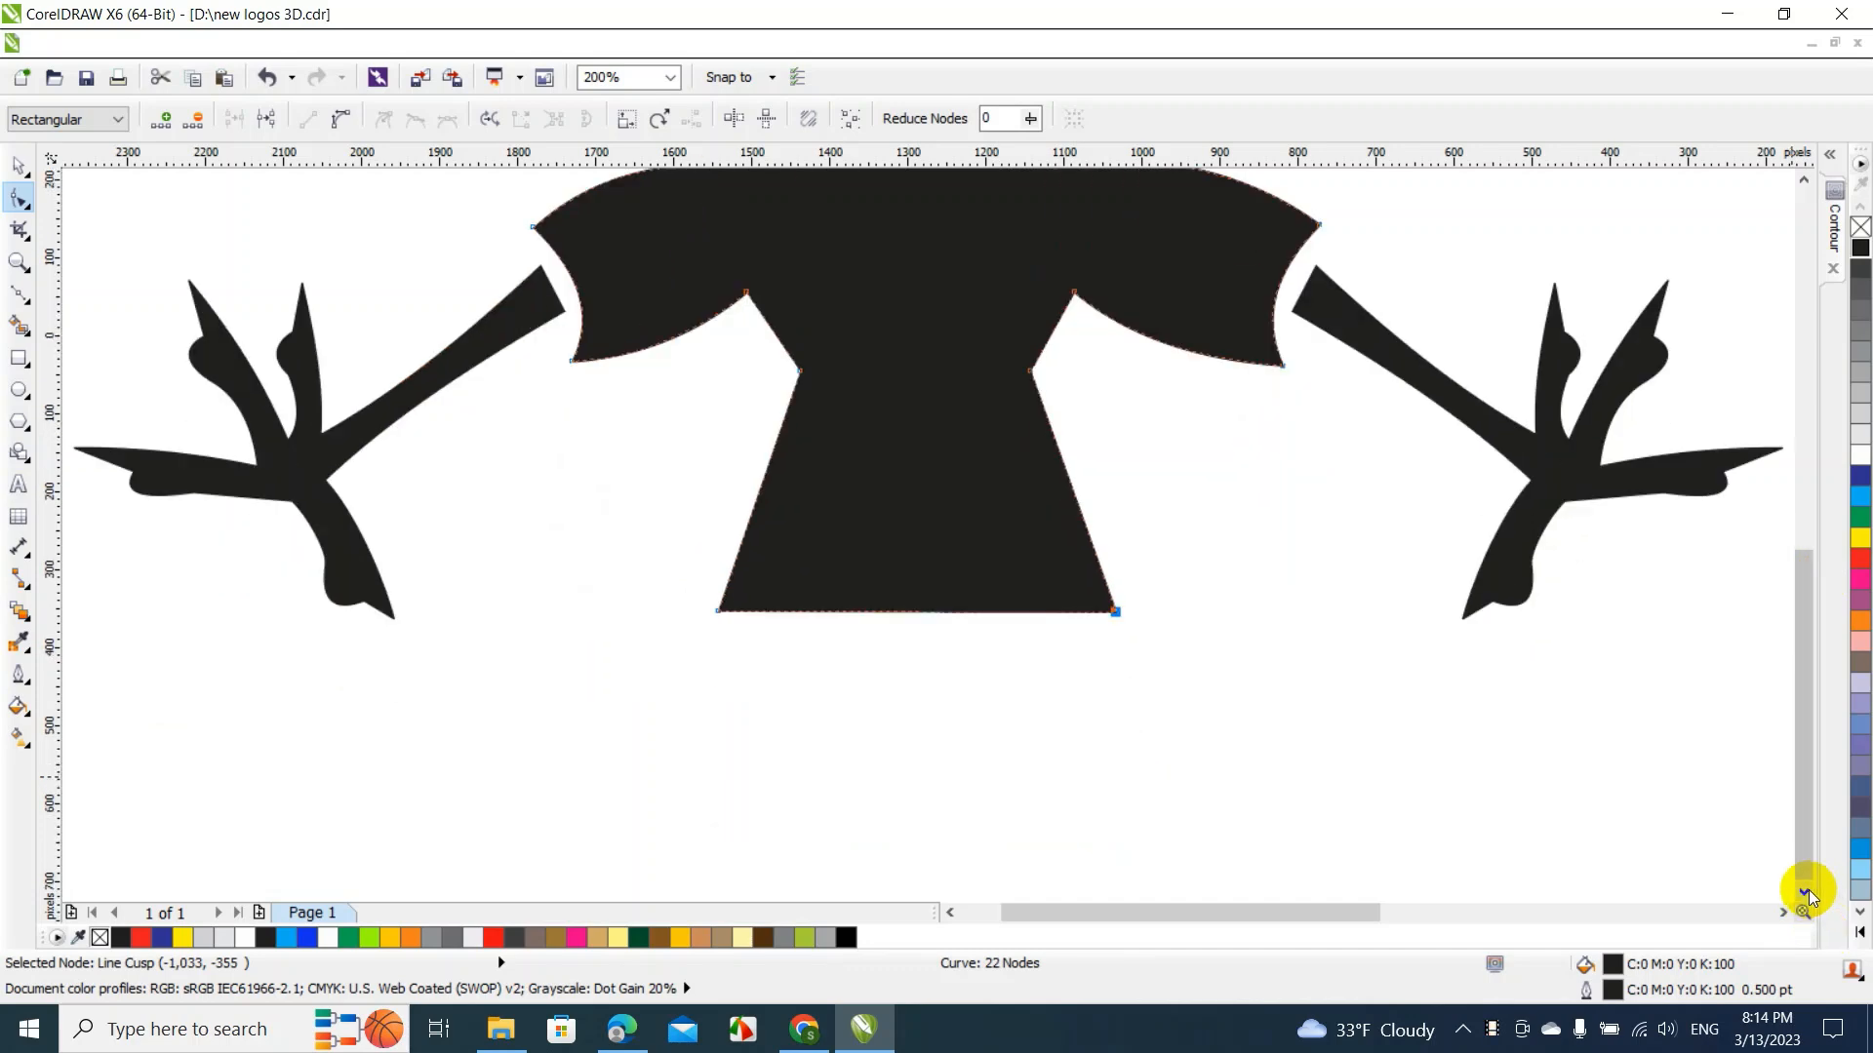
double_click(808, 613)
double_click(825, 613)
double_click(836, 613)
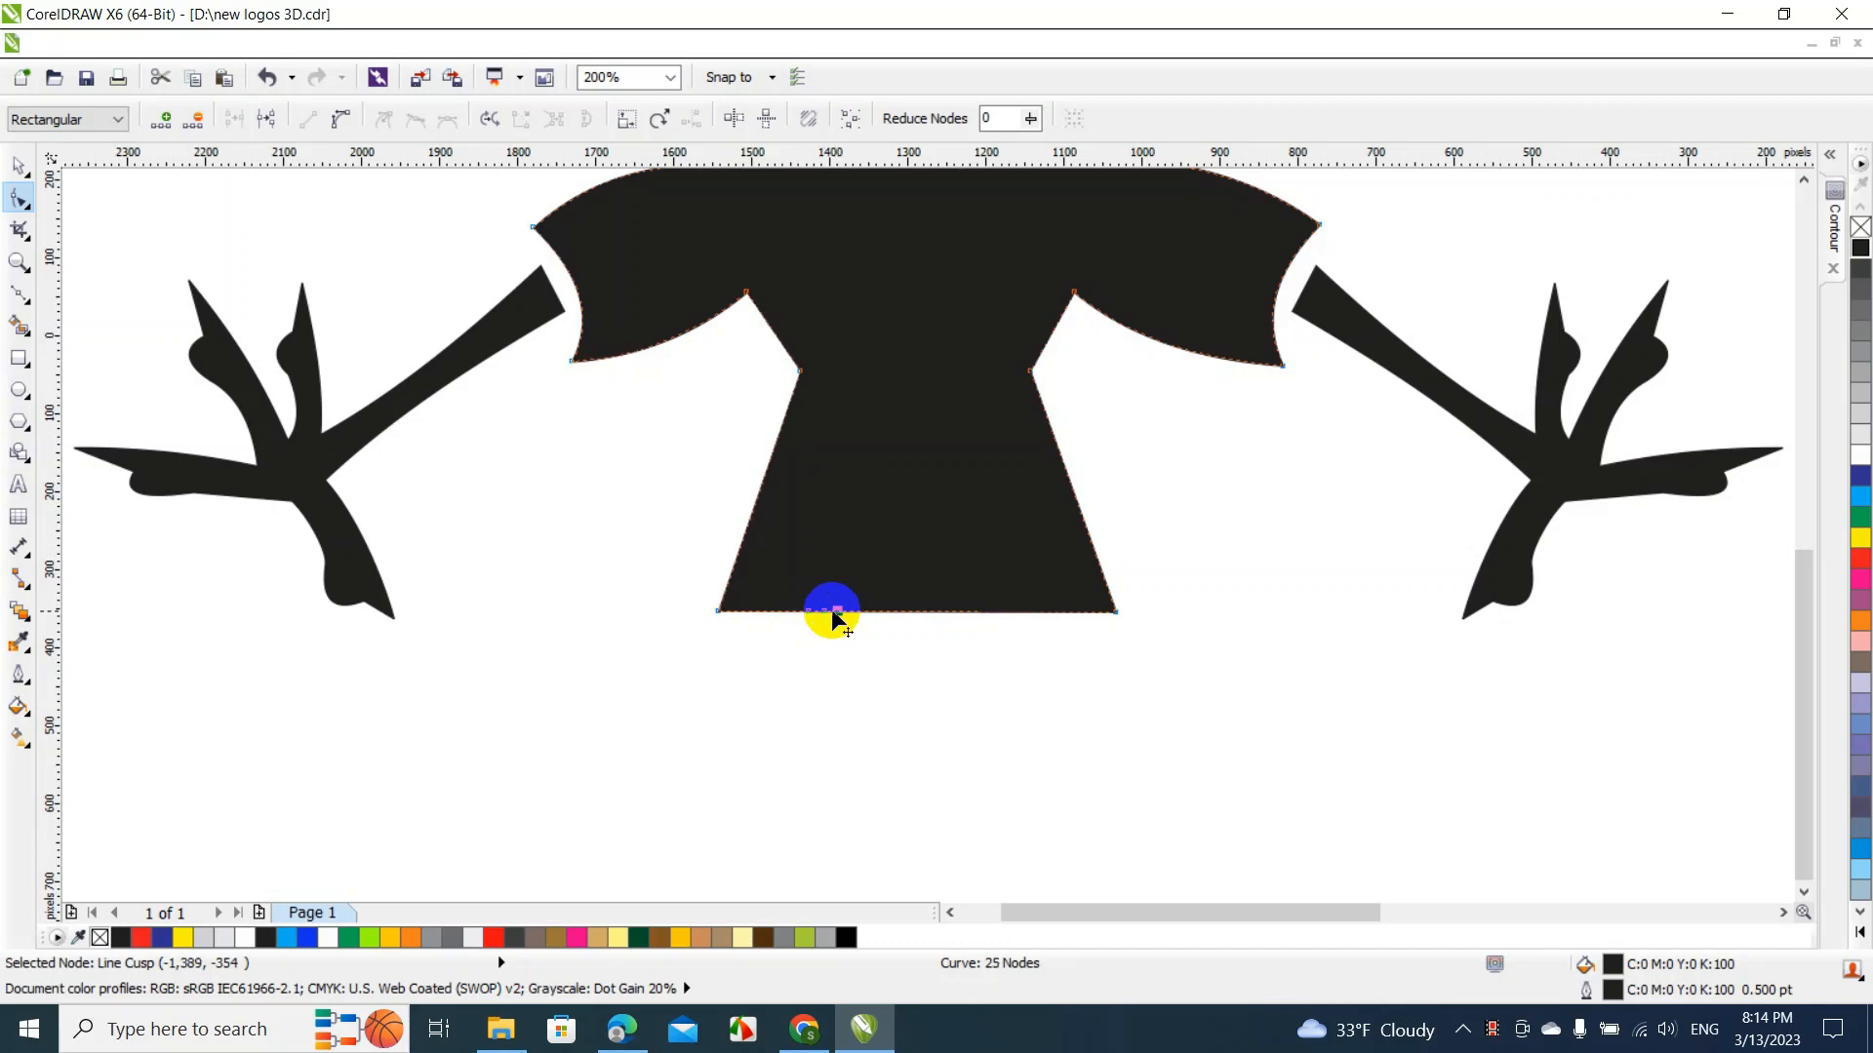
drag(824, 613, 833, 480)
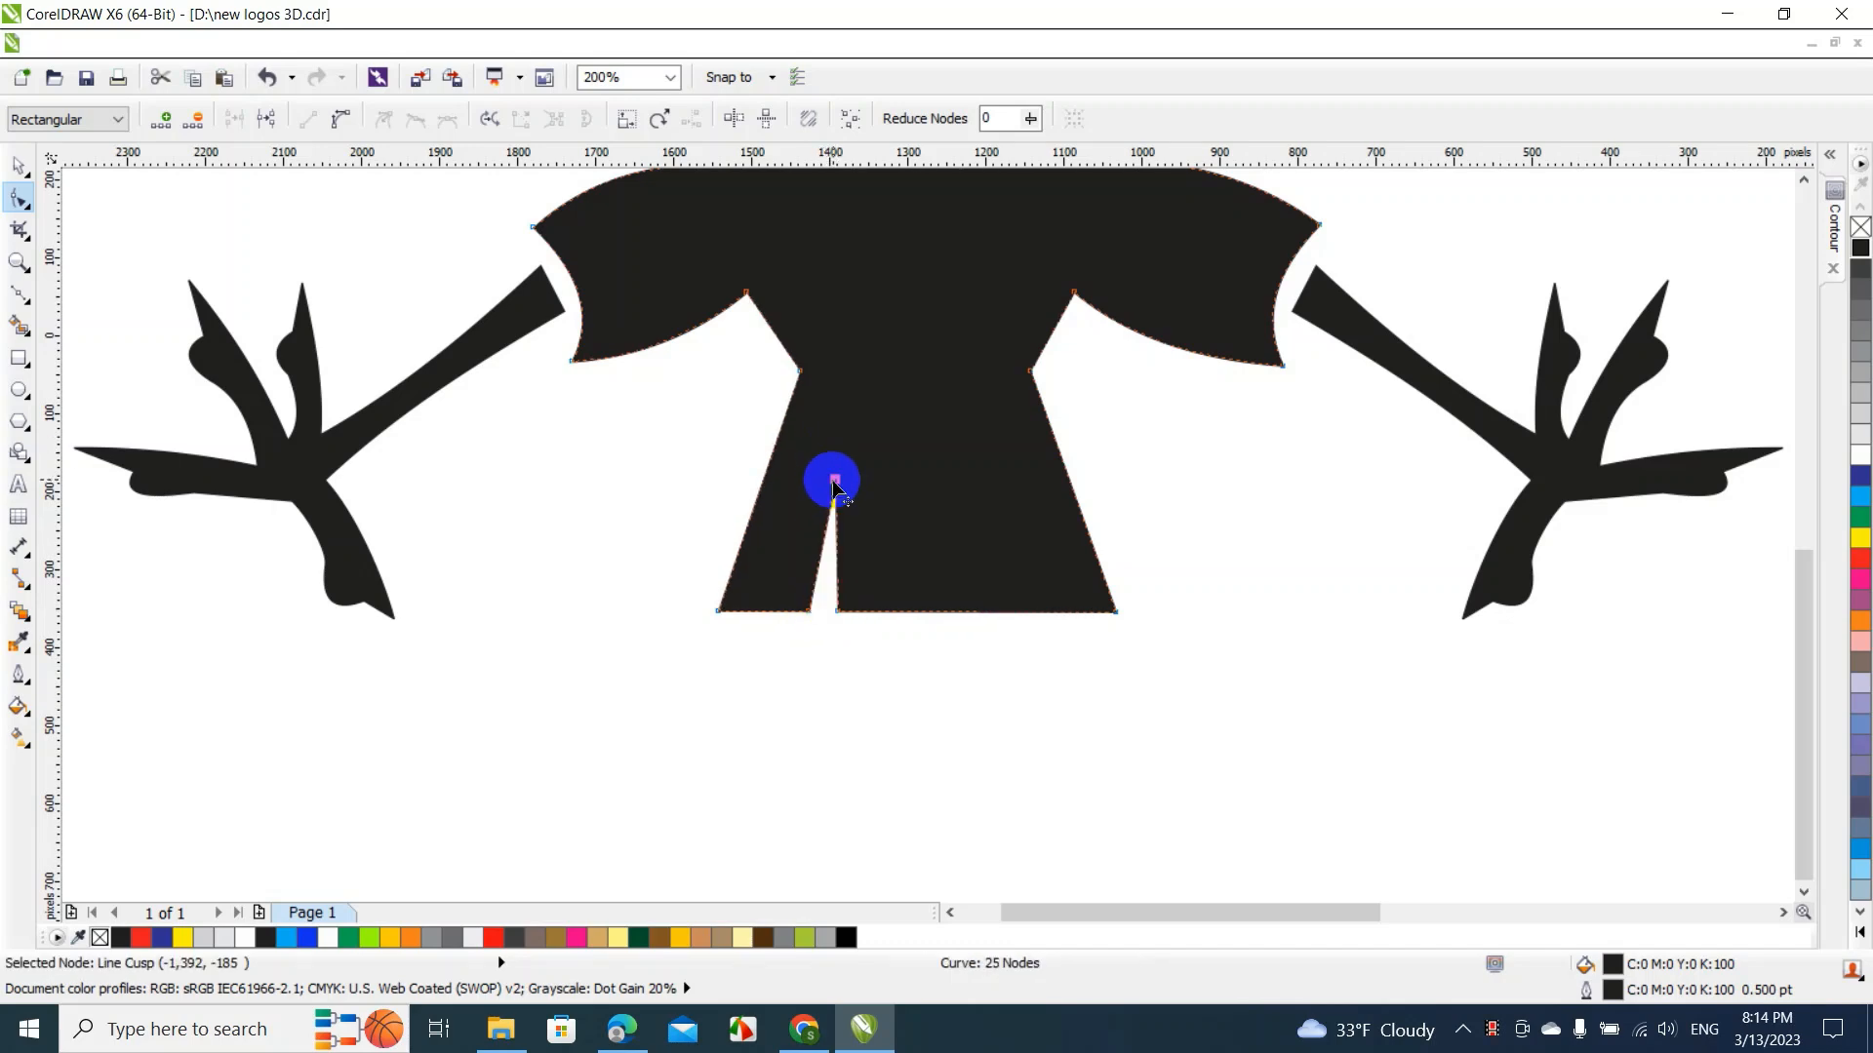
Cut a matching notch into the tail's right part by adding three bottom-edge nodes and raising the middle one to about (-1186, -180) px
double_click(1045, 613)
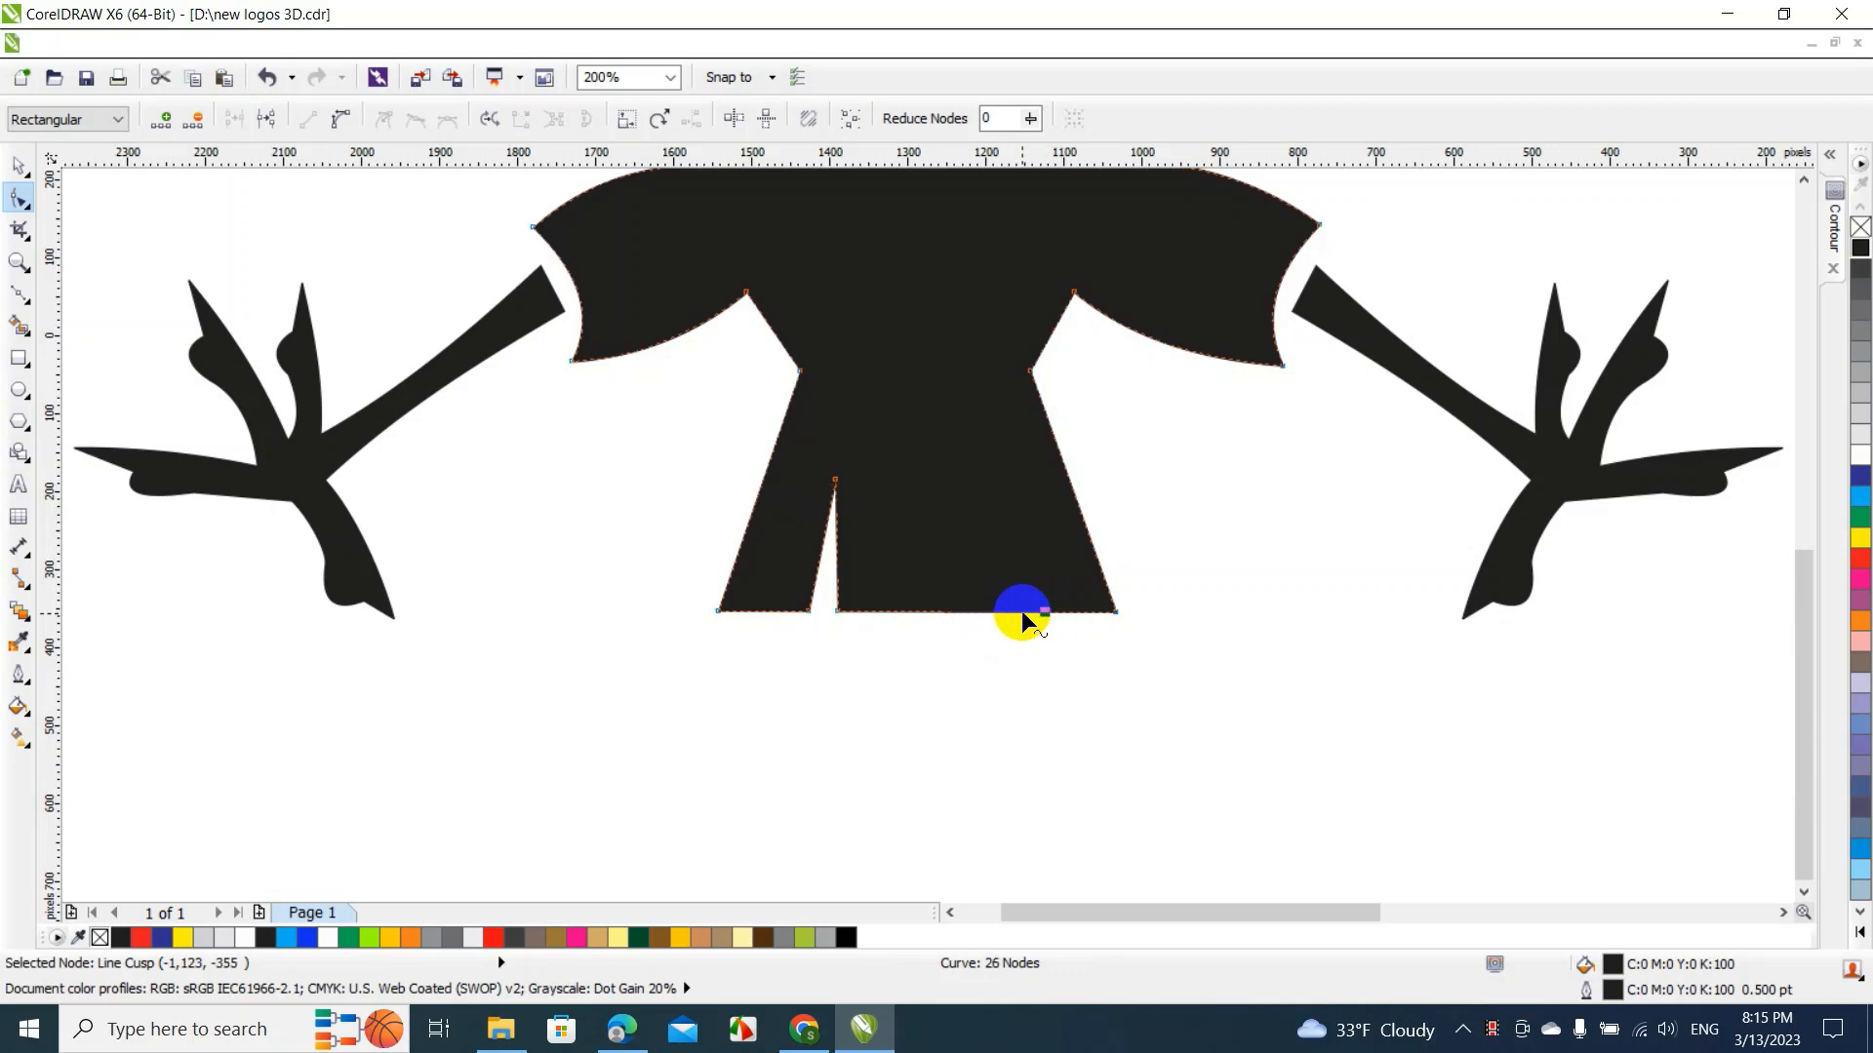
click(997, 611)
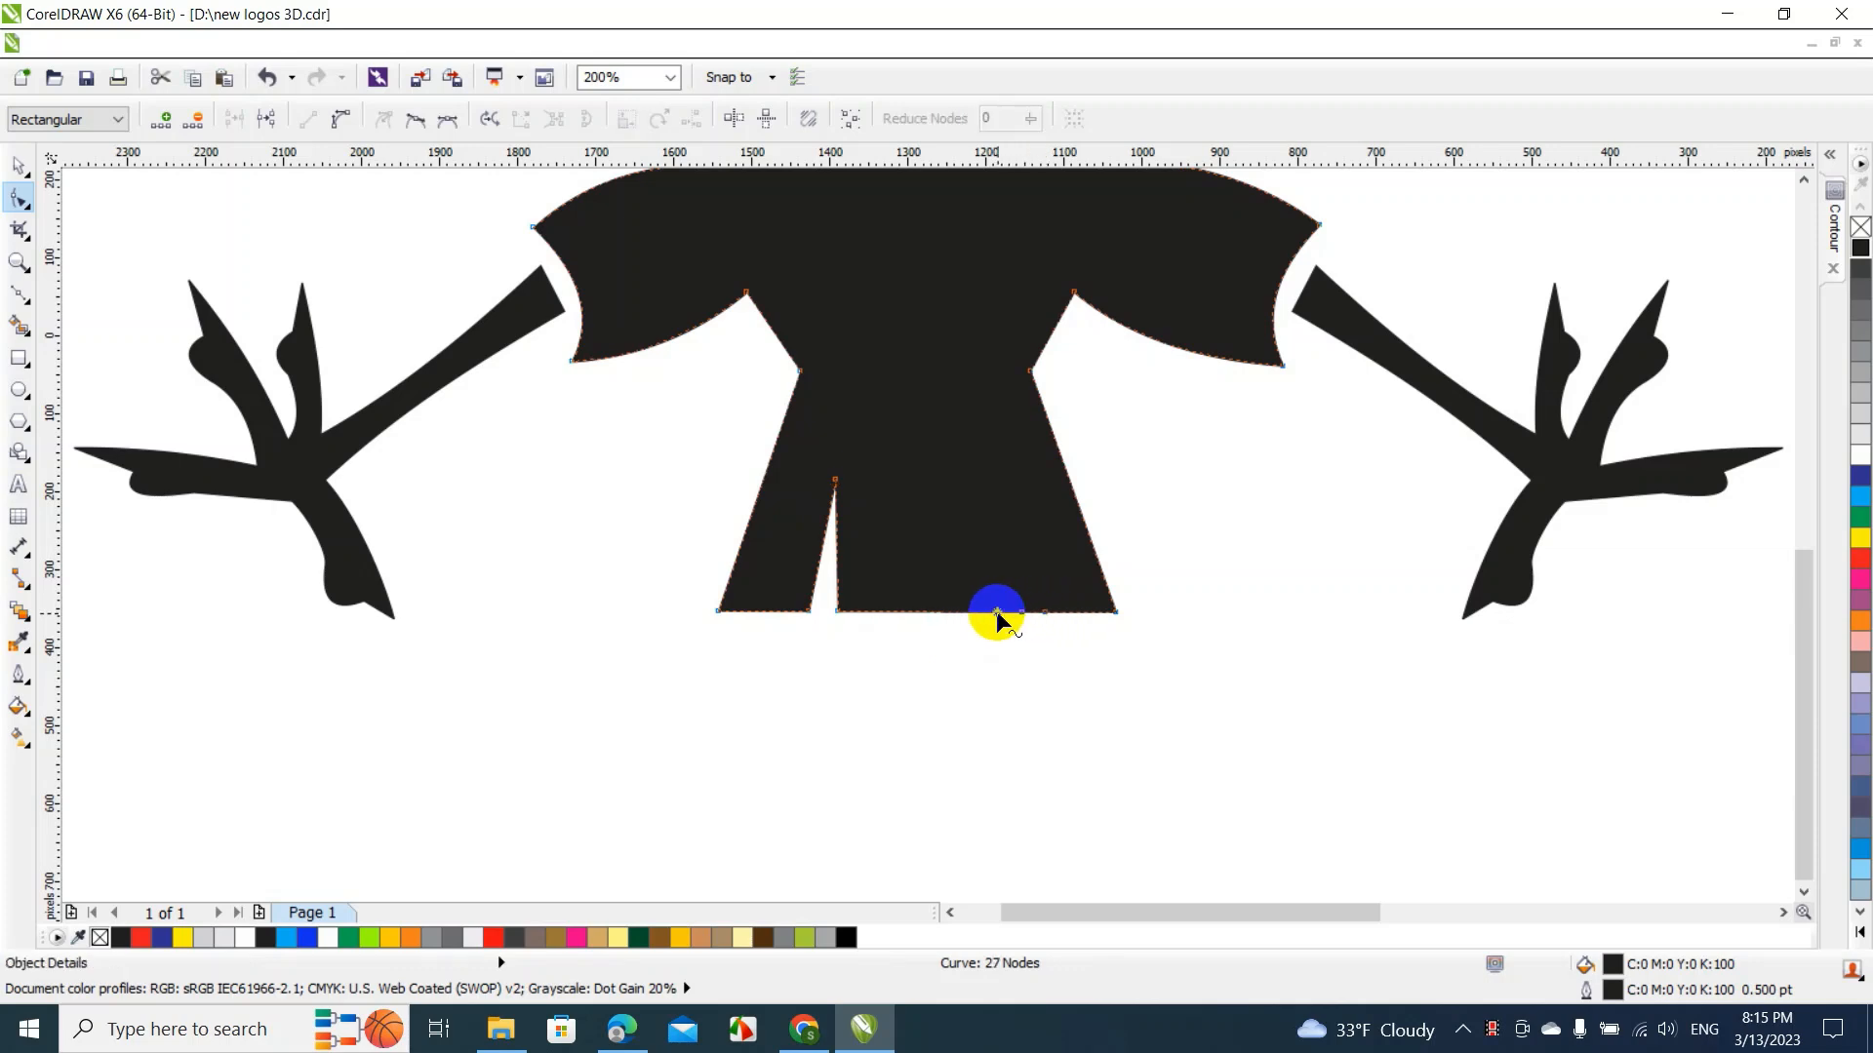
drag(1021, 613, 983, 477)
key(ctrl+z)
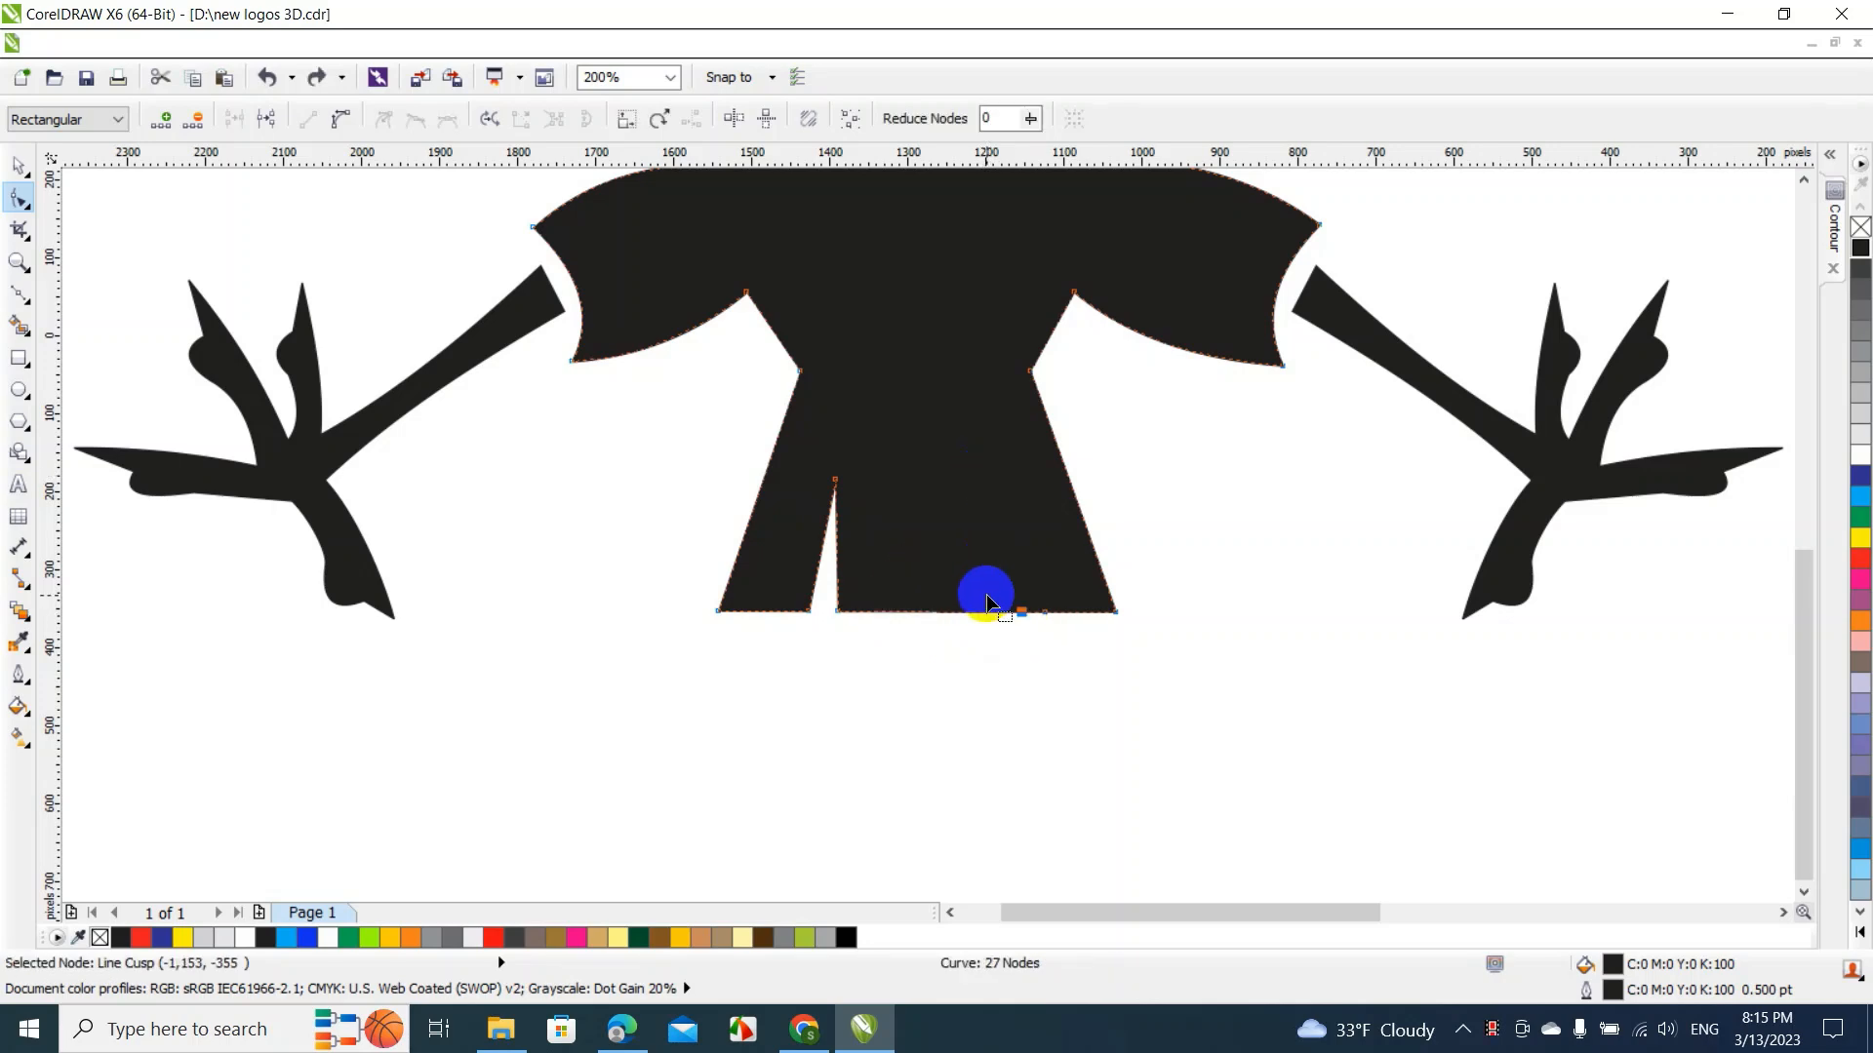
drag(1021, 613, 998, 476)
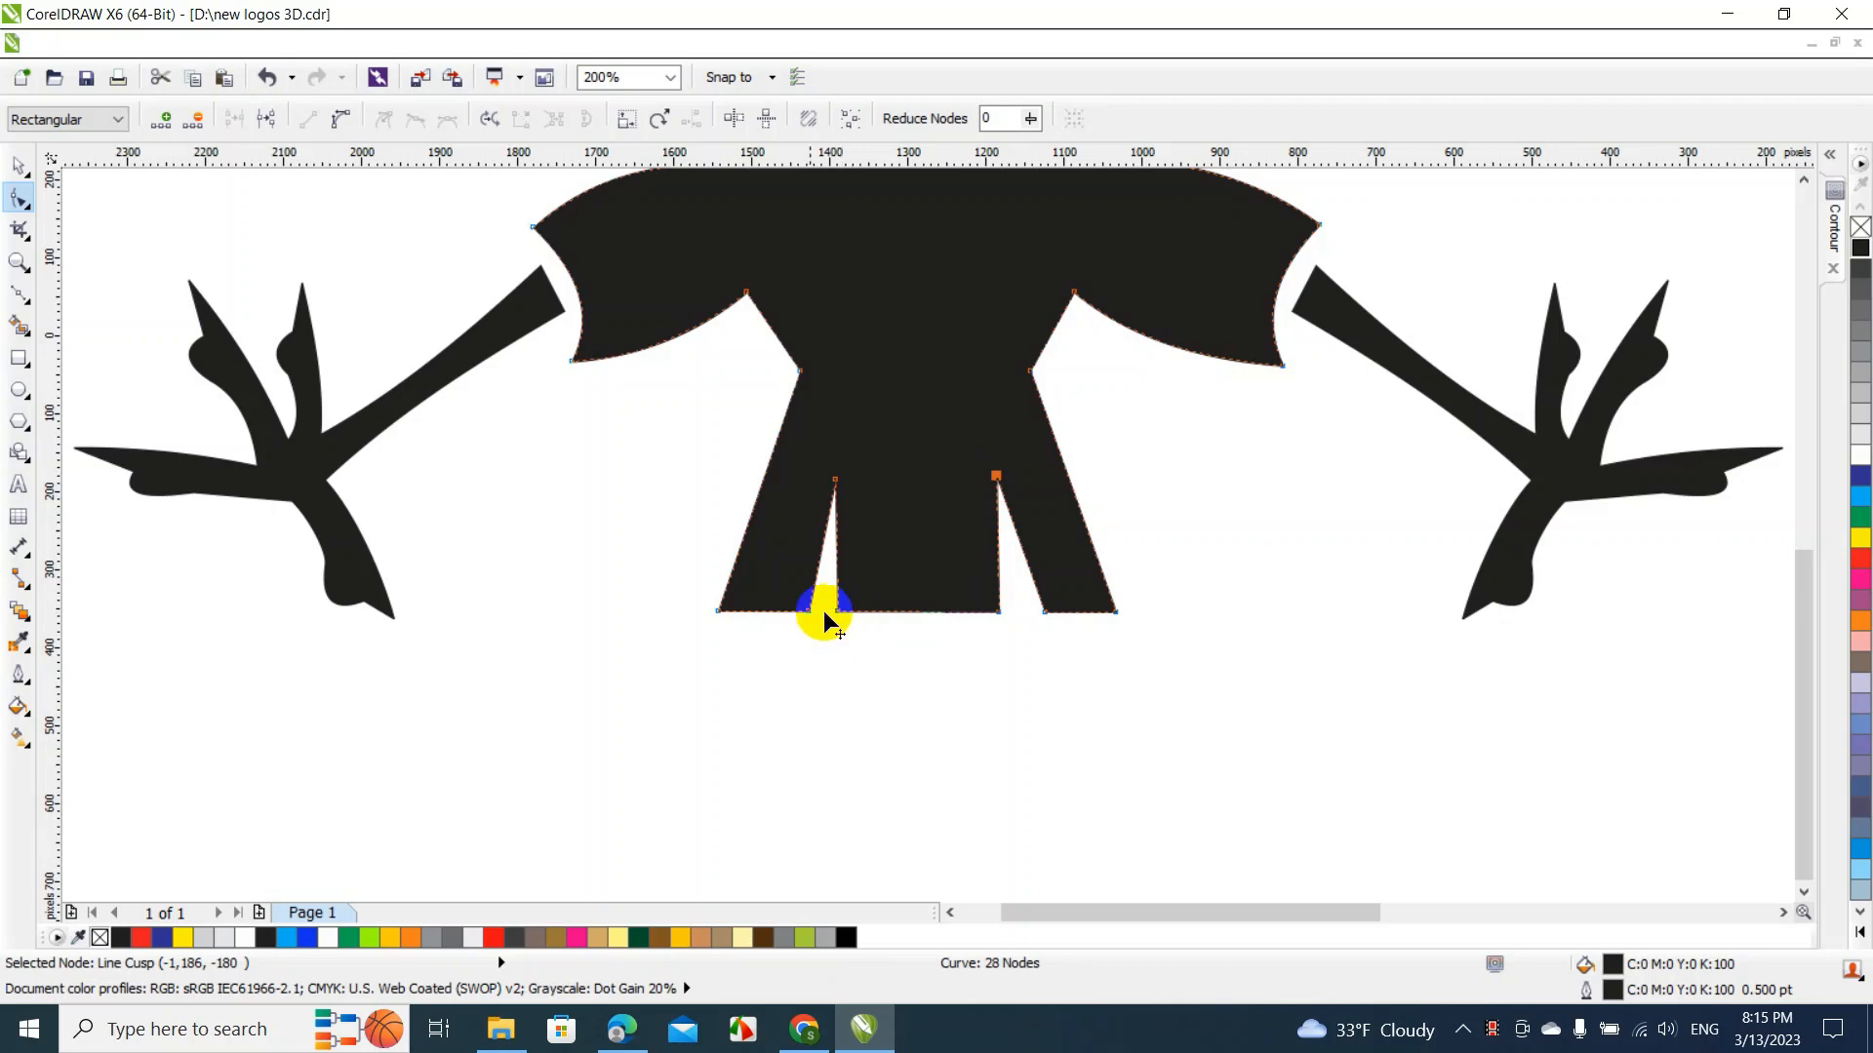
Add a node to each tail section's bottom edge and pull them to about (-1608, -860), (-1276, -1014) and (-959, -857) px as pointed feathers
click(758, 611)
drag(758, 610, 666, 830)
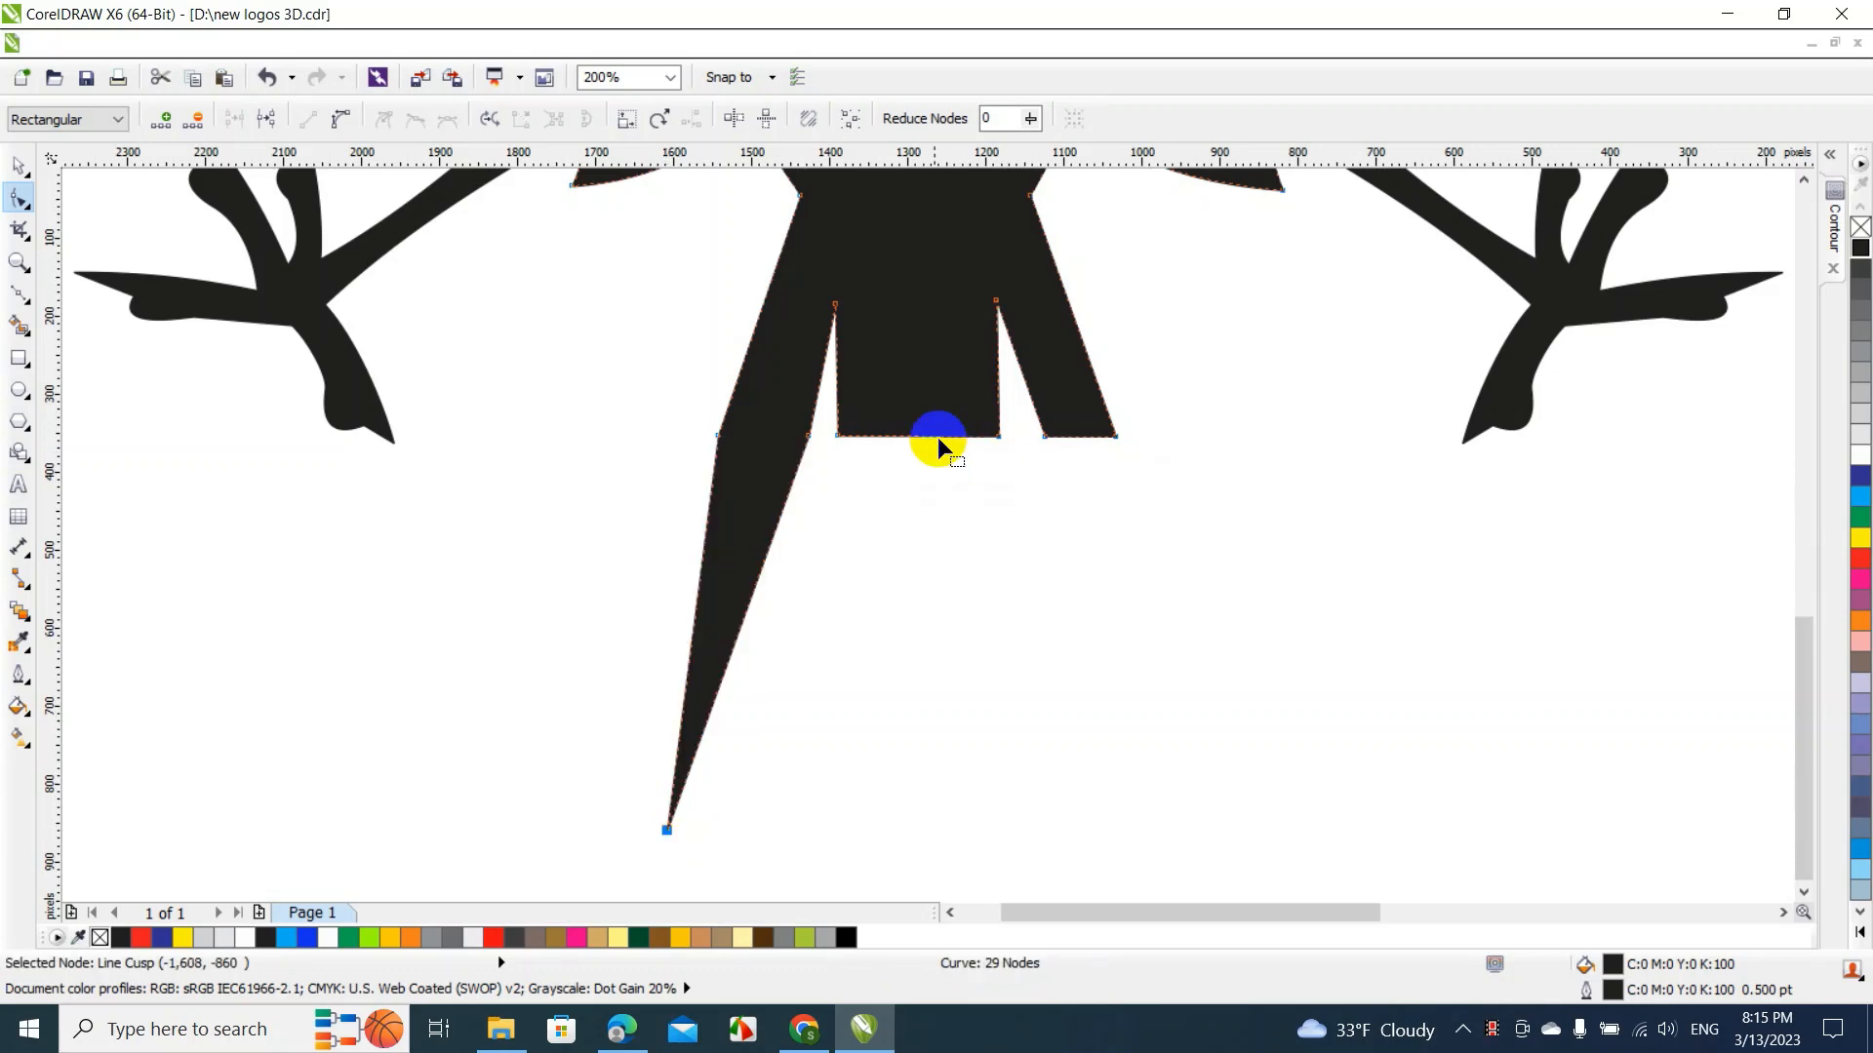
drag(915, 436, 924, 862)
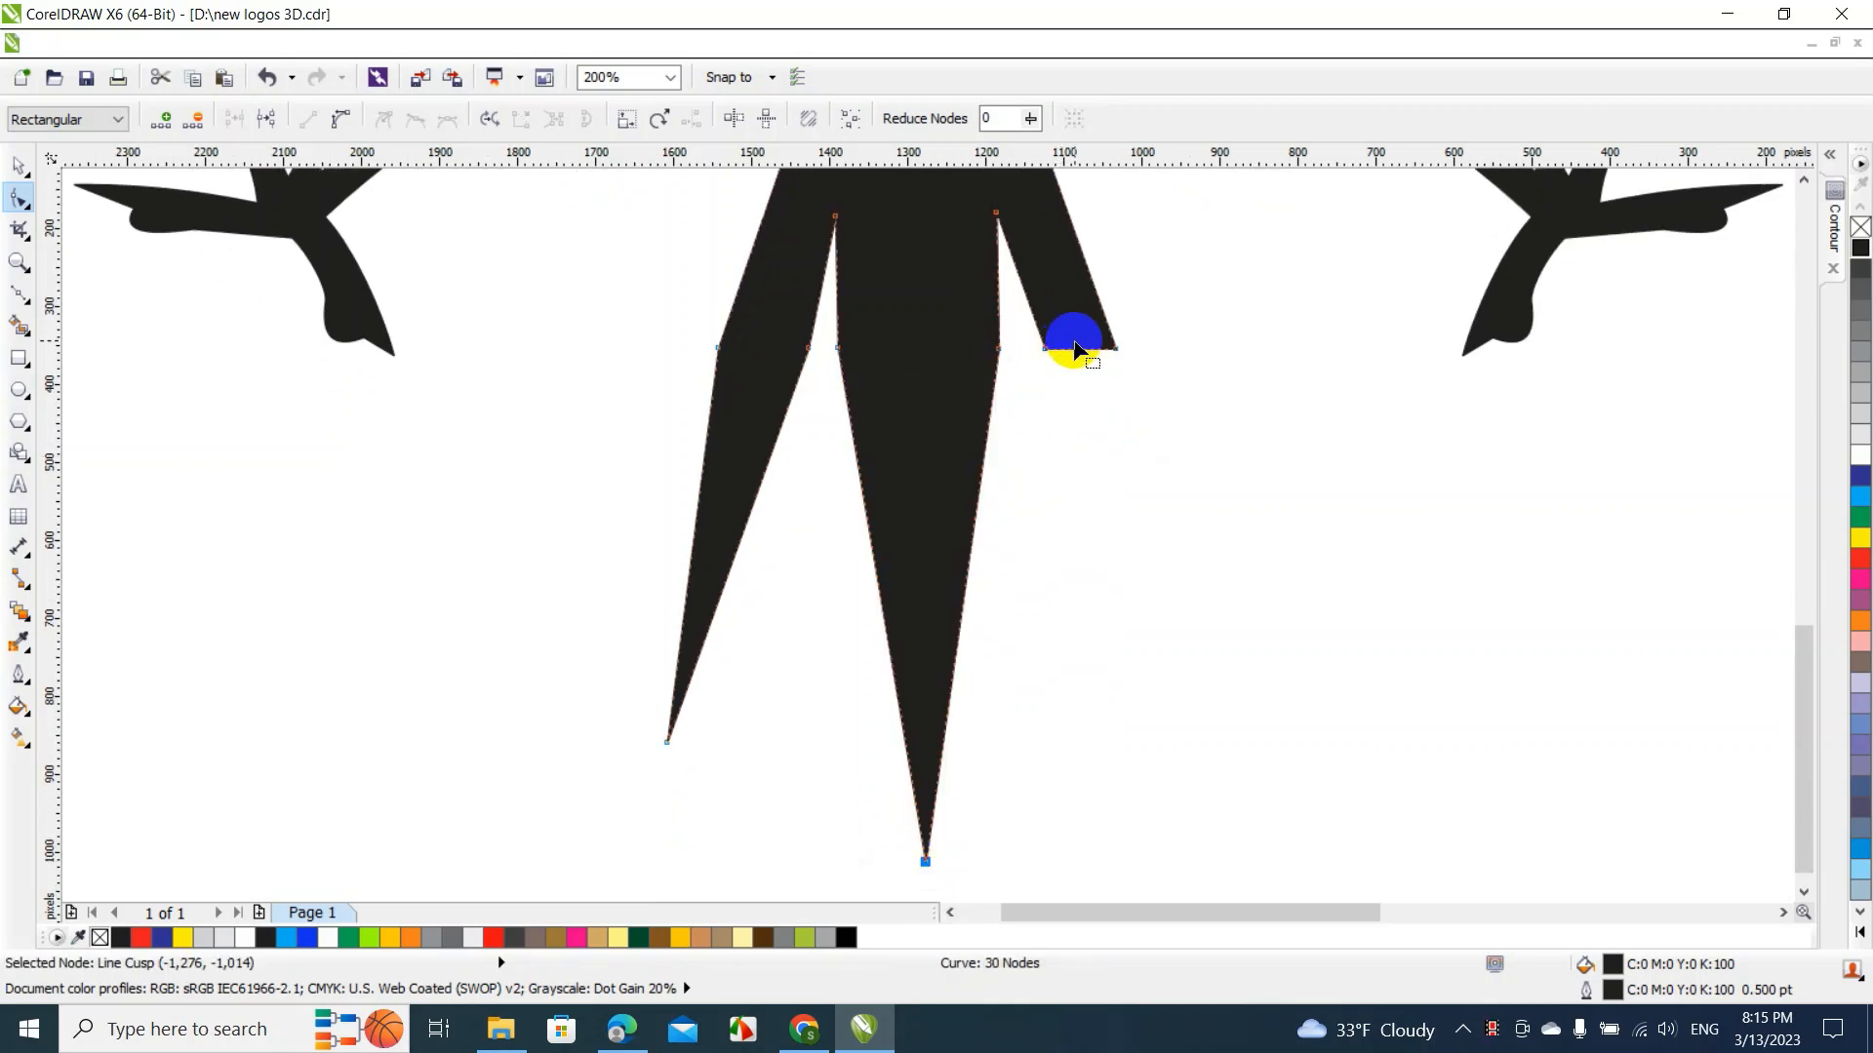
click(1072, 344)
drag(1082, 356, 1172, 739)
Check the two outer feather tips against a temporary horizontal guideline at -862 px, and delete the guideline
click(37, 198)
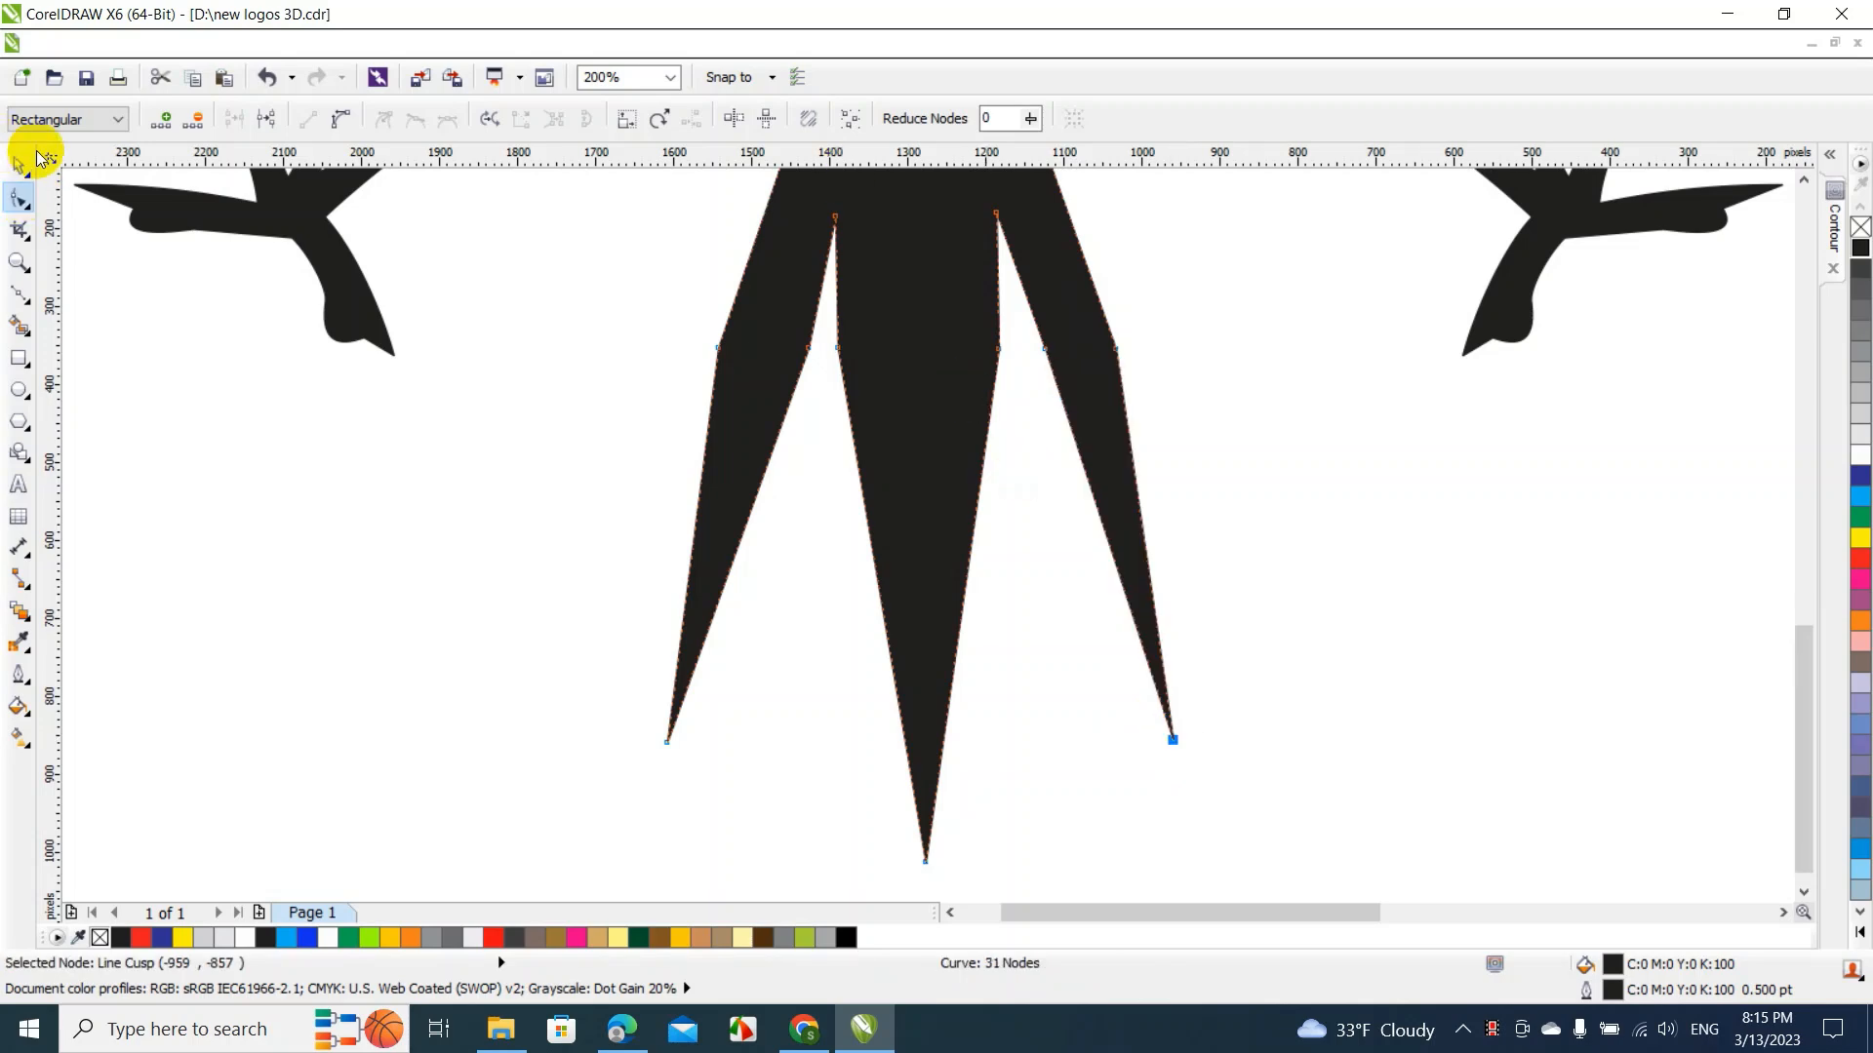
click(19, 165)
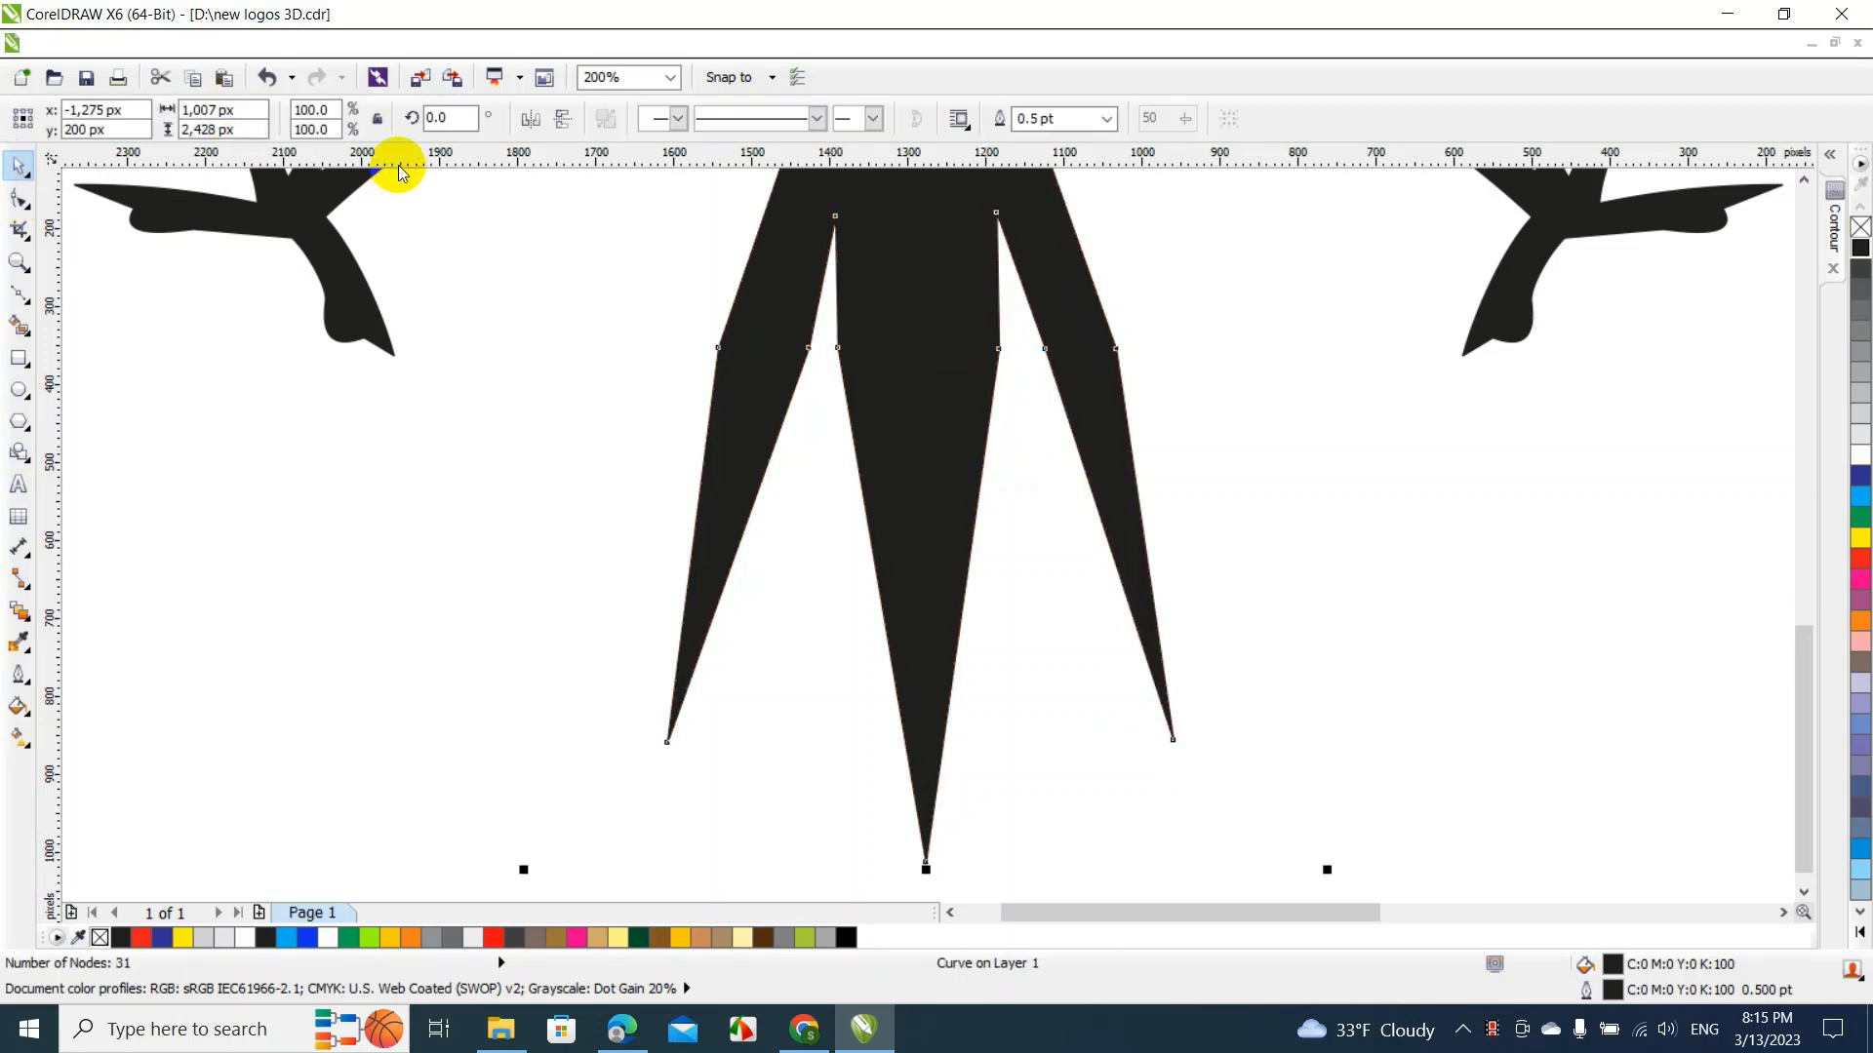
drag(398, 168, 481, 744)
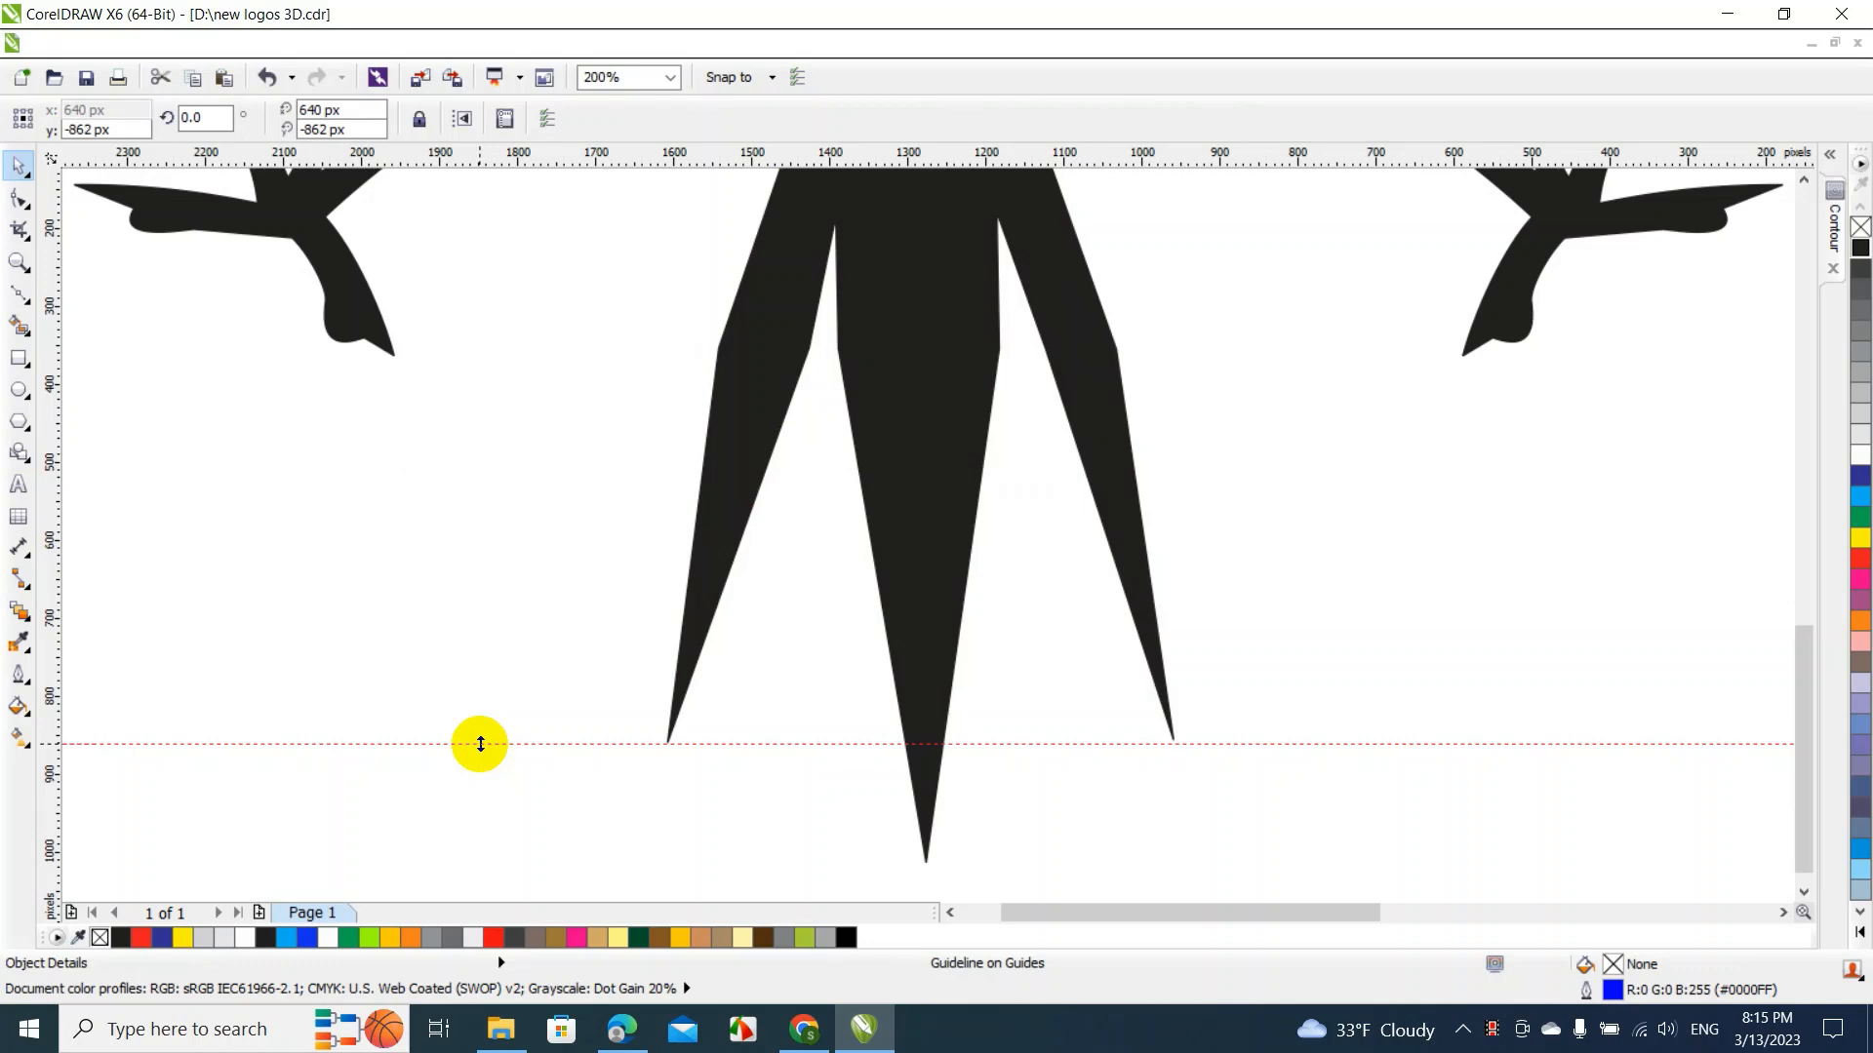
key(Delete)
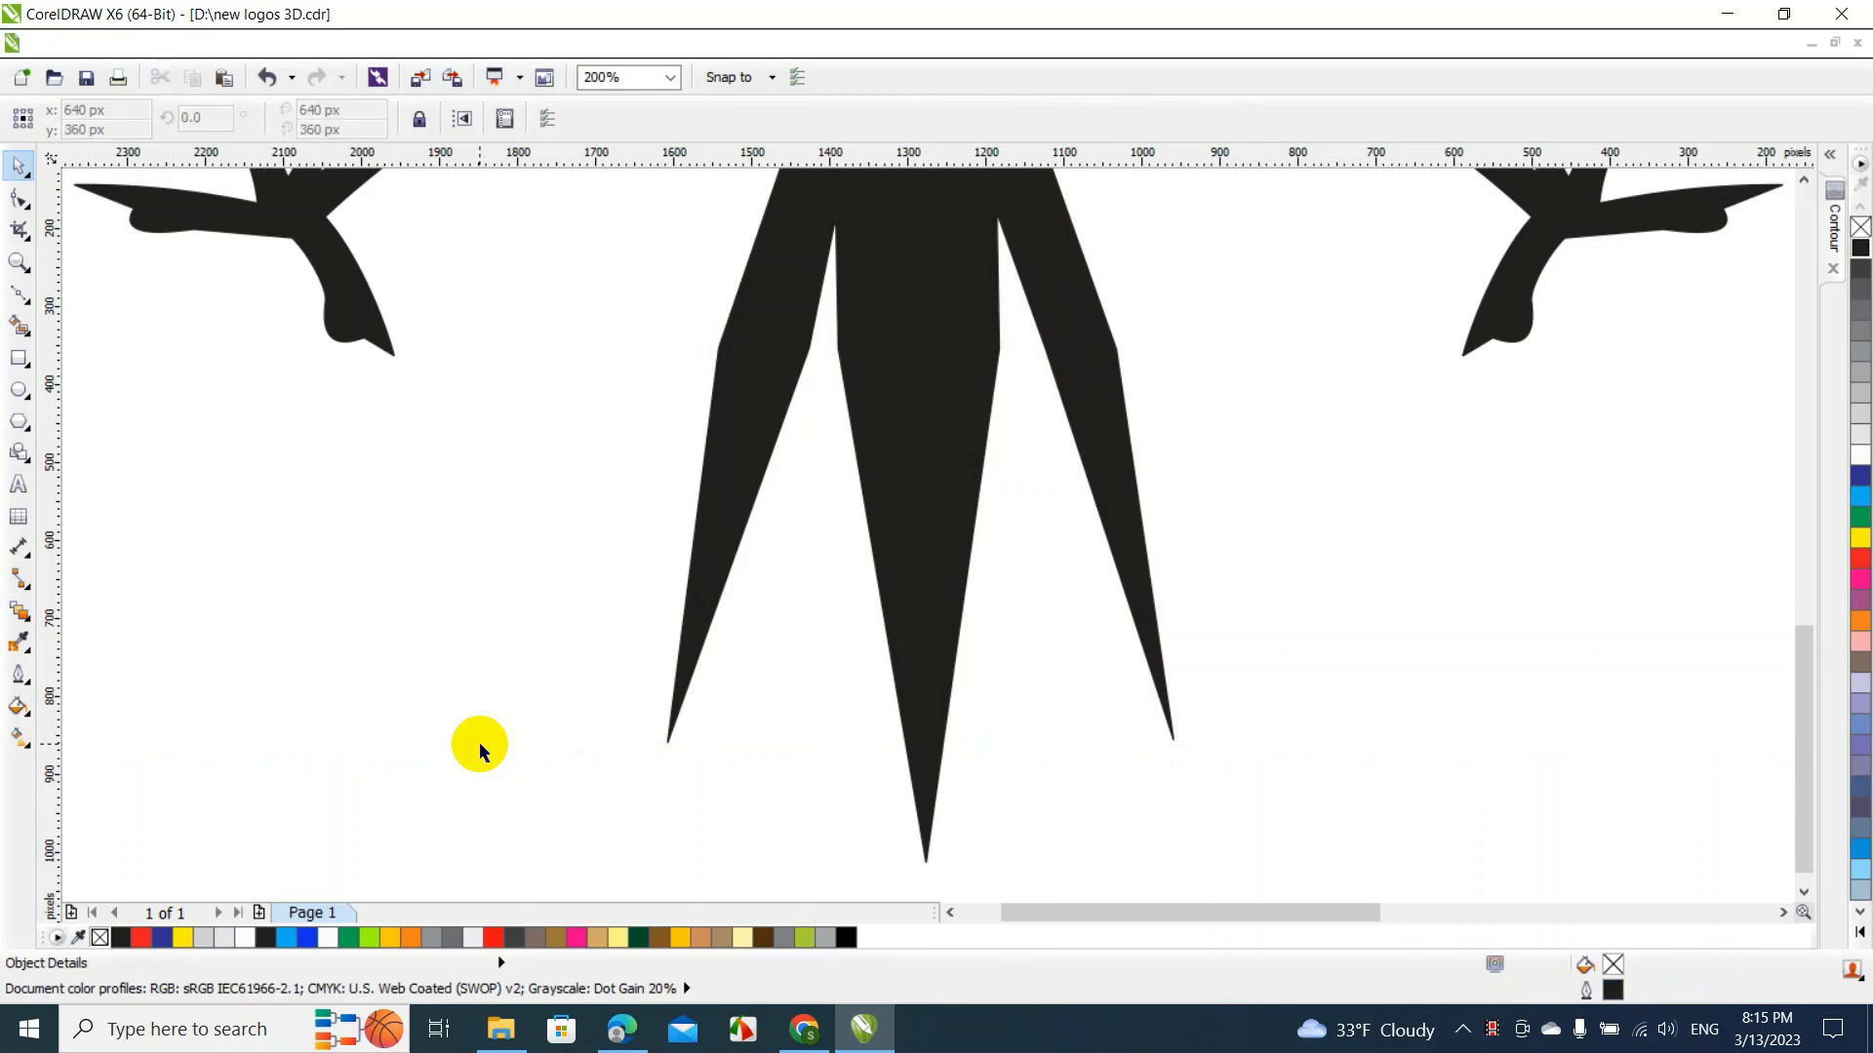
Lengthen the middle tail feather by pulling its tip node down to about (-1269, -1168) px
click(929, 669)
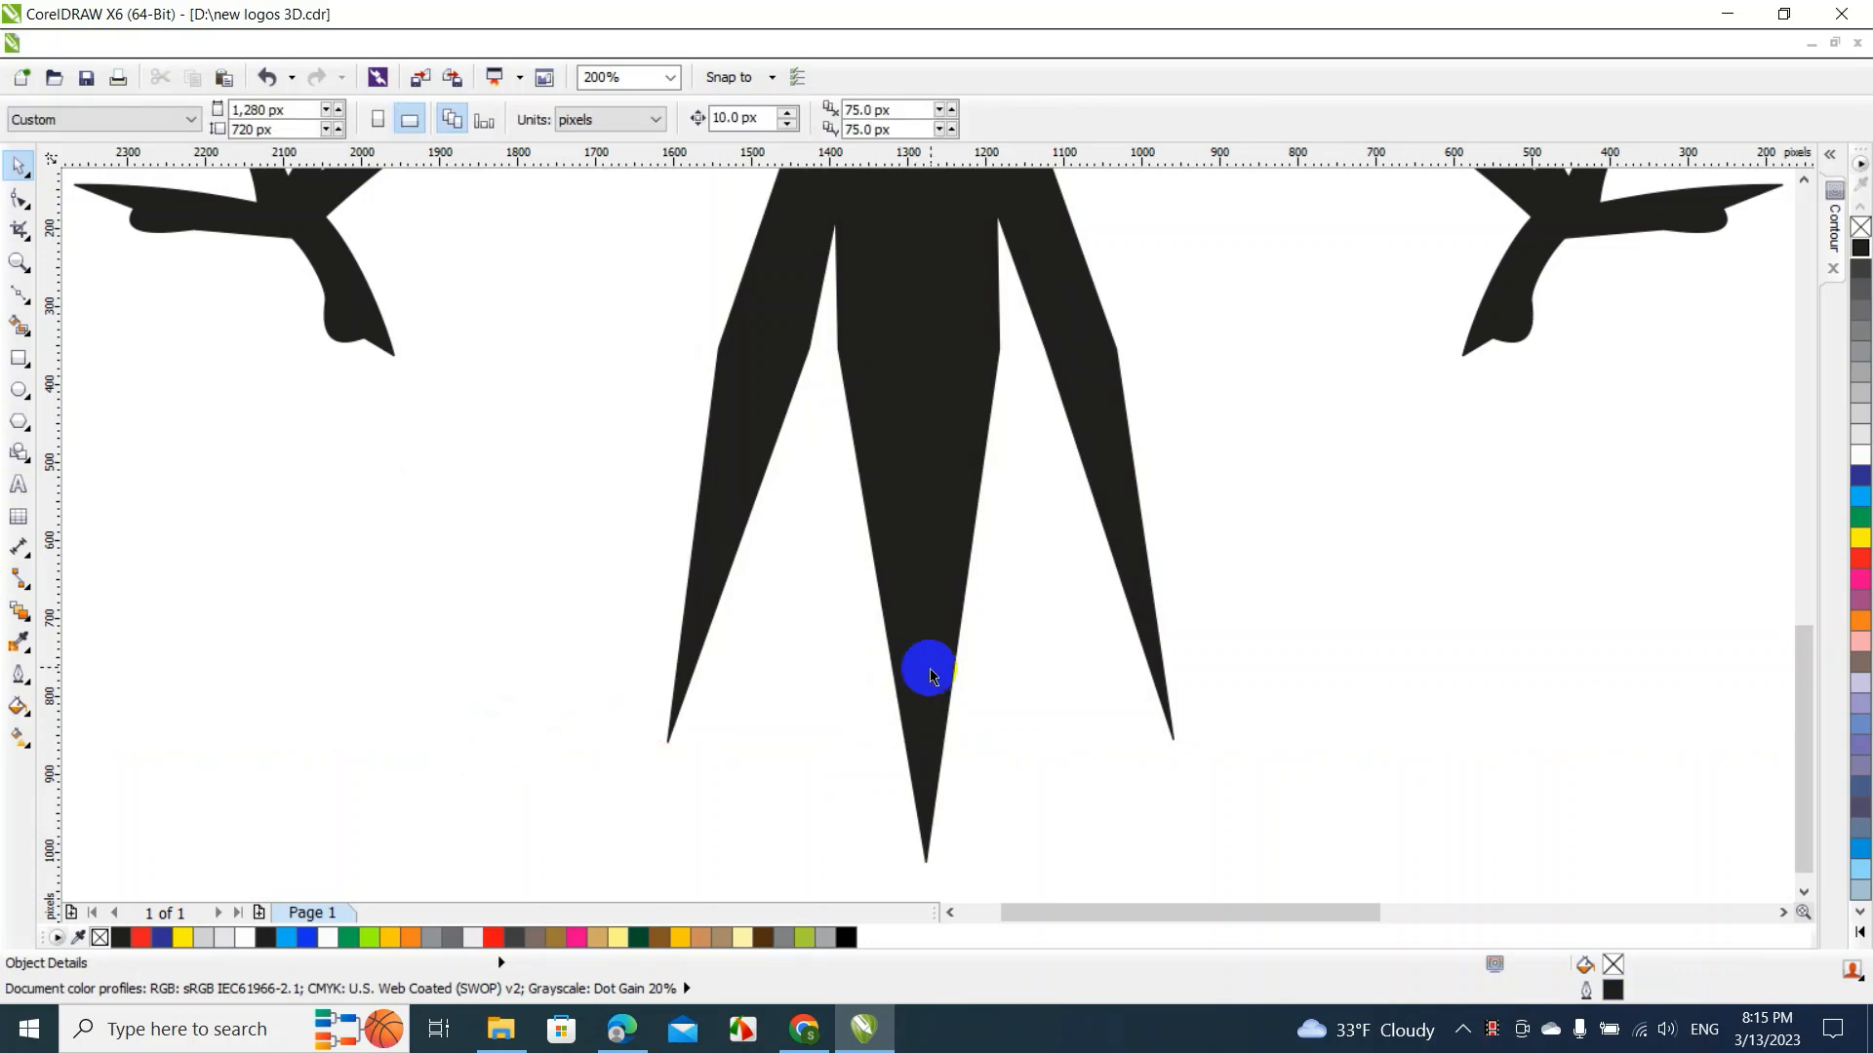
key(F10)
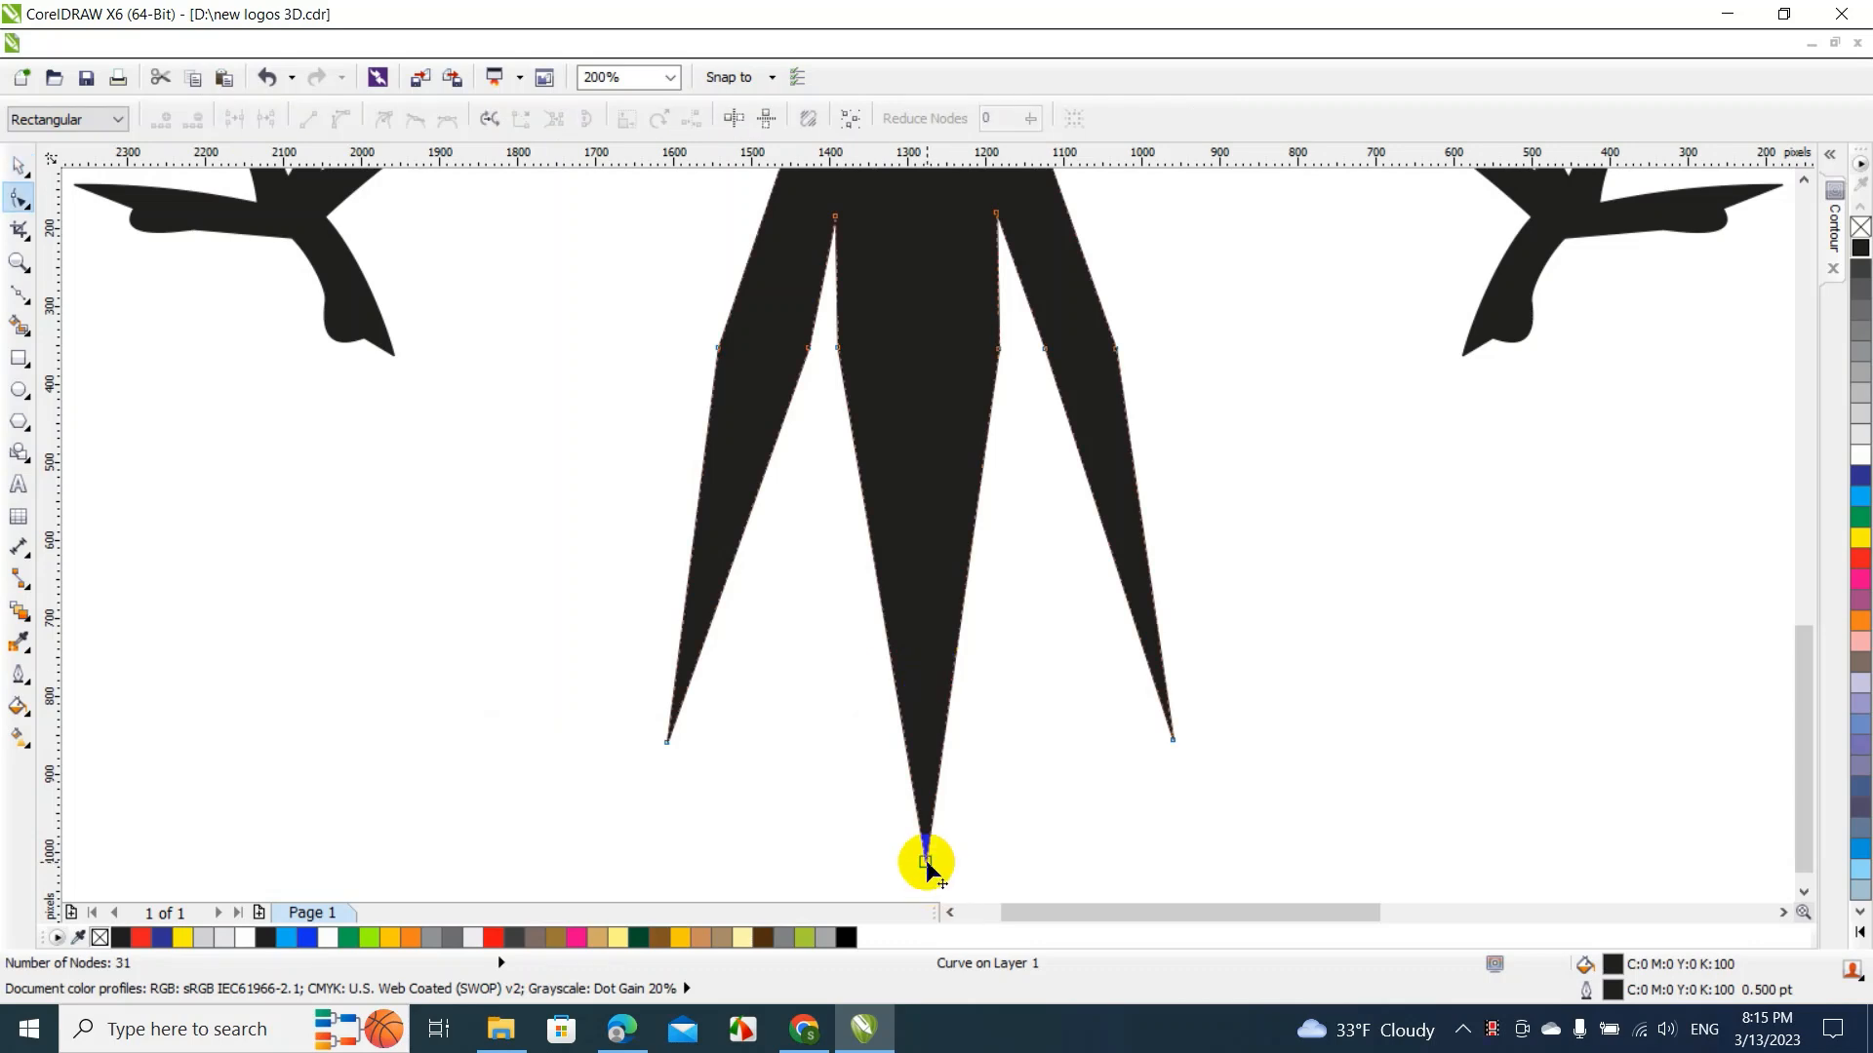
mouse_move(926, 862)
mouse_down()
mouse_move(927, 890)
mouse_move(932, 865)
mouse_up()
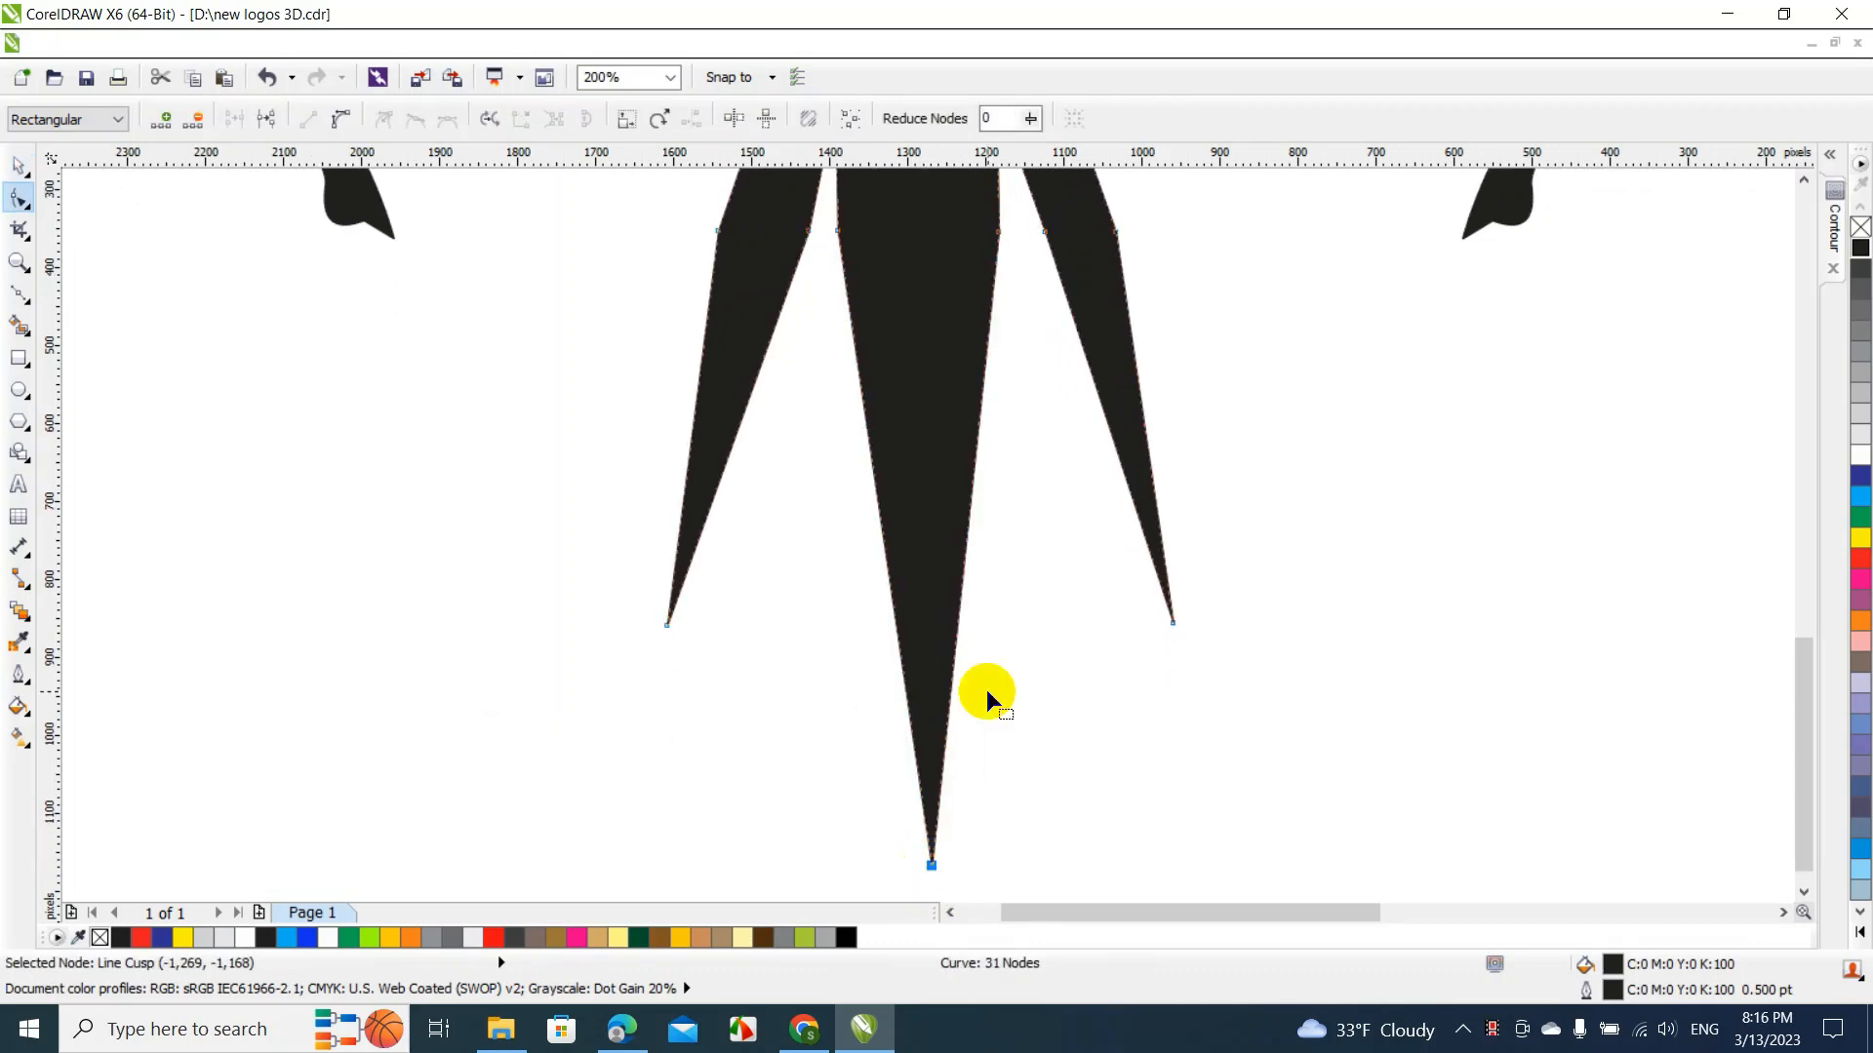
Convert both long sides of the middle tail feather to curves and bow them outward
right_click(873, 490)
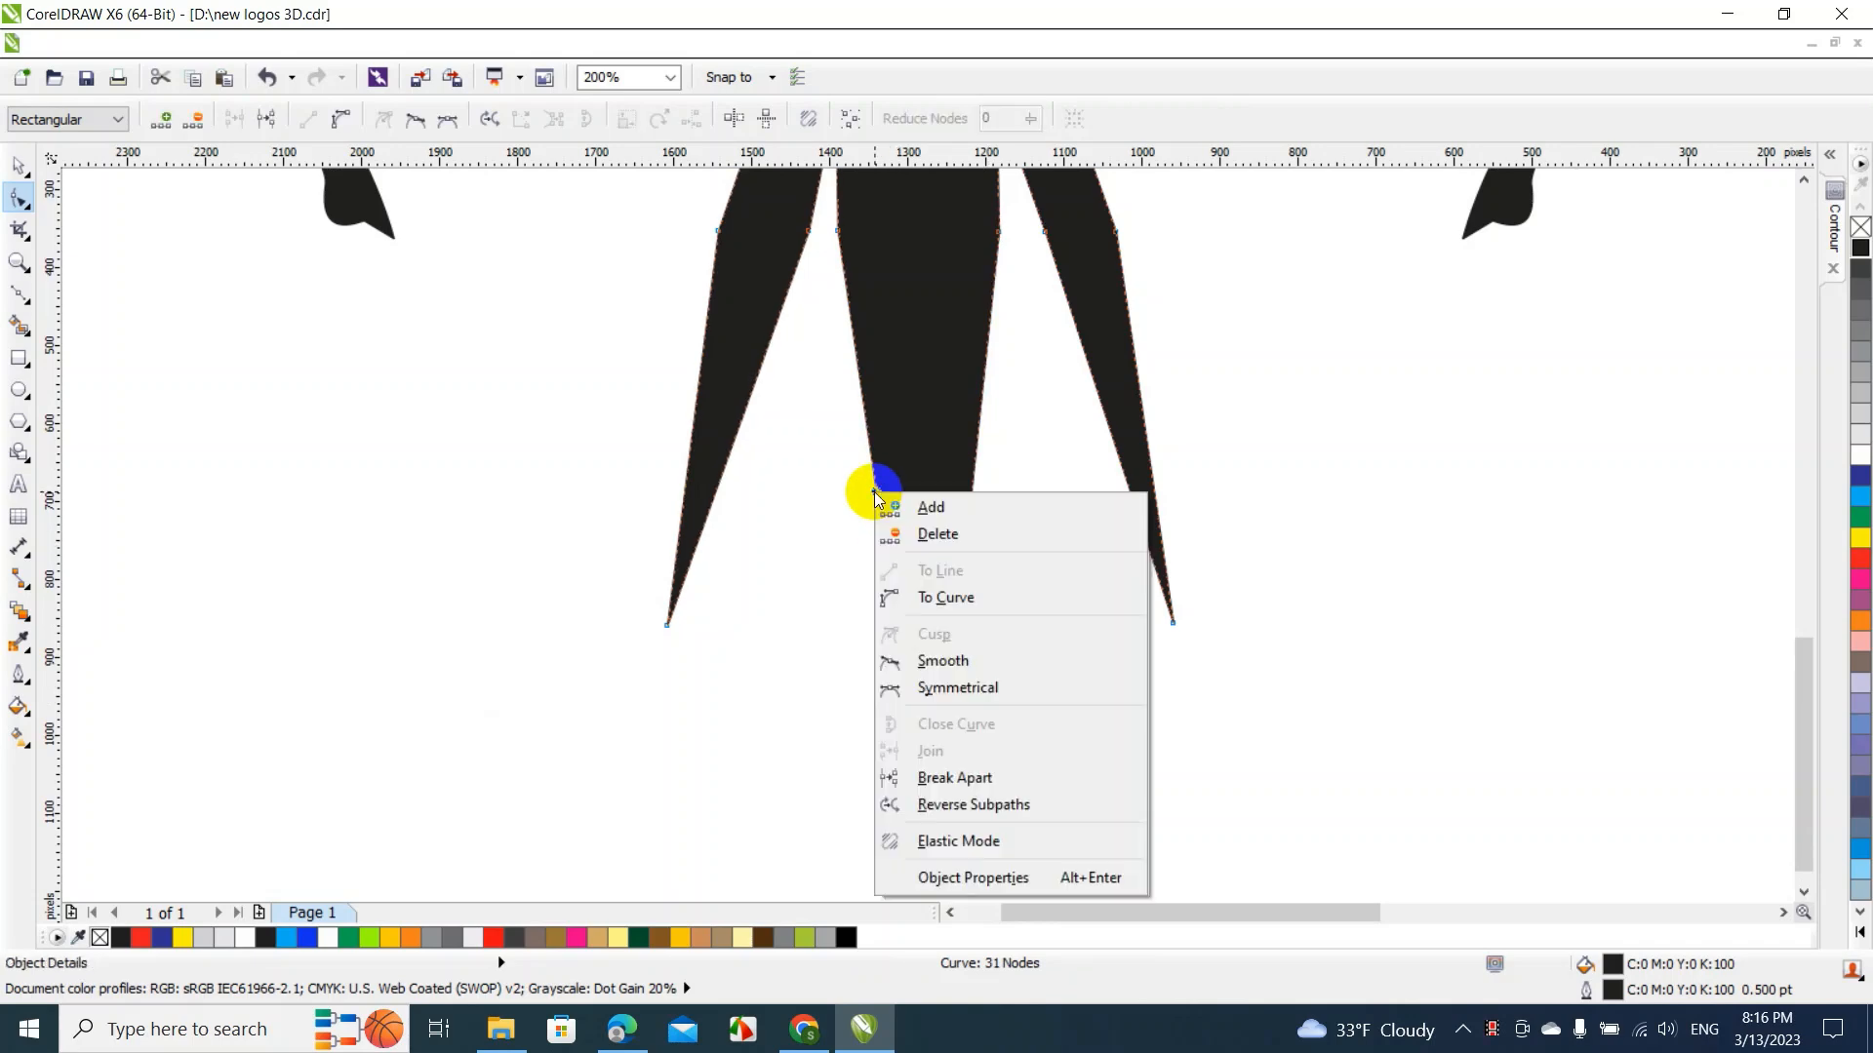
click(918, 599)
drag(868, 453, 858, 454)
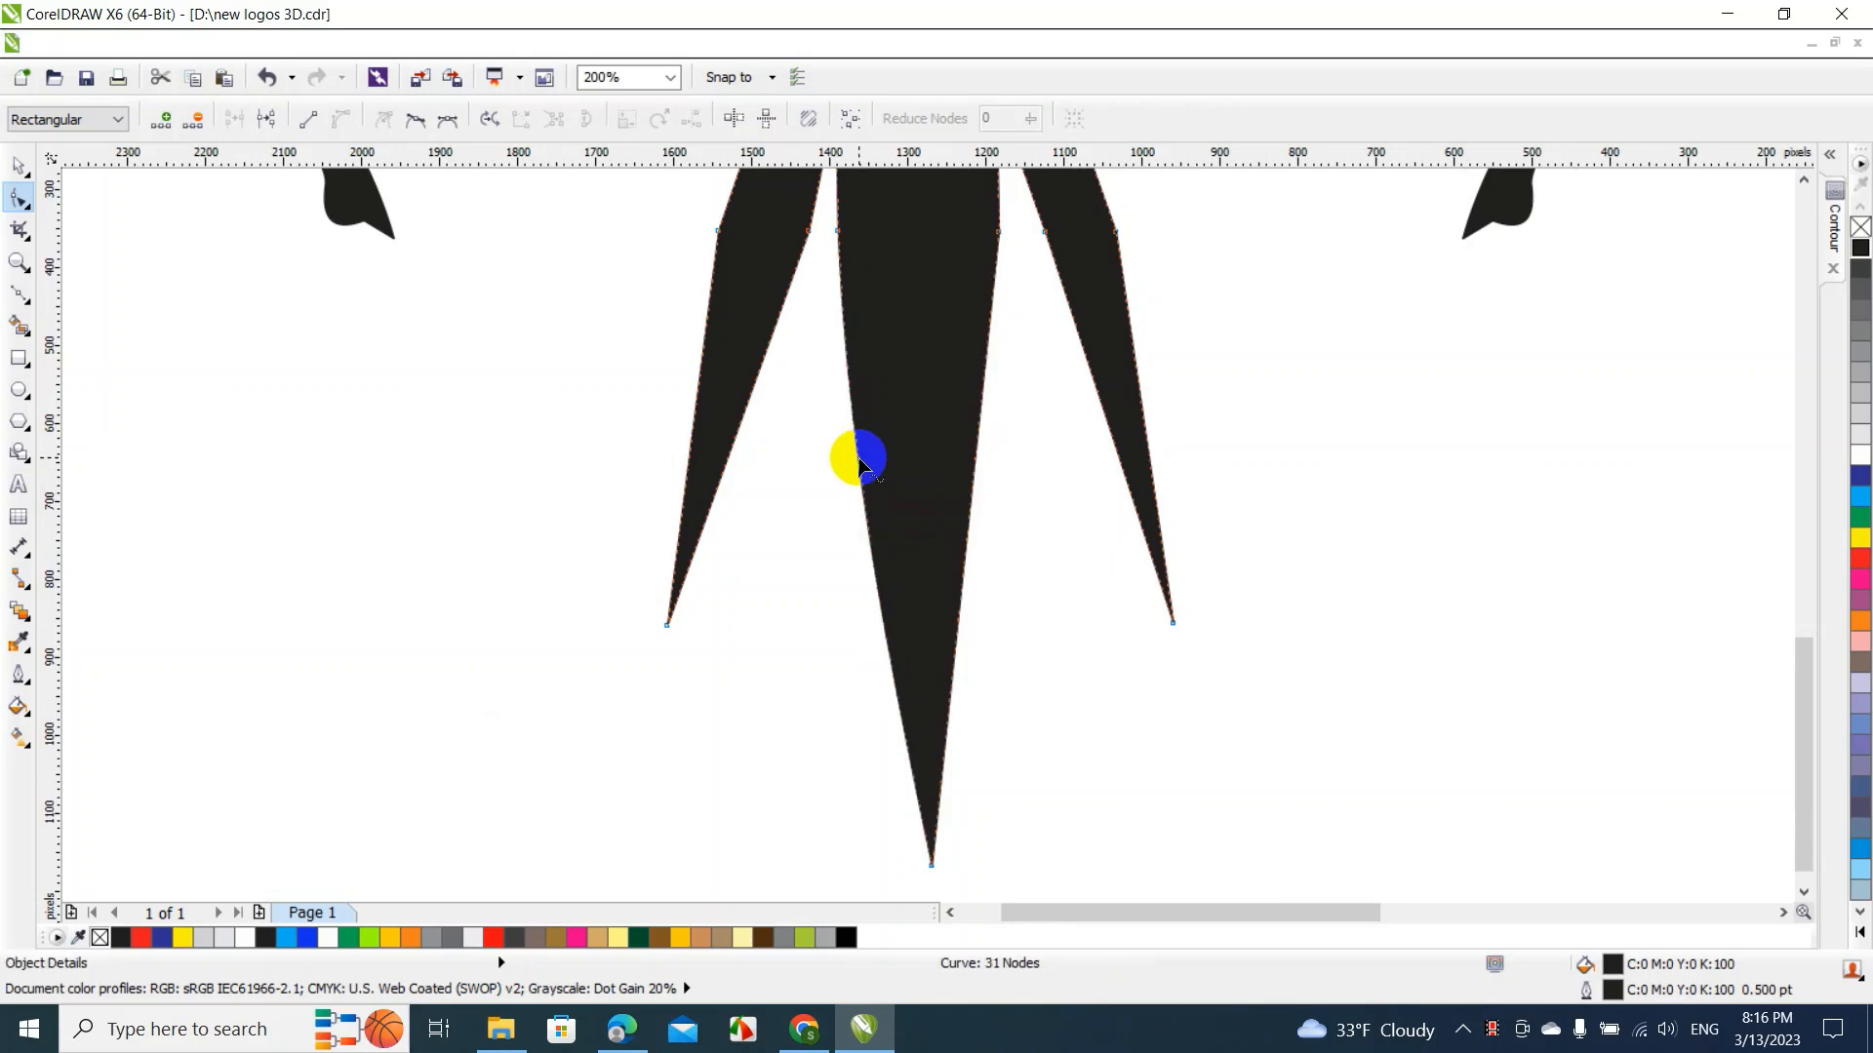
right_click(976, 447)
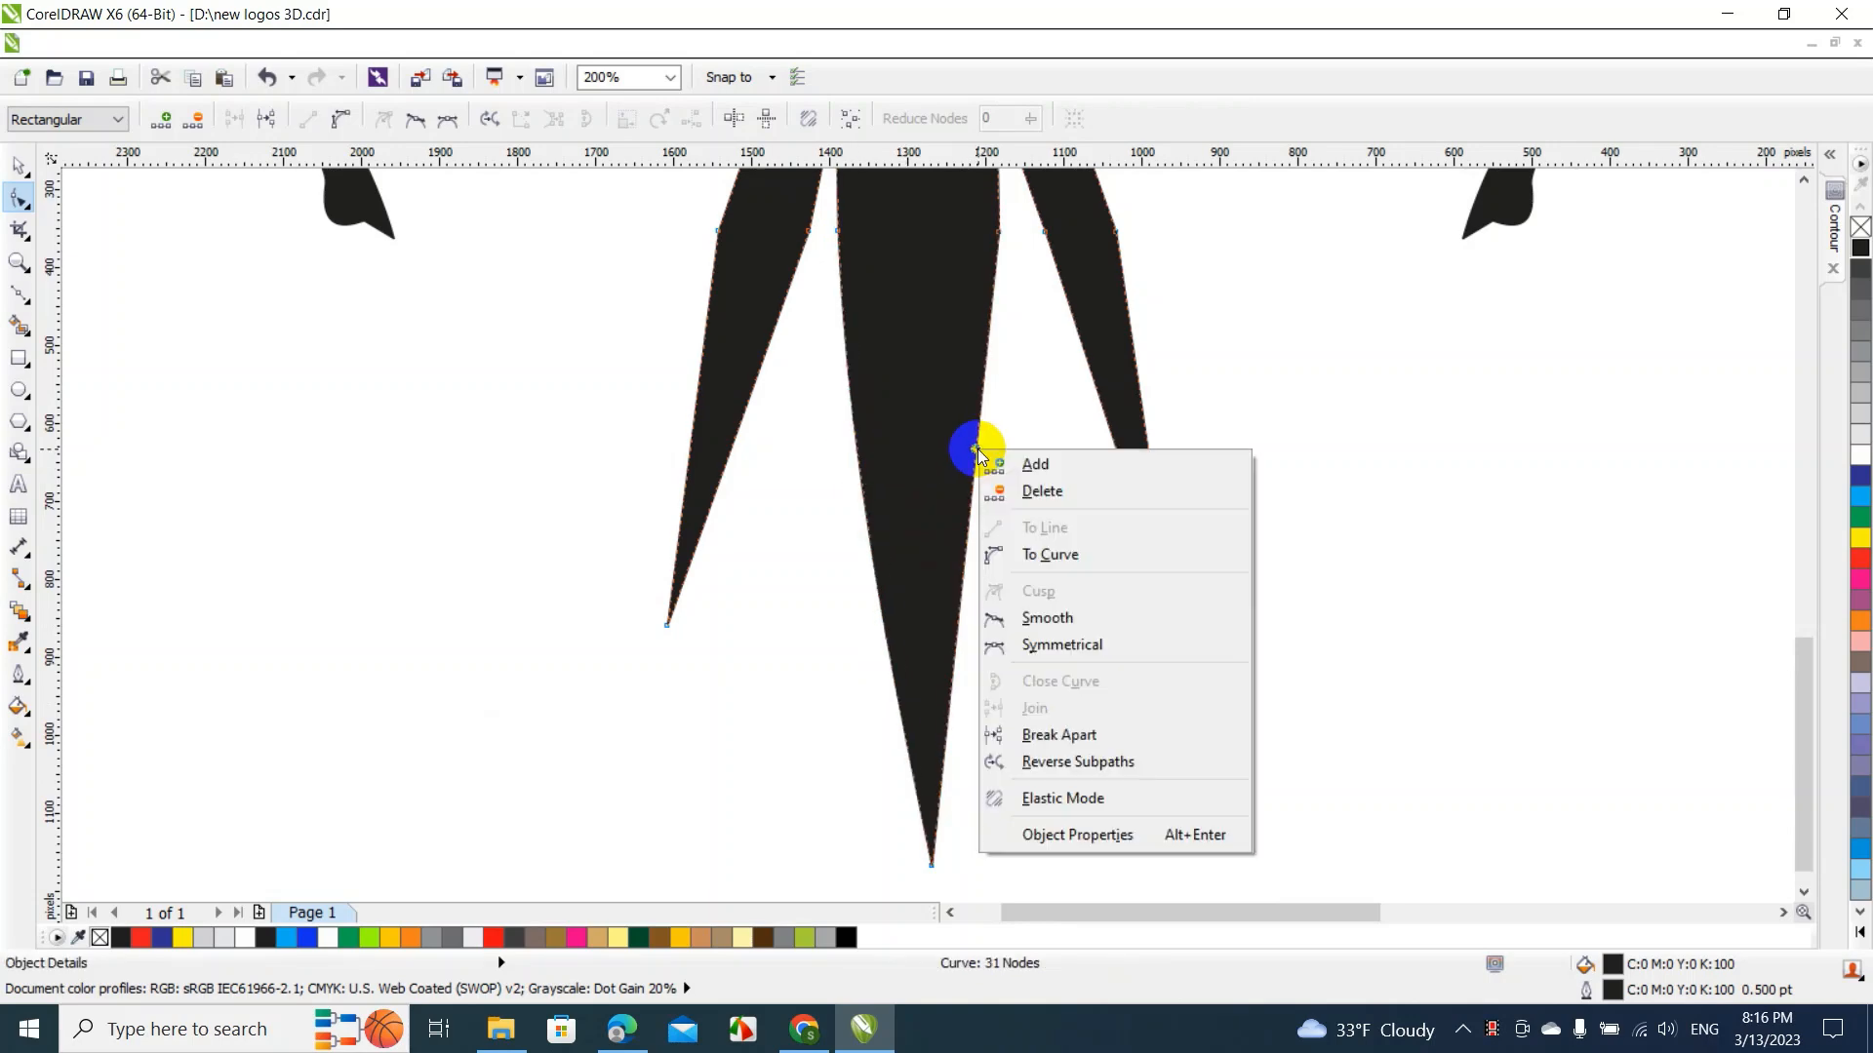
click(1022, 548)
click(977, 473)
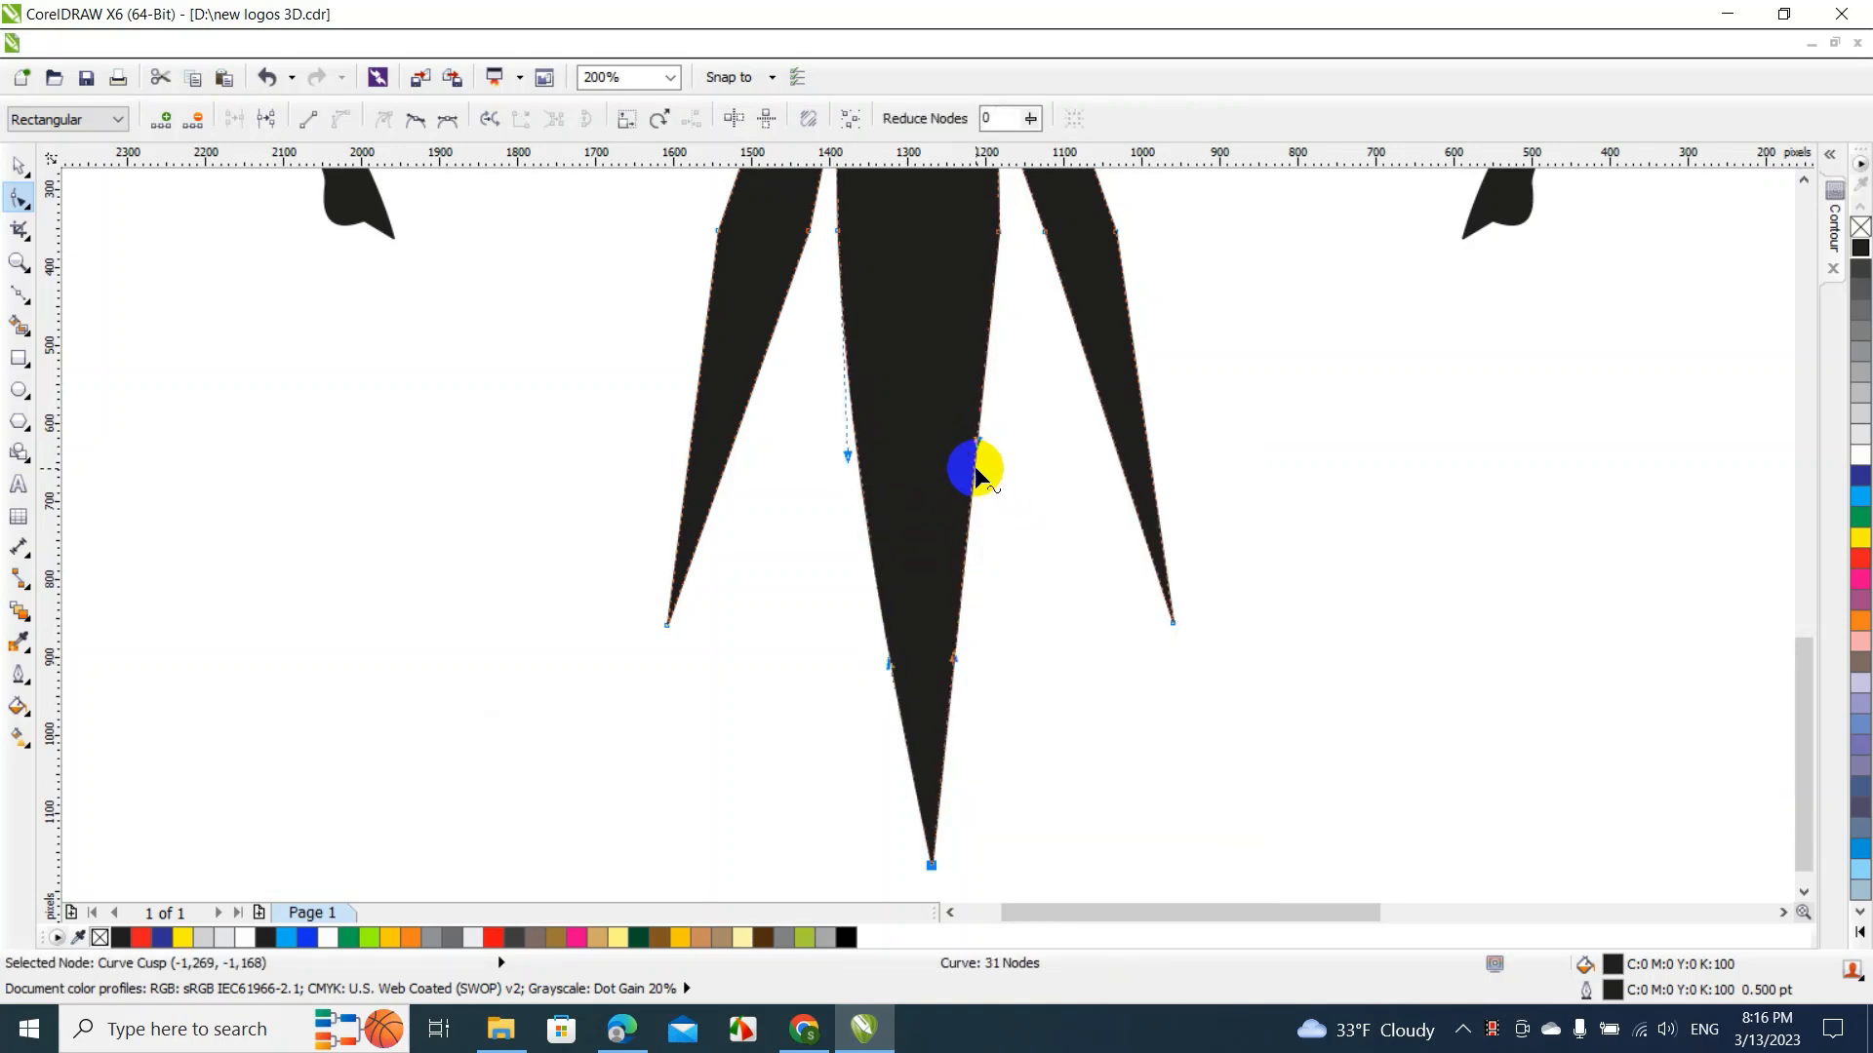
drag(976, 473, 999, 485)
click(953, 481)
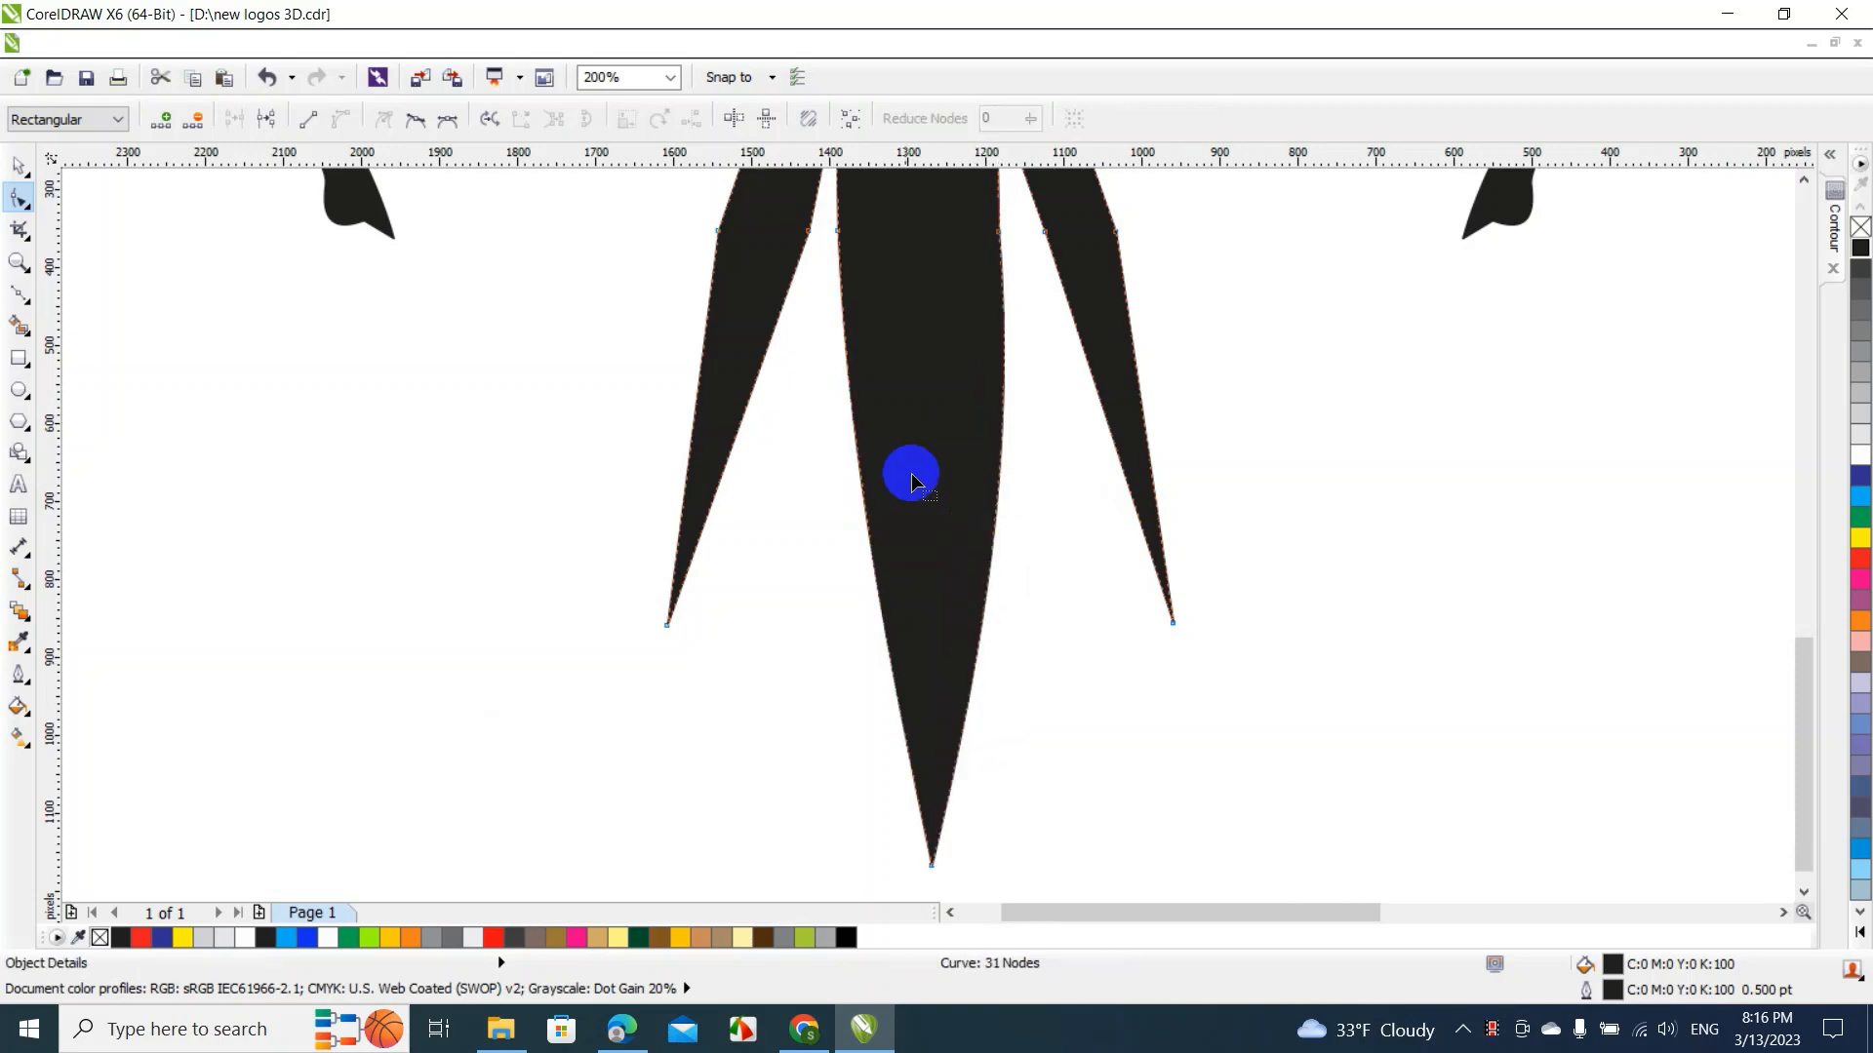
drag(857, 440, 843, 435)
Convert the left tail feather's inner and outer edges to curves and bow both outward into a leaf shape
click(759, 370)
right_click(759, 371)
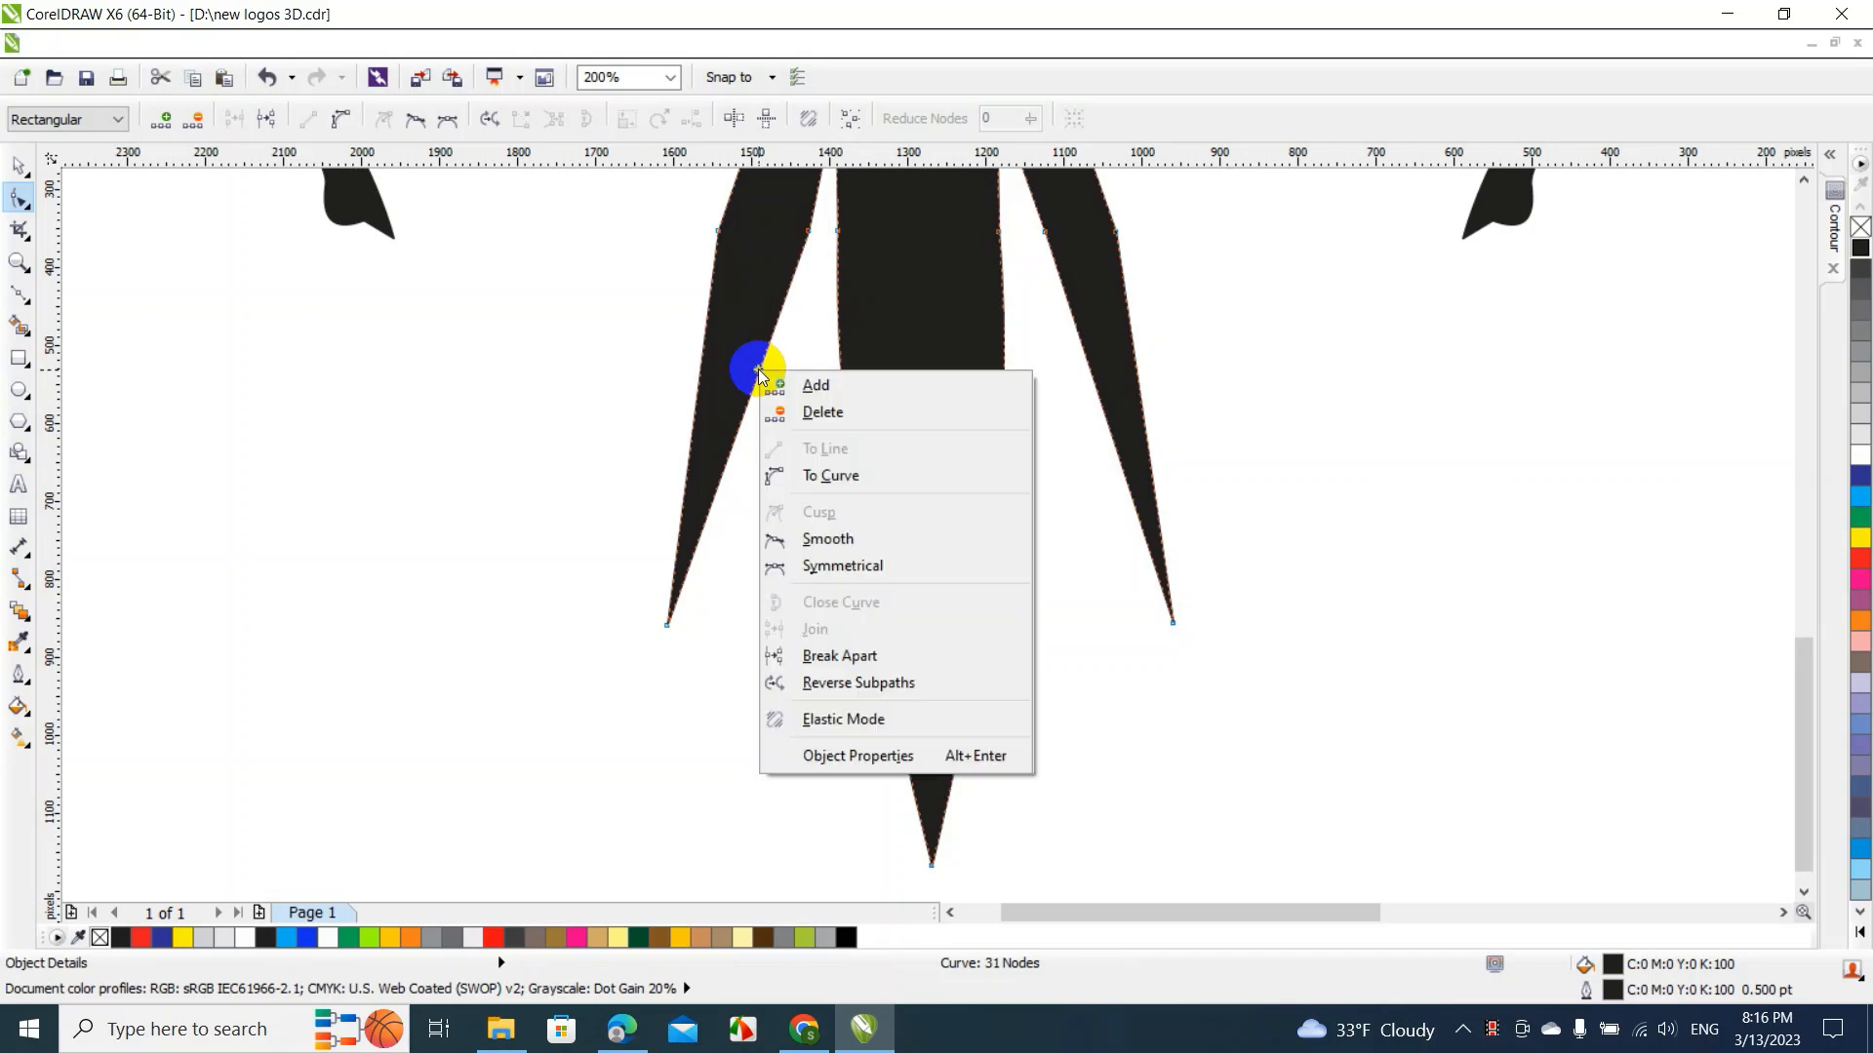
click(817, 476)
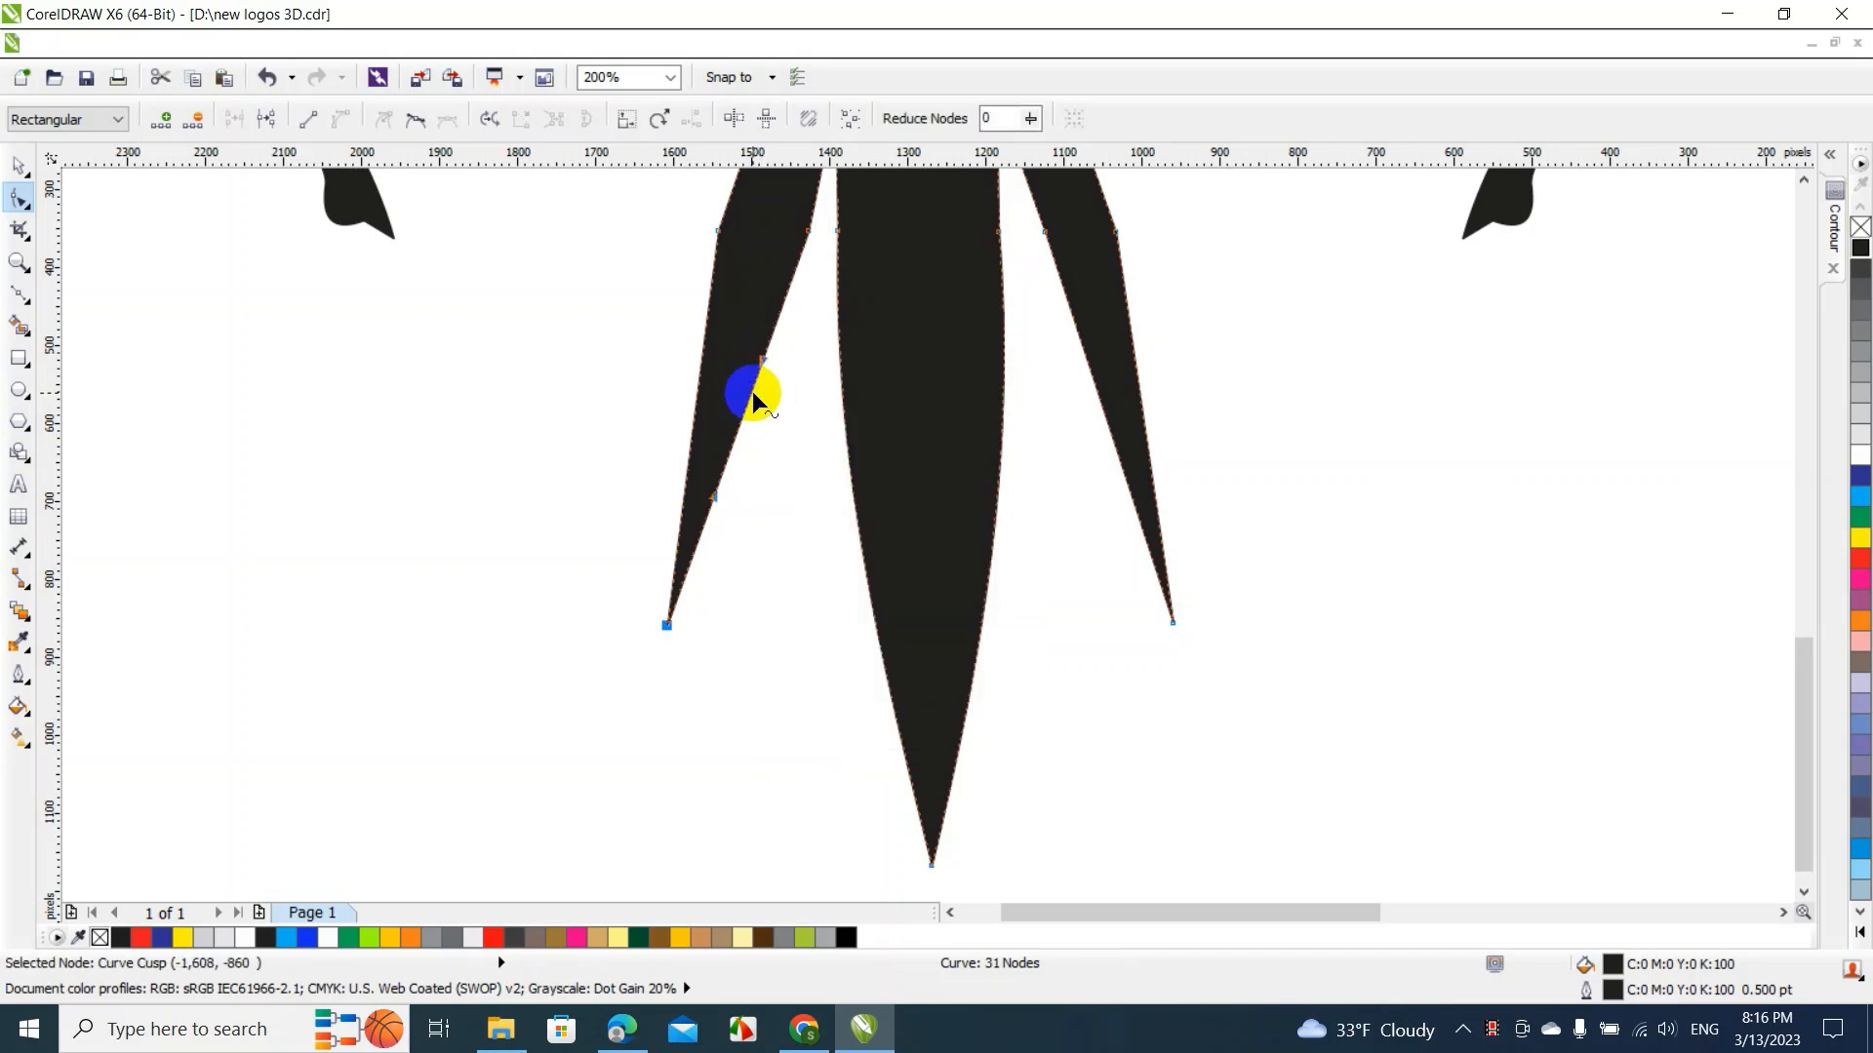
drag(751, 393, 762, 402)
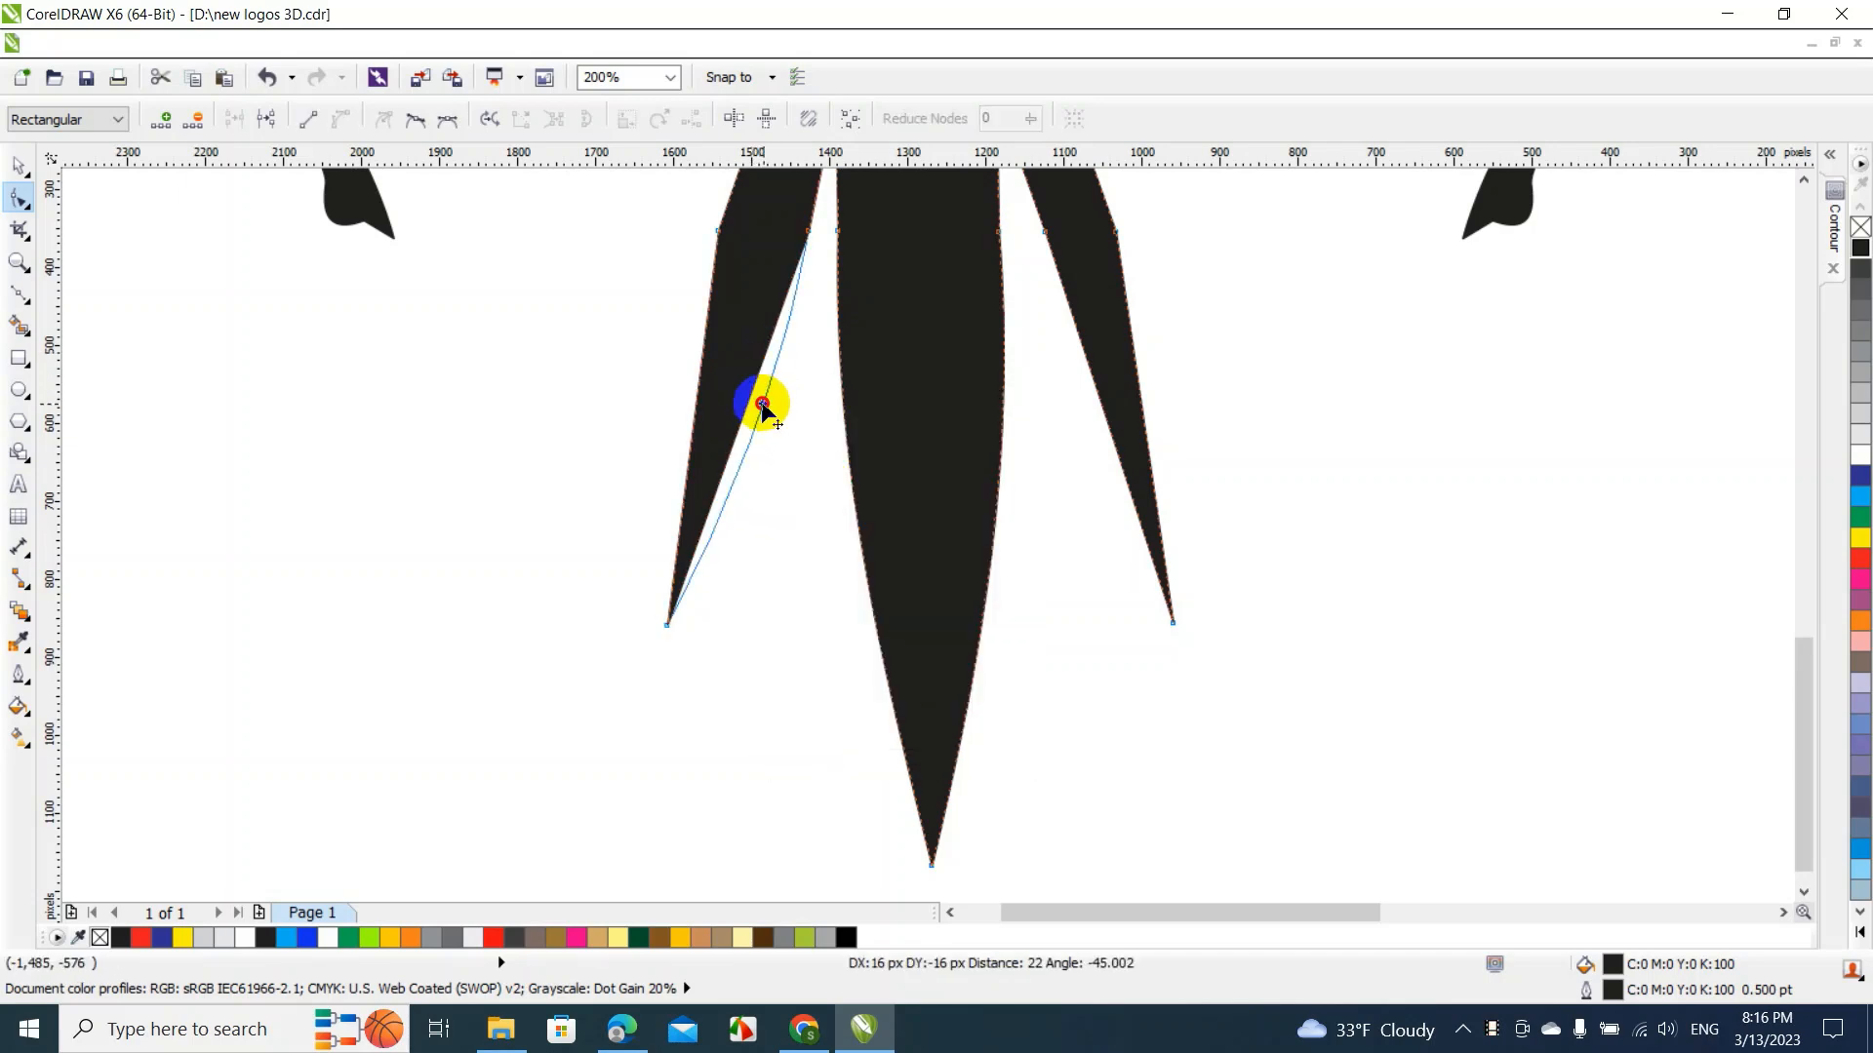
right_click(699, 362)
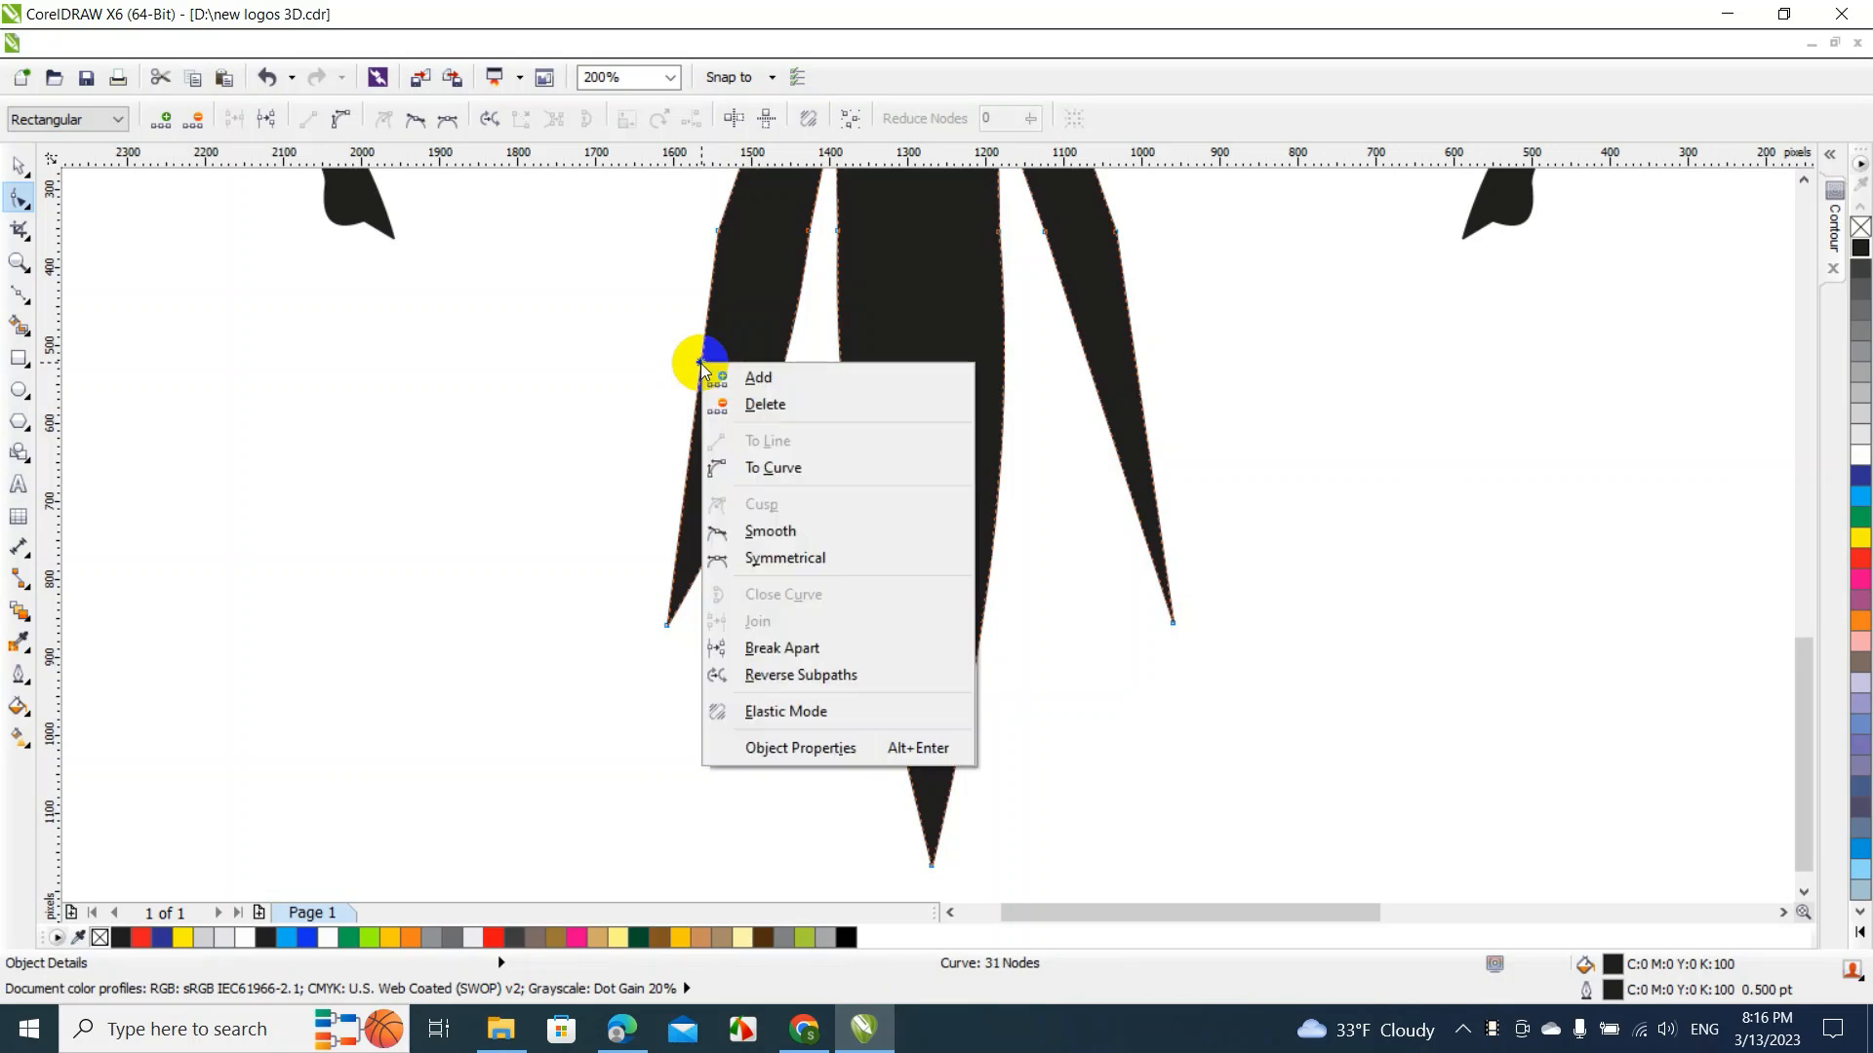
click(744, 470)
drag(698, 382, 669, 368)
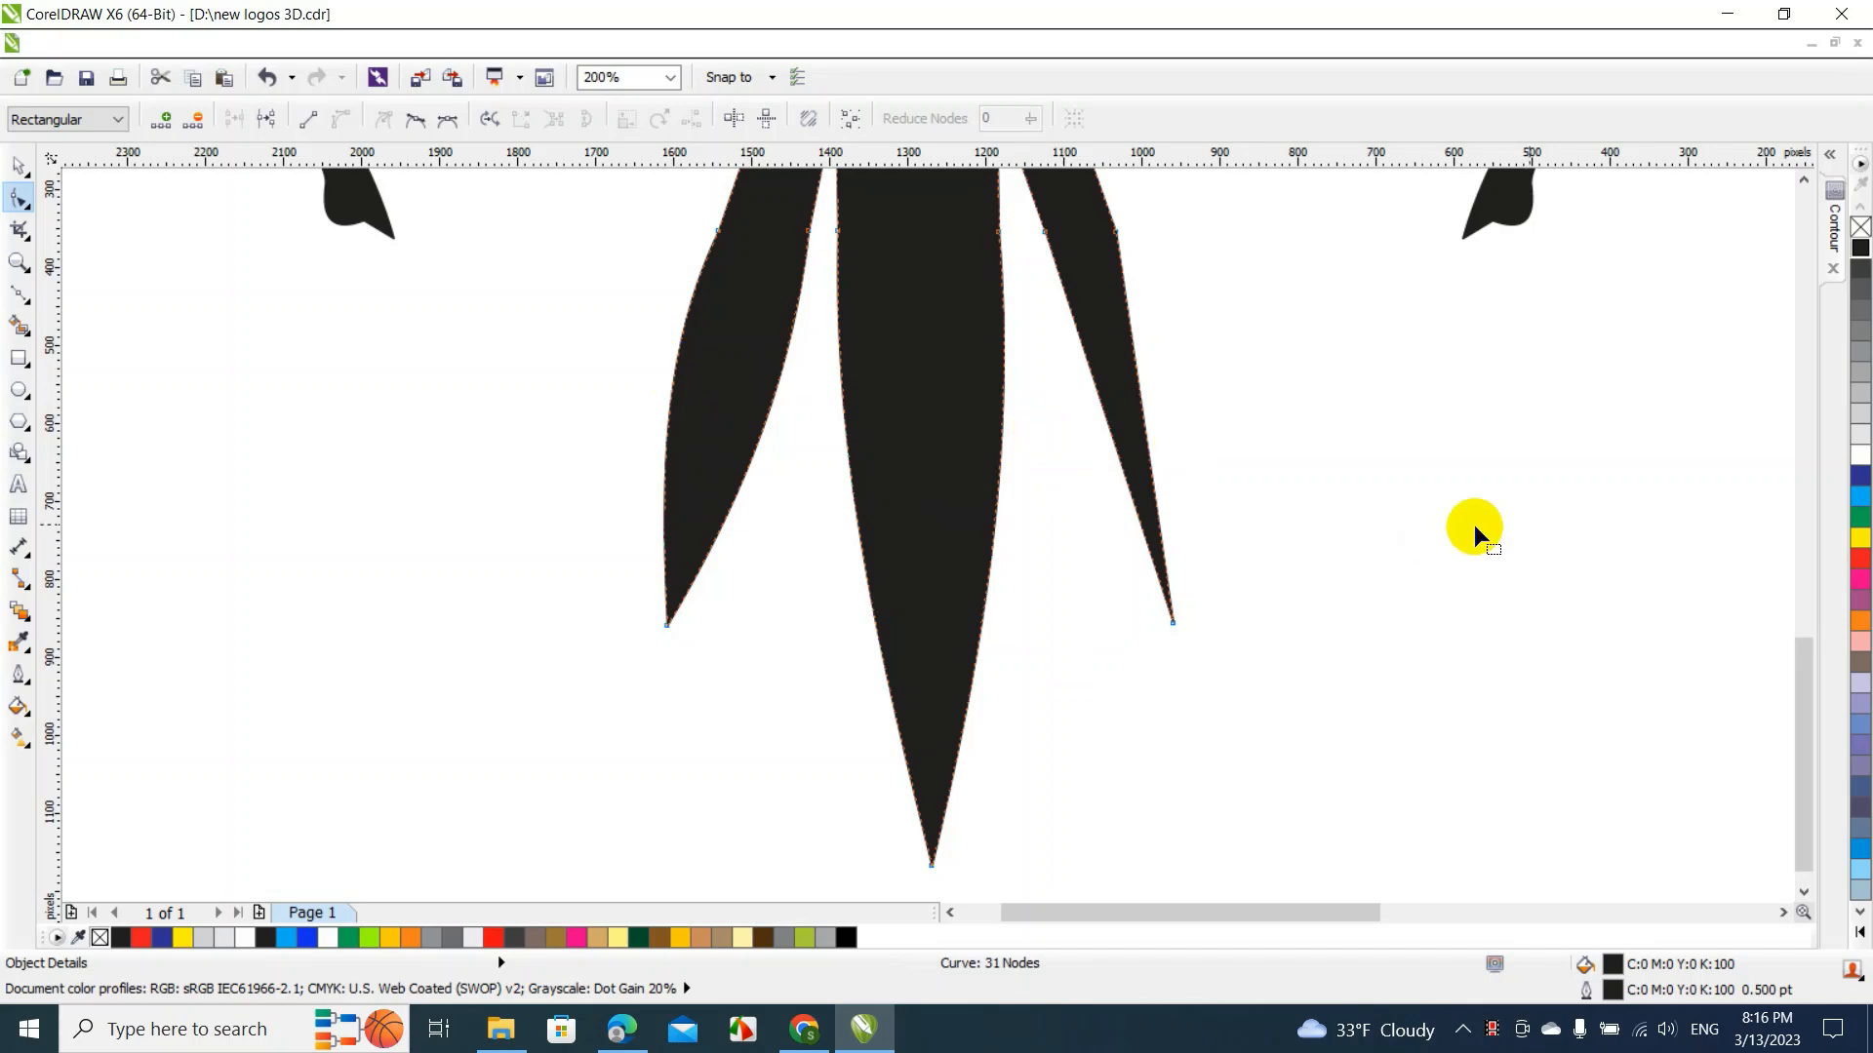
Convert the right tail feather's outer and inner edges to curves and bow both outward to match the left feather
drag(1803, 722, 1797, 636)
right_click(1137, 590)
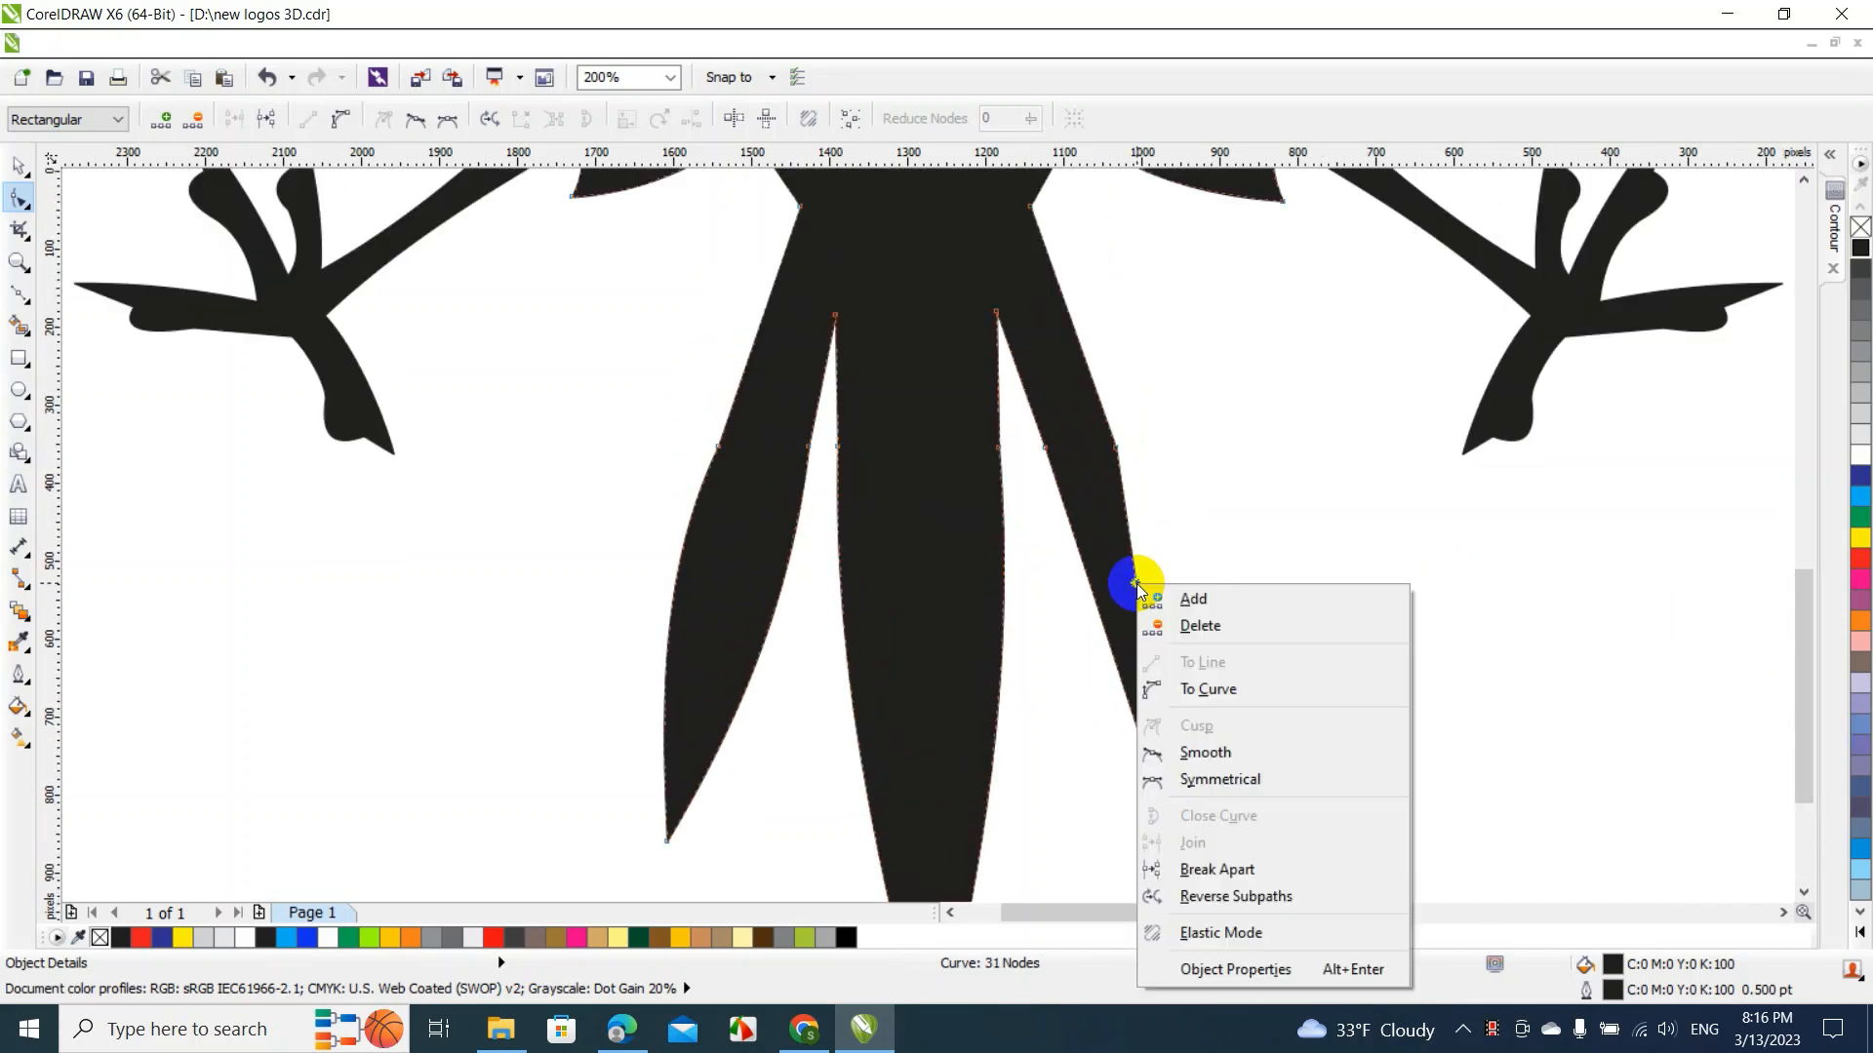
click(1207, 680)
click(1149, 611)
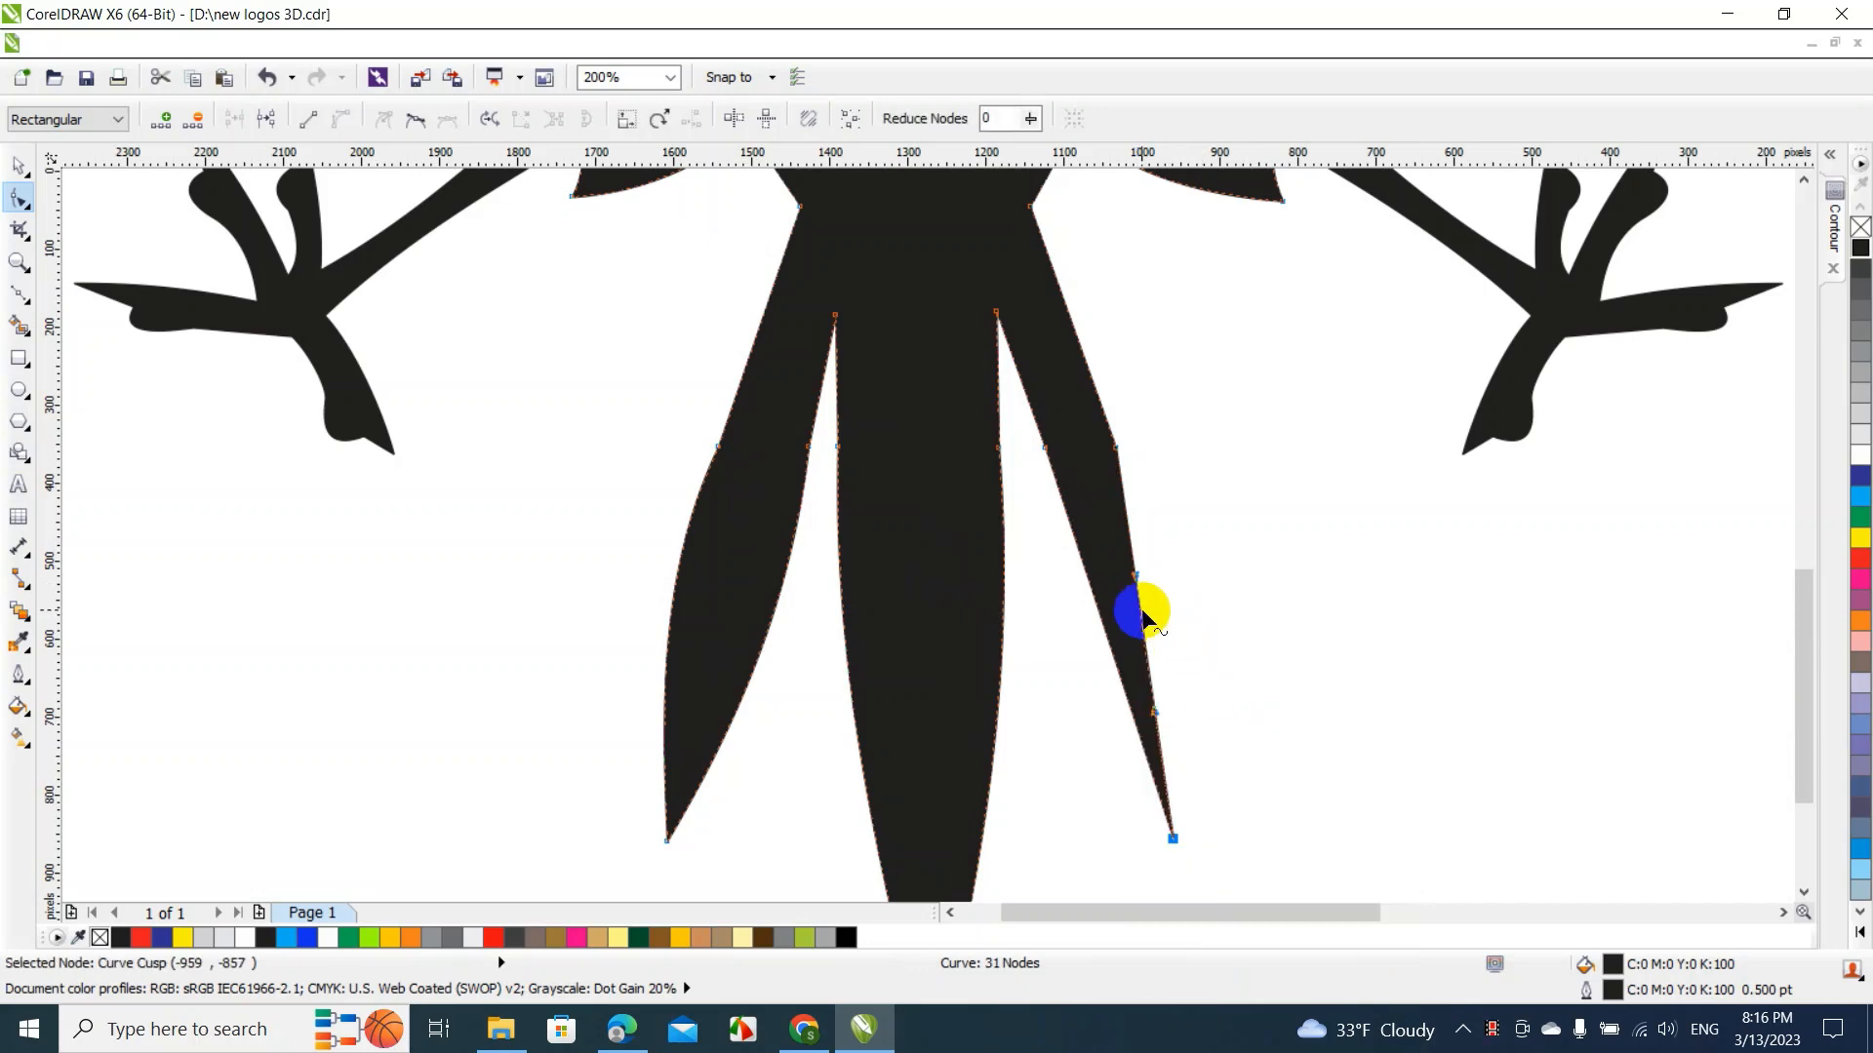
click(1170, 611)
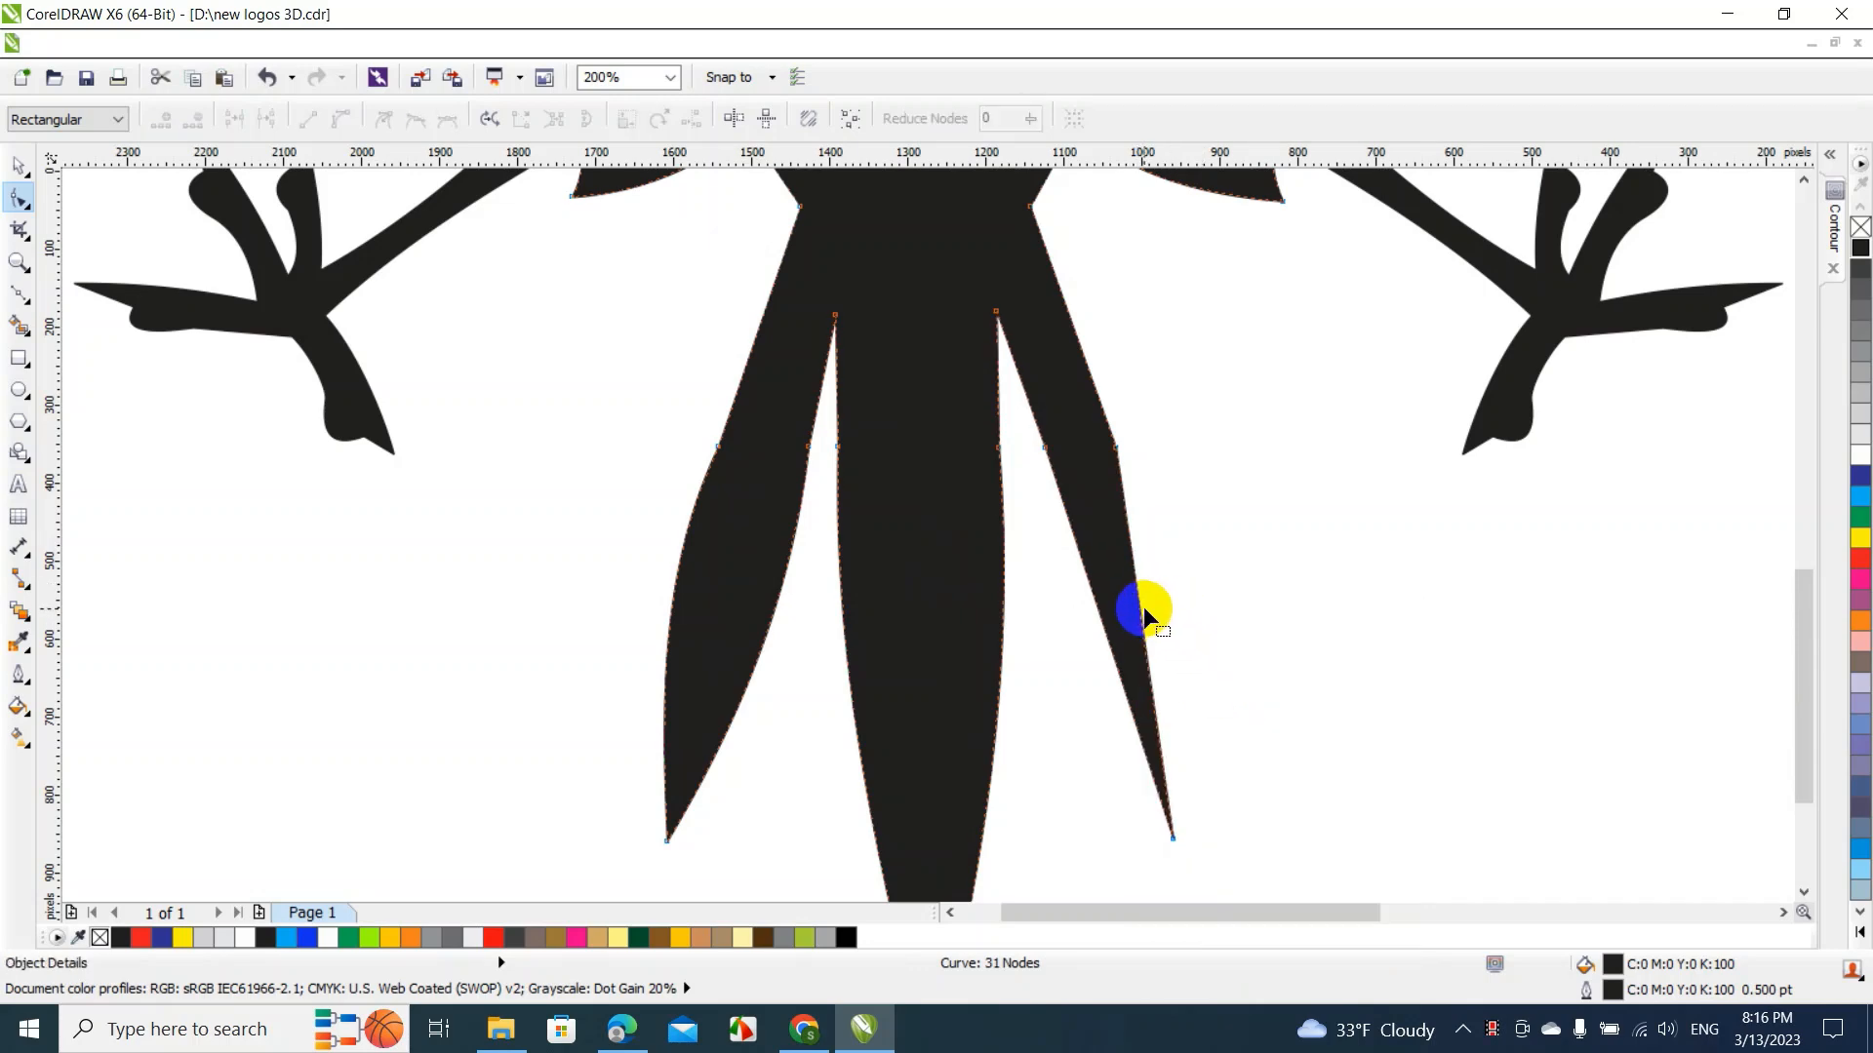
drag(1145, 606, 1177, 616)
right_click(1095, 605)
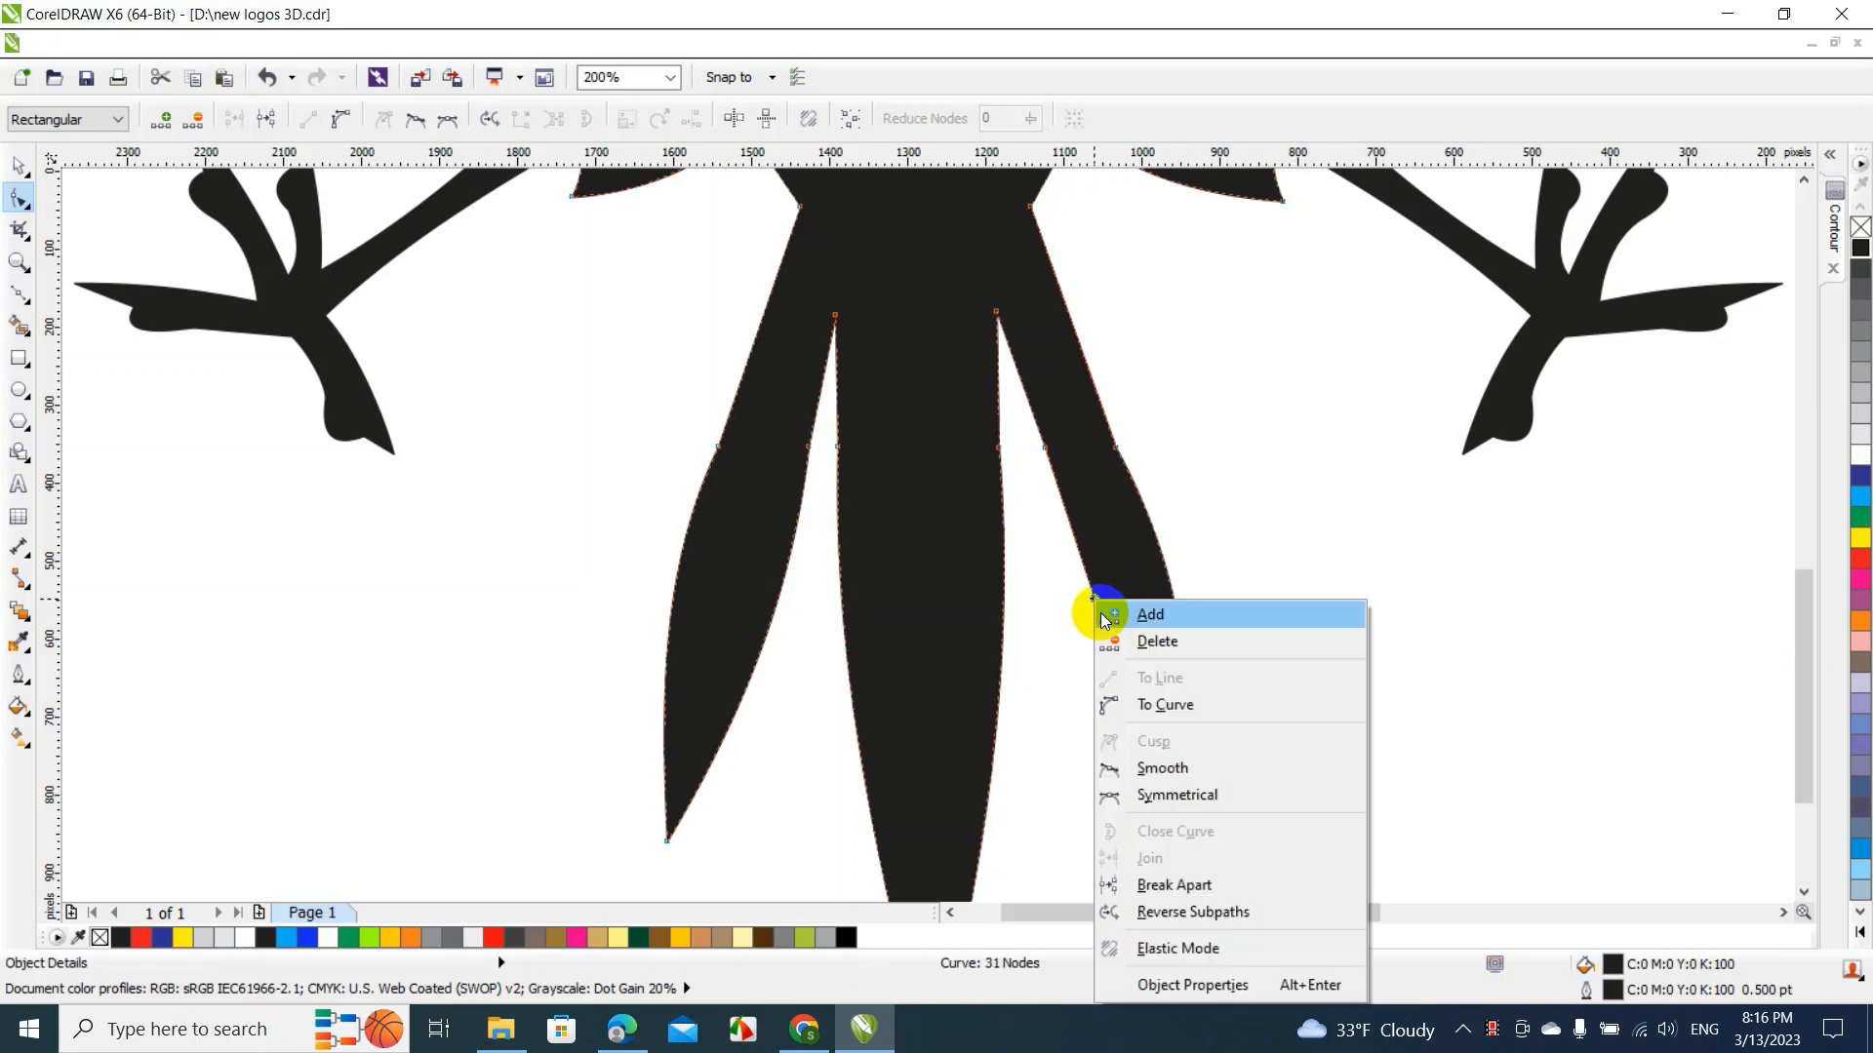
click(1137, 705)
drag(1096, 597, 1084, 617)
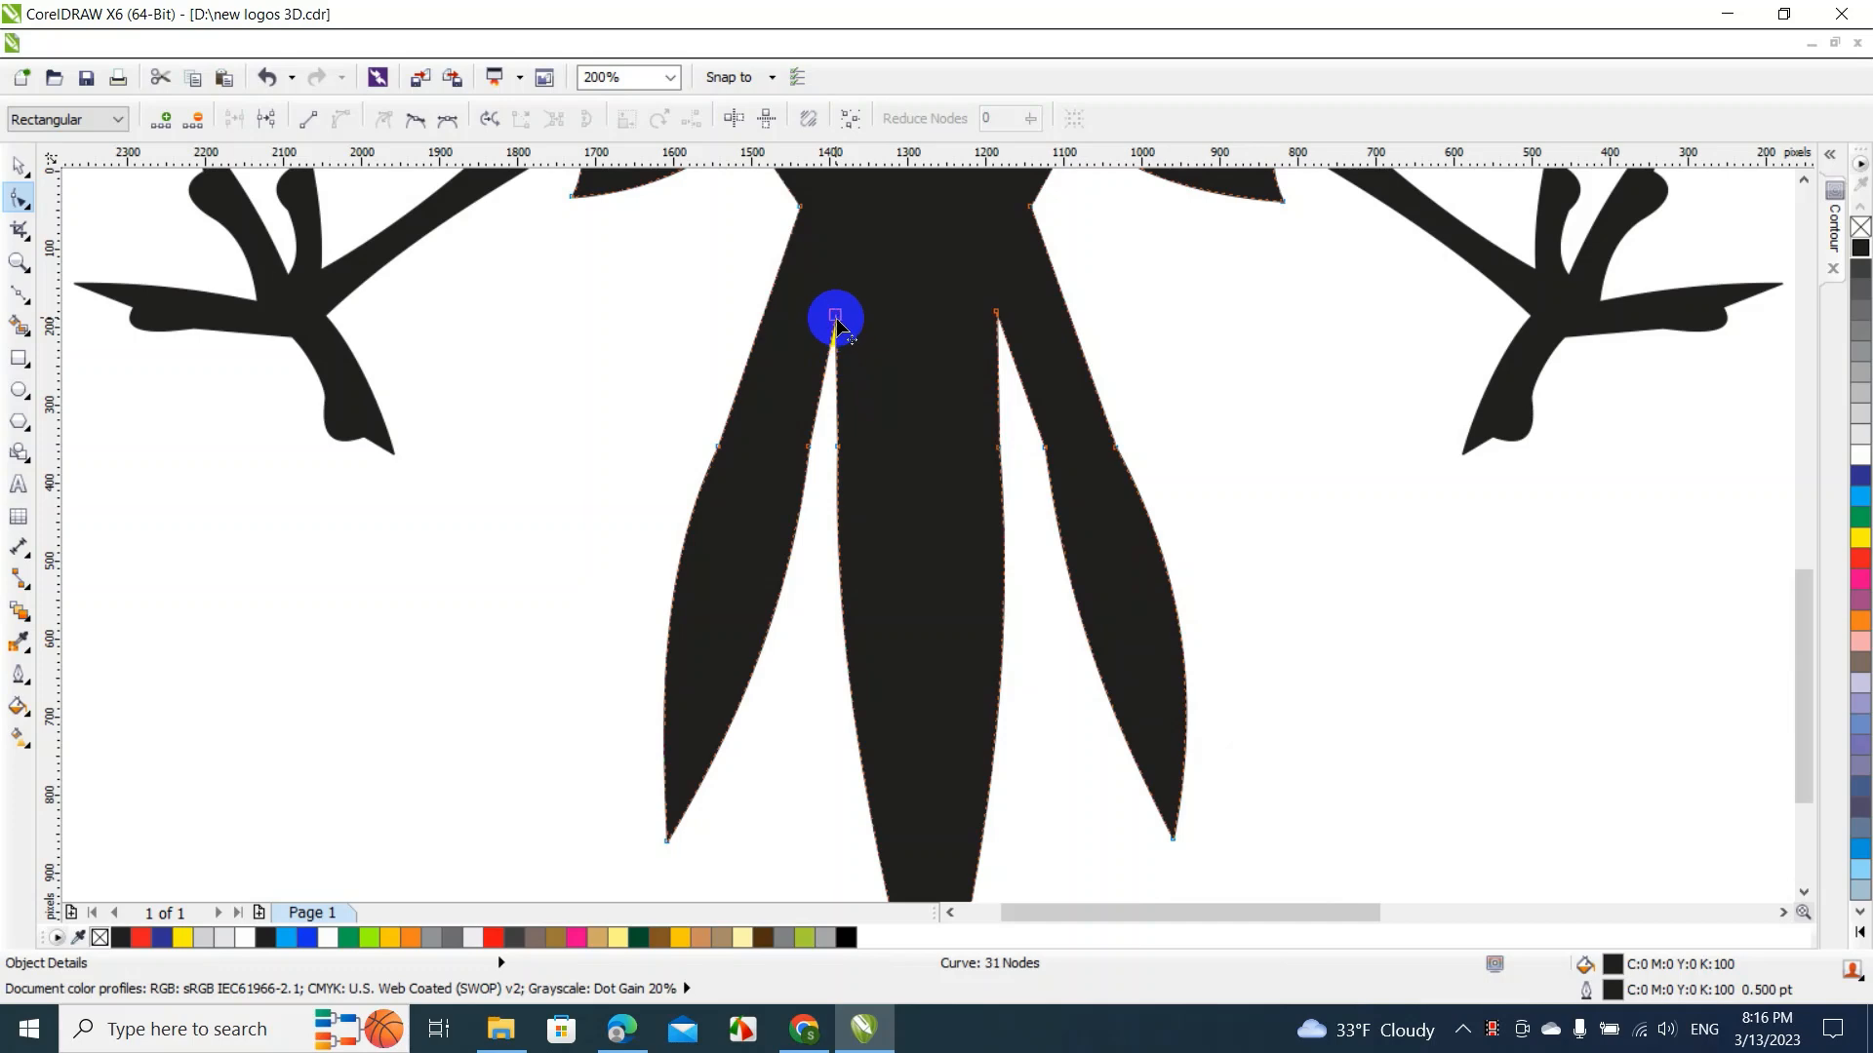
Lower the nodes at the tops of the two tail notches to about (-1391, -221) and (-1185, -205) px, and deselect the body
drag(836, 320, 836, 344)
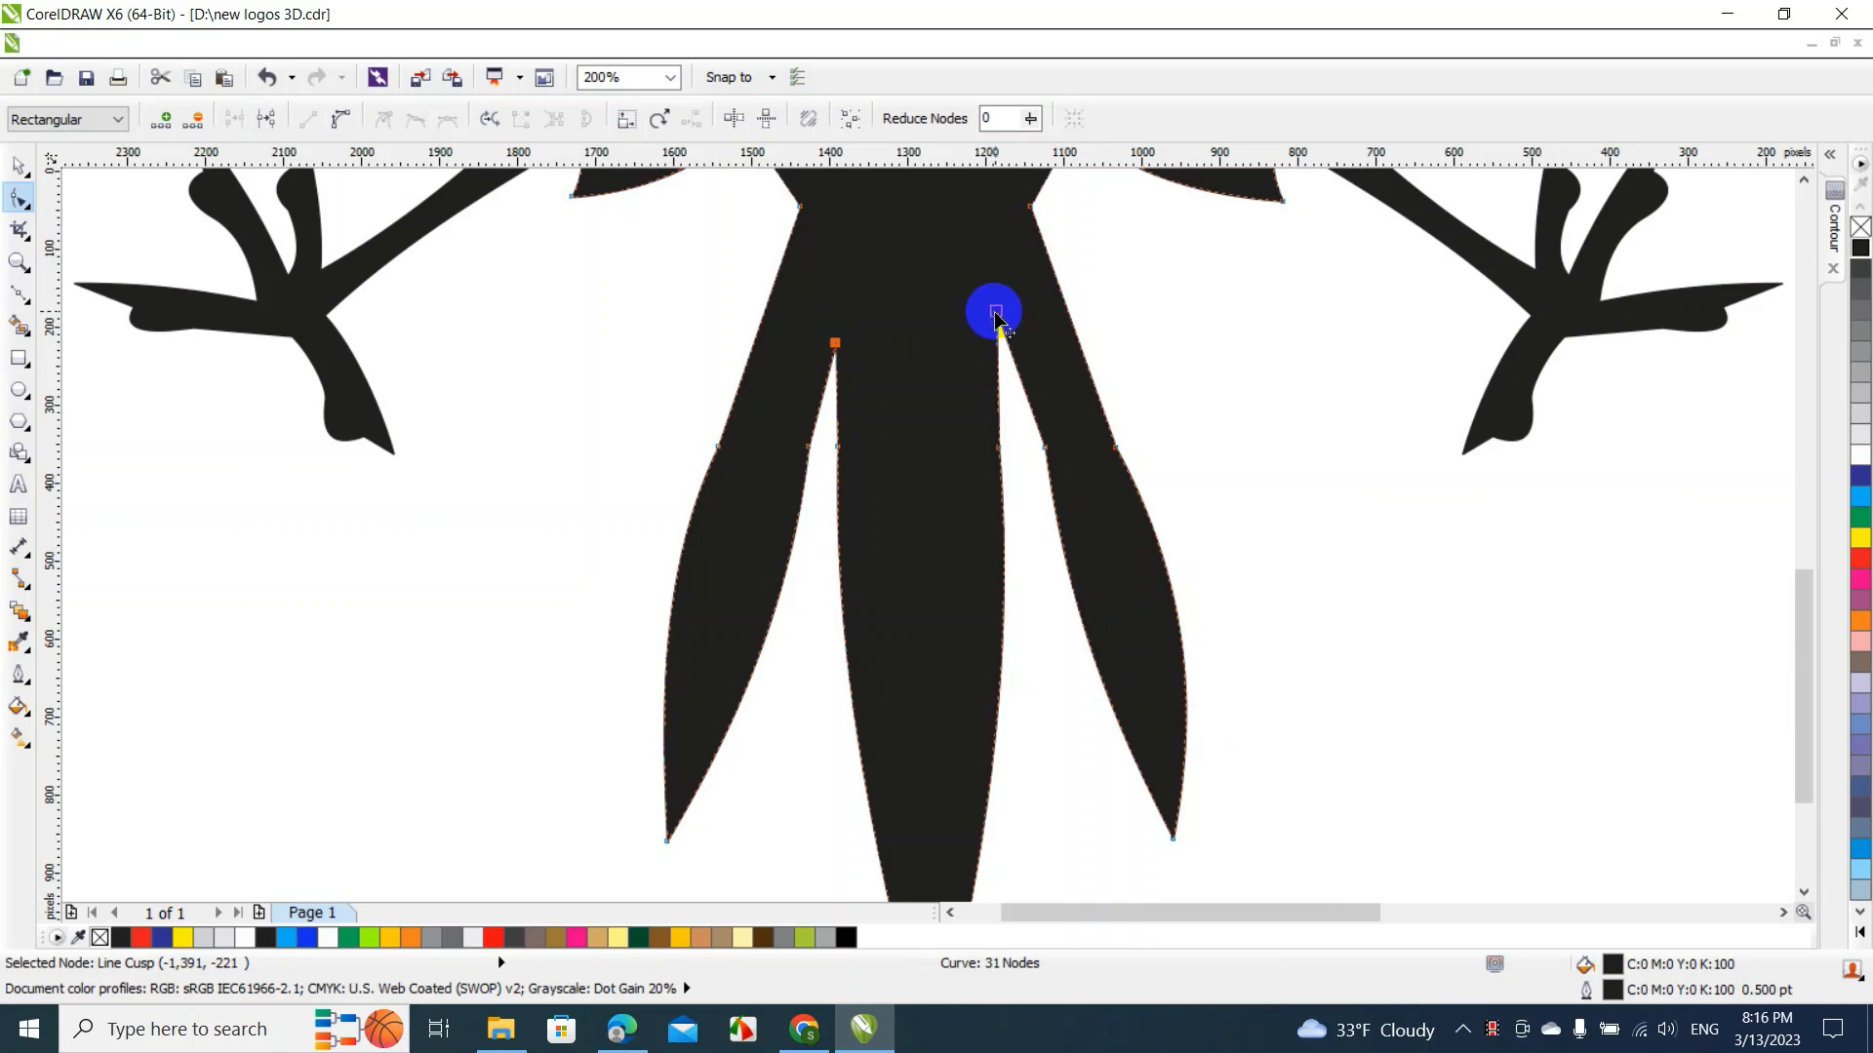
drag(996, 312, 999, 333)
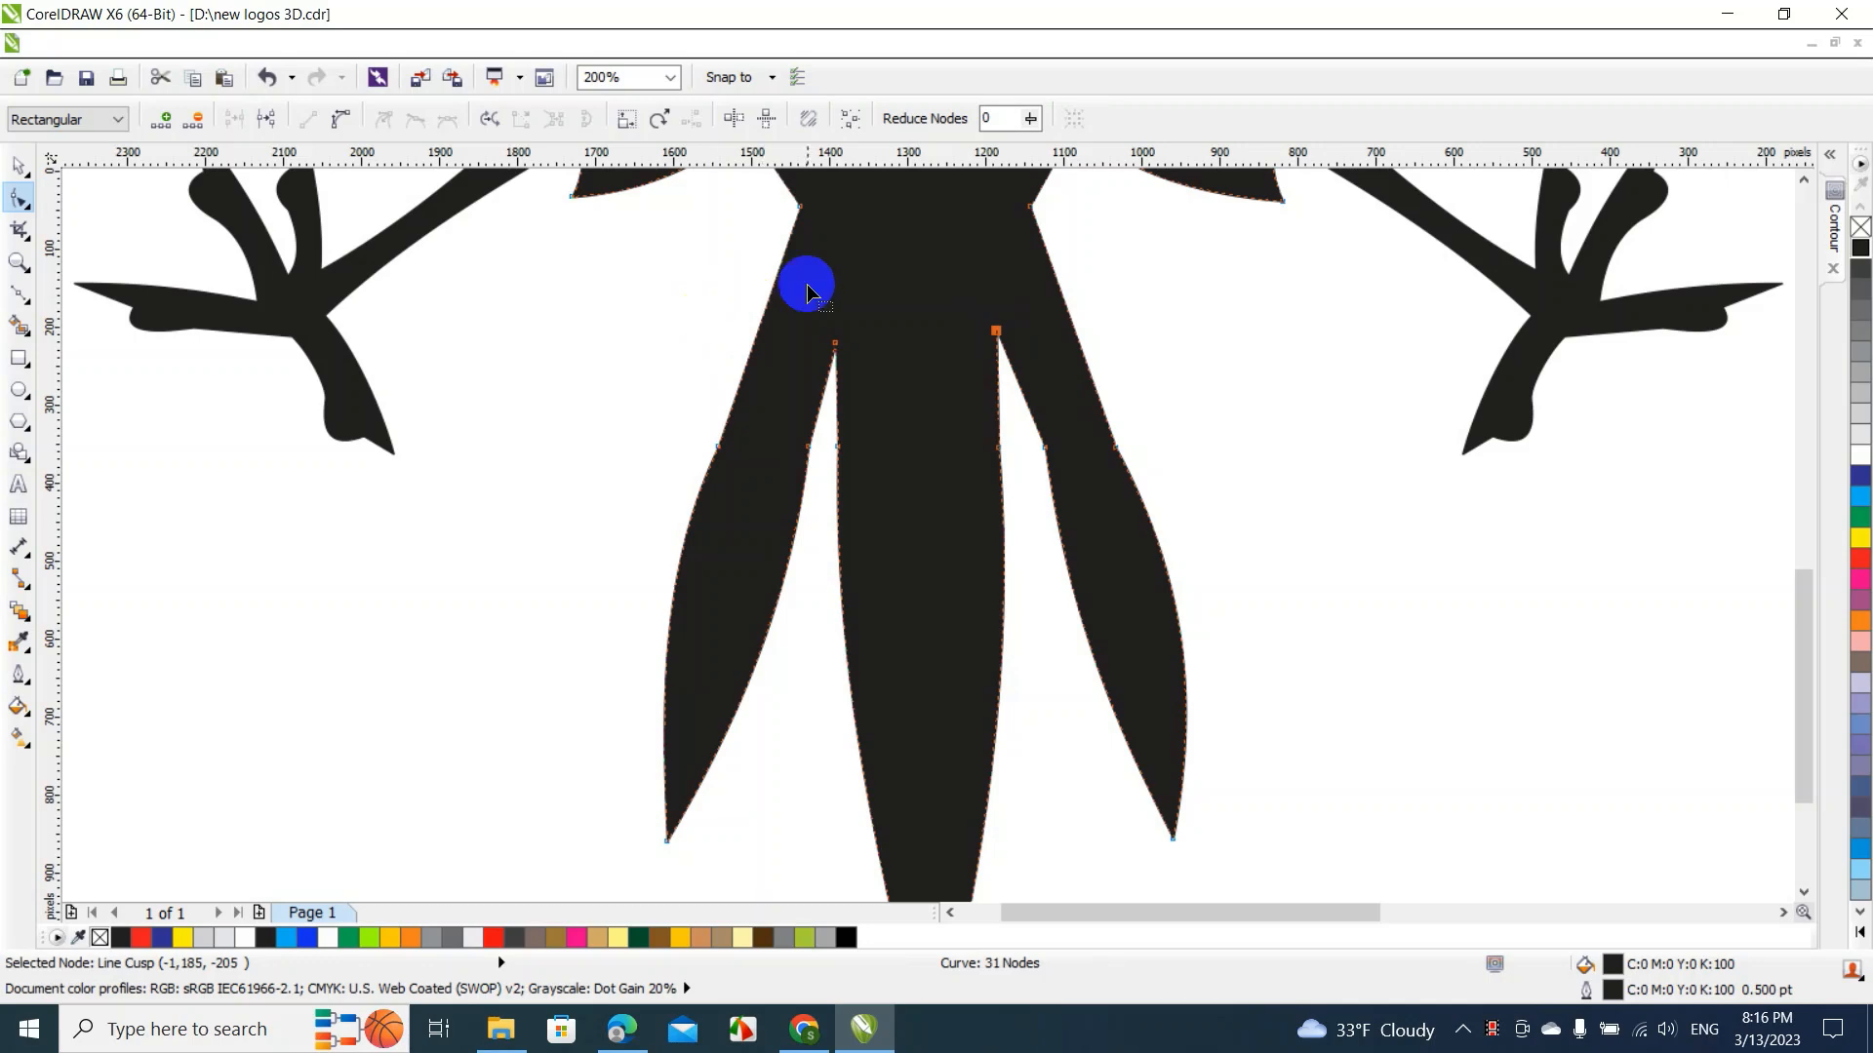
click(675, 78)
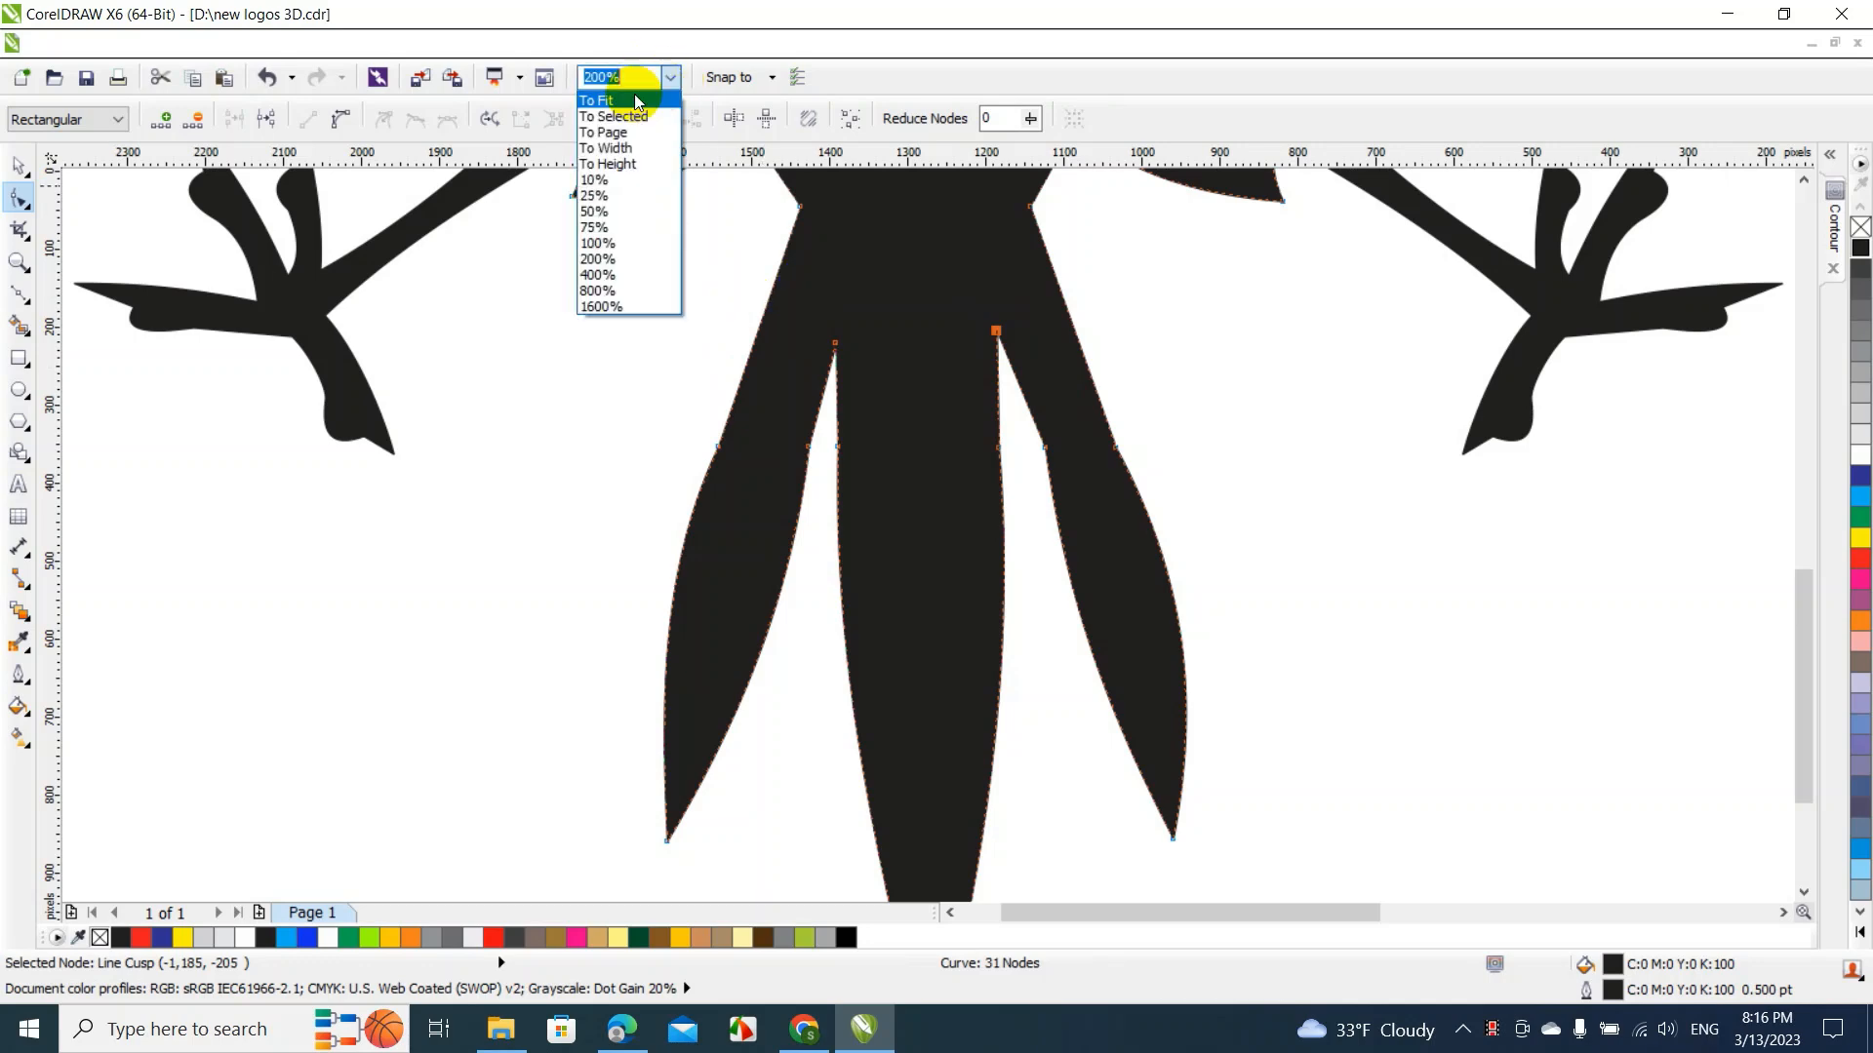
click(628, 95)
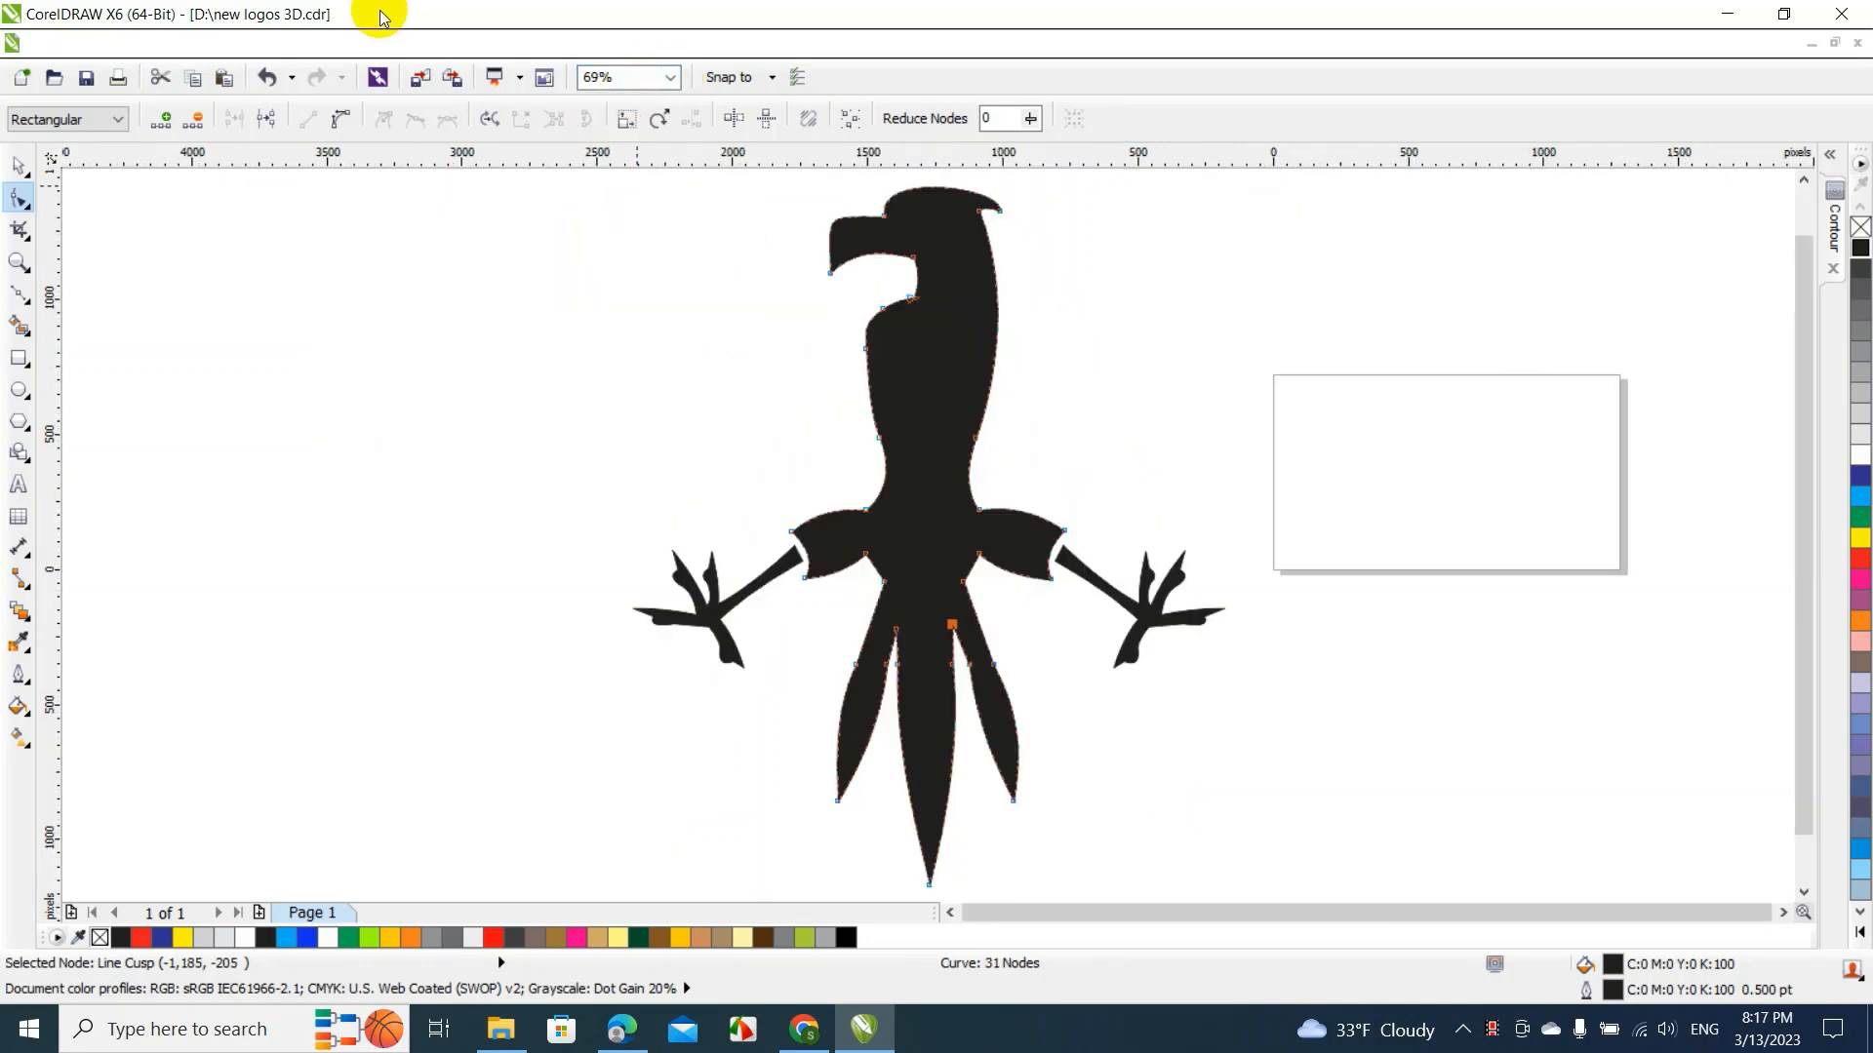
click(24, 170)
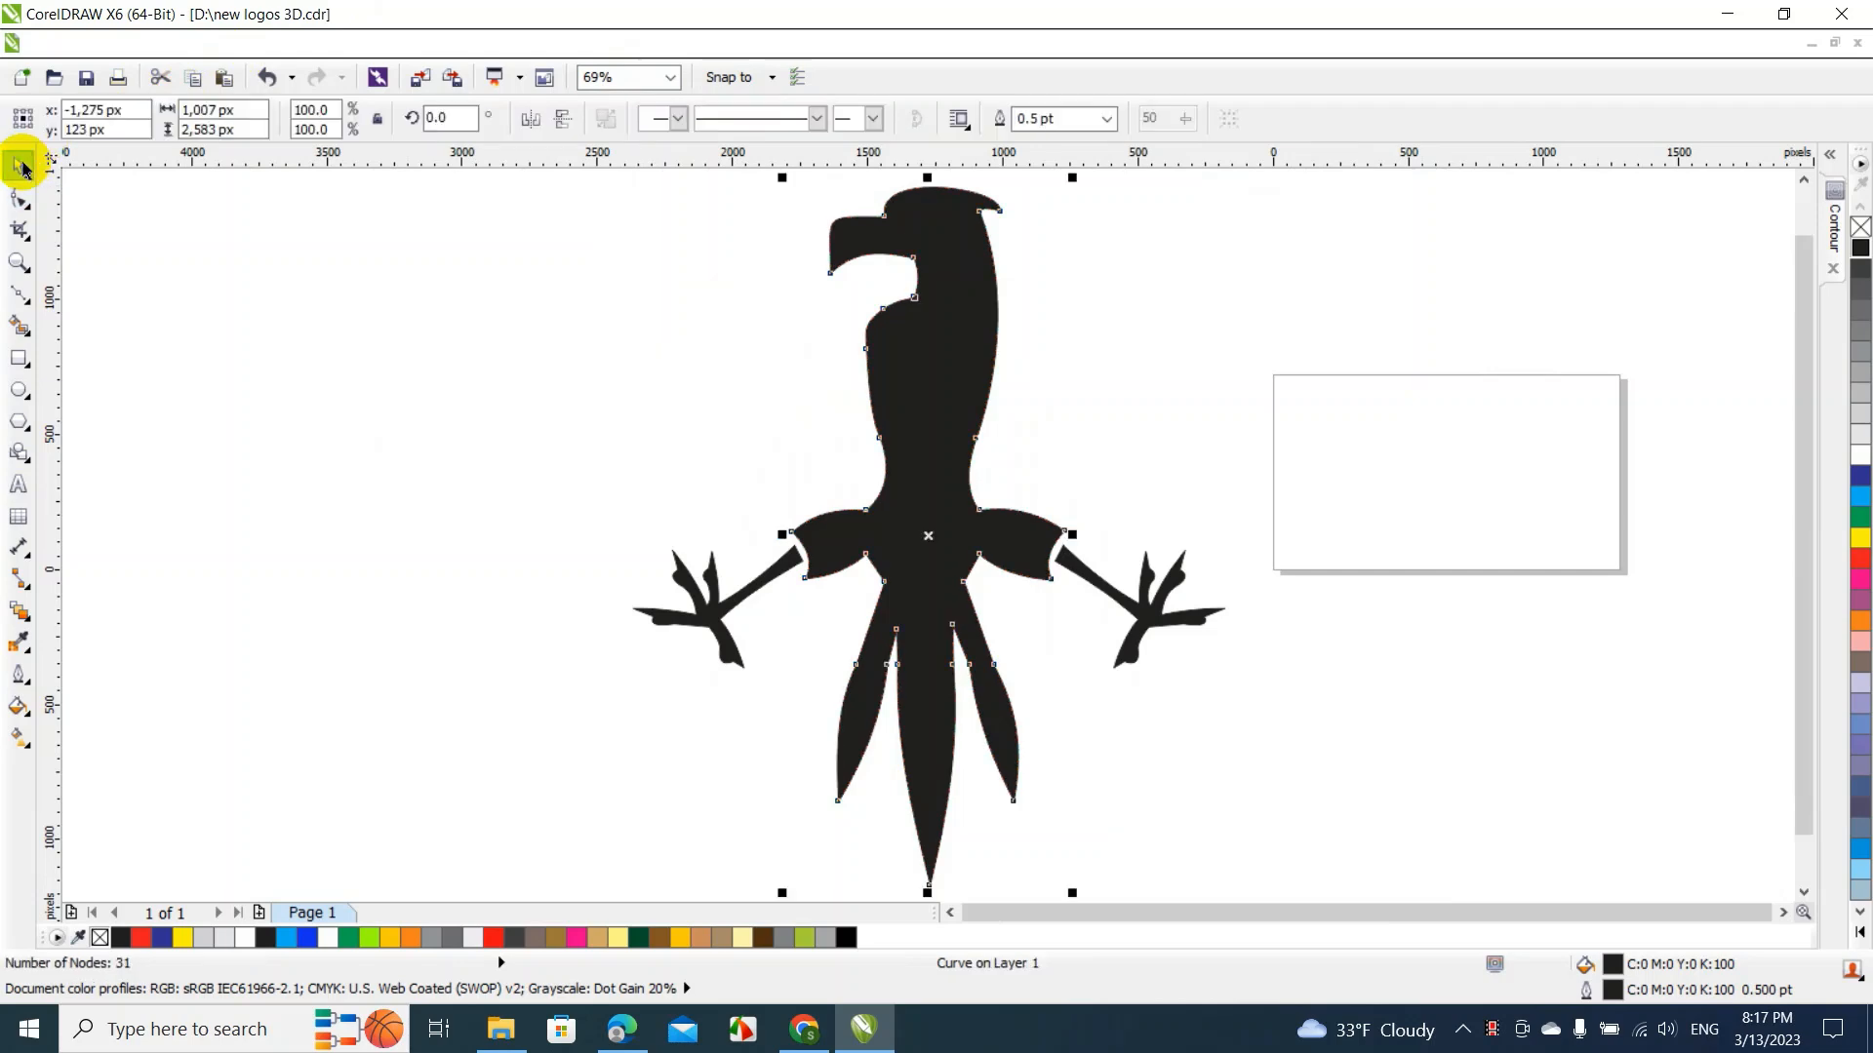
click(312, 390)
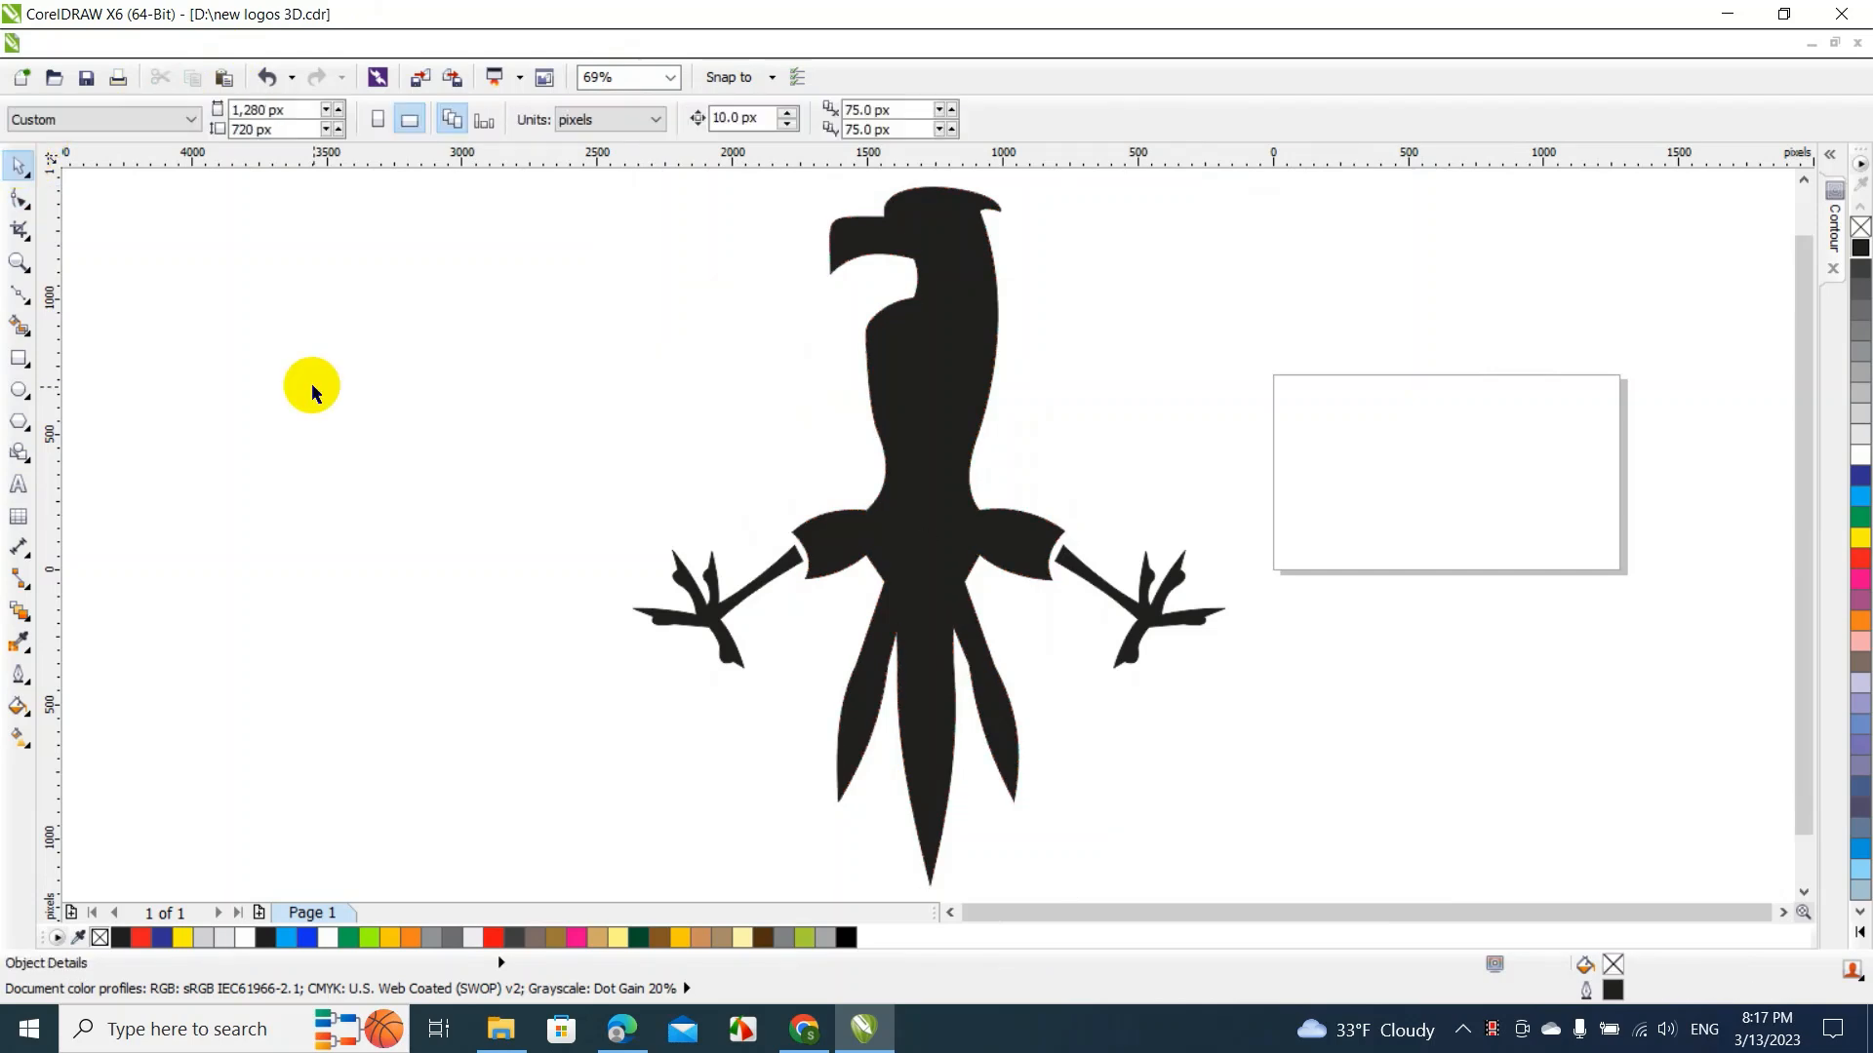
Try shifting the eight nodes around the tail notches and feather bases slightly downward, and undo the move
click(675, 86)
click(626, 246)
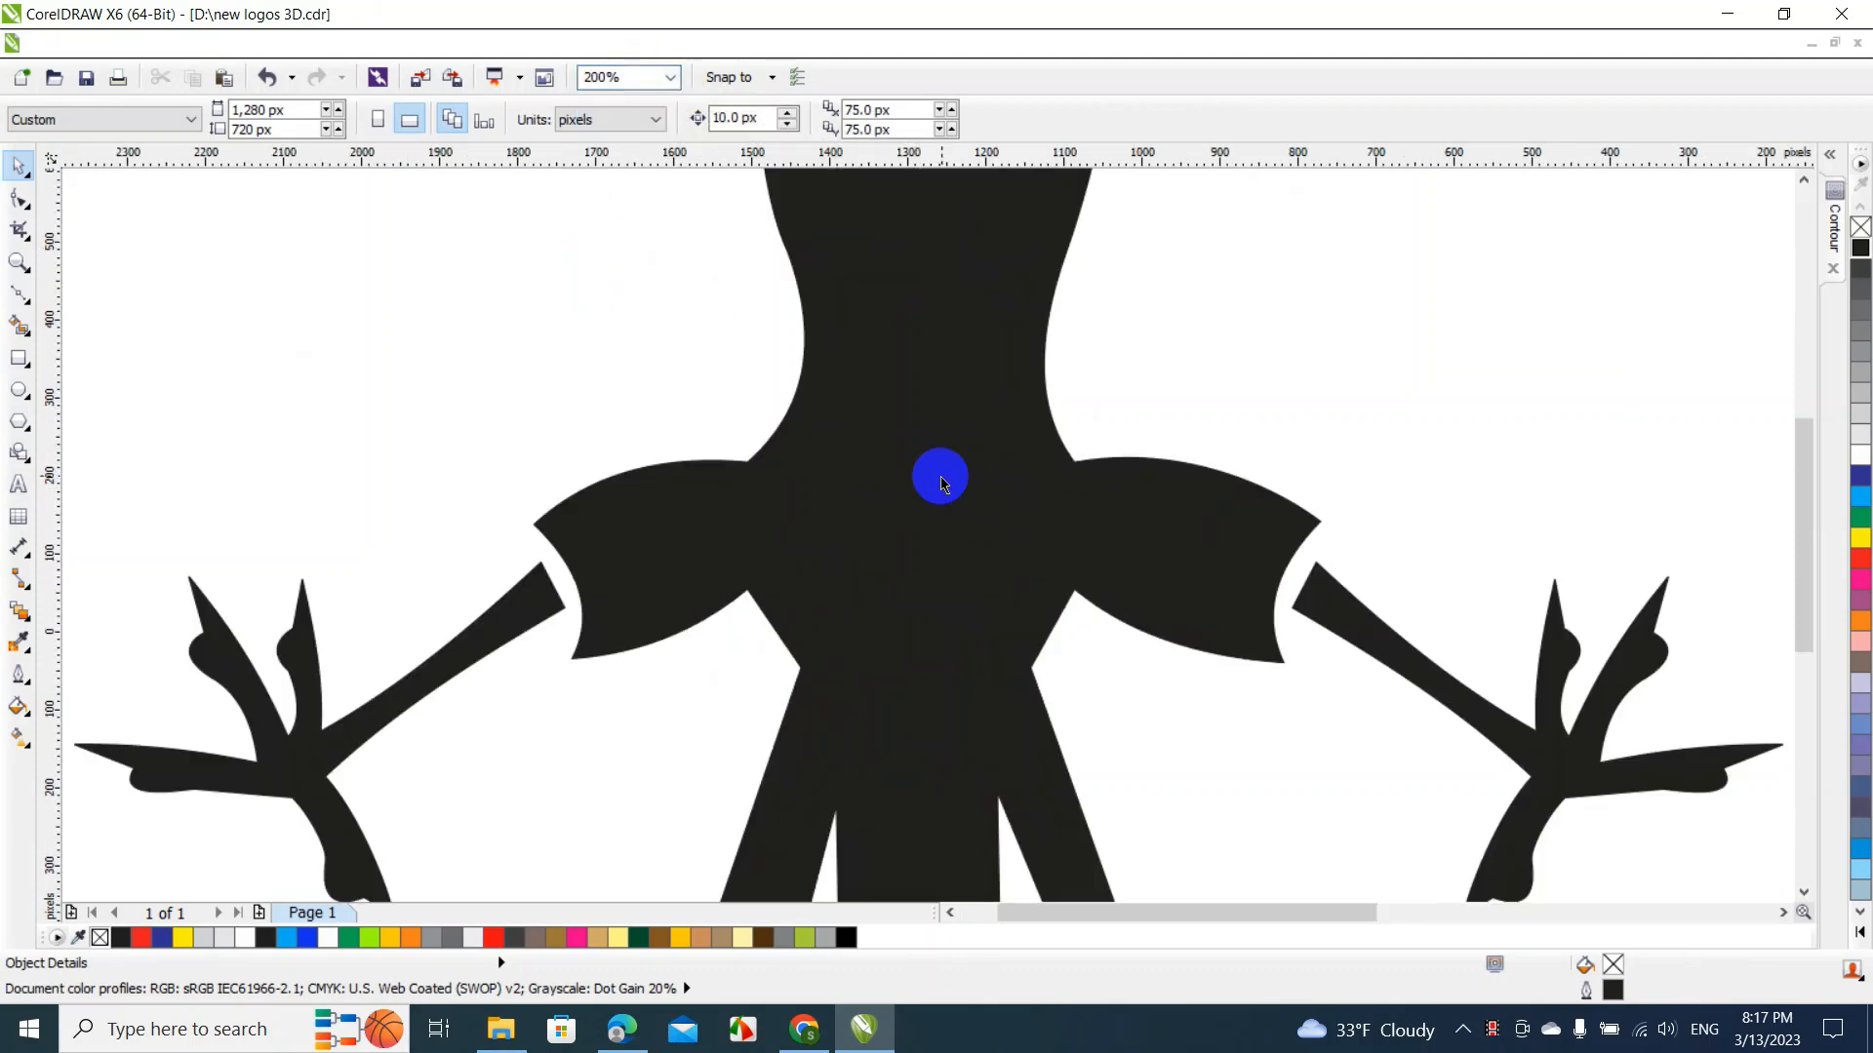
drag(1810, 452, 1811, 605)
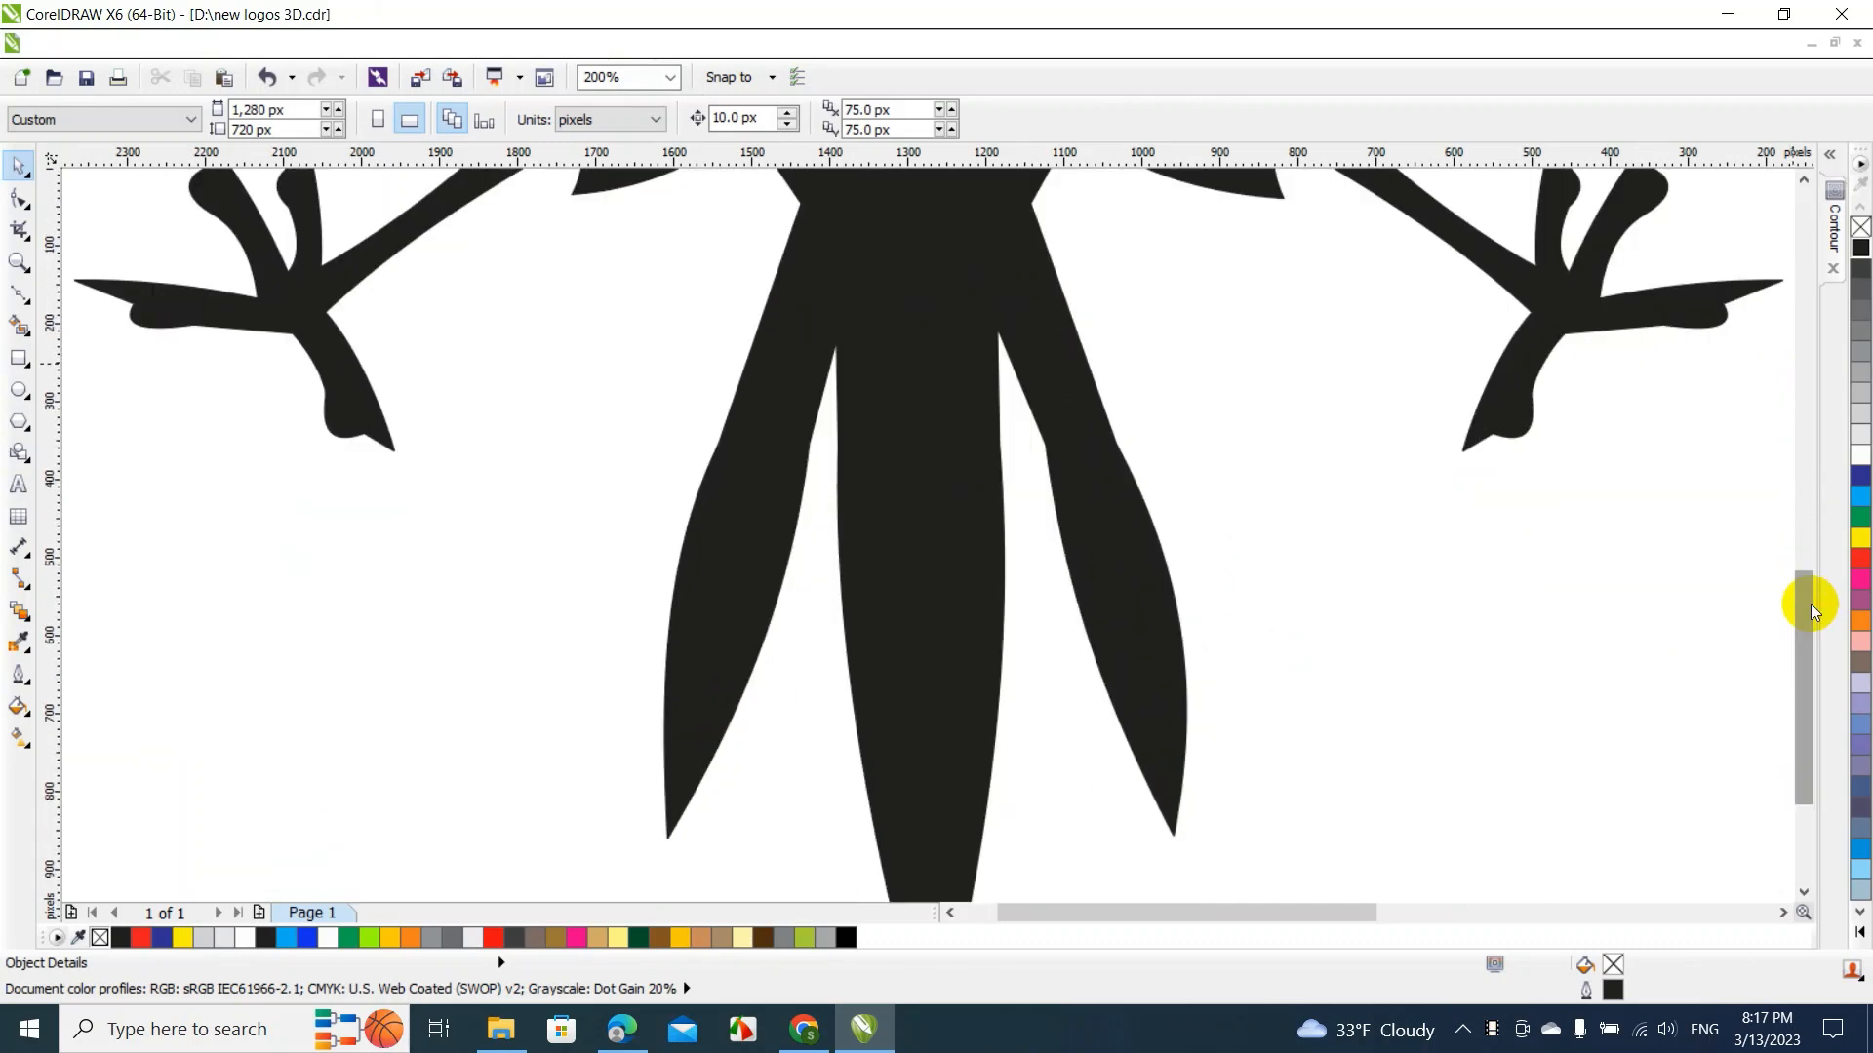
double_click(895, 448)
drag(610, 297, 1251, 518)
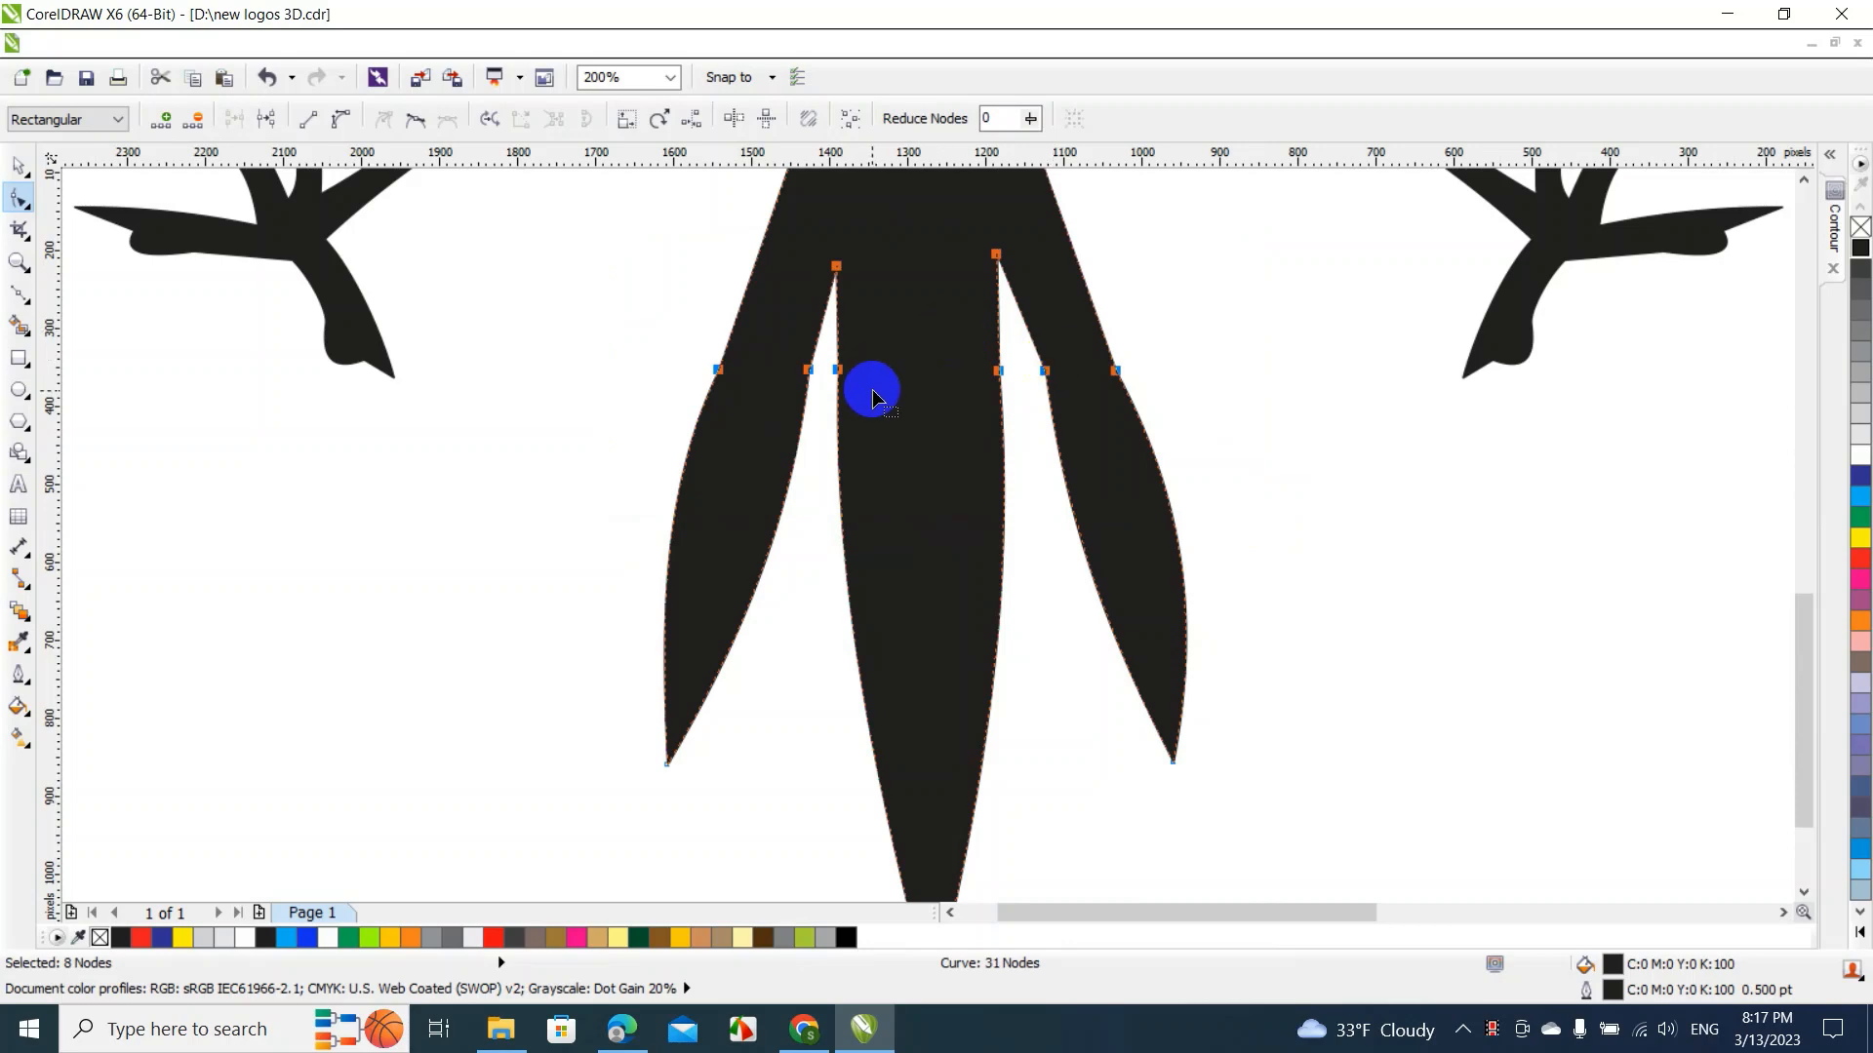
click(840, 371)
drag(839, 370, 834, 405)
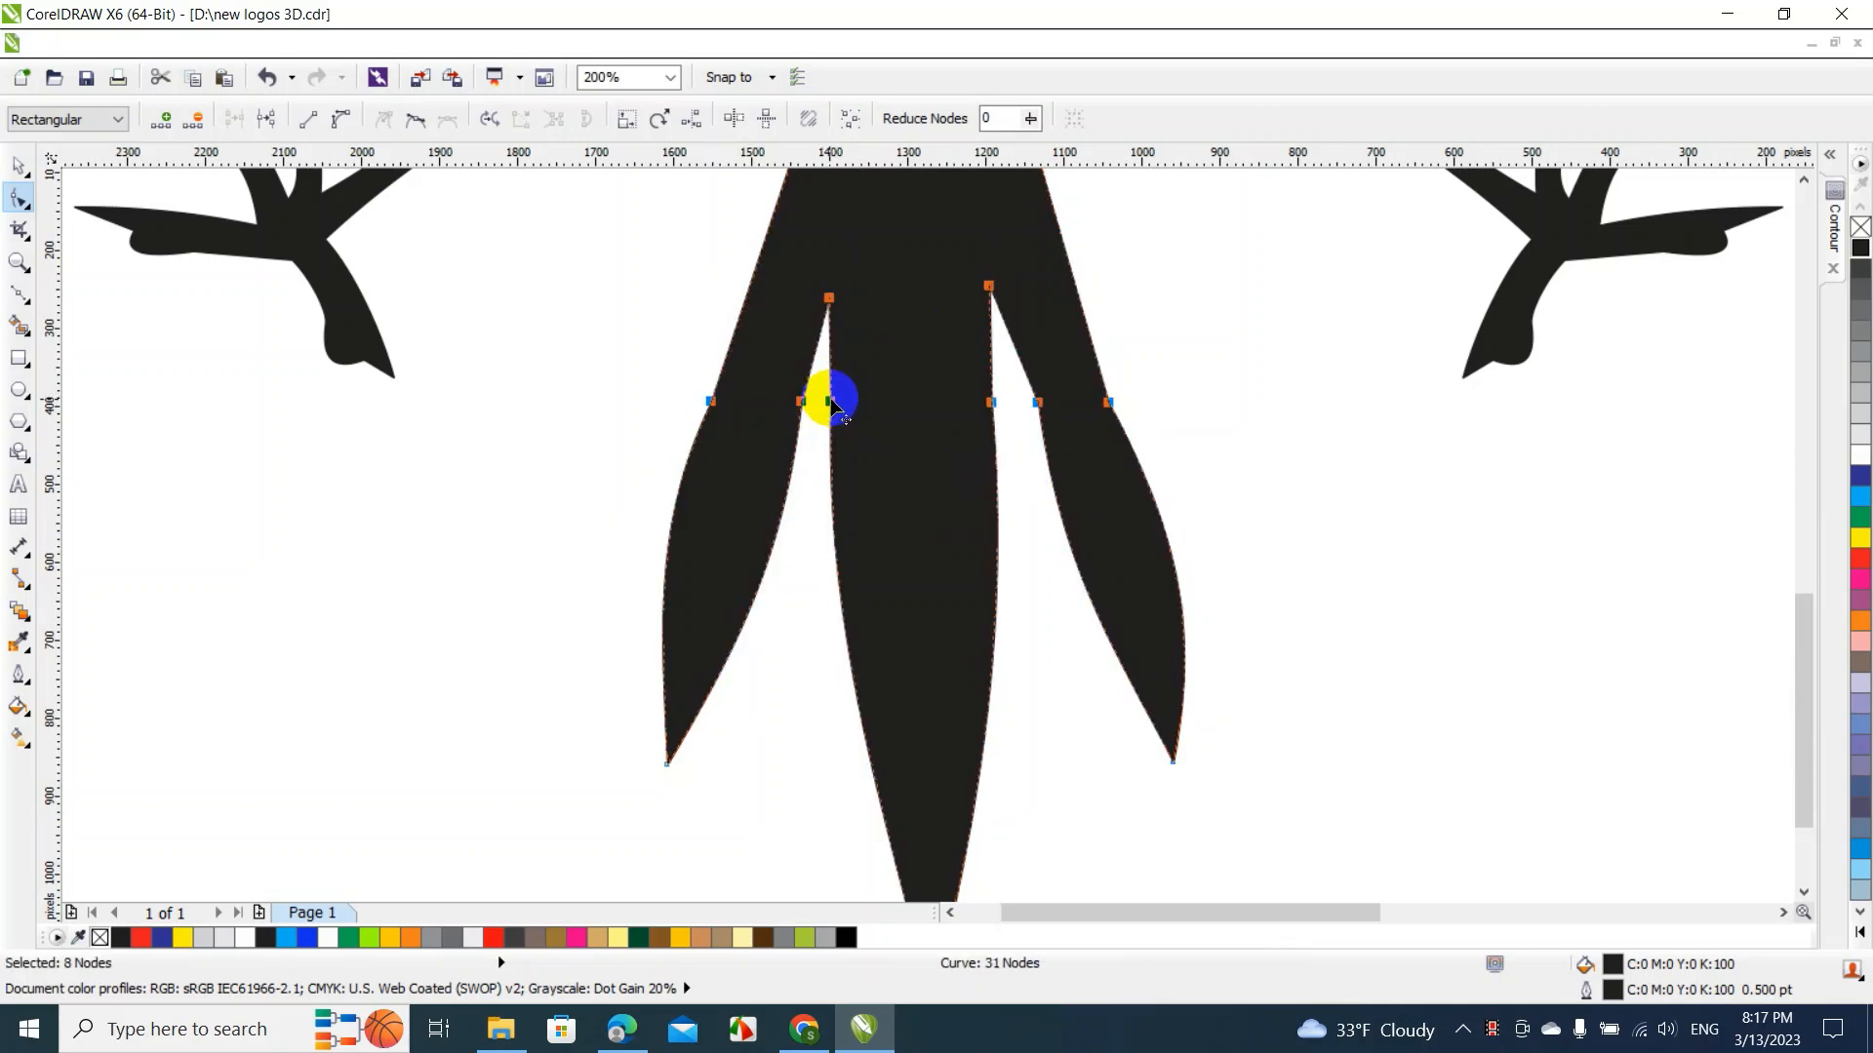
key(ctrl+z)
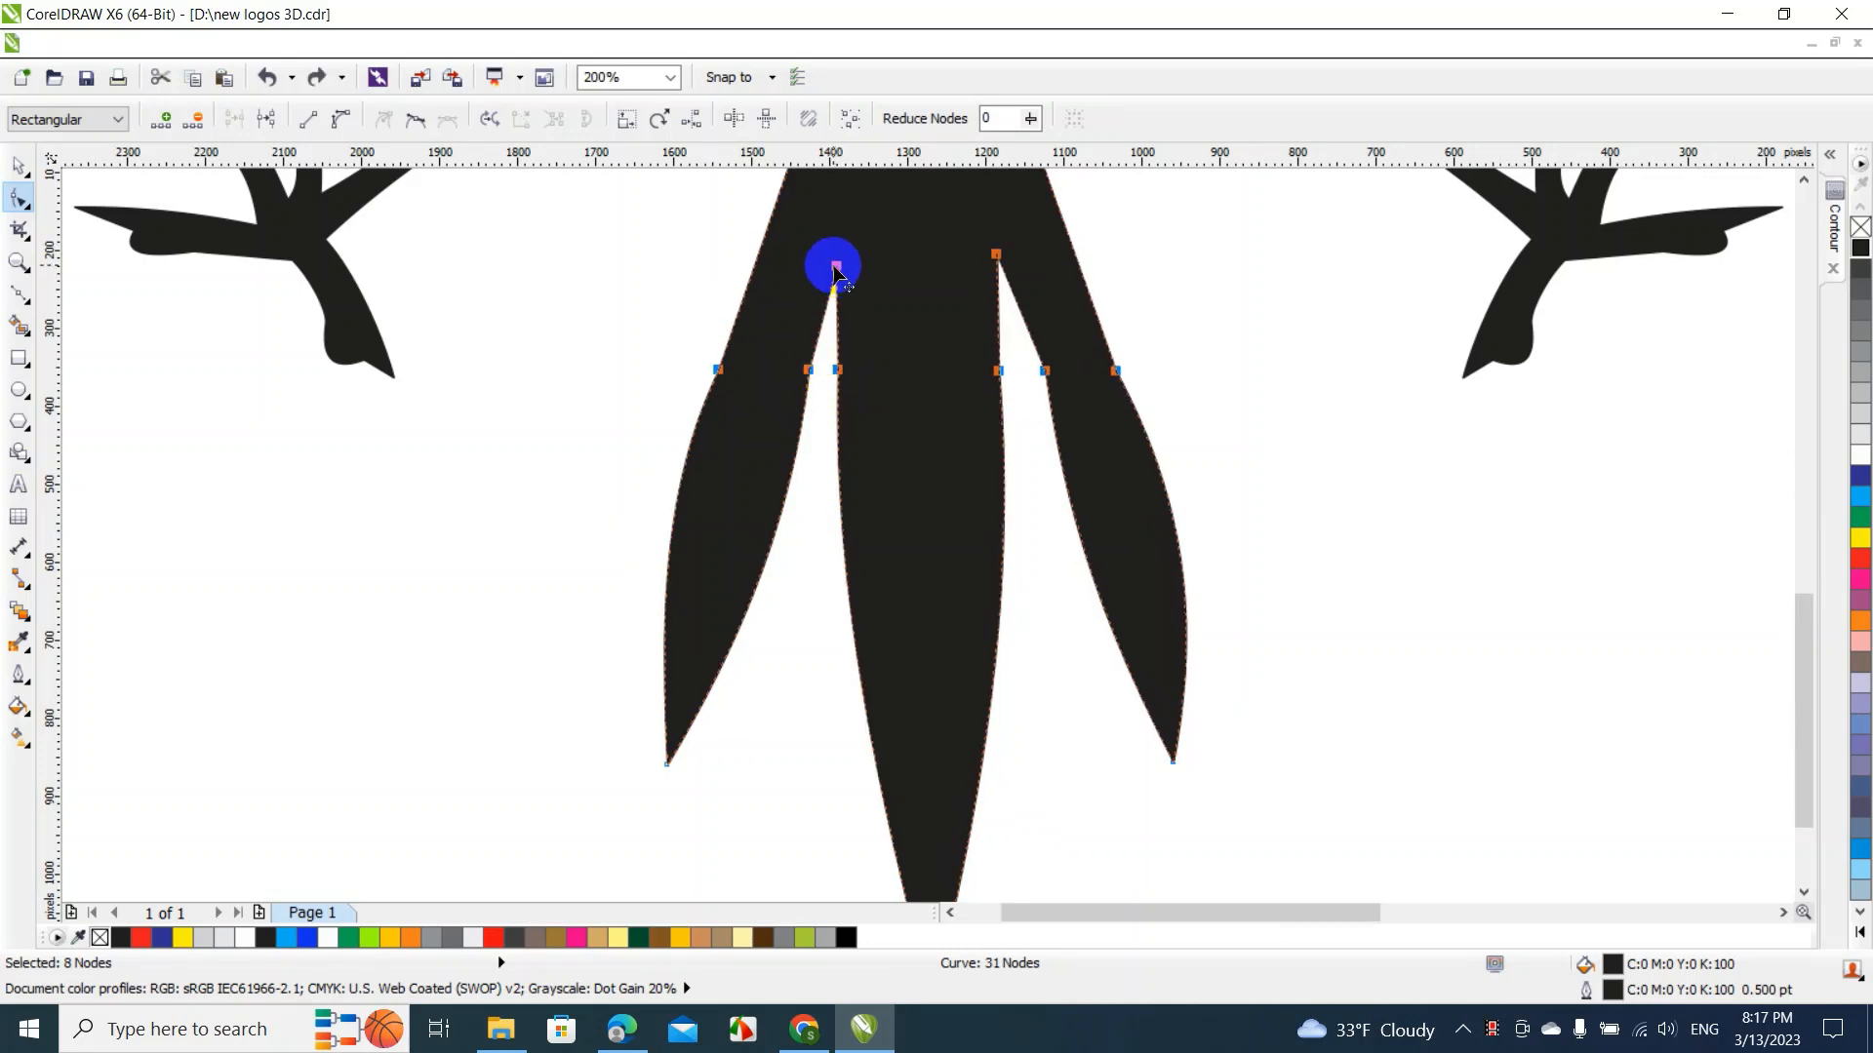
Reshape the tops of the two tail notches by lowering their nodes, placing the right one at about (-1168, -246) px
drag(835, 266, 834, 303)
key(ctrl+z)
click(996, 256)
drag(996, 256, 1009, 288)
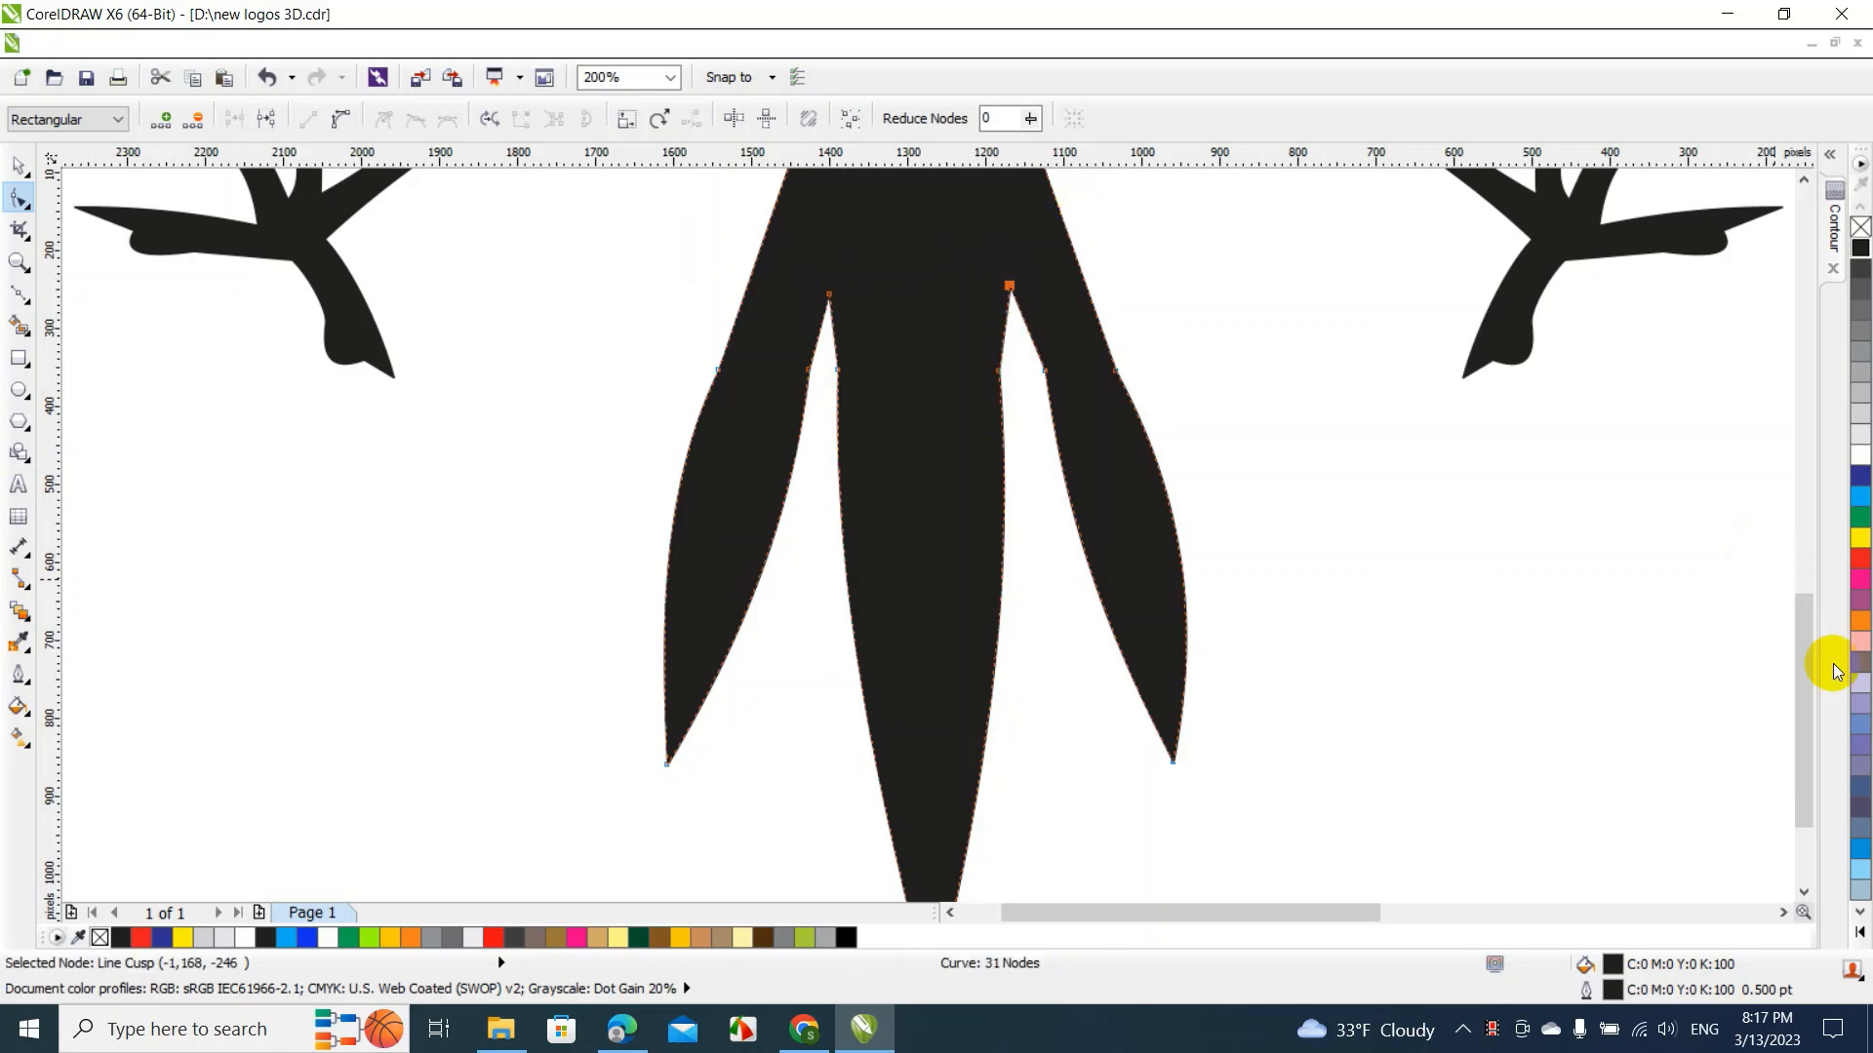
Add nodes on the tail base's left edge and pull out an angular hook through about (-1718, -270), (-1688, -134) and (-1525, -127) px
drag(1807, 651, 1803, 522)
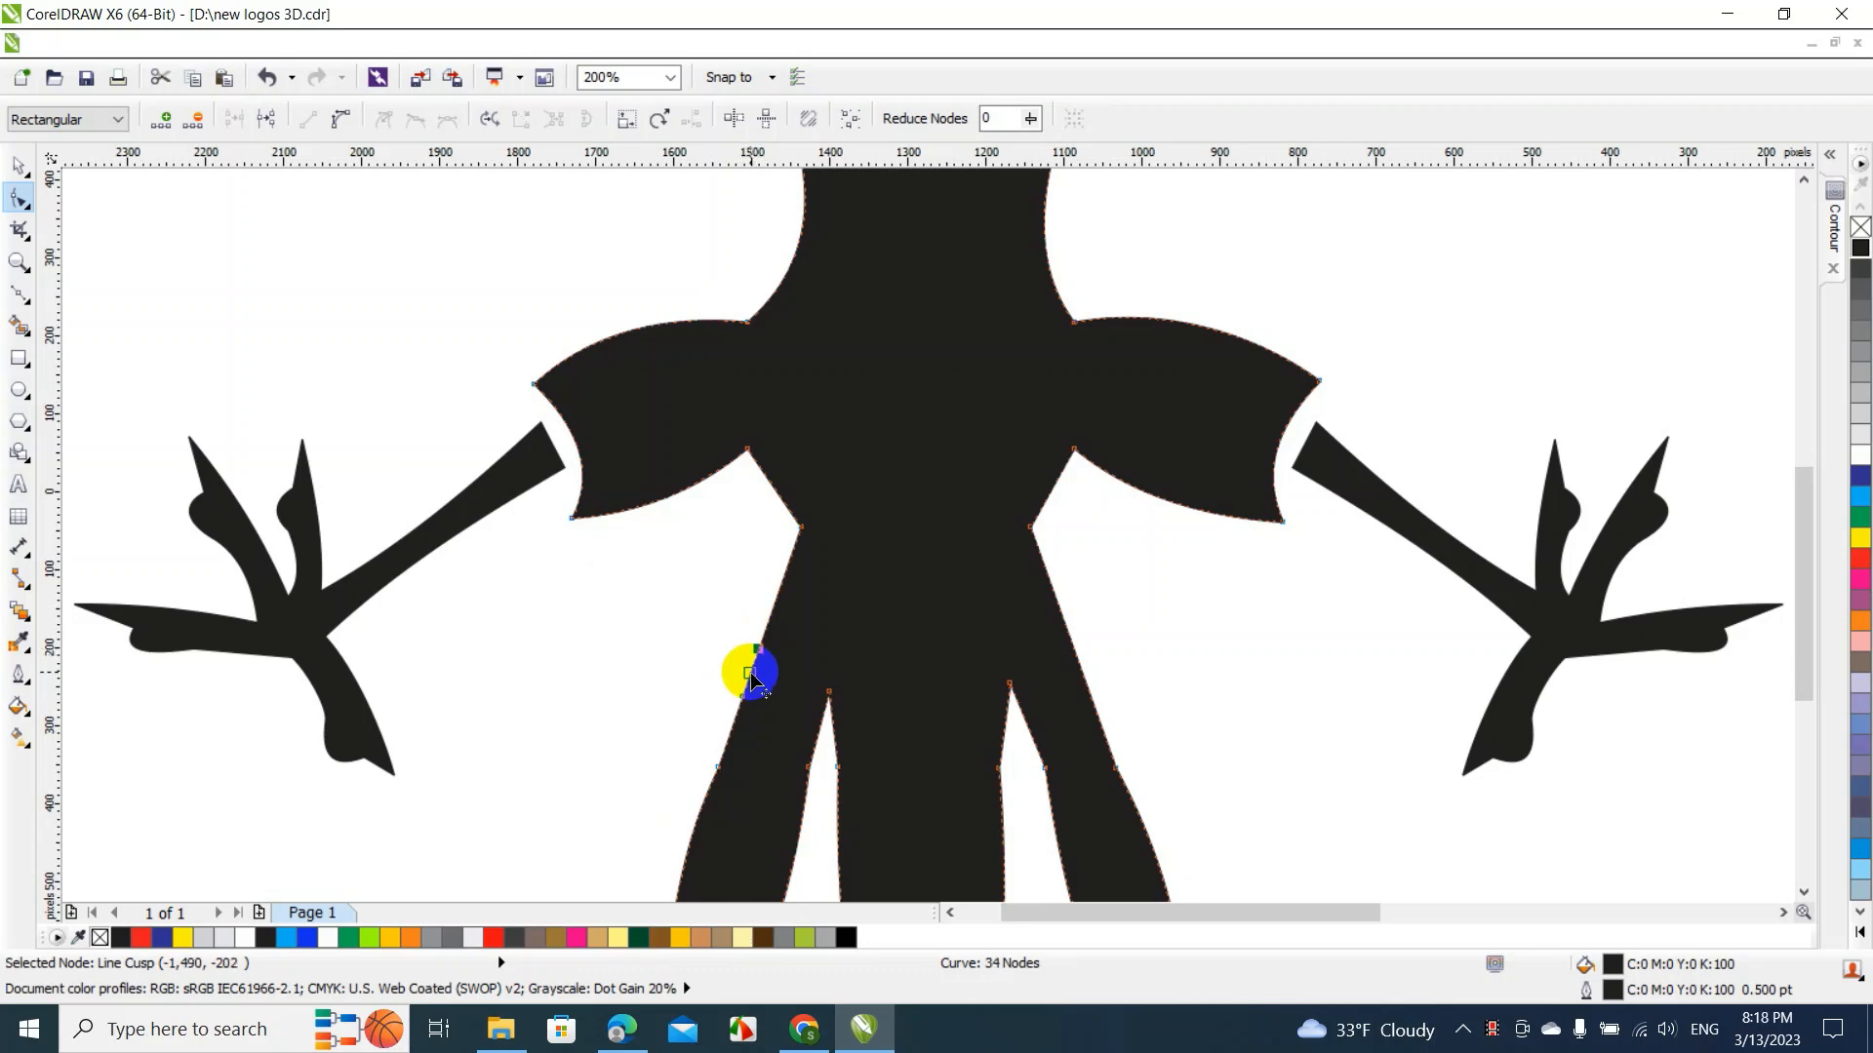
drag(751, 674, 581, 700)
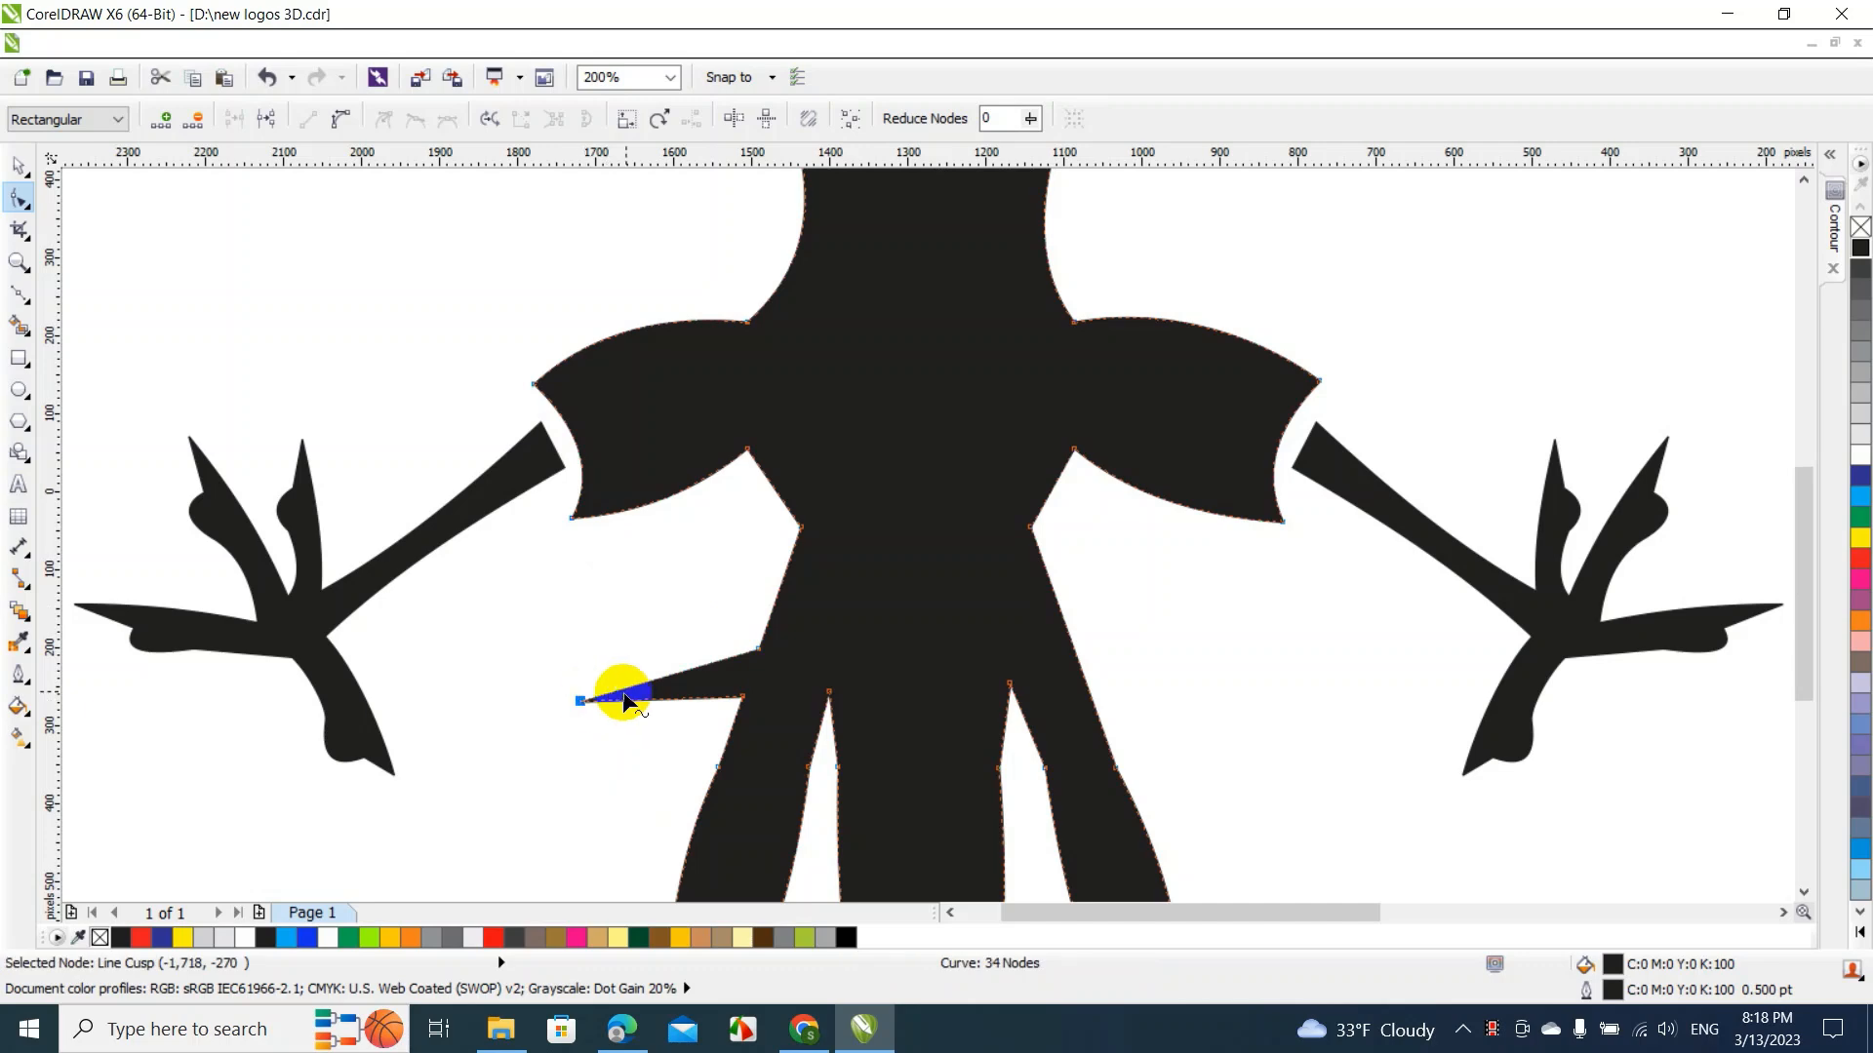
double_click(645, 685)
drag(618, 697, 605, 598)
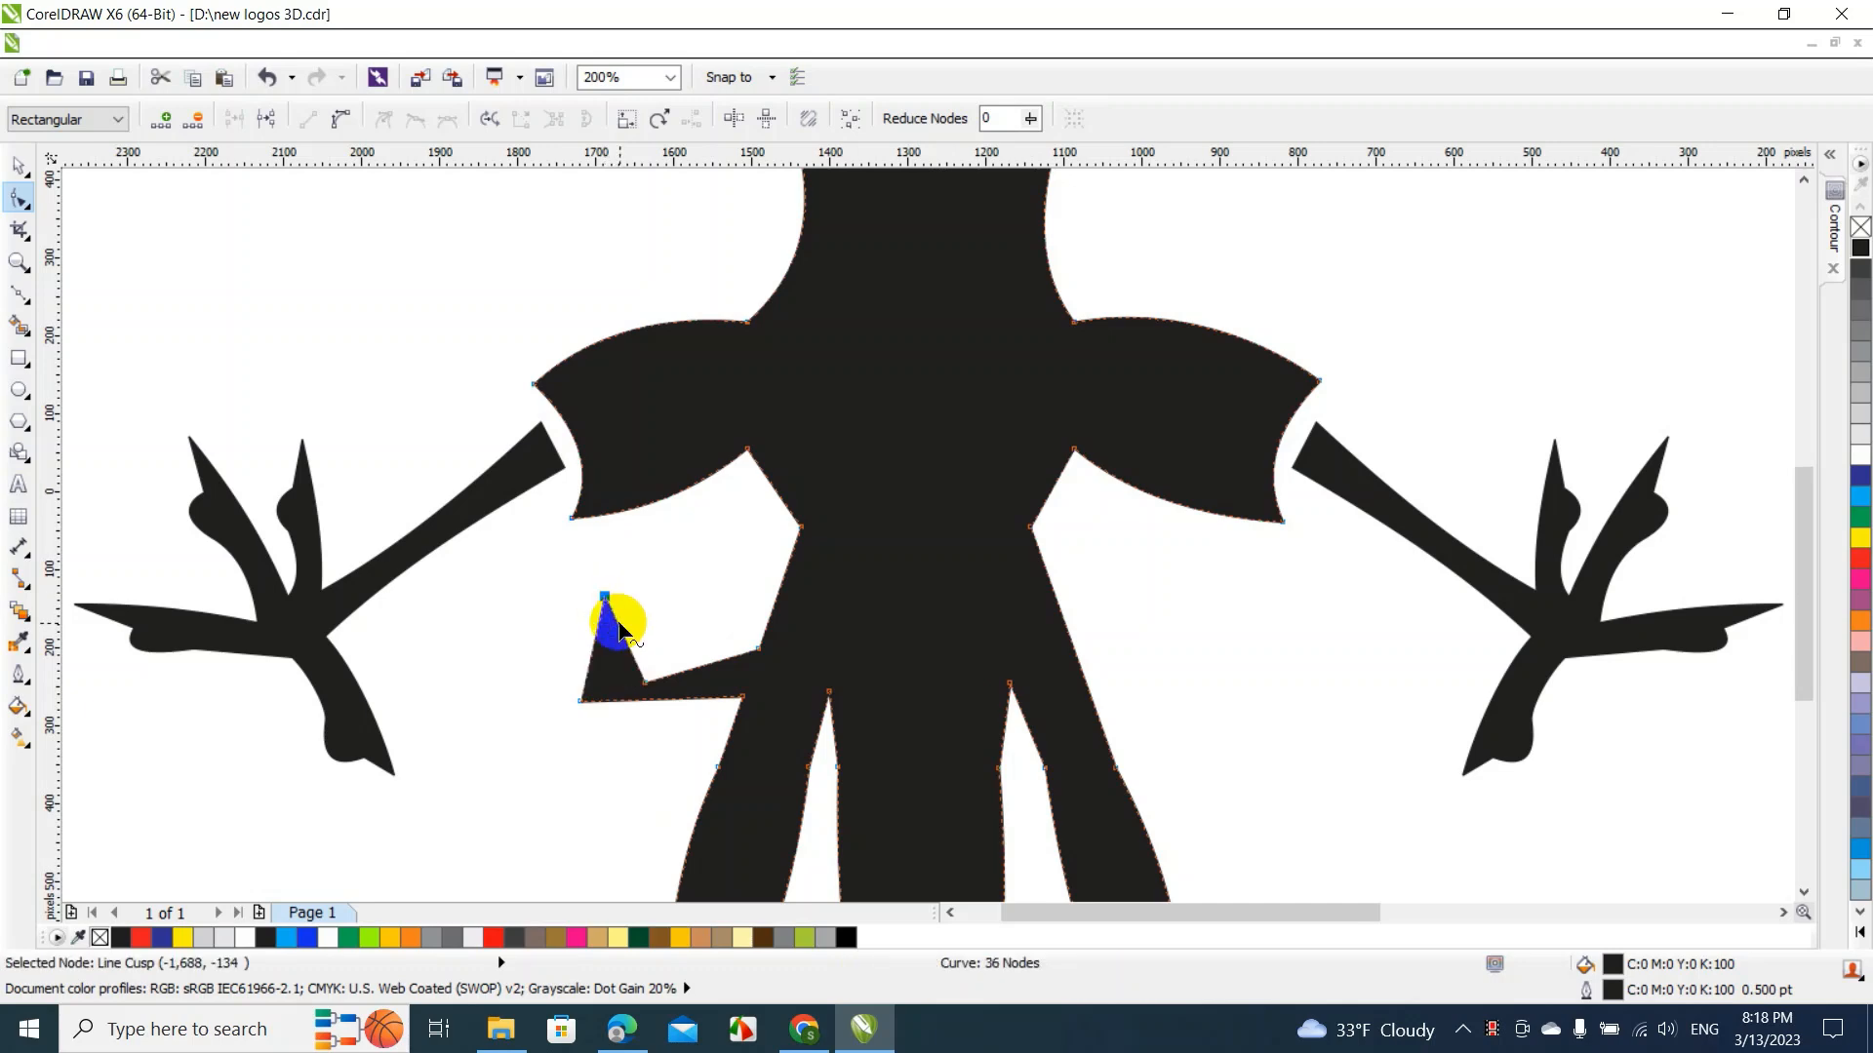
double_click(621, 631)
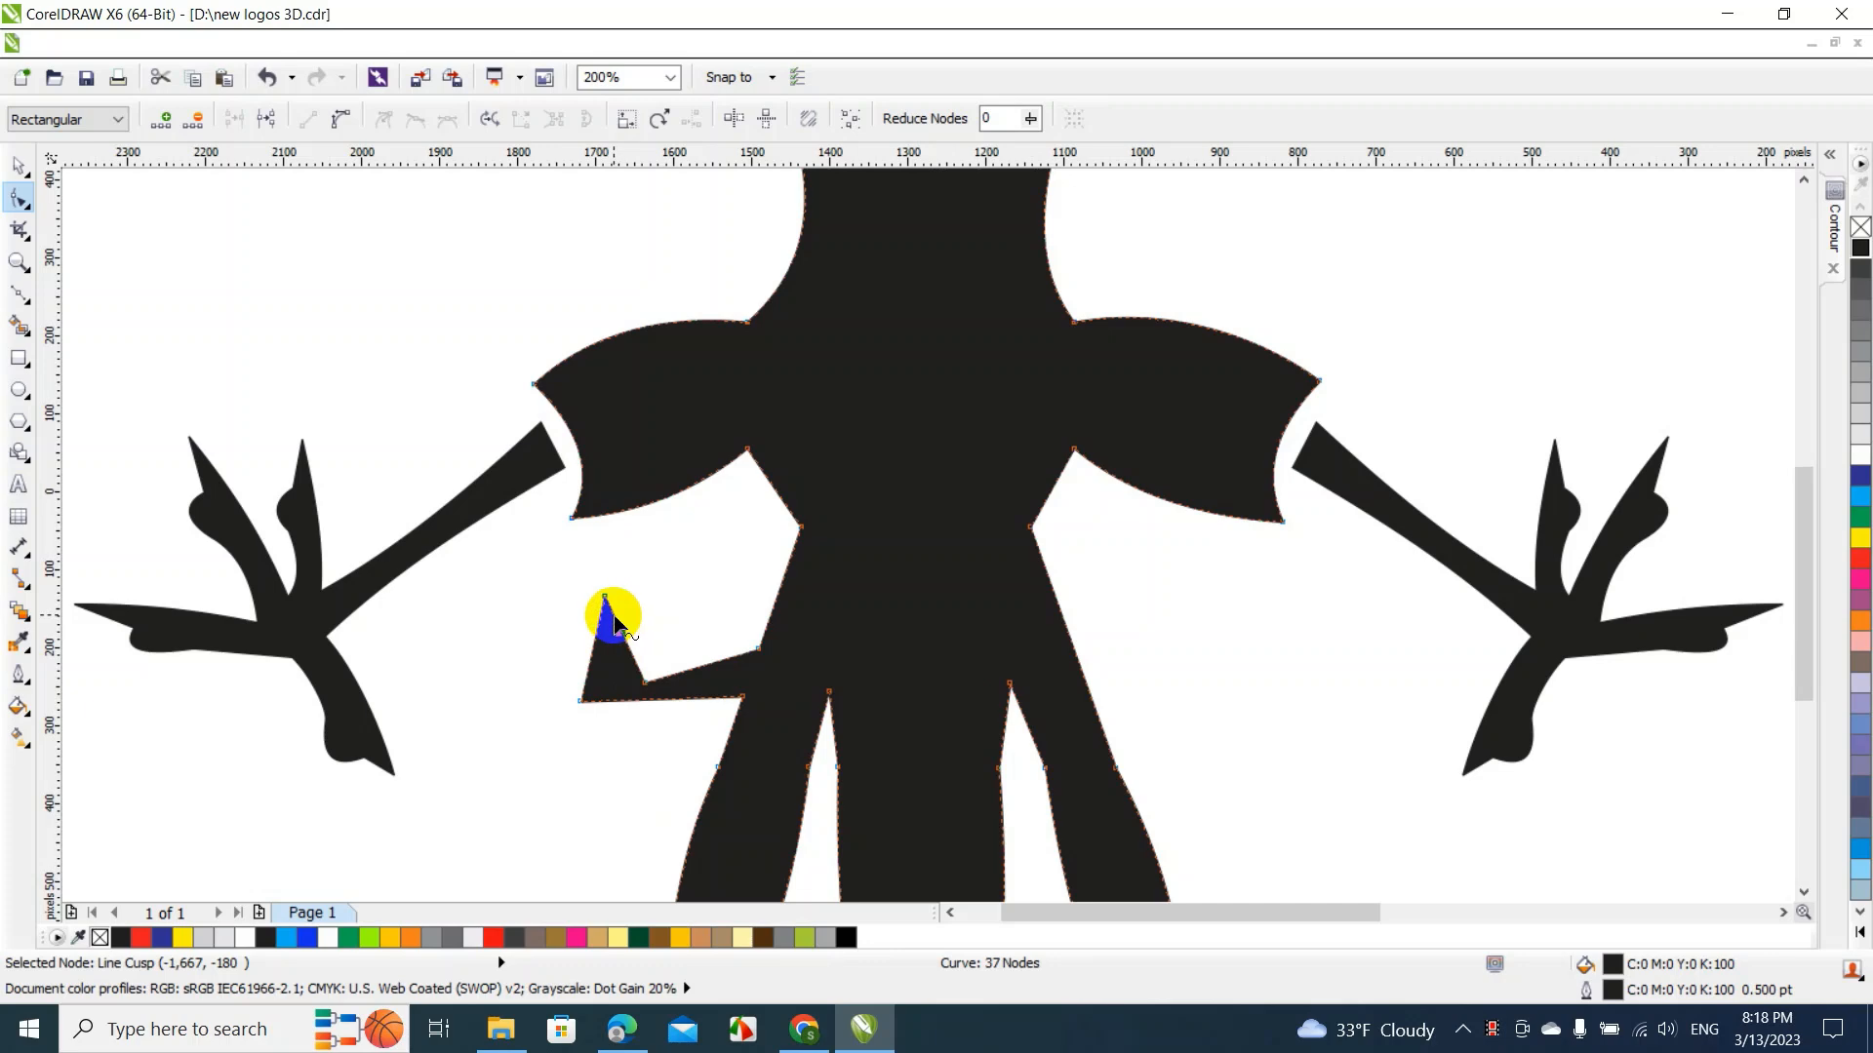
drag(615, 625, 731, 591)
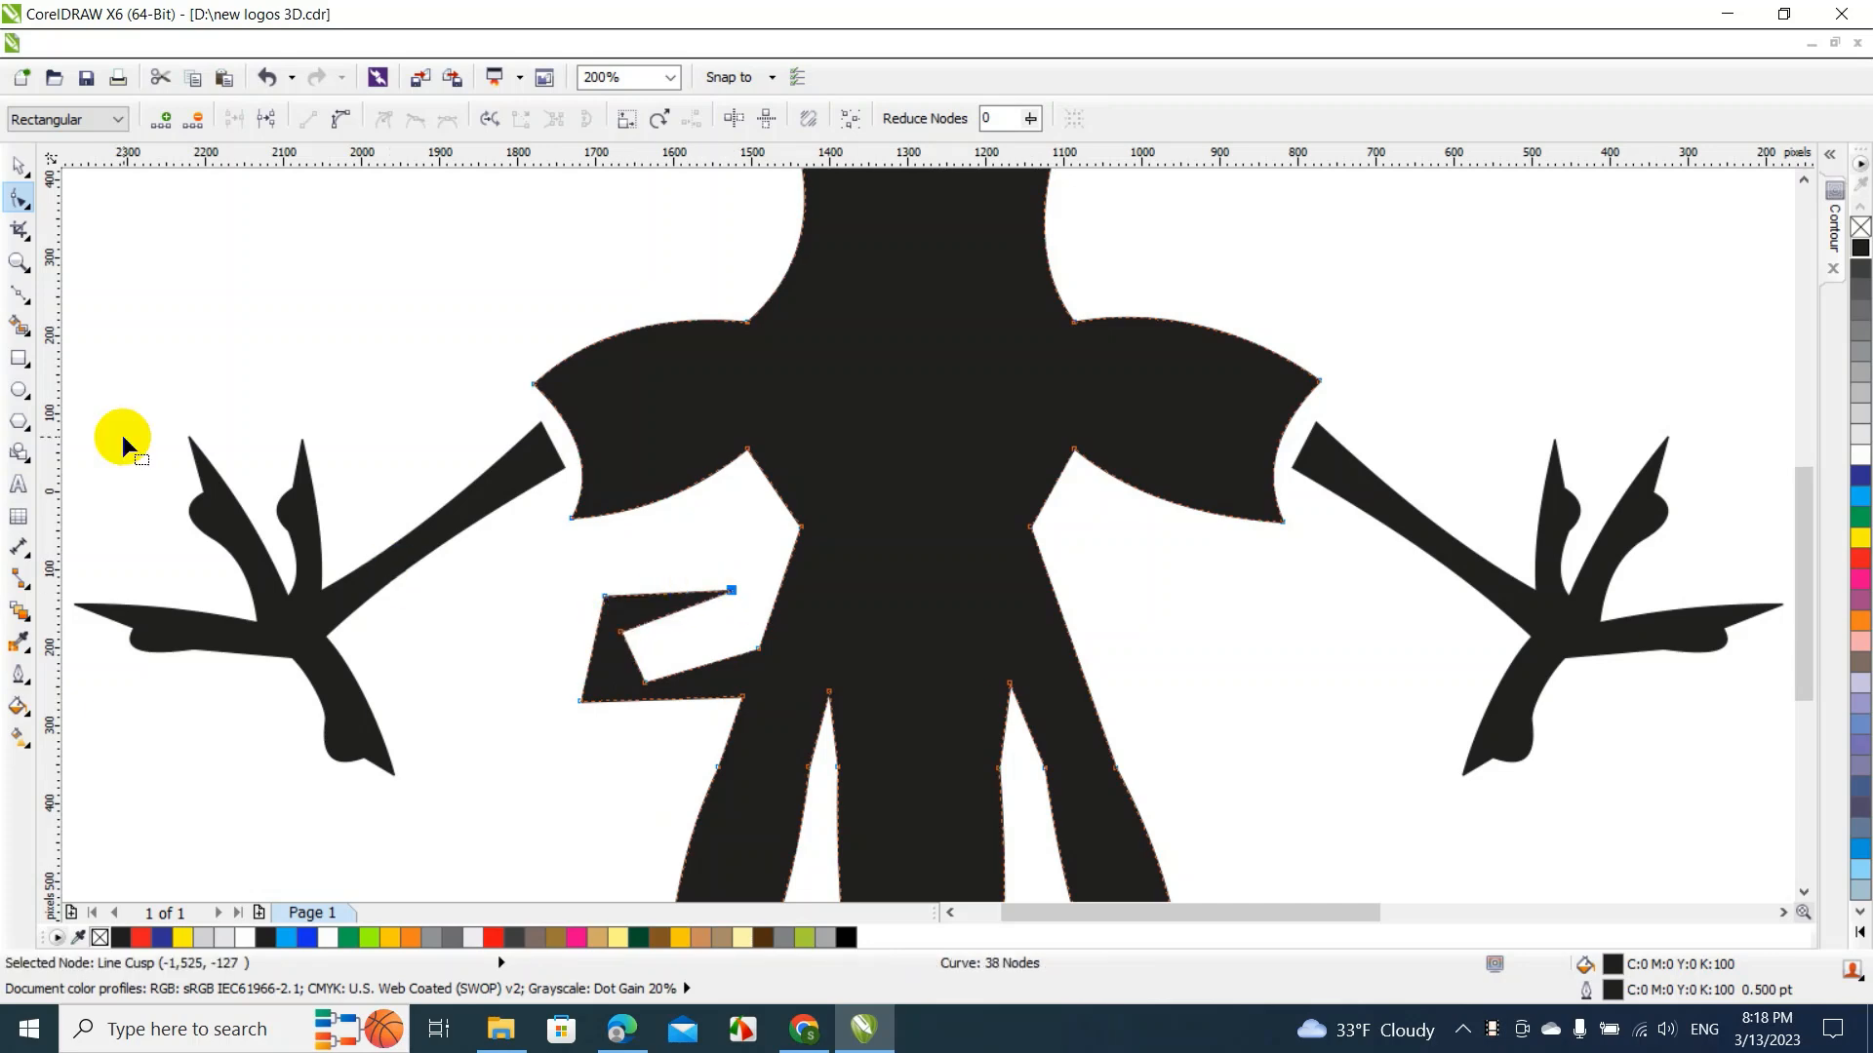
Convert the hook's outer left and upper edges to curves and bow both outward
click(18, 169)
click(267, 521)
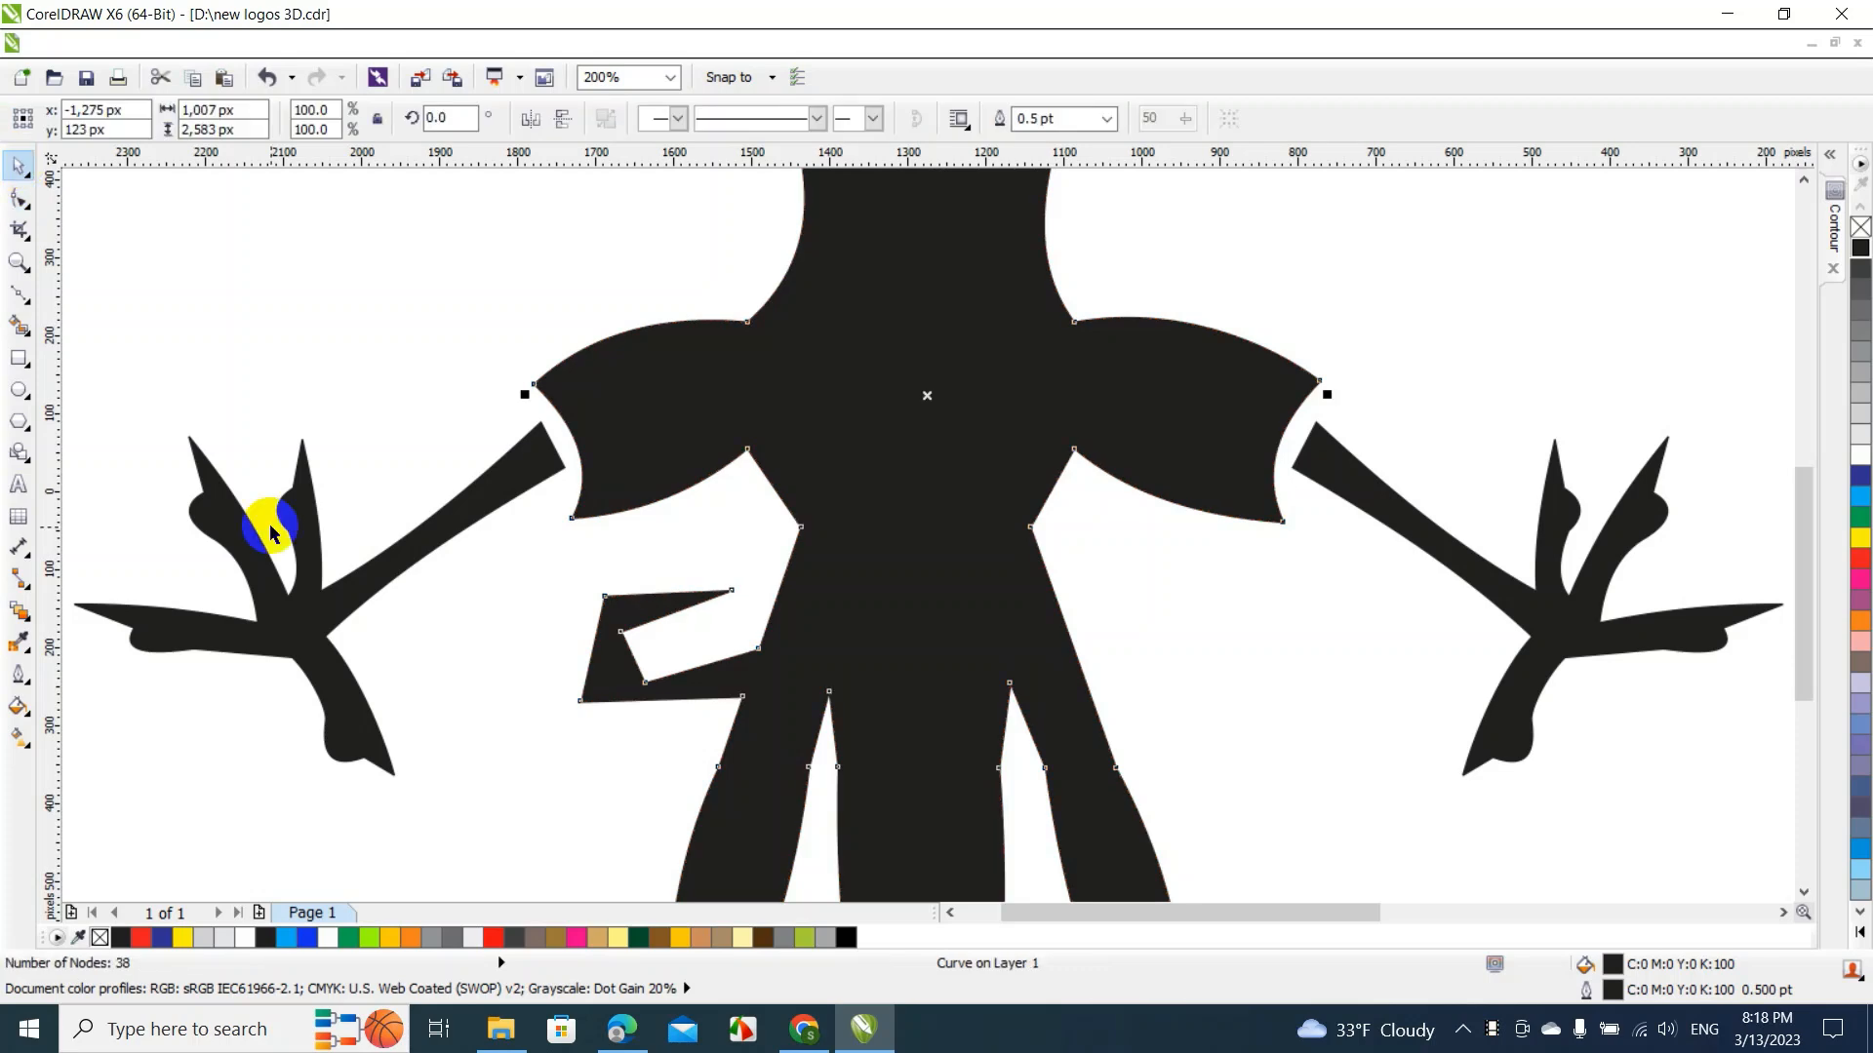
click(439, 635)
click(634, 641)
double_click(600, 656)
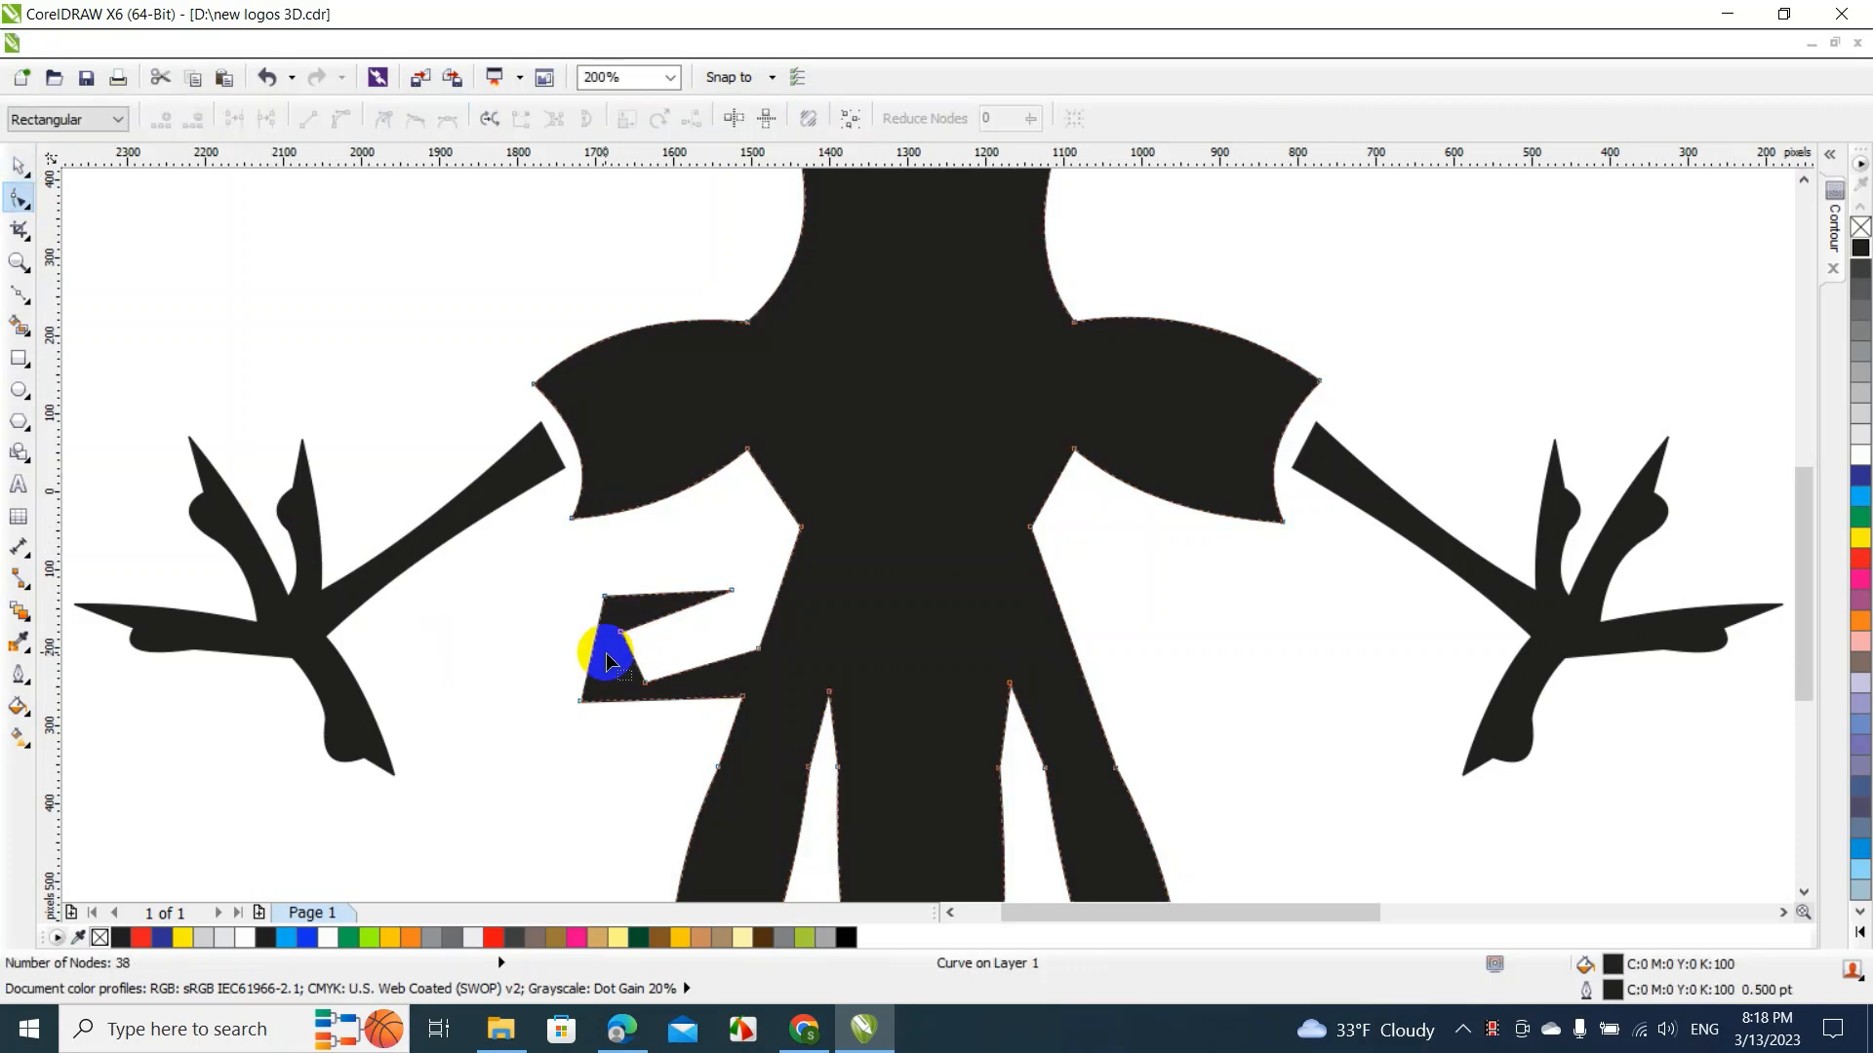
right_click(598, 653)
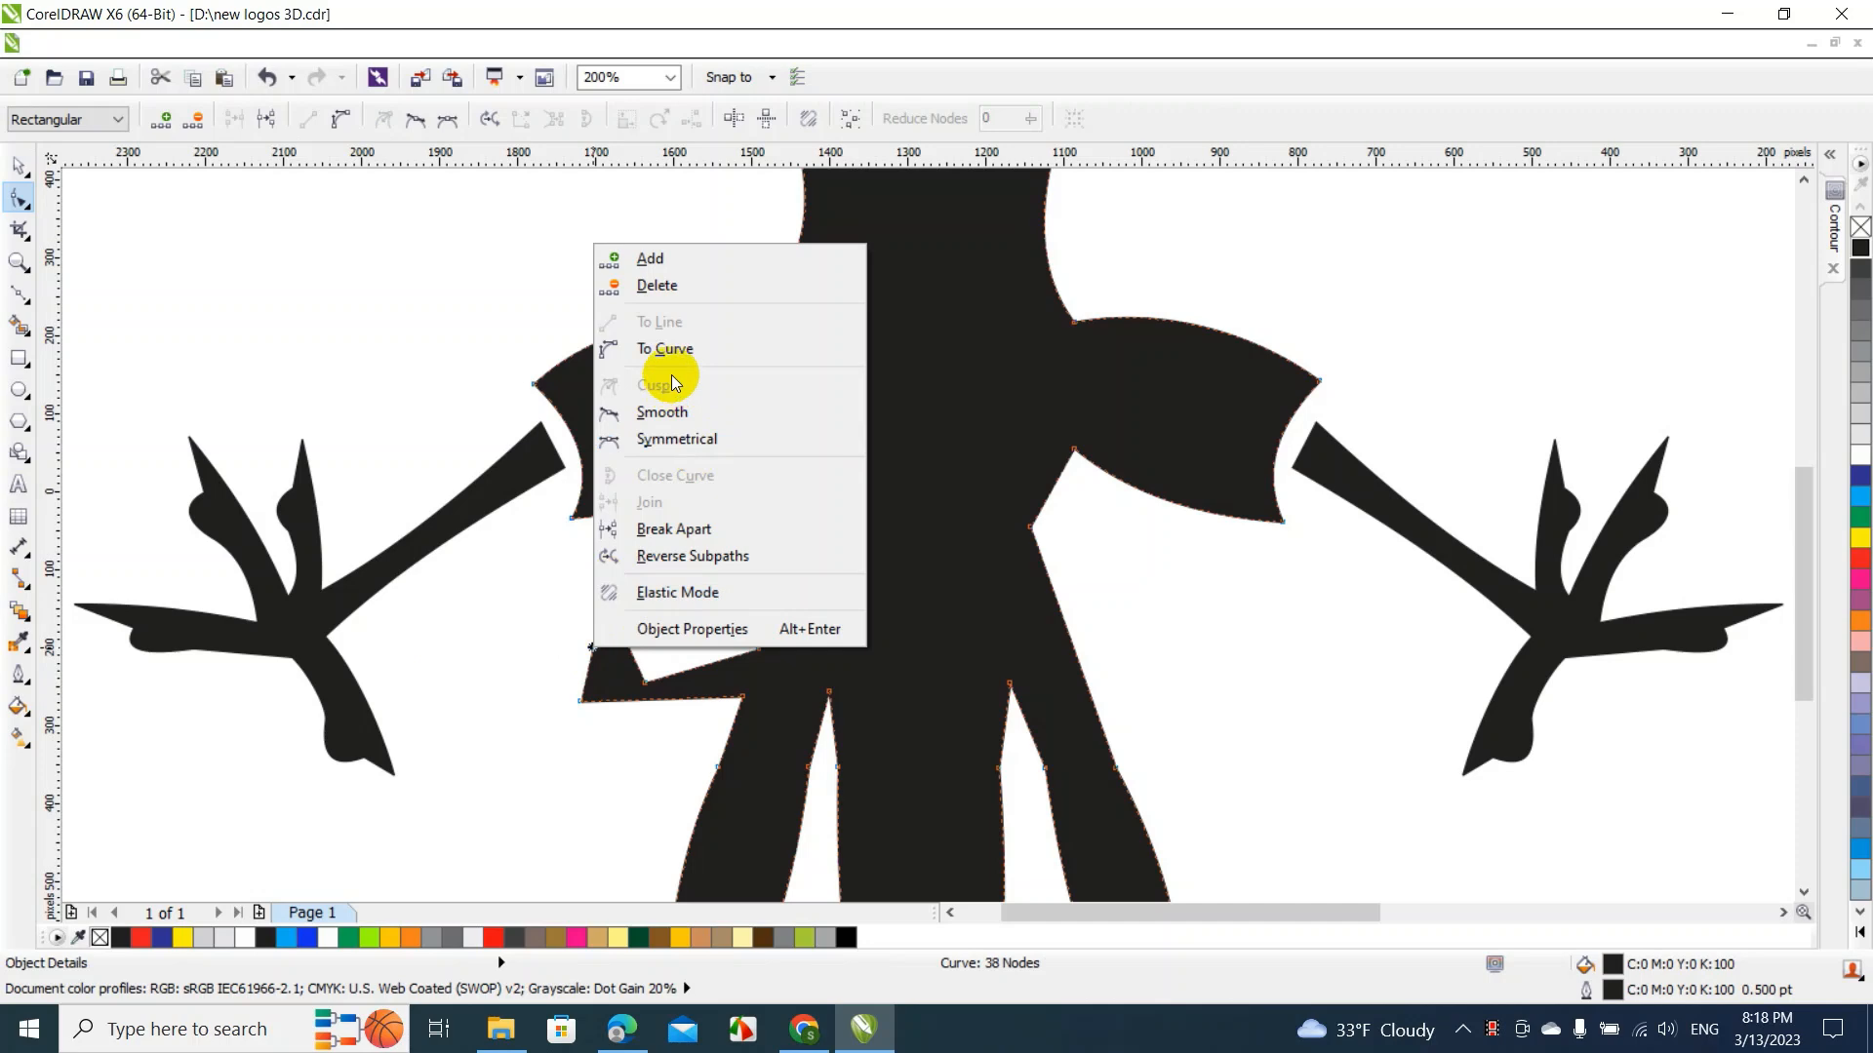
click(675, 349)
drag(597, 632, 576, 645)
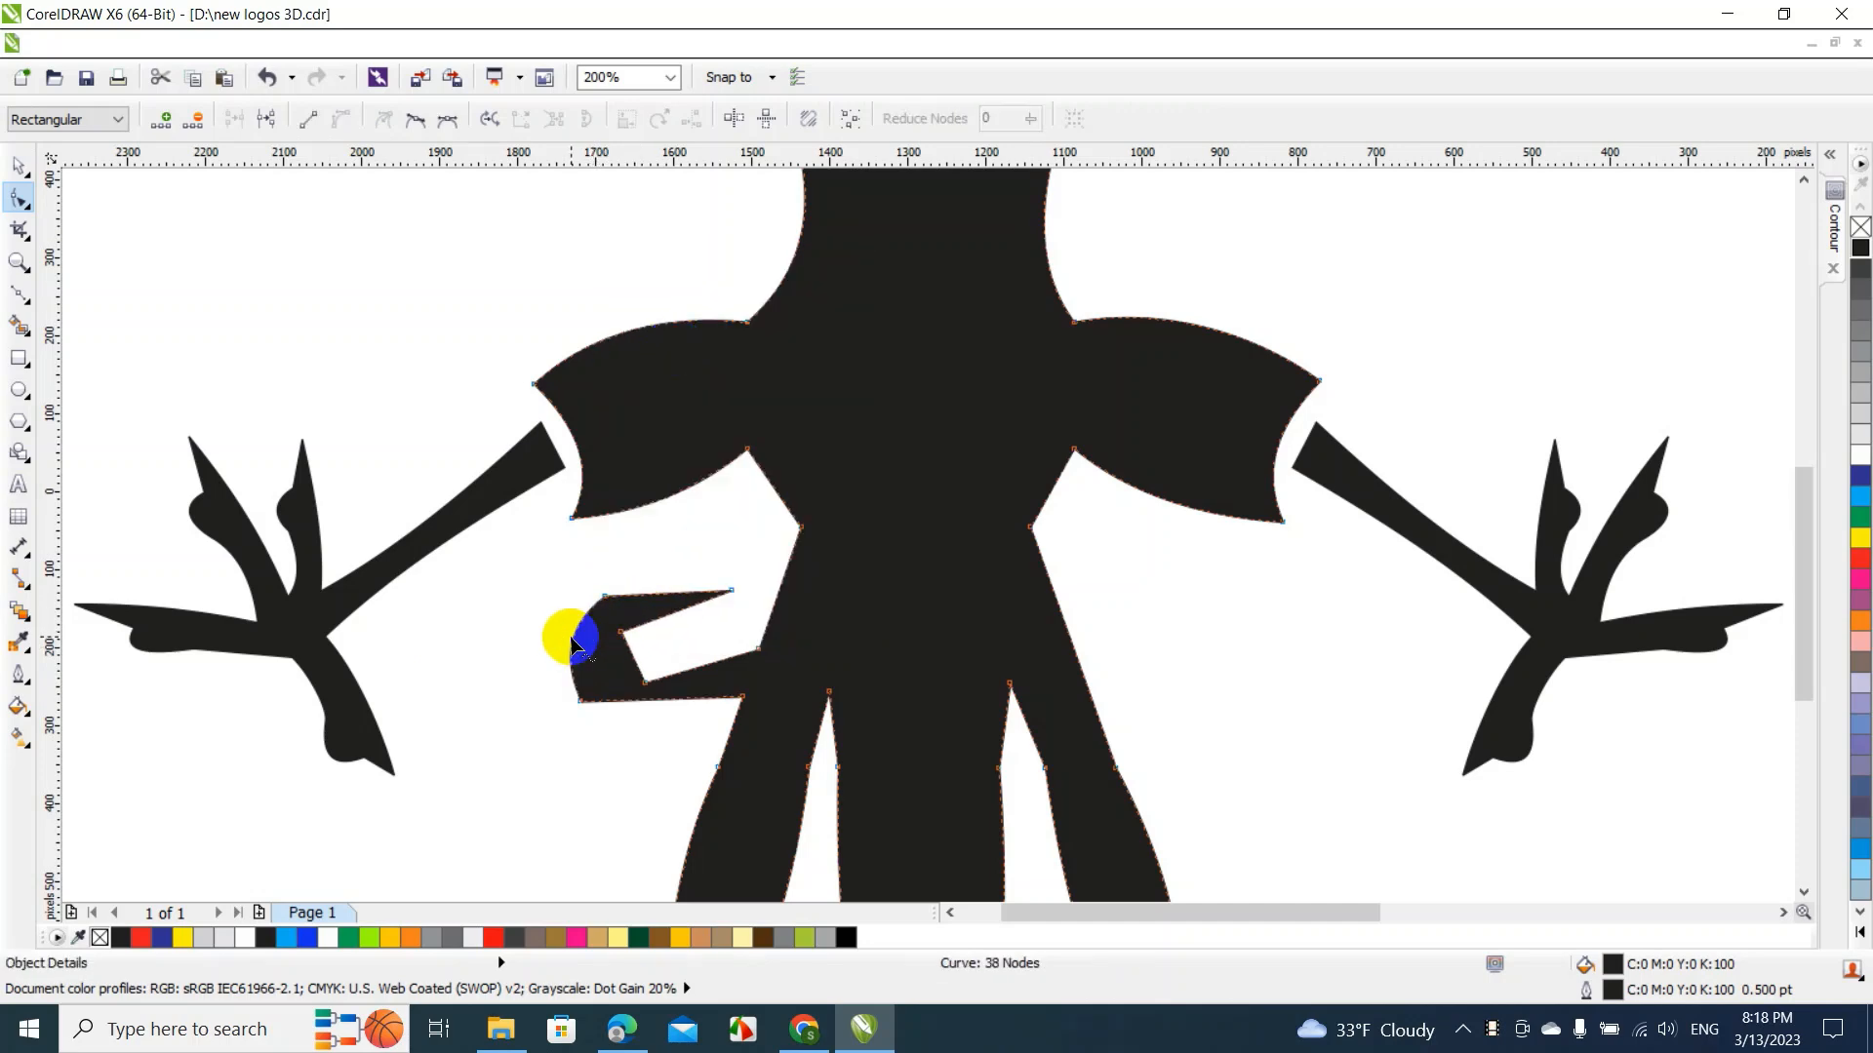
right_click(640, 597)
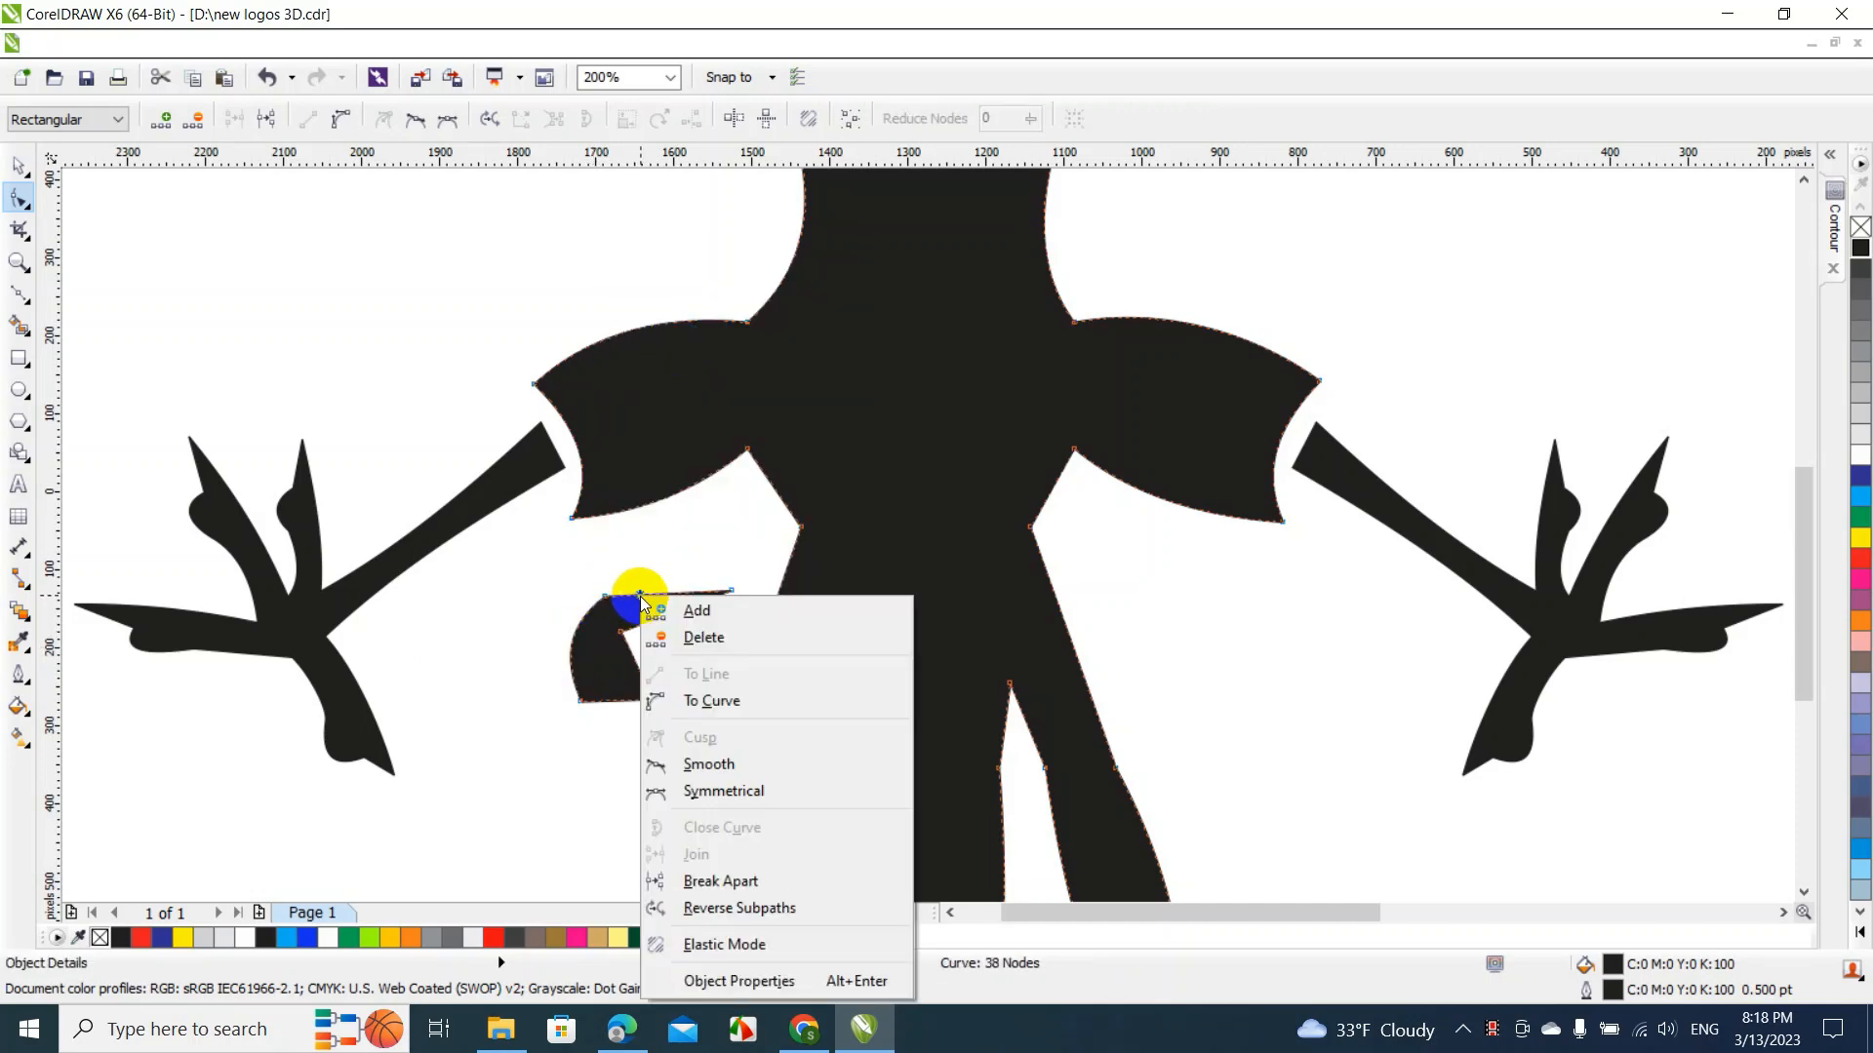
click(689, 696)
drag(661, 597, 648, 573)
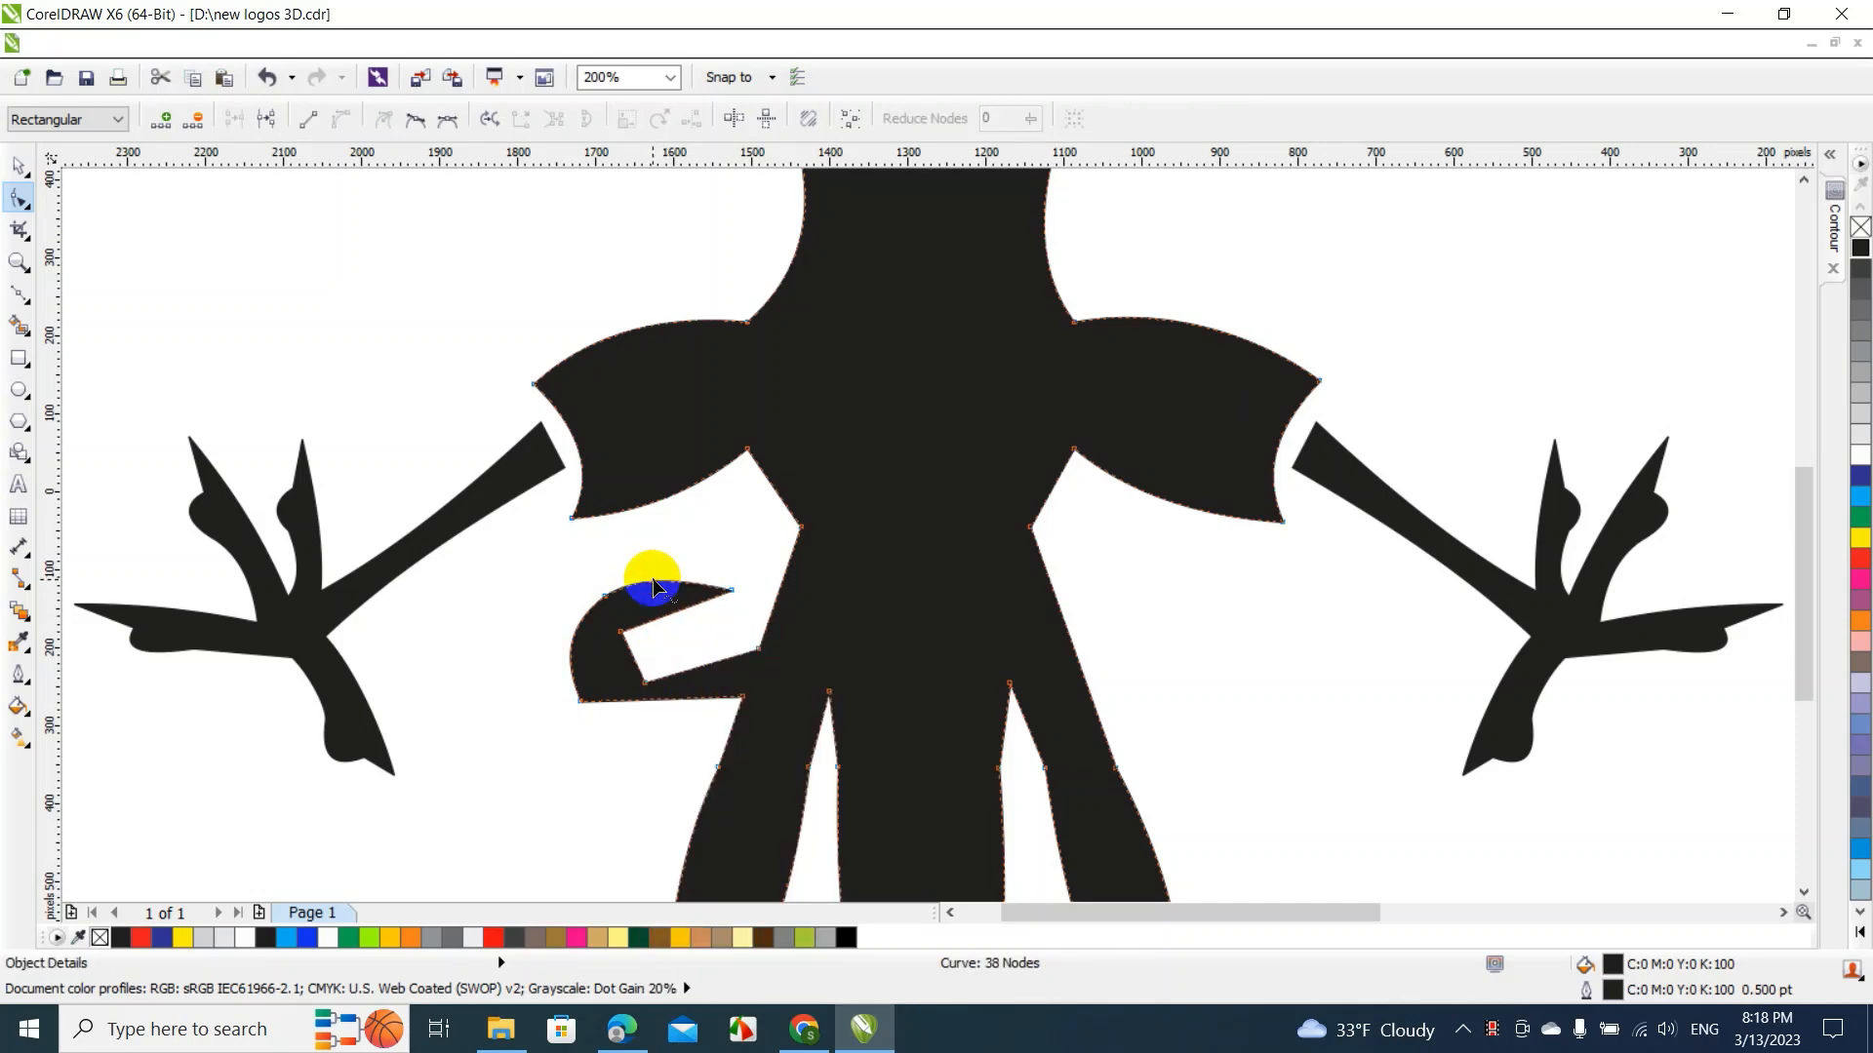
Convert the hook's lower outer edge to a curve and bow it downward
right_click(618, 699)
click(714, 395)
click(627, 701)
click(646, 702)
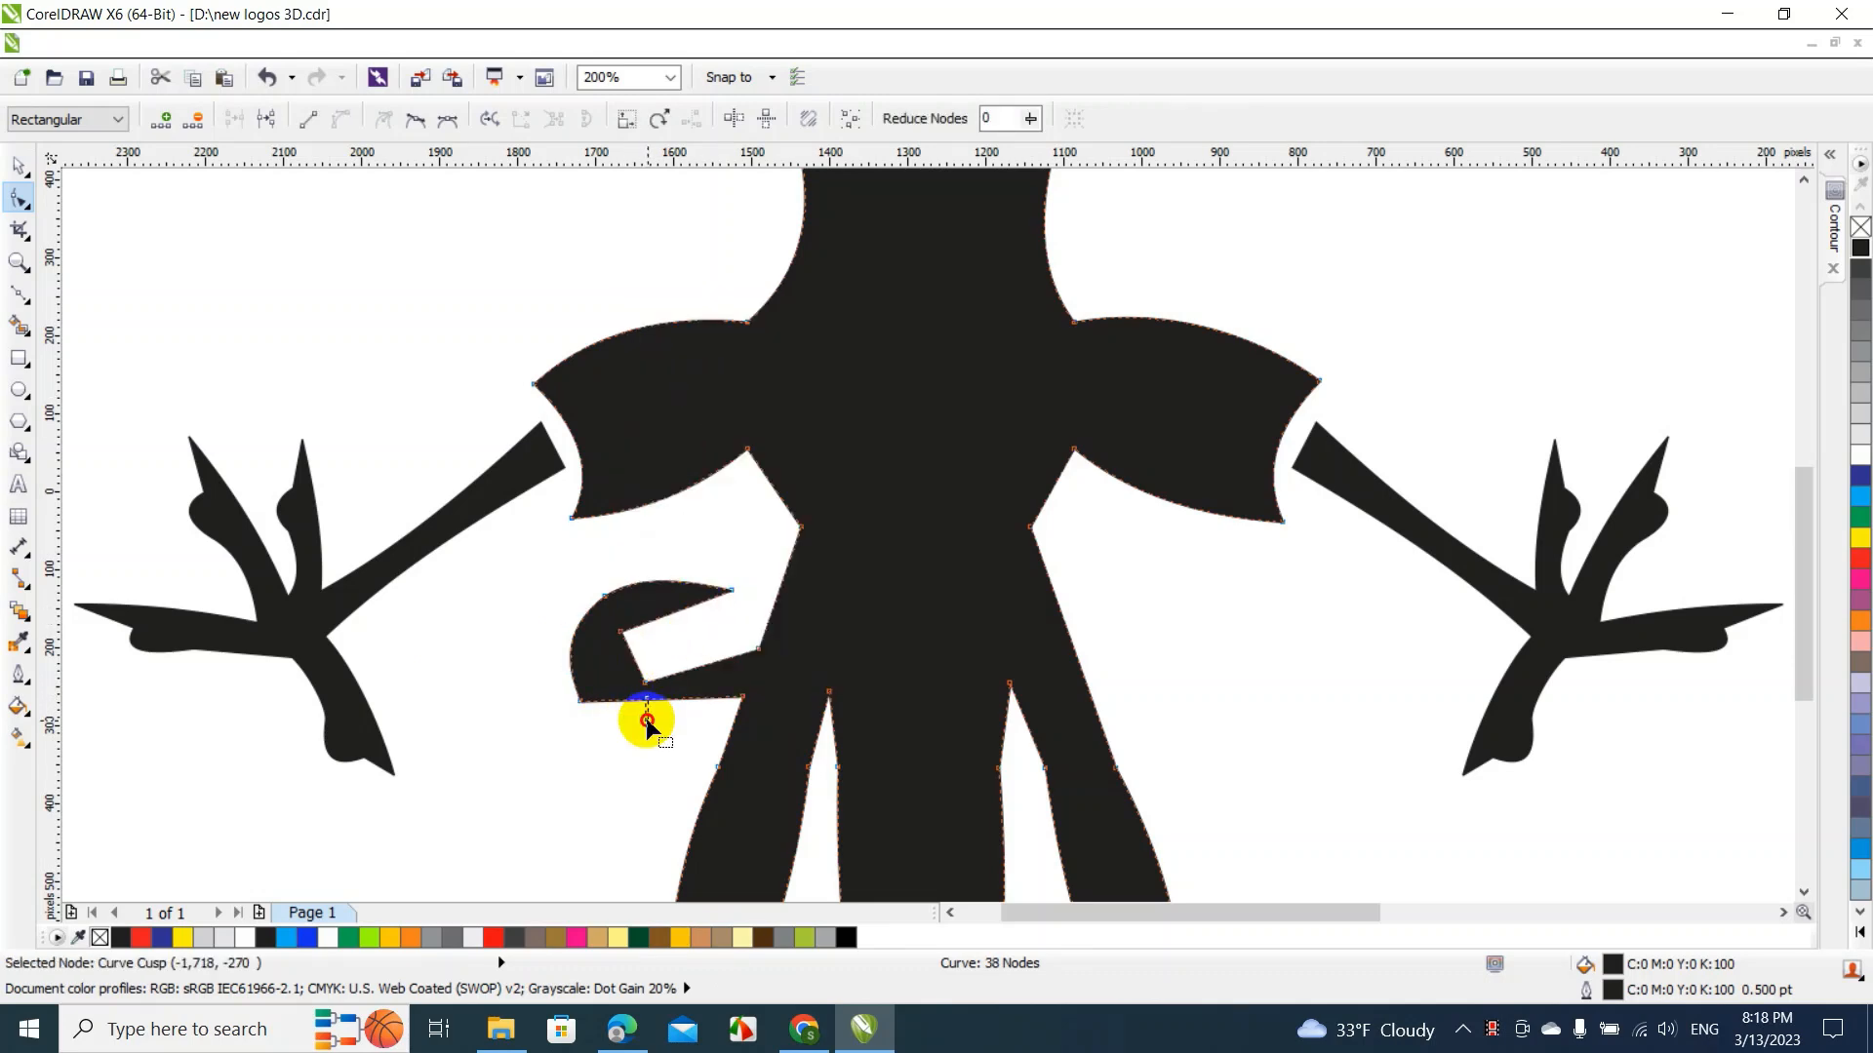
drag(646, 700, 640, 737)
Convert the hook's three inner edges to curves and bow them to follow the rounded outer contour
click(641, 655)
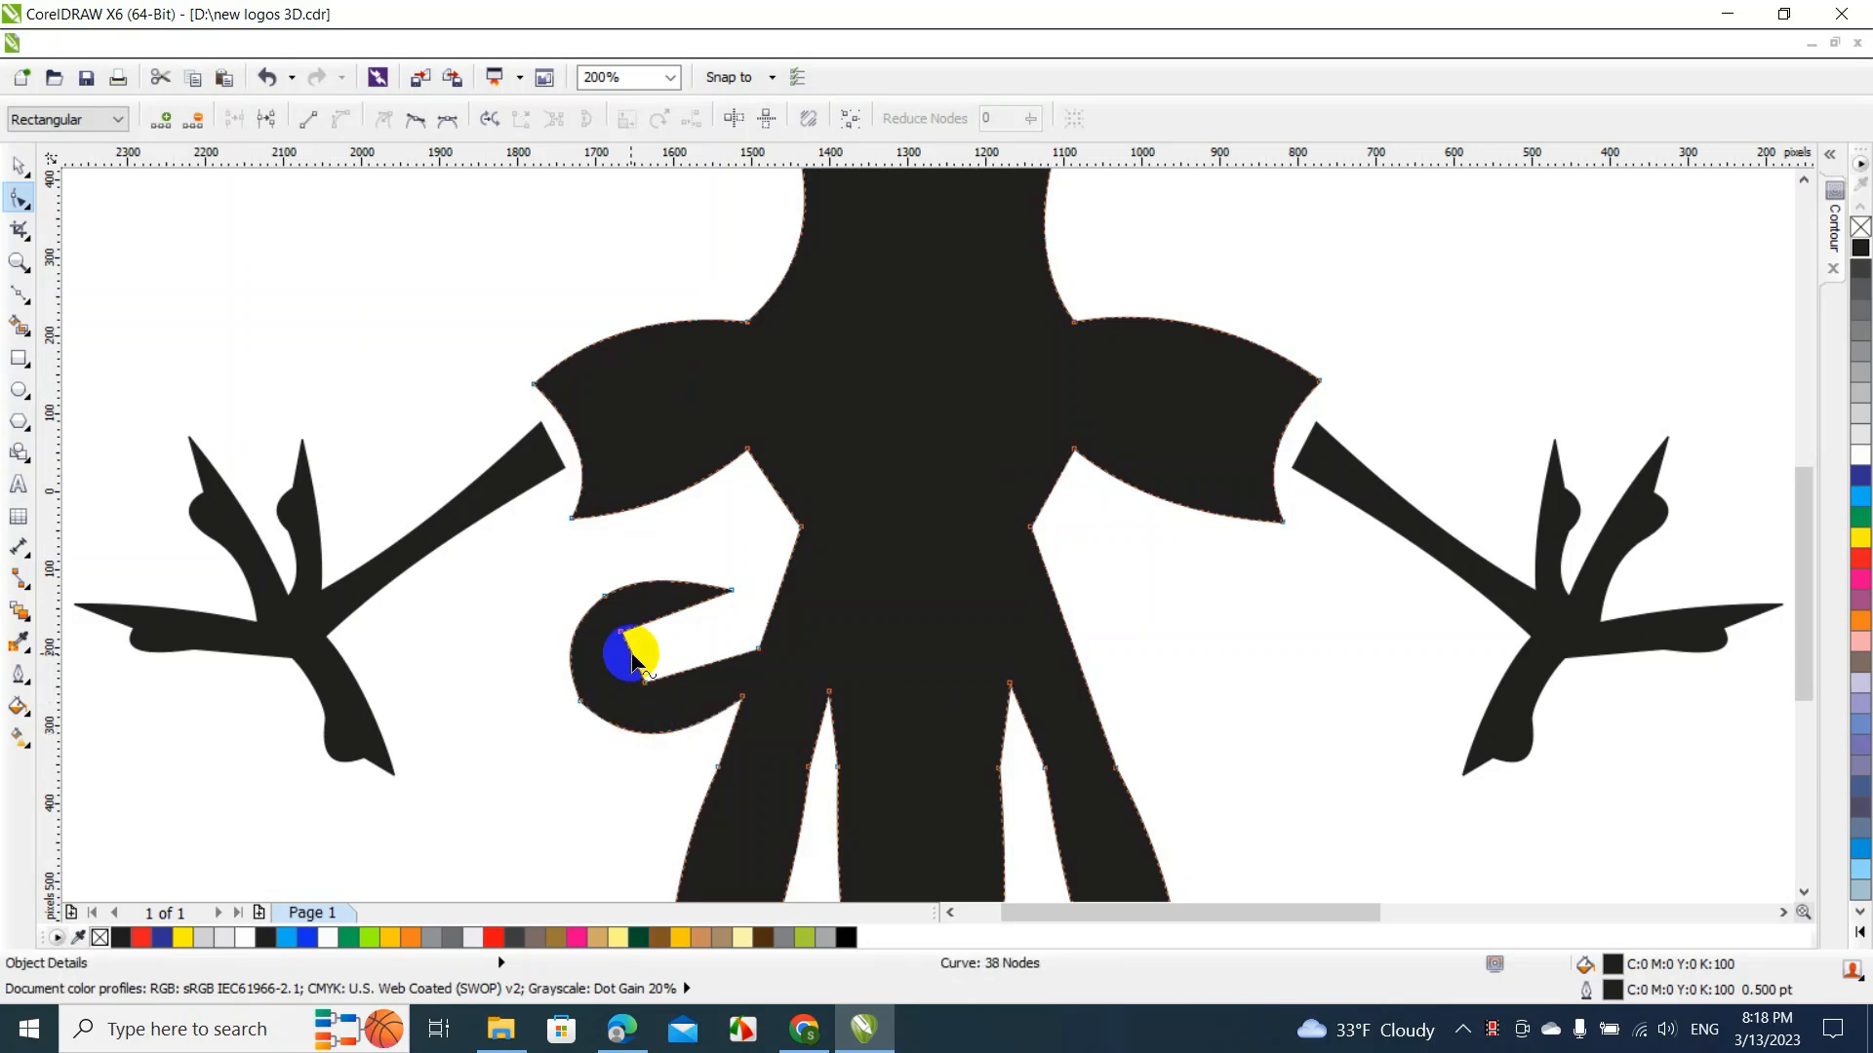
right_click(634, 654)
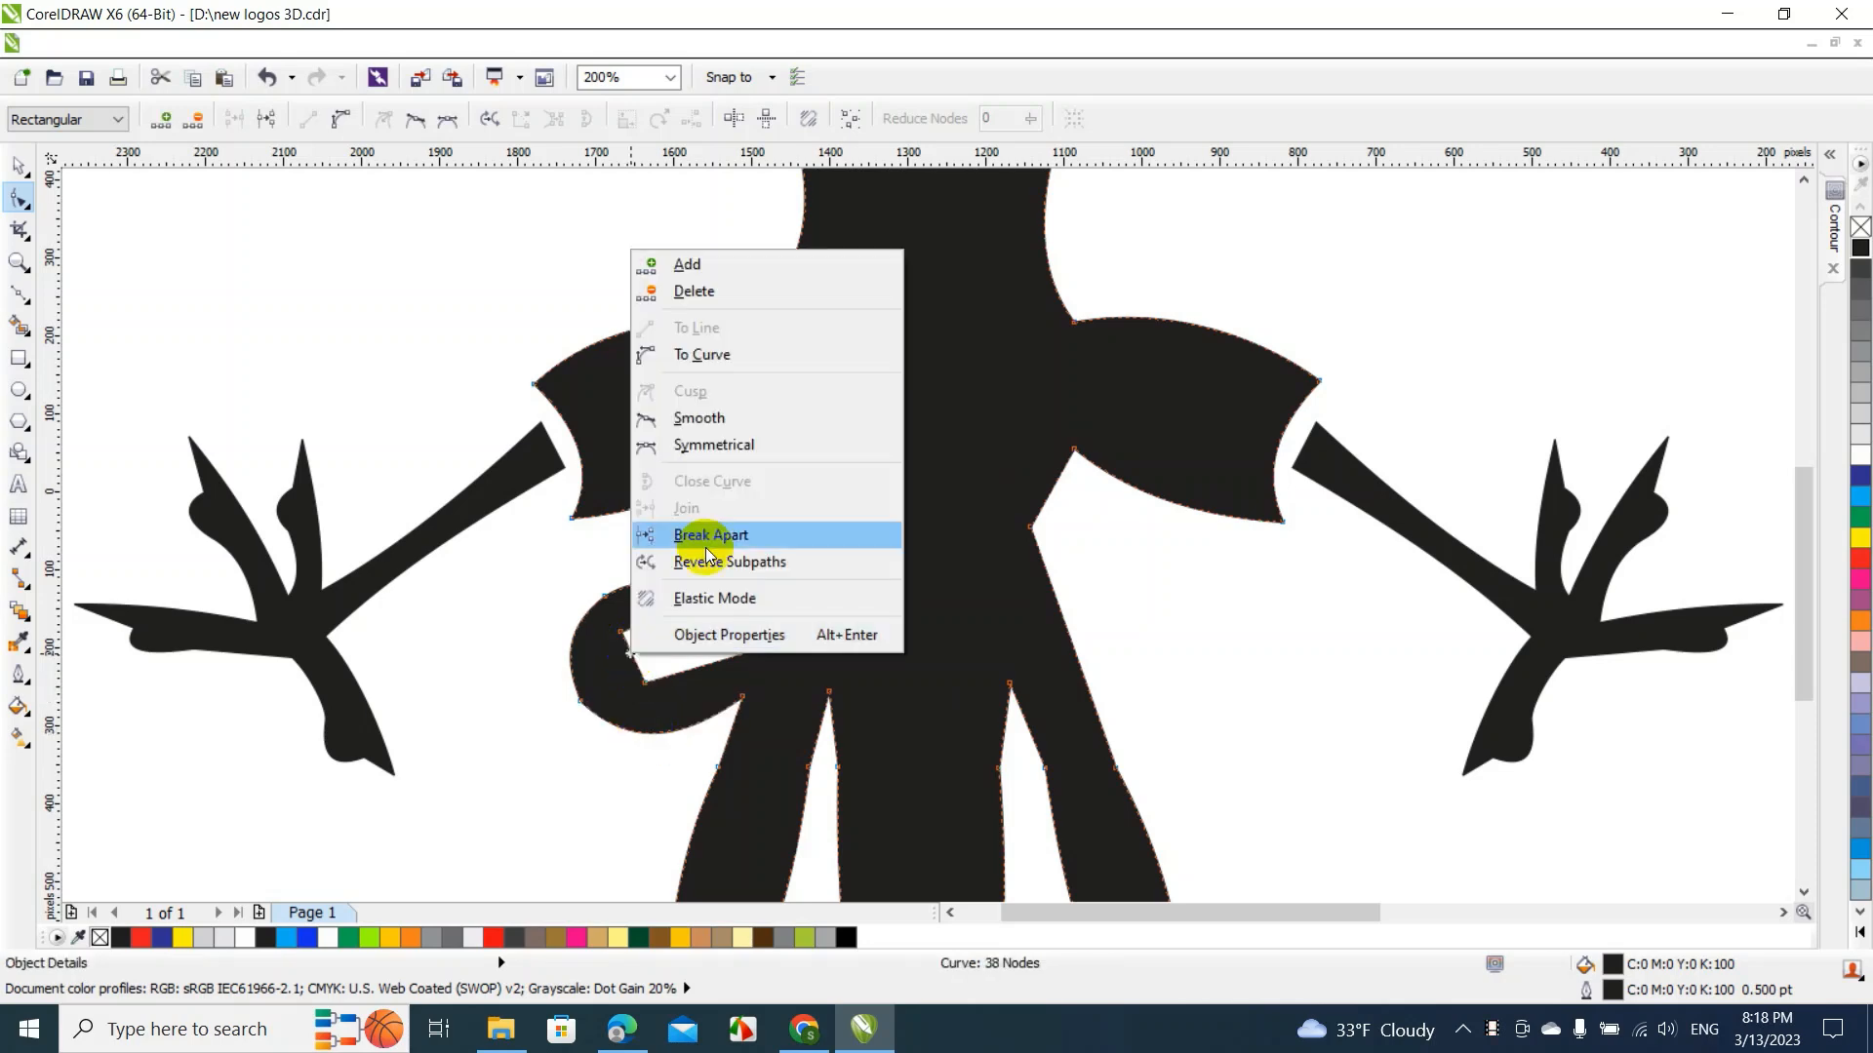
click(704, 357)
click(634, 661)
drag(635, 661, 621, 678)
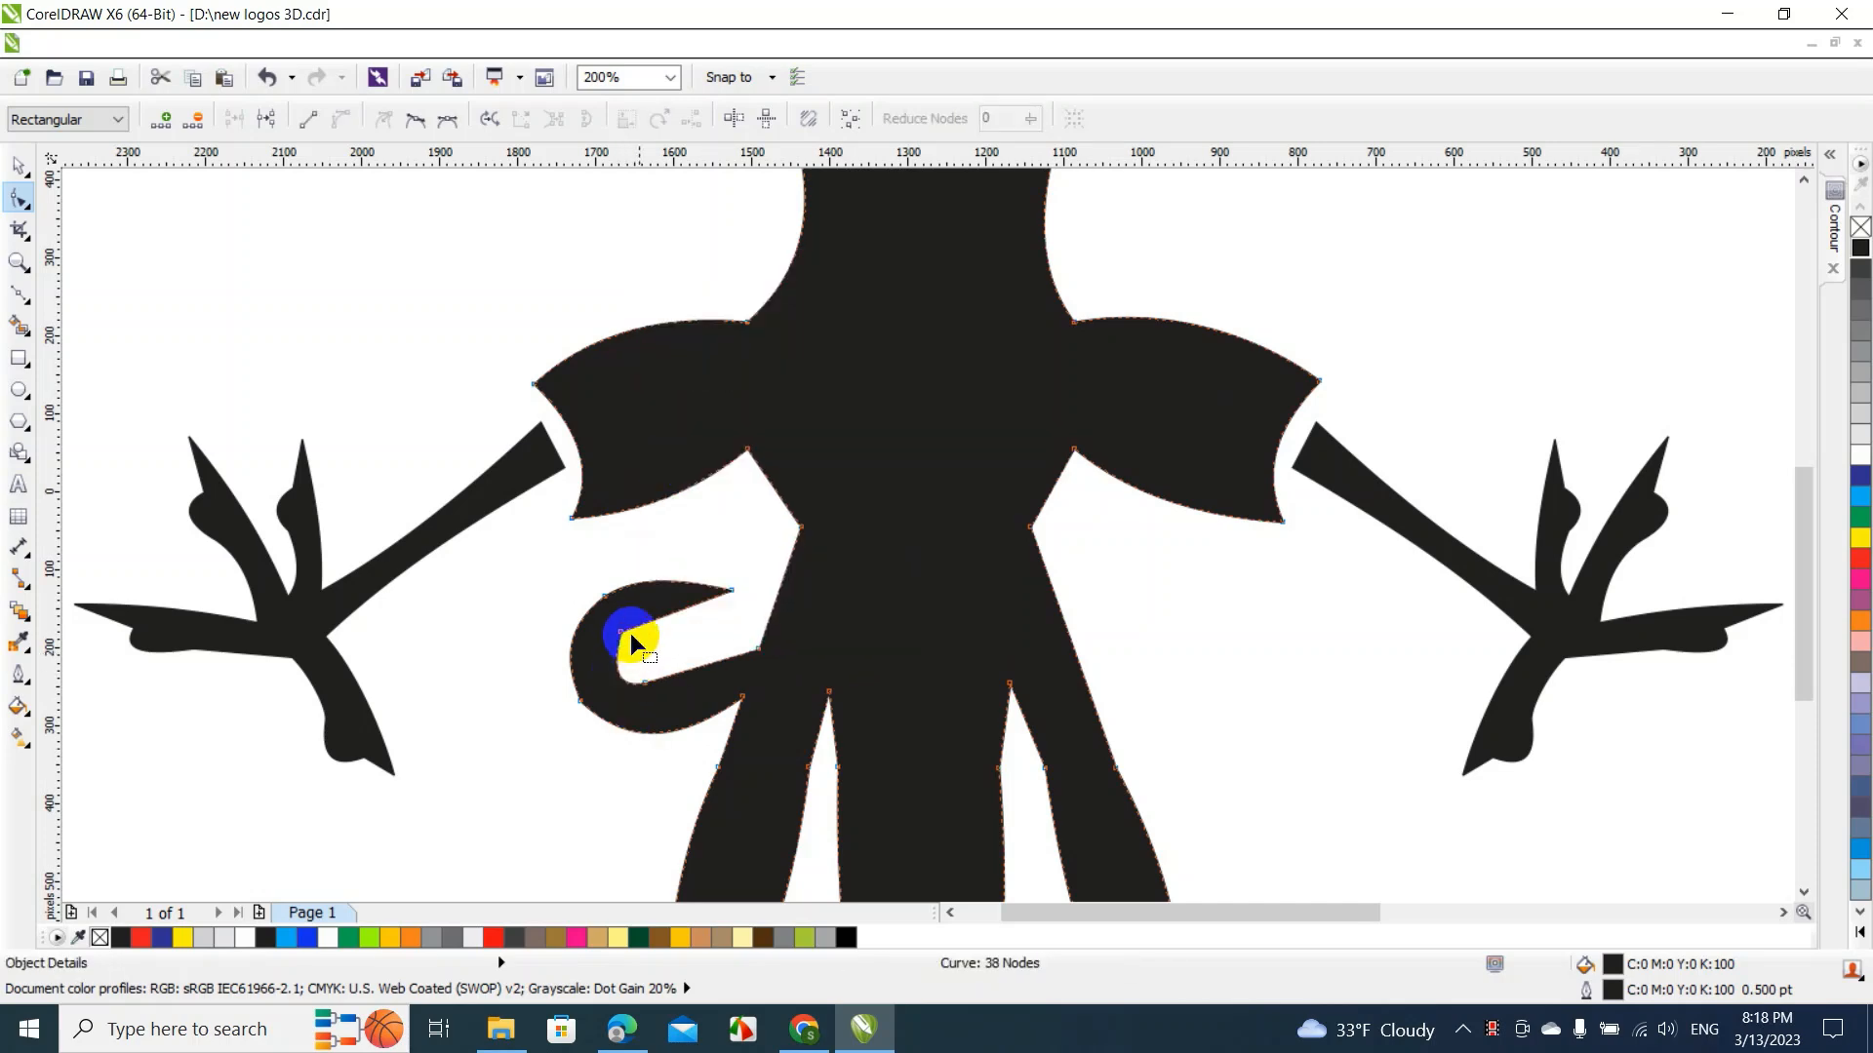
right_click(704, 670)
click(777, 378)
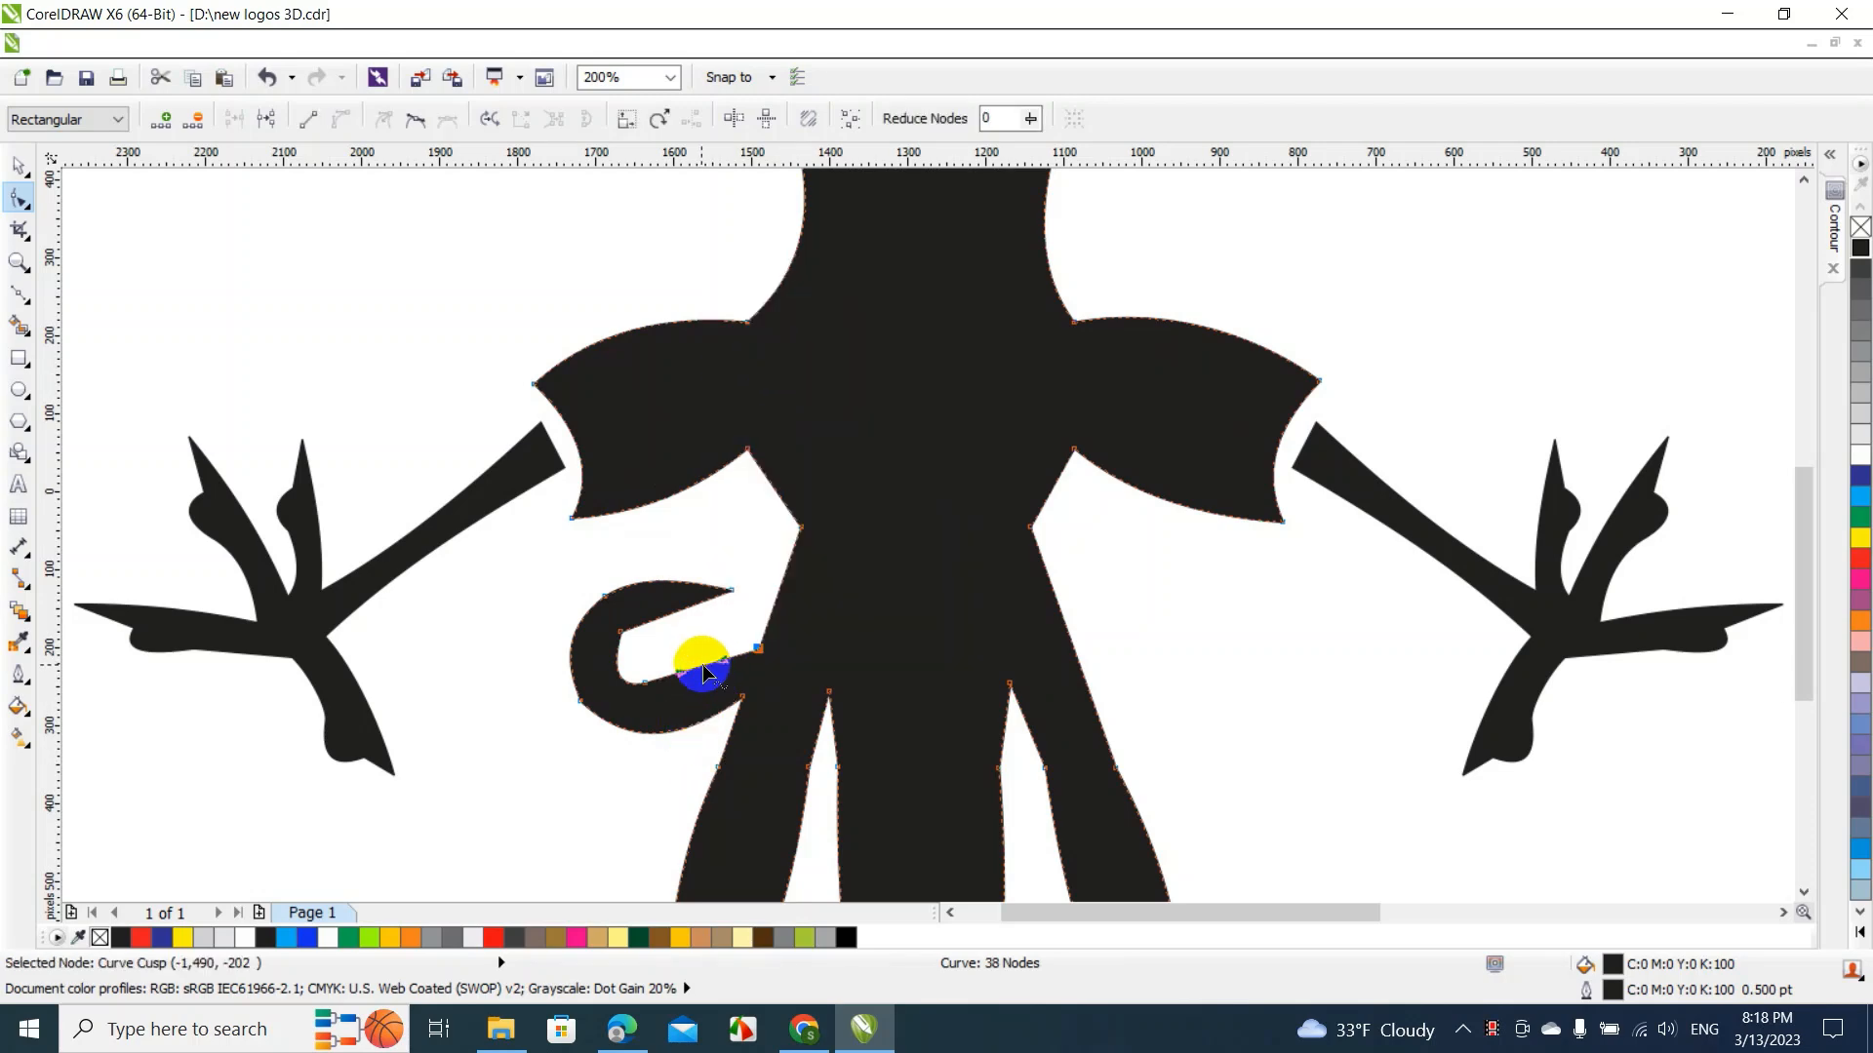
drag(704, 670, 675, 610)
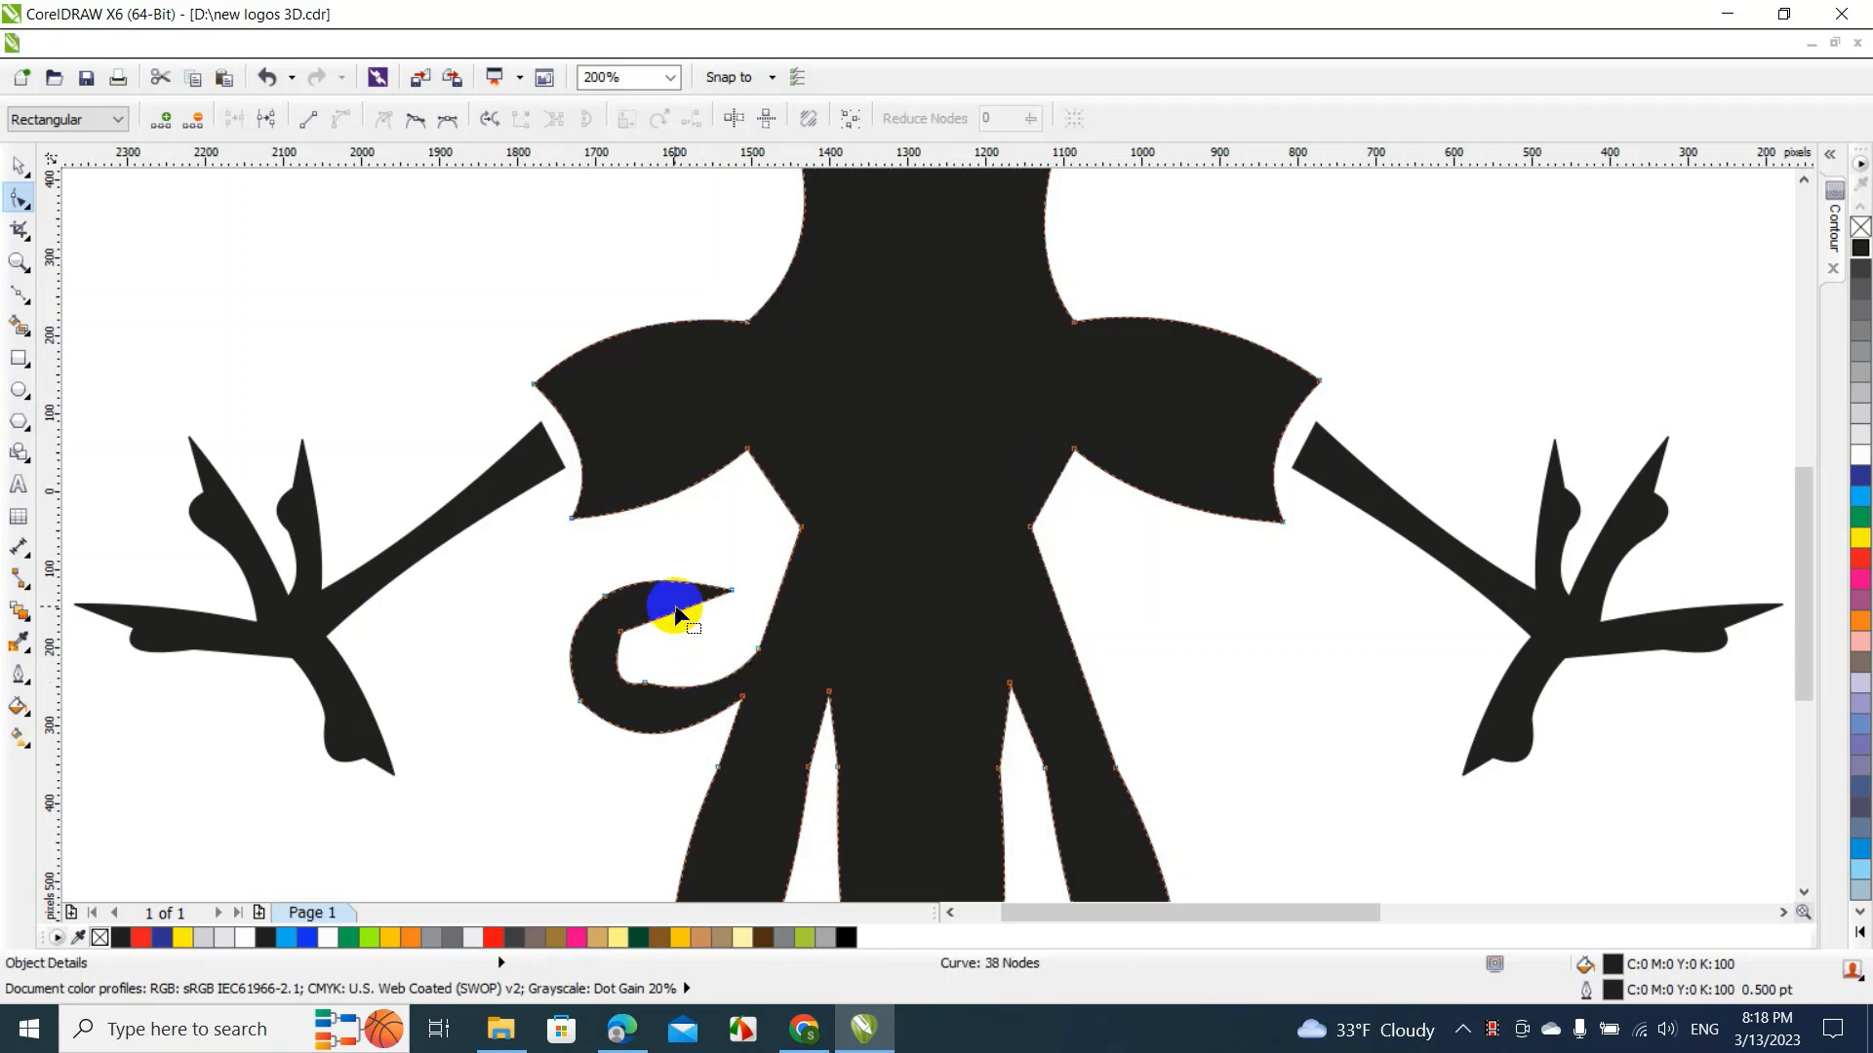
right_click(673, 611)
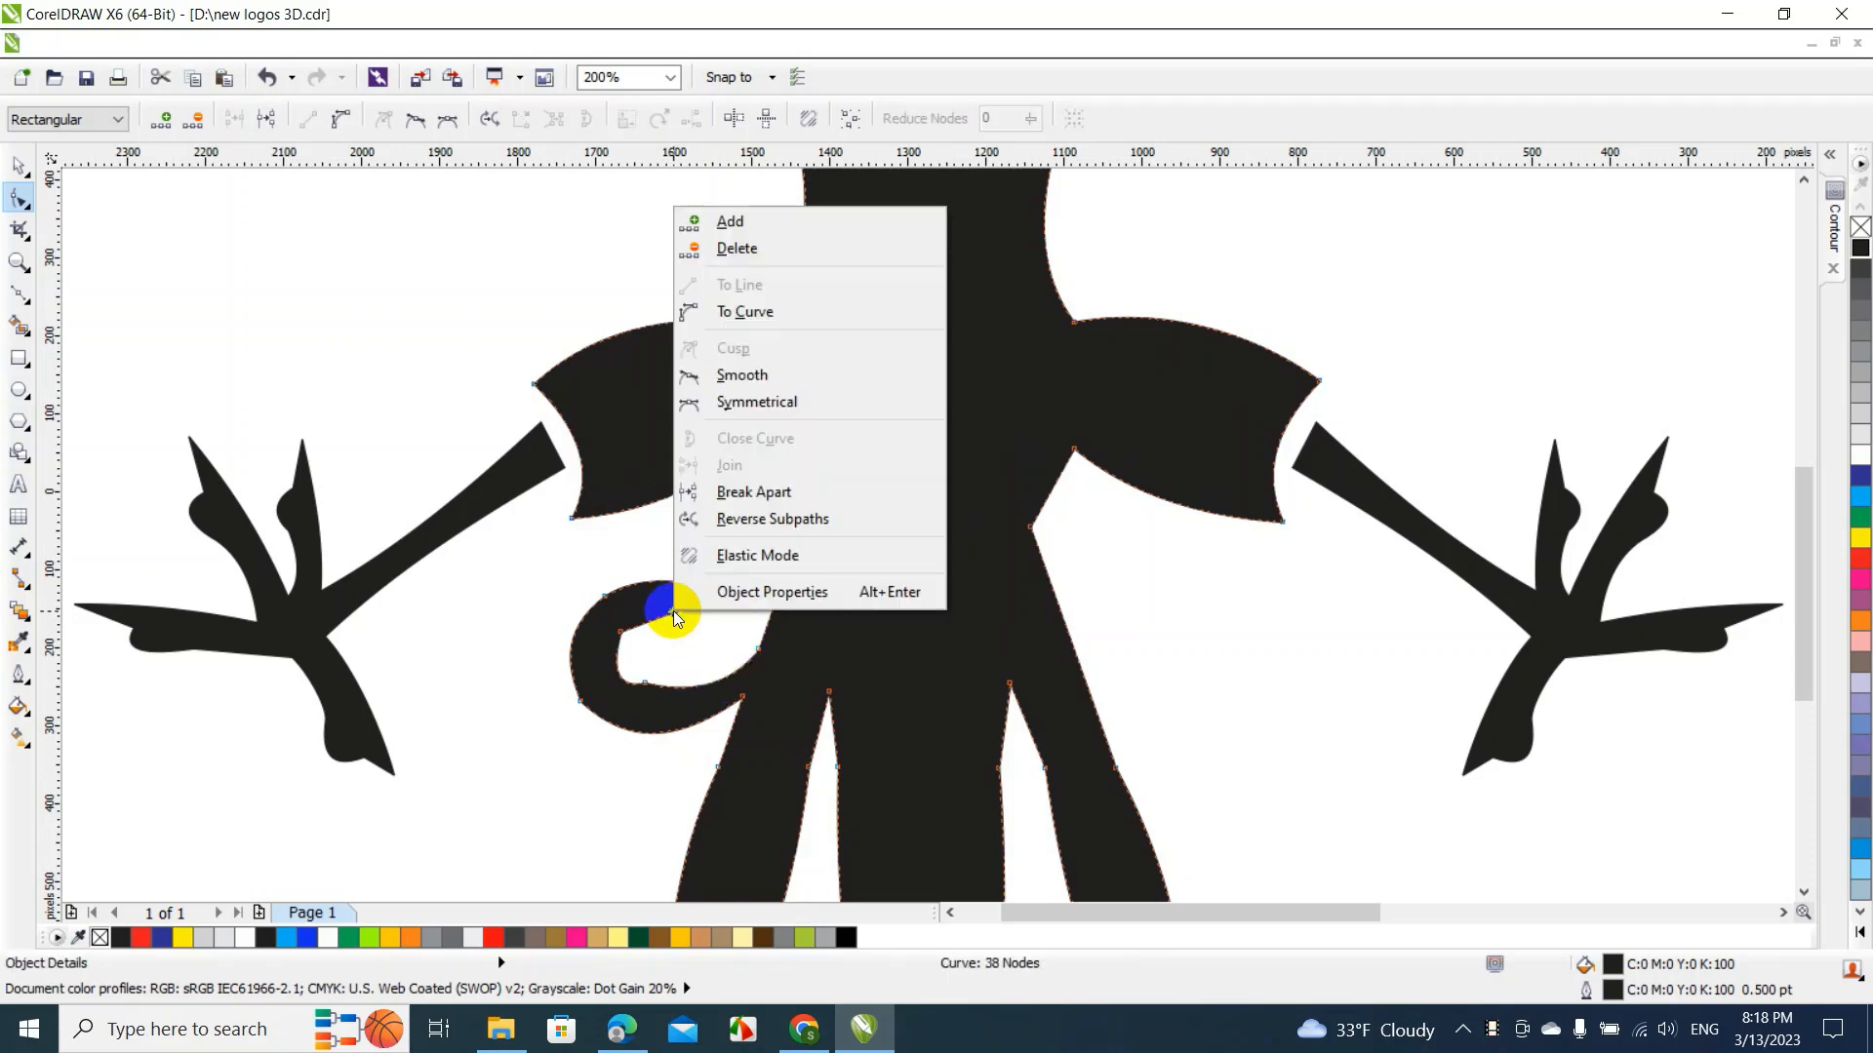
click(746, 314)
drag(648, 575, 635, 652)
Delete the two inner and two outer corner nodes of the hook to smooth it into a crescent
click(622, 636)
key(Delete)
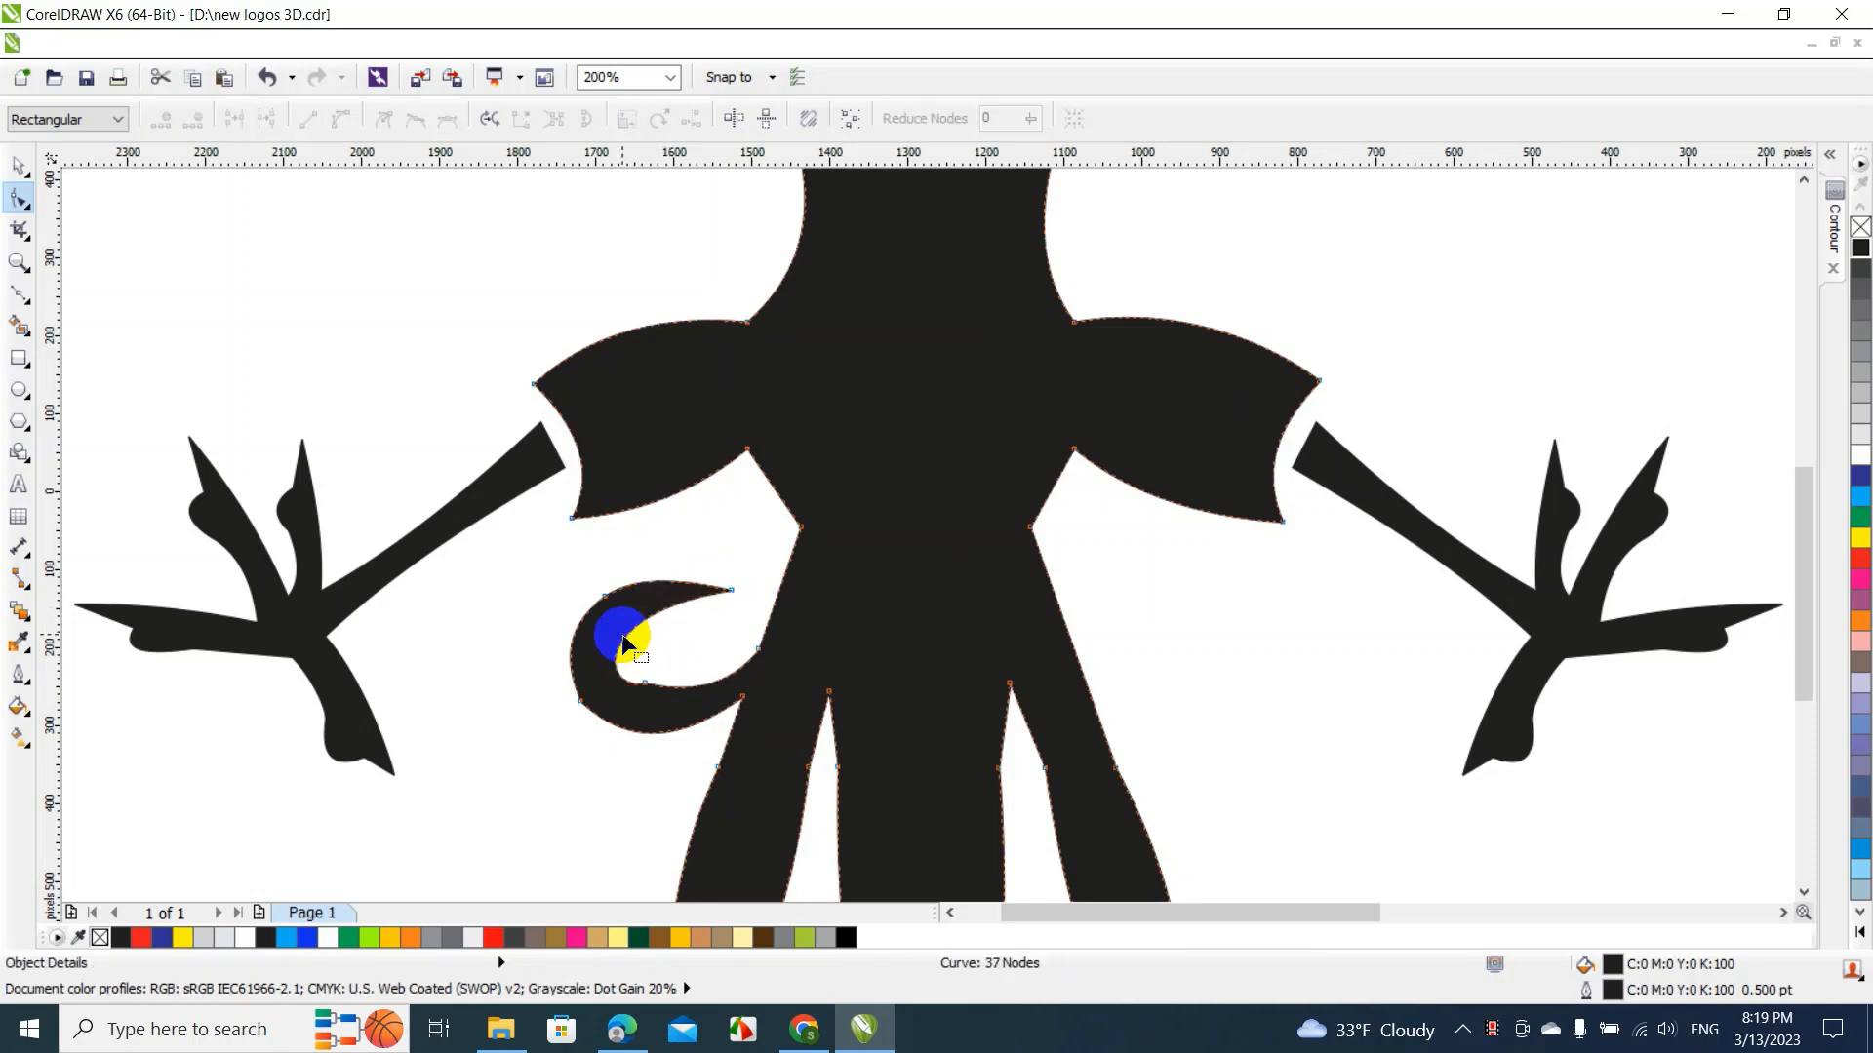
click(644, 686)
key(Delete)
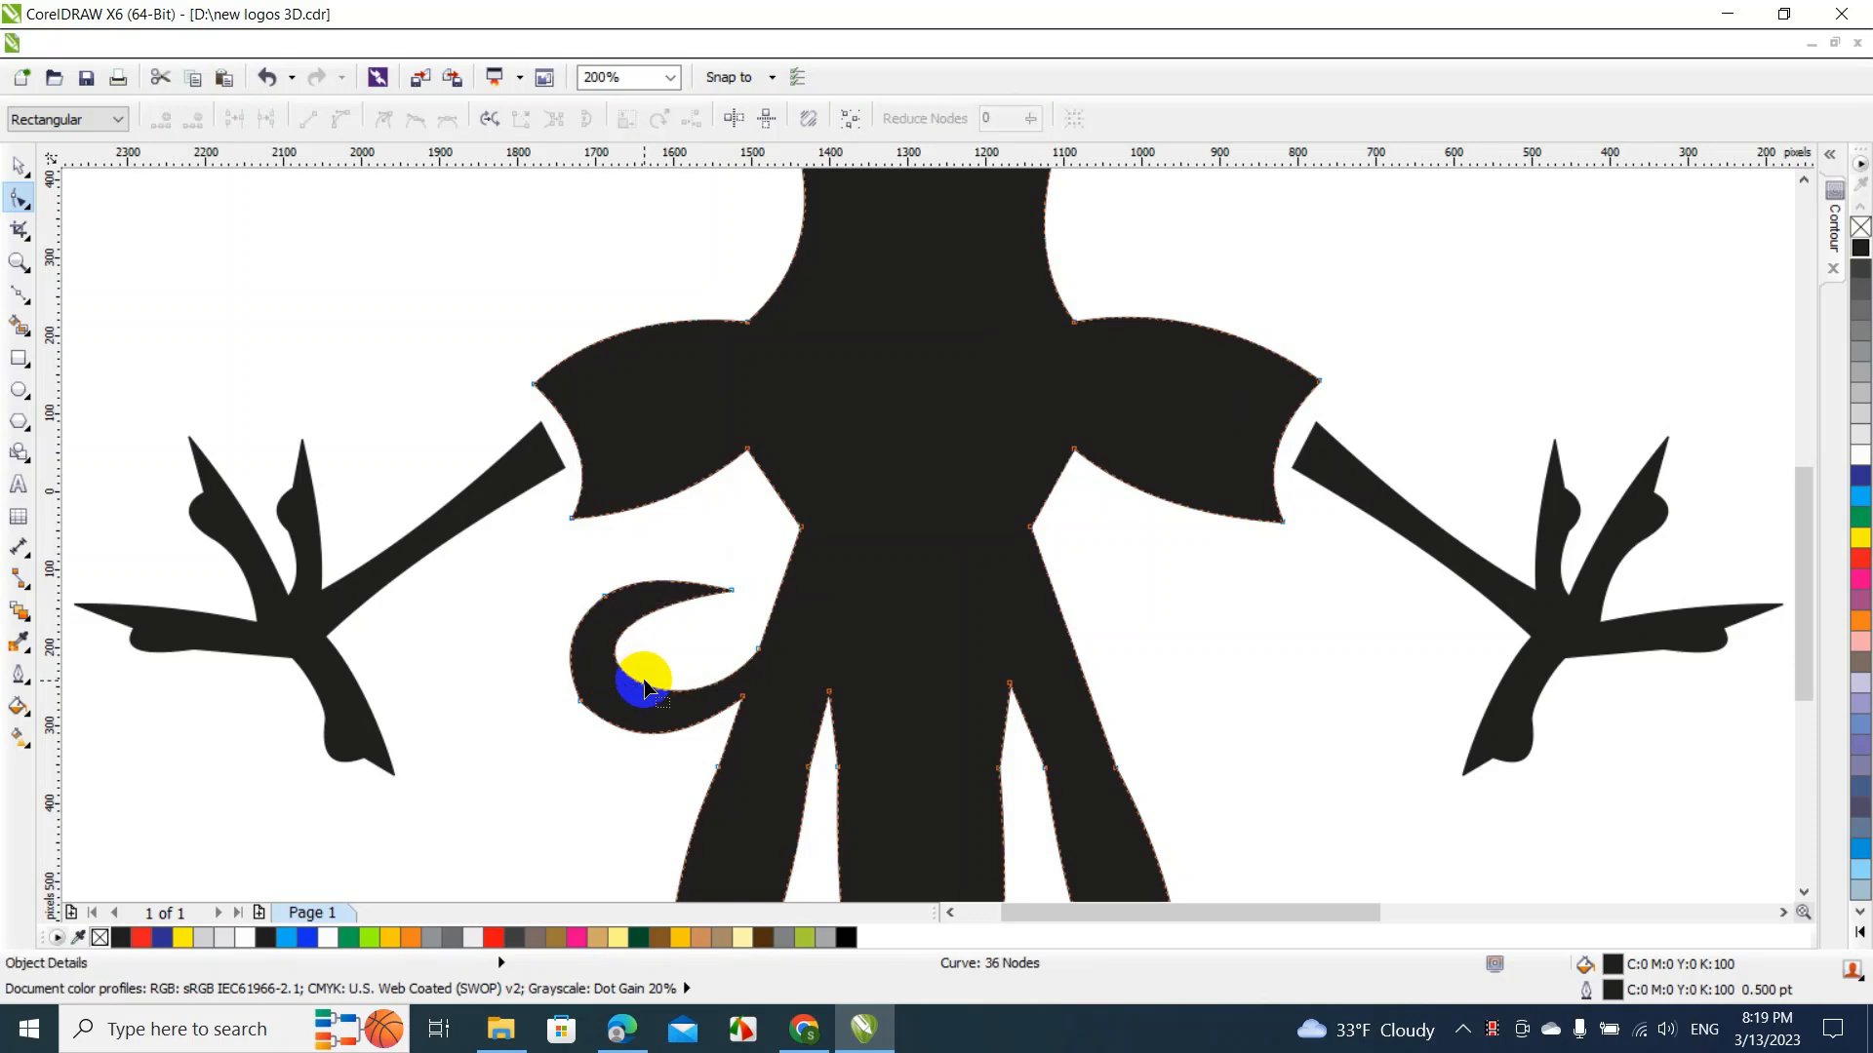
click(581, 700)
key(Delete)
click(606, 593)
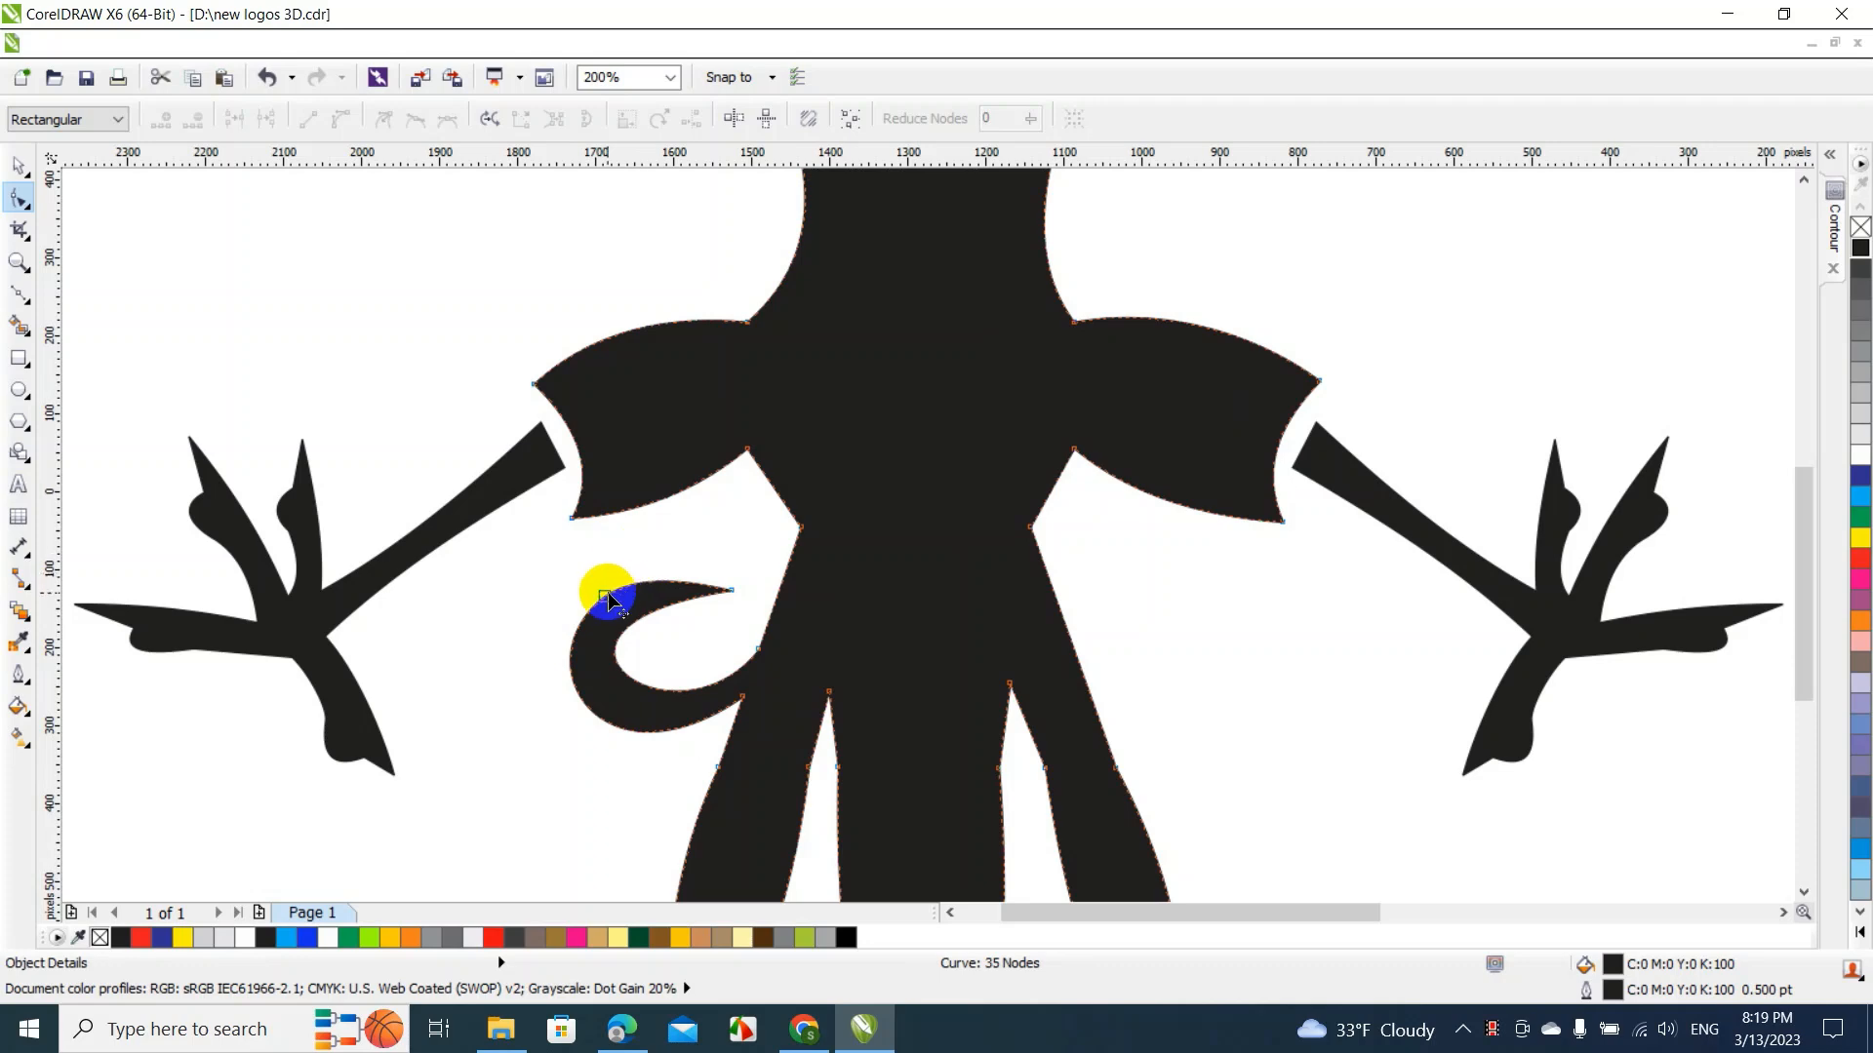
key(Delete)
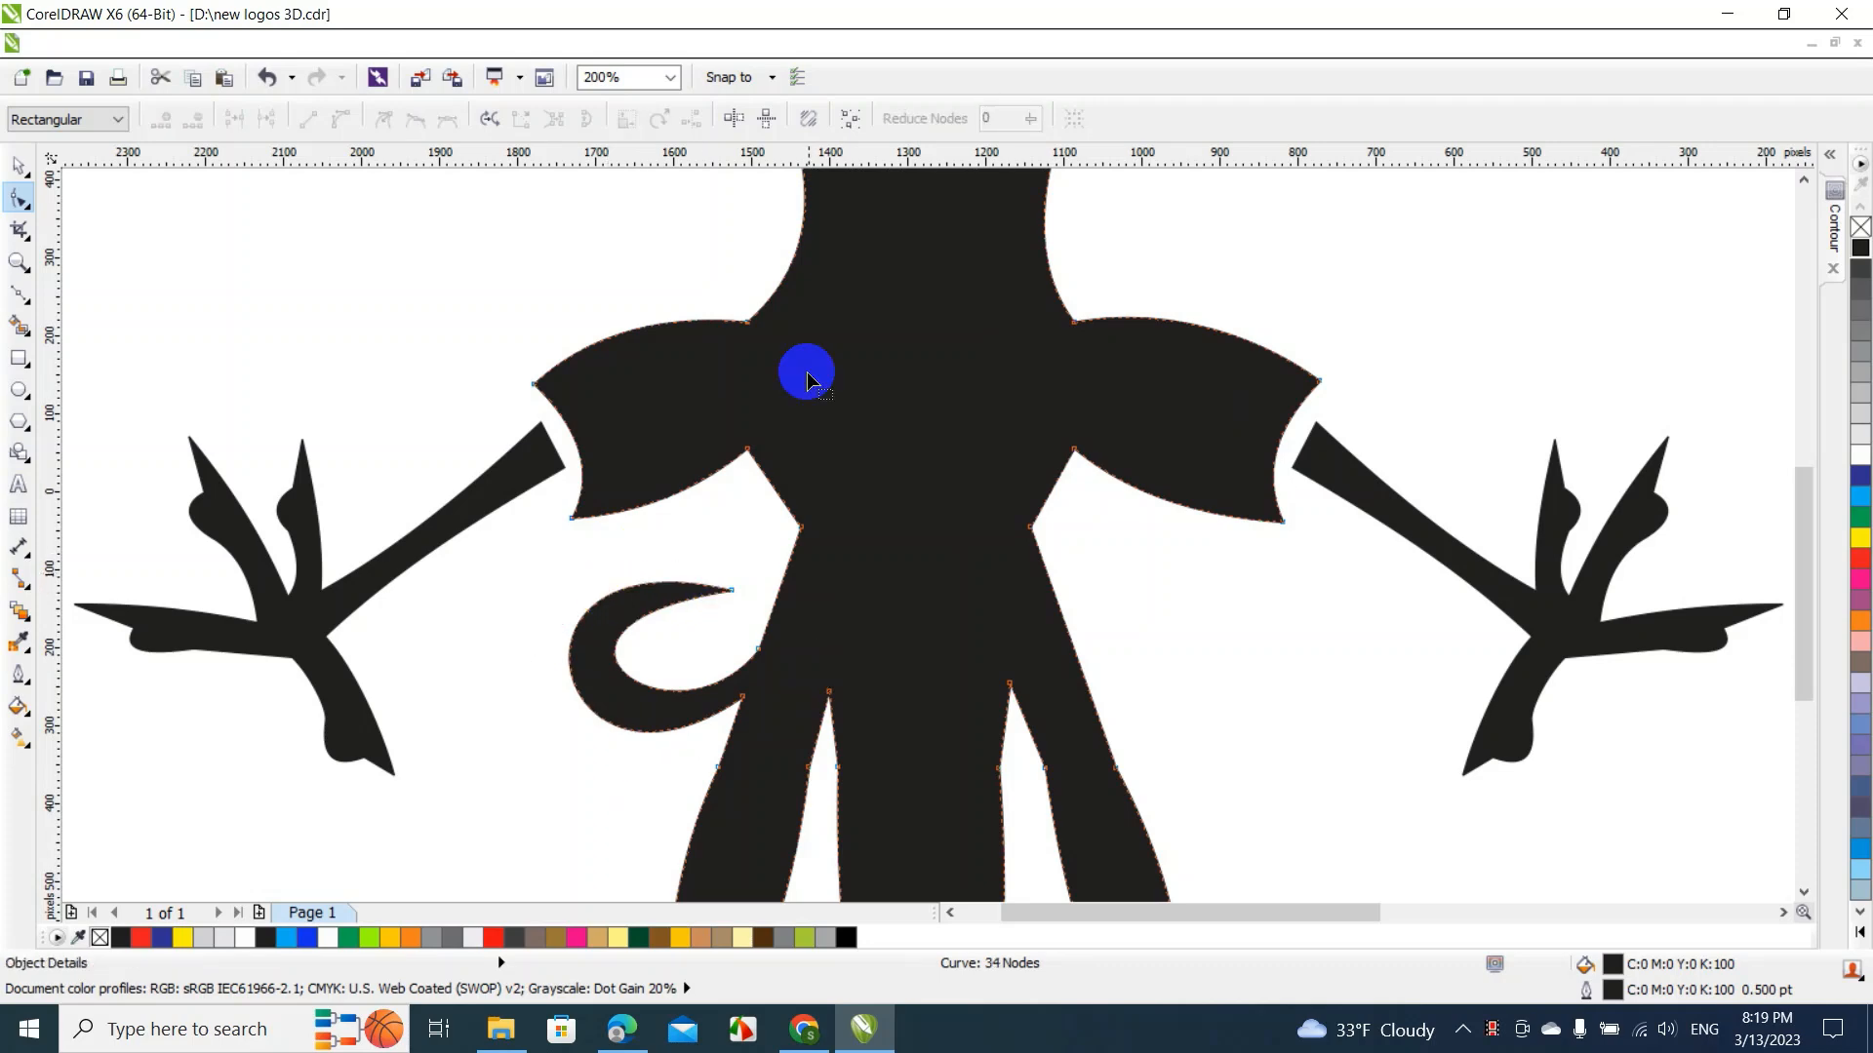
Leave node editing of the body and place a horizontal guideline across the upper body at about 290 px
click(20, 169)
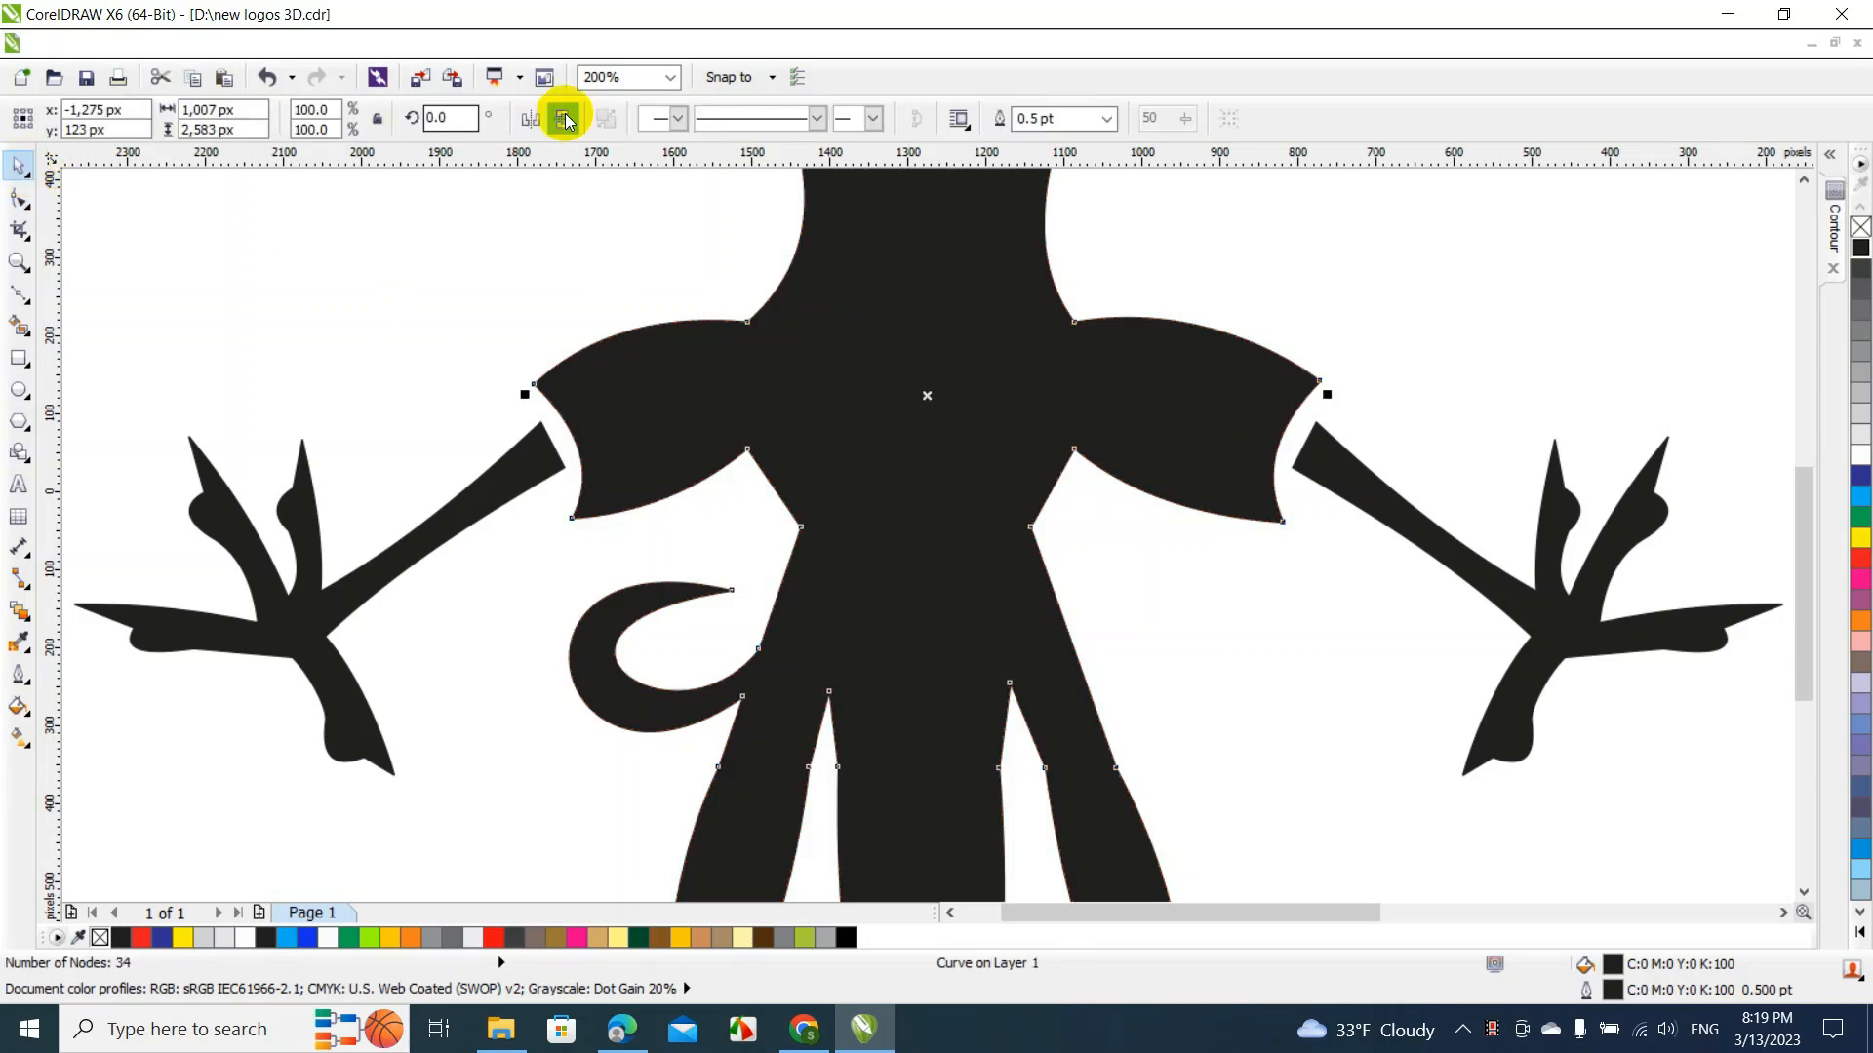
drag(650, 169, 759, 629)
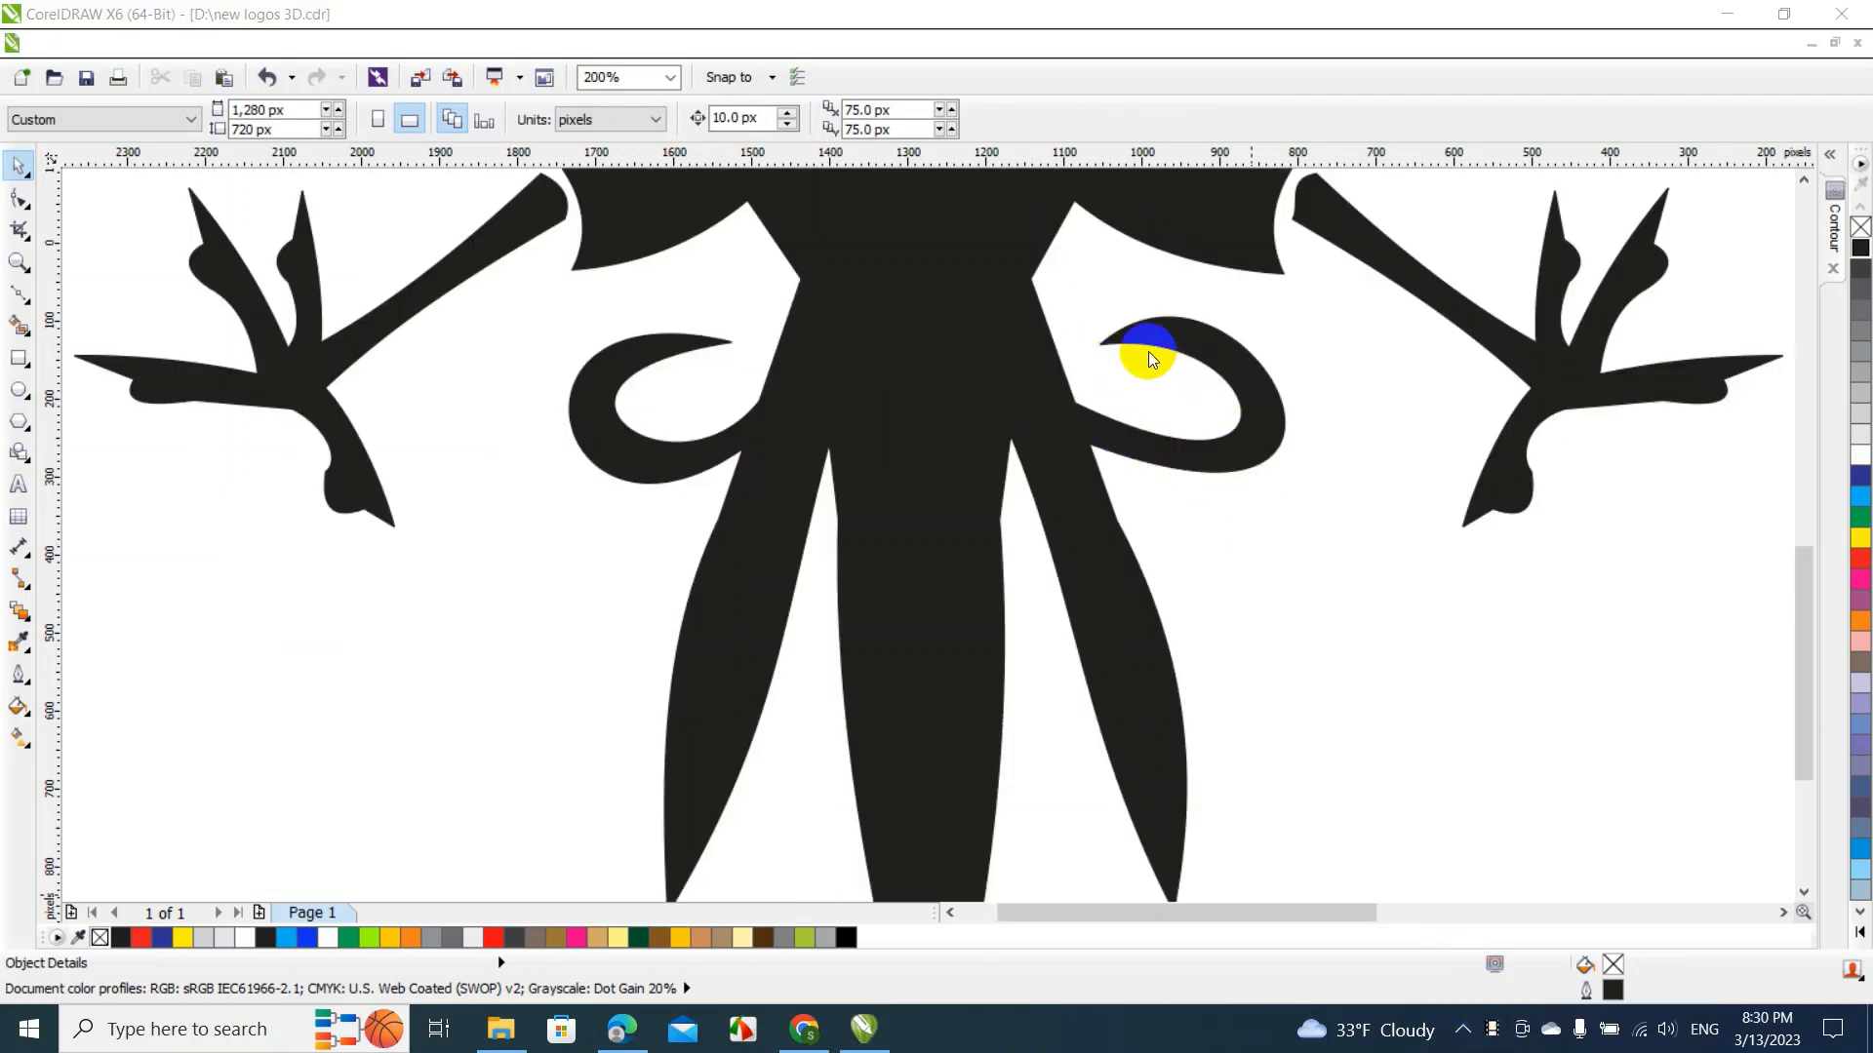
mouse_move(1794, 637)
mouse_down()
mouse_move(1826, 511)
mouse_move(1823, 619)
mouse_move(1793, 563)
mouse_up()
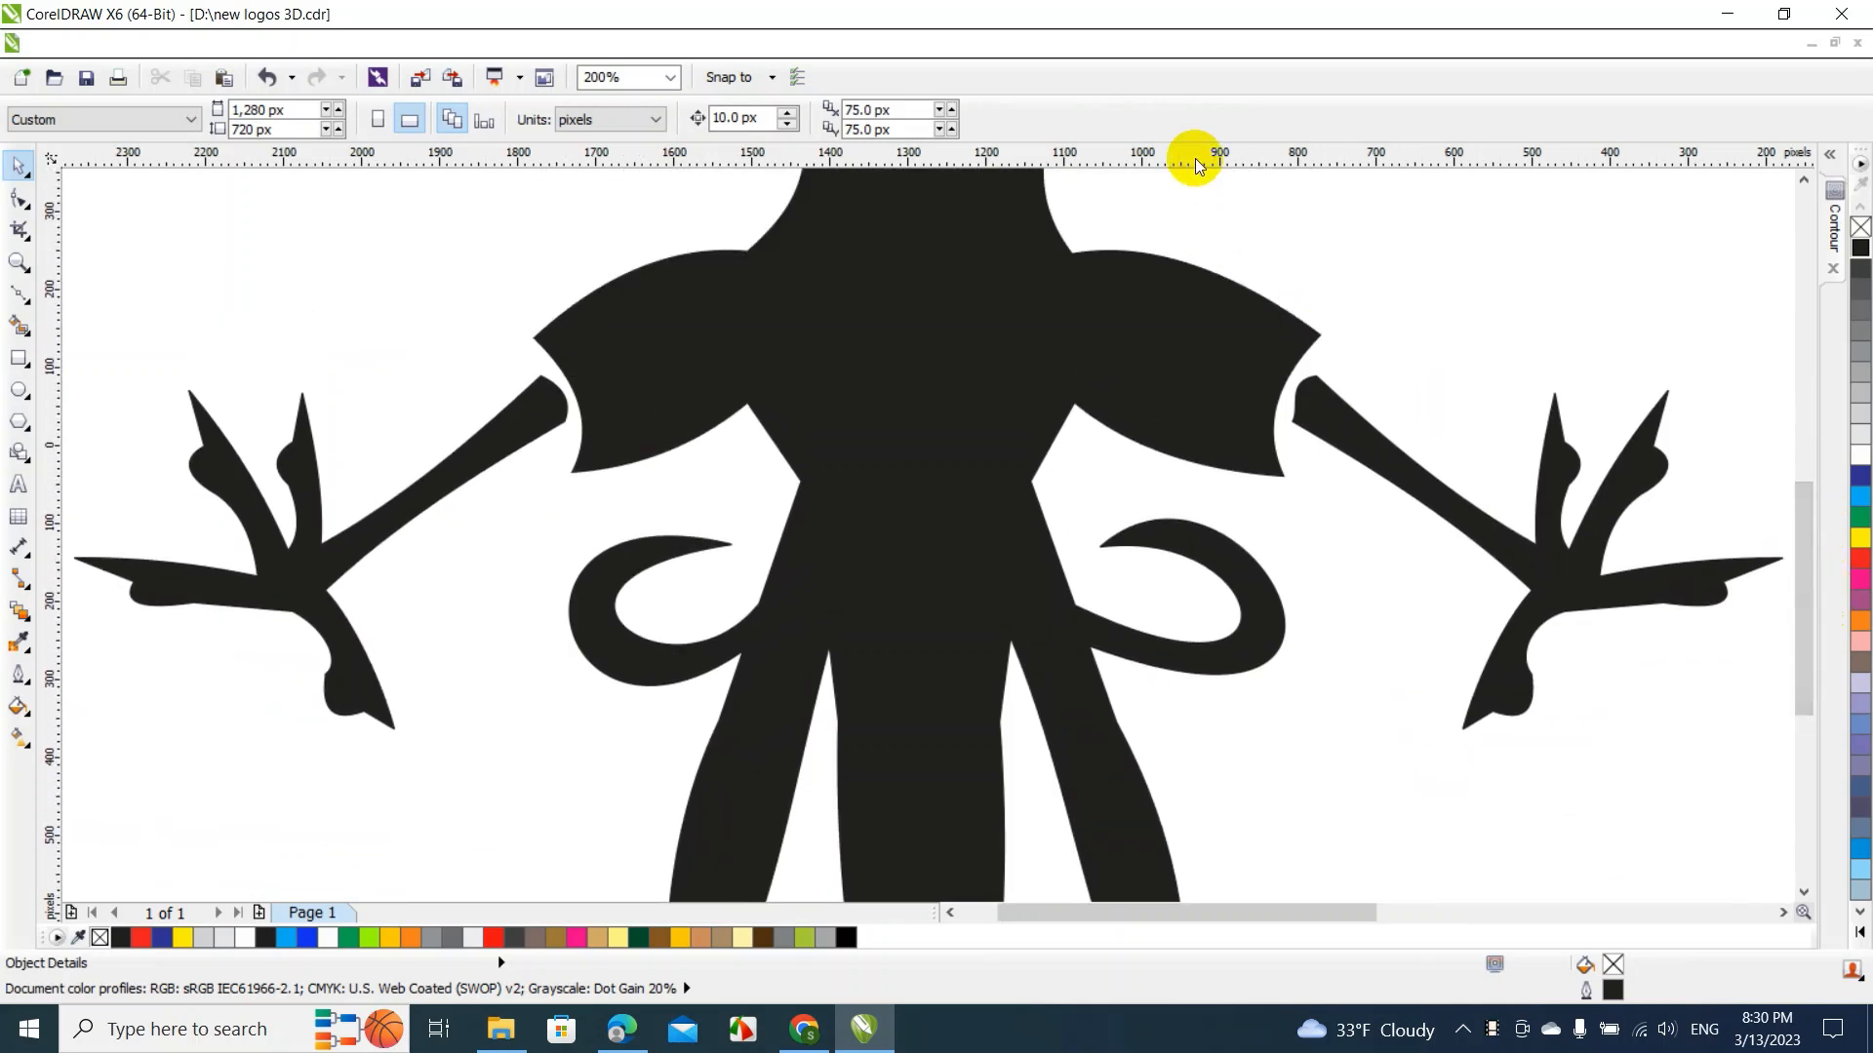
drag(1196, 158, 1185, 219)
Move the left thigh's lower corner node to about (-1692, -72) px and its upper corner node to about (-1763, 122) px
double_click(629, 404)
click(572, 474)
drag(573, 480, 603, 508)
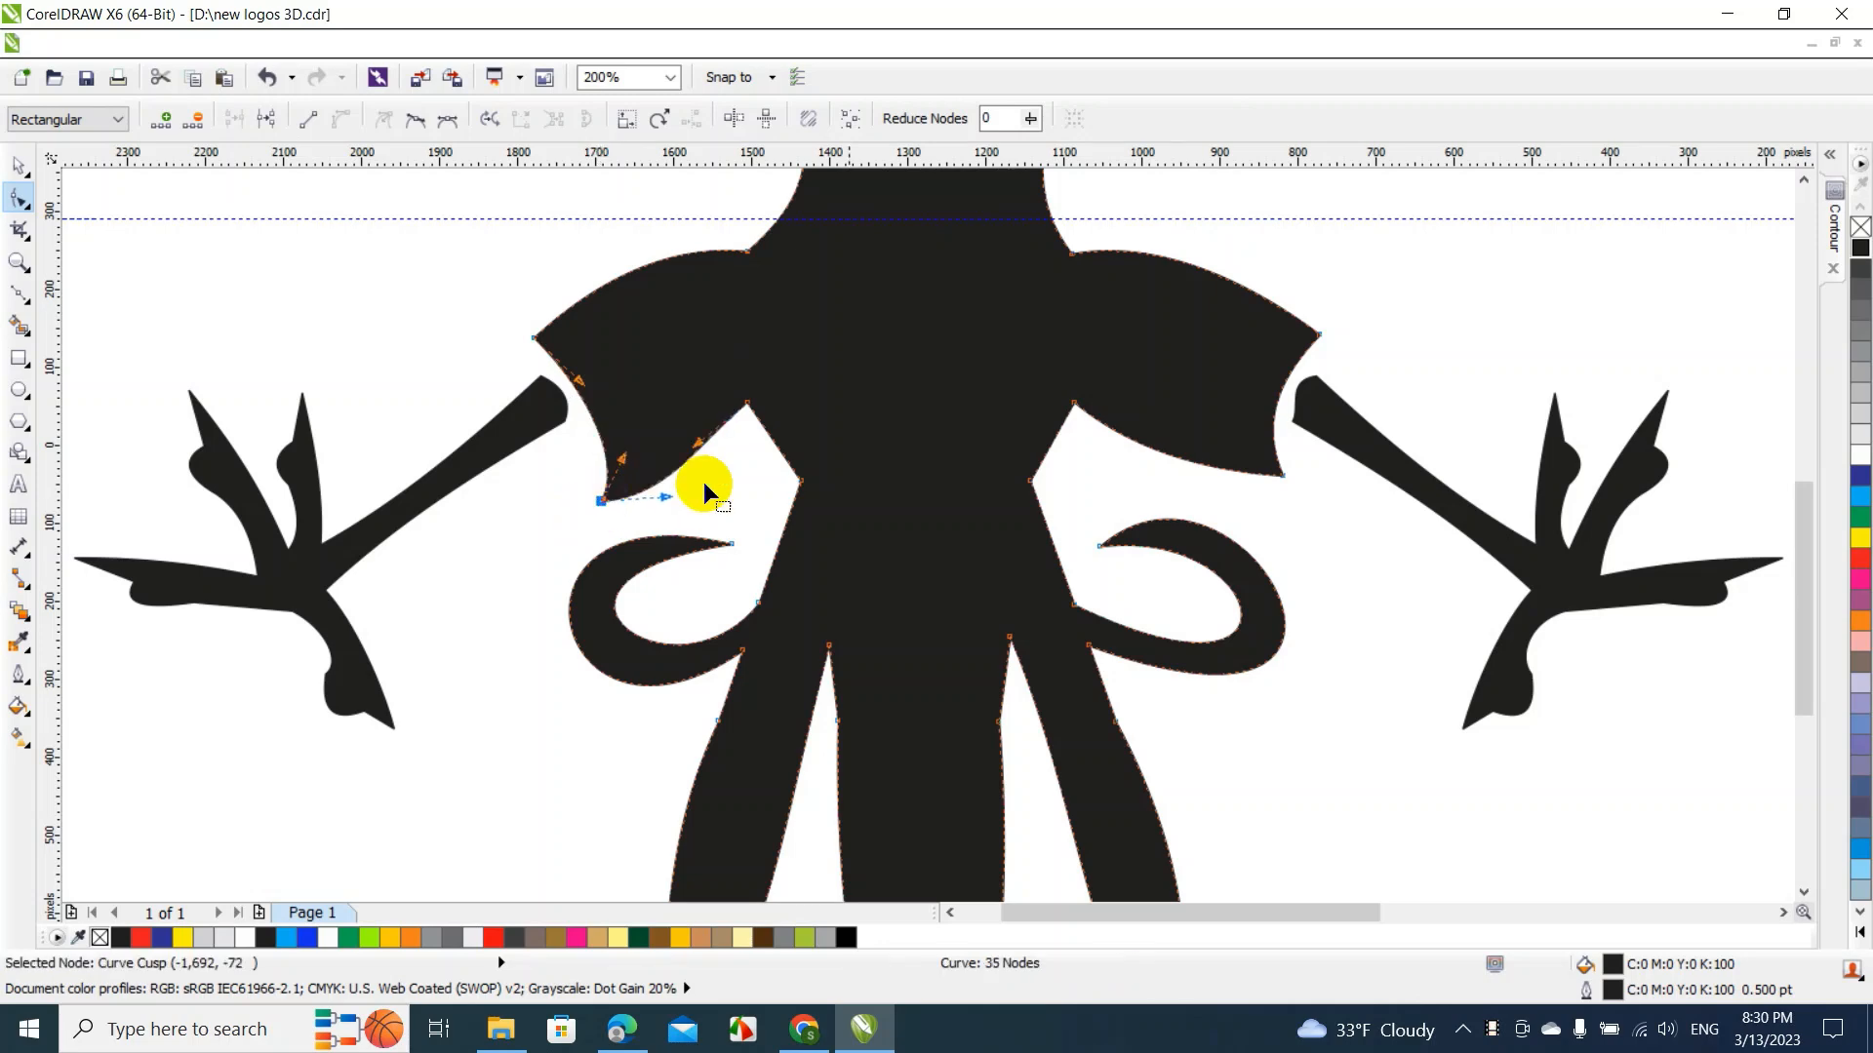
click(536, 344)
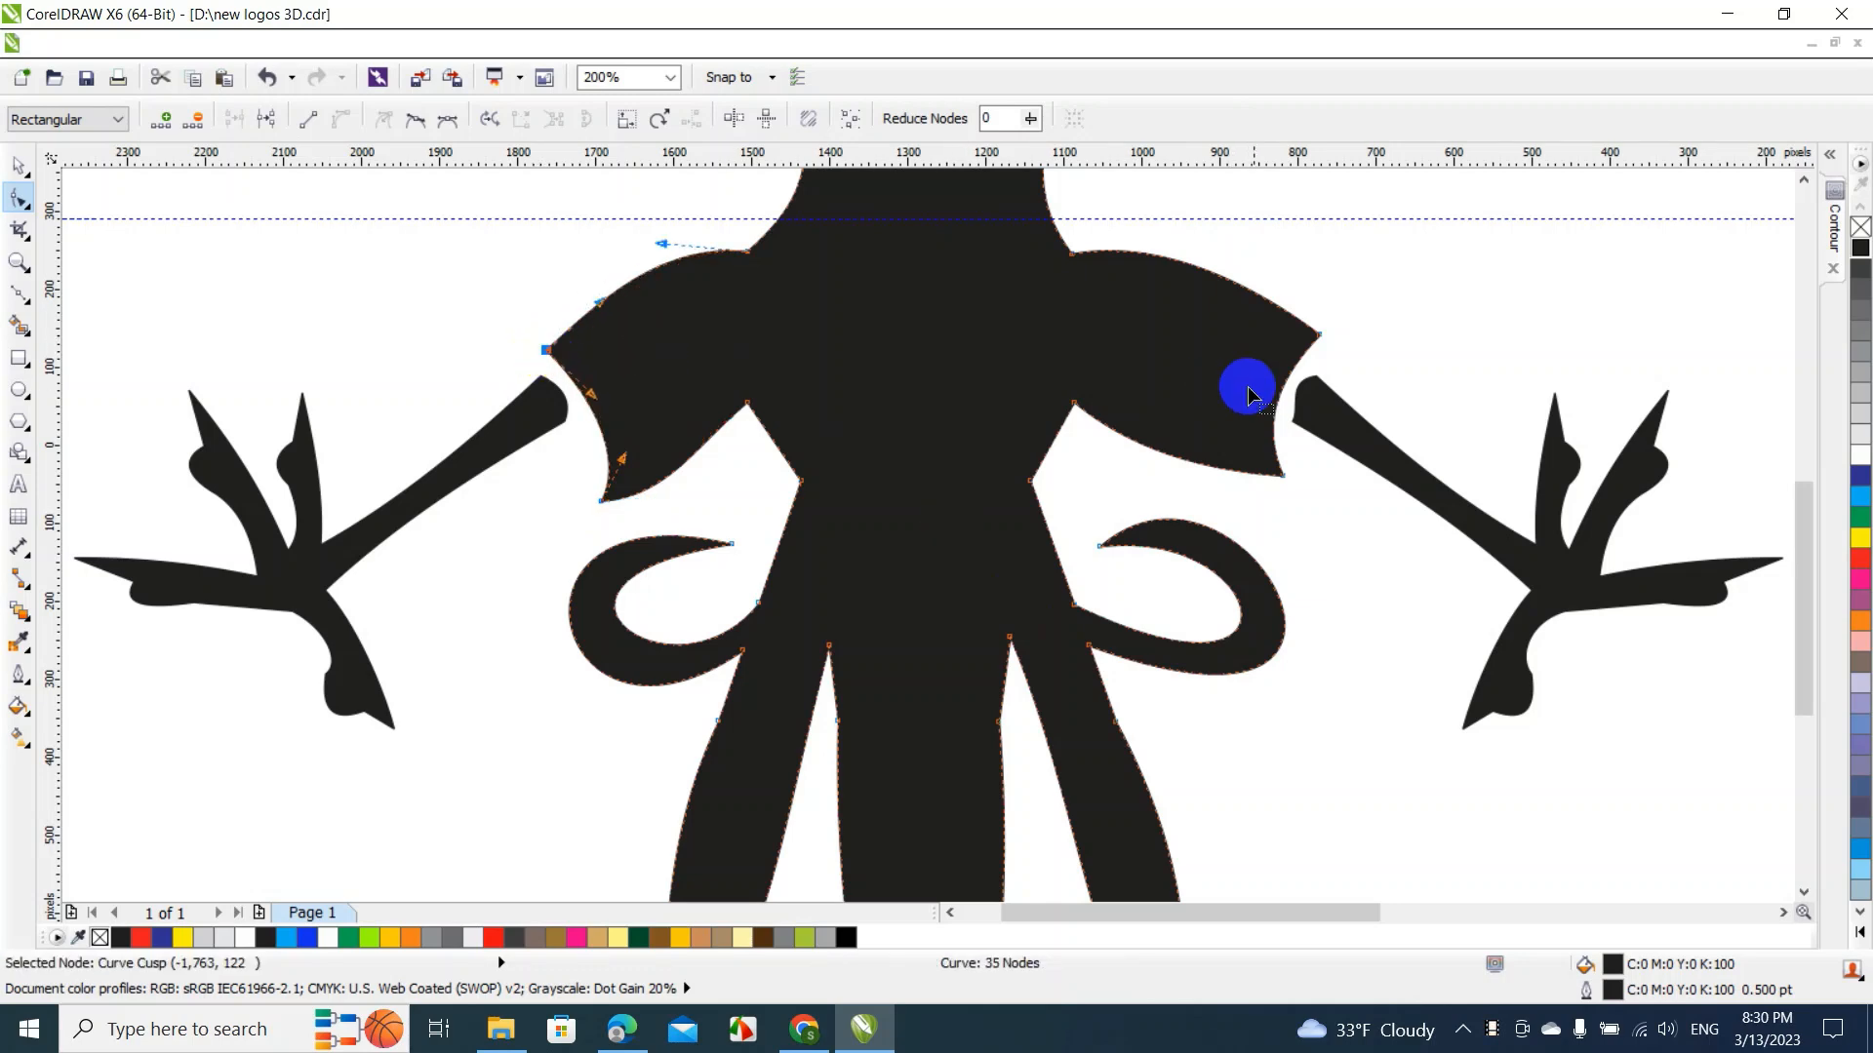
Shift the right thigh's lower corner slightly down and inward, move its upper corner to about (-776, 123) px, and leave node editing
drag(1279, 472, 1272, 493)
drag(1319, 337, 1316, 348)
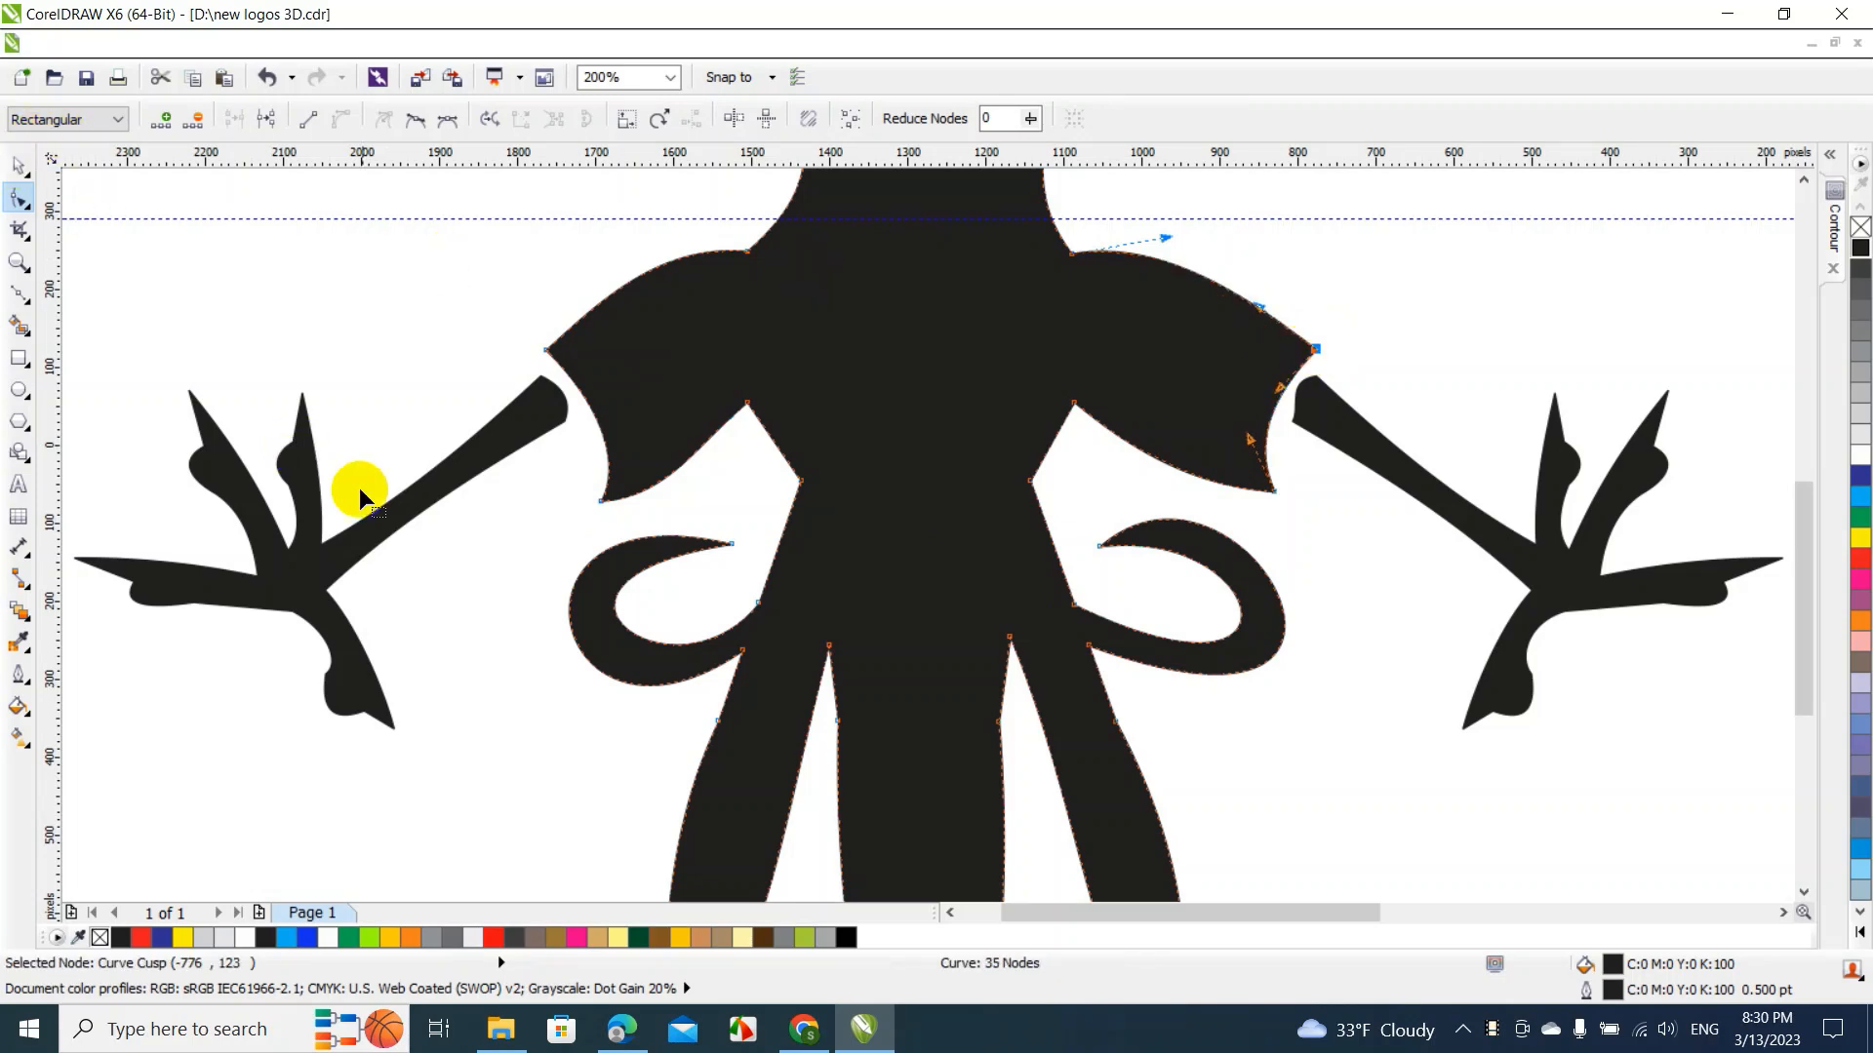
click(25, 234)
click(22, 172)
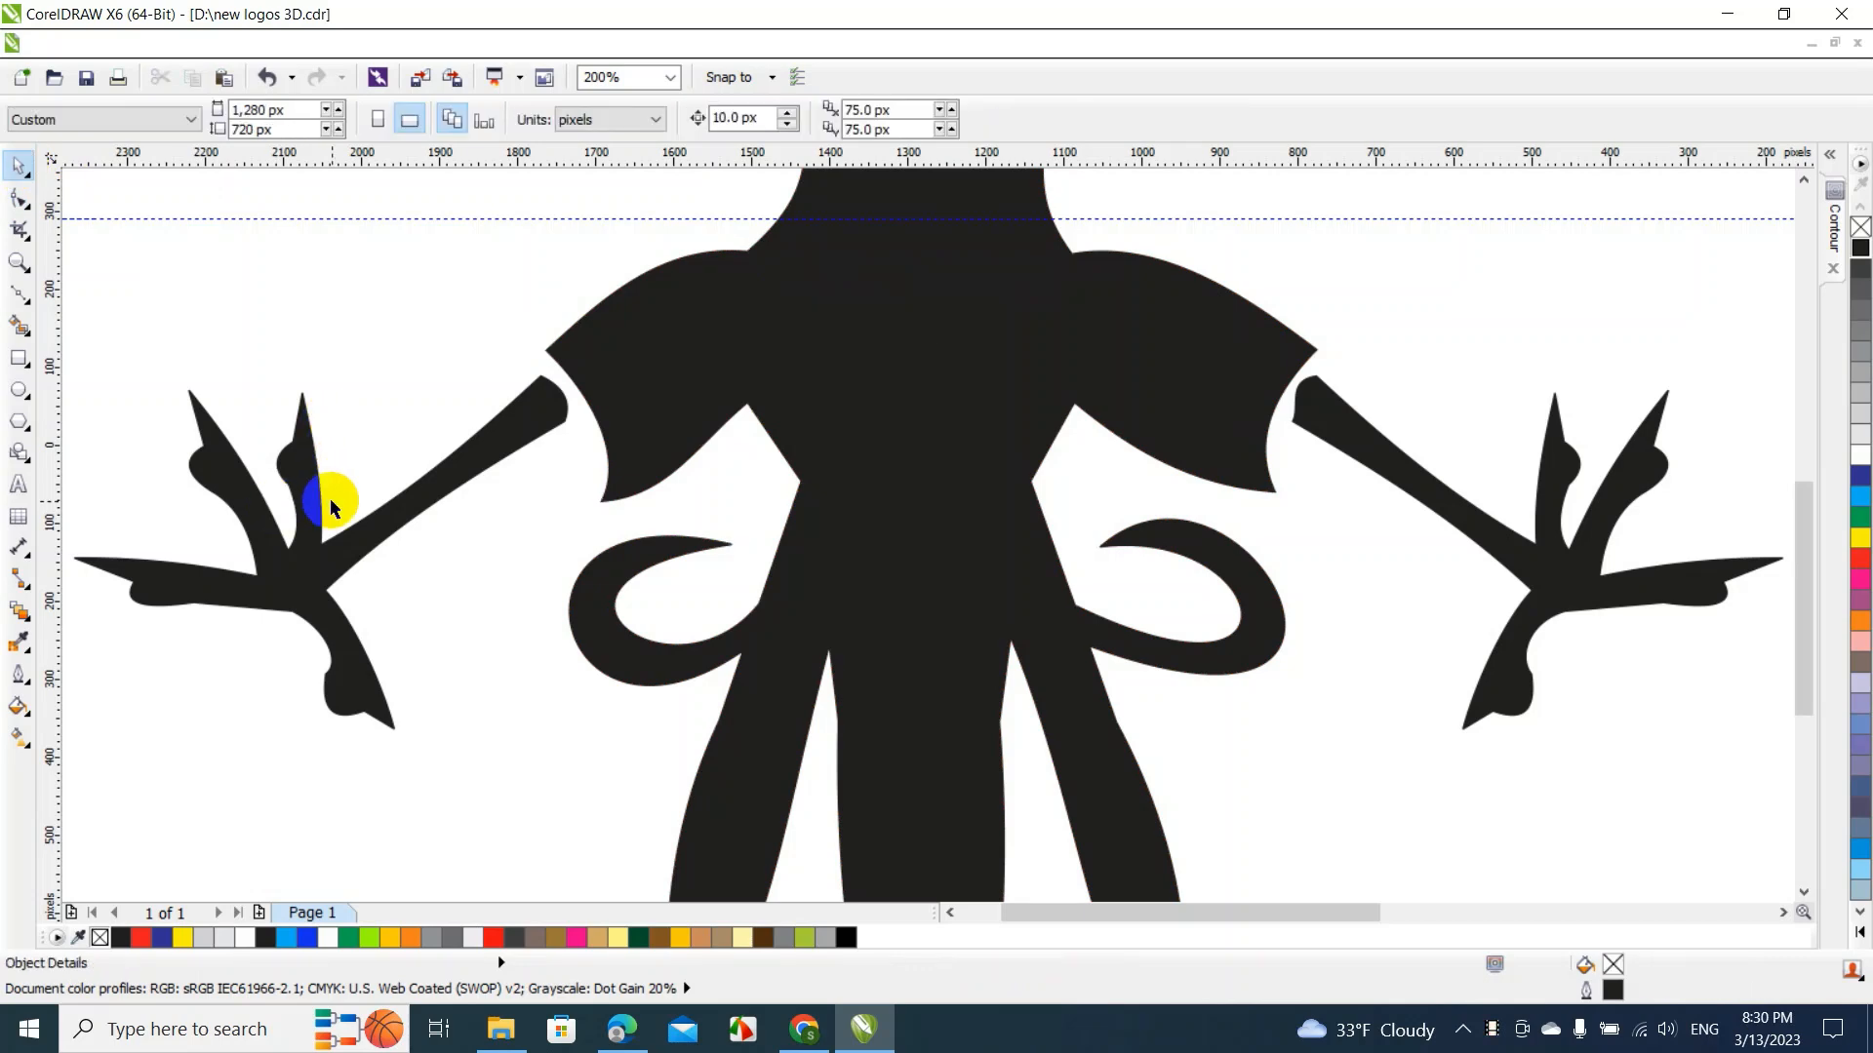
Move the left clawed leg to about (-2034, -170) px and the right one to about (-495, -170) px
click(453, 486)
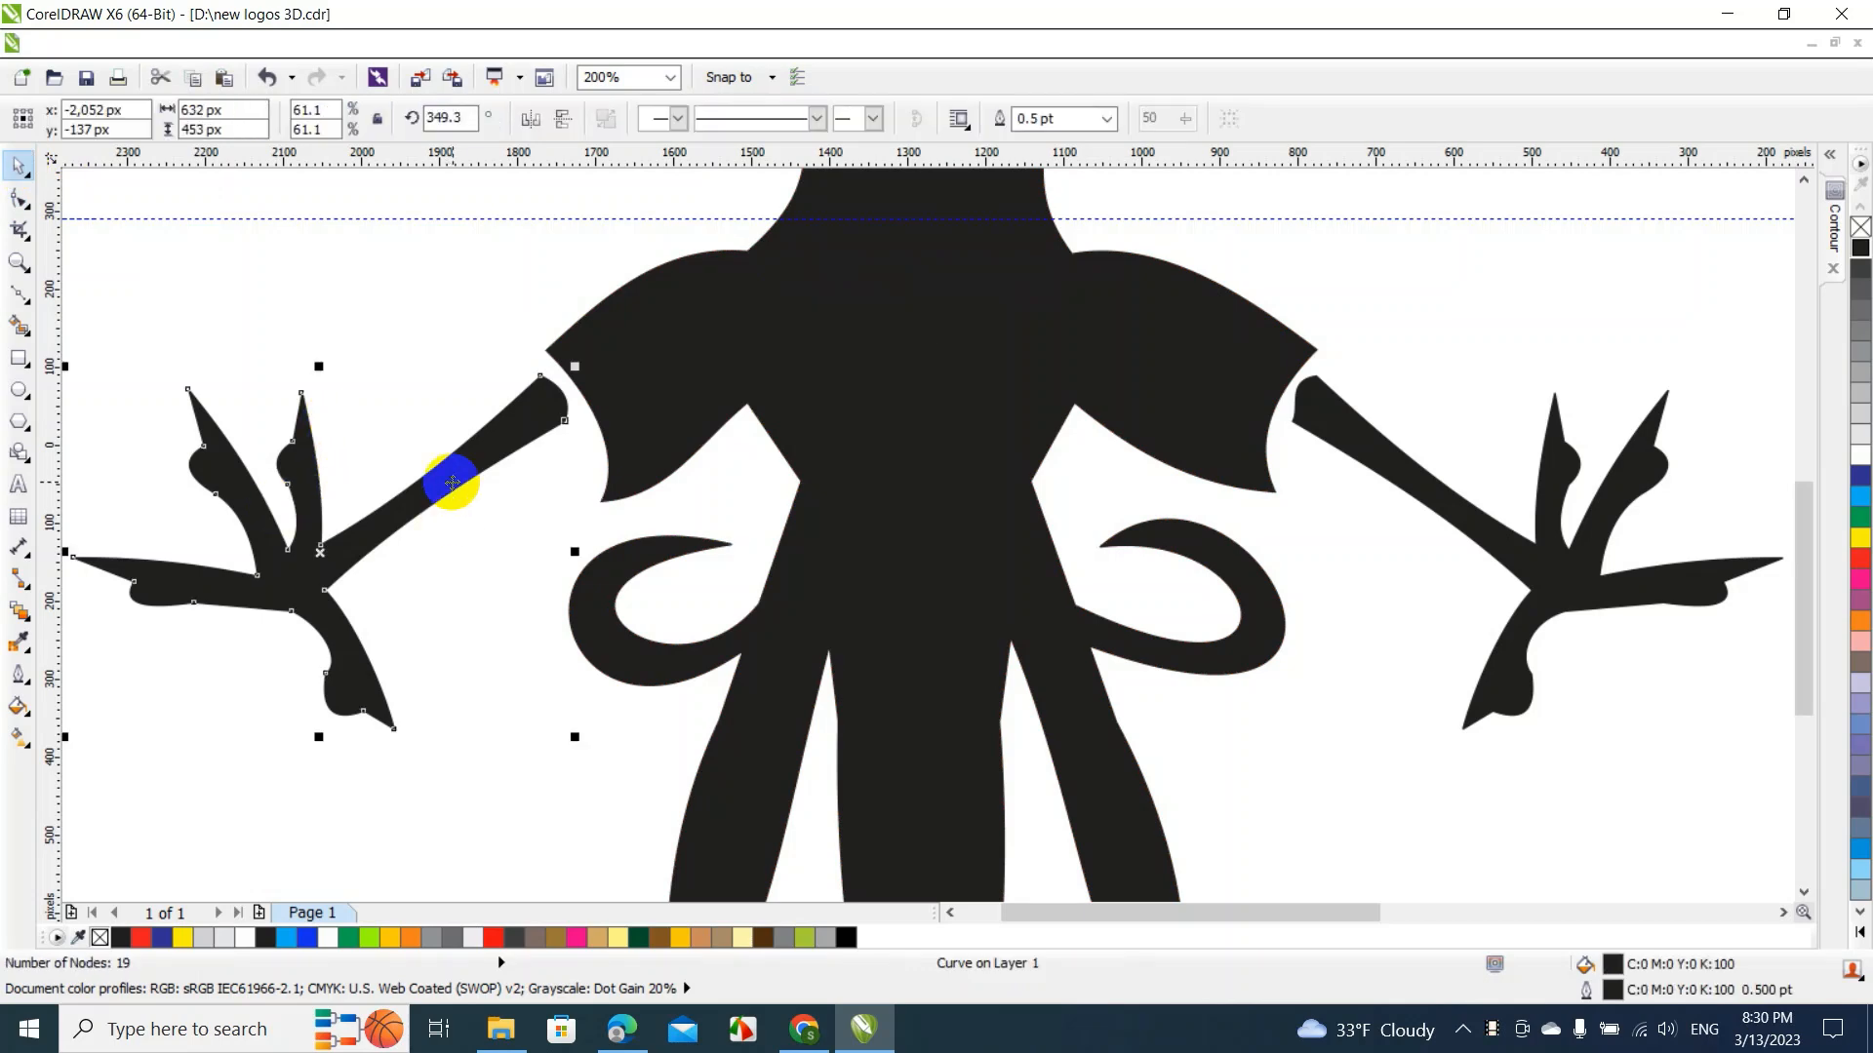
drag(452, 483, 468, 509)
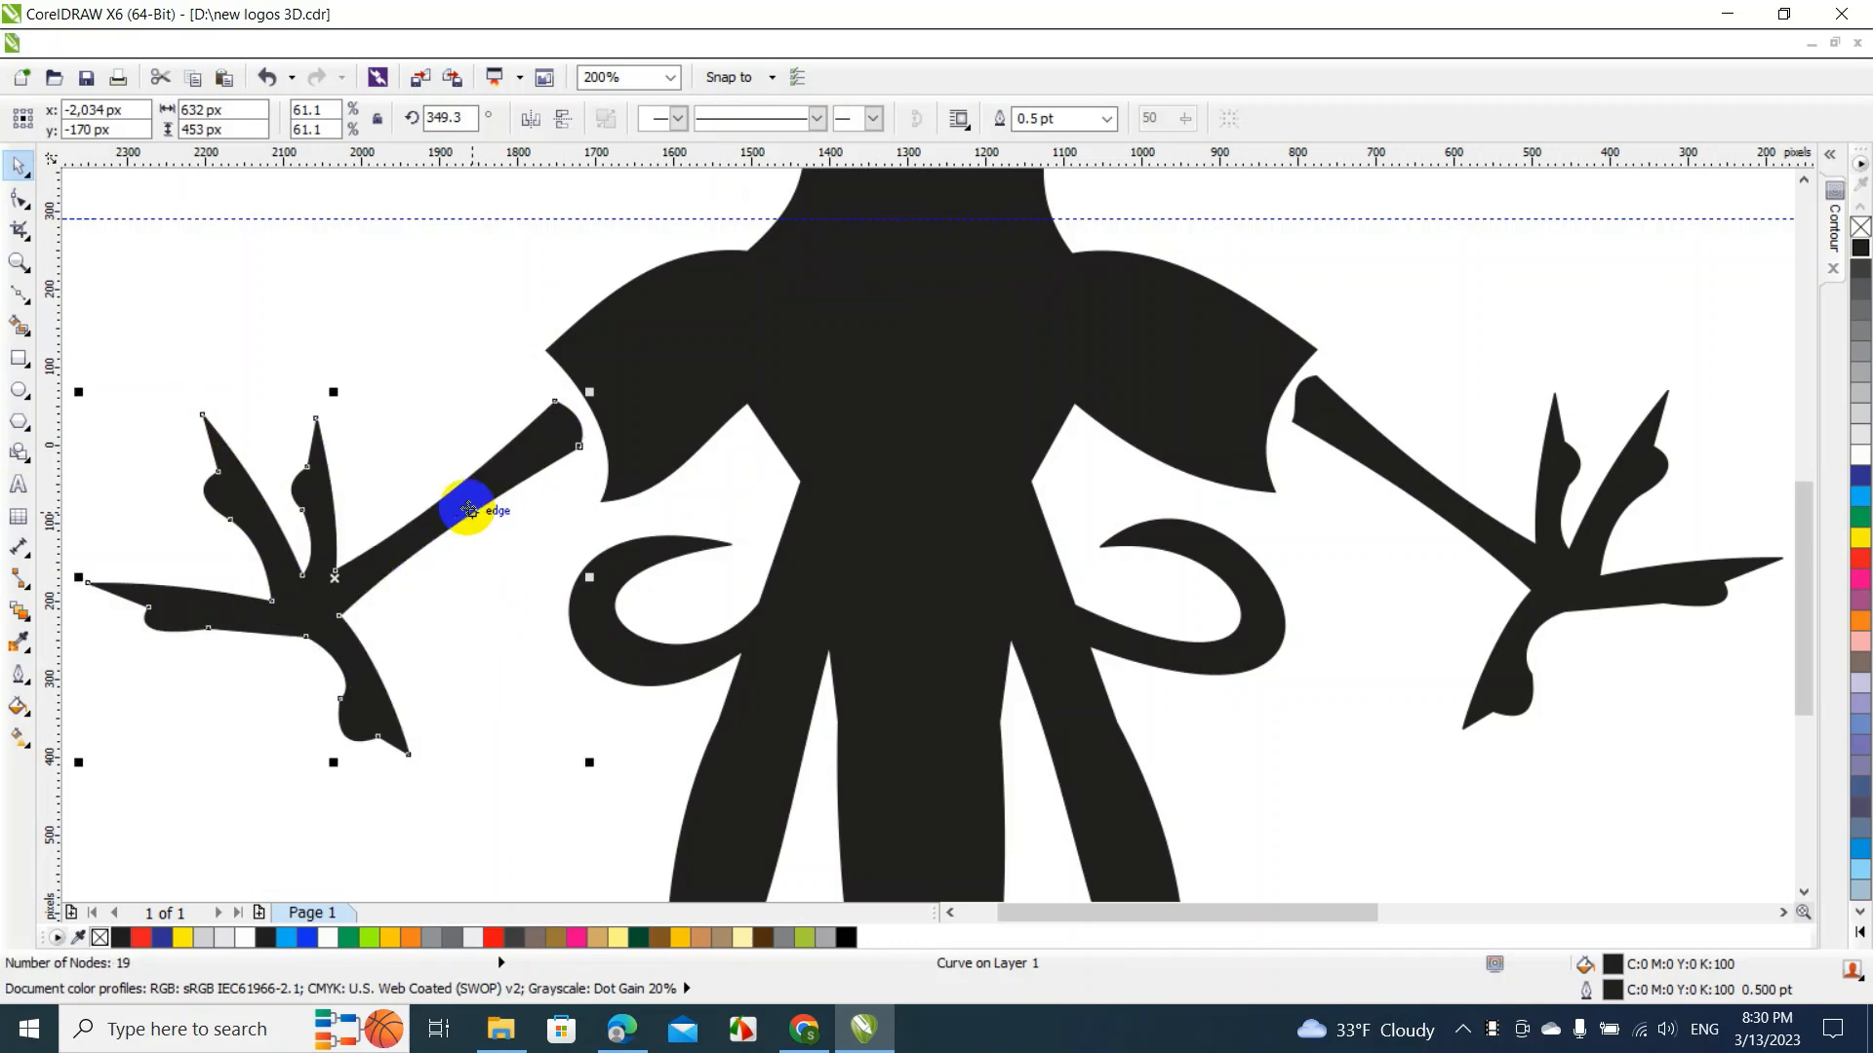
click(1425, 490)
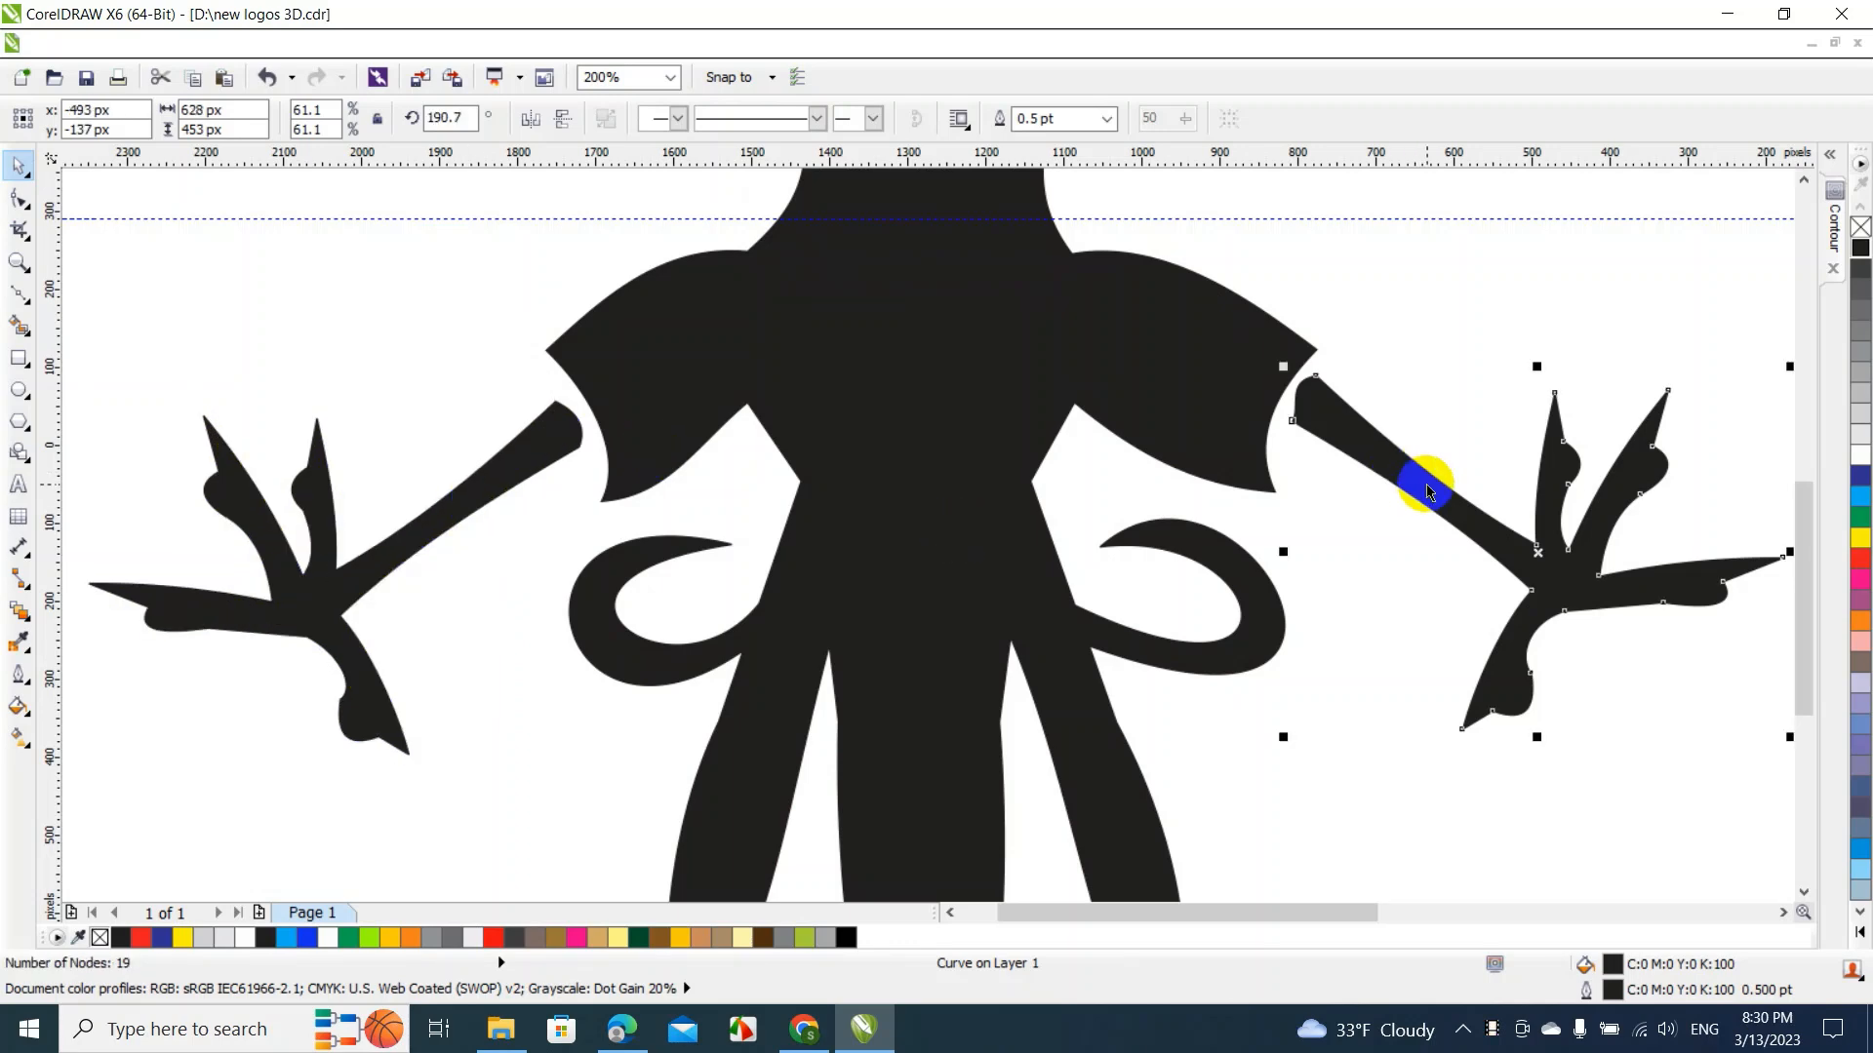
drag(1425, 485, 1421, 511)
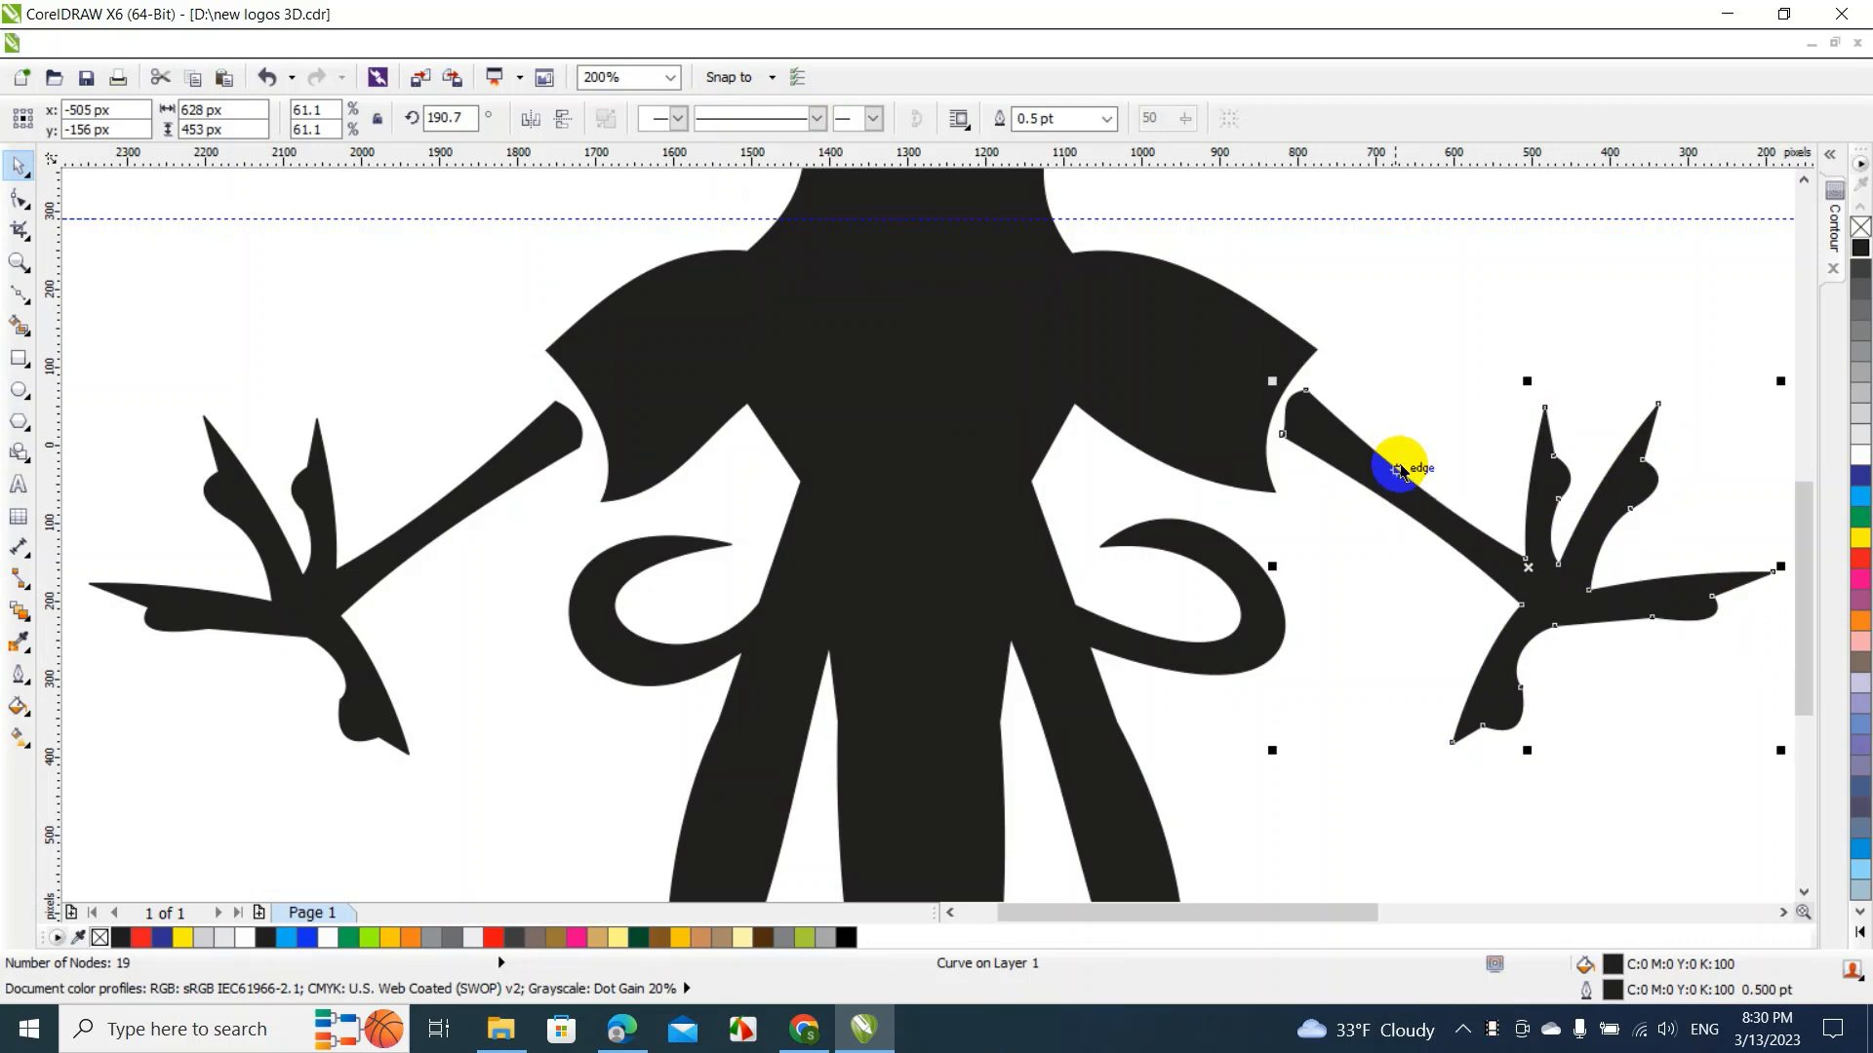
drag(1396, 474, 1386, 481)
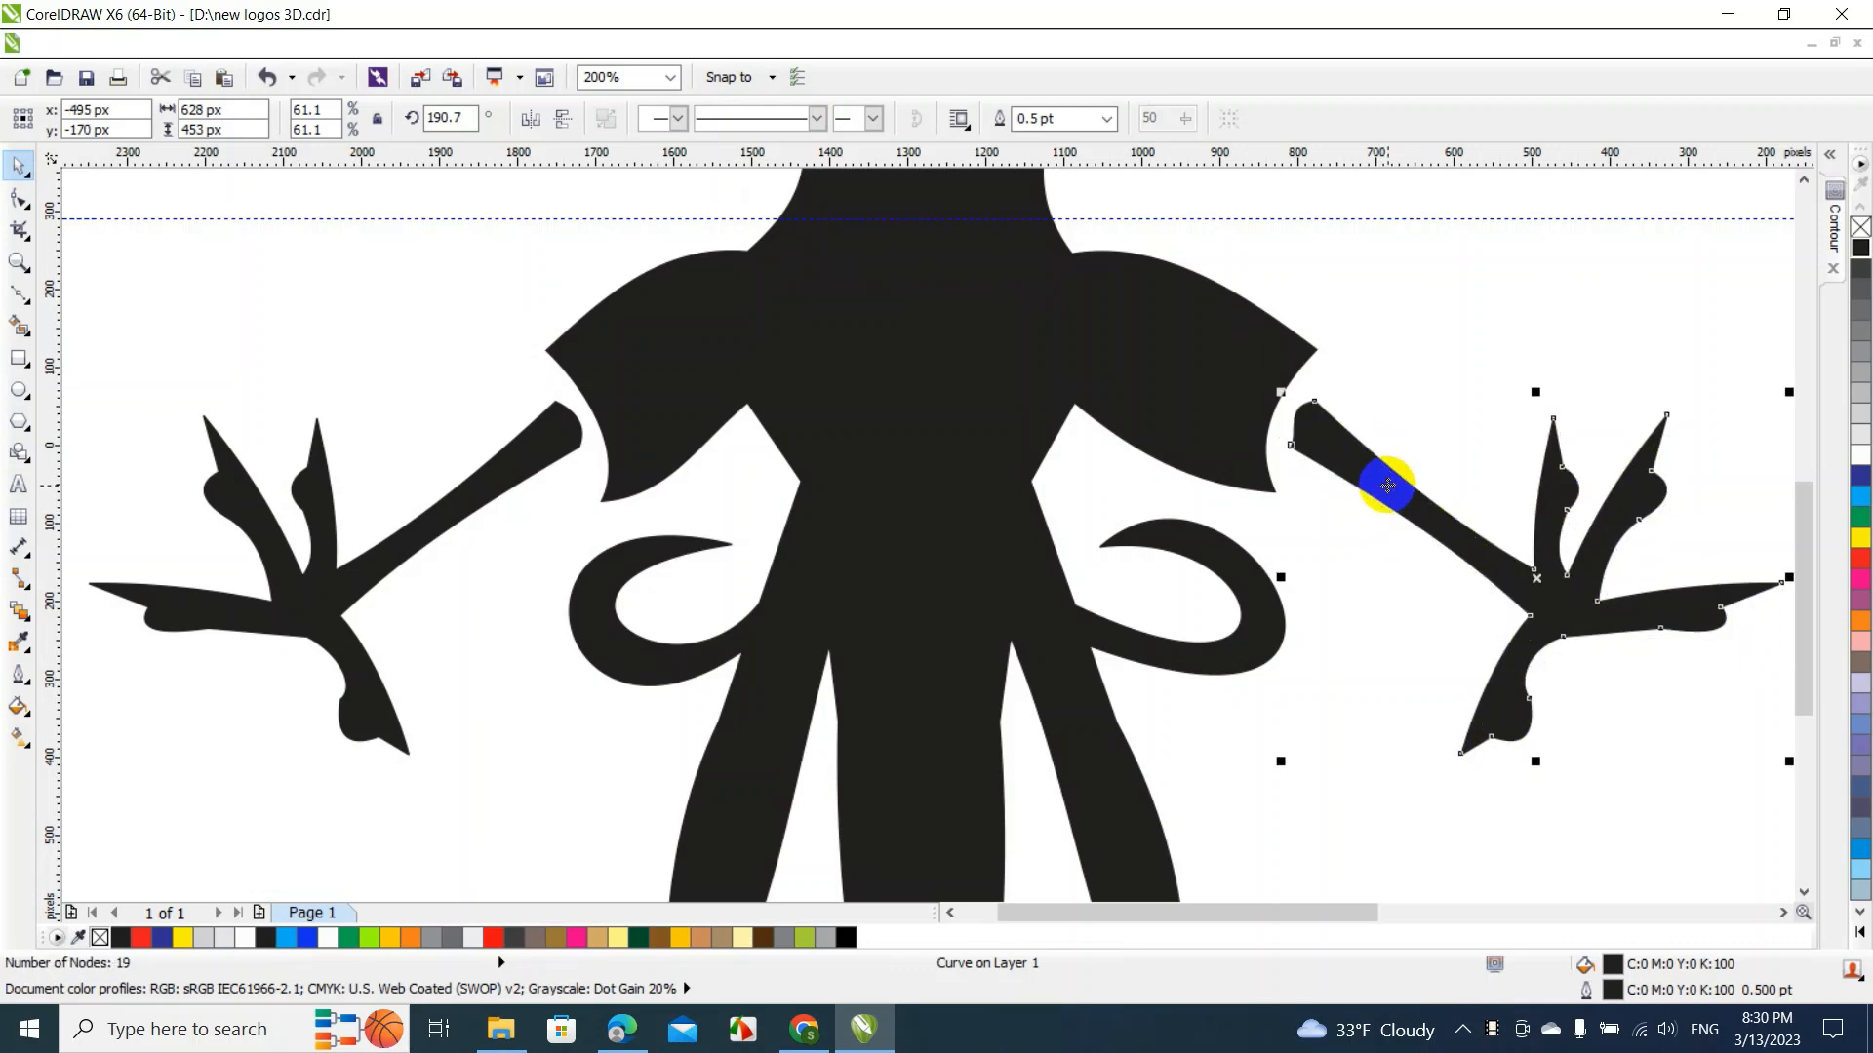
Lower the horizontal guideline to about -72 px and move the right thigh's lower corner node to about (-842, -72) px
click(1414, 402)
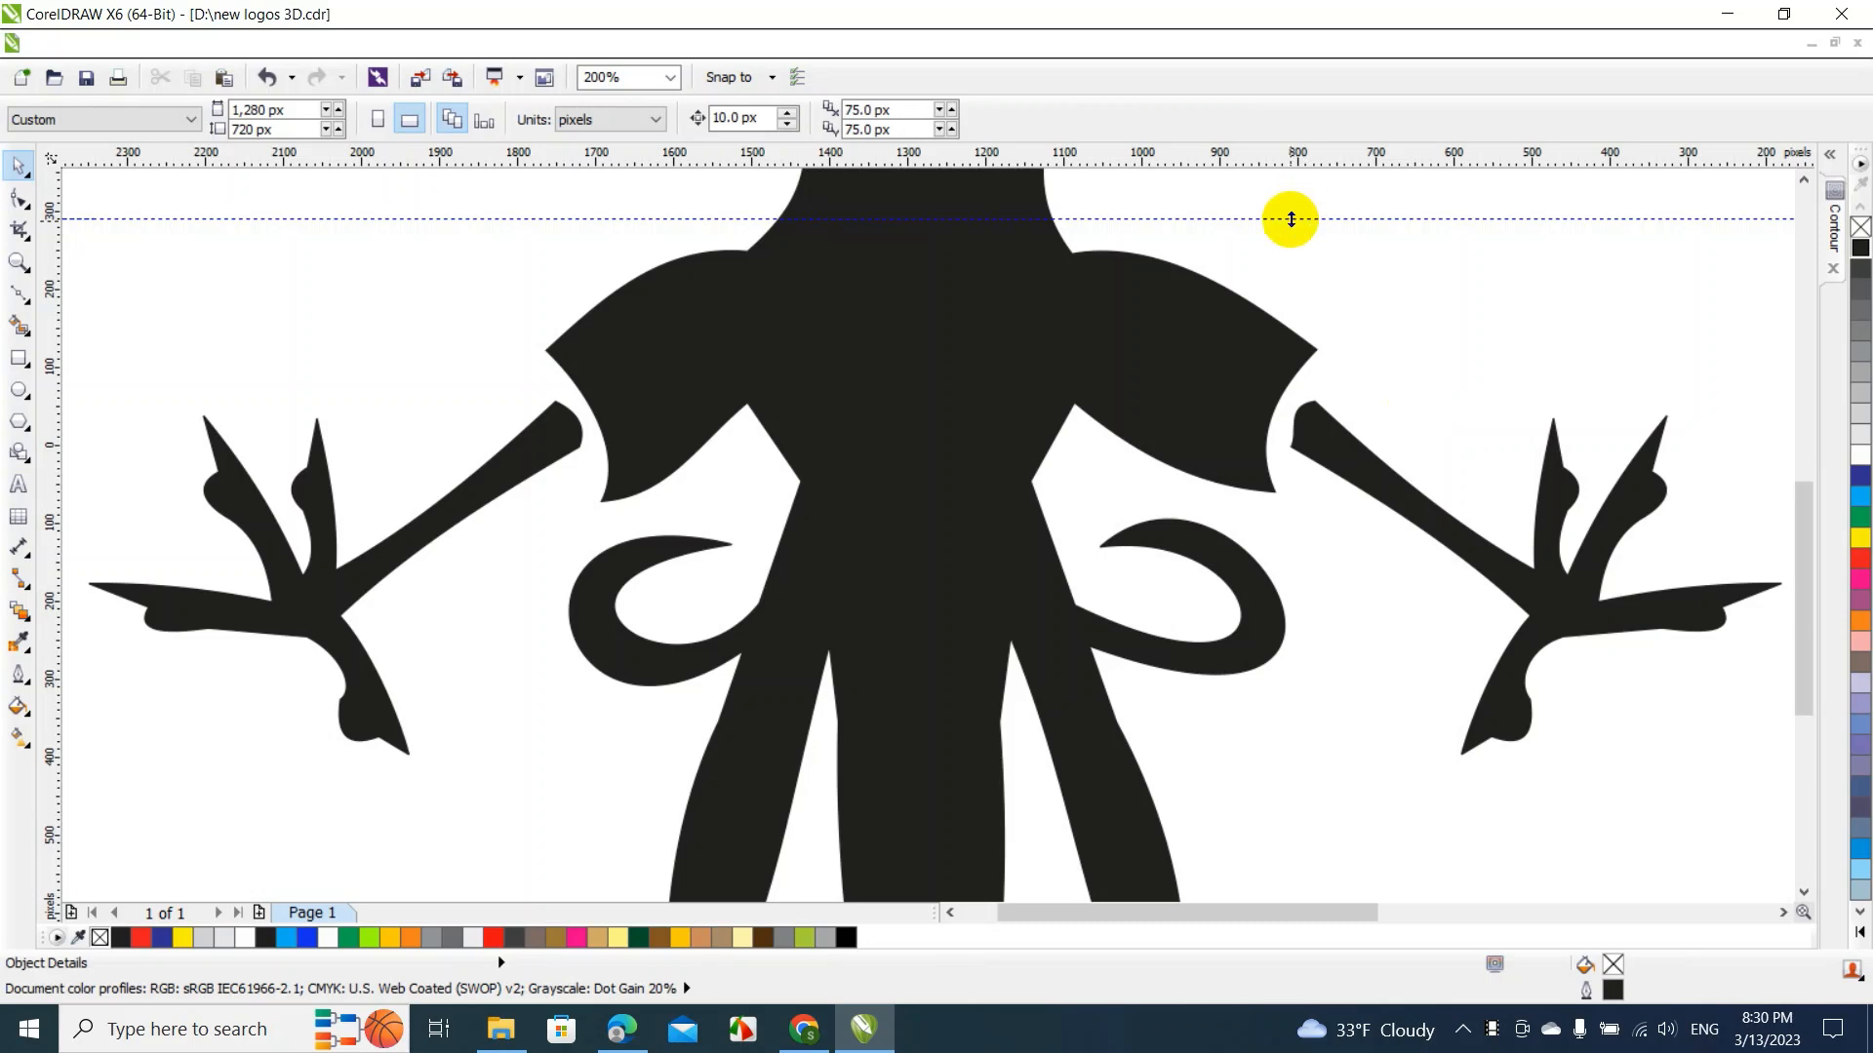
drag(1291, 219, 1285, 347)
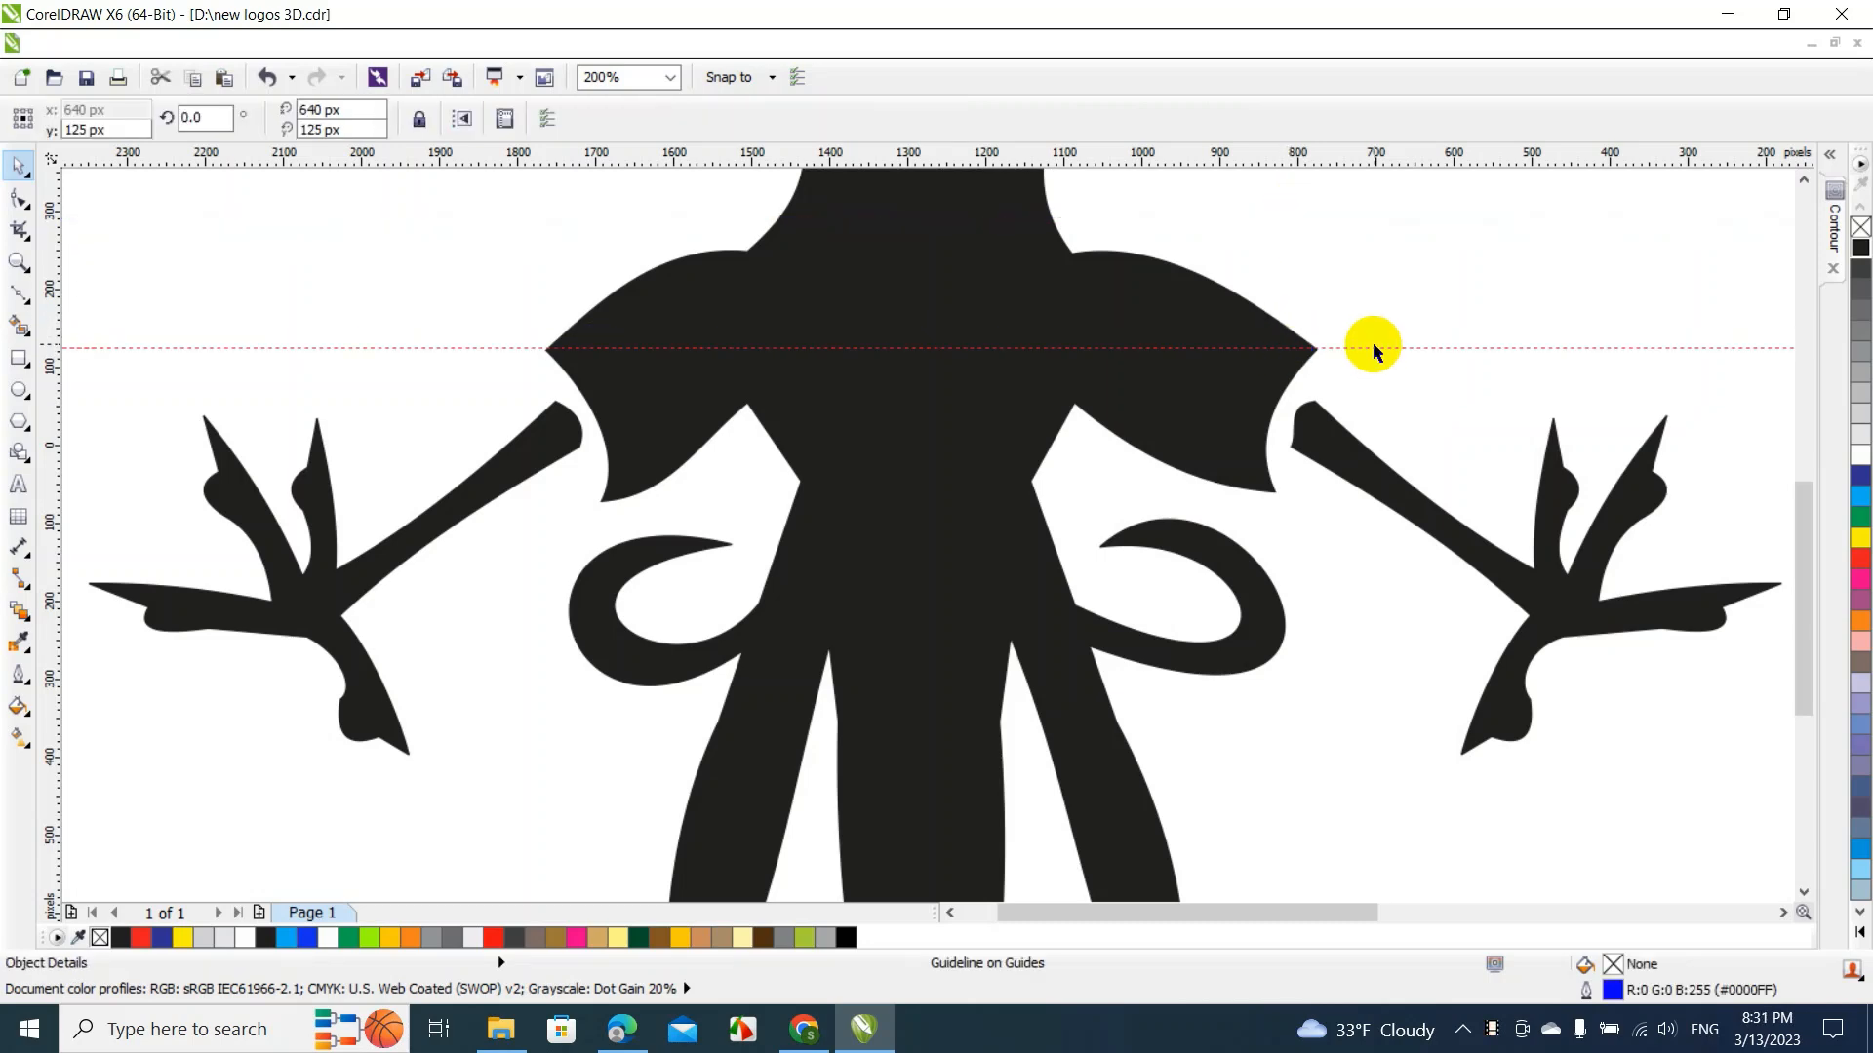
drag(1373, 347, 1265, 503)
double_click(1248, 435)
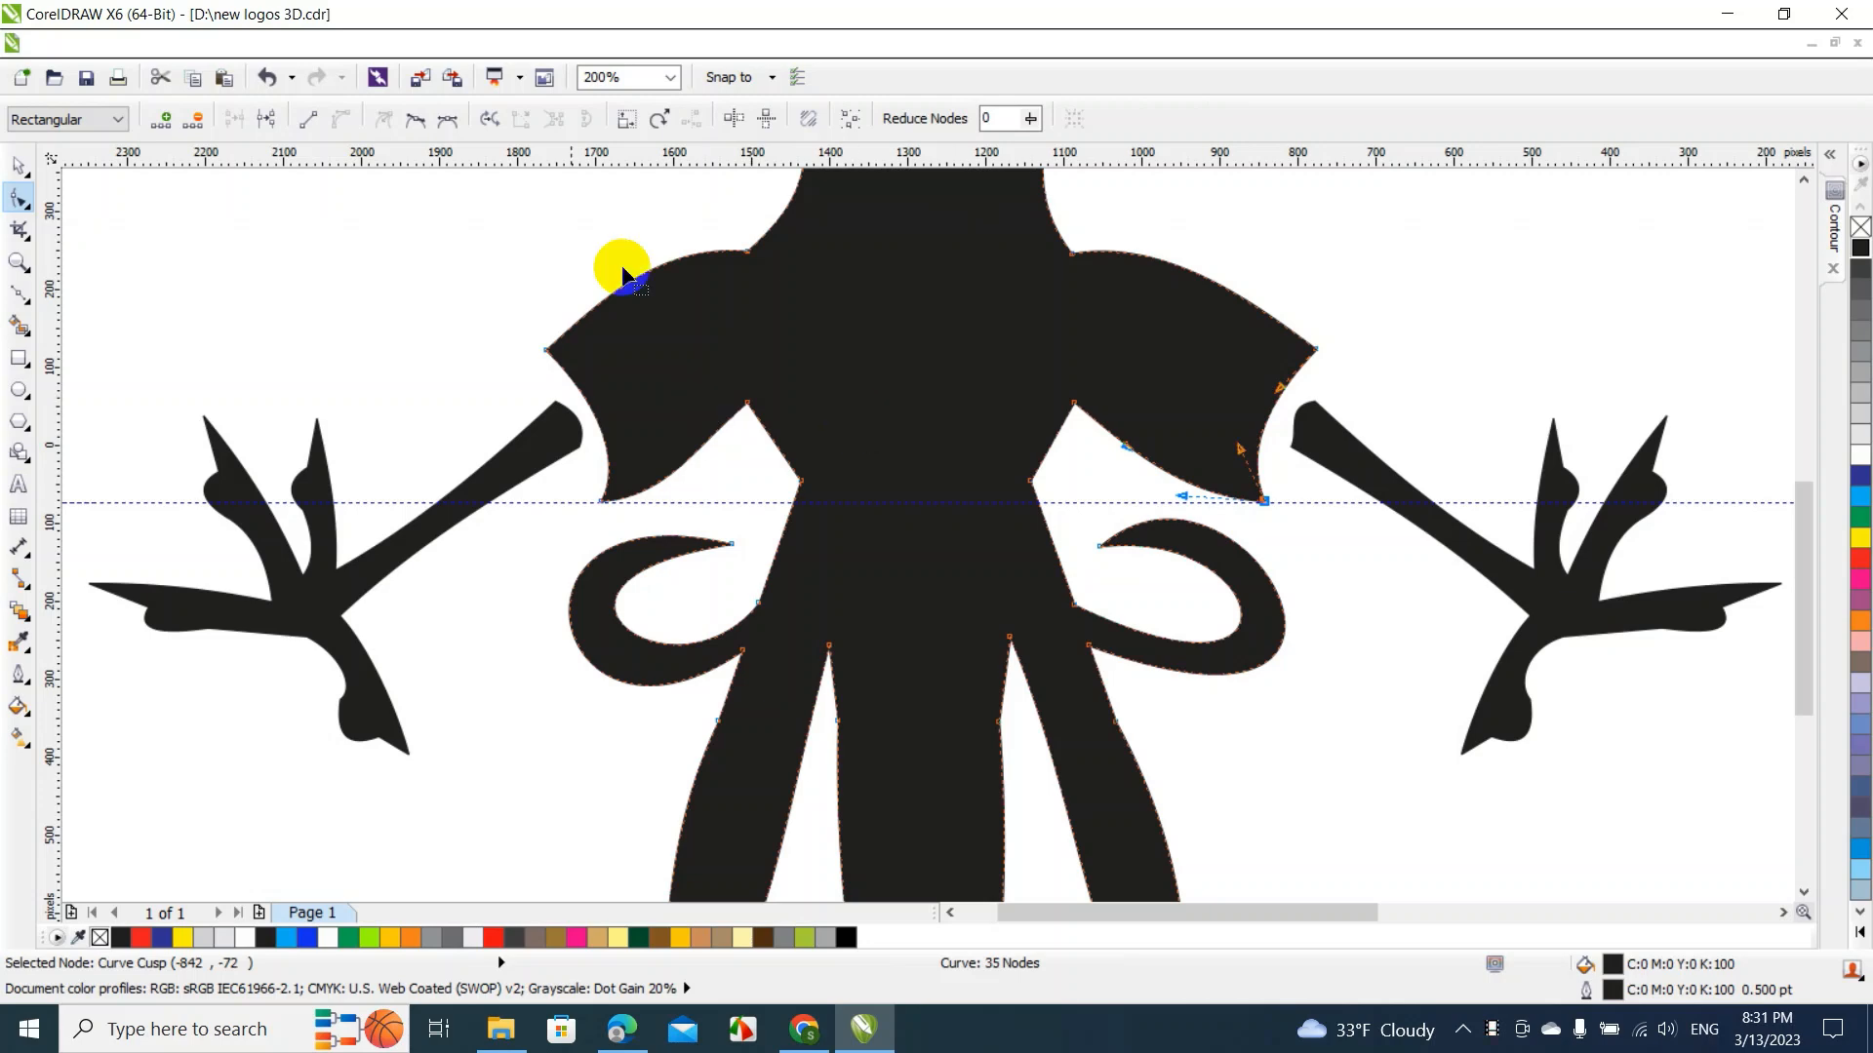
click(18, 166)
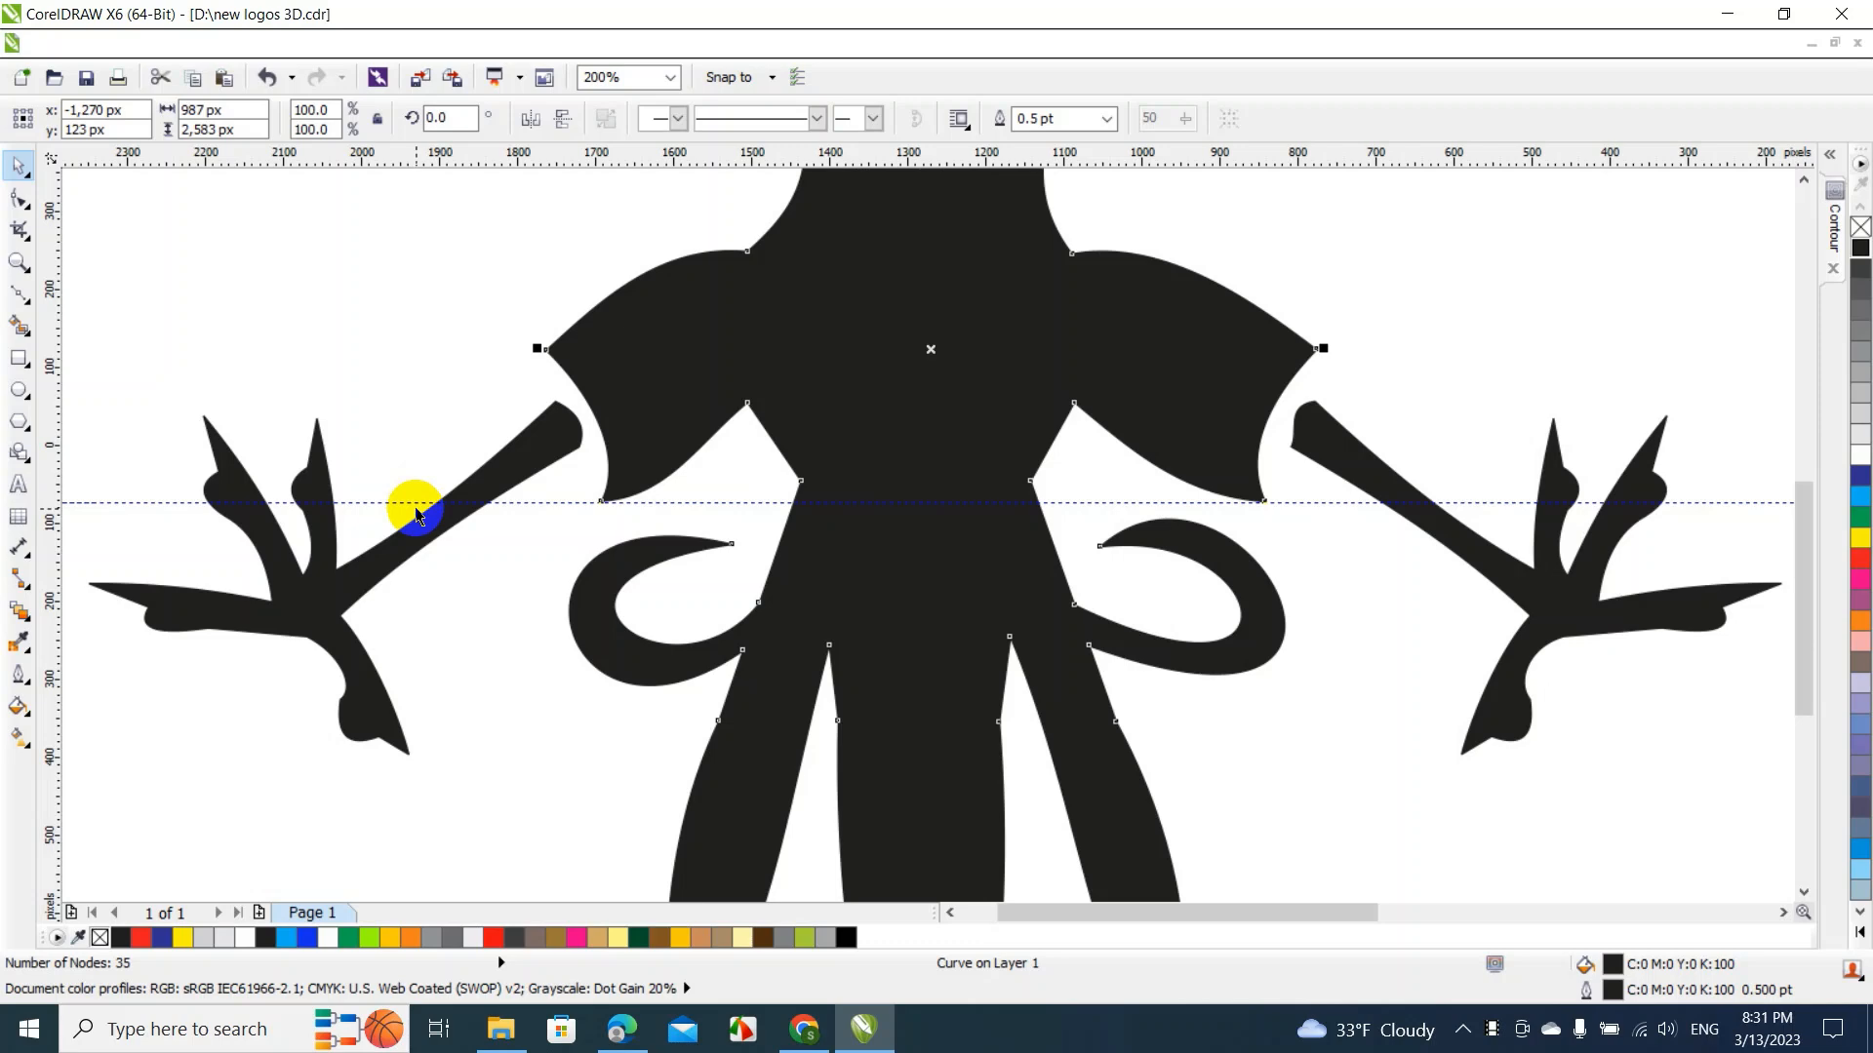
Lower the guideline to about -397 px to compare the lowest claw tips, and delete the guideline
drag(416, 502, 448, 756)
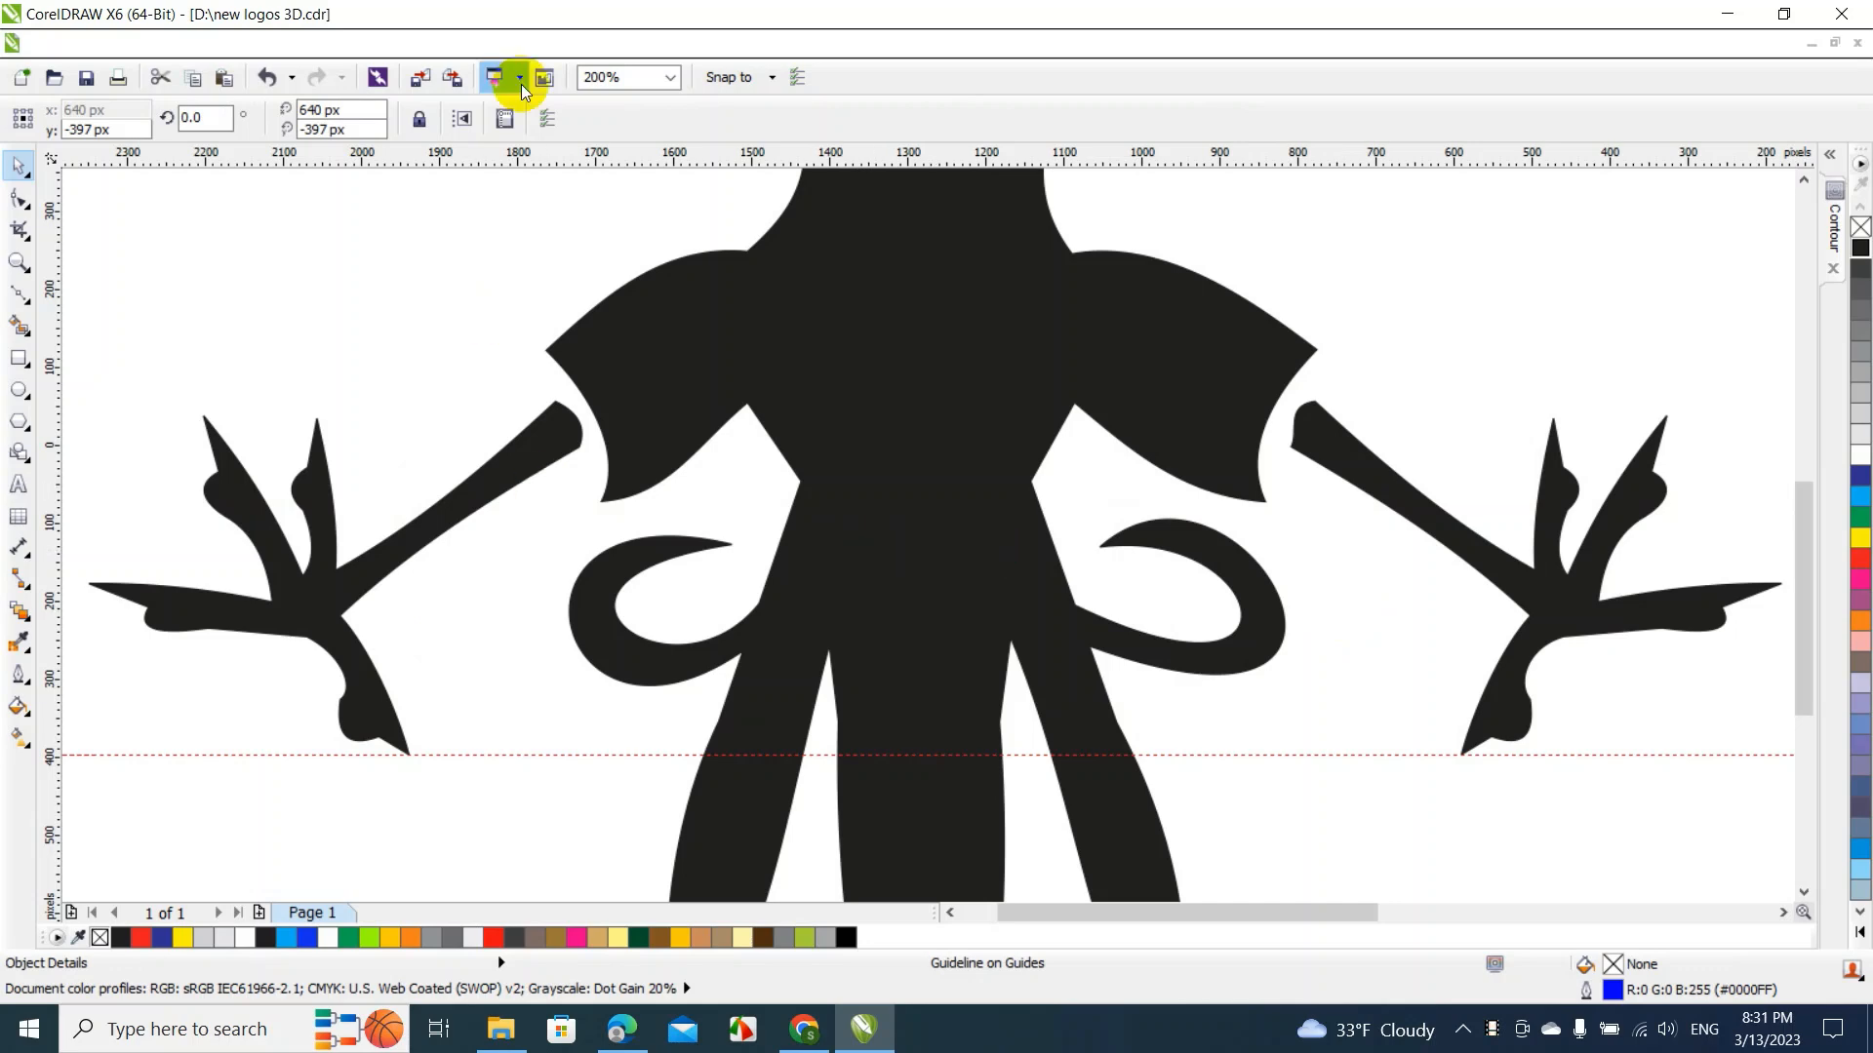
click(673, 75)
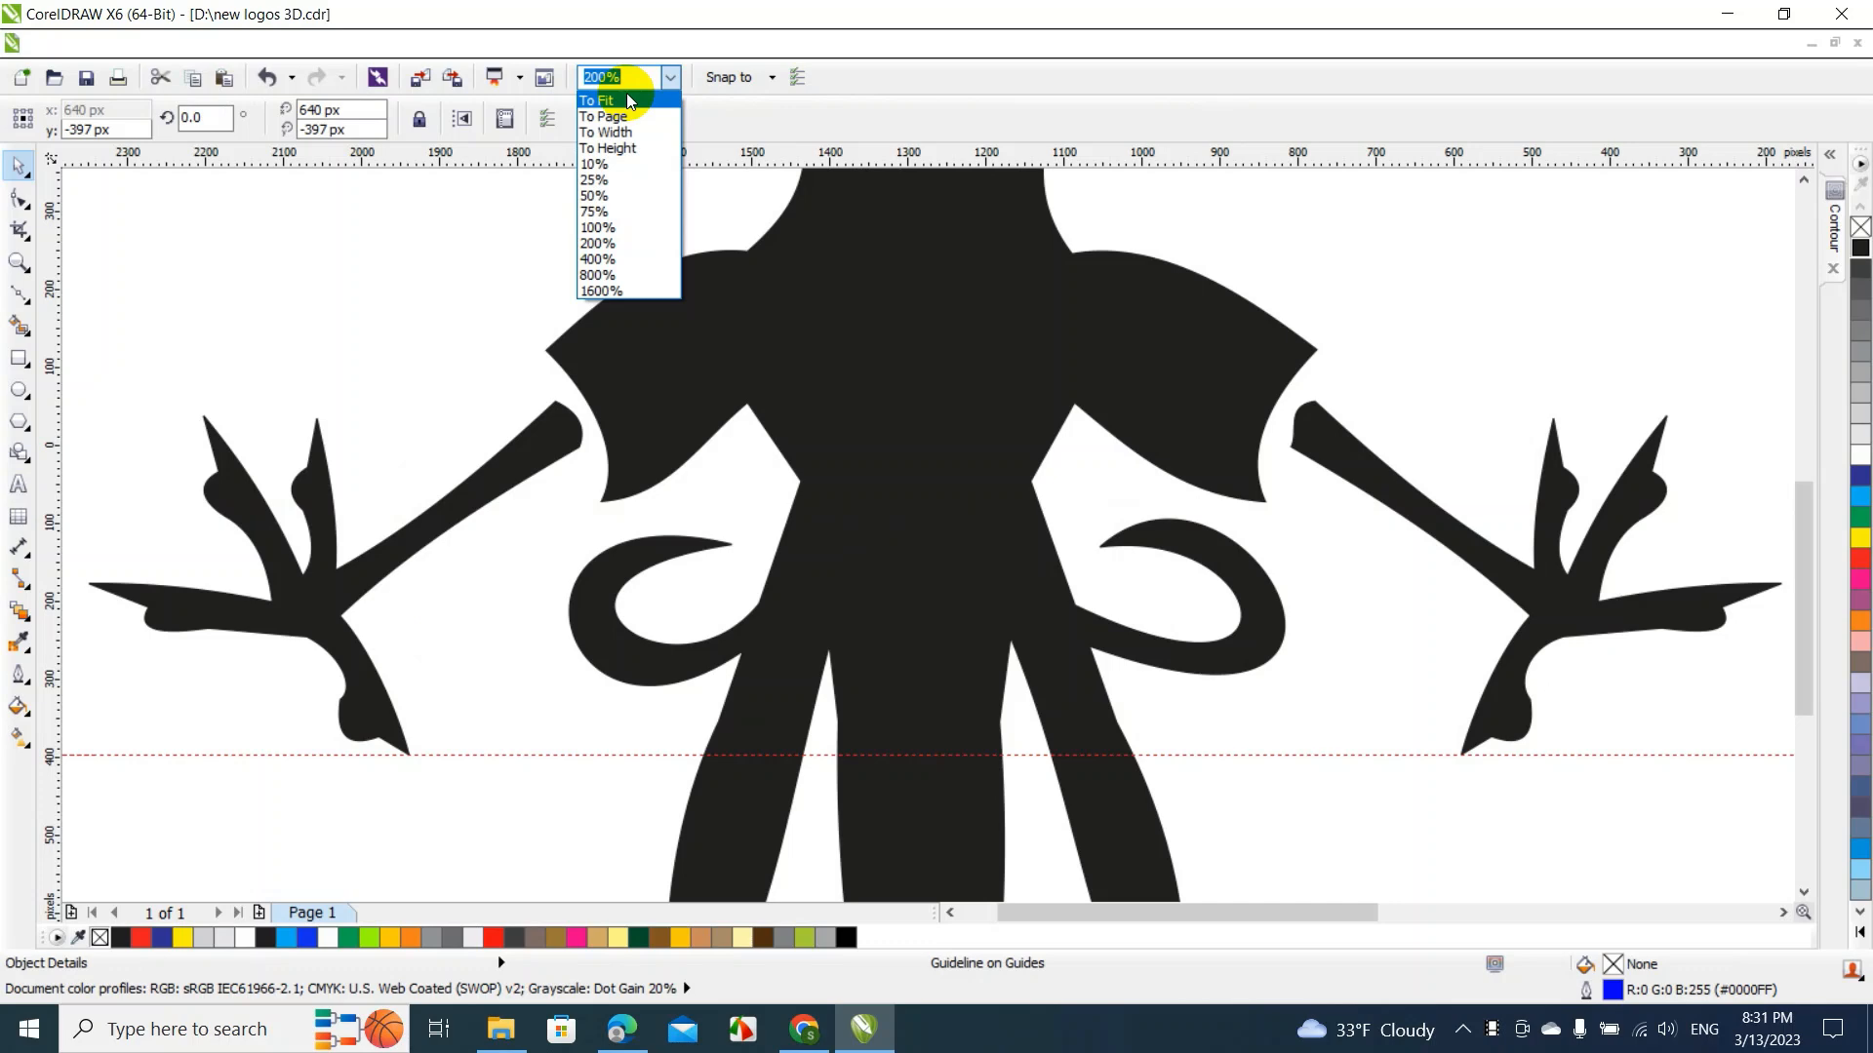
click(626, 98)
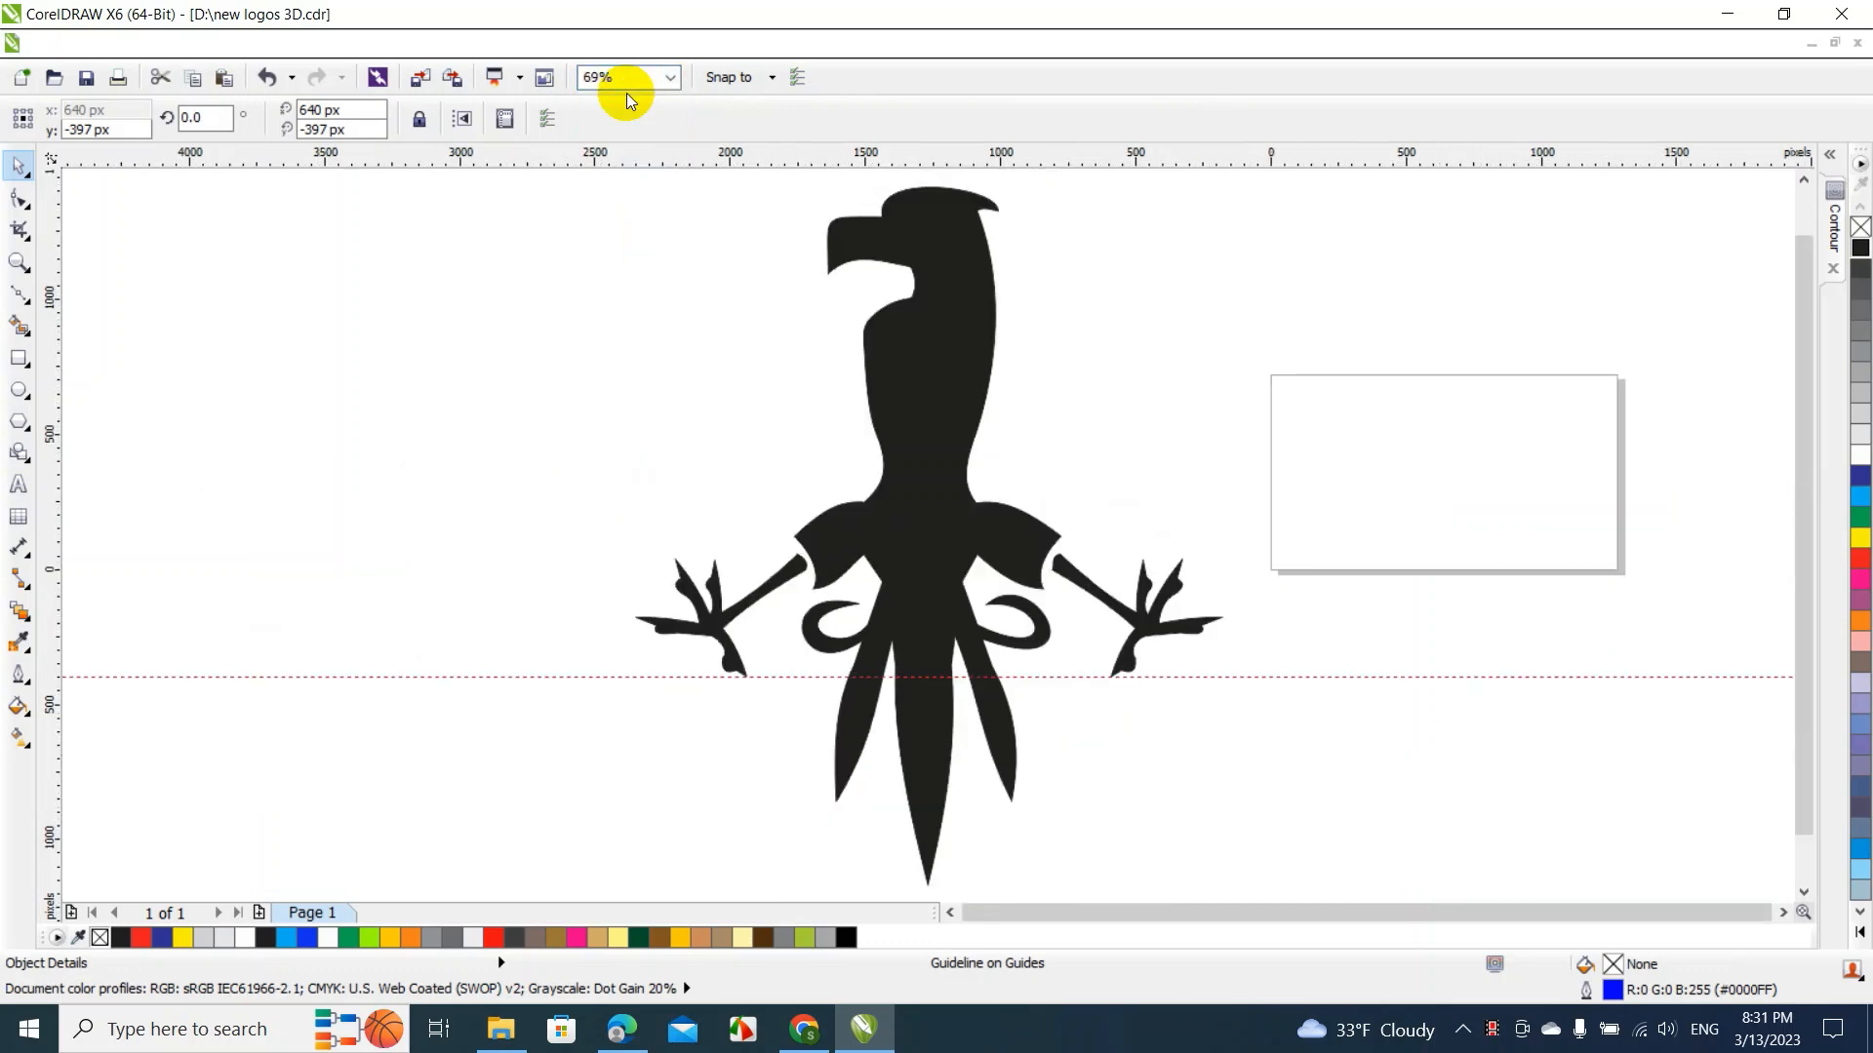
click(1070, 676)
key(Delete)
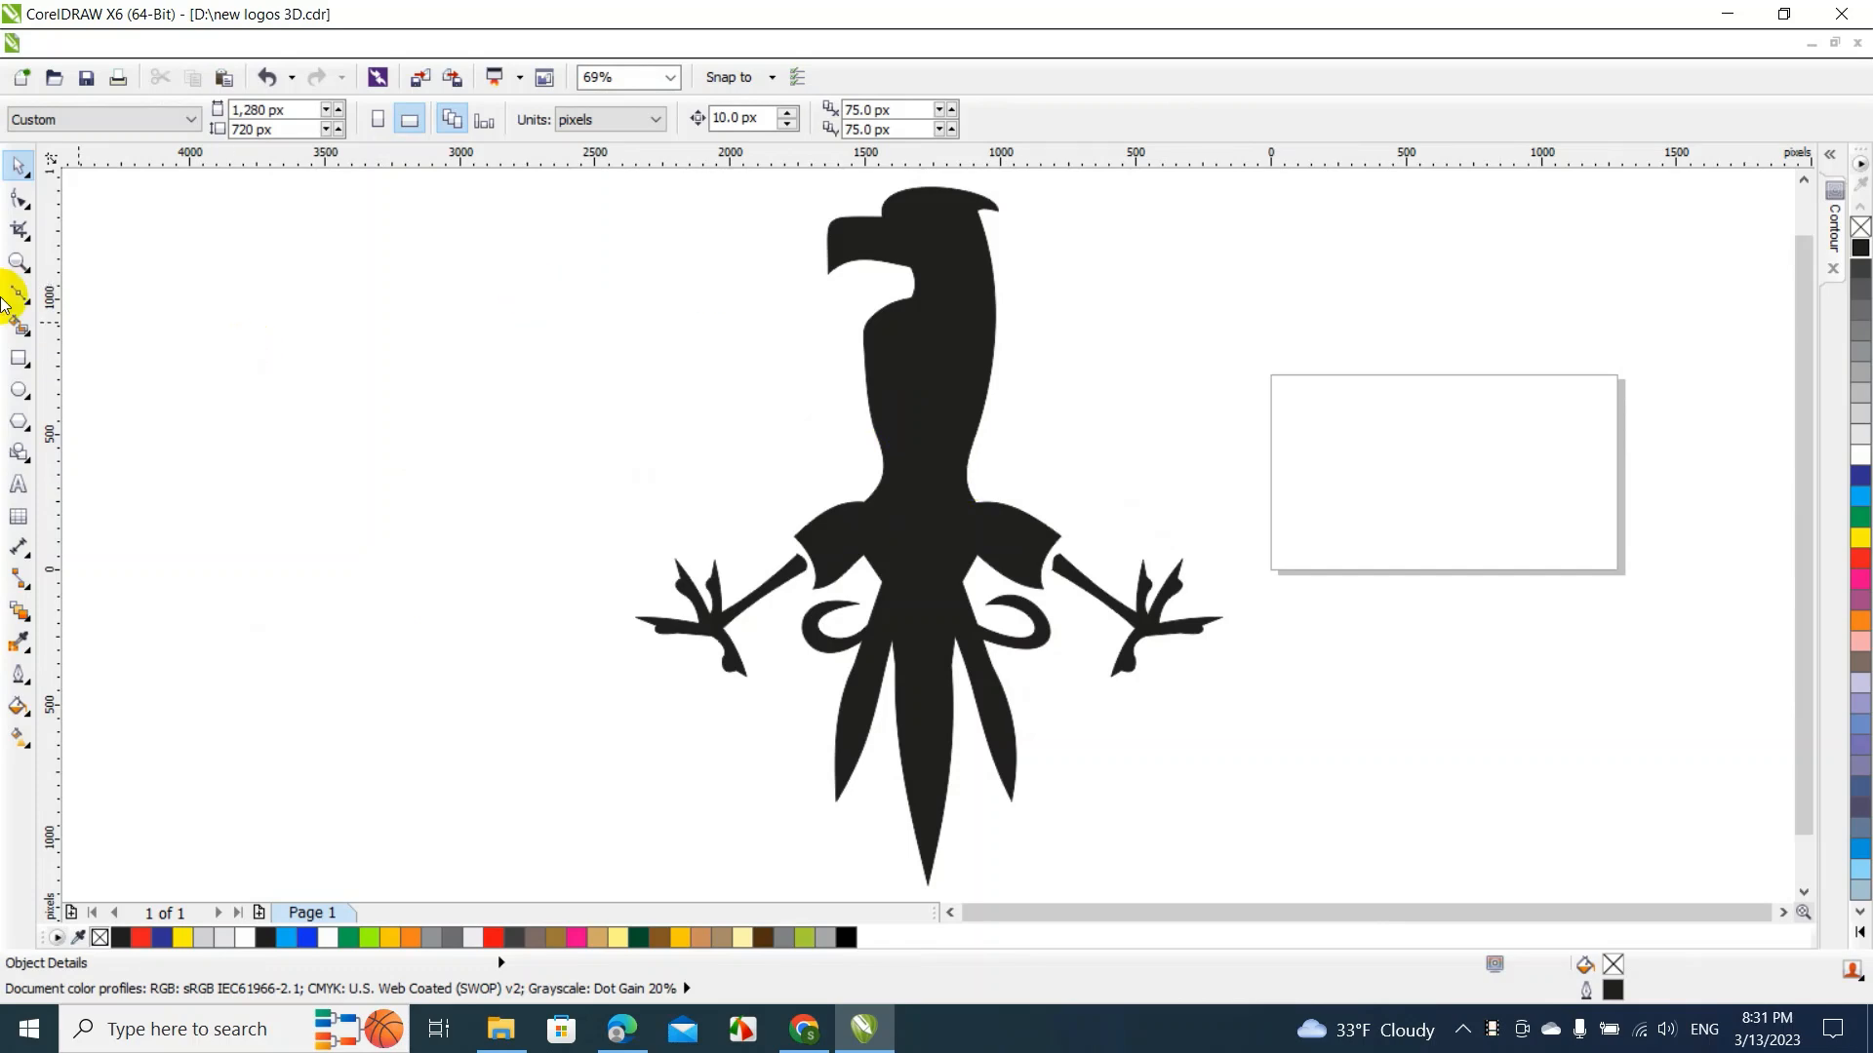
Draw a horizontal rectangle about 1,592 by 207 px beside the eagle, centred at about (-3,054, 616) px
click(19, 359)
drag(179, 279, 611, 346)
click(18, 167)
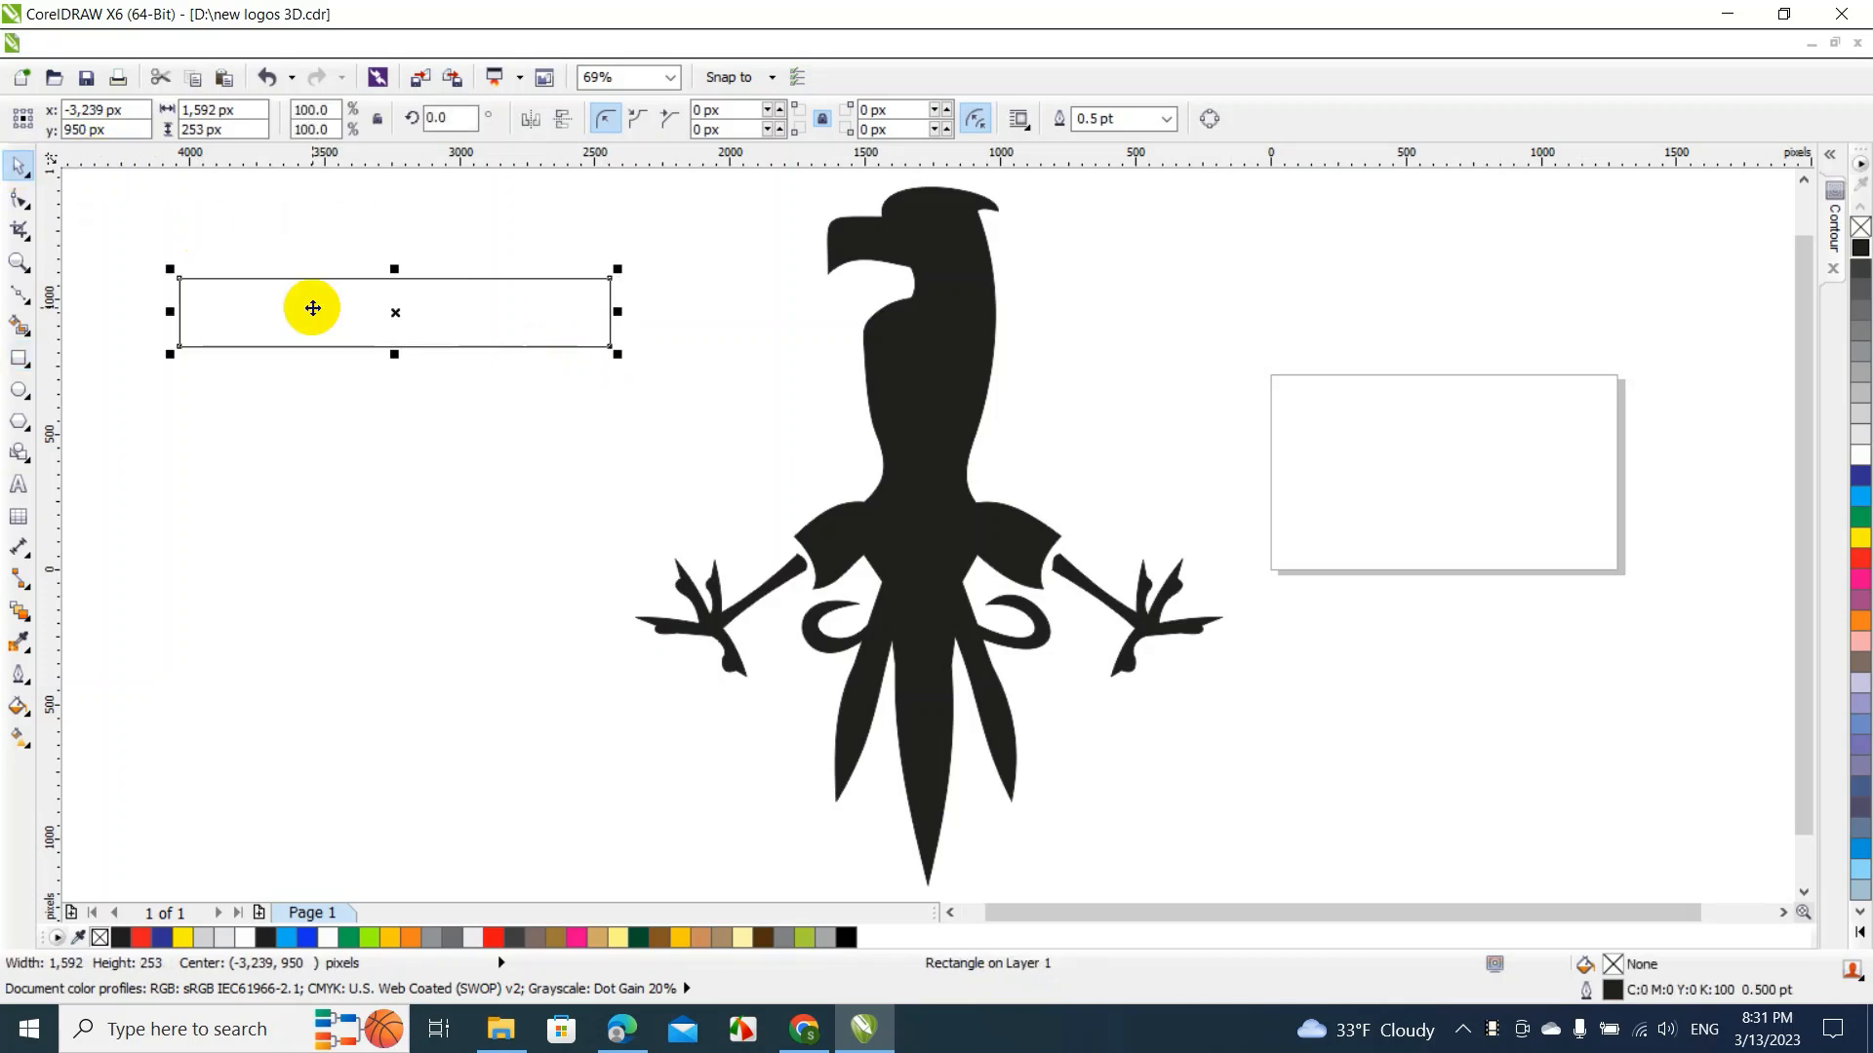
drag(313, 306, 362, 402)
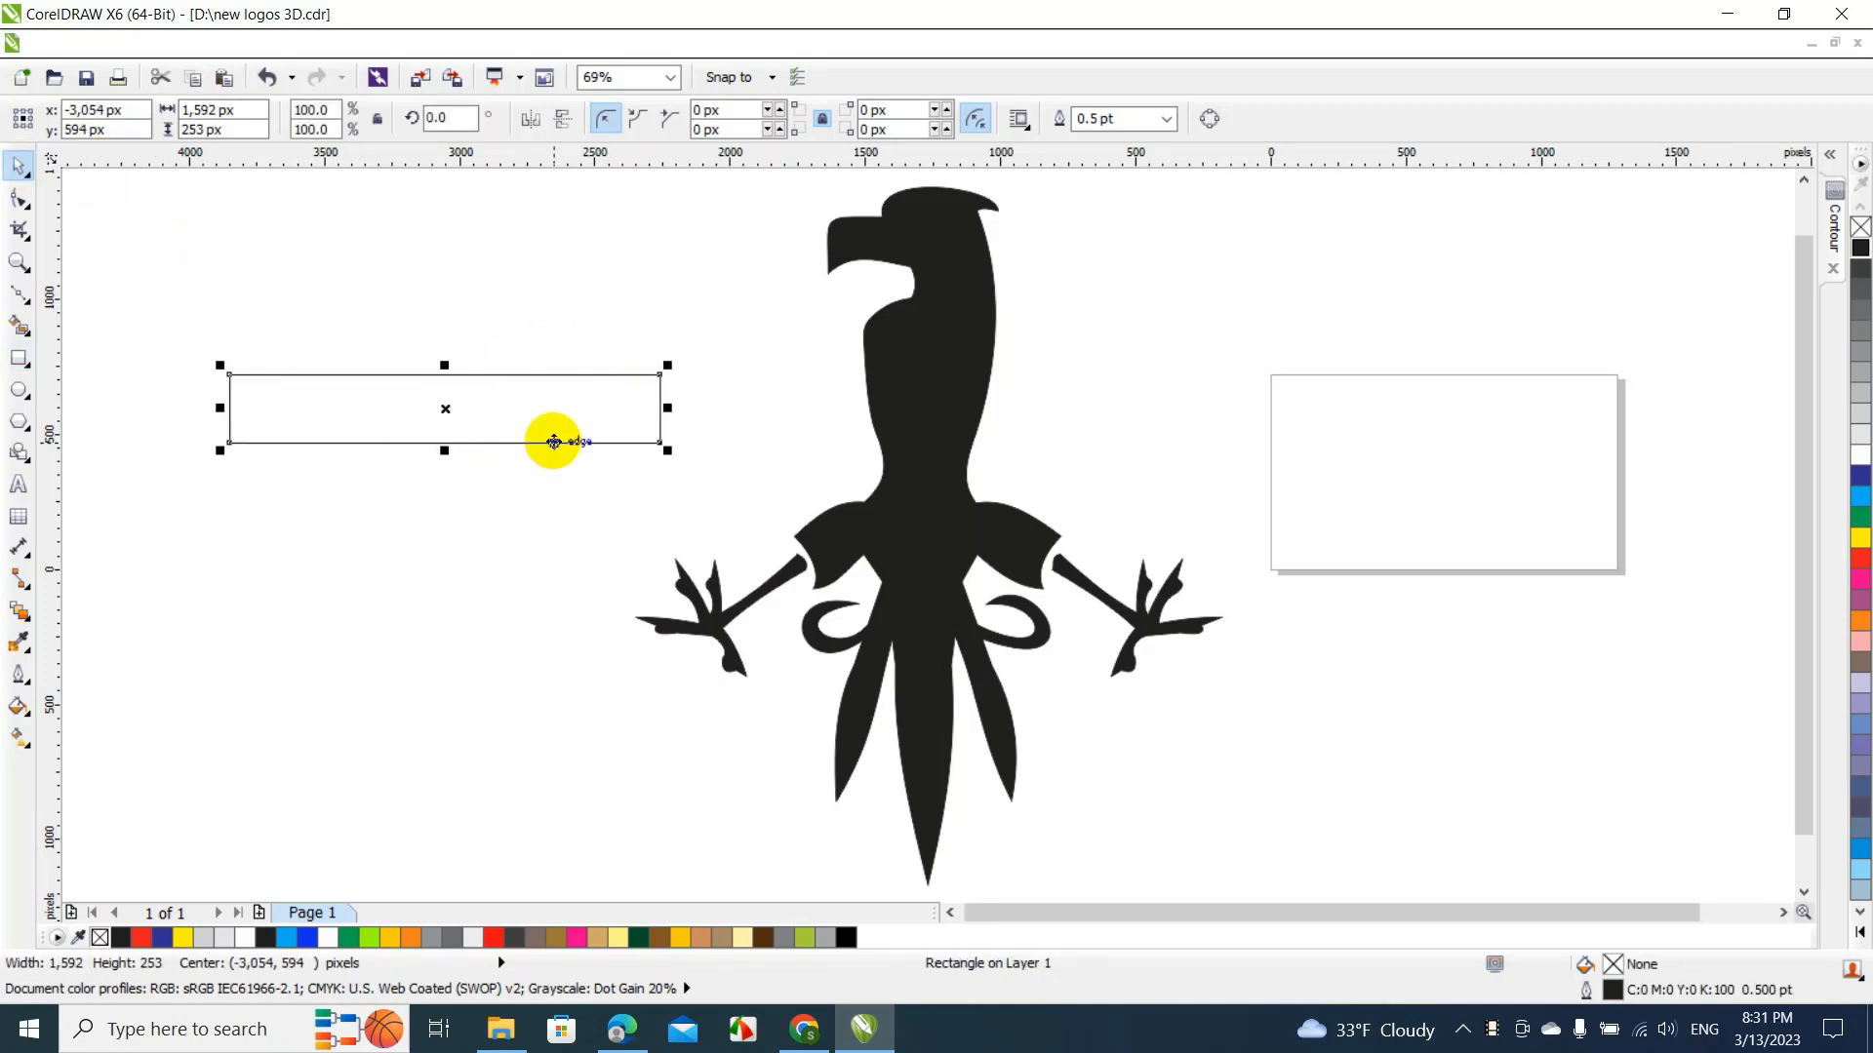
drag(444, 451, 444, 438)
Draw a tall rectangle about 225 by 1,659 px crossing the horizontal bar near its left end
click(18, 358)
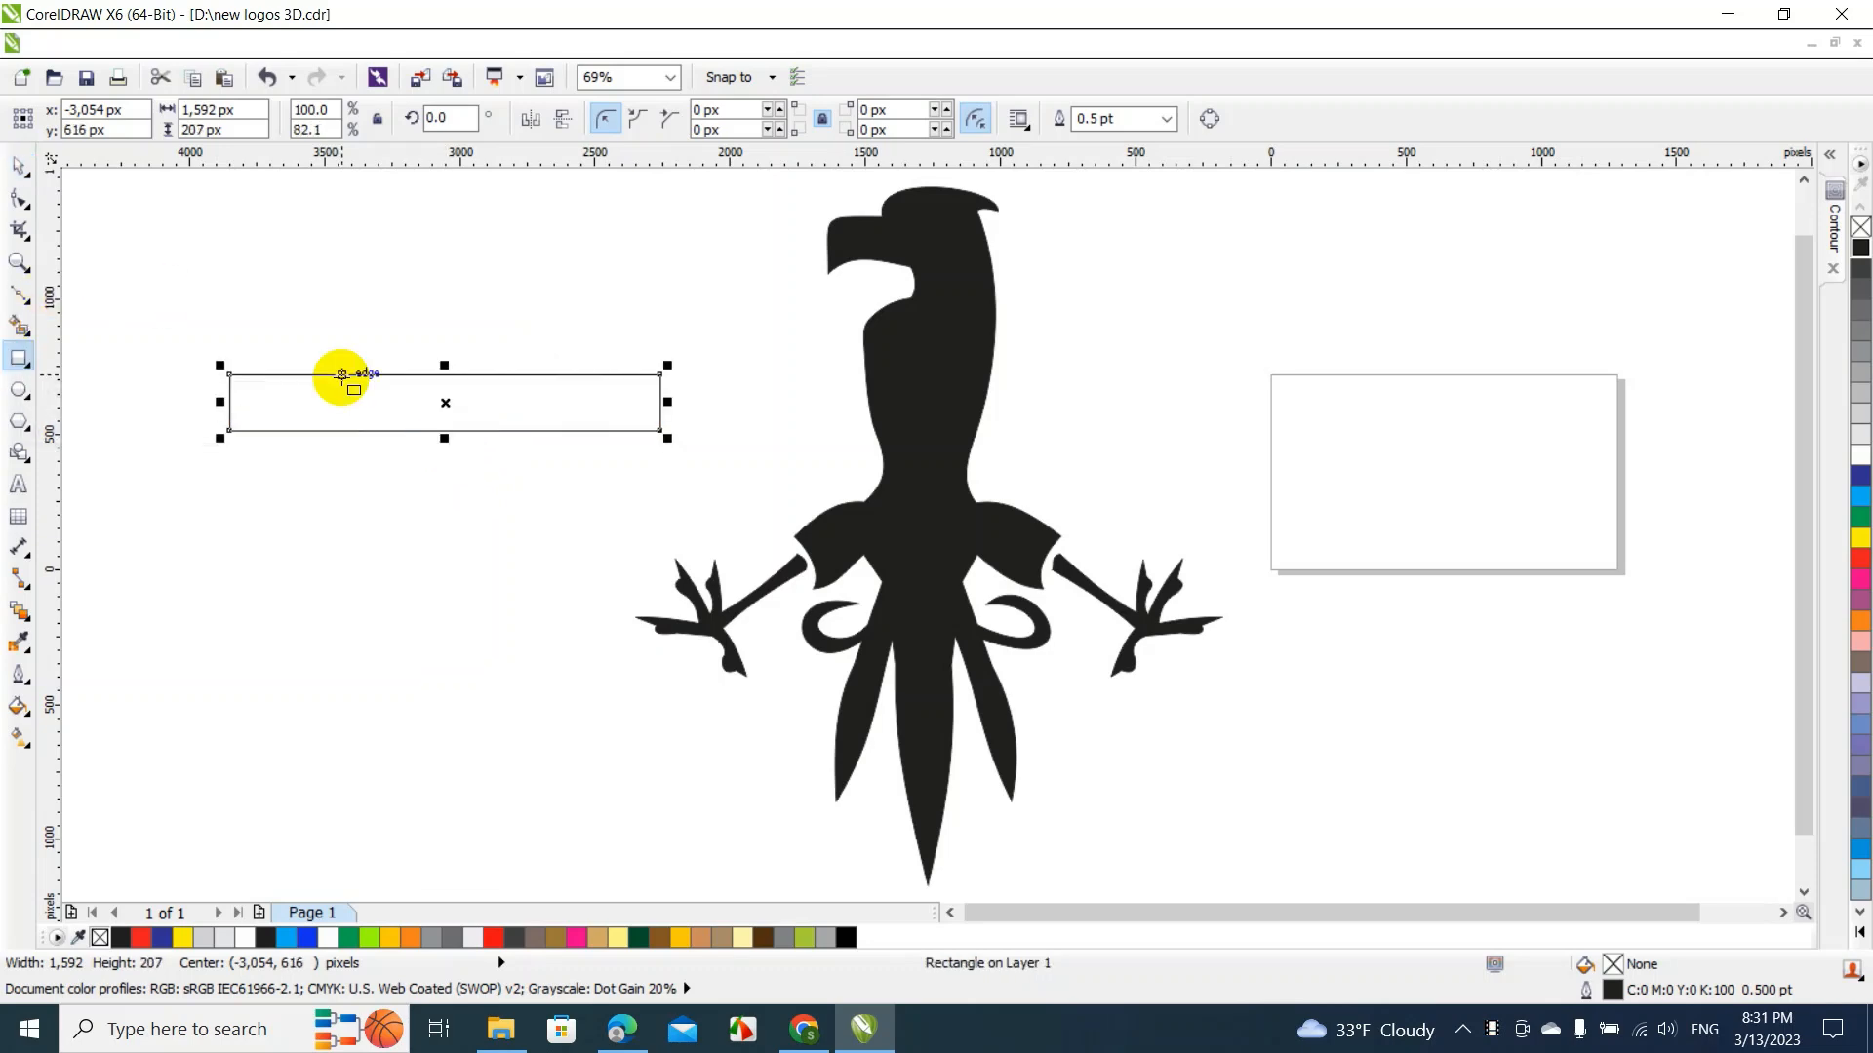
drag(253, 327, 313, 776)
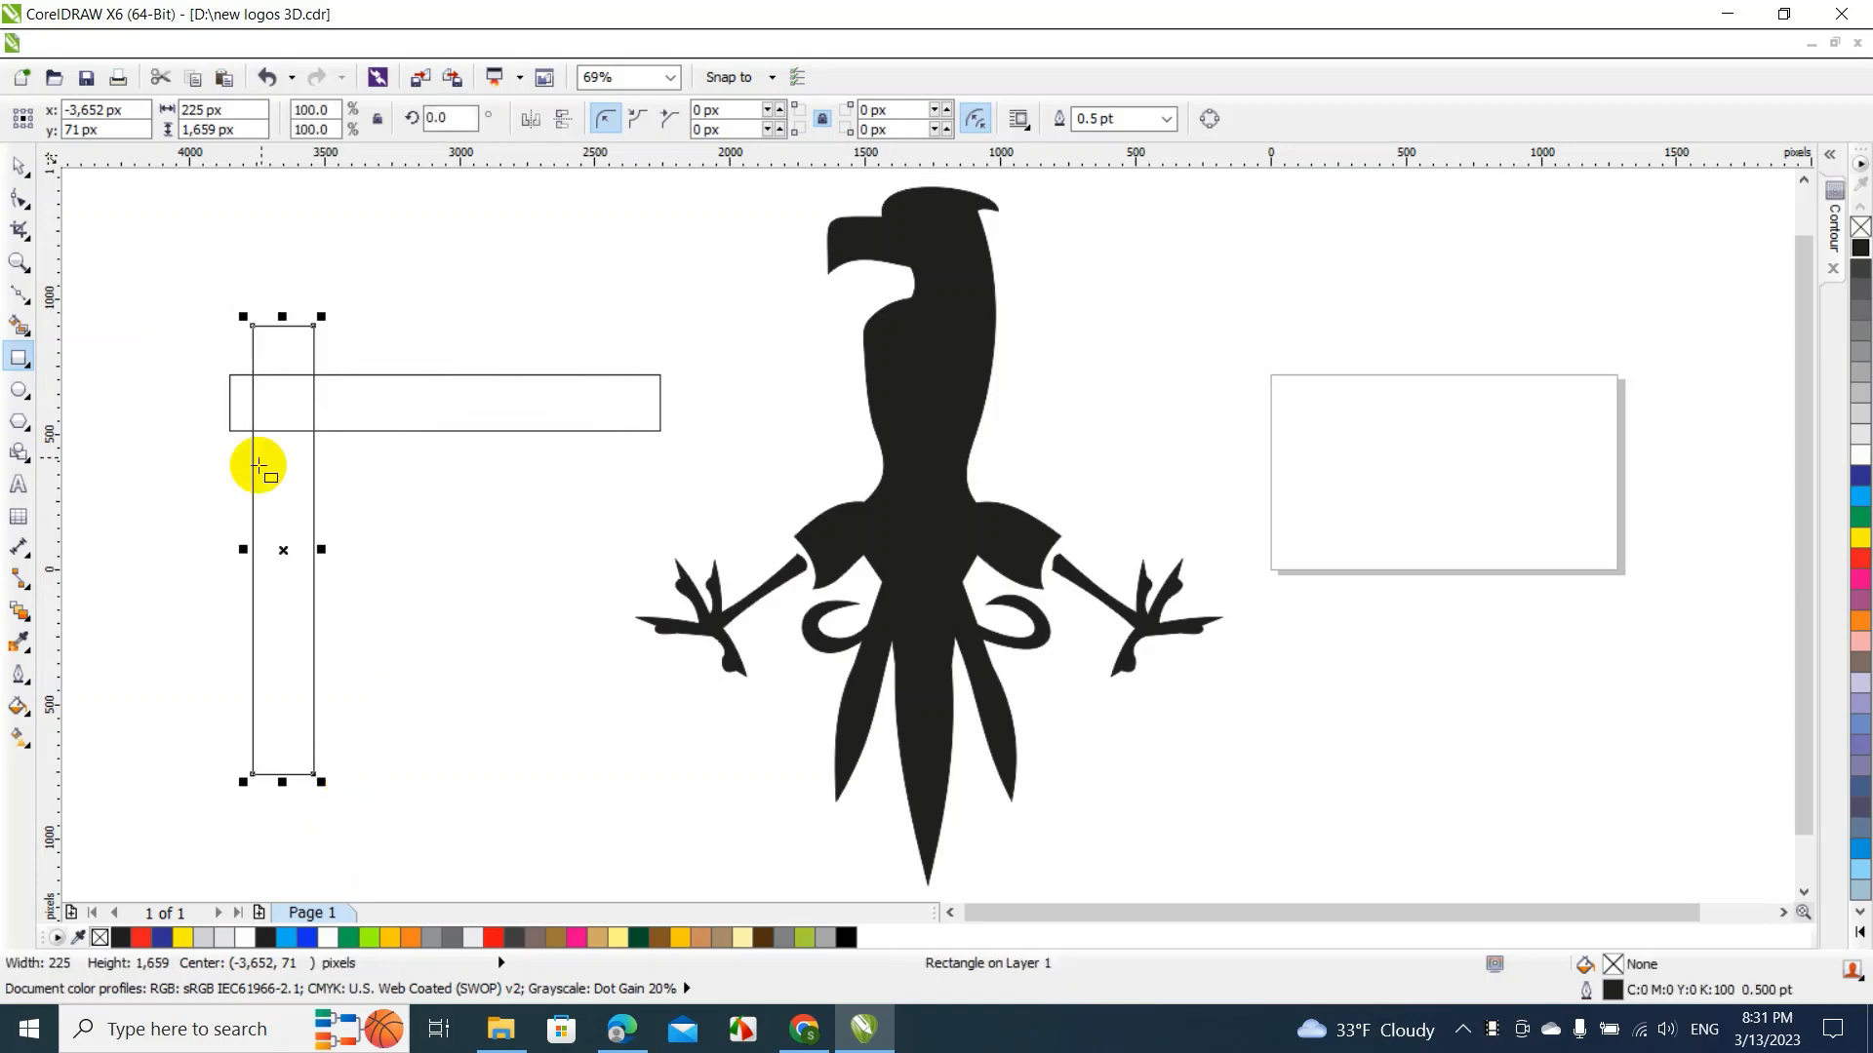
click(13, 173)
click(428, 429)
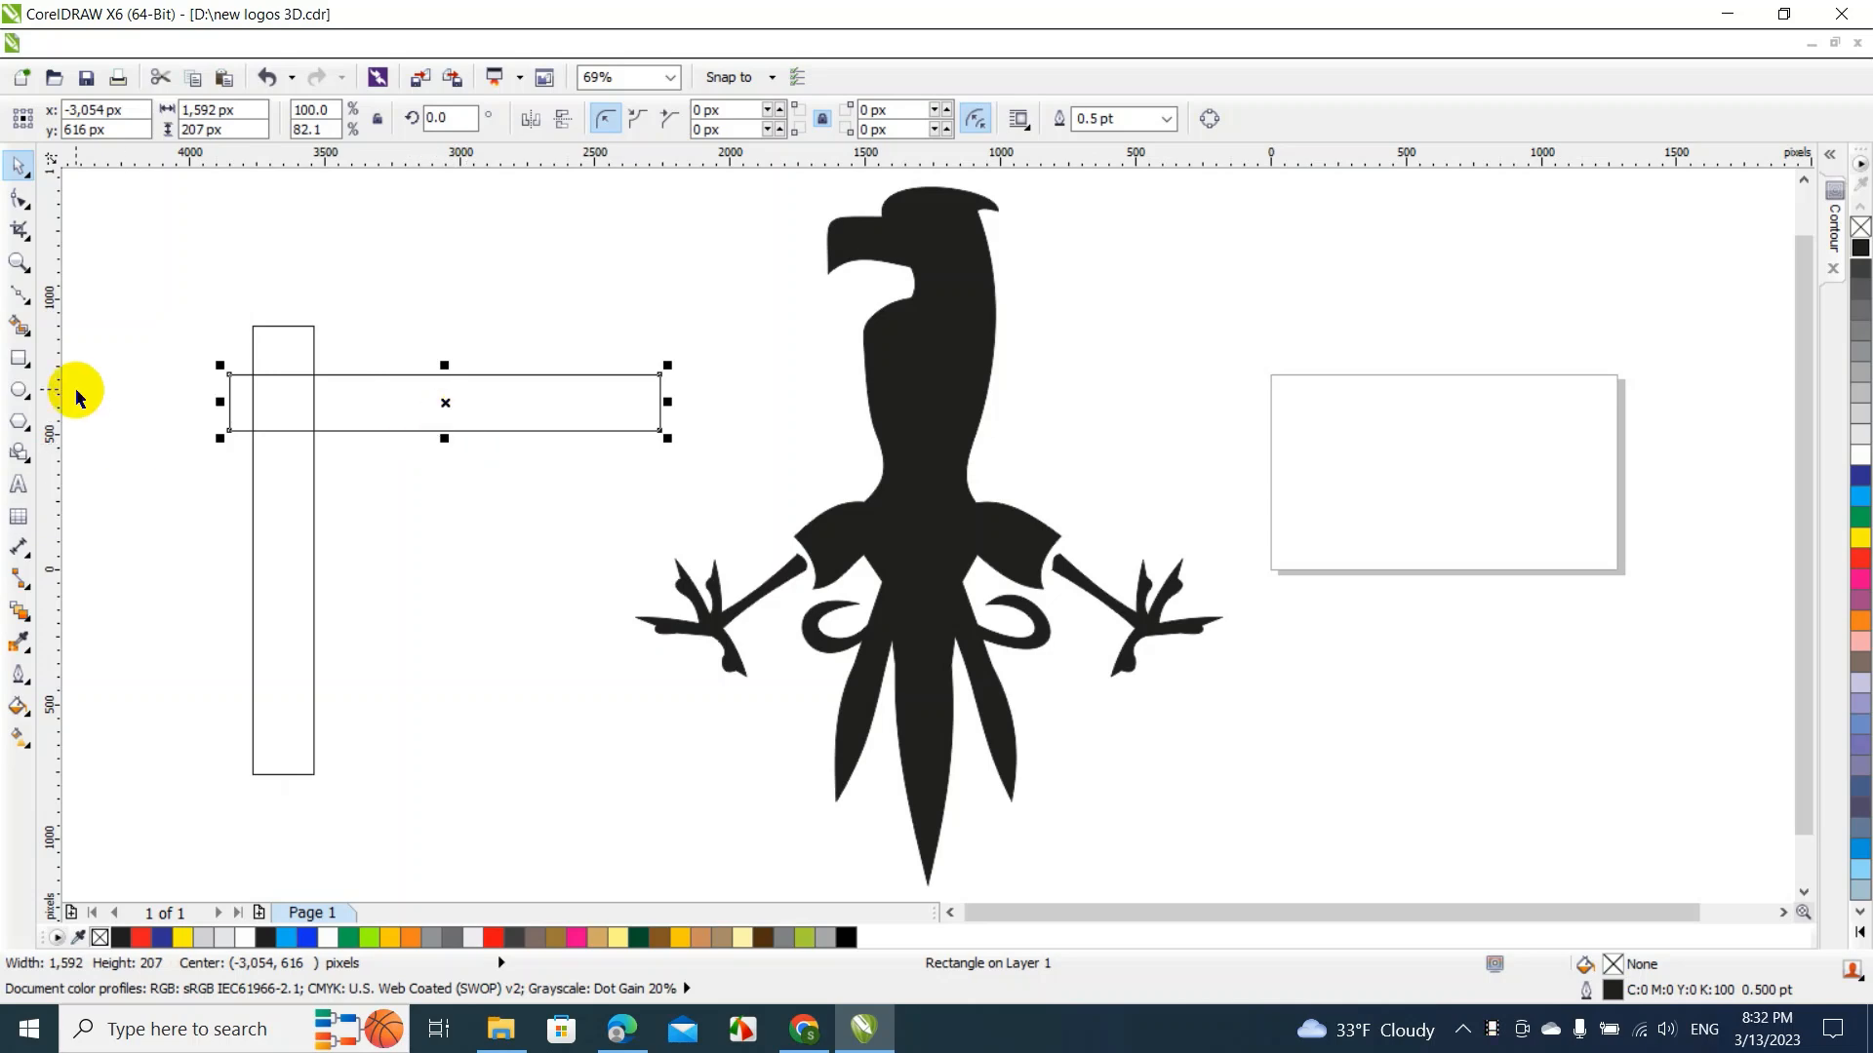
Copy the tall rectangle to about x -3,332 px as a second bar and shorten it to about 1,281 px
click(289, 486)
drag(290, 486, 378, 536)
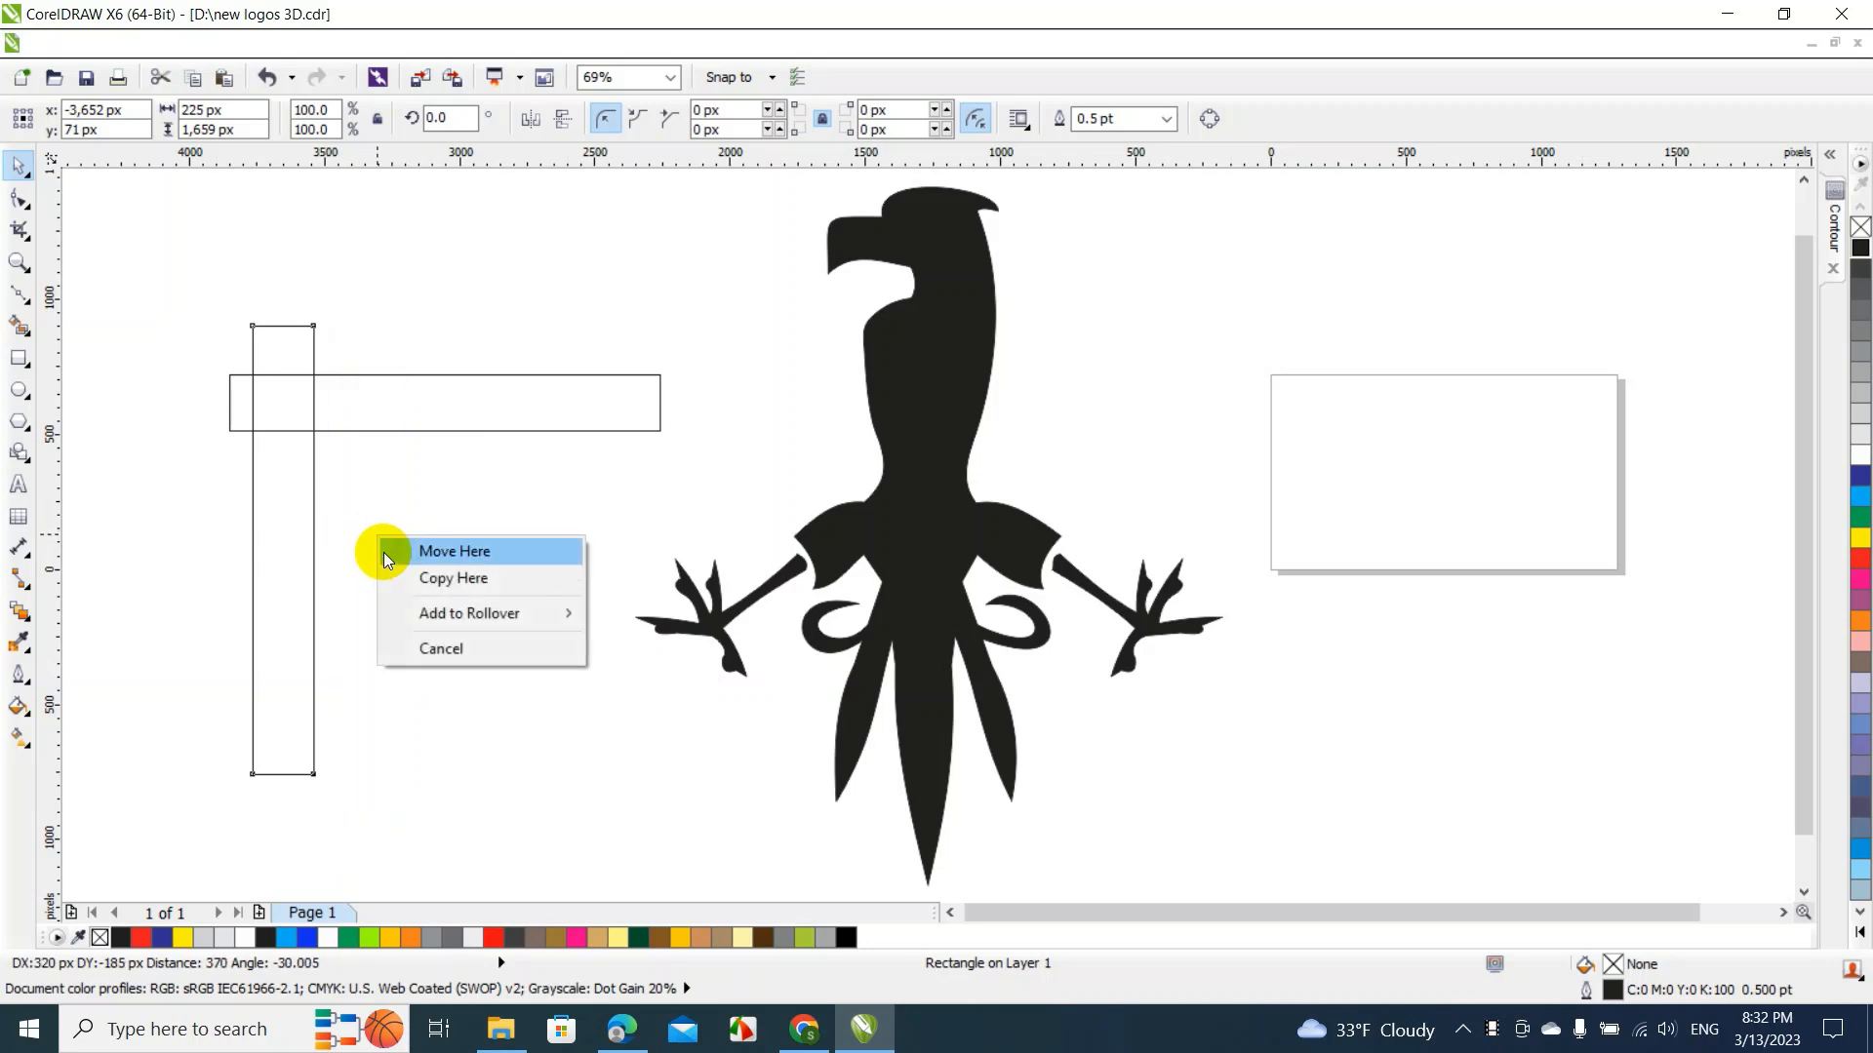
click(400, 582)
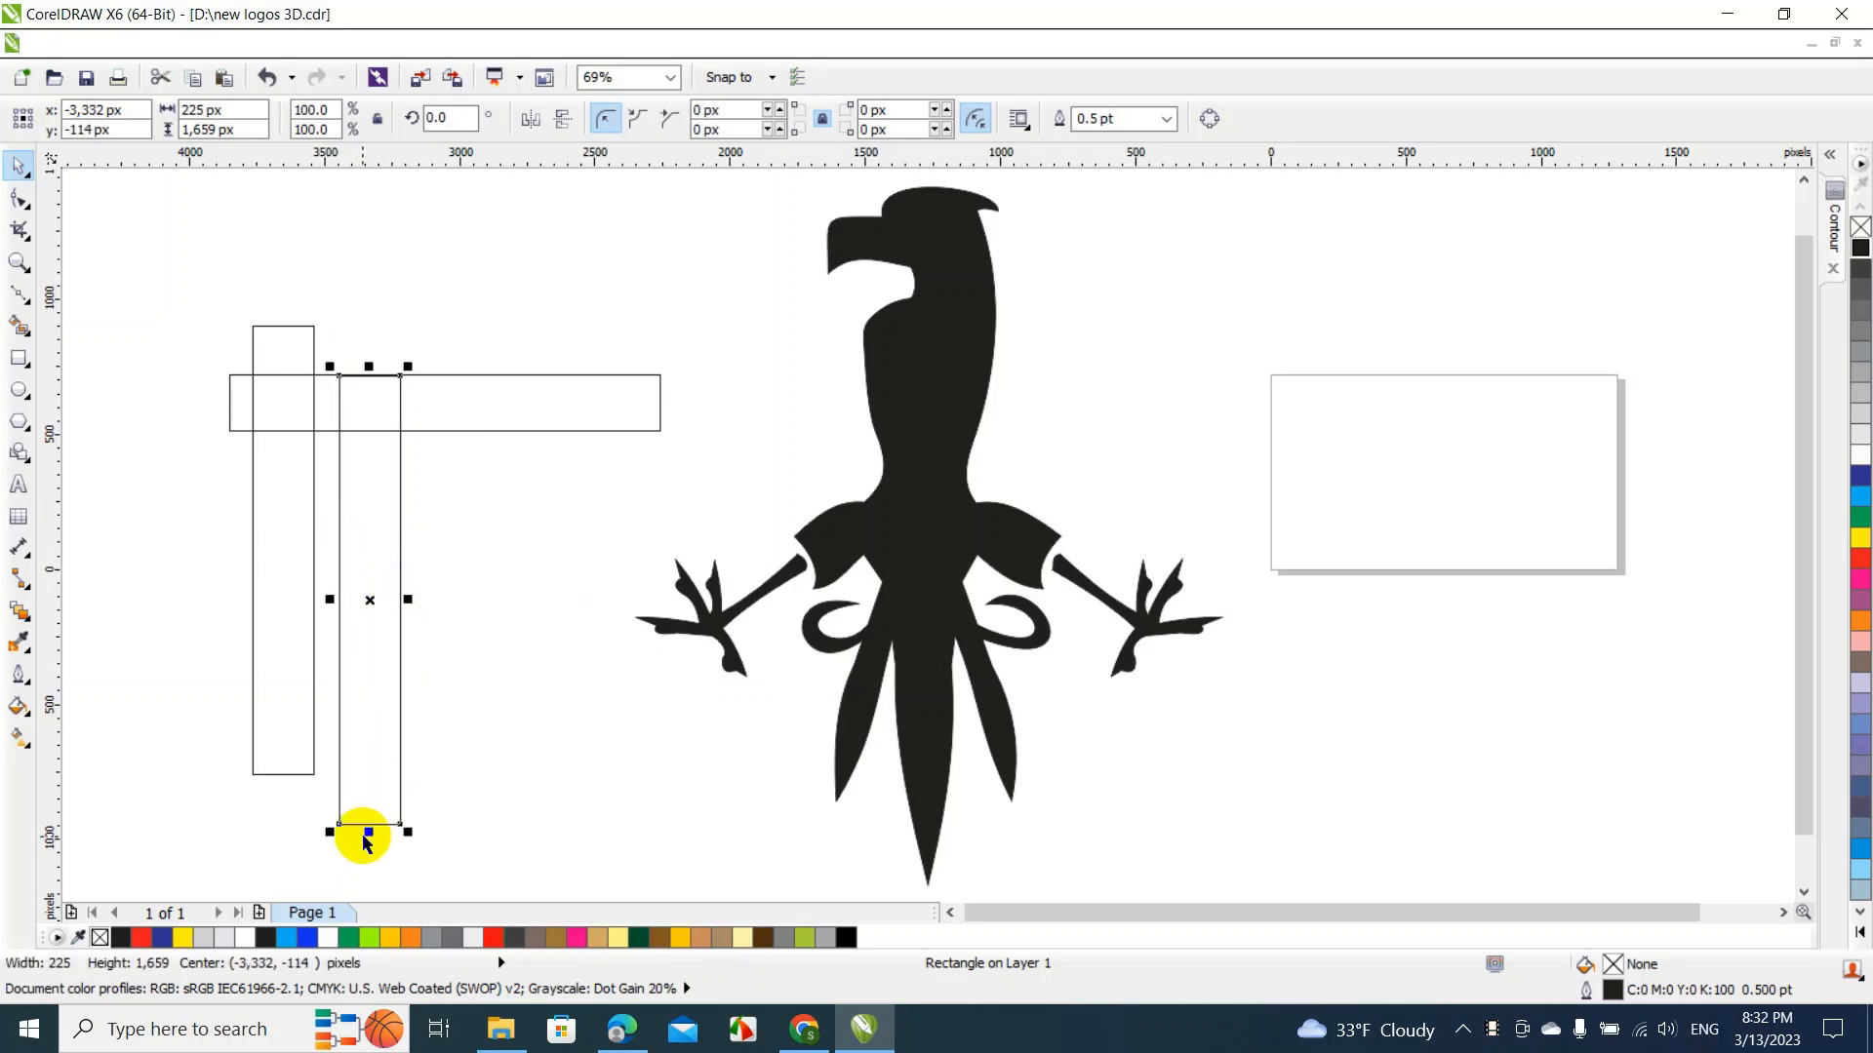
drag(370, 832, 371, 726)
Copy the second bar to about x -2,989 px, shorten the copy, and lengthen the second bar to about 1,339 px
drag(360, 618, 453, 619)
click(464, 655)
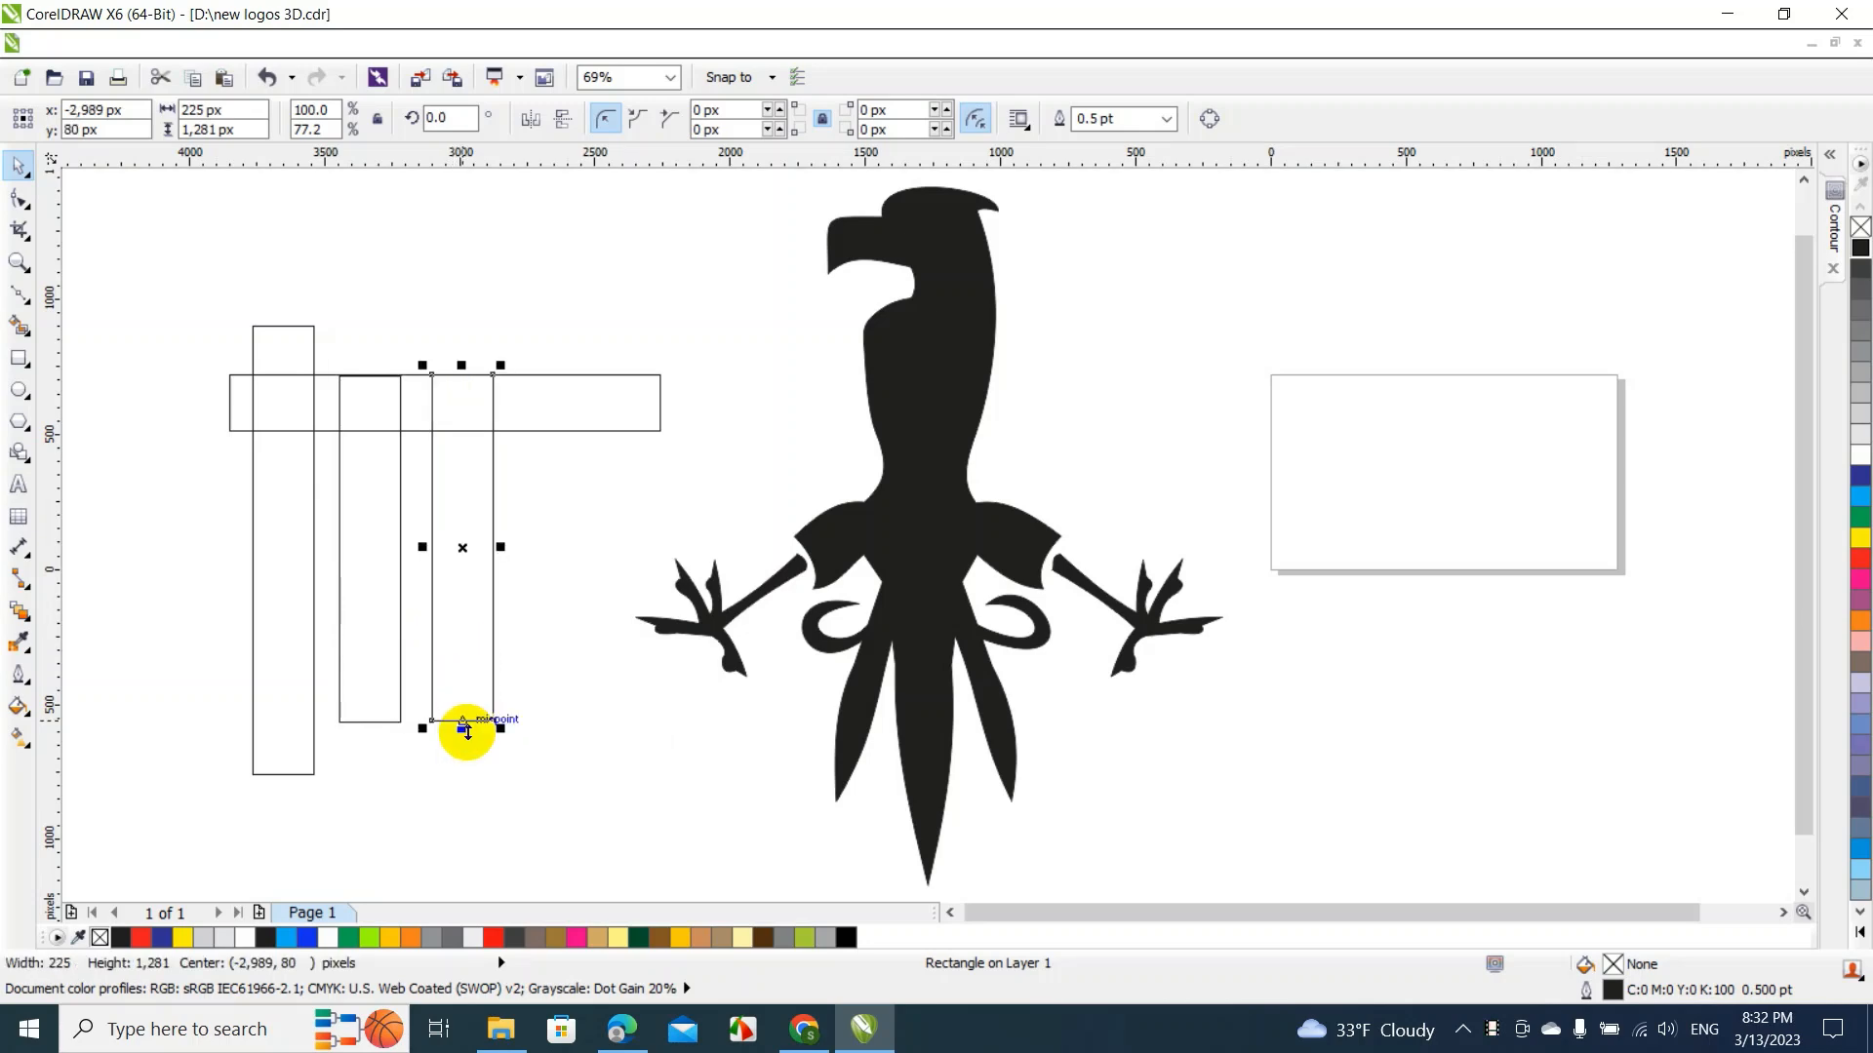
drag(464, 730, 462, 695)
click(363, 722)
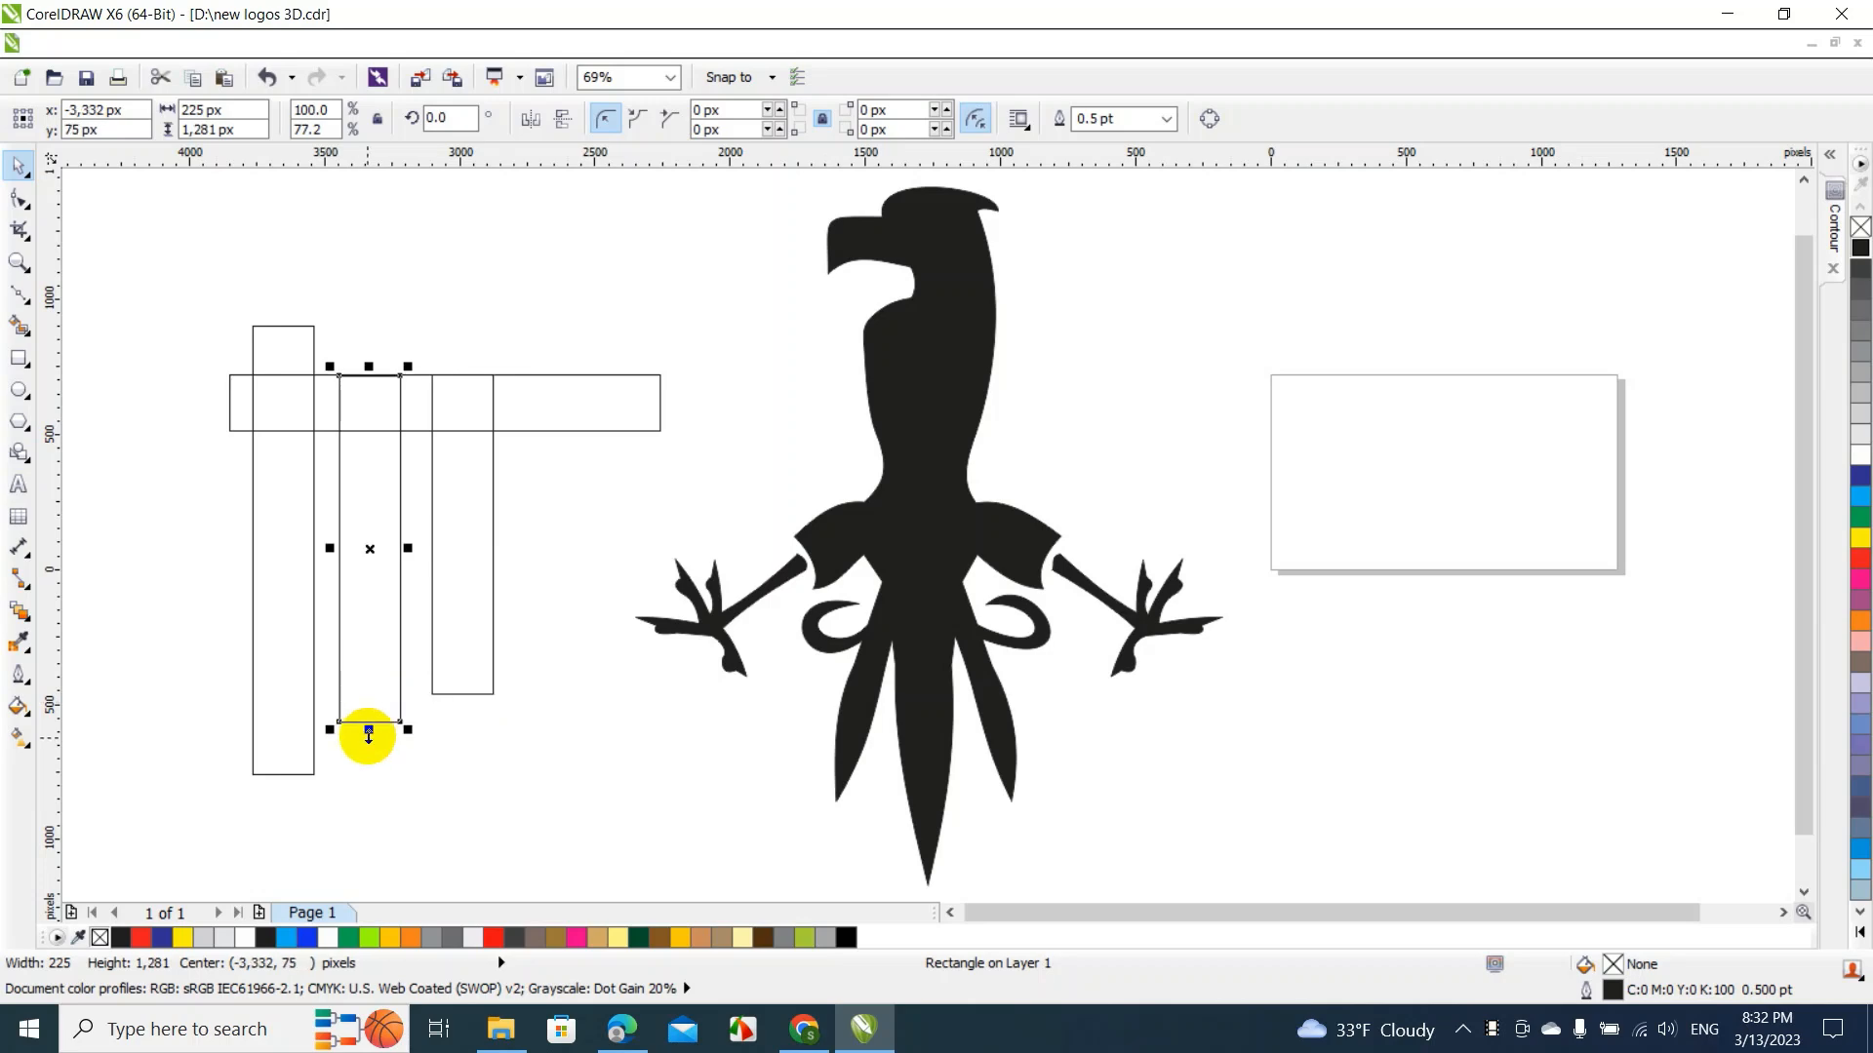
drag(369, 732, 369, 745)
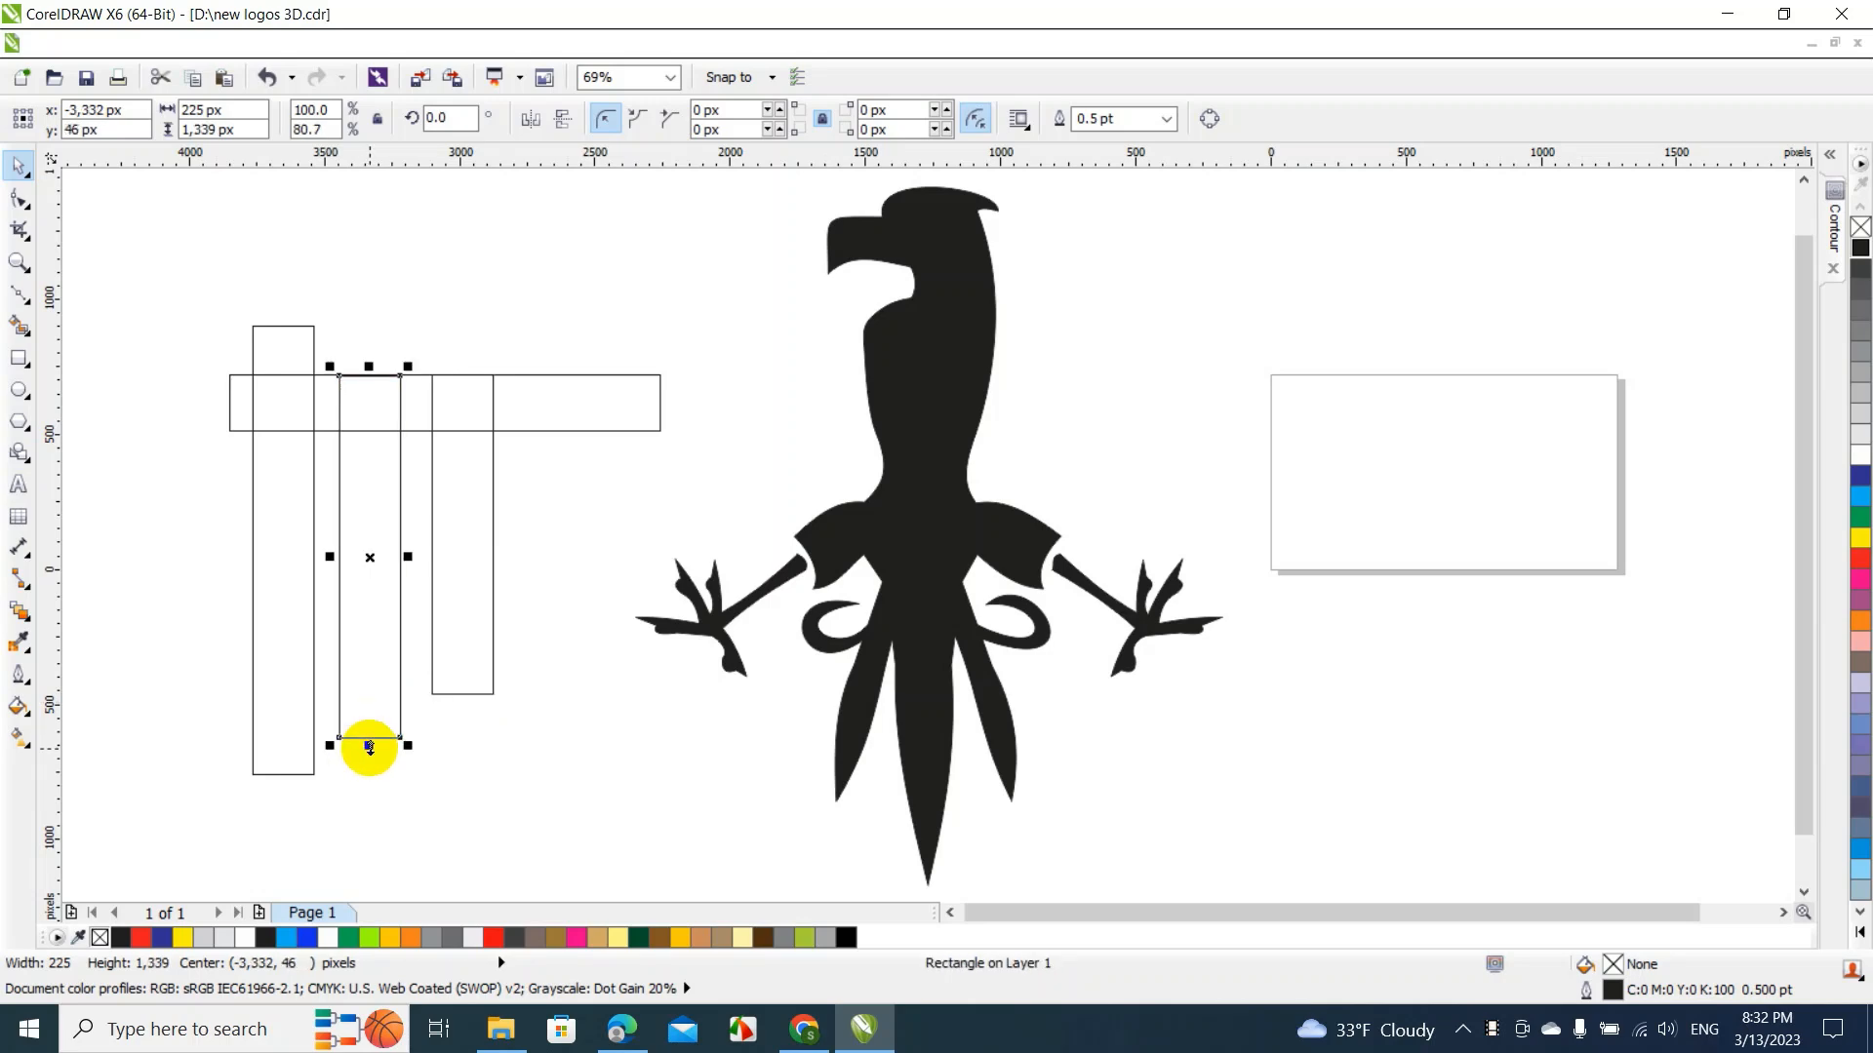
Resize the third bar to about 1,231 px tall and copy it to about x -2,642 px, shortening the copy to about 1,055 px
click(456, 669)
drag(460, 703, 558, 662)
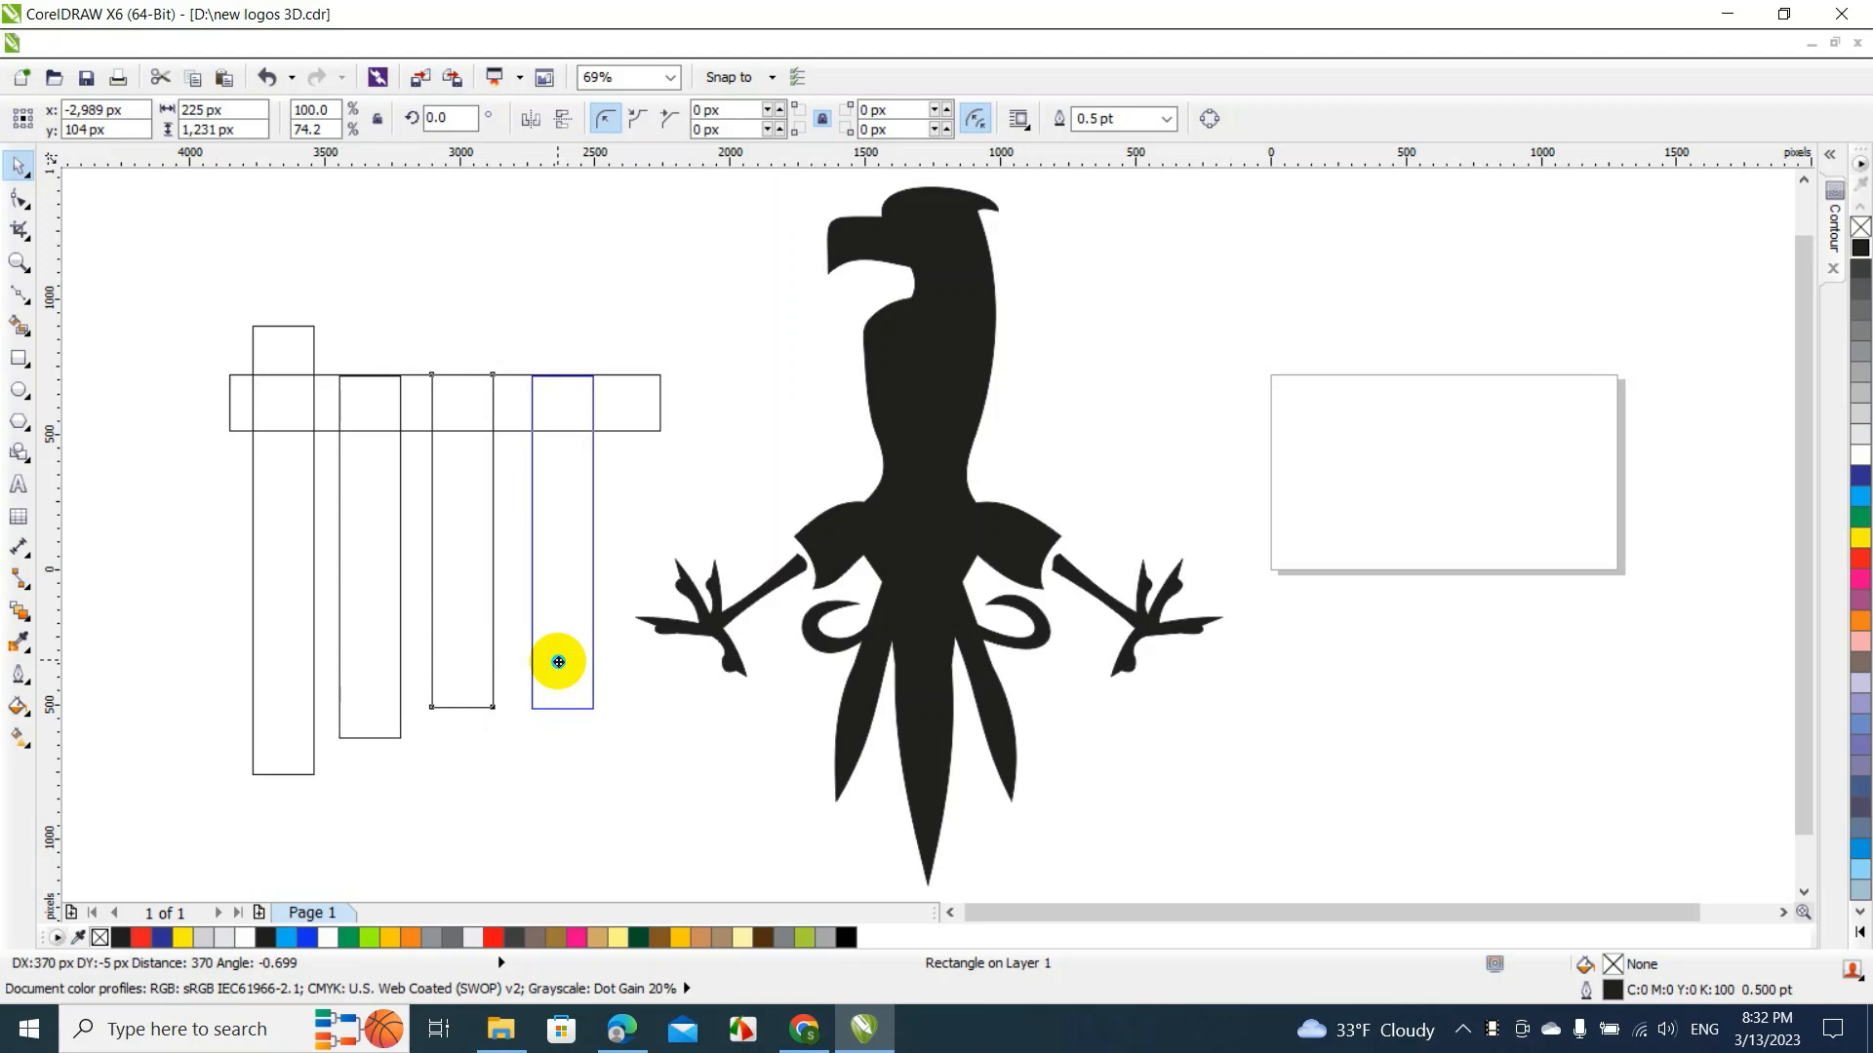
mouse_move(558, 662)
mouse_down()
mouse_move(544, 682)
mouse_move(546, 661)
mouse_up()
click(577, 703)
click(570, 481)
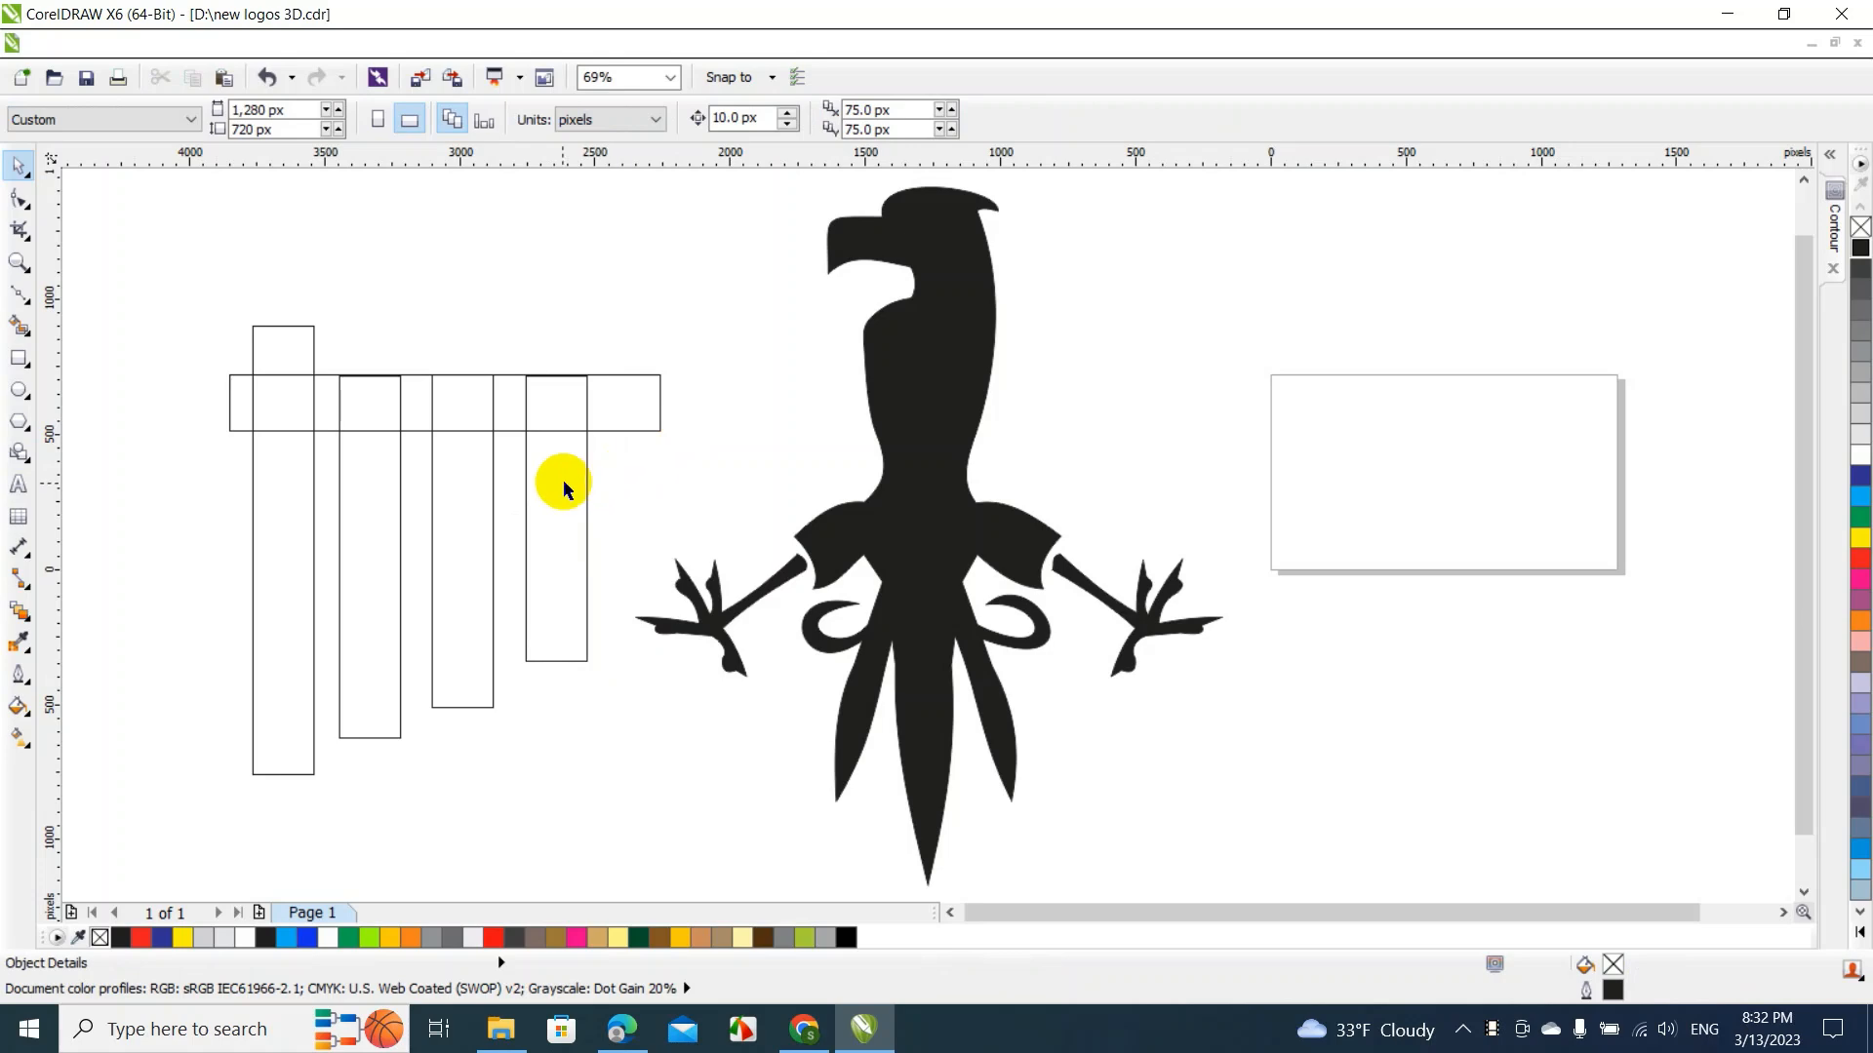
Copy the fourth bar to the horizontal bar's right end and shorten the copy to about 834 px
click(547, 494)
drag(547, 494, 621, 489)
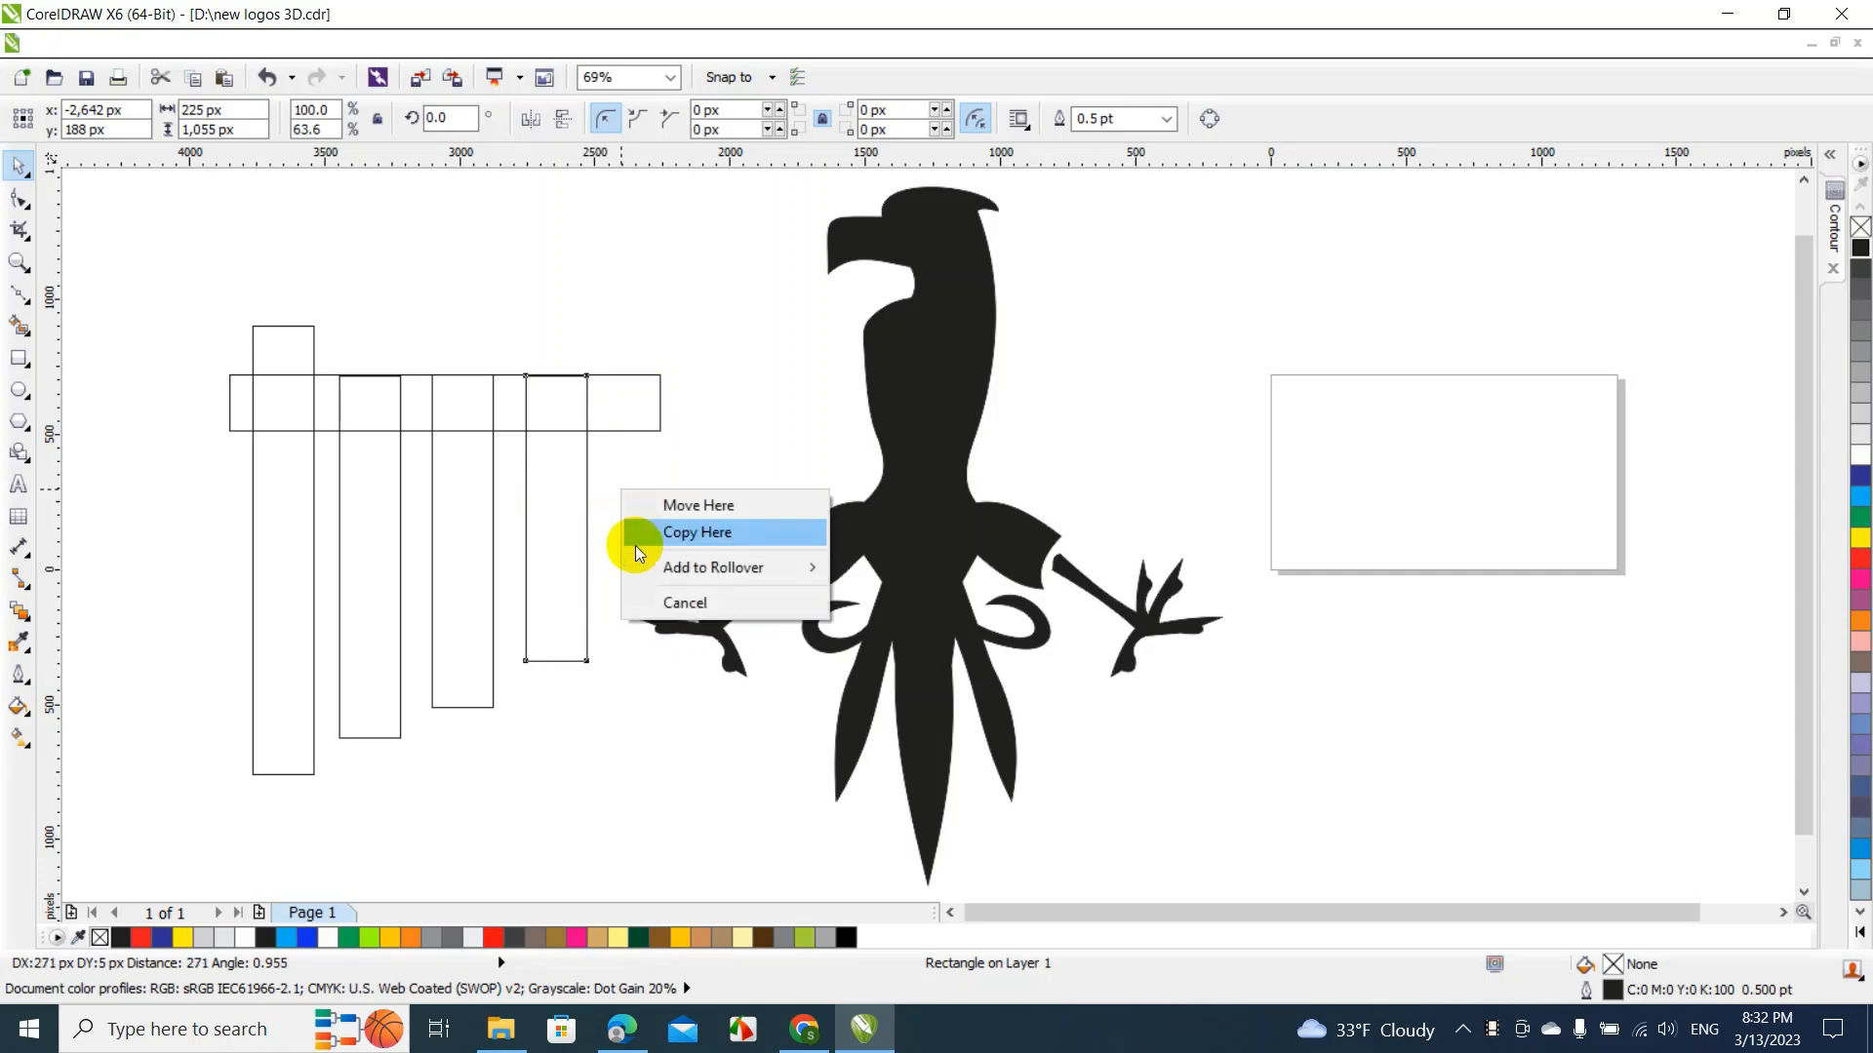
click(636, 535)
drag(629, 668, 625, 611)
Shift the second, third and fourth bars left, placing the third at about (-3,079, 107) px and the fourth at about (-2,669, 192) px
click(556, 546)
drag(556, 546, 550, 546)
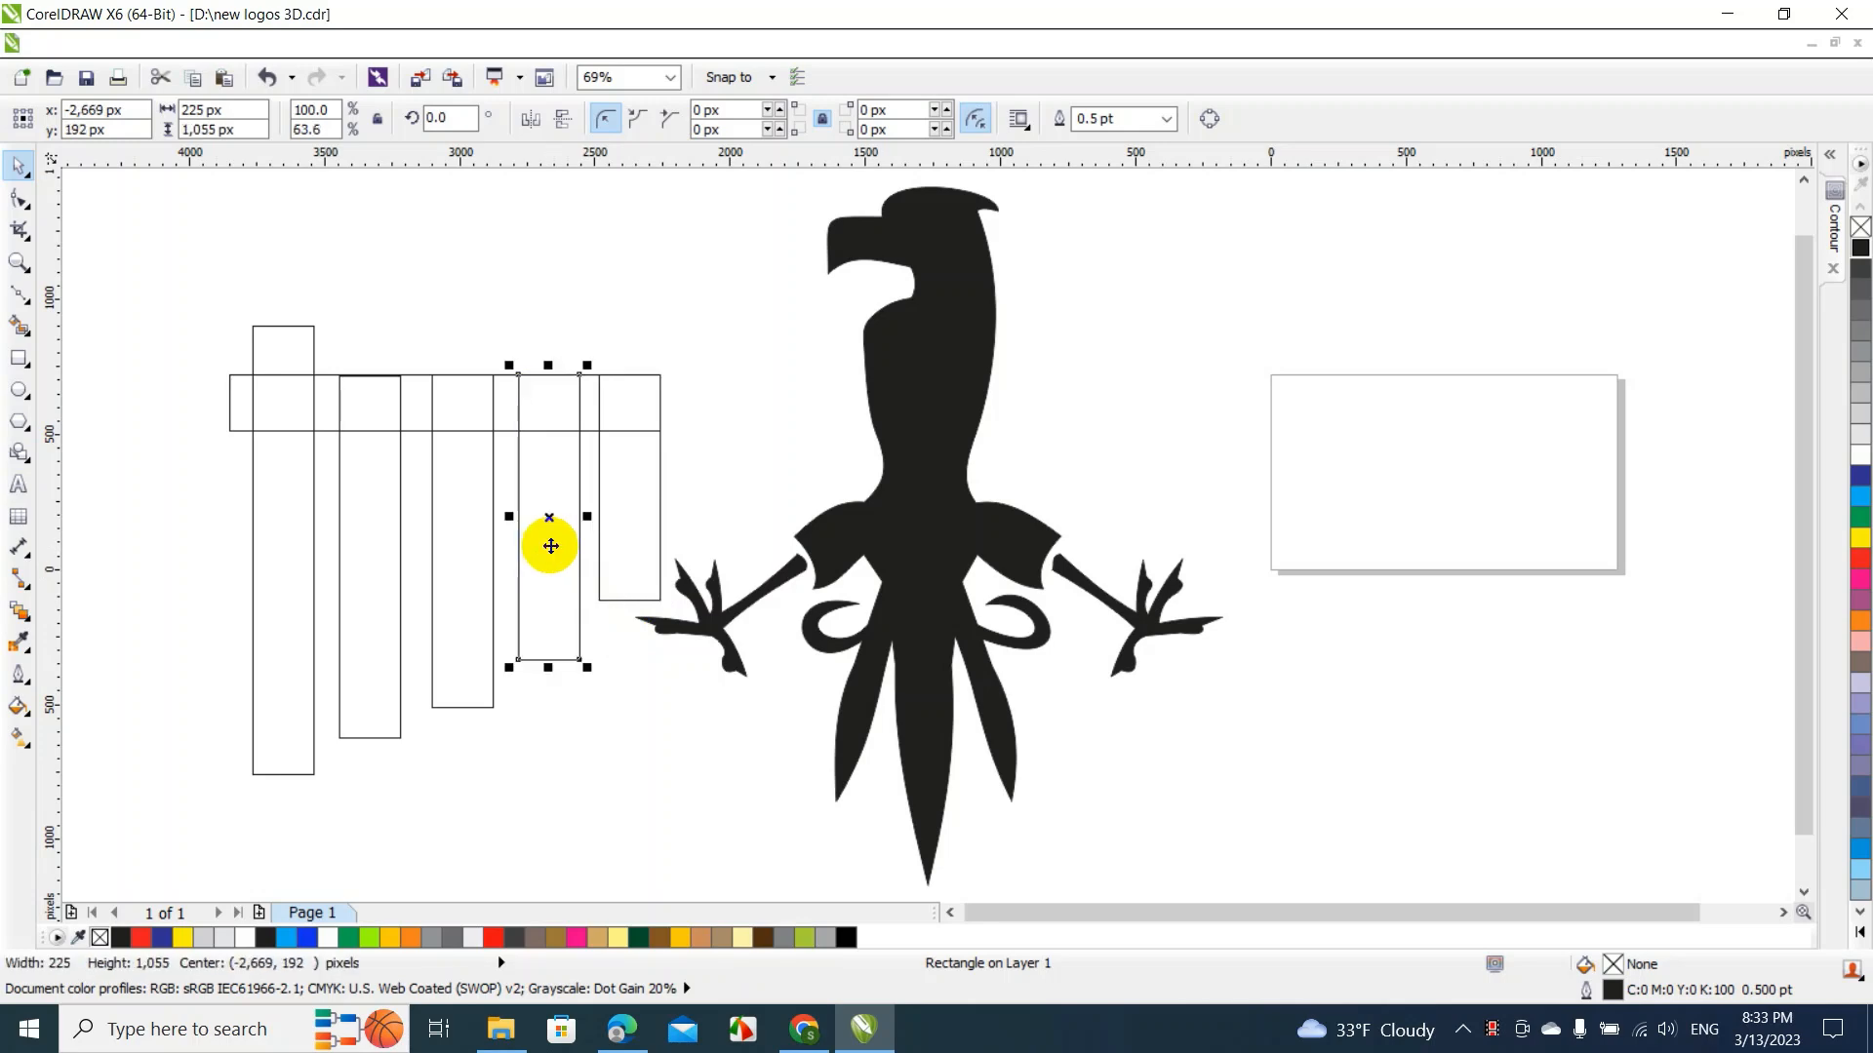
click(478, 543)
drag(477, 537, 389, 510)
click(395, 518)
click(450, 564)
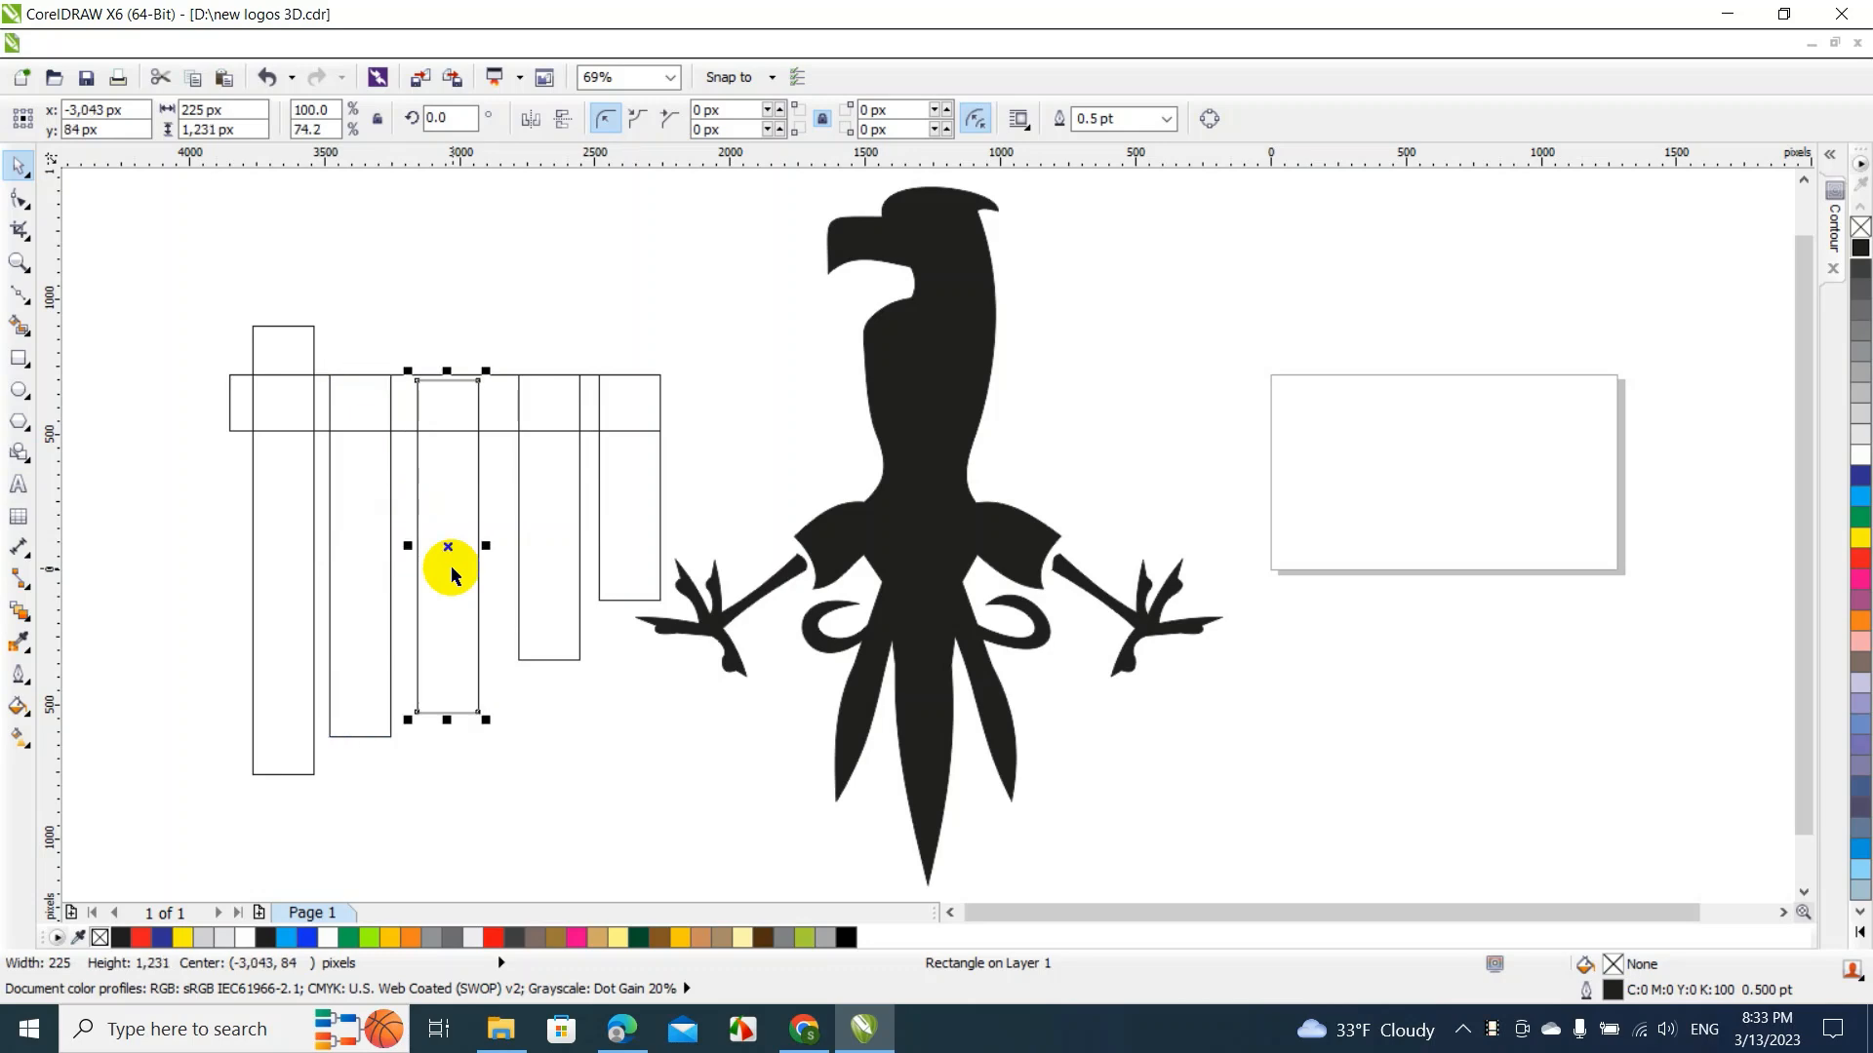
drag(449, 565, 447, 563)
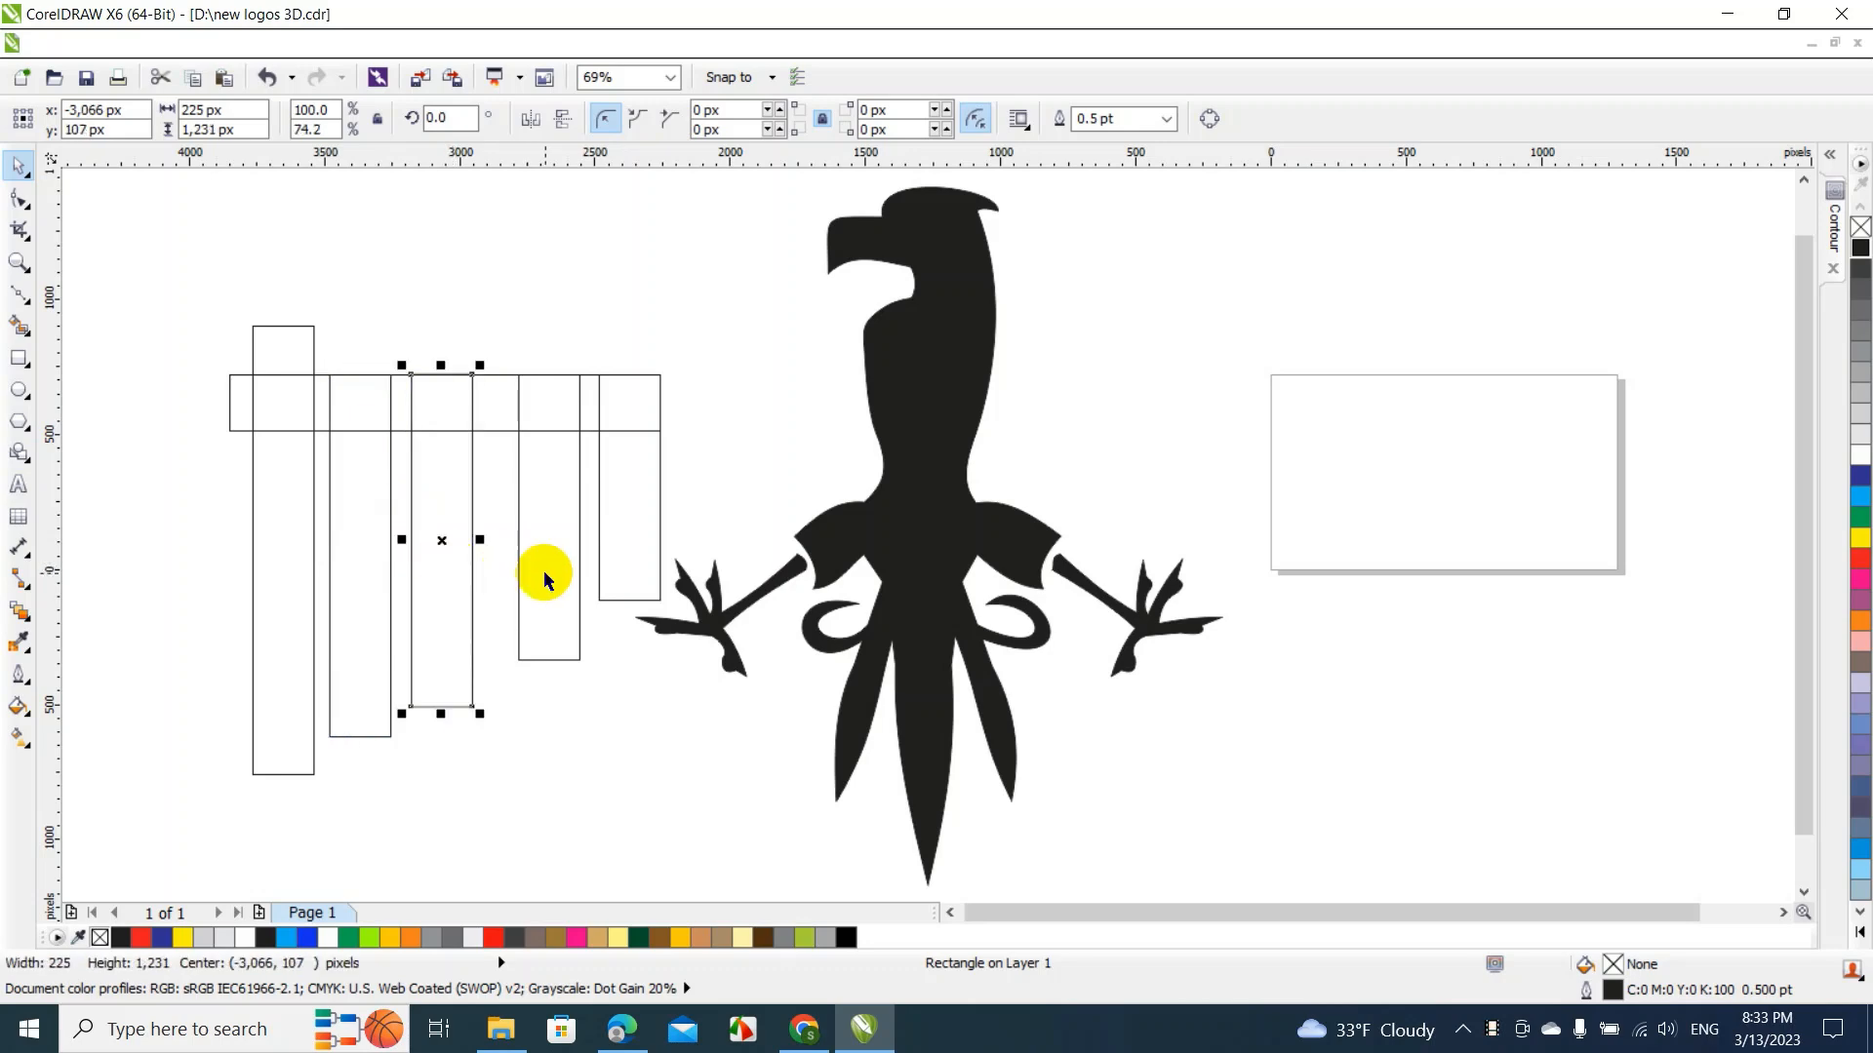
mouse_move(439, 480)
mouse_down()
mouse_move(460, 522)
mouse_move(441, 485)
mouse_up()
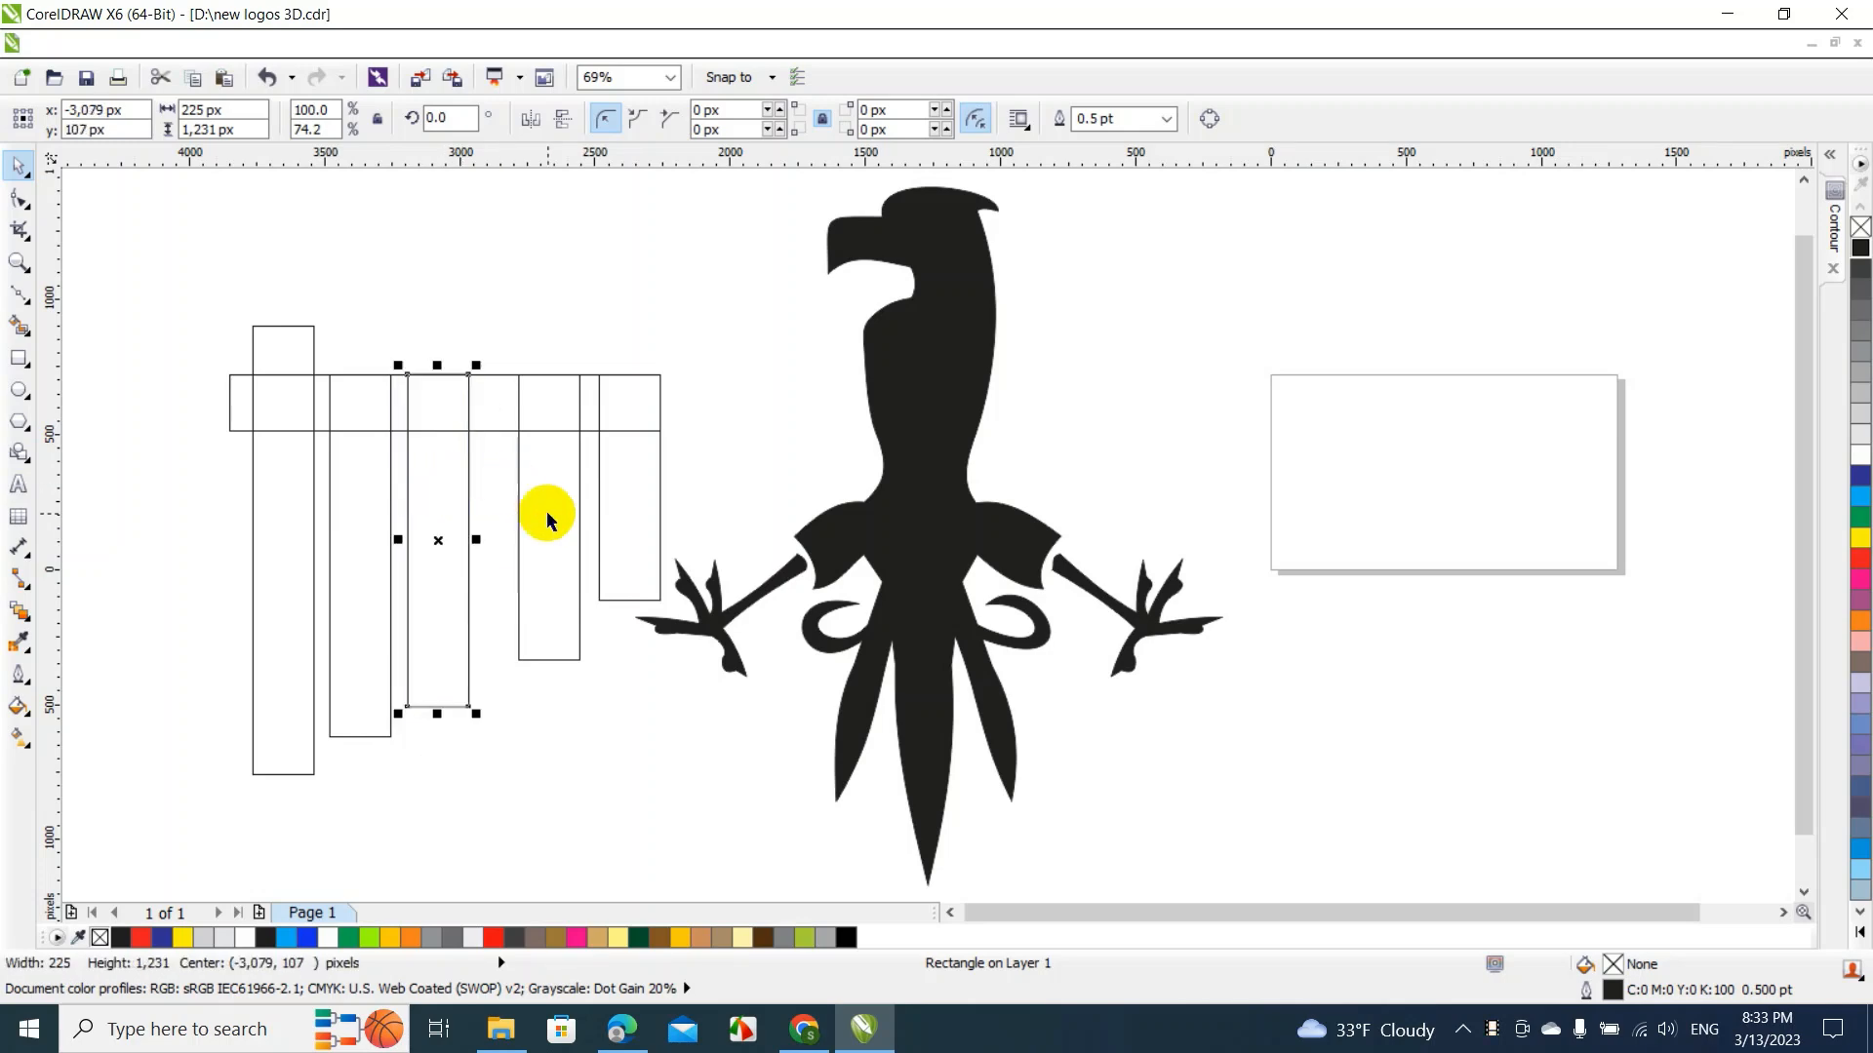
Close the remaining wide gaps by moving the fourth bar left and the fifth bar to about (-2,475, 303) px
click(546, 513)
drag(548, 515, 597, 505)
click(625, 505)
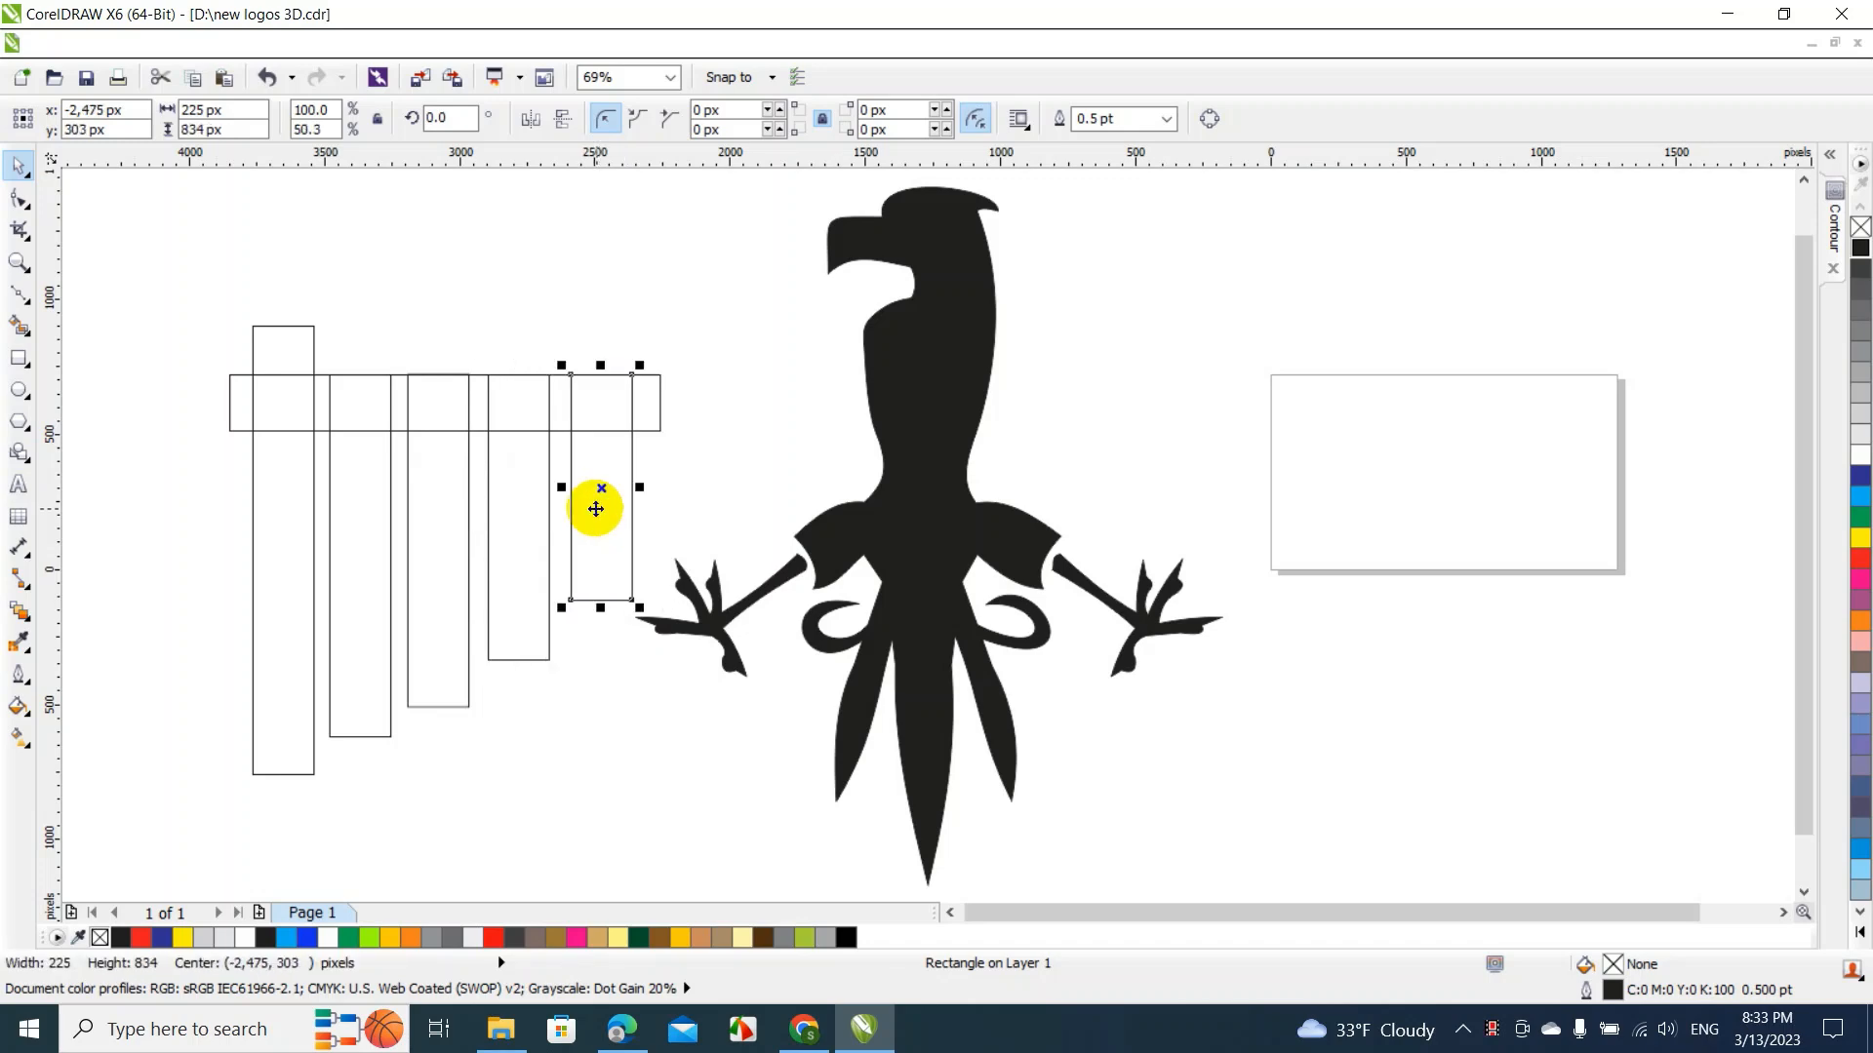
Shorten the horizontal bar to about 1,488 px wide so it ends at the fifth bar's outer edge
click(658, 396)
drag(660, 402, 635, 404)
click(716, 413)
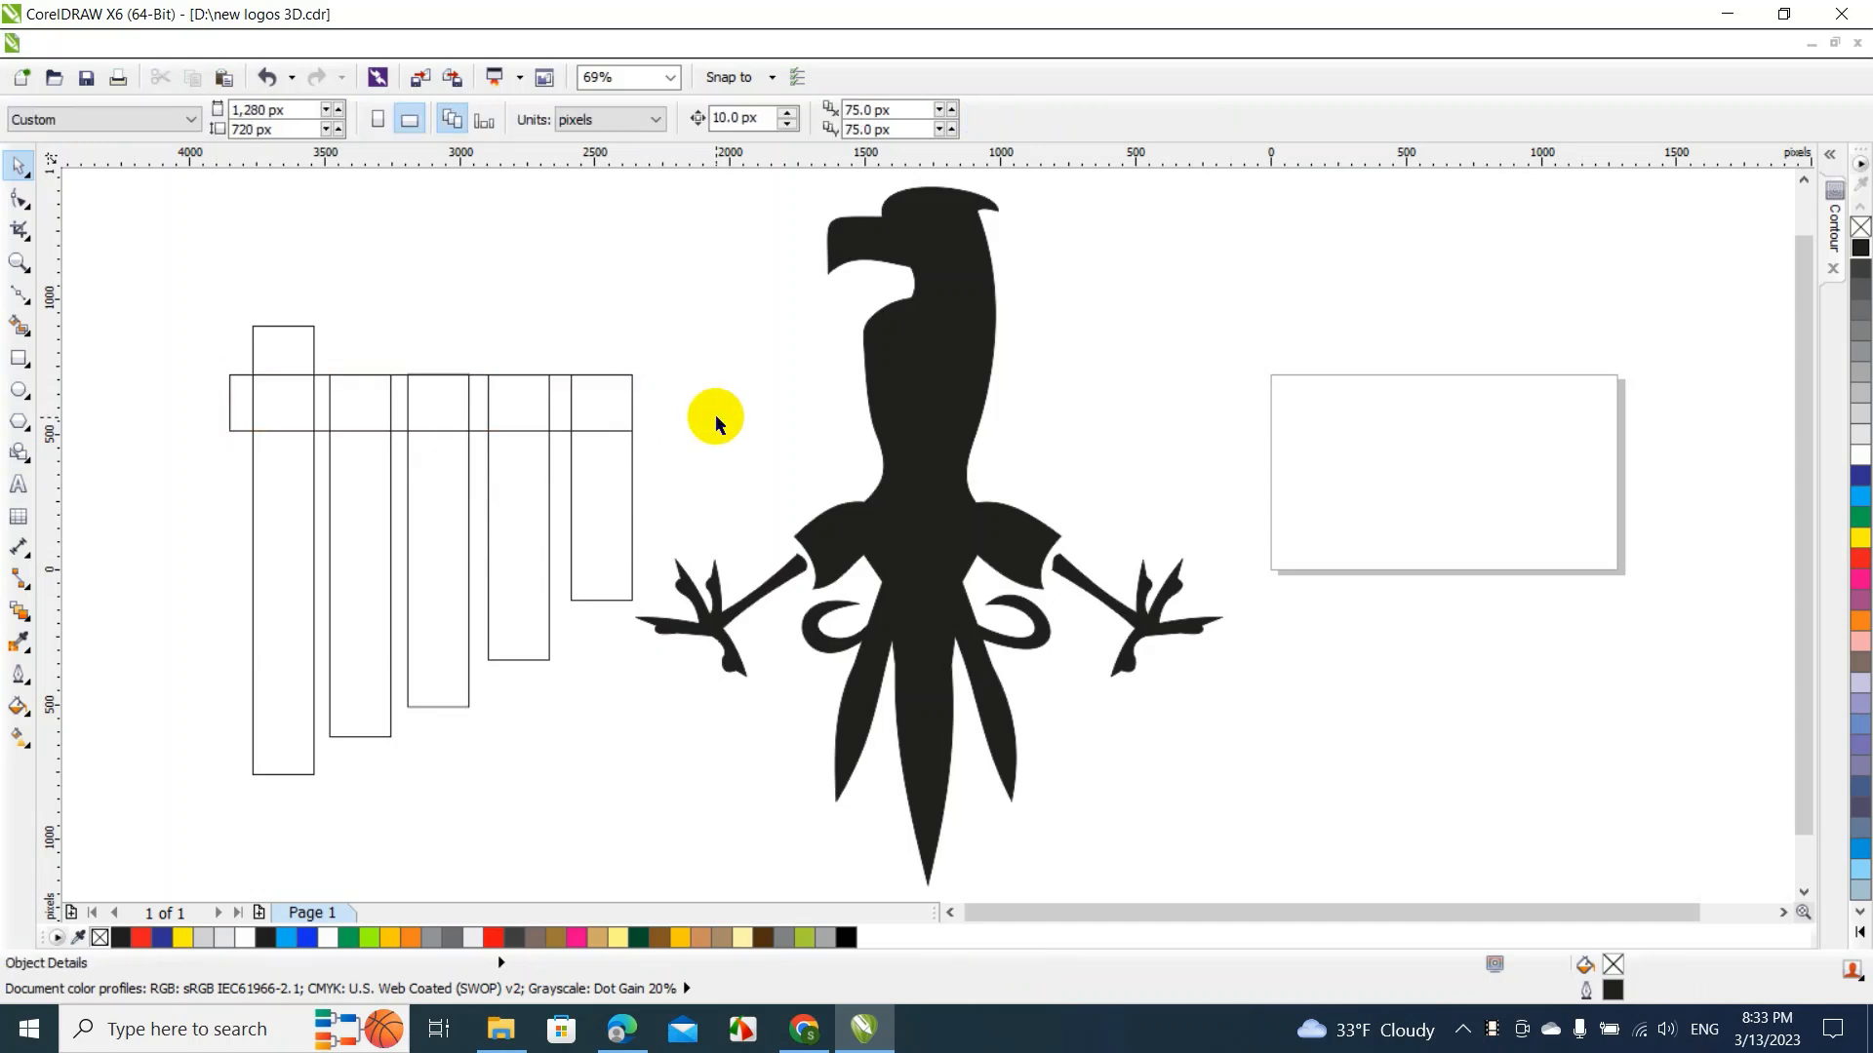
click(230, 403)
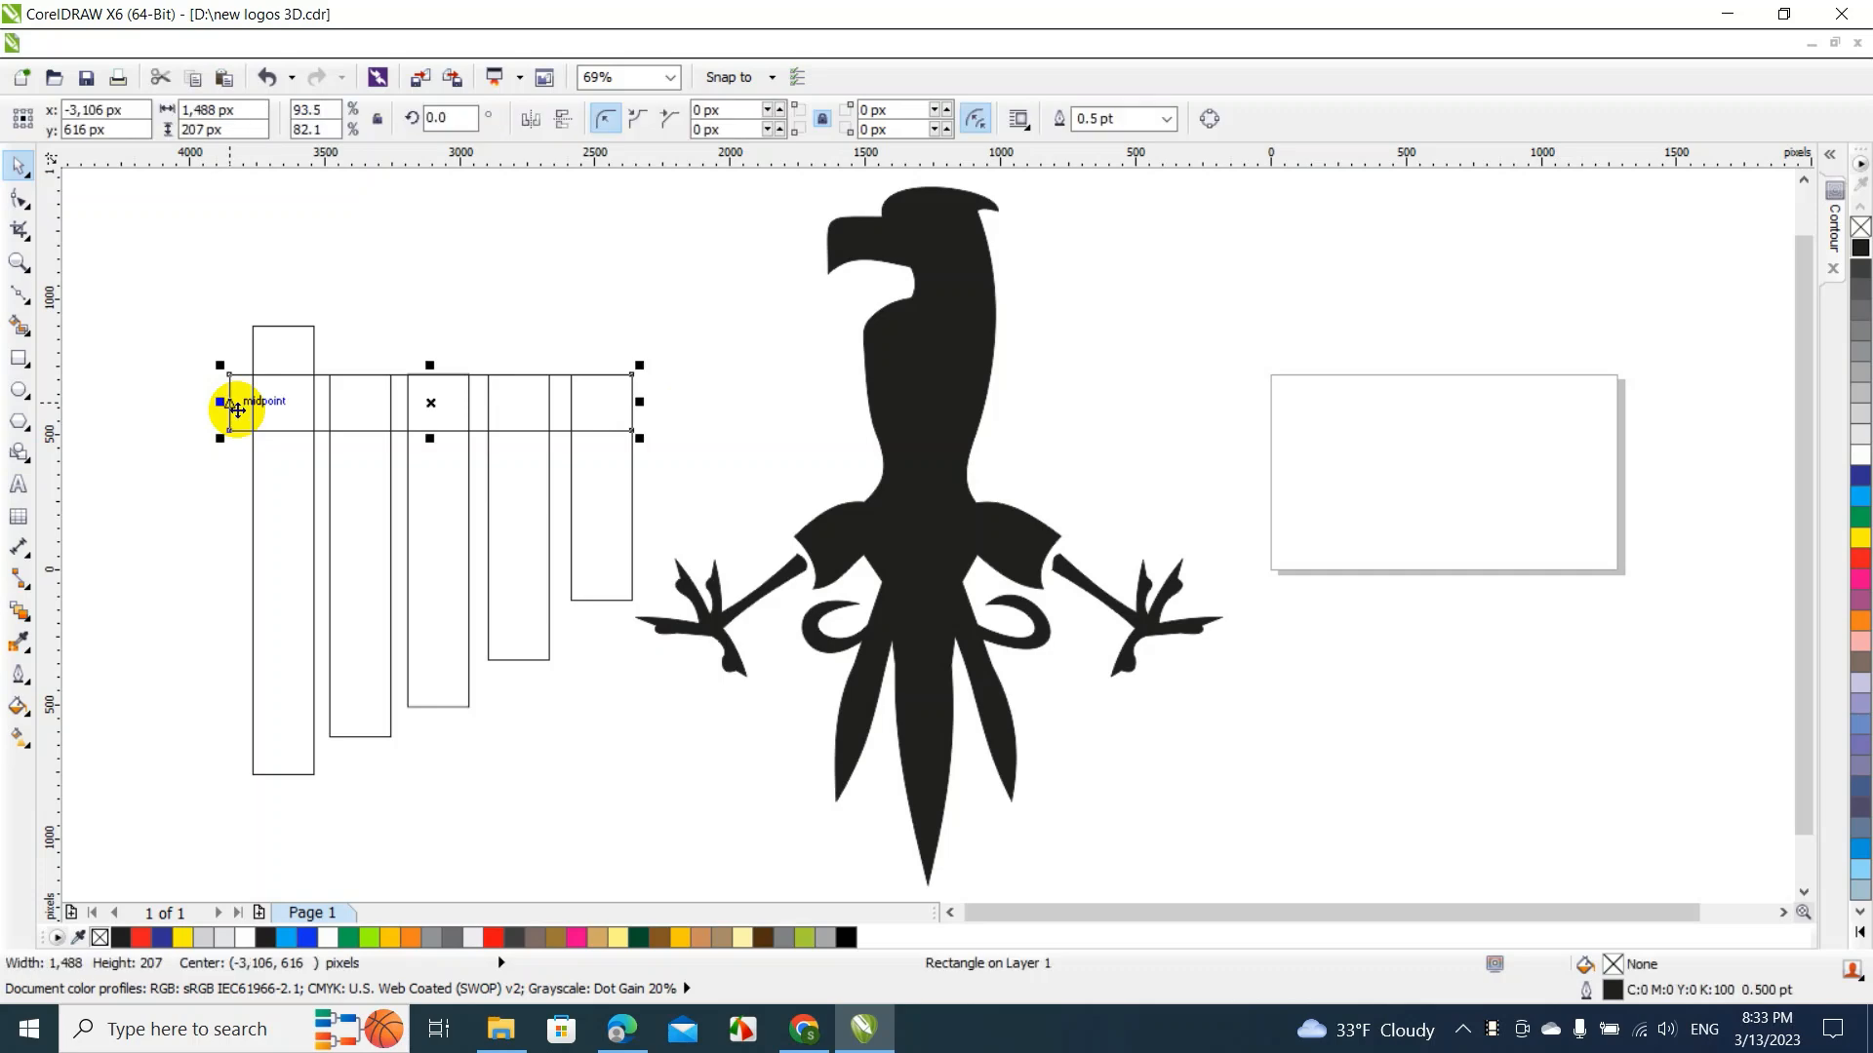
click(179, 283)
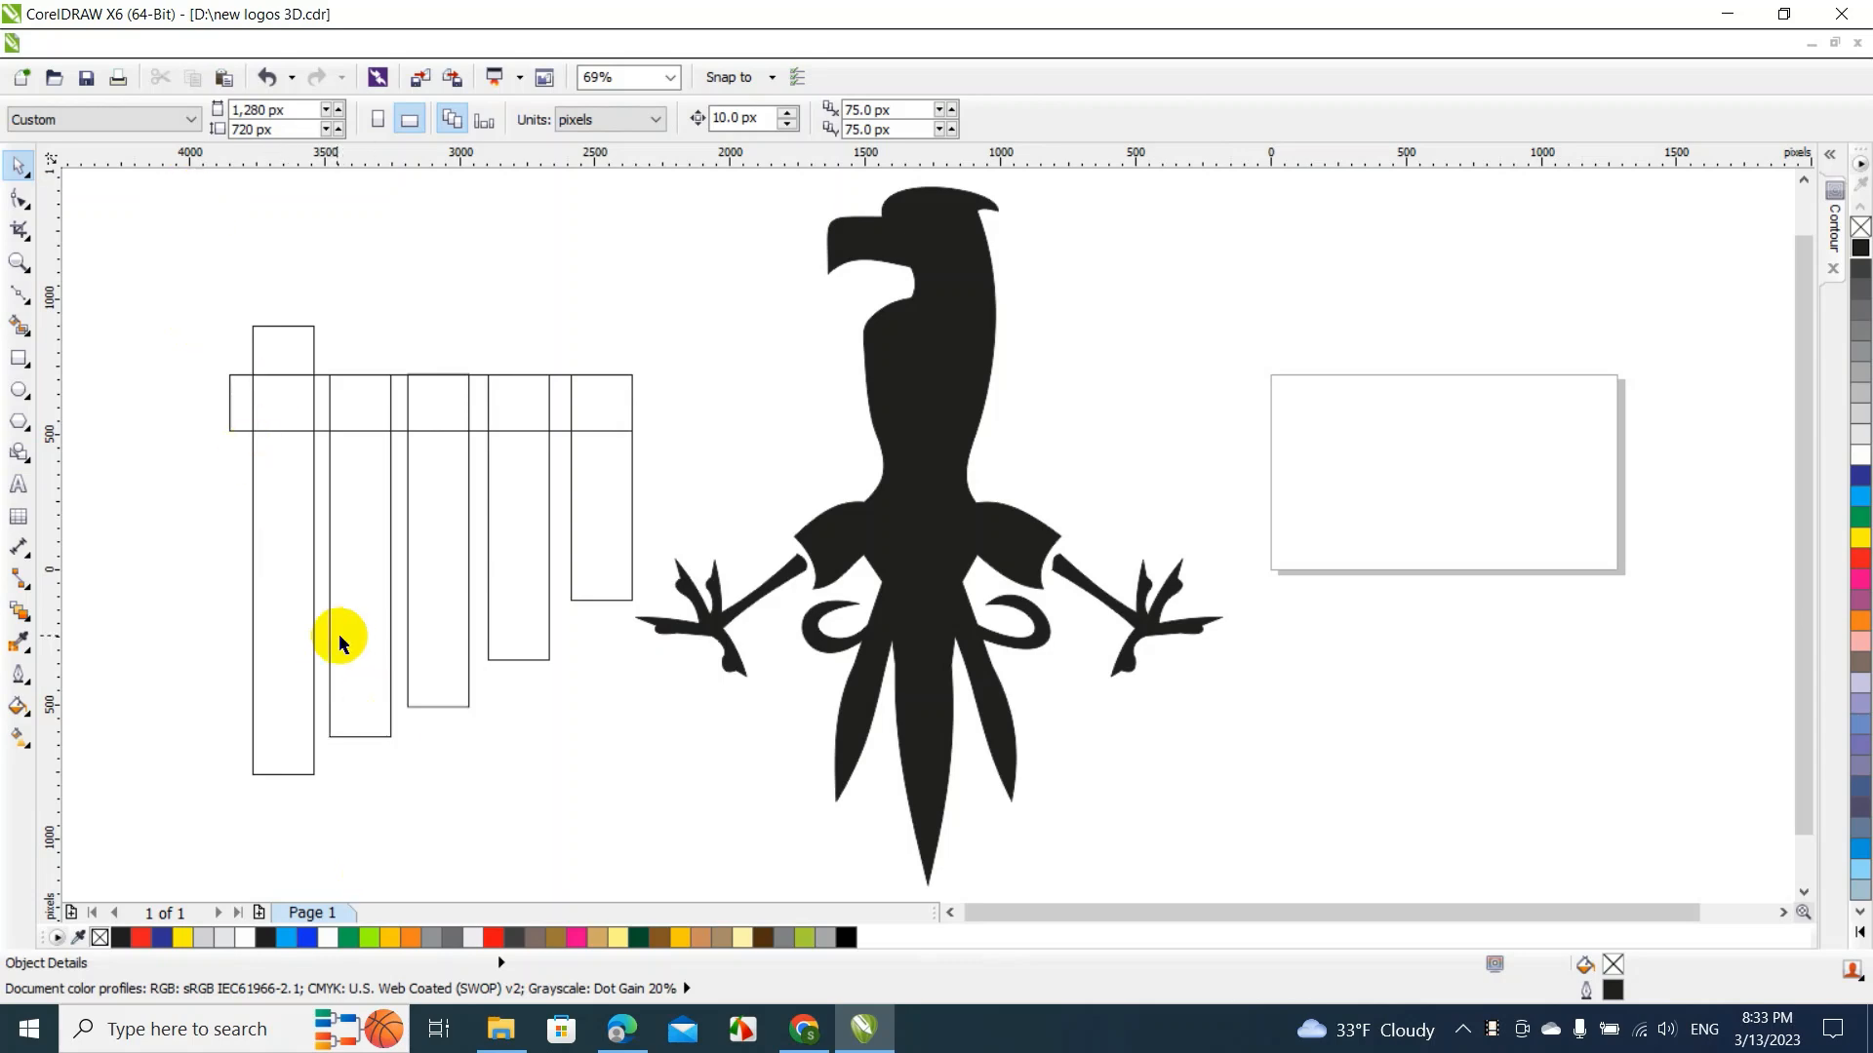
Weld all six rectangles into a single comb-shaped curve
drag(185, 269, 661, 774)
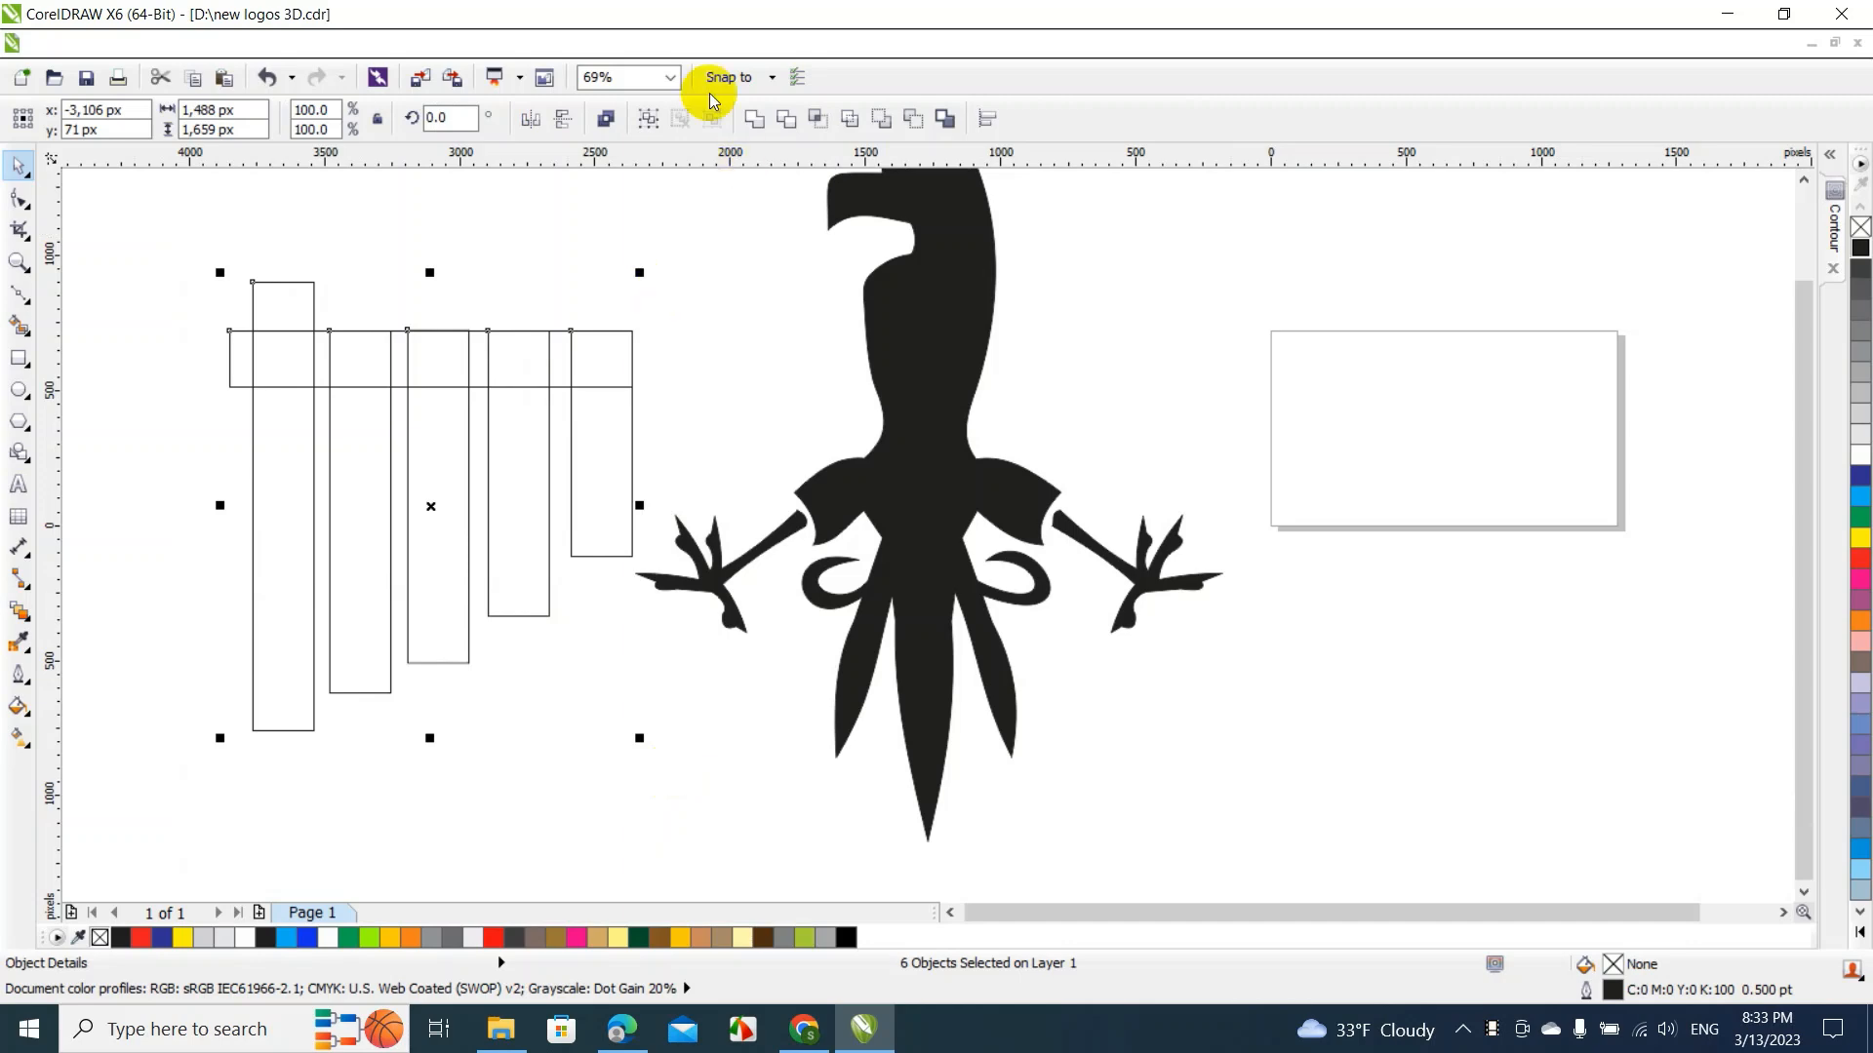
click(754, 118)
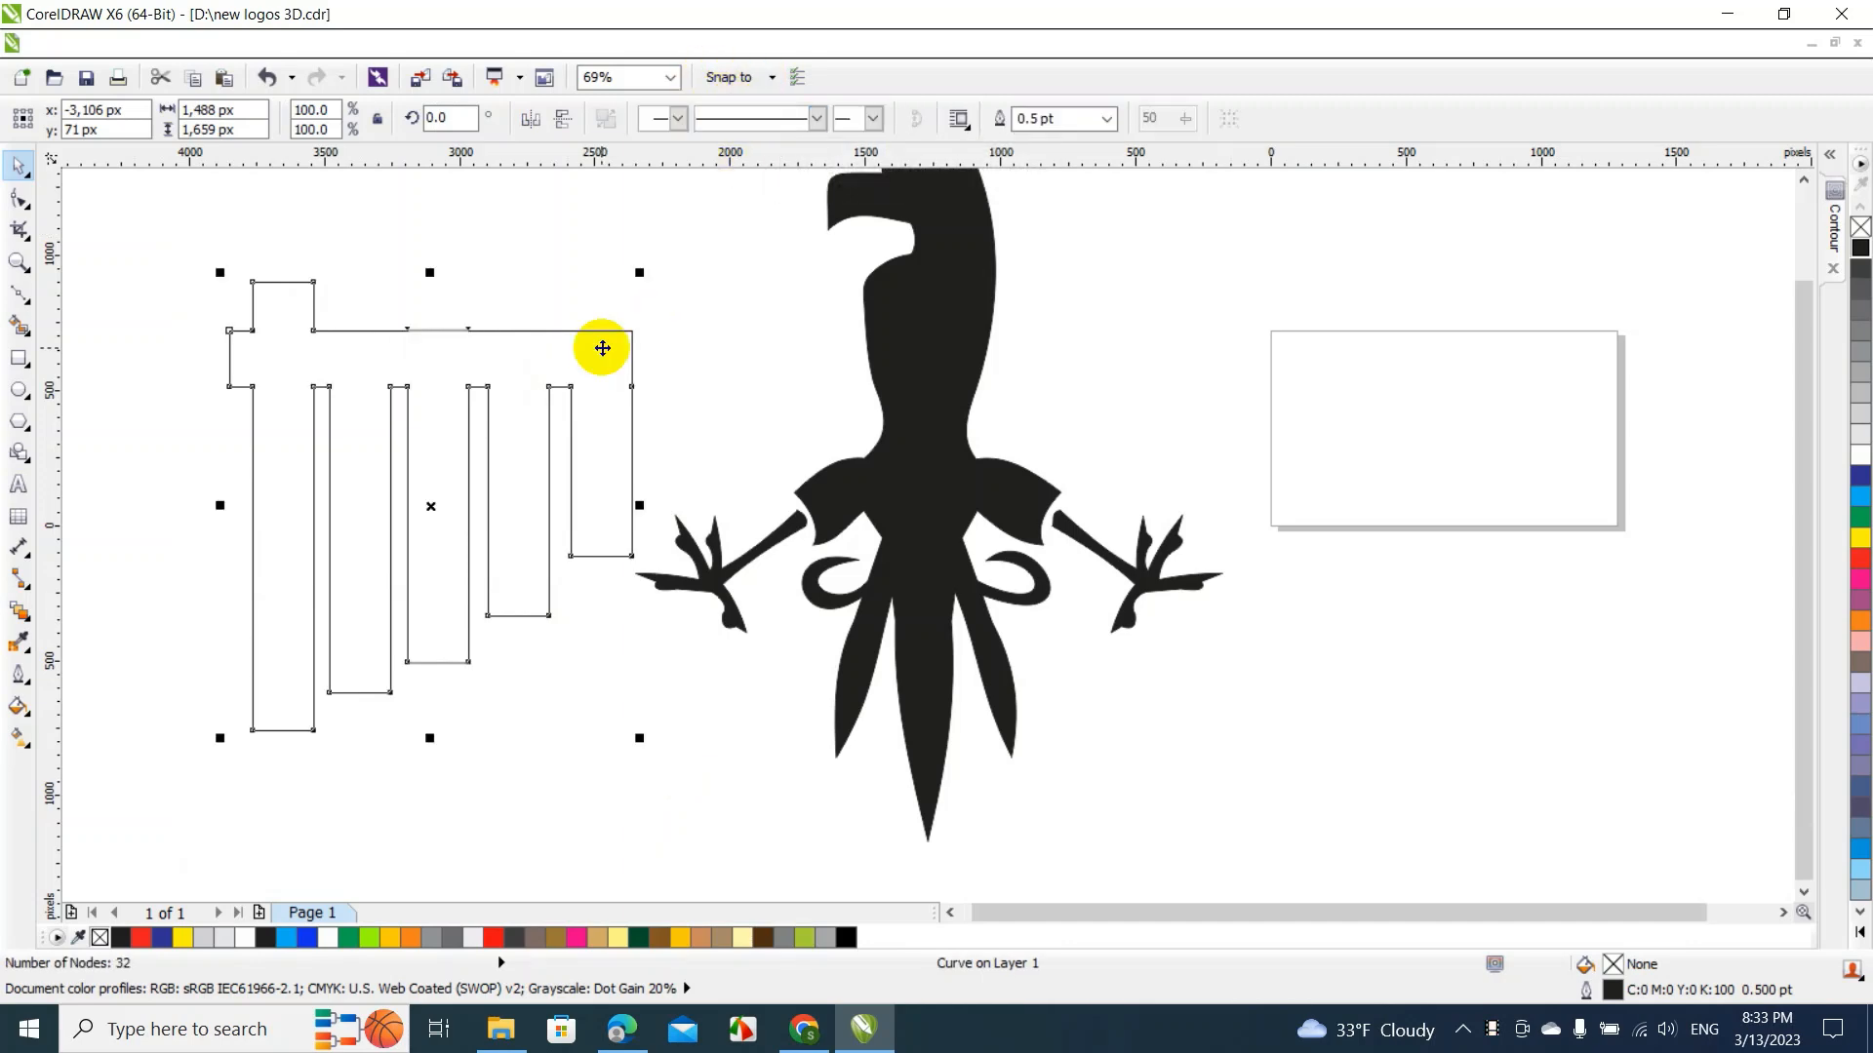
click(589, 240)
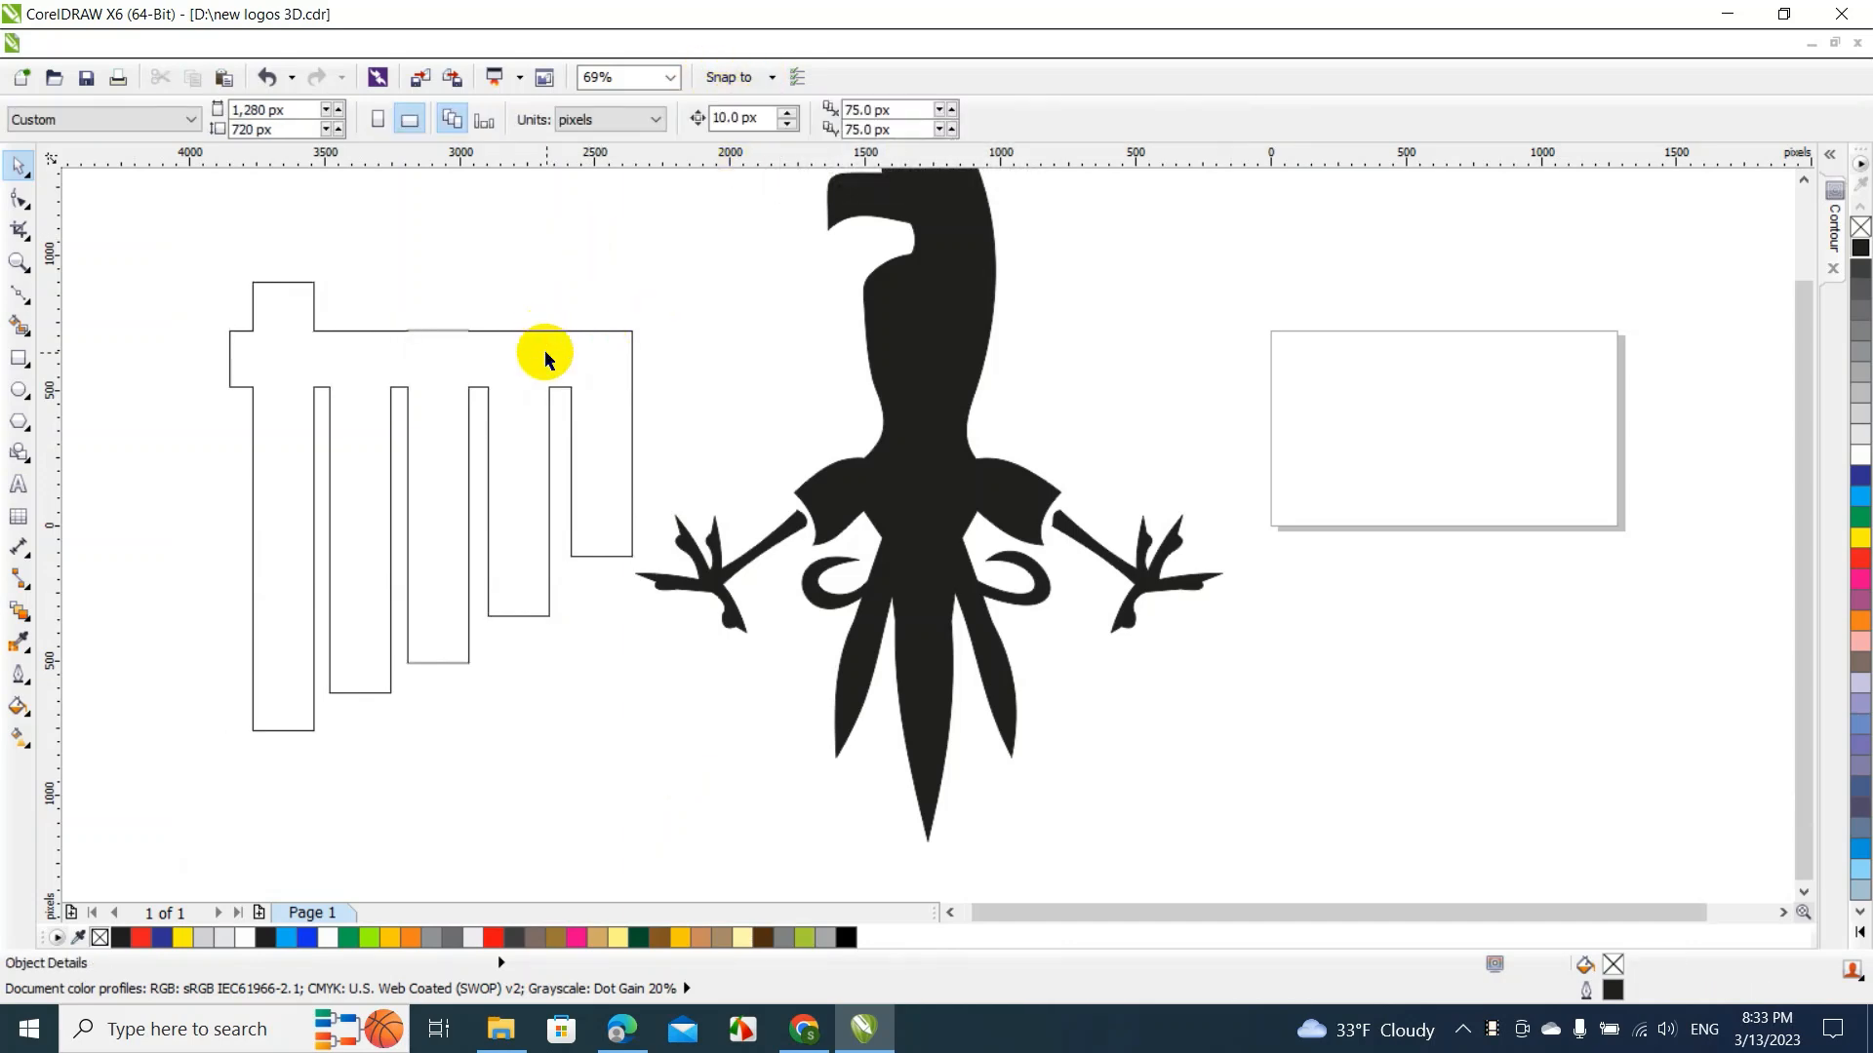
Delete the surplus nodes along the comb shape's upper edge and at its upper-right corner, and fill the shape with black
key(F10)
click(589, 355)
drag(354, 278, 527, 361)
key(Delete)
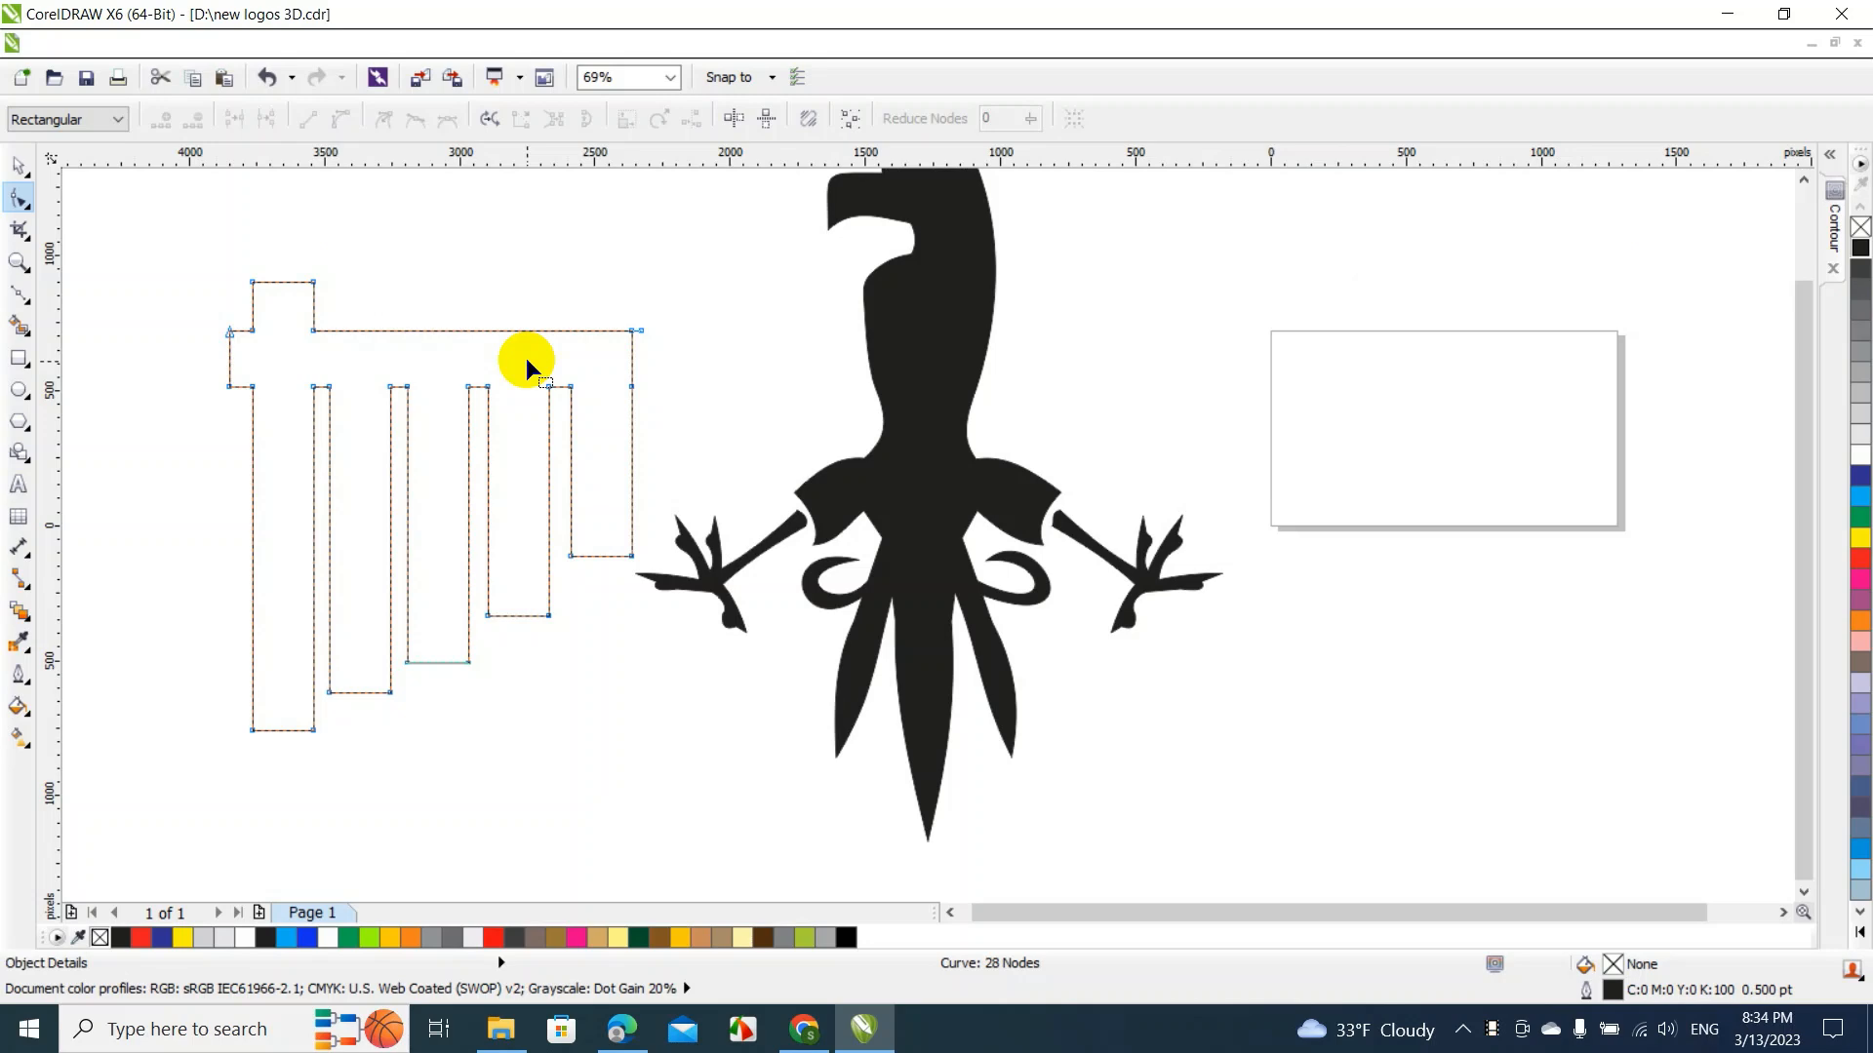
click(638, 332)
key(Delete)
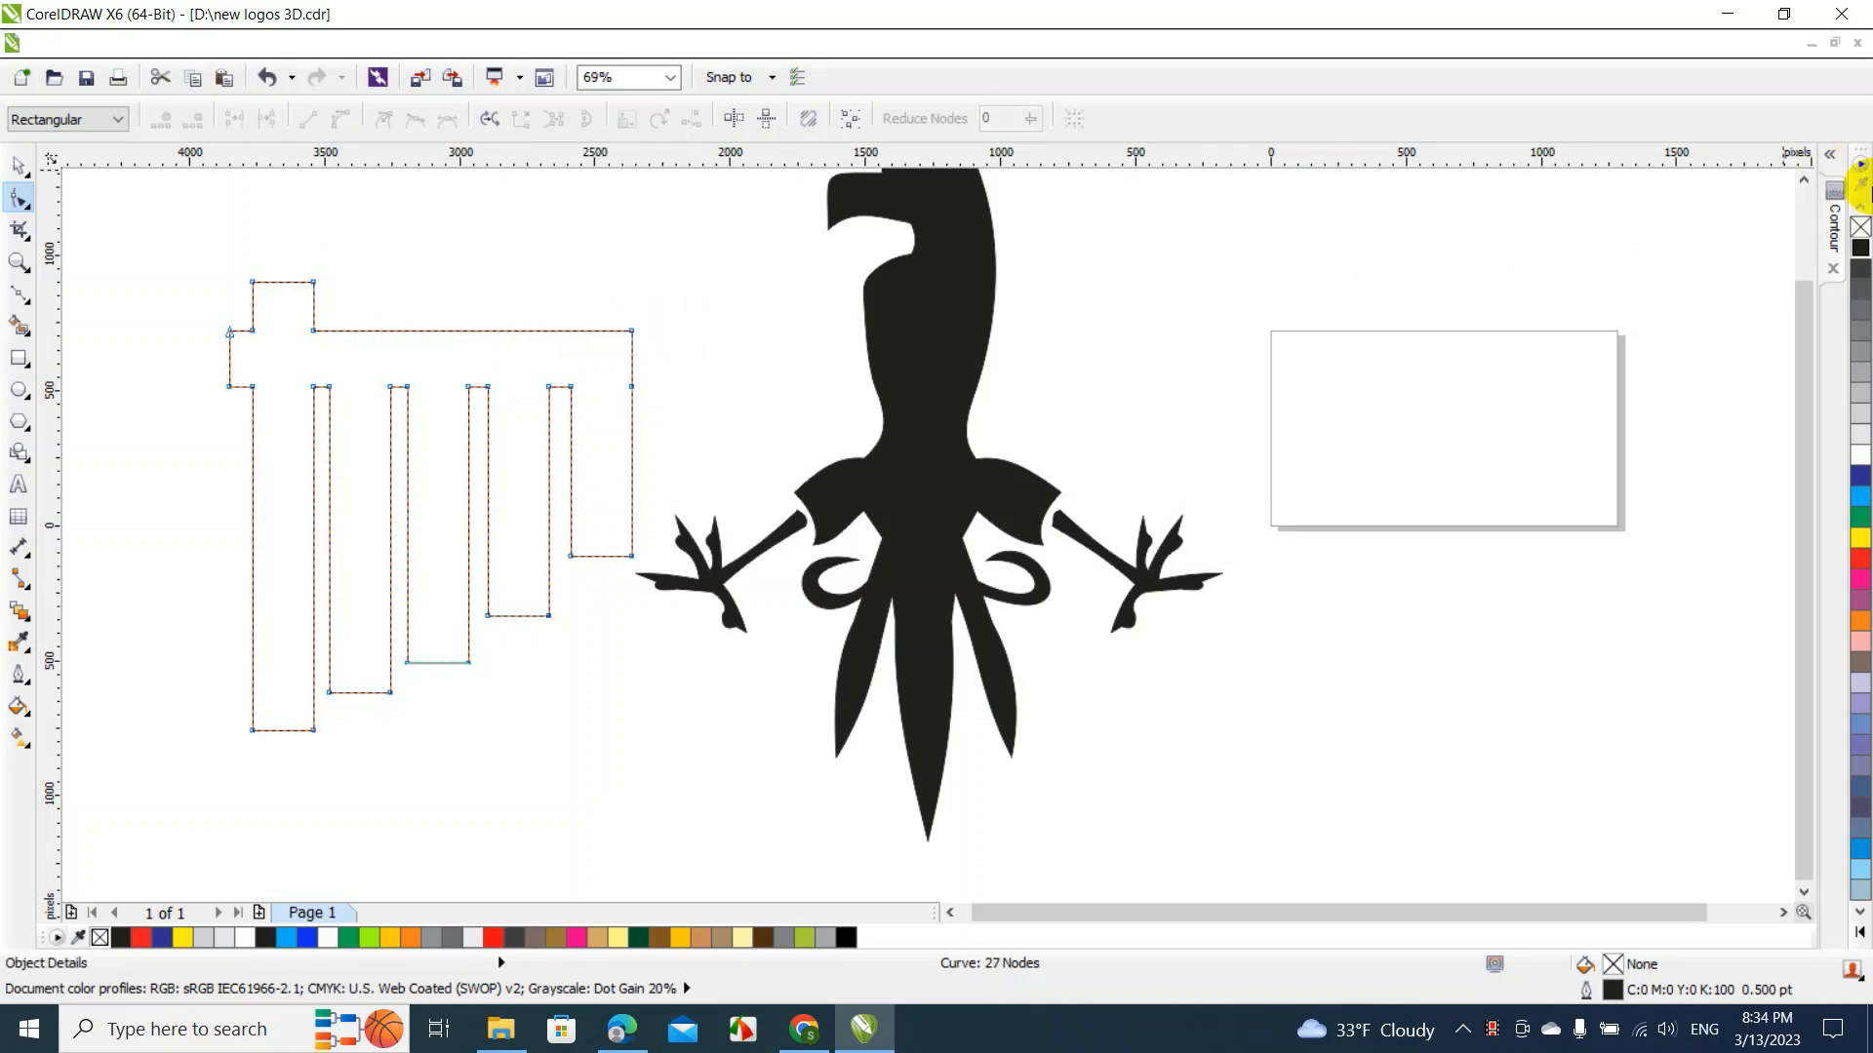
click(1861, 248)
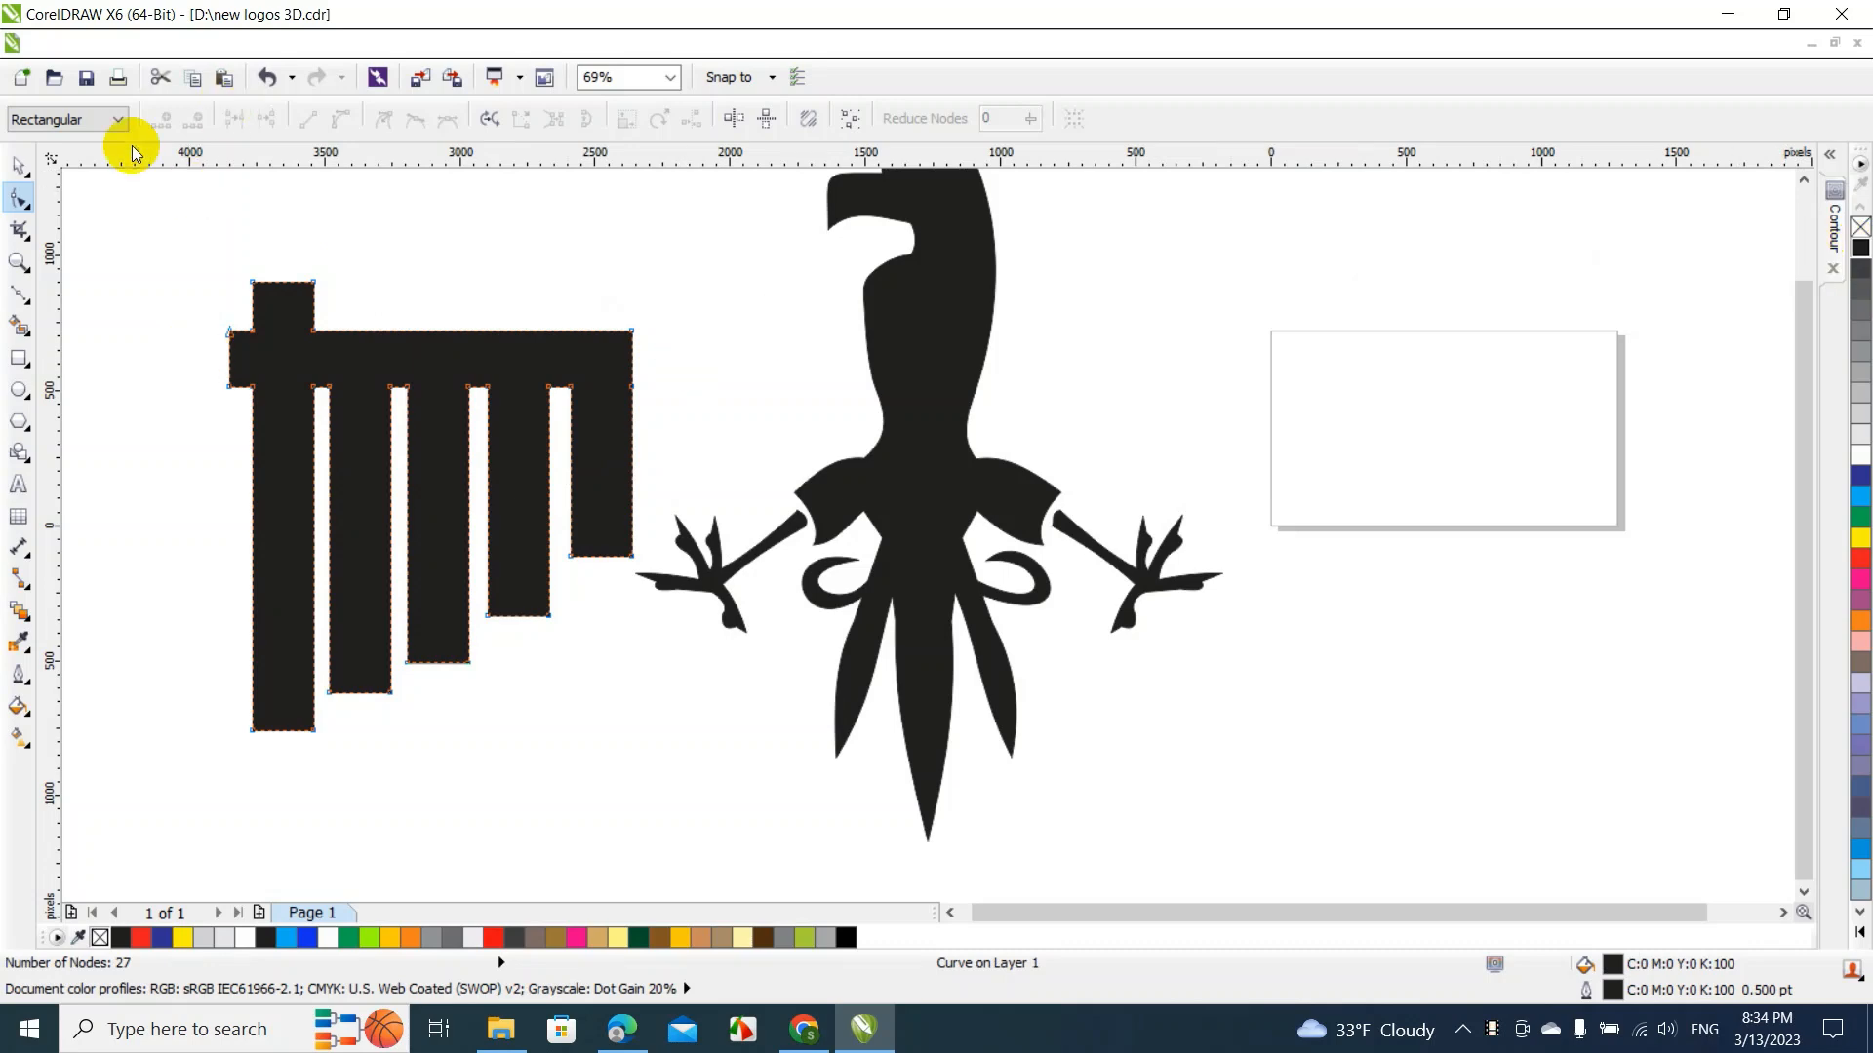
Draw a thin horizontal rectangle about 1,393 × 41 px across the feather bars, directly below the wing's horizontal bar
click(18, 167)
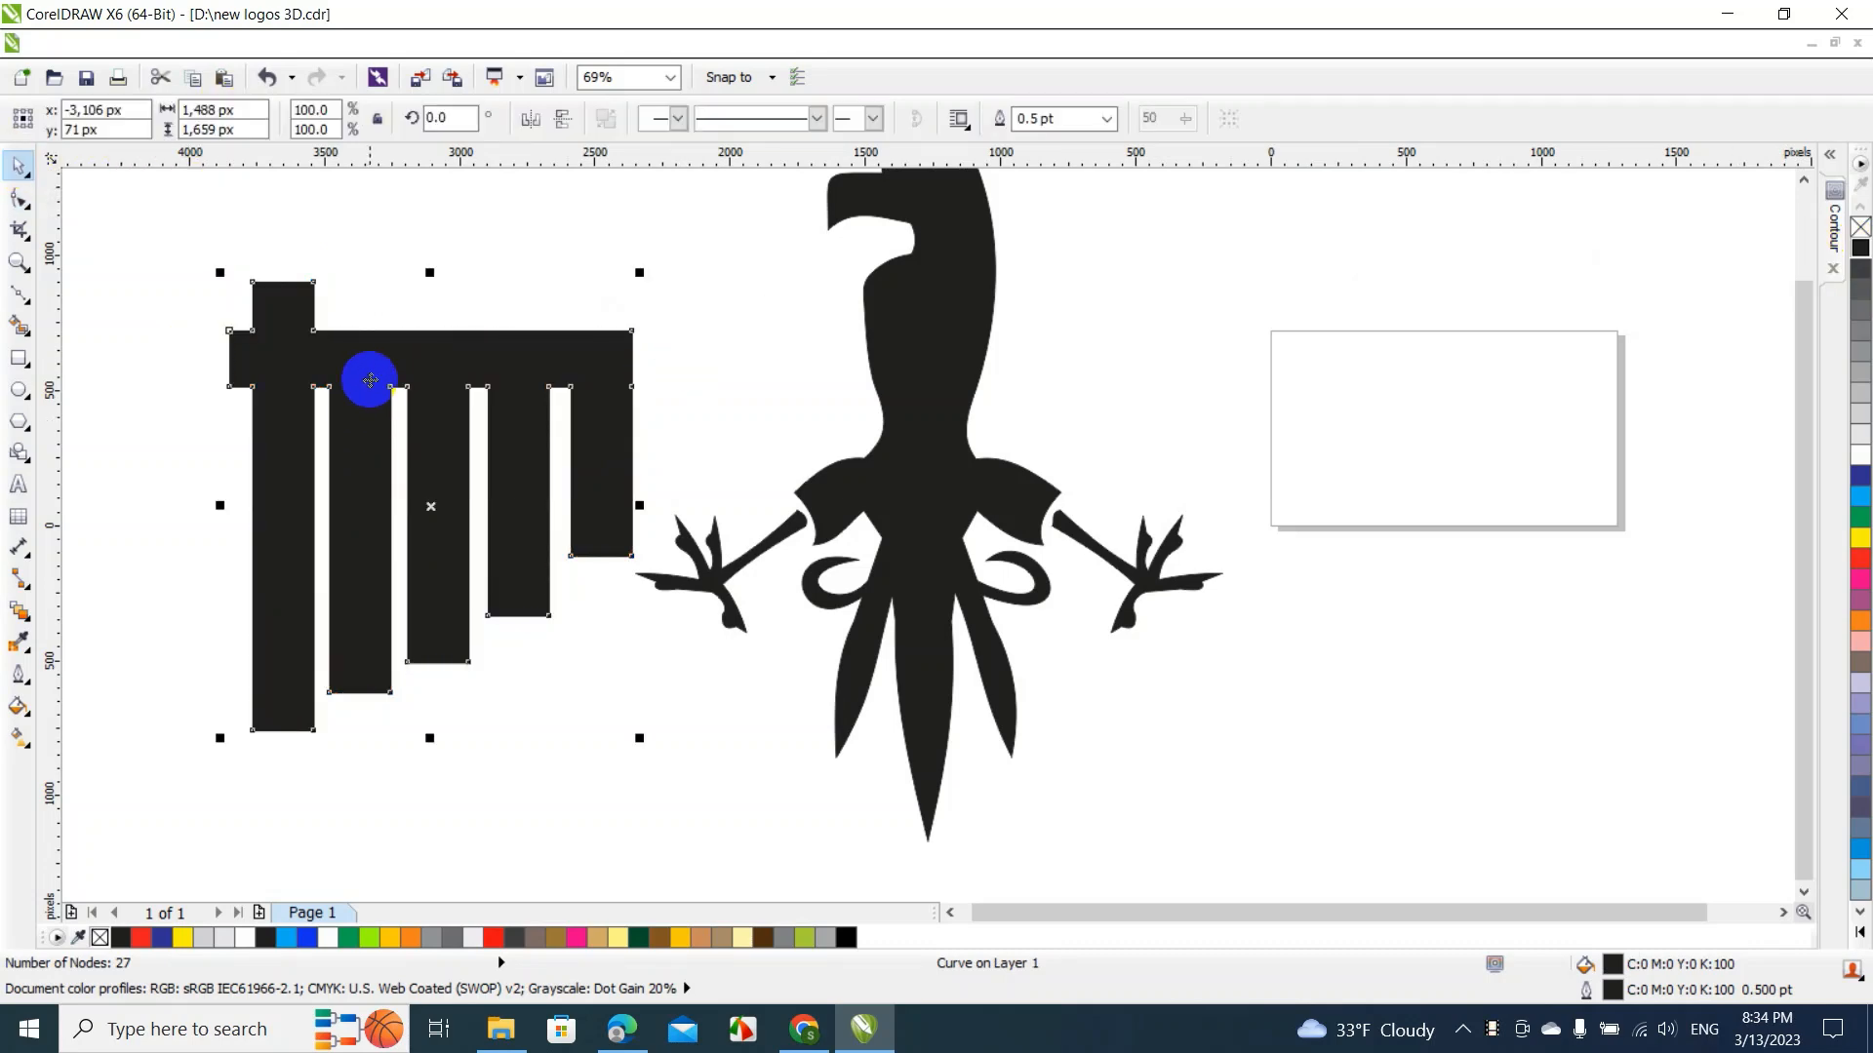
click(400, 274)
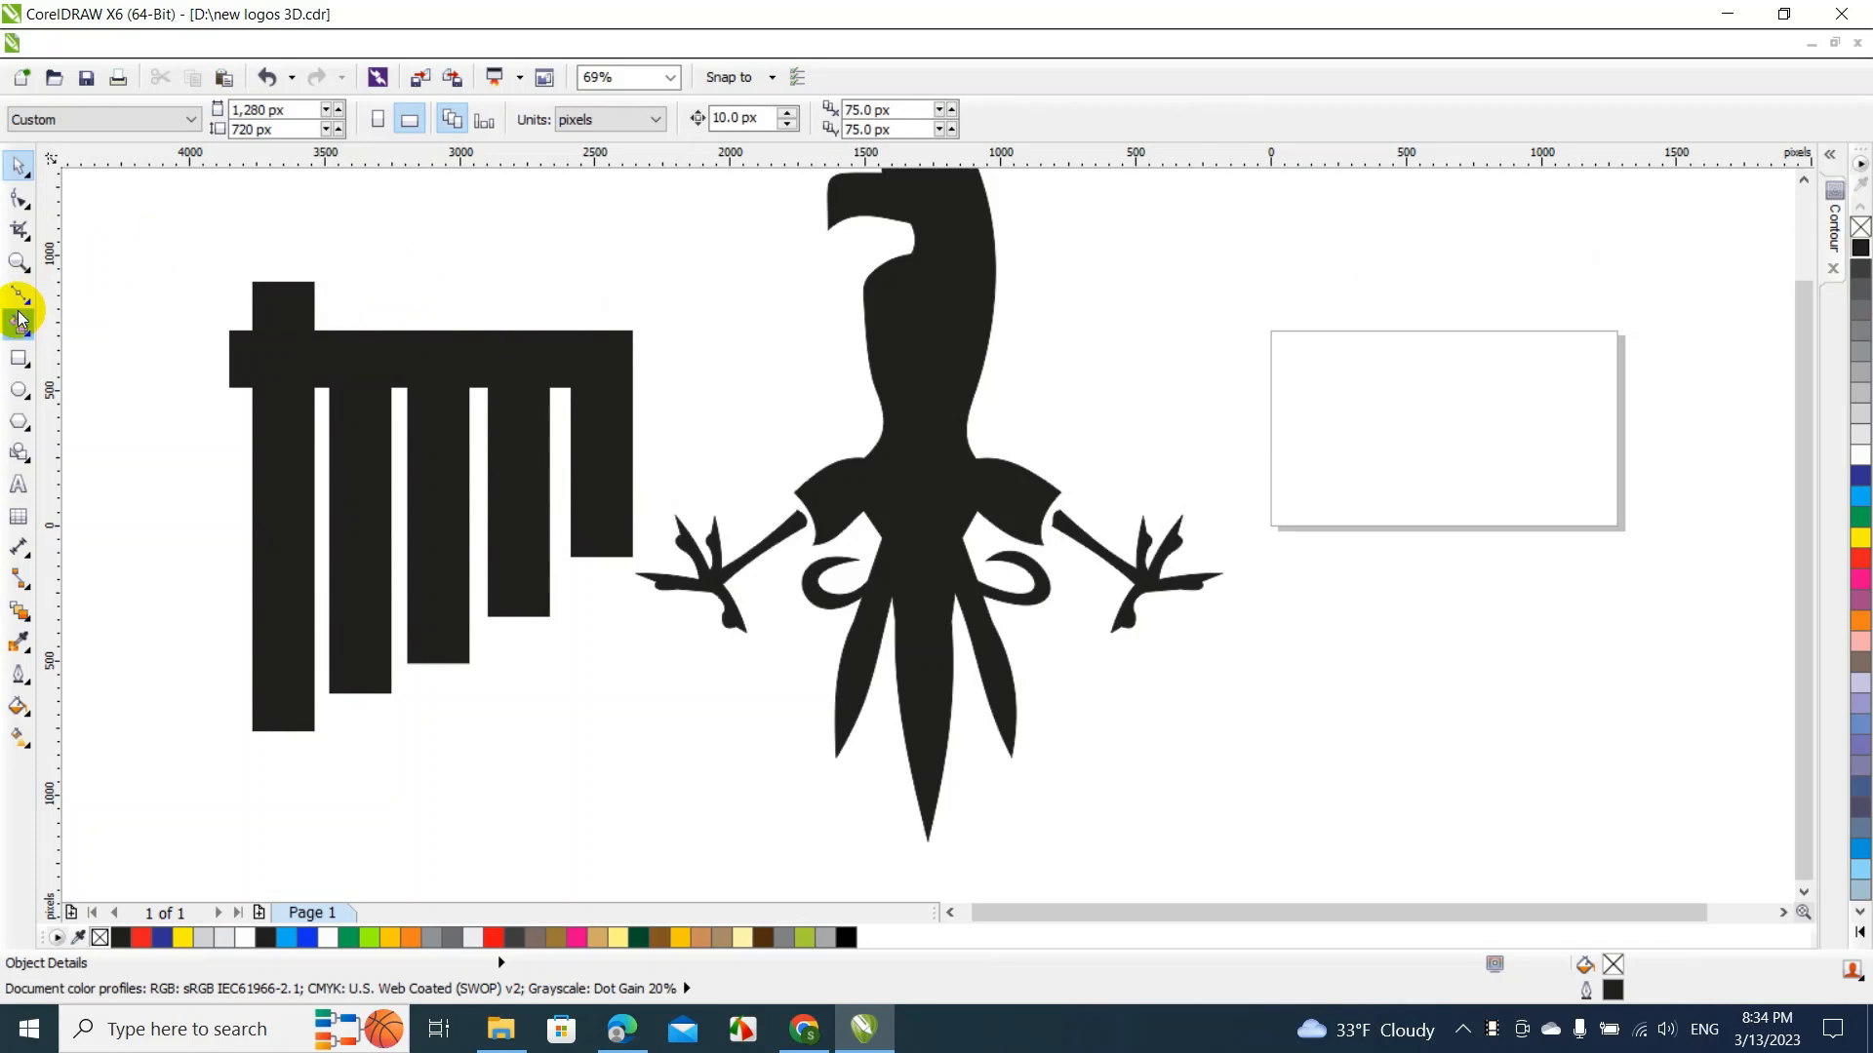
click(20, 359)
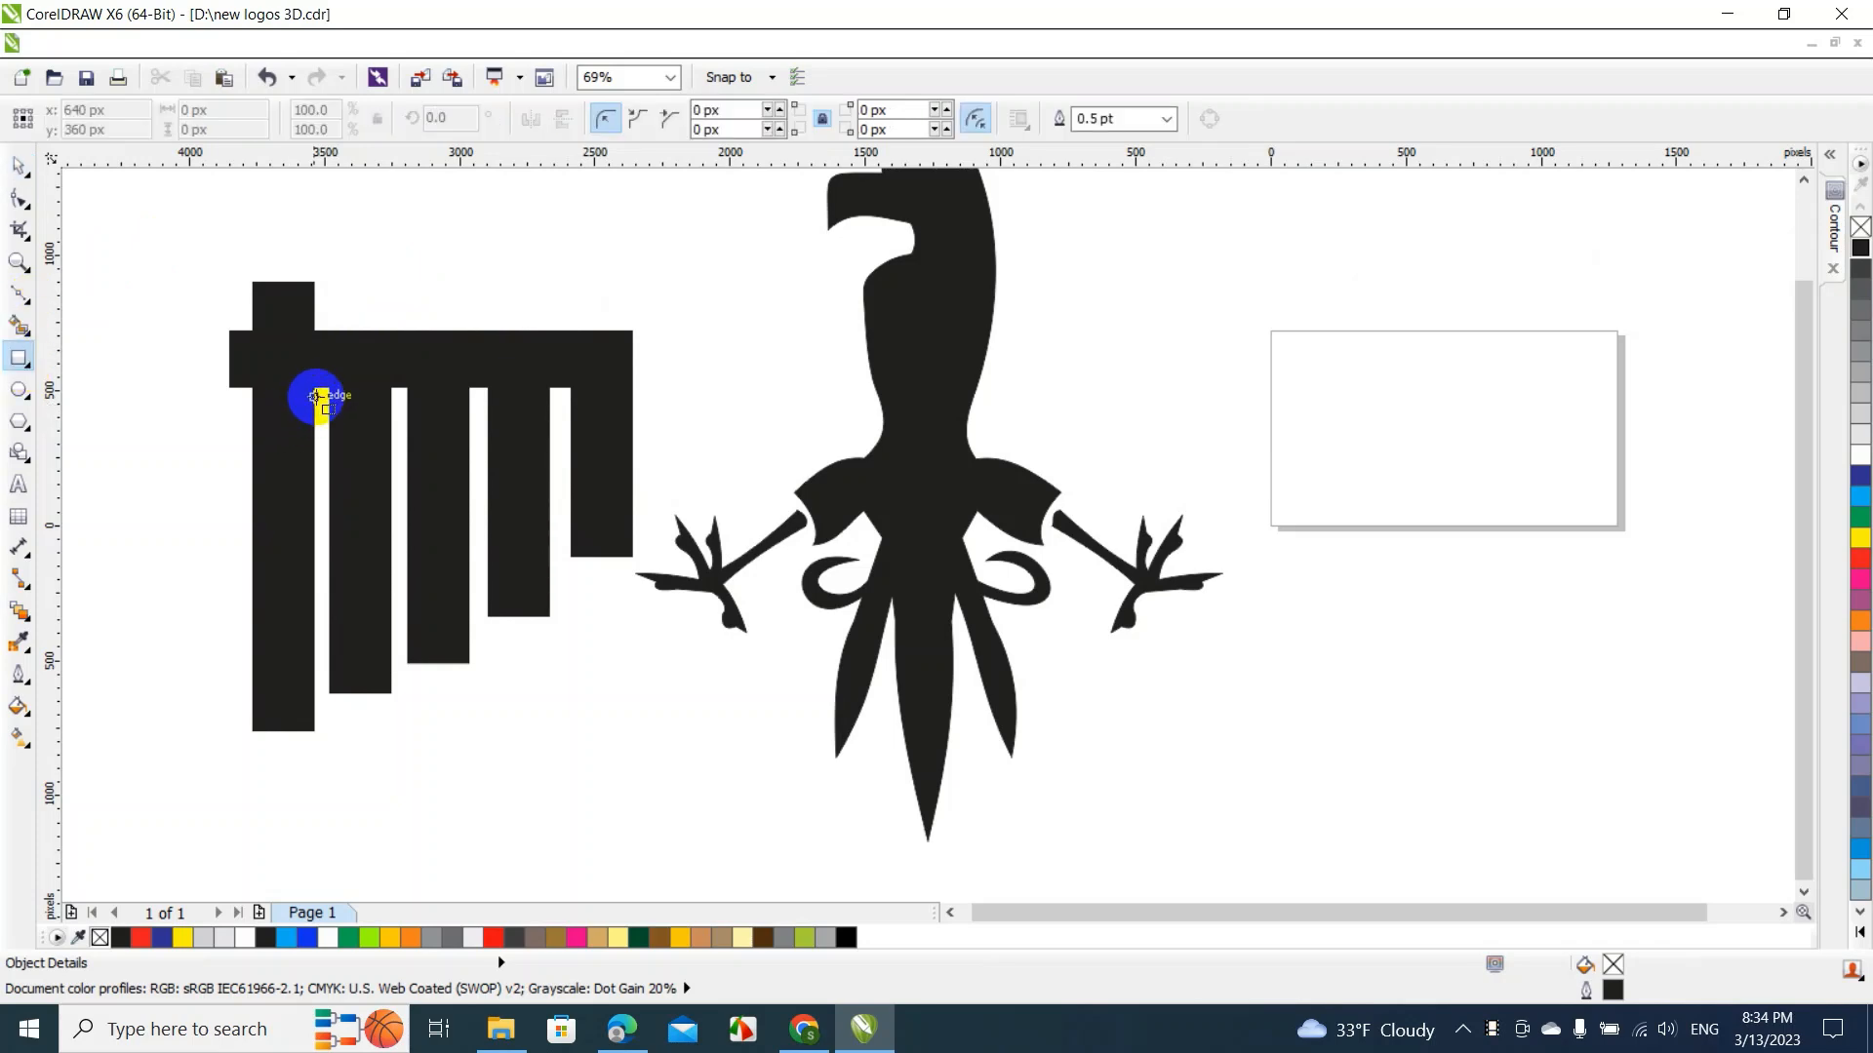
drag(314, 387, 689, 397)
Trim the wing shape with the thin rectangle and move the rectangle away to about (-2,572, 352) px
click(16, 168)
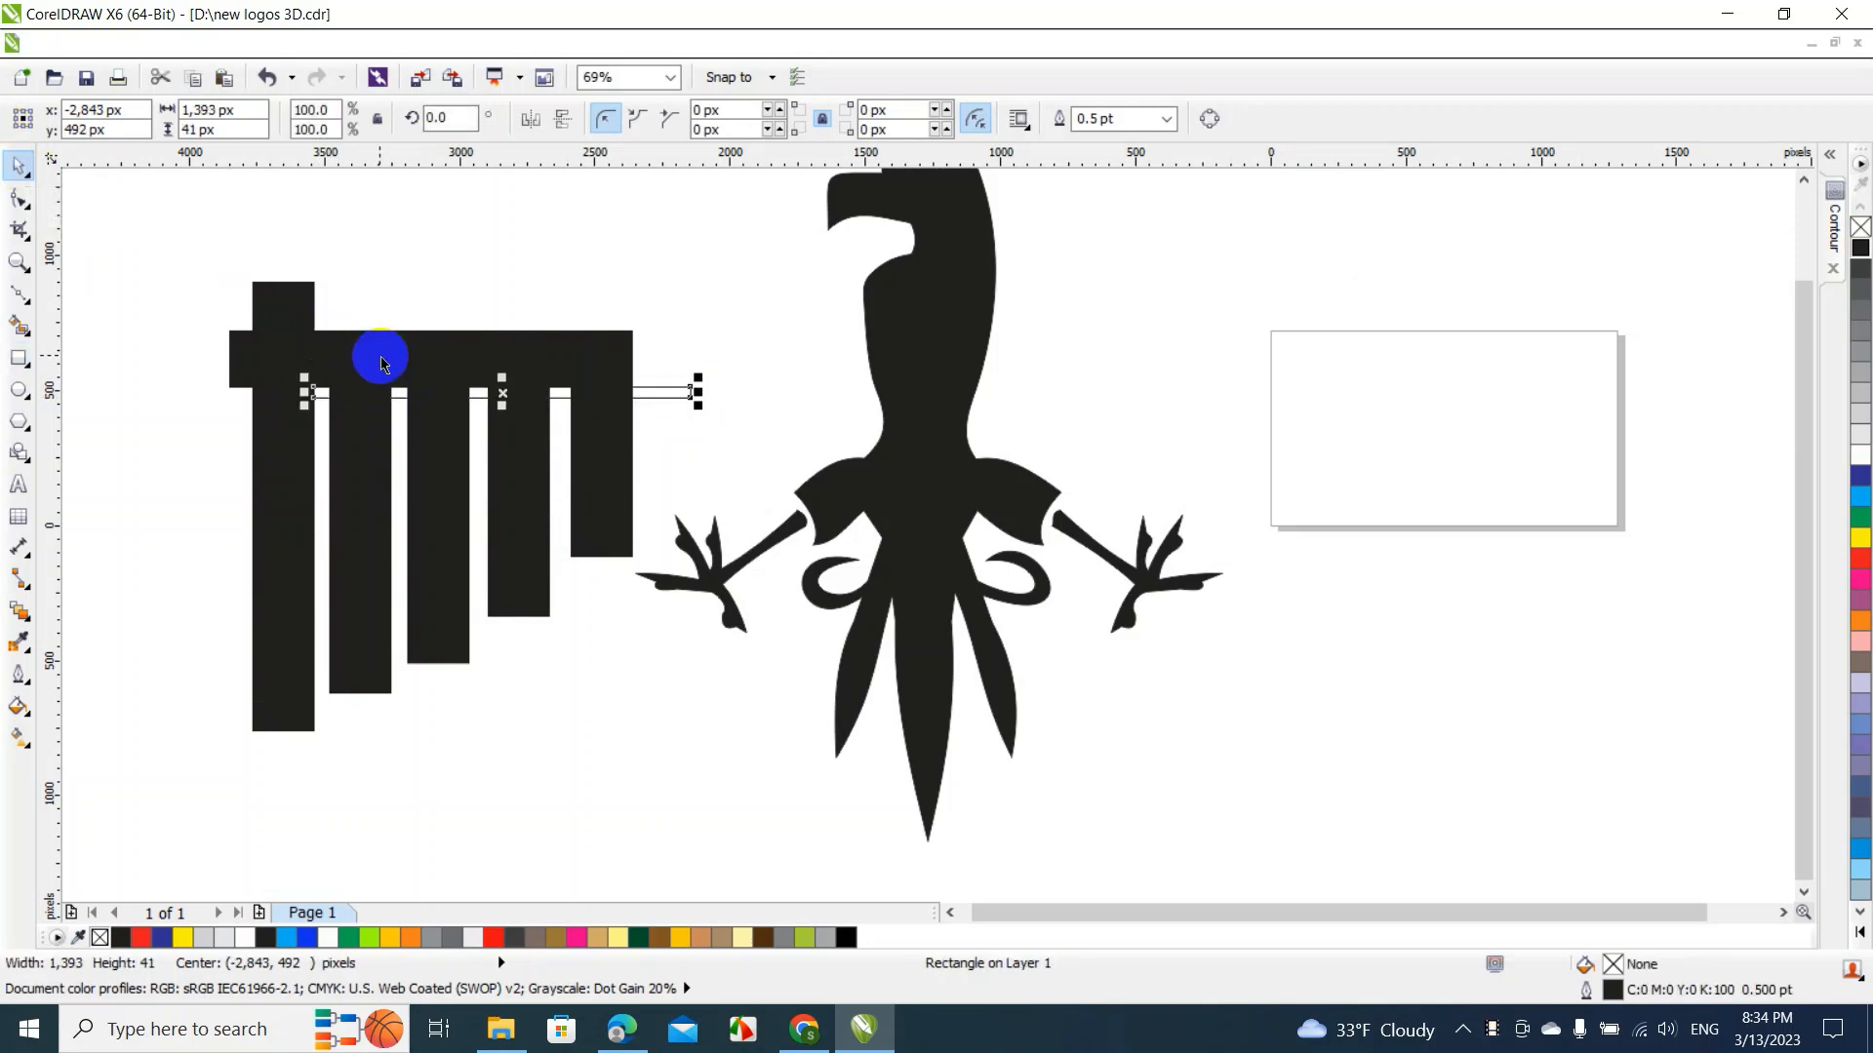
shift+click(376, 359)
click(788, 127)
click(642, 316)
drag(666, 395, 740, 426)
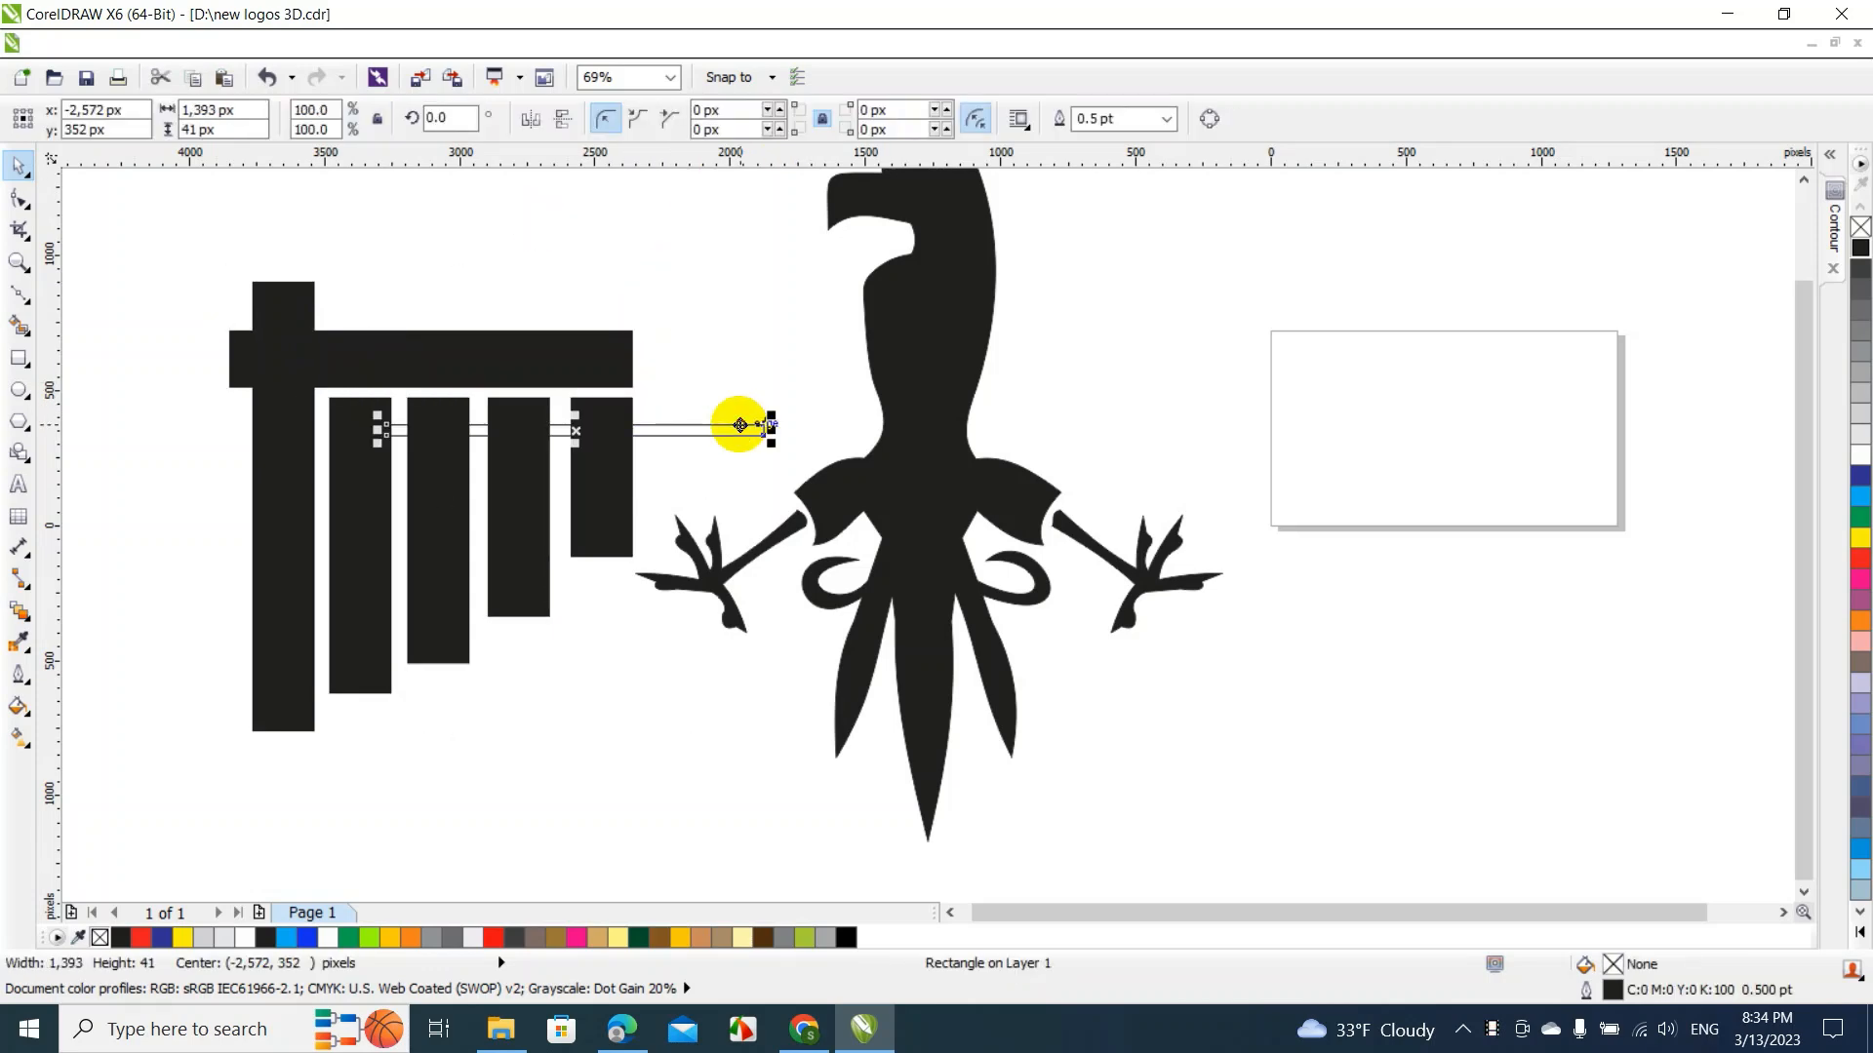
key(Delete)
click(581, 372)
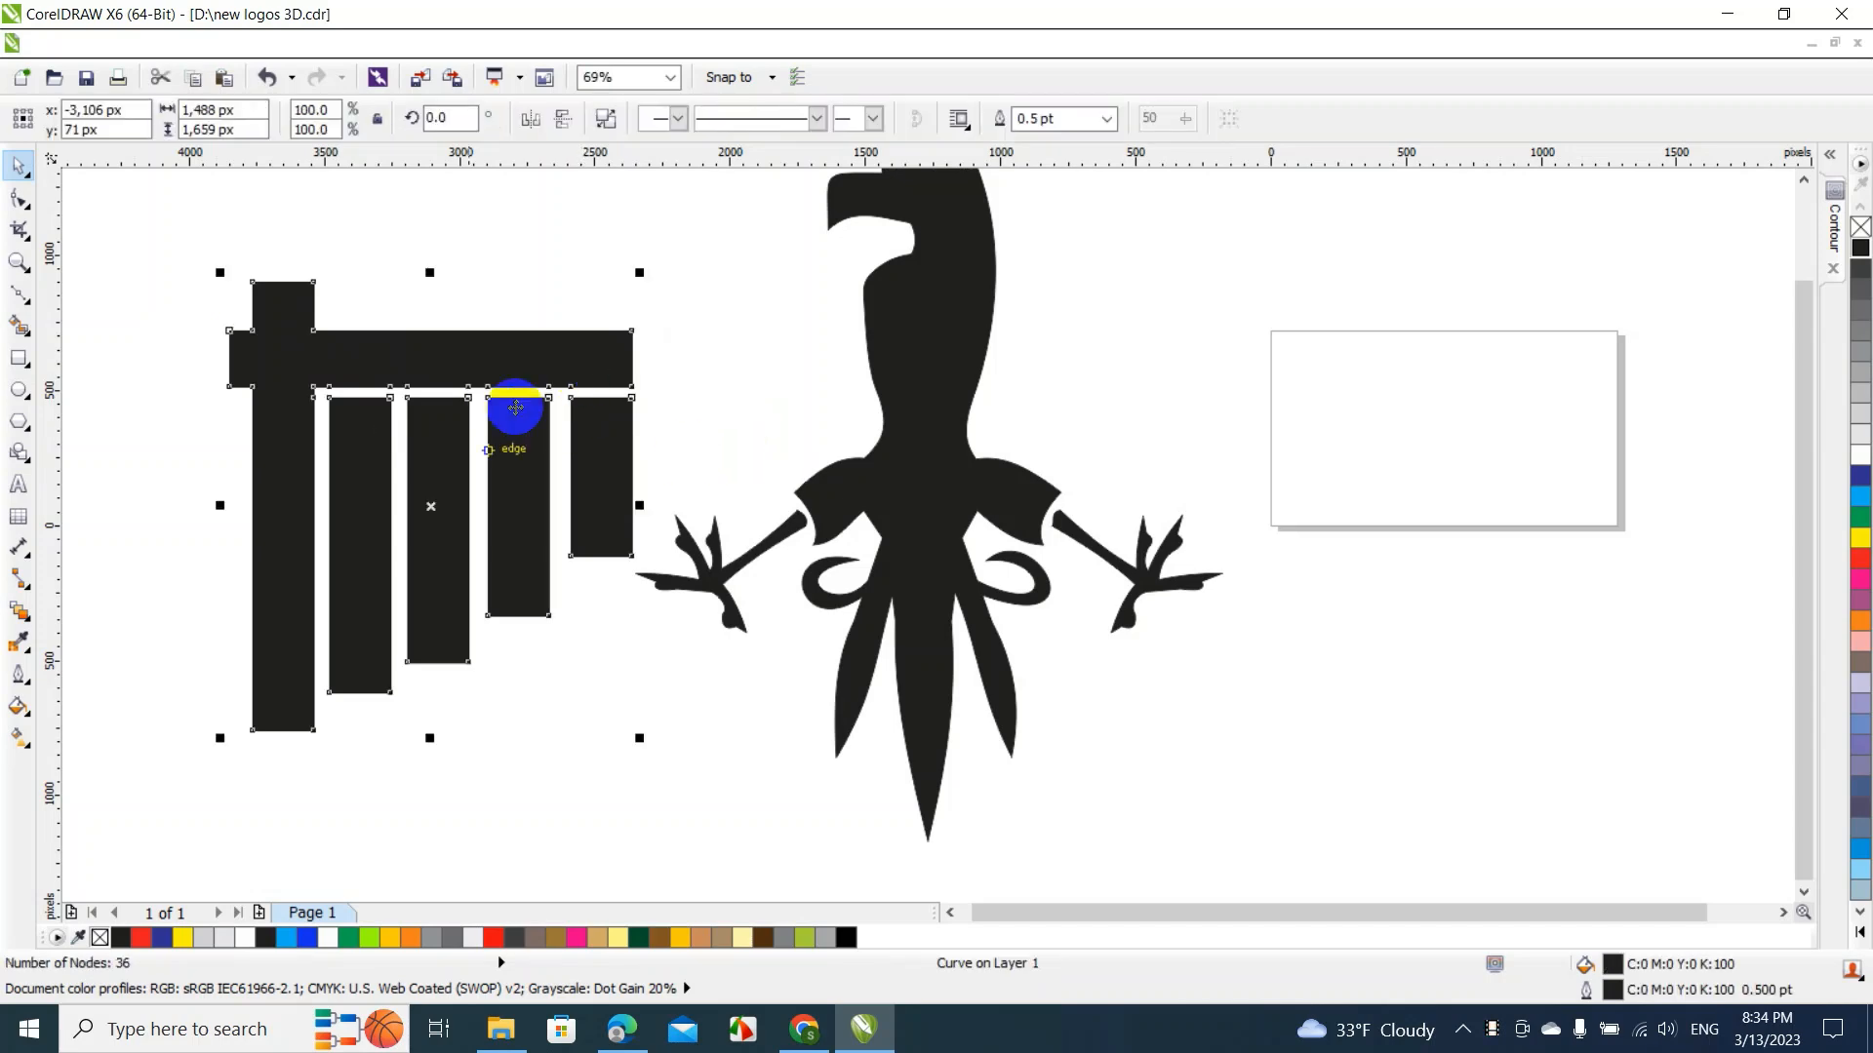
key(ctrl+z)
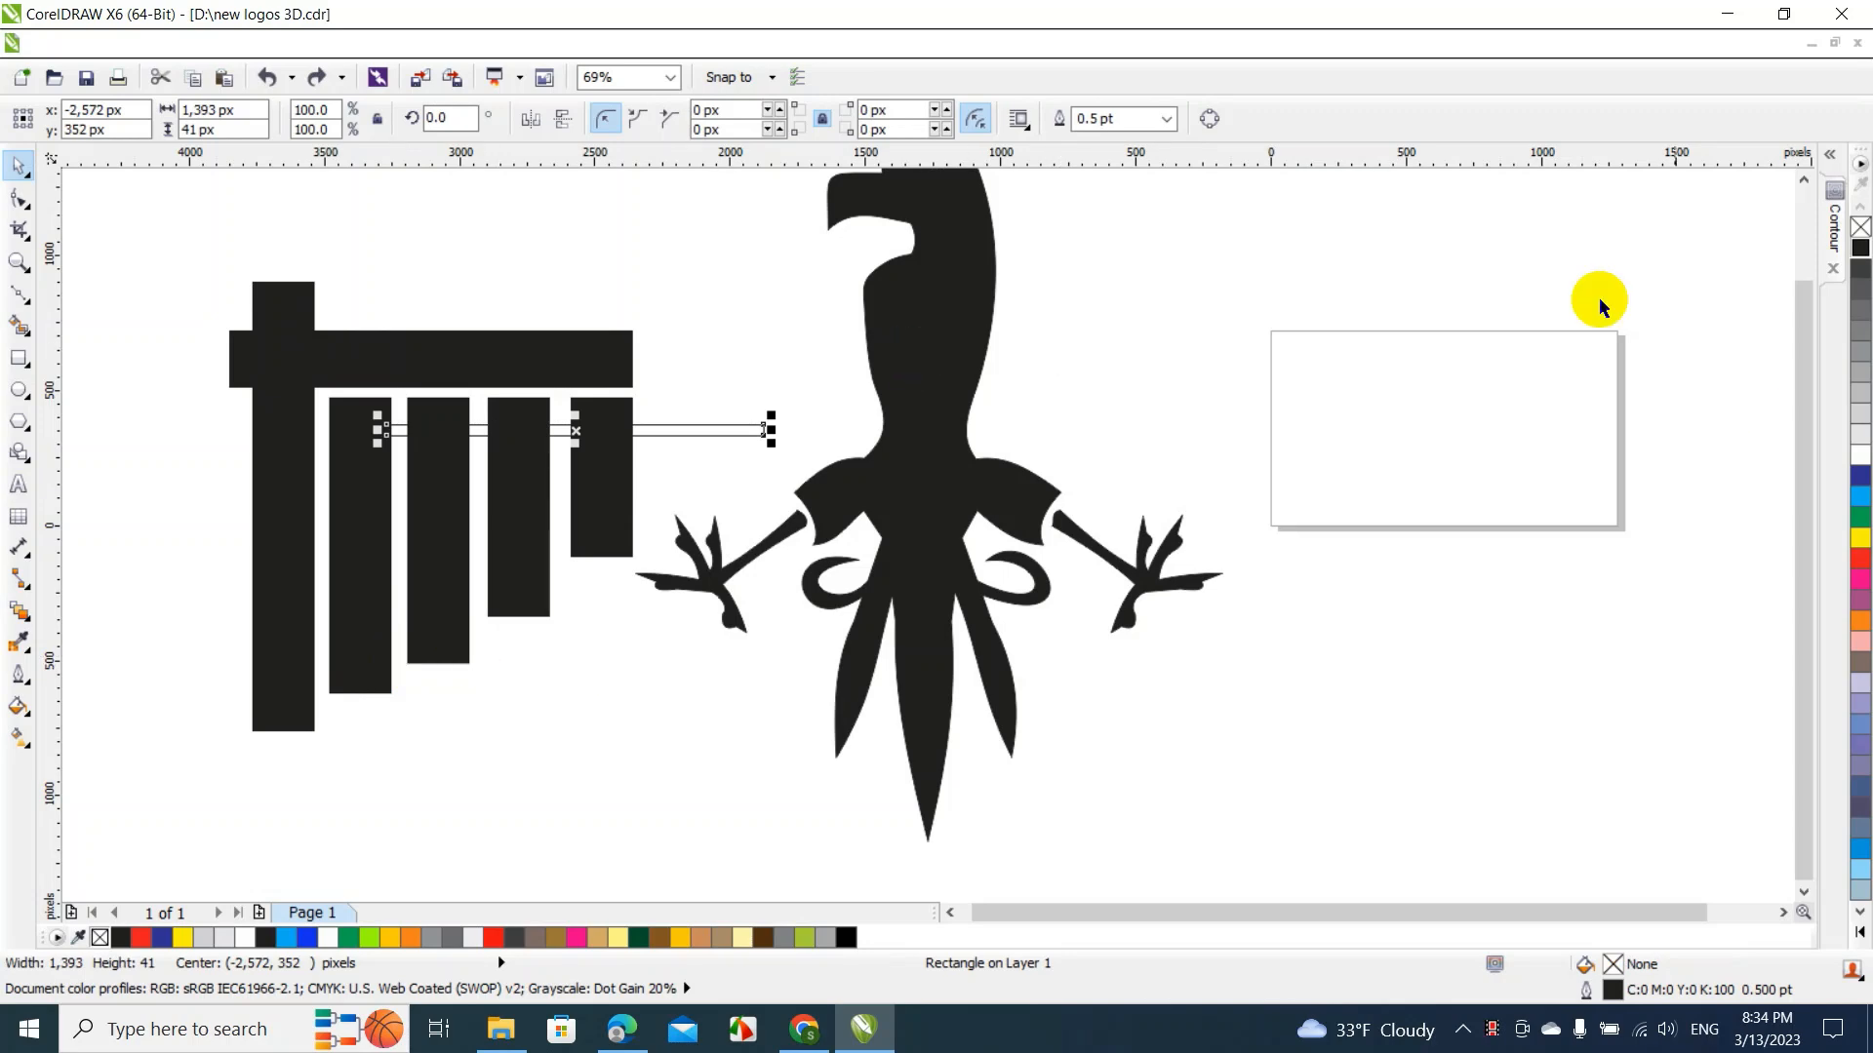
Fill the thin rectangle with red, widen it to about 2,038 px and centre it across the bars at about (-3,012, 77) px
click(1860, 558)
mouse_move(381, 431)
mouse_down()
mouse_move(202, 430)
mouse_move(226, 435)
mouse_move(205, 509)
mouse_up()
click(195, 506)
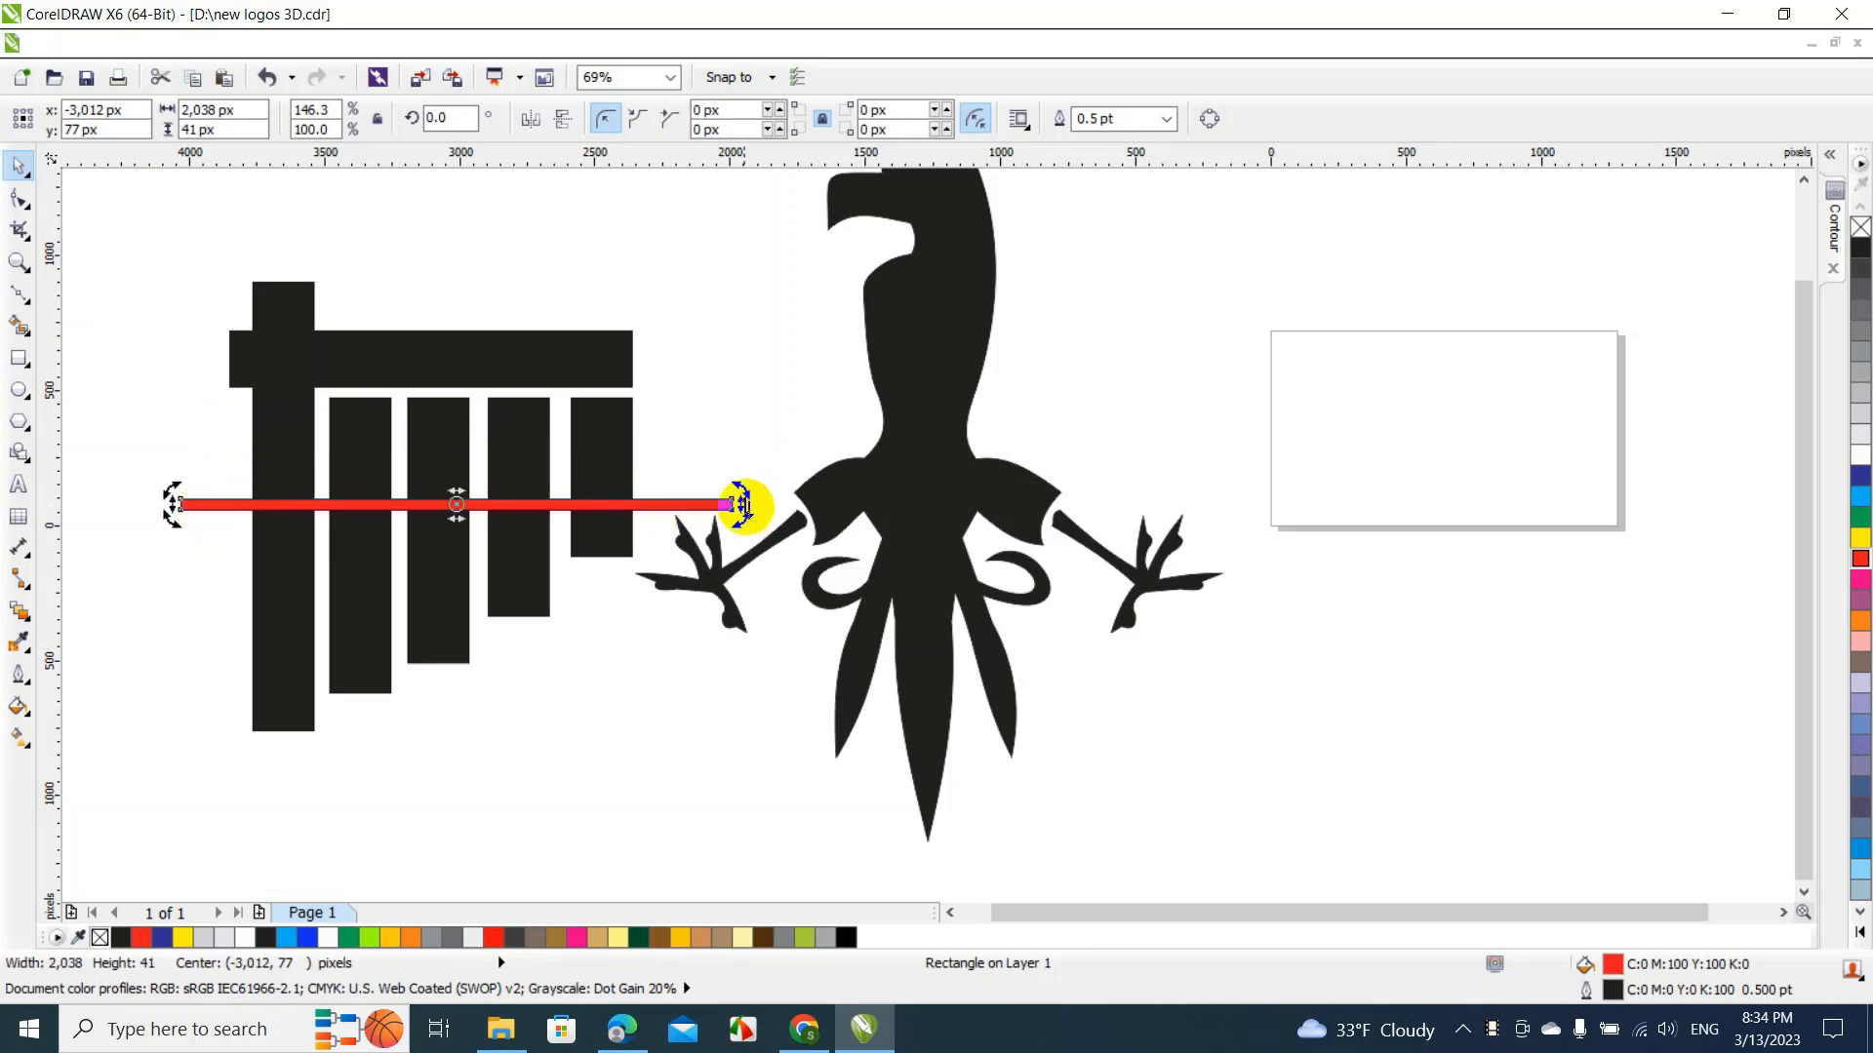
Rotate the long red strip to about 24.7° across the feather bars and place a similar diagonal copy below it
drag(740, 491, 671, 403)
click(766, 431)
click(675, 419)
mouse_move(673, 413)
mouse_down()
mouse_move(661, 385)
mouse_move(674, 414)
mouse_up()
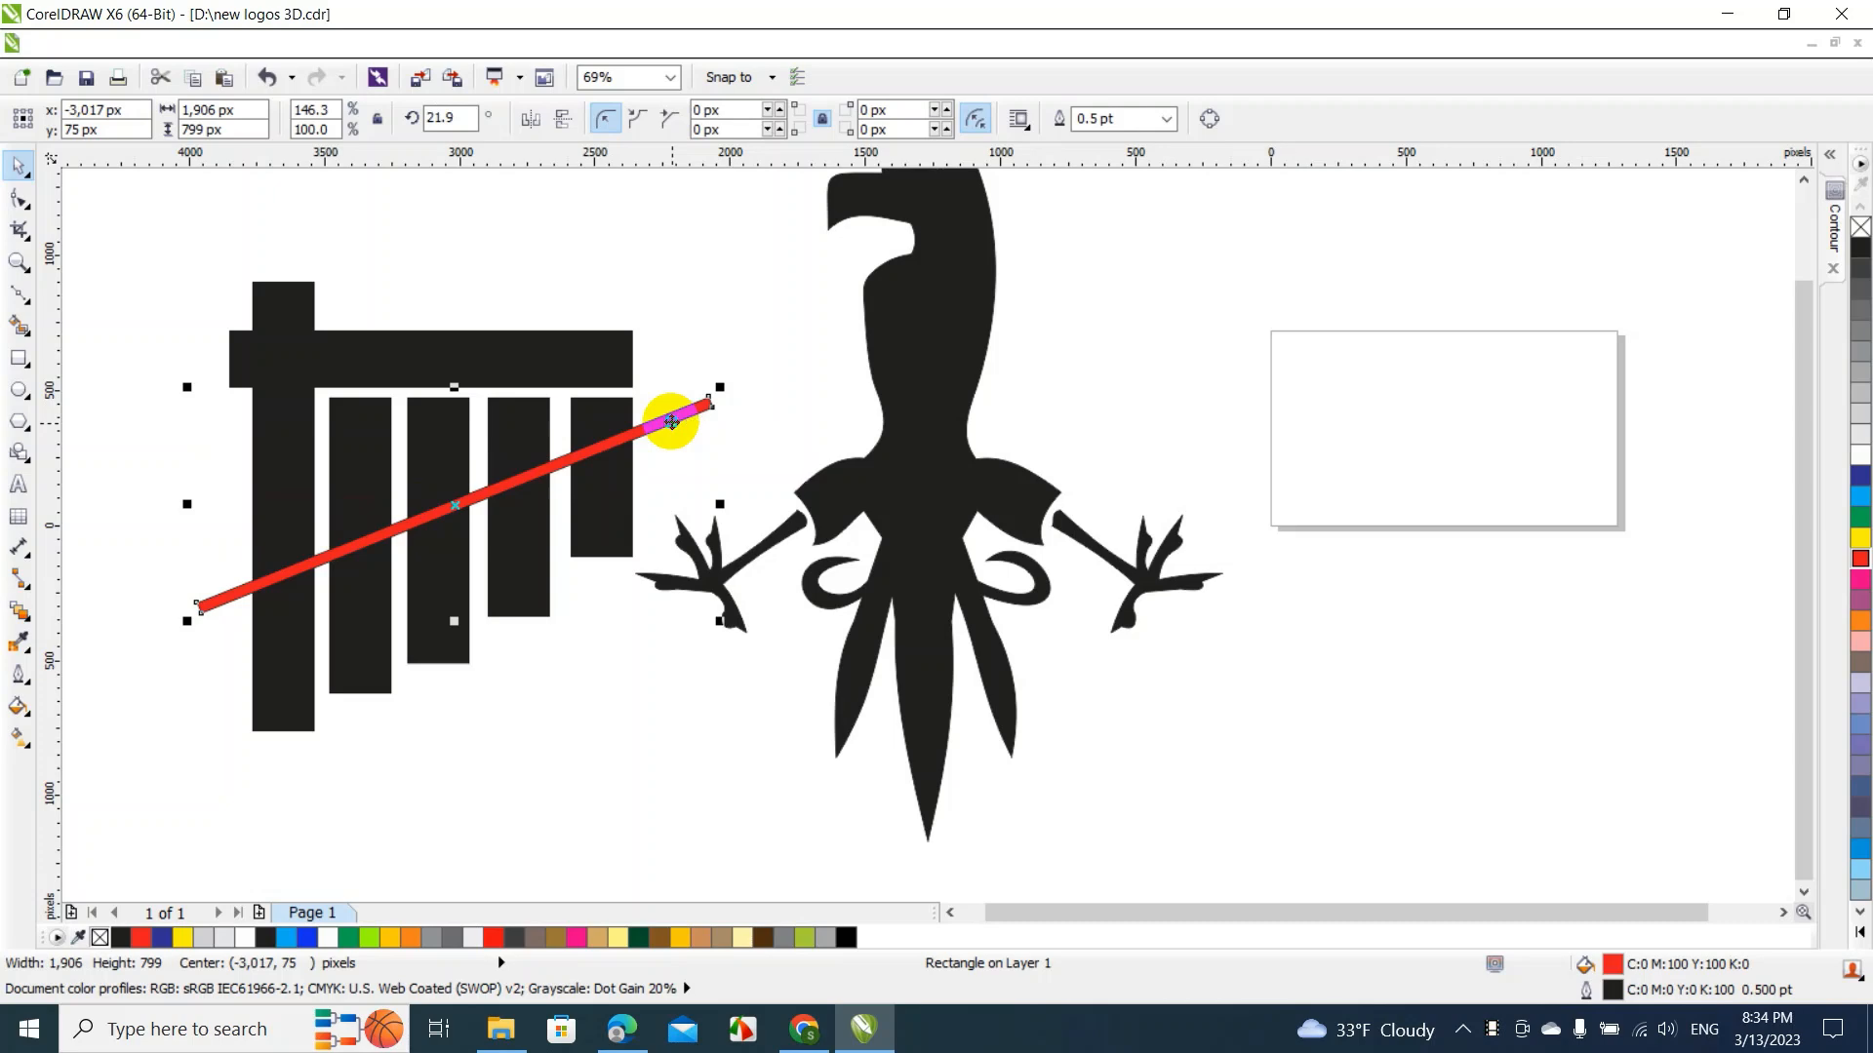
drag(671, 421, 649, 495)
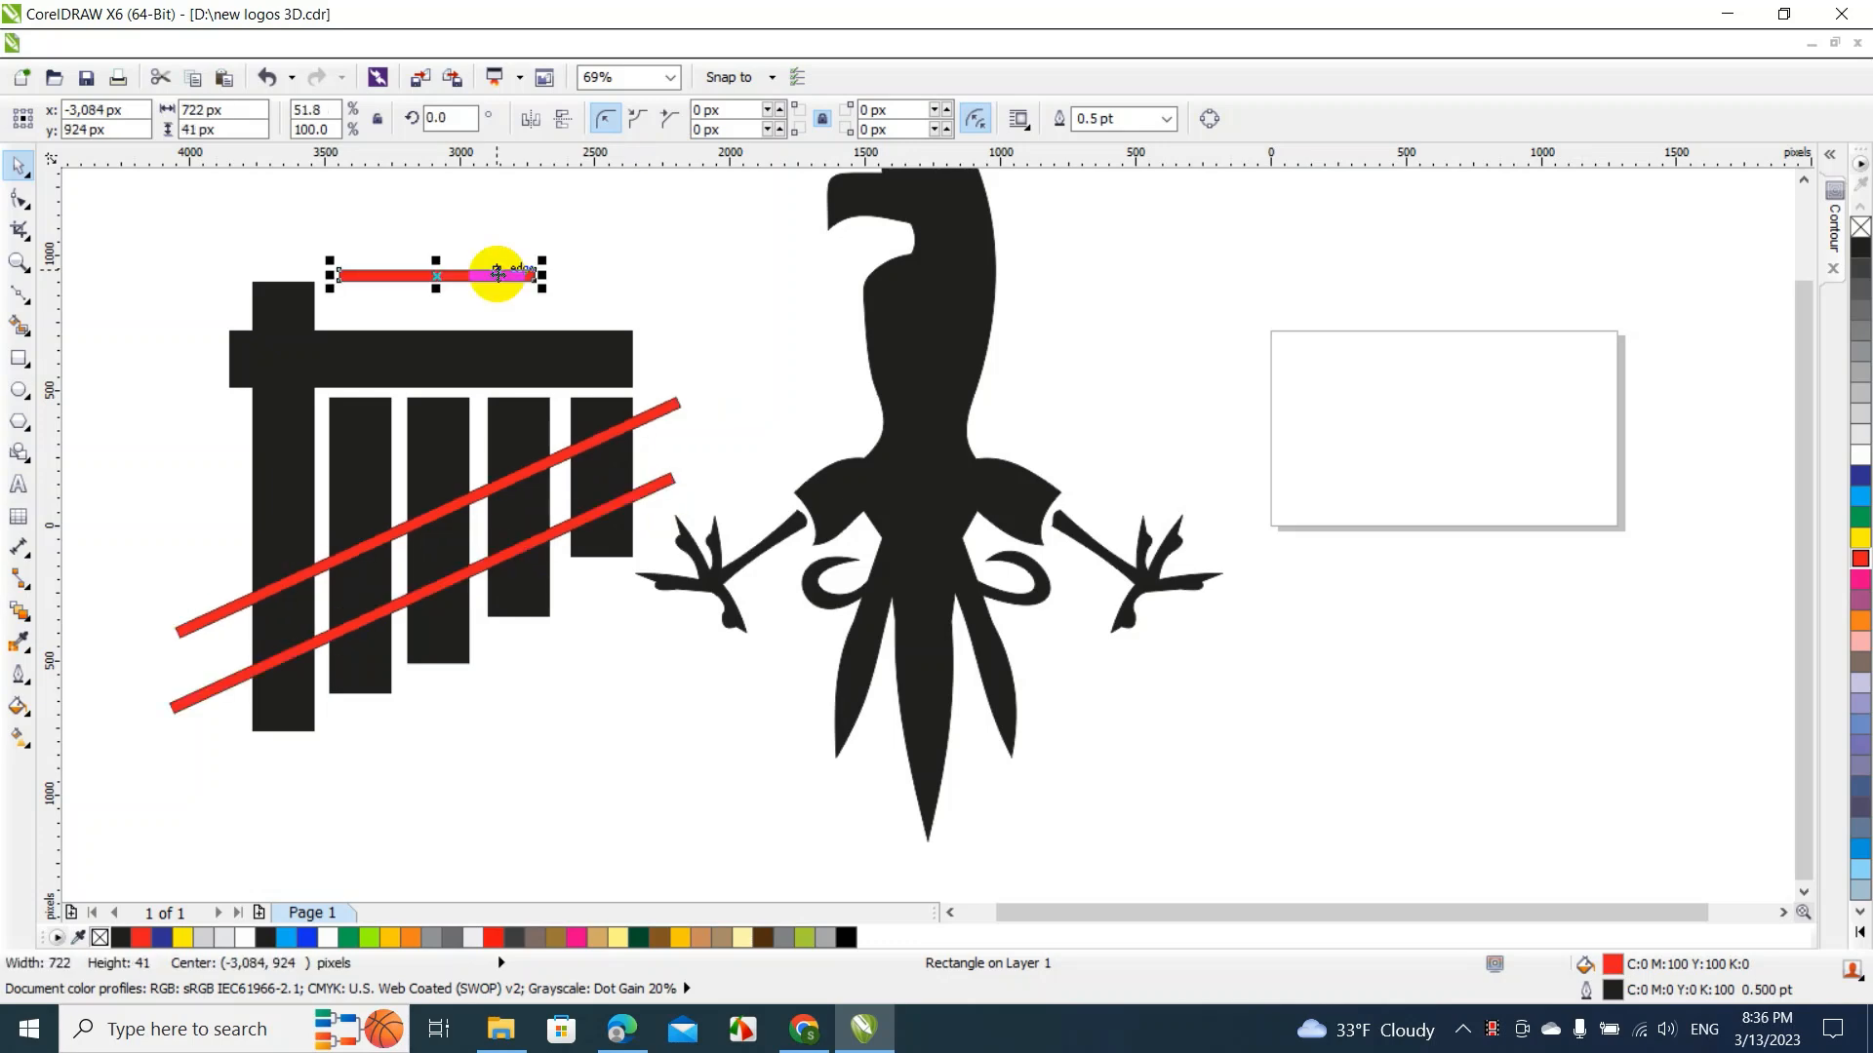
Set the rotation of the short 722 px red strip above the wing to 25.7°
click(498, 276)
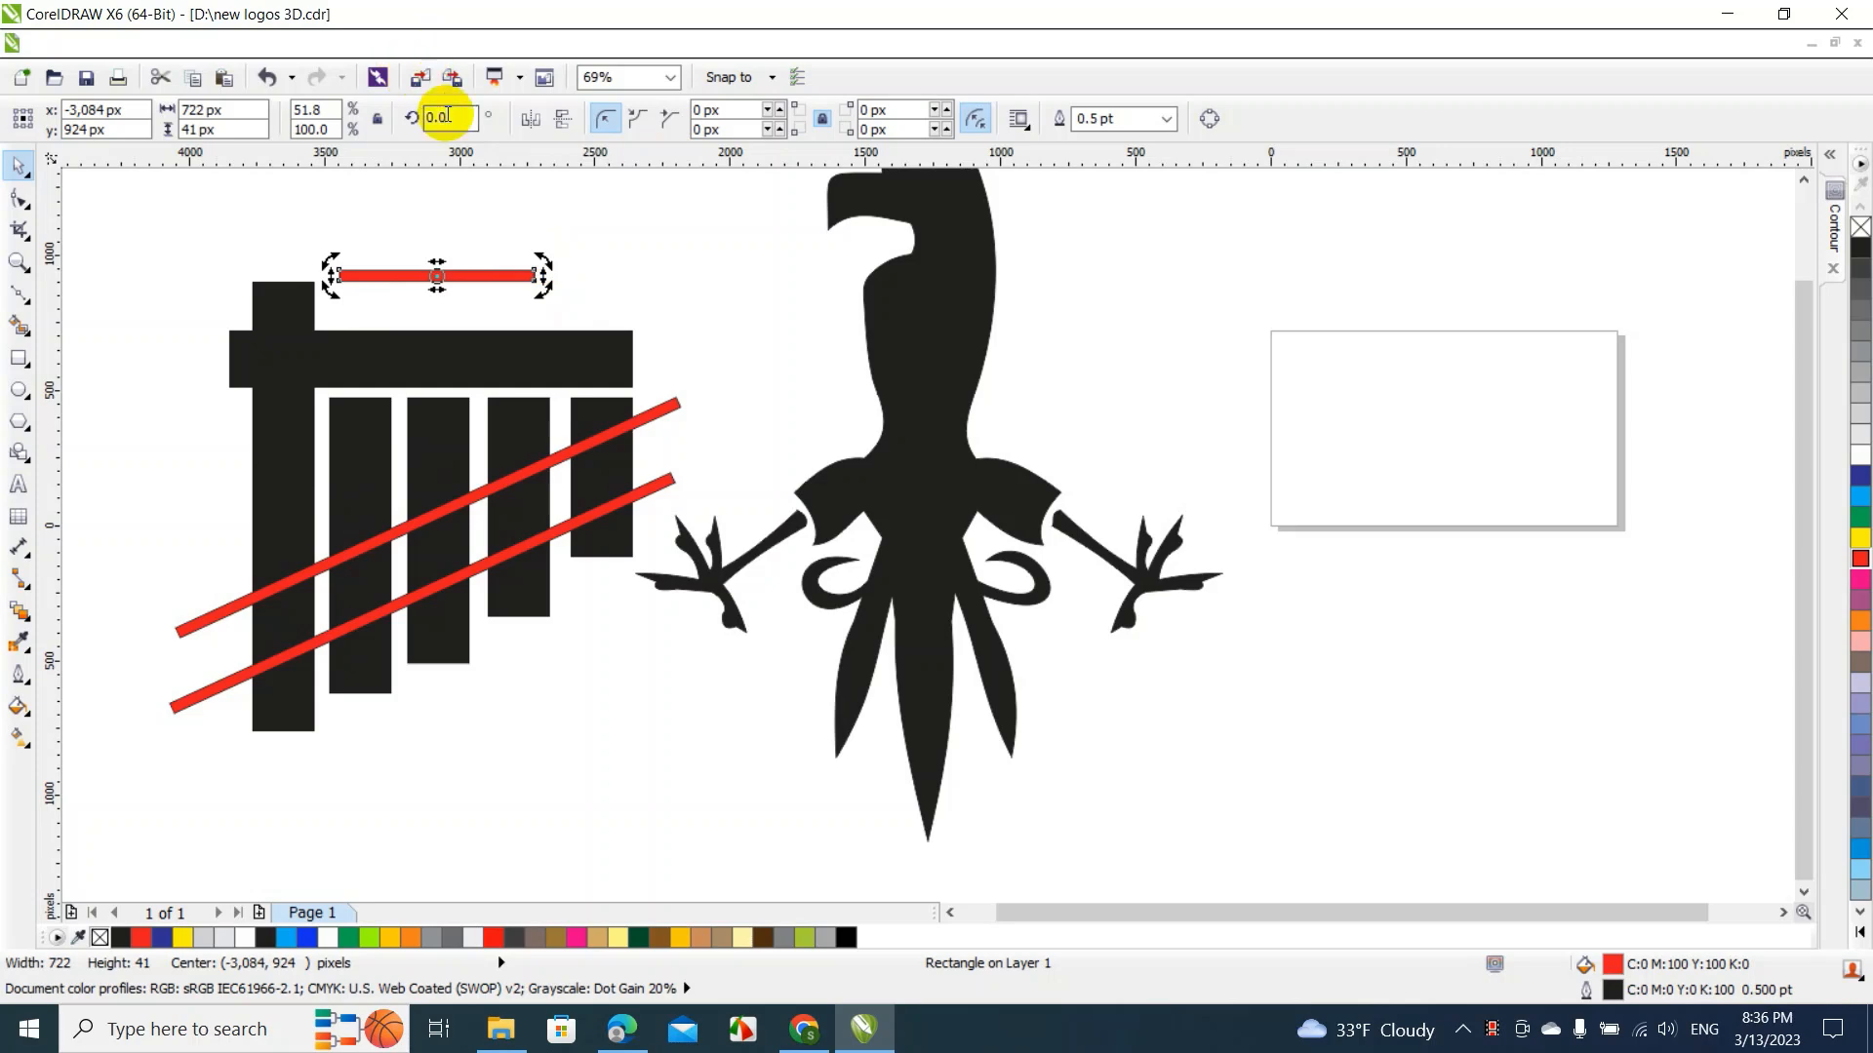
click(449, 116)
text(25.)
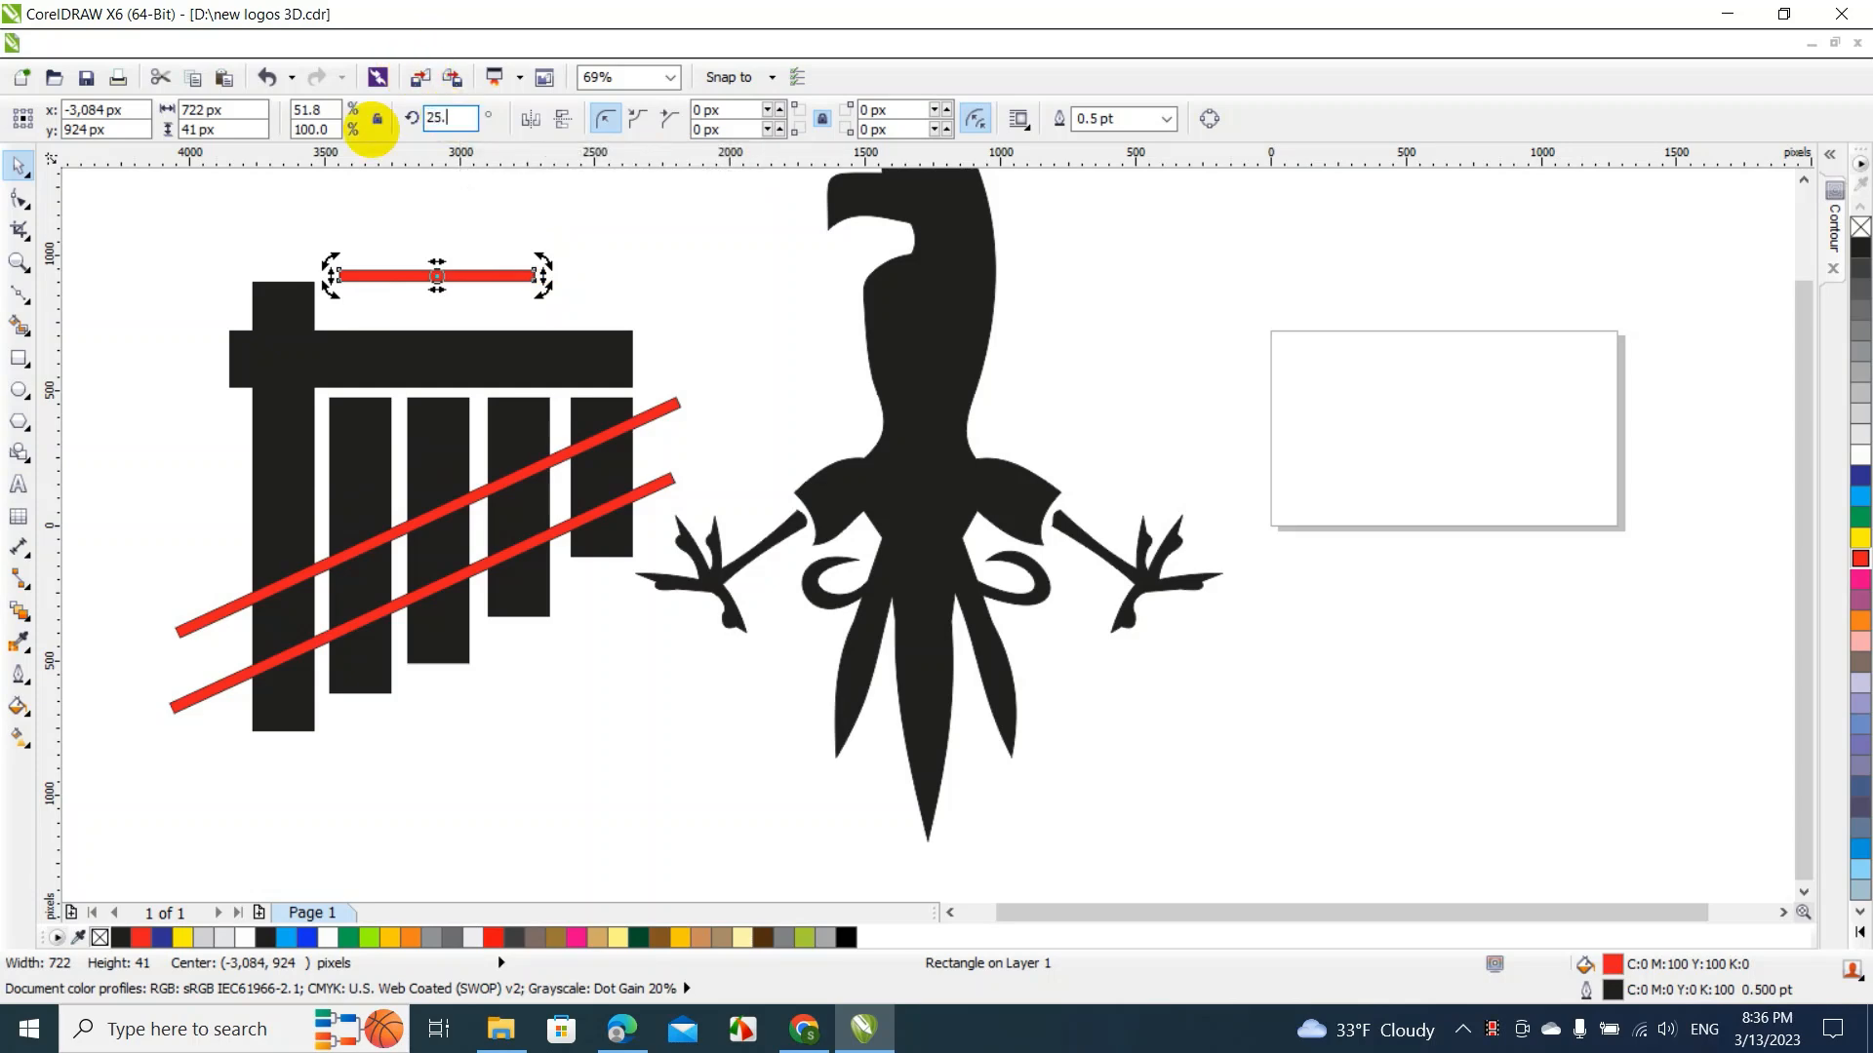
text(7)
key(Return)
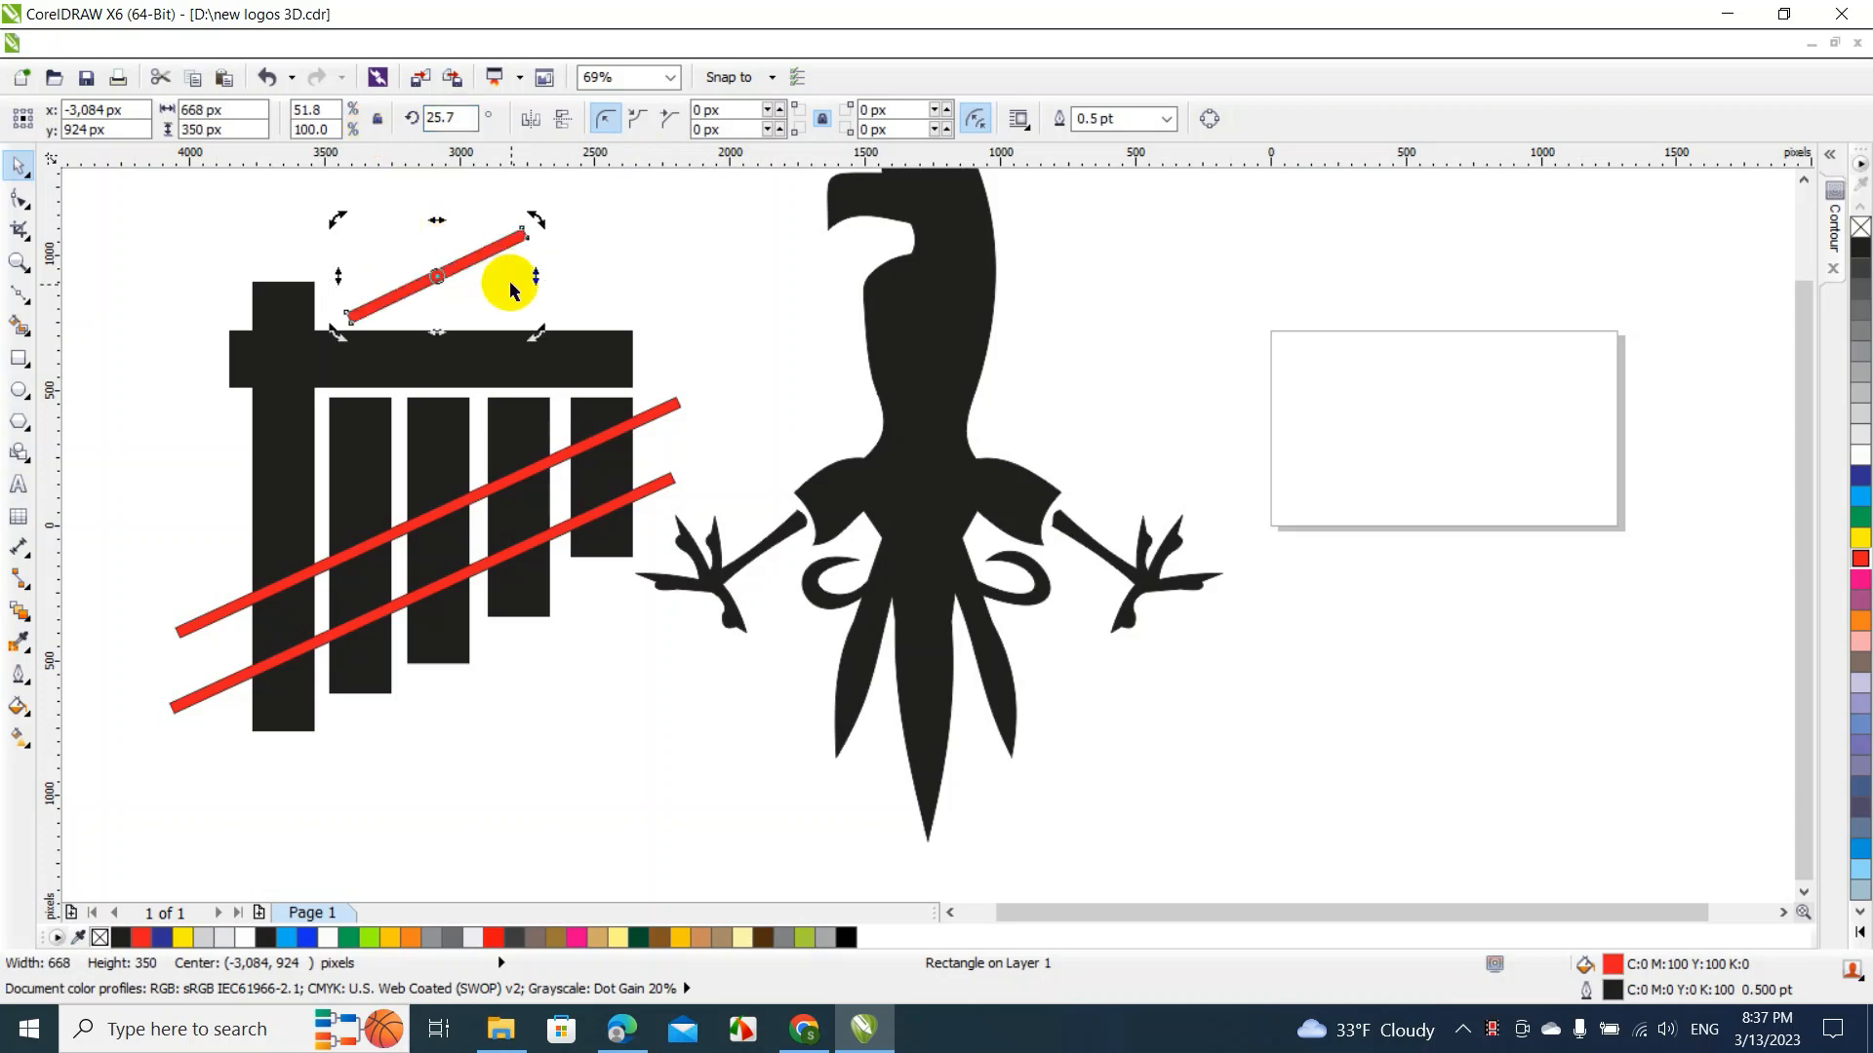
Move the short red strip across the second and third feather bars, centred at about (-3,235, 247) px
click(491, 254)
drag(491, 253, 453, 444)
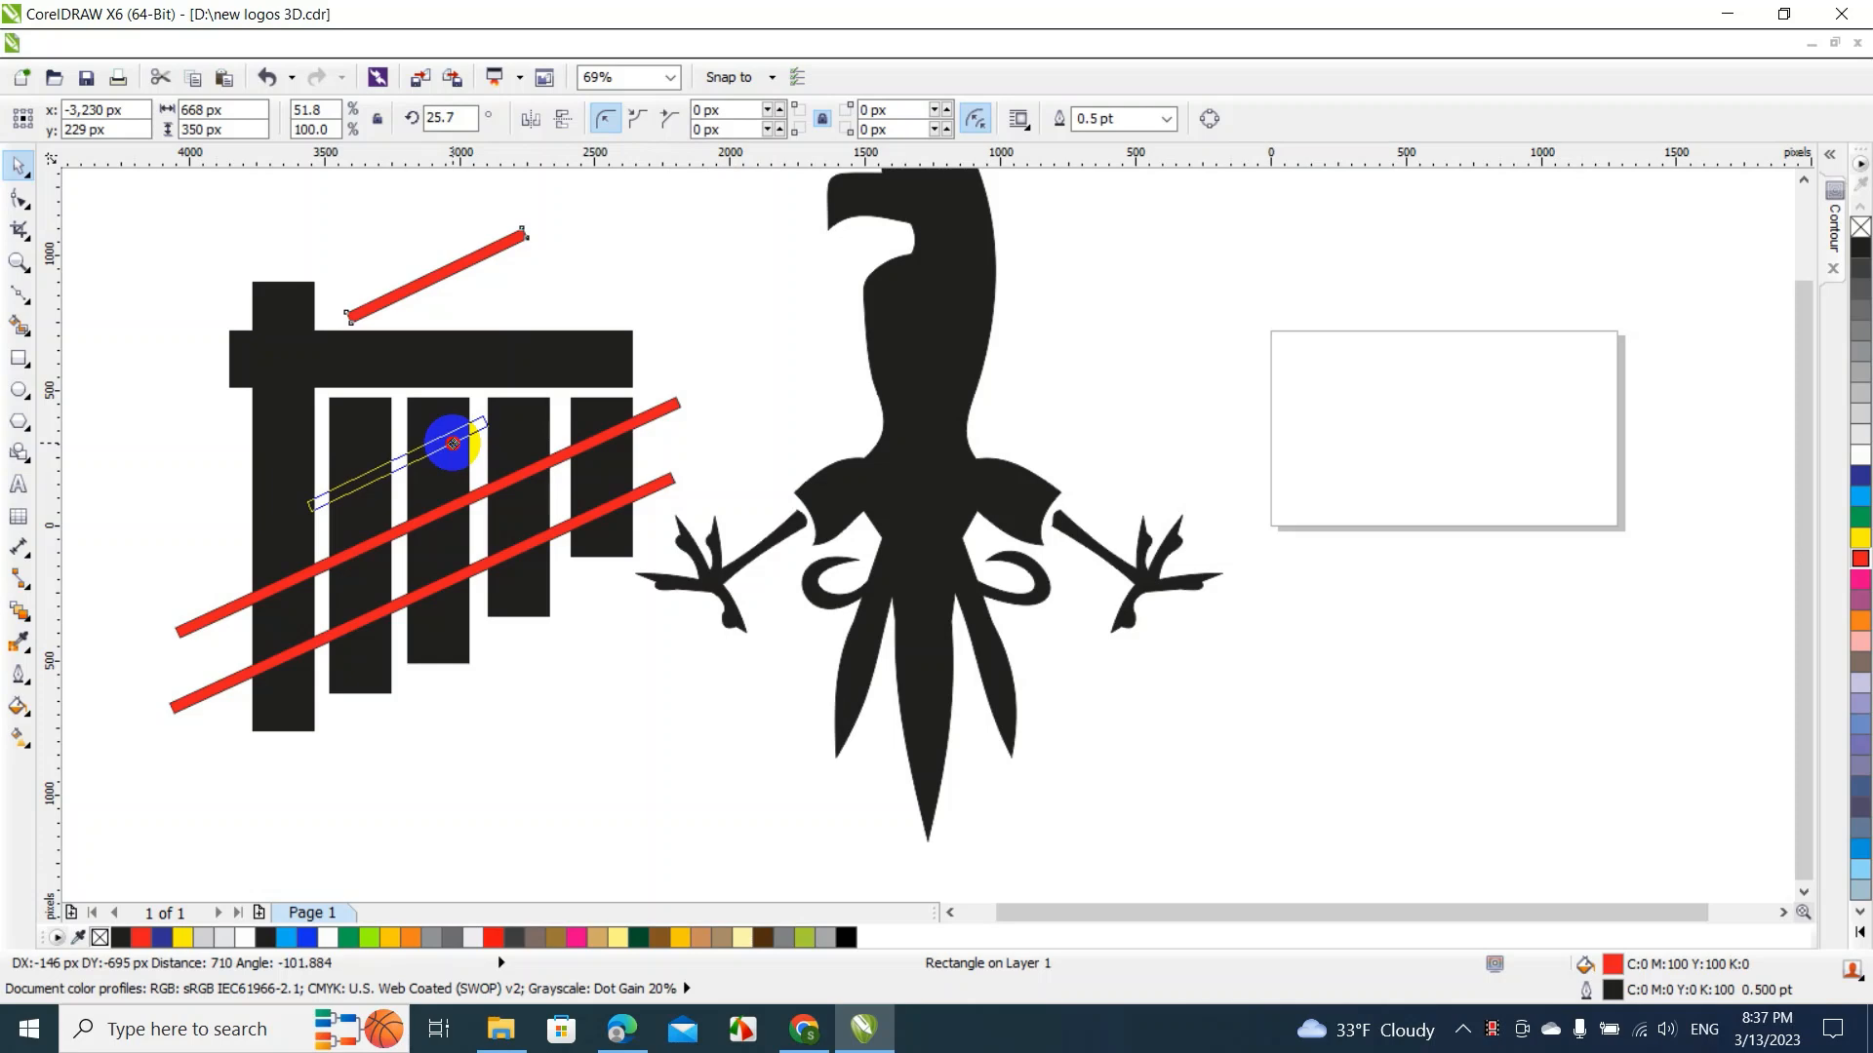
drag(453, 444, 451, 439)
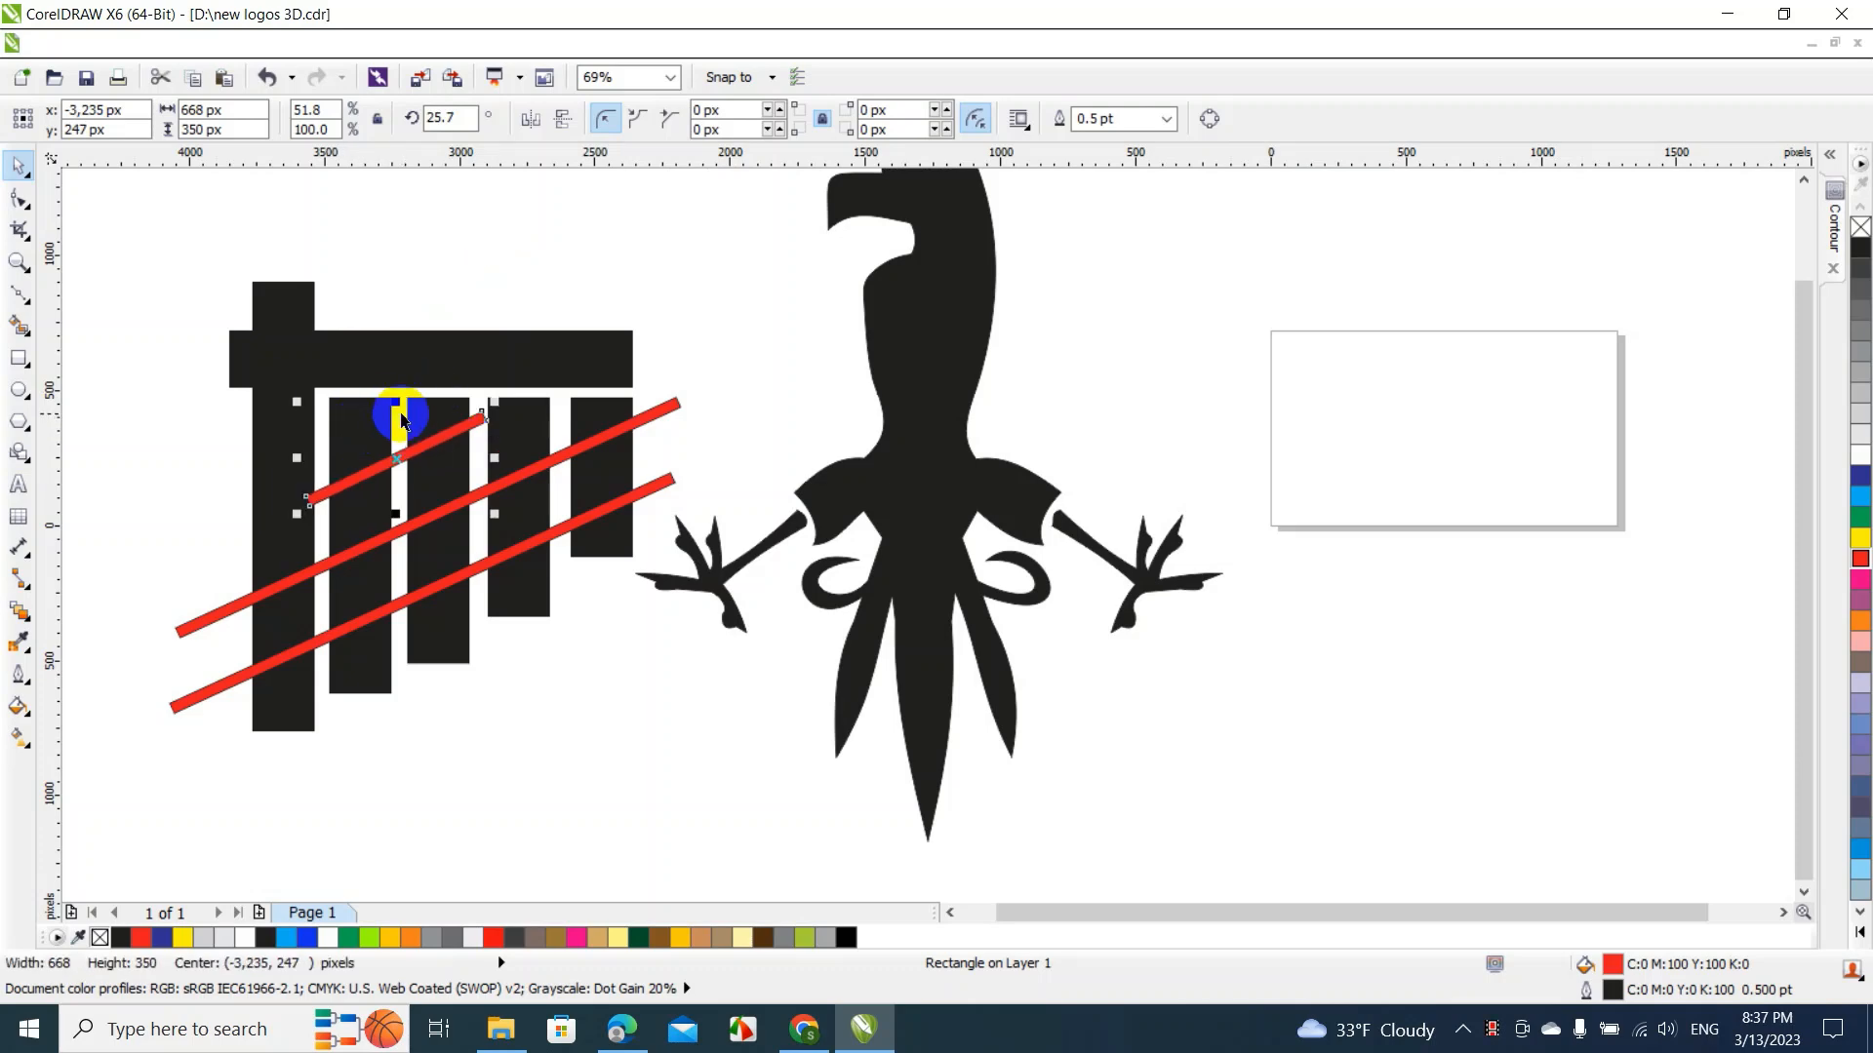
Break the wing curve apart into separate bars
click(471, 259)
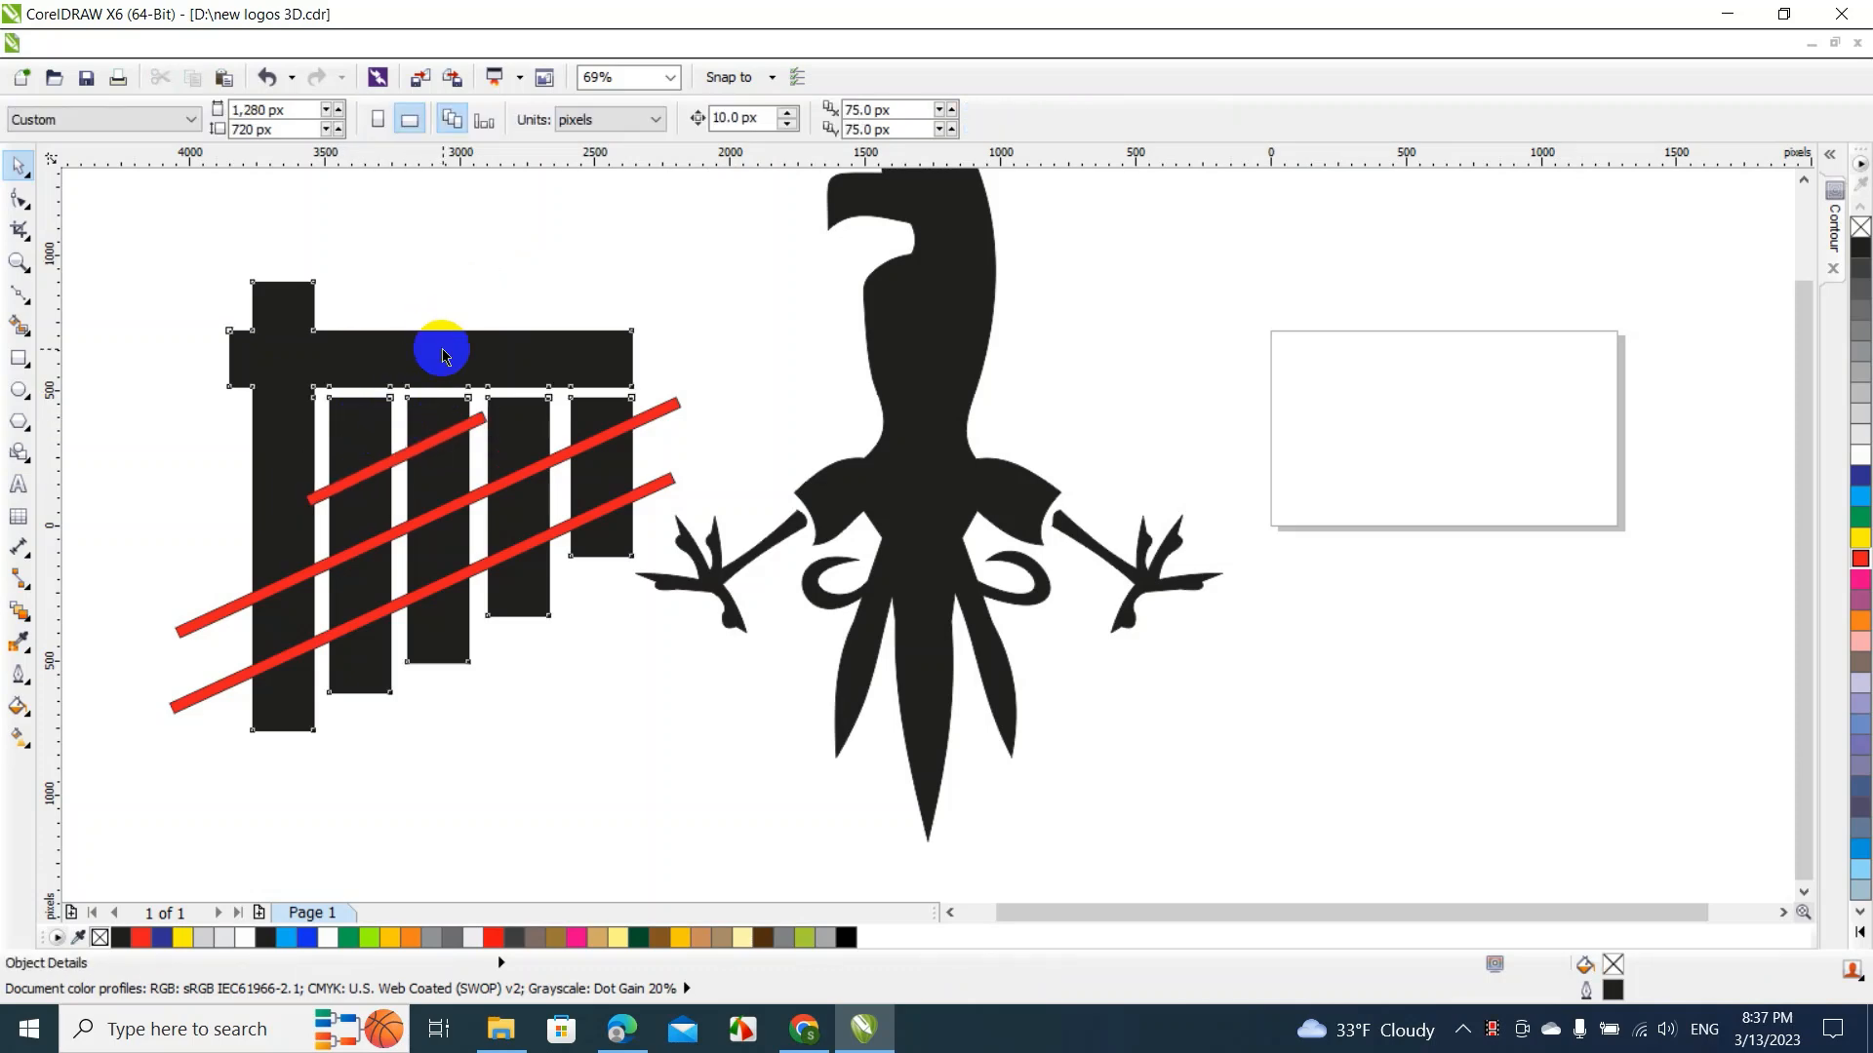
click(442, 355)
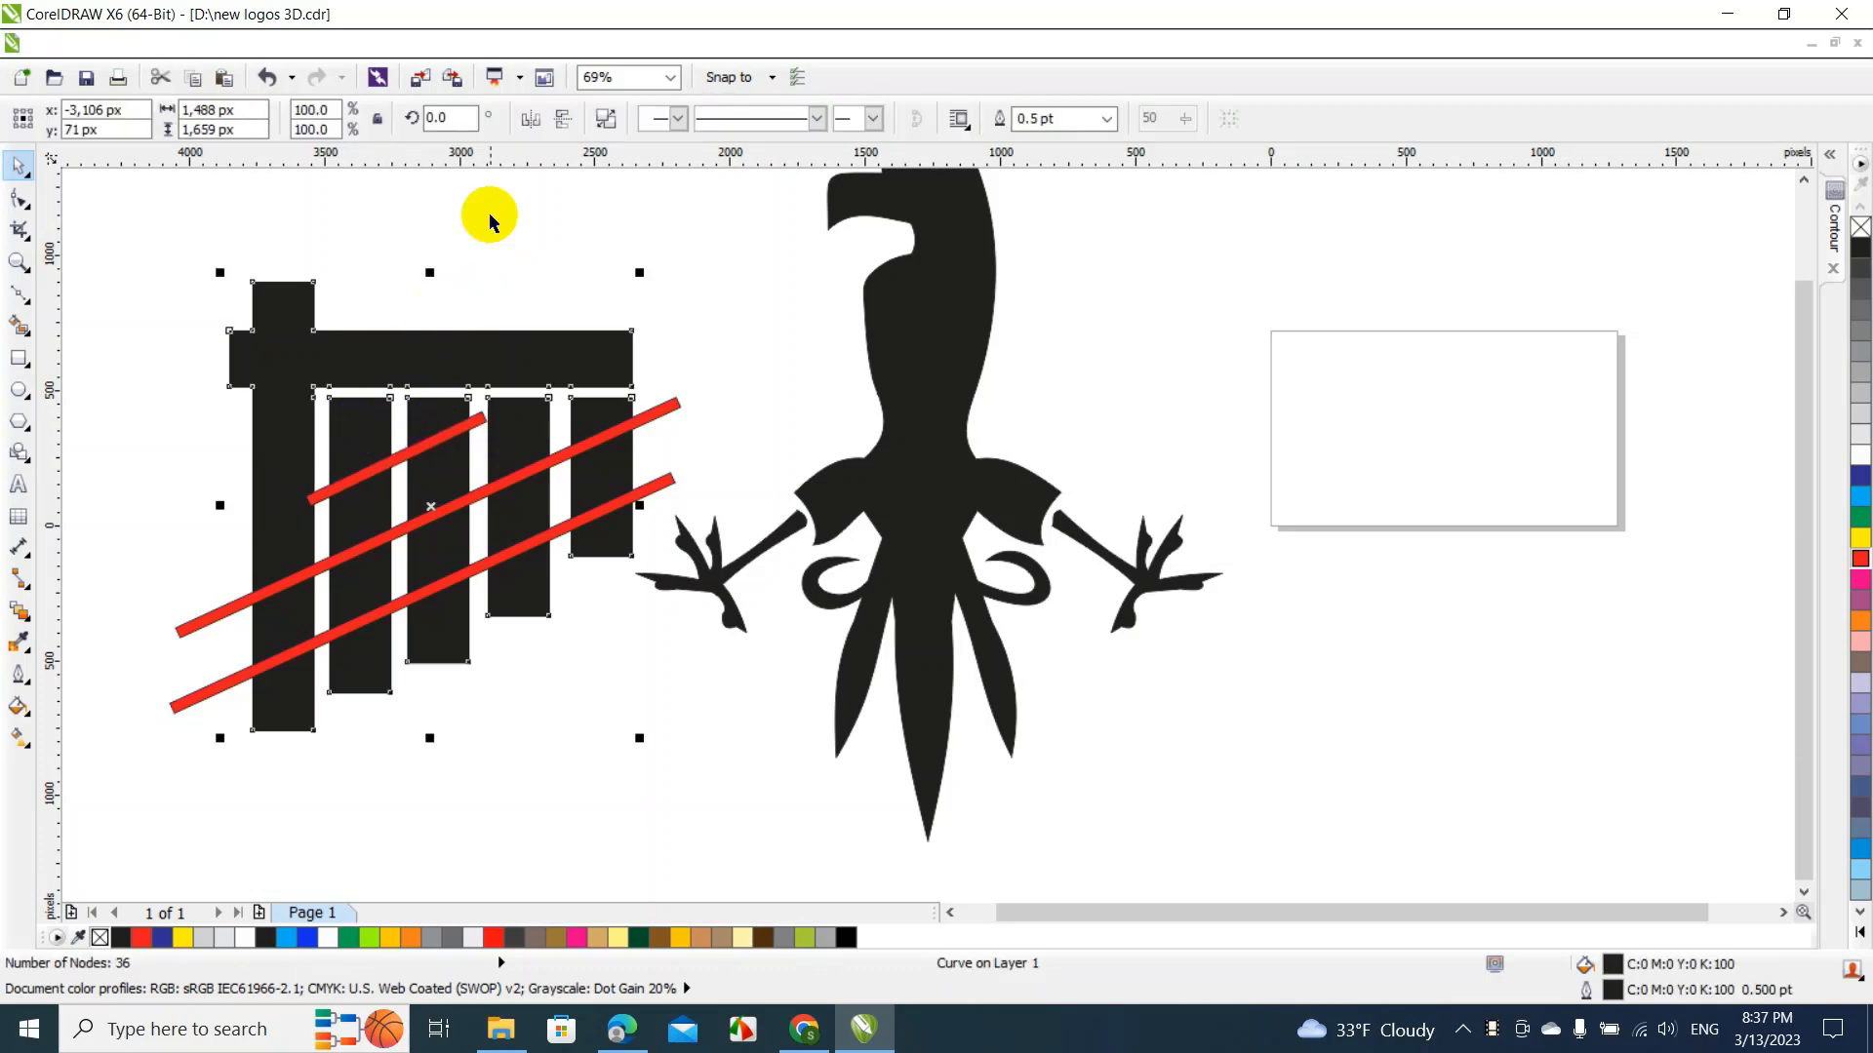
click(520, 270)
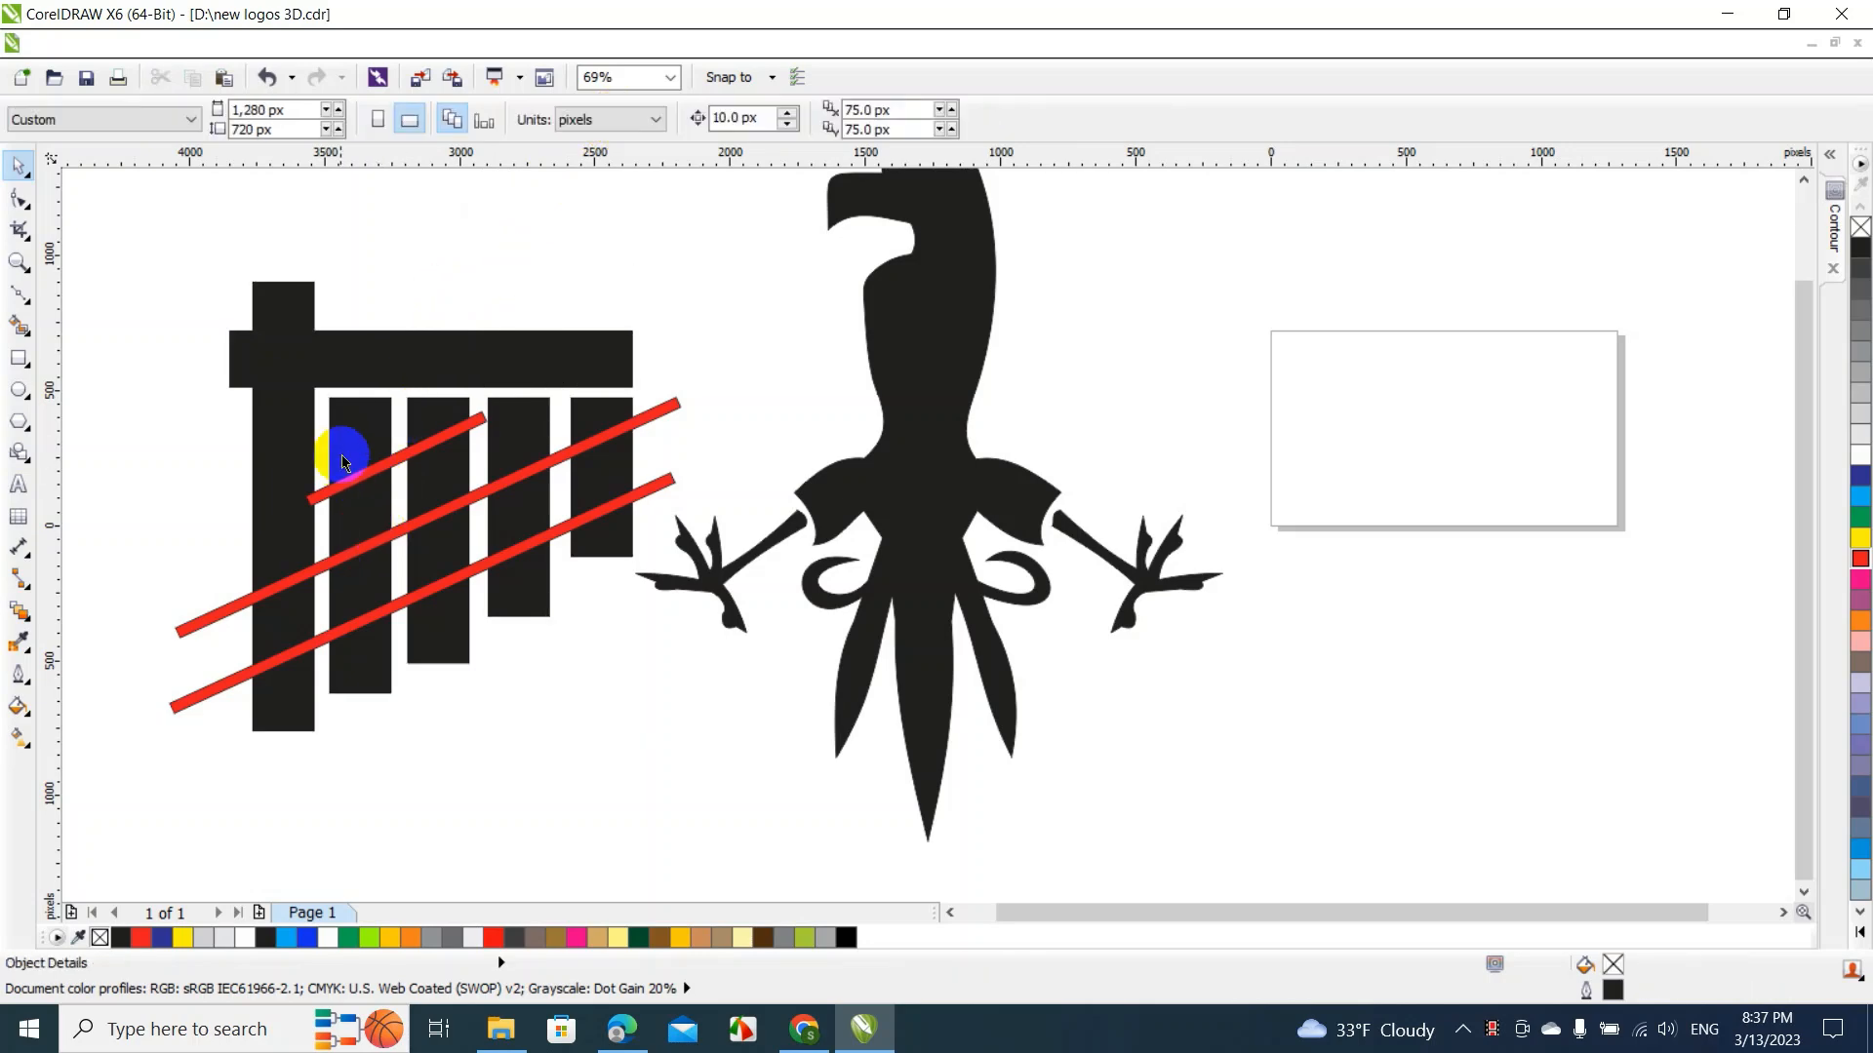
Trim the second feather bar with the short red strip
click(353, 490)
shift+click(353, 422)
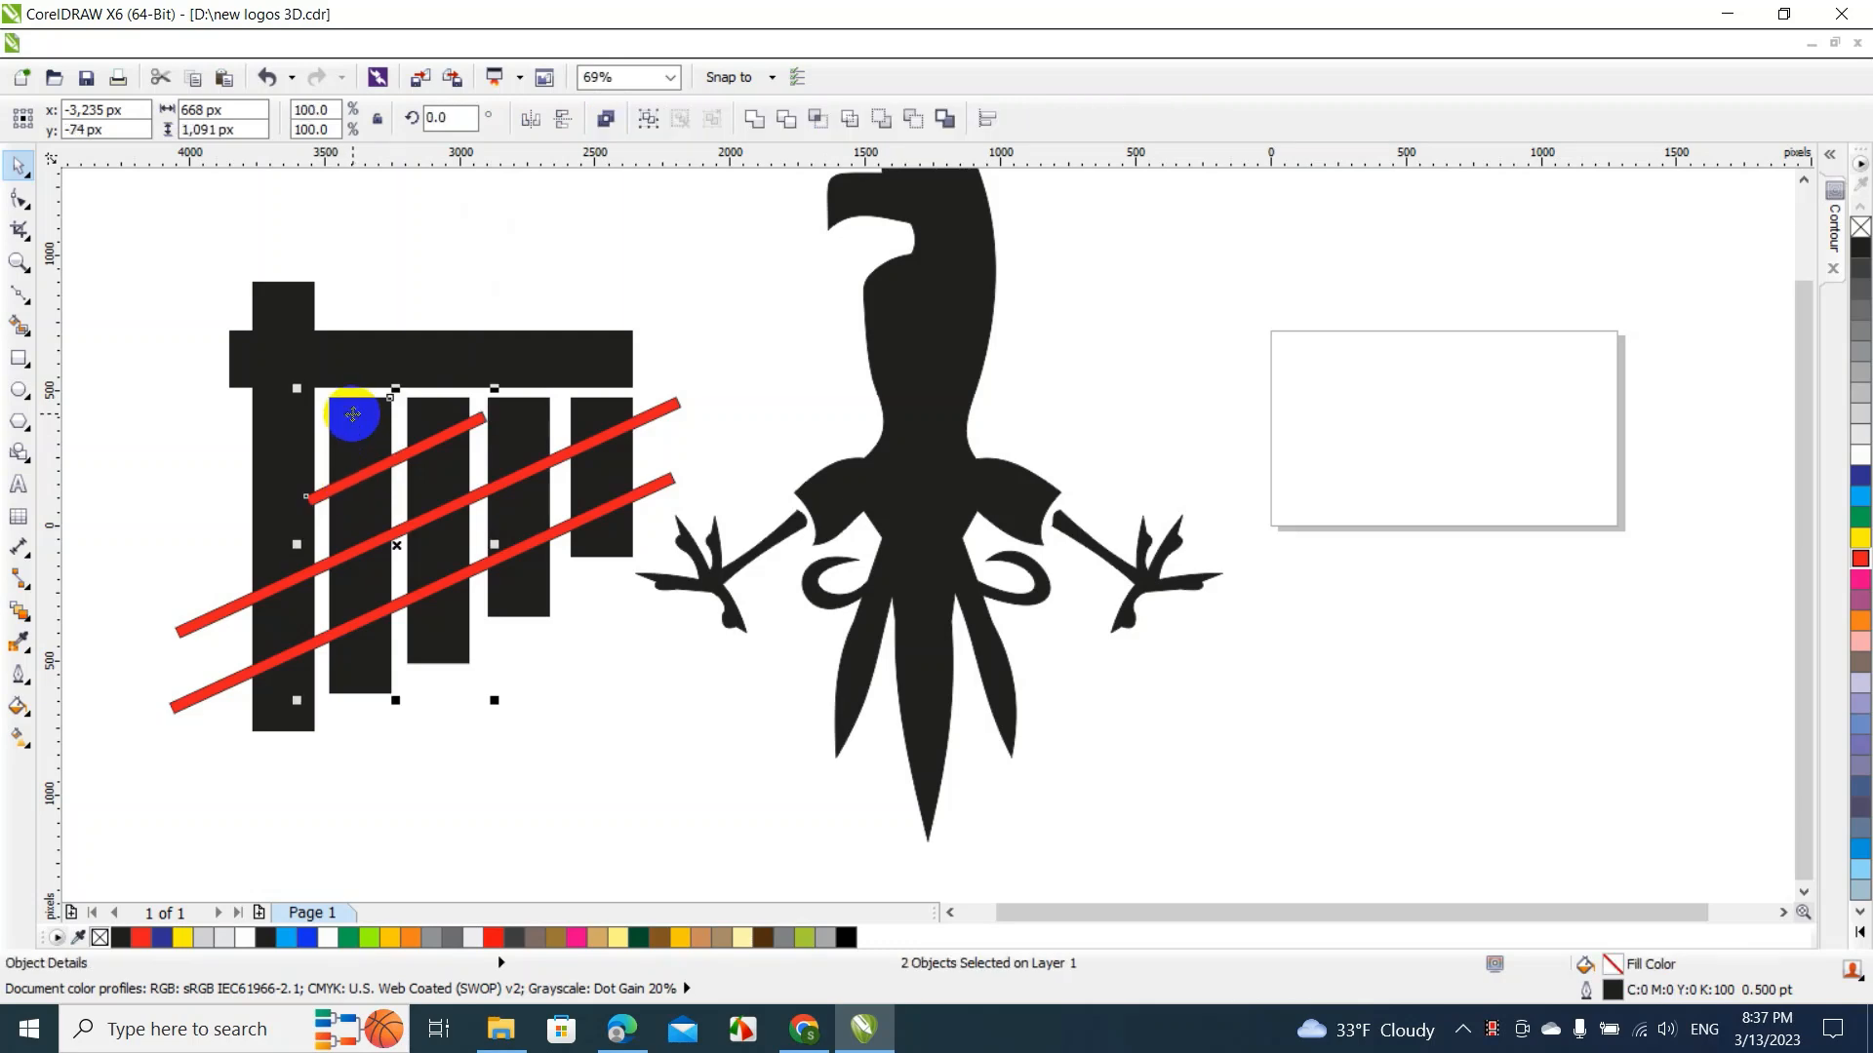
click(787, 118)
click(601, 290)
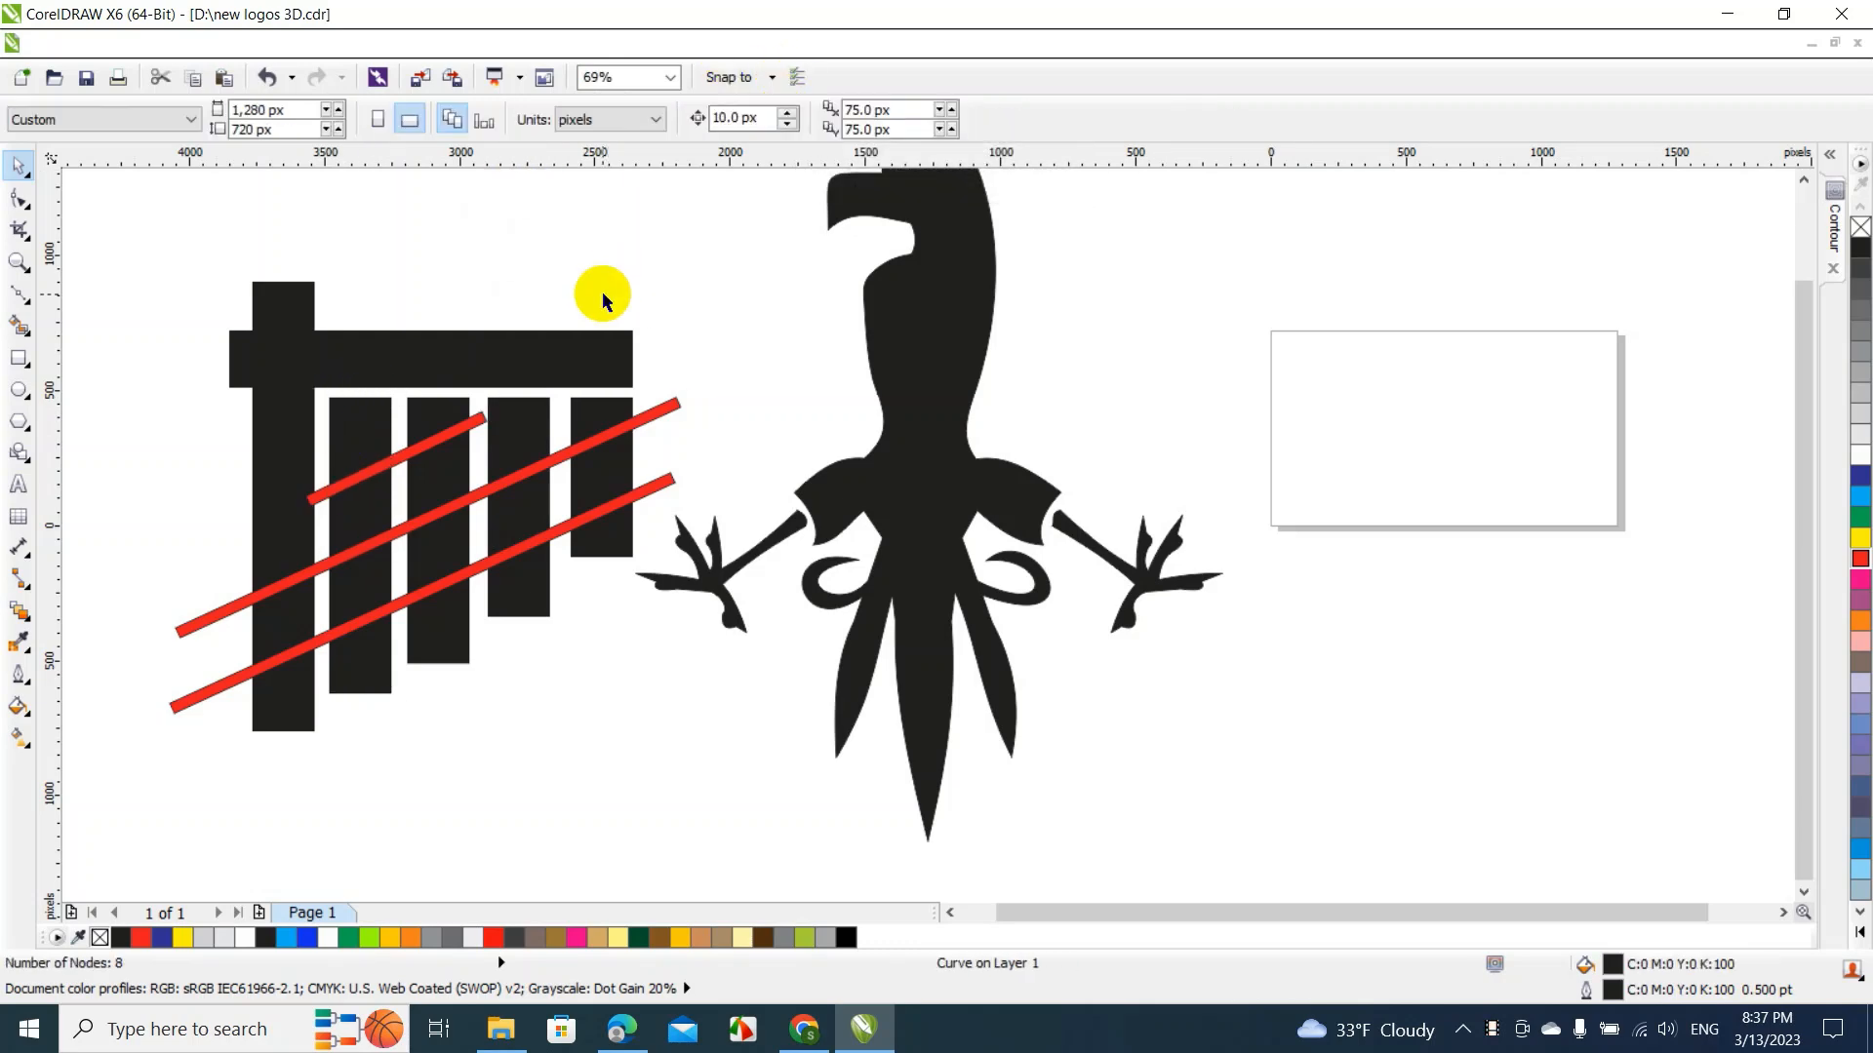
Trim the third feather bar with the short red strip and delete that strip
click(479, 418)
shift+click(458, 418)
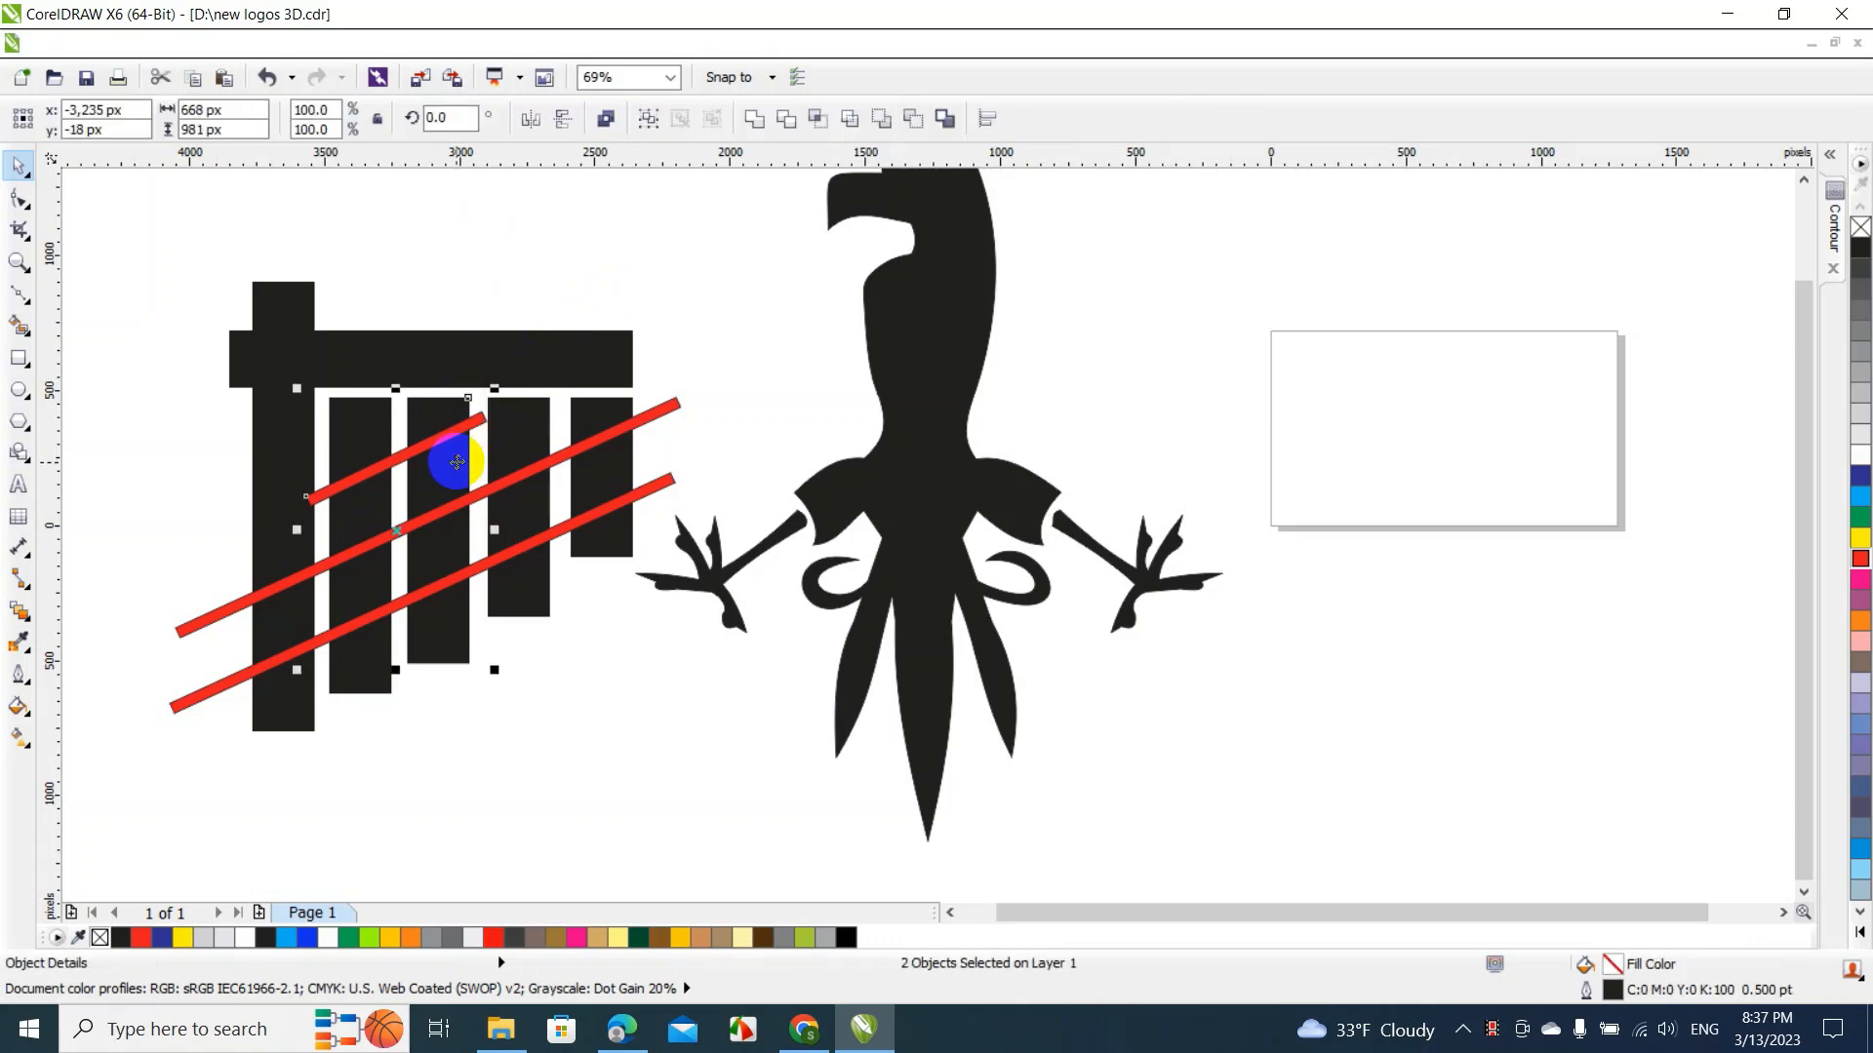
click(786, 118)
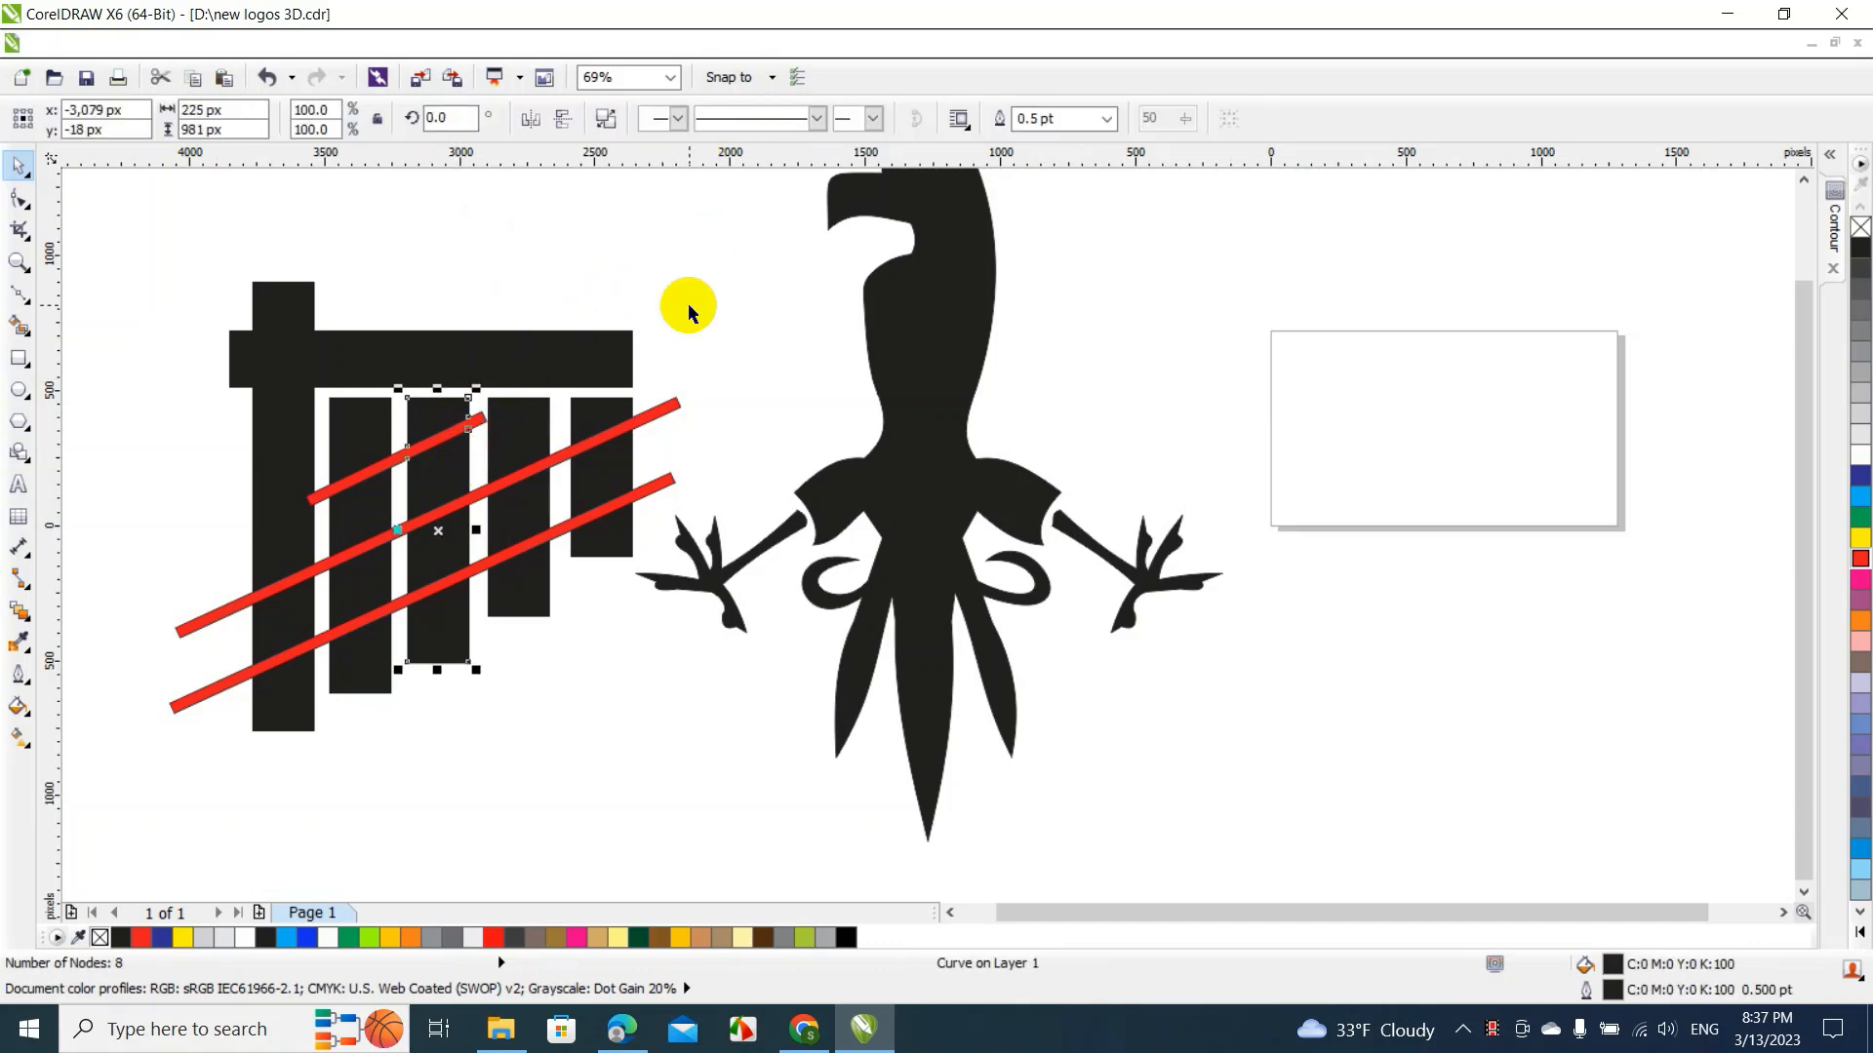
click(682, 301)
drag(403, 462, 504, 234)
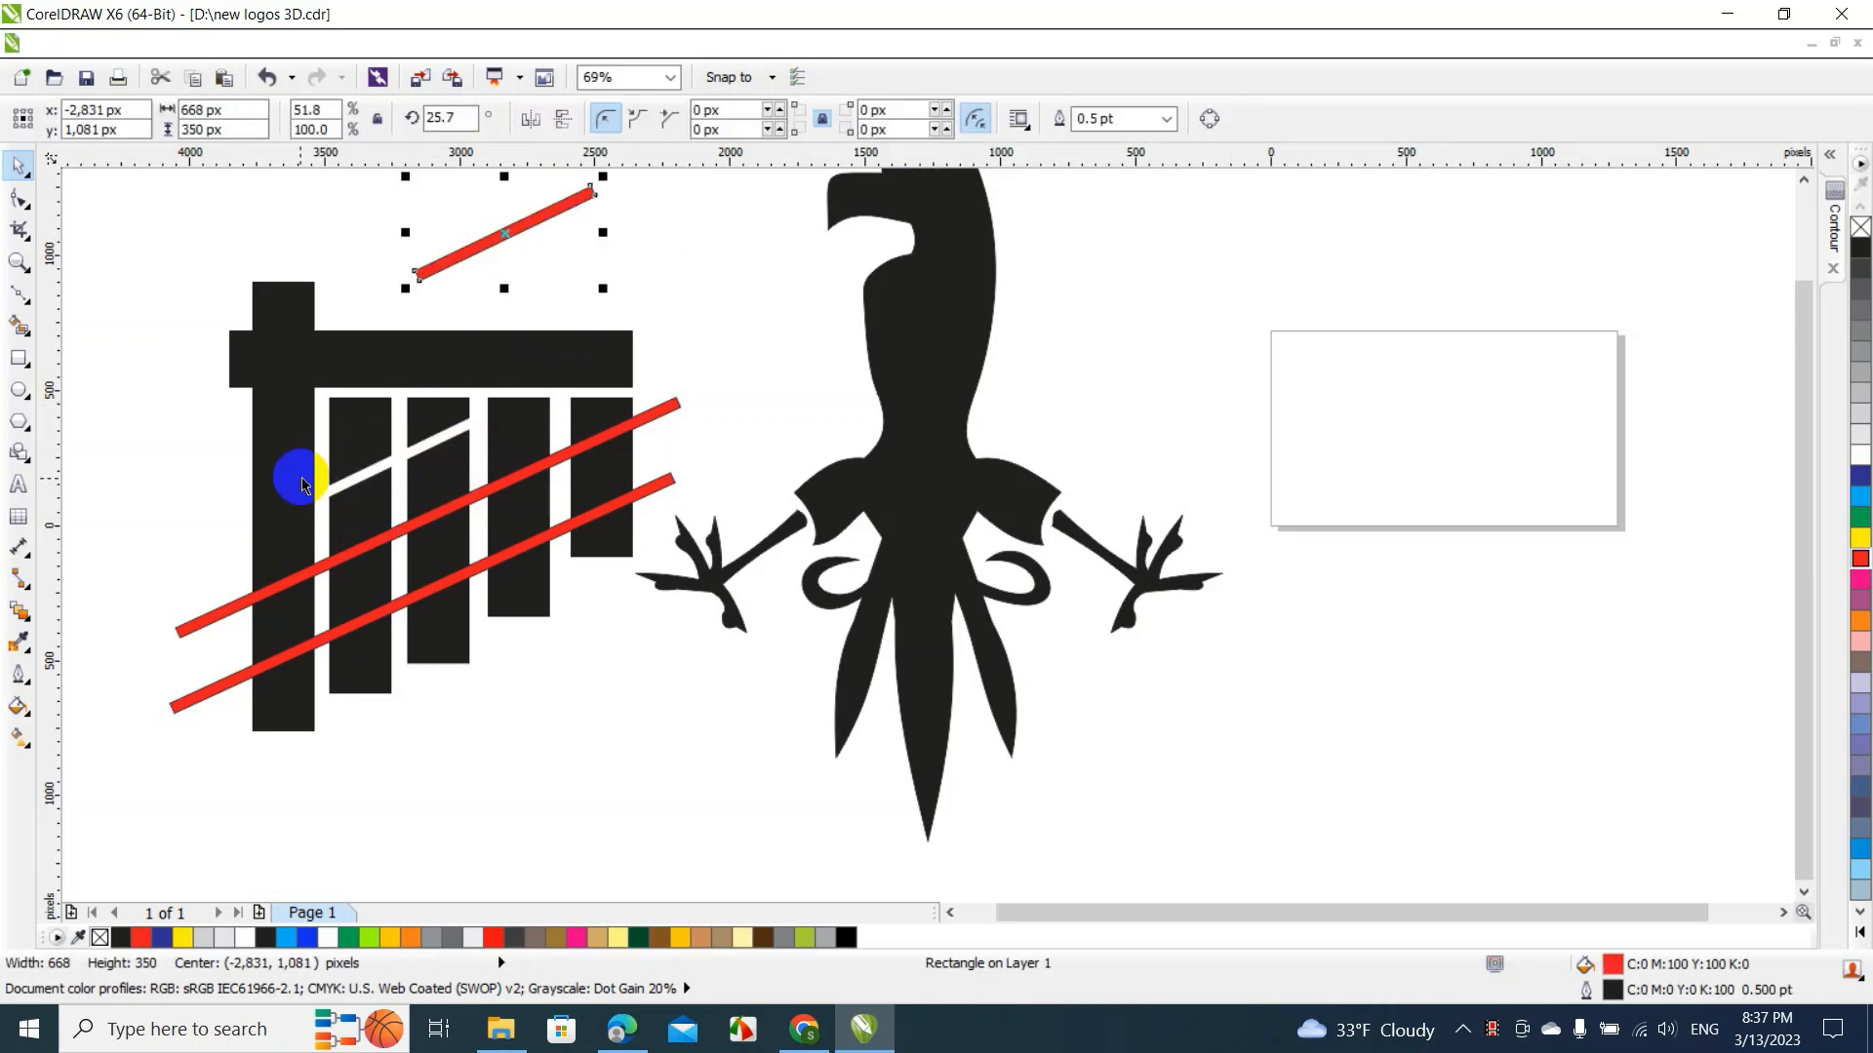
key(Delete)
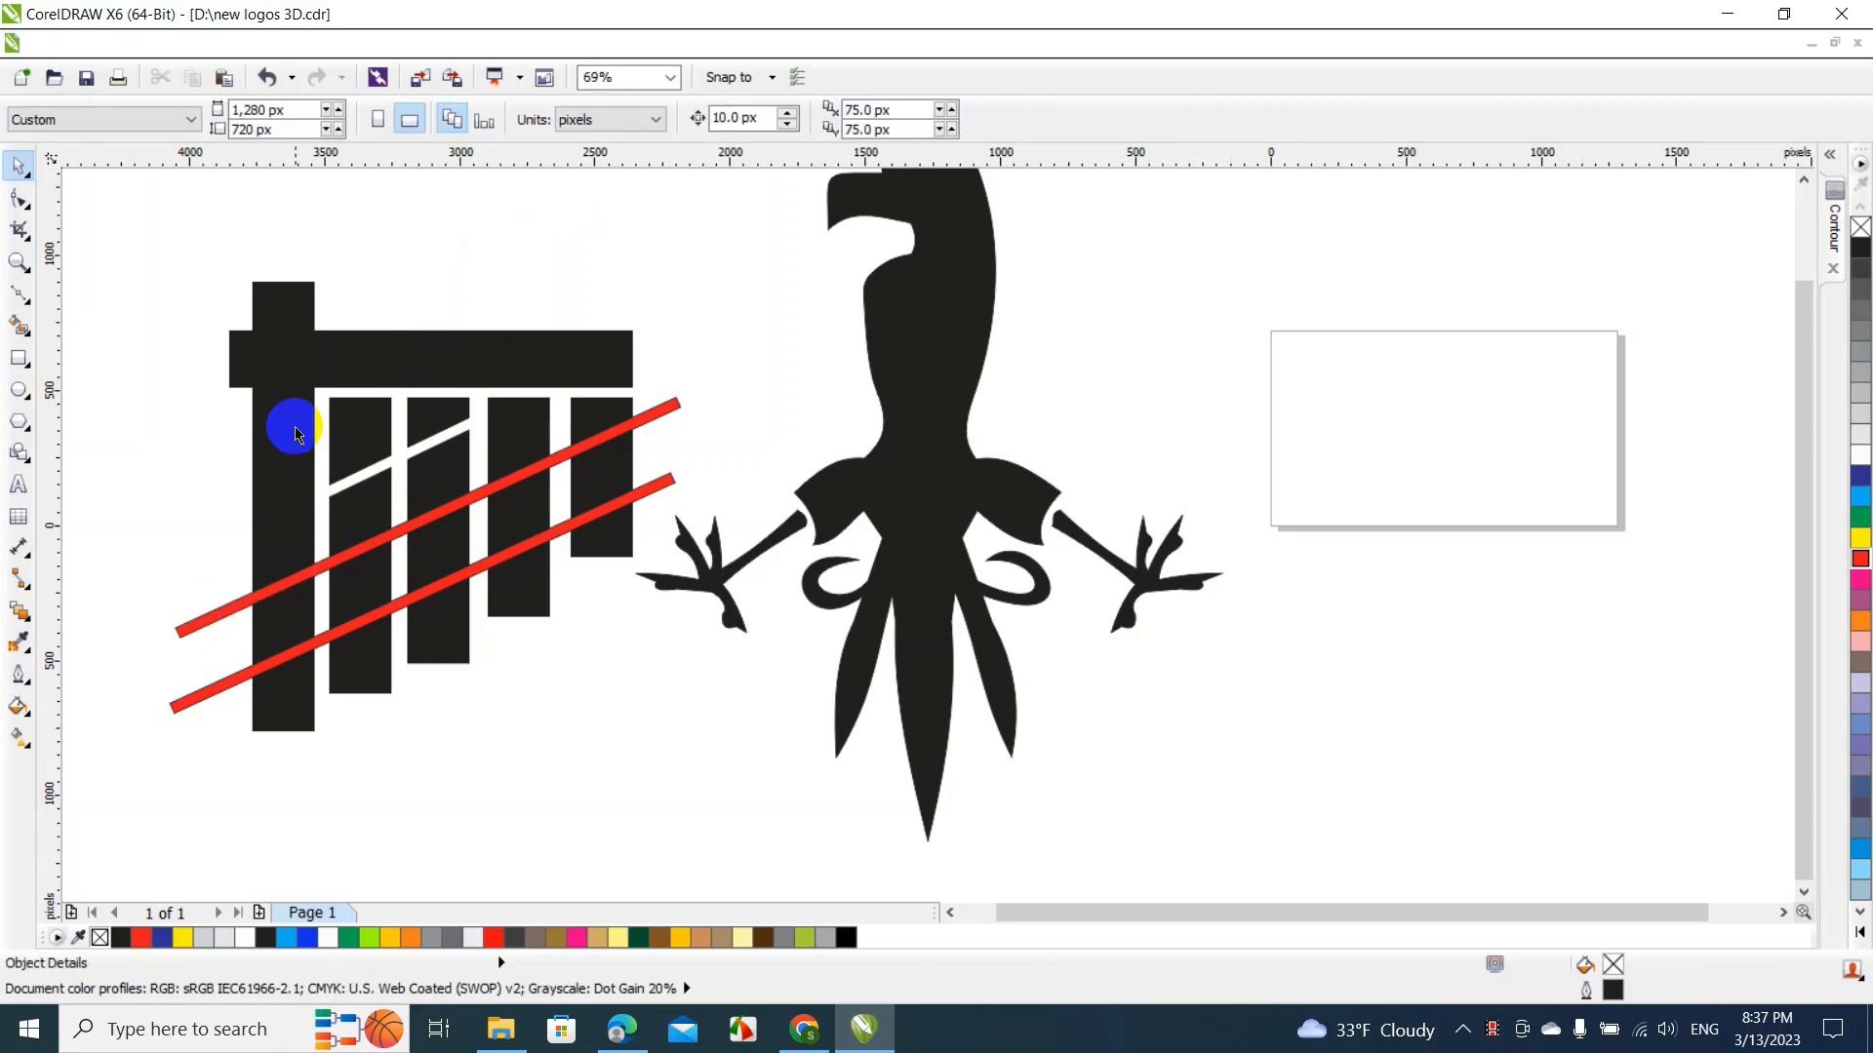
Weld the five separate black wing pieces back into a single curve
drag(207, 259, 703, 807)
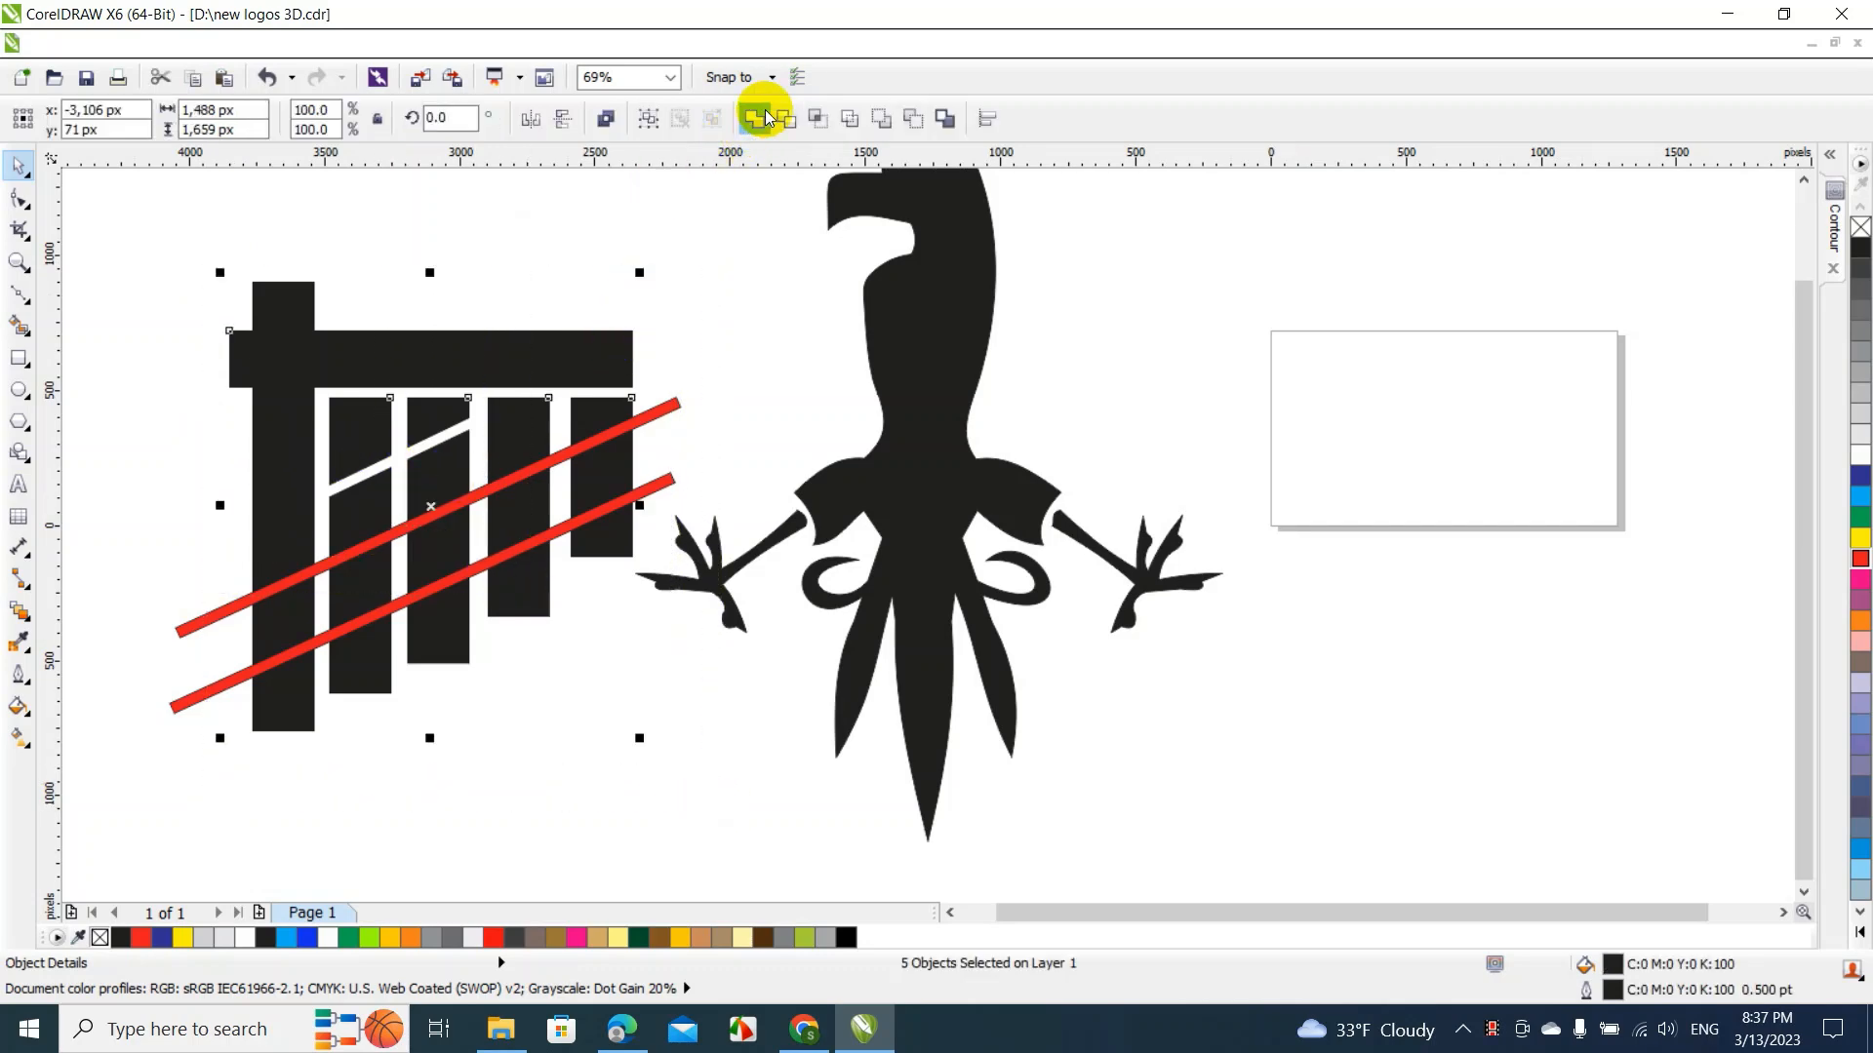
click(767, 117)
click(591, 257)
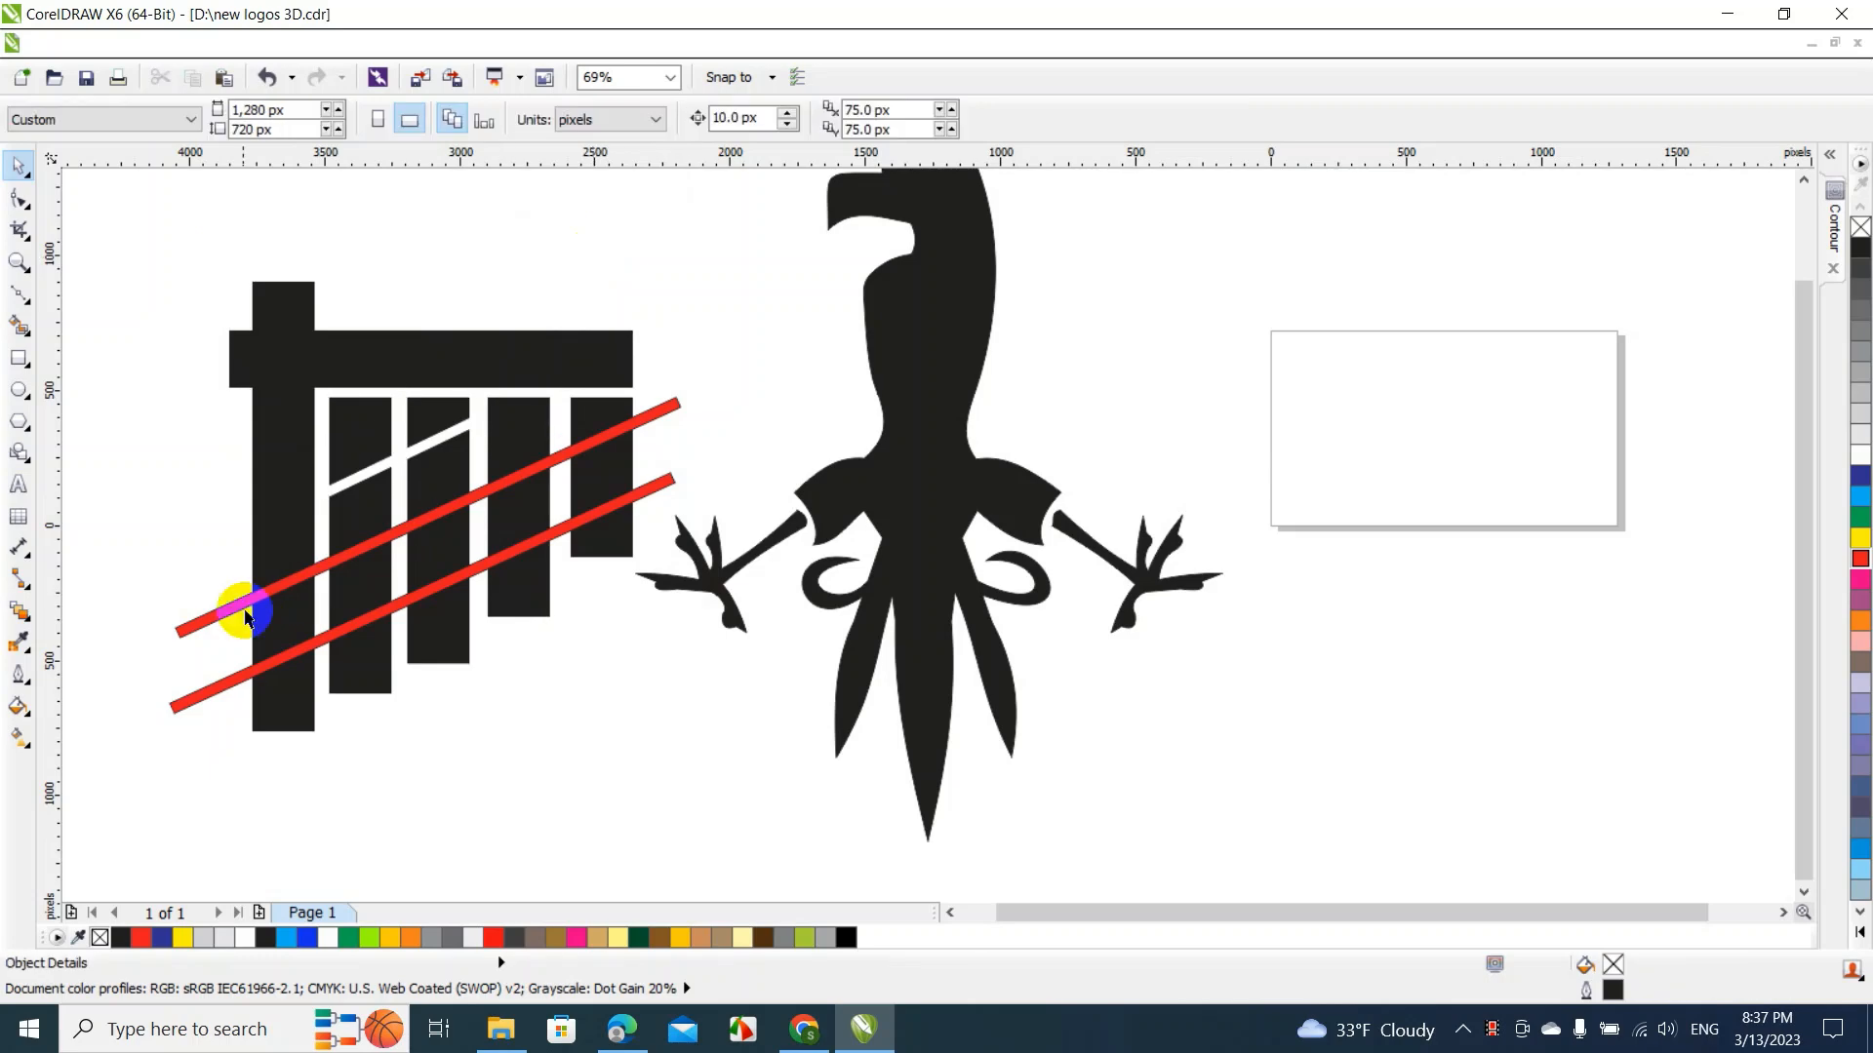
Trim the wing curve with both long diagonal red strips
click(203, 619)
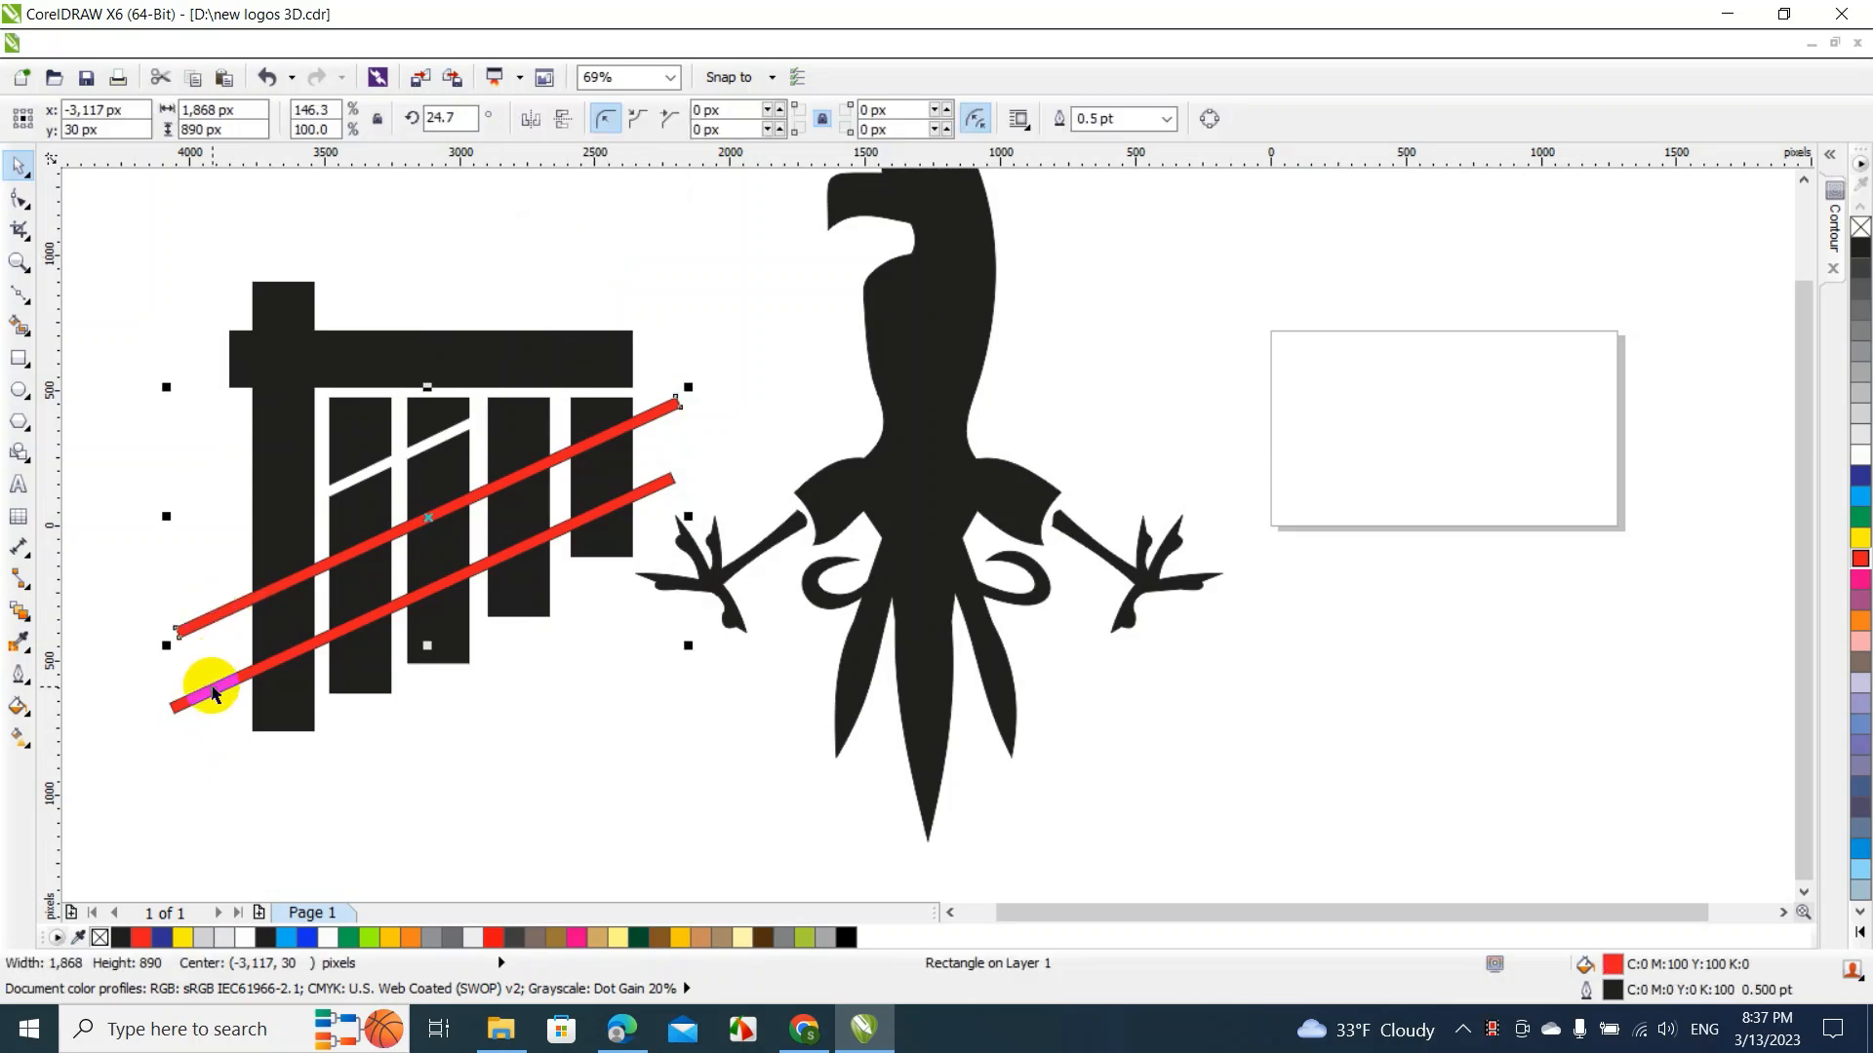
shift+click(213, 694)
click(280, 393)
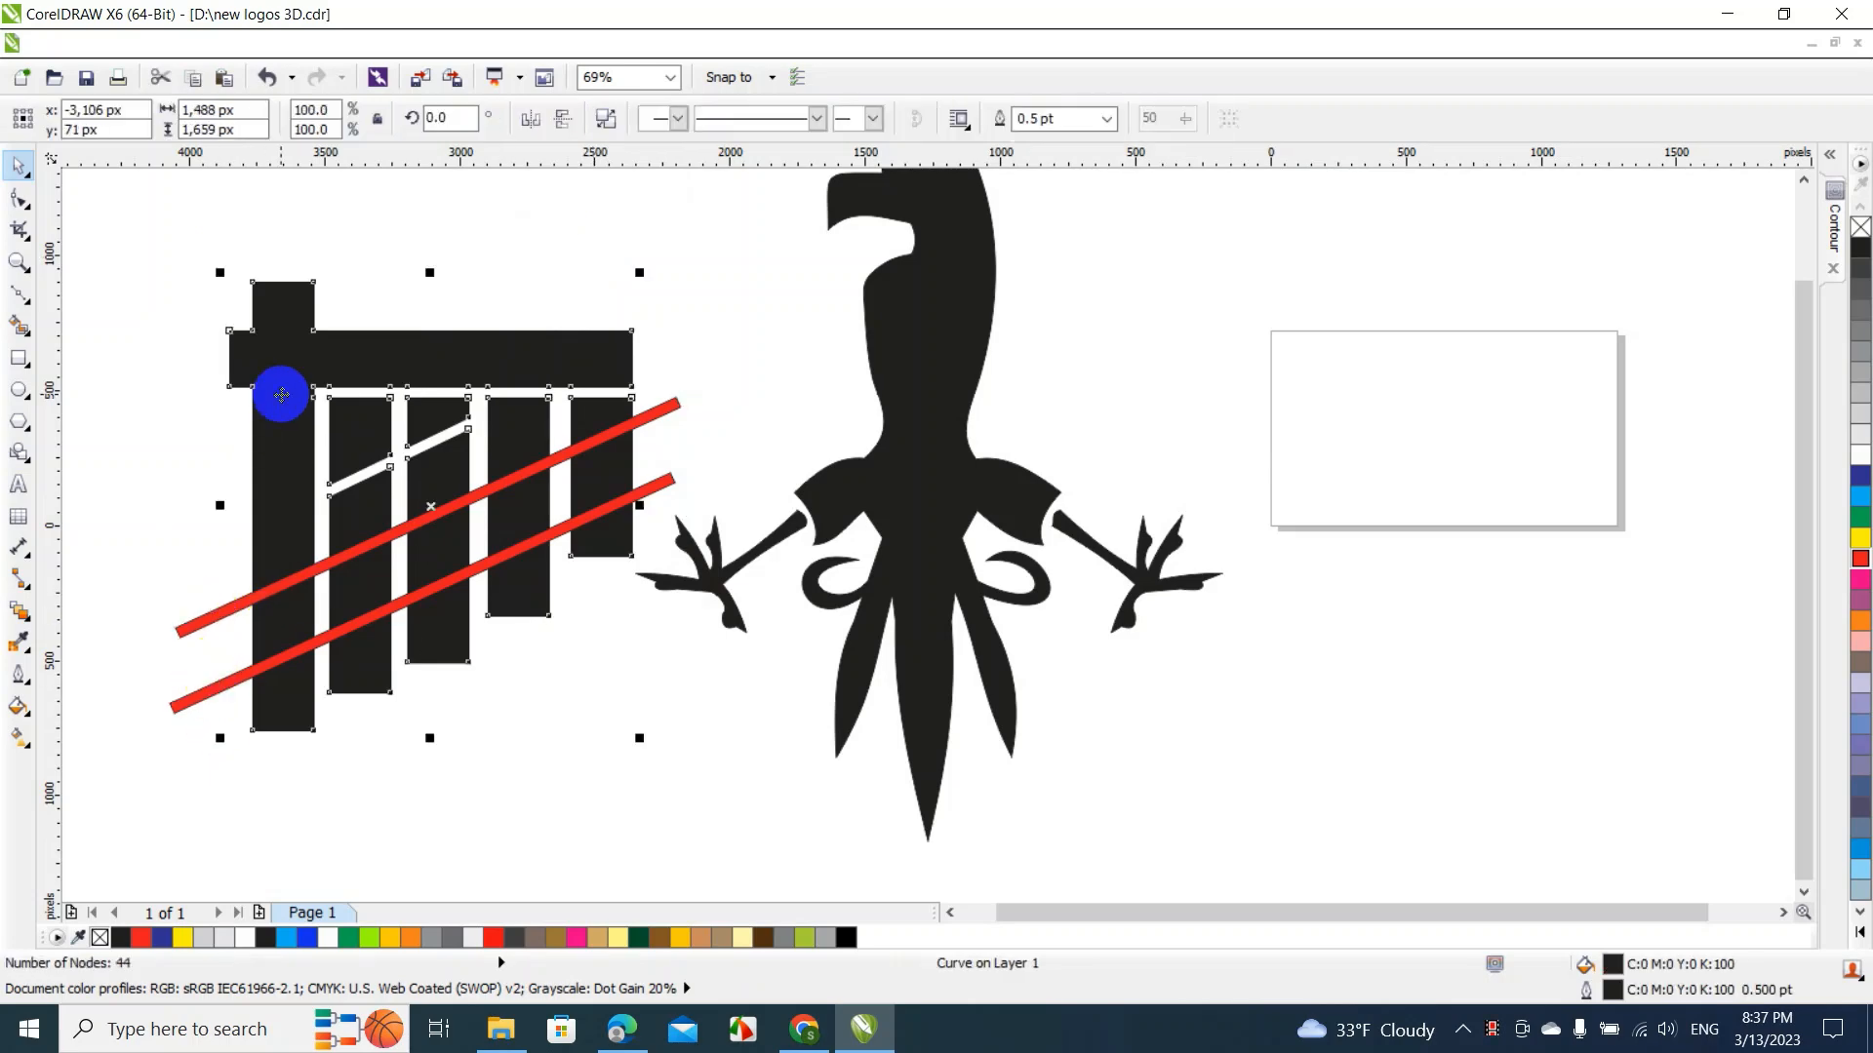
click(161, 224)
drag(160, 217, 719, 779)
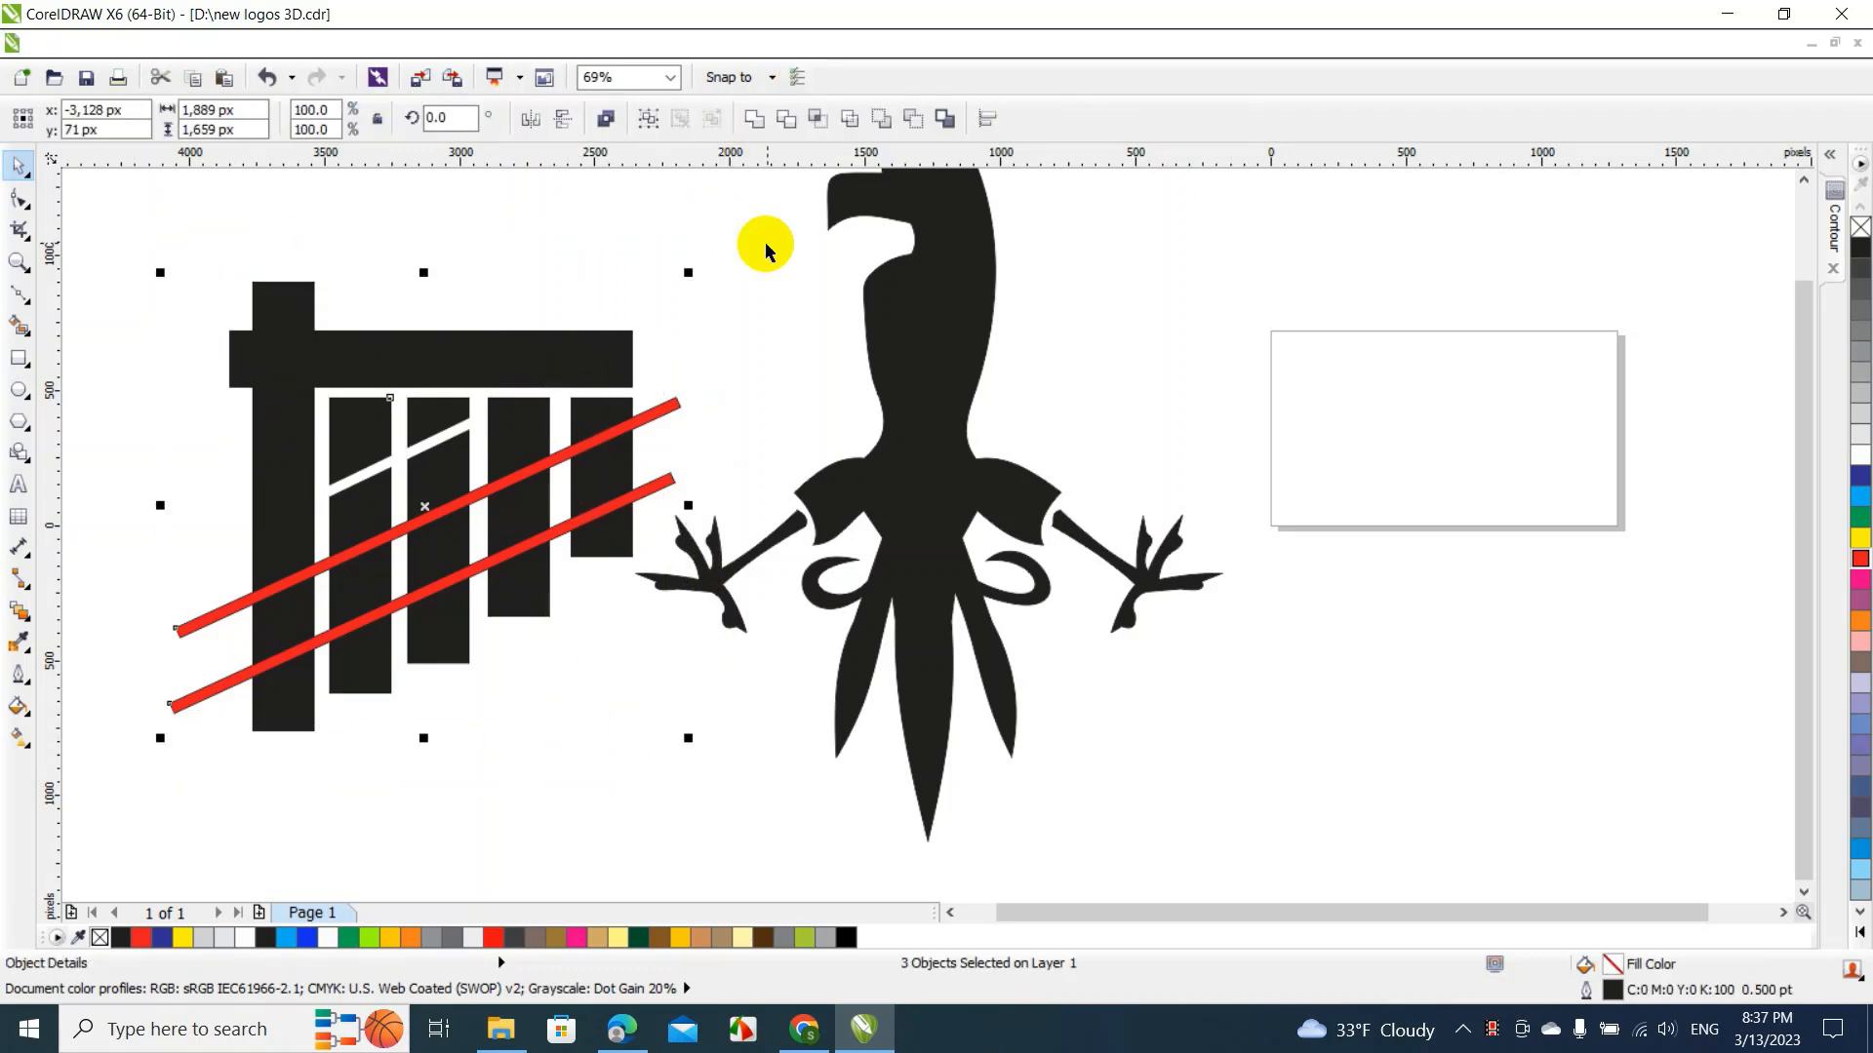
click(785, 135)
click(792, 297)
Delete both long red strips, leaving only the diagonal cuts in the wing
click(673, 408)
key(Delete)
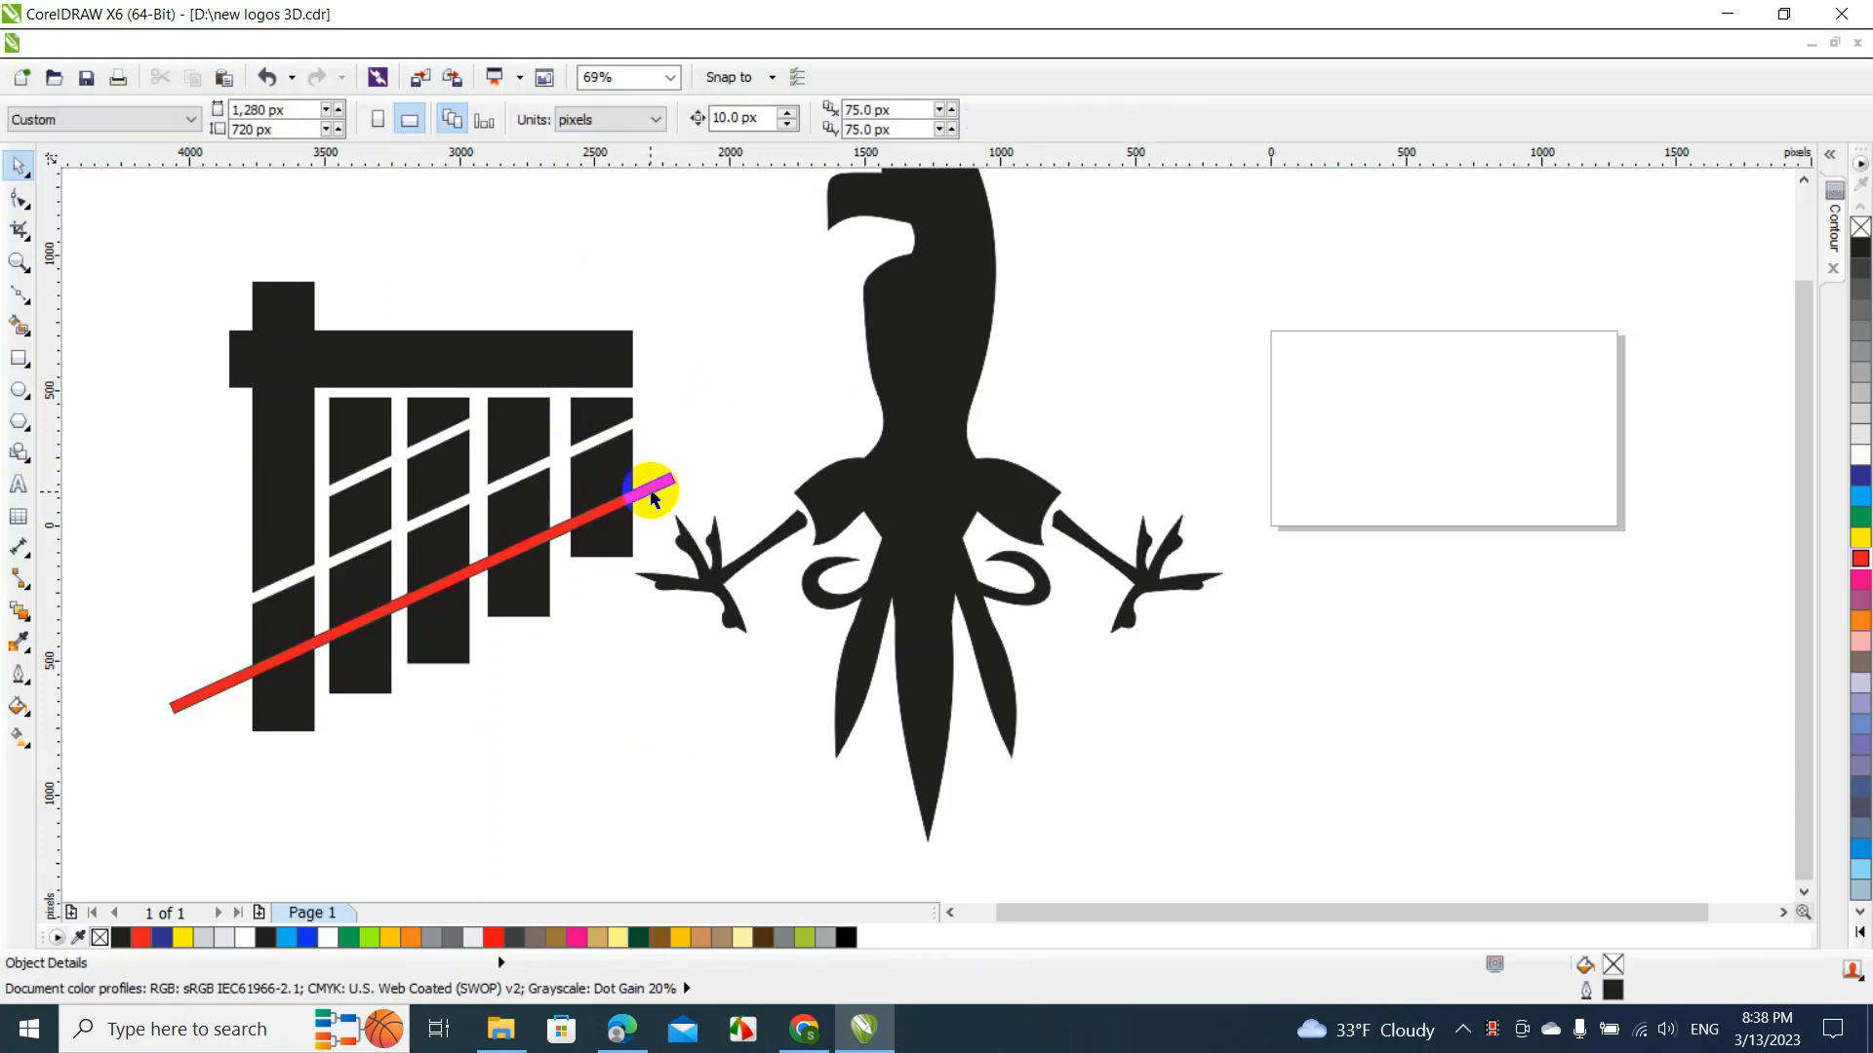
click(652, 493)
key(Delete)
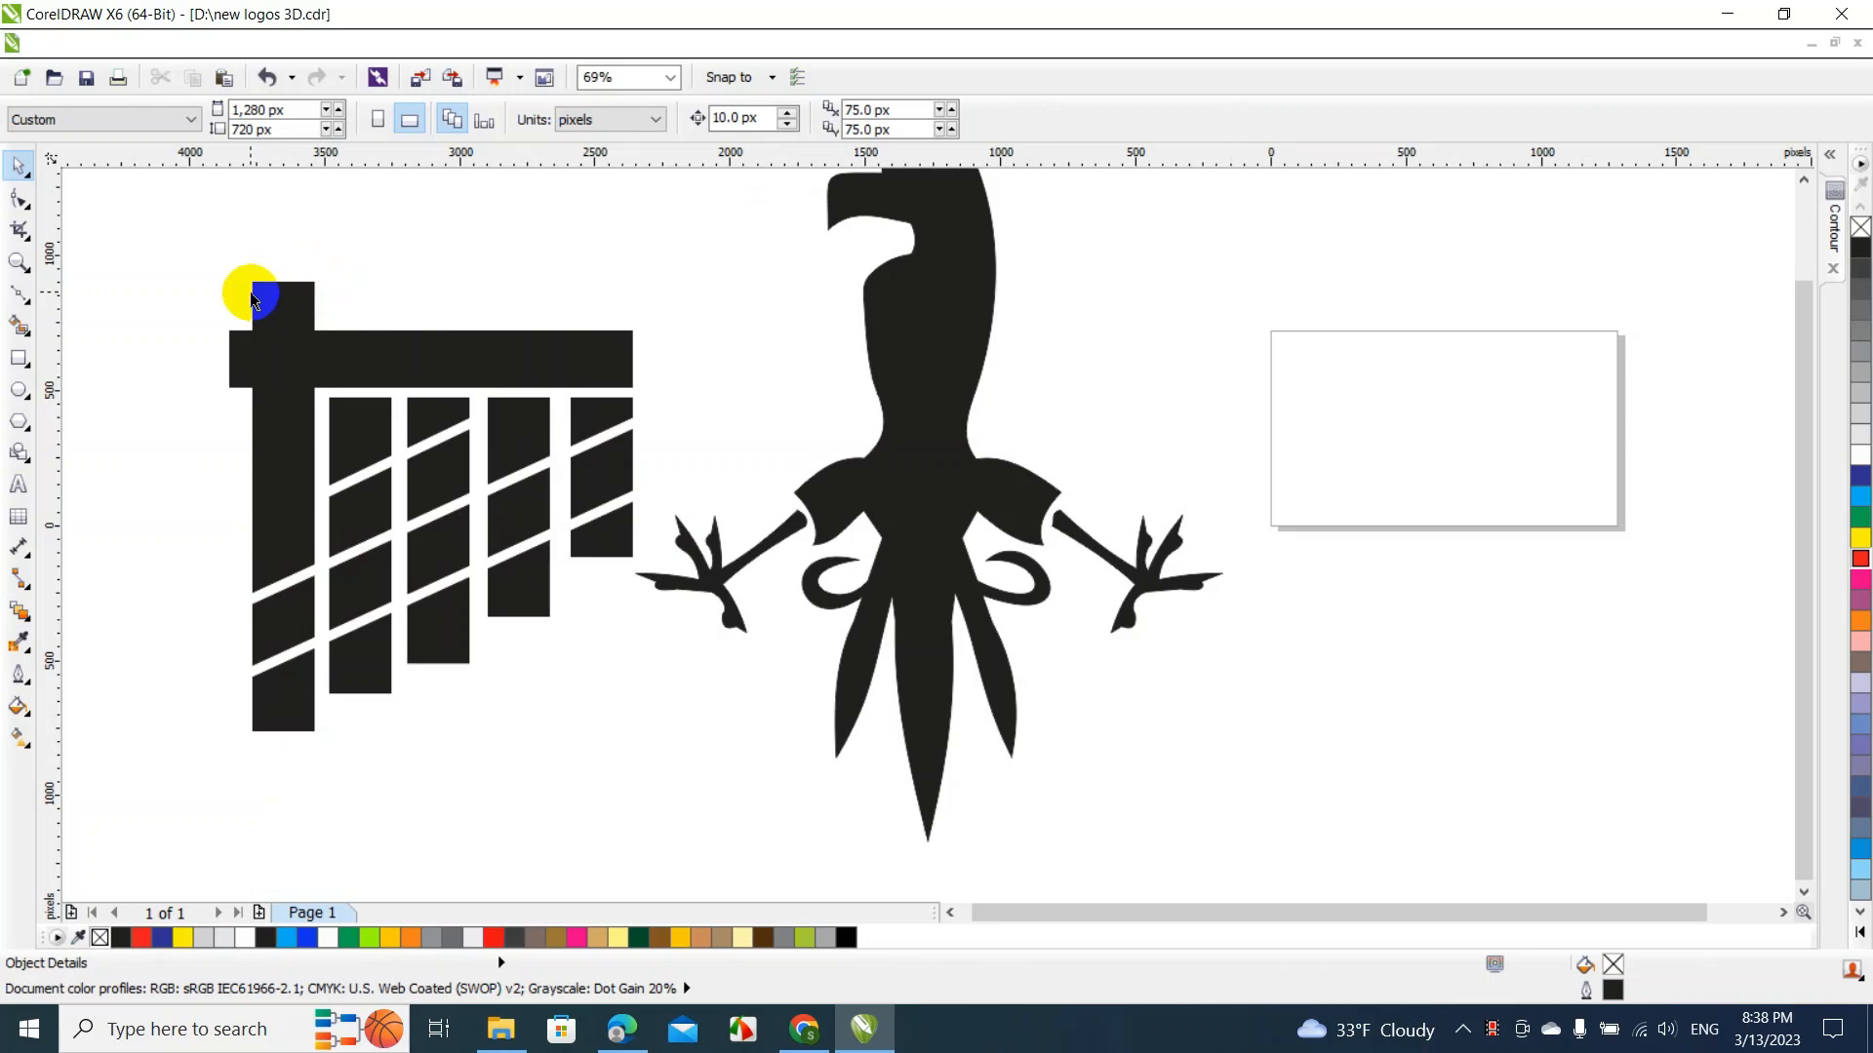
Convert the upper end edge of the wing's tall vertical bar to a curve and bow it slightly upward
right_click(273, 326)
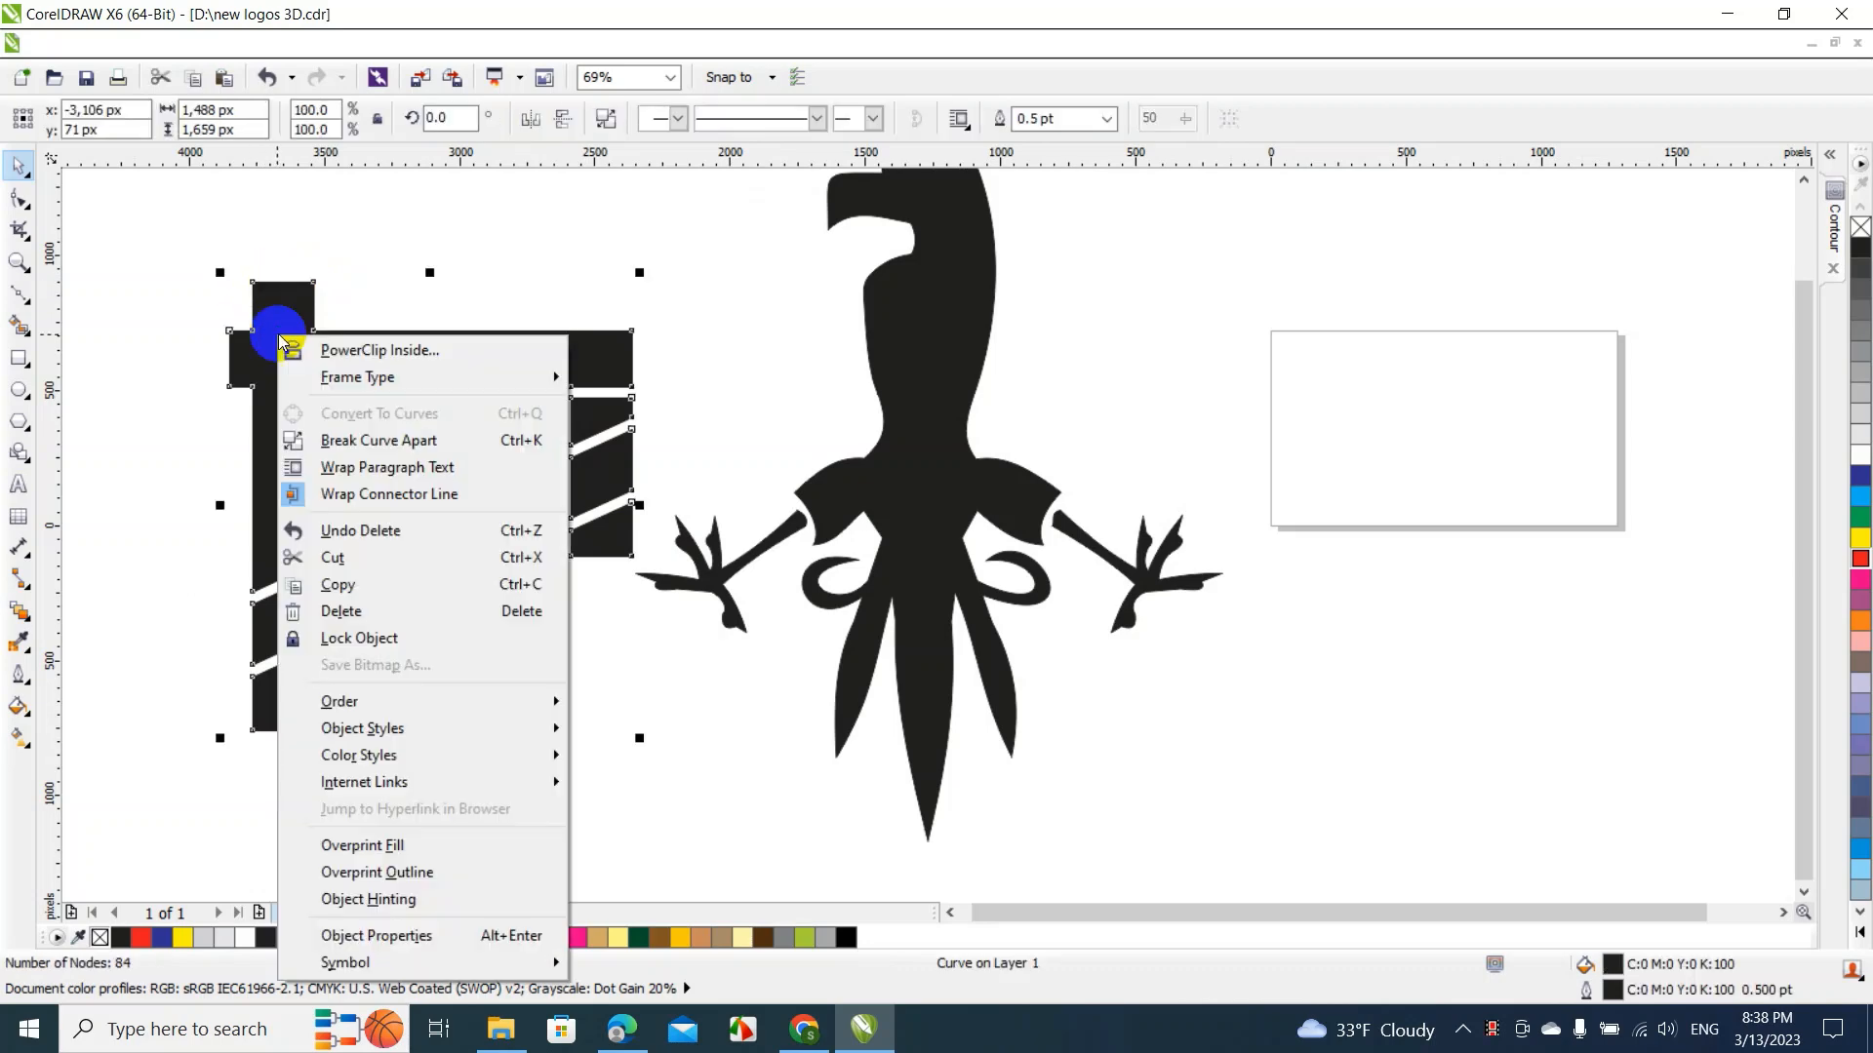
click(296, 243)
click(673, 78)
click(624, 243)
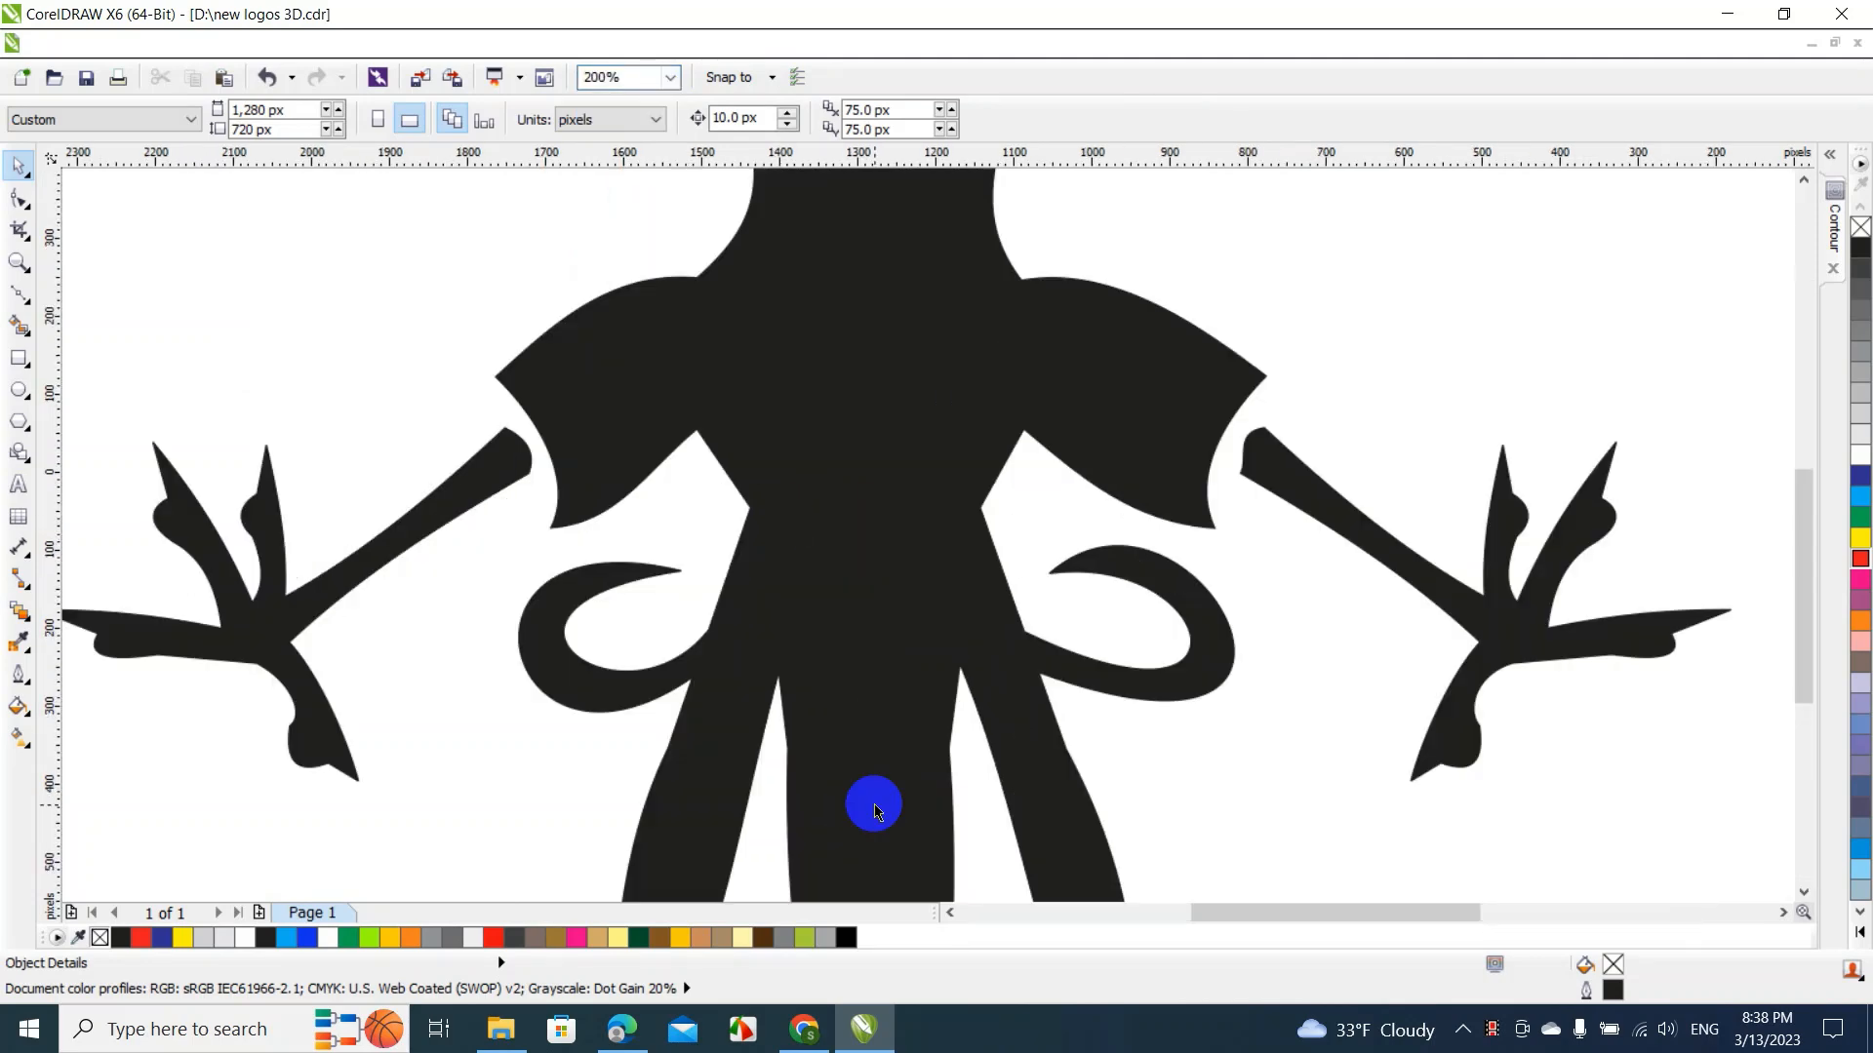
click(987, 919)
click(987, 919)
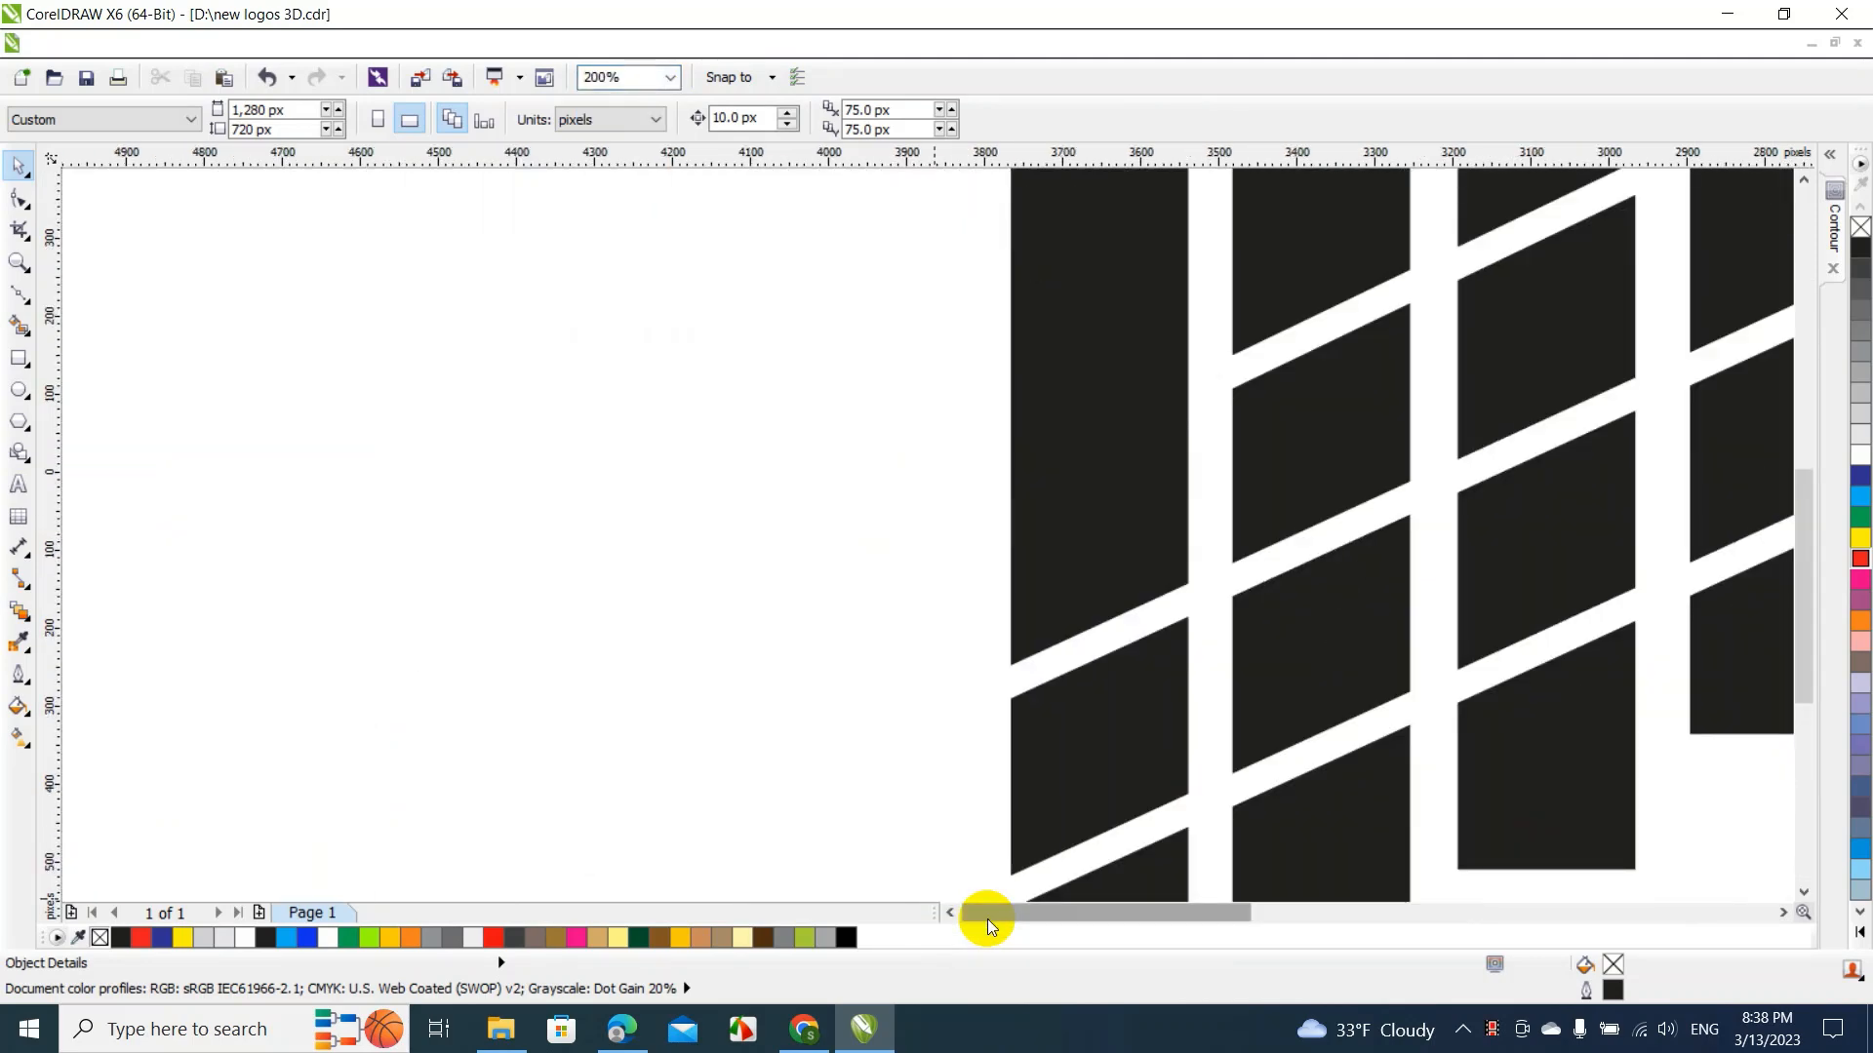
click(1805, 280)
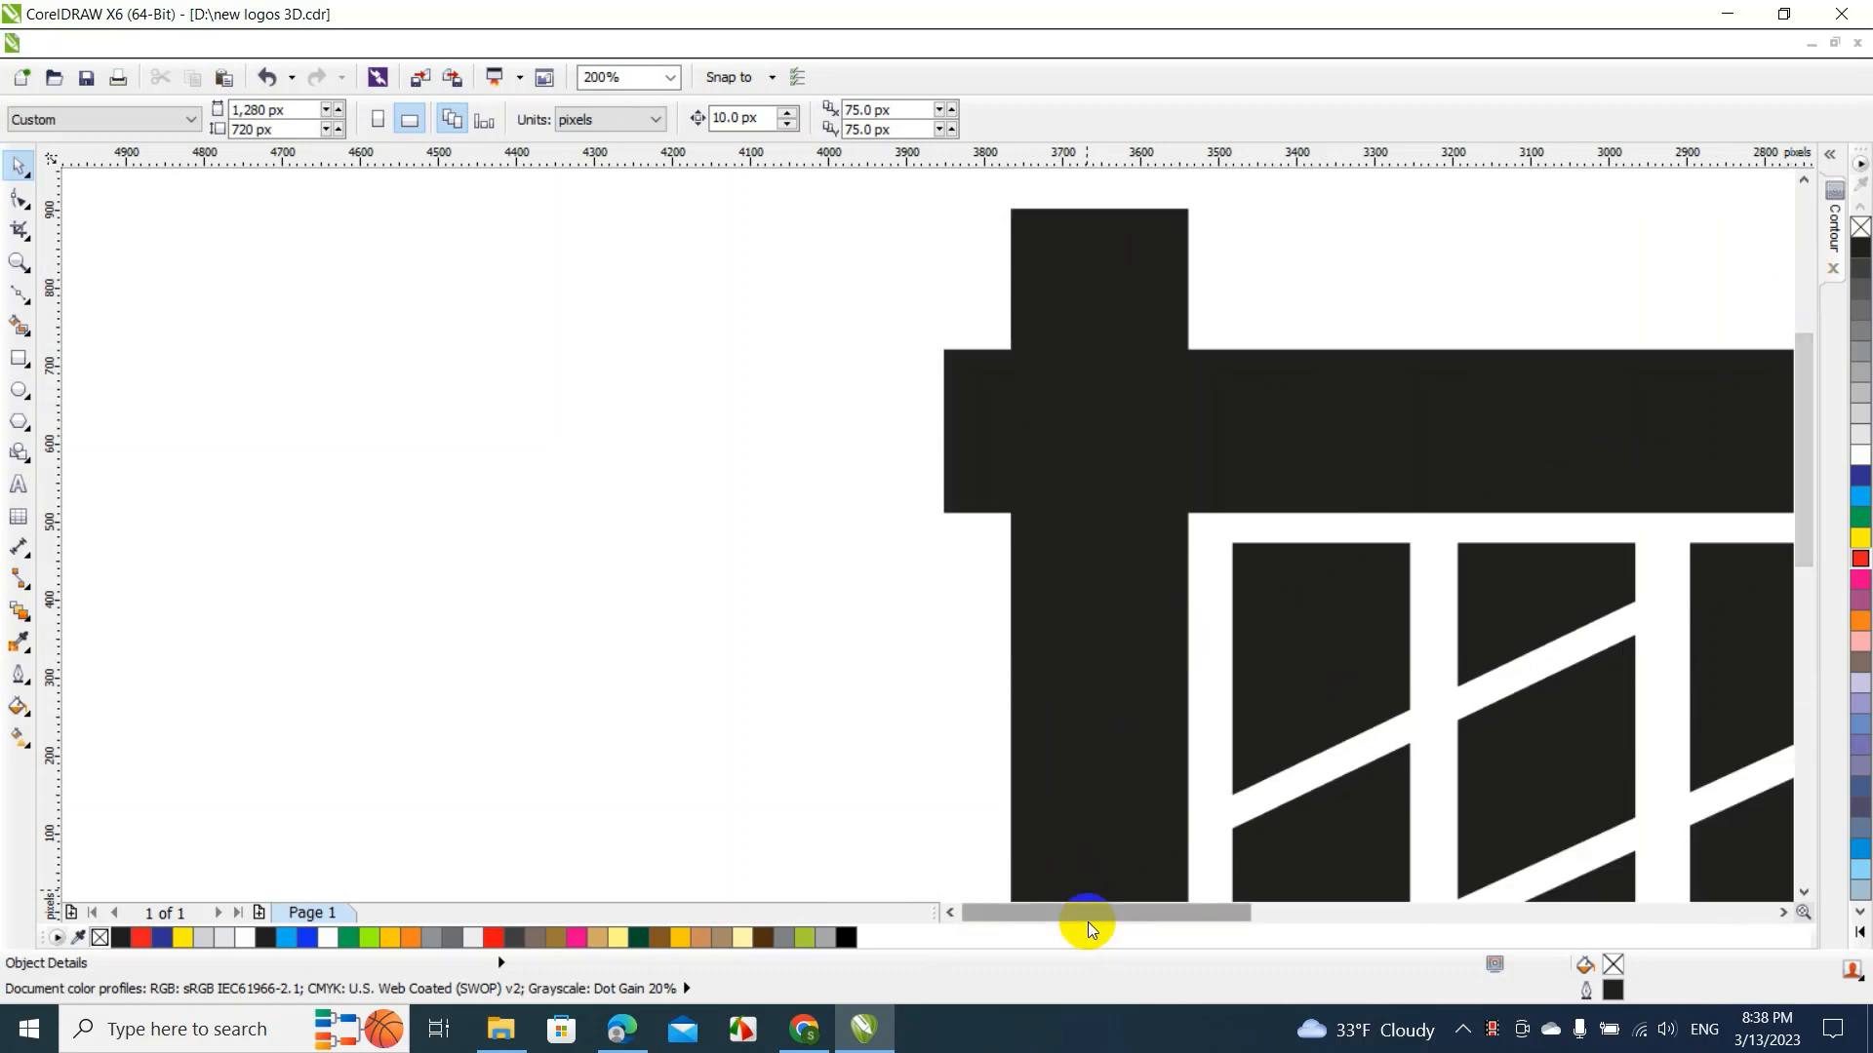
drag(1084, 911, 934, 903)
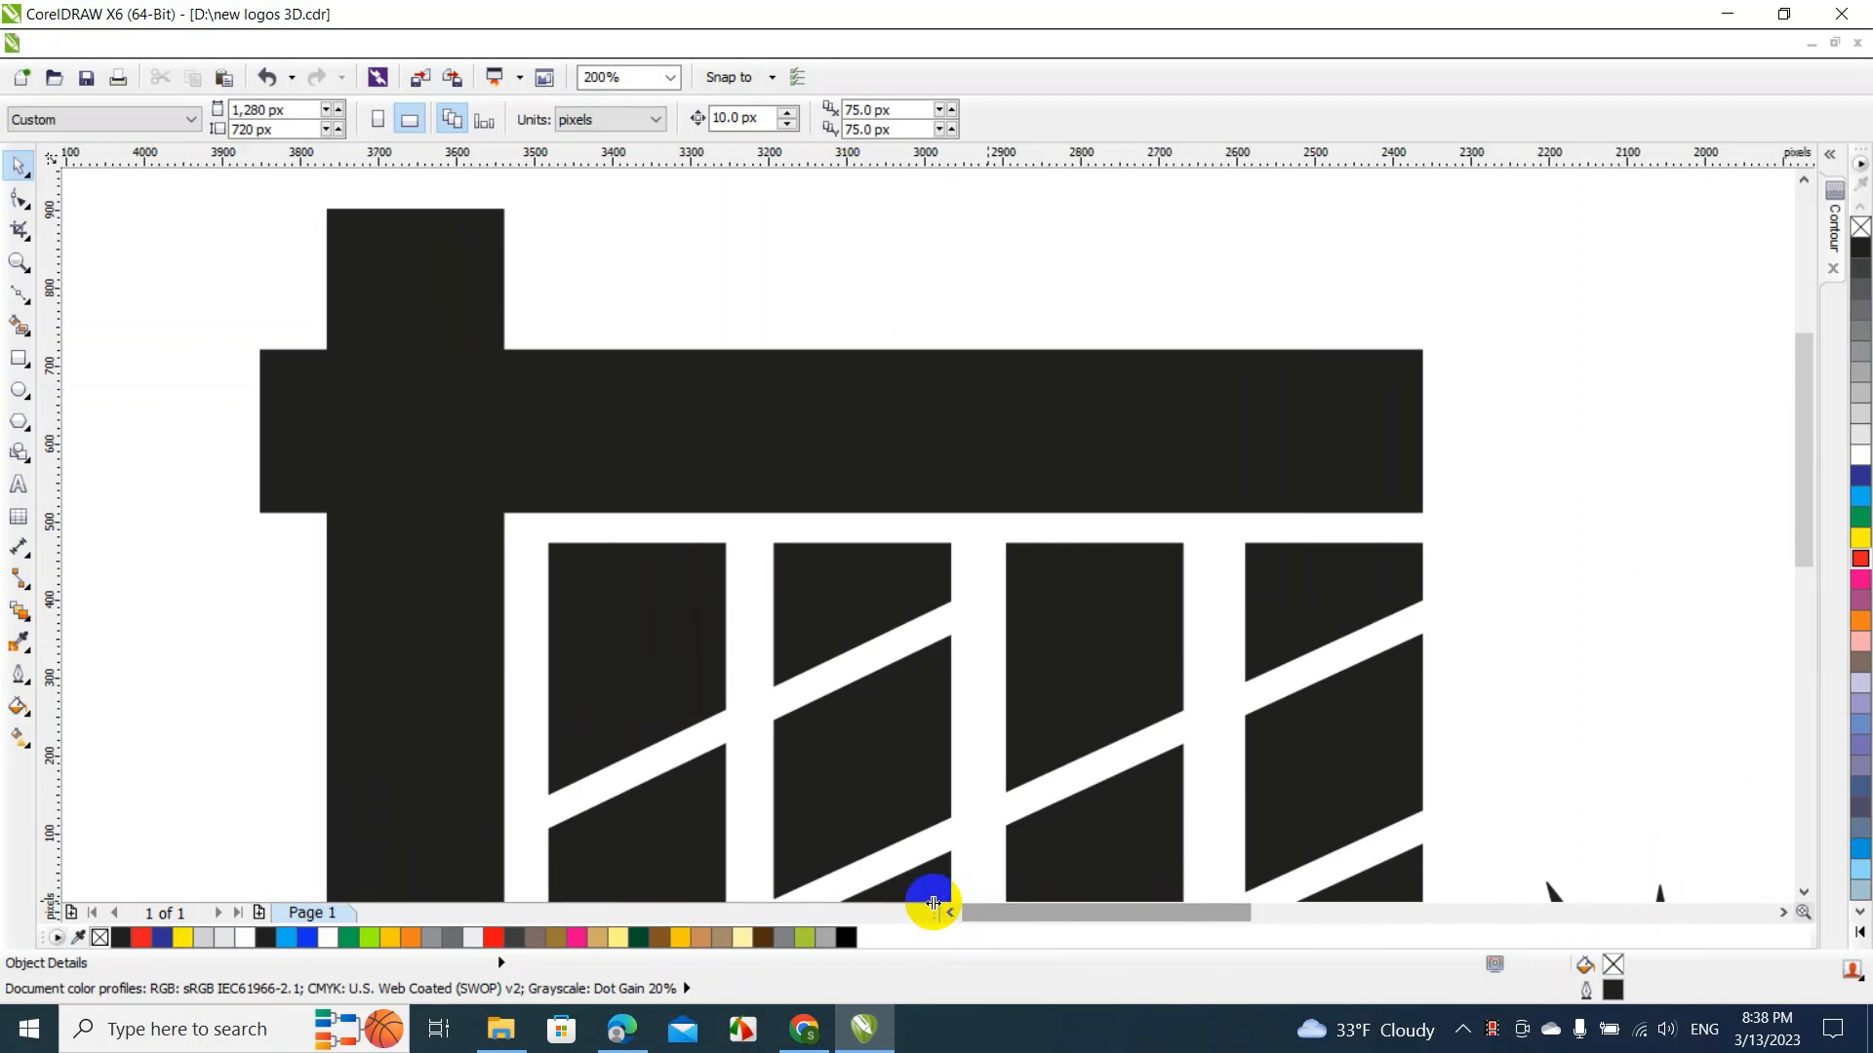
click(438, 284)
key(F10)
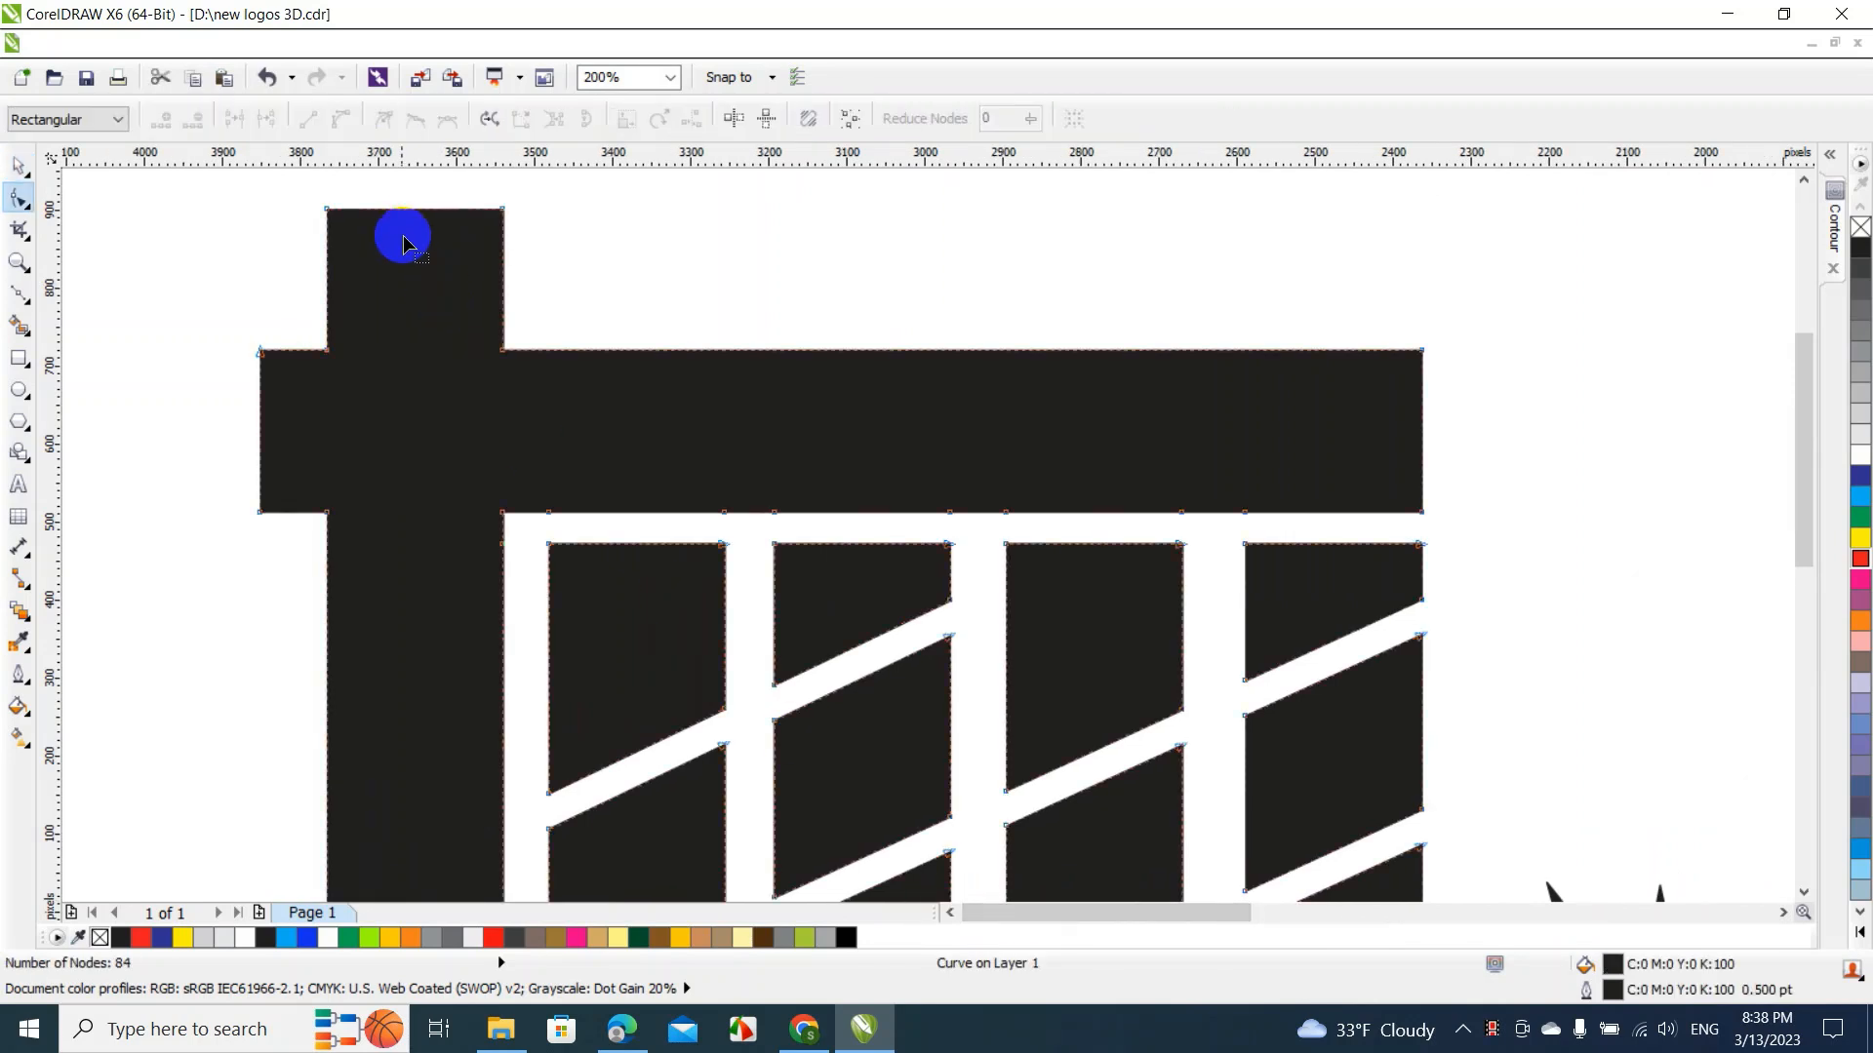
right_click(396, 209)
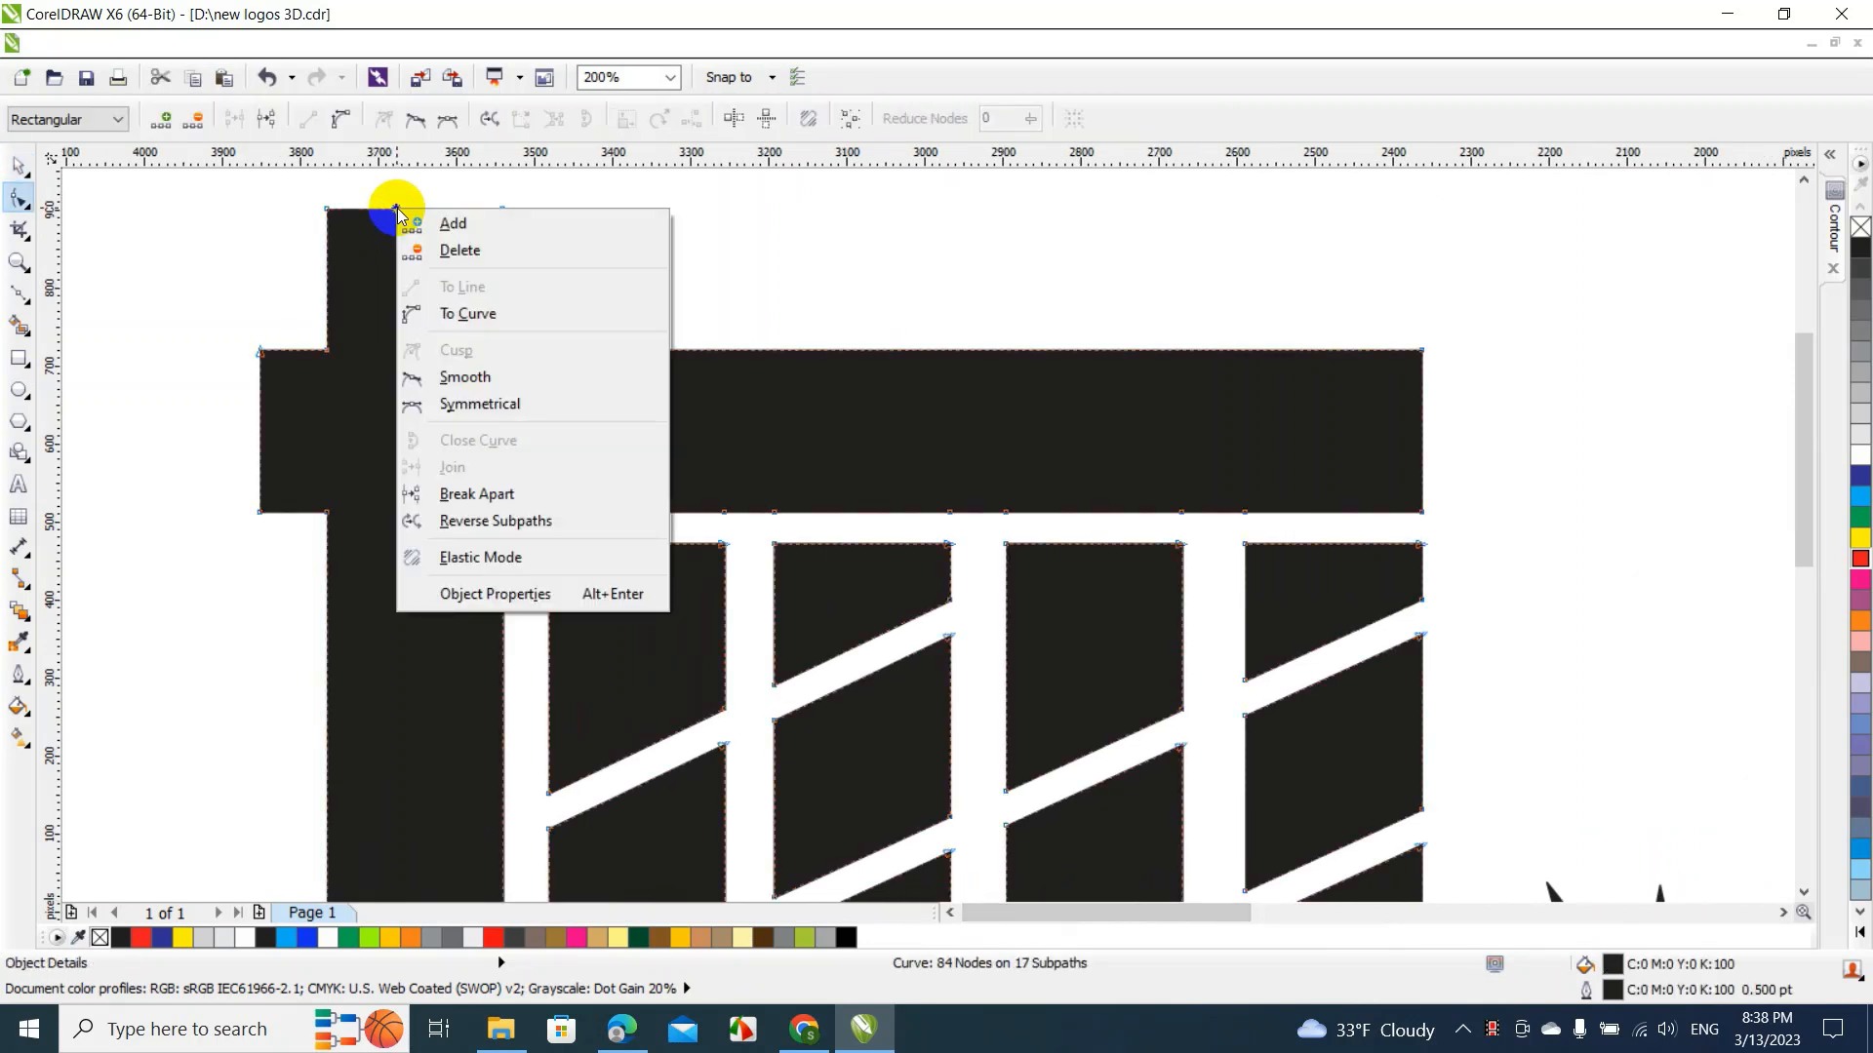
click(451, 312)
drag(411, 219, 401, 188)
Convert both side edges of the vertical bar's protruding upper end to curves and bow them outward
click(505, 305)
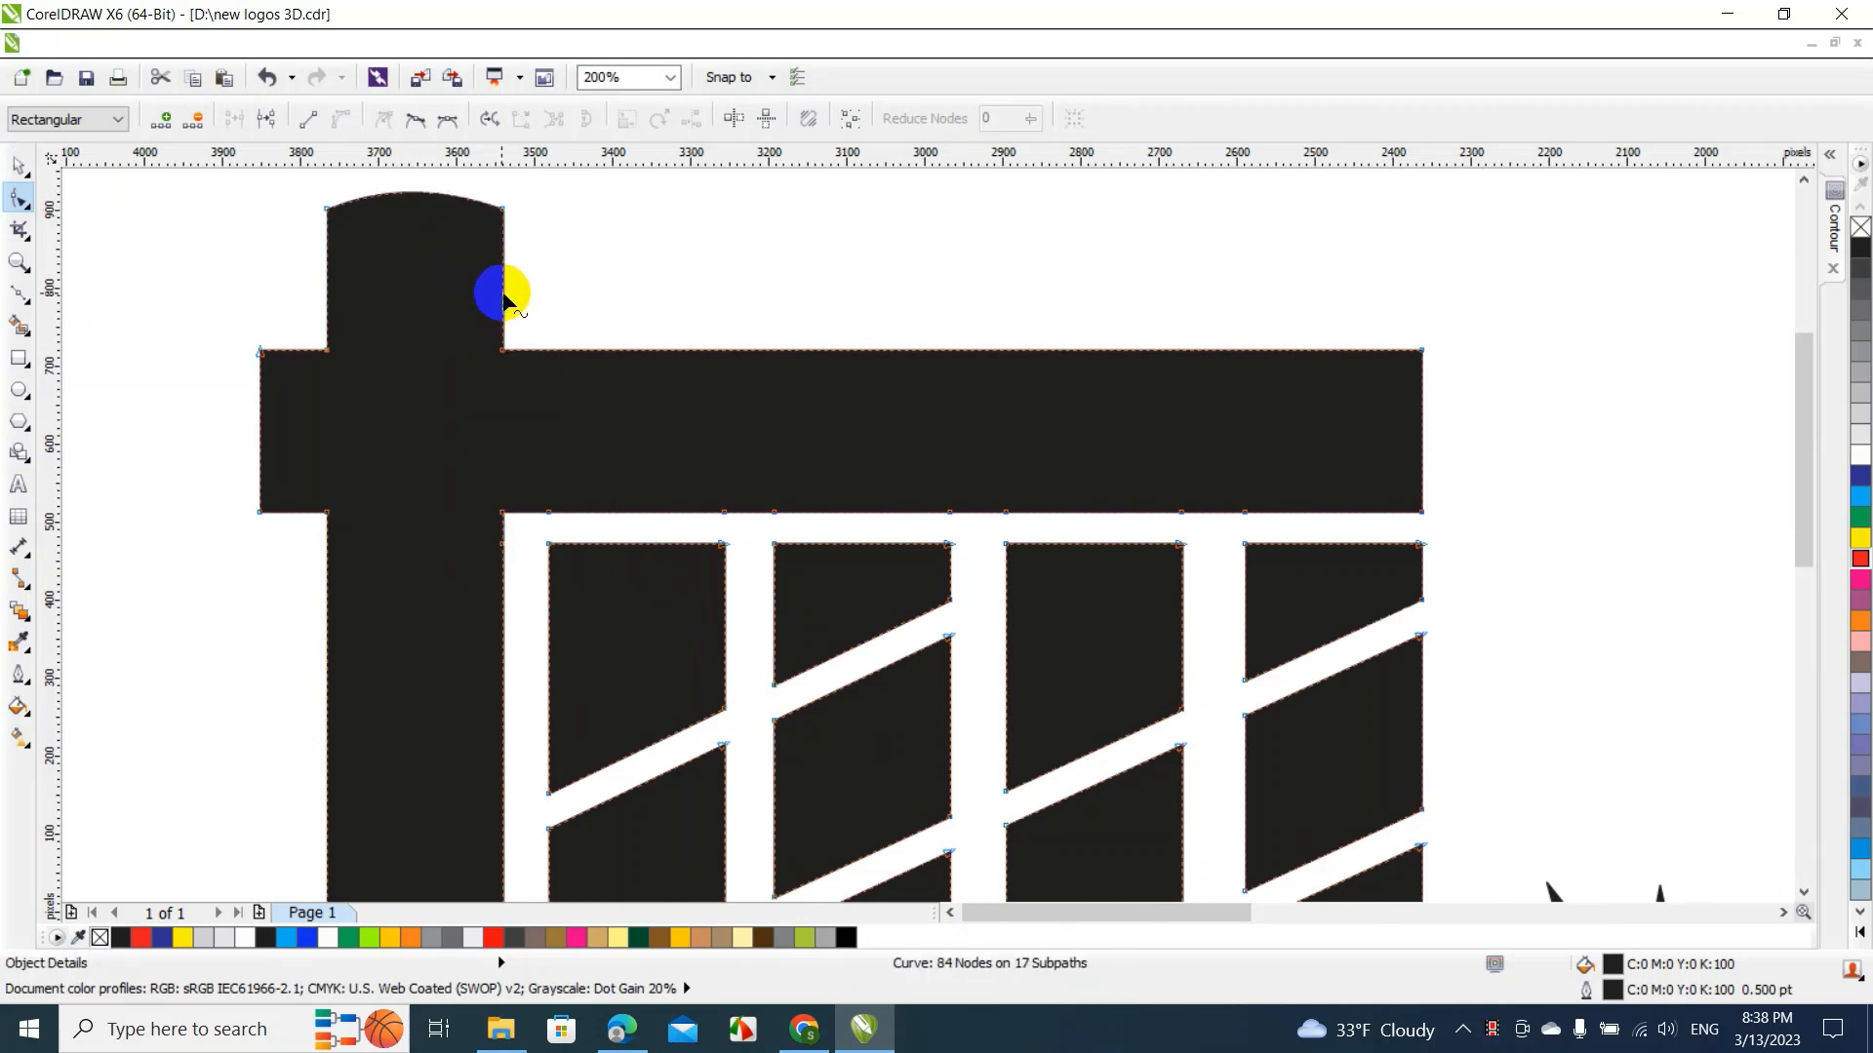
right_click(503, 294)
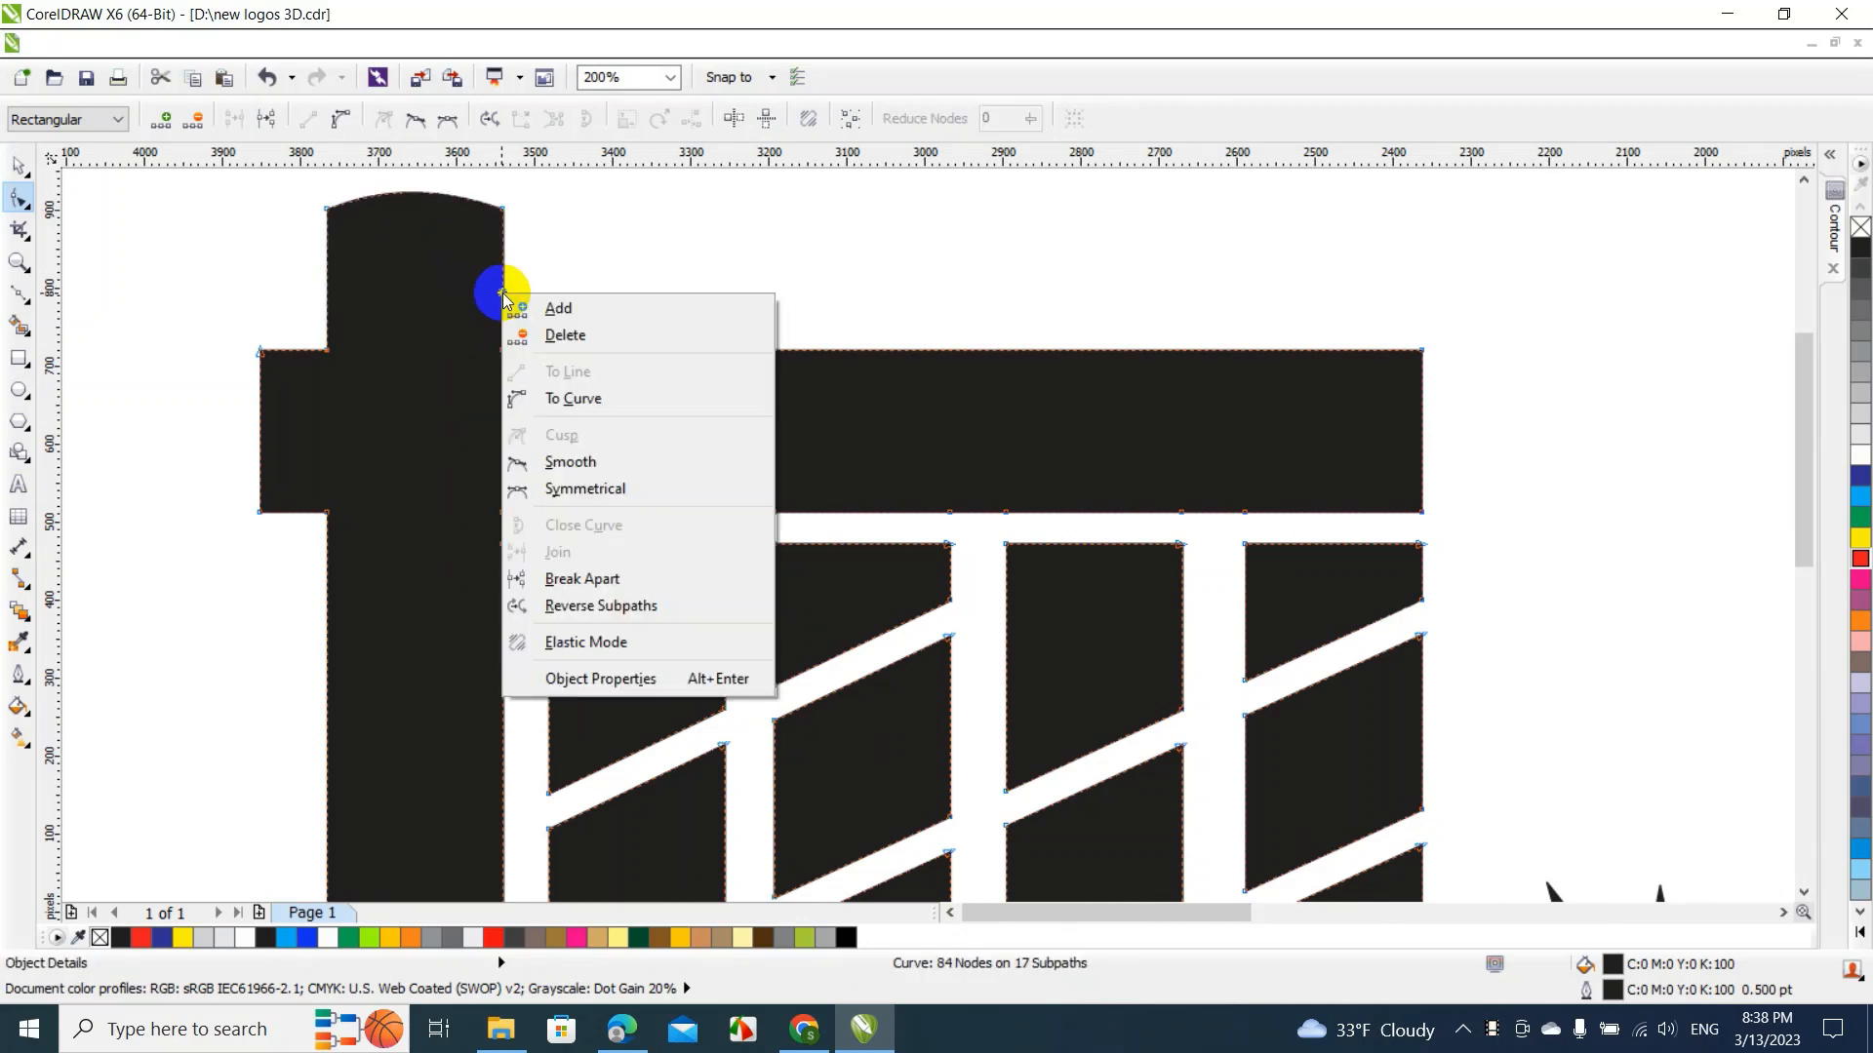
click(571, 408)
drag(505, 292, 518, 285)
click(368, 292)
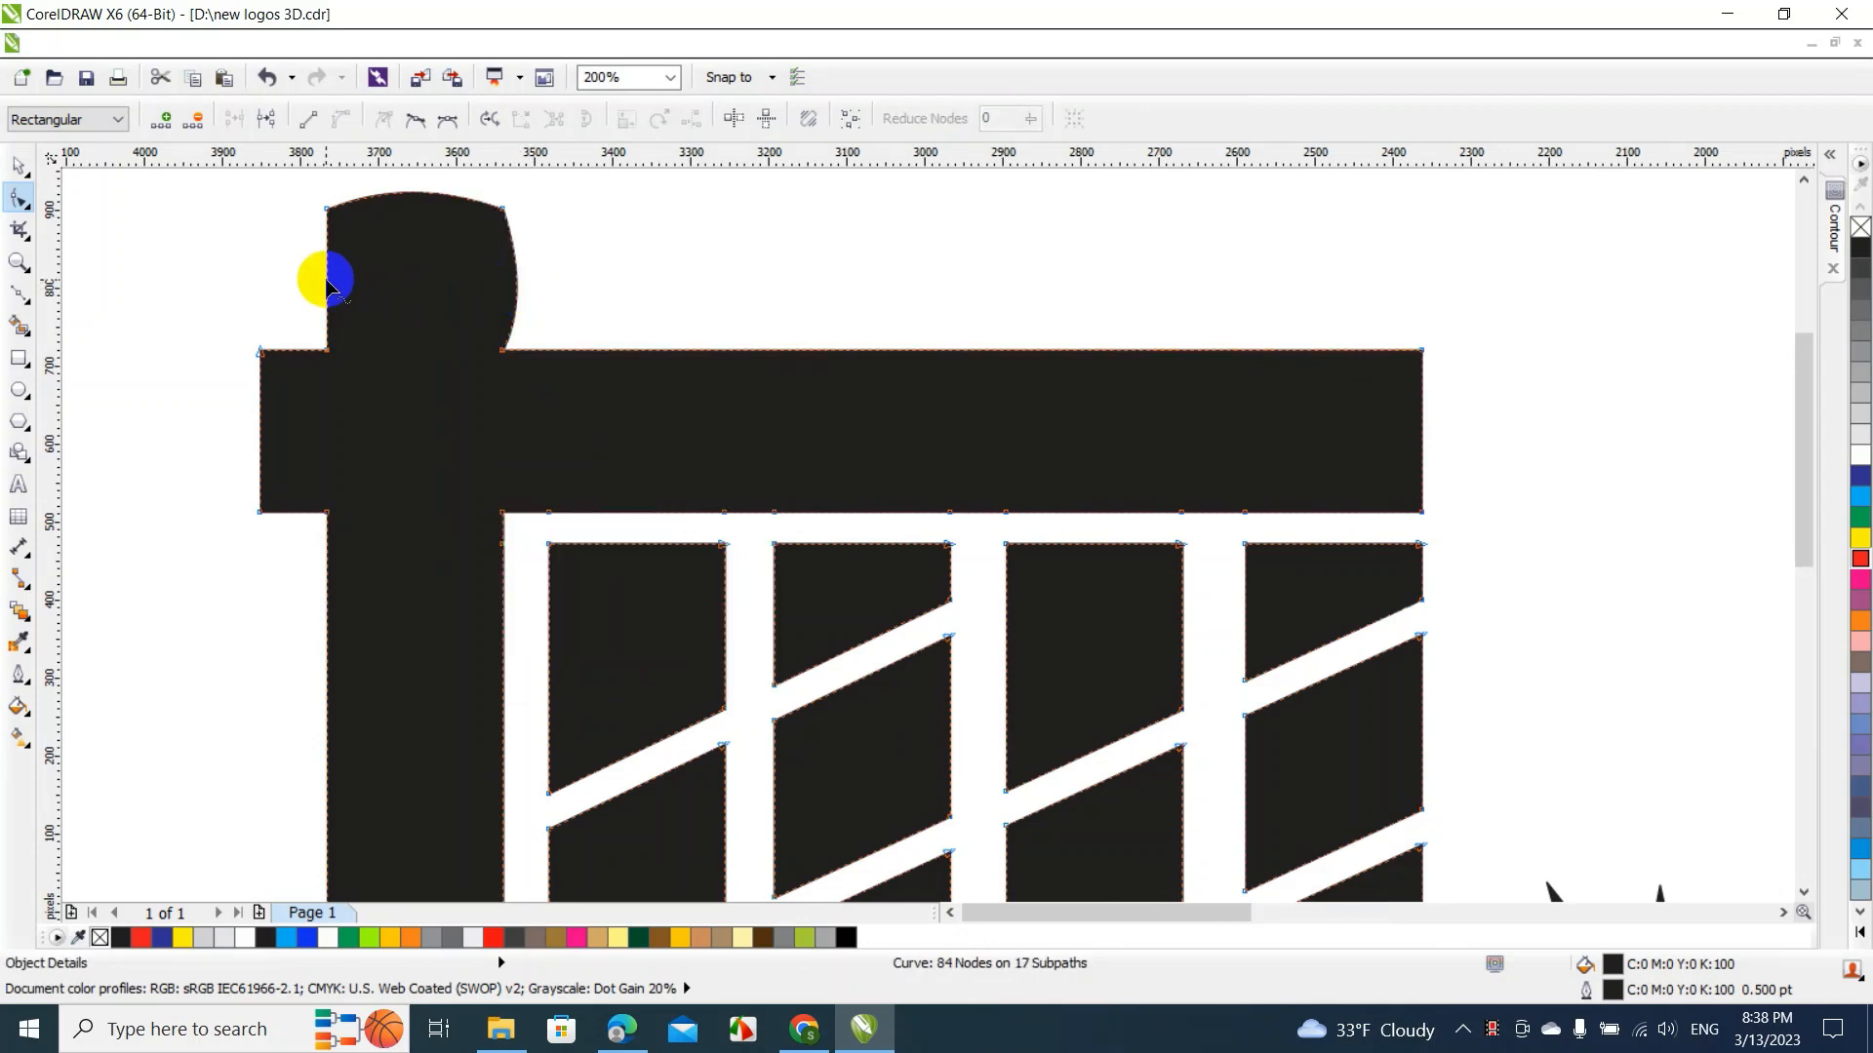
right_click(327, 283)
click(369, 382)
drag(326, 289, 316, 263)
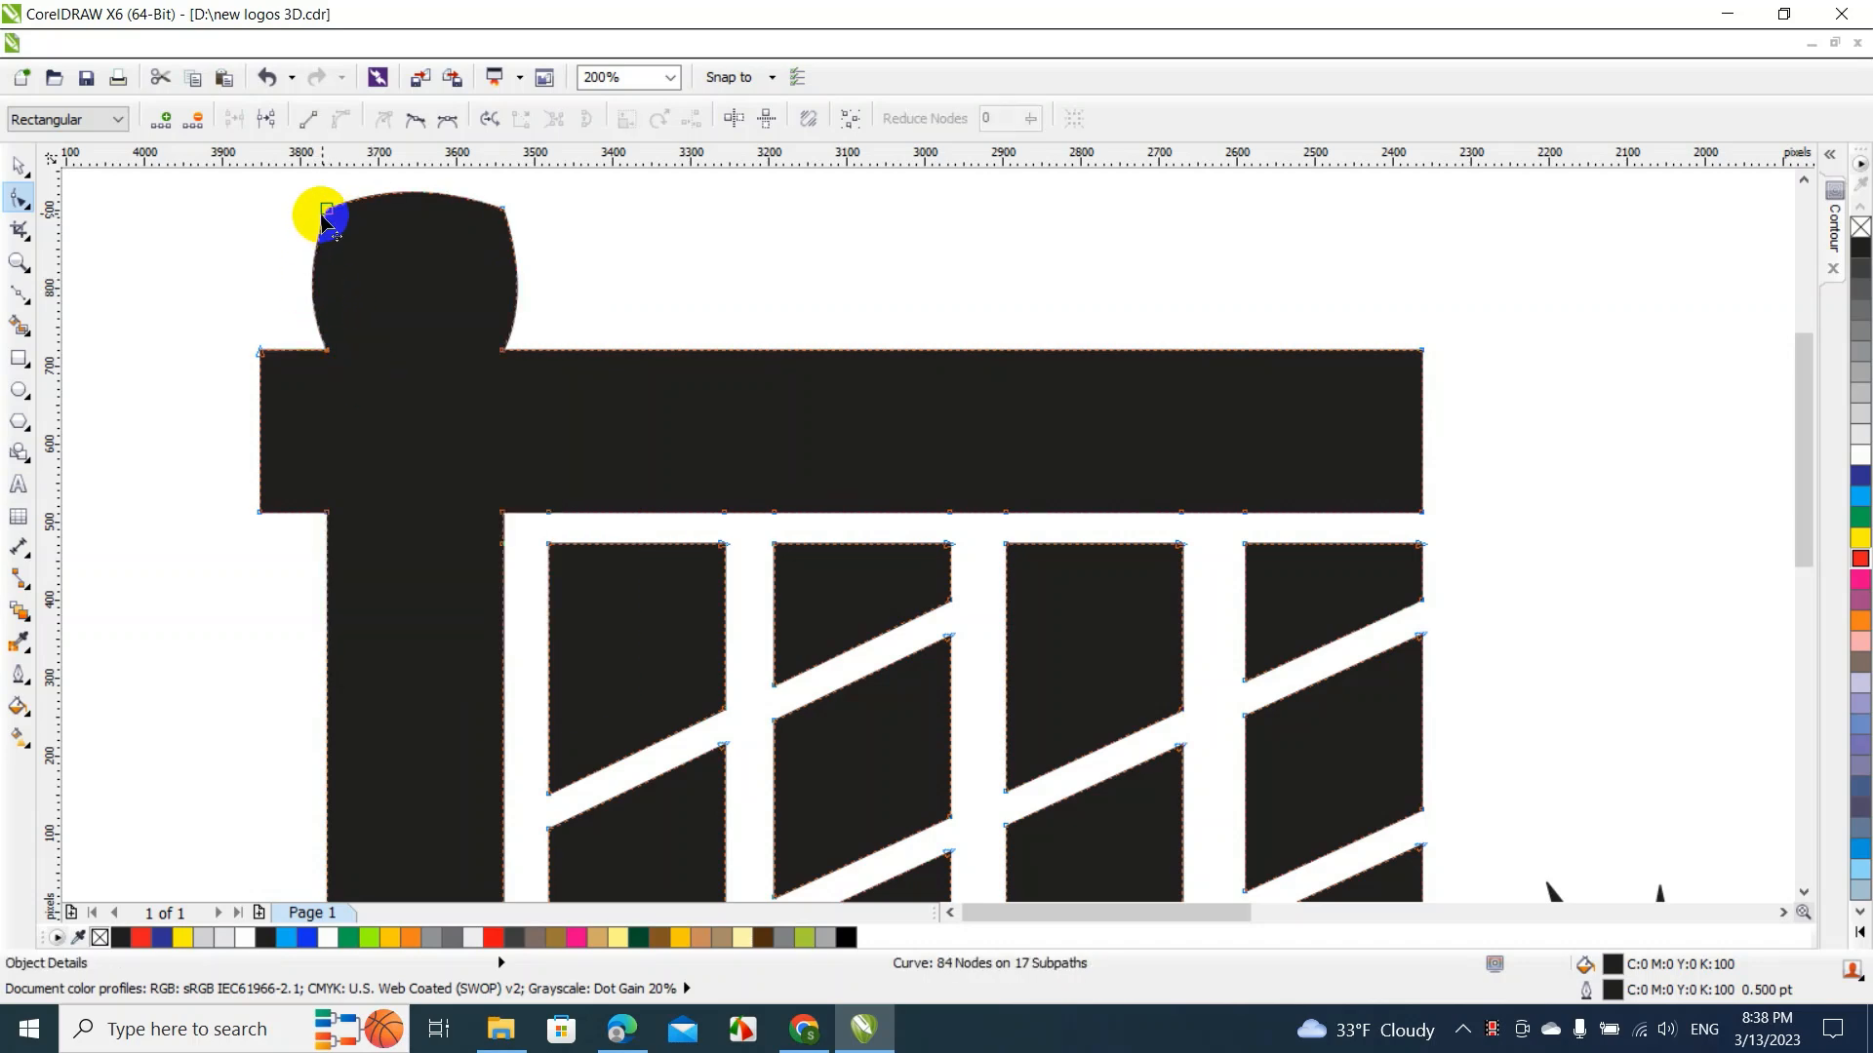
Delete the two upper corner nodes of the vertical bar's protruding end
click(325, 209)
key(Delete)
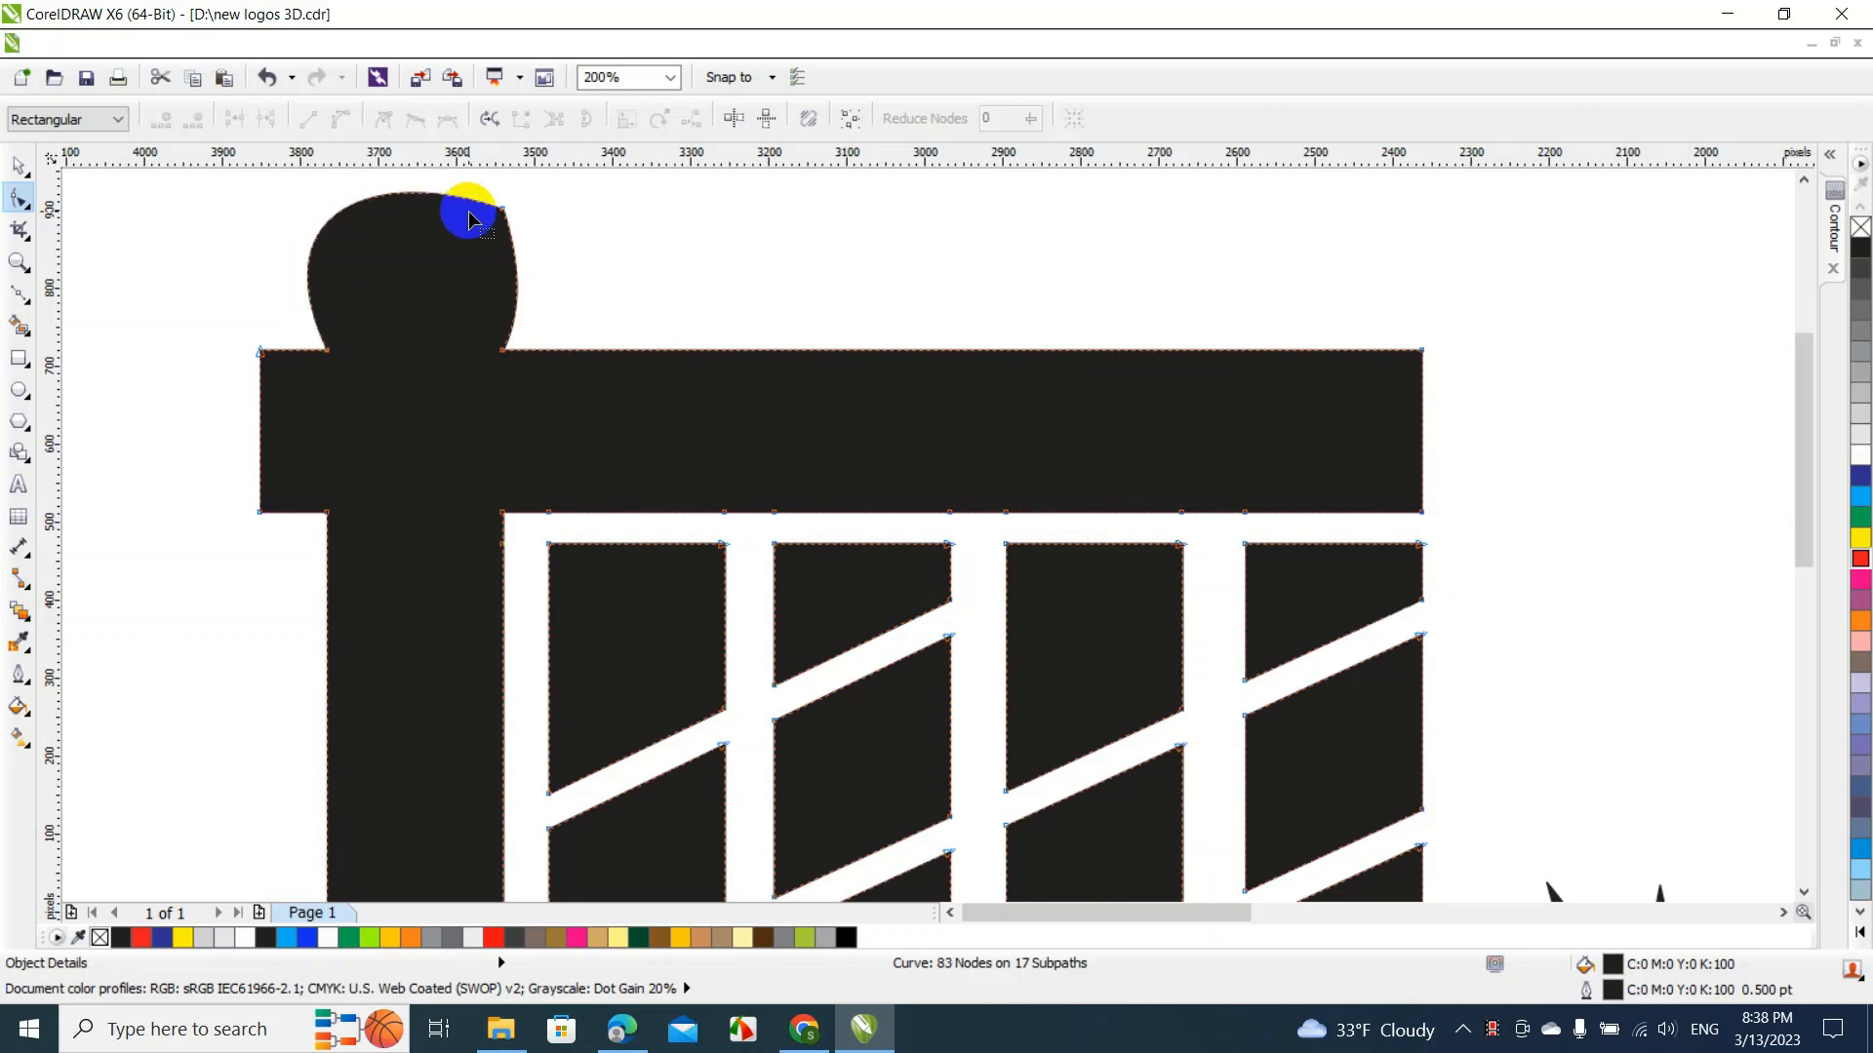
click(502, 210)
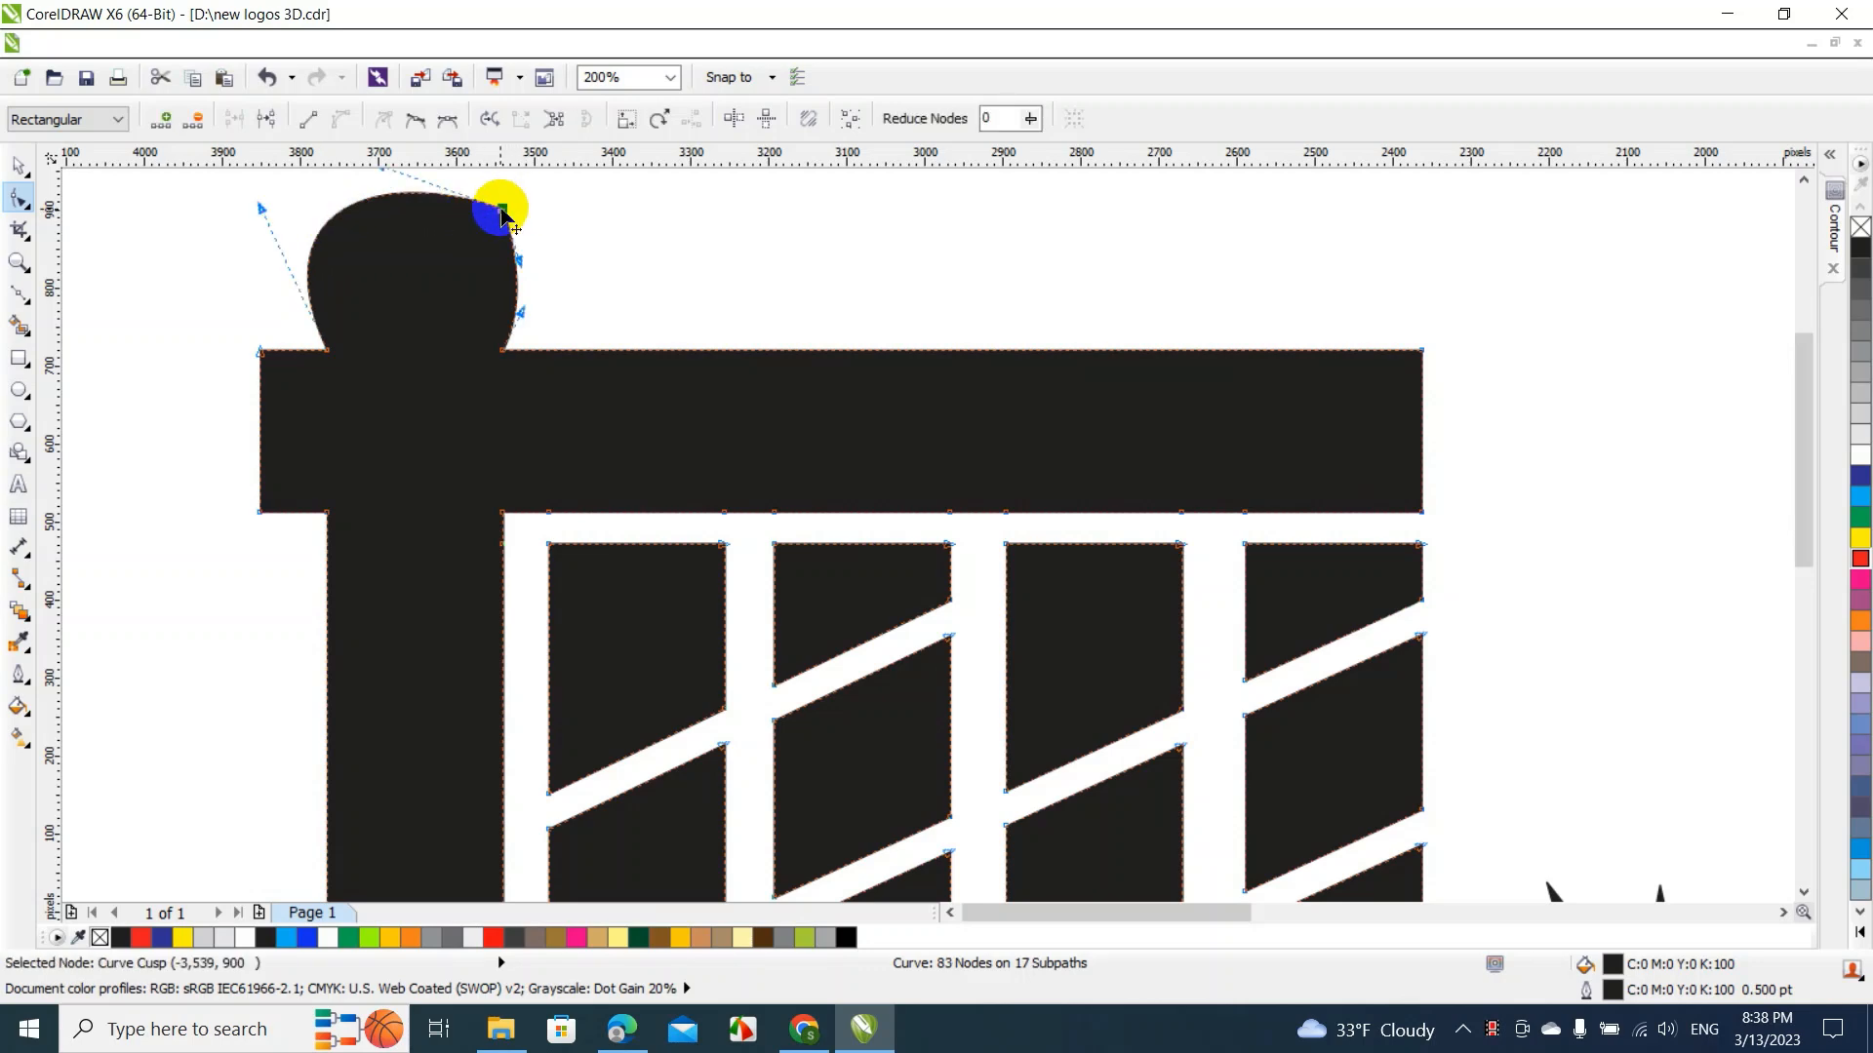
key(Delete)
Reshape the curve at the vertical bar's upper end into a lower, evenly rounded knob
click(402, 198)
drag(409, 198, 410, 216)
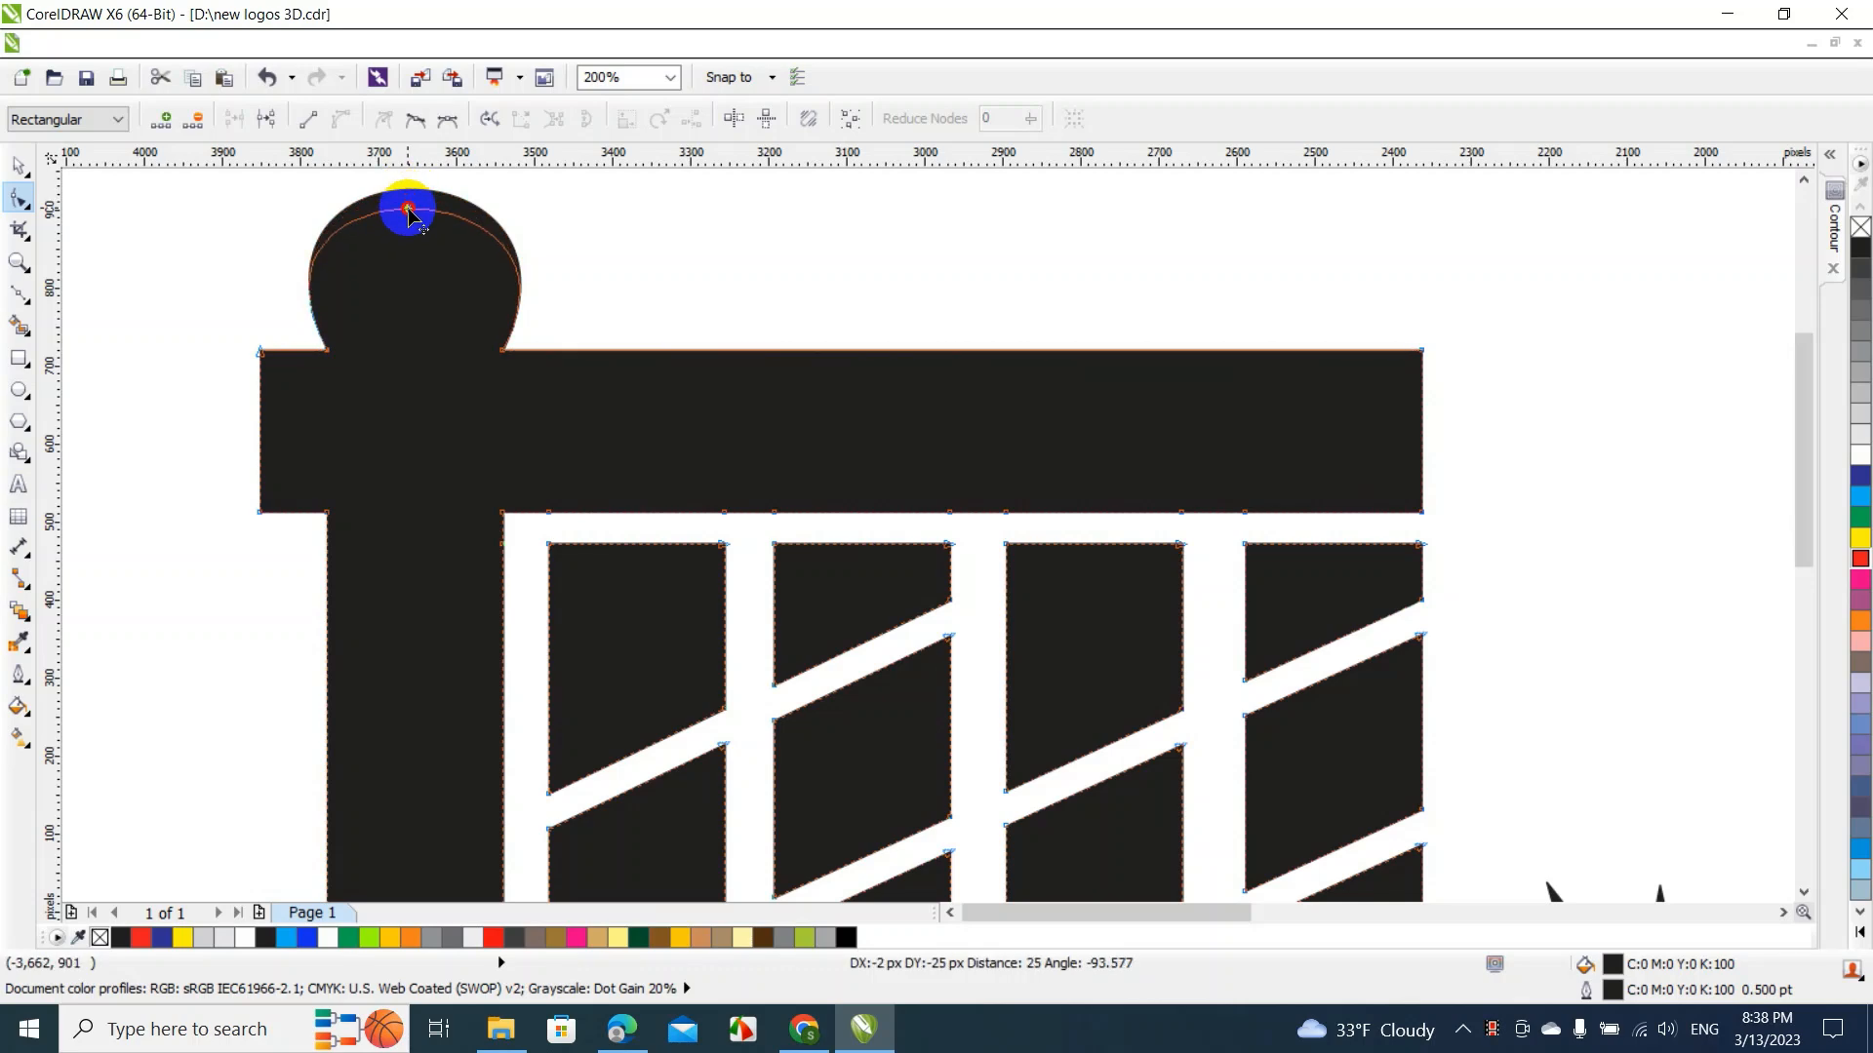
drag(408, 209, 406, 209)
drag(309, 285, 315, 283)
drag(524, 298, 506, 293)
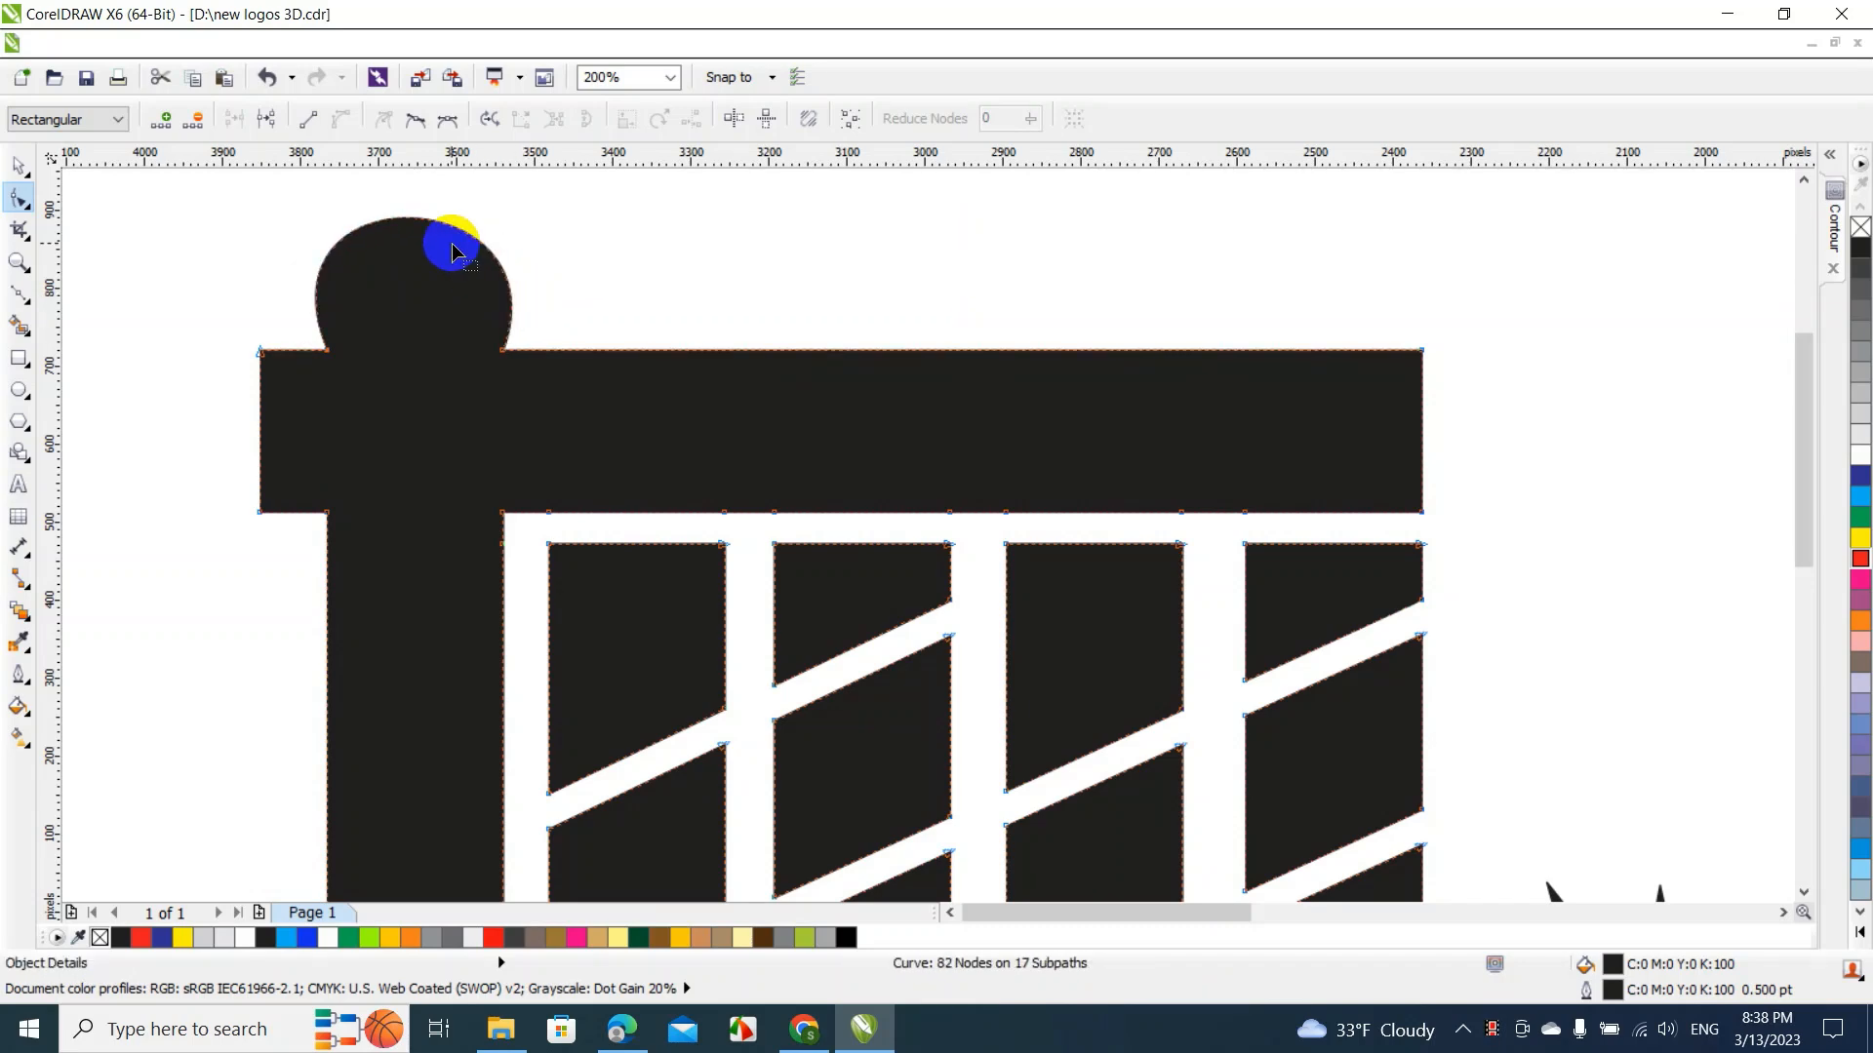
drag(444, 232, 457, 230)
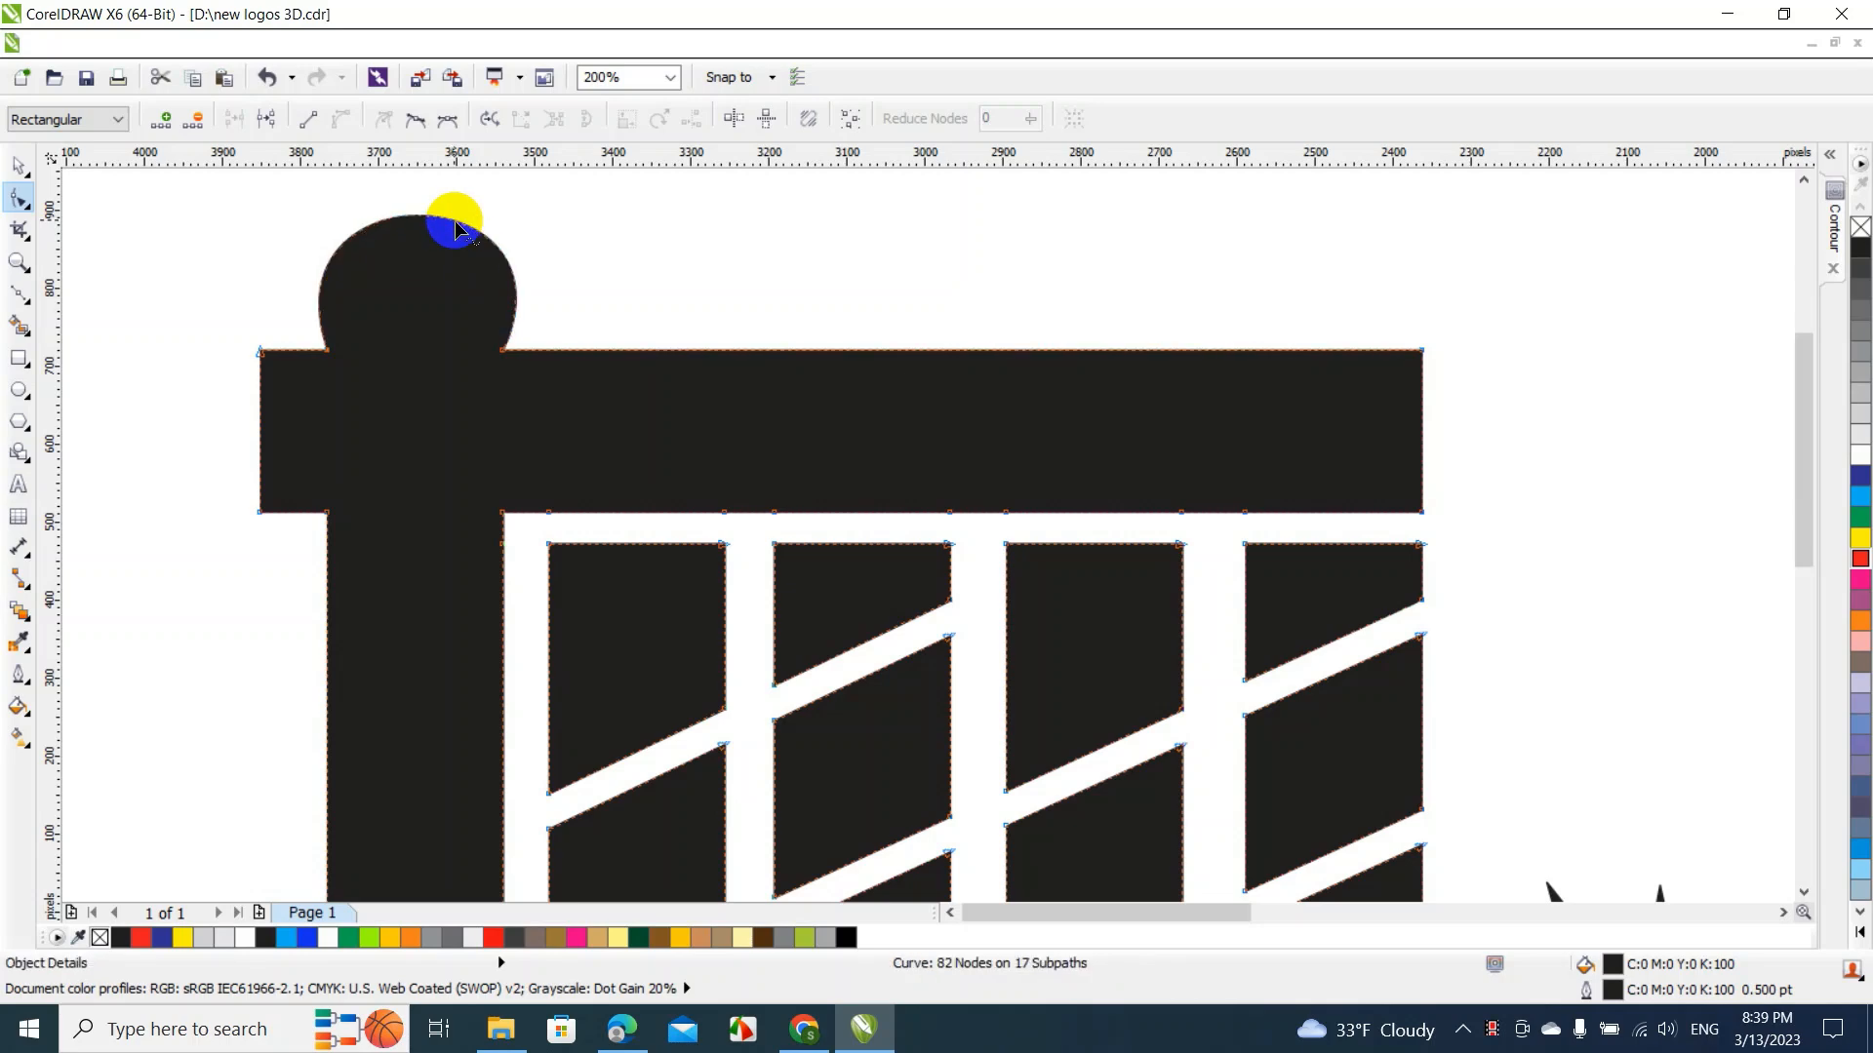
Convert the horizontal bar's long upper edge to a curve and bend it slightly downward
right_click(724, 355)
click(773, 430)
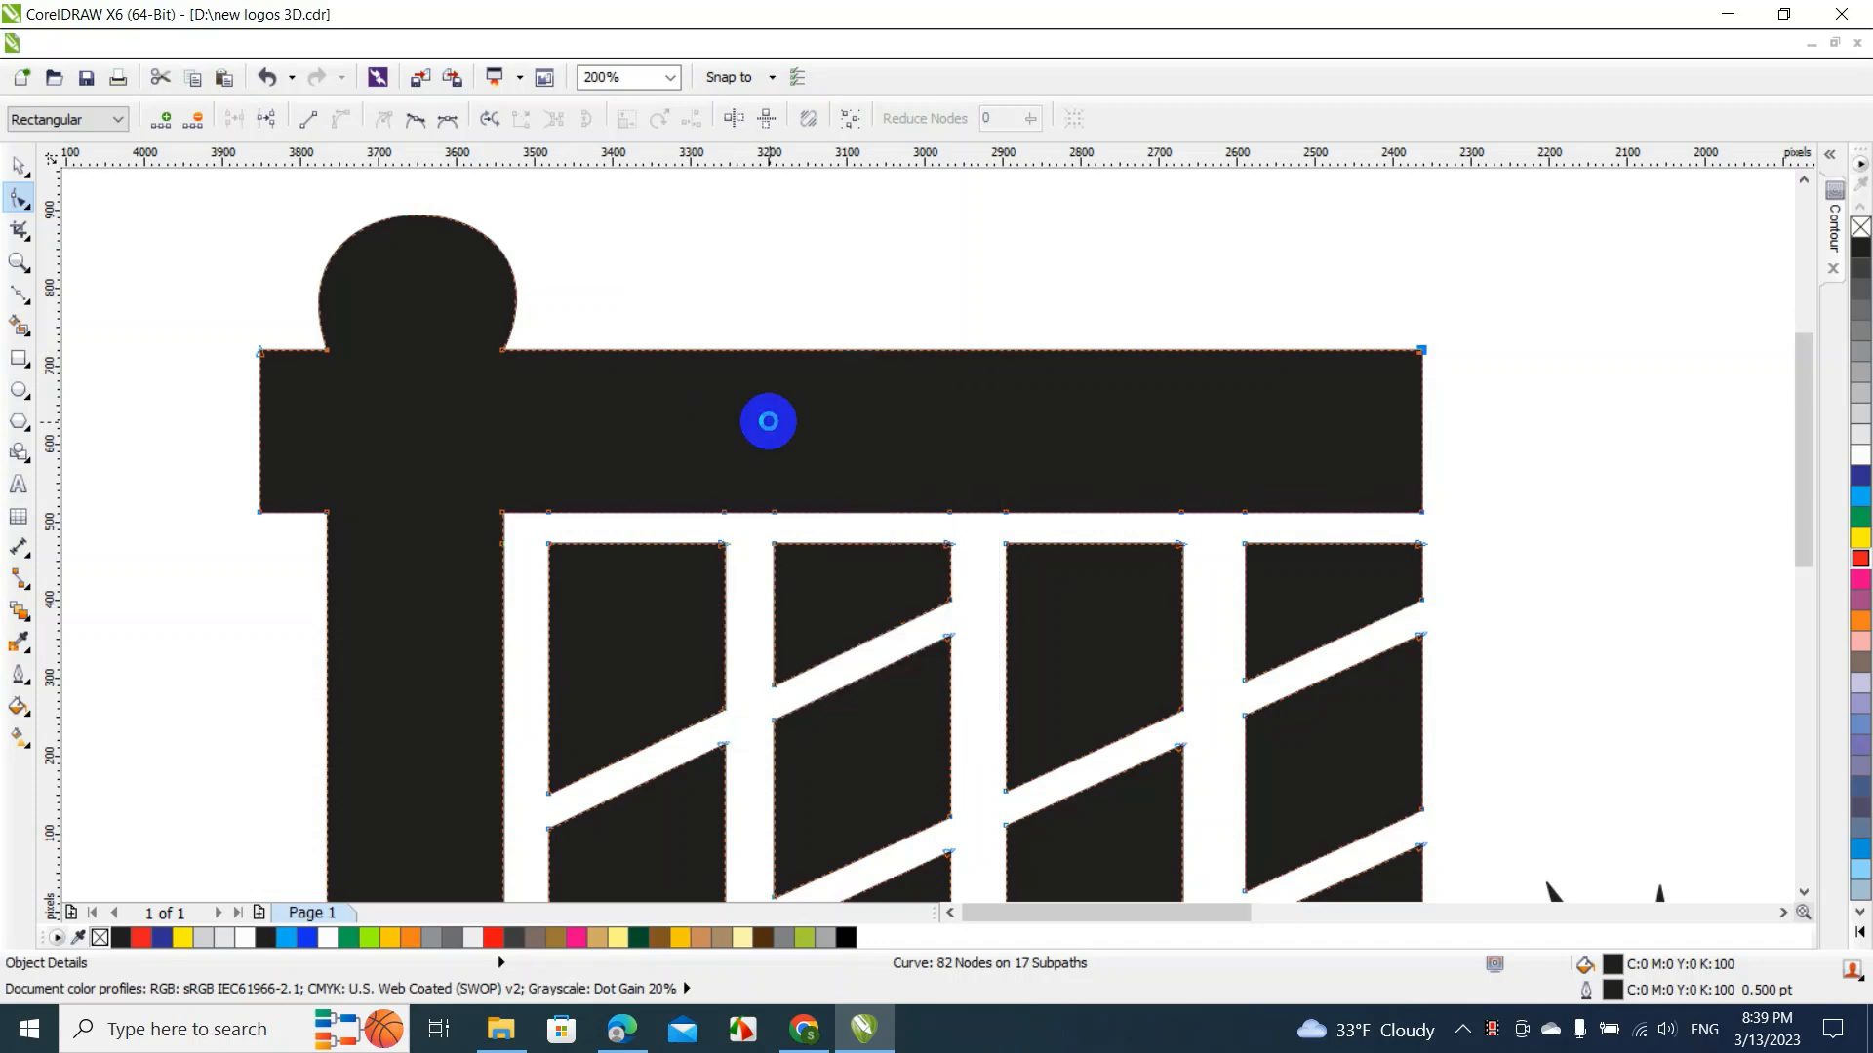
right_click(758, 359)
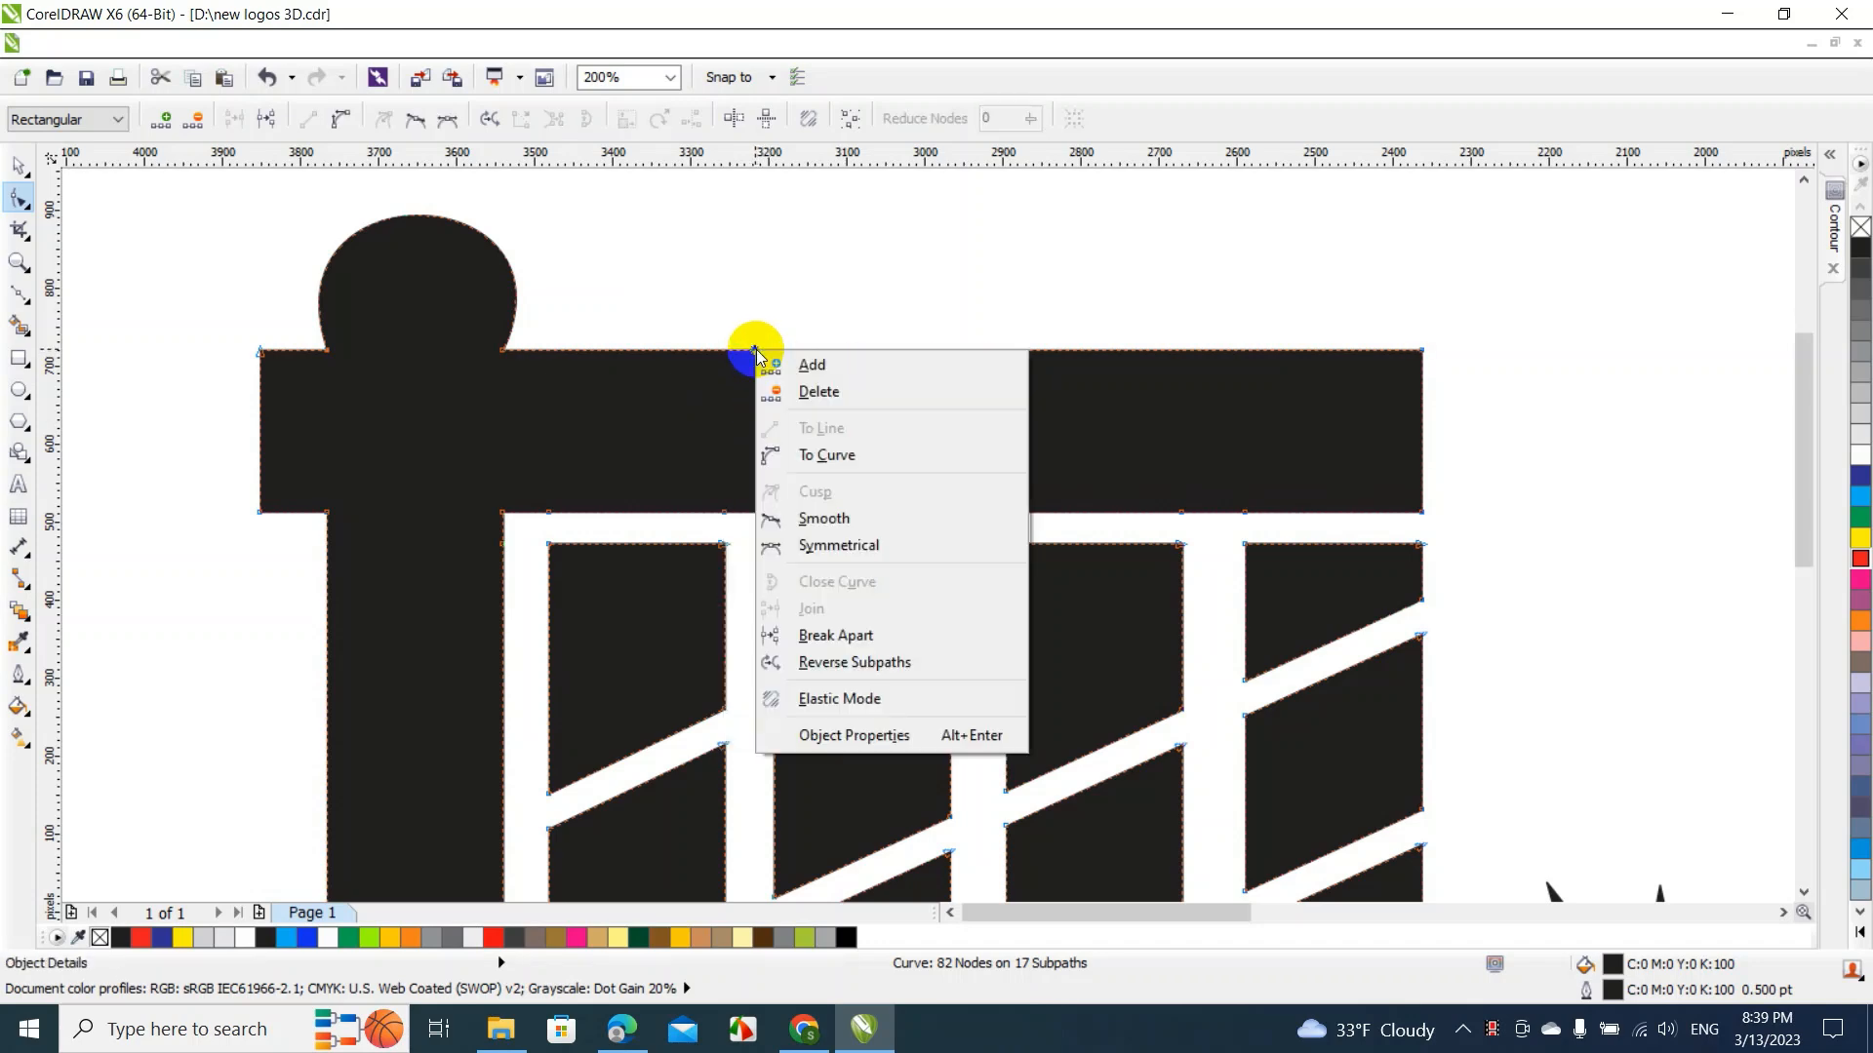
click(783, 426)
click(767, 357)
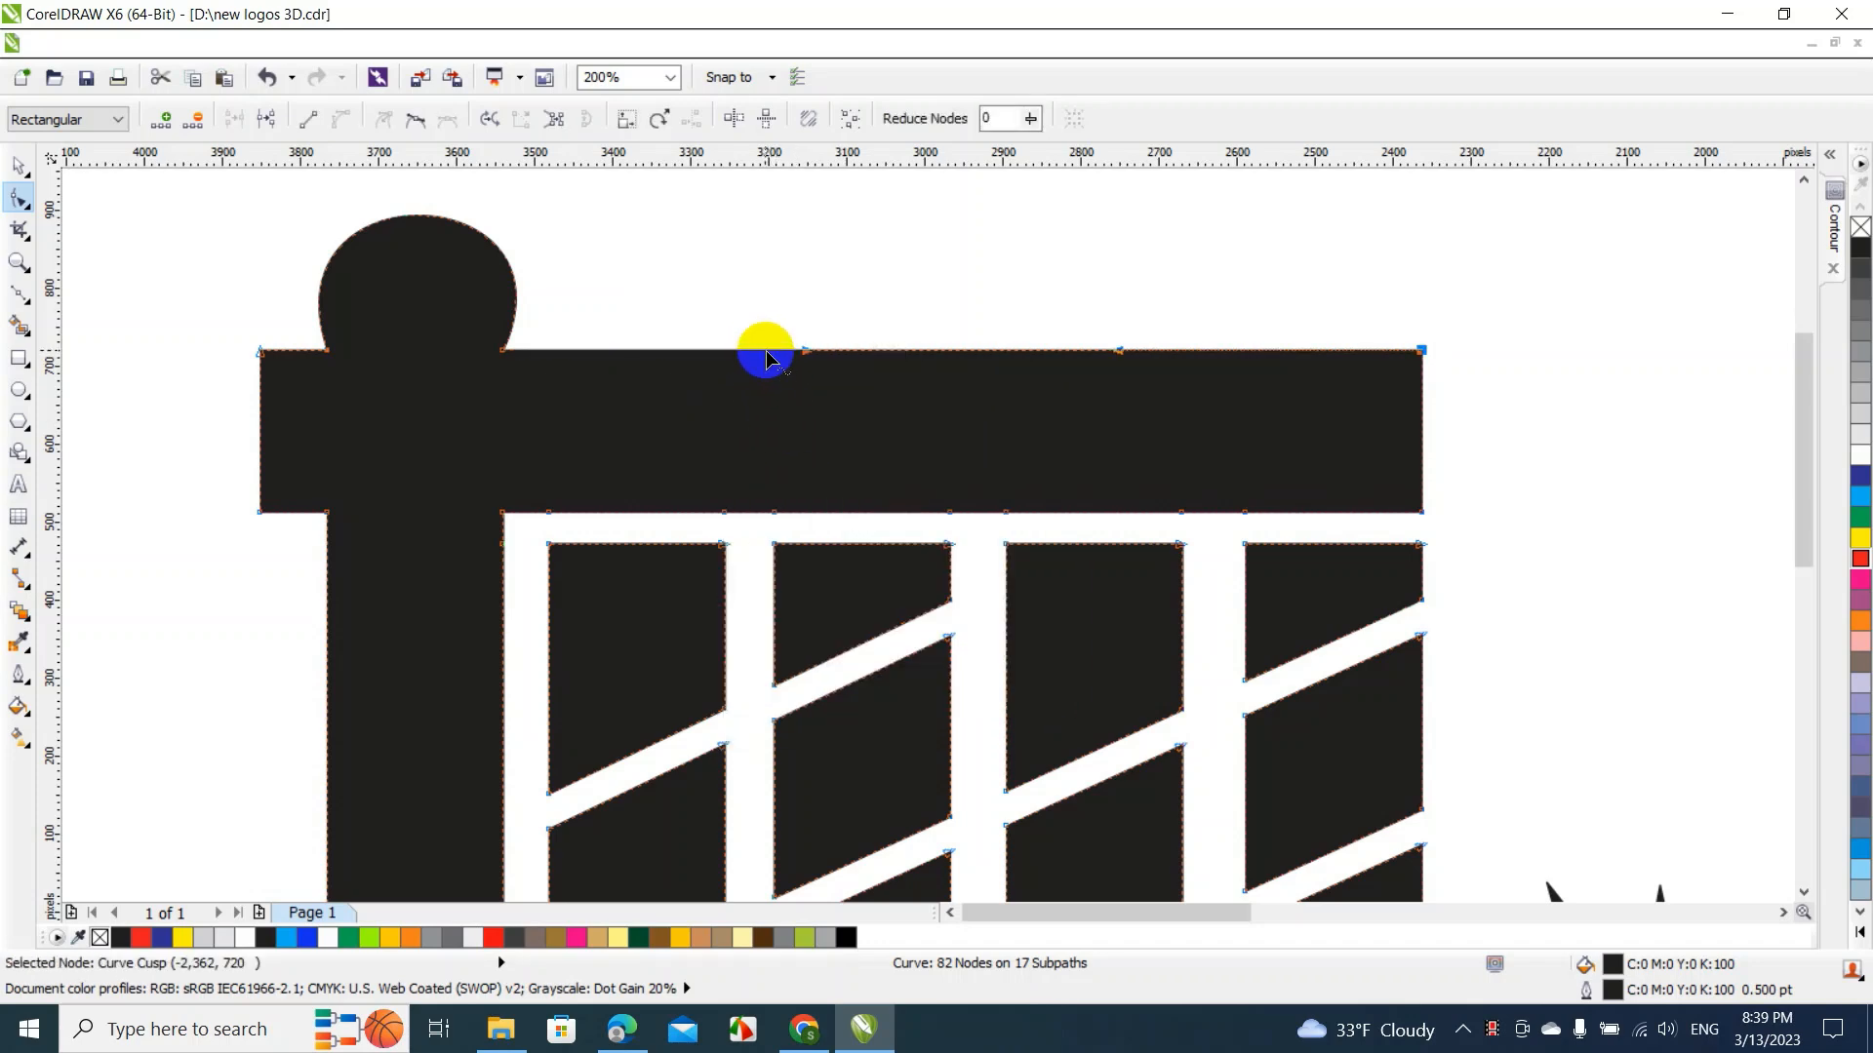
drag(767, 357, 768, 376)
Delete the extra nodes along the horizontal bar's lower edge between its two end corners
click(810, 515)
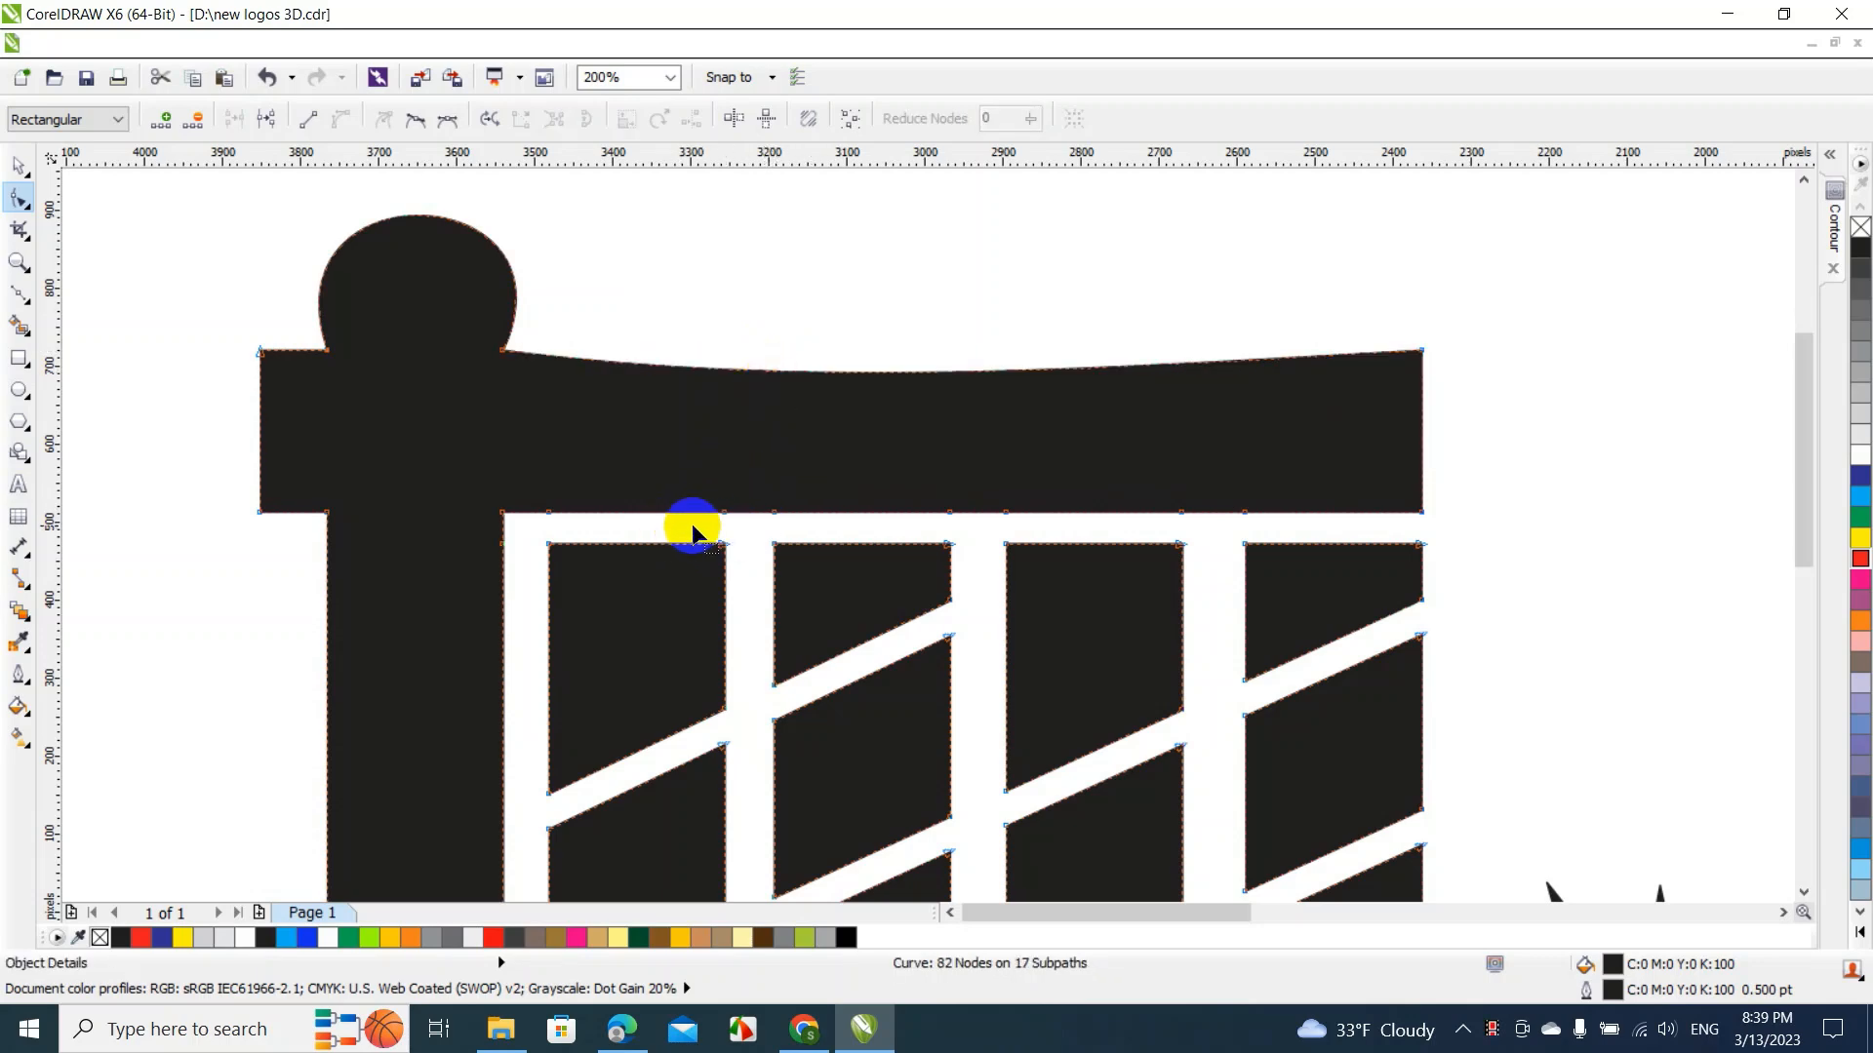
click(544, 517)
key(Delete)
drag(571, 291, 1263, 517)
key(Delete)
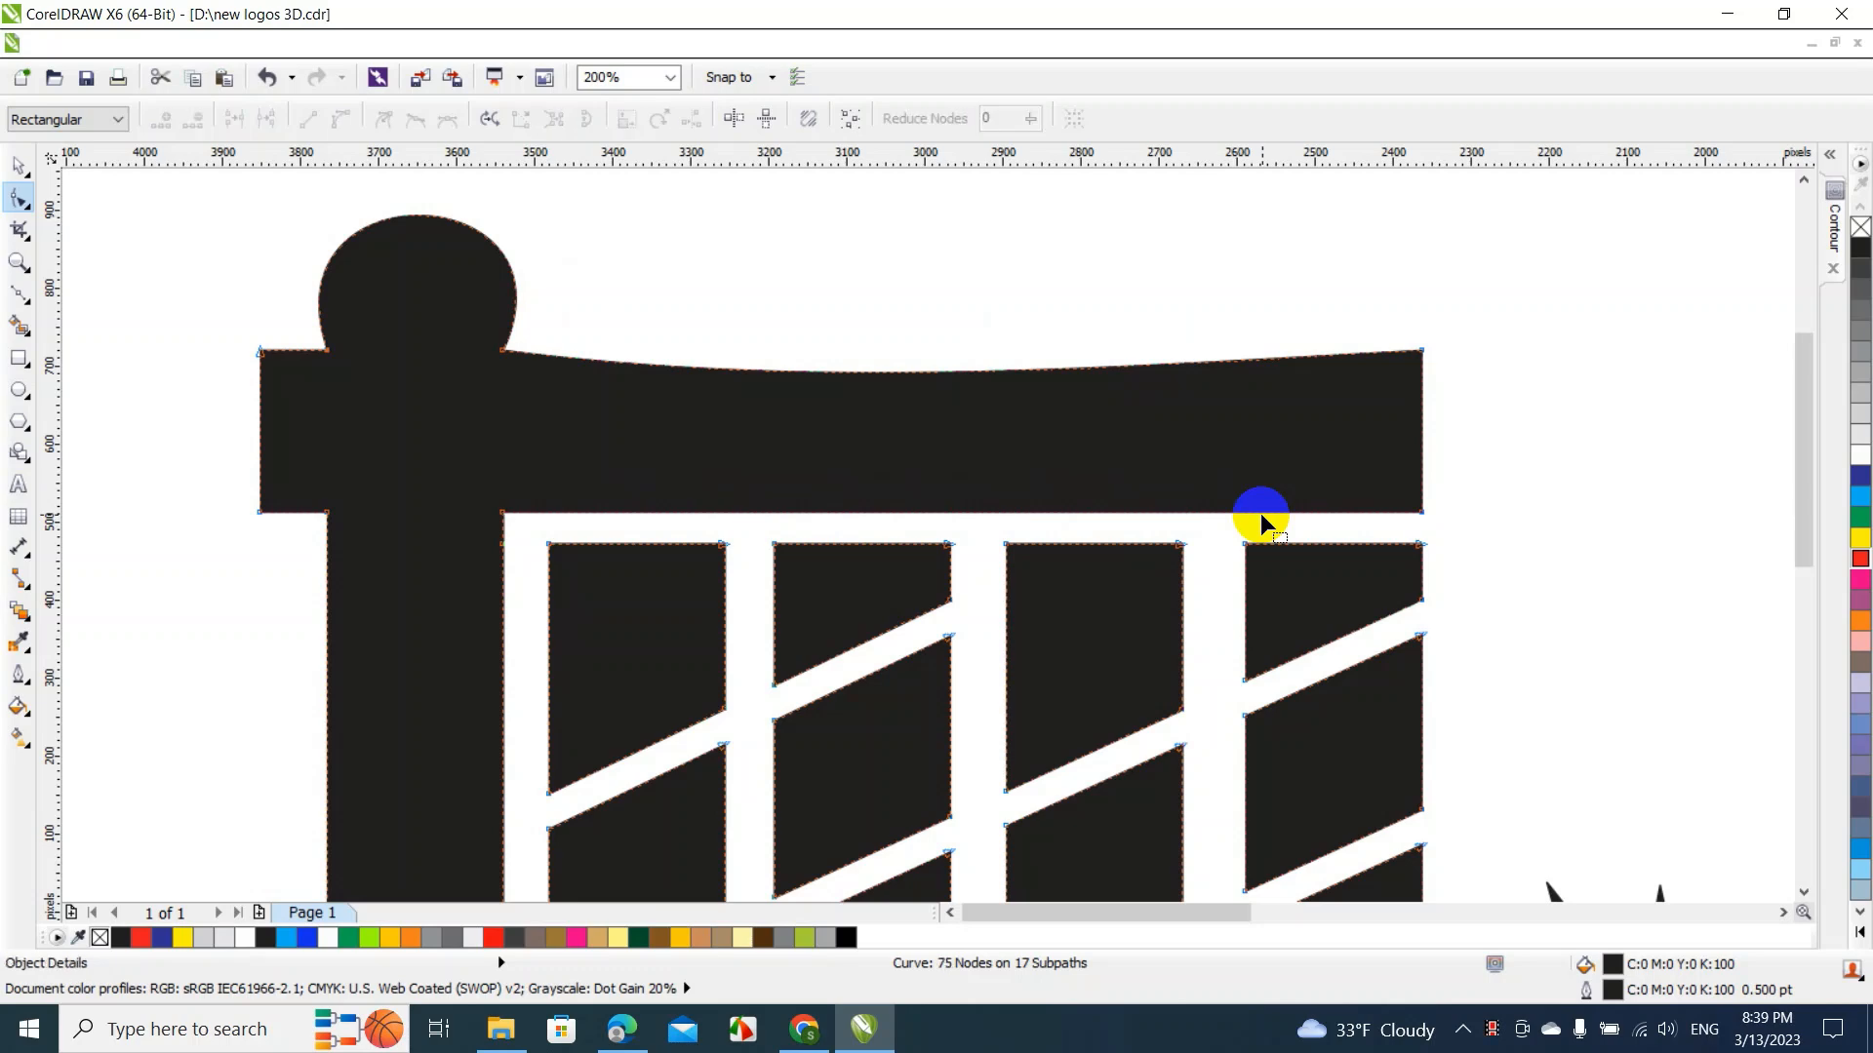
Reset the horizontal bar's lower edge to a line, convert it to a curve and bend it slightly upward
right_click(940, 511)
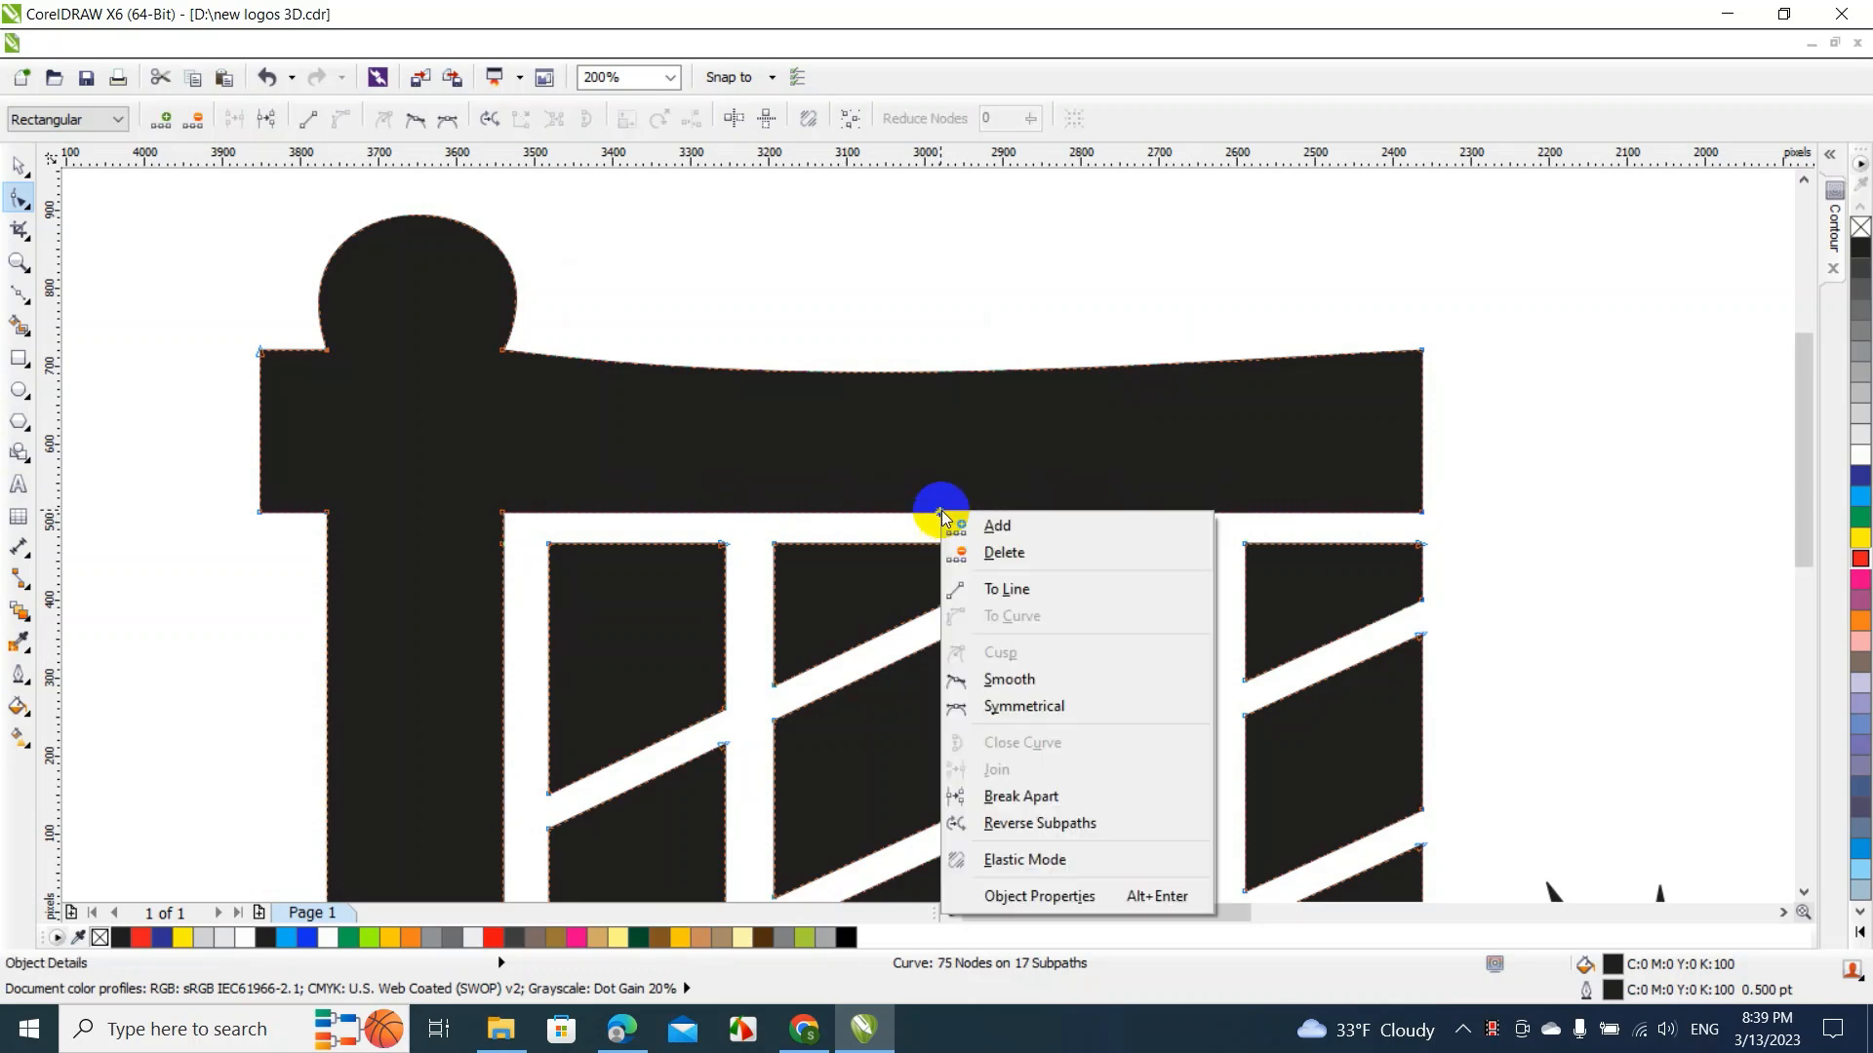
click(988, 589)
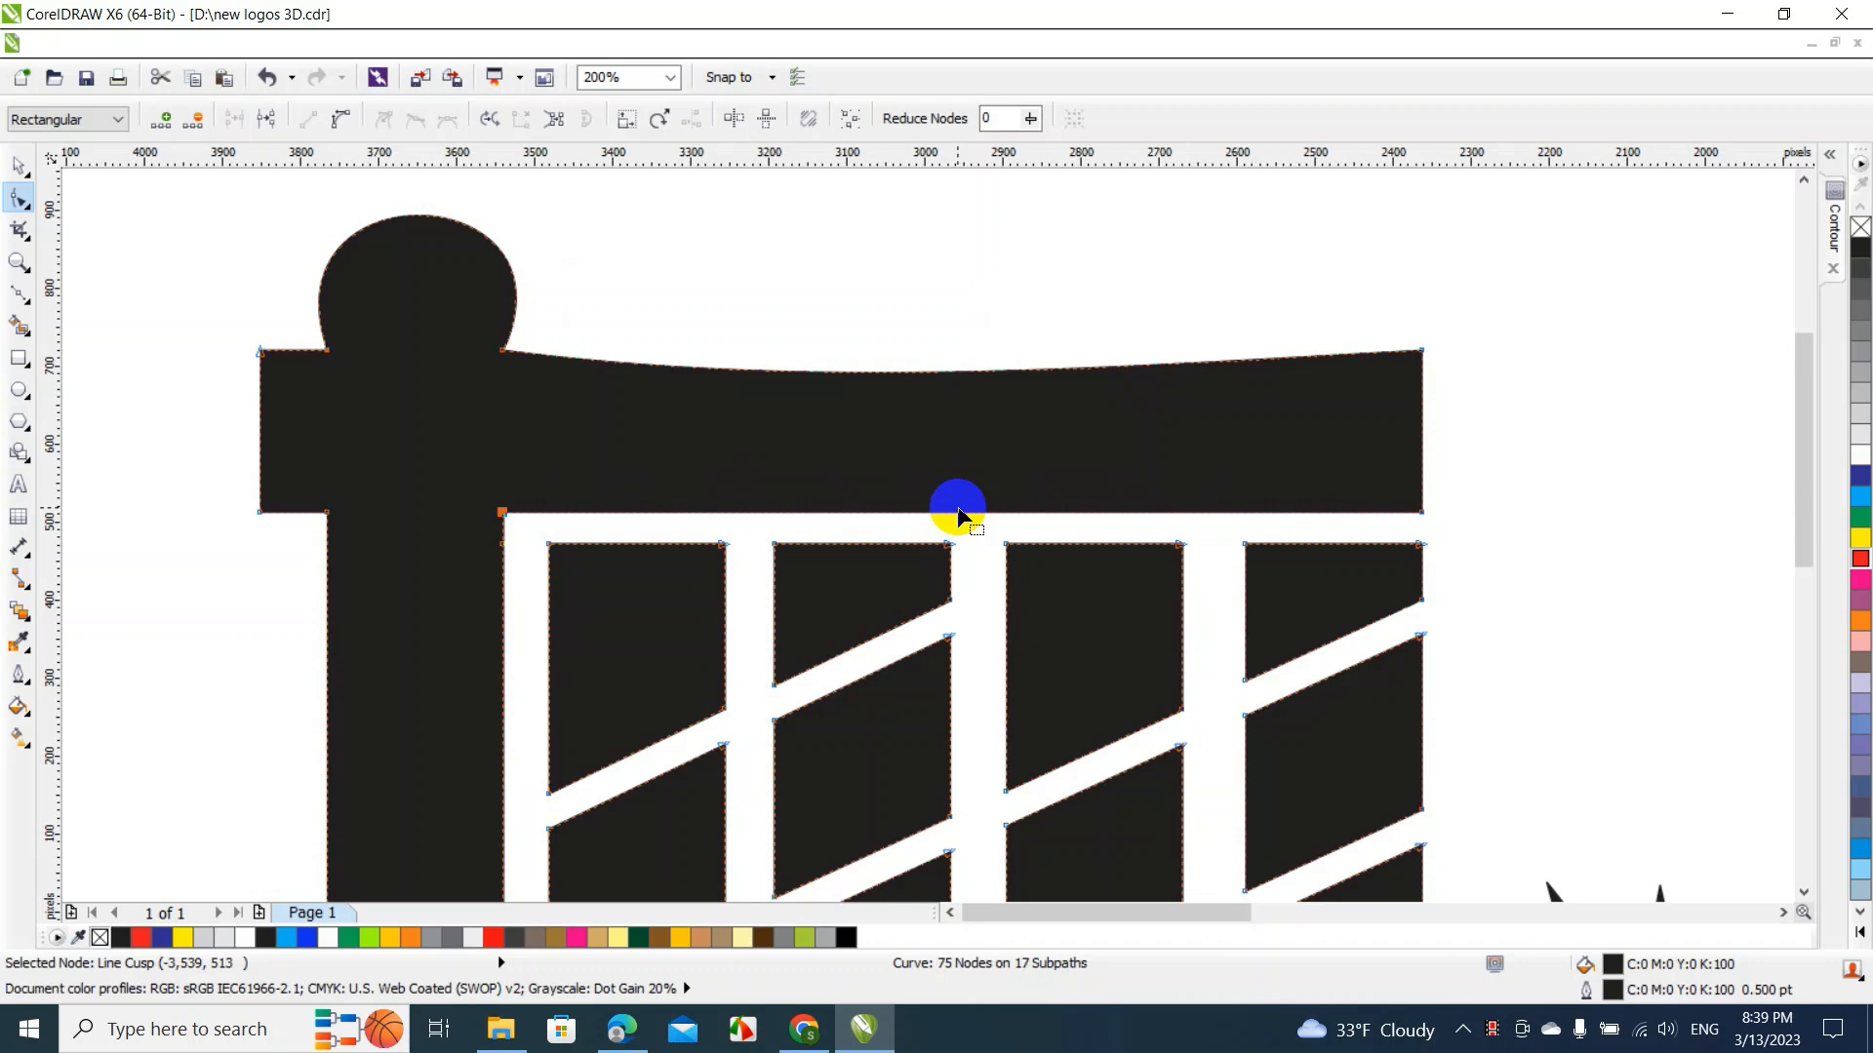
right_click(957, 510)
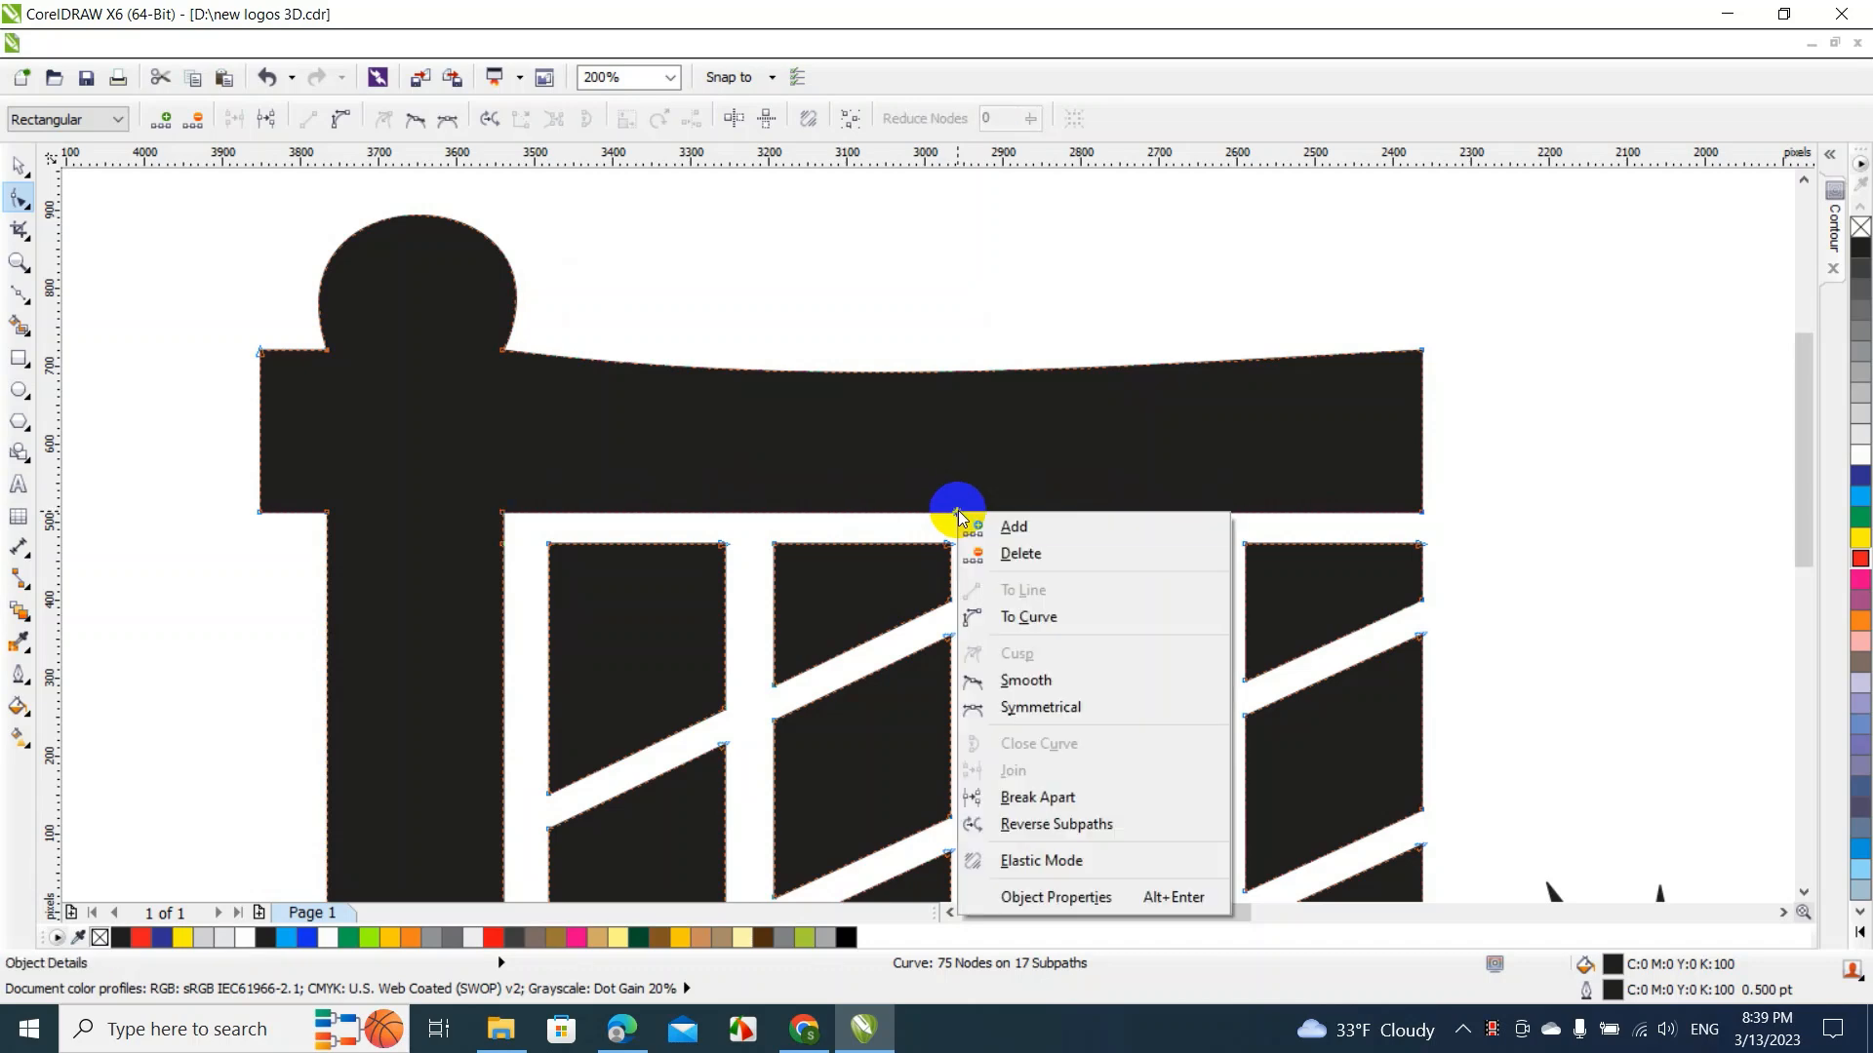
click(989, 612)
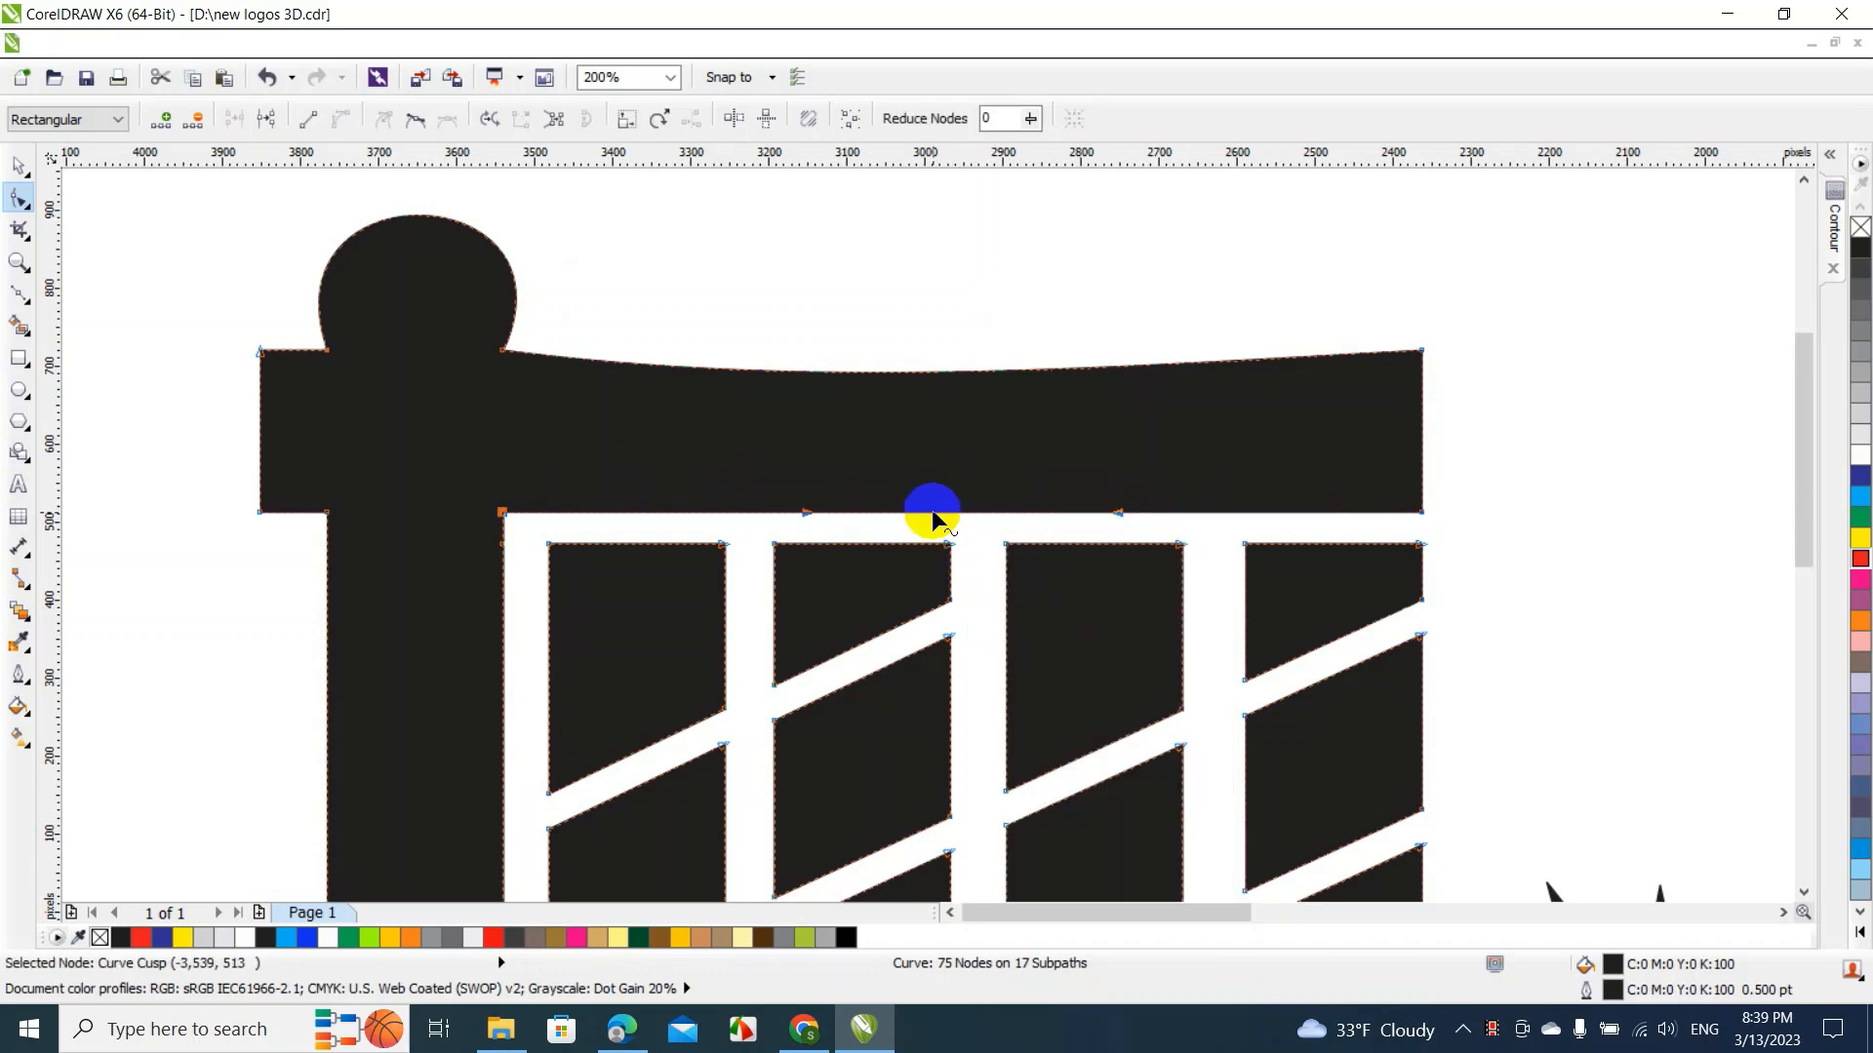
drag(933, 510, 933, 501)
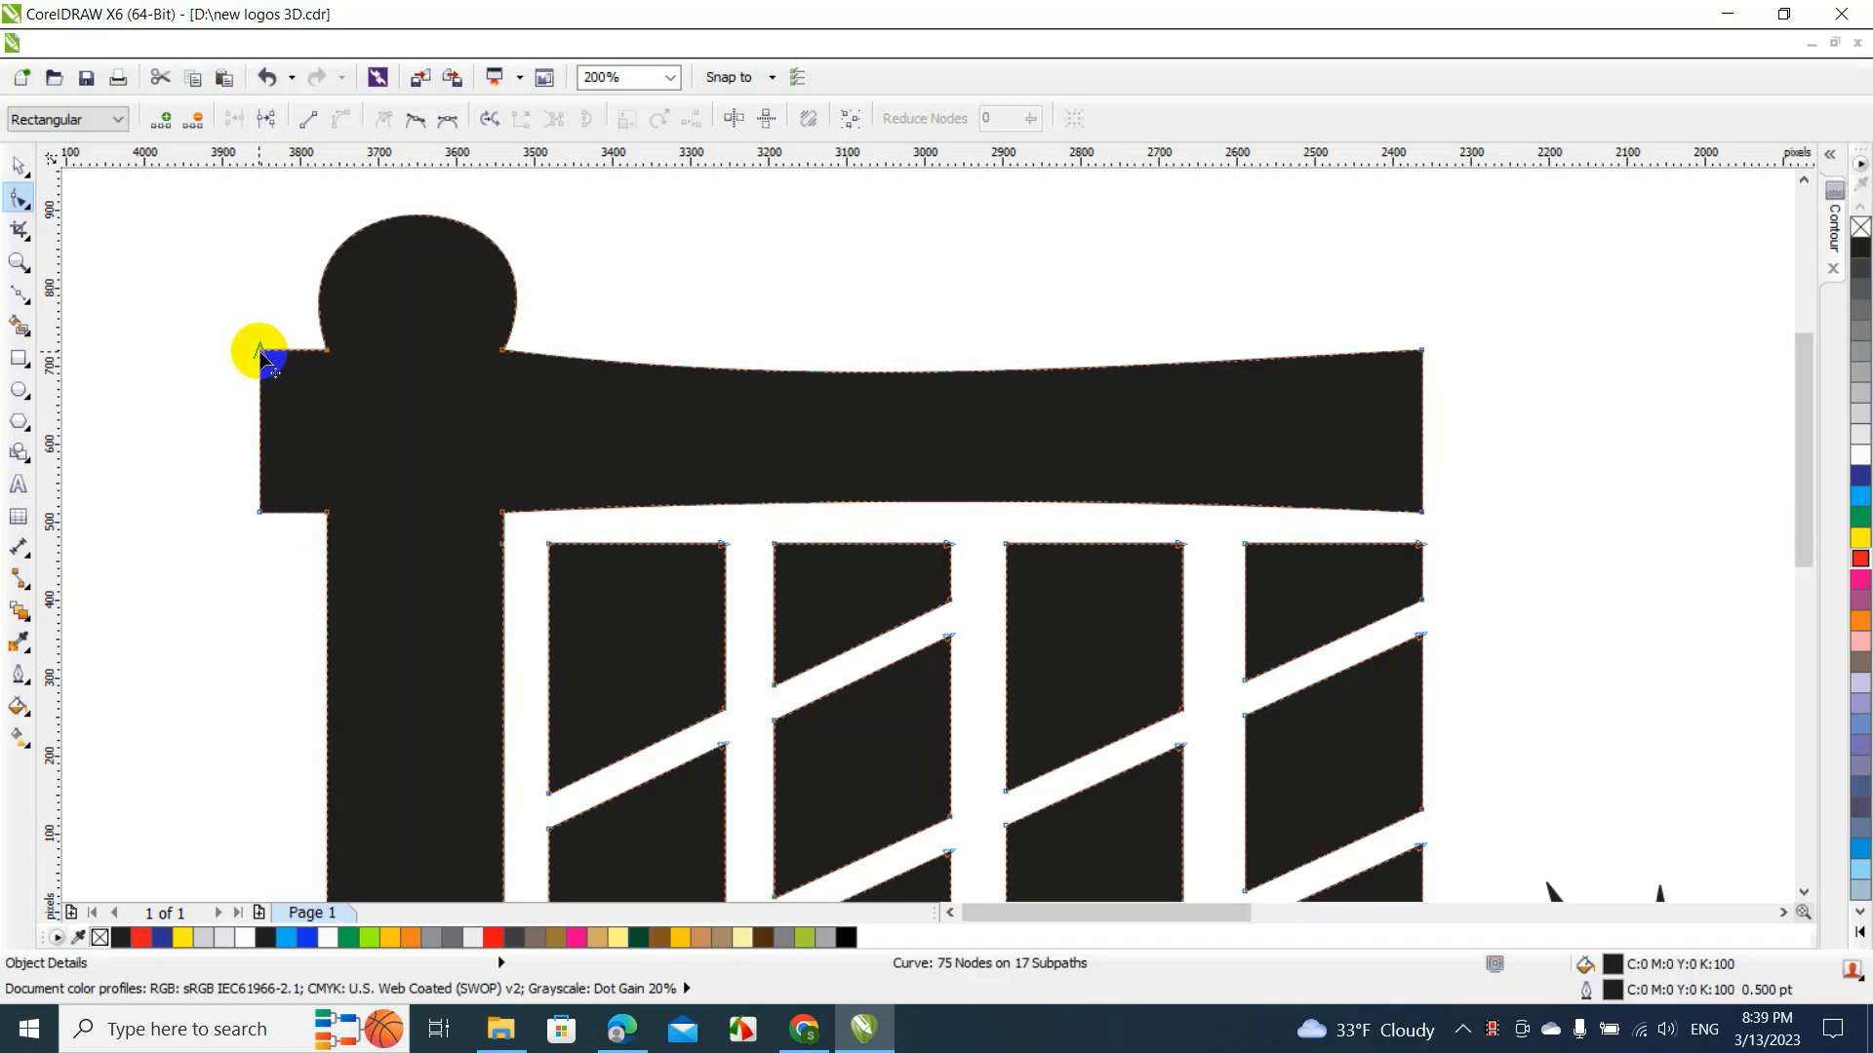
Extend the lower corner of the horizontal bar's short stub outward and delete its upper corner node to form a point
click(261, 513)
drag(260, 513, 195, 507)
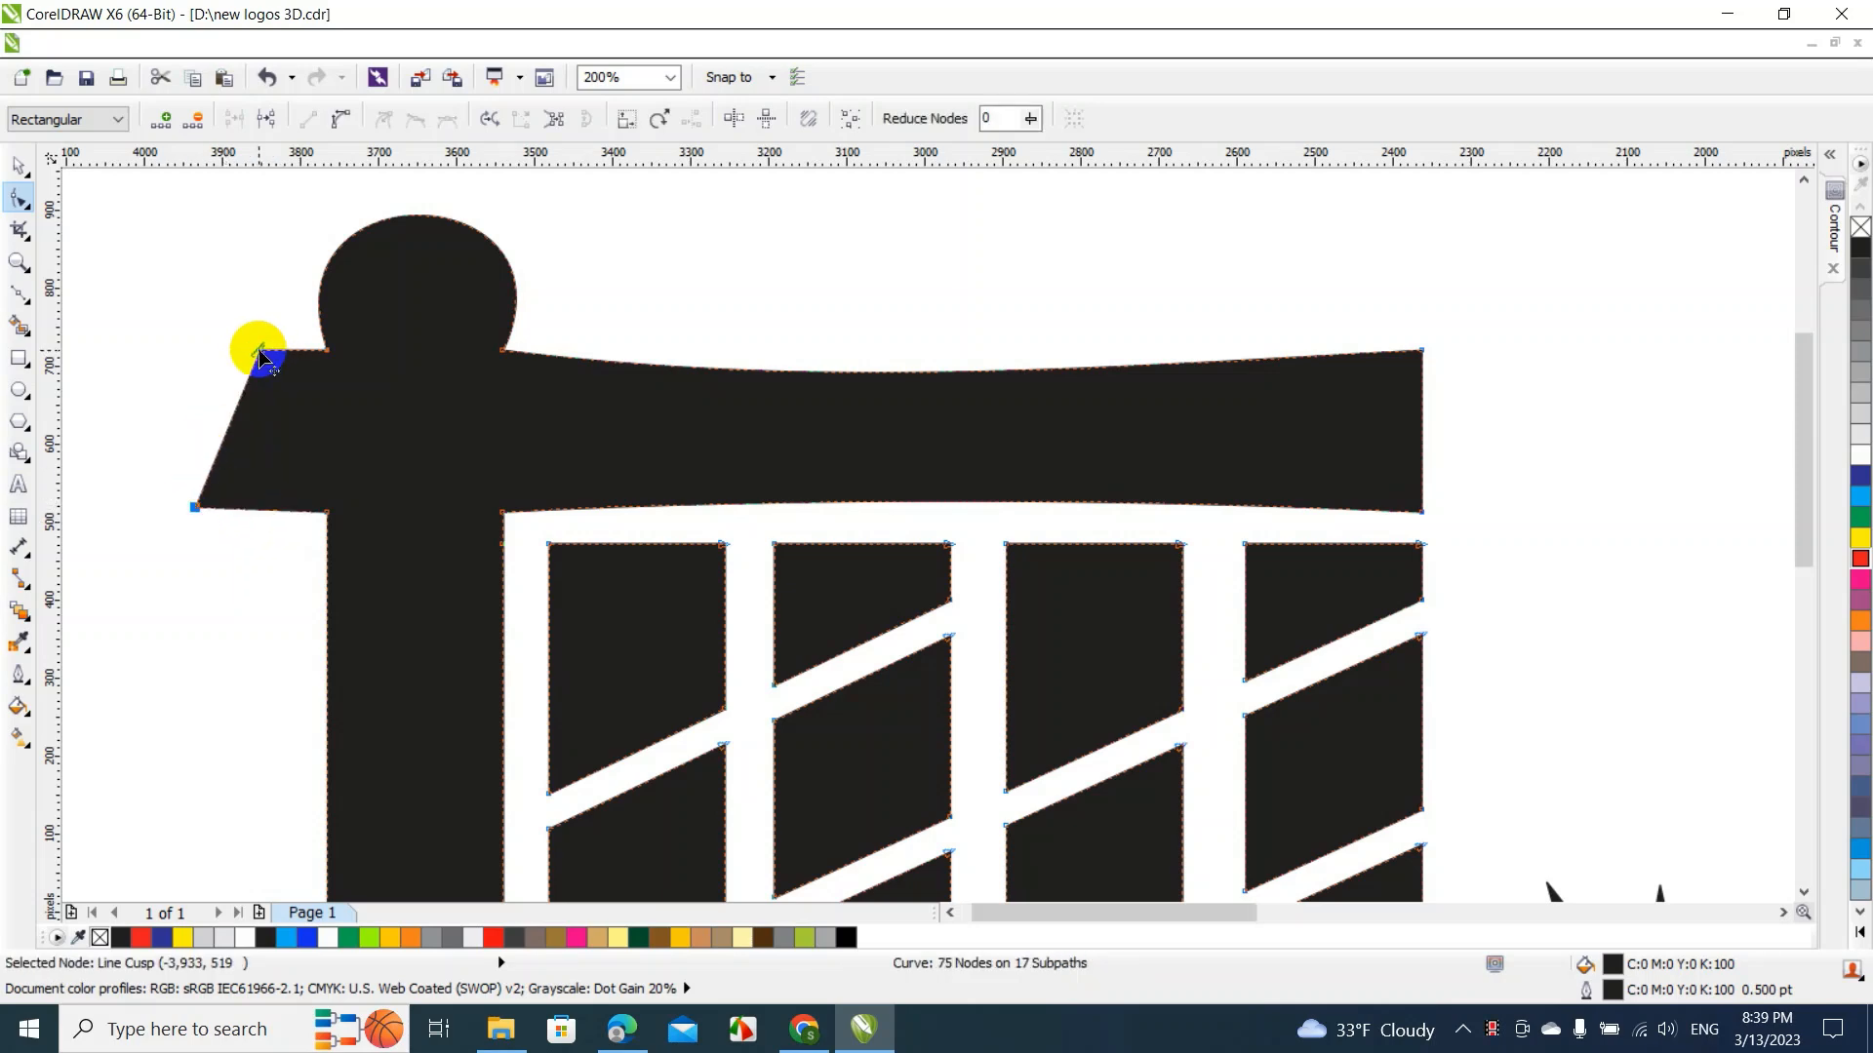
double_click(261, 354)
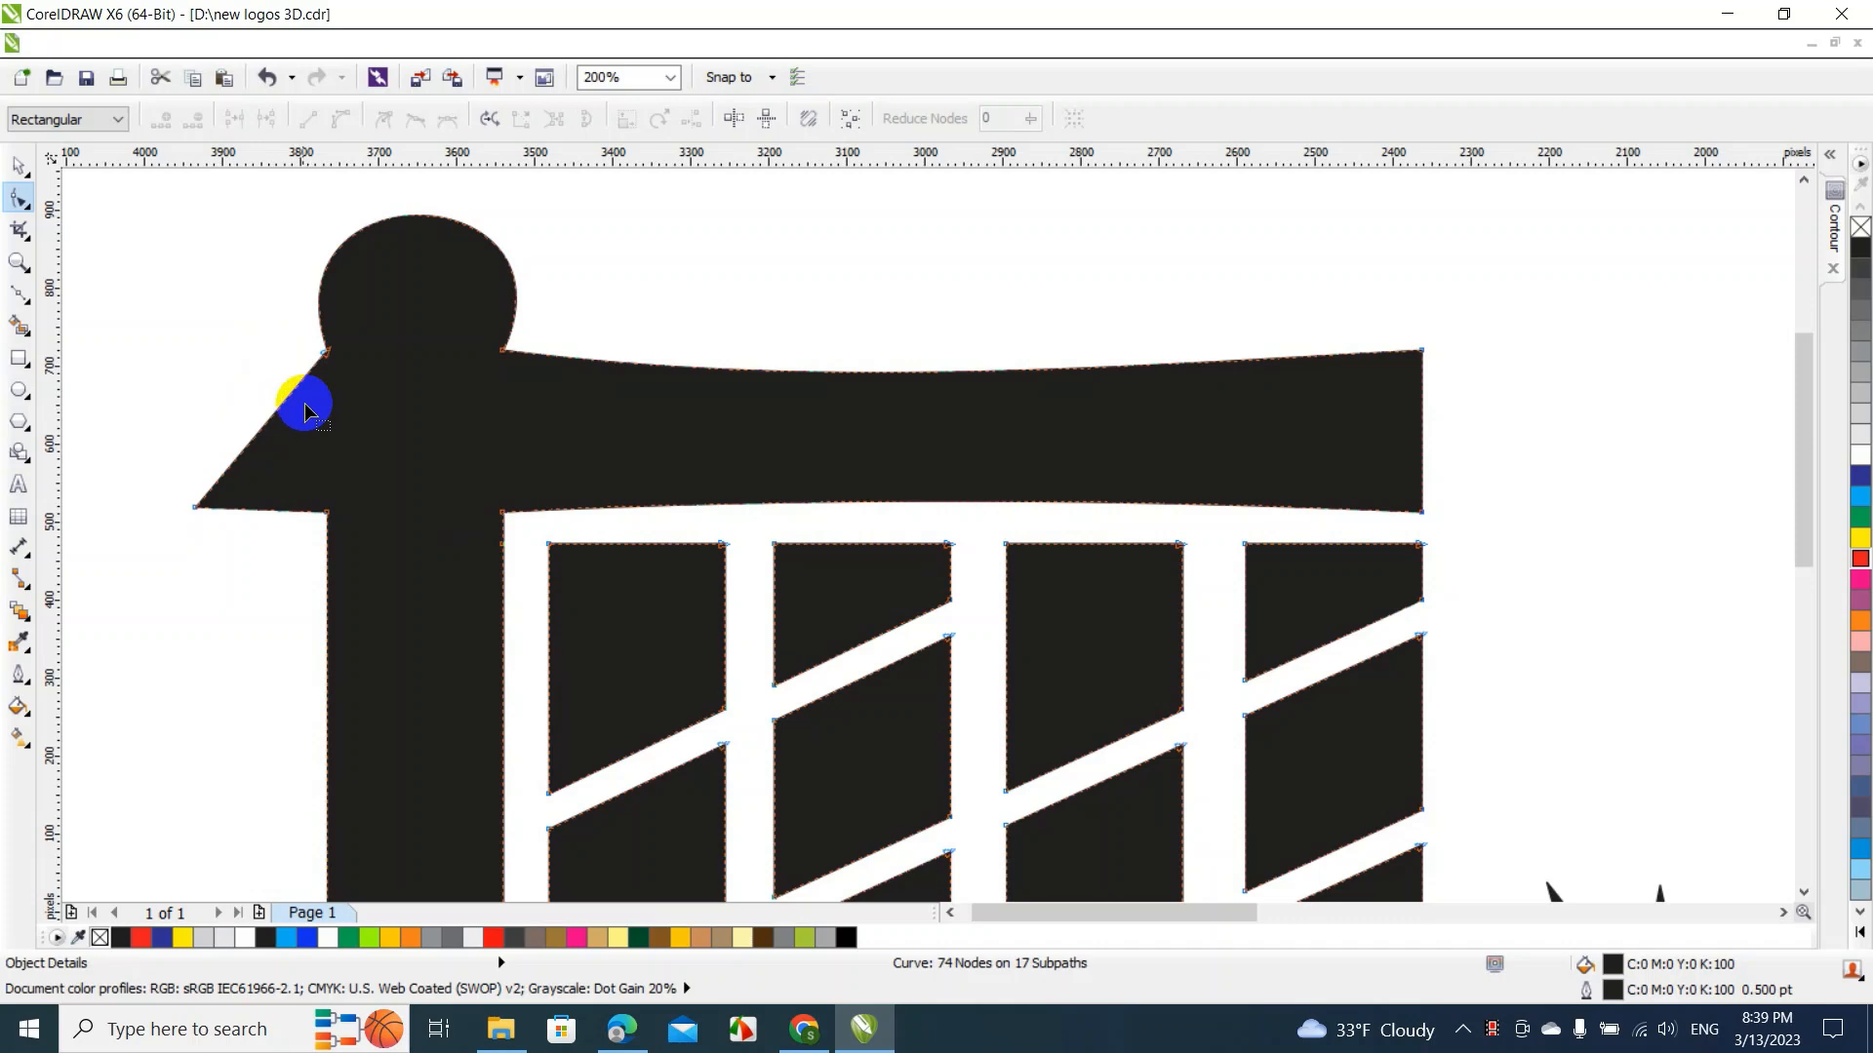
Curve the pointed stub's slanted upper edge inward and pull its tip farther outward and upward
right_click(283, 384)
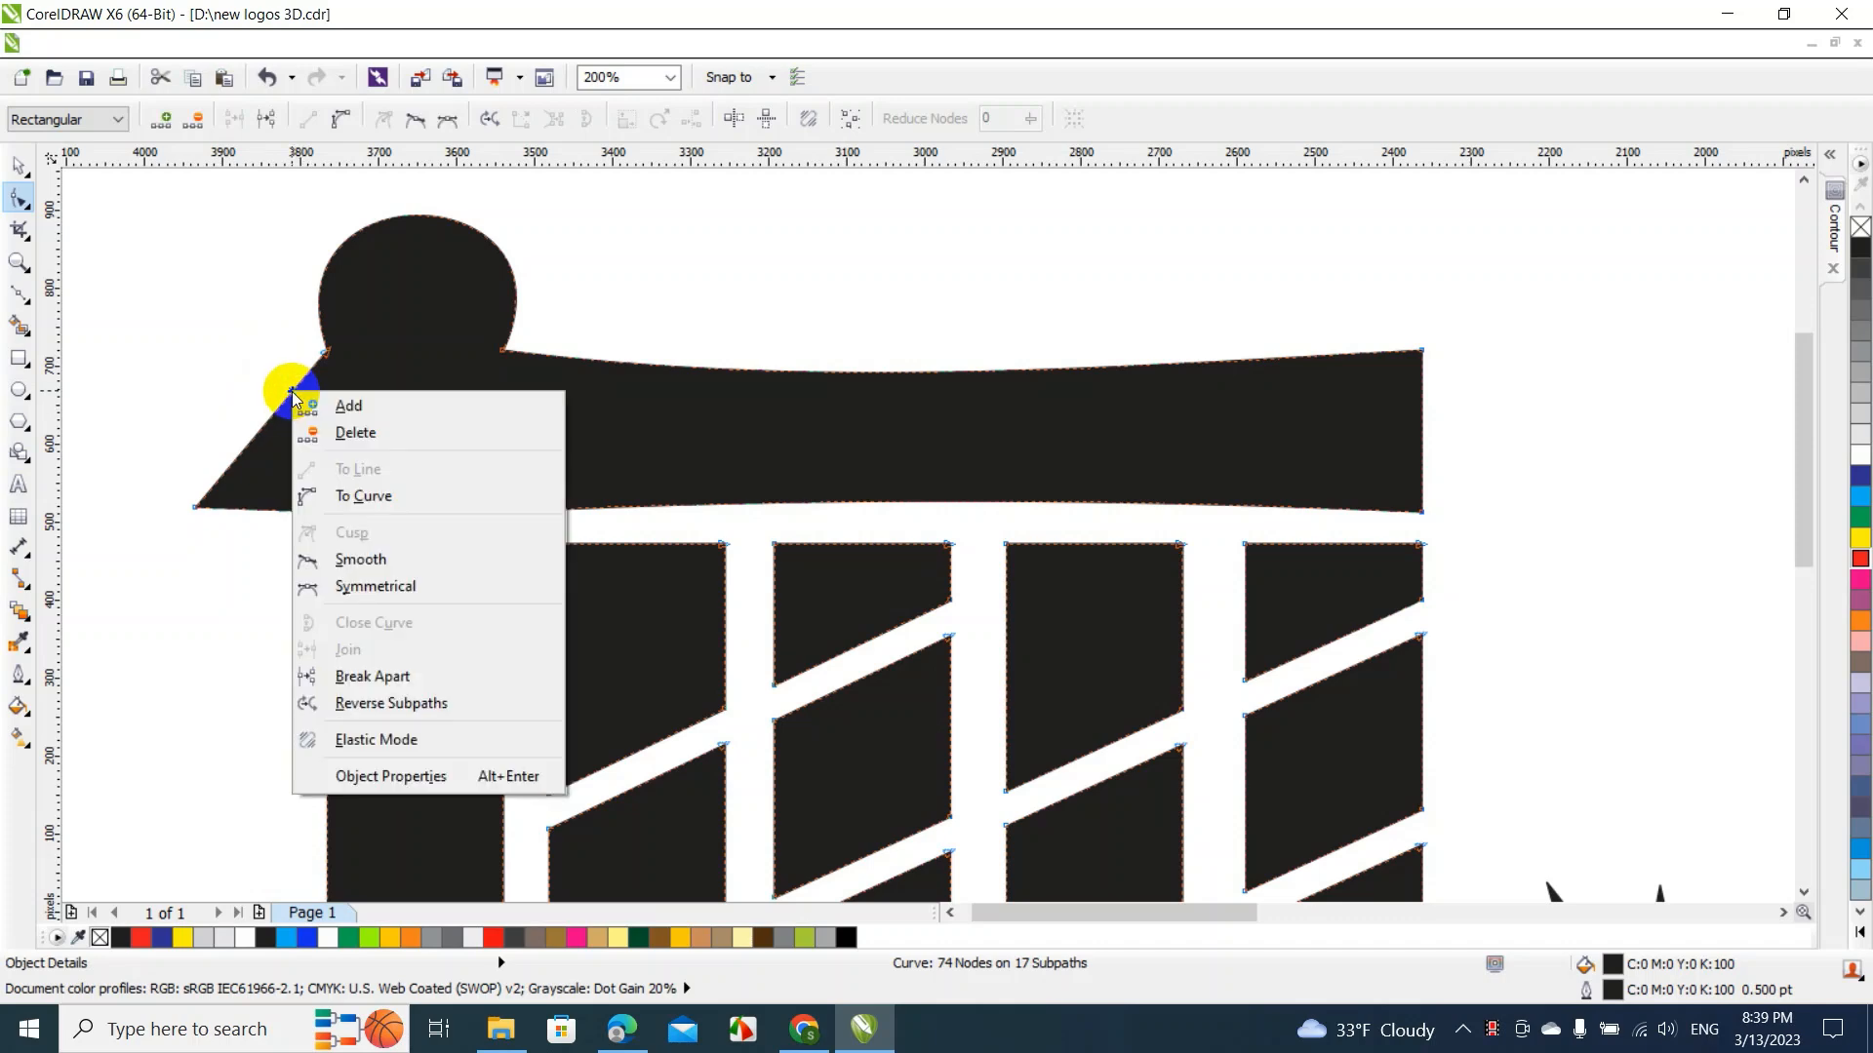
click(335, 492)
drag(271, 421, 281, 424)
click(195, 509)
drag(195, 509, 145, 472)
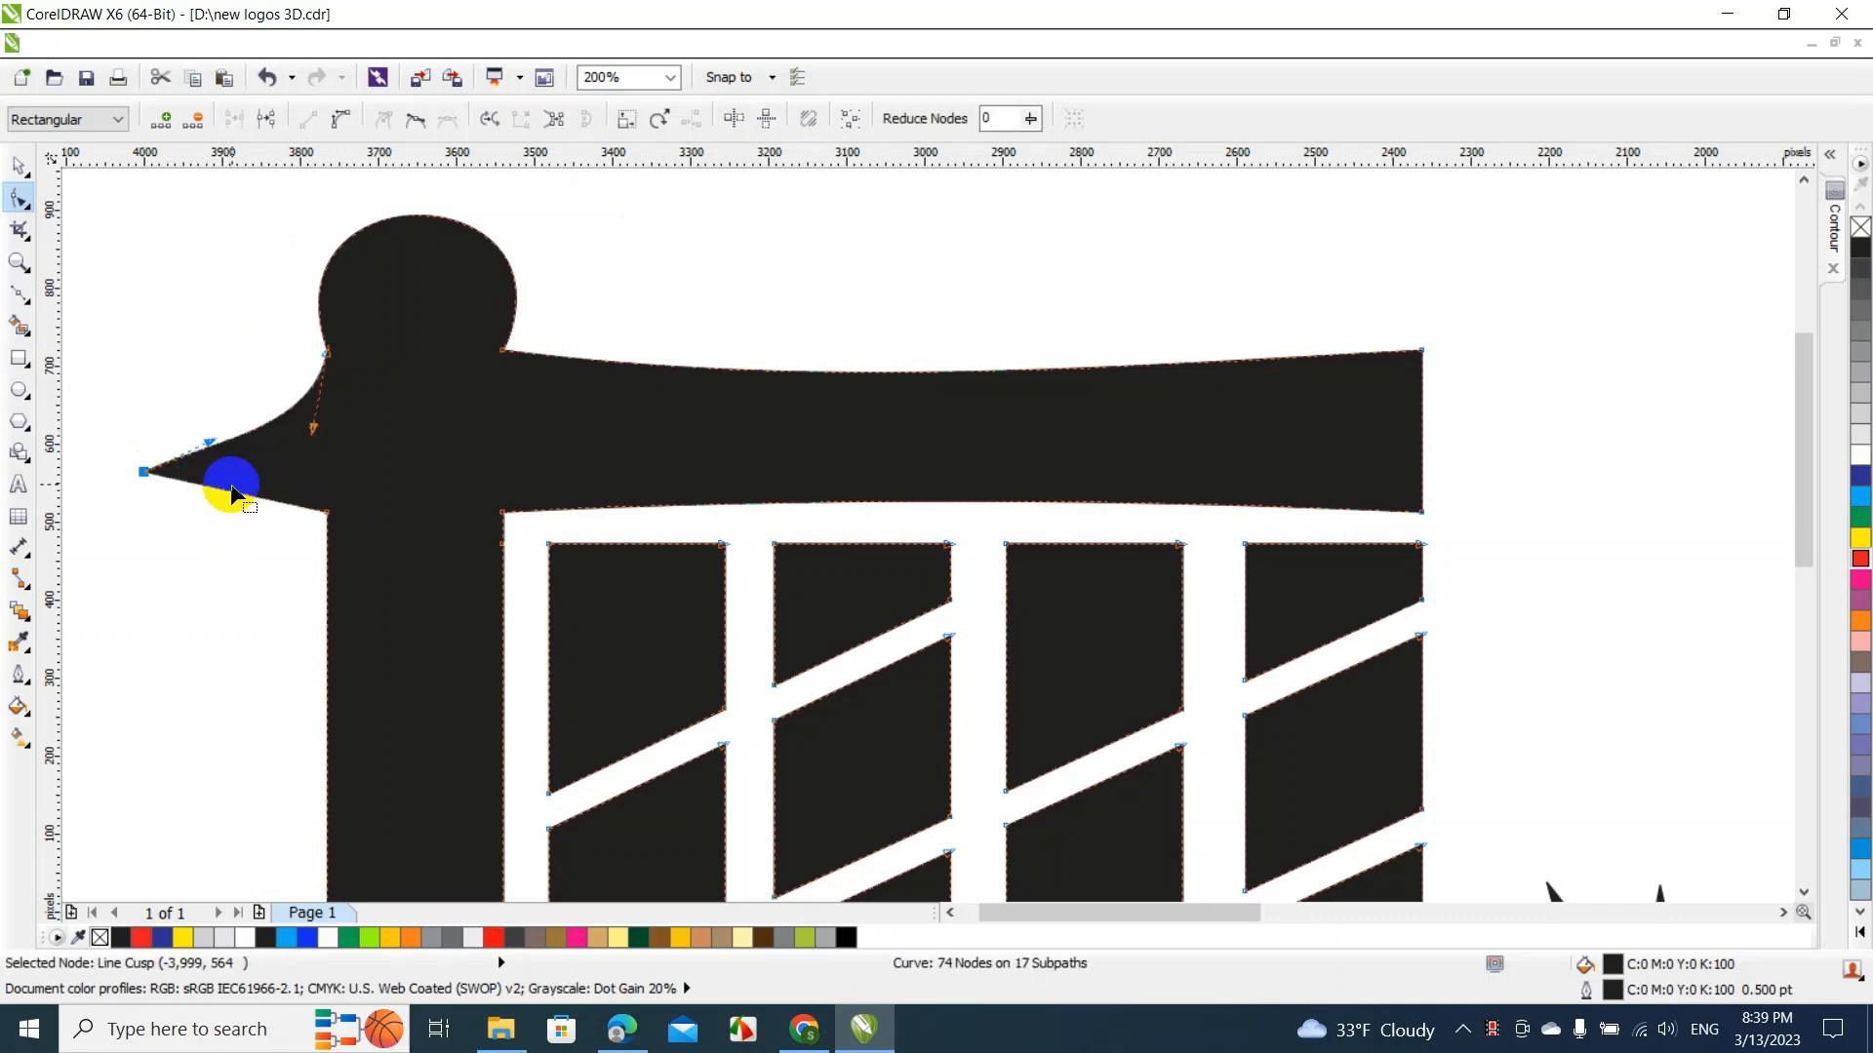
Curve the pointed stub's lower edge inward, then try adding a node on its upper edge and lifting the tip
right_click(233, 490)
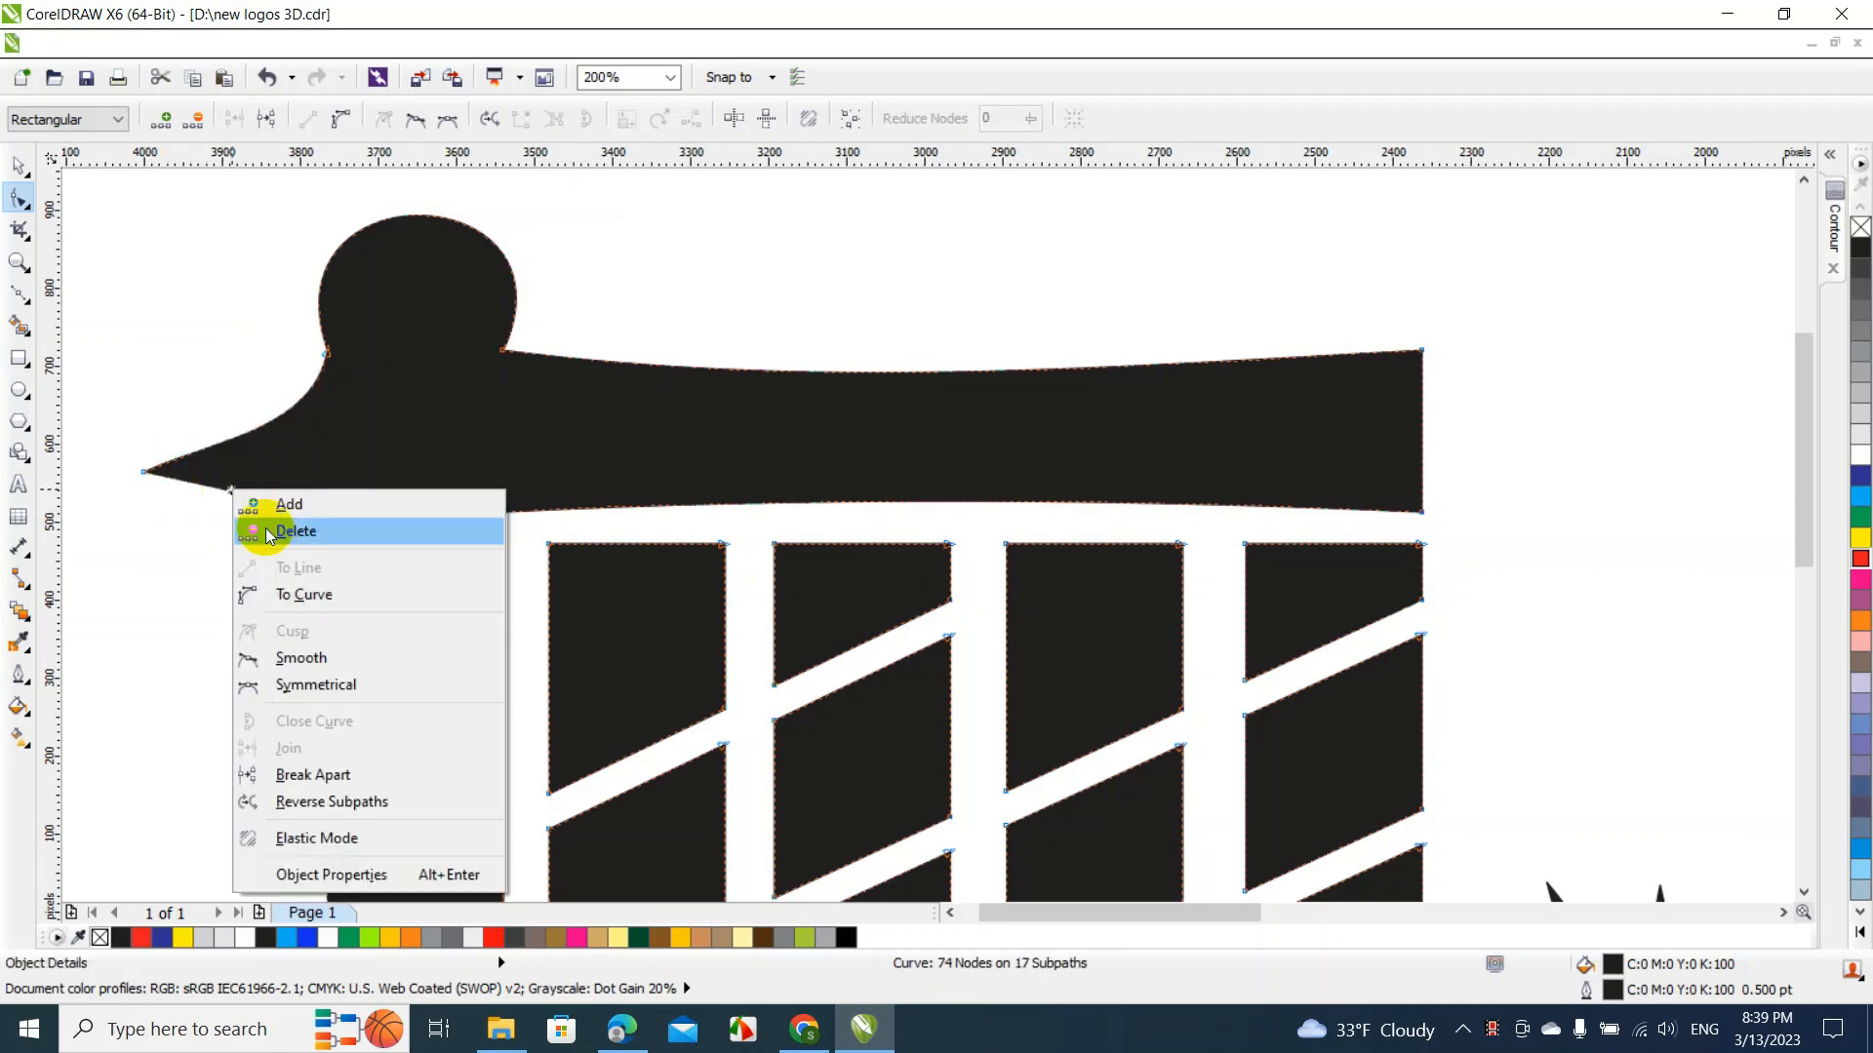
click(283, 584)
drag(253, 499, 260, 480)
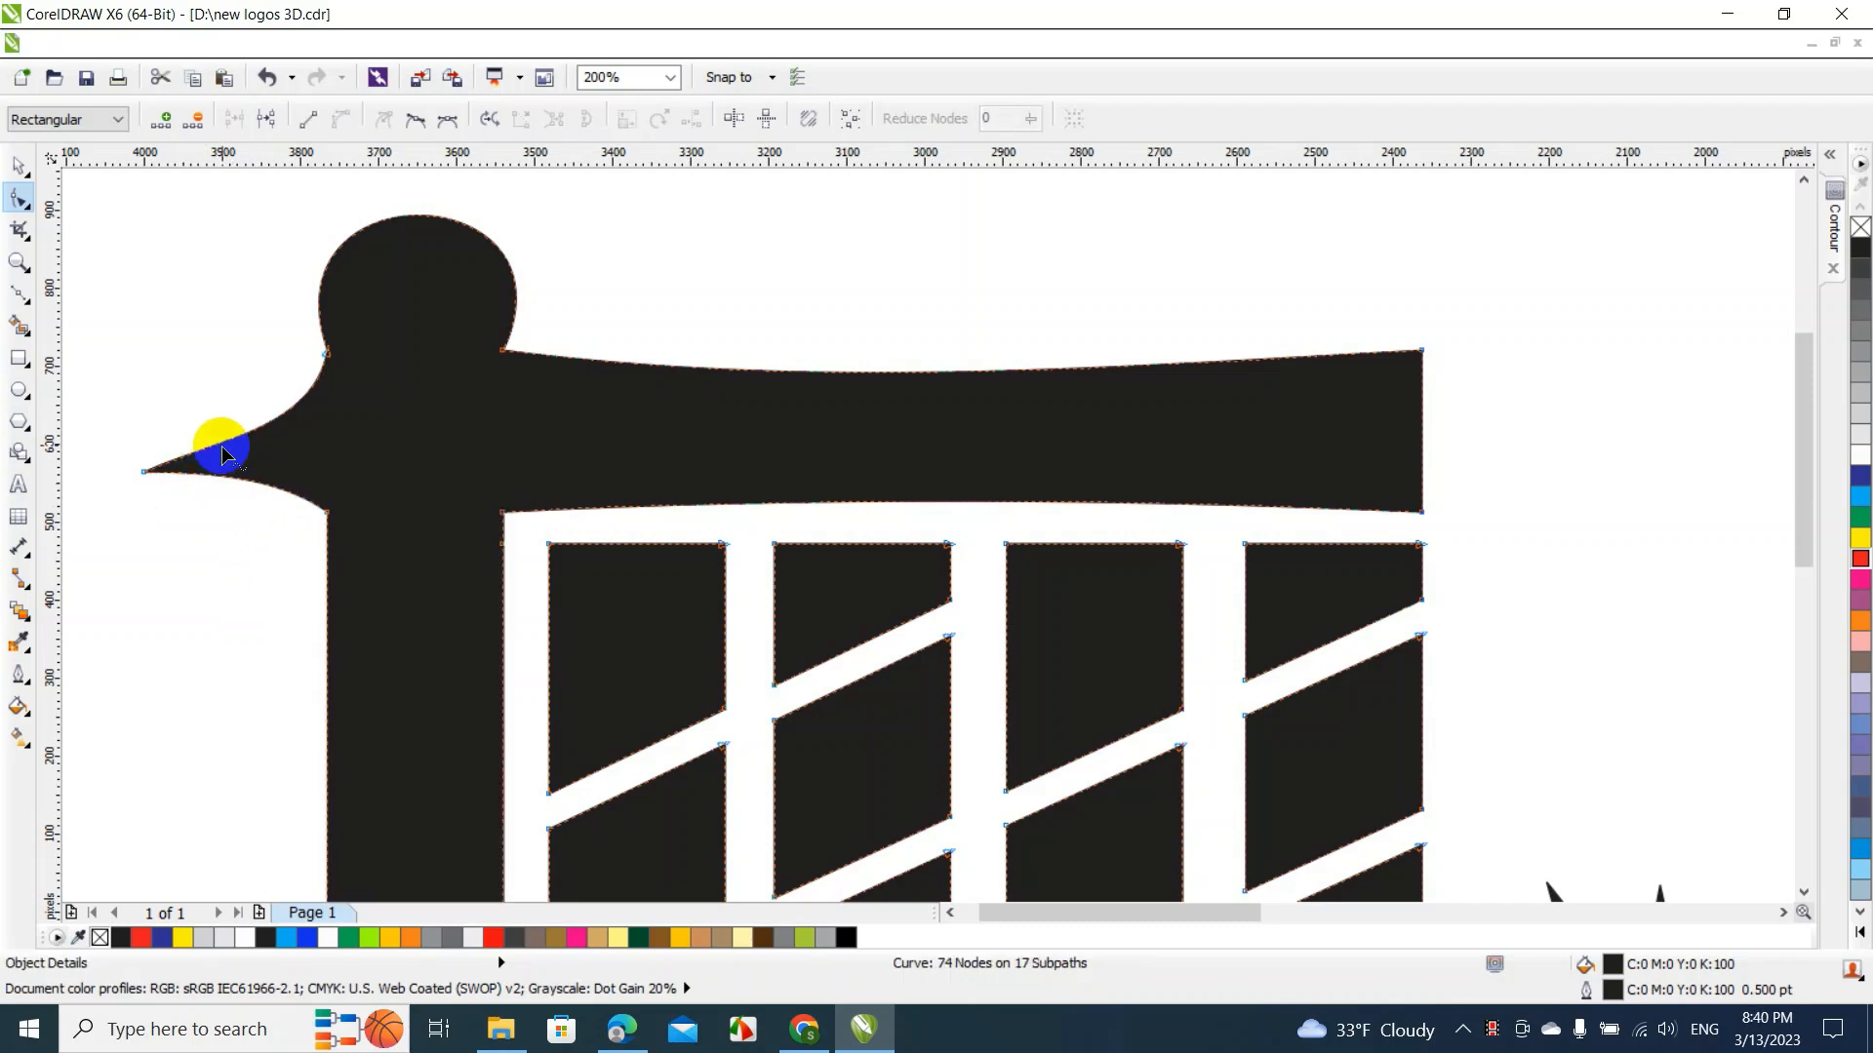
click(222, 455)
drag(143, 467, 133, 415)
Undo the pointed stub's tip and edge curve edits back to its straight-edged triangular shape
key(ctrl+z)
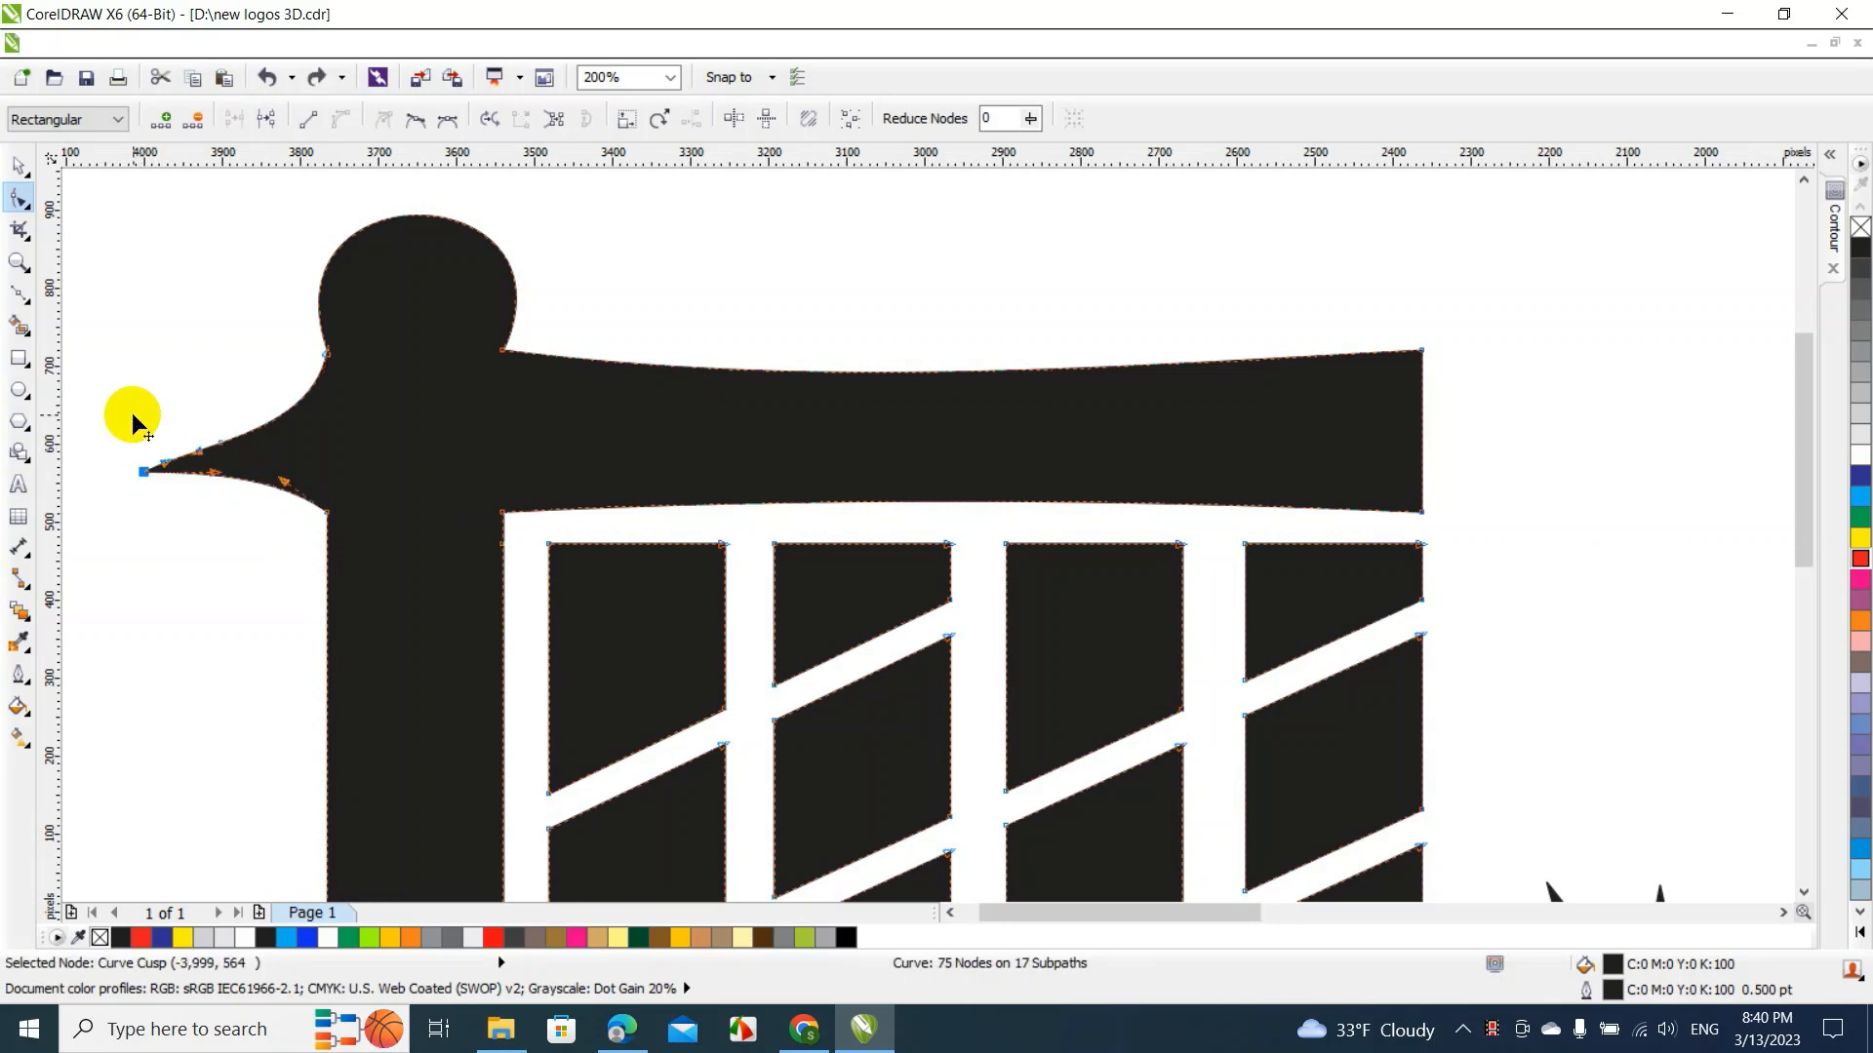
key(ctrl+z)
key(ctrl+z)
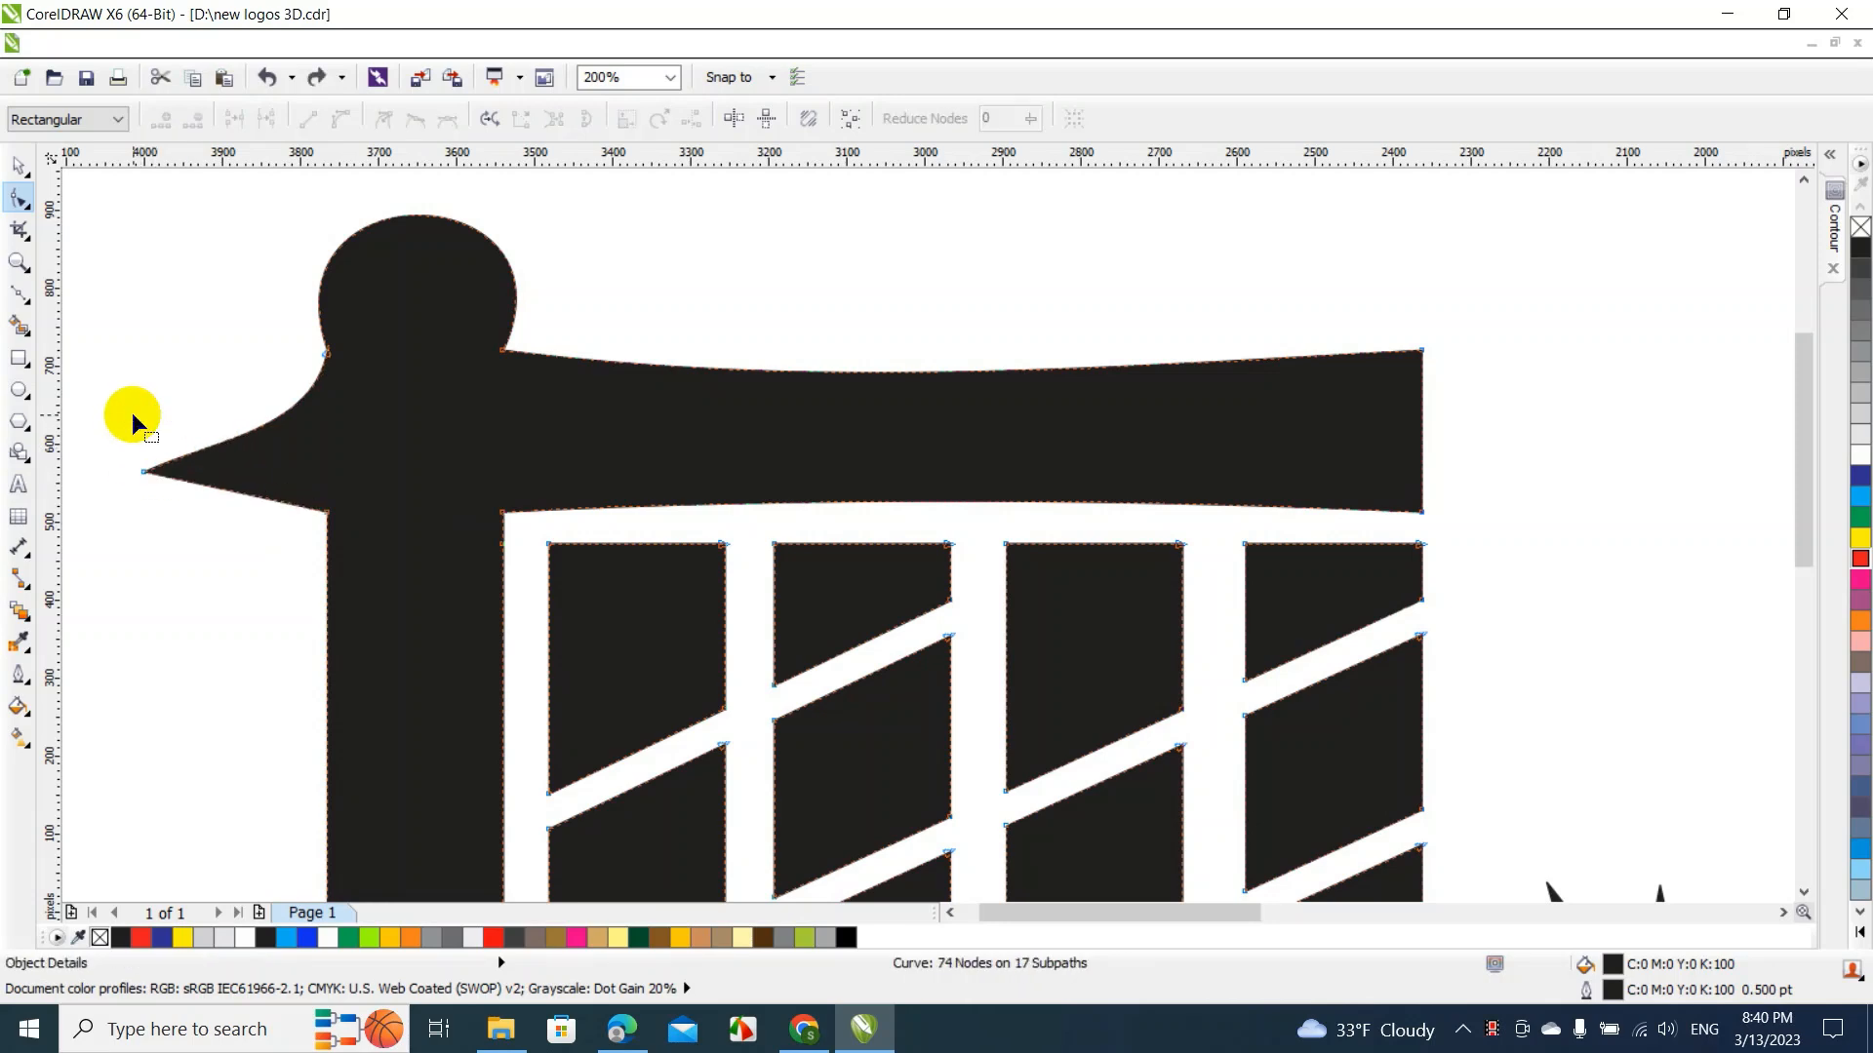
key(ctrl+z)
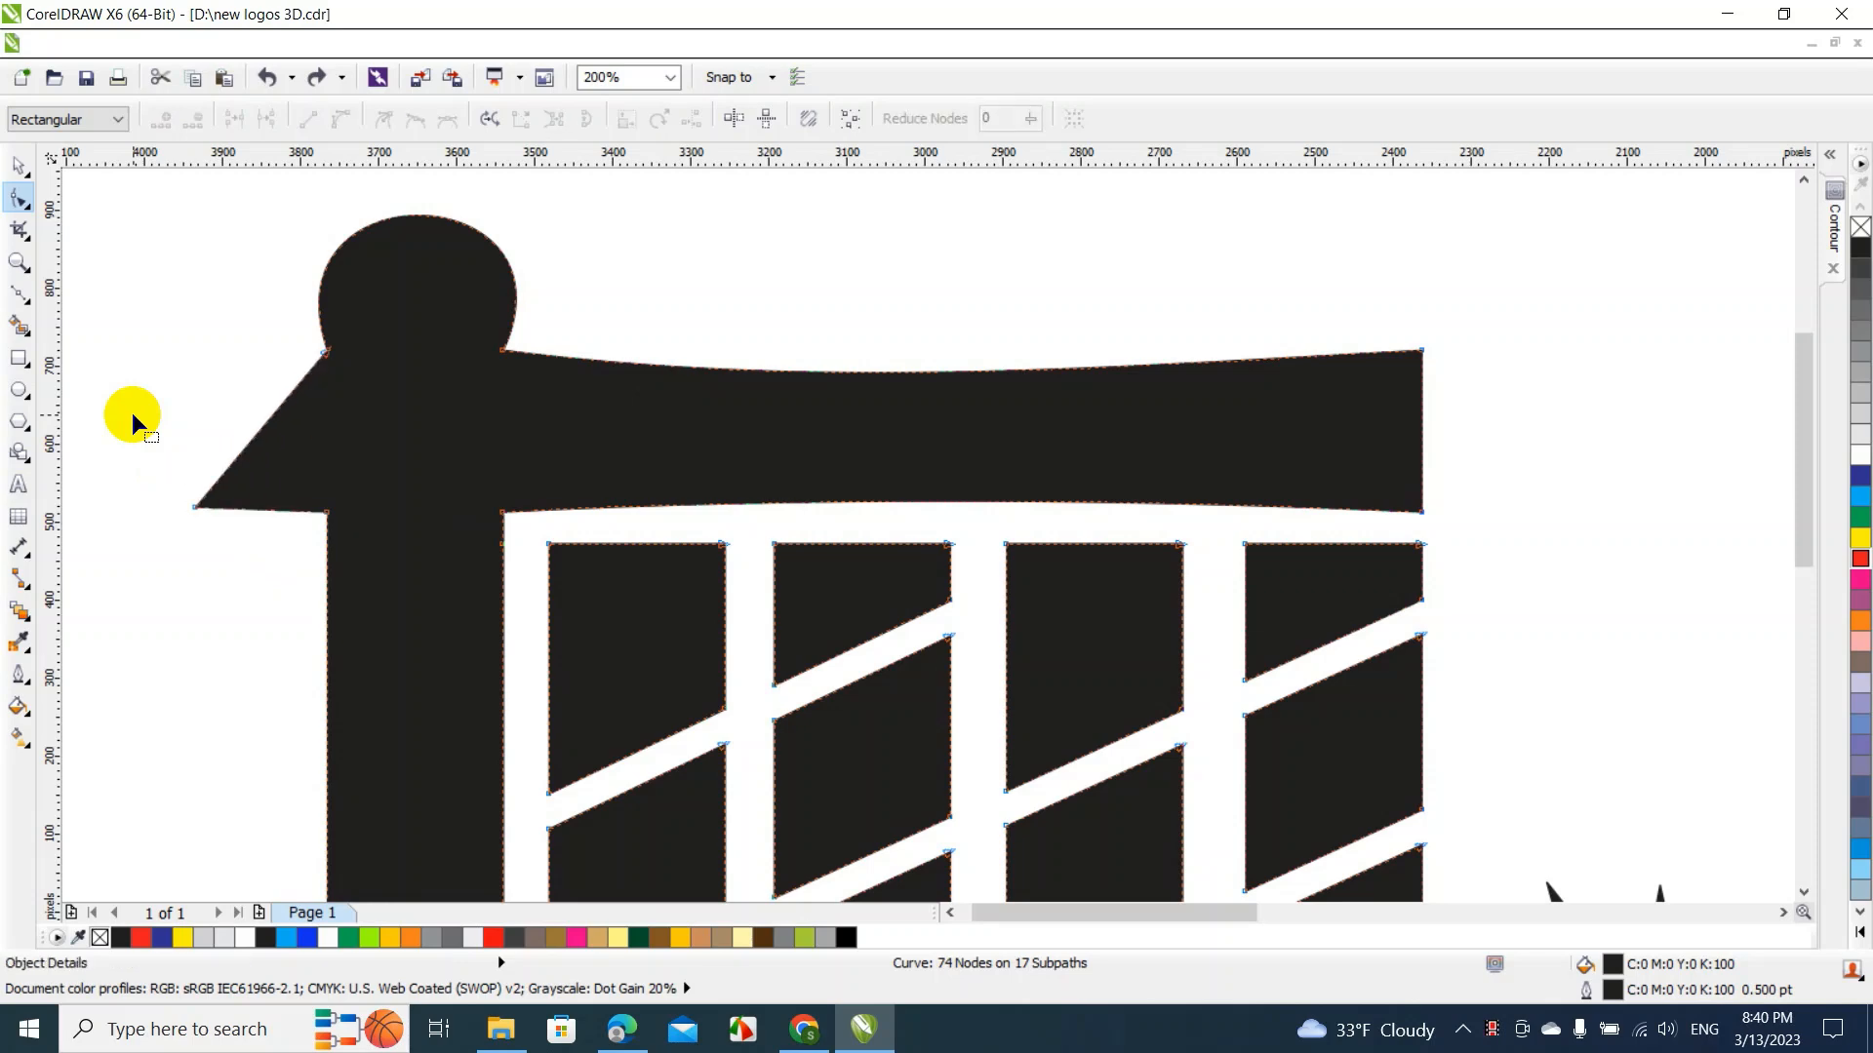
Undo back to the bar's square stub, then pull its upper corner outward and delete its lower corner node to form a point
key(ctrl+z)
key(ctrl+z)
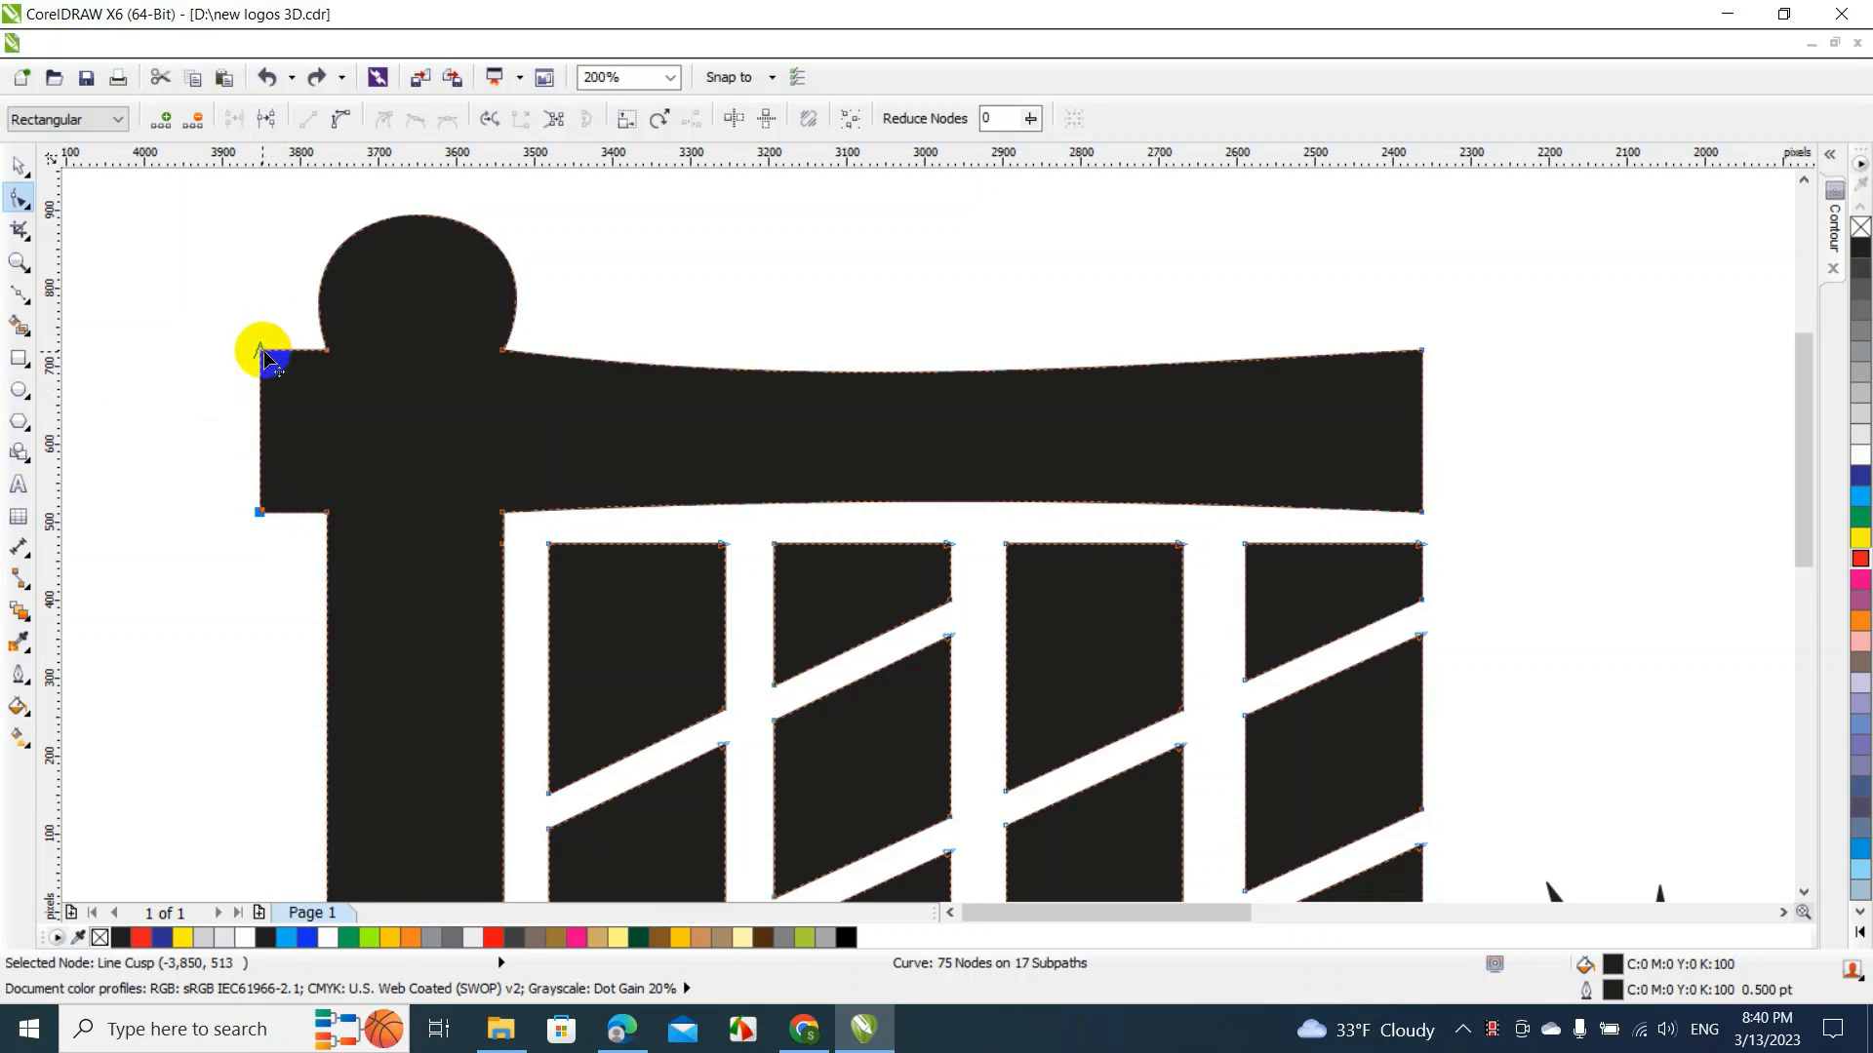
drag(263, 353, 188, 353)
click(260, 509)
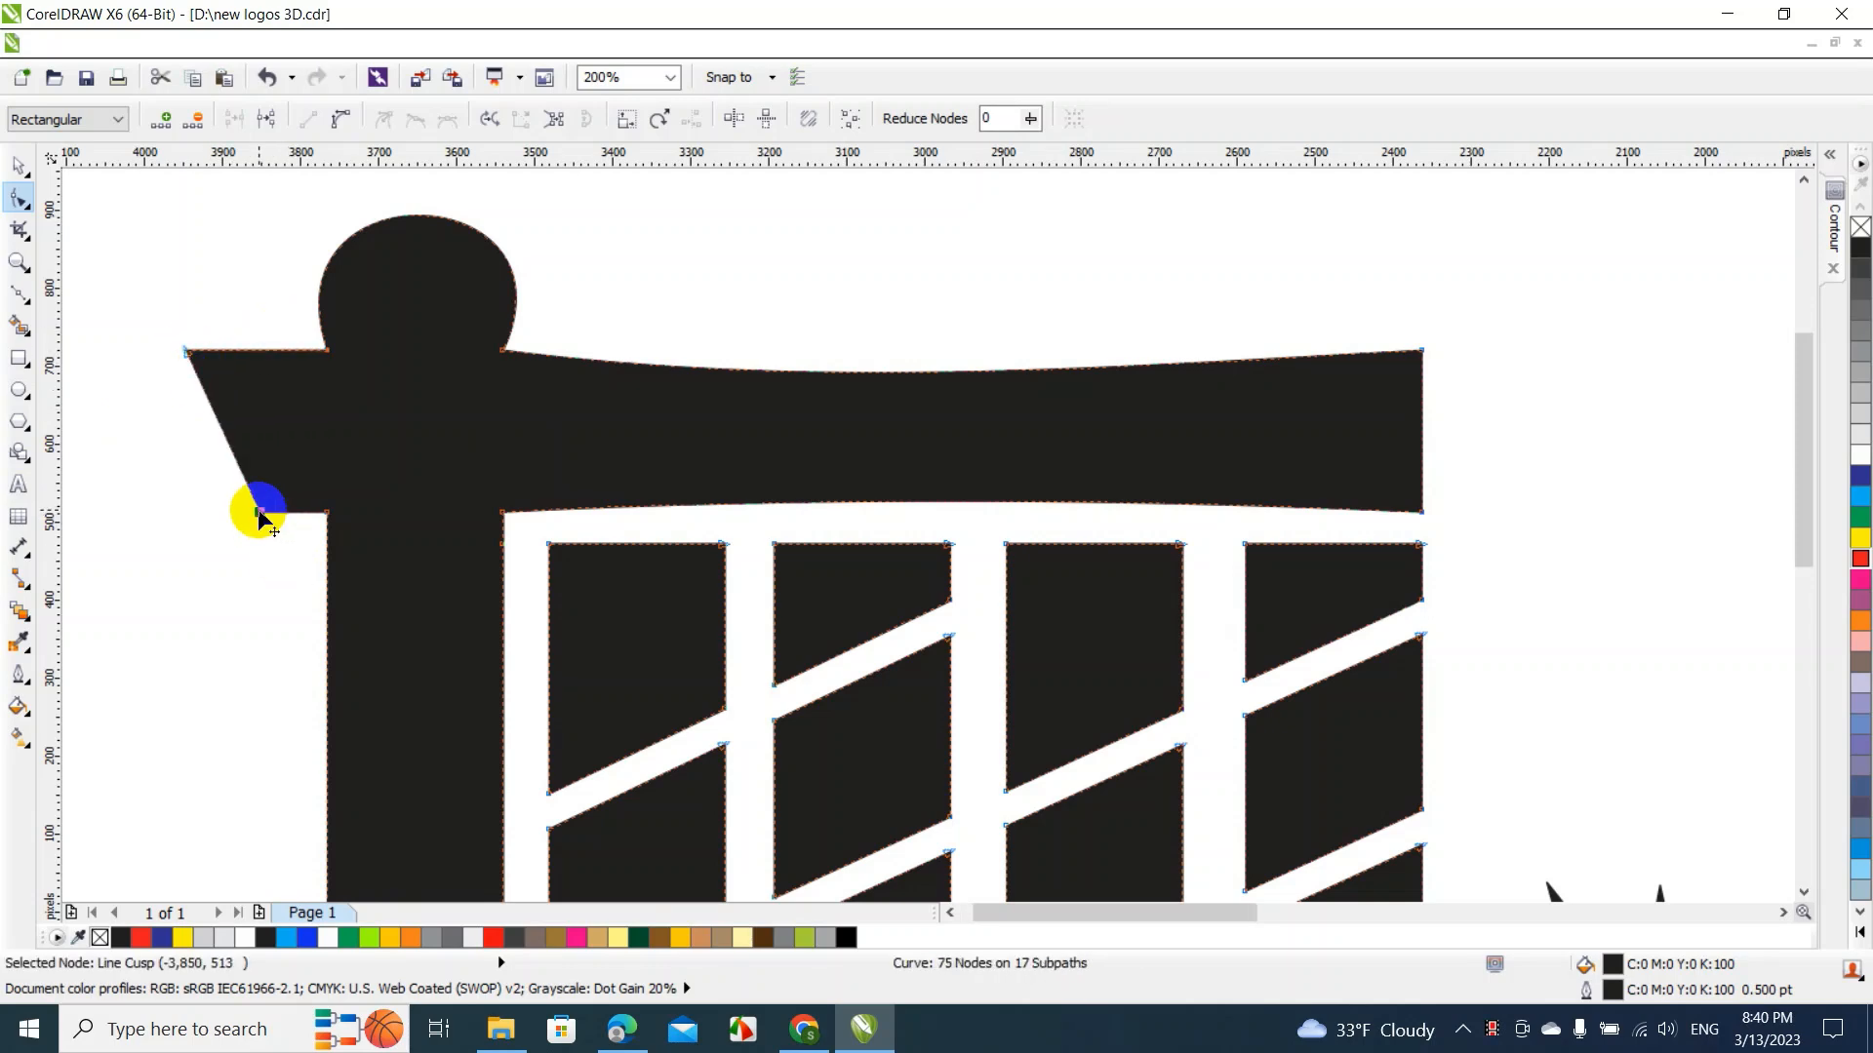
key(Delete)
Convert the pointed stub's upper edge to a curve and bend it downward between the tip and the knob
right_click(267, 351)
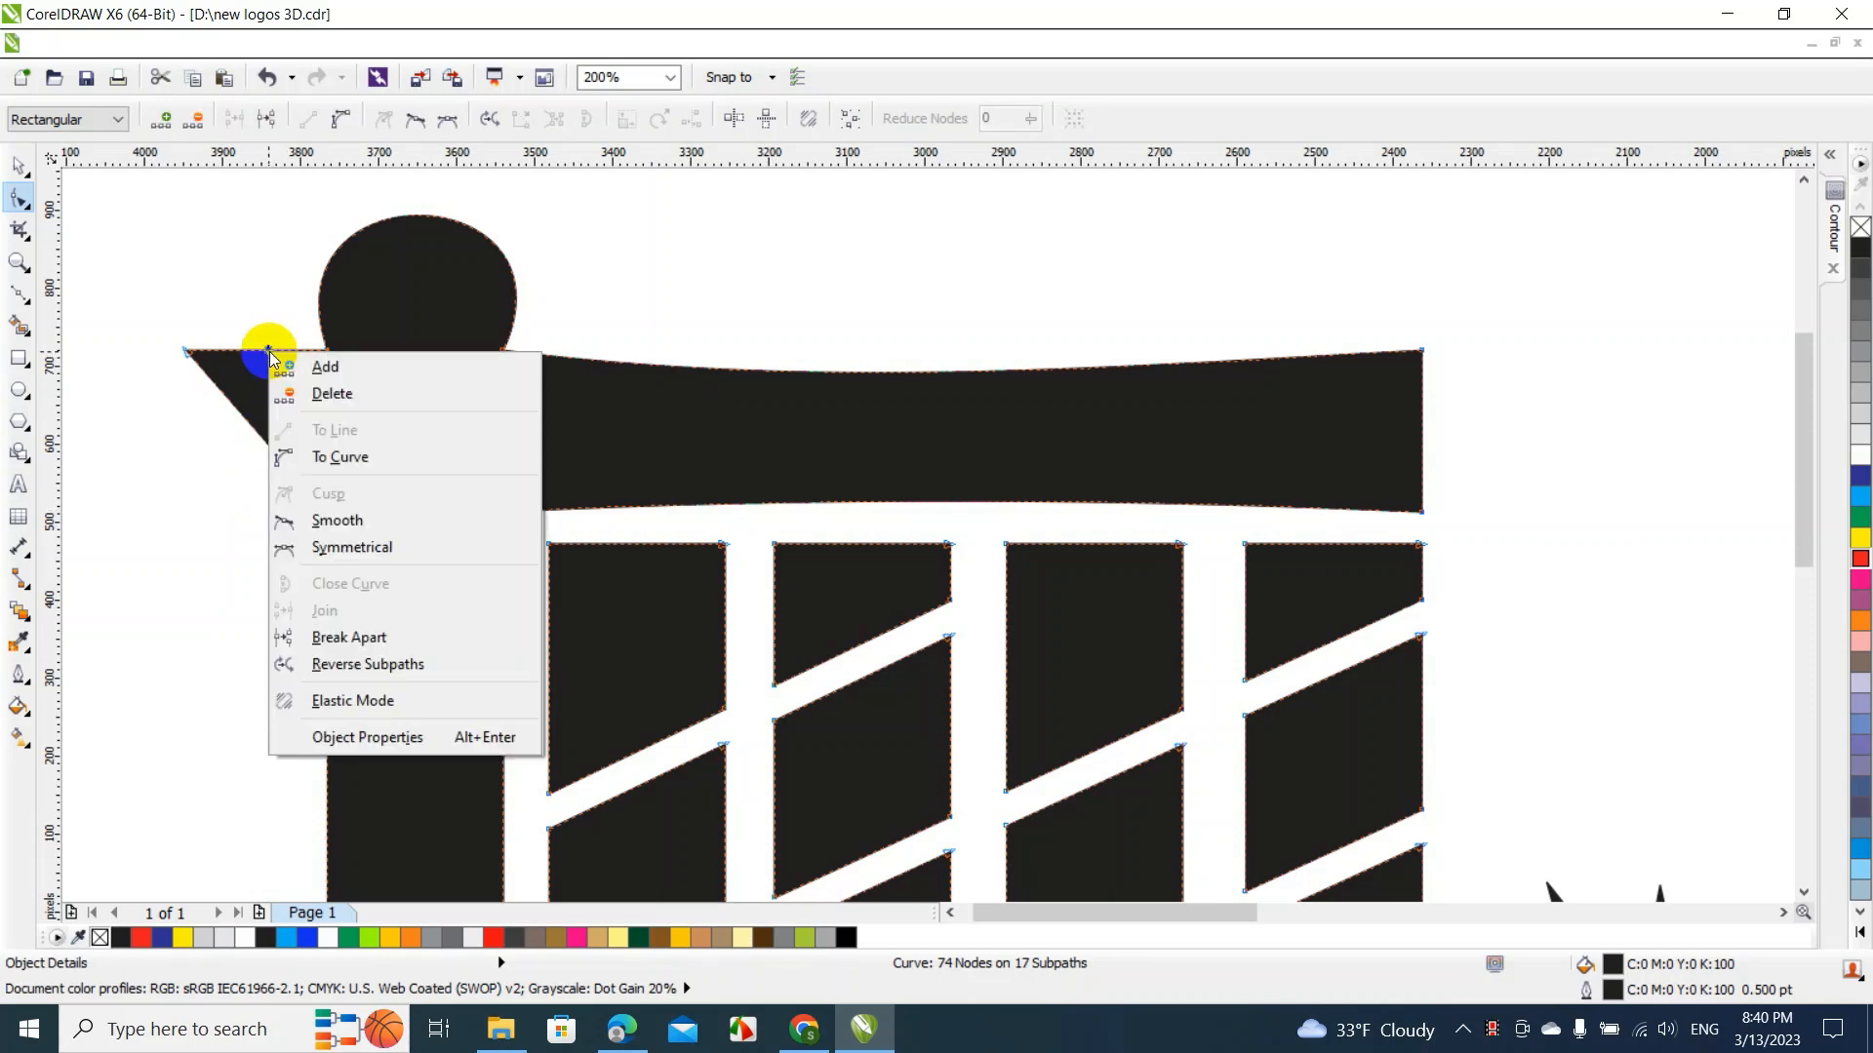
click(293, 457)
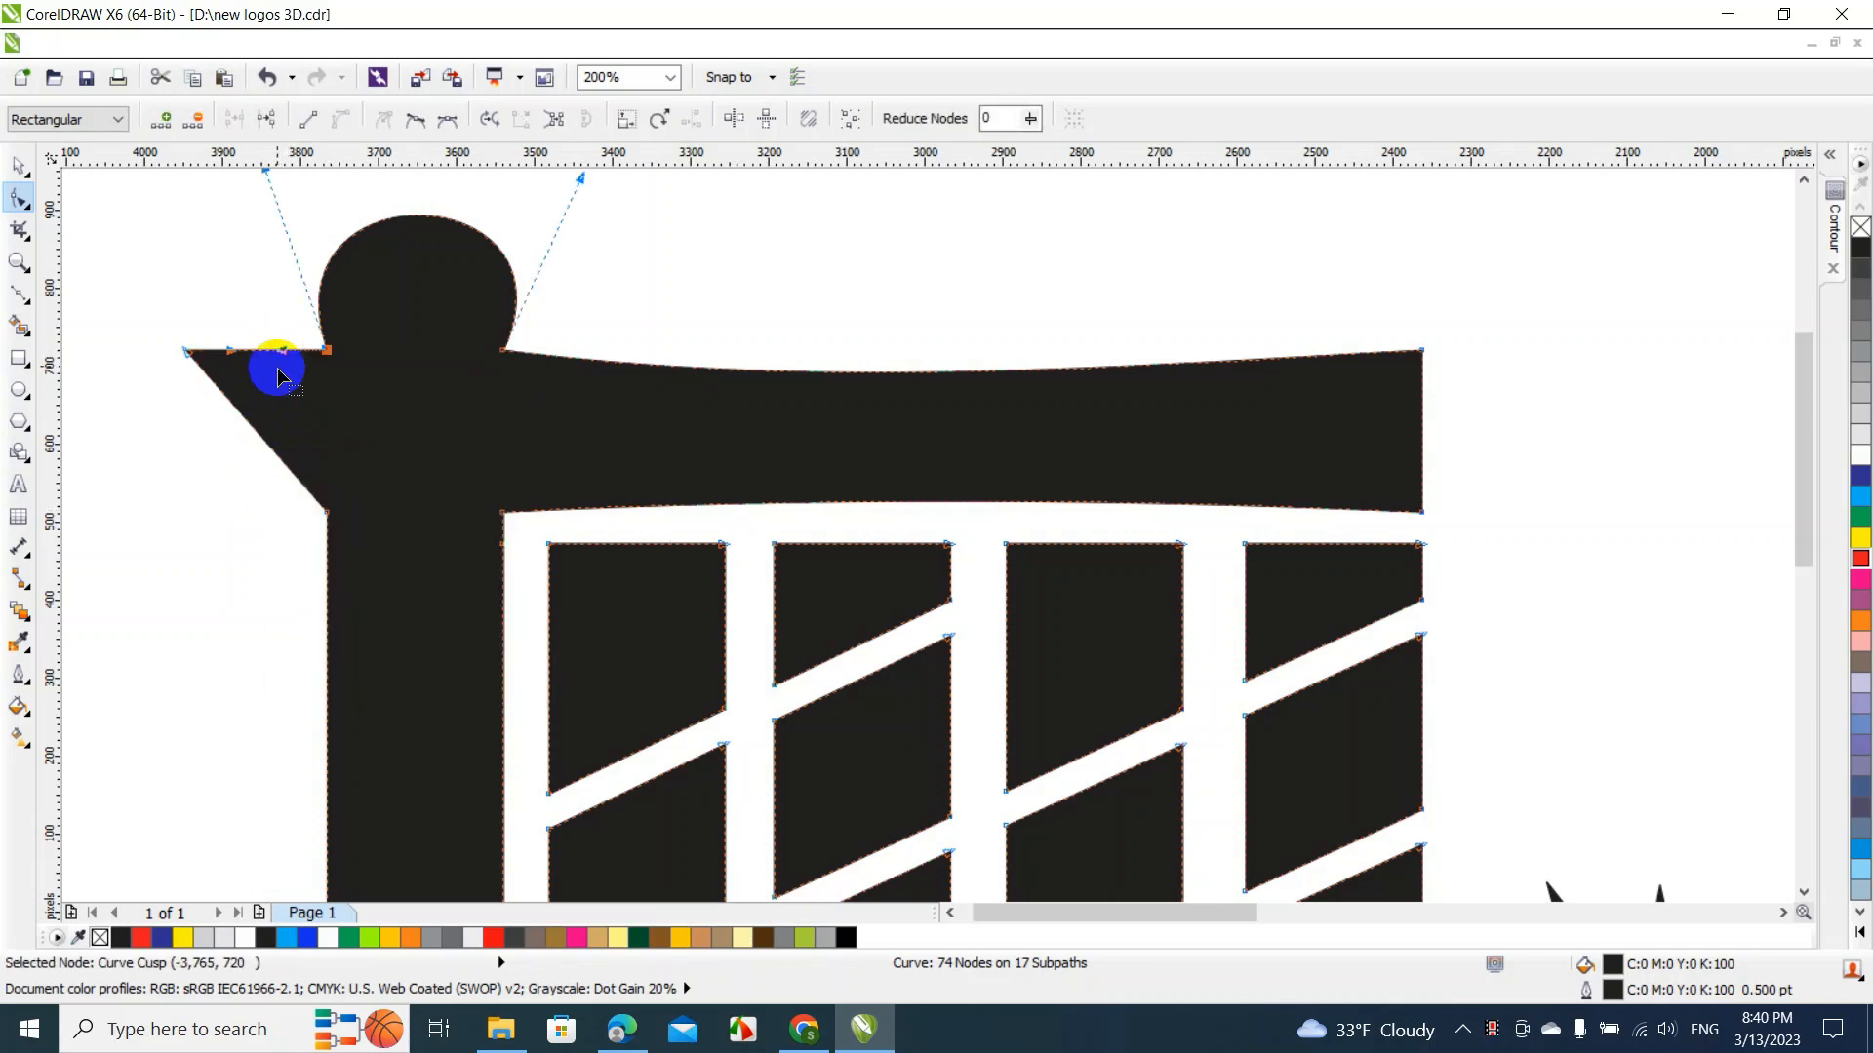
drag(269, 359, 272, 383)
Convert the pointed stub's slanted lower edge to a curve and bulge it outward to give a horn shape
right_click(258, 440)
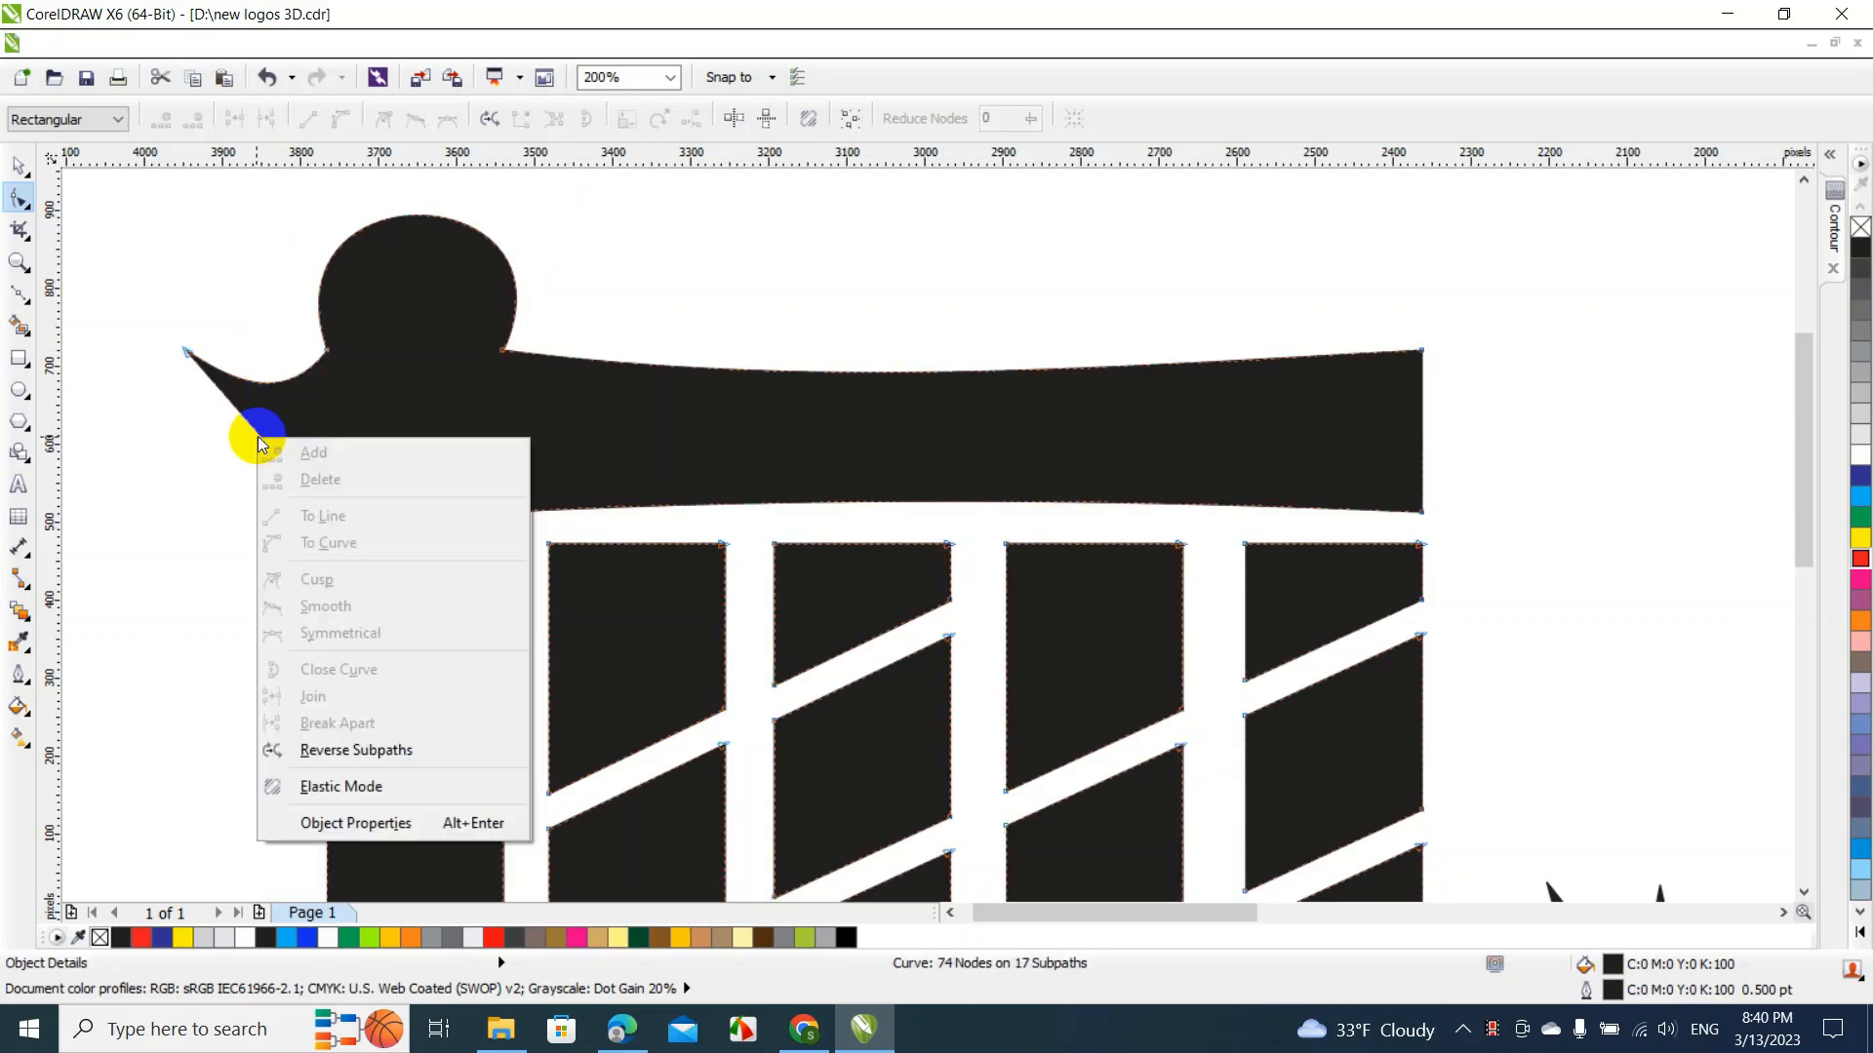
click(253, 432)
click(251, 429)
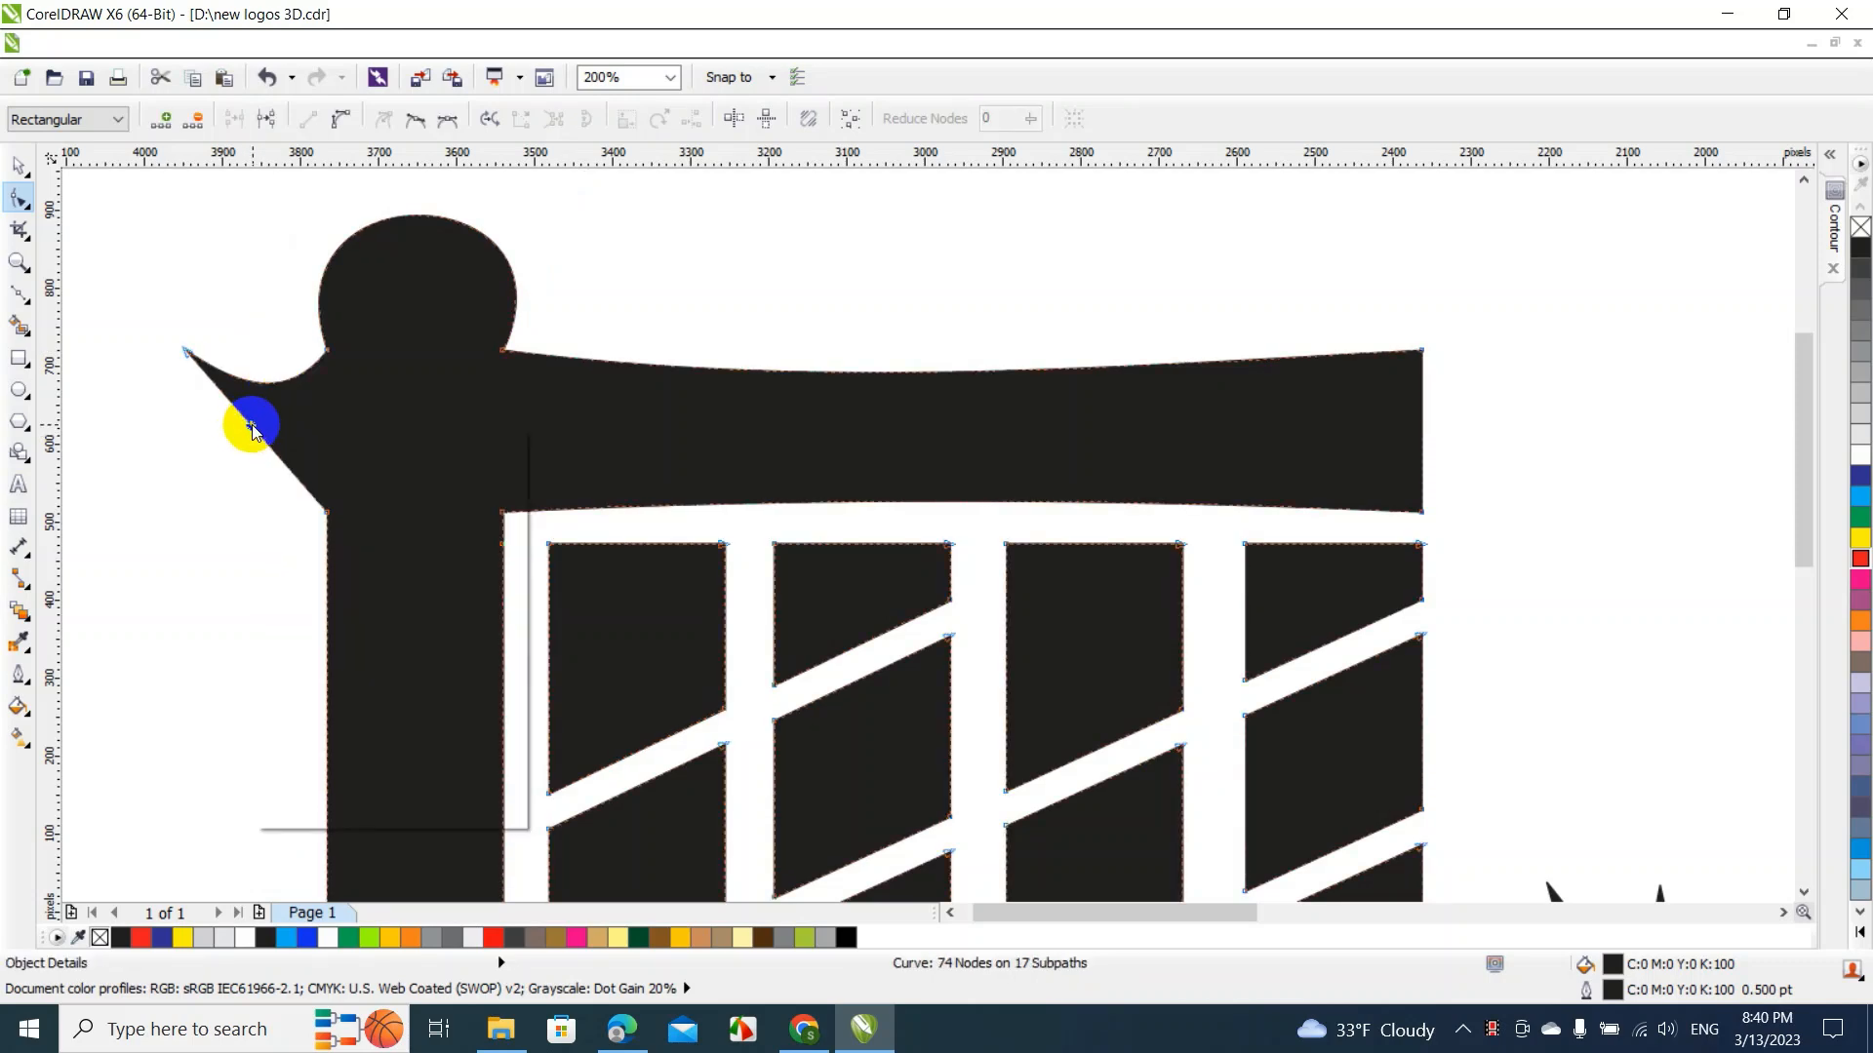
right_click(252, 430)
click(298, 530)
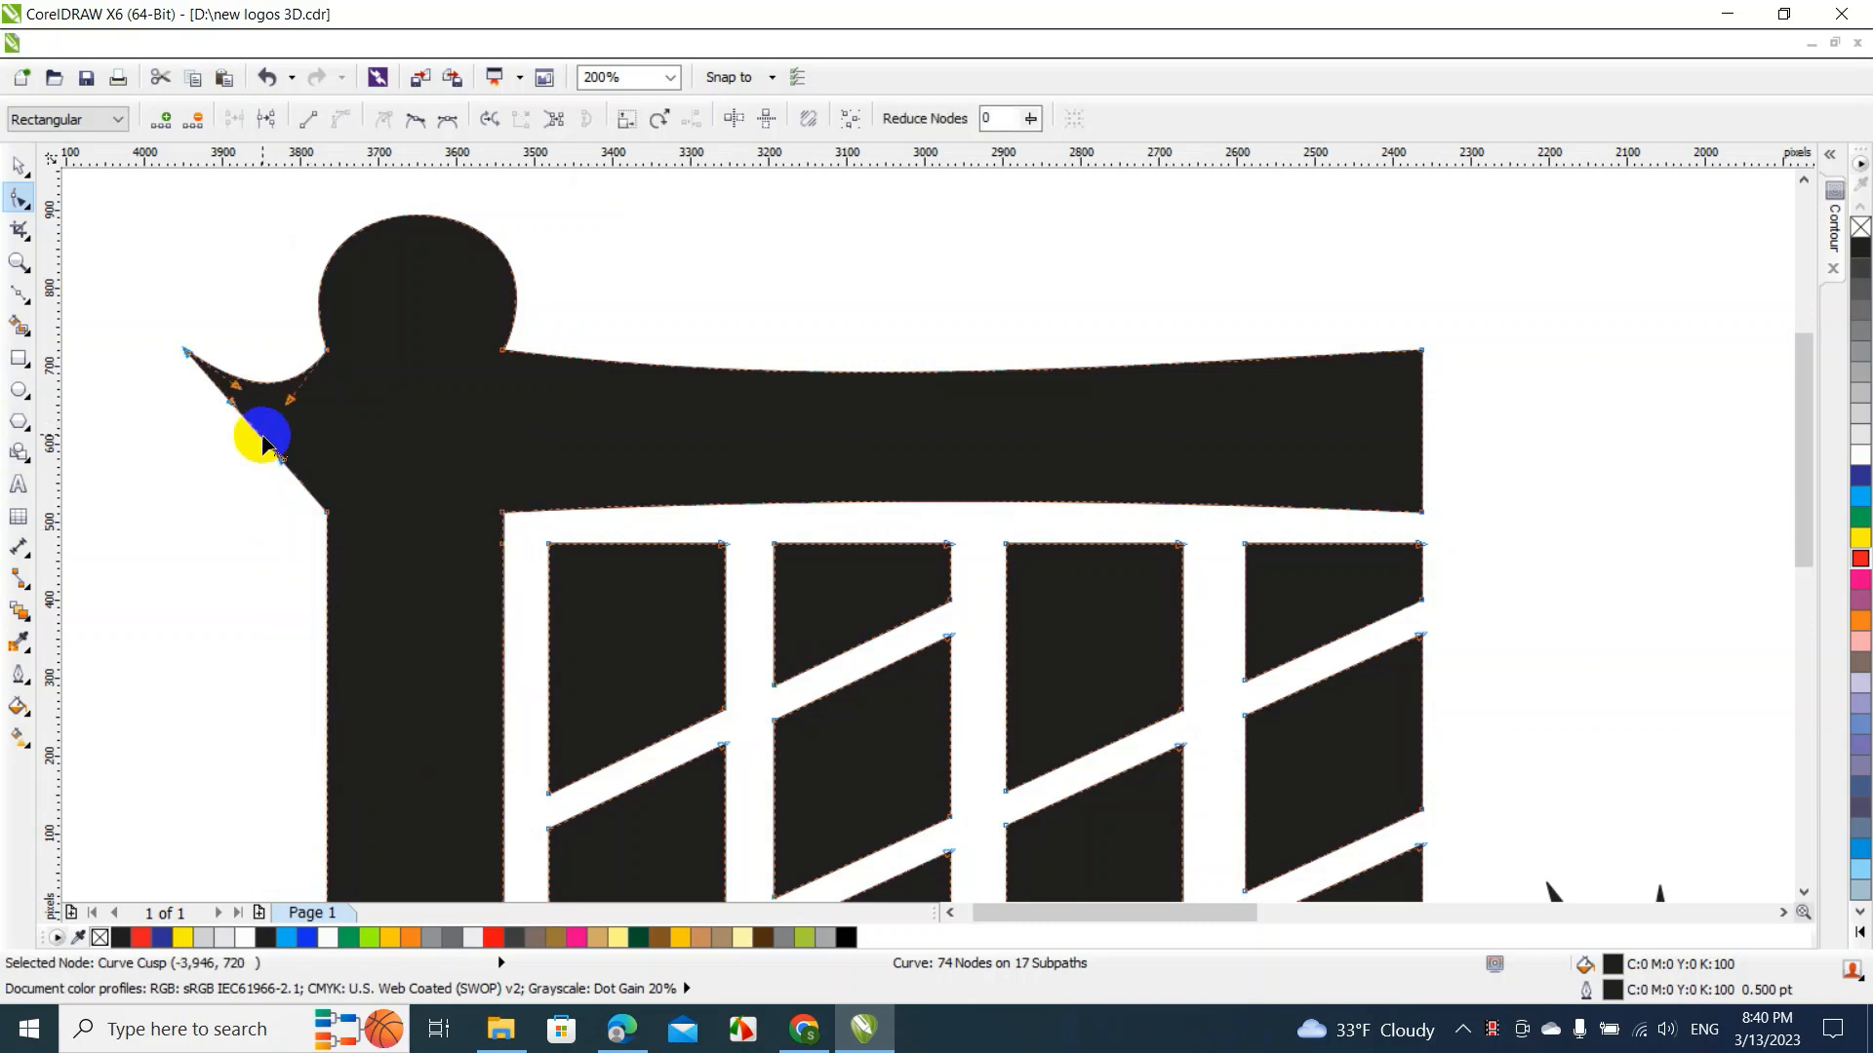
drag(263, 444, 241, 473)
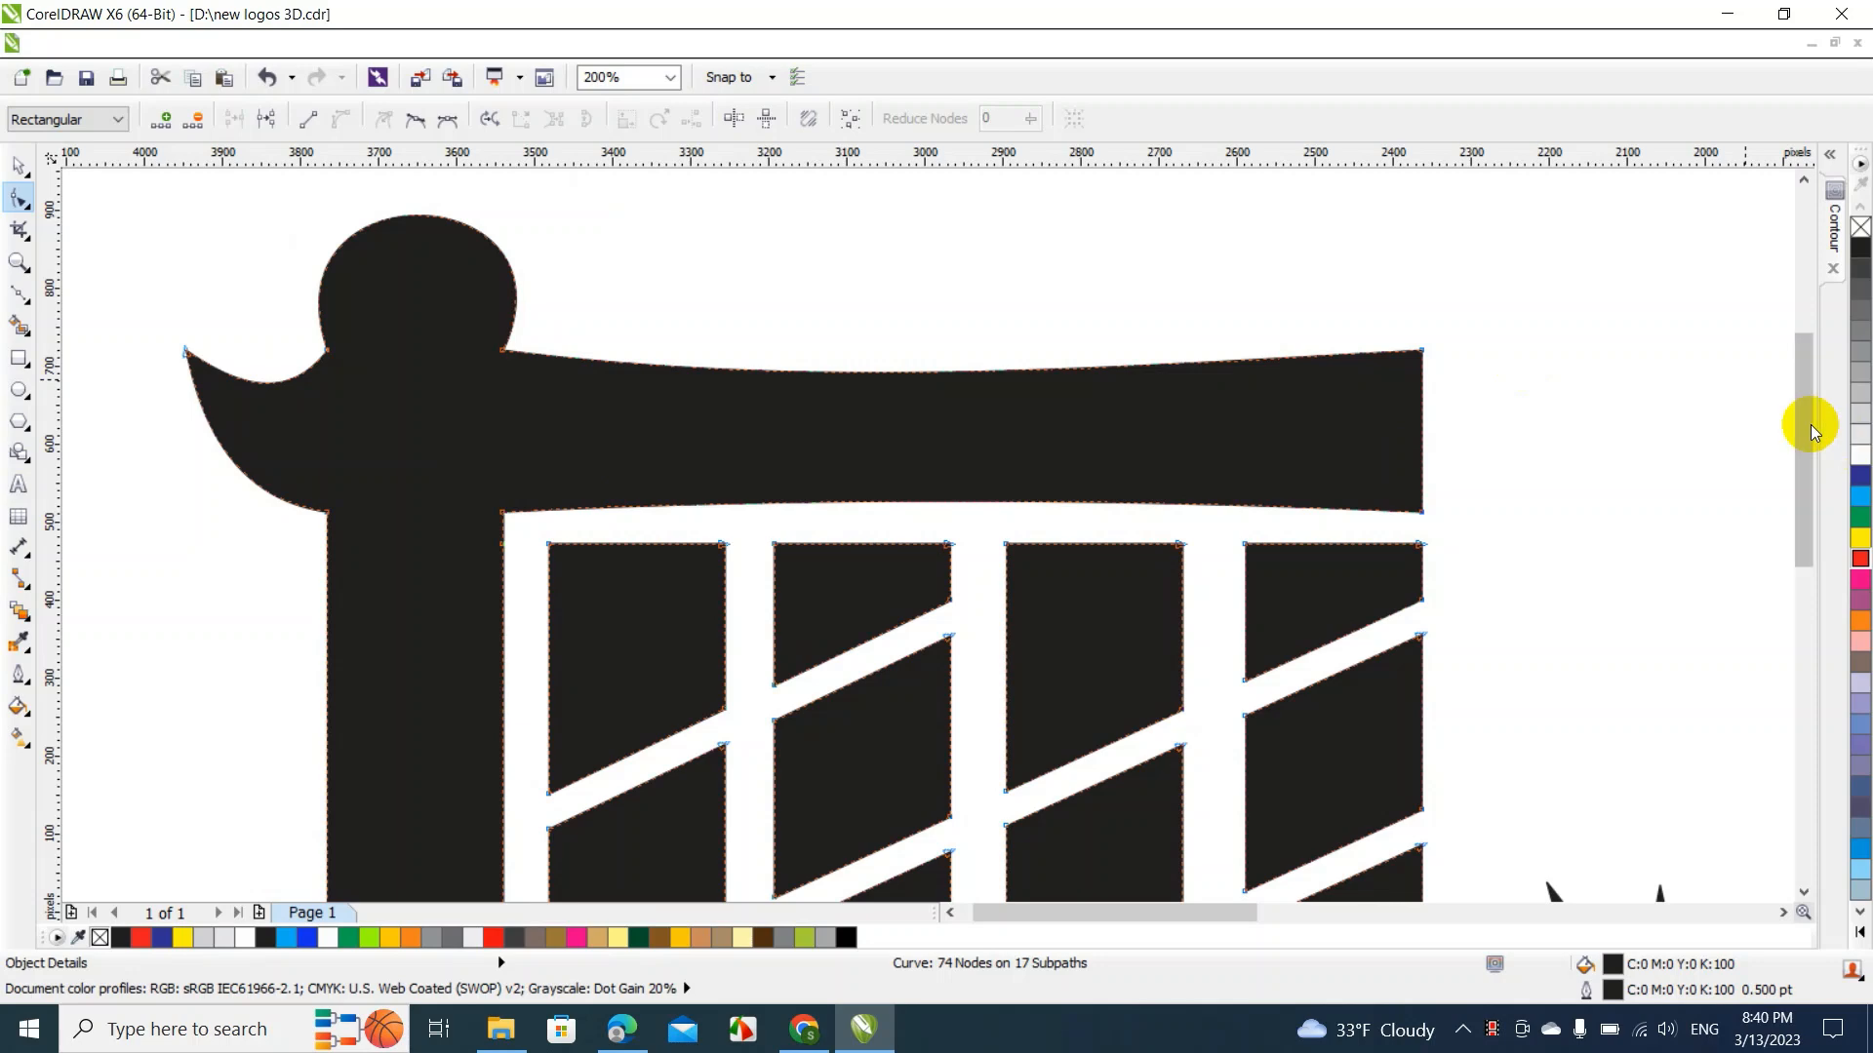
Convert the top edge of the feather column nearest the post to a curve and raise its inner corner to follow the bar's underside
drag(1805, 419, 1807, 464)
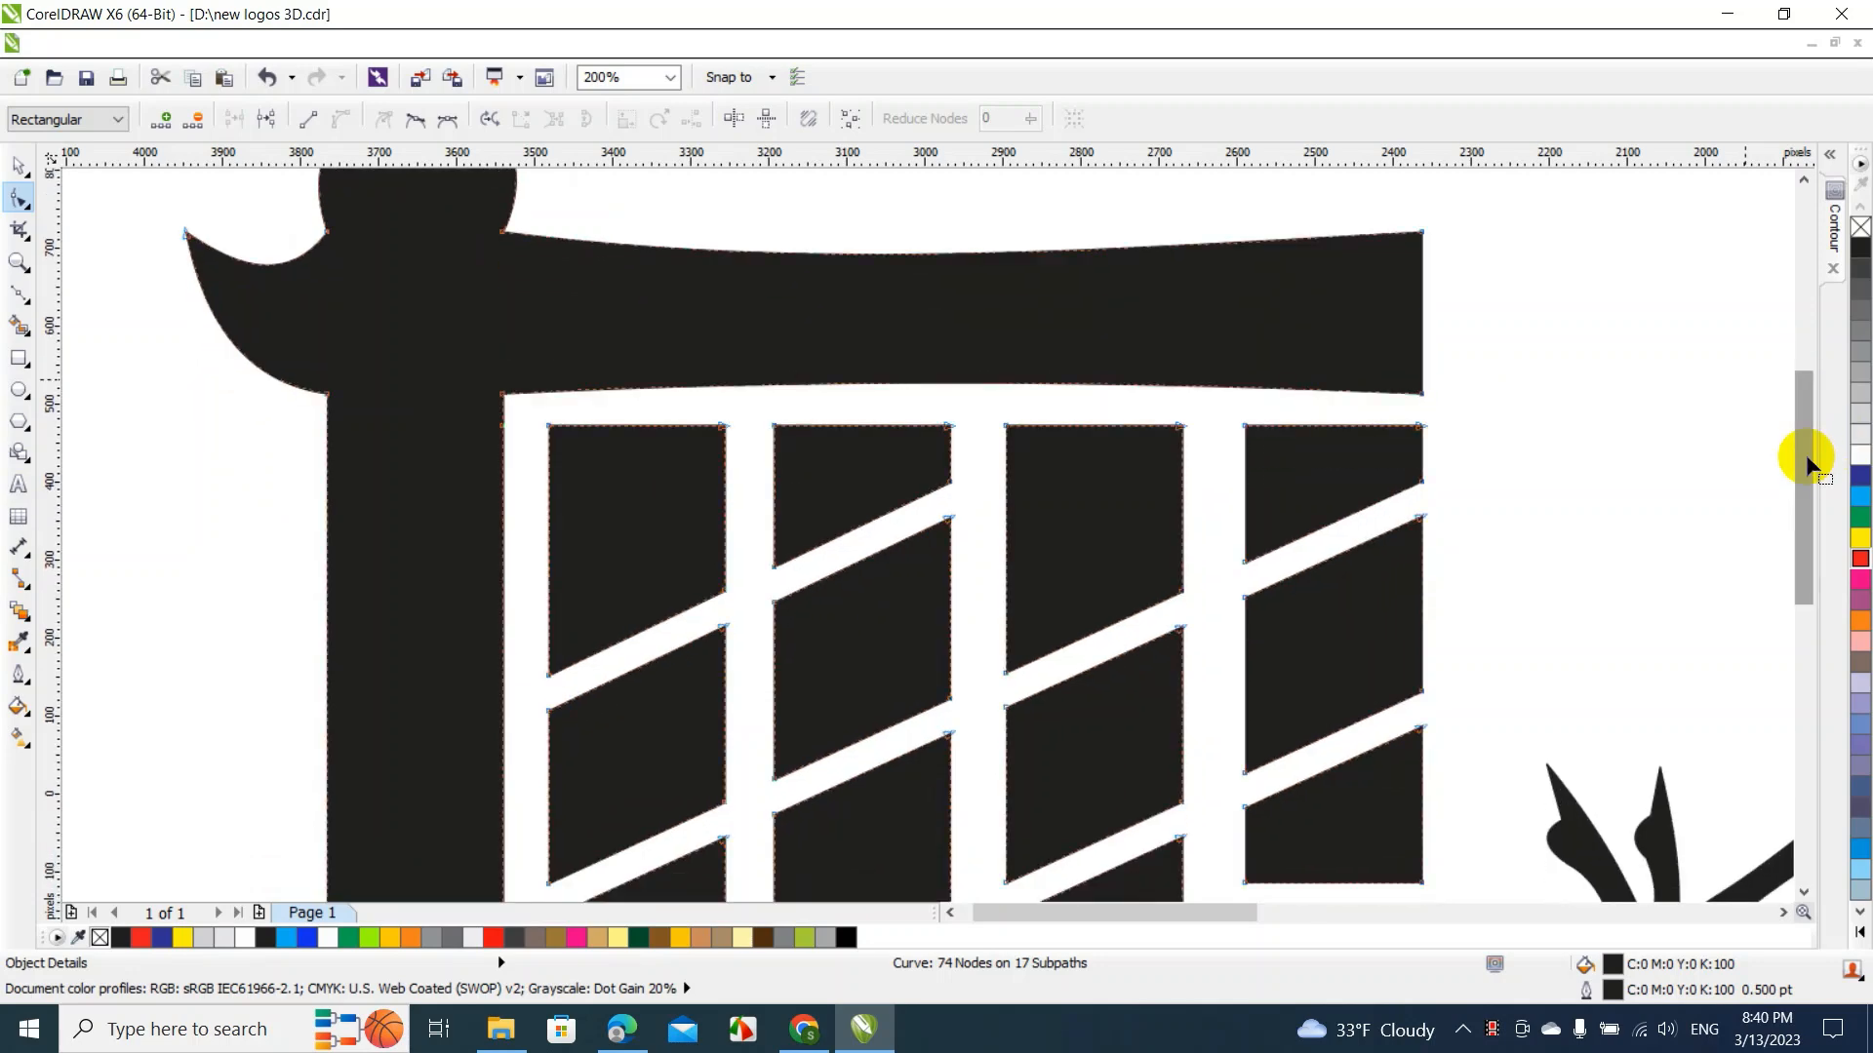
right_click(660, 429)
click(698, 539)
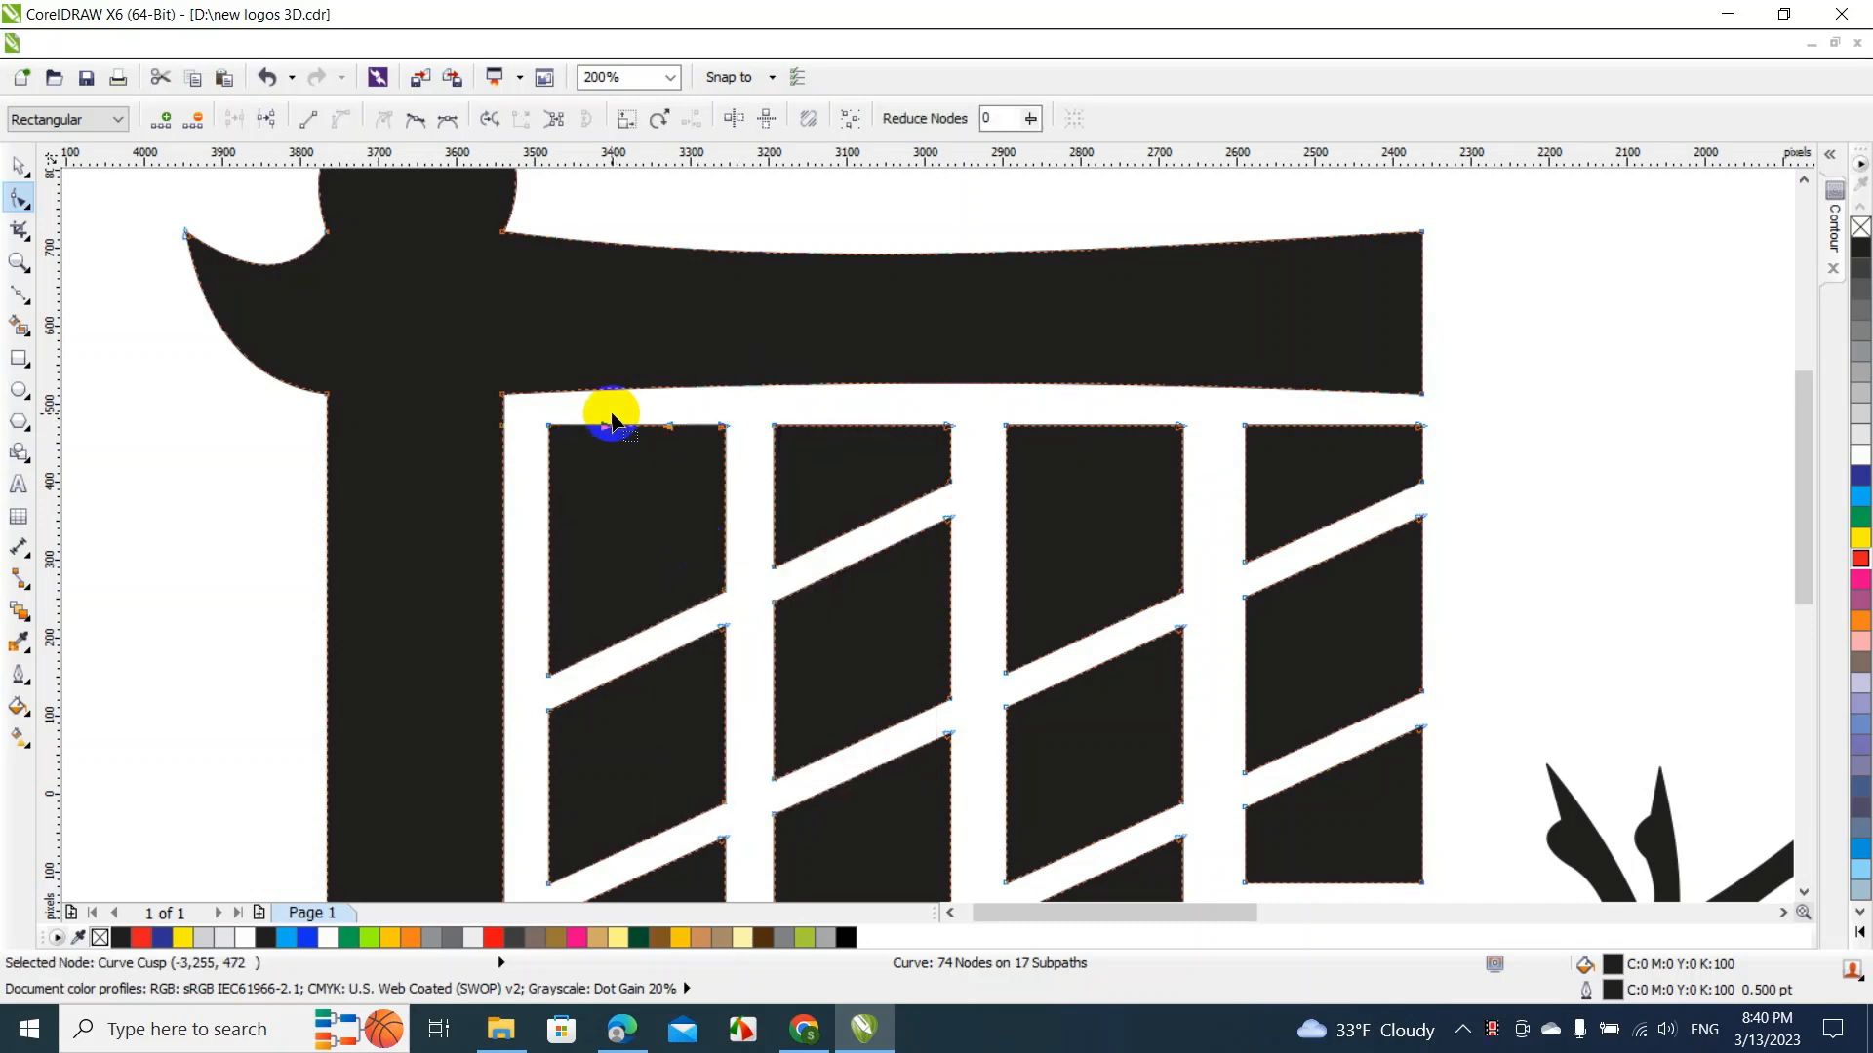
drag(632, 434, 673, 410)
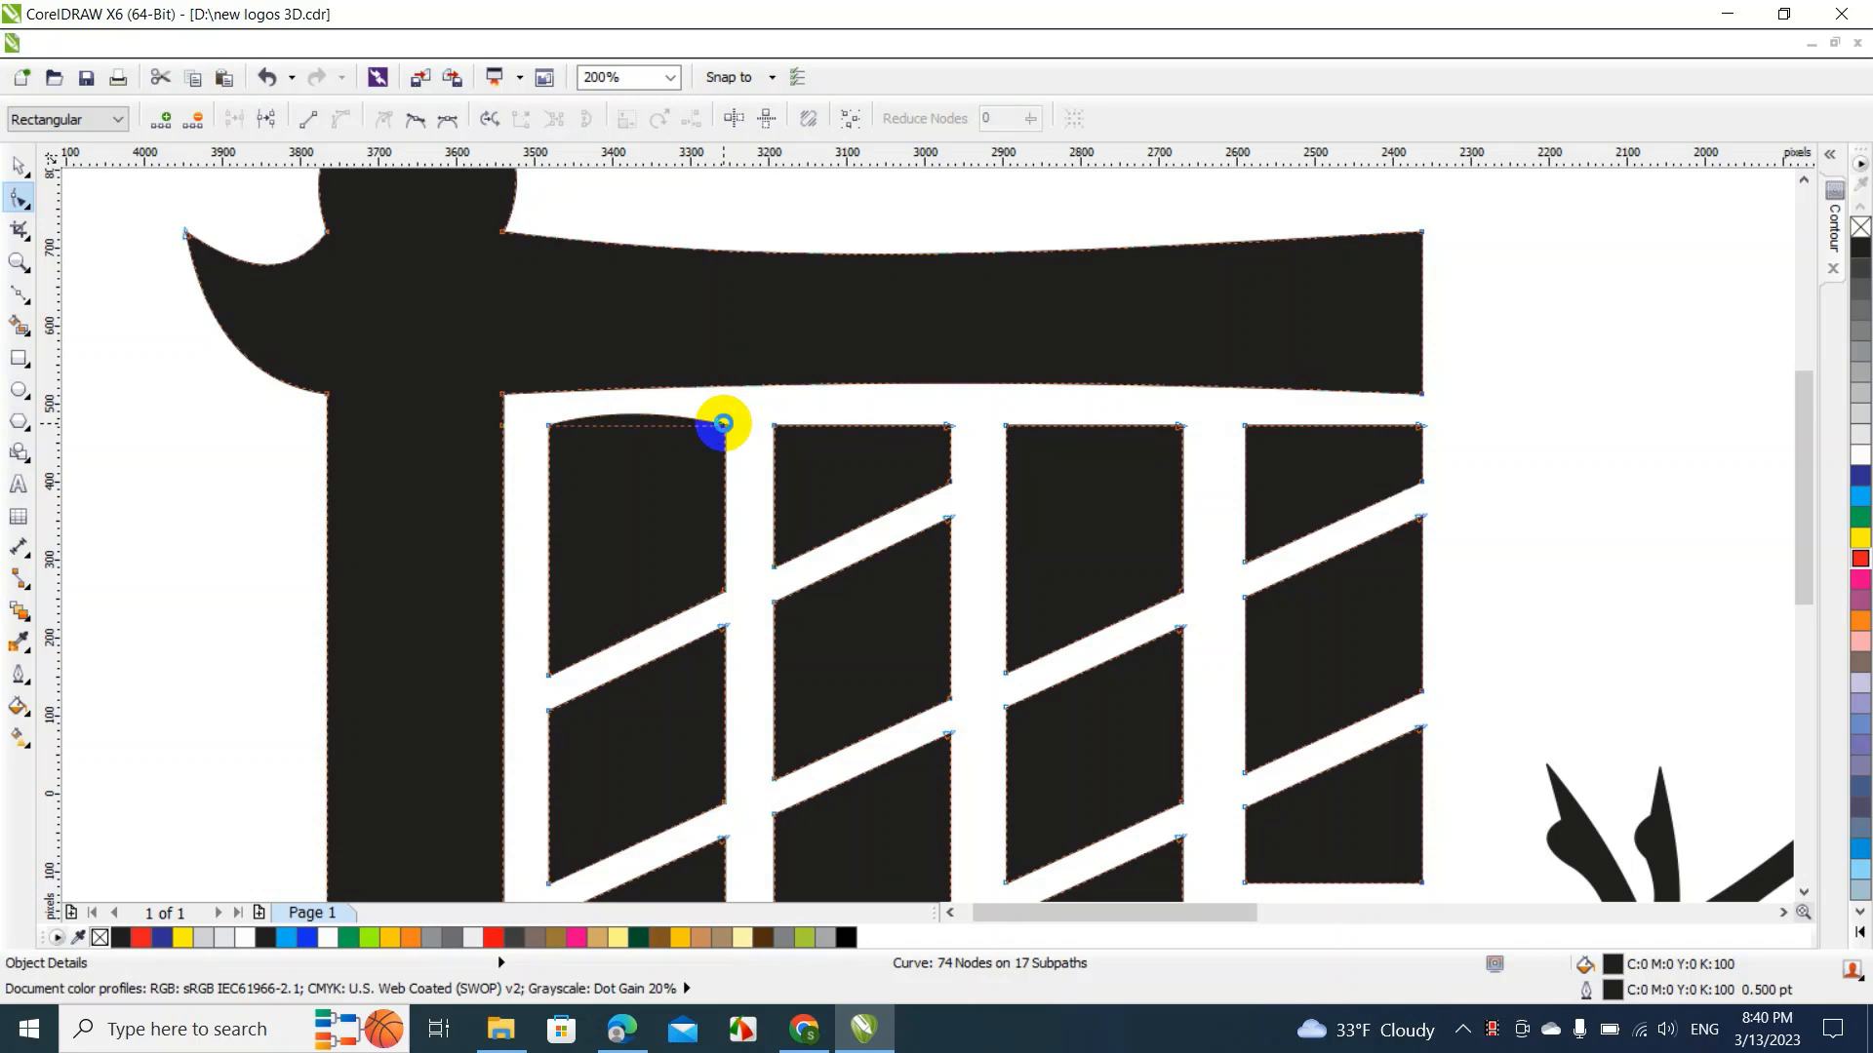
key(ctrl+z)
drag(724, 426, 606, 407)
Raise both top corners of the second feather column and arch its top edge slightly to match the bar's curved underside
drag(778, 429, 776, 411)
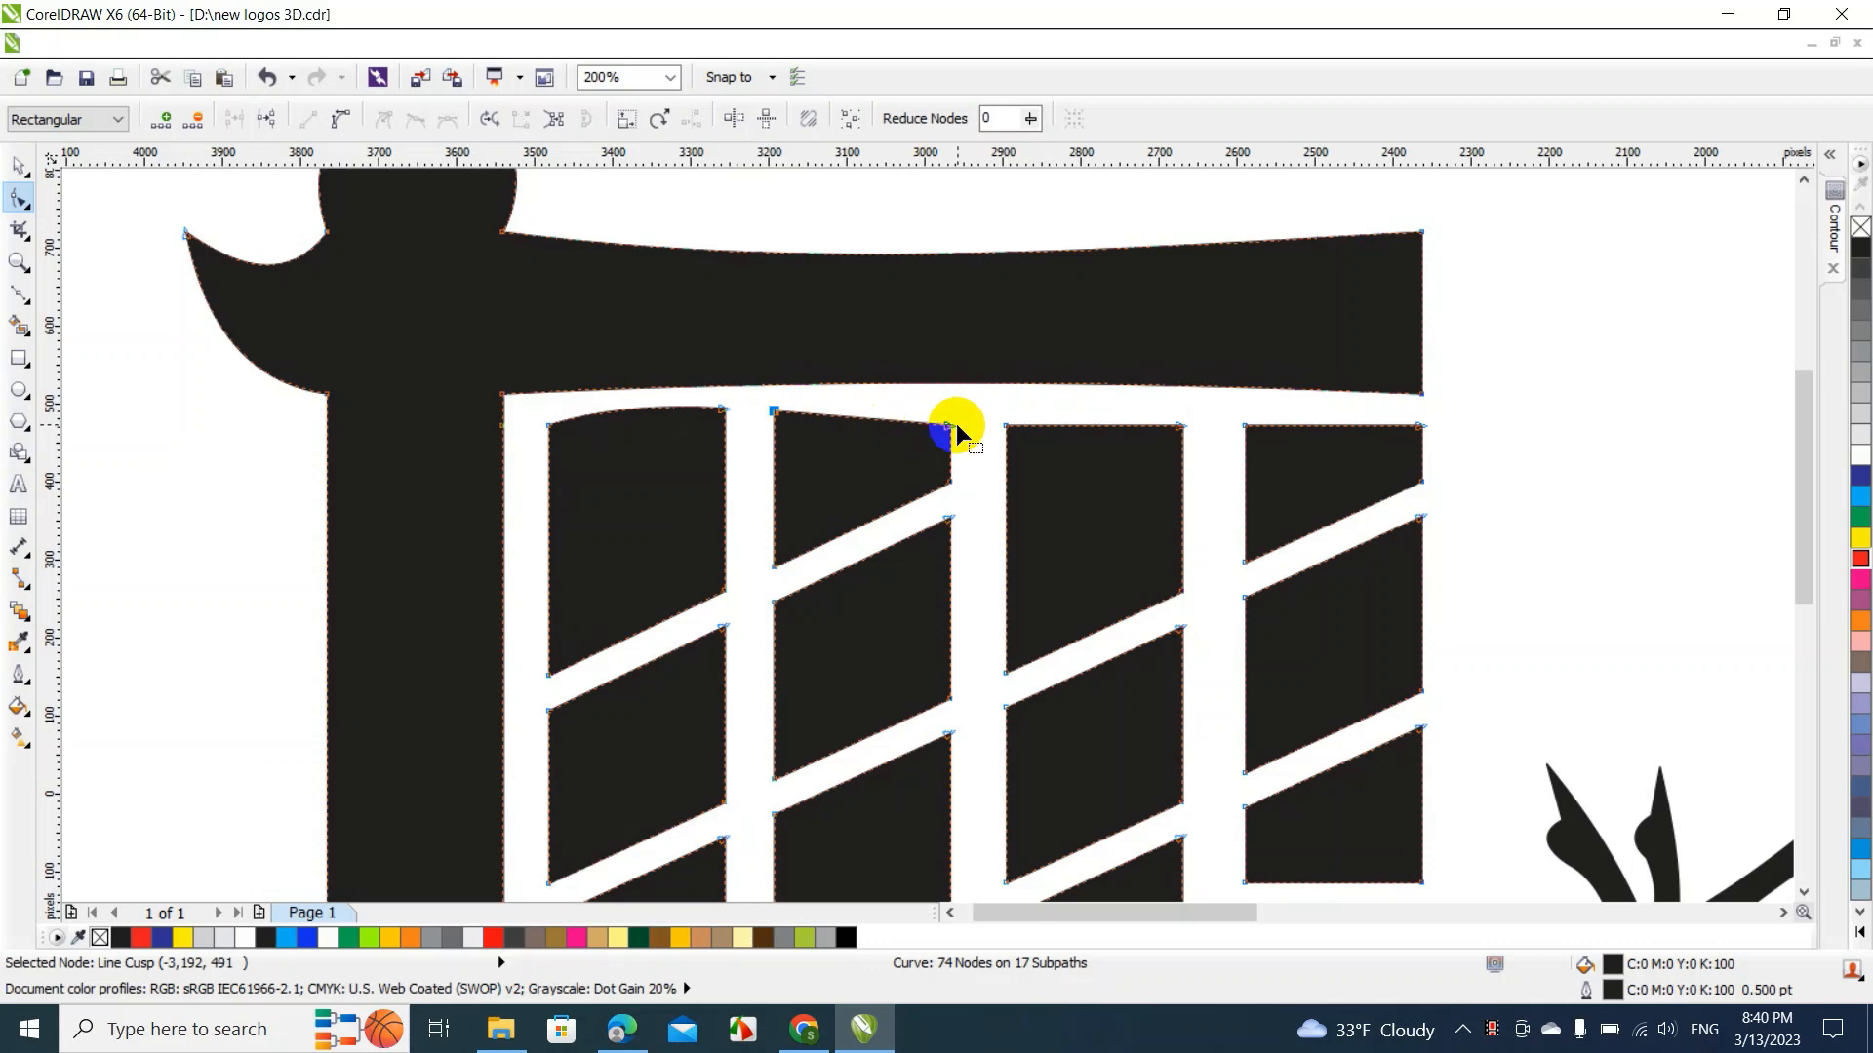
drag(951, 430, 952, 414)
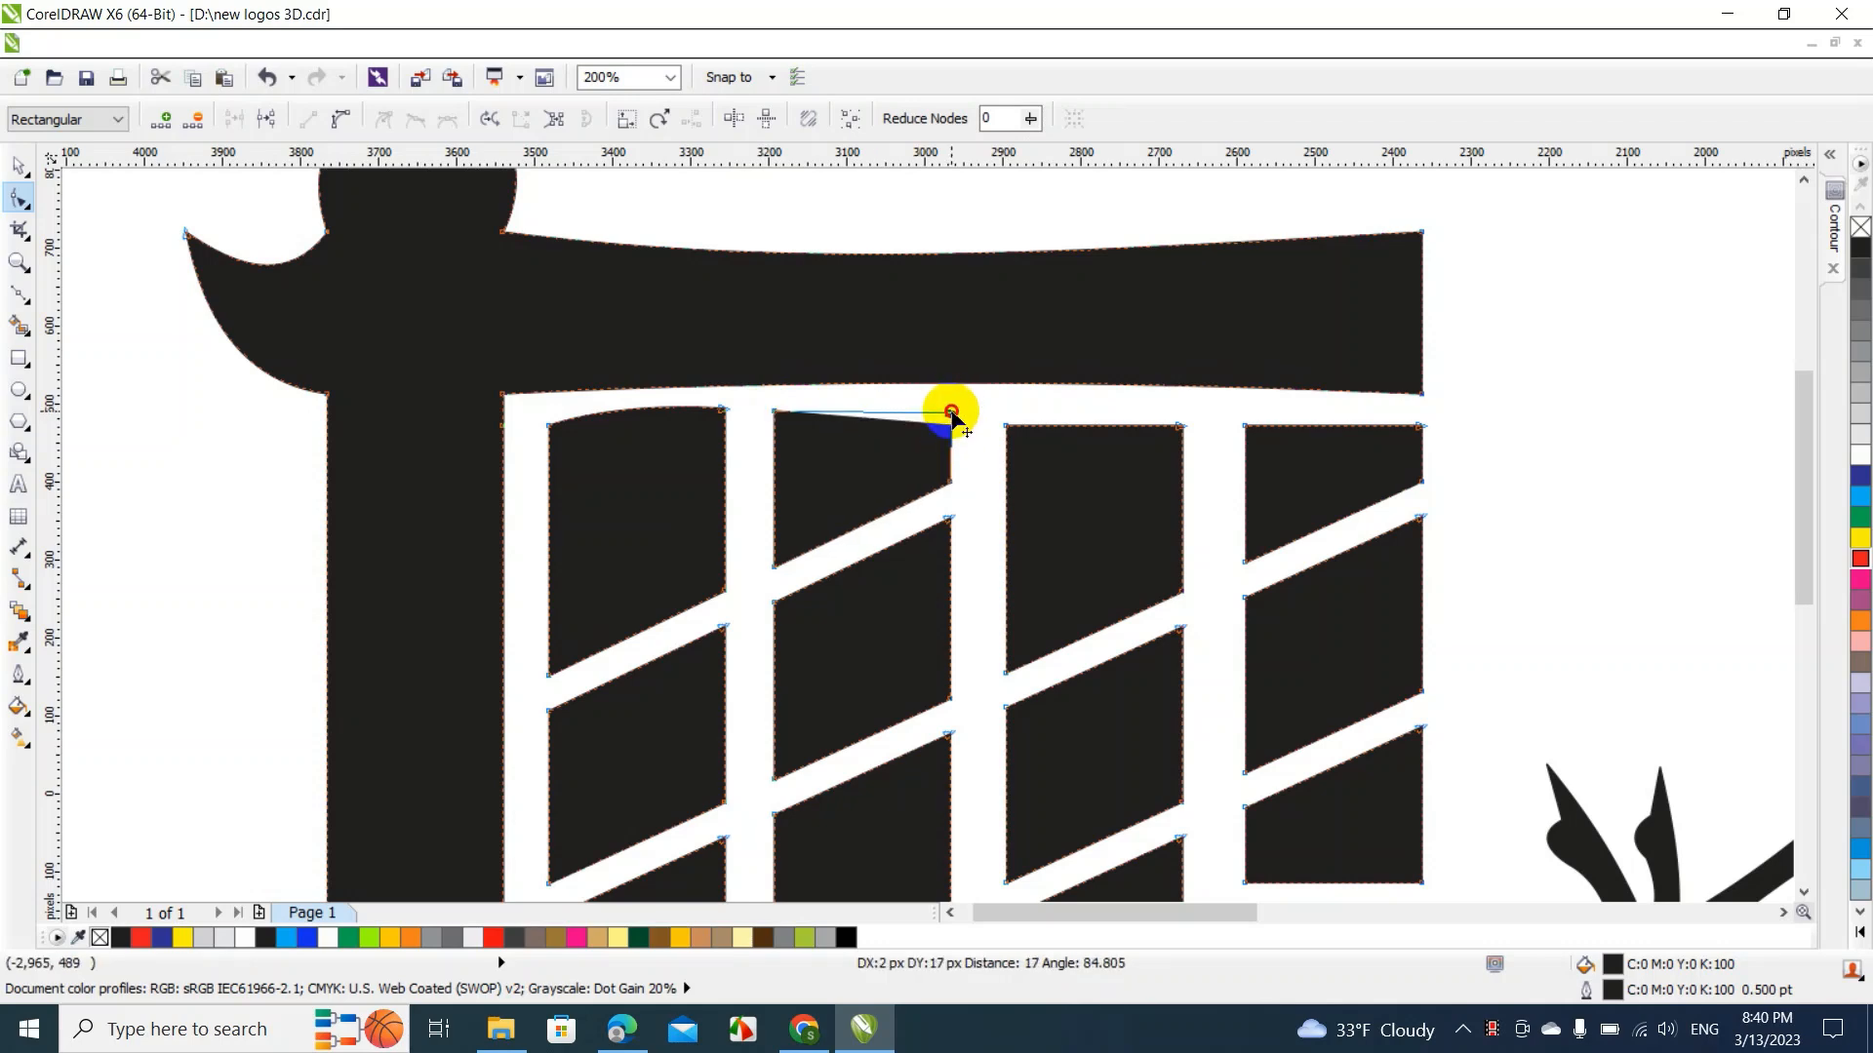
drag(952, 413, 951, 411)
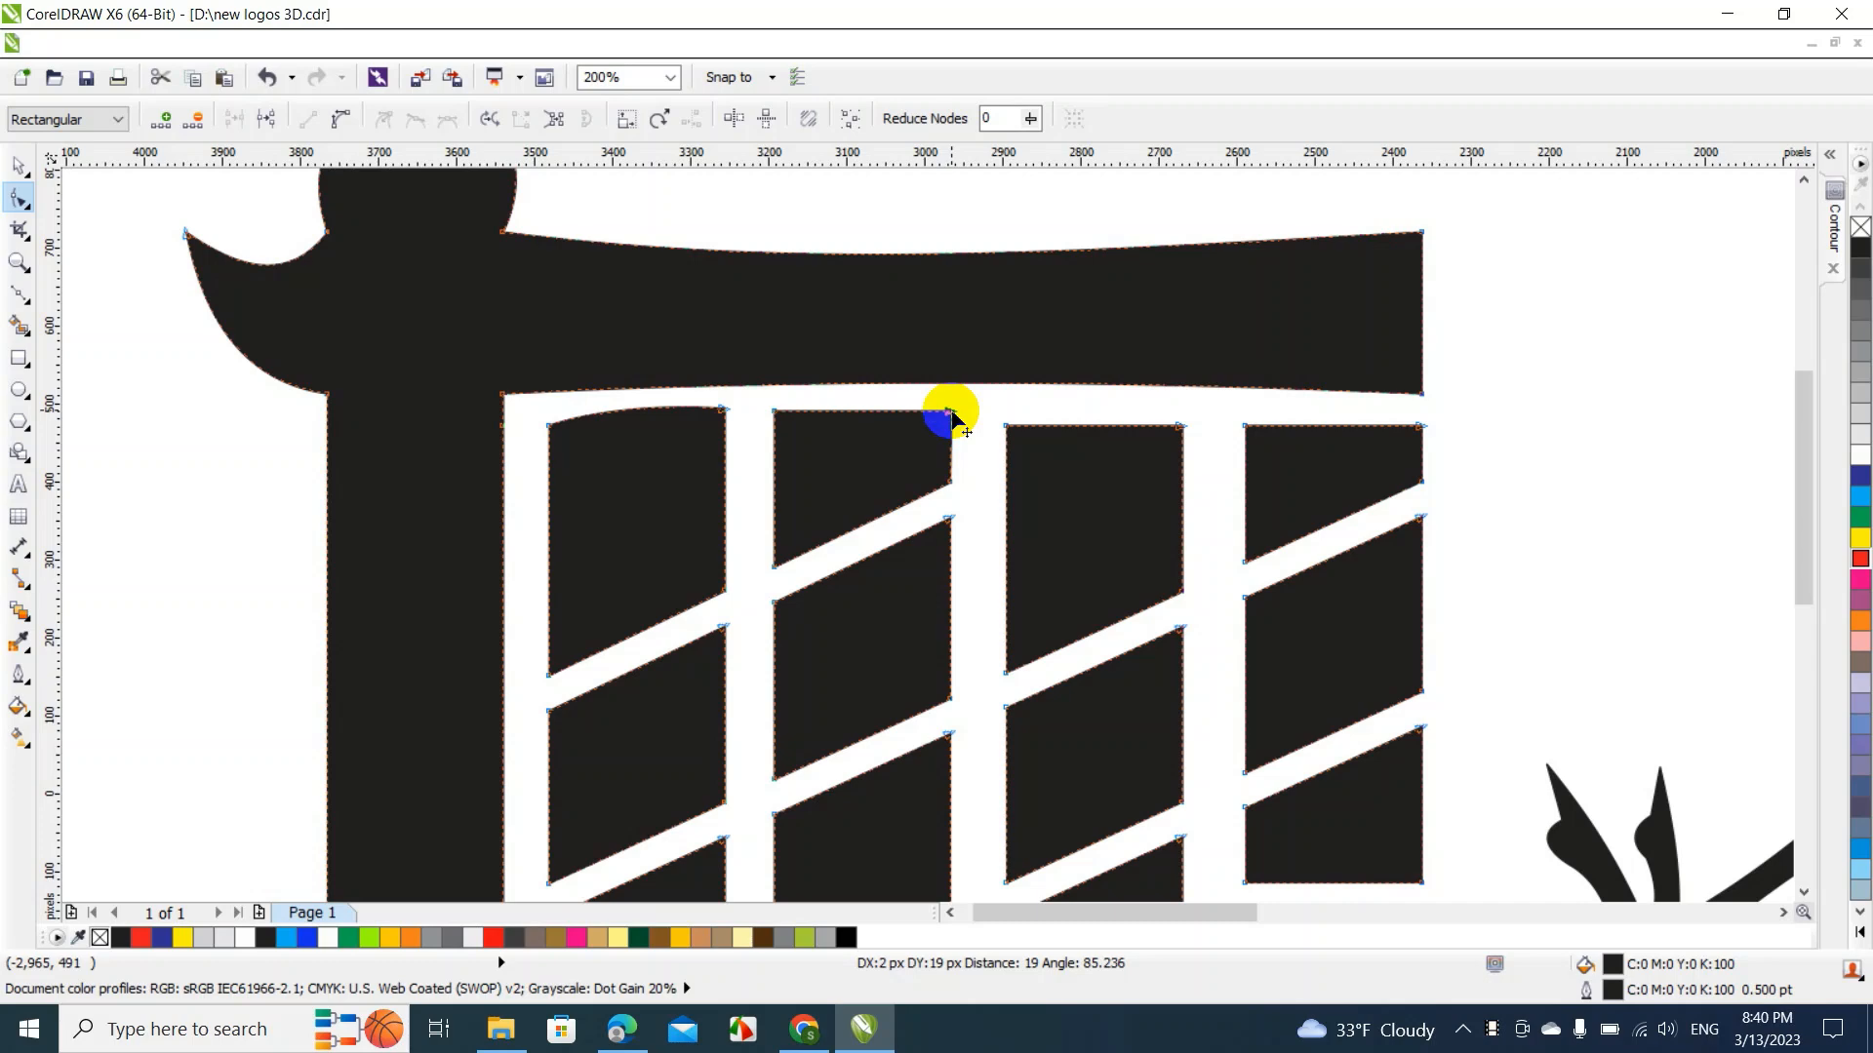
right_click(855, 415)
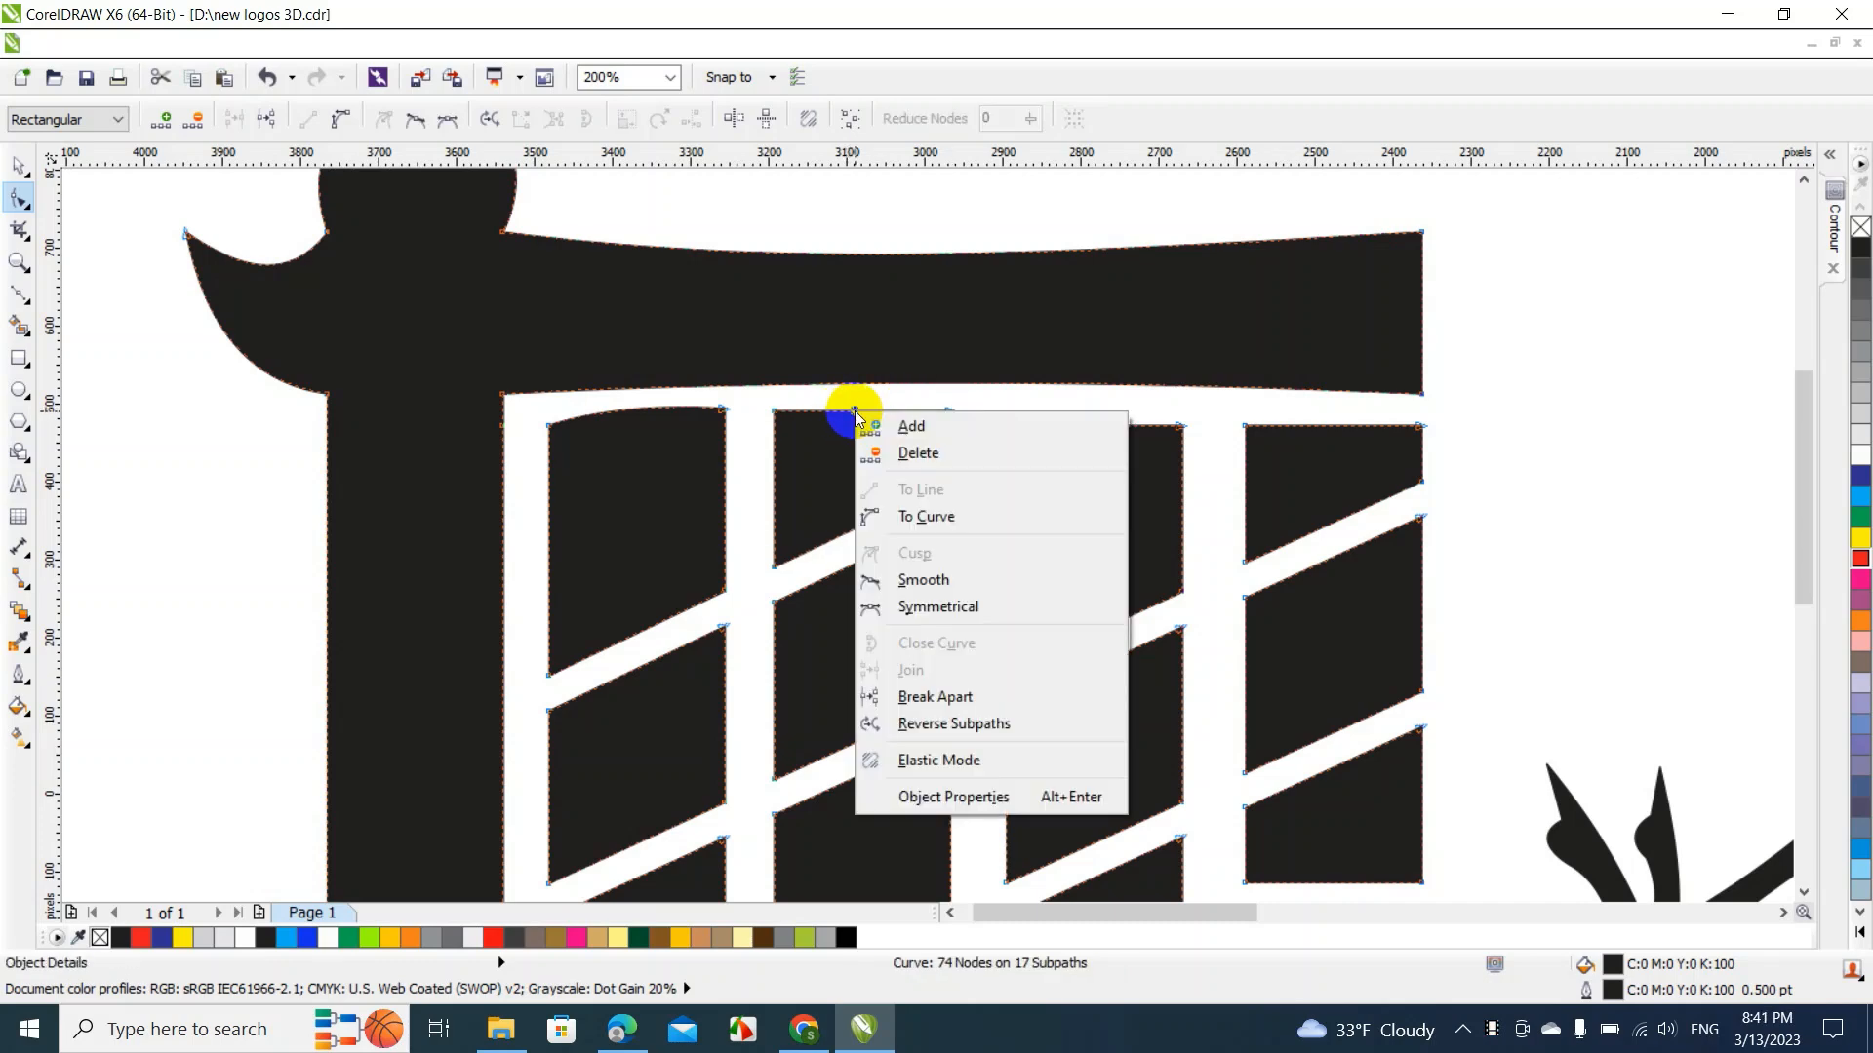
click(925, 518)
drag(861, 416, 860, 408)
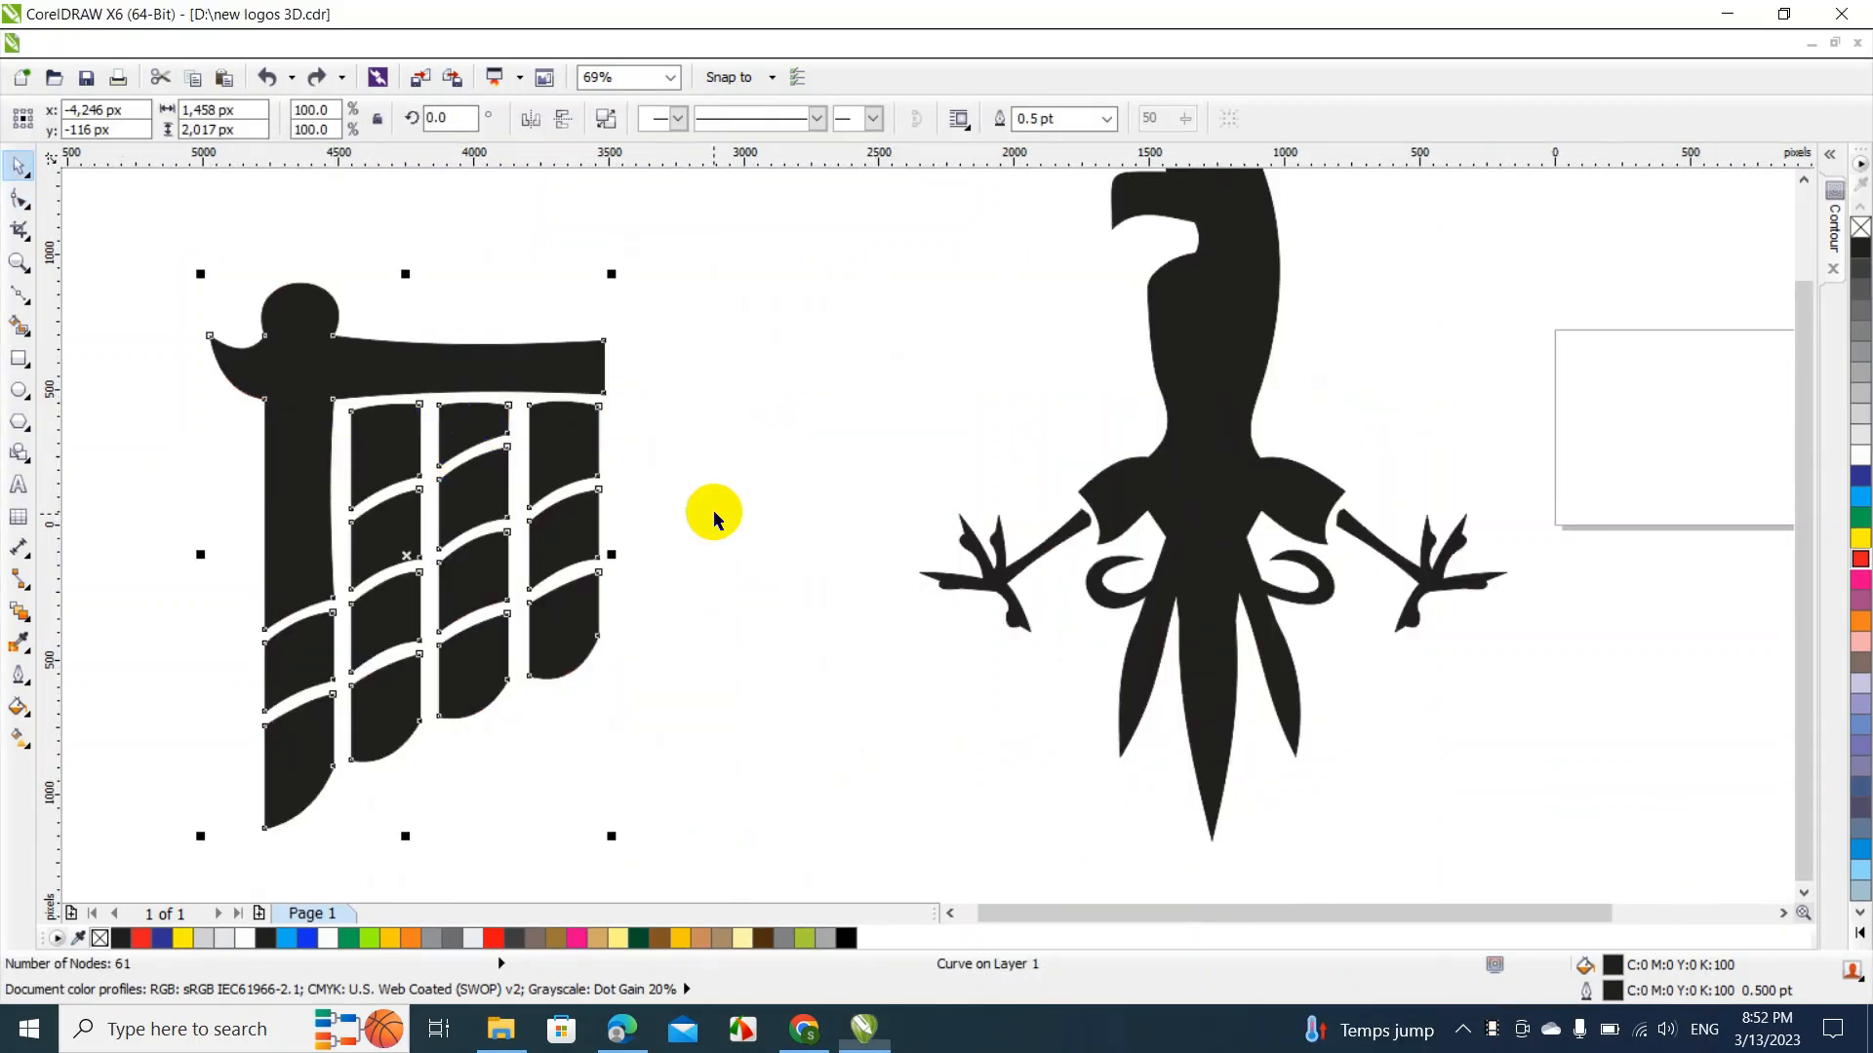
Scale the finished wing down to 58.8% and place it beside the eagle's body
click(554, 534)
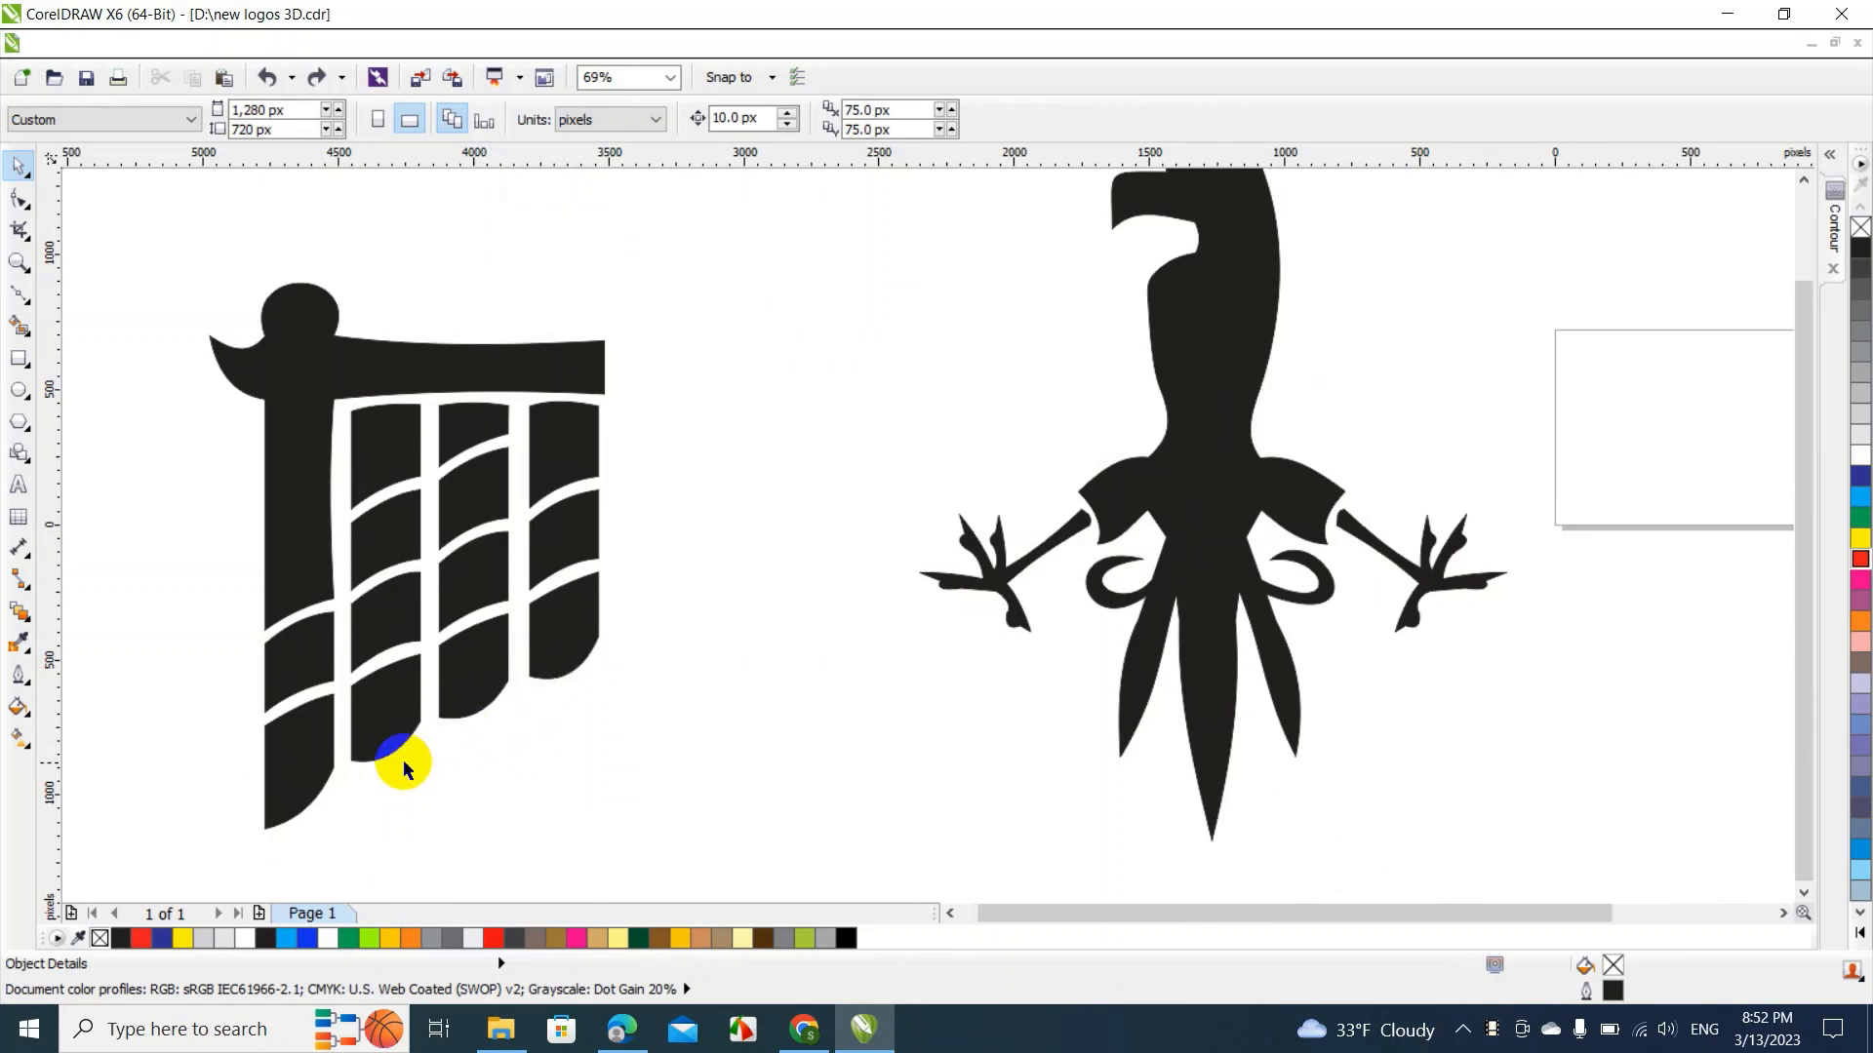
drag(543, 375, 845, 299)
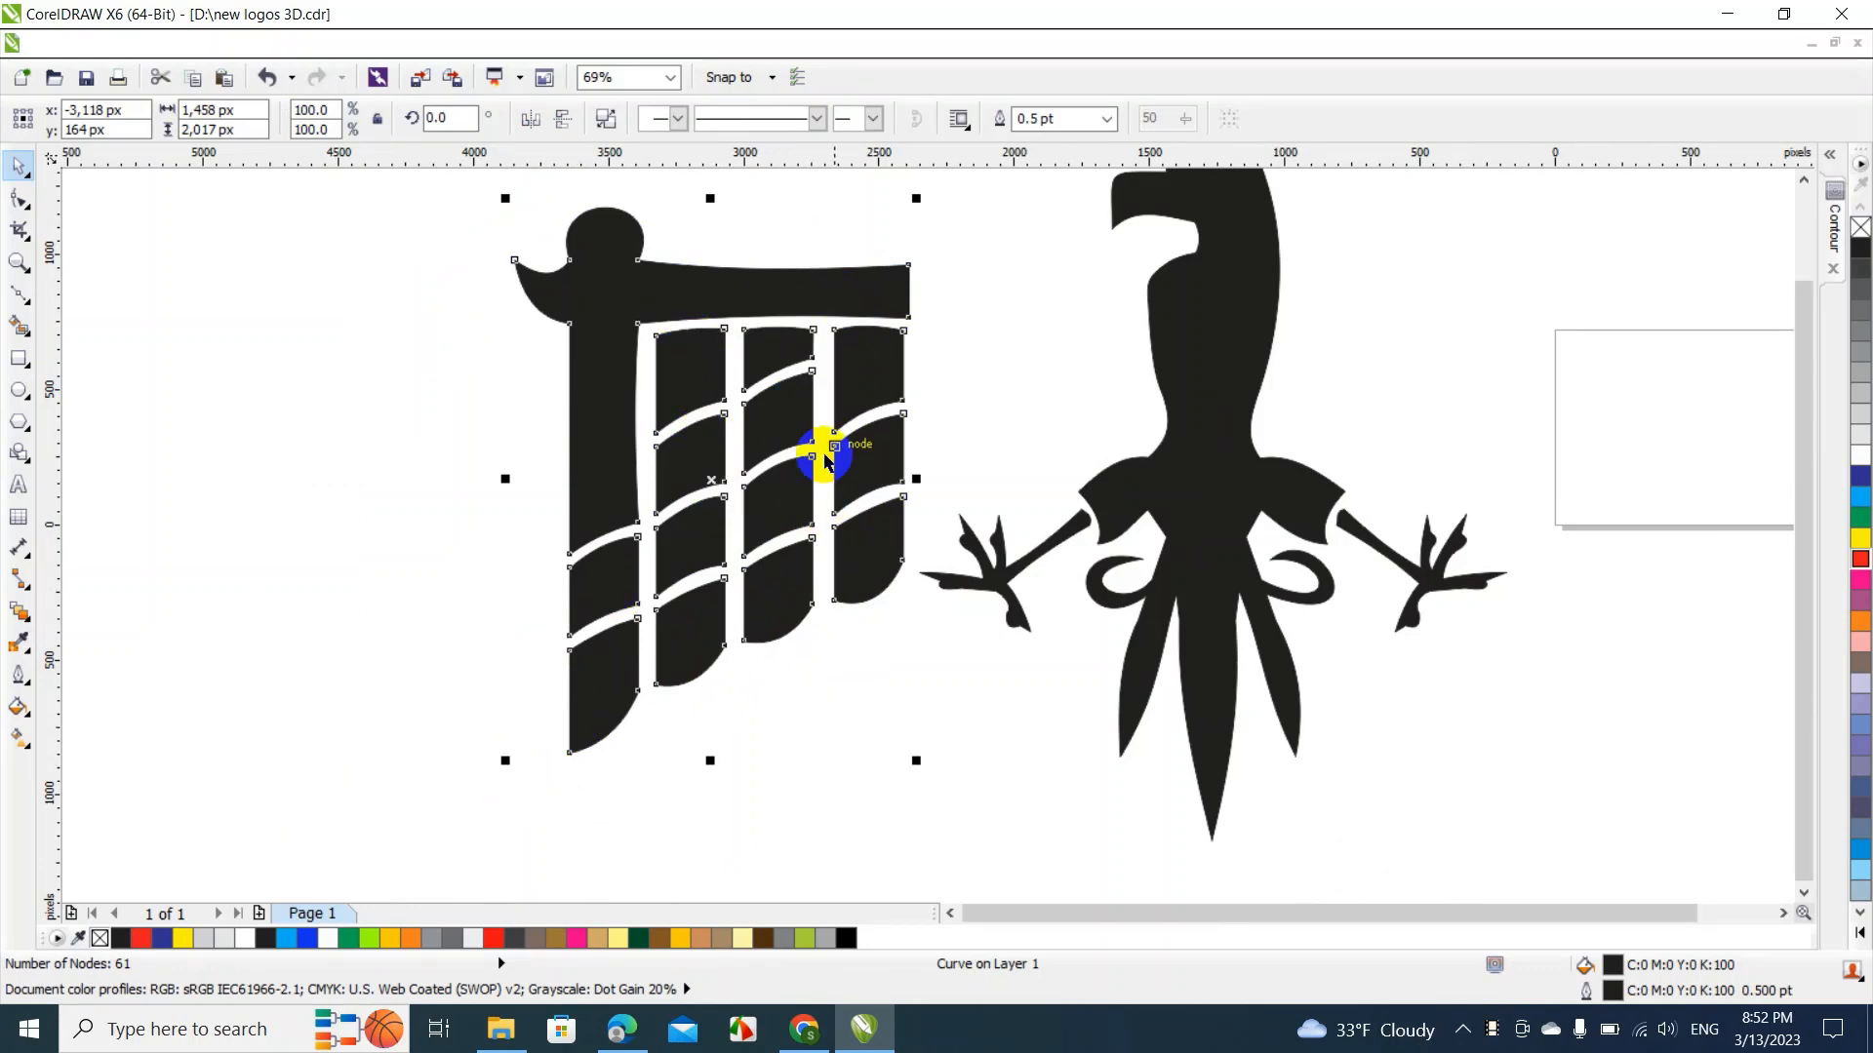
click(978, 355)
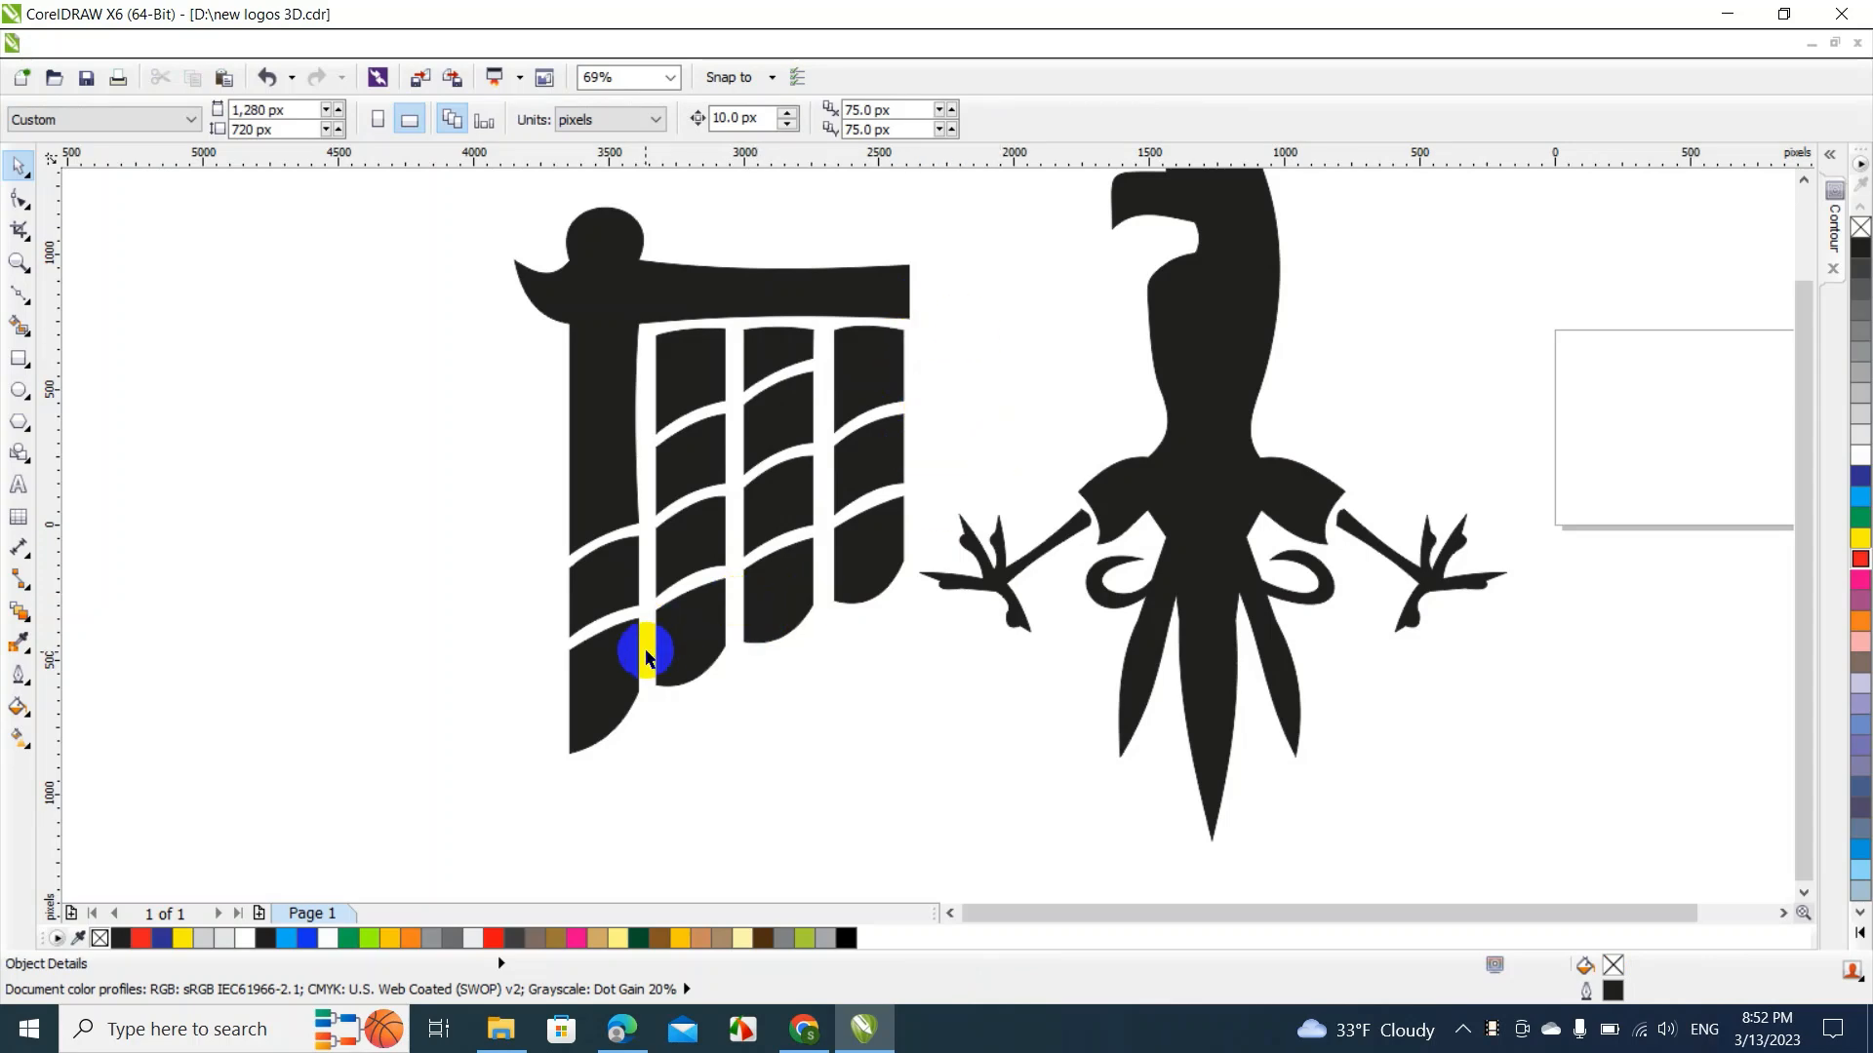
click(618, 466)
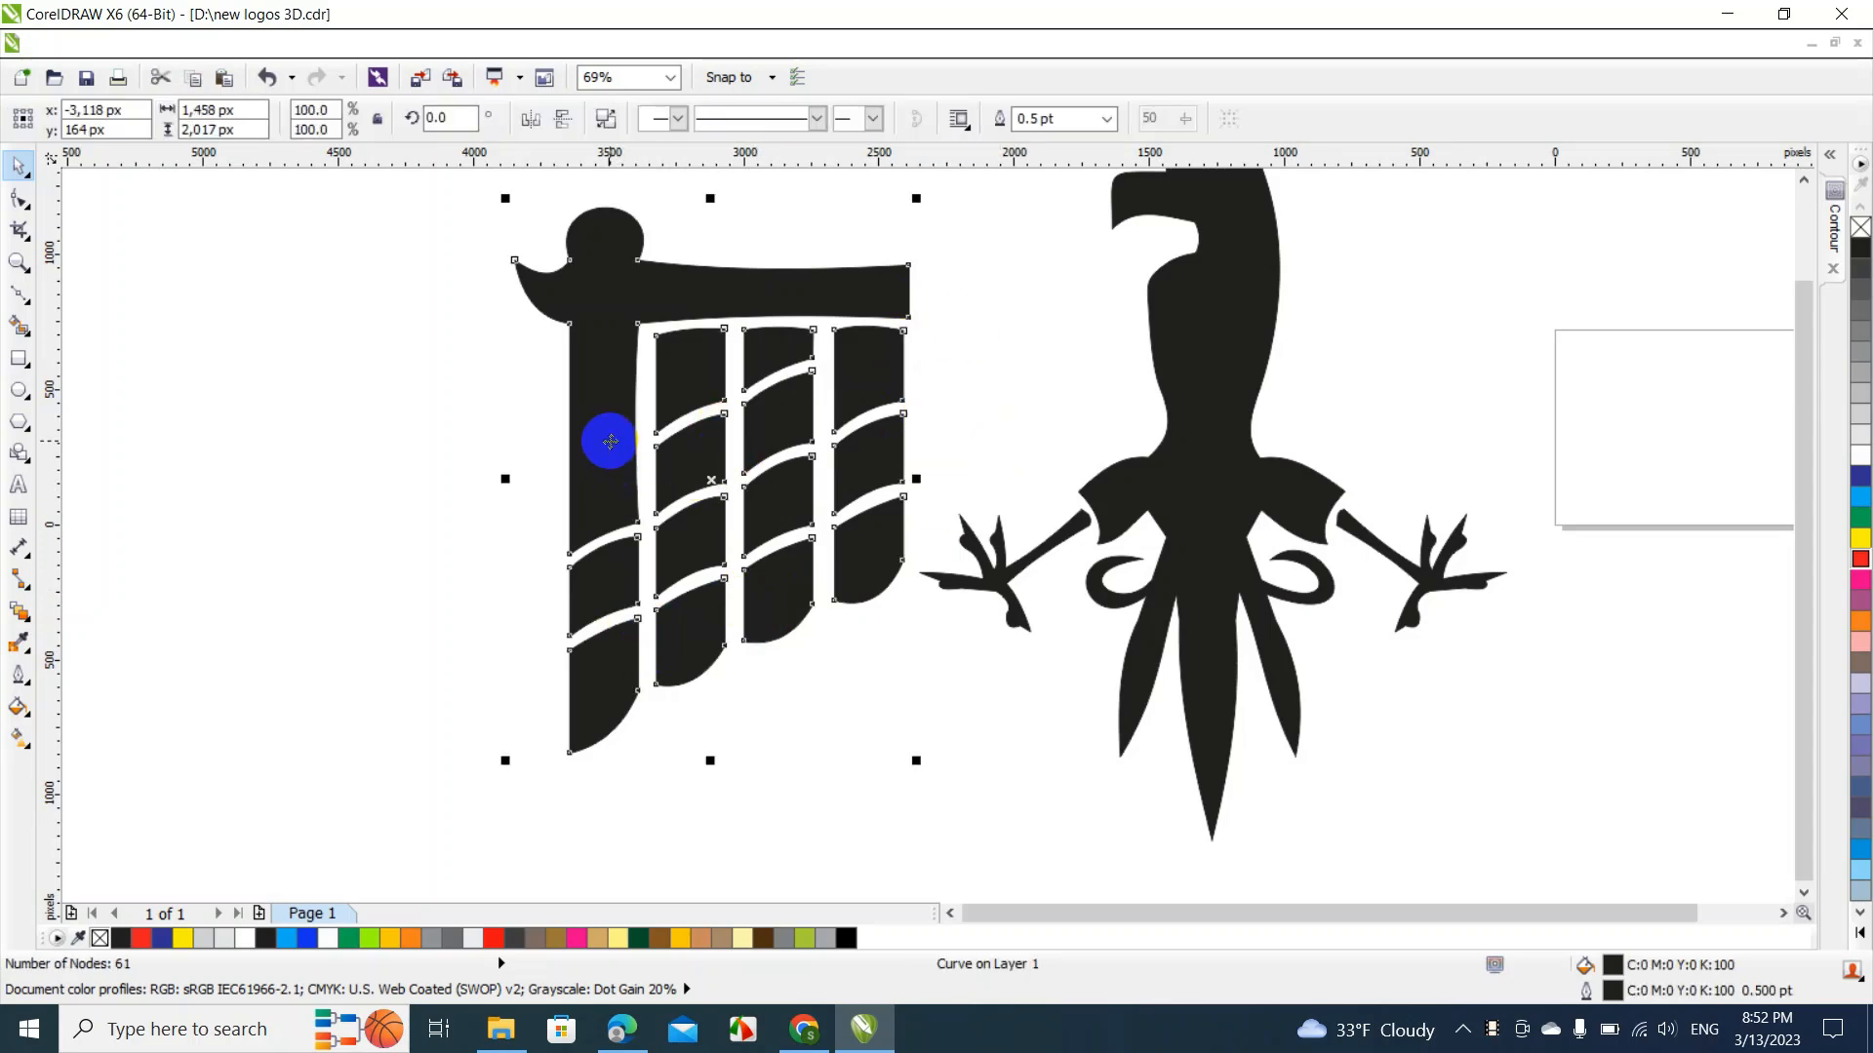
drag(505, 763, 667, 536)
drag(797, 255, 1028, 278)
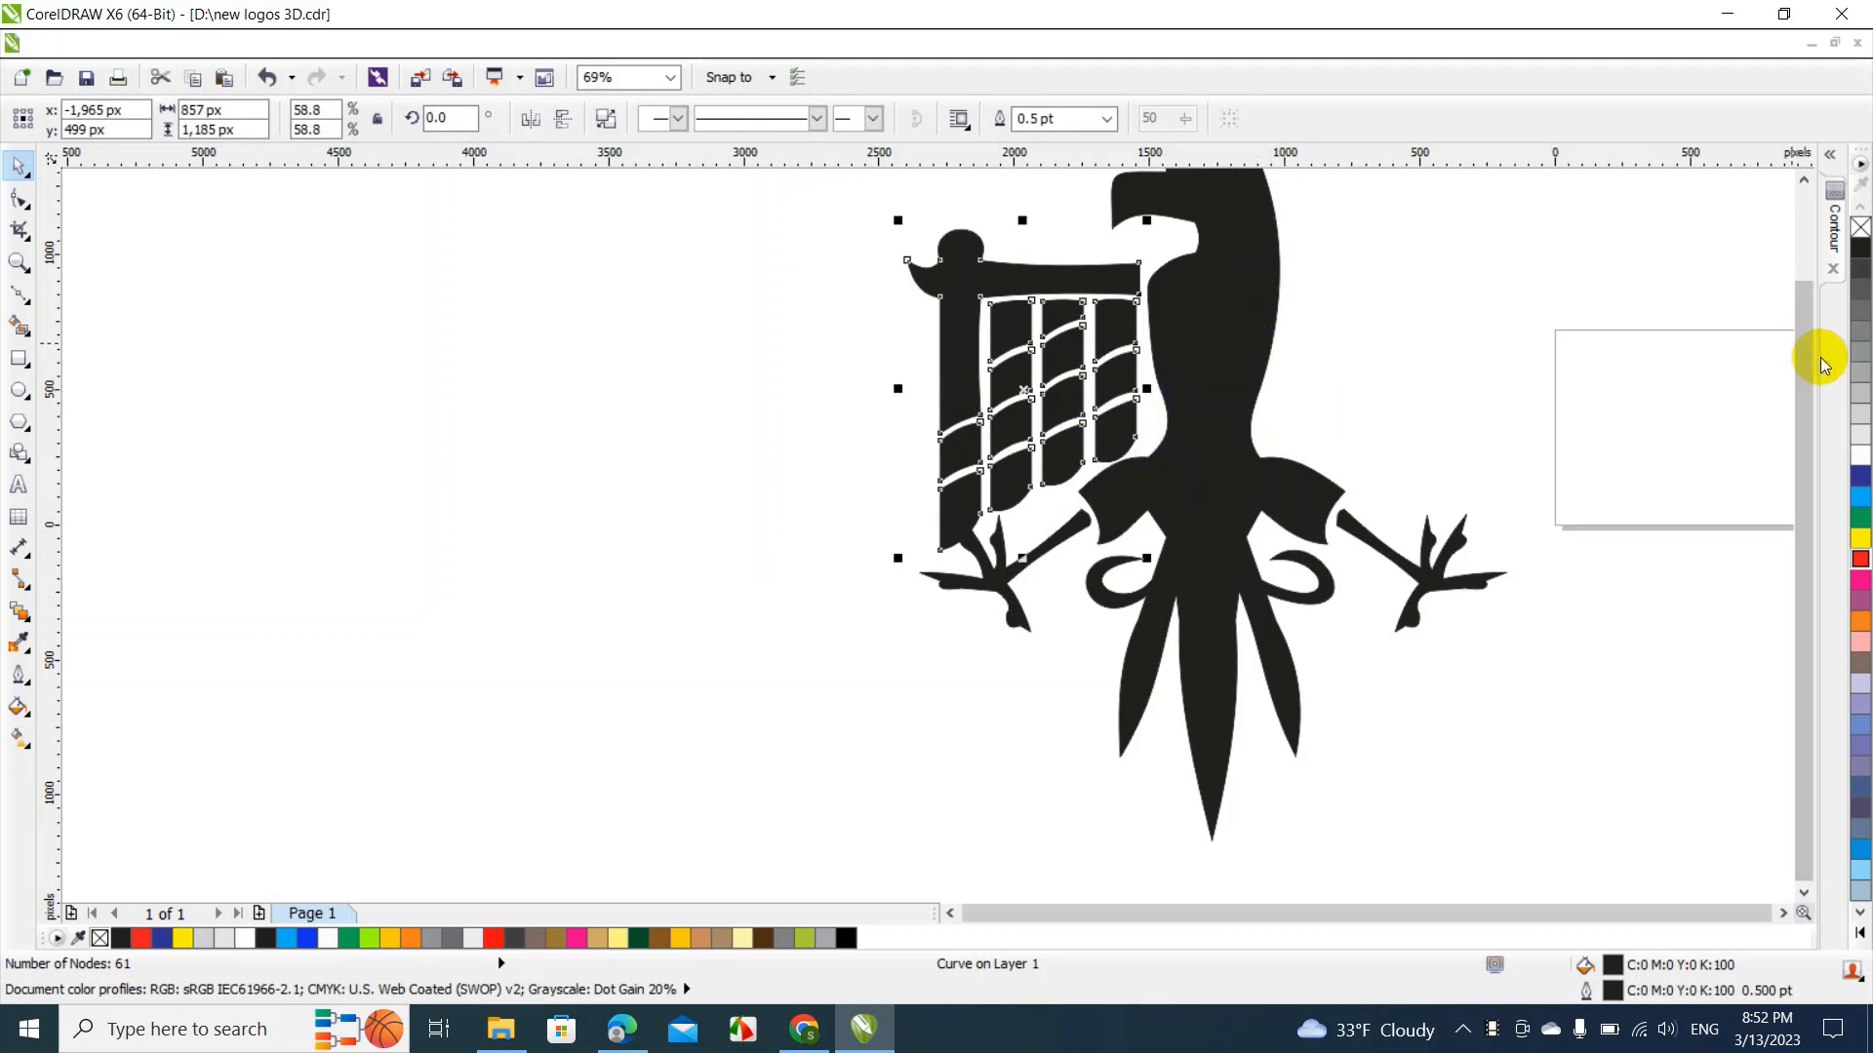
Stretch the eagle's body taller from its top edge and move the wing up alongside the neck
drag(1807, 353, 1798, 259)
click(1268, 343)
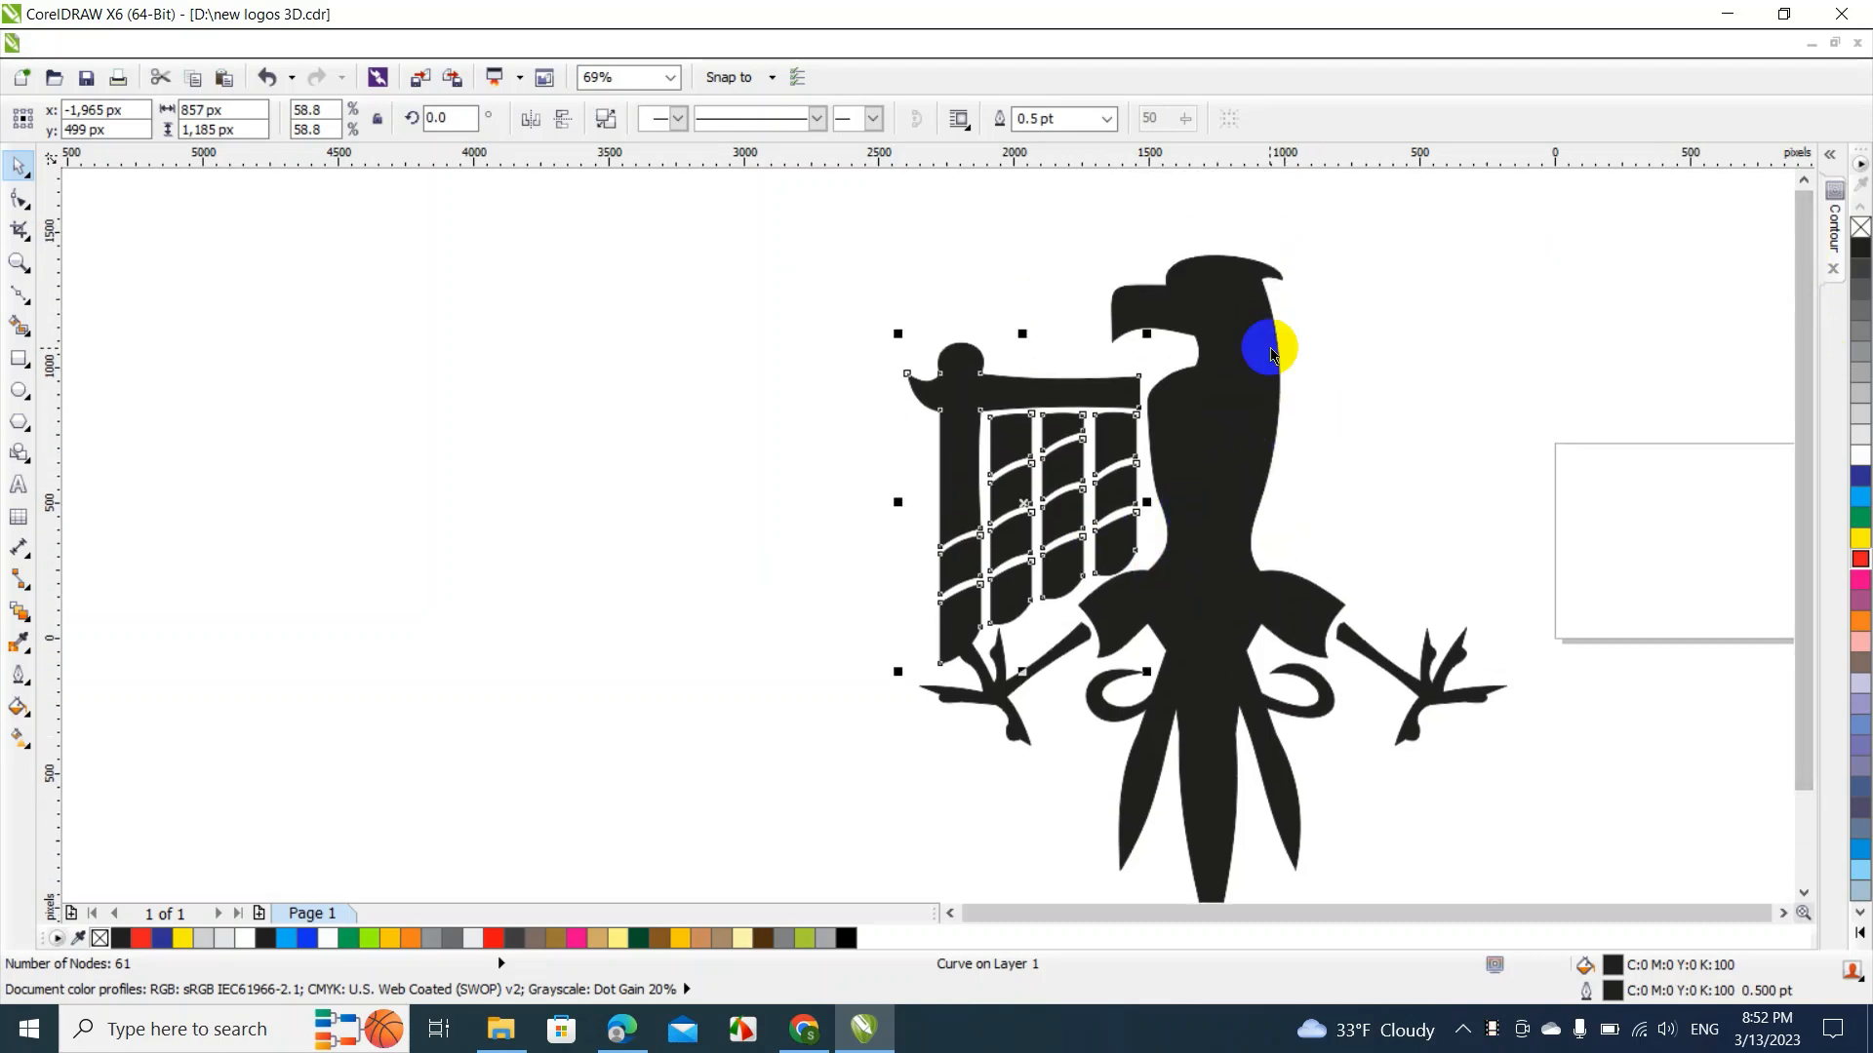
drag(1210, 247, 1208, 197)
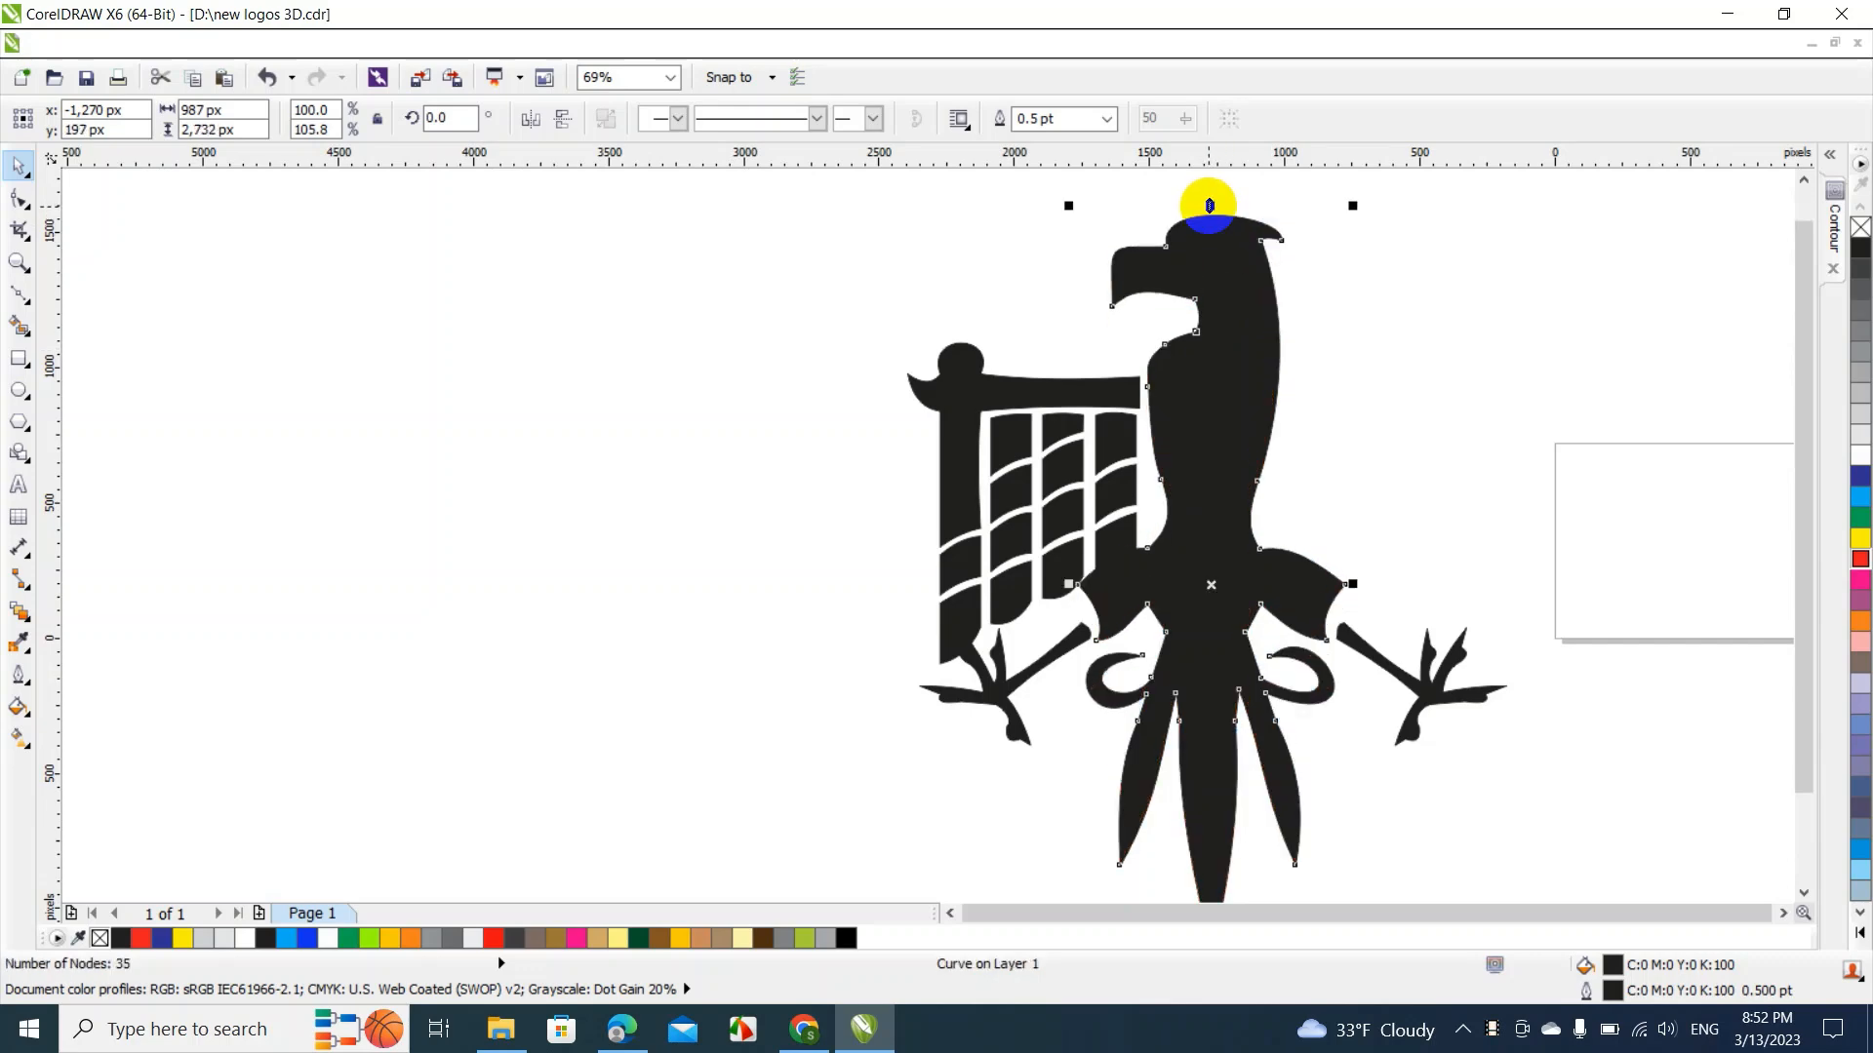
click(1077, 427)
drag(1057, 400, 1054, 353)
click(1221, 239)
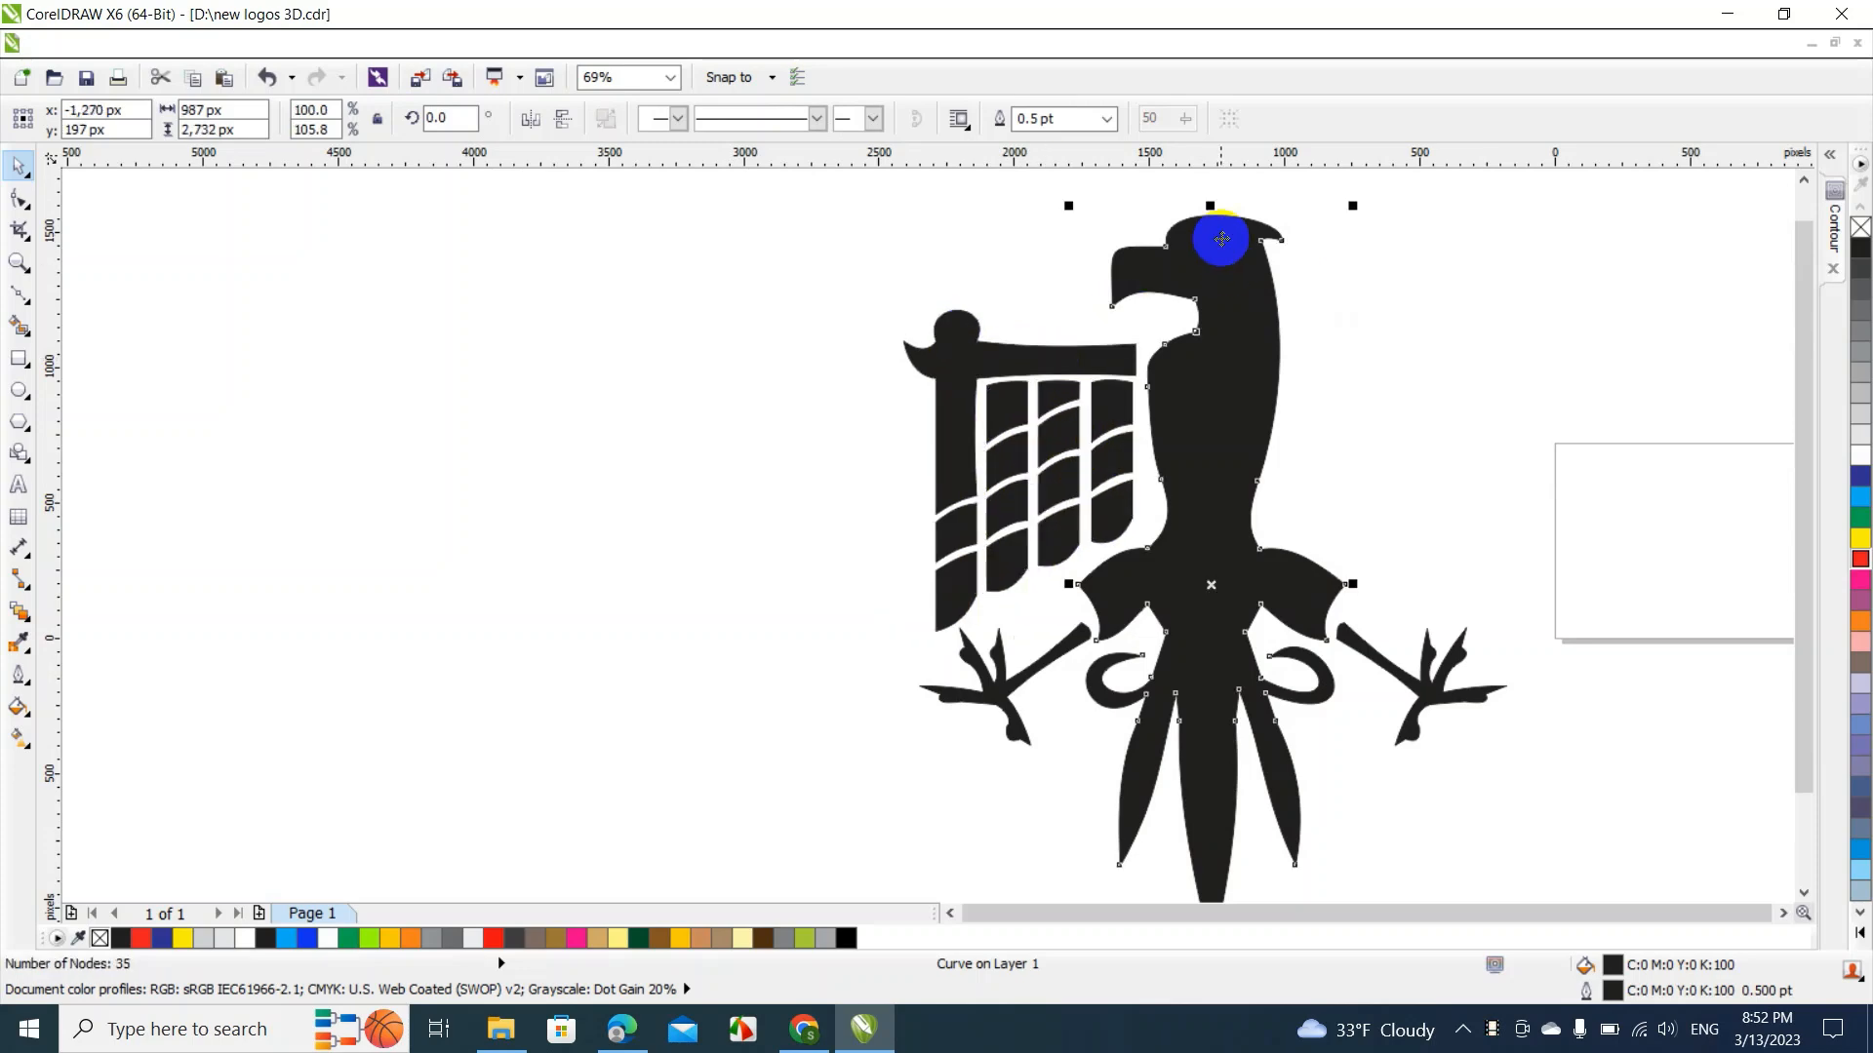
drag(1210, 205, 1211, 179)
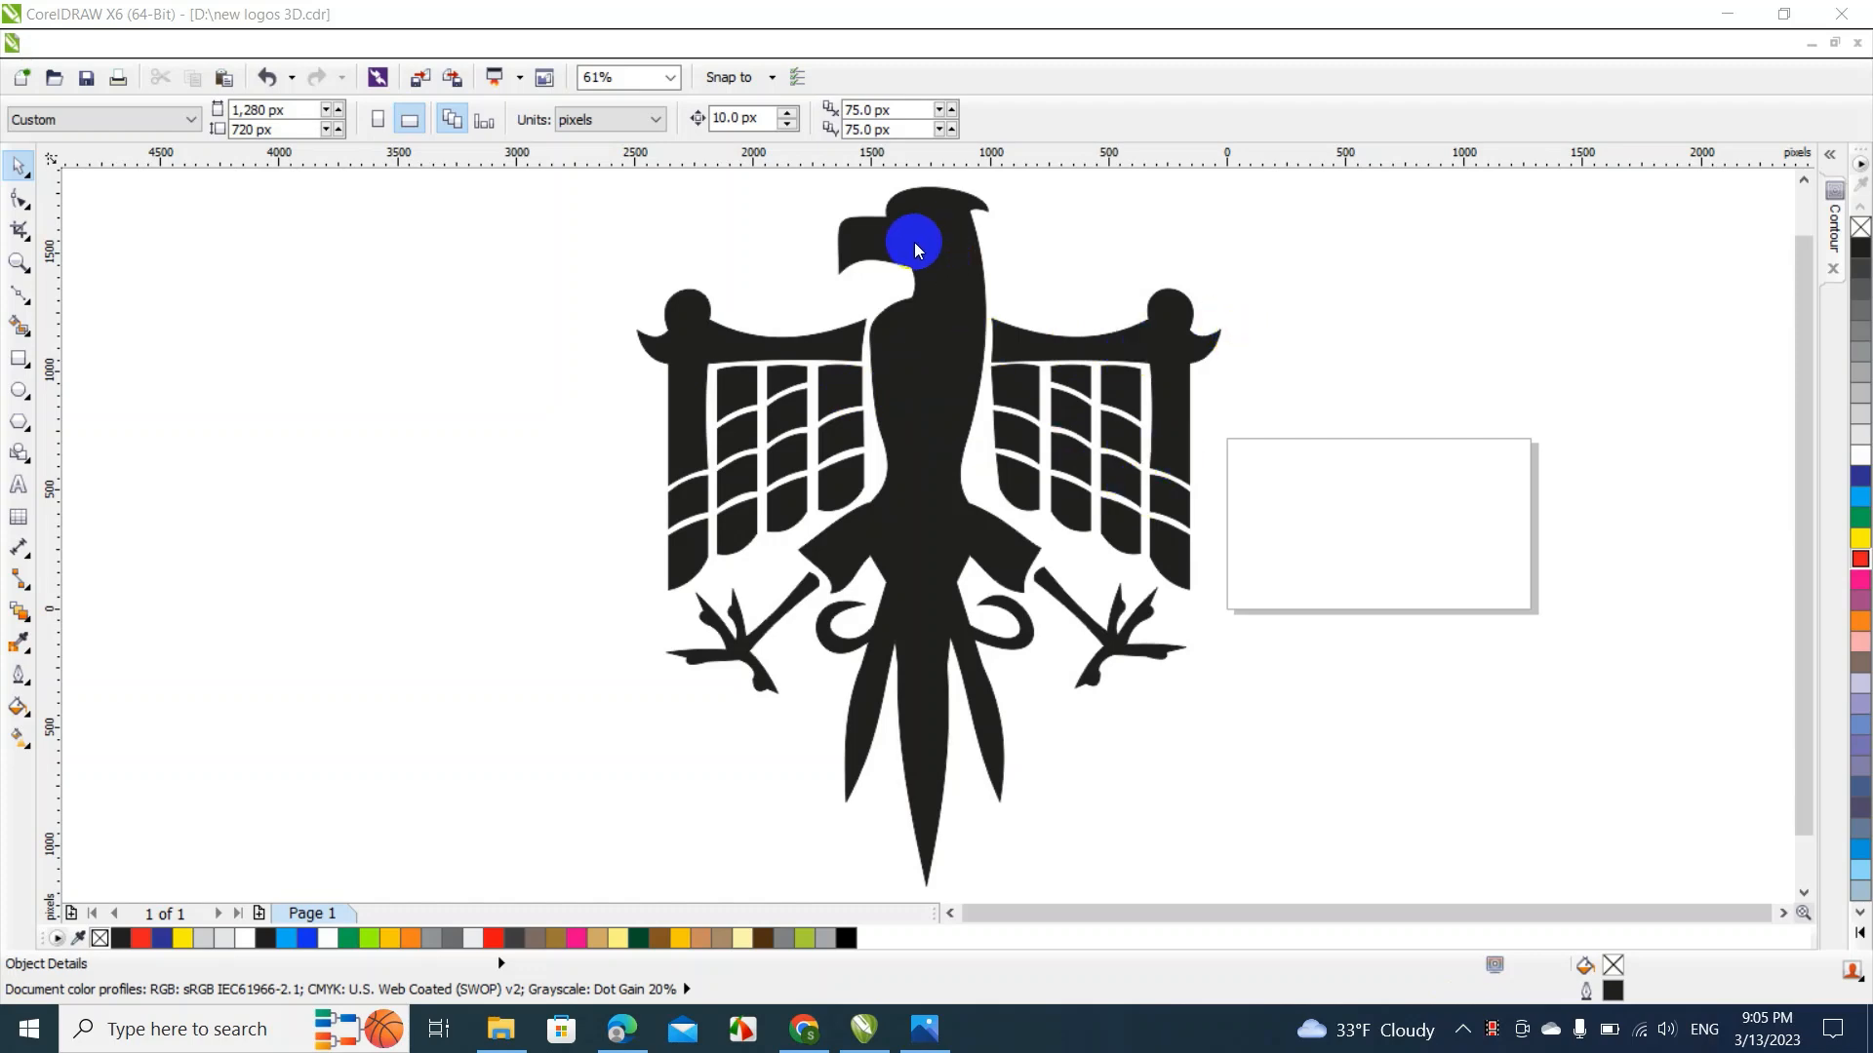
Draw a slim closed triangle from three straight segments in the empty space beside the eagle's head
click(671, 80)
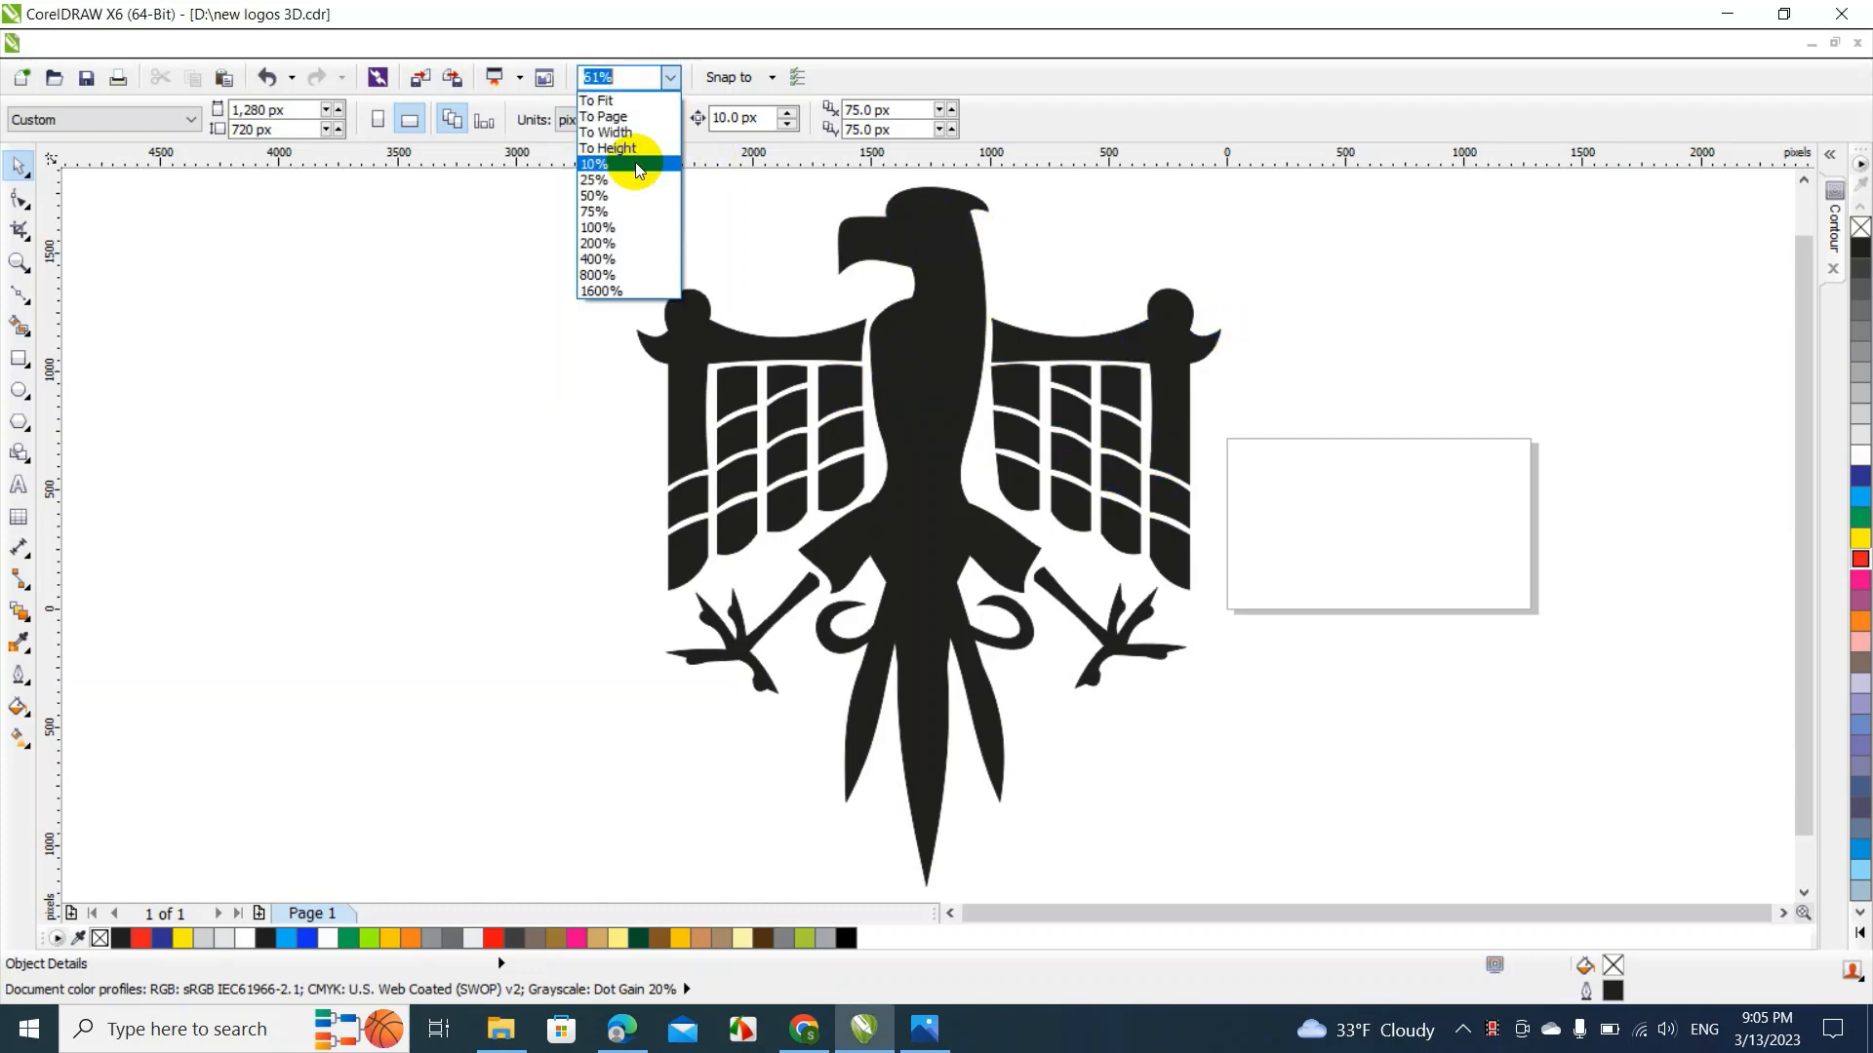
click(629, 250)
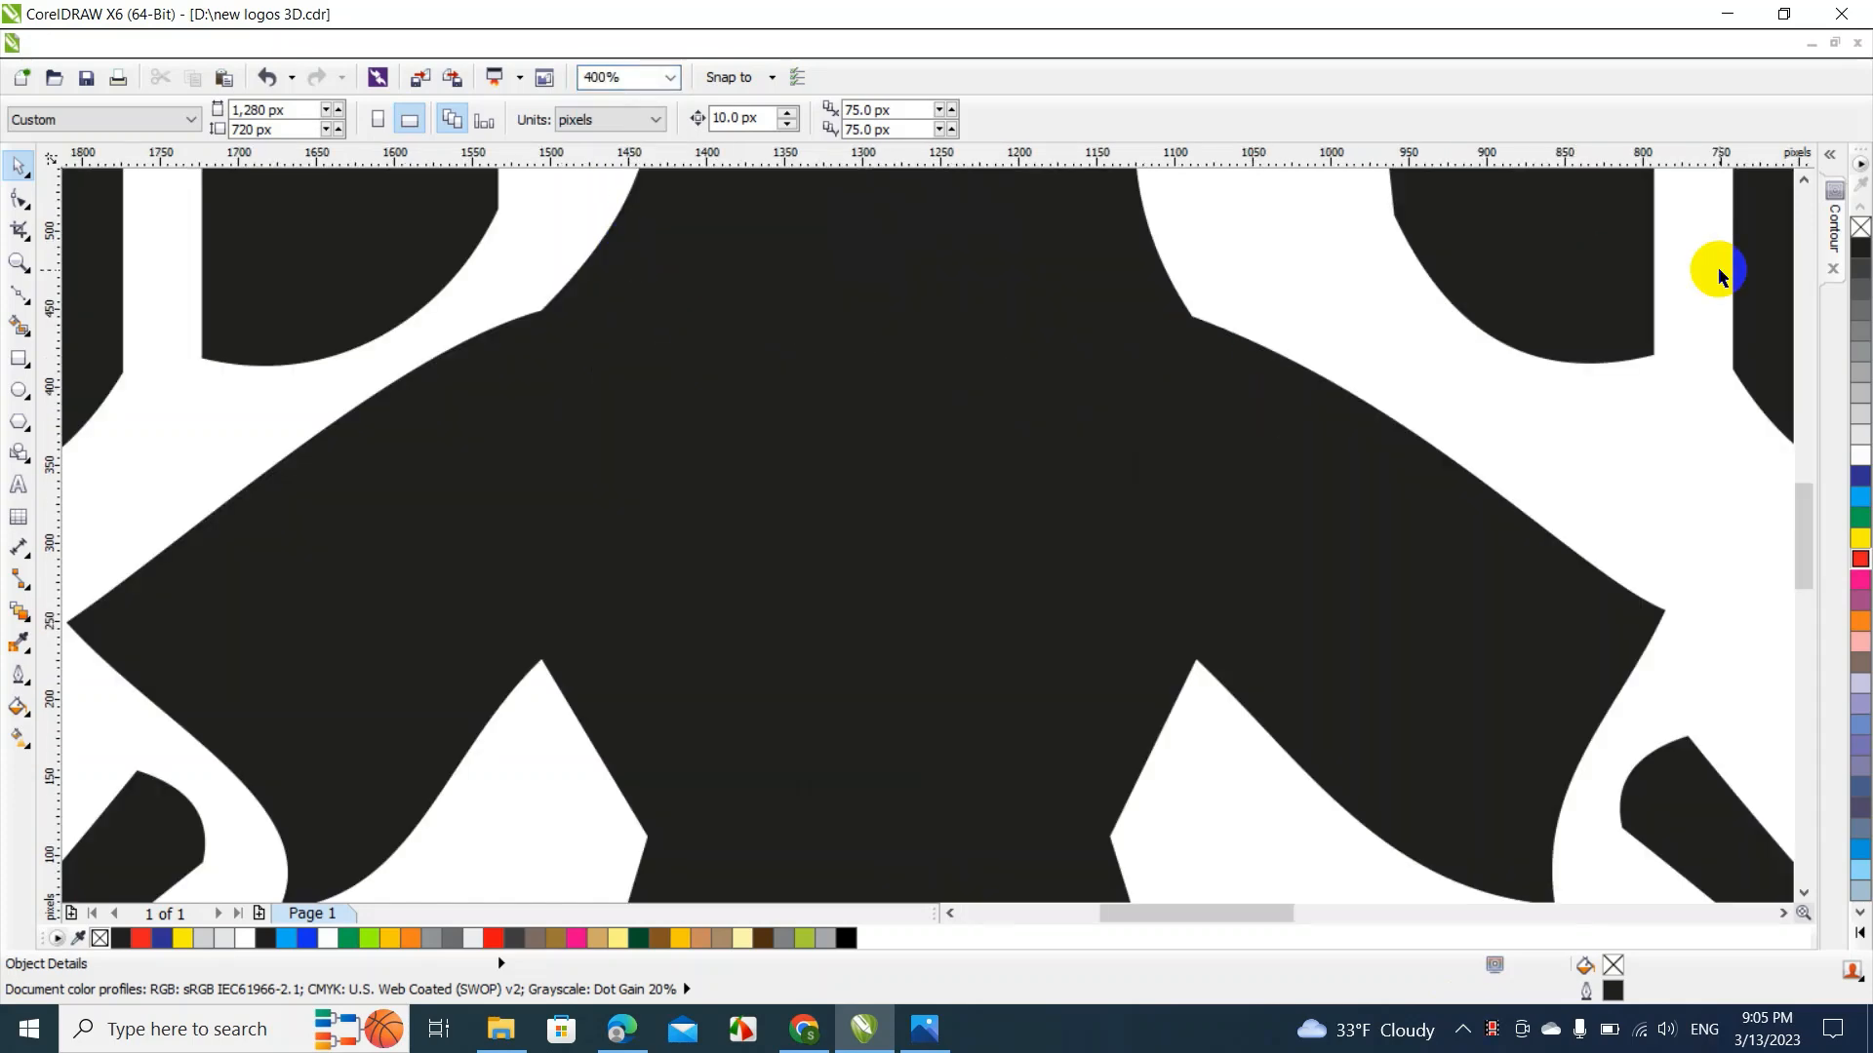
click(671, 78)
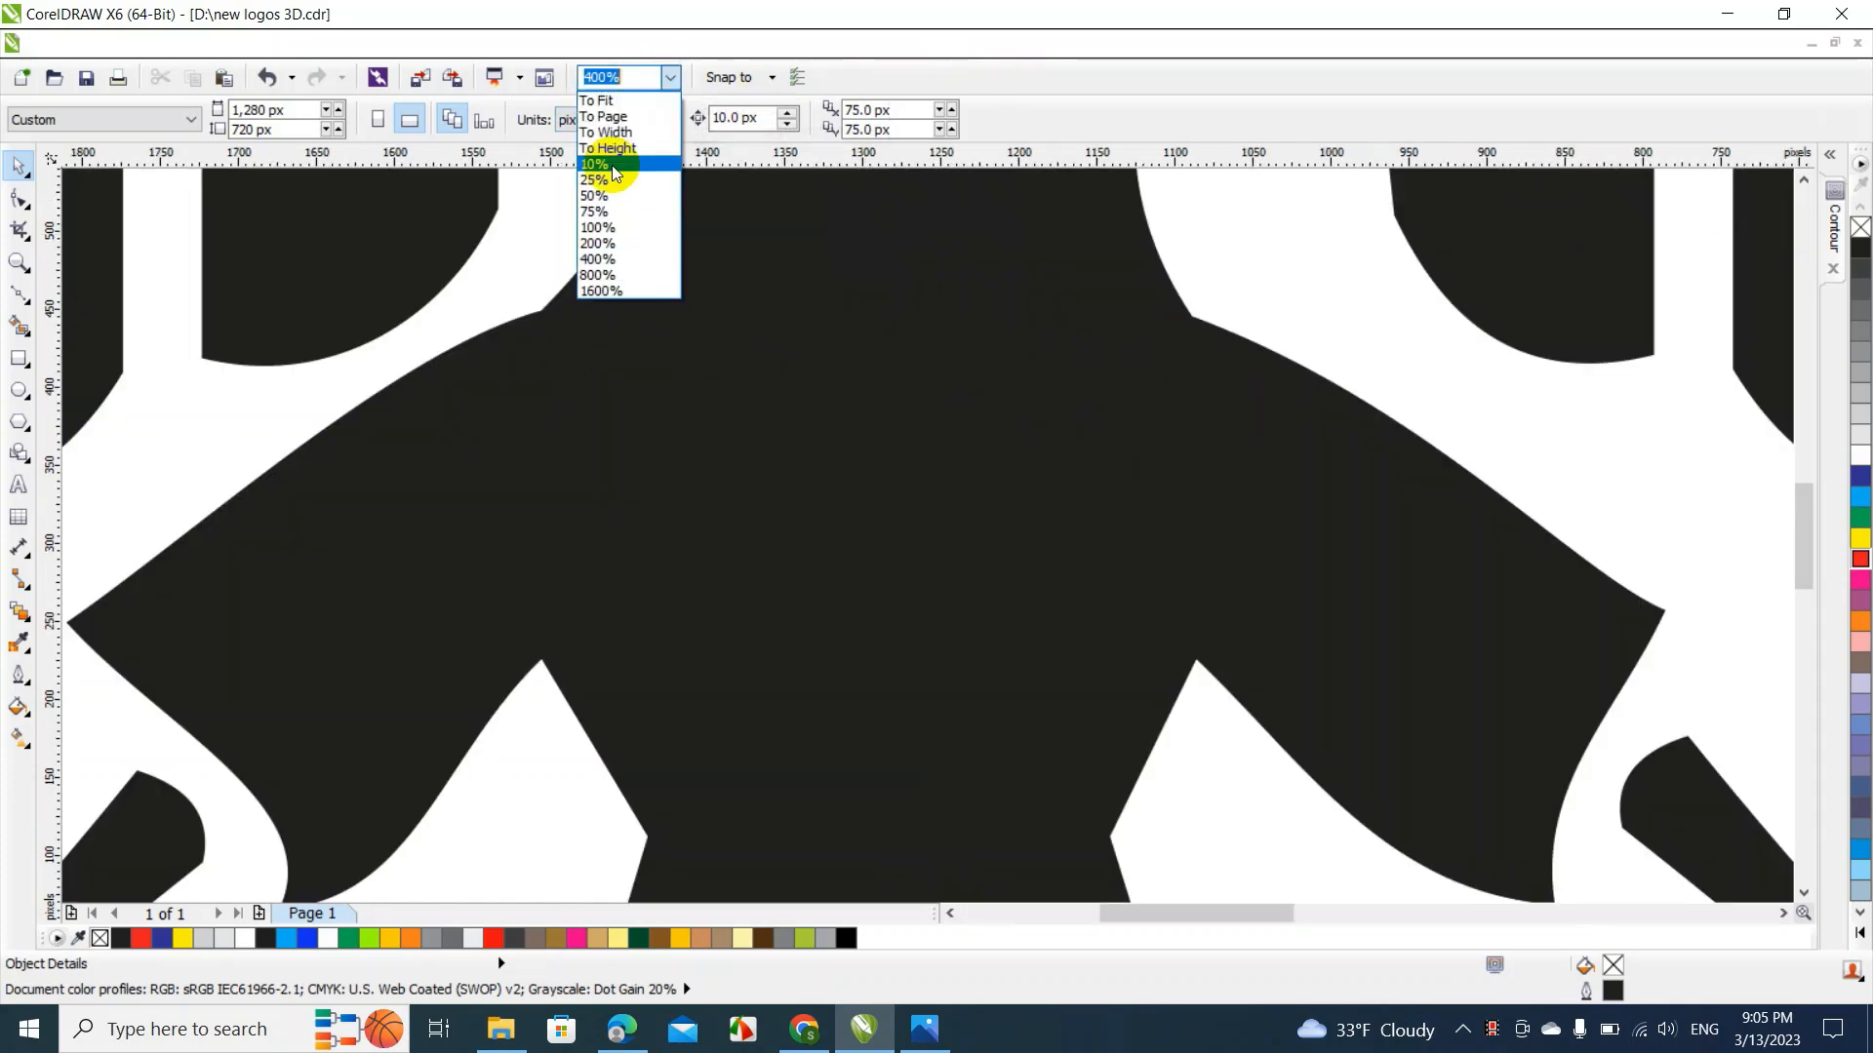
click(598, 243)
click(1811, 230)
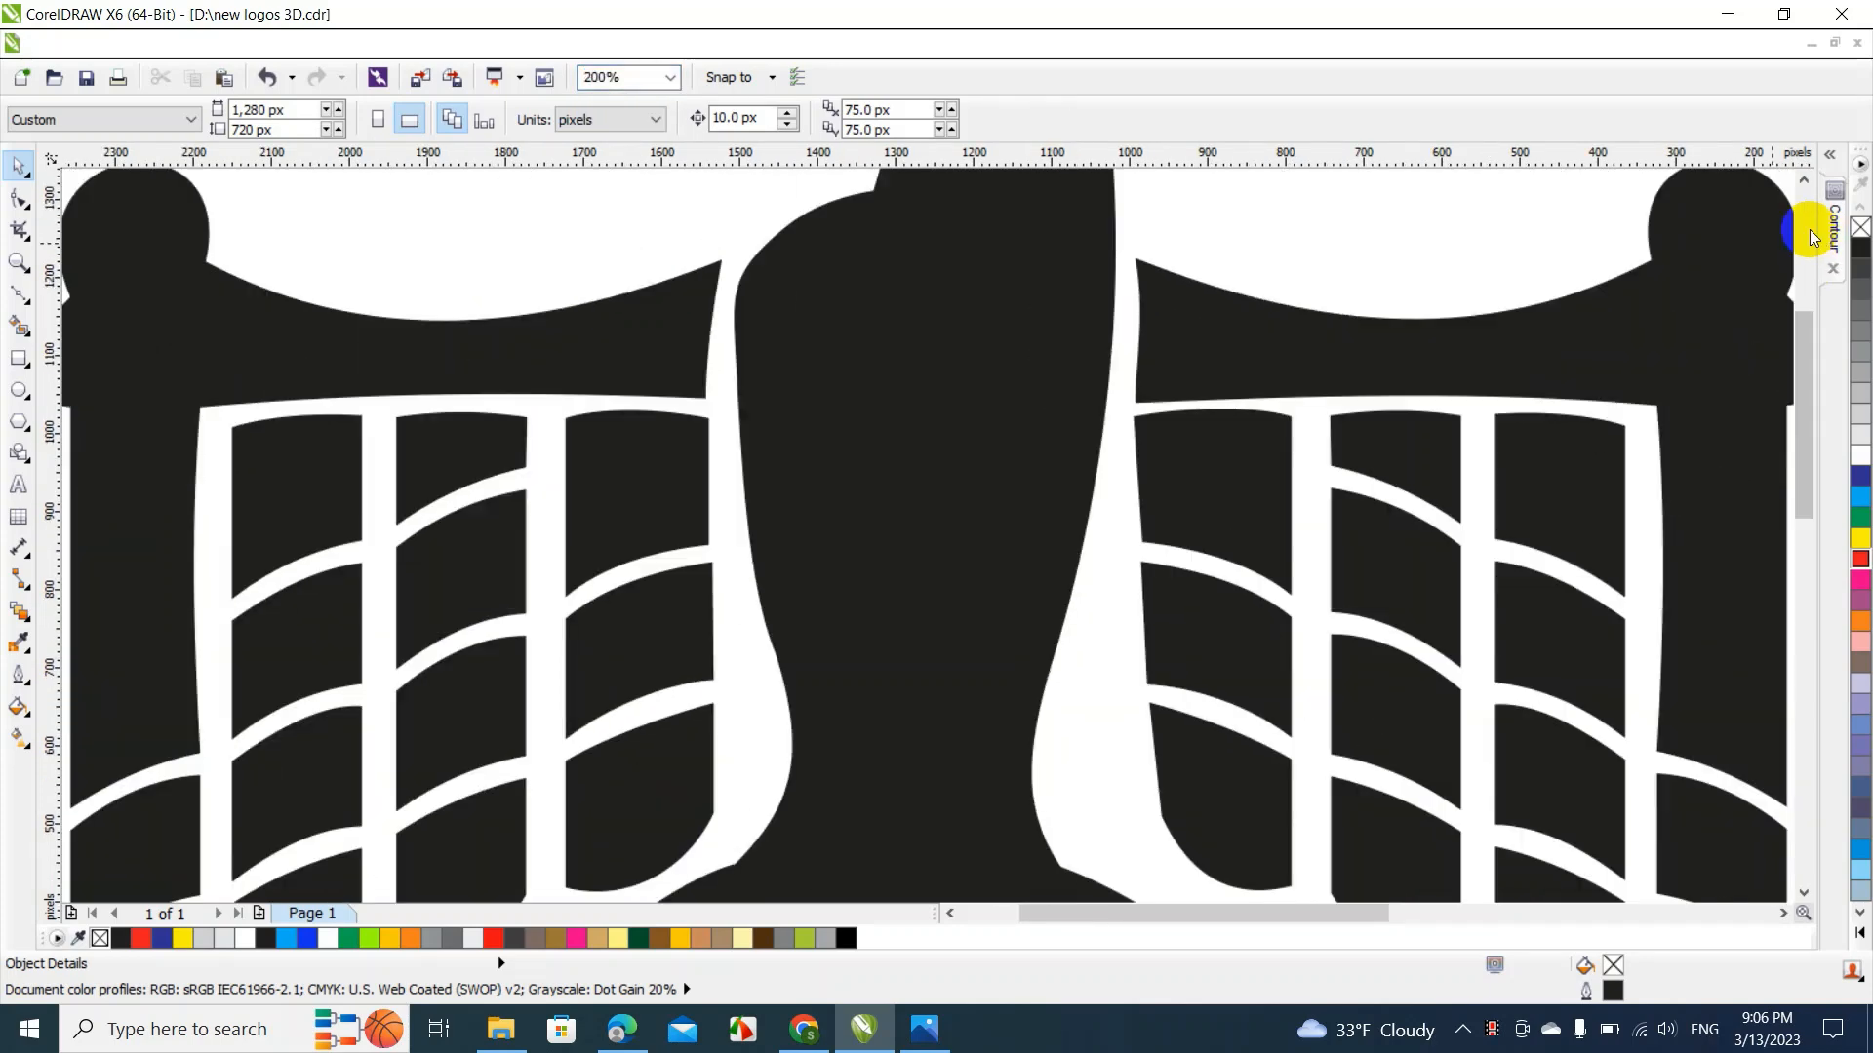
click(1810, 231)
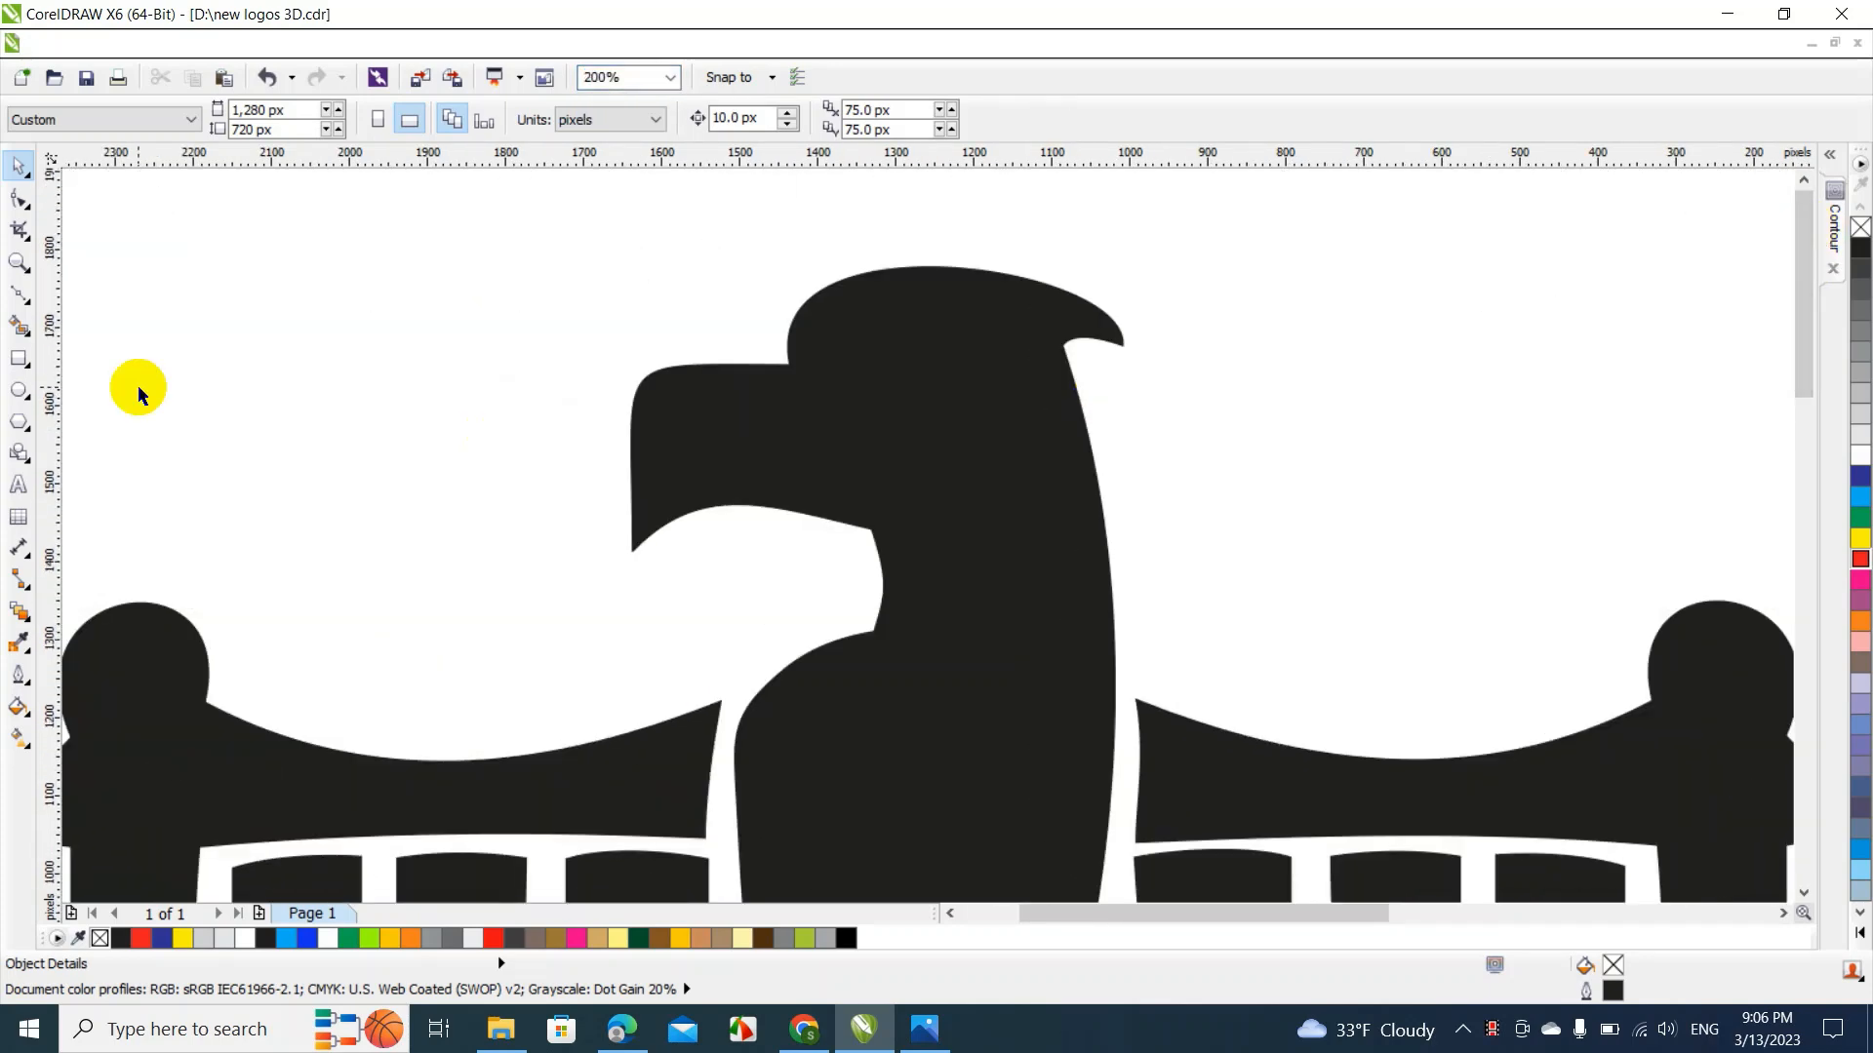
click(17, 290)
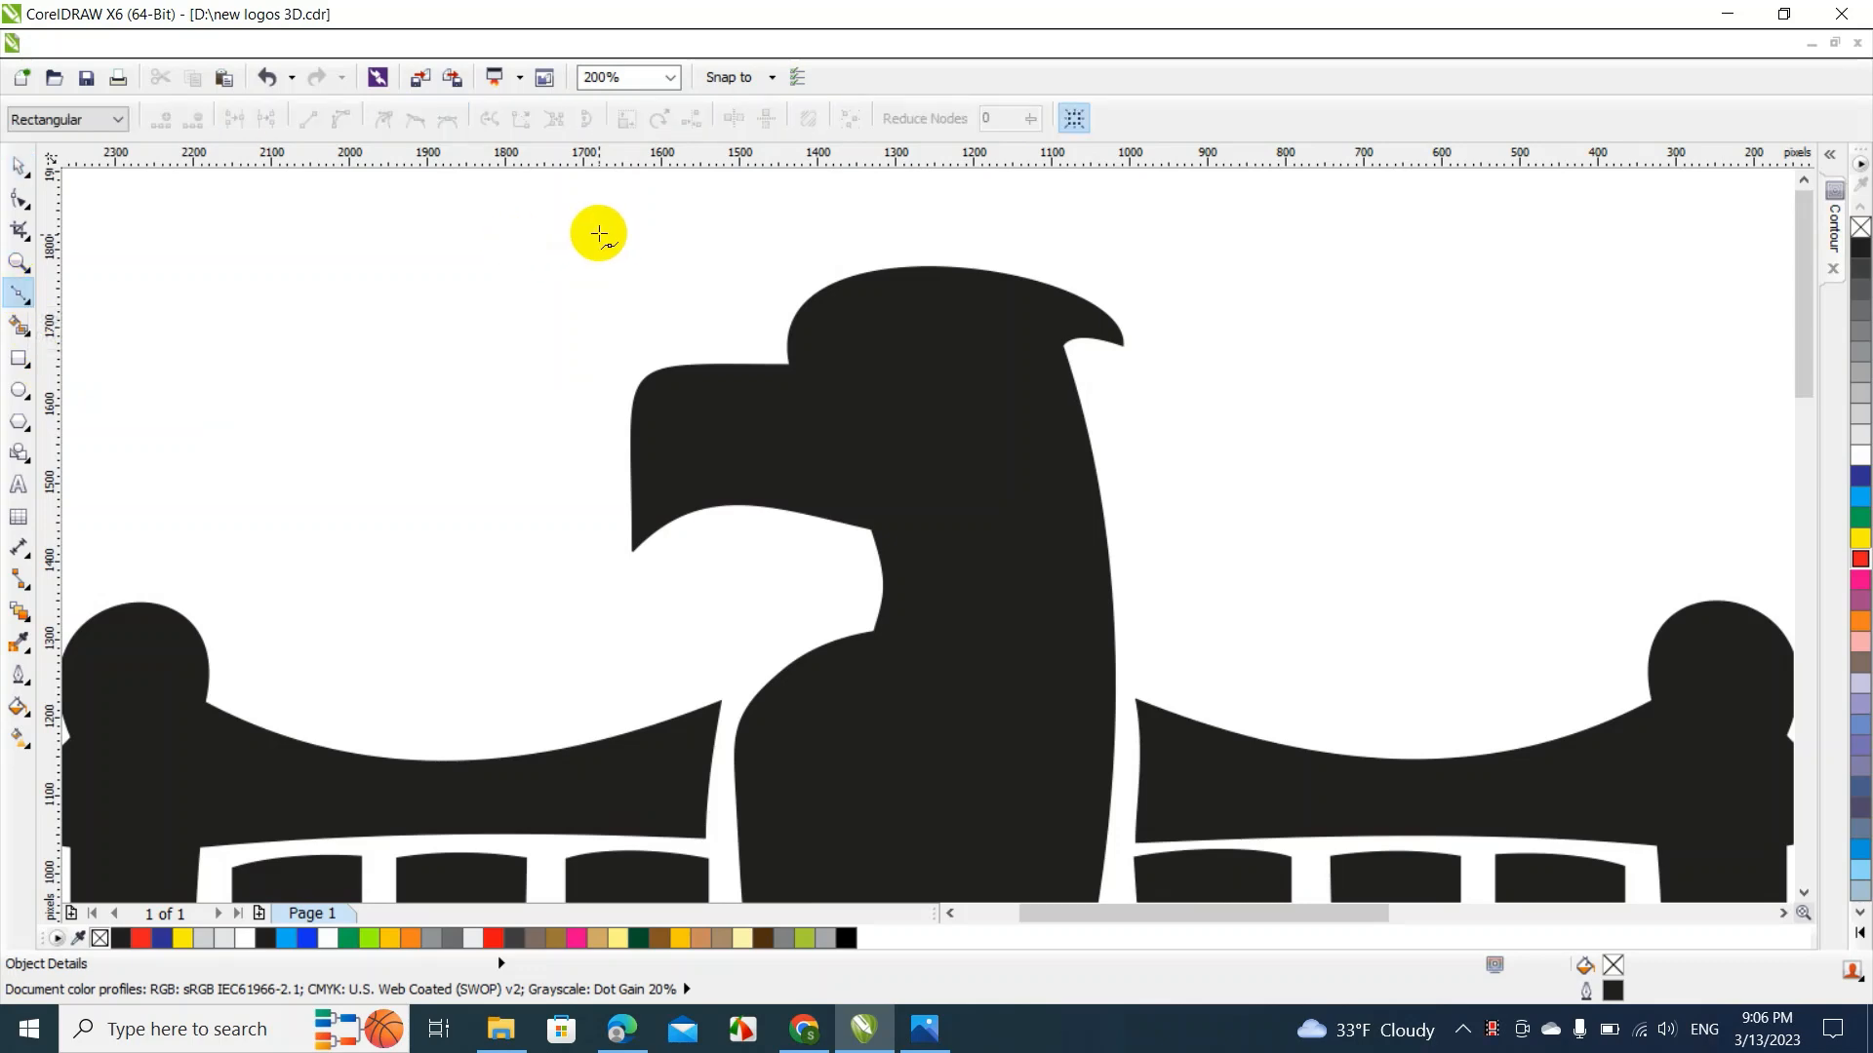
click(430, 217)
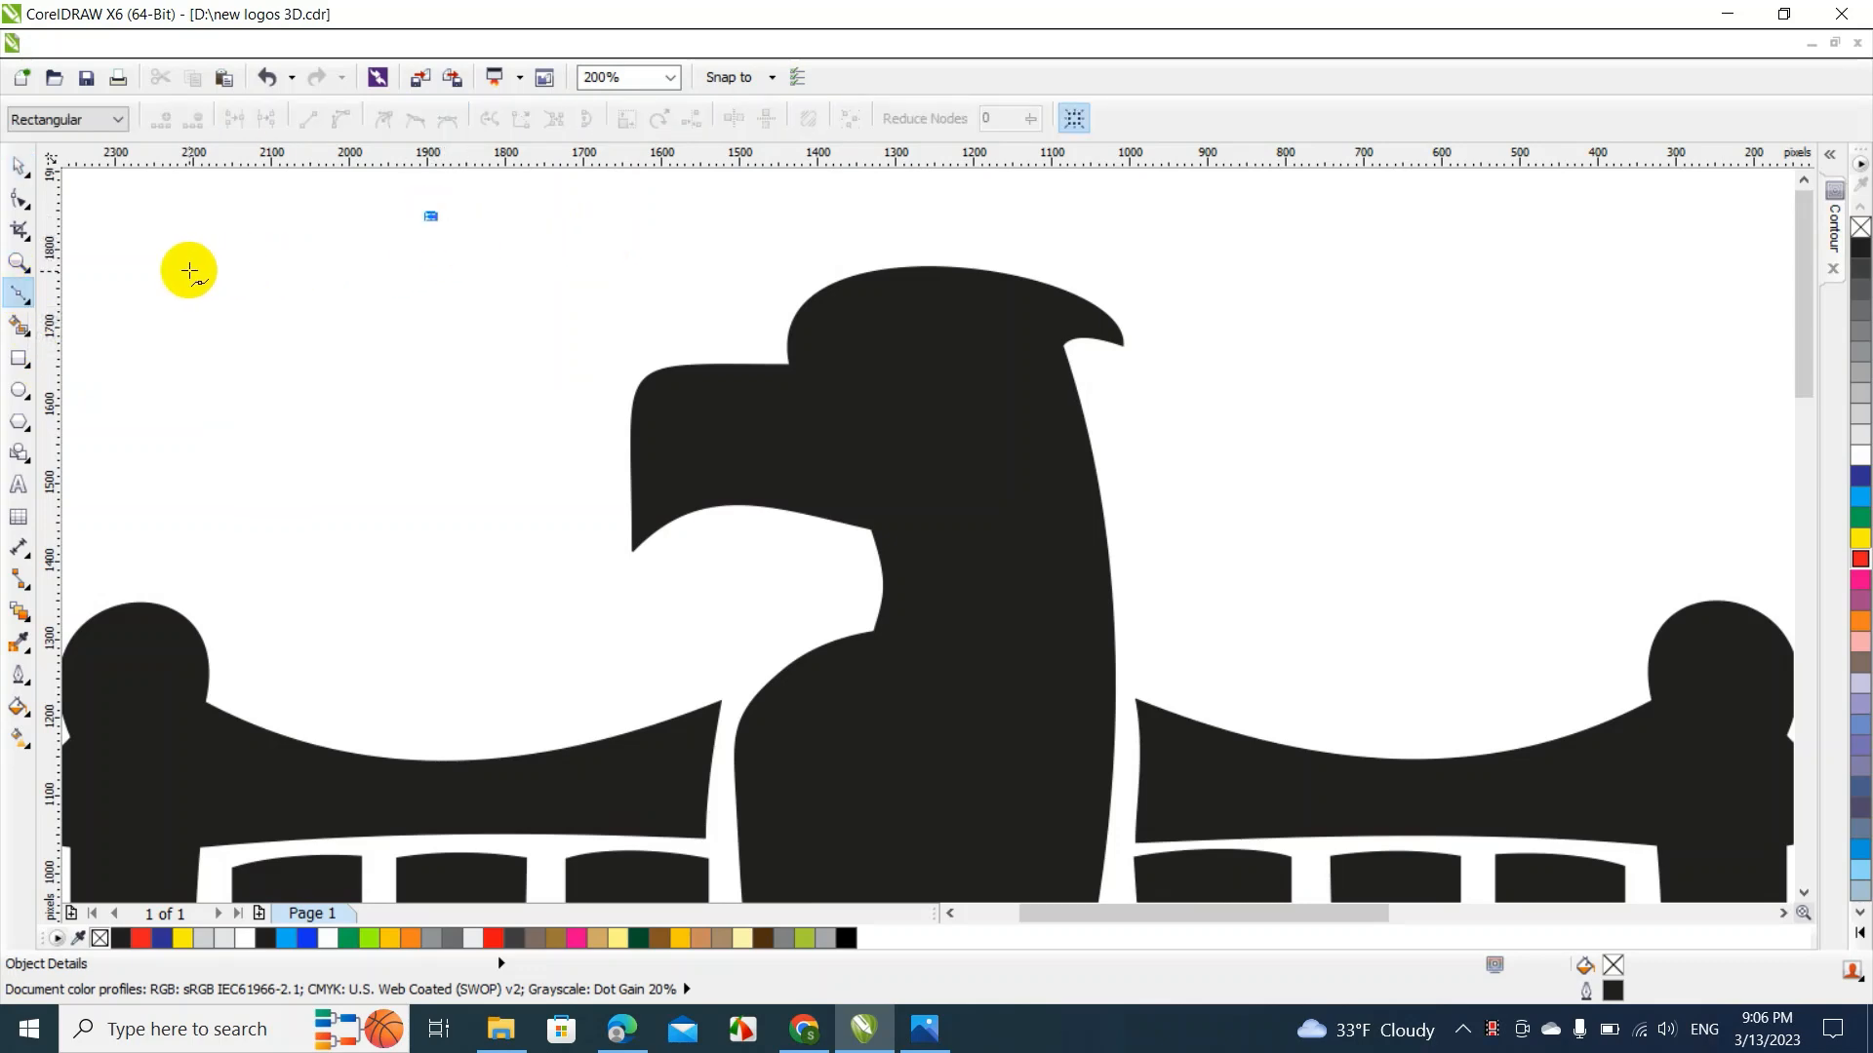
click(147, 295)
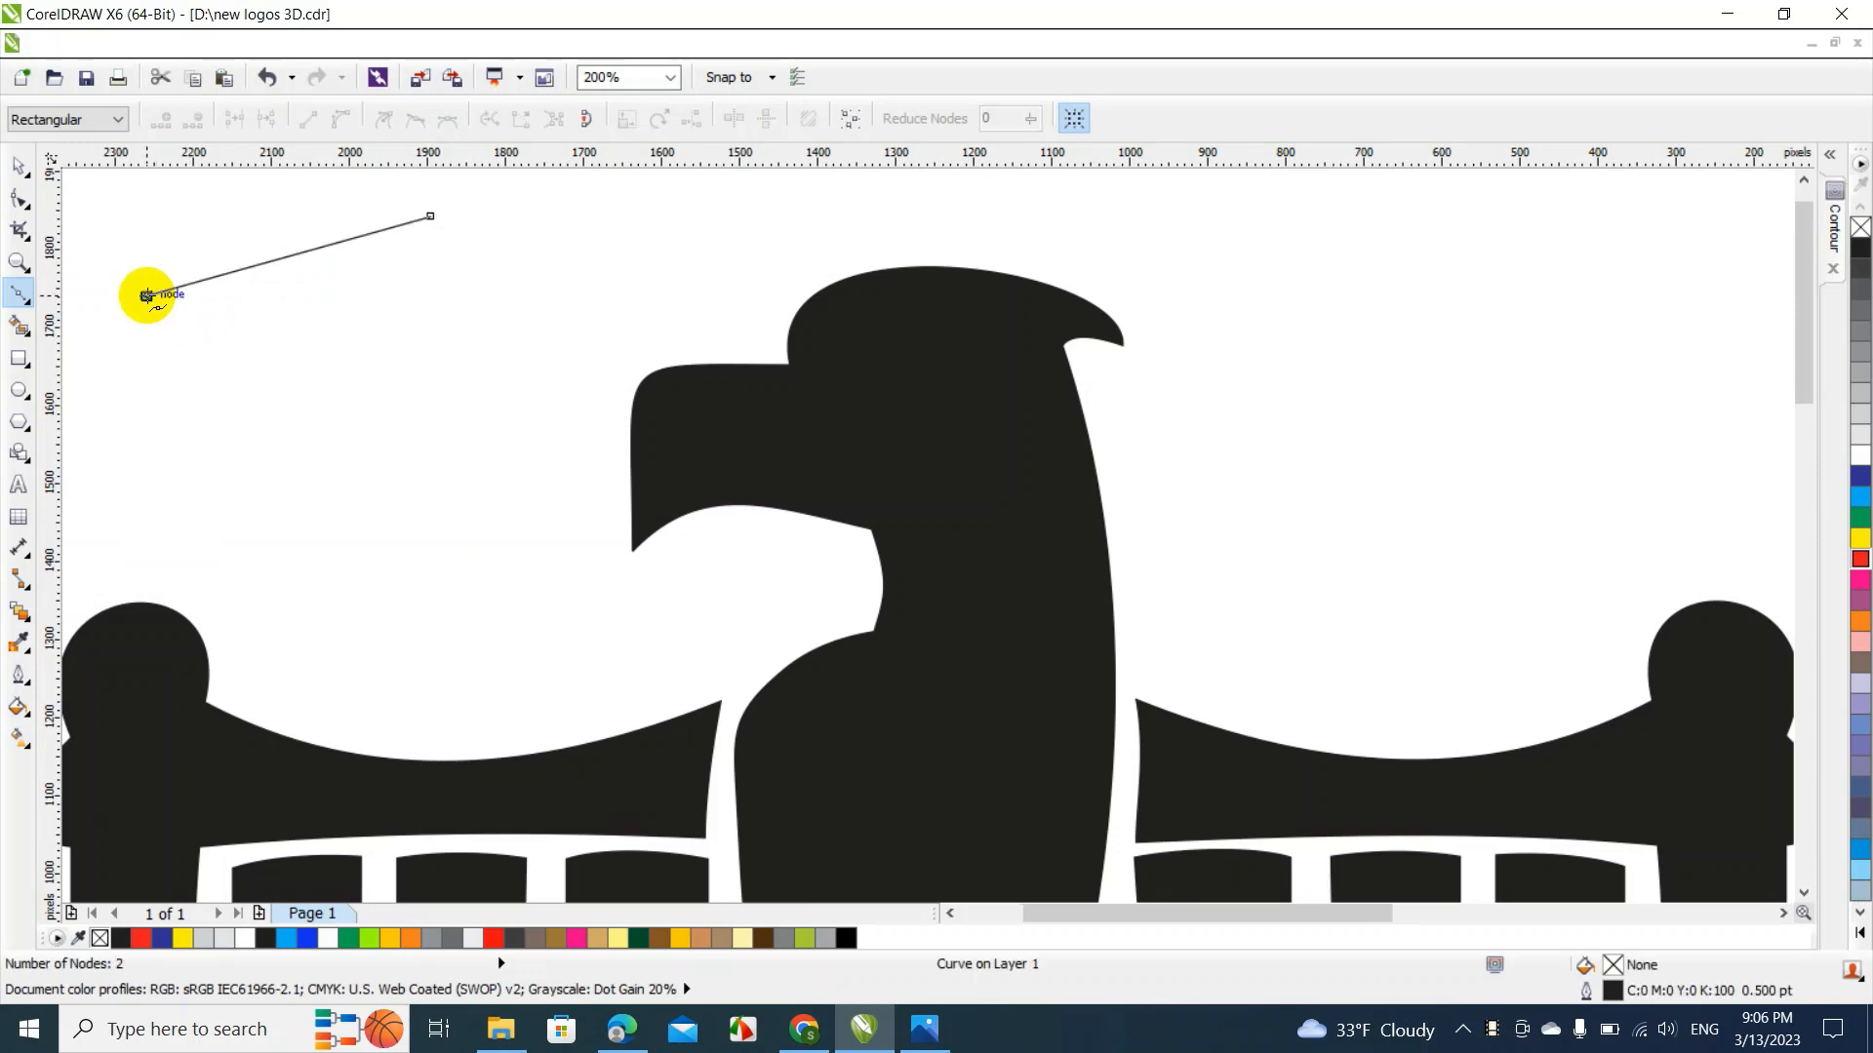
click(292, 351)
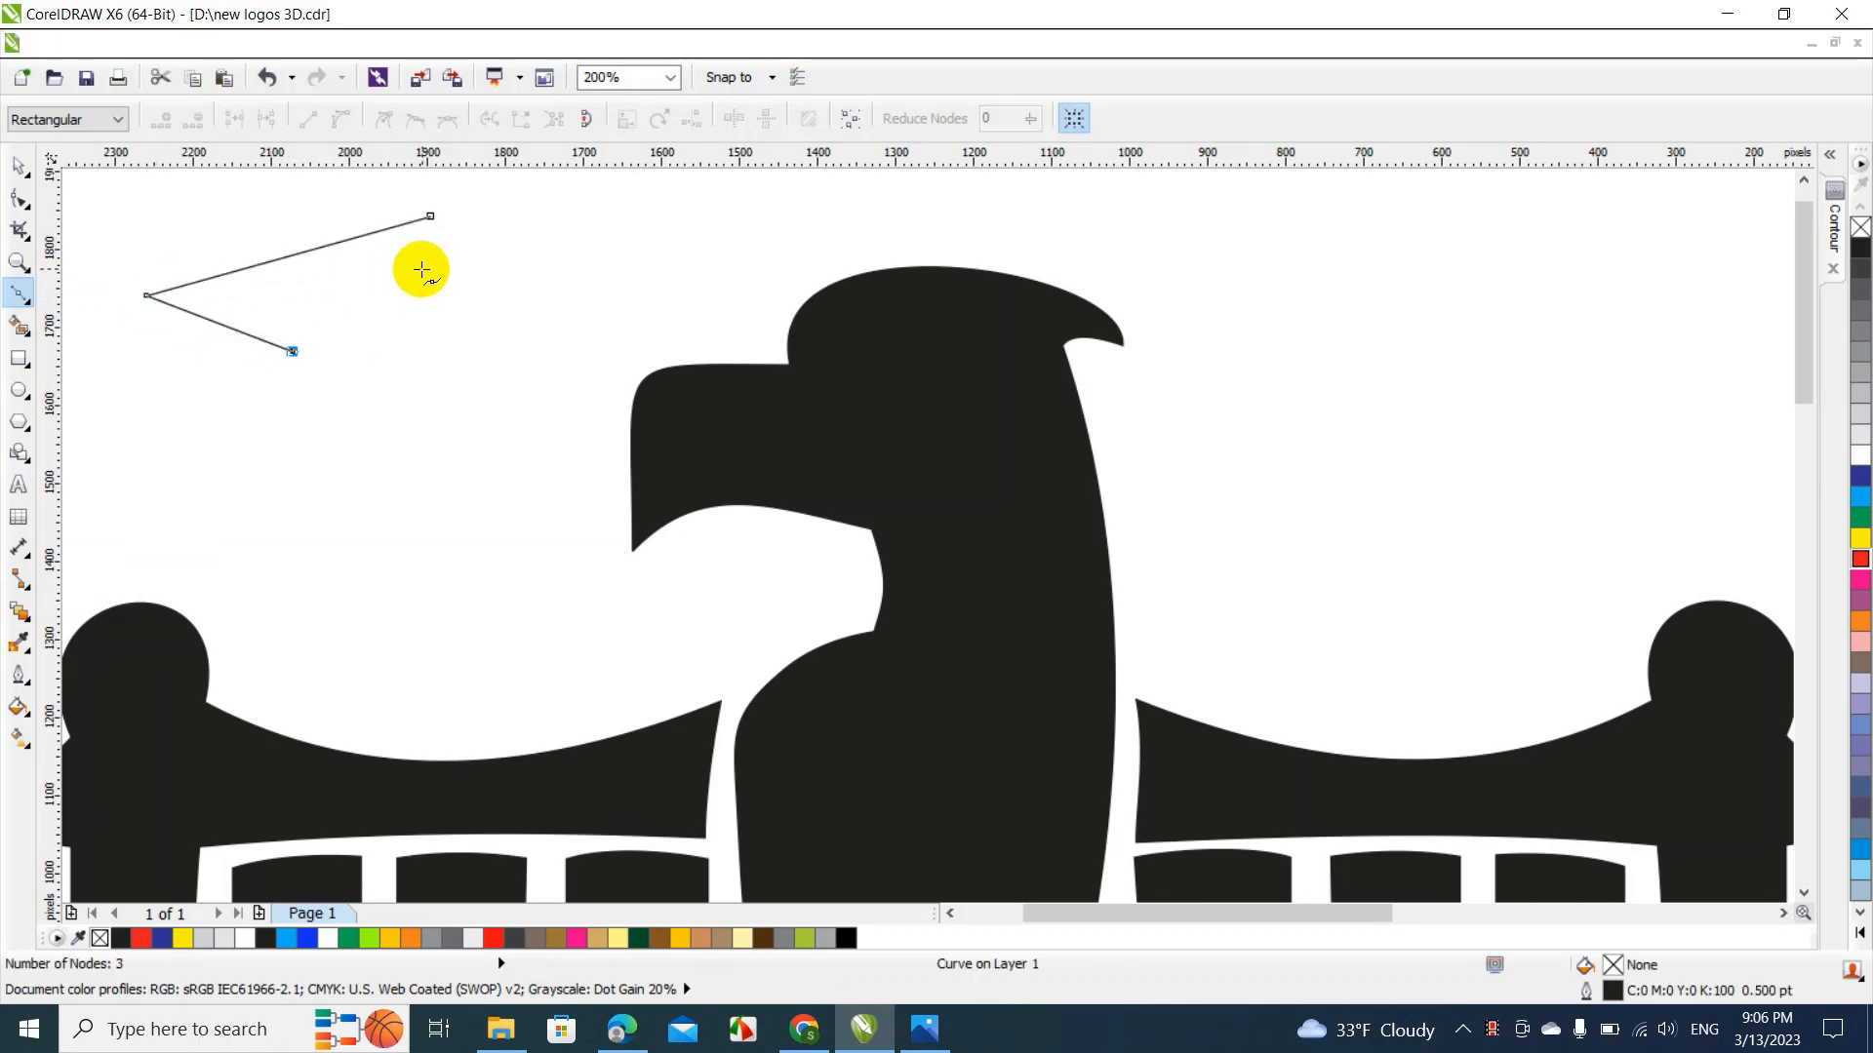
click(430, 217)
Shift the triangle's lower corner toward the eagle, convert the short side facing the head to a curve and bow it outward
click(14, 178)
click(293, 301)
double_click(293, 303)
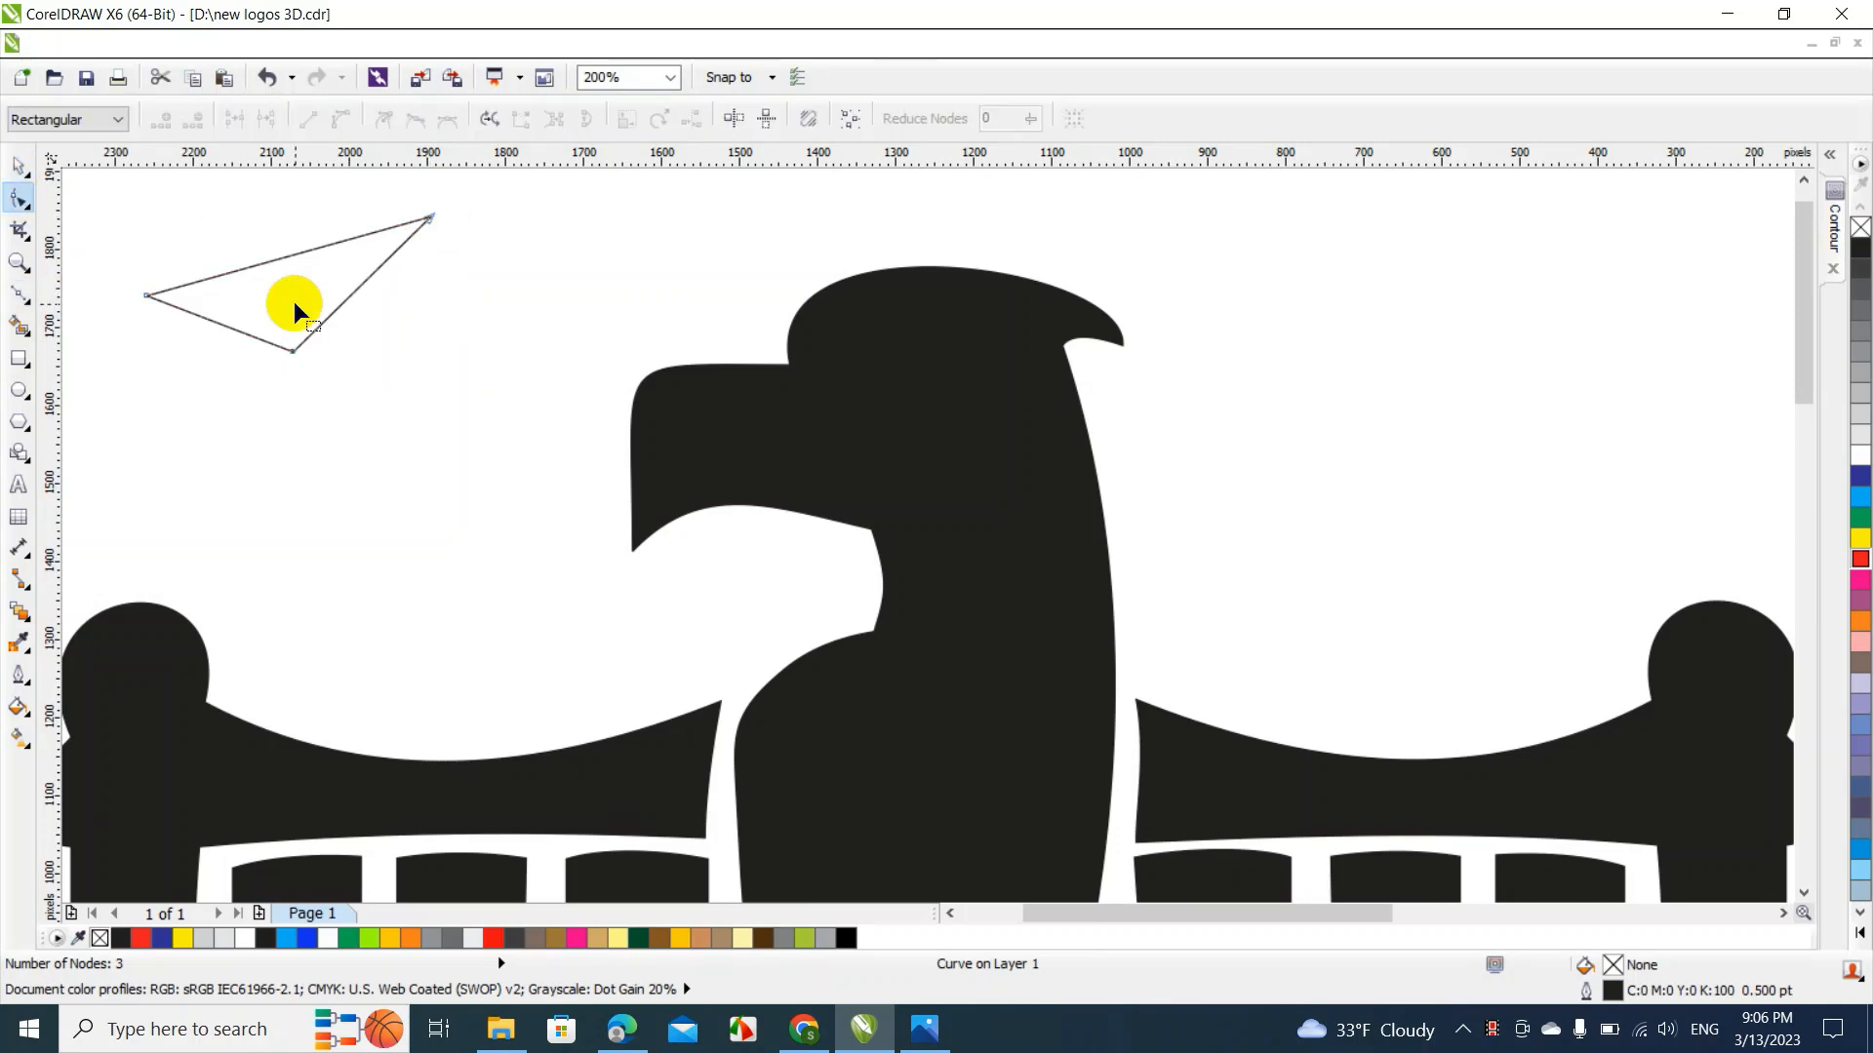
drag(293, 351, 372, 350)
right_click(395, 296)
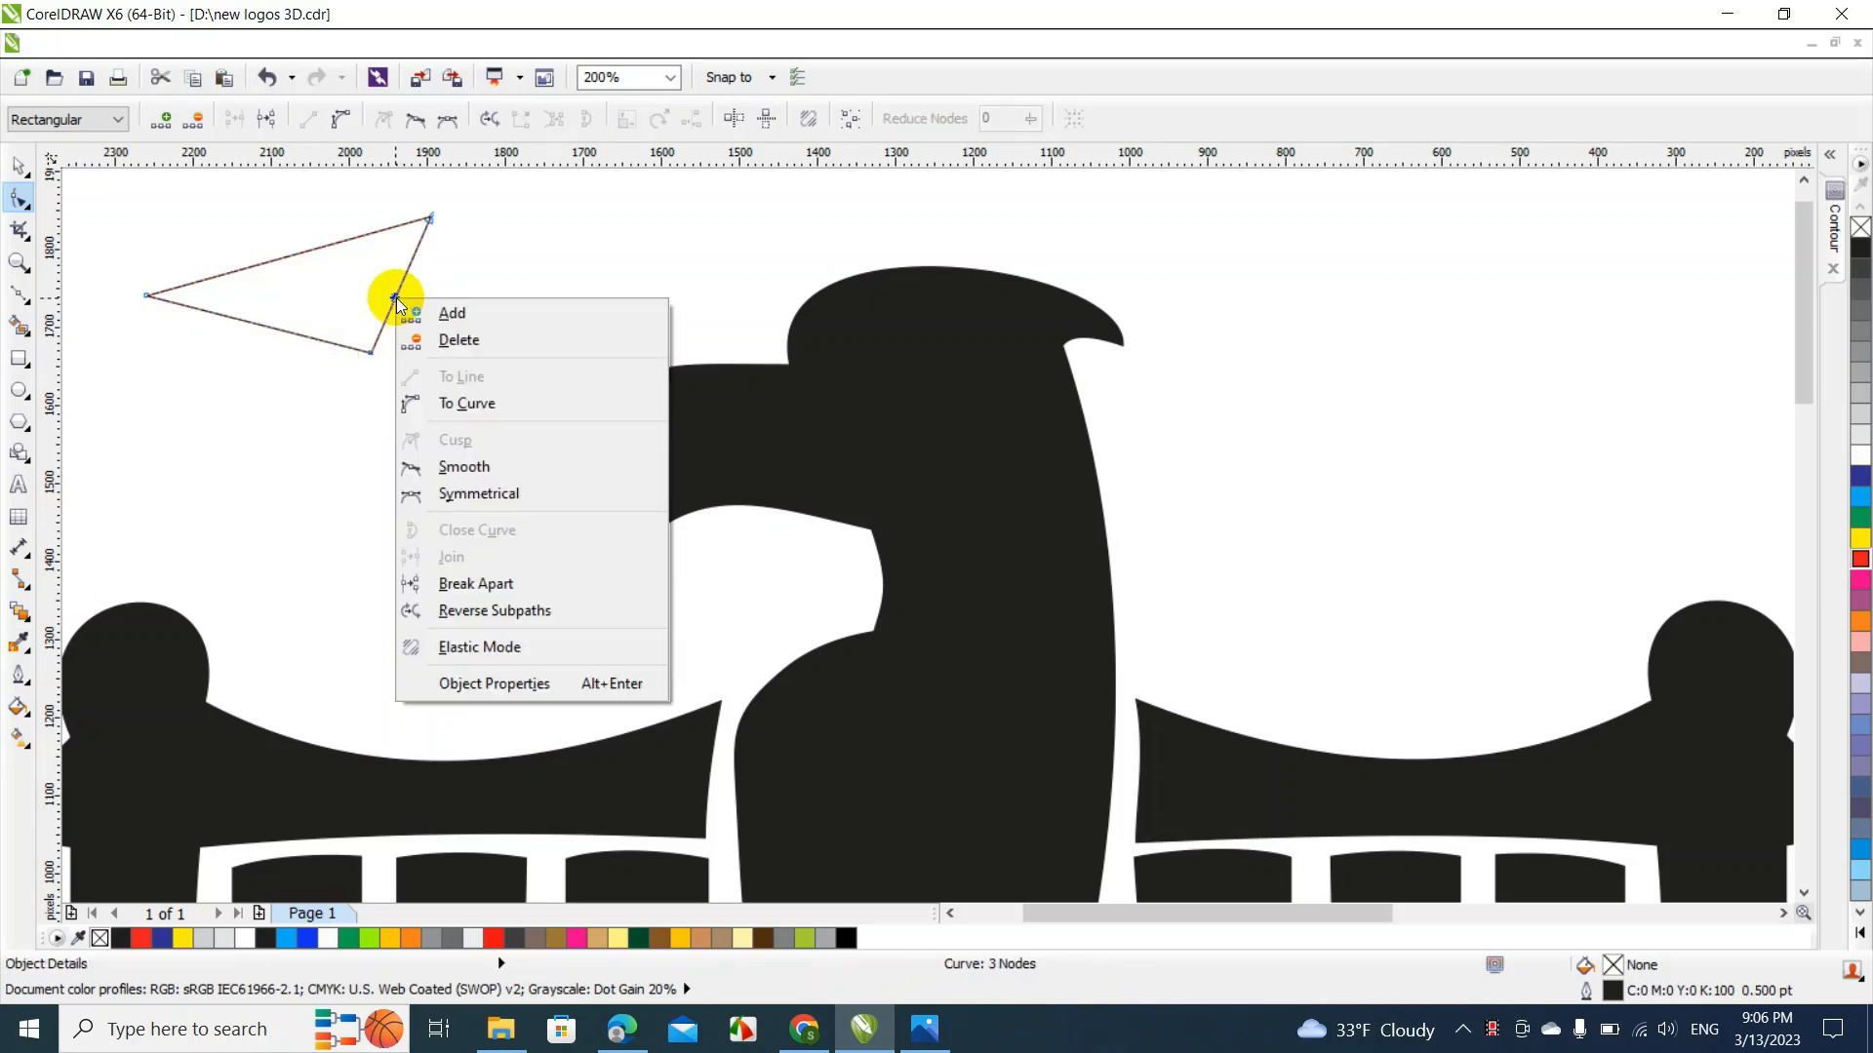
click(466, 403)
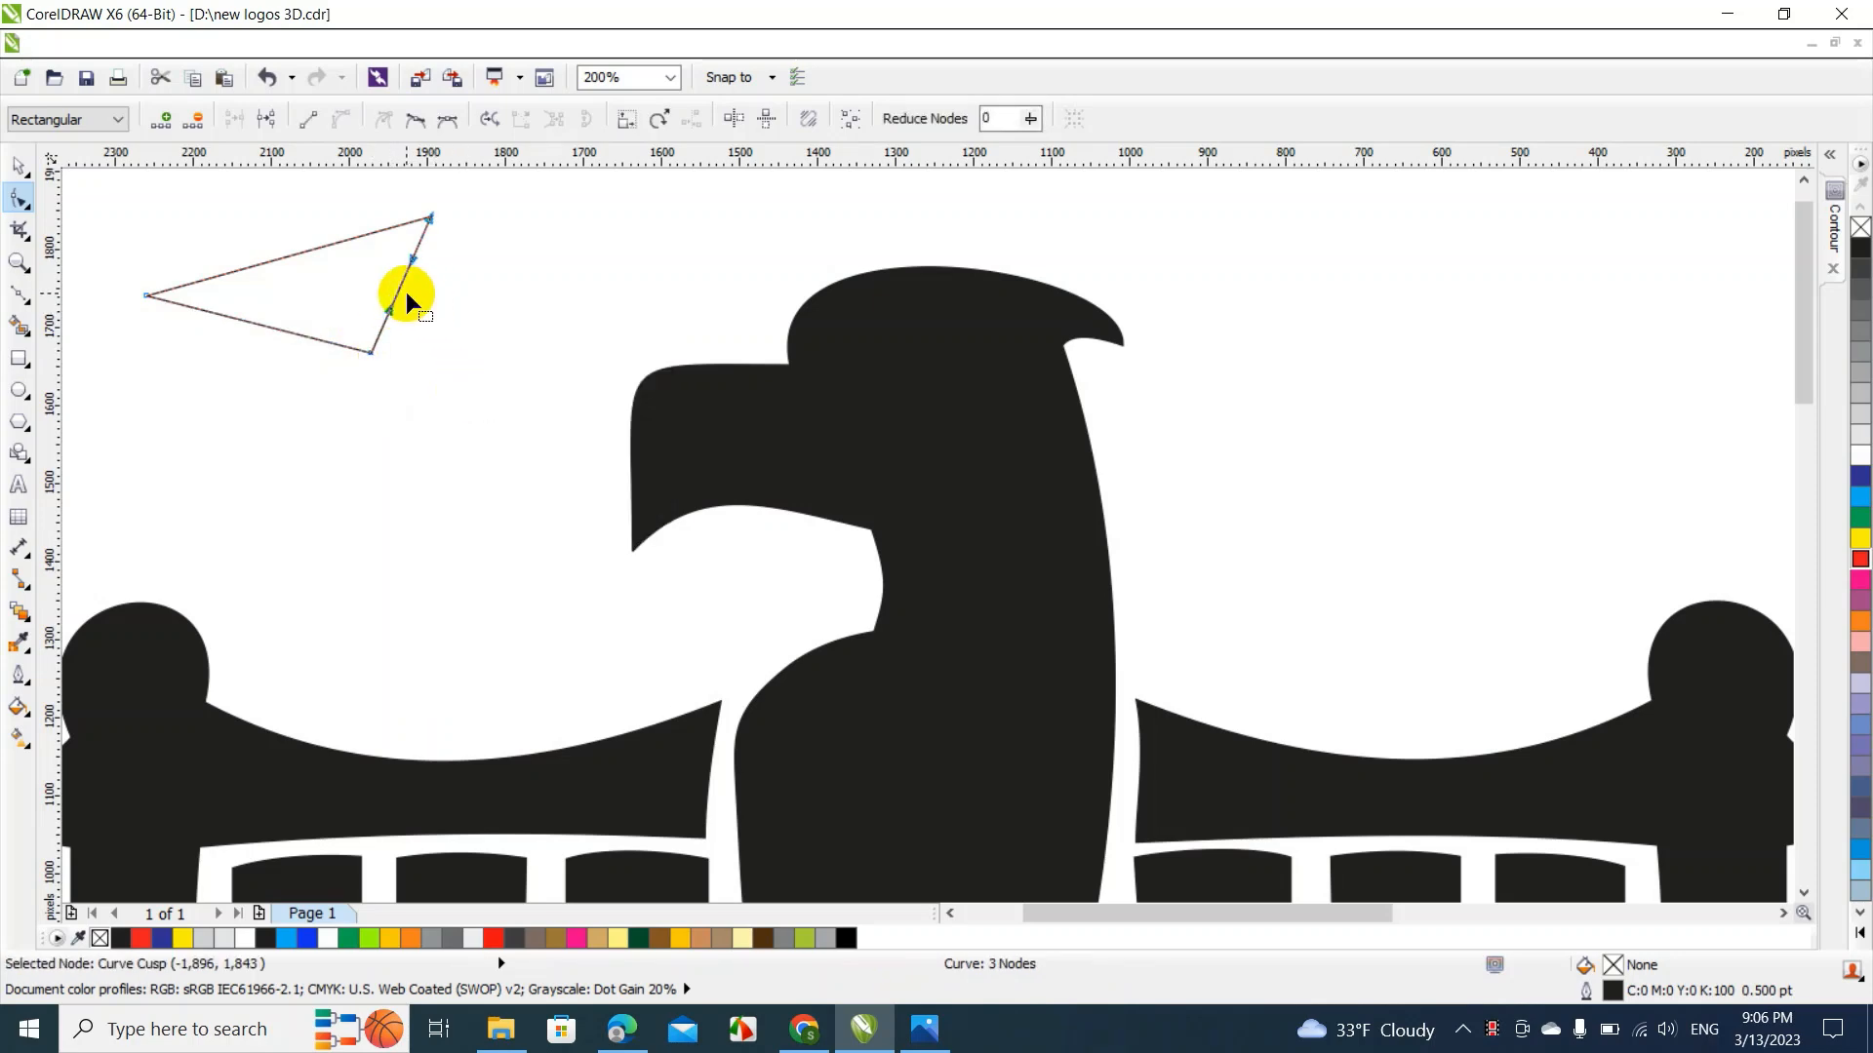
drag(399, 287, 471, 291)
Convert the triangle's upper and lower sides to curves, bulge the lower side slightly downward and pull the pointed tip outward and down
right_click(335, 243)
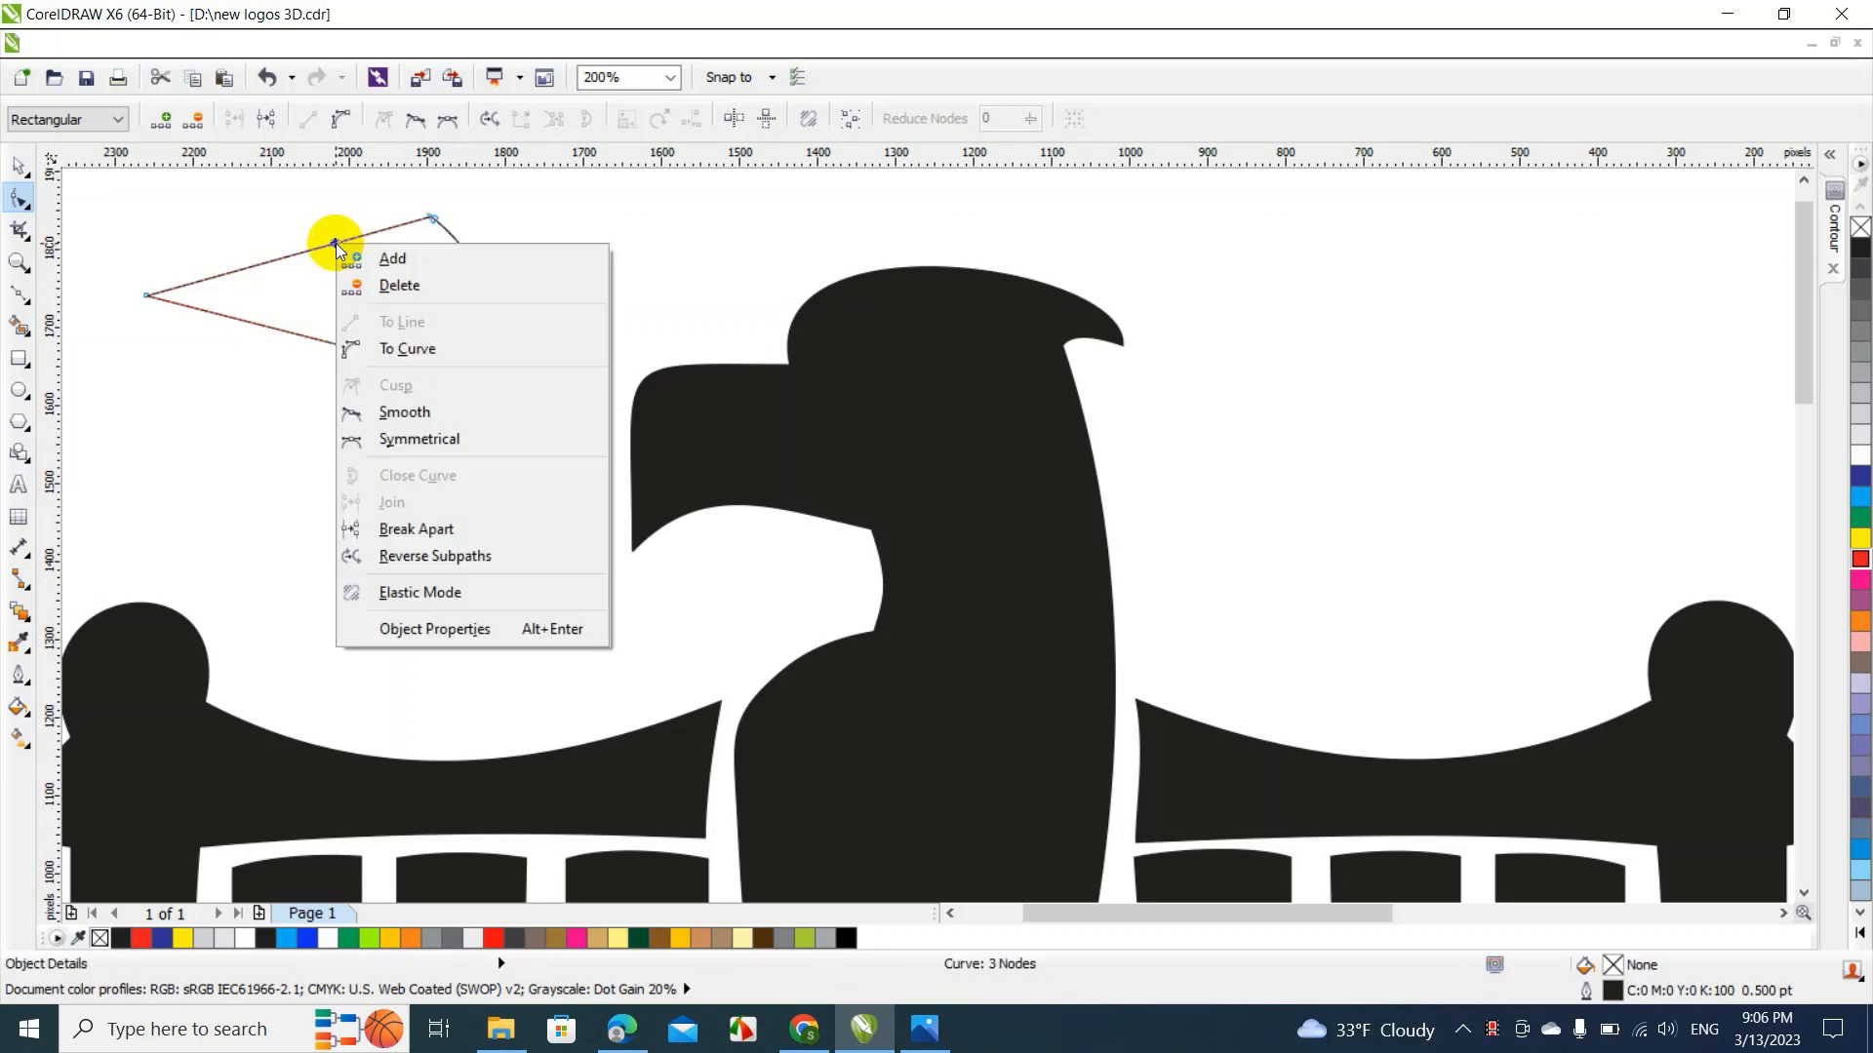
click(366, 348)
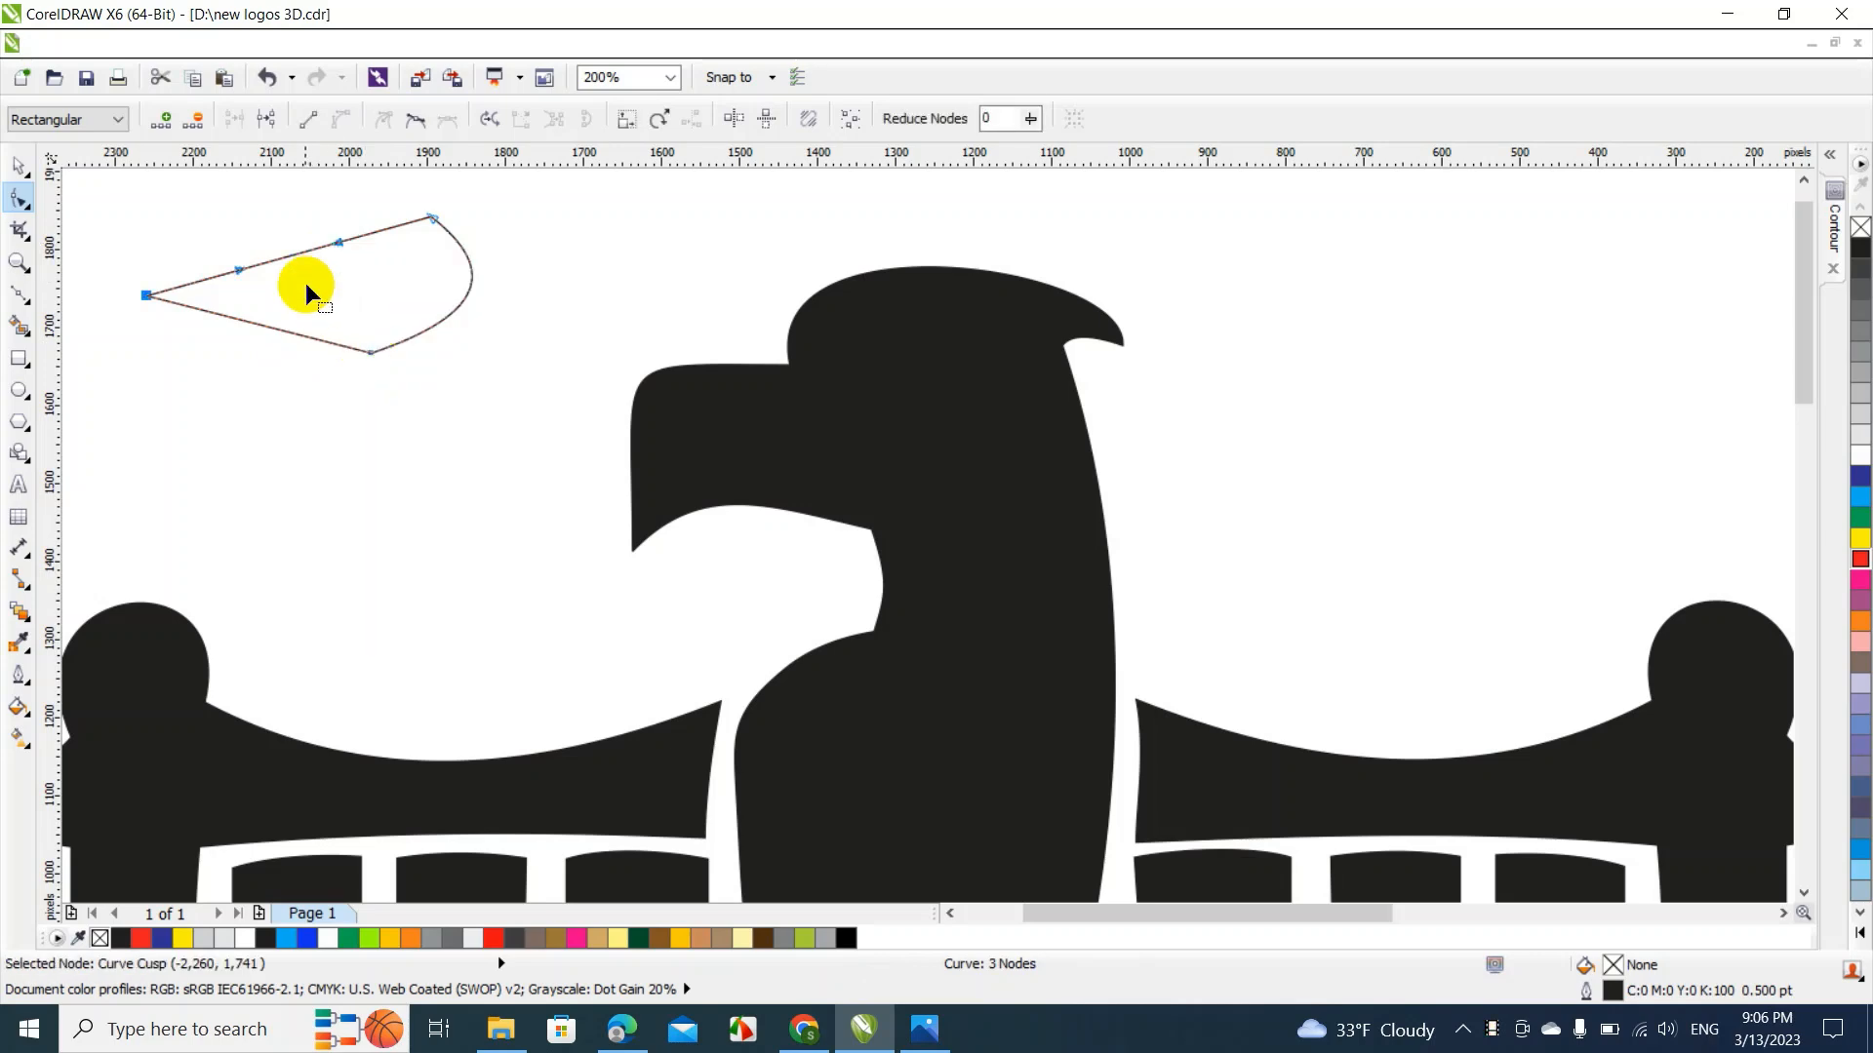
click(284, 332)
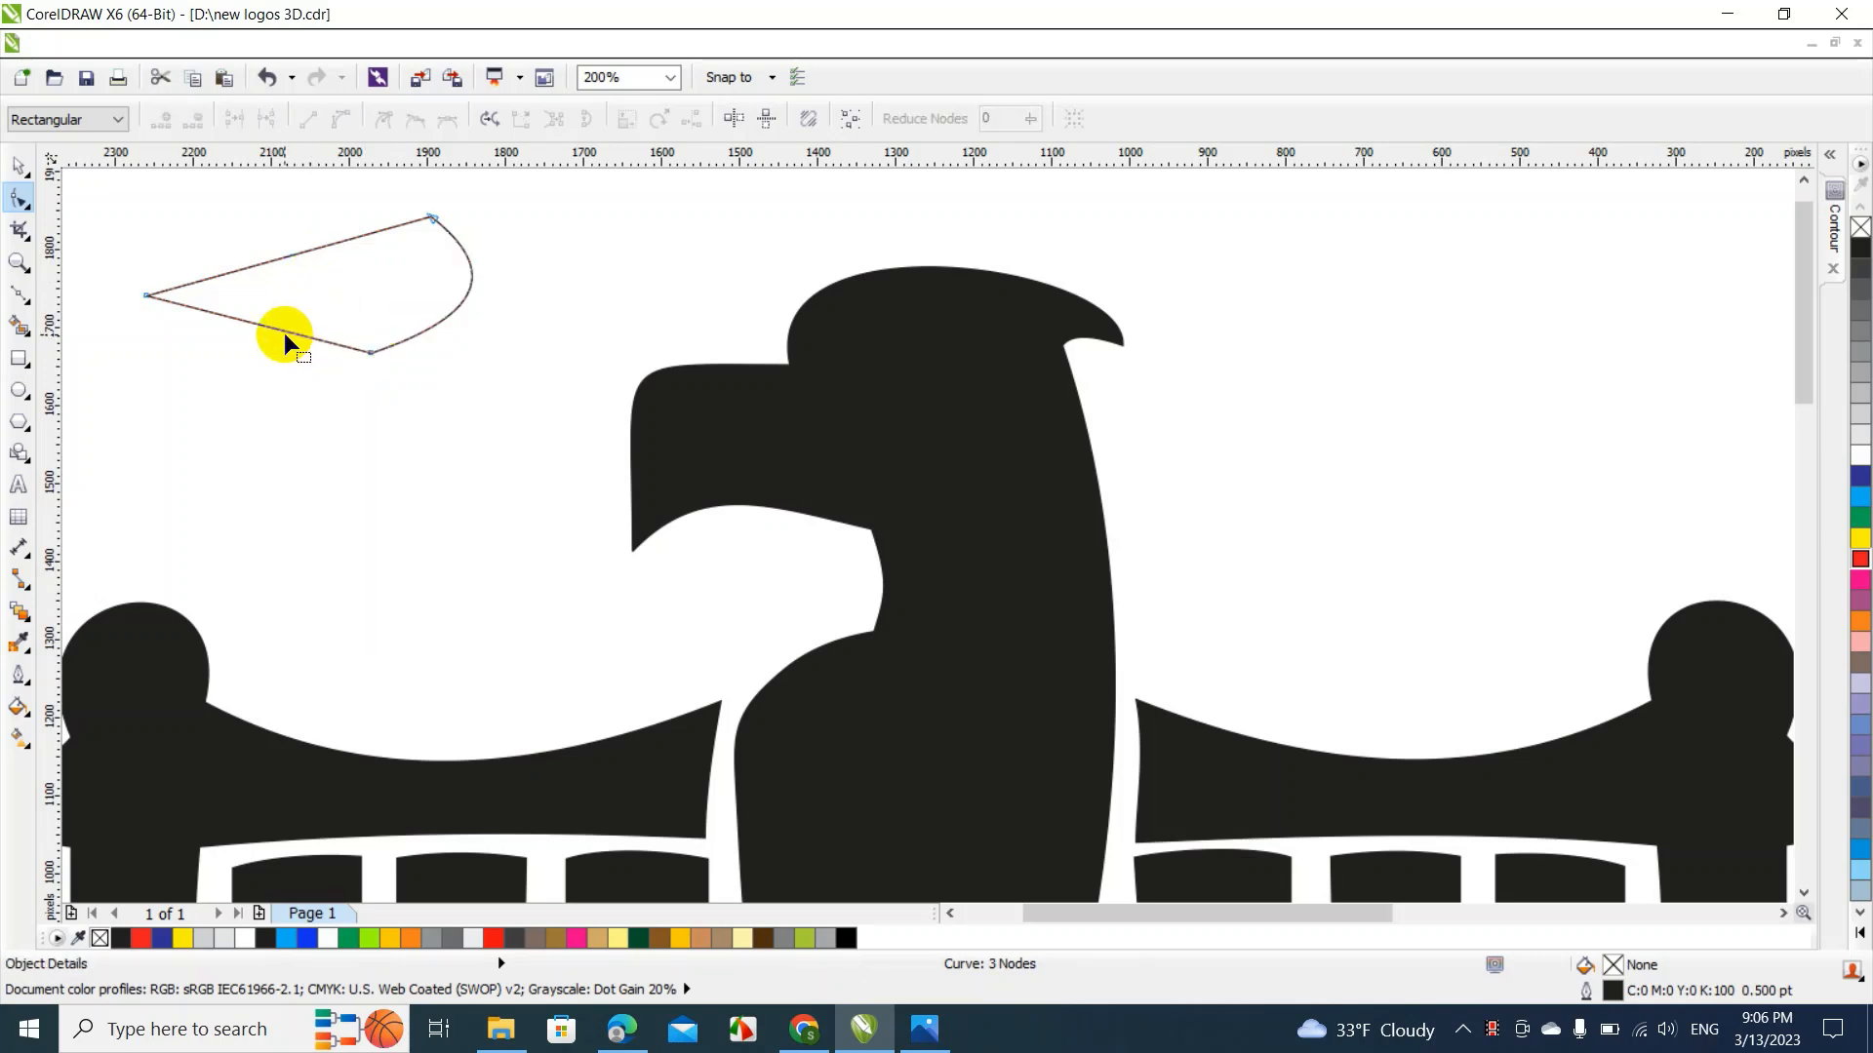
right_click(284, 331)
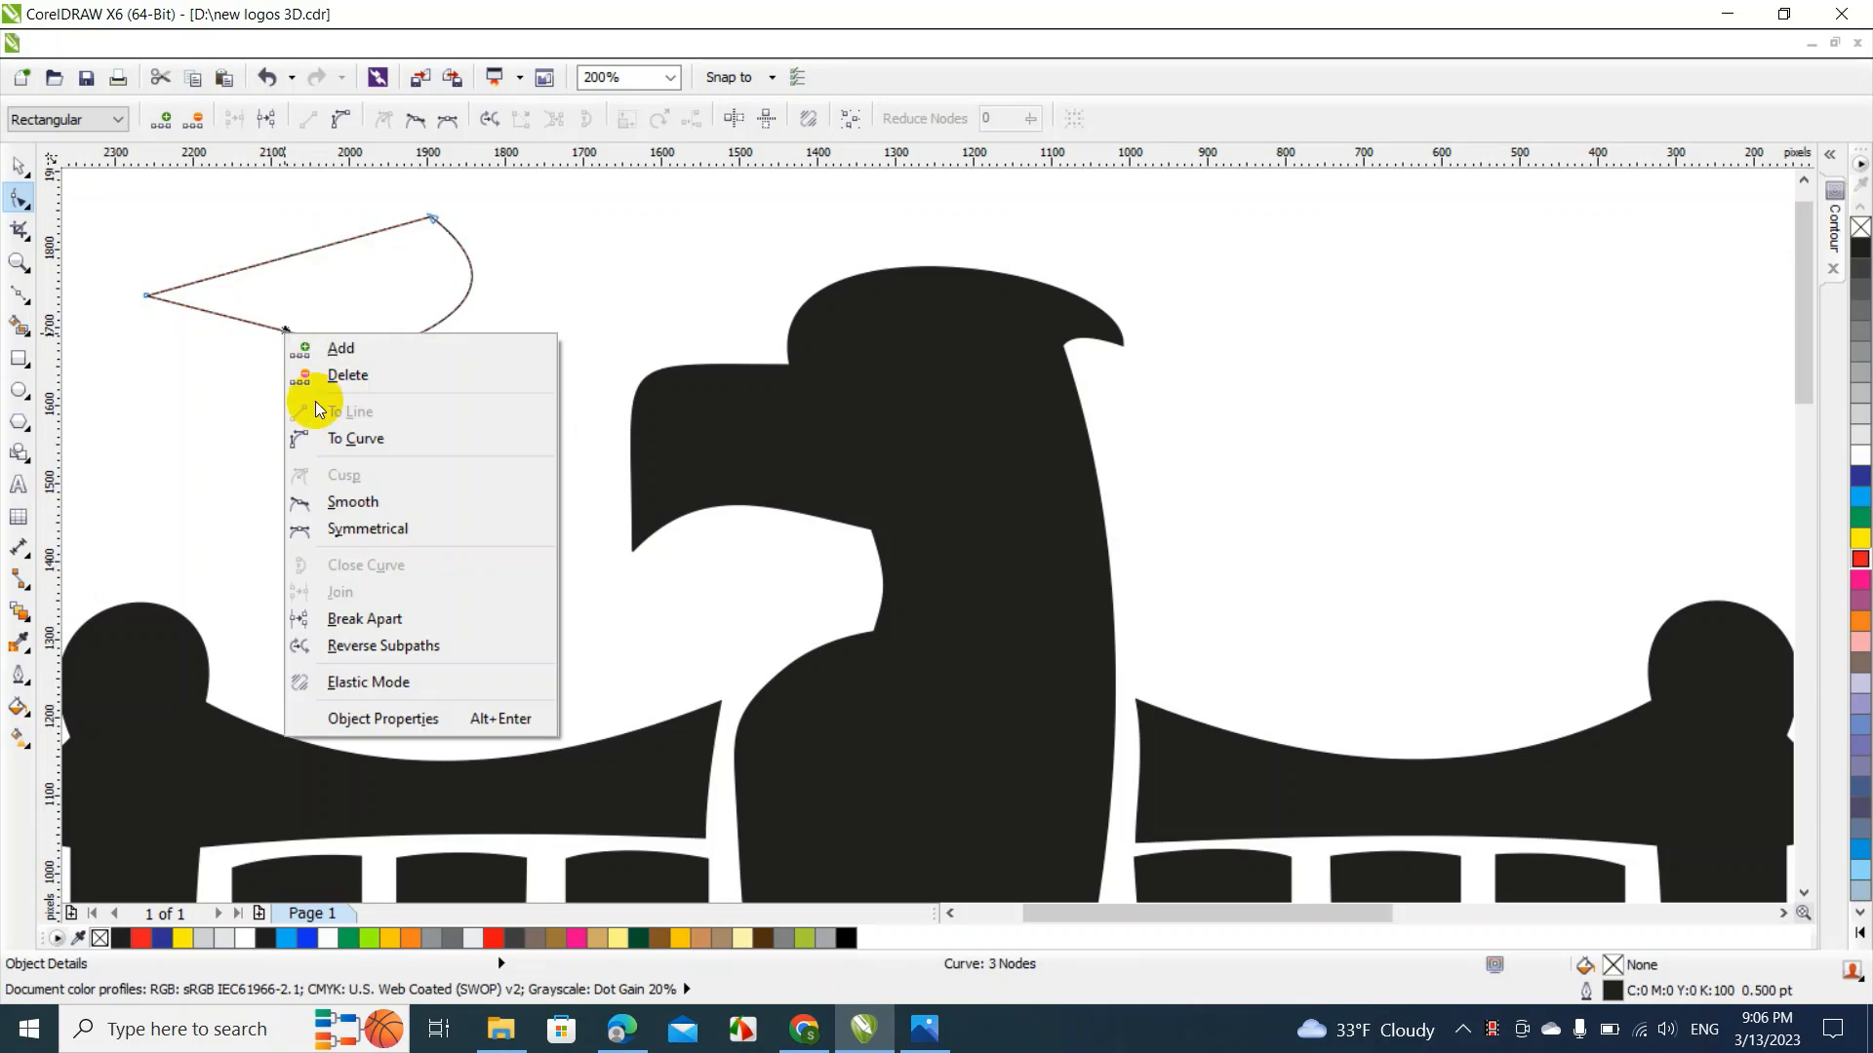
click(333, 440)
drag(267, 328, 263, 343)
drag(146, 296, 125, 318)
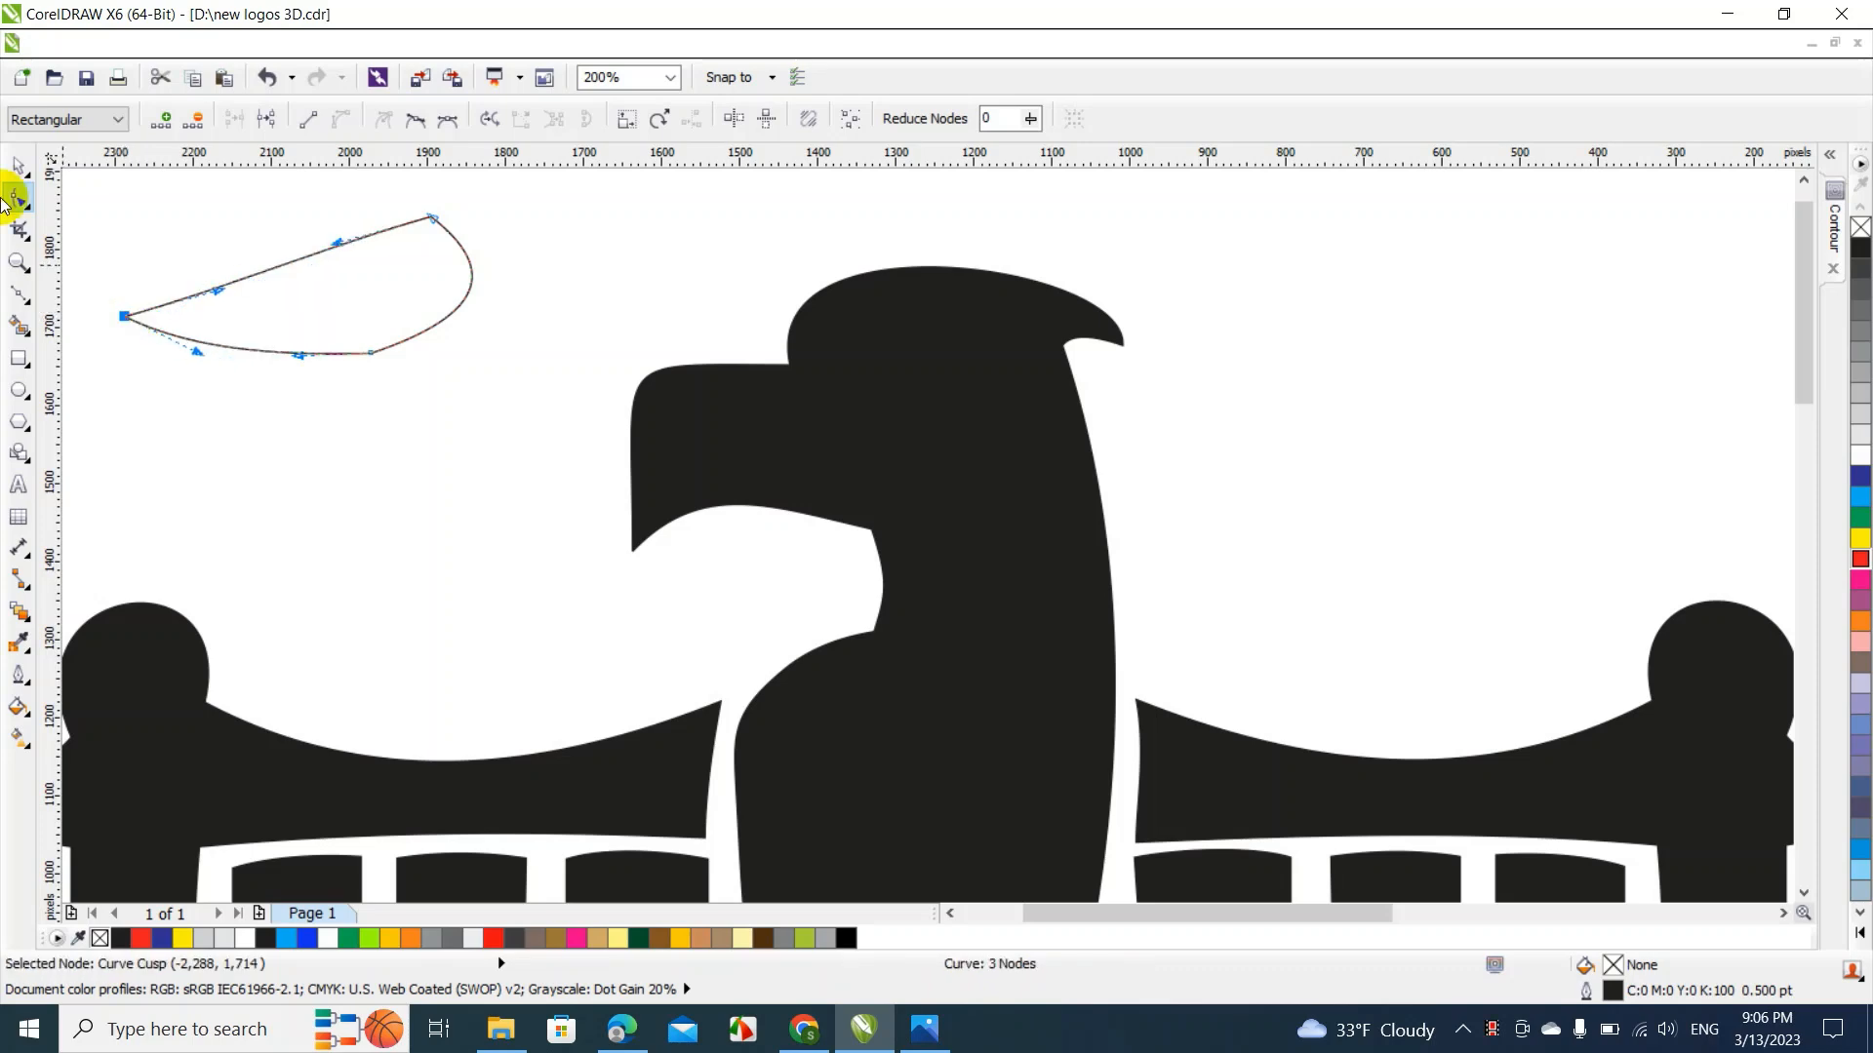
click(17, 166)
click(196, 242)
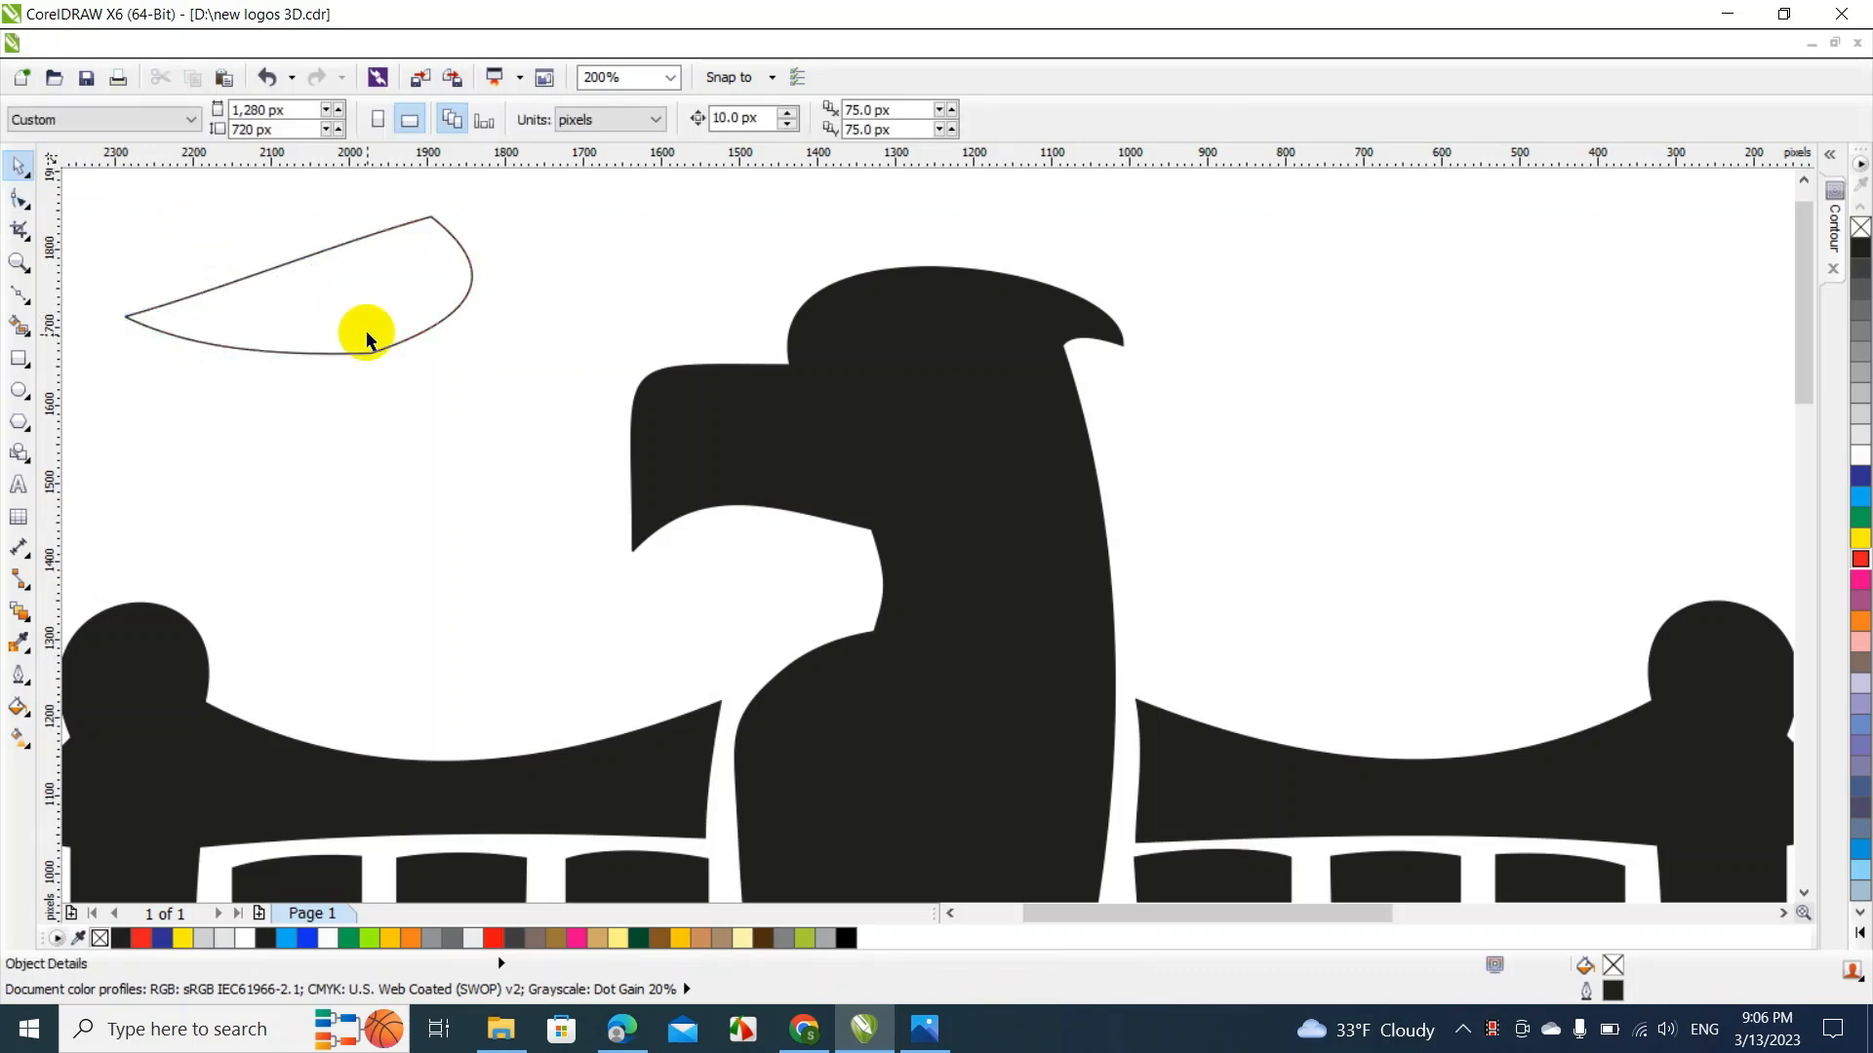
click(325, 265)
click(248, 259)
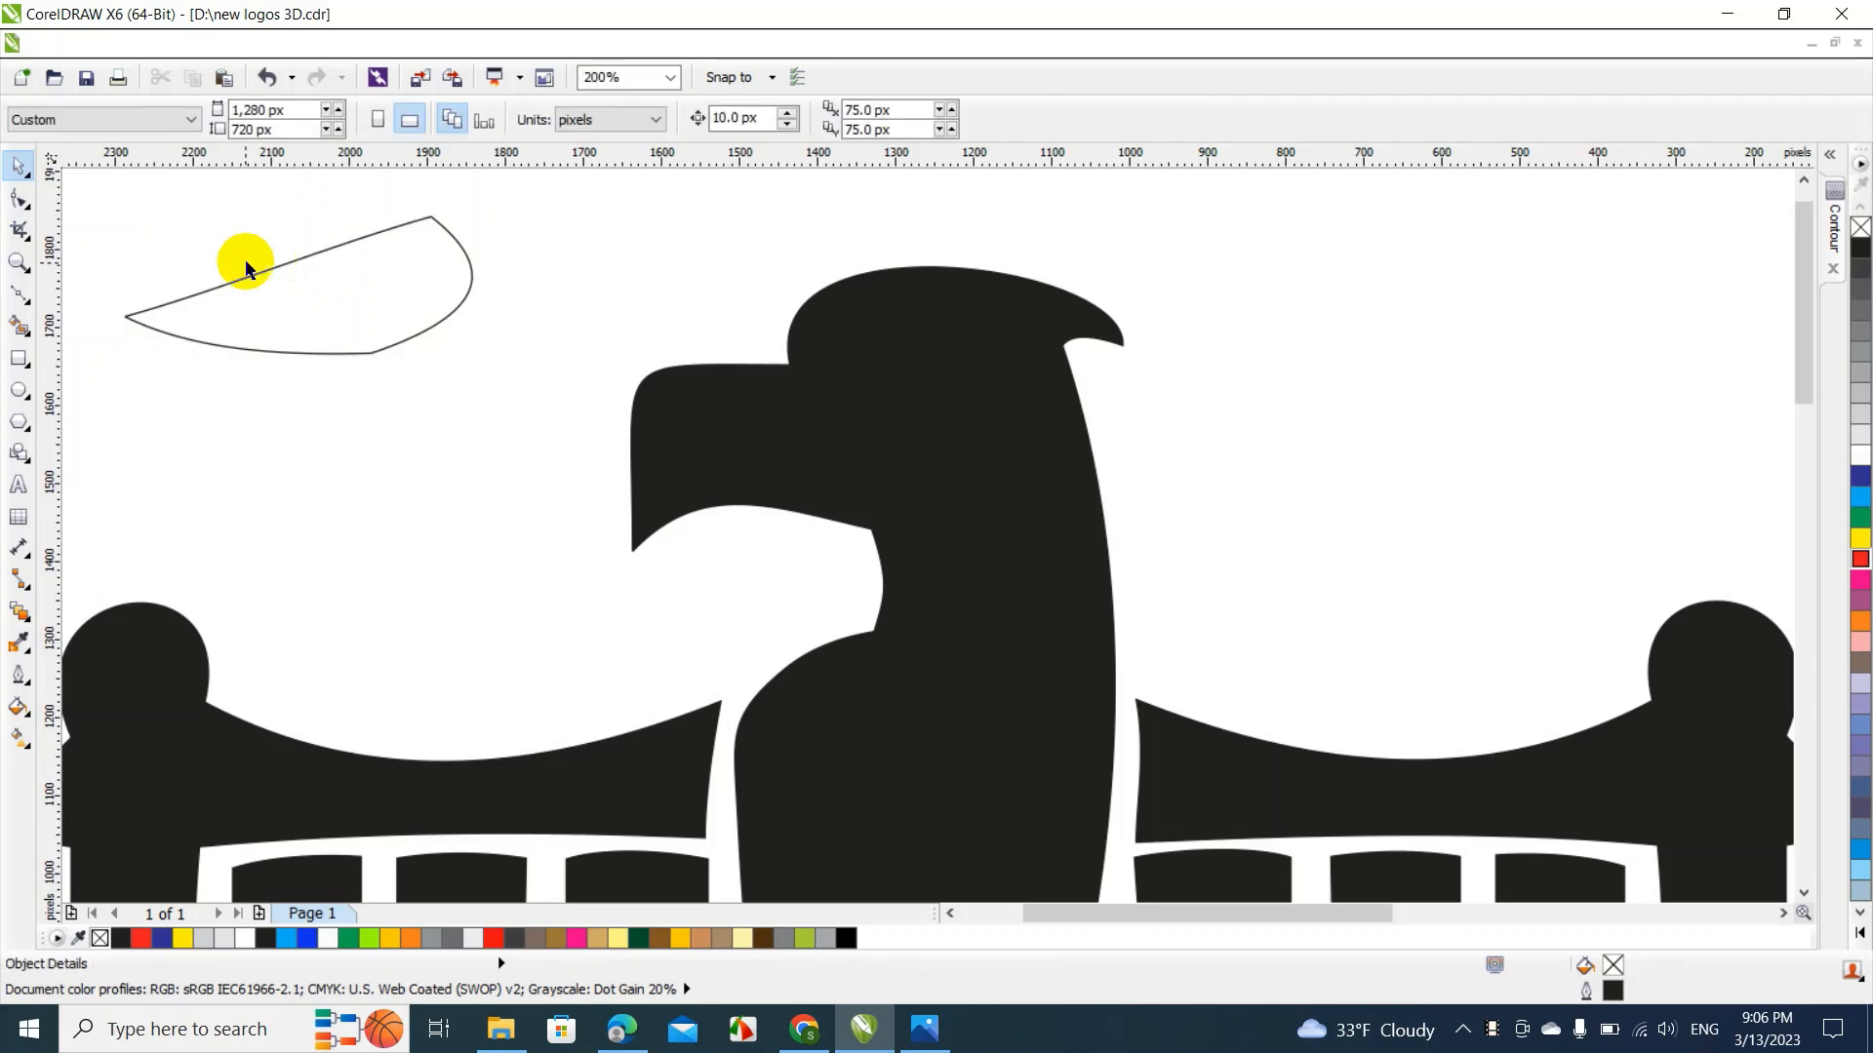
Draw an upright ellipse about 67 by 106 px as a pupil and place it across the eye shape's upper edge
click(21, 391)
drag(265, 267, 319, 351)
click(17, 166)
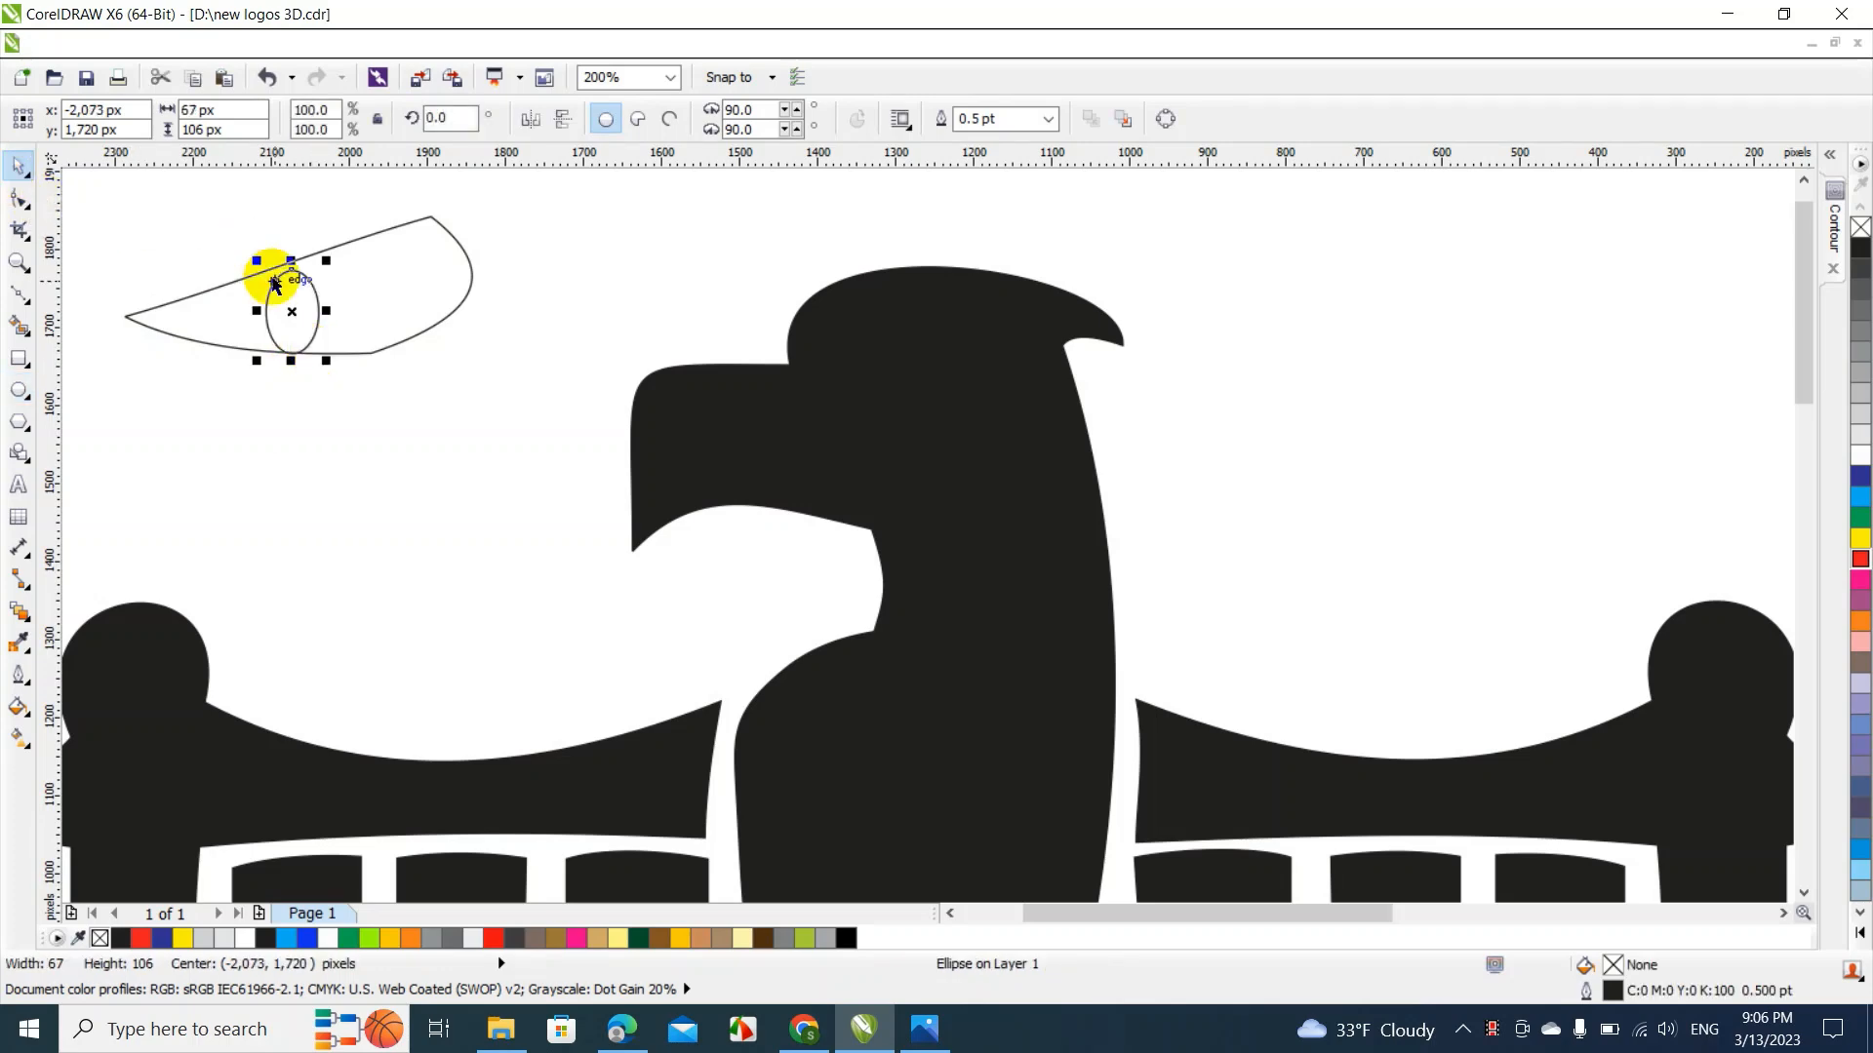
drag(292, 312, 269, 284)
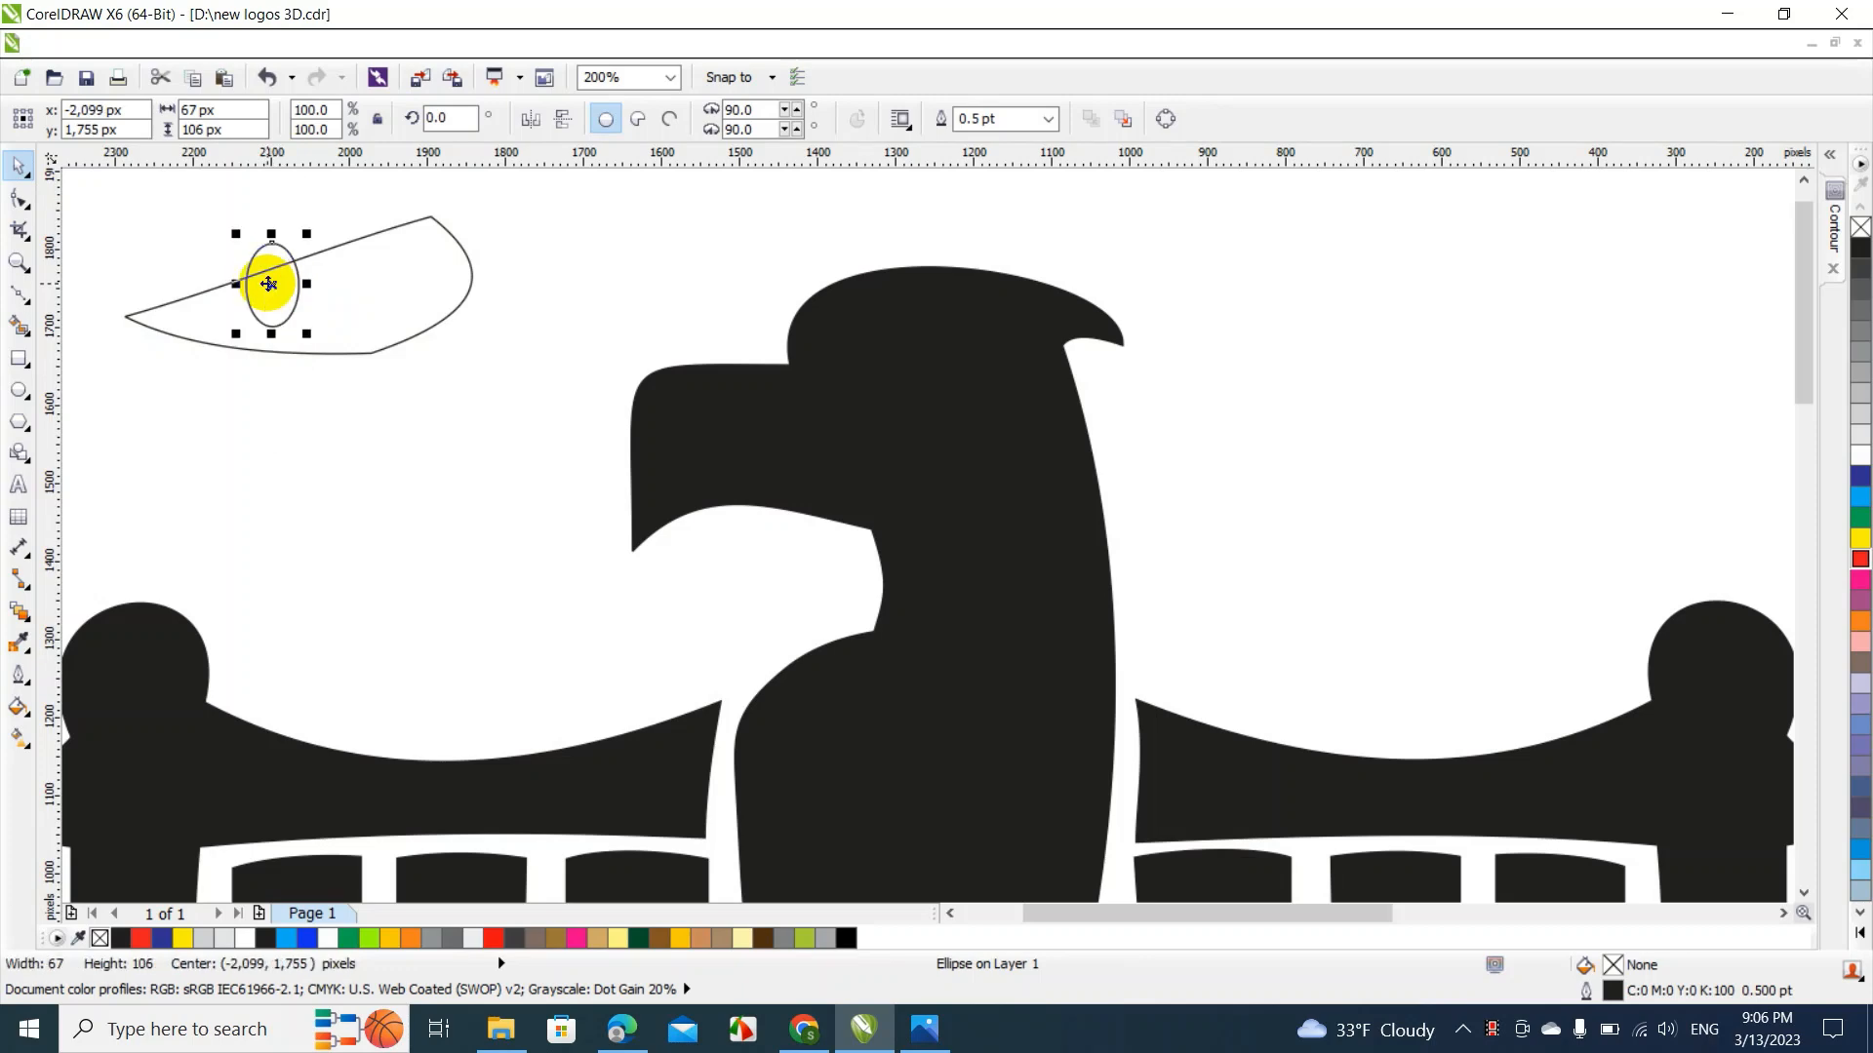
Fill the pupil ellipse with black and the eye shape with white
click(1860, 251)
click(418, 280)
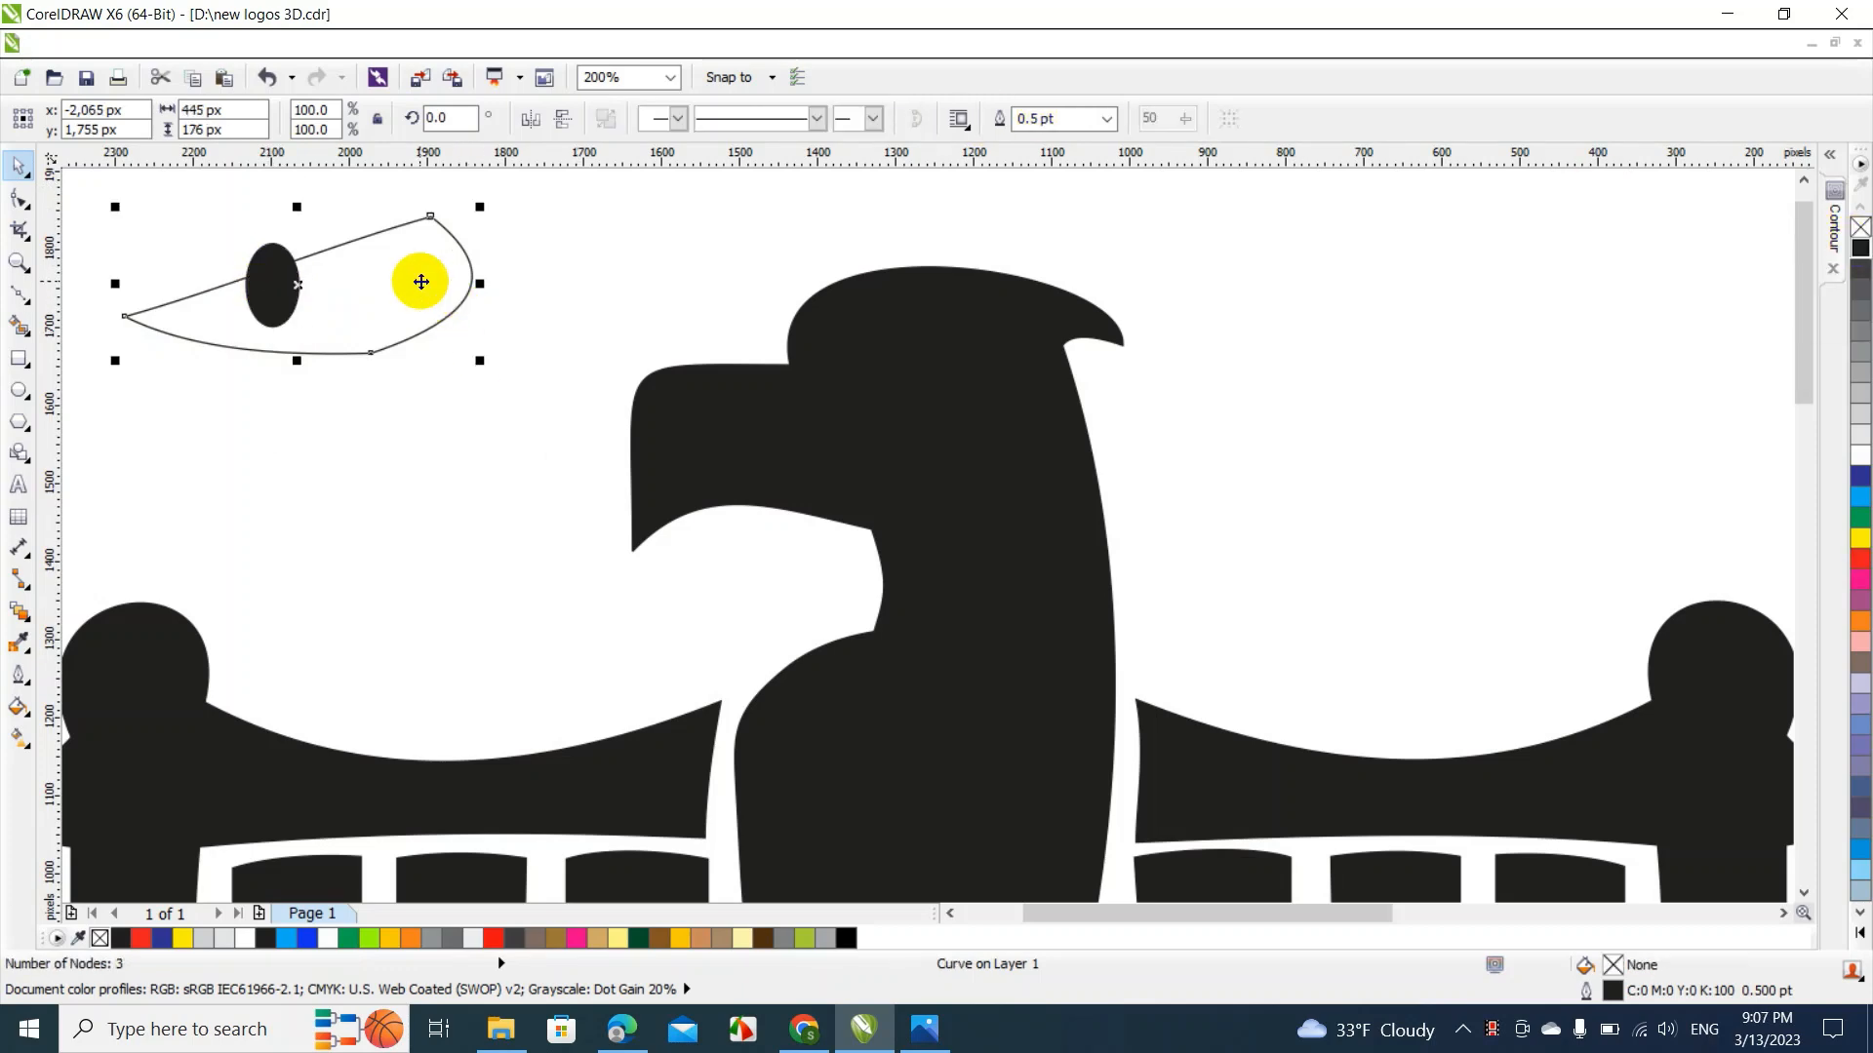
click(1860, 454)
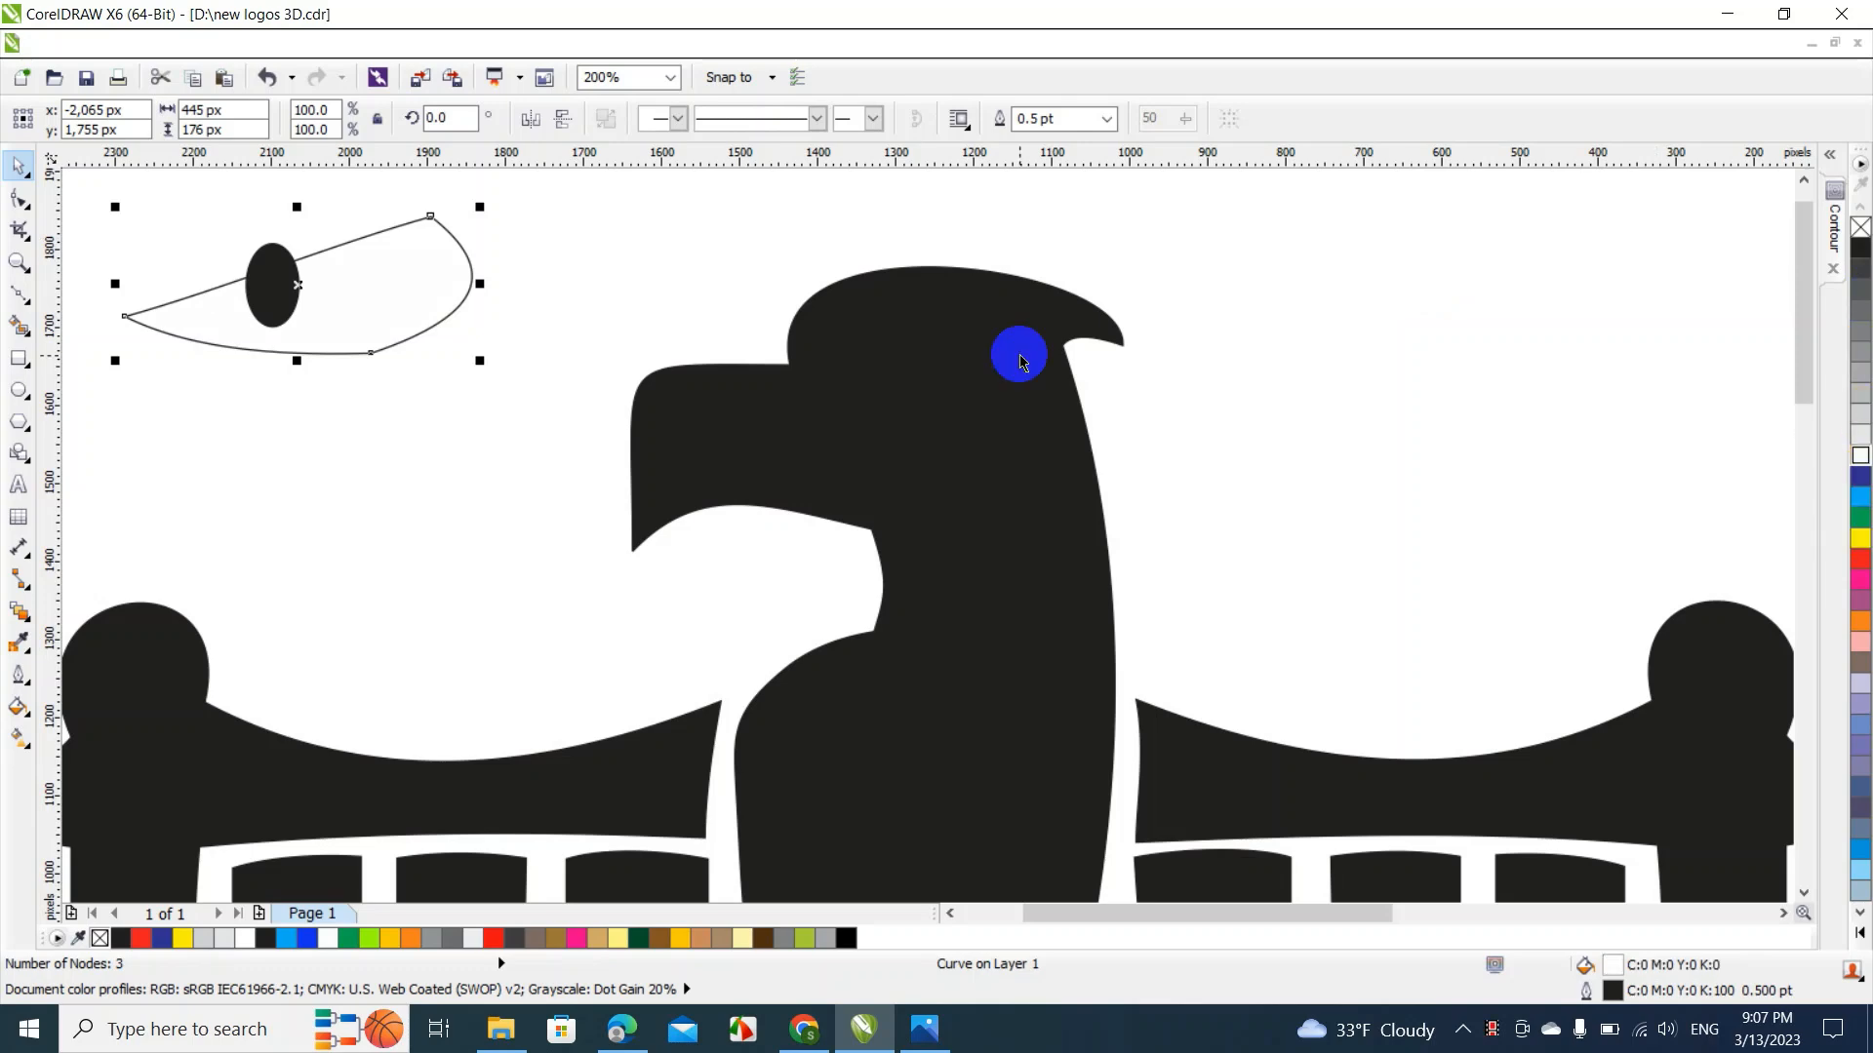
click(137, 222)
Scale the eye shape and pupil together down to about 149 px wide and place them on the eagle's head above the beak
drag(98, 176, 556, 452)
drag(480, 362, 281, 310)
drag(220, 244, 940, 395)
drag(899, 321, 903, 336)
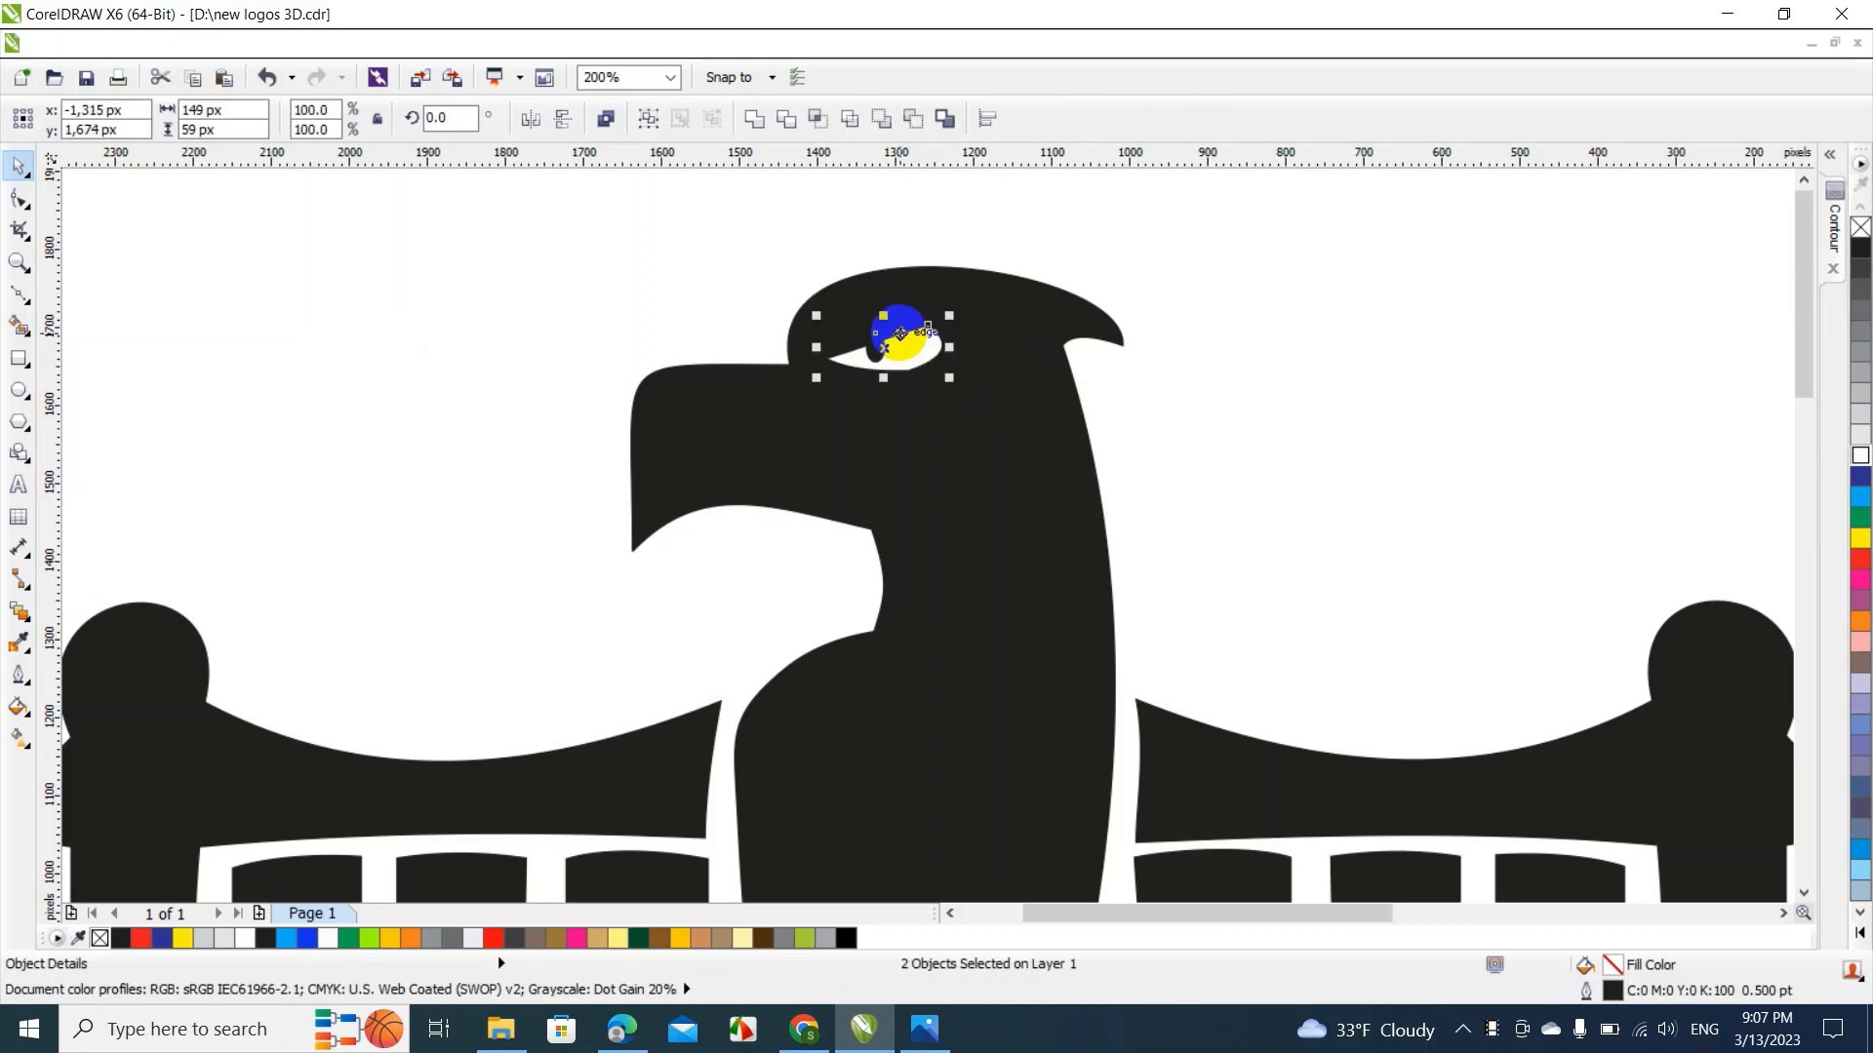
Delete the node on the white eye shape's lower edge to make that edge one smooth curve
click(866, 240)
double_click(901, 347)
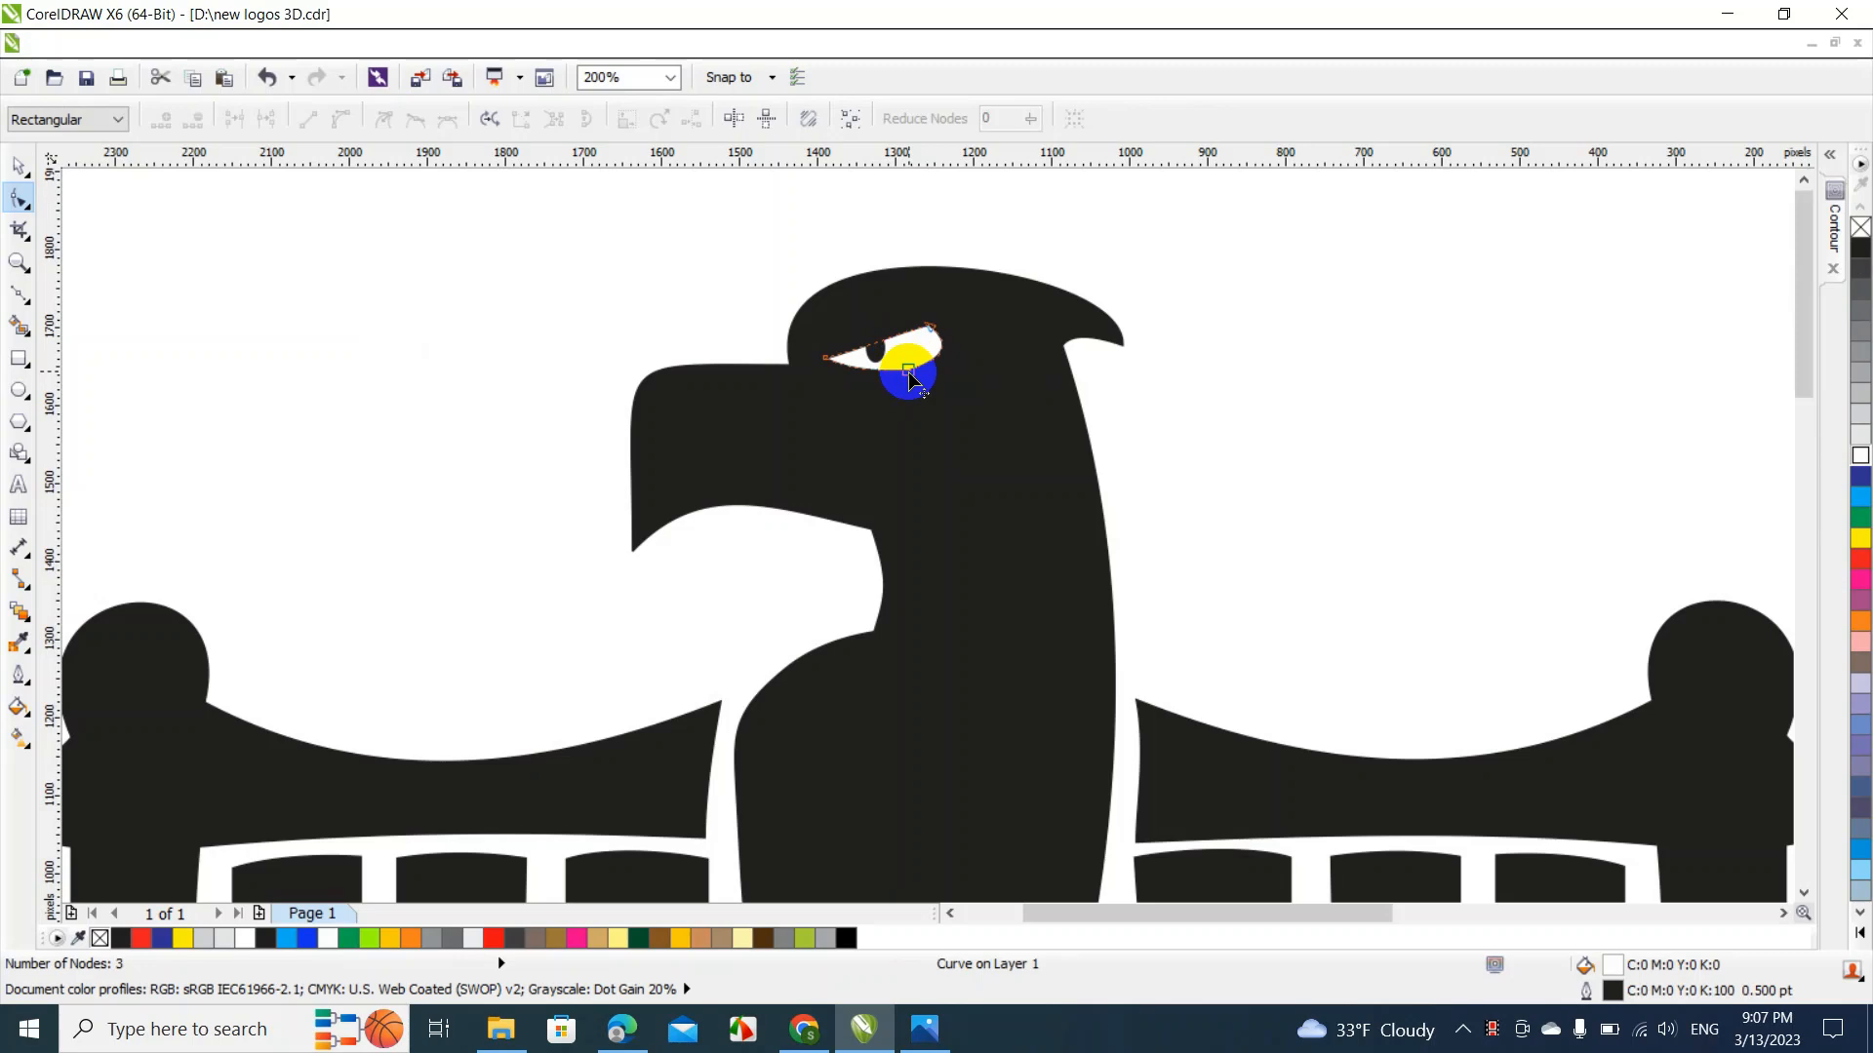
click(908, 374)
key(Delete)
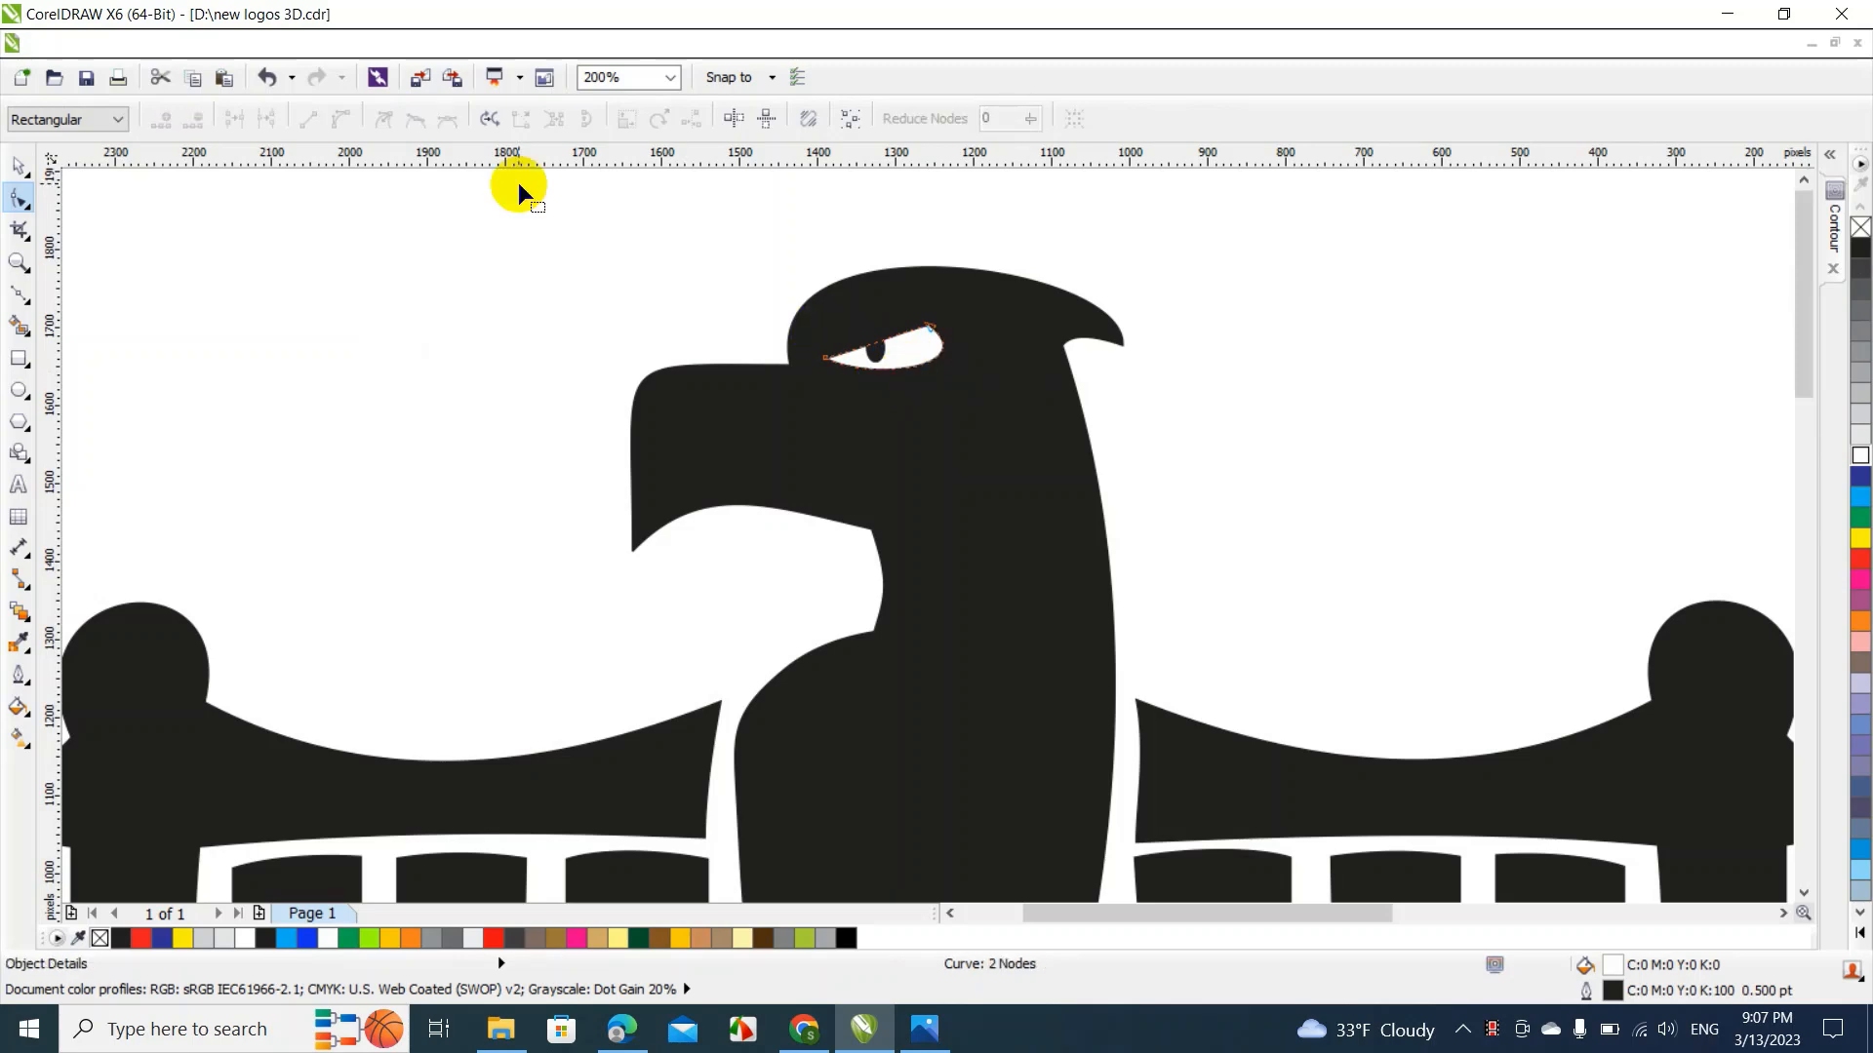
click(8, 169)
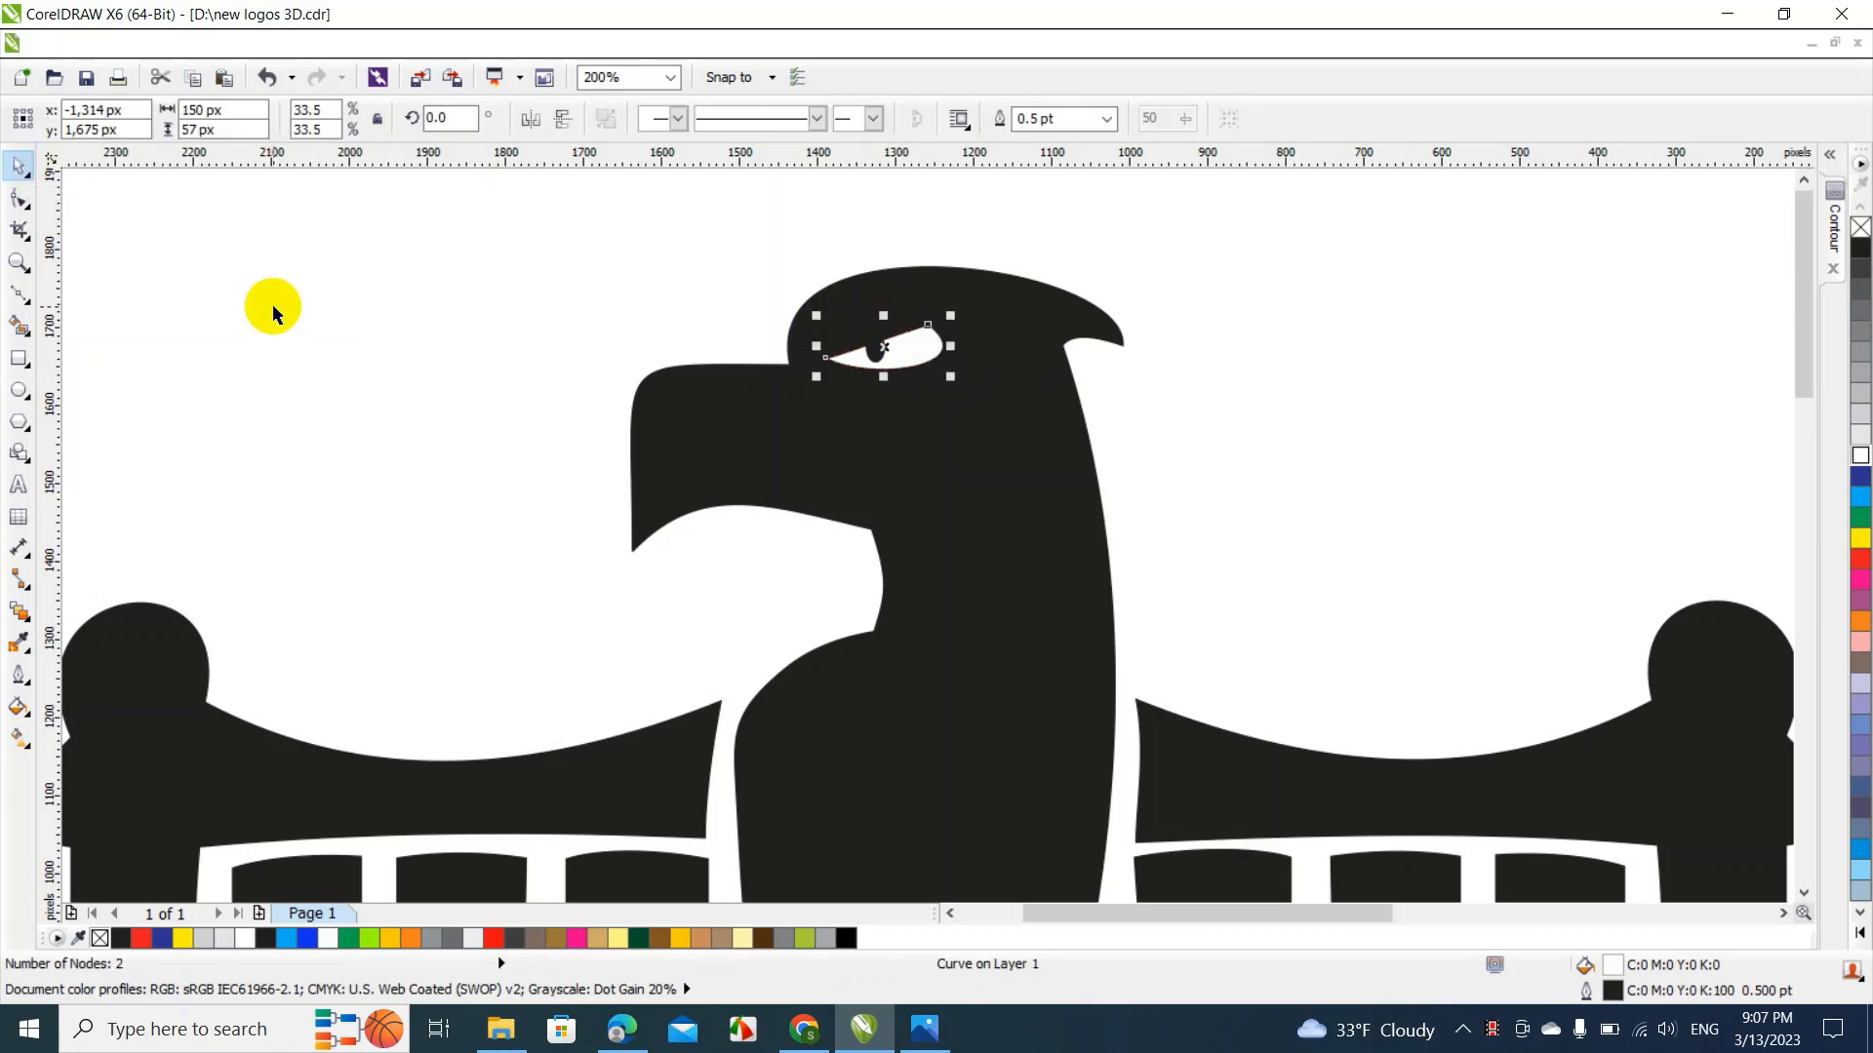
click(272, 305)
click(665, 78)
click(618, 95)
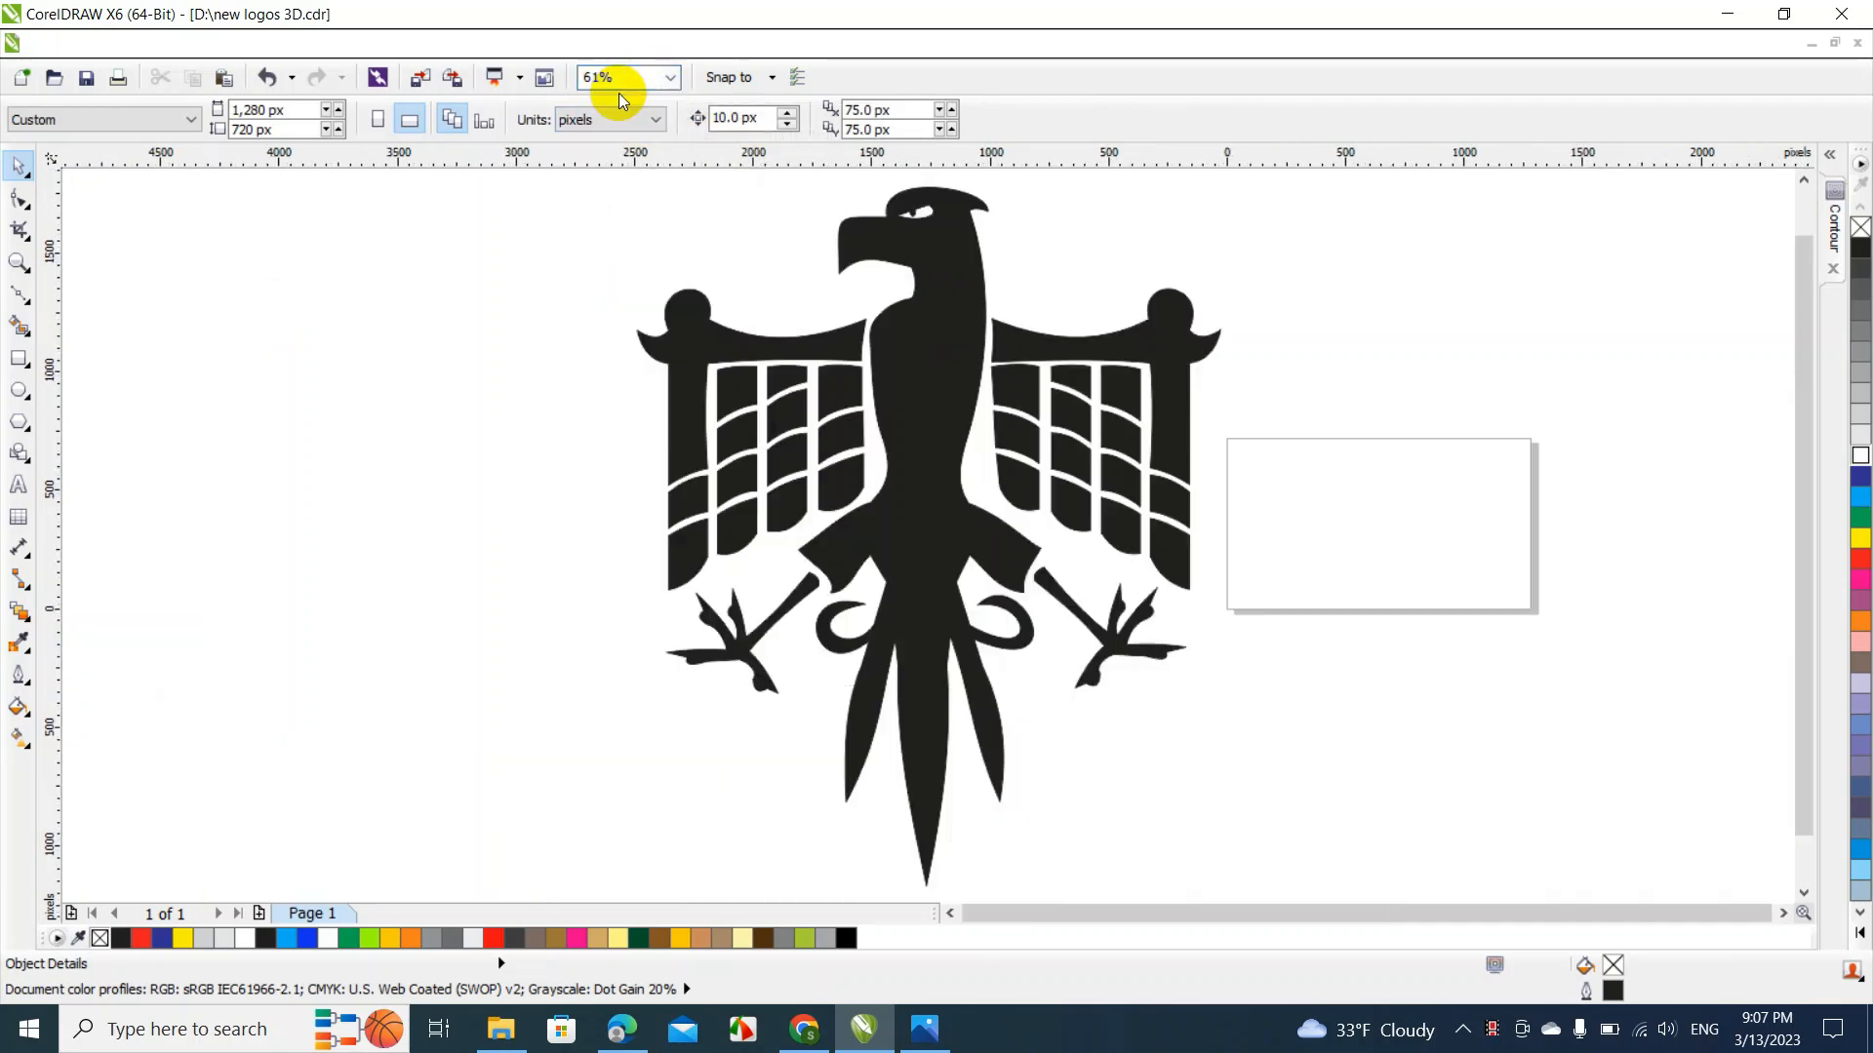